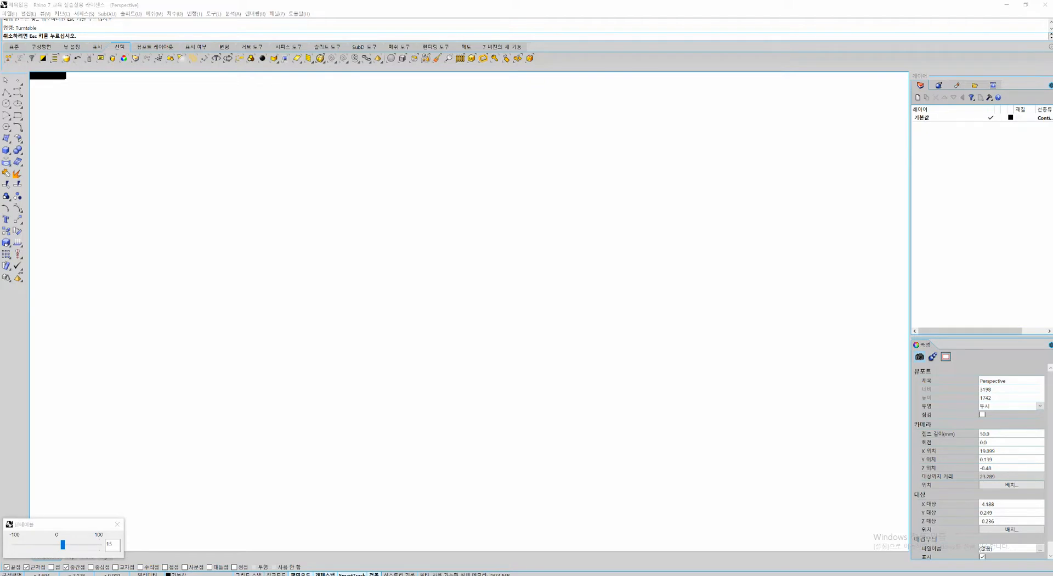
Step: Switch to Photoshop, hide the blue car photo layer (레이어 2) and select the white side-view car layer (레이어 1)
{"action": "mouse_move", "coordinate": [358, 574]}
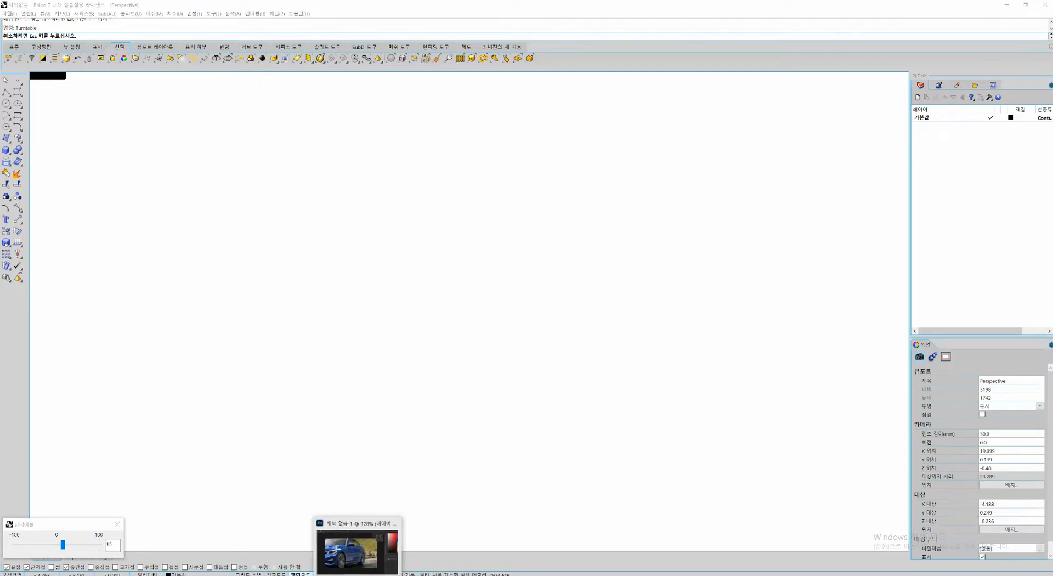
{"action": "left_click", "coordinate": [360, 550]}
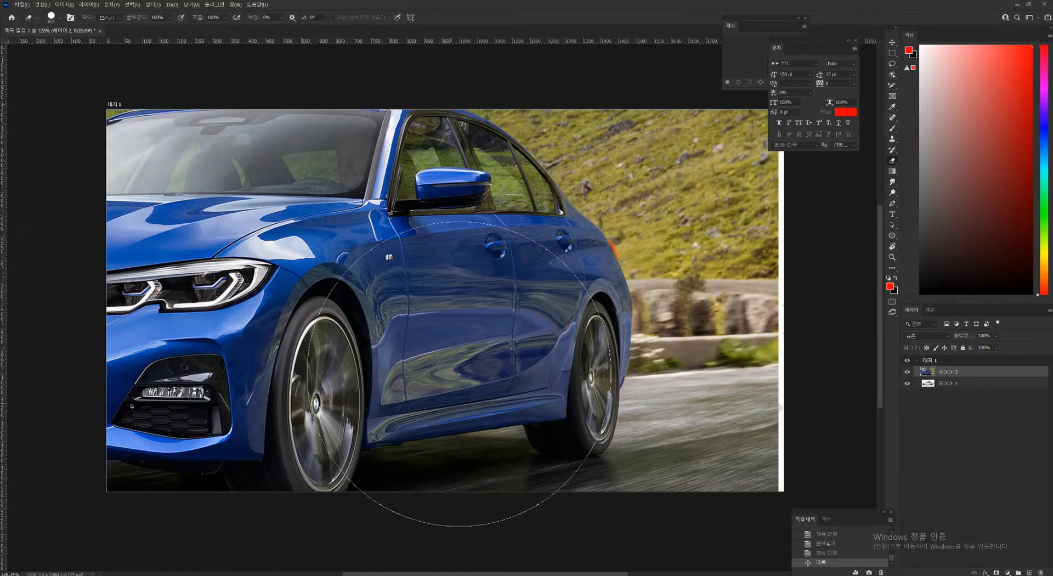
{"action": "left_click", "coordinate": [907, 372]}
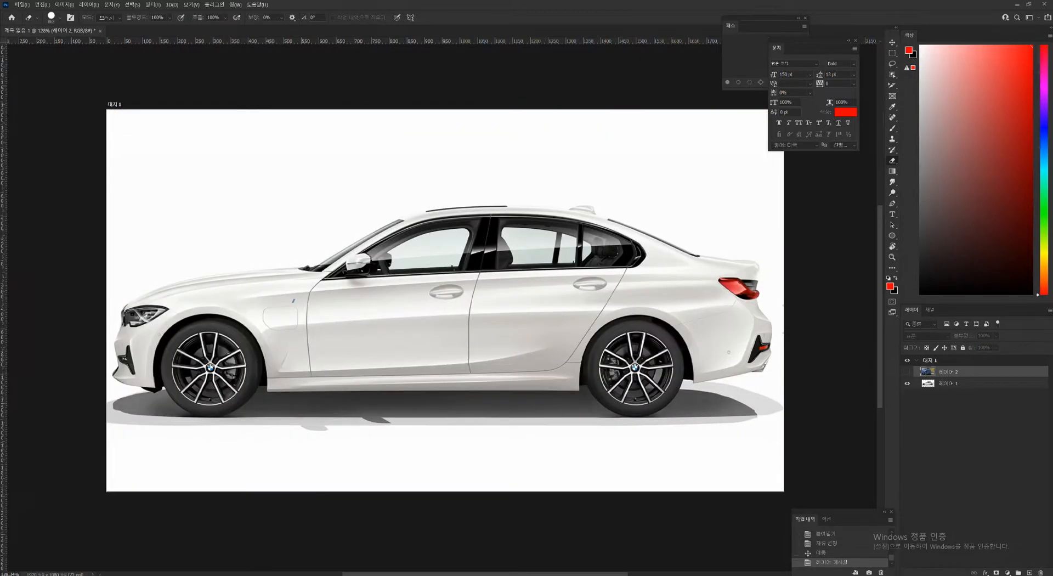
{"action": "left_click", "coordinate": [433, 268], "text": "ctrl"}
{"action": "left_click_drag", "start_coordinate": [421, 267], "coordinate": [482, 266], "text": "ctrl"}
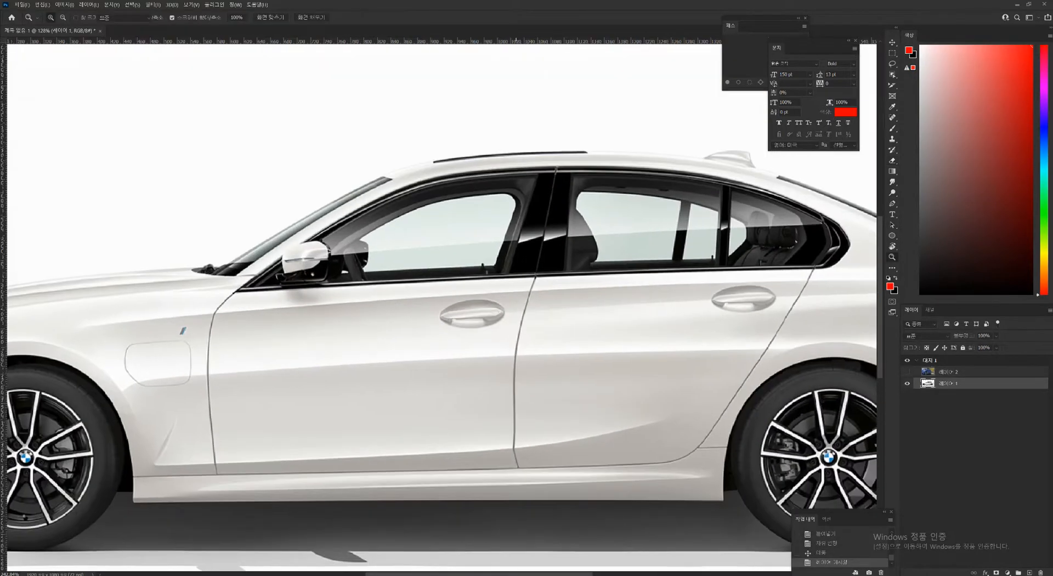
Step: Circle the white car's cabin and doors with one large red Brush ellipse reaching from the front wheel to the rear wheel
{"action": "key", "text": "b"}
{"action": "left_click_drag", "start_coordinate": [523, 307], "coordinate": [515, 269]}
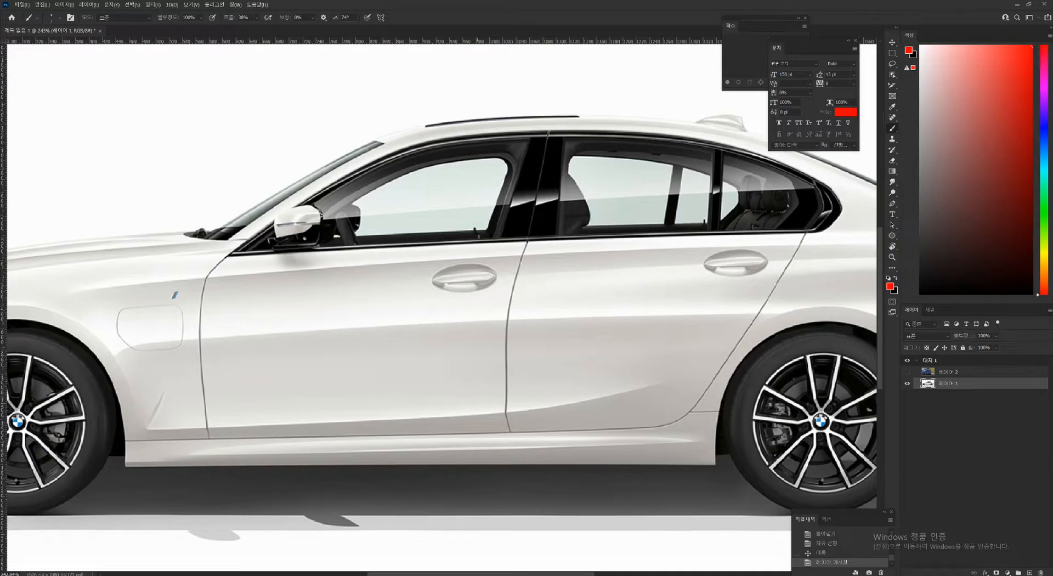
{"action": "mouse_move", "coordinate": [438, 307]}
{"action": "left_mouse_down"}
{"action": "mouse_move", "coordinate": [465, 284]}
{"action": "mouse_move", "coordinate": [490, 288]}
{"action": "mouse_move", "coordinate": [444, 257]}
{"action": "mouse_move", "coordinate": [383, 258]}
{"action": "left_mouse_up"}
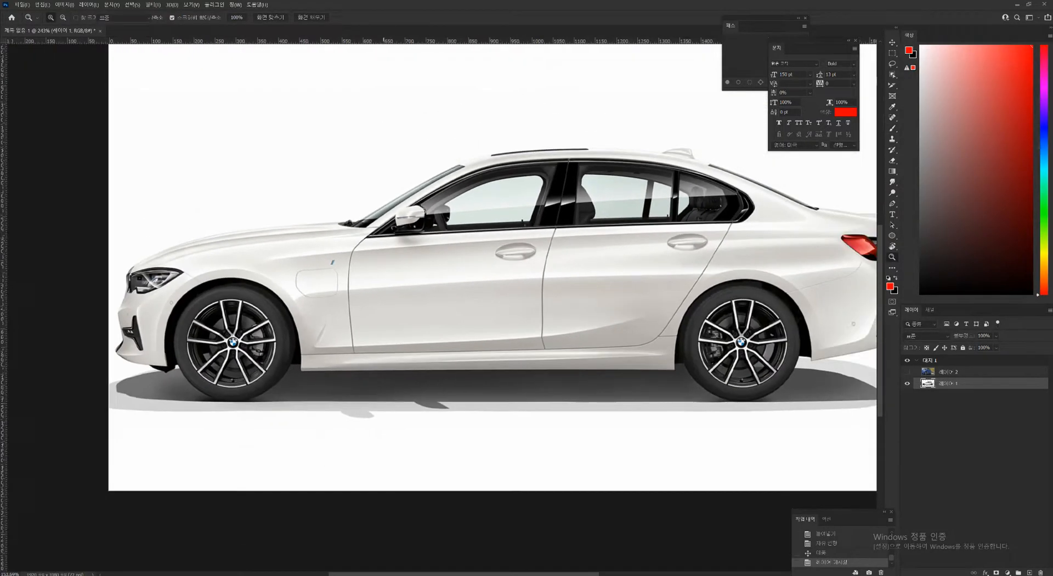
{"action": "mouse_move", "coordinate": [510, 404]}
{"action": "left_mouse_down"}
{"action": "mouse_move", "coordinate": [293, 362]}
{"action": "mouse_move", "coordinate": [435, 176]}
{"action": "mouse_move", "coordinate": [726, 340]}
{"action": "mouse_move", "coordinate": [433, 413]}
{"action": "left_mouse_up"}
{"action": "left_click_drag", "start_coordinate": [574, 208], "coordinate": [669, 207], "text": "ctrl"}
{"action": "left_click_drag", "start_coordinate": [510, 263], "coordinate": [553, 247]}
{"action": "mouse_move", "coordinate": [527, 208]}
{"action": "left_mouse_down", "text": "ctrl"}
{"action": "mouse_move", "coordinate": [363, 208]}
{"action": "mouse_move", "coordinate": [456, 208]}
{"action": "left_mouse_up", "text": "ctrl"}
{"action": "left_click_drag", "start_coordinate": [558, 219], "coordinate": [538, 269]}
{"action": "key", "text": "ctrl+space"}
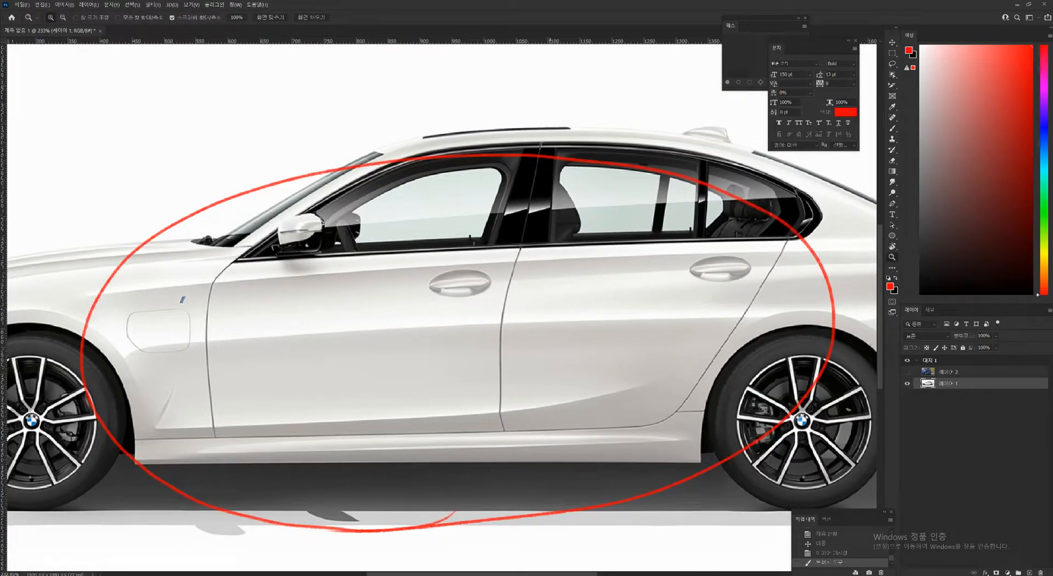
{"action": "mouse_move", "coordinate": [569, 241]}
{"action": "left_mouse_down"}
{"action": "mouse_move", "coordinate": [532, 259]}
{"action": "mouse_move", "coordinate": [548, 263]}
{"action": "left_mouse_up"}
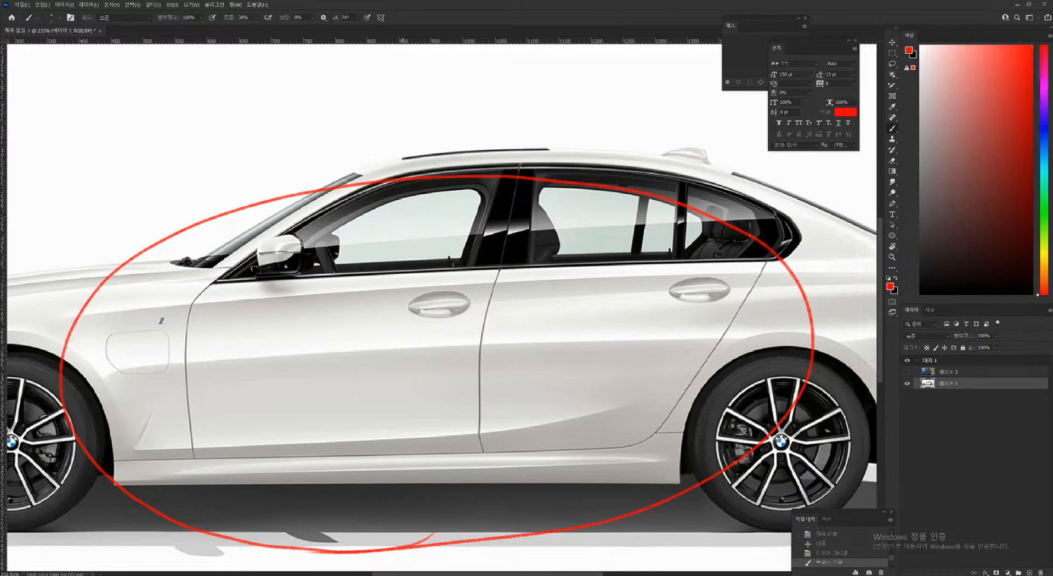
Step: Try a short red curve over the white car's front window, and undo both the curve and the large ellipse
{"action": "mouse_move", "coordinate": [423, 304]}
{"action": "left_mouse_down", "text": "ctrl"}
{"action": "mouse_move", "coordinate": [439, 304]}
{"action": "mouse_move", "coordinate": [468, 241]}
{"action": "mouse_move", "coordinate": [473, 251]}
{"action": "mouse_move", "coordinate": [456, 228]}
{"action": "left_mouse_up", "text": "ctrl"}
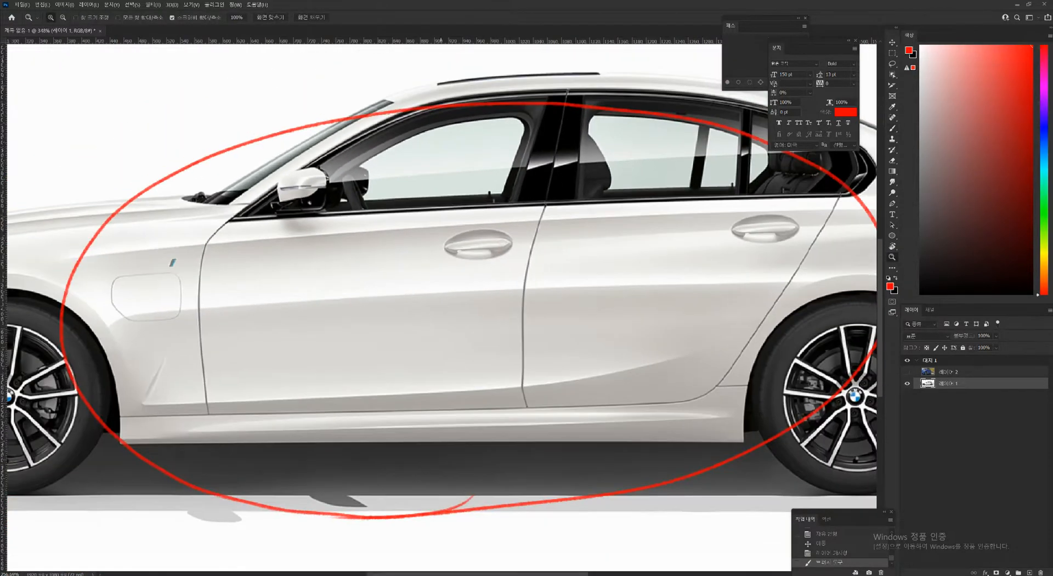
{"action": "left_click_drag", "start_coordinate": [362, 120], "coordinate": [463, 82]}
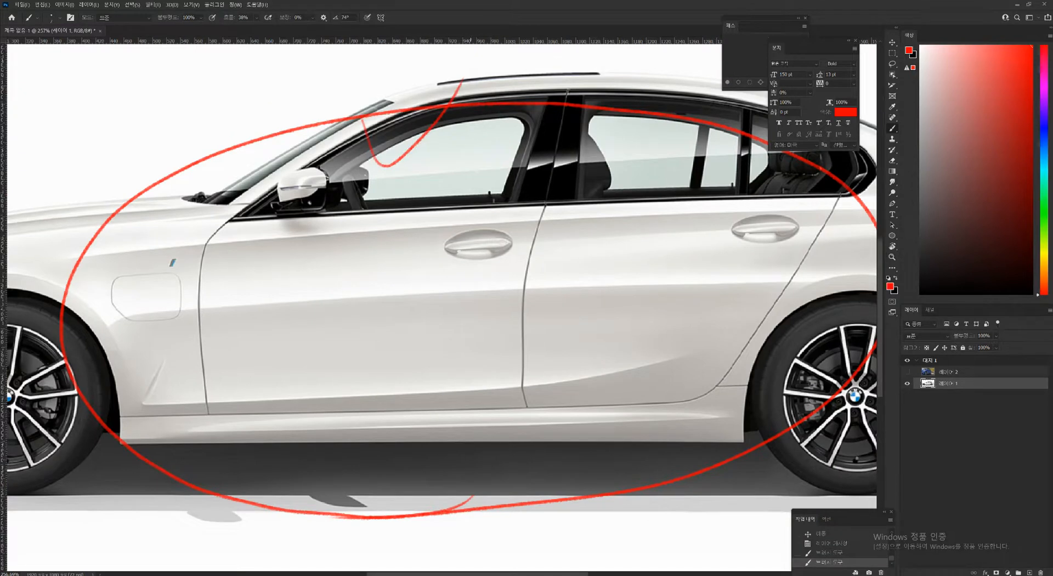
{"action": "key", "text": "ctrl+z"}
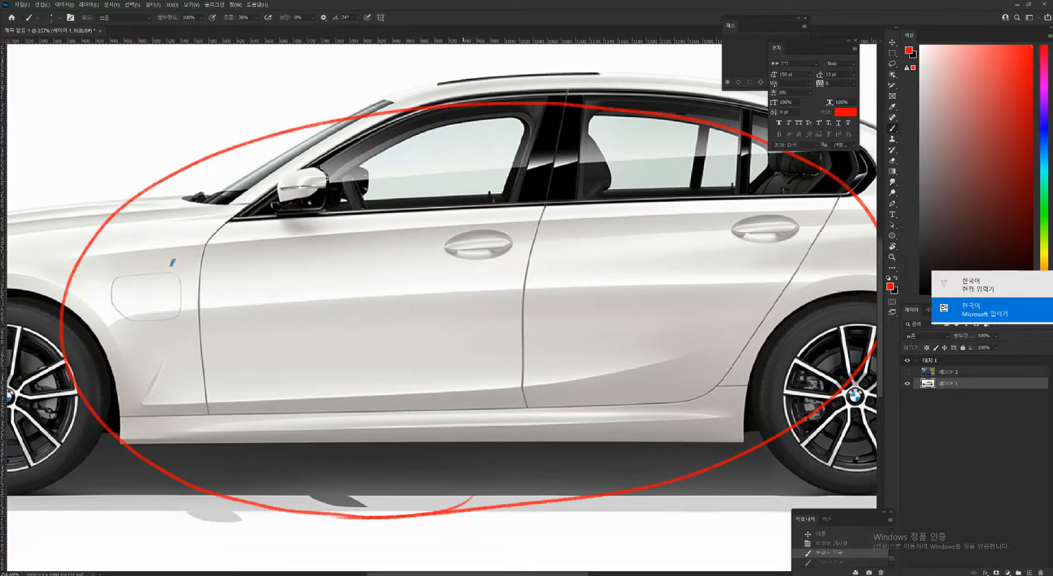
{"action": "key", "text": "ctrl+z"}
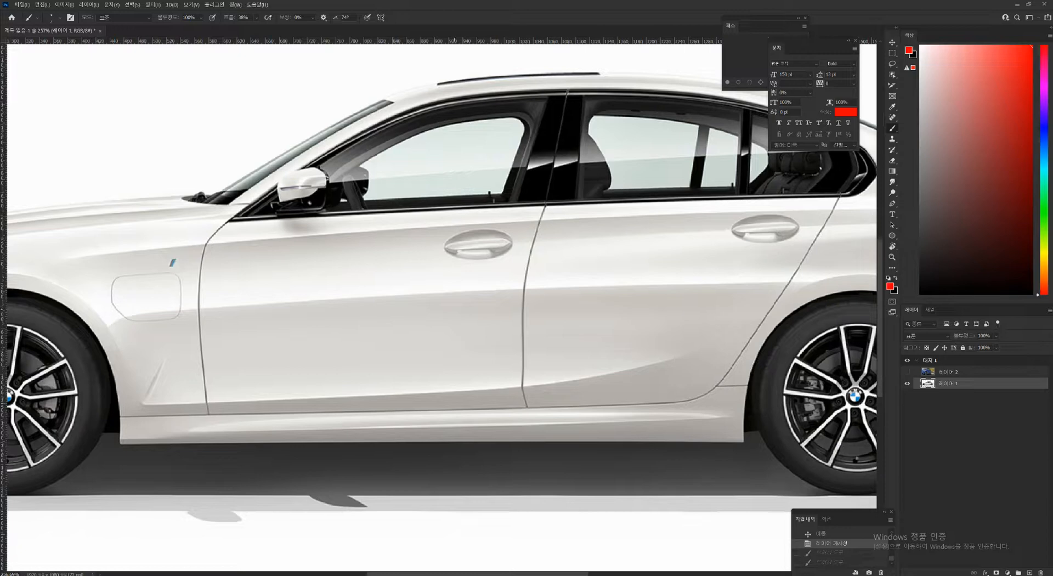
Step: Brush a red body-section profile line down the white car's front door, from the window base to the bottom of the side sill
{"action": "left_click", "coordinate": [443, 211]}
{"action": "left_click", "coordinate": [443, 212]}
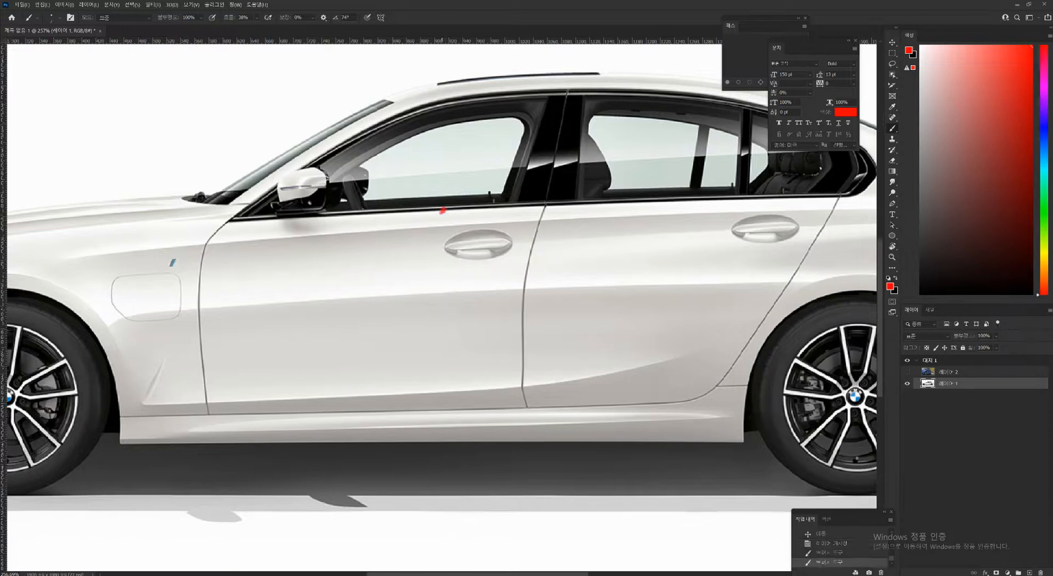
{"action": "left_click", "coordinate": [441, 208]}
{"action": "mouse_move", "coordinate": [437, 220]}
{"action": "left_mouse_down", "text": "ctrl"}
{"action": "mouse_move", "coordinate": [465, 215]}
{"action": "mouse_move", "coordinate": [448, 236]}
{"action": "mouse_move", "coordinate": [442, 355]}
{"action": "mouse_move", "coordinate": [419, 430]}
{"action": "mouse_move", "coordinate": [431, 457]}
{"action": "left_mouse_up", "text": "ctrl"}
{"action": "key", "text": "b"}
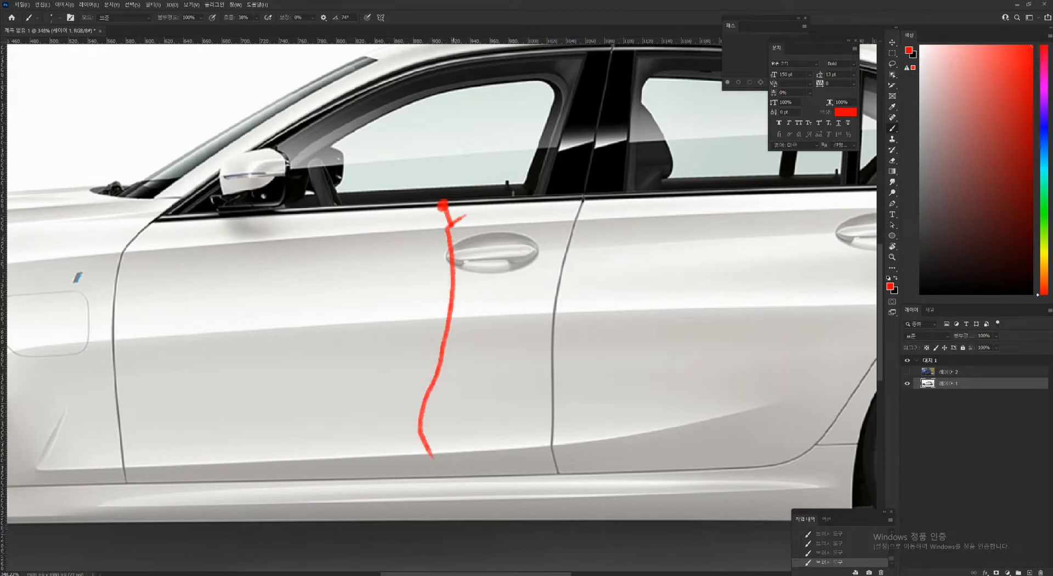
{"action": "left_click_drag", "start_coordinate": [412, 417], "coordinate": [454, 350]}
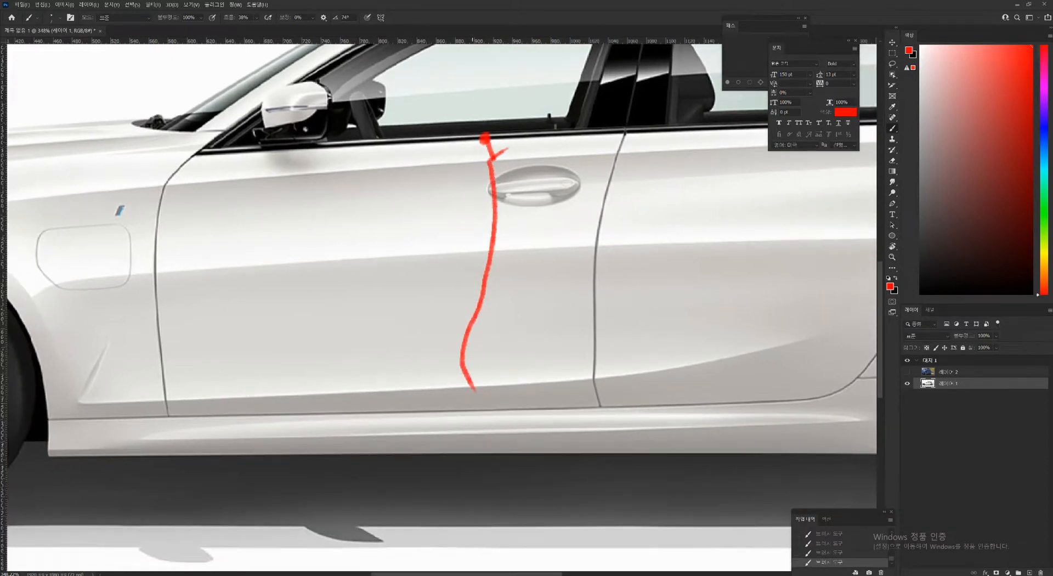
{"action": "mouse_move", "coordinate": [474, 388]}
{"action": "left_mouse_down"}
{"action": "mouse_move", "coordinate": [458, 407]}
{"action": "mouse_move", "coordinate": [464, 430]}
{"action": "left_mouse_up"}
{"action": "left_click_drag", "start_coordinate": [466, 431], "coordinate": [448, 455]}
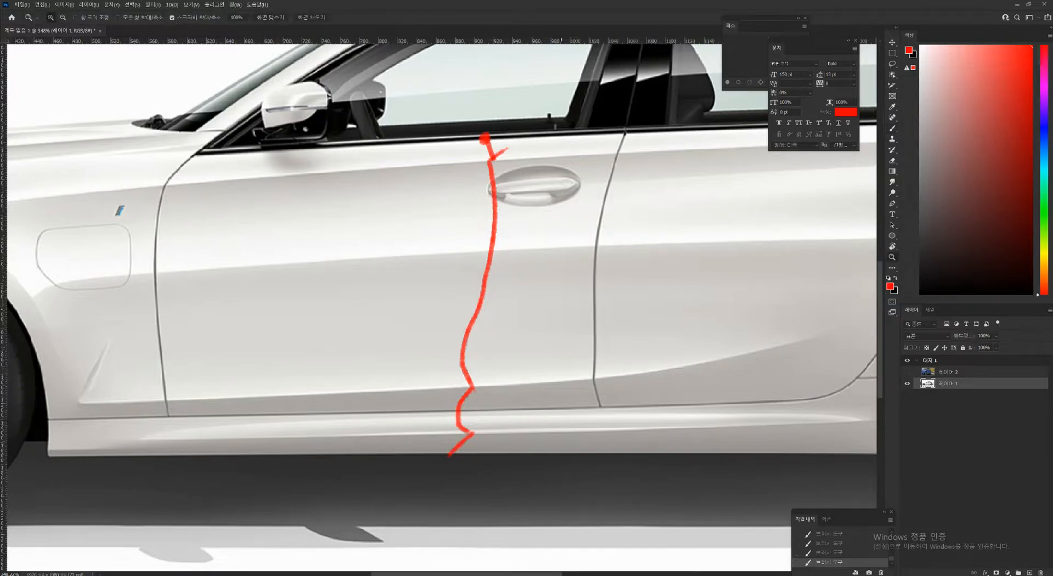
Step: Show the blue car layer (레이어 2) again and make it the active layer
{"action": "left_click_drag", "start_coordinate": [573, 325], "coordinate": [383, 384], "text": "ctrl"}
{"action": "left_click_drag", "start_coordinate": [383, 383], "coordinate": [428, 383], "text": "ctrl"}
{"action": "left_click_drag", "start_coordinate": [530, 379], "coordinate": [541, 379], "text": "ctrl"}
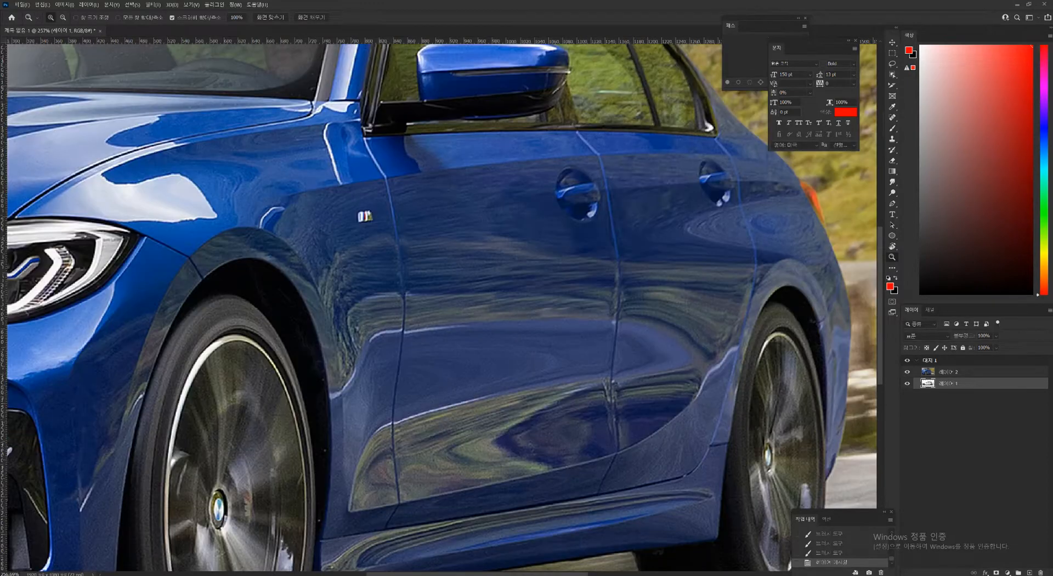
{"action": "left_click", "coordinate": [950, 372]}
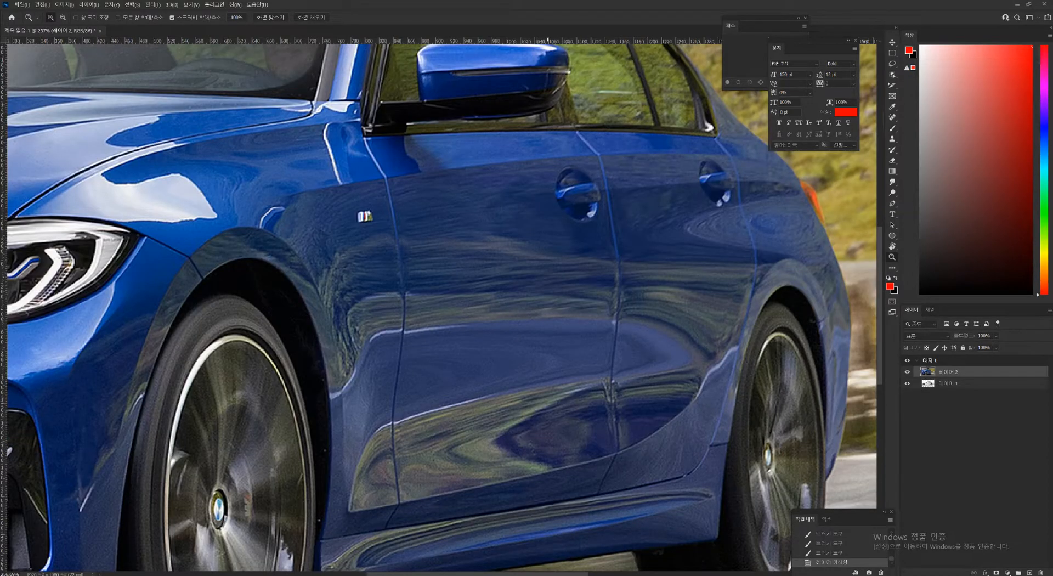
{"action": "left_click_drag", "start_coordinate": [548, 262], "coordinate": [438, 280], "text": "ctrl"}
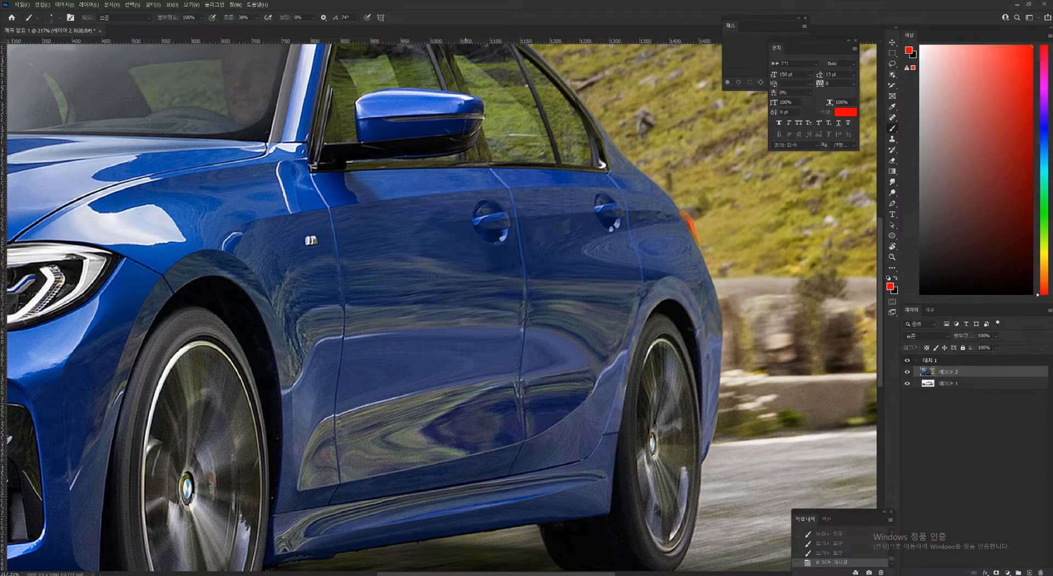
Step: Brush a red body-section profile line down the blue car's front door, from the window base past the door handle to the sill's lower edge
{"action": "left_click_drag", "start_coordinate": [458, 184], "coordinate": [478, 291]}
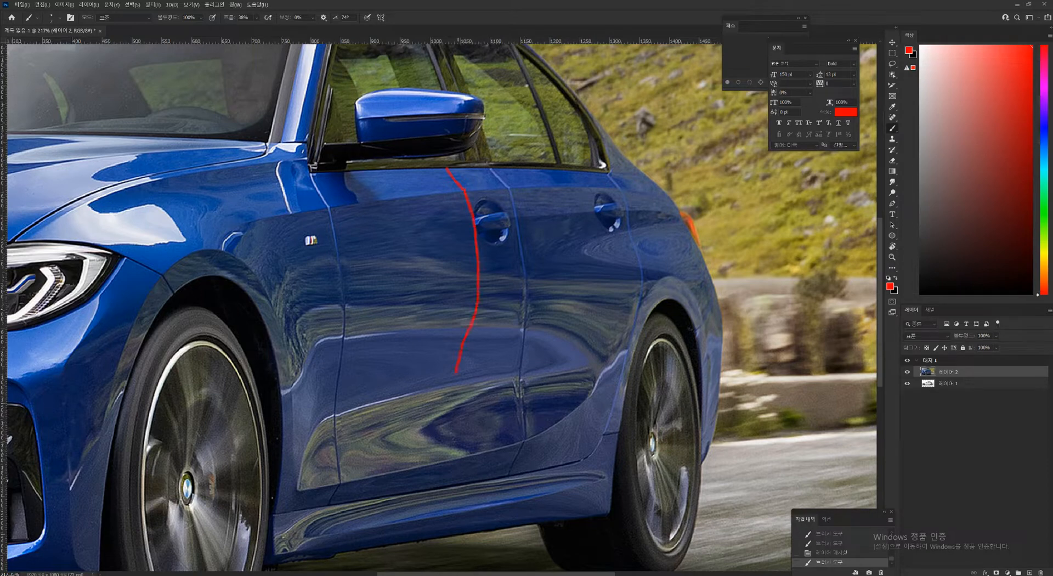
{"action": "mouse_move", "coordinate": [455, 371]}
{"action": "left_mouse_down"}
{"action": "mouse_move", "coordinate": [485, 500]}
{"action": "mouse_move", "coordinate": [476, 533]}
{"action": "left_mouse_up"}
{"action": "mouse_move", "coordinate": [566, 260]}
{"action": "left_mouse_down", "text": "ctrl"}
{"action": "mouse_move", "coordinate": [513, 260]}
{"action": "mouse_move", "coordinate": [581, 260]}
{"action": "left_mouse_up", "text": "ctrl"}
{"action": "left_click_drag", "start_coordinate": [539, 249], "coordinate": [592, 249]}
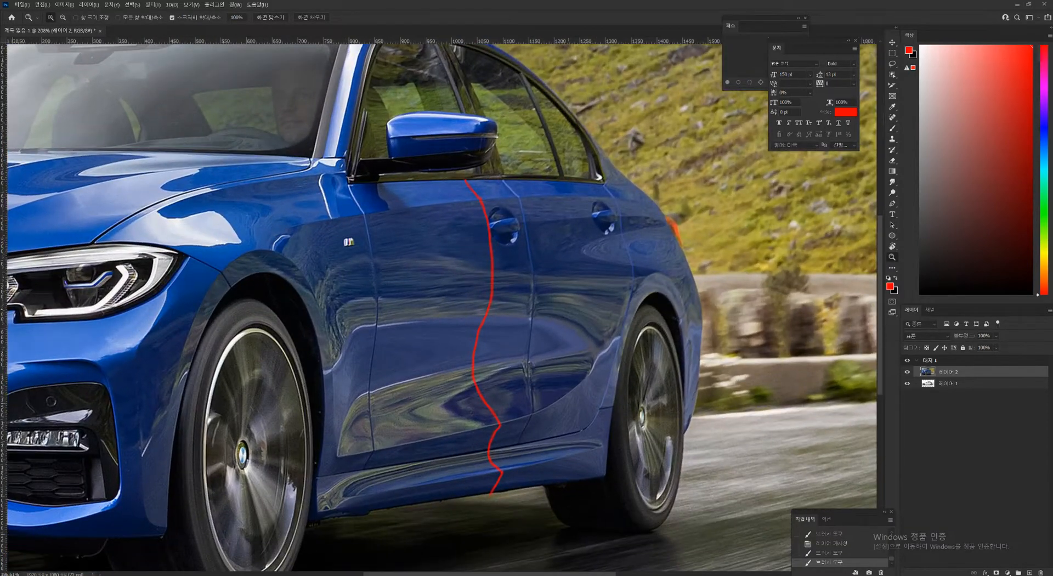
{"action": "left_click_drag", "start_coordinate": [769, 246], "coordinate": [552, 259]}
Step: Hide the blue car layer, set white as the background colour, and fill the white car layer (레이어 1) with it
{"action": "key", "text": "ctrl+minus"}
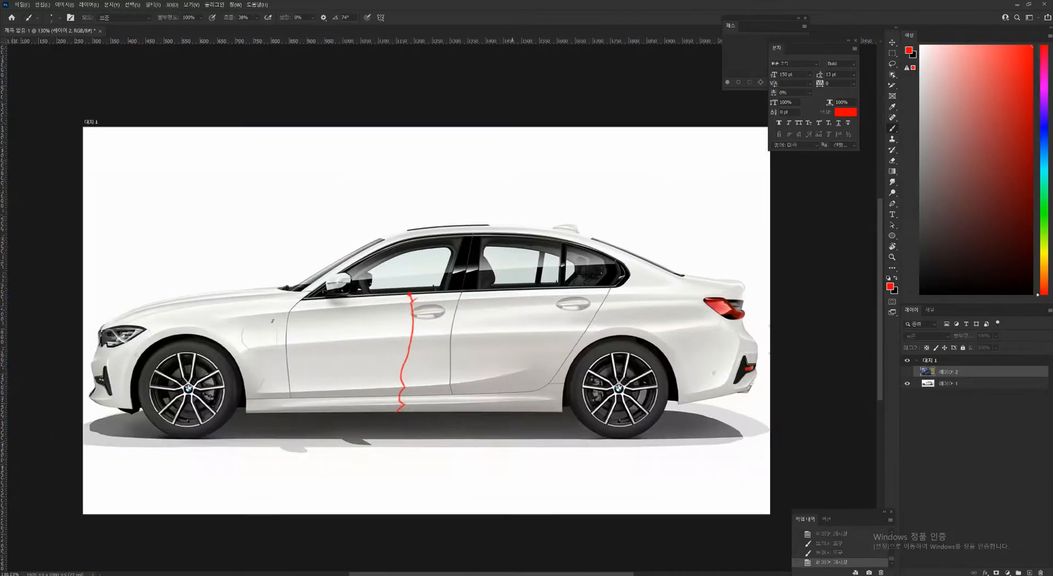
{"action": "mouse_move", "coordinate": [512, 348]}
{"action": "left_mouse_down"}
{"action": "mouse_move", "coordinate": [586, 349]}
{"action": "mouse_move", "coordinate": [569, 353]}
{"action": "left_mouse_up"}
{"action": "key", "text": "e"}
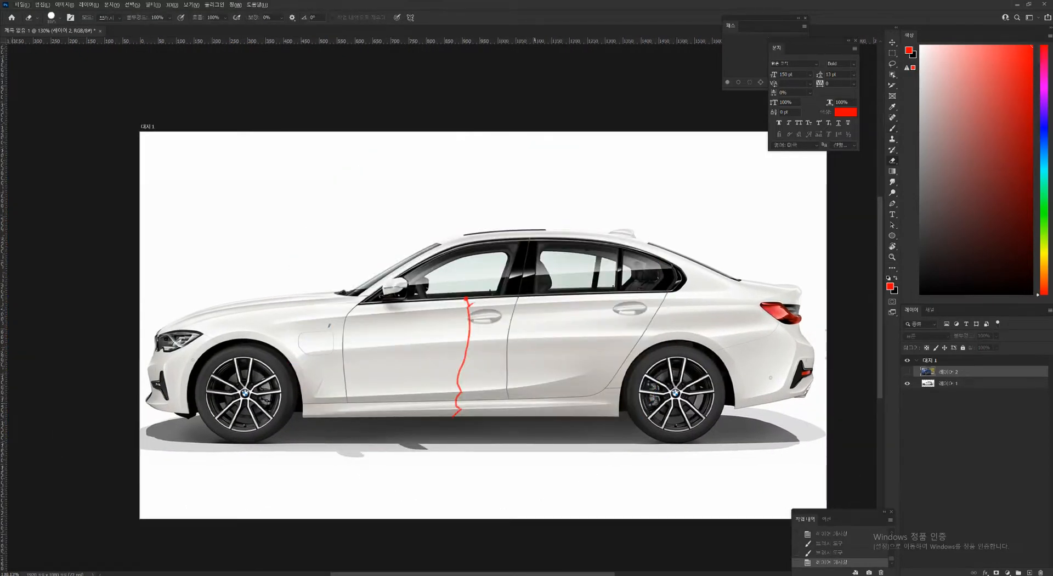
{"action": "left_click", "coordinate": [948, 383]}
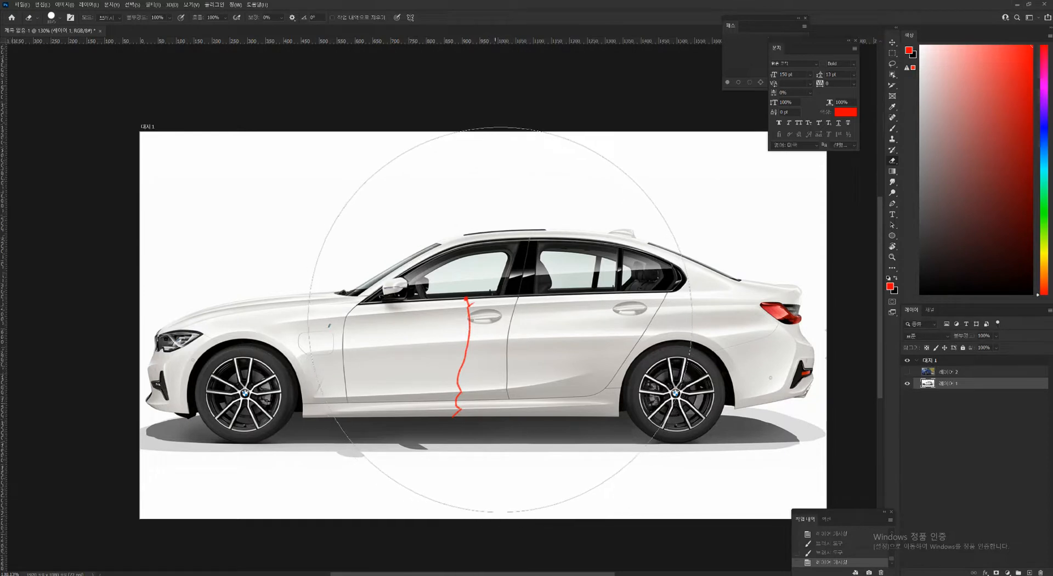
{"action": "left_click", "coordinate": [920, 47]}
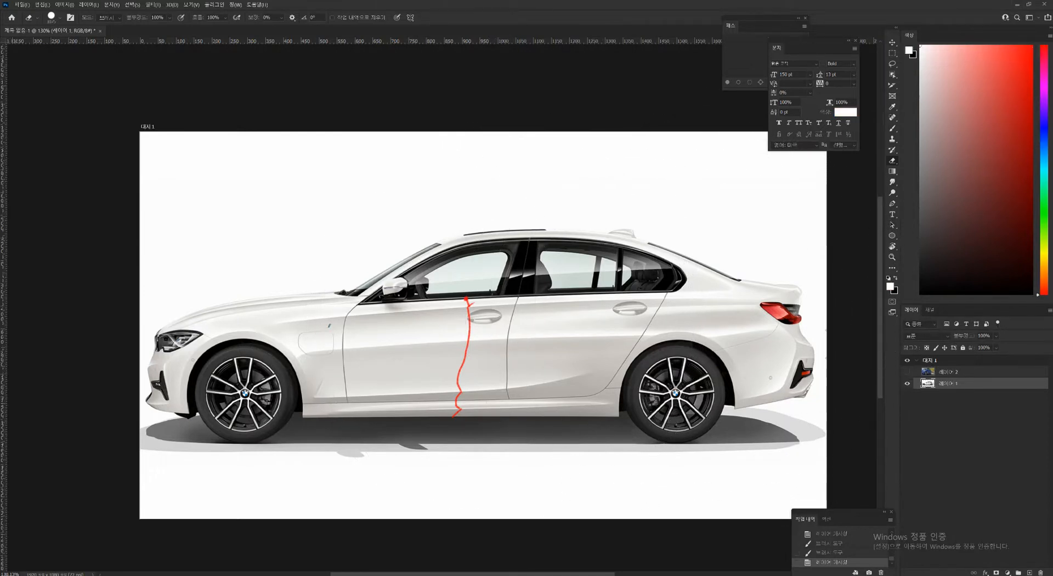
{"action": "key", "text": "x"}
{"action": "key", "text": "ctrl+BackSpace"}
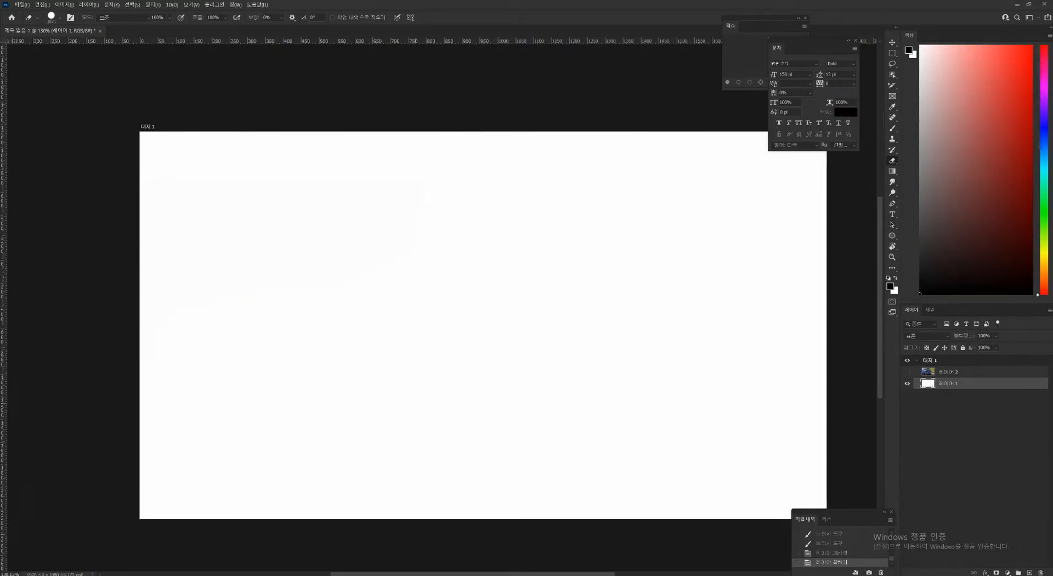
Step: Brush a straight black vertical line on the blank canvas and sketch two wheel boxes beside it, one above the other
{"action": "key", "text": "b"}
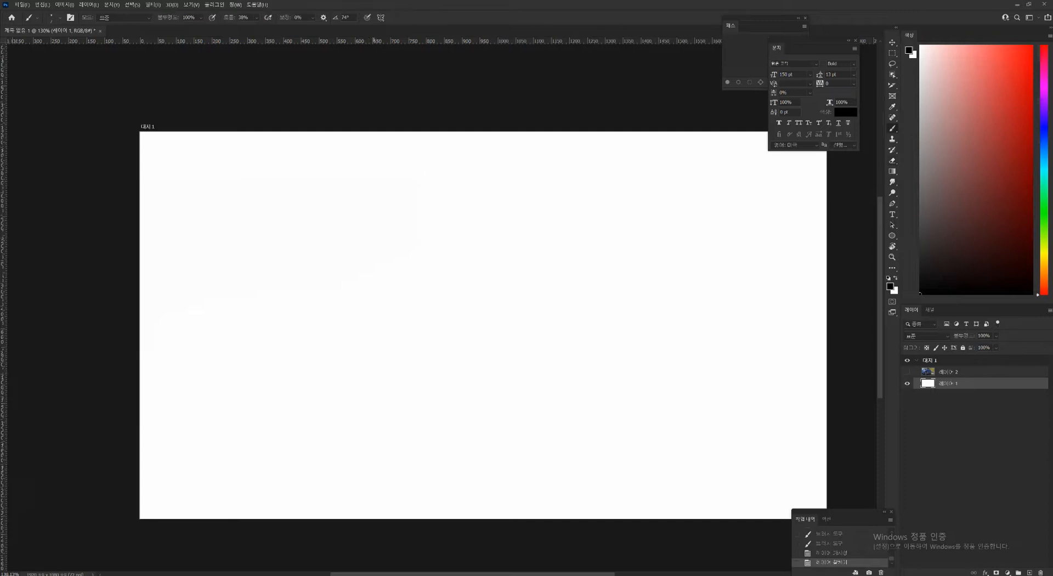
{"action": "left_click", "coordinate": [346, 239]}
{"action": "left_click_drag", "start_coordinate": [271, 145], "coordinate": [270, 510], "text": "shift"}
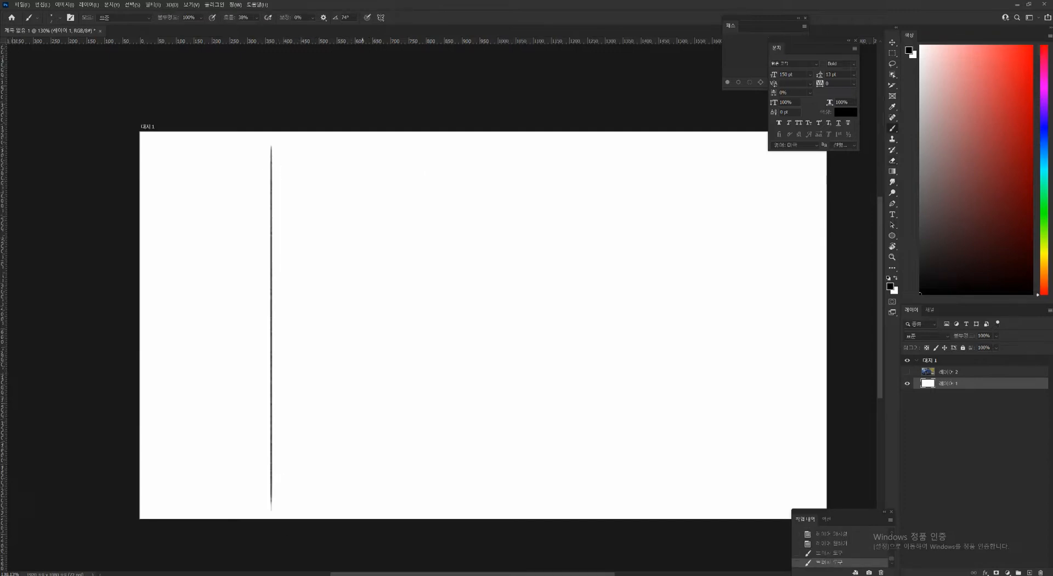
{"action": "mouse_move", "coordinate": [328, 187]}
{"action": "left_mouse_down"}
{"action": "mouse_move", "coordinate": [329, 247]}
{"action": "mouse_move", "coordinate": [358, 249]}
{"action": "mouse_move", "coordinate": [325, 251]}
{"action": "left_mouse_up"}
{"action": "mouse_move", "coordinate": [331, 419]}
{"action": "left_mouse_down"}
{"action": "mouse_move", "coordinate": [334, 498]}
{"action": "mouse_move", "coordinate": [359, 470]}
{"action": "mouse_move", "coordinate": [332, 500]}
{"action": "left_mouse_up"}
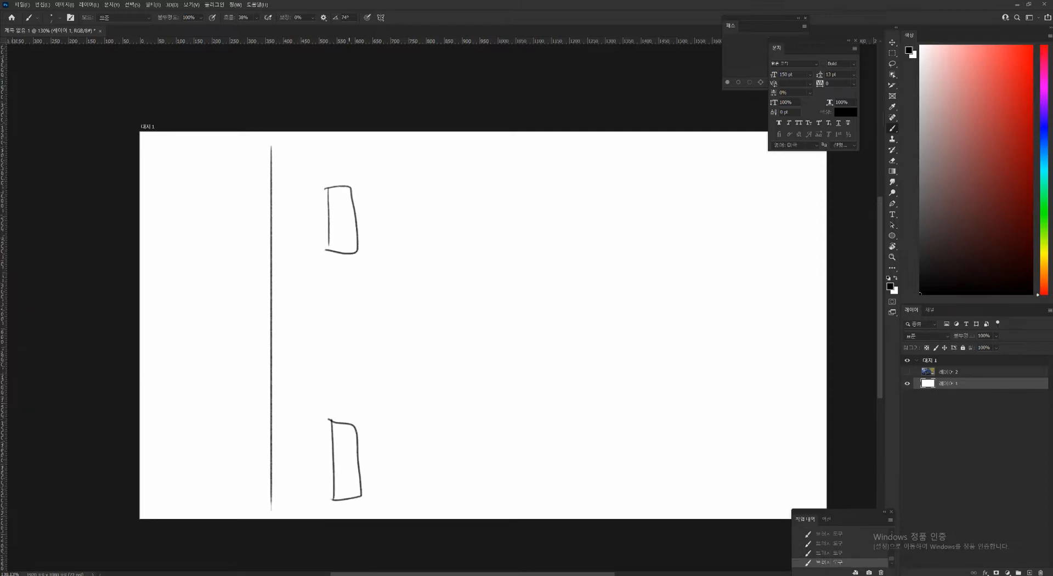
Step: Set the brush colour to red and try a straight vertical line through both wheel boxes
{"action": "left_click_drag", "start_coordinate": [961, 83], "coordinate": [1032, 46]}
{"action": "left_click_drag", "start_coordinate": [347, 151], "coordinate": [347, 488], "text": "shift"}
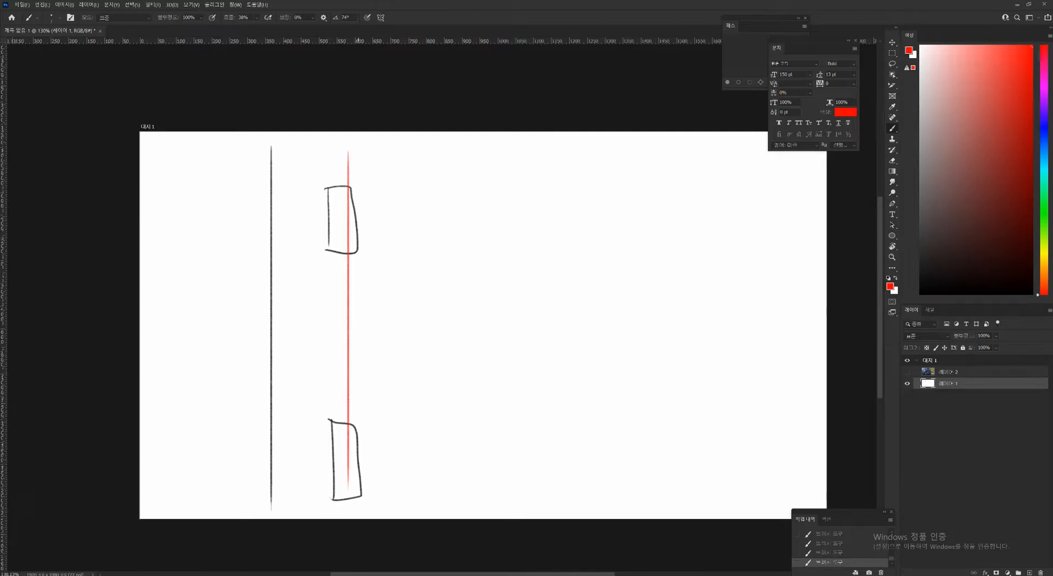
{"action": "key", "text": "ctrl+z"}
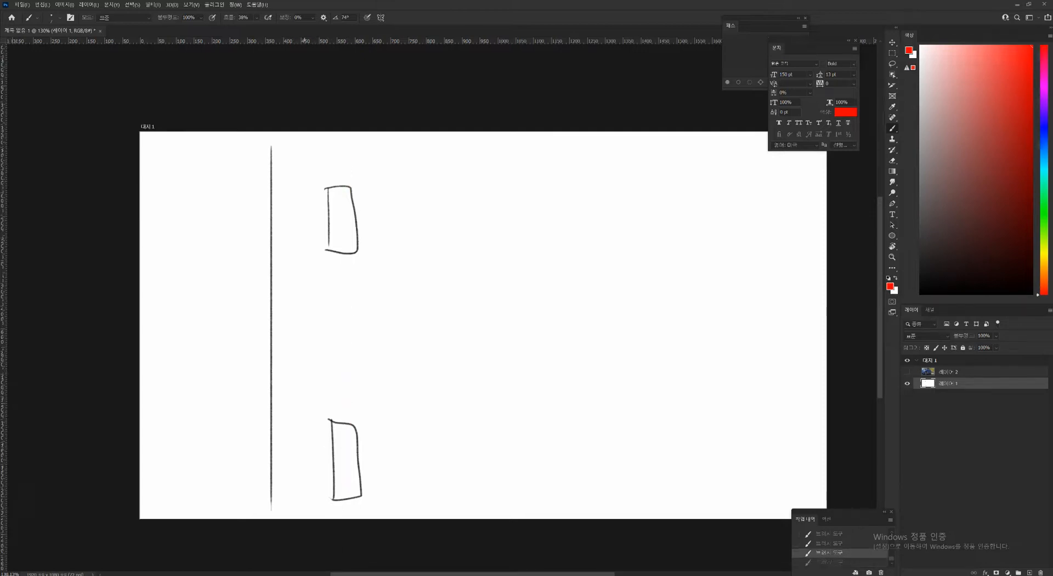
Step: Draw a red curve bowing outward from the canvas's upper edge to its lower edge, crossing both wheel boxes
{"action": "mouse_move", "coordinate": [361, 258]}
{"action": "left_mouse_down"}
{"action": "mouse_move", "coordinate": [364, 340]}
{"action": "mouse_move", "coordinate": [328, 523]}
{"action": "left_mouse_up"}
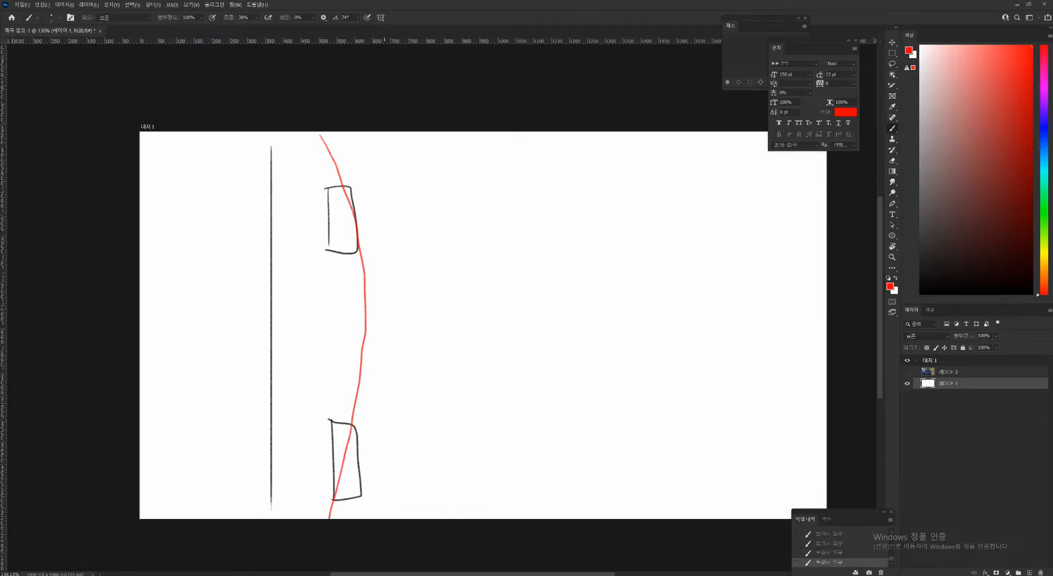
{"action": "key", "text": "ctrl+z"}
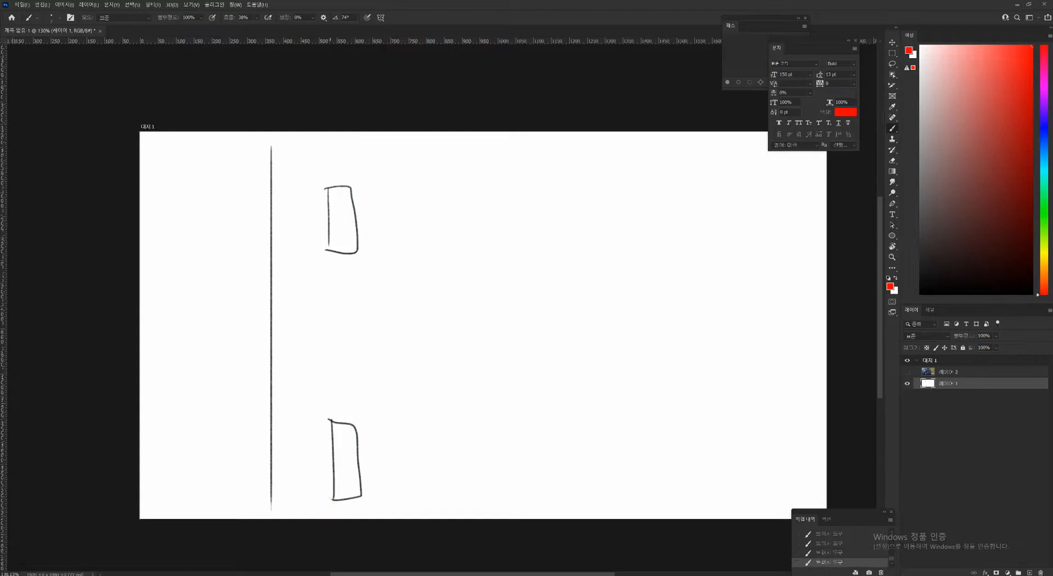
{"action": "mouse_move", "coordinate": [315, 132]}
{"action": "left_mouse_down"}
{"action": "mouse_move", "coordinate": [346, 311]}
{"action": "mouse_move", "coordinate": [318, 513]}
{"action": "left_mouse_up"}
Step: Try erasing the upper wheel box and the red curve across it, and undo the erasing
{"action": "key", "text": "z"}
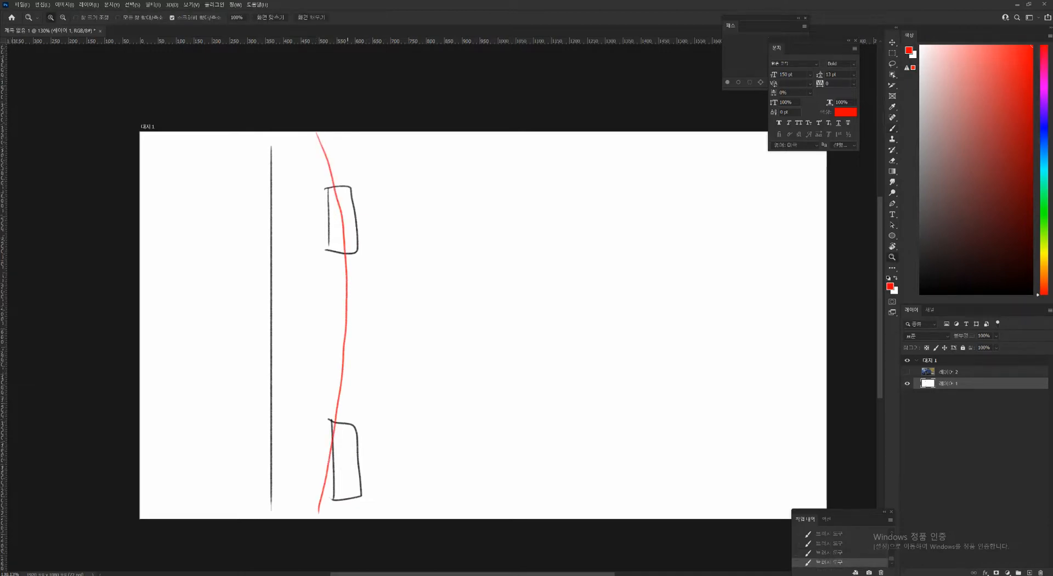
{"action": "left_click_drag", "start_coordinate": [346, 244], "coordinate": [384, 241]}
{"action": "key", "text": "e"}
{"action": "mouse_move", "coordinate": [335, 212]}
{"action": "right_mouse_down", "text": "alt"}
{"action": "mouse_move", "coordinate": [343, 228]}
{"action": "mouse_move", "coordinate": [232, 238]}
{"action": "right_mouse_up", "text": "alt"}
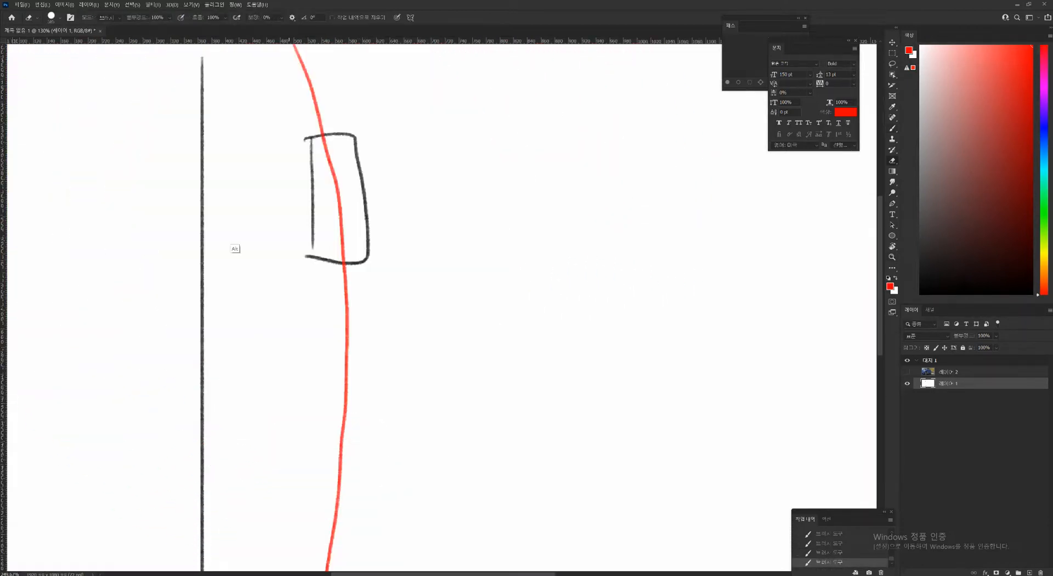
{"action": "mouse_move", "coordinate": [432, 239]}
{"action": "right_mouse_down", "text": "alt"}
{"action": "mouse_move", "coordinate": [275, 256]}
{"action": "mouse_move", "coordinate": [287, 256]}
{"action": "right_mouse_up", "text": "alt"}
{"action": "right_click", "coordinate": [331, 258]}
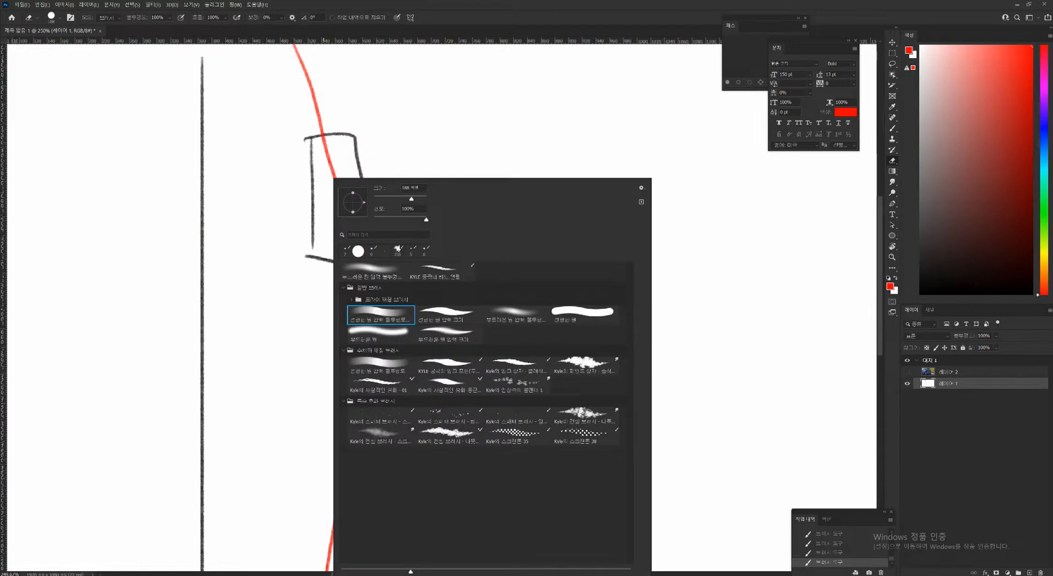
{"action": "left_click_drag", "start_coordinate": [289, 169], "coordinate": [307, 160]}
{"action": "mouse_move", "coordinate": [307, 159]}
{"action": "left_mouse_down"}
{"action": "mouse_move", "coordinate": [282, 85]}
{"action": "mouse_move", "coordinate": [339, 206]}
{"action": "left_mouse_up"}
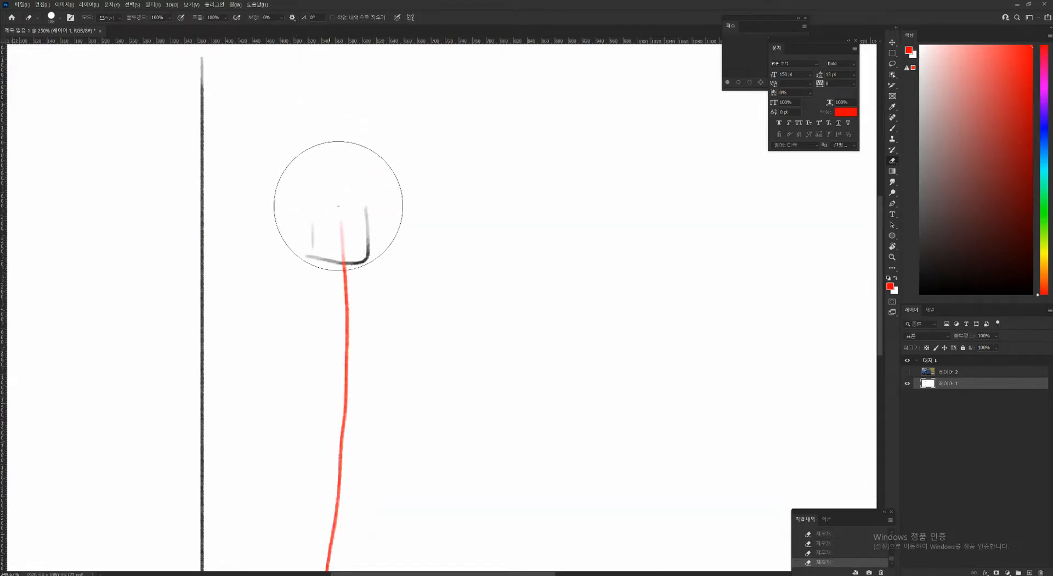
{"action": "key", "text": "ctrl+z"}
{"action": "key", "text": "ctrl+z"}
{"action": "key", "text": "ctrl+z"}
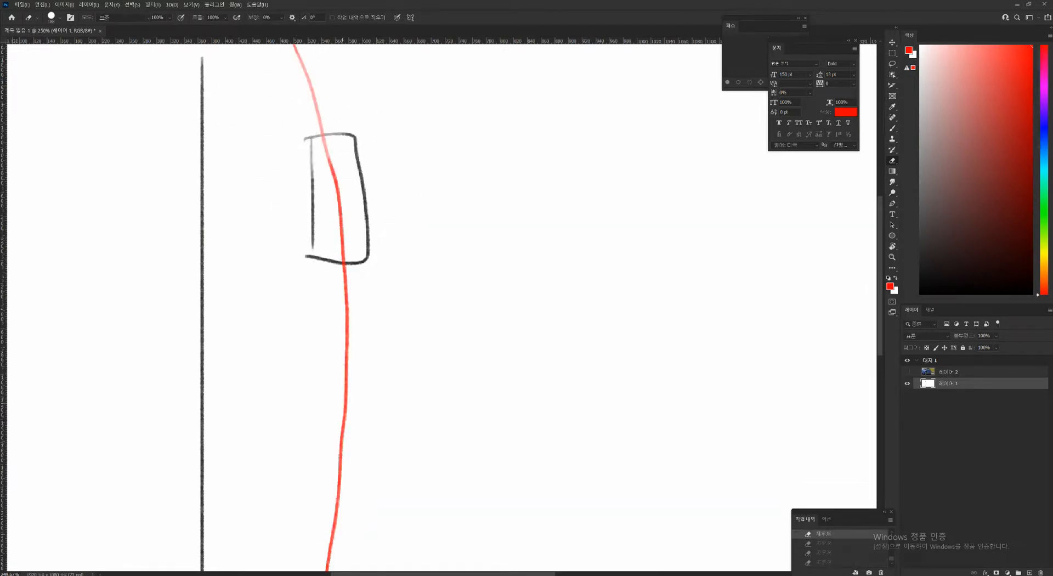
Step: Brush red strokes flaring from the body curve to the upper wheel box's outer lower corner and along its outer side
{"action": "key", "text": "b"}
{"action": "left_click_drag", "start_coordinate": [343, 263], "coordinate": [347, 328]}
{"action": "left_click_drag", "start_coordinate": [345, 285], "coordinate": [346, 340]}
{"action": "mouse_move", "coordinate": [358, 288]}
{"action": "left_mouse_down"}
{"action": "mouse_move", "coordinate": [347, 332]}
{"action": "mouse_move", "coordinate": [367, 264]}
{"action": "mouse_move", "coordinate": [348, 315]}
{"action": "left_mouse_up"}
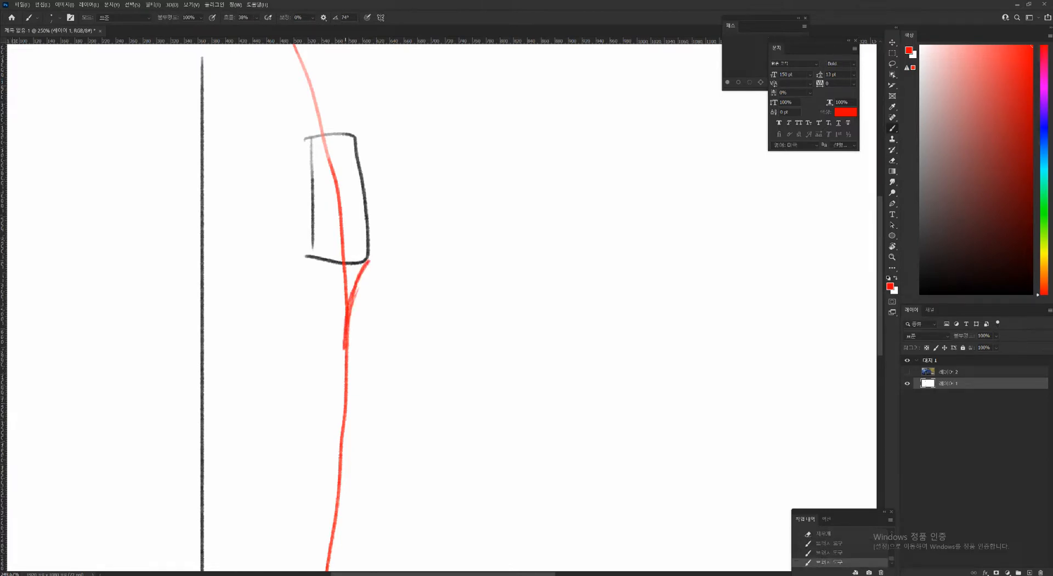
{"action": "left_click_drag", "start_coordinate": [372, 256], "coordinate": [346, 355]}
{"action": "mouse_move", "coordinate": [362, 133]}
{"action": "left_mouse_down"}
{"action": "mouse_move", "coordinate": [366, 280]}
{"action": "mouse_move", "coordinate": [369, 242]}
{"action": "left_mouse_up"}
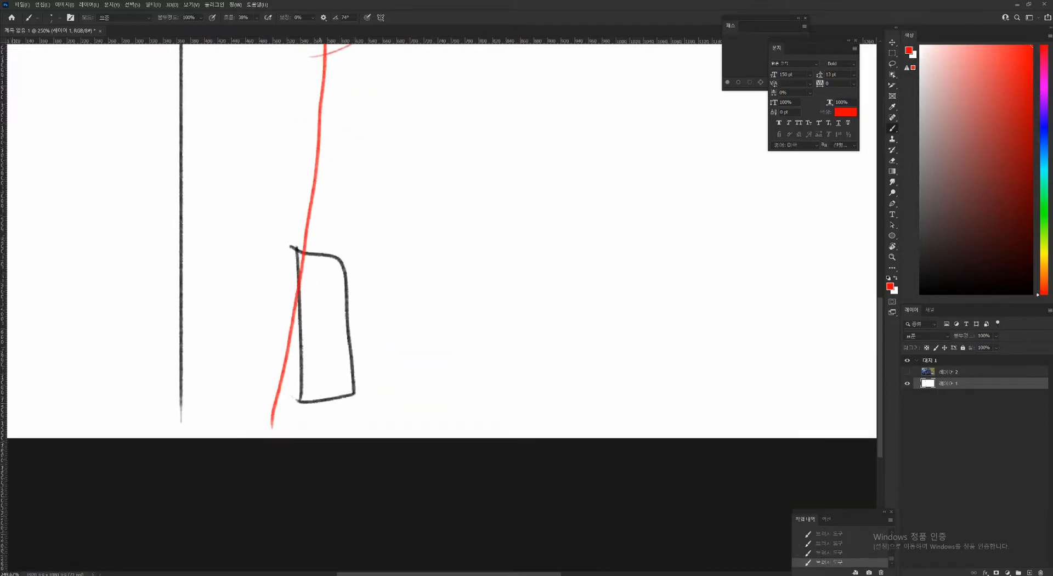
Step: Brush matching red strokes flaring from the body curve to the lower wheel box and down its outer side
{"action": "mouse_move", "coordinate": [319, 156]}
{"action": "left_mouse_down"}
{"action": "mouse_move", "coordinate": [315, 250]}
{"action": "mouse_move", "coordinate": [328, 270]}
{"action": "left_mouse_up"}
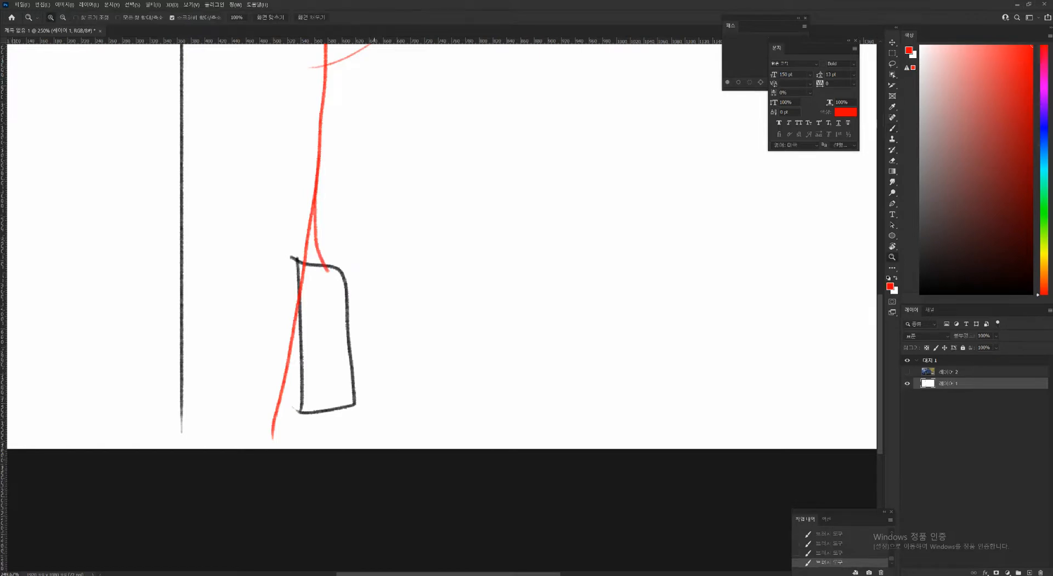
{"action": "left_click_drag", "start_coordinate": [373, 235], "coordinate": [350, 237], "text": "ctrl"}
{"action": "left_click_drag", "start_coordinate": [363, 235], "coordinate": [324, 376]}
{"action": "key", "text": "b"}
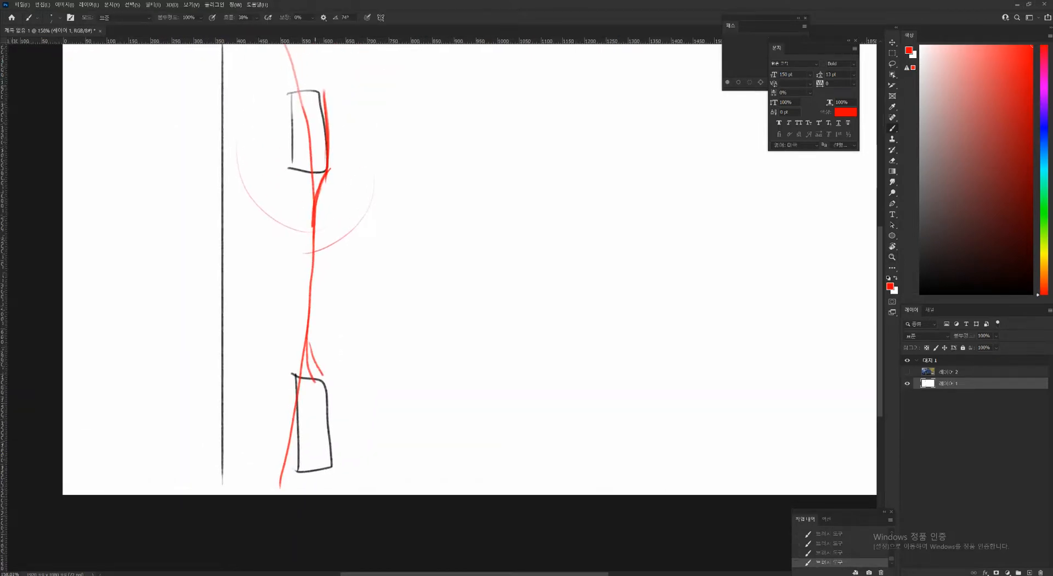
{"action": "mouse_move", "coordinate": [307, 336]}
{"action": "left_mouse_down"}
{"action": "mouse_move", "coordinate": [326, 392]}
{"action": "mouse_move", "coordinate": [328, 480]}
{"action": "left_mouse_up"}
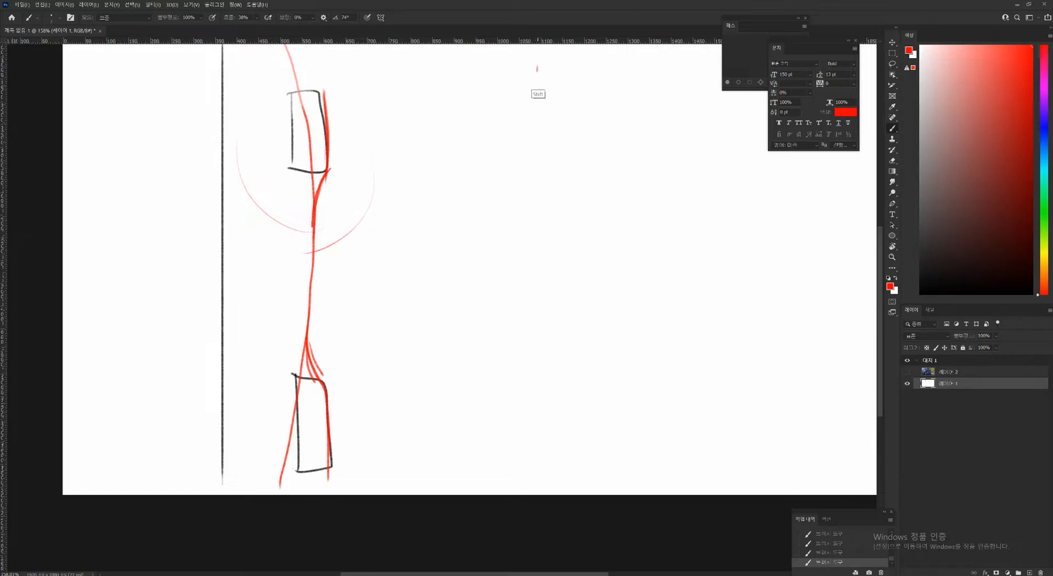
Step: Draw a separate red side profile beside the wheel sketch, straight at both wheels and curving inward between them
{"action": "mouse_move", "coordinate": [537, 65]}
{"action": "left_mouse_down", "text": "shift"}
{"action": "mouse_move", "coordinate": [537, 140]}
{"action": "mouse_move", "coordinate": [515, 208]}
{"action": "mouse_move", "coordinate": [512, 341]}
{"action": "mouse_move", "coordinate": [537, 482]}
{"action": "left_mouse_up", "text": "shift"}
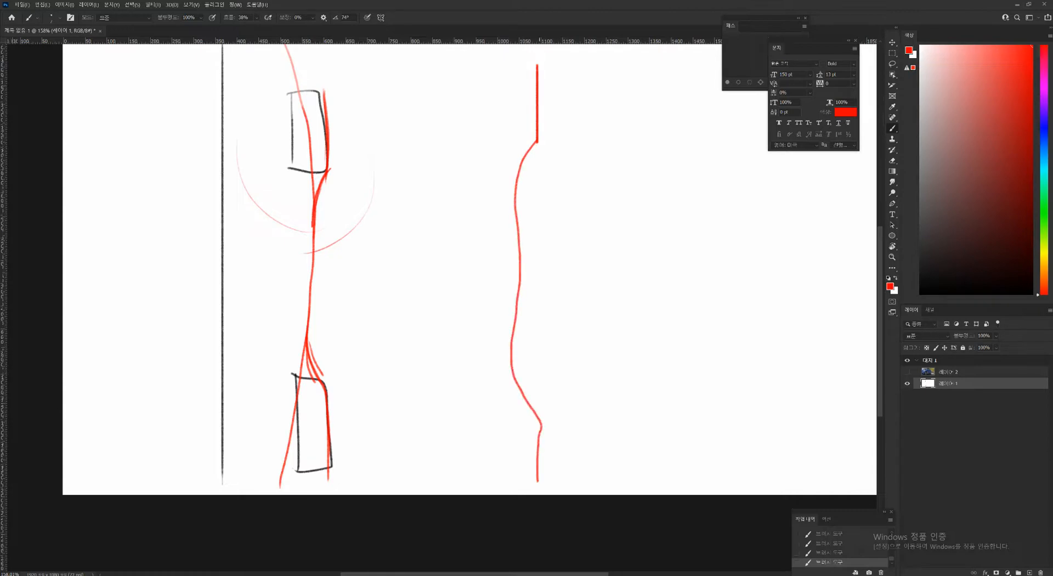
{"action": "mouse_move", "coordinate": [540, 417]}
{"action": "left_mouse_down"}
{"action": "mouse_move", "coordinate": [539, 488]}
{"action": "mouse_move", "coordinate": [537, 403]}
{"action": "left_mouse_up"}
{"action": "mouse_move", "coordinate": [629, 189]}
{"action": "left_mouse_down"}
{"action": "mouse_move", "coordinate": [496, 247]}
{"action": "mouse_move", "coordinate": [448, 248]}
{"action": "left_mouse_up"}
Step: Erase all sketches from the canvas and draw a large tilted red oval across it
{"action": "key", "text": "e"}
{"action": "mouse_move", "coordinate": [469, 146]}
{"action": "left_mouse_down"}
{"action": "mouse_move", "coordinate": [322, 376]}
{"action": "mouse_move", "coordinate": [261, 379]}
{"action": "mouse_move", "coordinate": [315, 347]}
{"action": "left_mouse_up"}
{"action": "key", "text": "b"}
{"action": "mouse_move", "coordinate": [455, 370]}
{"action": "left_mouse_down"}
{"action": "mouse_move", "coordinate": [256, 312]}
{"action": "mouse_move", "coordinate": [457, 360]}
{"action": "left_mouse_up"}
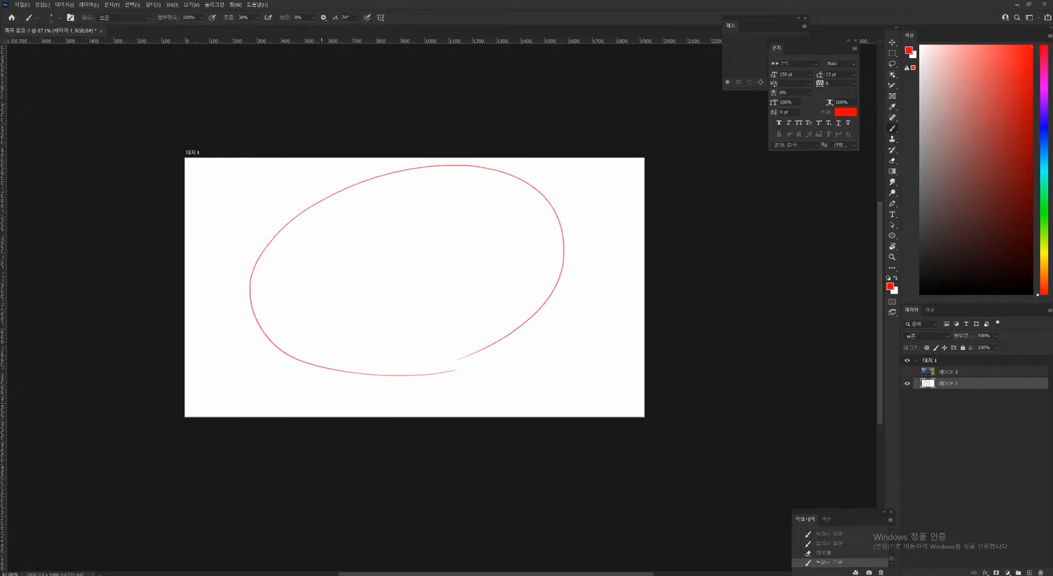
Step: Draw three lengthwise red contour curves across the lower half of the oval
{"action": "mouse_move", "coordinate": [554, 201]}
{"action": "left_mouse_down"}
{"action": "mouse_move", "coordinate": [348, 306]}
{"action": "mouse_move", "coordinate": [245, 299]}
{"action": "left_mouse_up"}
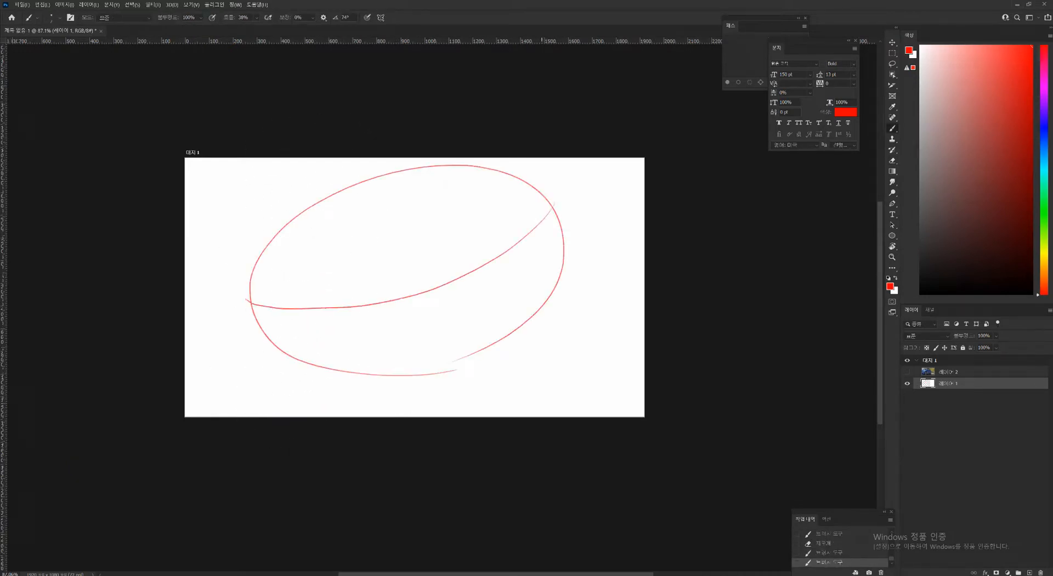
{"action": "left_click_drag", "start_coordinate": [553, 230], "coordinate": [270, 322]}
{"action": "mouse_move", "coordinate": [562, 255]}
{"action": "left_mouse_down"}
{"action": "mouse_move", "coordinate": [357, 342]}
{"action": "mouse_move", "coordinate": [308, 343]}
{"action": "left_mouse_up"}
Step: Add six crosswise red contour curves running down the oval to form a surface grid
{"action": "mouse_move", "coordinate": [454, 184]}
{"action": "left_mouse_down"}
{"action": "mouse_move", "coordinate": [457, 281]}
{"action": "mouse_move", "coordinate": [435, 376]}
{"action": "left_mouse_up"}
{"action": "left_click_drag", "start_coordinate": [499, 225], "coordinate": [473, 359]}
{"action": "mouse_move", "coordinate": [524, 188]}
{"action": "left_mouse_down"}
{"action": "mouse_move", "coordinate": [530, 257]}
{"action": "mouse_move", "coordinate": [503, 336]}
{"action": "left_mouse_up"}
{"action": "left_click_drag", "start_coordinate": [402, 203], "coordinate": [376, 372]}
{"action": "left_click_drag", "start_coordinate": [357, 214], "coordinate": [342, 352]}
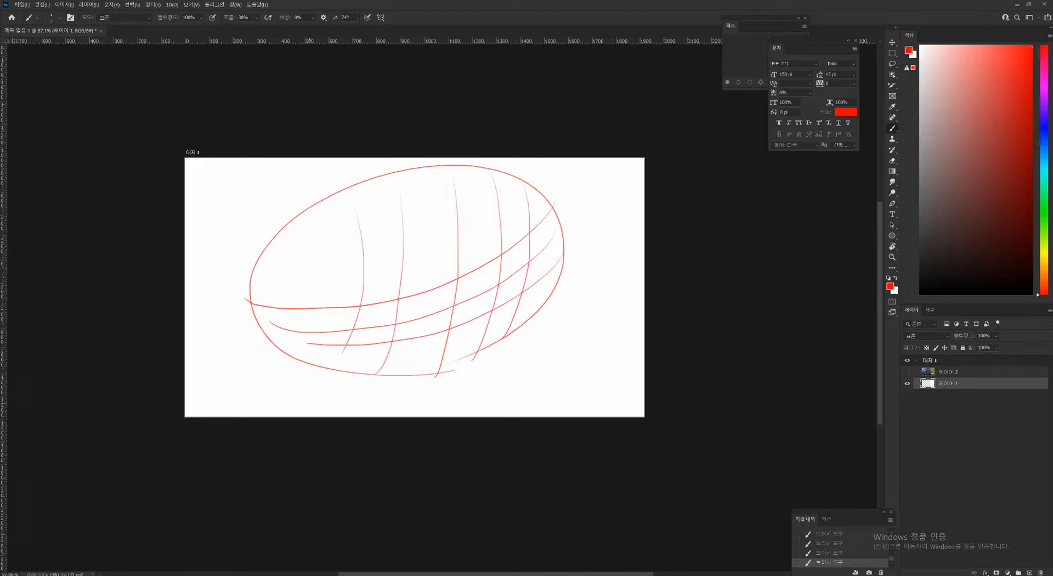
{"action": "left_click_drag", "start_coordinate": [313, 236], "coordinate": [295, 376]}
{"action": "key", "text": "e"}
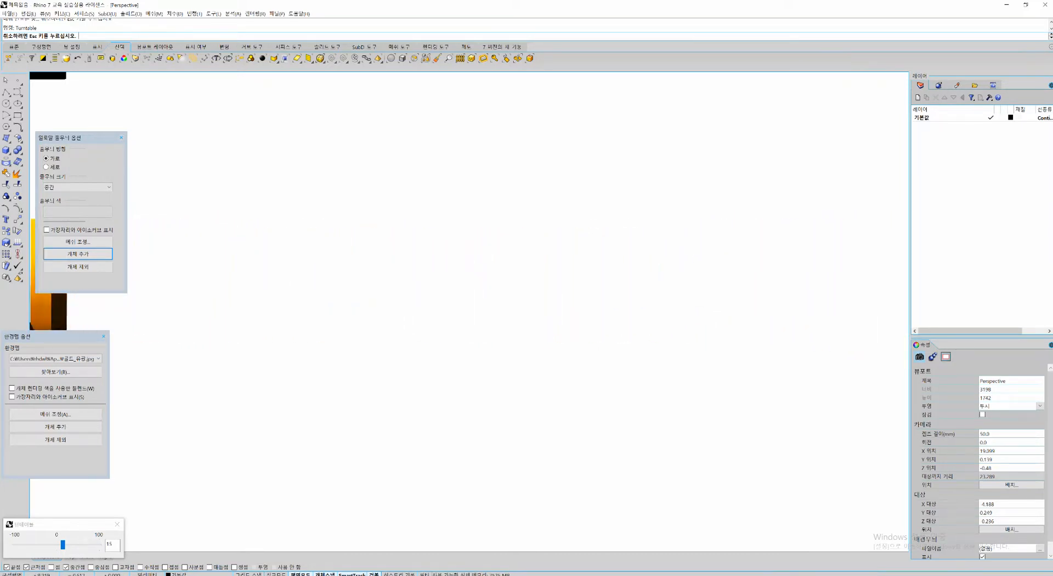
{"action": "left_click_drag", "start_coordinate": [48, 56], "coordinate": [64, 47]}
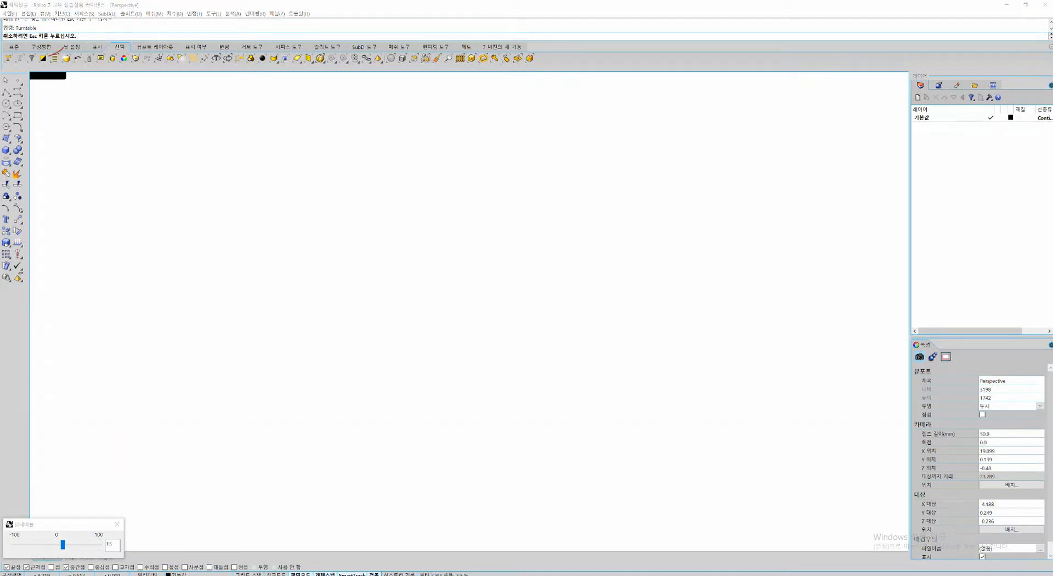
{"action": "mouse_move", "coordinate": [17, 11]}
{"action": "left_mouse_down"}
{"action": "mouse_move", "coordinate": [9, 53]}
{"action": "mouse_move", "coordinate": [42, 65]}
{"action": "left_mouse_up"}
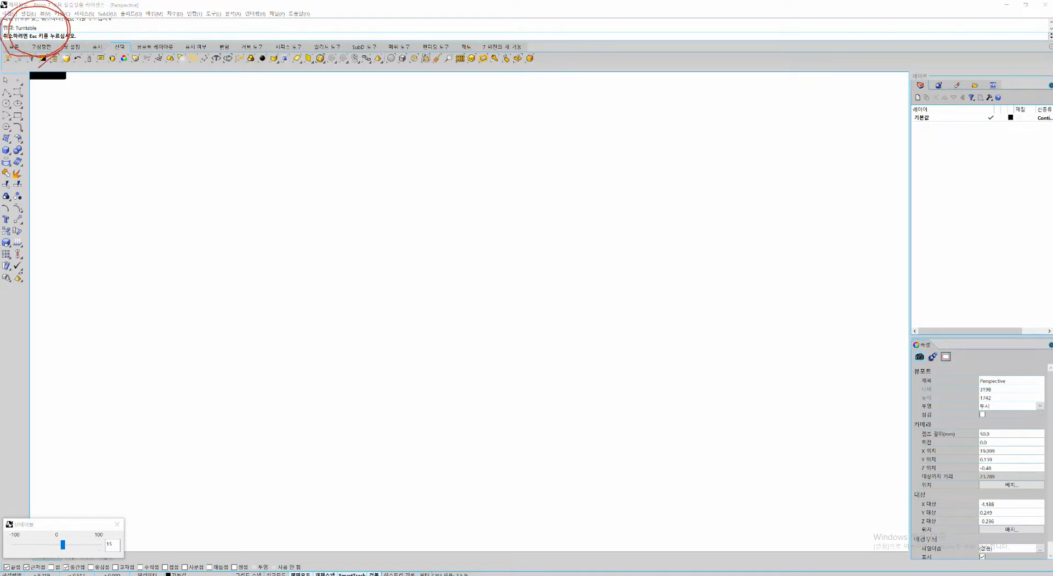
{"action": "key", "text": "Escape"}
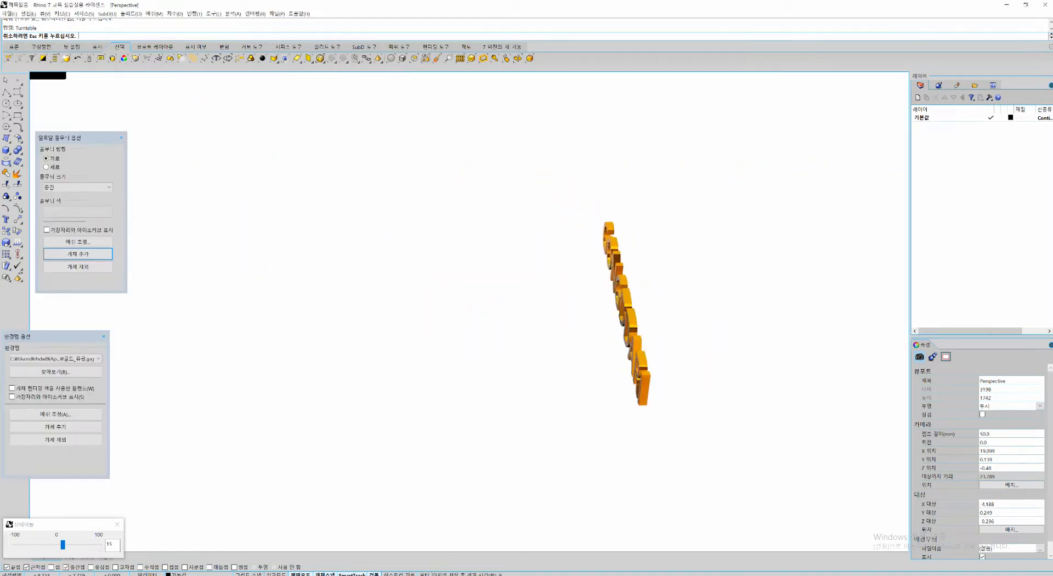
Step: In Rhino, stop the turntable rotation, cut the orange model out of the scene, and set the viewport to Shaded display
{"action": "key", "text": "Escape"}
{"action": "left_click", "coordinate": [618, 305]}
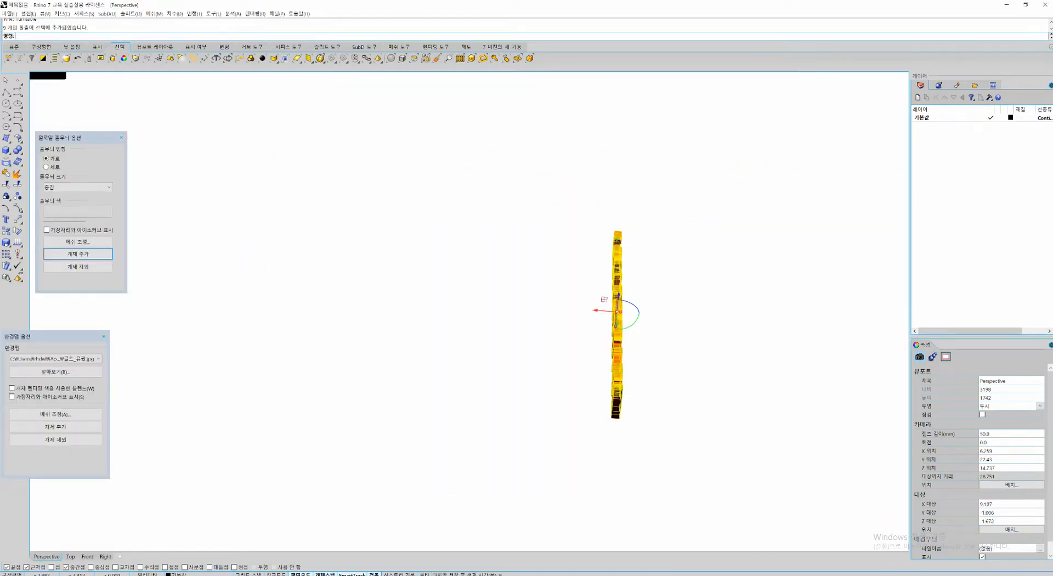
{"action": "key", "text": "ctrl+x"}
{"action": "key", "text": "ctrl+alt+s"}
{"action": "right_click_drag", "start_coordinate": [537, 231], "coordinate": [513, 296], "text": "shift"}
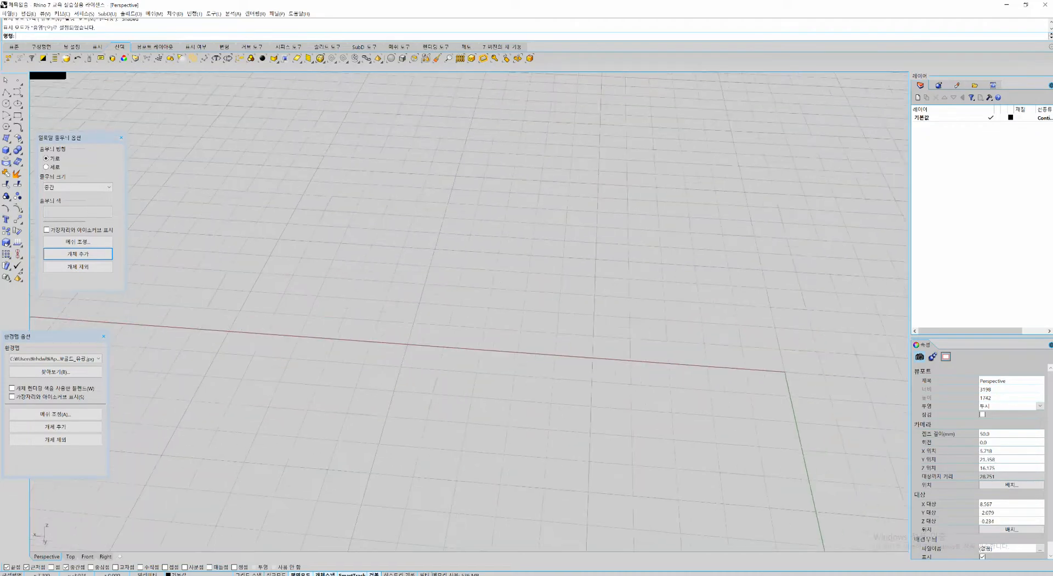
Step: Make Right the maximized viewport, with the origin near the middle of the view
{"action": "scroll", "coordinate": [520, 292], "scroll_direction": "down", "scroll_amount": 18}
{"action": "right_click_drag", "start_coordinate": [599, 284], "coordinate": [230, 285]}
{"action": "right_click_drag", "start_coordinate": [484, 293], "coordinate": [319, 323]}
{"action": "scroll", "coordinate": [438, 300], "scroll_direction": "down", "scroll_amount": 2}
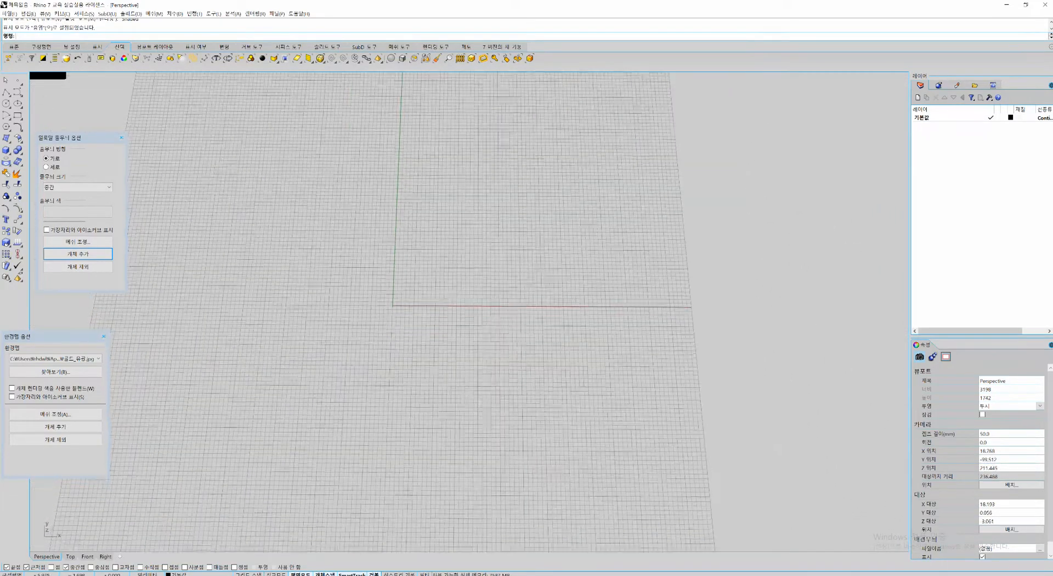
{"action": "right_click_drag", "start_coordinate": [438, 299], "coordinate": [474, 258], "text": "shift"}
{"action": "right_click_drag", "start_coordinate": [438, 296], "coordinate": [457, 231]}
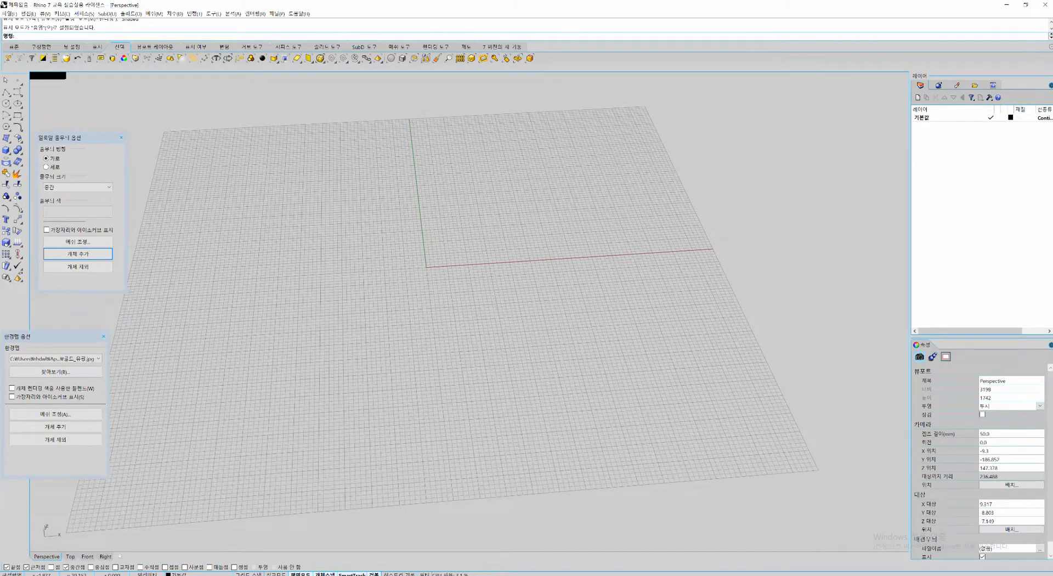
{"action": "key", "text": "ctrl+F1"}
{"action": "key", "text": "ctrl+F2"}
{"action": "key", "text": "ctrl+F3"}
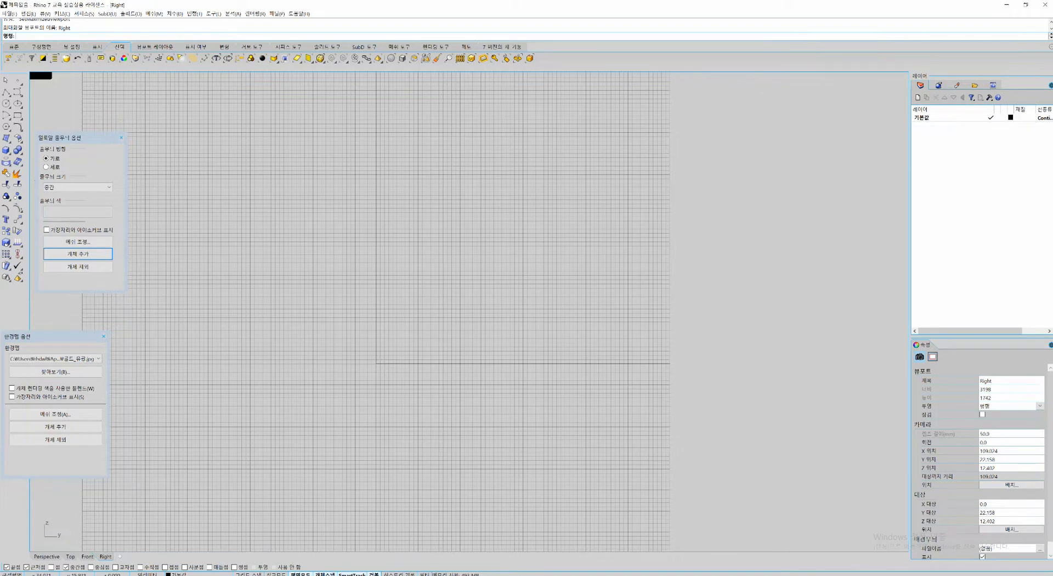
{"action": "right_click_drag", "start_coordinate": [347, 318], "coordinate": [435, 291]}
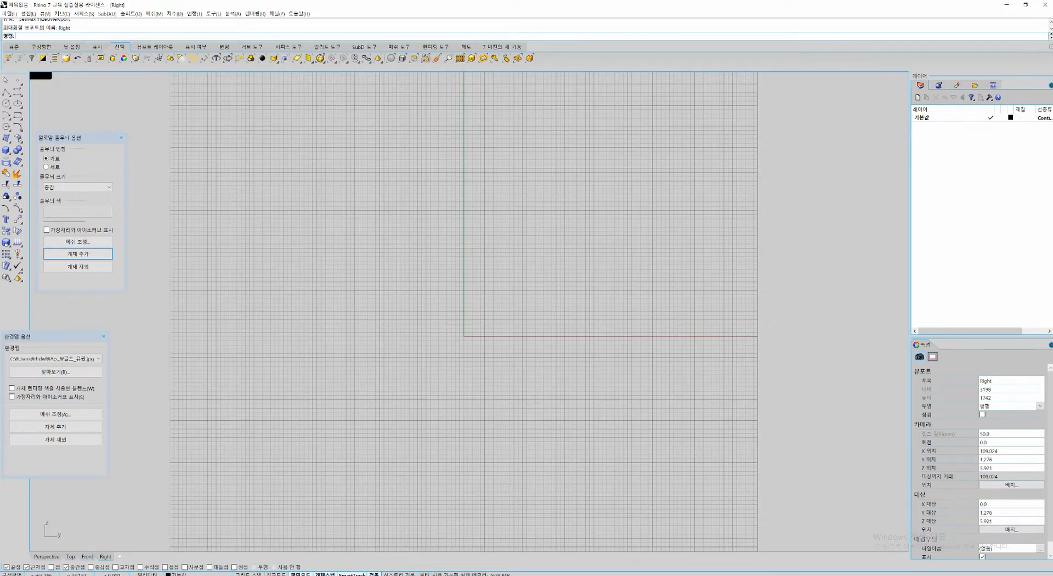
Step: Draw a centre-and-radius circle for a wheel near the grid's far negative Y end, about level with the Y axis
{"action": "left_click", "coordinate": [6, 103]}
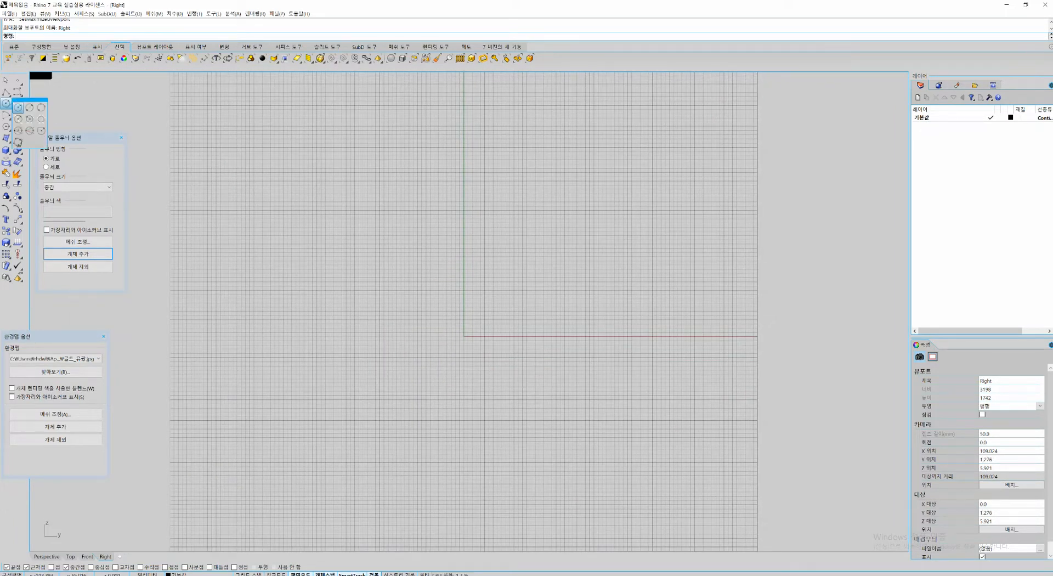
{"action": "left_click", "coordinate": [18, 107]}
{"action": "left_click", "coordinate": [225, 343]}
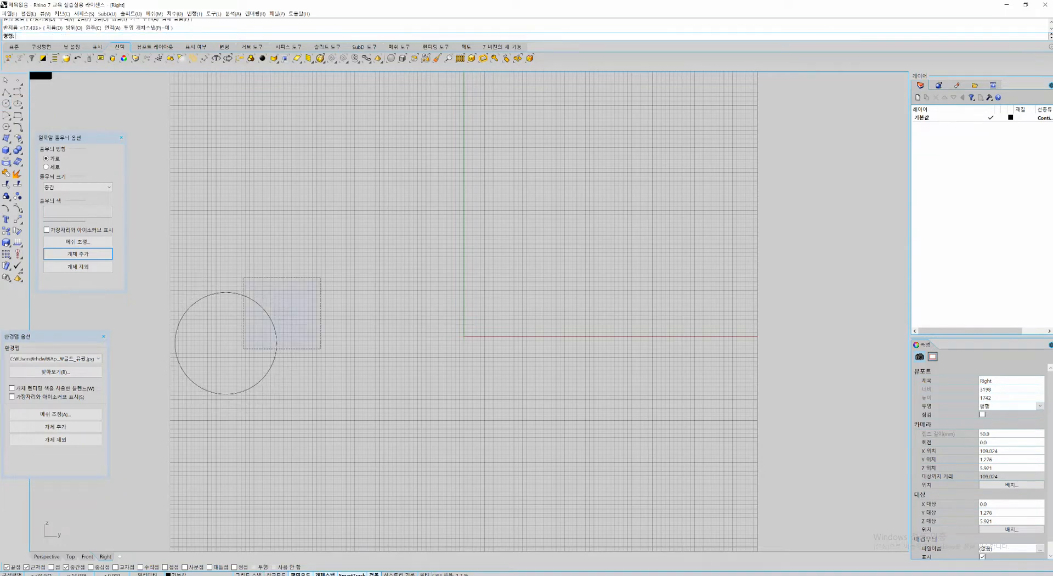
Step: Scale the wheel circle down to roughly three quarters of its size, using its quadrant point as the base
{"action": "left_click_drag", "start_coordinate": [243, 348], "coordinate": [242, 351]}
{"action": "right_click_drag", "start_coordinate": [280, 361], "coordinate": [269, 377]}
{"action": "type", "text": "sc"}
{"action": "key", "text": "Return"}
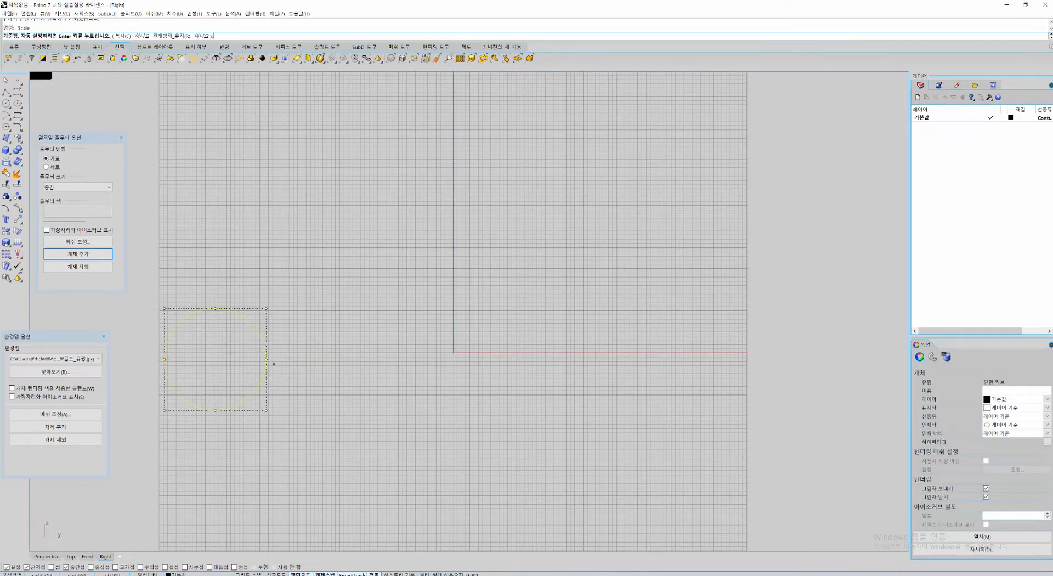
{"action": "left_click", "coordinate": [266, 360]}
{"action": "left_click", "coordinate": [371, 360]}
{"action": "left_click", "coordinate": [343, 359]}
{"action": "left_click", "coordinate": [341, 360]}
{"action": "scroll", "coordinate": [257, 366], "scroll_direction": "up", "scroll_amount": 4}
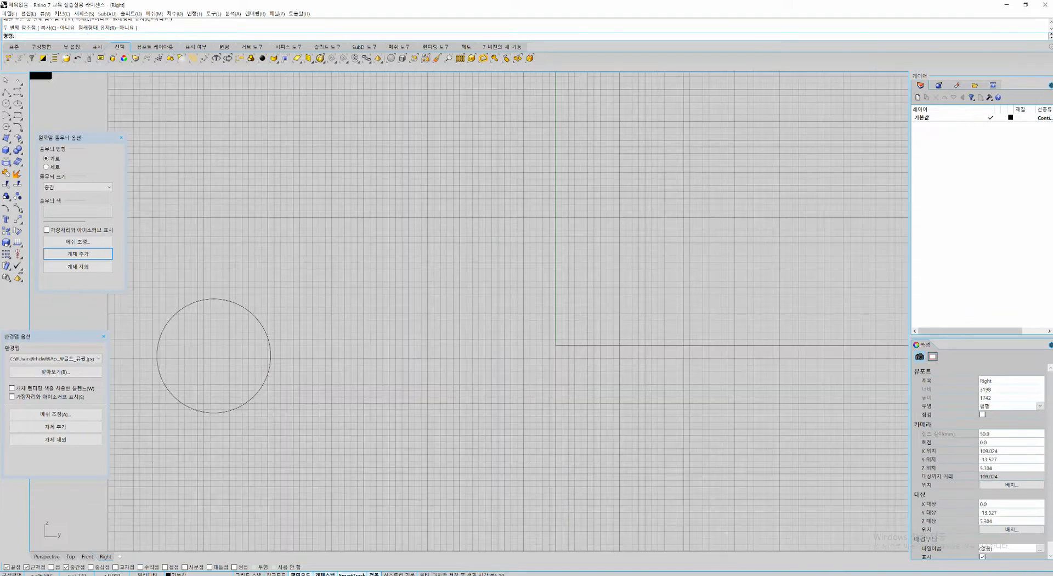
{"action": "scroll", "coordinate": [313, 435], "scroll_direction": "down", "scroll_amount": 4}
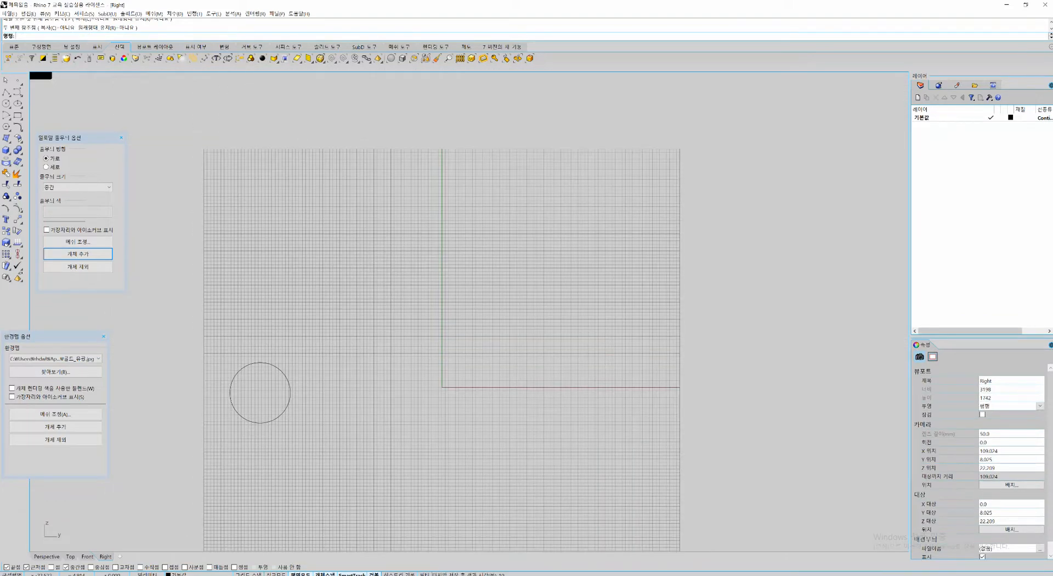
Step: Copy the wheel circle five times in a row along the Y axis, overlapping the last two by about half
{"action": "left_click_drag", "start_coordinate": [331, 322], "coordinate": [258, 388]}
{"action": "scroll", "coordinate": [345, 444], "scroll_direction": "up", "scroll_amount": 3}
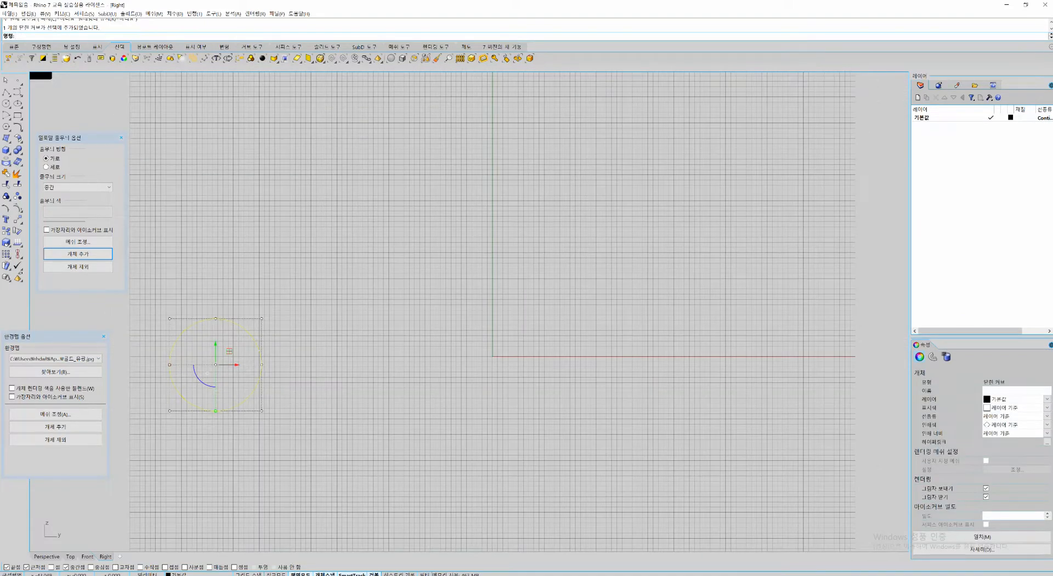
{"action": "left_click_drag", "start_coordinate": [170, 364], "coordinate": [263, 364], "text": "alt"}
{"action": "left_click_drag", "start_coordinate": [331, 365], "coordinate": [427, 365], "text": "alt"}
{"action": "mouse_move", "coordinate": [528, 370]}
{"action": "left_mouse_down"}
{"action": "mouse_move", "coordinate": [428, 372]}
{"action": "mouse_move", "coordinate": [525, 365]}
{"action": "left_mouse_up"}
{"action": "left_click_drag", "start_coordinate": [523, 365], "coordinate": [661, 364], "text": "alt"}
{"action": "key", "text": "Escape"}
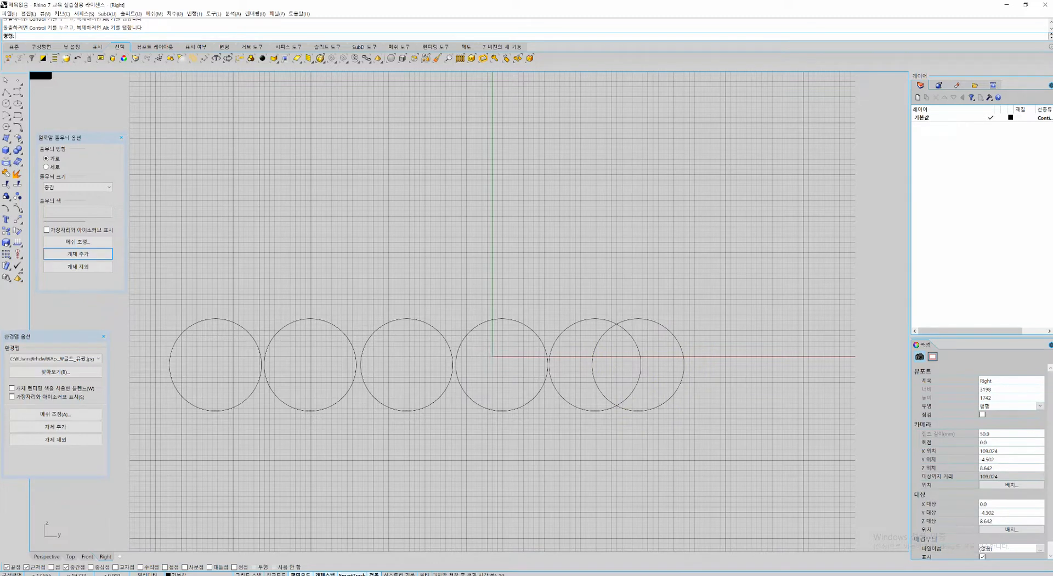
Step: Cut the four intermediate circles and lock the two outer wheel circles
{"action": "left_click_drag", "start_coordinate": [581, 253], "coordinate": [285, 370]}
{"action": "key", "text": "ctrl+x"}
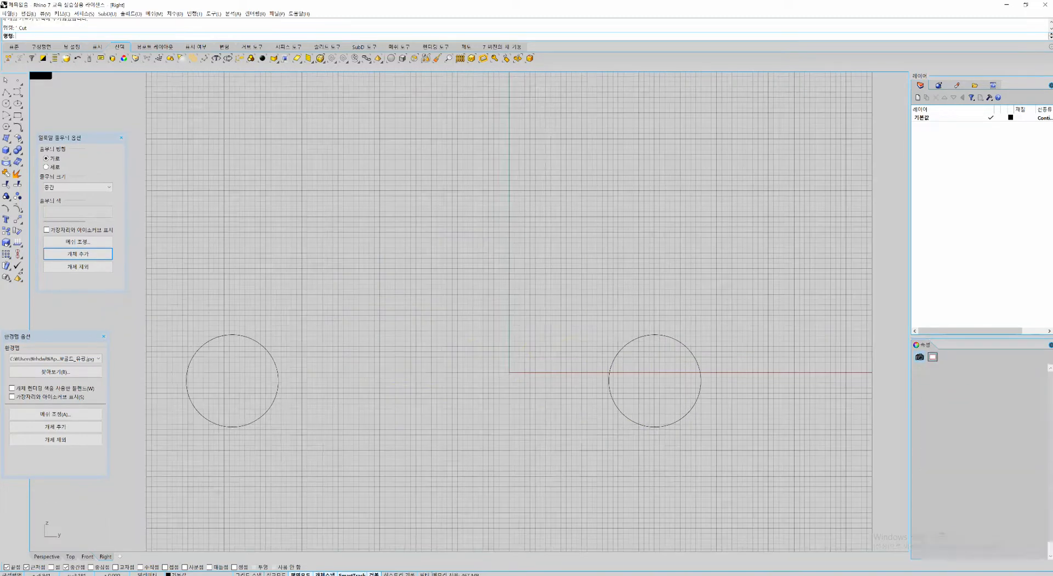
{"action": "key", "text": "ctrl+a"}
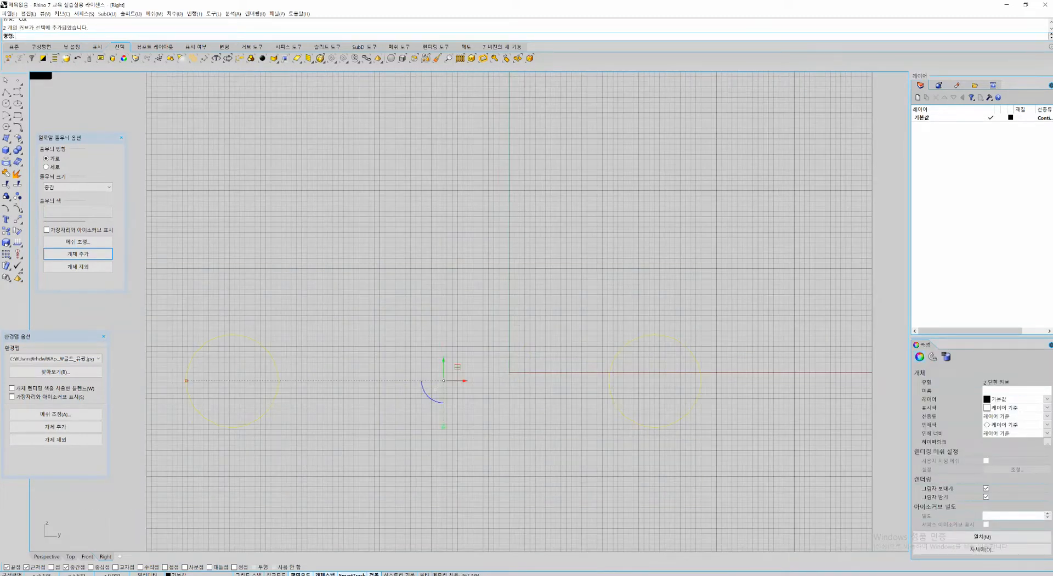
{"action": "key", "text": "ctrl+l"}
Step: Draw a straight horizontal two-point curve just above the wheels, spanning between the two wheel circles
{"action": "right_click_drag", "start_coordinate": [423, 384], "coordinate": [422, 349]}
{"action": "scroll", "coordinate": [422, 349], "scroll_direction": "up", "scroll_amount": 4}
{"action": "left_click", "coordinate": [18, 92]}
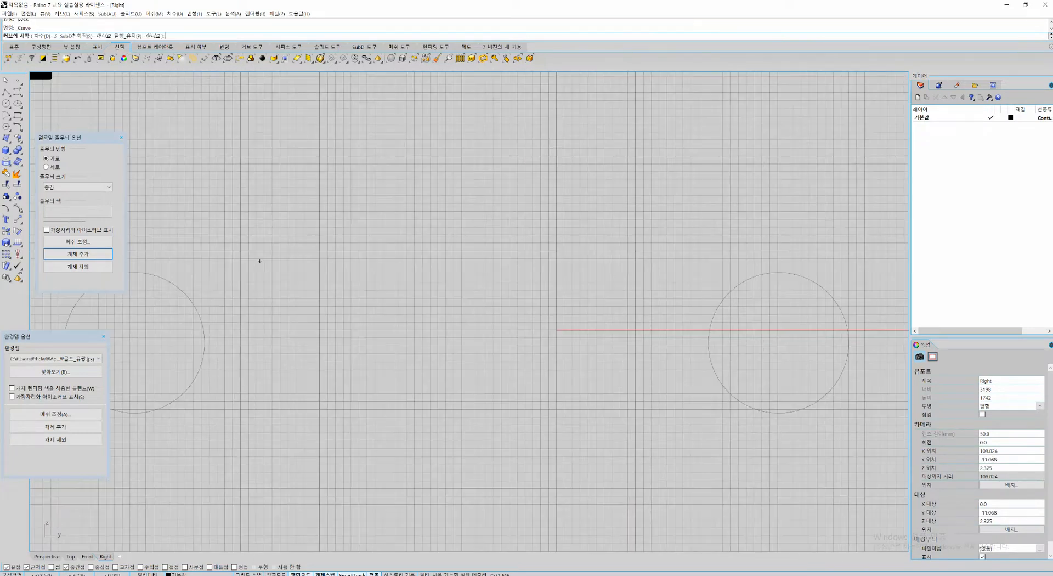
{"action": "right_click_drag", "start_coordinate": [206, 250], "coordinate": [216, 287]}
{"action": "left_click", "coordinate": [189, 277]}
{"action": "left_click", "coordinate": [759, 277]}
{"action": "key", "text": "Return"}
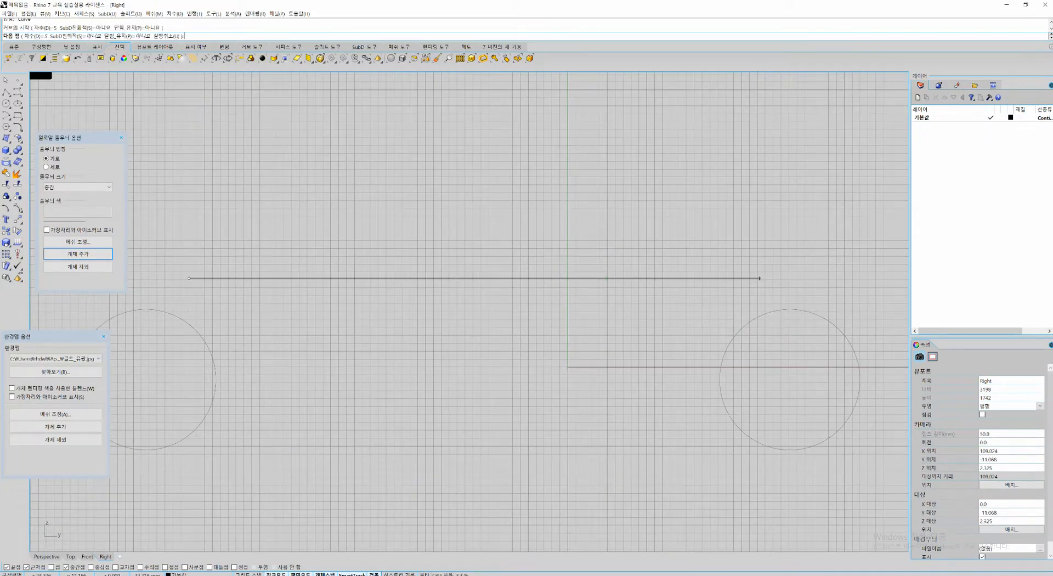
Step: Extrude the horizontal curve straight down into a flat vertical surface spanning between the two wheel circles
{"action": "left_click", "coordinate": [493, 278]}
{"action": "right_click_drag", "start_coordinate": [483, 269], "coordinate": [502, 244]}
{"action": "left_click_drag", "start_coordinate": [493, 242], "coordinate": [494, 416]}
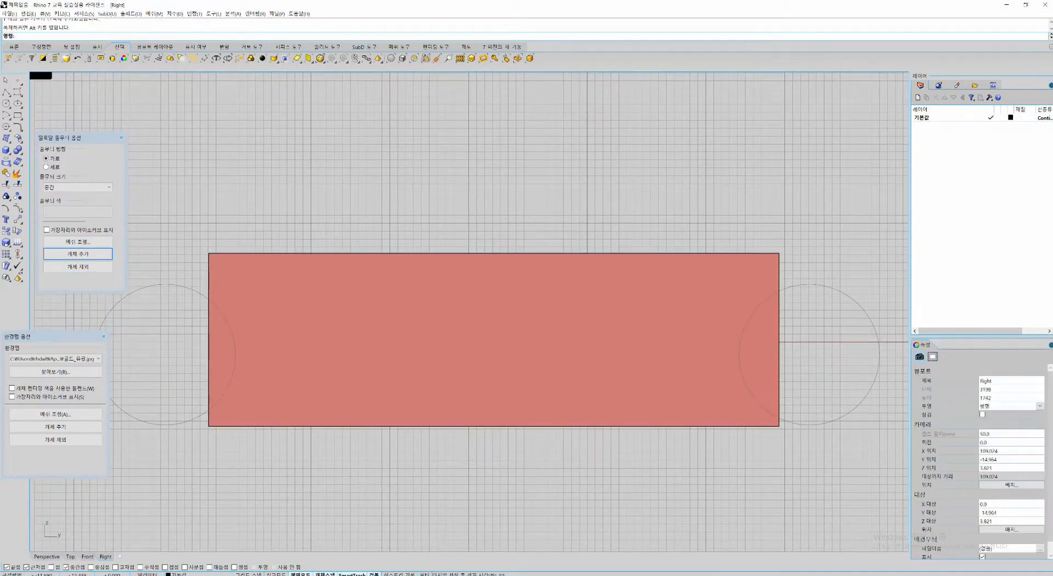
Step: Flip the normal direction of the flat surface in the Perspective view using the Dir command
{"action": "key", "text": "ctrl+F4"}
{"action": "right_click_drag", "start_coordinate": [581, 301], "coordinate": [419, 274]}
{"action": "scroll", "coordinate": [463, 270], "scroll_direction": "up", "scroll_amount": 6}
{"action": "left_click", "coordinate": [470, 270]}
{"action": "type", "text": "dir"}
{"action": "key", "text": "Return"}
{"action": "left_click", "coordinate": [465, 284]}
{"action": "key", "text": "Return"}
{"action": "key", "text": "Escape"}
Step: Rebuild the flat surface with 10 points in U and 4 in V, at degree 3 in both directions
{"action": "left_click", "coordinate": [419, 274]}
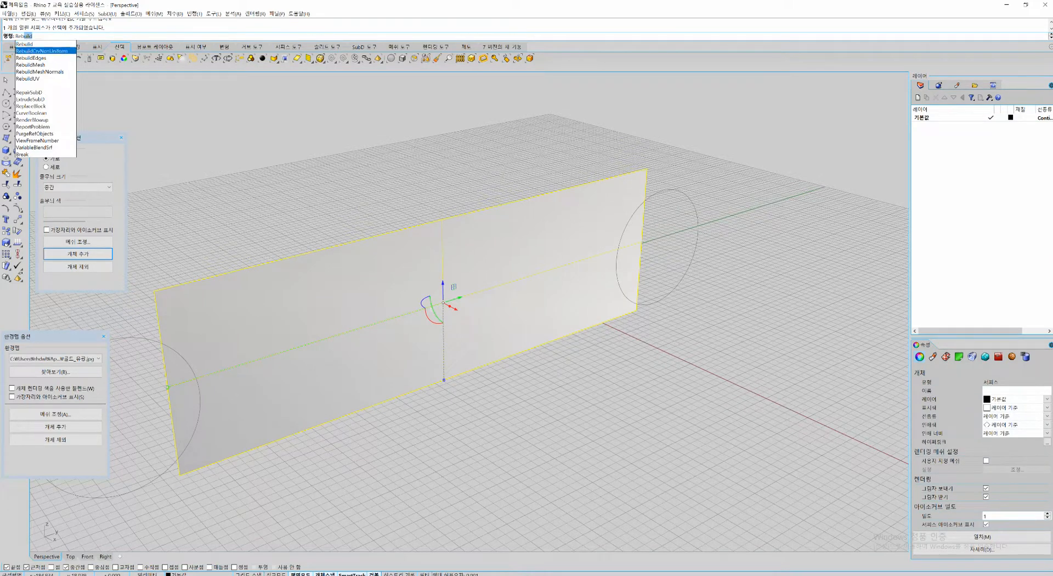
{"action": "key", "text": "Return"}
{"action": "scroll", "coordinate": [466, 307], "scroll_direction": "up", "scroll_amount": 2}
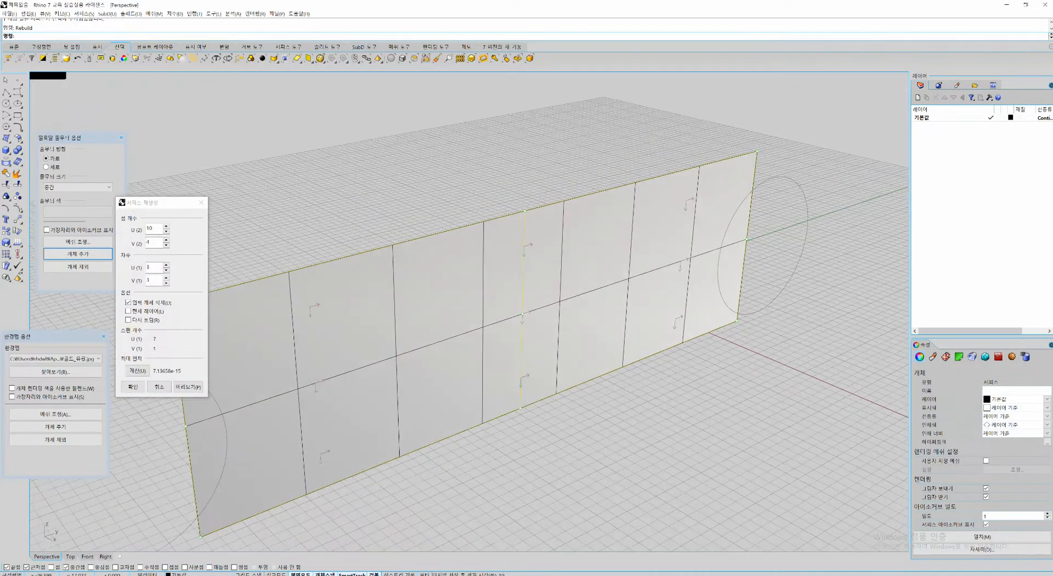
{"action": "right_click_drag", "start_coordinate": [482, 318], "coordinate": [500, 296]}
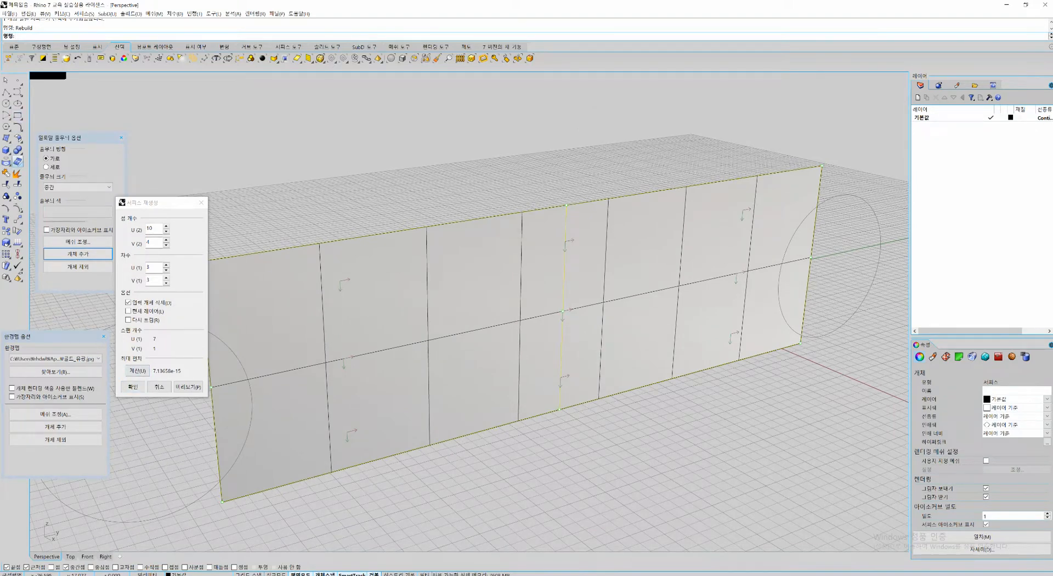
{"action": "left_click", "coordinate": [18, 162]}
{"action": "left_click", "coordinate": [18, 150]}
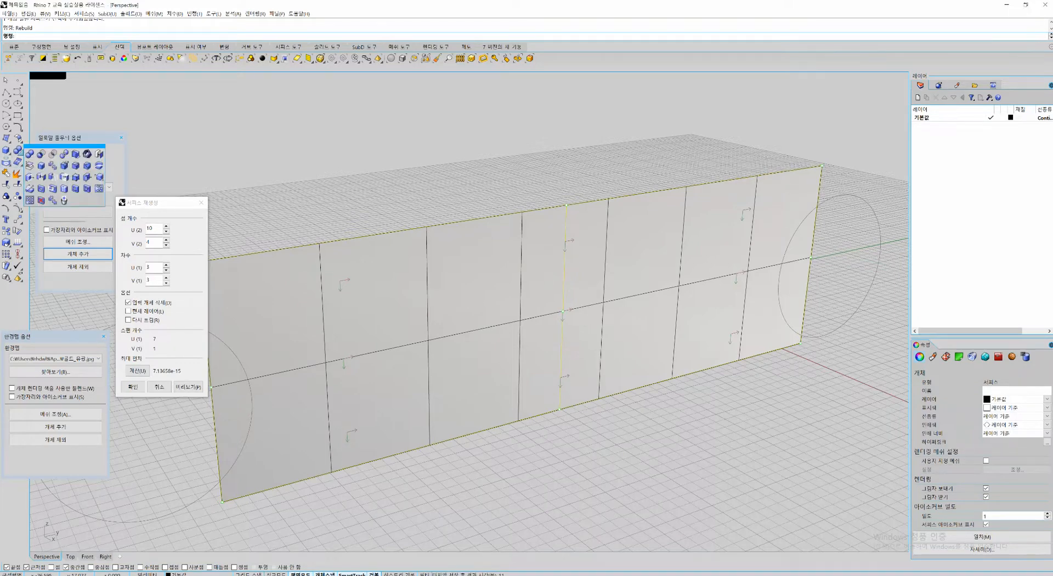
{"action": "left_click", "coordinate": [19, 209]}
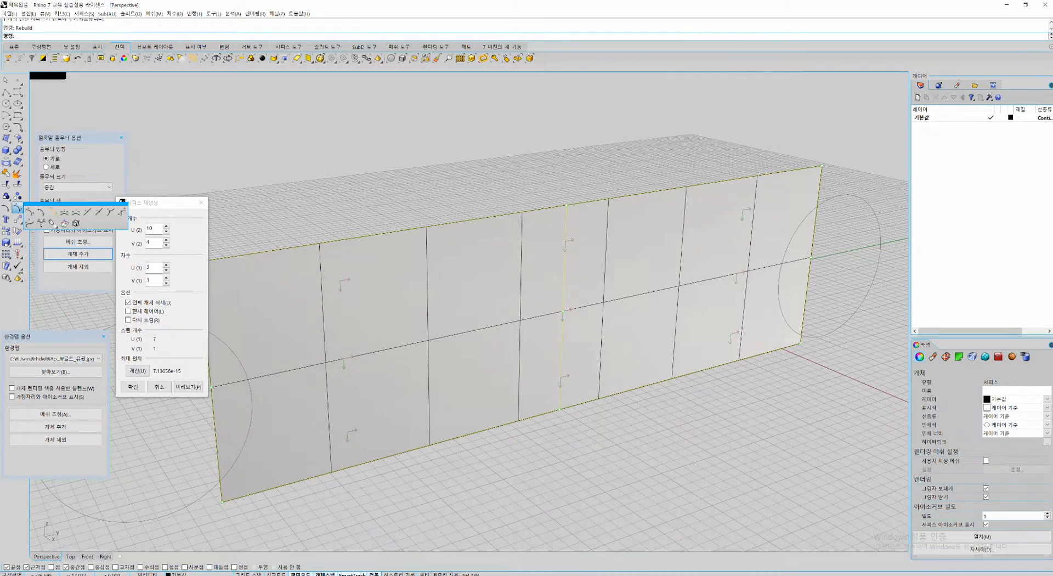
{"action": "left_click_drag", "start_coordinate": [164, 202], "coordinate": [131, 250]}
{"action": "right_click_drag", "start_coordinate": [416, 312], "coordinate": [475, 294], "text": "shift"}
{"action": "double_click", "coordinate": [116, 314]}
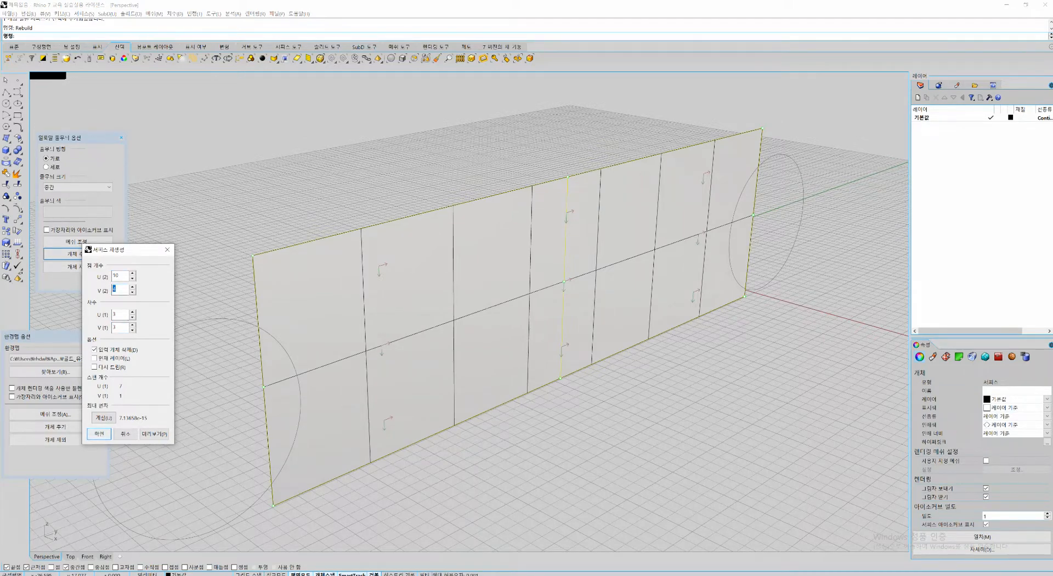
{"action": "left_click", "coordinate": [98, 433]}
Step: Turn on the control points of the rebuilt surface and select the surface
{"action": "left_click", "coordinate": [434, 312]}
{"action": "right_click_drag", "start_coordinate": [472, 329], "coordinate": [411, 352]}
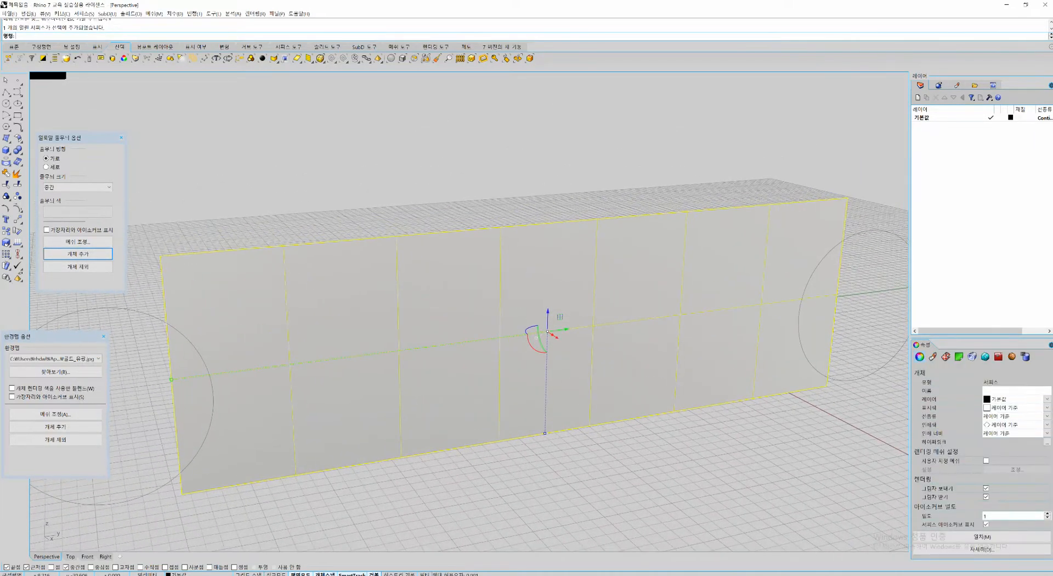
{"action": "key", "text": "F10"}
{"action": "right_click_drag", "start_coordinate": [510, 391], "coordinate": [540, 321]}
{"action": "left_click", "coordinate": [488, 357]}
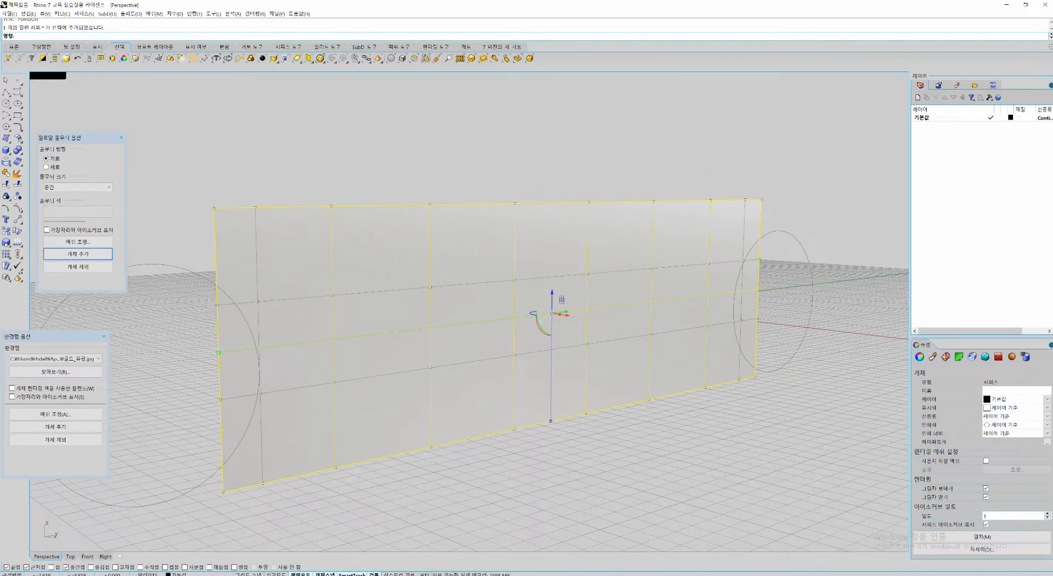
{"action": "mouse_move", "coordinate": [540, 321]}
{"action": "right_mouse_down", "text": "shift"}
{"action": "mouse_move", "coordinate": [553, 329]}
{"action": "mouse_move", "coordinate": [540, 313]}
{"action": "right_mouse_up", "text": "shift"}
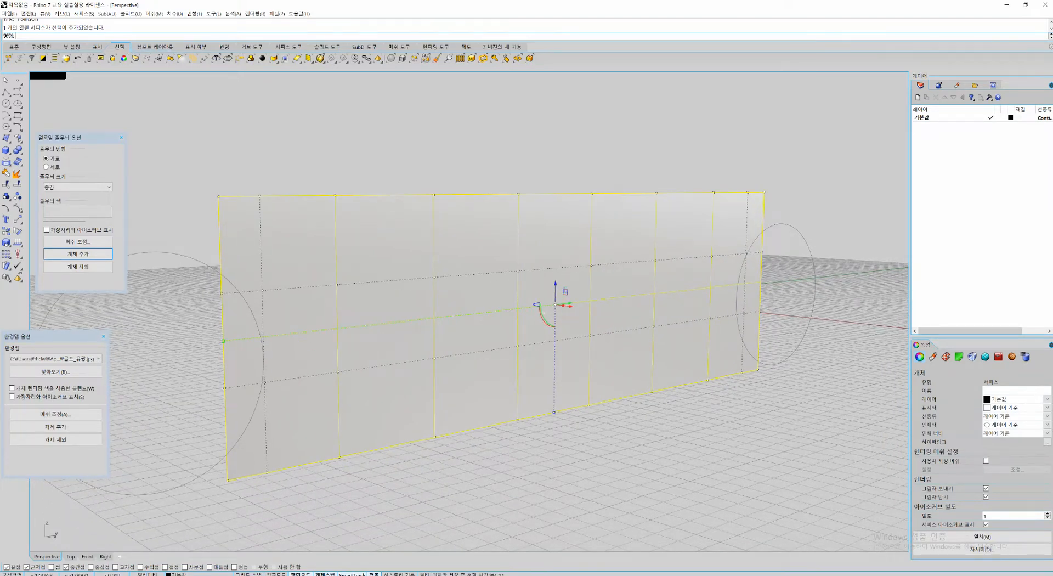
Step: Analyze the flat surface with Zebra stripes
{"action": "type", "text": "7ebra"}
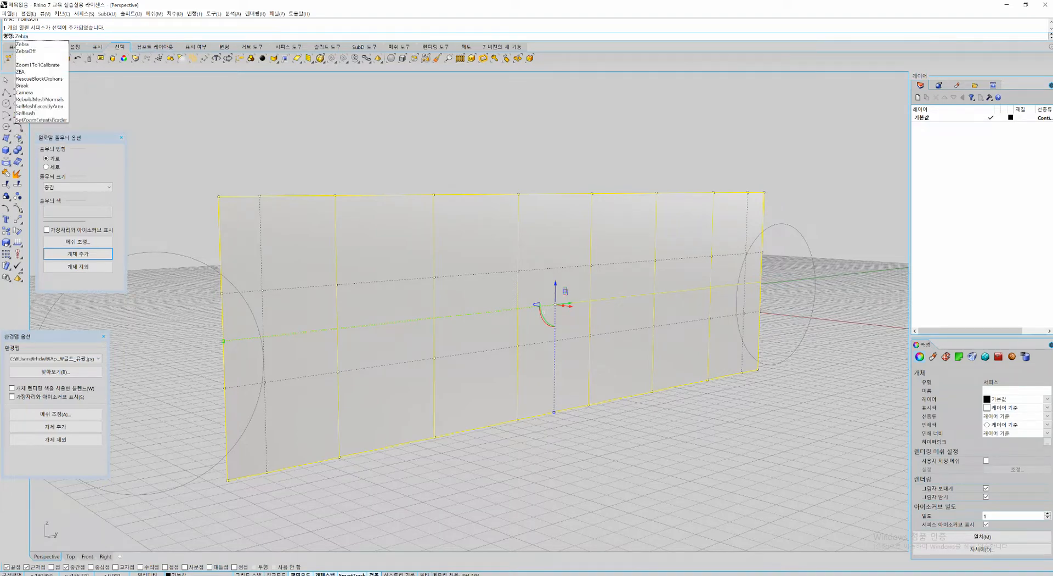
{"action": "key", "text": "Return"}
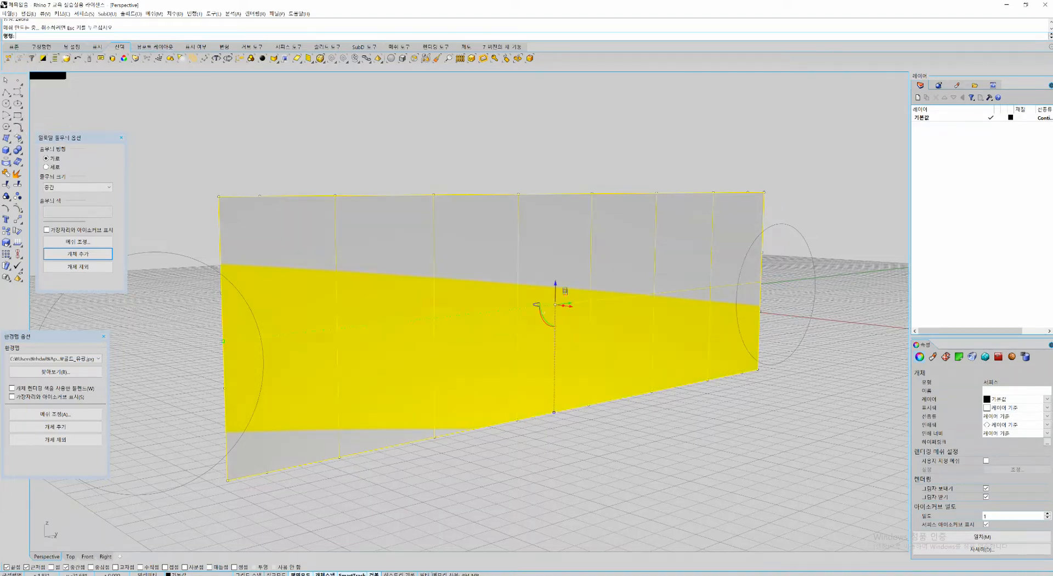
{"action": "right_click_drag", "start_coordinate": [379, 125], "coordinate": [348, 105]}
{"action": "left_click", "coordinate": [348, 104]}
{"action": "right_click_drag", "start_coordinate": [433, 257], "coordinate": [520, 257]}
Step: Show the surface's control points and push the two middle rows outward along X to bulge it
{"action": "key", "text": "ctrl+z"}
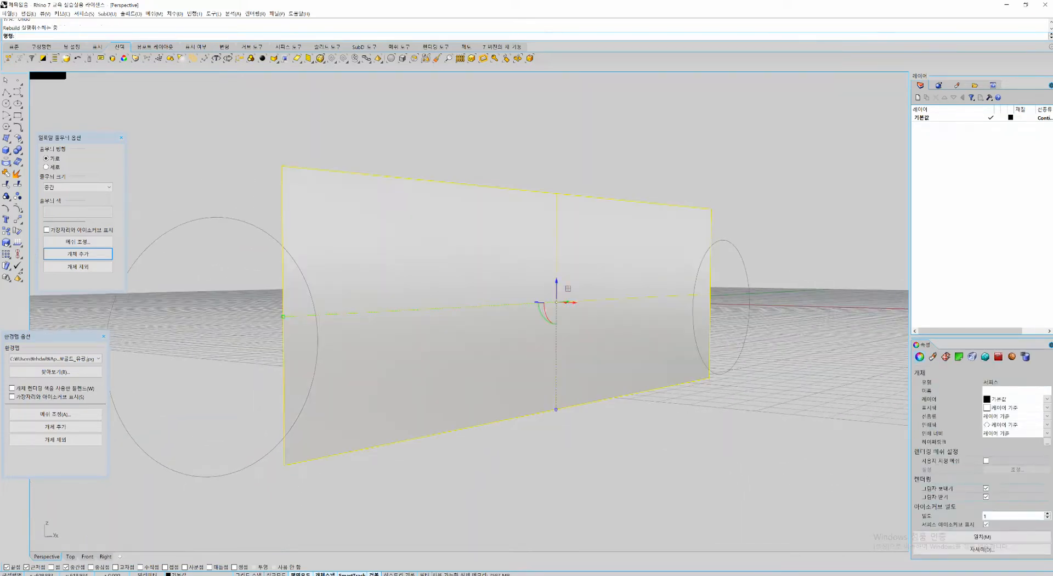
{"action": "key", "text": "F10"}
{"action": "left_click_drag", "start_coordinate": [287, 287], "coordinate": [765, 360]}
{"action": "key", "text": "Return"}
{"action": "right_click_drag", "start_coordinate": [521, 315], "coordinate": [586, 330]}
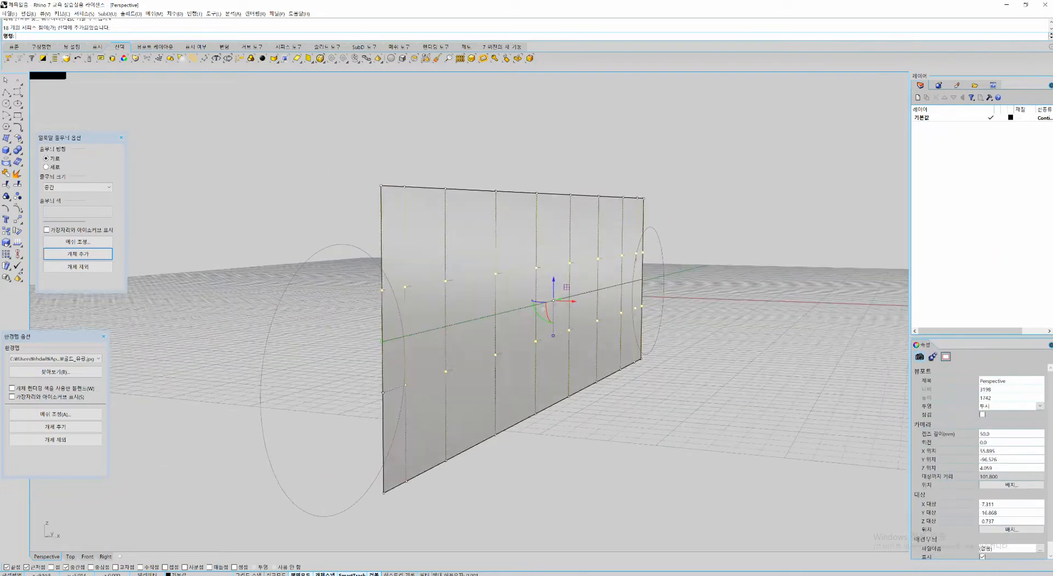
{"action": "left_click_drag", "start_coordinate": [572, 301], "coordinate": [606, 302]}
{"action": "key", "text": "Escape"}
Step: Move the columns of control points at one end of the bulged surface inward to curve that end
{"action": "right_click_drag", "start_coordinate": [620, 307], "coordinate": [554, 316]}
{"action": "left_click_drag", "start_coordinate": [229, 152], "coordinate": [350, 547]}
{"action": "left_click_drag", "start_coordinate": [340, 345], "coordinate": [300, 332]}
{"action": "key", "text": "Escape"}
{"action": "right_click_drag", "start_coordinate": [384, 292], "coordinate": [336, 307]}
{"action": "right_click_drag", "start_coordinate": [336, 306], "coordinate": [431, 293]}
Step: Undo the control-point moves to restore the flat surface
{"action": "key", "text": "ctrl+z"}
{"action": "key", "text": "ctrl+z"}
{"action": "key", "text": "ctrl+z"}
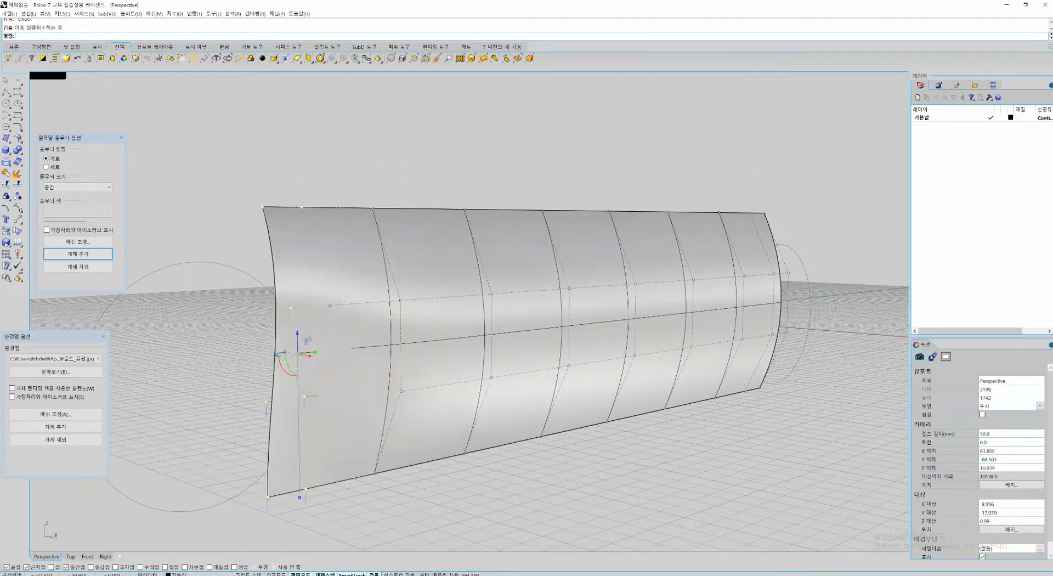
Step: Apply the Zebra analysis to the flat surface with its control points shown
{"action": "left_click", "coordinate": [503, 332]}
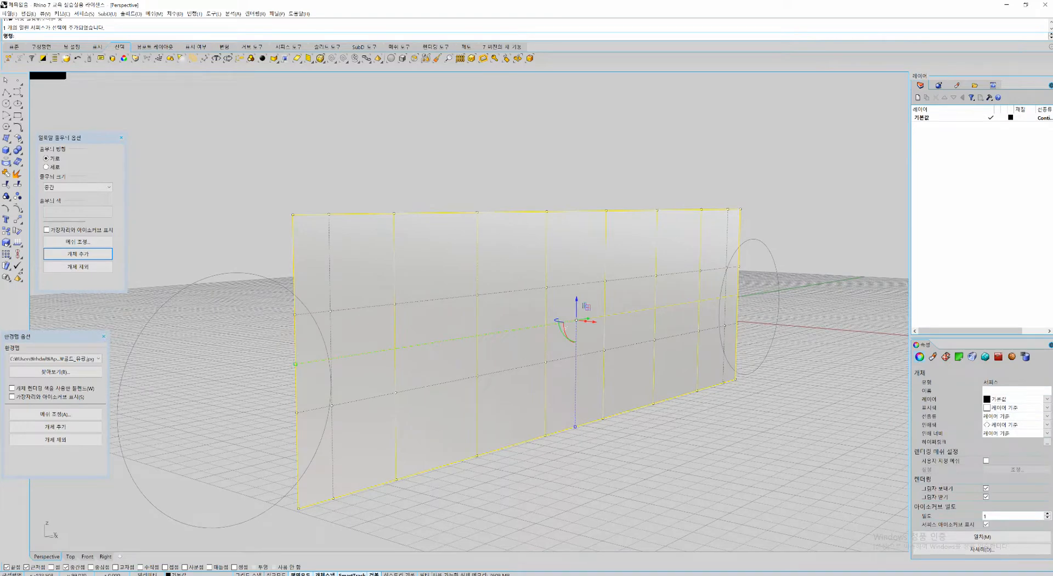
{"action": "key", "text": "space"}
{"action": "key", "text": "Escape"}
{"action": "right_click_drag", "start_coordinate": [537, 290], "coordinate": [431, 279]}
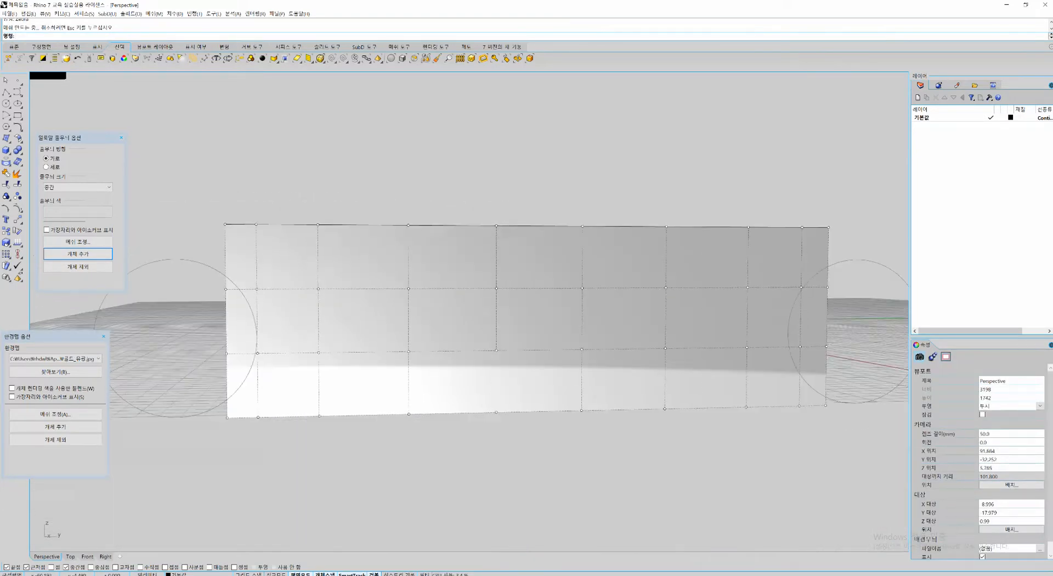
Step: Push the two middle rows of control points slightly outward along X with the Zebra stripes displayed
{"action": "scroll", "coordinate": [413, 342], "scroll_direction": "down", "scroll_amount": 4}
{"action": "right_click_drag", "start_coordinate": [414, 342], "coordinate": [397, 333]}
{"action": "scroll", "coordinate": [482, 325], "scroll_direction": "up", "scroll_amount": 4}
{"action": "right_click_drag", "start_coordinate": [483, 325], "coordinate": [638, 329]}
{"action": "left_click_drag", "start_coordinate": [379, 291], "coordinate": [655, 399]}
{"action": "scroll", "coordinate": [569, 342], "scroll_direction": "up", "scroll_amount": 4}
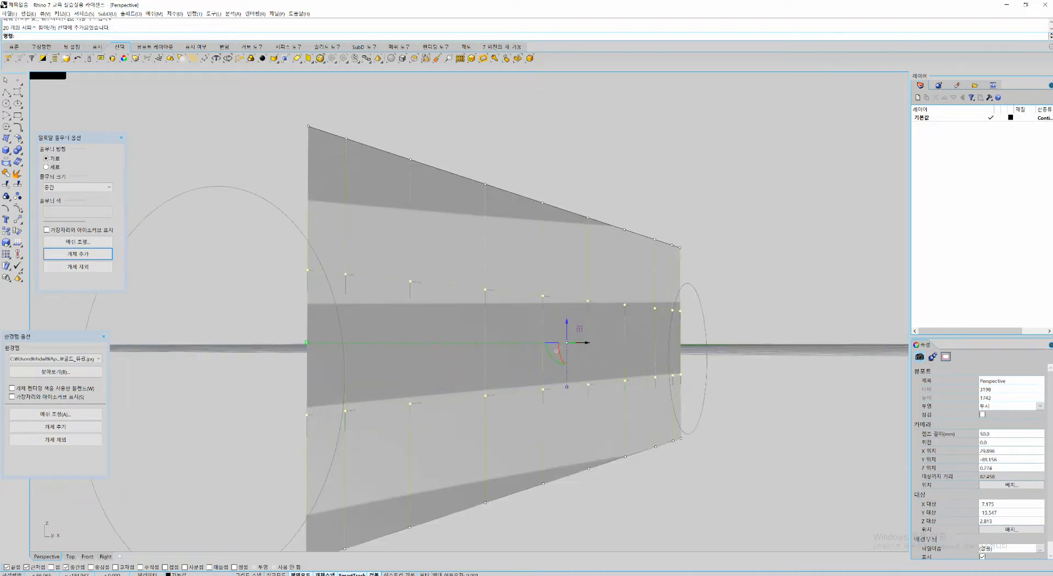
{"action": "left_click_drag", "start_coordinate": [583, 343], "coordinate": [591, 345]}
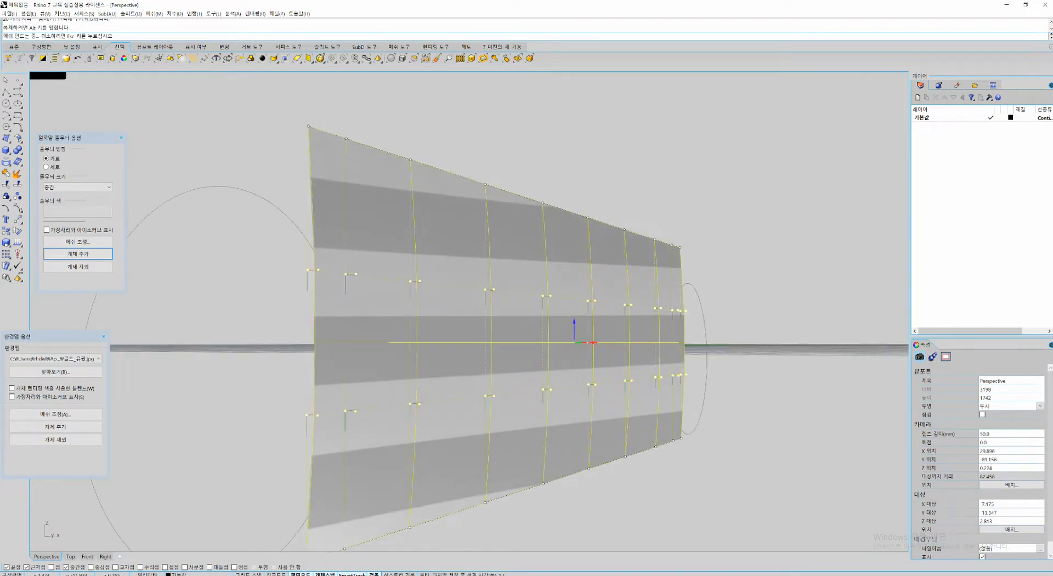
Step: Pull a single upper control point out of line and inspect how the Zebra stripes distort around it
{"action": "scroll", "coordinate": [590, 352], "scroll_direction": "down", "scroll_amount": 6}
{"action": "right_click_drag", "start_coordinate": [590, 351], "coordinate": [565, 358]}
{"action": "left_click_drag", "start_coordinate": [619, 303], "coordinate": [620, 303]}
{"action": "right_click", "coordinate": [613, 280]}
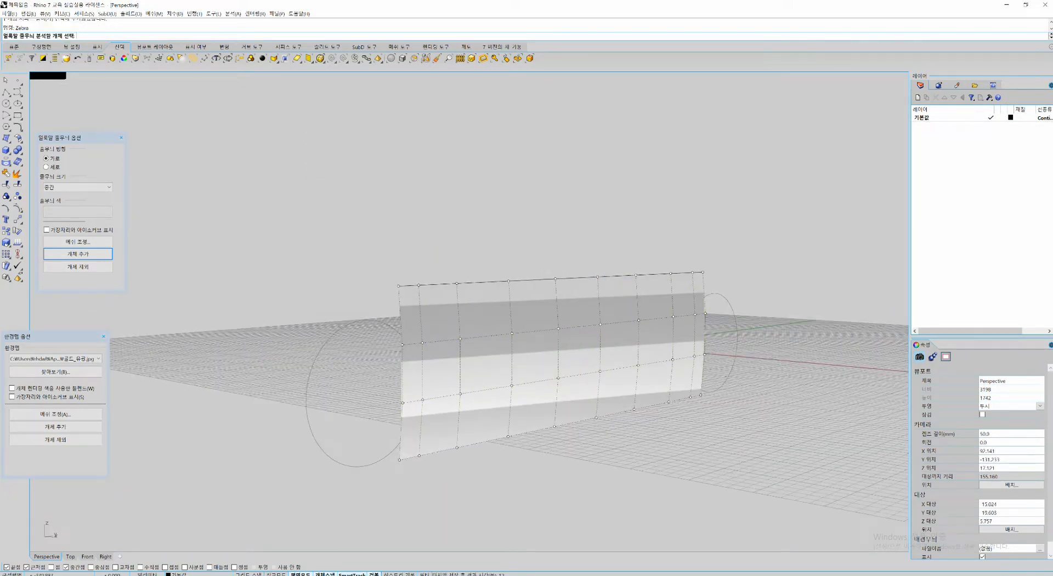
{"action": "right_click_drag", "start_coordinate": [591, 276], "coordinate": [608, 252]}
{"action": "key", "text": "Escape"}
{"action": "left_click_drag", "start_coordinate": [588, 262], "coordinate": [681, 274]}
{"action": "key", "text": "Escape"}
{"action": "right_click_drag", "start_coordinate": [670, 307], "coordinate": [609, 313]}
{"action": "scroll", "coordinate": [608, 307], "scroll_direction": "up", "scroll_amount": 8}
{"action": "right_click_drag", "start_coordinate": [713, 351], "coordinate": [609, 355]}
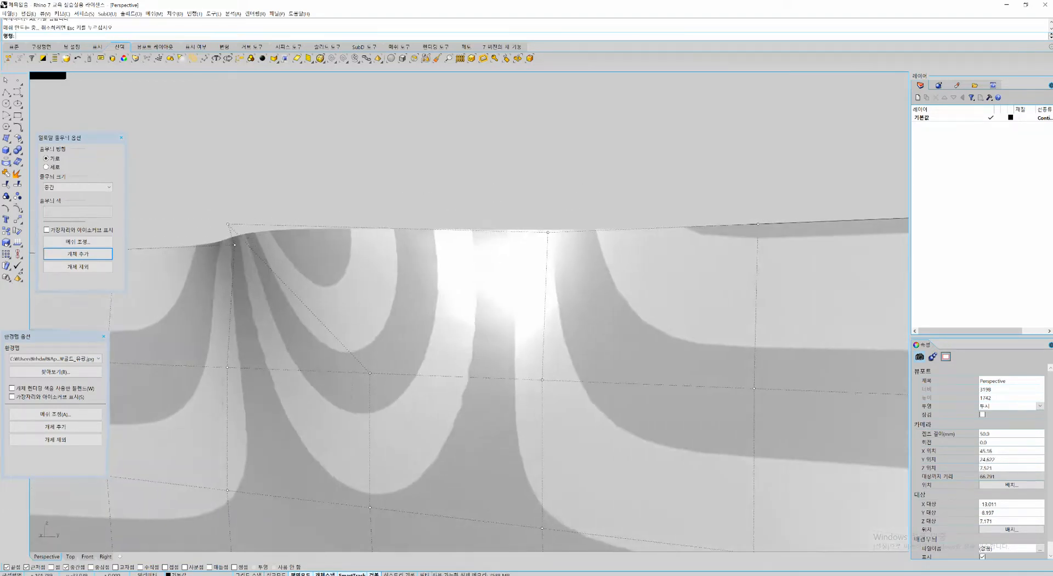
Step: Undo the point edits so the Zebra-striped surface is flat again
{"action": "right_click_drag", "start_coordinate": [527, 316], "coordinate": [678, 302]}
{"action": "scroll", "coordinate": [617, 275], "scroll_direction": "down", "scroll_amount": 6}
{"action": "scroll", "coordinate": [608, 274], "scroll_direction": "up", "scroll_amount": 4}
{"action": "key", "text": "ctrl+z"}
{"action": "key", "text": "Escape"}
{"action": "right_click_drag", "start_coordinate": [587, 252], "coordinate": [477, 315]}
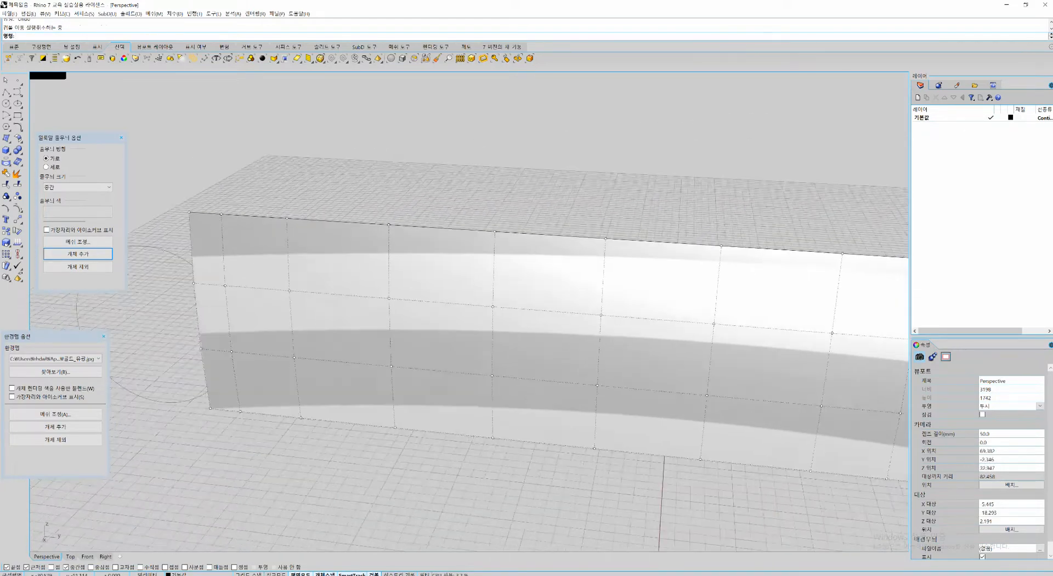
{"action": "scroll", "coordinate": [548, 307], "scroll_direction": "down", "scroll_amount": 6}
{"action": "right_click_drag", "start_coordinate": [630, 329], "coordinate": [592, 249]}
{"action": "left_click_drag", "start_coordinate": [759, 342], "coordinate": [359, 252]}
{"action": "right_click_drag", "start_coordinate": [472, 285], "coordinate": [608, 286]}
{"action": "scroll", "coordinate": [553, 302], "scroll_direction": "up", "scroll_amount": 5}
{"action": "right_click_drag", "start_coordinate": [338, 303], "coordinate": [374, 304], "text": "shift"}
{"action": "right_click_drag", "start_coordinate": [374, 304], "coordinate": [296, 294]}
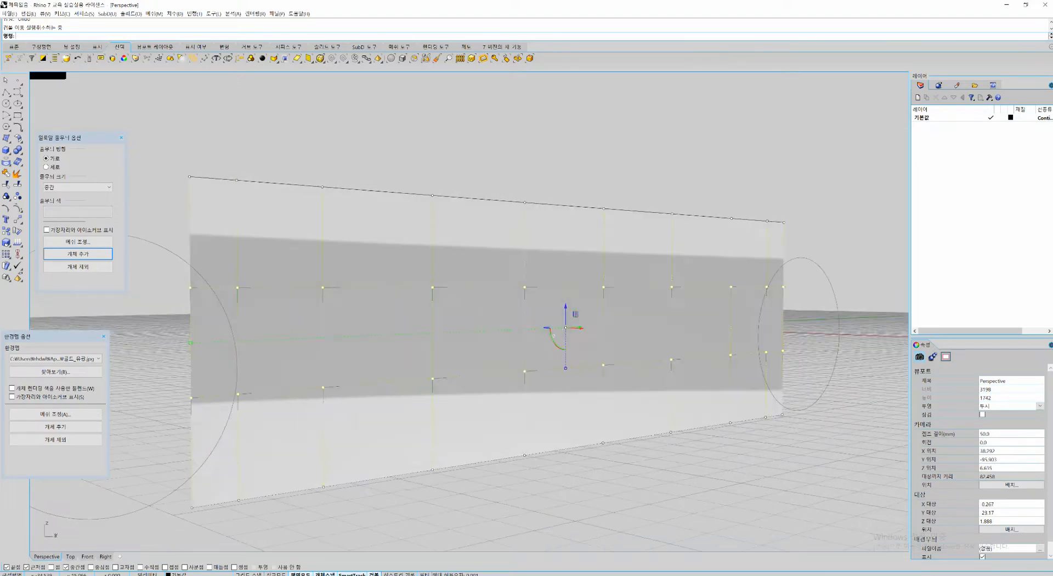
Step: Set the Zebra stripe colour to black
{"action": "left_click", "coordinate": [77, 212]}
{"action": "left_click", "coordinate": [645, 372]}
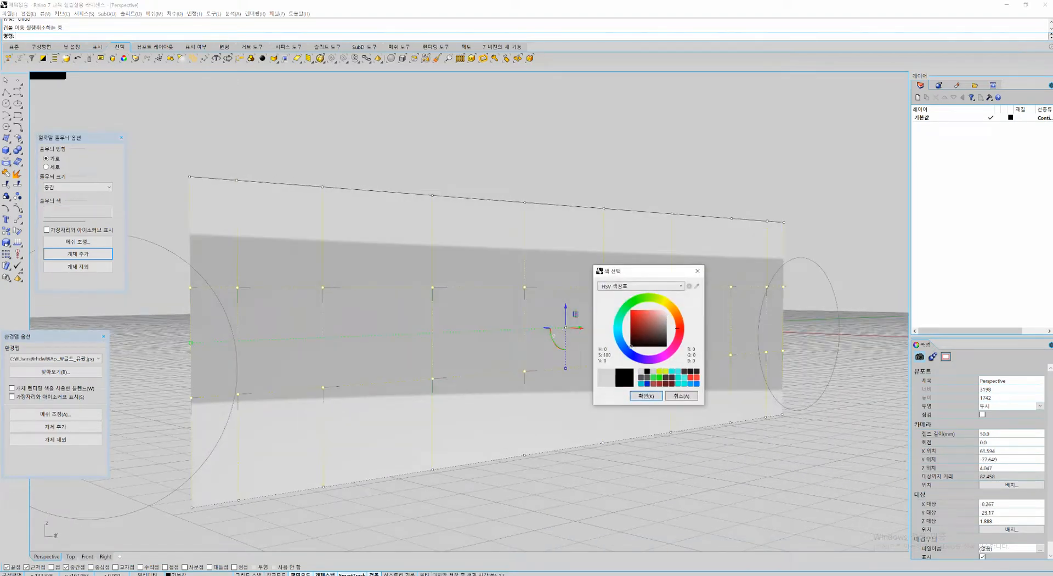
{"action": "left_click", "coordinate": [646, 394]}
{"action": "right_click_drag", "start_coordinate": [494, 344], "coordinate": [535, 342], "text": "shift"}
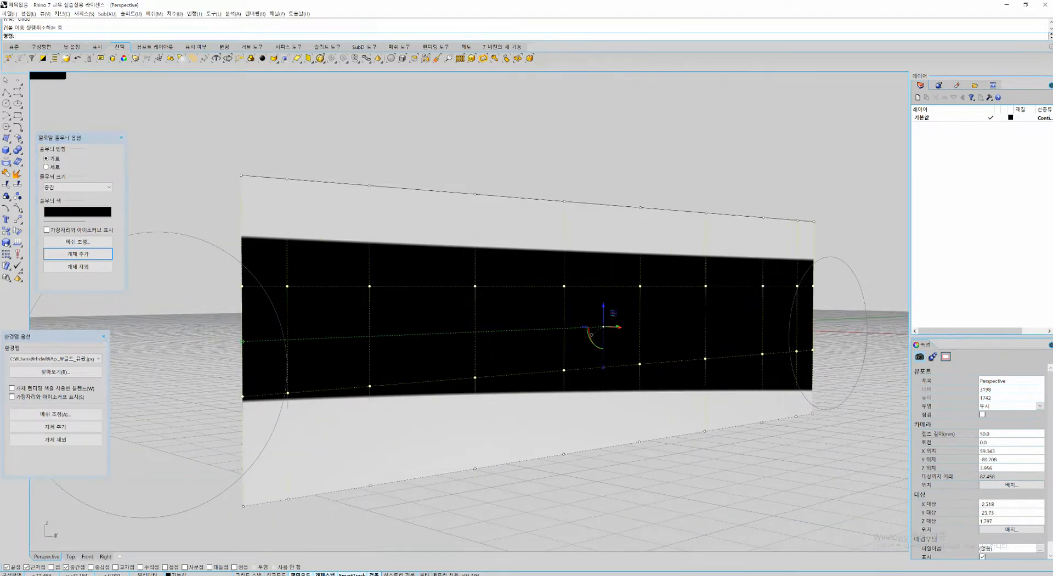
Step: Set the Zebra stripe colour to light grey and clear the control-point selection
{"action": "left_click_drag", "start_coordinate": [66, 138], "coordinate": [116, 153]}
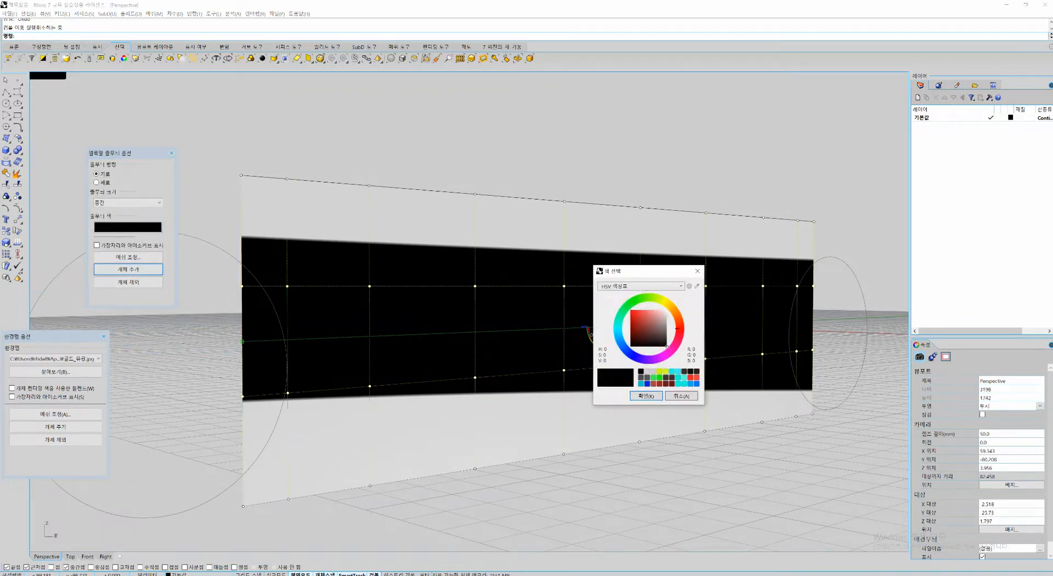
{"action": "left_click_drag", "start_coordinate": [666, 346], "coordinate": [667, 314]}
{"action": "left_click", "coordinate": [646, 395]}
{"action": "key", "text": "Escape"}
Step: Examine the Zebra stripes on the flat surface from several viewing angles
{"action": "right_click_drag", "start_coordinate": [552, 319], "coordinate": [482, 319]}
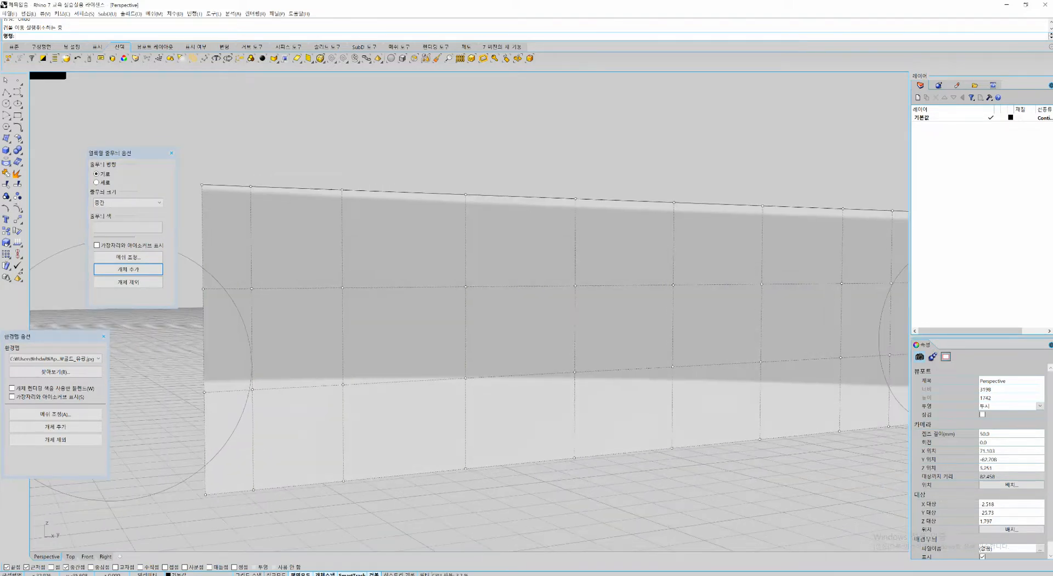
{"action": "scroll", "coordinate": [481, 319], "scroll_direction": "down", "scroll_amount": 5}
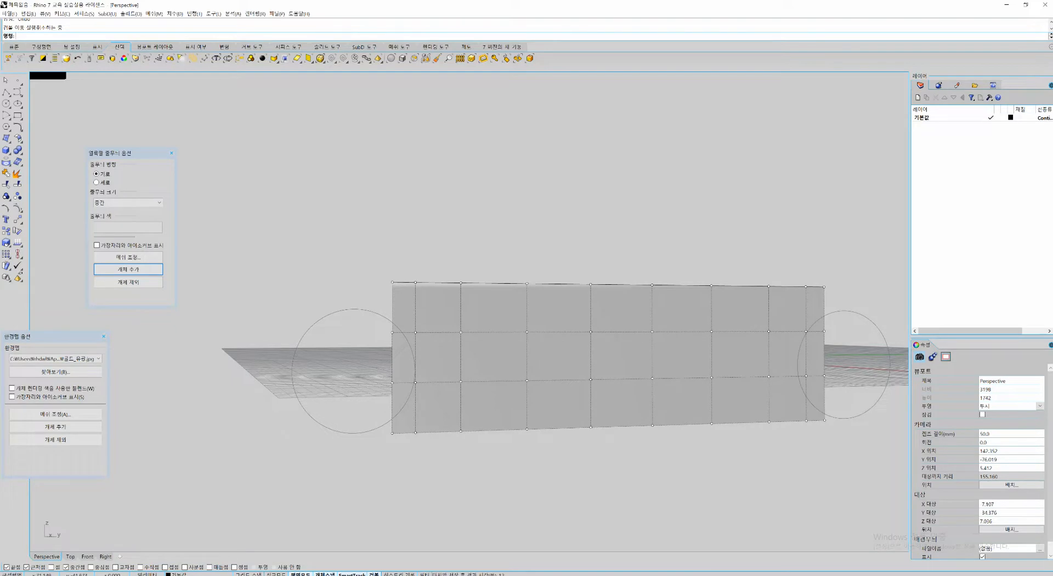
{"action": "right_click_drag", "start_coordinate": [351, 312], "coordinate": [445, 309]}
{"action": "scroll", "coordinate": [453, 304], "scroll_direction": "up", "scroll_amount": 4}
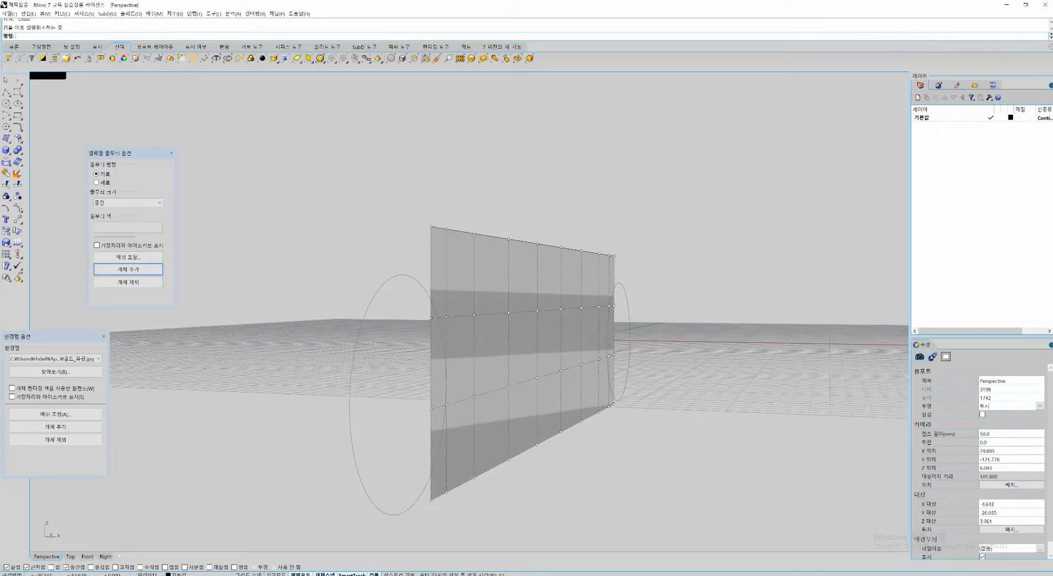
{"action": "scroll", "coordinate": [576, 296], "scroll_direction": "down", "scroll_amount": 4}
{"action": "mouse_move", "coordinate": [576, 296]}
{"action": "right_mouse_down"}
{"action": "mouse_move", "coordinate": [564, 362]}
{"action": "mouse_move", "coordinate": [586, 299]}
{"action": "mouse_move", "coordinate": [581, 285]}
{"action": "mouse_move", "coordinate": [559, 298]}
{"action": "right_mouse_up"}
{"action": "scroll", "coordinate": [587, 299], "scroll_direction": "up", "scroll_amount": 6}
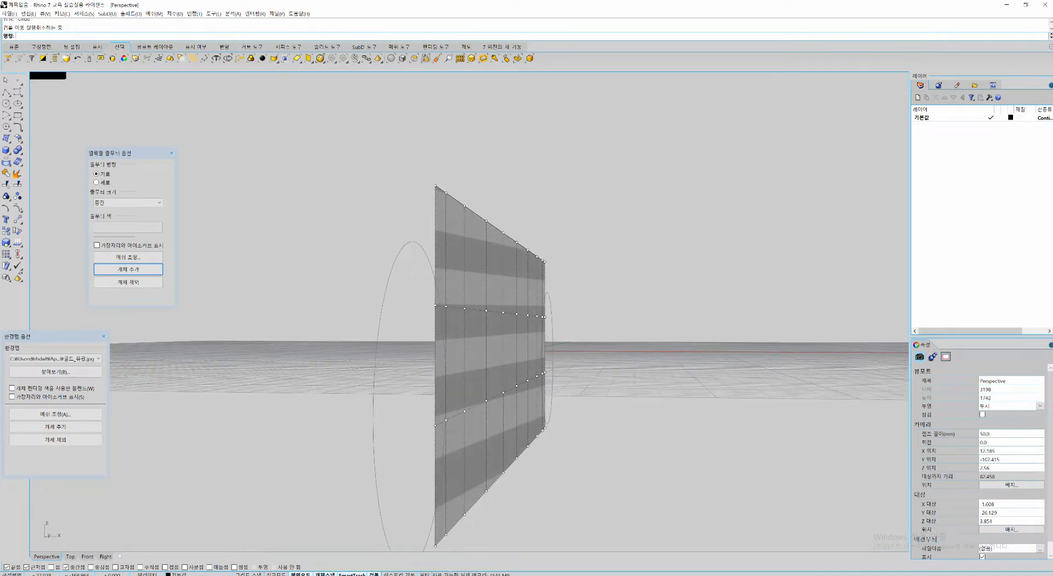
Step: Push the two middle rows of control points outward along X to give the surface a bulged section
{"action": "left_click_drag", "start_coordinate": [373, 286], "coordinate": [552, 419]}
{"action": "right_click_drag", "start_coordinate": [548, 411], "coordinate": [525, 405]}
{"action": "left_click_drag", "start_coordinate": [322, 381], "coordinate": [423, 426], "text": "shift"}
{"action": "scroll", "coordinate": [480, 396], "scroll_direction": "up", "scroll_amount": 4}
{"action": "right_click_drag", "start_coordinate": [481, 397], "coordinate": [501, 396]}
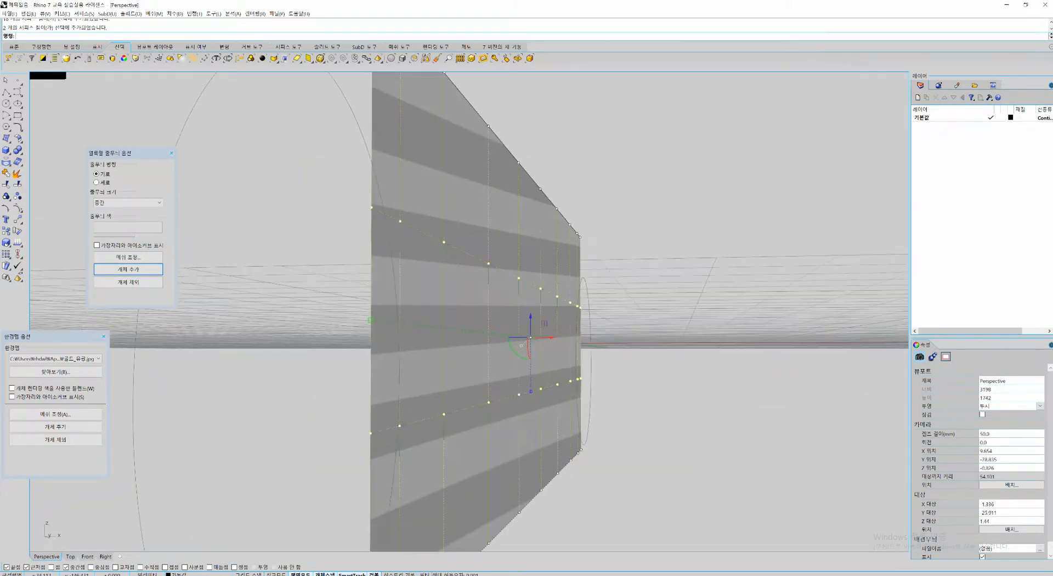
{"action": "left_click_drag", "start_coordinate": [550, 337], "coordinate": [572, 337]}
{"action": "left_click", "coordinate": [627, 383]}
Step: Move the row of control points along the surface's top edge slightly inward along X
{"action": "scroll", "coordinate": [625, 405], "scroll_direction": "down", "scroll_amount": 4}
{"action": "right_click_drag", "start_coordinate": [625, 383], "coordinate": [606, 408]}
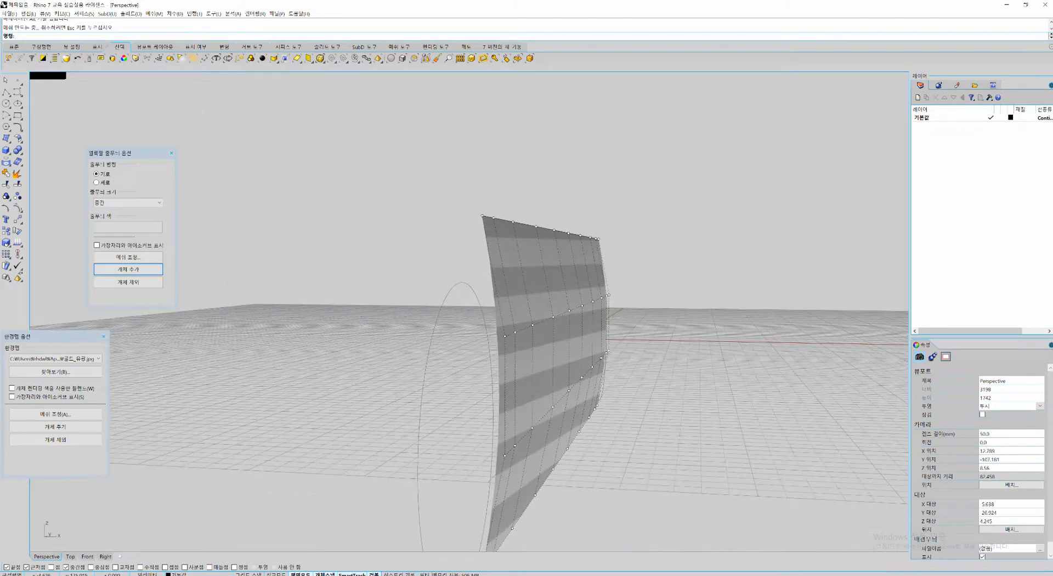
{"action": "left_click_drag", "start_coordinate": [417, 172], "coordinate": [661, 247]}
{"action": "right_click_drag", "start_coordinate": [647, 264], "coordinate": [622, 266]}
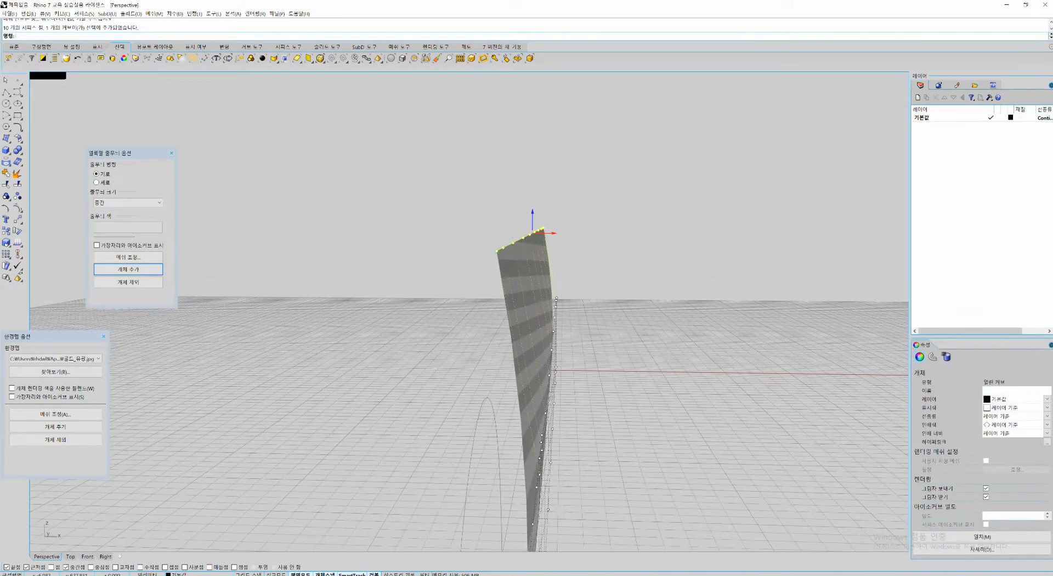
{"action": "left_click_drag", "start_coordinate": [553, 233], "coordinate": [549, 233]}
{"action": "left_click", "coordinate": [597, 247]}
Step: Try moving the whole curved surface inward along X, and undo the move
{"action": "mouse_move", "coordinate": [597, 252]}
{"action": "right_mouse_down"}
{"action": "mouse_move", "coordinate": [510, 296]}
{"action": "mouse_move", "coordinate": [487, 324]}
{"action": "mouse_move", "coordinate": [479, 383]}
{"action": "mouse_move", "coordinate": [584, 386]}
{"action": "mouse_move", "coordinate": [559, 263]}
{"action": "mouse_move", "coordinate": [581, 253]}
{"action": "right_mouse_up"}
{"action": "scroll", "coordinate": [521, 263], "scroll_direction": "up", "scroll_amount": 5}
{"action": "scroll", "coordinate": [521, 275], "scroll_direction": "down", "scroll_amount": 8}
{"action": "key", "text": "Escape"}
{"action": "left_click", "coordinate": [559, 313]}
{"action": "scroll", "coordinate": [572, 274], "scroll_direction": "up", "scroll_amount": 2}
{"action": "left_click_drag", "start_coordinate": [547, 317], "coordinate": [528, 315]}
{"action": "right_click_drag", "start_coordinate": [528, 315], "coordinate": [421, 413]}
{"action": "scroll", "coordinate": [449, 384], "scroll_direction": "up", "scroll_amount": 2}
{"action": "key", "text": "ctrl+z"}
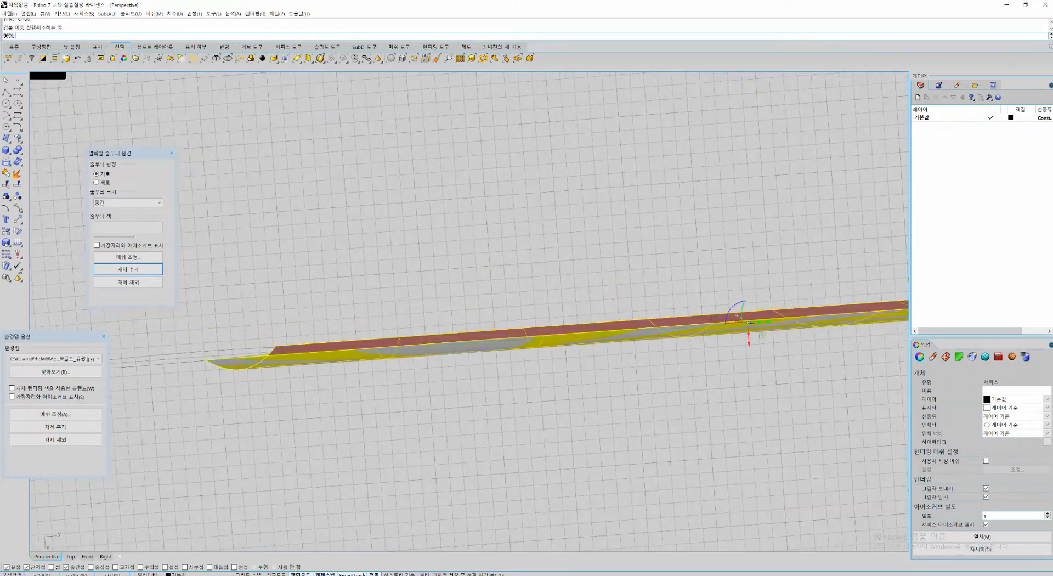
Step: Move the curved surface along the X axis, away from the original straight curve
{"action": "left_click_drag", "start_coordinate": [748, 343], "coordinate": [747, 316]}
{"action": "key", "text": "Escape"}
{"action": "right_click_drag", "start_coordinate": [487, 346], "coordinate": [576, 274]}
{"action": "right_click_drag", "start_coordinate": [696, 246], "coordinate": [636, 337]}
{"action": "left_click", "coordinate": [655, 296]}
{"action": "left_click_drag", "start_coordinate": [706, 294], "coordinate": [706, 292]}
{"action": "right_click_drag", "start_coordinate": [493, 340], "coordinate": [564, 345], "text": "shift"}
{"action": "right_click_drag", "start_coordinate": [564, 345], "coordinate": [516, 347]}
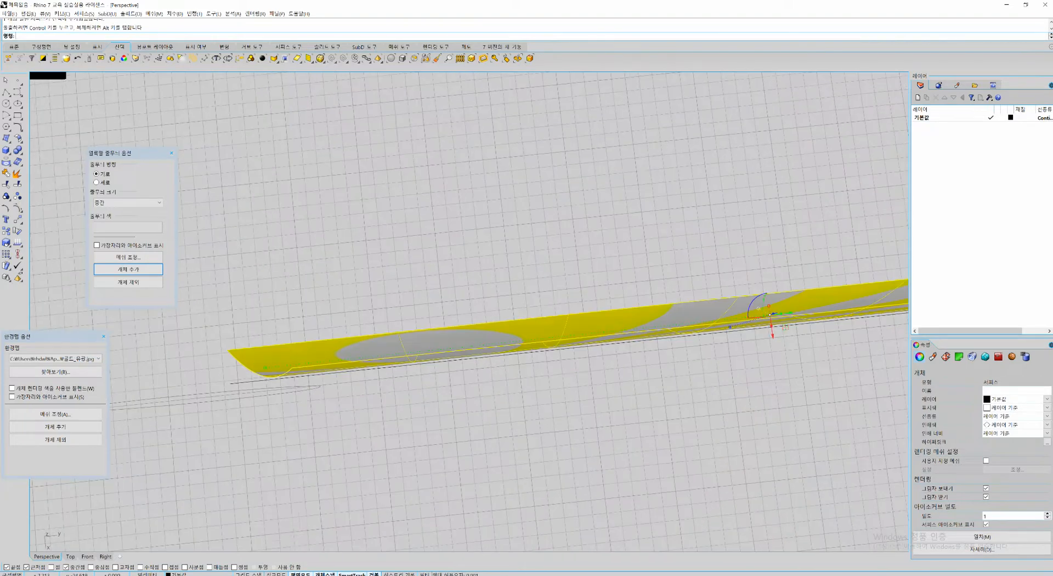
{"action": "scroll", "coordinate": [296, 391], "scroll_direction": "up", "scroll_amount": 5}
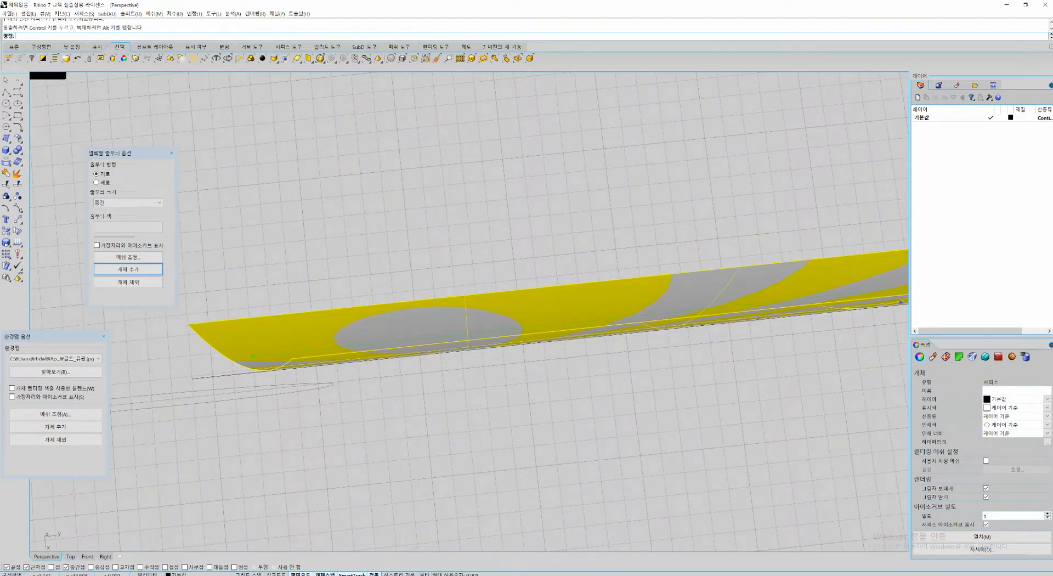
{"action": "left_click_drag", "start_coordinate": [377, 361], "coordinate": [494, 347]}
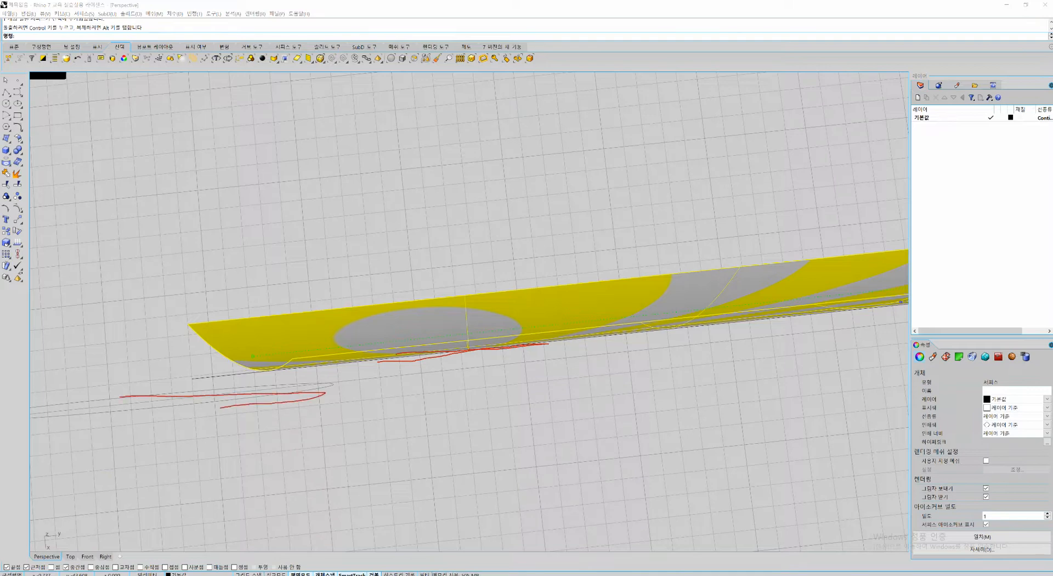
{"action": "left_click_drag", "start_coordinate": [220, 406], "coordinate": [268, 394]}
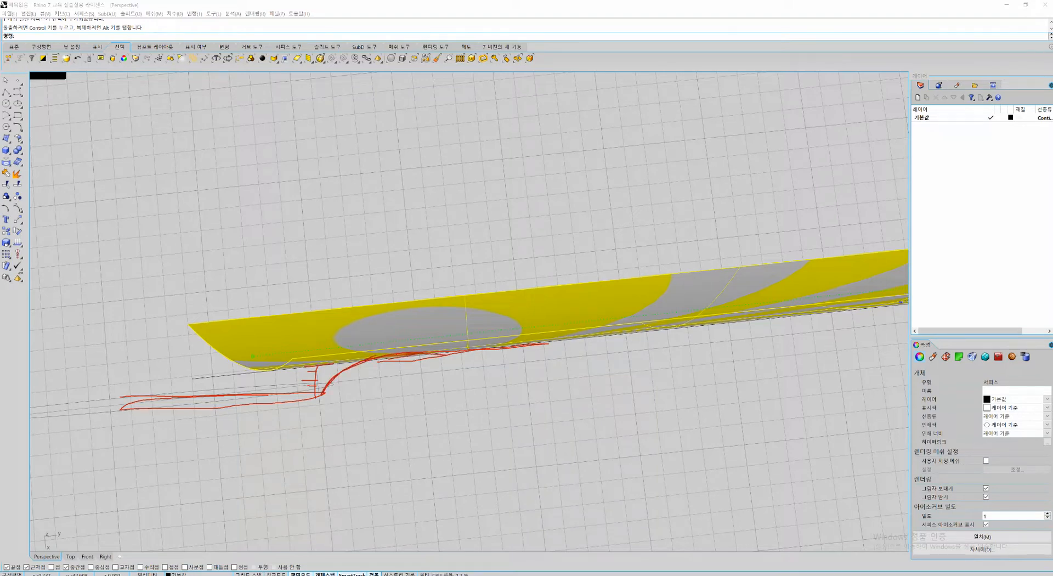
{"action": "key", "text": "Escape"}
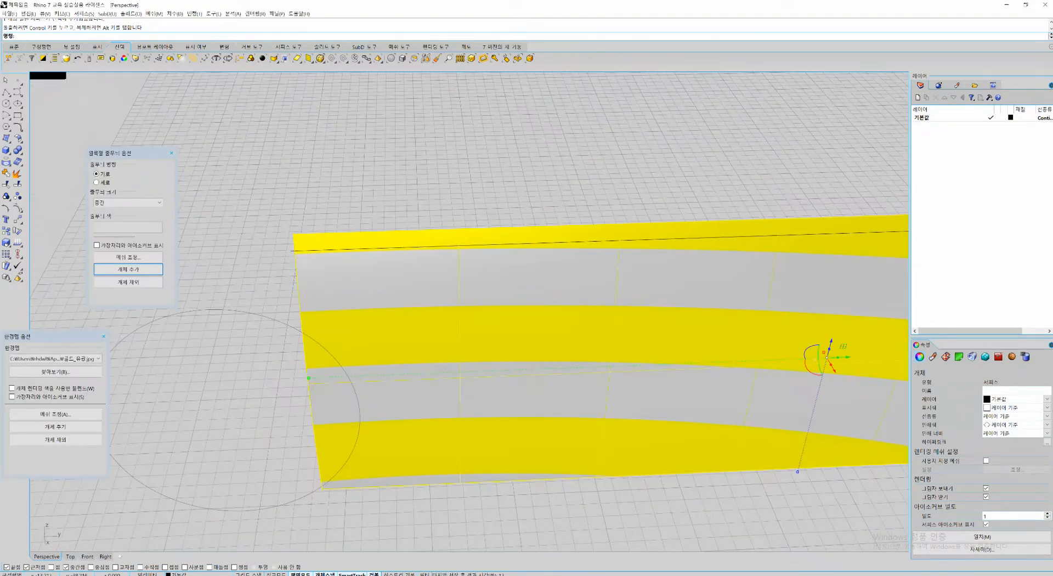
Step: Show the surface's control points and push the two columns at the wheel end outward along X, moving the end column furthest
{"action": "key", "text": "F10"}
{"action": "right_click_drag", "start_coordinate": [357, 305], "coordinate": [439, 320]}
{"action": "left_click_drag", "start_coordinate": [328, 279], "coordinate": [437, 371]}
{"action": "scroll", "coordinate": [431, 356], "scroll_direction": "up", "scroll_amount": 6}
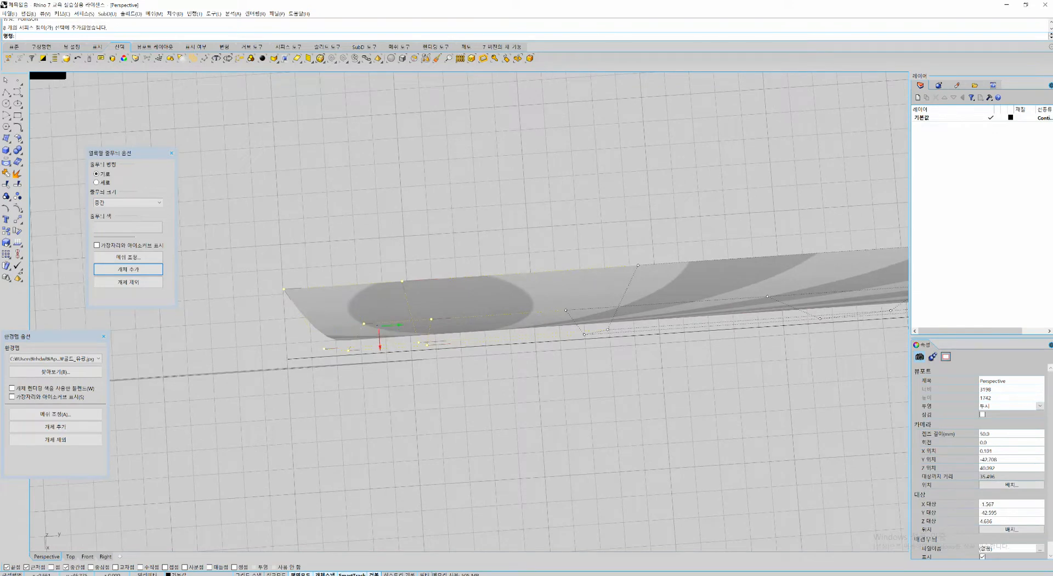
{"action": "left_click_drag", "start_coordinate": [379, 345], "coordinate": [380, 356]}
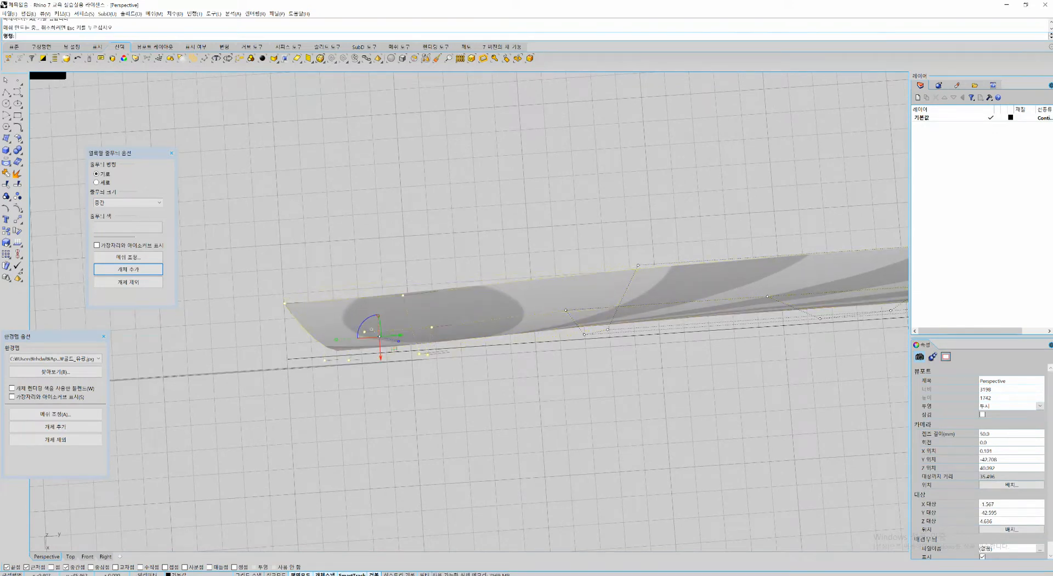
{"action": "left_click_drag", "start_coordinate": [398, 259], "coordinate": [455, 334], "text": "ctrl"}
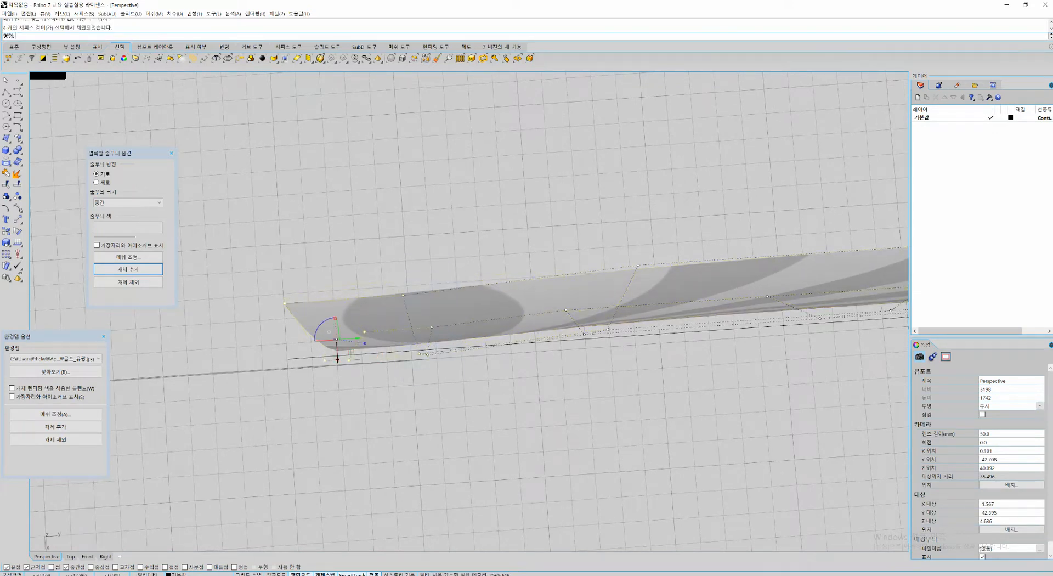
{"action": "left_click_drag", "start_coordinate": [337, 356], "coordinate": [338, 372]}
{"action": "key", "text": "Escape"}
Step: Flare the surface's wheel end further by moving its end column of control points outward along X again
{"action": "mouse_move", "coordinate": [378, 378]}
{"action": "right_mouse_down"}
{"action": "mouse_move", "coordinate": [392, 301]}
{"action": "mouse_move", "coordinate": [357, 318]}
{"action": "mouse_move", "coordinate": [358, 300]}
{"action": "mouse_move", "coordinate": [403, 308]}
{"action": "mouse_move", "coordinate": [466, 354]}
{"action": "mouse_move", "coordinate": [386, 392]}
{"action": "right_mouse_up"}
{"action": "scroll", "coordinate": [365, 320], "scroll_direction": "down", "scroll_amount": 8}
{"action": "scroll", "coordinate": [411, 356], "scroll_direction": "up", "scroll_amount": 8}
{"action": "scroll", "coordinate": [439, 329], "scroll_direction": "down", "scroll_amount": 4}
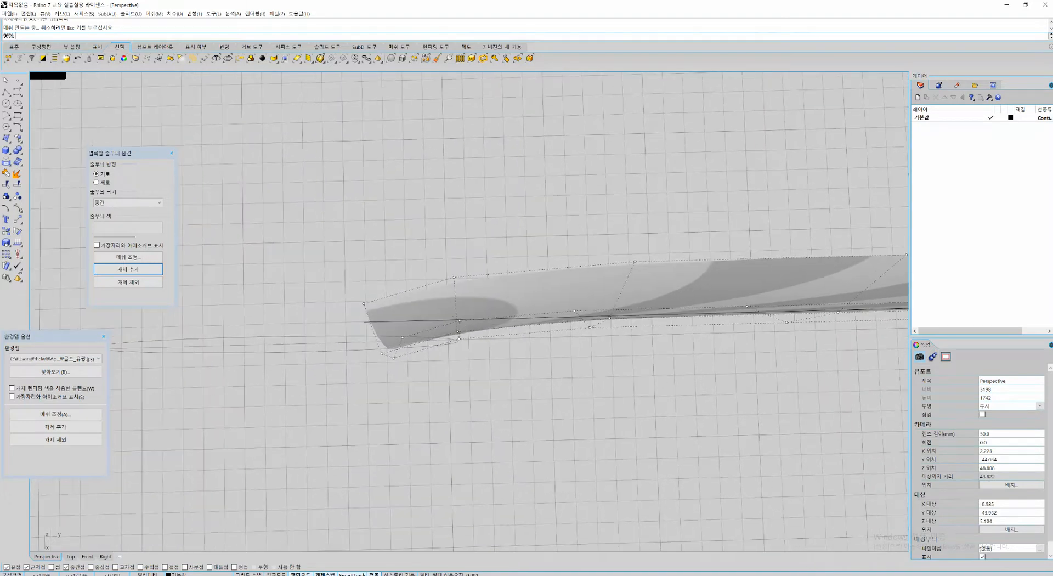
{"action": "left_click_drag", "start_coordinate": [328, 261], "coordinate": [412, 387]}
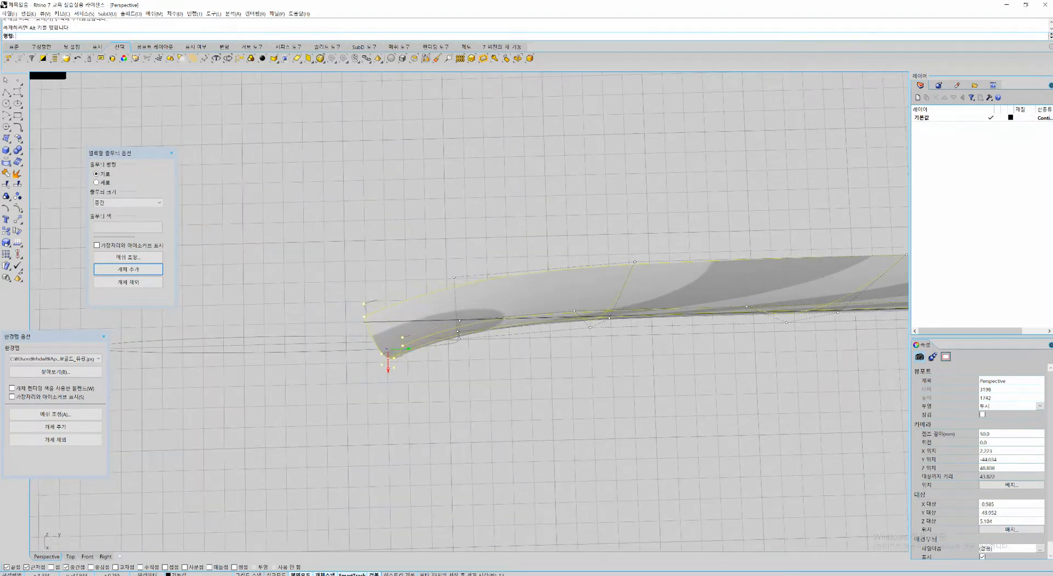
{"action": "left_click_drag", "start_coordinate": [420, 236], "coordinate": [458, 343]}
{"action": "right_click_drag", "start_coordinate": [460, 341], "coordinate": [362, 345], "text": "shift"}
{"action": "left_click_drag", "start_coordinate": [490, 227], "coordinate": [501, 331]}
{"action": "key", "text": "Escape"}
{"action": "right_click_drag", "start_coordinate": [439, 351], "coordinate": [406, 197]}
{"action": "scroll", "coordinate": [285, 211], "scroll_direction": "down", "scroll_amount": 6}
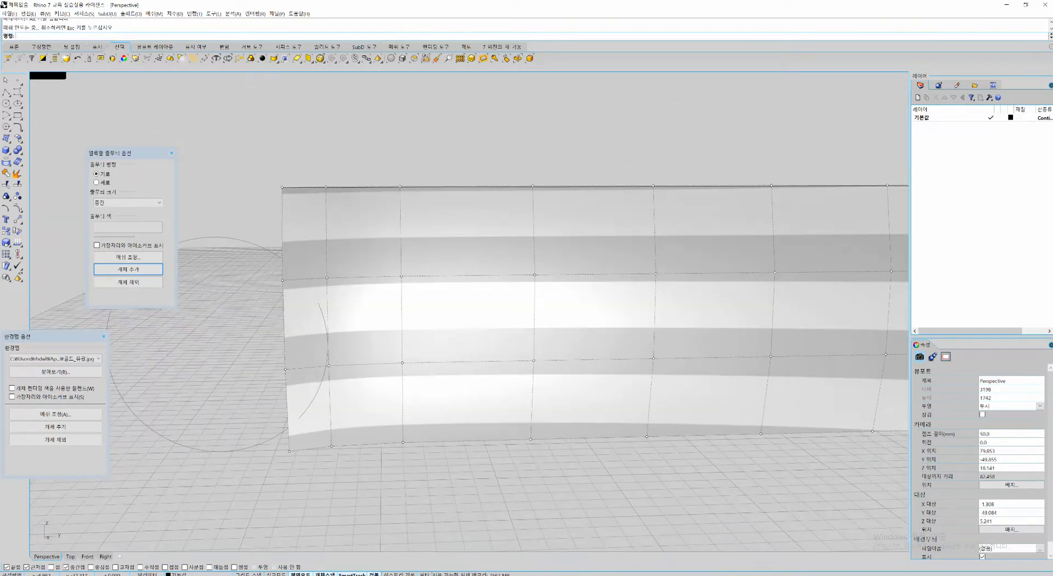
Step: Select the six control points below the top edge on the two columns at the wheel end
{"action": "right_click_drag", "start_coordinate": [307, 241], "coordinate": [438, 368]}
{"action": "scroll", "coordinate": [388, 351], "scroll_direction": "up", "scroll_amount": 2}
{"action": "left_click_drag", "start_coordinate": [367, 320], "coordinate": [399, 359]}
{"action": "right_click_drag", "start_coordinate": [403, 359], "coordinate": [472, 455]}
{"action": "left_click_drag", "start_coordinate": [418, 327], "coordinate": [473, 368], "text": "shift"}
{"action": "right_click_drag", "start_coordinate": [475, 370], "coordinate": [404, 302]}
{"action": "left_click_drag", "start_coordinate": [311, 550], "coordinate": [325, 520]}
{"action": "left_click_drag", "start_coordinate": [314, 428], "coordinate": [420, 274]}
{"action": "right_click_drag", "start_coordinate": [421, 290], "coordinate": [432, 233], "text": "shift"}
{"action": "left_click_drag", "start_coordinate": [341, 481], "coordinate": [457, 196]}
{"action": "right_click_drag", "start_coordinate": [458, 205], "coordinate": [515, 348]}
{"action": "left_click_drag", "start_coordinate": [367, 284], "coordinate": [339, 372]}
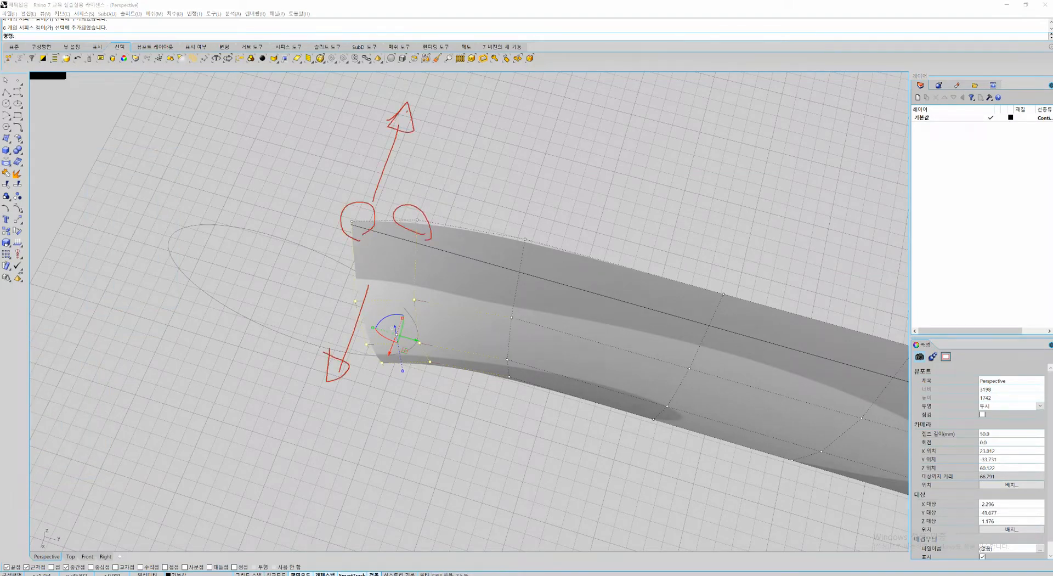
{"action": "left_click_drag", "start_coordinate": [752, 128], "coordinate": [727, 192]}
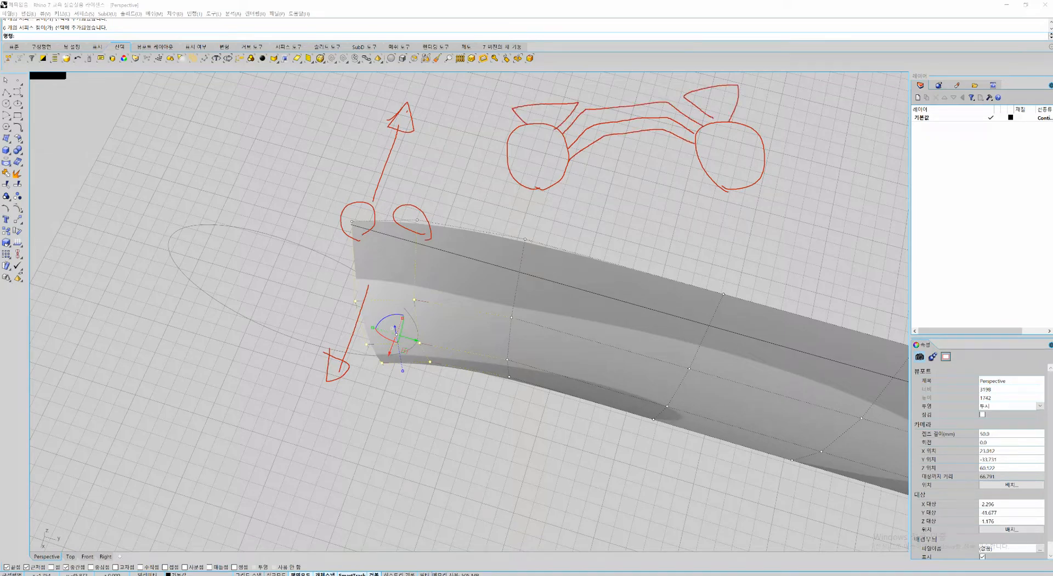
{"action": "key", "text": "Escape"}
Step: Move the top-edge control points of the two end columns outward along Y, over the wheel circle
{"action": "right_click_drag", "start_coordinate": [351, 307], "coordinate": [439, 253]}
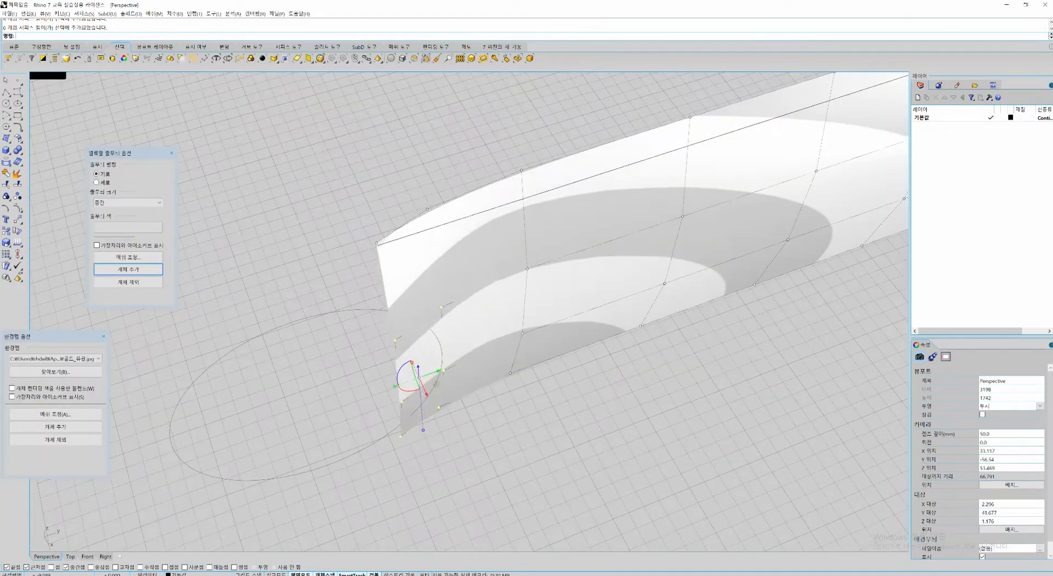
{"action": "left_click_drag", "start_coordinate": [341, 206], "coordinate": [384, 258]}
{"action": "right_click_drag", "start_coordinate": [383, 258], "coordinate": [409, 311]}
{"action": "left_click_drag", "start_coordinate": [402, 322], "coordinate": [391, 306]}
{"action": "left_click_drag", "start_coordinate": [417, 236], "coordinate": [415, 282], "text": "shift"}
{"action": "right_click_drag", "start_coordinate": [438, 296], "coordinate": [323, 299]}
{"action": "left_click_drag", "start_coordinate": [407, 227], "coordinate": [357, 231]}
{"action": "key", "text": "Escape"}
Step: Pull the single top corner control point at the wheel end further out along Y
{"action": "right_click_drag", "start_coordinate": [540, 378], "coordinate": [550, 220]}
{"action": "scroll", "coordinate": [199, 277], "scroll_direction": "down", "scroll_amount": 6}
{"action": "right_click_drag", "start_coordinate": [429, 259], "coordinate": [640, 428]}
{"action": "scroll", "coordinate": [458, 315], "scroll_direction": "up", "scroll_amount": 6}
{"action": "left_click_drag", "start_coordinate": [336, 292], "coordinate": [384, 344]}
{"action": "right_click_drag", "start_coordinate": [386, 343], "coordinate": [519, 337]}
{"action": "left_click_drag", "start_coordinate": [542, 332], "coordinate": [540, 331]}
{"action": "left_click_drag", "start_coordinate": [461, 353], "coordinate": [518, 410]}
{"action": "right_click_drag", "start_coordinate": [516, 407], "coordinate": [381, 303]}
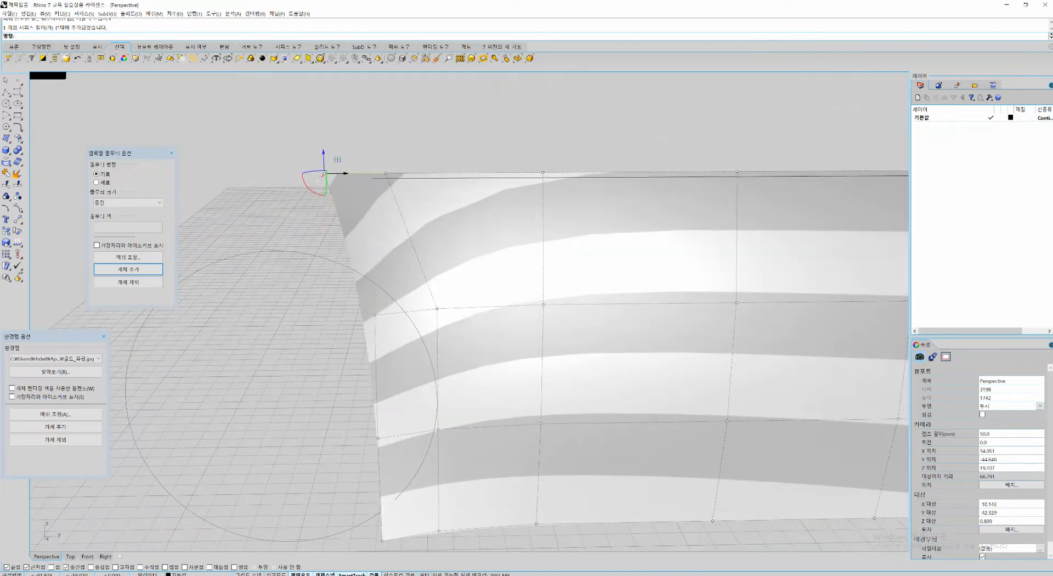
{"action": "left_click_drag", "start_coordinate": [345, 173], "coordinate": [286, 174]}
Step: Select the end control point in the second row from the top and show it close up in the Right view
{"action": "right_click_drag", "start_coordinate": [287, 175], "coordinate": [328, 281]}
{"action": "mouse_move", "coordinate": [329, 282]}
{"action": "left_mouse_down"}
{"action": "mouse_move", "coordinate": [378, 357]}
{"action": "mouse_move", "coordinate": [364, 346]}
{"action": "left_mouse_up"}
{"action": "right_click_drag", "start_coordinate": [363, 347], "coordinate": [347, 270]}
{"action": "scroll", "coordinate": [347, 270], "scroll_direction": "up", "scroll_amount": 4}
{"action": "left_click_drag", "start_coordinate": [319, 354], "coordinate": [354, 328]}
{"action": "key", "text": "ctrl+F3"}
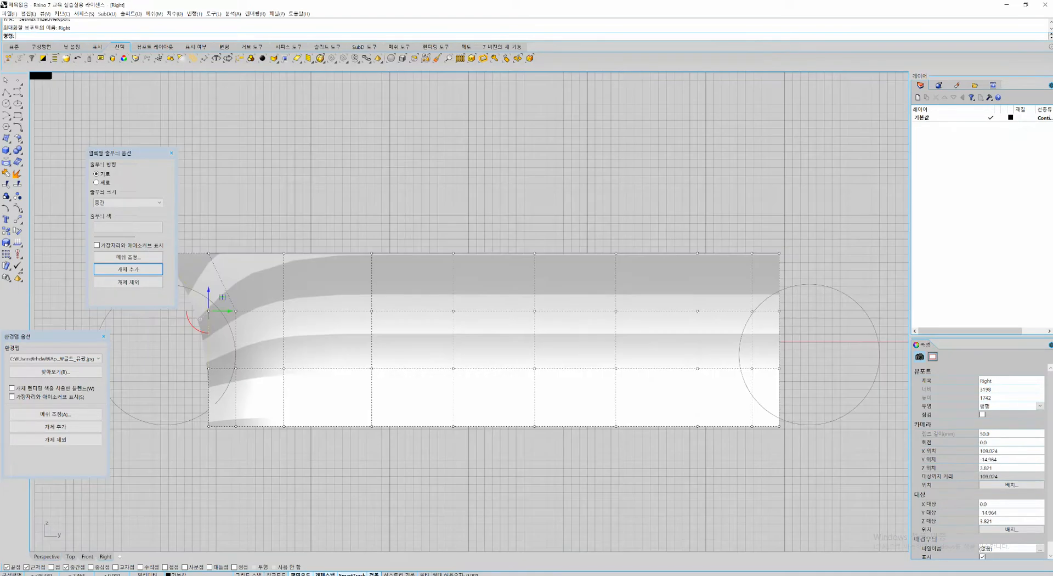
{"action": "scroll", "coordinate": [344, 340], "scroll_direction": "up", "scroll_amount": 8}
{"action": "right_click_drag", "start_coordinate": [210, 307], "coordinate": [433, 269]}
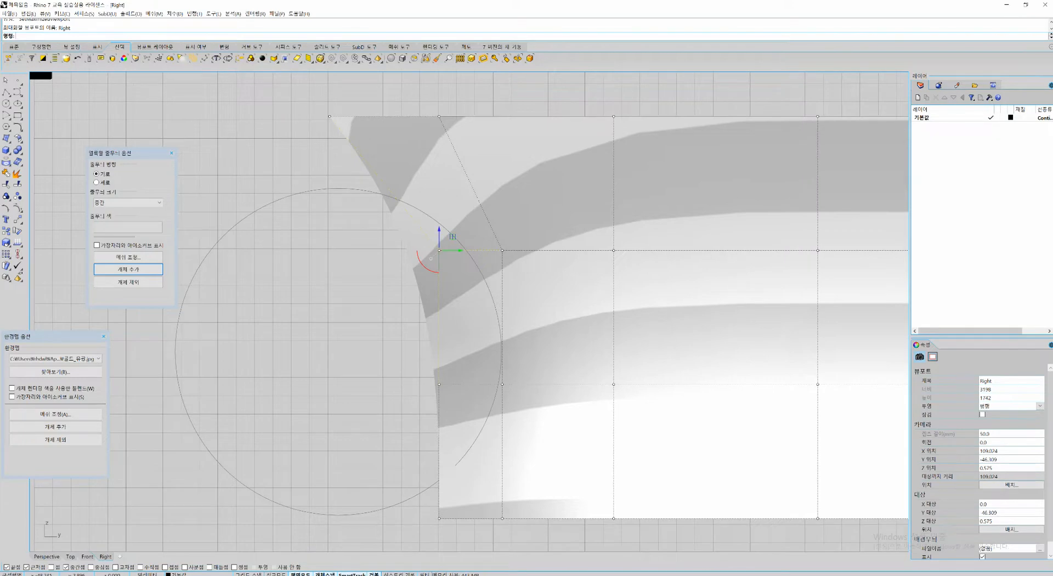
{"action": "right_click_drag", "start_coordinate": [445, 270], "coordinate": [391, 250]}
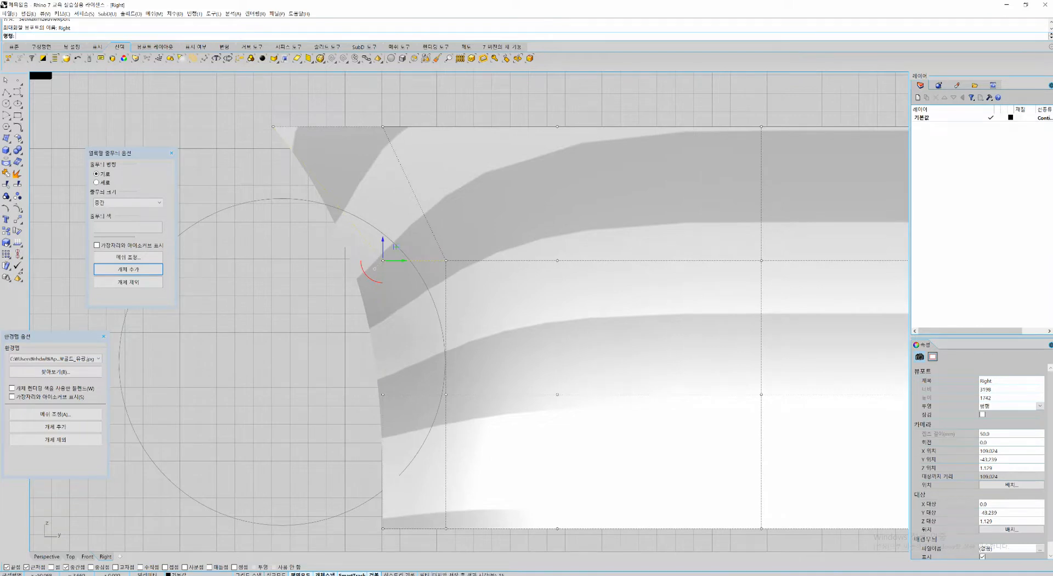
{"action": "key", "text": "ctrl+2"}
{"action": "left_click_drag", "start_coordinate": [283, 144], "coordinate": [277, 146]}
{"action": "left_click_drag", "start_coordinate": [382, 282], "coordinate": [376, 271]}
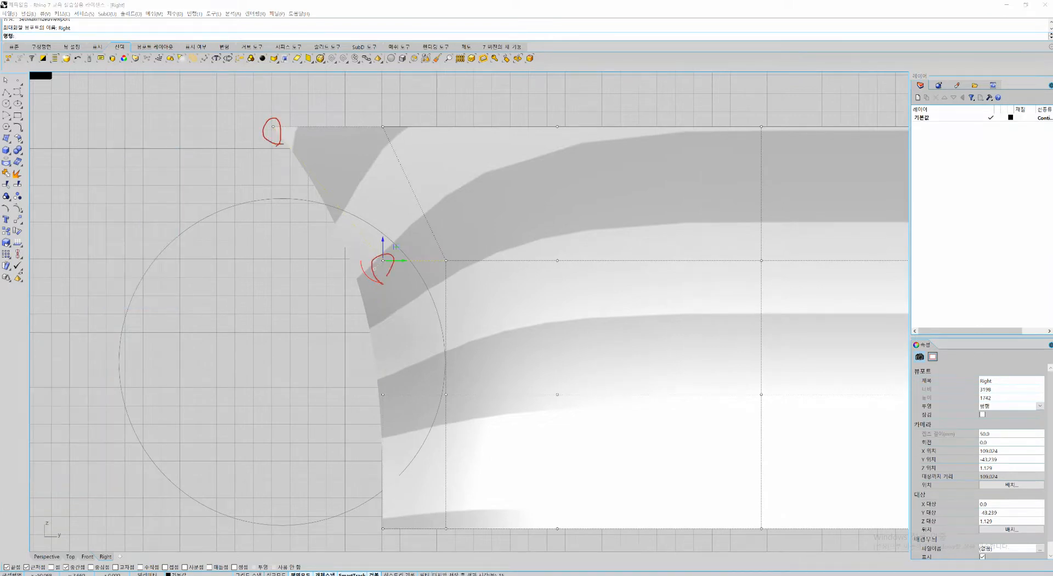
{"action": "mouse_move", "coordinate": [384, 379]}
{"action": "left_mouse_down"}
{"action": "mouse_move", "coordinate": [371, 414]}
{"action": "mouse_move", "coordinate": [390, 386]}
{"action": "left_mouse_up"}
{"action": "left_click_drag", "start_coordinate": [391, 521], "coordinate": [388, 540]}
{"action": "mouse_move", "coordinate": [262, 128]}
{"action": "left_mouse_down"}
{"action": "mouse_move", "coordinate": [202, 127]}
{"action": "mouse_move", "coordinate": [197, 109]}
{"action": "mouse_move", "coordinate": [191, 144]}
{"action": "left_mouse_up"}
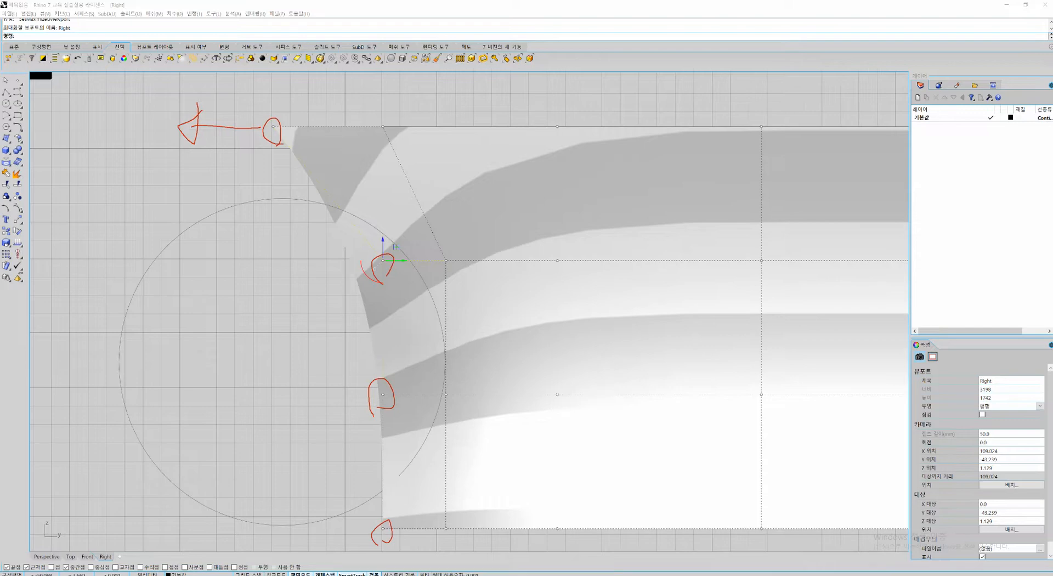
{"action": "left_click_drag", "start_coordinate": [351, 260], "coordinate": [358, 271]}
{"action": "left_click_drag", "start_coordinate": [348, 383], "coordinate": [349, 403]}
{"action": "left_click_drag", "start_coordinate": [277, 118], "coordinate": [272, 135]}
{"action": "mouse_move", "coordinate": [385, 254]}
{"action": "left_mouse_down"}
{"action": "mouse_move", "coordinate": [382, 264]}
{"action": "mouse_move", "coordinate": [339, 258]}
{"action": "left_mouse_up"}
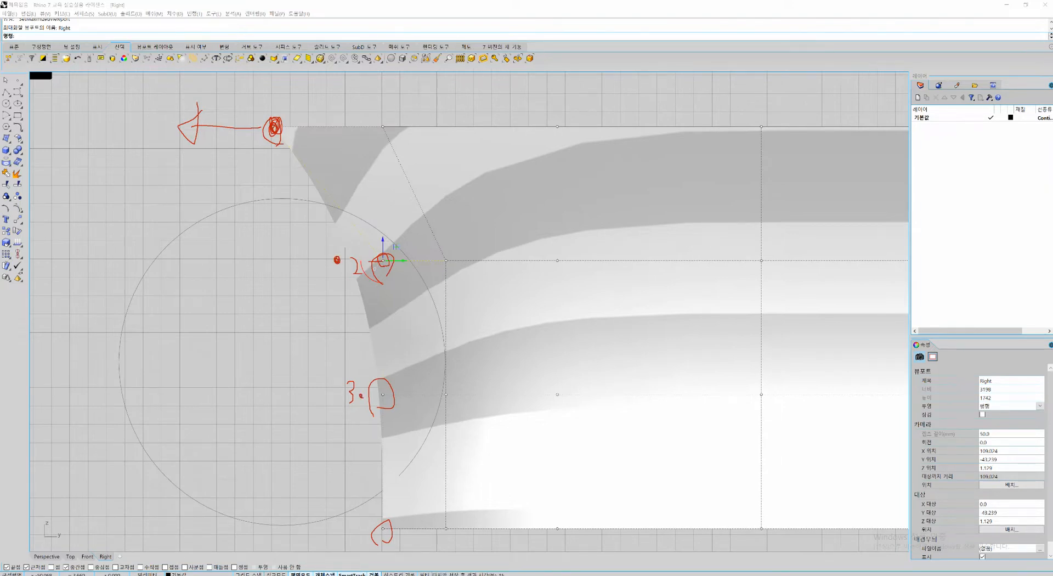
{"action": "mouse_move", "coordinate": [176, 540]}
{"action": "left_mouse_down"}
{"action": "mouse_move", "coordinate": [180, 288]}
{"action": "mouse_move", "coordinate": [84, 199]}
{"action": "mouse_move", "coordinate": [90, 213]}
{"action": "left_mouse_up"}
{"action": "mouse_move", "coordinate": [188, 308]}
{"action": "left_mouse_down"}
{"action": "mouse_move", "coordinate": [164, 286]}
{"action": "mouse_move", "coordinate": [182, 300]}
{"action": "left_mouse_up"}
{"action": "left_click_drag", "start_coordinate": [182, 420], "coordinate": [175, 422]}
{"action": "left_click_drag", "start_coordinate": [178, 518], "coordinate": [173, 528]}
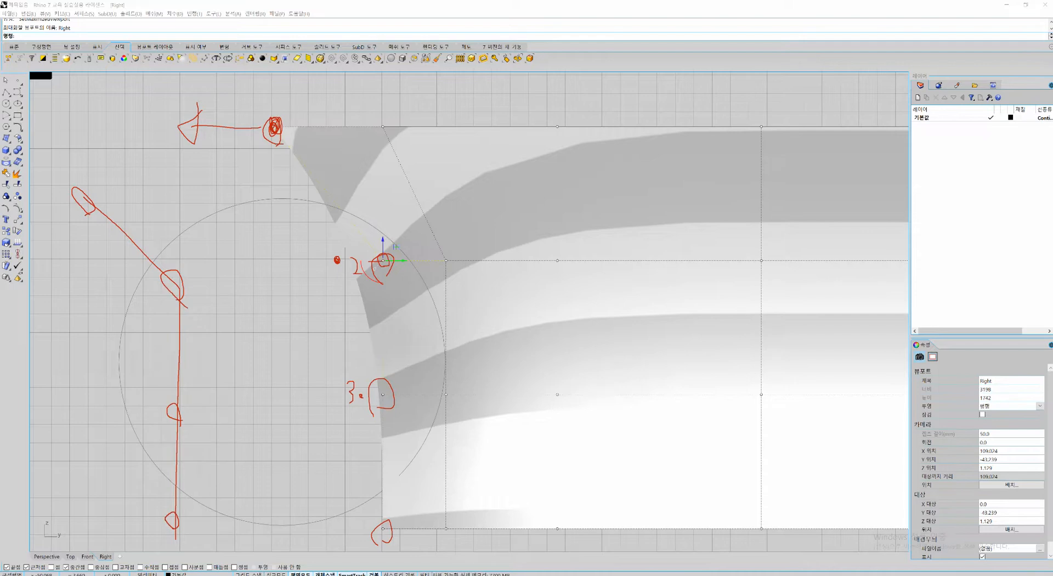
{"action": "left_click_drag", "start_coordinate": [218, 192], "coordinate": [224, 208]}
{"action": "mouse_move", "coordinate": [270, 271]}
{"action": "left_mouse_down"}
{"action": "mouse_move", "coordinate": [273, 285]}
{"action": "mouse_move", "coordinate": [282, 277]}
{"action": "left_mouse_up"}
{"action": "left_click_drag", "start_coordinate": [303, 393], "coordinate": [311, 404]}
{"action": "left_click_drag", "start_coordinate": [317, 513], "coordinate": [319, 531]}
{"action": "mouse_move", "coordinate": [222, 205]}
{"action": "left_mouse_down"}
{"action": "mouse_move", "coordinate": [253, 239]}
{"action": "mouse_move", "coordinate": [300, 339]}
{"action": "mouse_move", "coordinate": [320, 533]}
{"action": "left_mouse_up"}
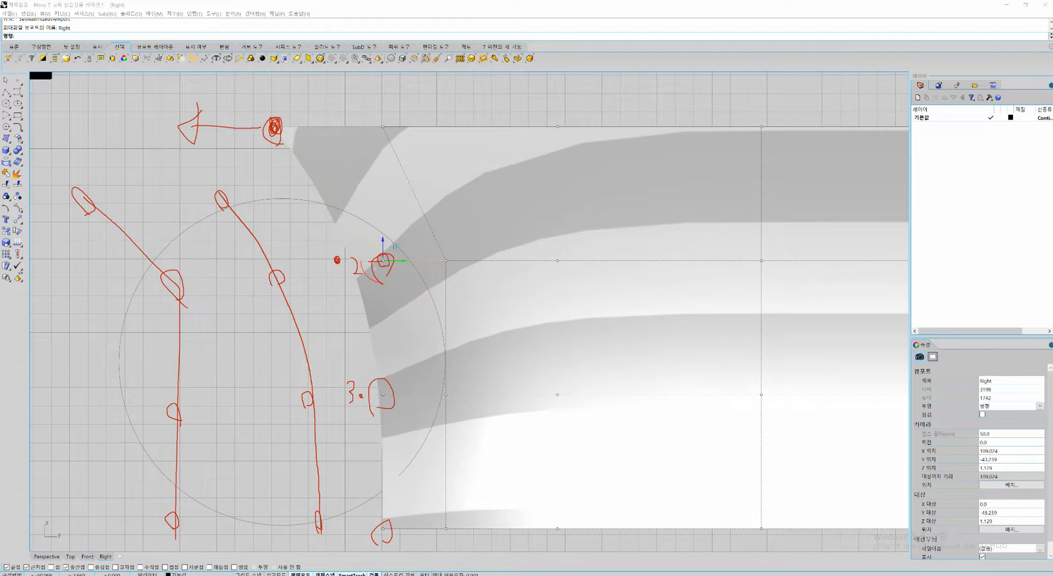
{"action": "left_click_drag", "start_coordinate": [550, 252], "coordinate": [560, 272]}
{"action": "left_click_drag", "start_coordinate": [548, 118], "coordinate": [560, 143]}
{"action": "left_click_drag", "start_coordinate": [555, 385], "coordinate": [559, 402]}
{"action": "left_click_drag", "start_coordinate": [553, 518], "coordinate": [559, 529]}
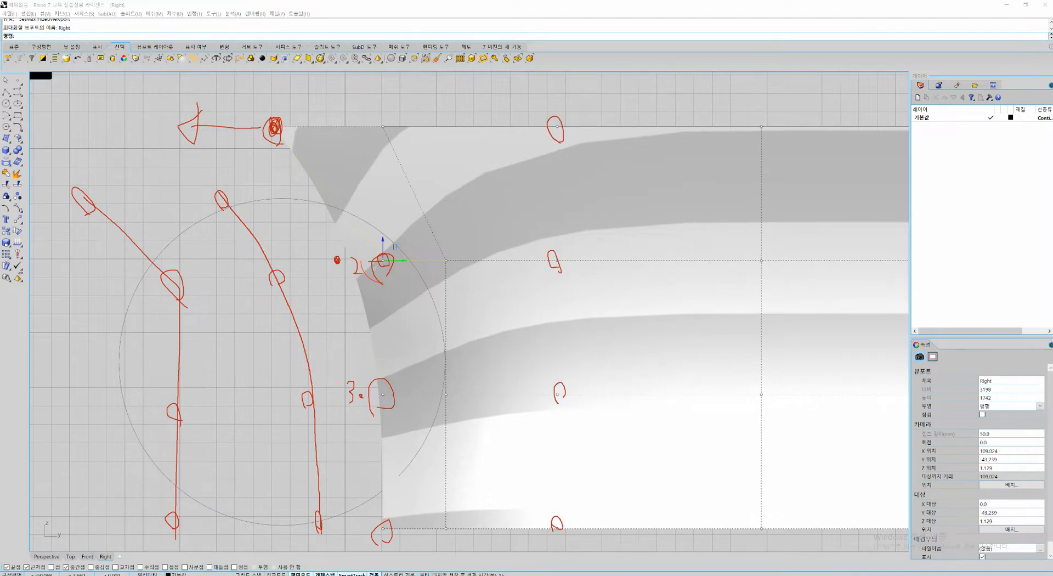
{"action": "left_click_drag", "start_coordinate": [381, 118], "coordinate": [387, 130]}
{"action": "left_click_drag", "start_coordinate": [382, 104], "coordinate": [399, 91]}
{"action": "left_click_drag", "start_coordinate": [445, 252], "coordinate": [443, 261]}
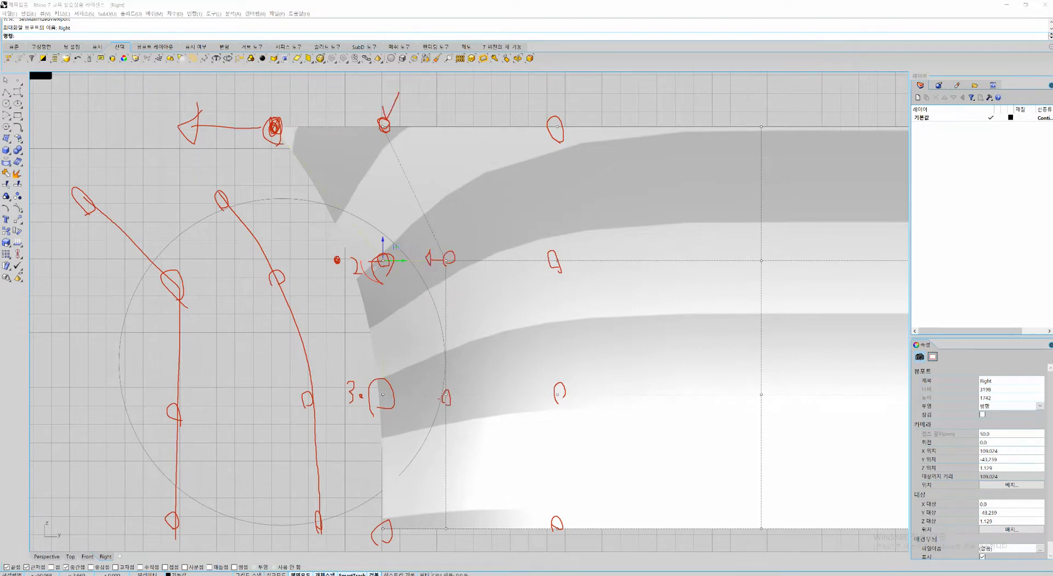
{"action": "mouse_move", "coordinate": [551, 117]}
{"action": "left_mouse_down"}
{"action": "mouse_move", "coordinate": [564, 141]}
{"action": "mouse_move", "coordinate": [520, 131]}
{"action": "left_mouse_up"}
{"action": "key", "text": "Escape"}
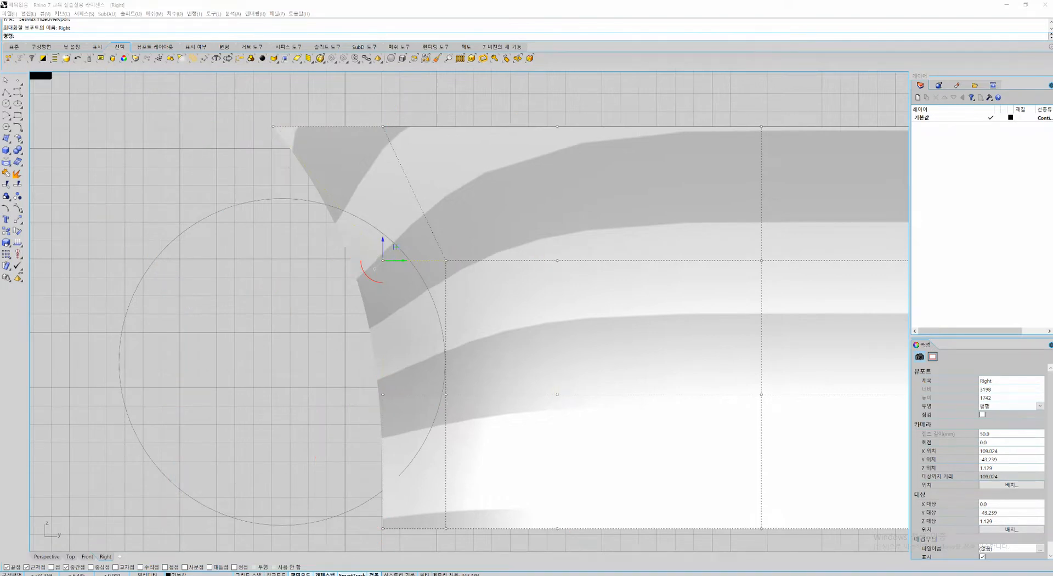
Step: Try moving the second-row end control point outward along Y, and undo the move
{"action": "right_click_drag", "start_coordinate": [428, 283], "coordinate": [465, 297]}
{"action": "left_click_drag", "start_coordinate": [440, 275], "coordinate": [417, 275]}
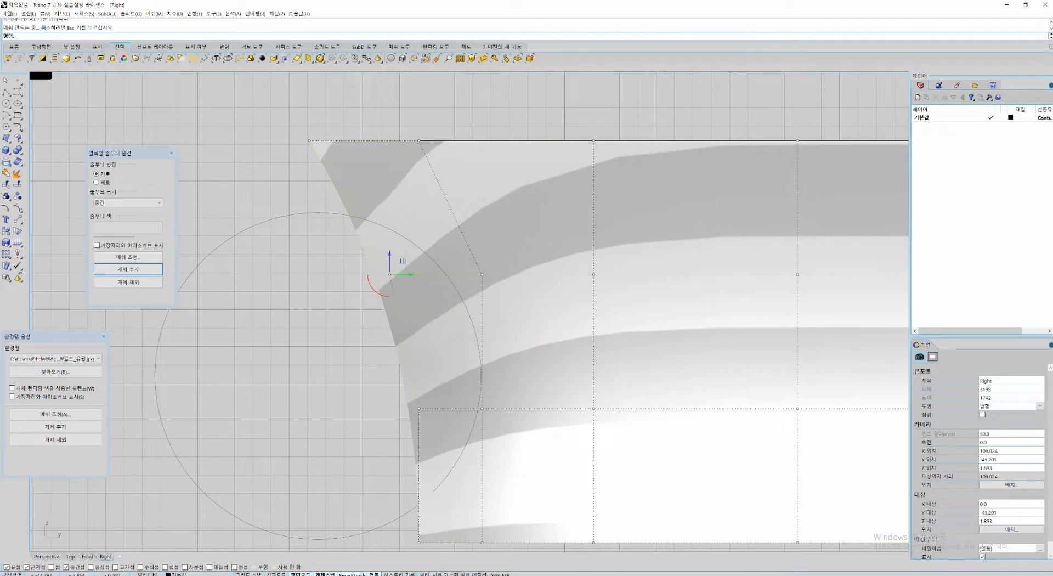
{"action": "key", "text": "ctrl+z"}
{"action": "scroll", "coordinate": [419, 283], "scroll_direction": "up", "scroll_amount": 6}
{"action": "scroll", "coordinate": [419, 282], "scroll_direction": "down", "scroll_amount": 4}
{"action": "right_click_drag", "start_coordinate": [420, 283], "coordinate": [381, 326]}
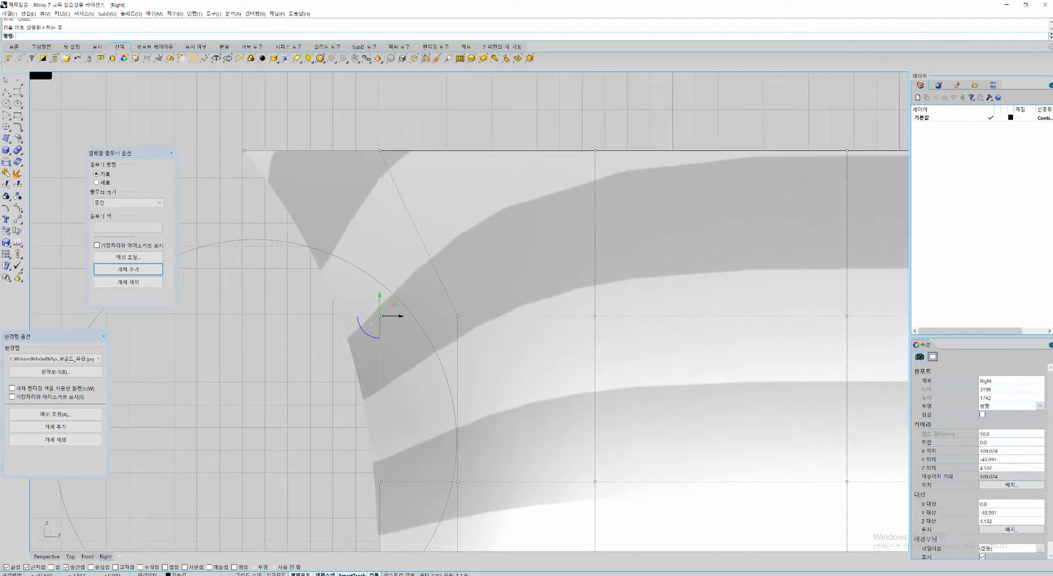
{"action": "scroll", "coordinate": [384, 317], "scroll_direction": "up", "scroll_amount": 2}
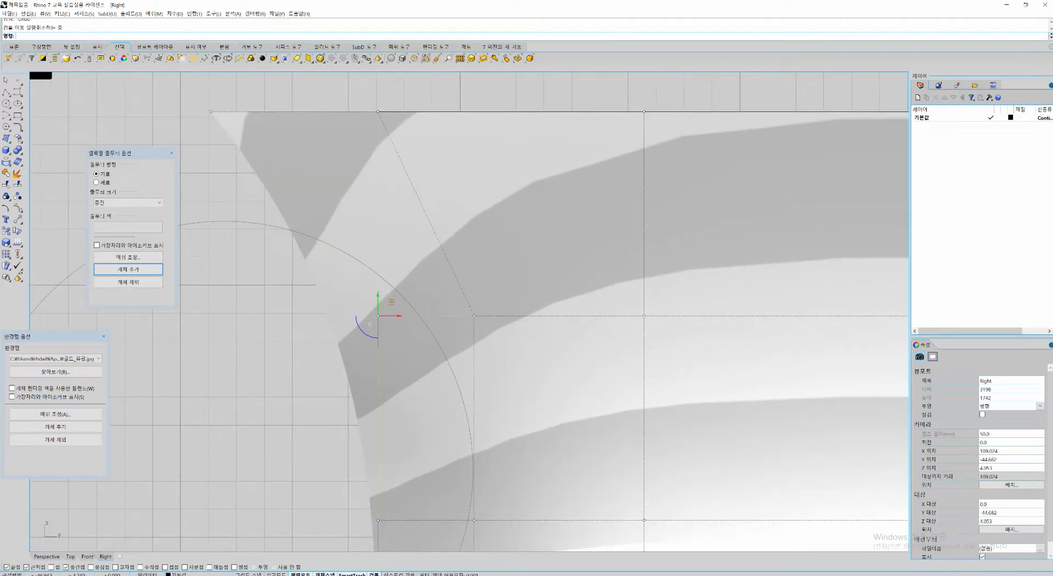
{"action": "key", "text": "ctrl+2"}
{"action": "mouse_move", "coordinate": [791, 122]}
{"action": "left_mouse_down"}
{"action": "mouse_move", "coordinate": [572, 178]}
{"action": "mouse_move", "coordinate": [476, 229]}
{"action": "mouse_move", "coordinate": [383, 307]}
{"action": "mouse_move", "coordinate": [284, 339]}
{"action": "left_mouse_up"}
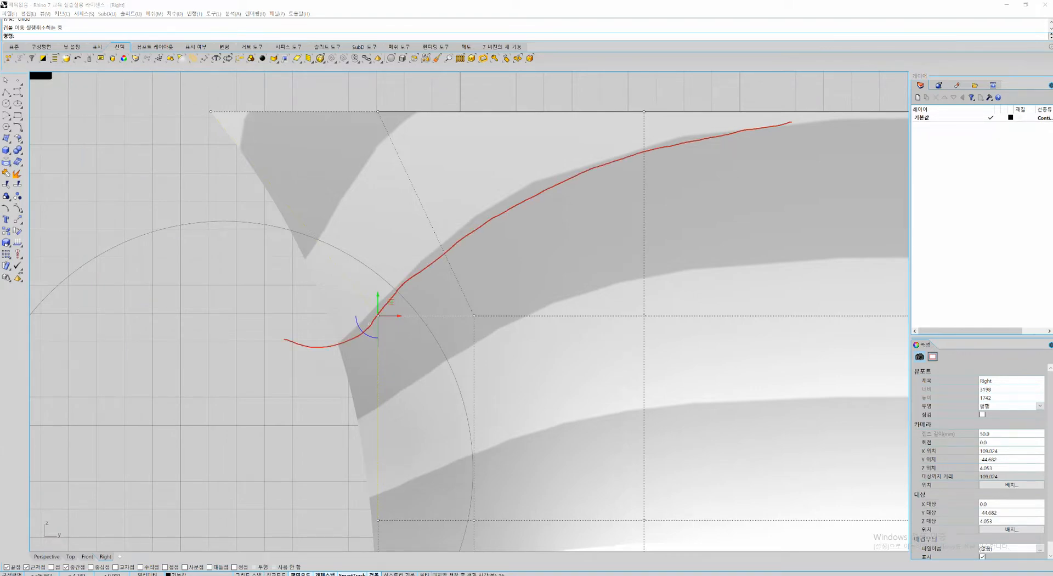
{"action": "mouse_move", "coordinate": [633, 283]}
{"action": "left_mouse_down"}
{"action": "mouse_move", "coordinate": [458, 348]}
{"action": "mouse_move", "coordinate": [324, 420]}
{"action": "left_mouse_up"}
{"action": "mouse_move", "coordinate": [410, 117]}
{"action": "left_mouse_down"}
{"action": "mouse_move", "coordinate": [362, 159]}
{"action": "mouse_move", "coordinate": [327, 229]}
{"action": "mouse_move", "coordinate": [281, 269]}
{"action": "left_mouse_up"}
{"action": "left_click_drag", "start_coordinate": [647, 414], "coordinate": [328, 493]}
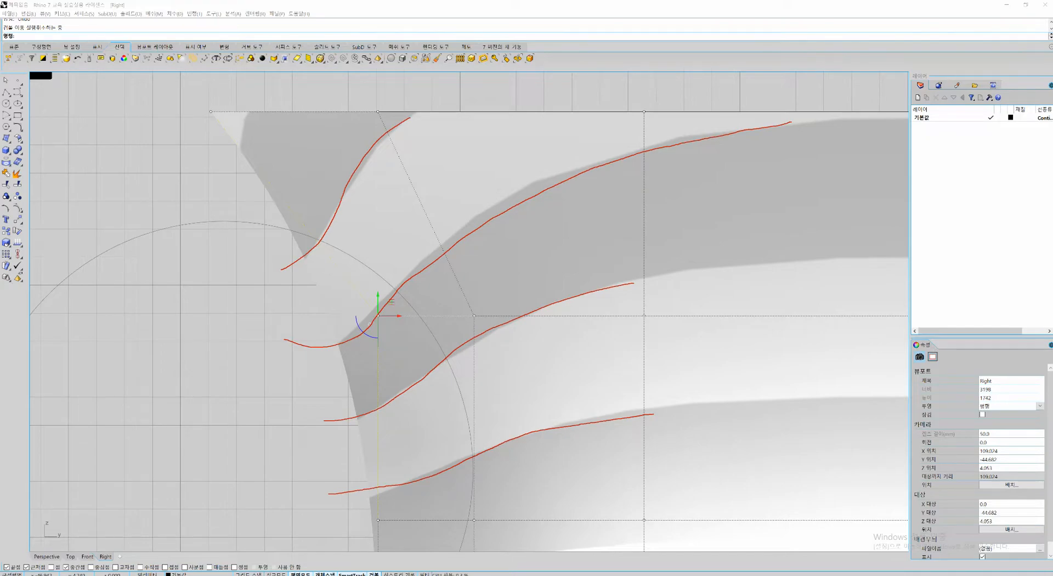
{"action": "key", "text": "Escape"}
Step: Apply the EMap environment map analysis to the side-body surface in the Perspective view and display its control points
{"action": "scroll", "coordinate": [454, 385], "scroll_direction": "down", "scroll_amount": 2}
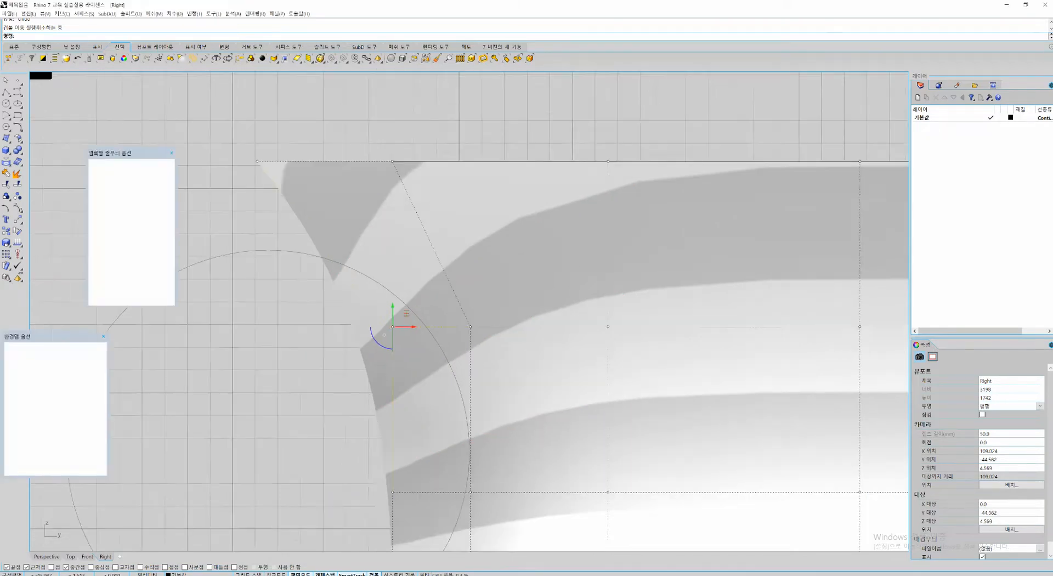
{"action": "right_click_drag", "start_coordinate": [474, 387], "coordinate": [466, 246]}
{"action": "key", "text": "ctrl+F4"}
{"action": "left_click", "coordinate": [439, 225]}
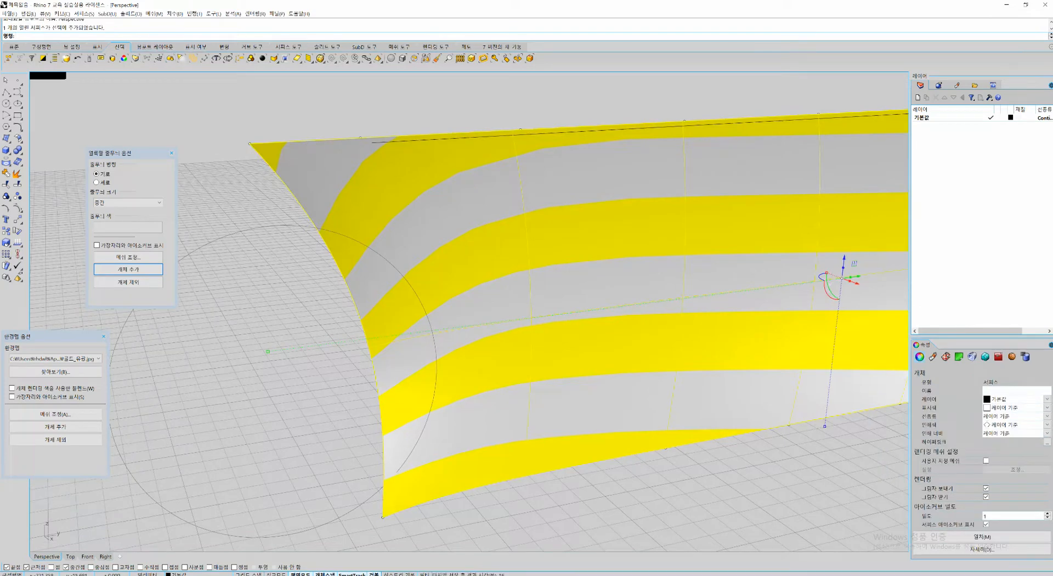
{"action": "type", "text": "EMap"}
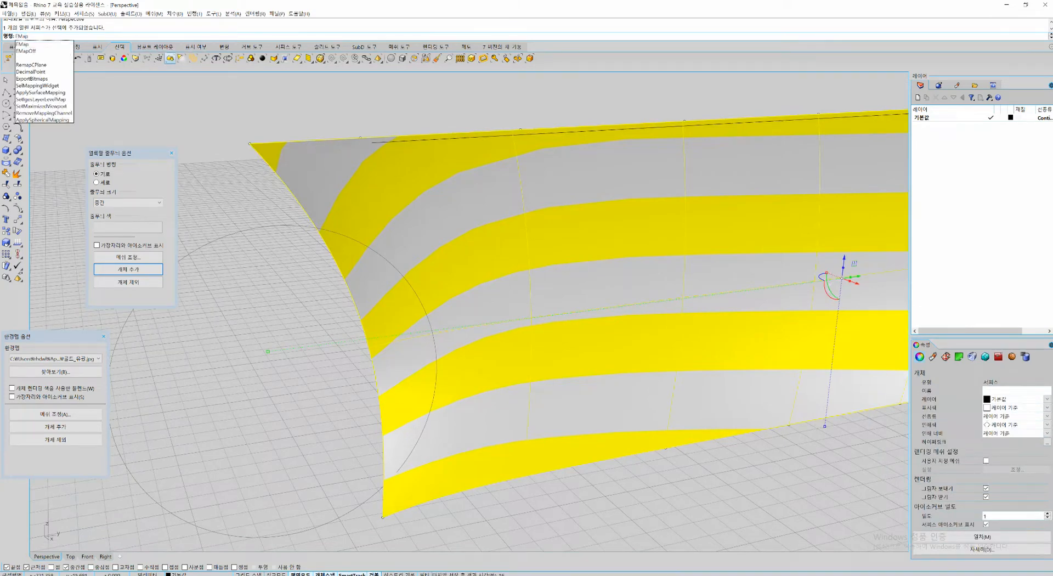
{"action": "key", "text": "Return"}
{"action": "right_click_drag", "start_coordinate": [494, 351], "coordinate": [526, 339]}
{"action": "key", "text": "F10"}
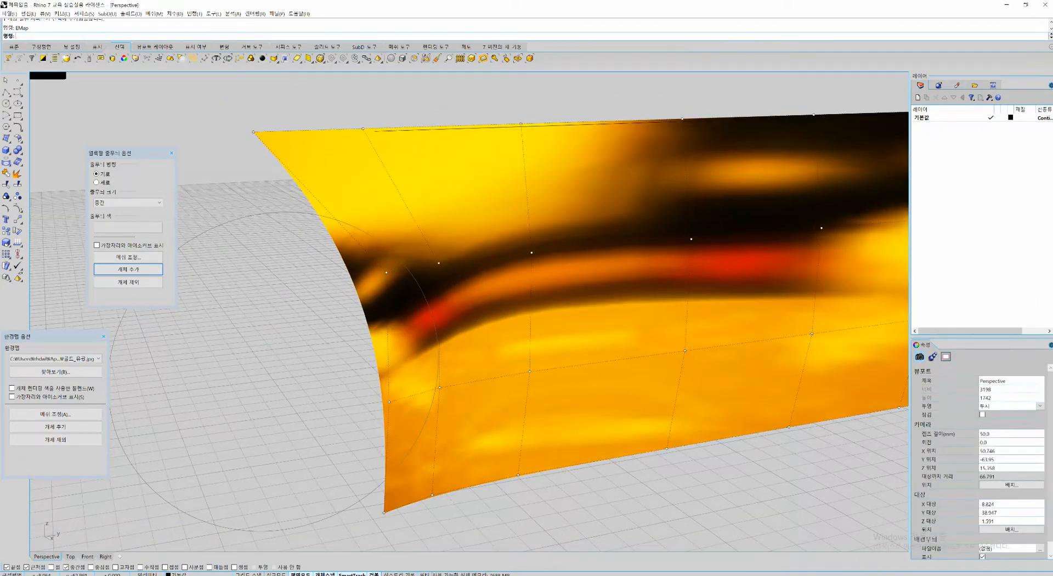
Step: Switch the environment map to the fluorescent tube bitmap and show the wheel end's reflection in the Right view
{"action": "left_click_drag", "start_coordinate": [33, 335], "coordinate": [205, 290]}
{"action": "left_click", "coordinate": [228, 313]}
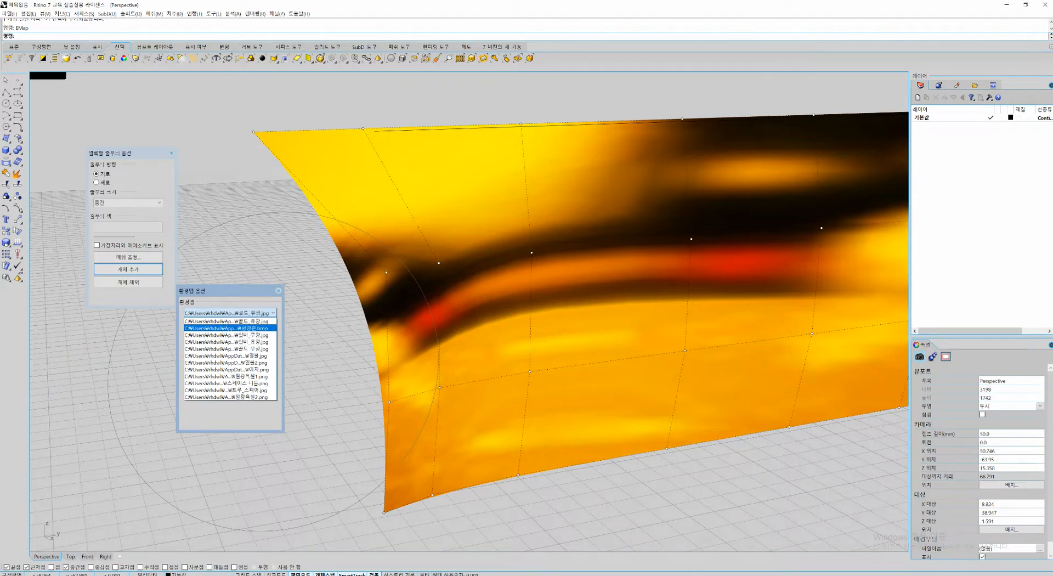
{"action": "left_click", "coordinate": [225, 327]}
{"action": "right_click_drag", "start_coordinate": [417, 350], "coordinate": [322, 277]}
{"action": "scroll", "coordinate": [323, 277], "scroll_direction": "up", "scroll_amount": 4}
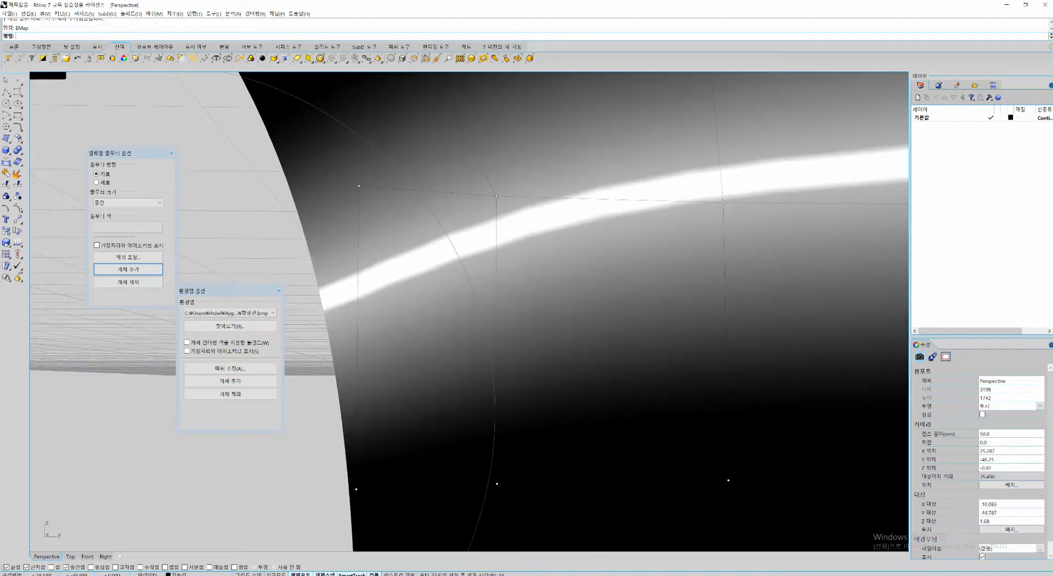
{"action": "key", "text": "ctrl+F3"}
{"action": "scroll", "coordinate": [427, 302], "scroll_direction": "down", "scroll_amount": 10}
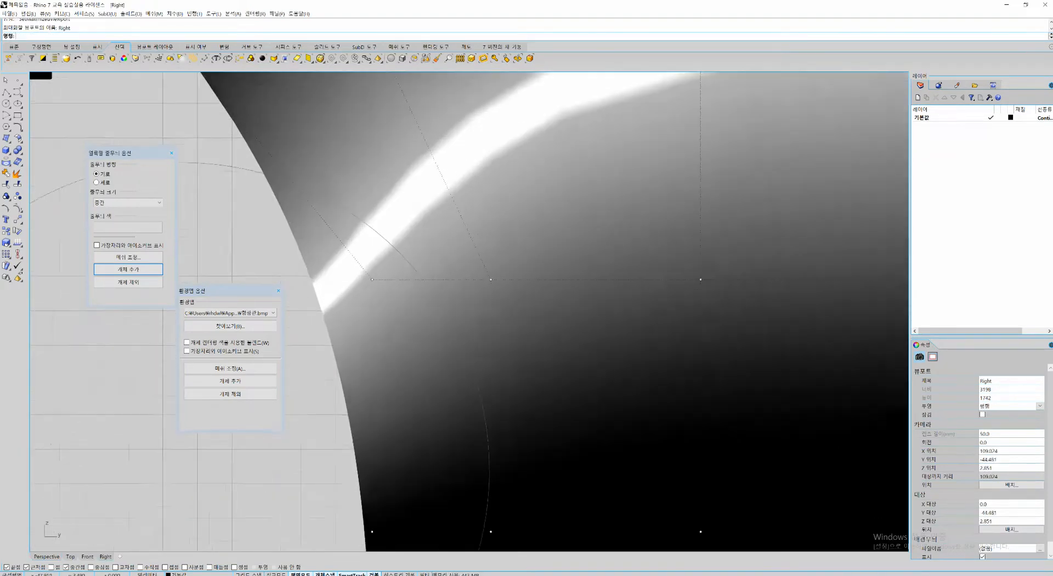
{"action": "scroll", "coordinate": [435, 298], "scroll_direction": "up", "scroll_amount": 6}
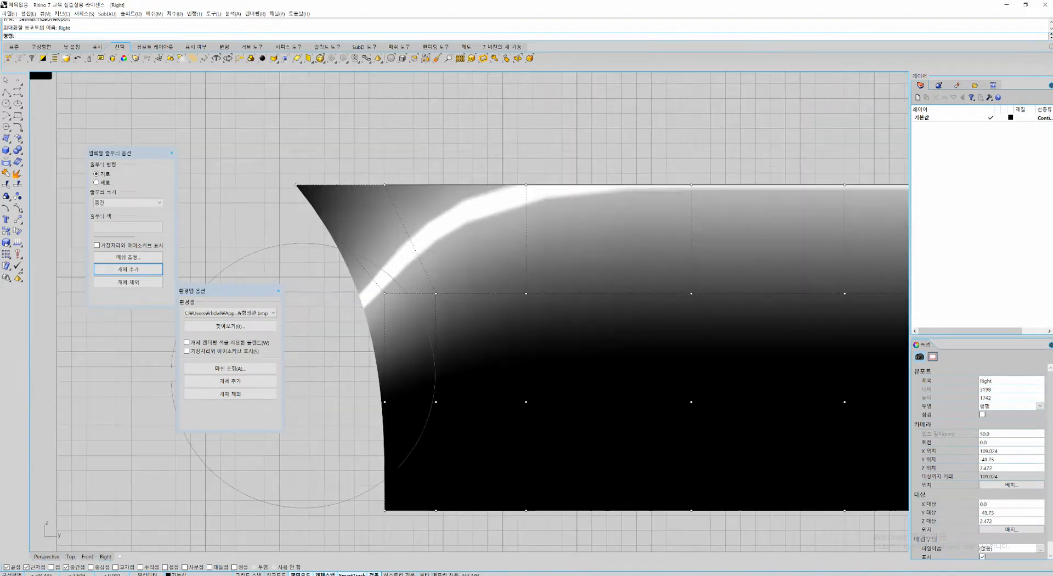
{"action": "scroll", "coordinate": [435, 299], "scroll_direction": "down", "scroll_amount": 10}
{"action": "scroll", "coordinate": [435, 298], "scroll_direction": "up", "scroll_amount": 8}
{"action": "right_click_drag", "start_coordinate": [441, 287], "coordinate": [420, 314]}
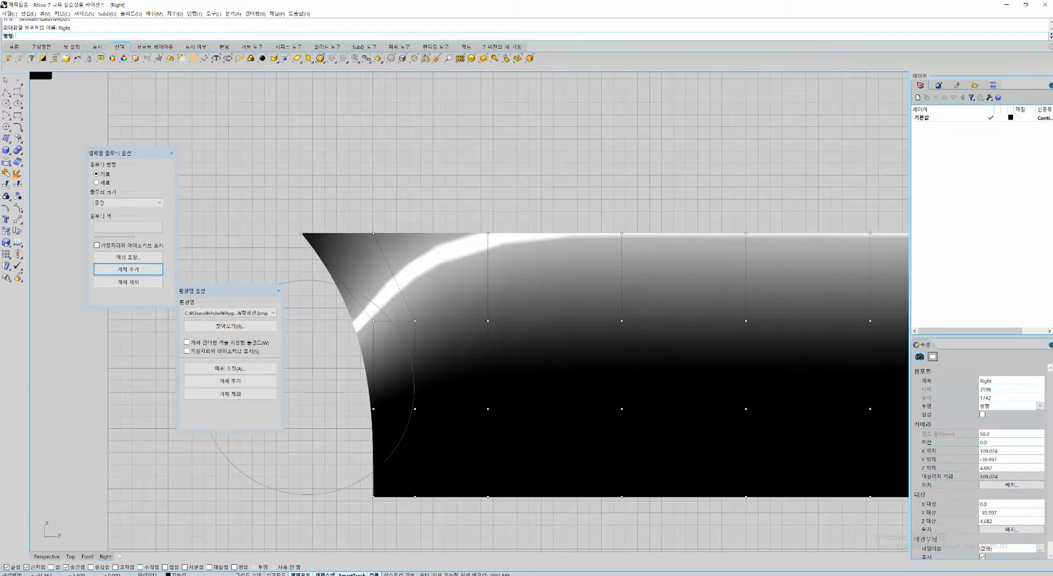
Step: Try scaling the whole side-body surface along Y and along Z, undoing each scaling
{"action": "left_click", "coordinate": [469, 325]}
{"action": "left_click_drag", "start_coordinate": [301, 365], "coordinate": [556, 364]}
{"action": "key", "text": "ctrl+z"}
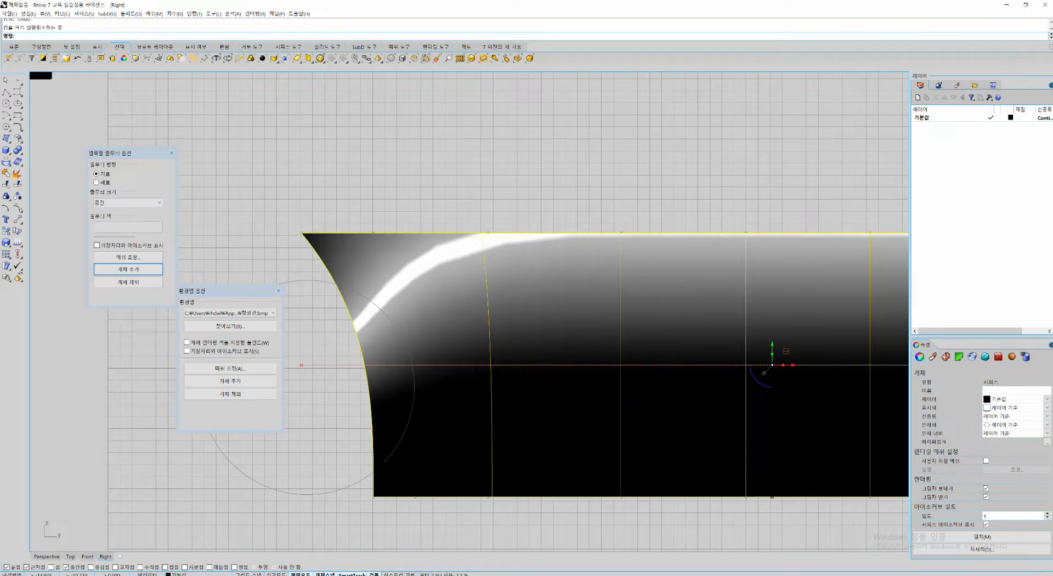
{"action": "left_click_drag", "start_coordinate": [771, 496], "coordinate": [772, 401]}
{"action": "key", "text": "ctrl+z"}
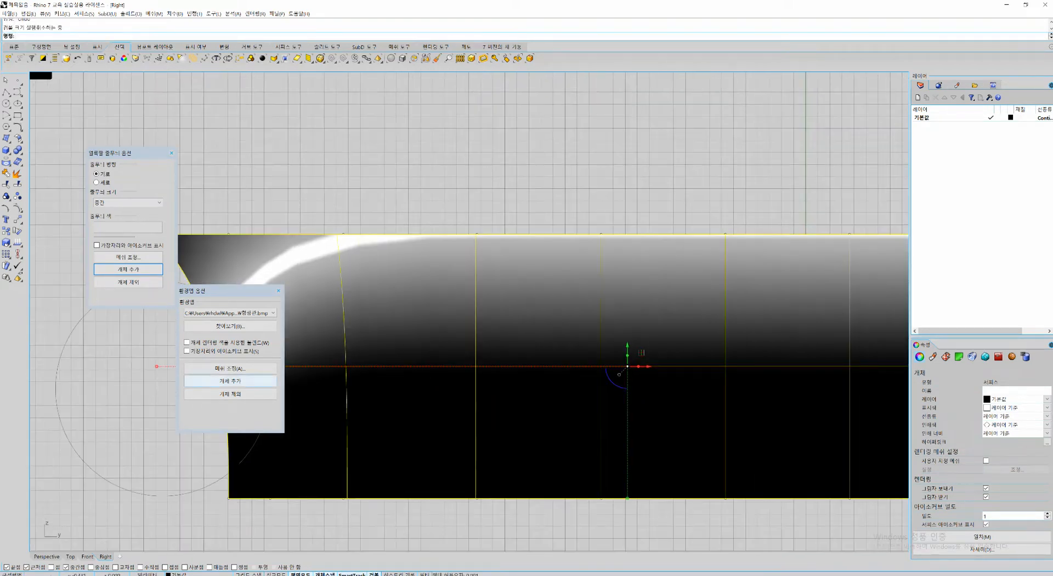
Step: Try compressing the whole surface strongly along Y to examine the exaggerated highlight flow, and undo the scaling
{"action": "left_click_drag", "start_coordinate": [287, 381], "coordinate": [700, 381]}
{"action": "scroll", "coordinate": [718, 311], "scroll_direction": "up", "scroll_amount": 16}
{"action": "right_click_drag", "start_coordinate": [750, 306], "coordinate": [564, 410]}
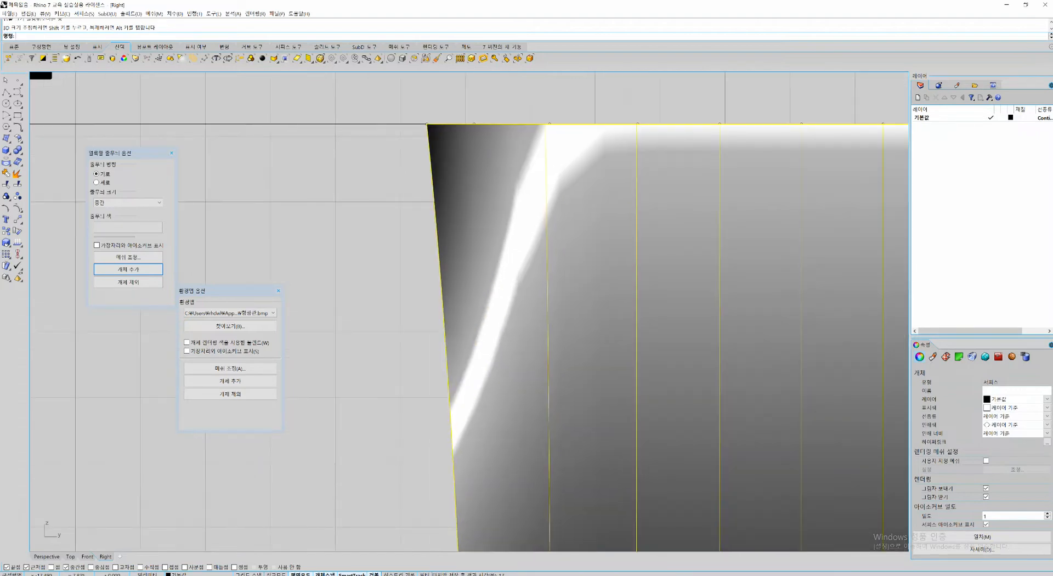
{"action": "key", "text": "ctrl+2"}
{"action": "mouse_move", "coordinate": [786, 148]}
{"action": "left_mouse_down"}
{"action": "mouse_move", "coordinate": [638, 152]}
{"action": "mouse_move", "coordinate": [578, 171]}
{"action": "mouse_move", "coordinate": [522, 277]}
{"action": "mouse_move", "coordinate": [450, 520]}
{"action": "left_mouse_up"}
{"action": "mouse_move", "coordinate": [805, 133]}
{"action": "left_mouse_down"}
{"action": "mouse_move", "coordinate": [571, 150]}
{"action": "mouse_move", "coordinate": [515, 222]}
{"action": "mouse_move", "coordinate": [475, 376]}
{"action": "mouse_move", "coordinate": [376, 419]}
{"action": "left_mouse_up"}
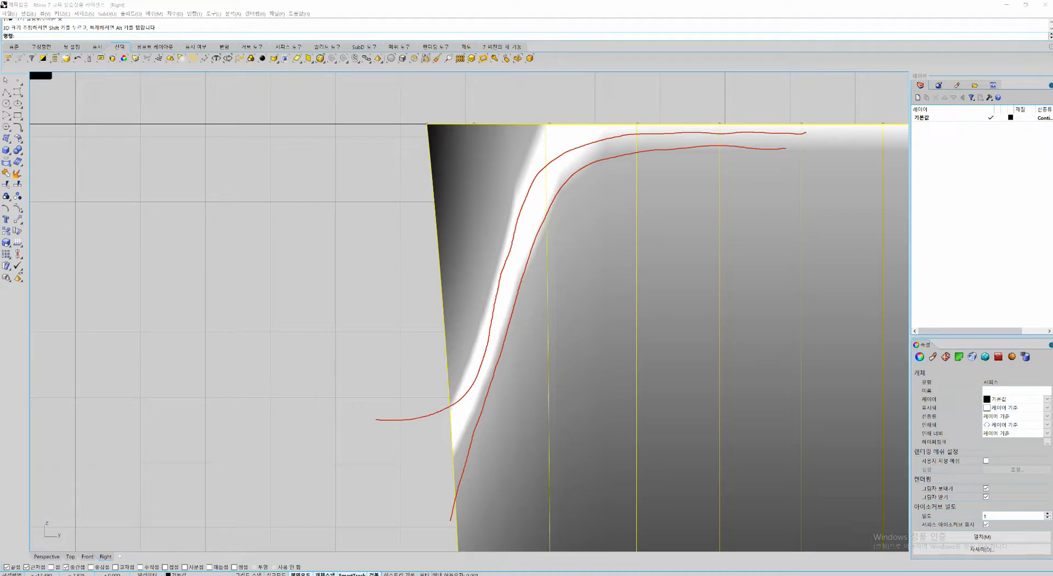
{"action": "key", "text": "Escape"}
{"action": "scroll", "coordinate": [510, 373], "scroll_direction": "down", "scroll_amount": 18}
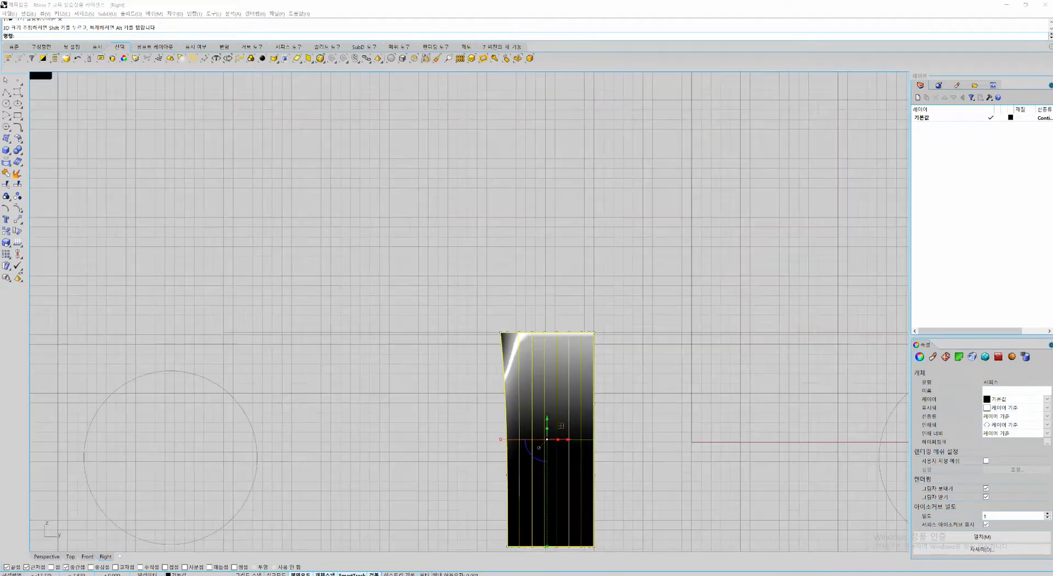
{"action": "right_click_drag", "start_coordinate": [509, 372], "coordinate": [618, 334]}
{"action": "key", "text": "ctrl+z"}
Step: Display the surface's control points and move the second-row end control point outward along Y
{"action": "scroll", "coordinate": [113, 398], "scroll_direction": "up", "scroll_amount": 5}
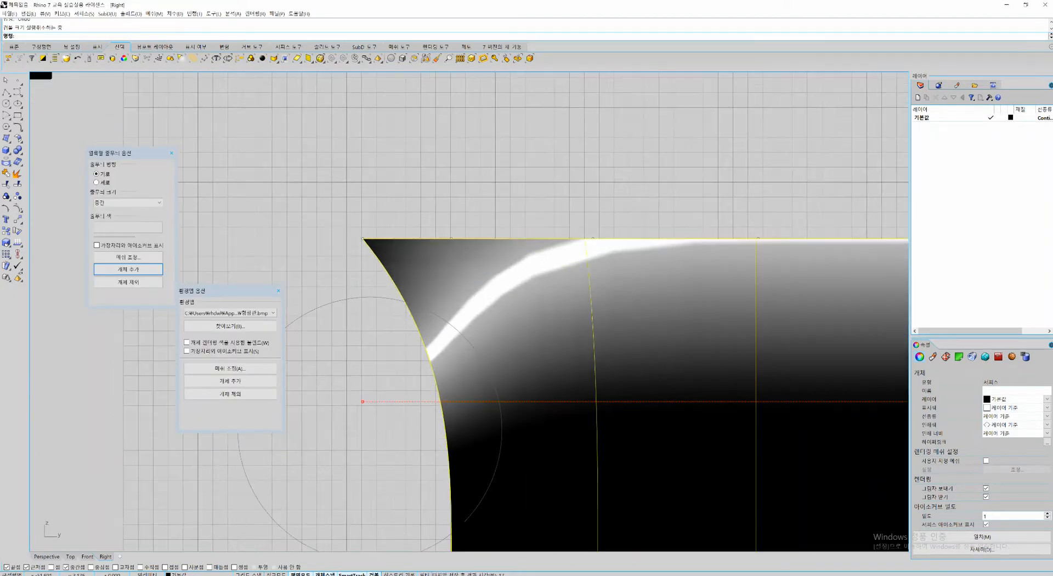
{"action": "key", "text": "F10"}
{"action": "scroll", "coordinate": [405, 364], "scroll_direction": "up", "scroll_amount": 4}
{"action": "left_click_drag", "start_coordinate": [410, 371], "coordinate": [502, 303]}
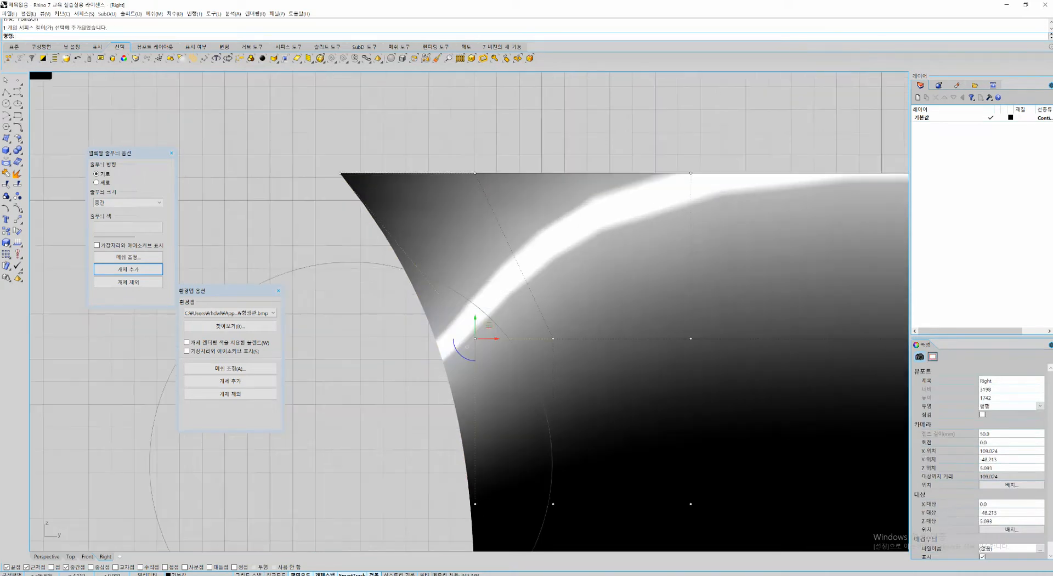
{"action": "left_click_drag", "start_coordinate": [475, 338], "coordinate": [433, 338]}
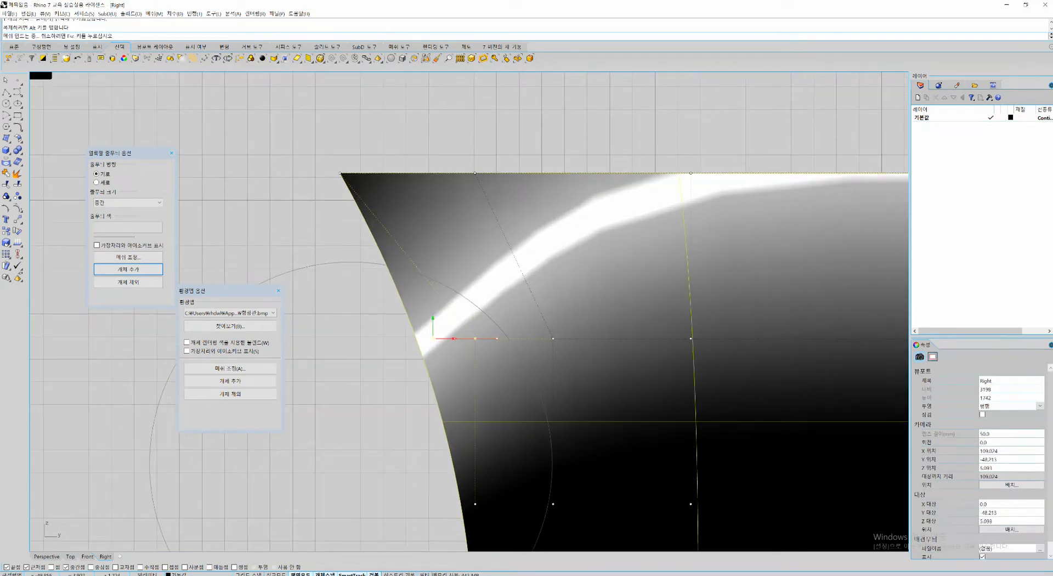
Step: Move the third-row end control point slightly outward along Y to follow the corner and second-row points
{"action": "left_click", "coordinate": [340, 173]}
{"action": "key", "text": "ctrl+2"}
{"action": "left_click_drag", "start_coordinate": [420, 197], "coordinate": [335, 200]}
{"action": "mouse_move", "coordinate": [343, 186]}
{"action": "left_mouse_down"}
{"action": "mouse_move", "coordinate": [325, 198]}
{"action": "mouse_move", "coordinate": [330, 184]}
{"action": "left_mouse_up"}
{"action": "mouse_move", "coordinate": [432, 334]}
{"action": "left_mouse_down"}
{"action": "mouse_move", "coordinate": [459, 333]}
{"action": "mouse_move", "coordinate": [432, 348]}
{"action": "left_mouse_up"}
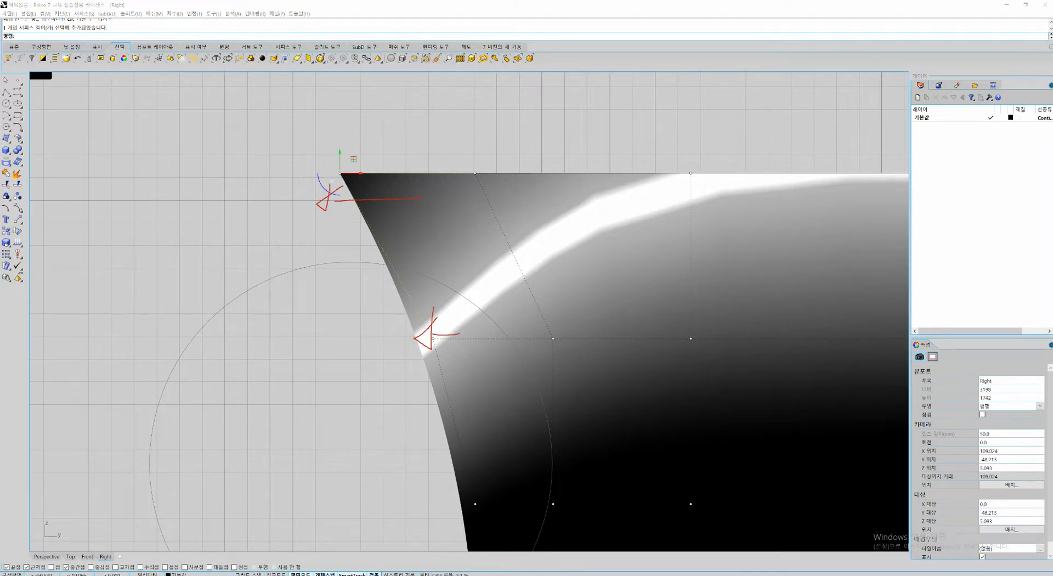
{"action": "key", "text": "Escape"}
{"action": "right_click_drag", "start_coordinate": [437, 369], "coordinate": [412, 262]}
{"action": "left_click_drag", "start_coordinate": [395, 359], "coordinate": [465, 397]}
{"action": "right_click_drag", "start_coordinate": [468, 384], "coordinate": [467, 458]}
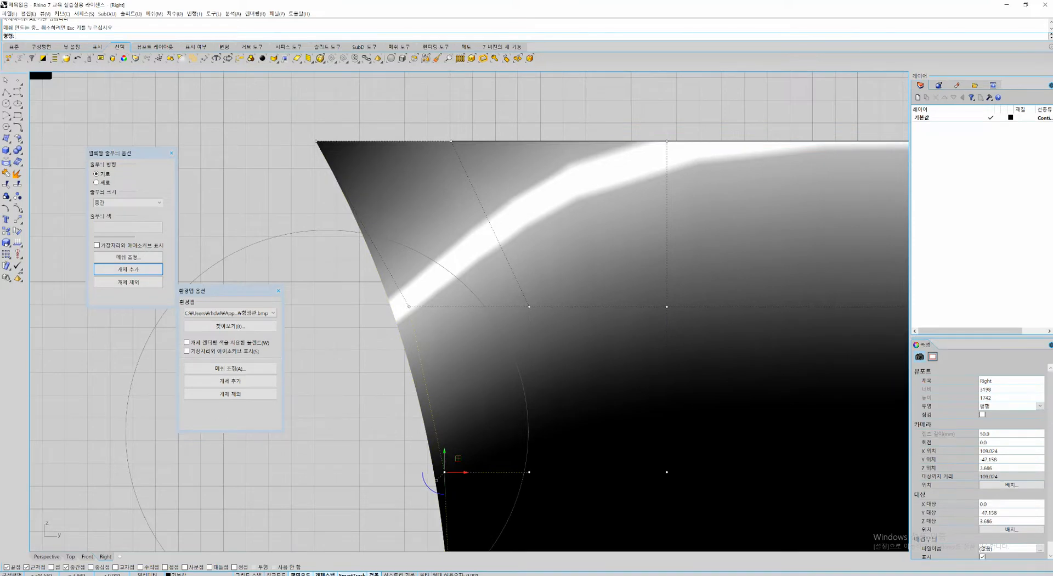
Step: Move the second-column control points in the second and third rows outward along Y toward the wheel end
{"action": "left_click", "coordinate": [529, 306]}
{"action": "left_click_drag", "start_coordinate": [551, 306], "coordinate": [524, 306]}
{"action": "right_click_drag", "start_coordinate": [553, 320], "coordinate": [548, 260]}
{"action": "left_click", "coordinate": [523, 411]}
{"action": "left_click_drag", "start_coordinate": [545, 412], "coordinate": [539, 412]}
{"action": "right_click_drag", "start_coordinate": [578, 374], "coordinate": [552, 429]}
Step: Move the third-column control points in the second row and on the top edge outward along Y
{"action": "left_click", "coordinate": [636, 301]}
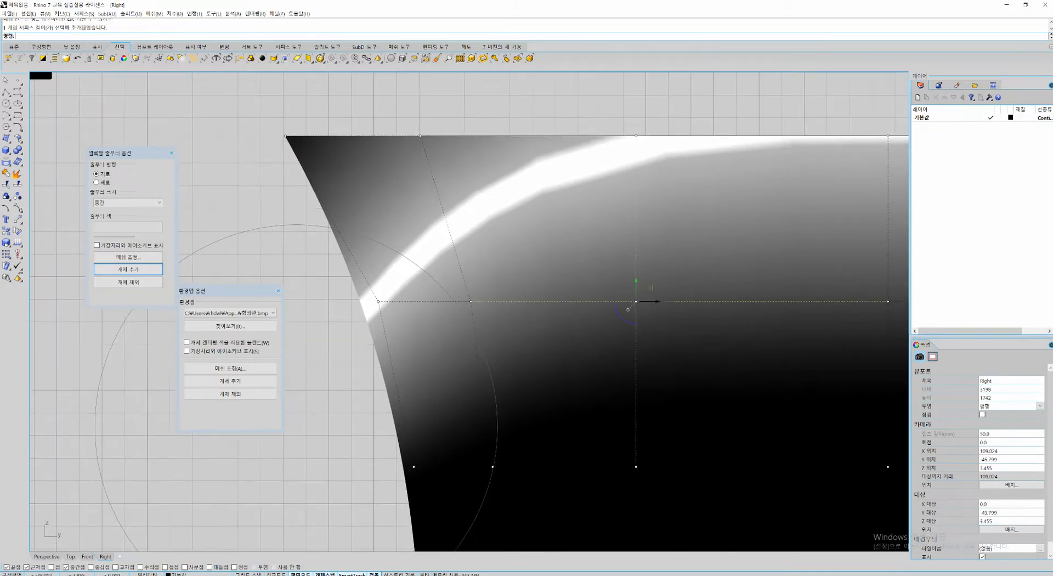
{"action": "left_click_drag", "start_coordinate": [658, 302], "coordinate": [646, 302]}
{"action": "left_click_drag", "start_coordinate": [585, 90], "coordinate": [627, 135]}
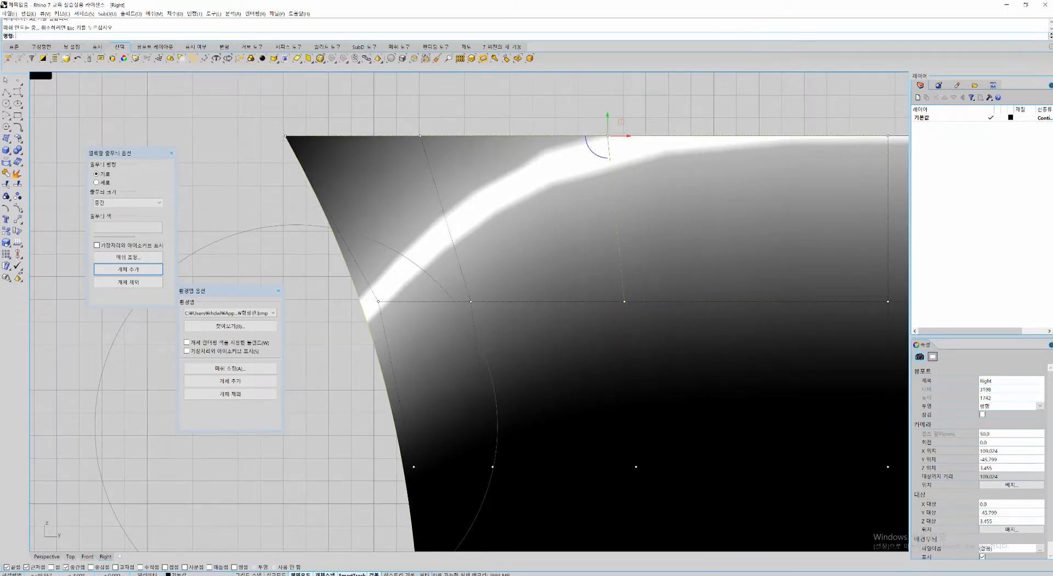
Step: Redisplay the control points and nudge the second-column point in the second row slightly back inward along Y
{"action": "left_click", "coordinate": [468, 304]}
{"action": "key", "text": "F10"}
{"action": "left_click", "coordinate": [473, 302]}
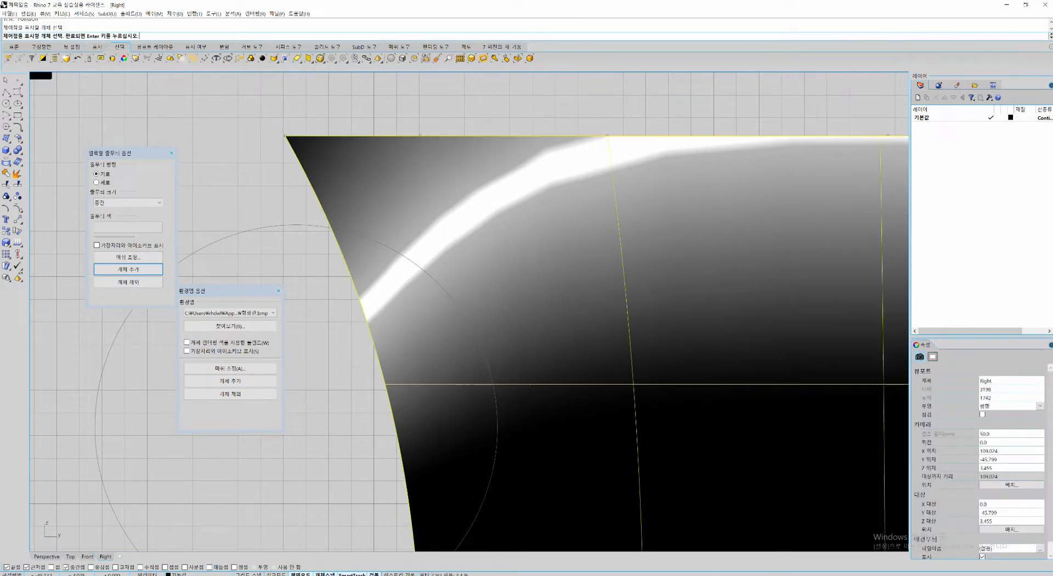
{"action": "key", "text": "F10"}
{"action": "left_click", "coordinate": [474, 302]}
{"action": "key", "text": "Escape"}
{"action": "key", "text": "Escape"}
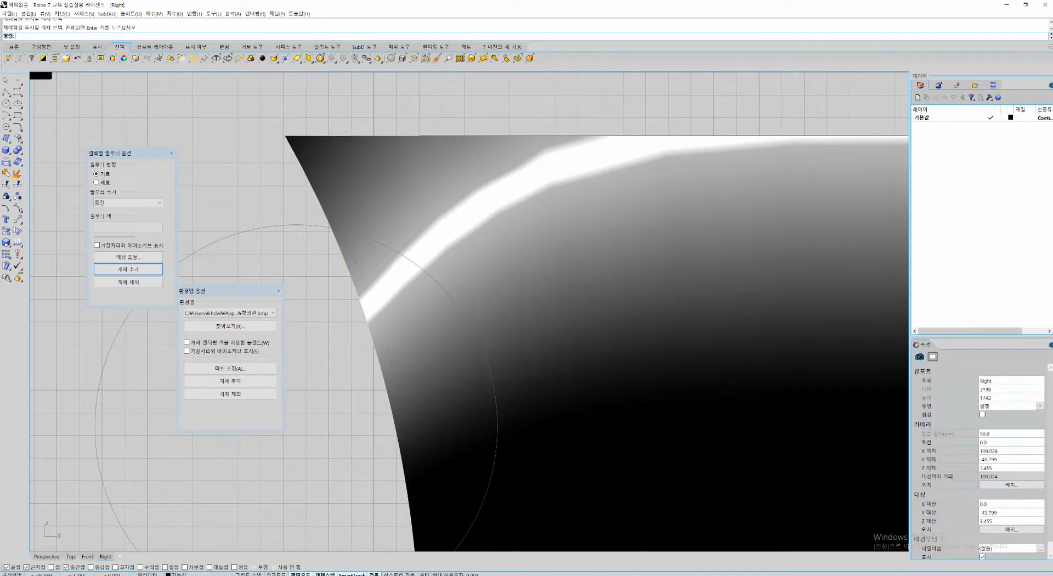
{"action": "left_click", "coordinate": [476, 310]}
{"action": "key", "text": "F10"}
{"action": "mouse_move", "coordinate": [492, 301]}
{"action": "left_mouse_down"}
{"action": "mouse_move", "coordinate": [569, 301]}
{"action": "mouse_move", "coordinate": [454, 301]}
{"action": "mouse_move", "coordinate": [506, 301]}
{"action": "mouse_move", "coordinate": [494, 301]}
{"action": "left_mouse_up"}
Step: Move the second-row end control point slightly outward and down, and nudge the third-column top-edge point outward along Y
{"action": "key", "text": "ctrl+2"}
{"action": "left_click_drag", "start_coordinate": [621, 167], "coordinate": [649, 165]}
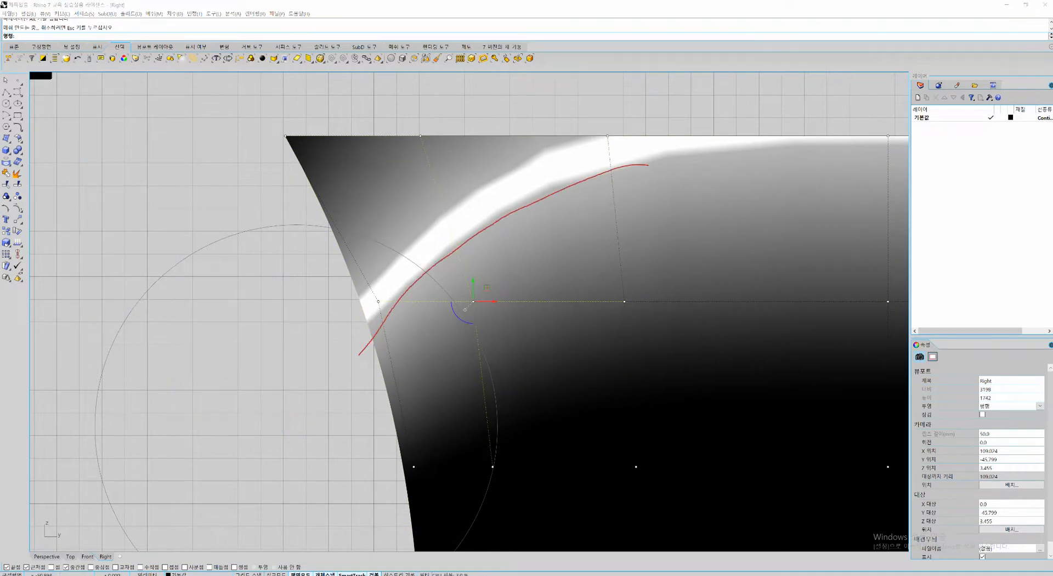
{"action": "key", "text": "Escape"}
{"action": "left_click_drag", "start_coordinate": [355, 318], "coordinate": [388, 308]}
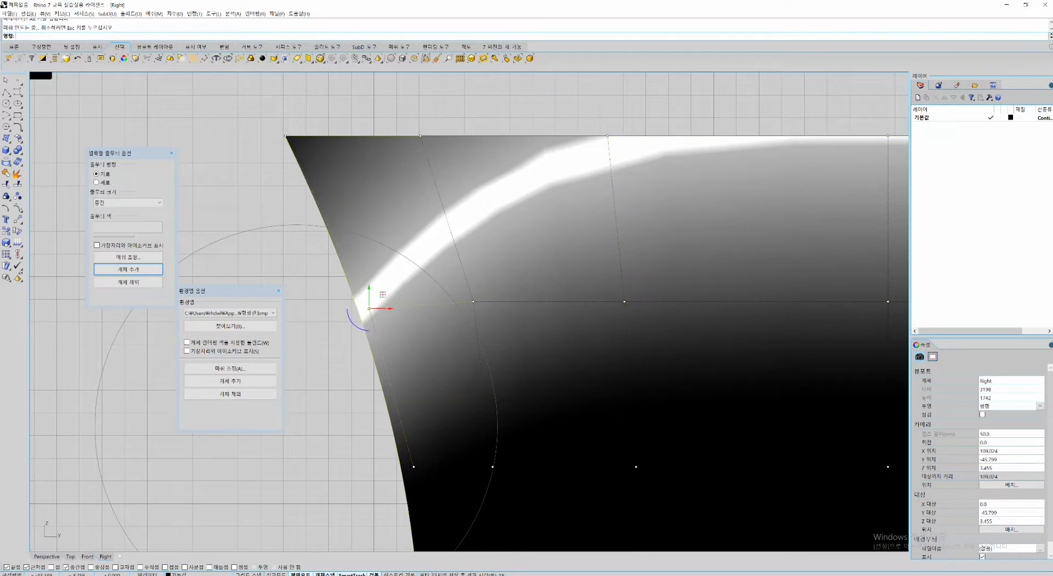
{"action": "right_click_drag", "start_coordinate": [531, 120], "coordinate": [501, 149]}
{"action": "left_click_drag", "start_coordinate": [500, 150], "coordinate": [591, 166]}
{"action": "scroll", "coordinate": [569, 144], "scroll_direction": "down", "scroll_amount": 4}
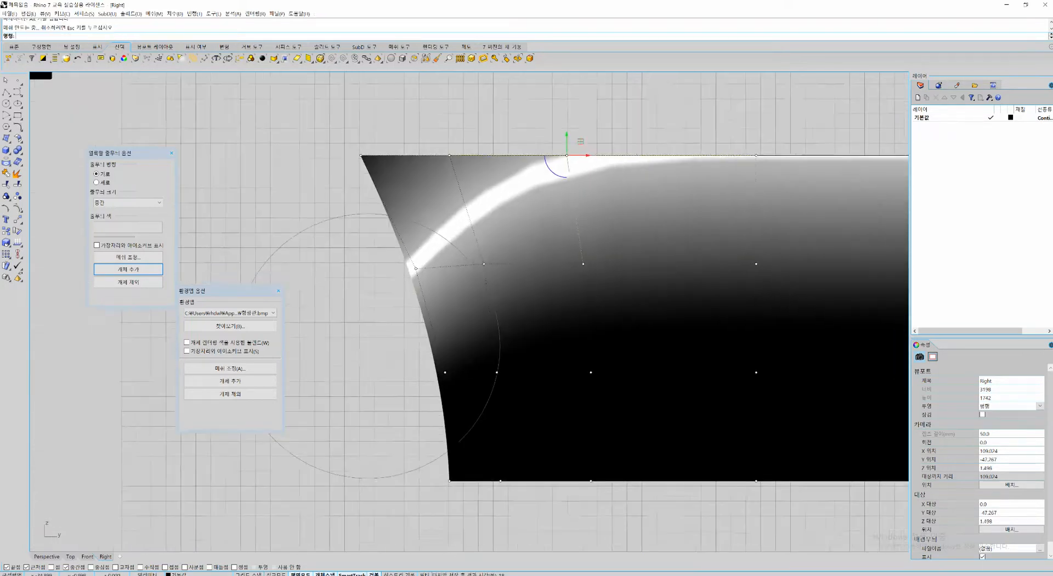
{"action": "right_click_drag", "start_coordinate": [592, 377], "coordinate": [531, 360]}
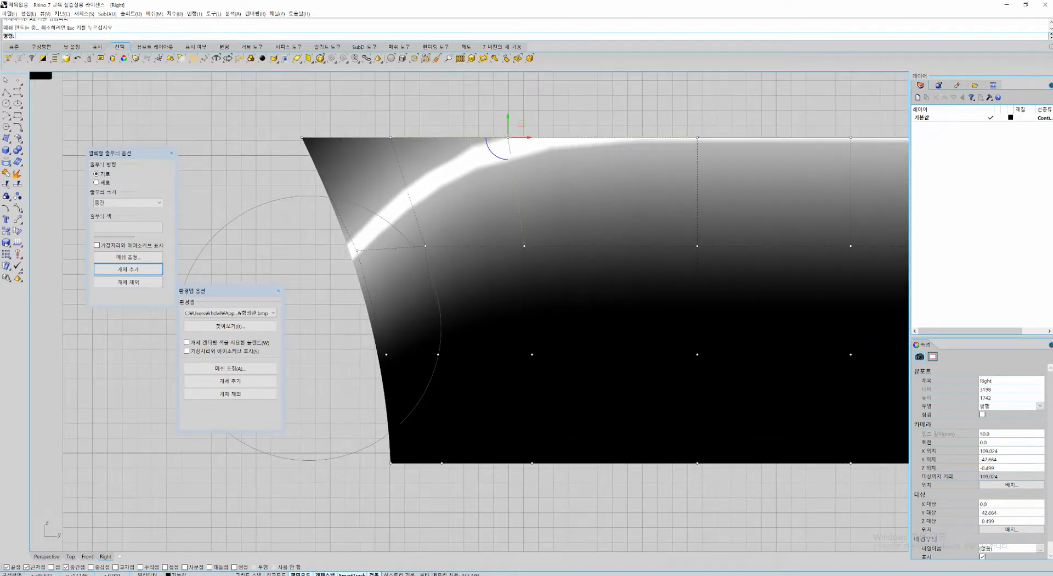
Step: Examine the tube reflection on the wheel end from above and below in the Perspective view, with control points displayed
{"action": "right_click_drag", "start_coordinate": [426, 290], "coordinate": [418, 360]}
{"action": "key", "text": "ctrl+F4"}
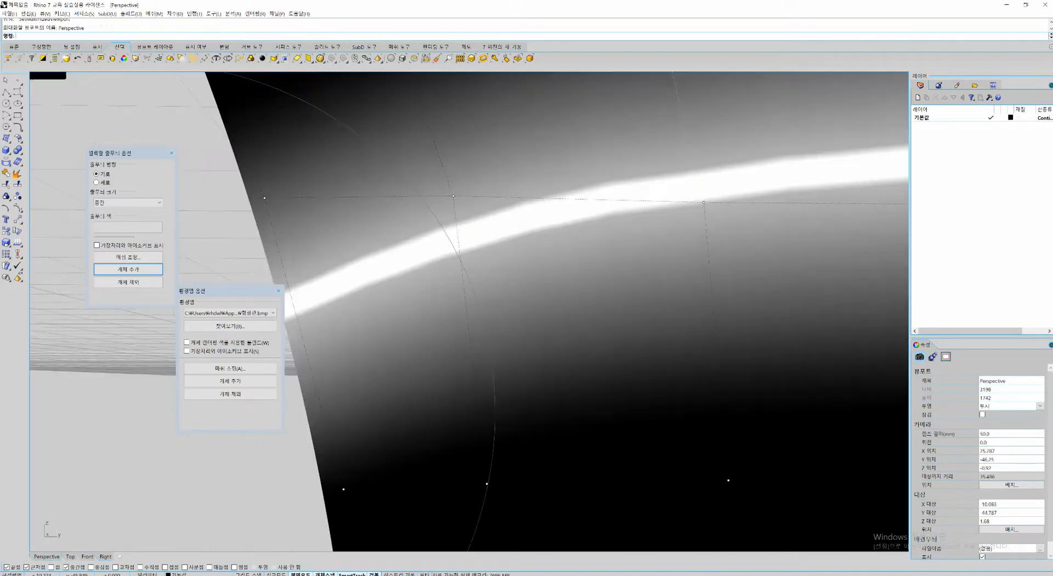
{"action": "scroll", "coordinate": [515, 319], "scroll_direction": "down", "scroll_amount": 5}
{"action": "right_click_drag", "start_coordinate": [515, 319], "coordinate": [482, 347]}
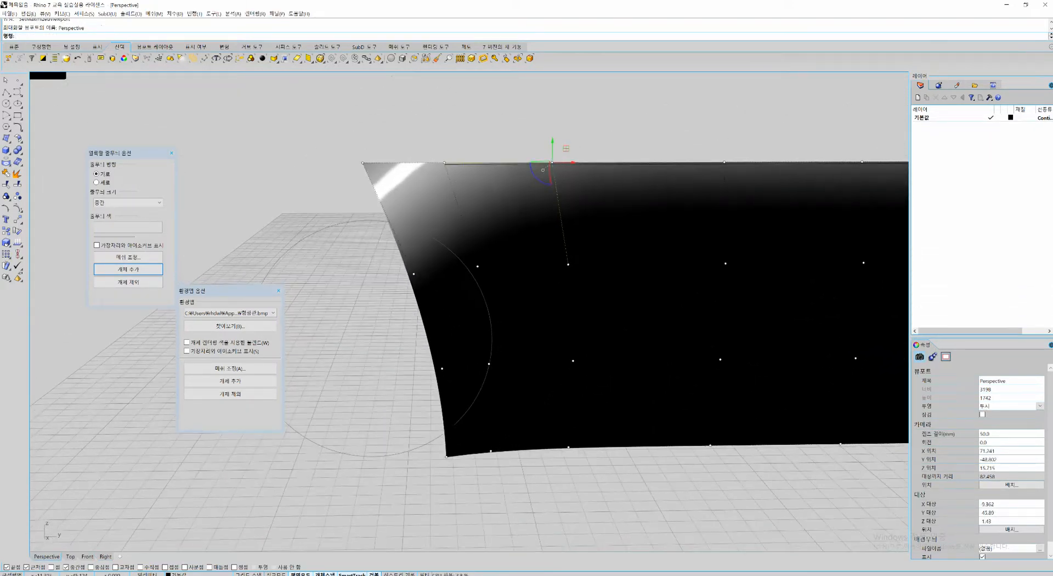
{"action": "scroll", "coordinate": [491, 222], "scroll_direction": "down", "scroll_amount": 2}
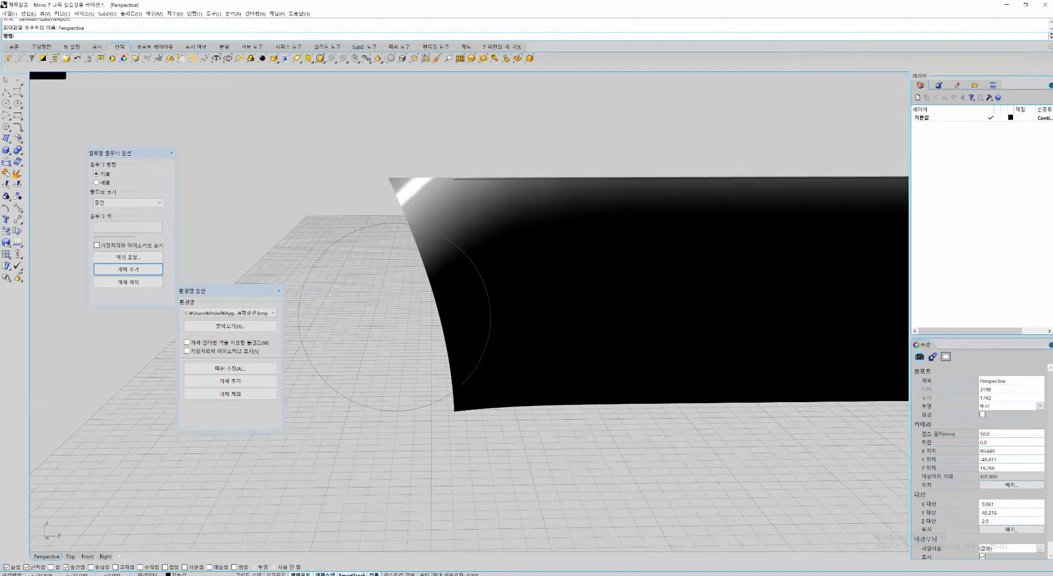
{"action": "left_click", "coordinate": [521, 258]}
{"action": "key", "text": "F10"}
{"action": "right_click_drag", "start_coordinate": [529, 268], "coordinate": [520, 209]}
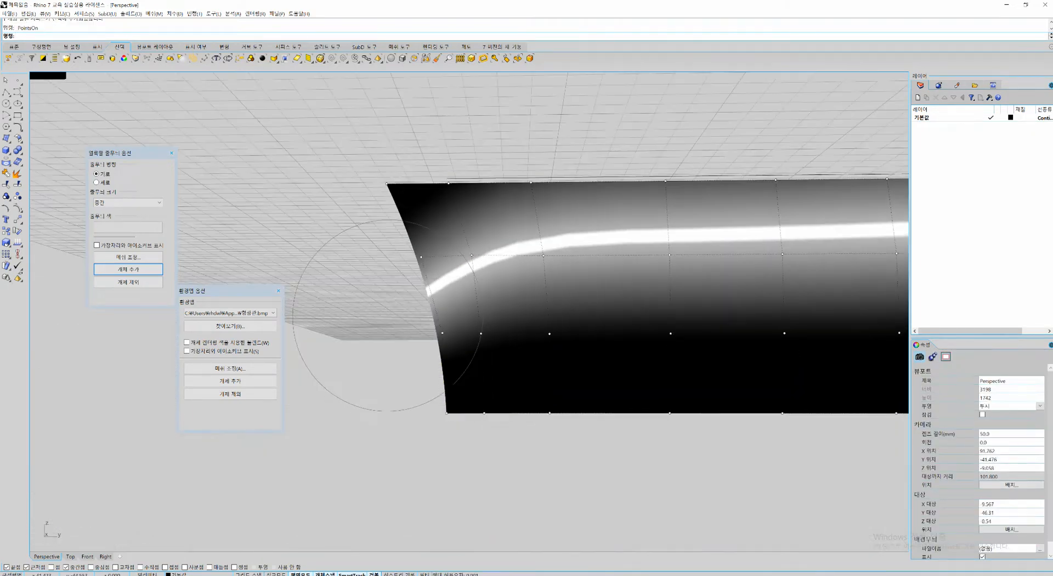
Step: Move the three columns of control points at the wheel end inward along Y in the Right view
{"action": "key", "text": "ctrl+F3"}
{"action": "scroll", "coordinate": [475, 234], "scroll_direction": "down", "scroll_amount": 6}
{"action": "left_click_drag", "start_coordinate": [324, 158], "coordinate": [523, 412]}
{"action": "scroll", "coordinate": [506, 293], "scroll_direction": "up", "scroll_amount": 2}
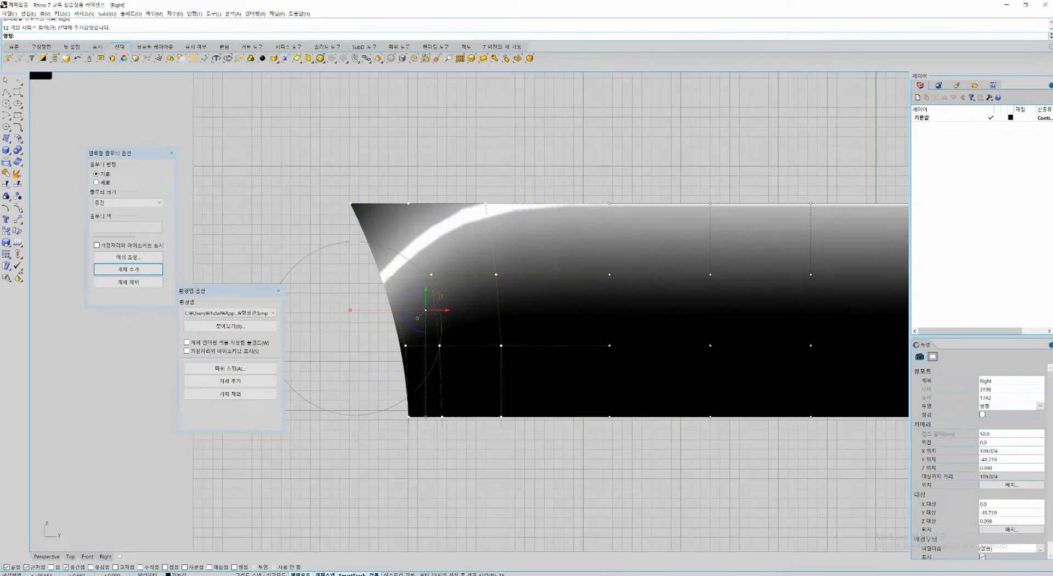
{"action": "left_click_drag", "start_coordinate": [447, 310], "coordinate": [482, 310]}
{"action": "scroll", "coordinate": [652, 332], "scroll_direction": "up", "scroll_amount": 2}
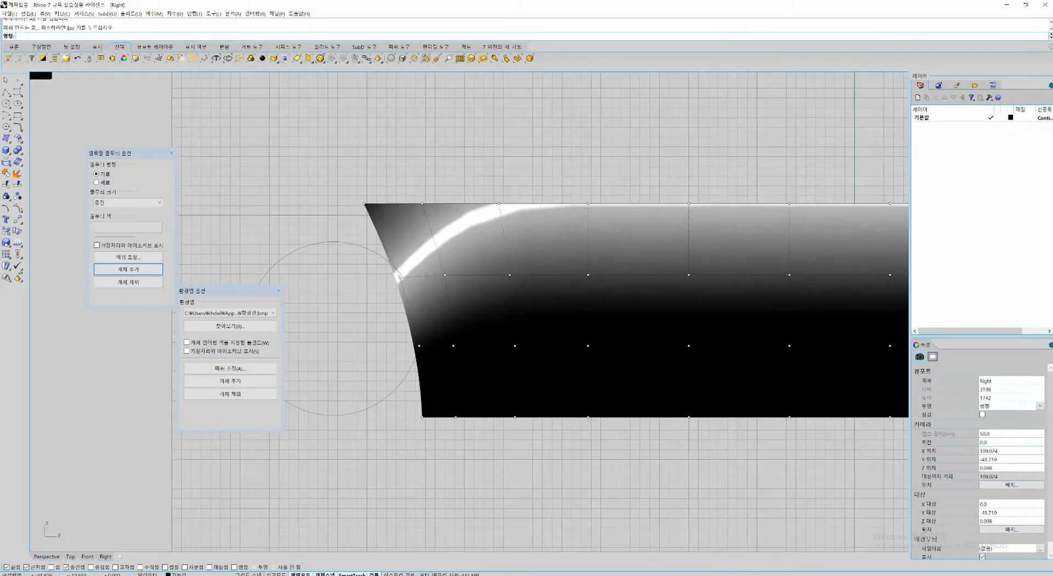
Step: Nudge the third column of control points at the negative-Y wheel end slightly along Y in the Right view
{"action": "left_click_drag", "start_coordinate": [486, 158], "coordinate": [545, 430]}
{"action": "left_click_drag", "start_coordinate": [529, 306], "coordinate": [522, 306]}
{"action": "key", "text": "ctrl+z"}
{"action": "left_click_drag", "start_coordinate": [466, 129], "coordinate": [534, 458]}
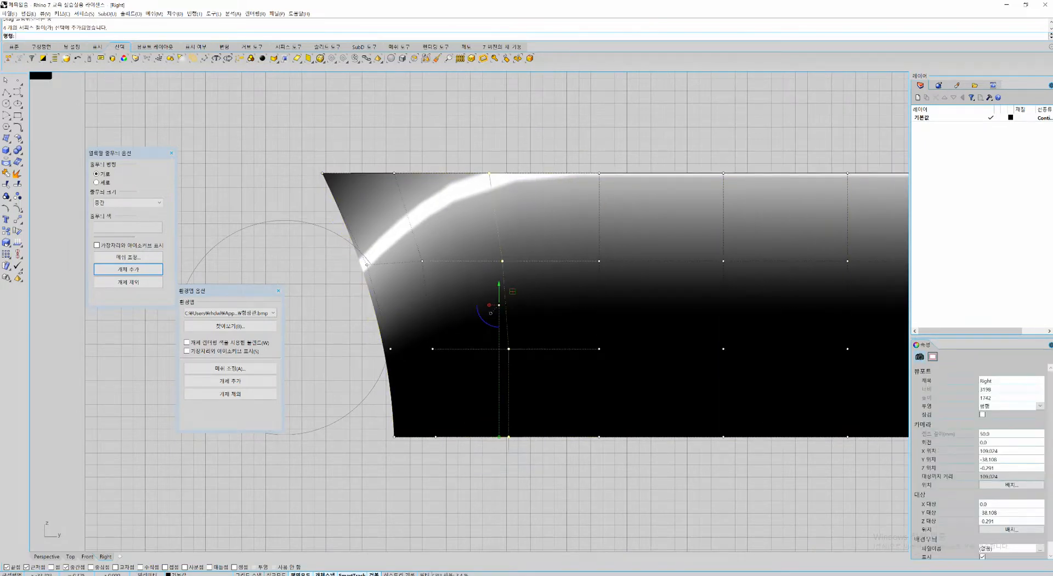
{"action": "scroll", "coordinate": [475, 321], "scroll_direction": "down", "scroll_amount": 4}
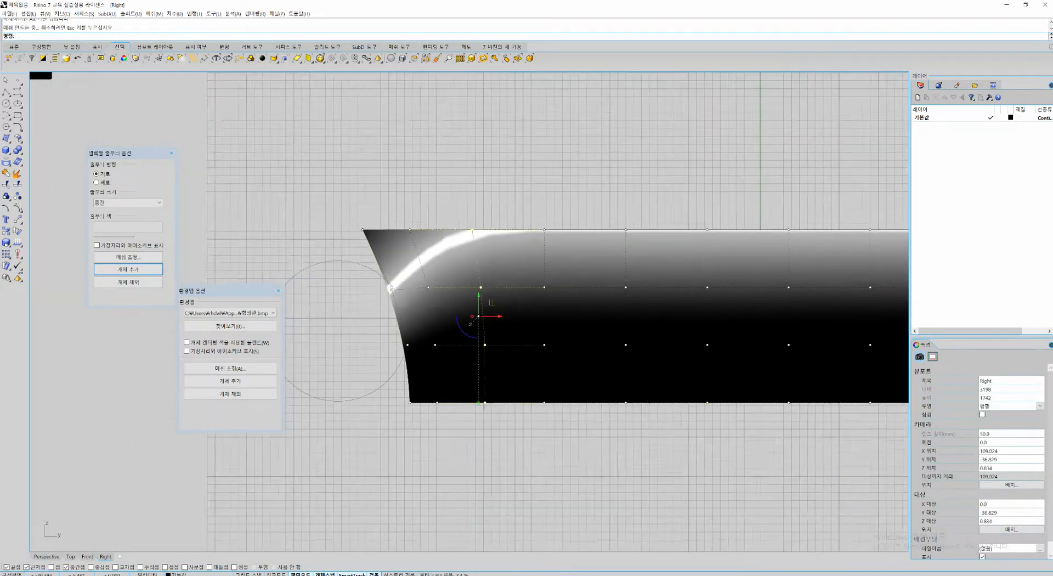
Step: Try moving the whole end column of control points at the positive-Y wheel end in the Perspective view
{"action": "key", "text": "ctrl+F4"}
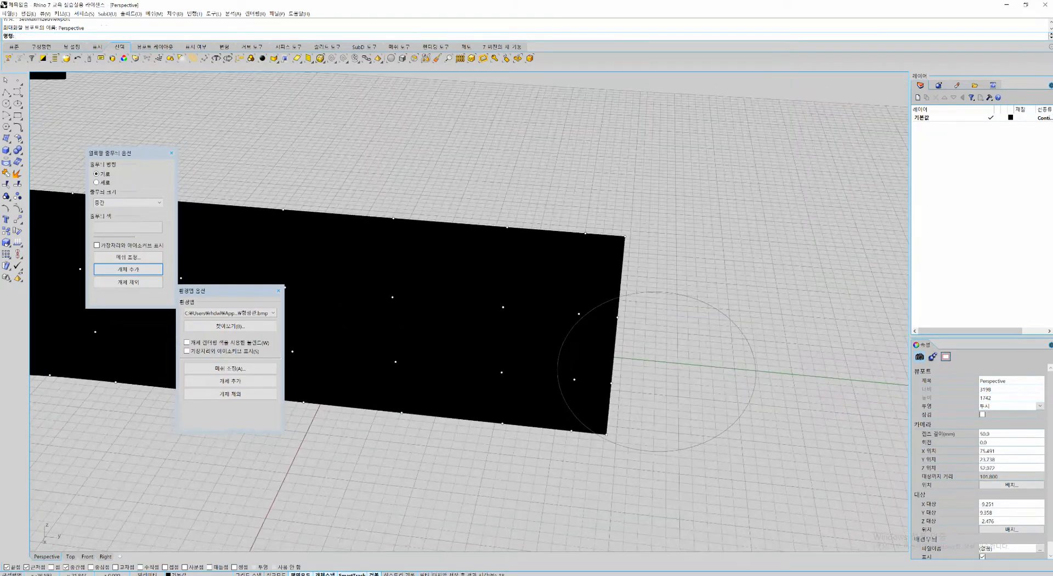
{"action": "right_click_drag", "start_coordinate": [608, 247], "coordinate": [531, 301]}
{"action": "left_click_drag", "start_coordinate": [527, 262], "coordinate": [548, 478]}
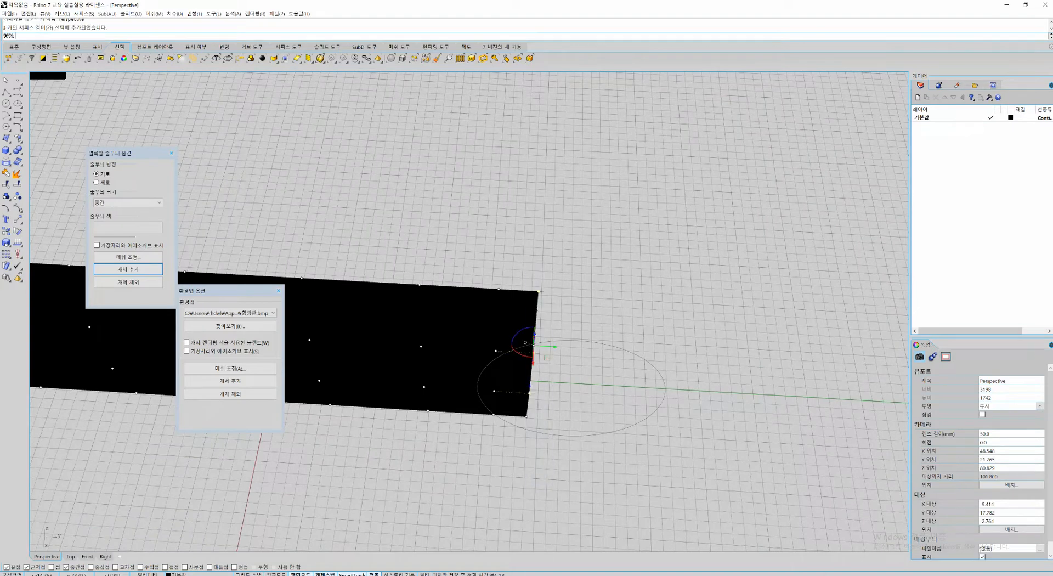
{"action": "right_click_drag", "start_coordinate": [666, 403], "coordinate": [668, 378]}
{"action": "left_click", "coordinate": [526, 412], "text": "shift"}
{"action": "right_click_drag", "start_coordinate": [530, 409], "coordinate": [628, 403]}
{"action": "scroll", "coordinate": [619, 337], "scroll_direction": "up", "scroll_amount": 6}
{"action": "left_click_drag", "start_coordinate": [519, 341], "coordinate": [538, 371]}
{"action": "right_click_drag", "start_coordinate": [540, 374], "coordinate": [600, 269]}
{"action": "key", "text": "ctrl+z"}
Step: Move the end-column control points at the positive-Y wheel end slightly along X, leaving out the top corner point
{"action": "scroll", "coordinate": [602, 307], "scroll_direction": "down", "scroll_amount": 4}
{"action": "right_click_drag", "start_coordinate": [602, 307], "coordinate": [599, 261]}
{"action": "left_click_drag", "start_coordinate": [594, 129], "coordinate": [537, 188], "text": "ctrl"}
{"action": "right_click_drag", "start_coordinate": [554, 214], "coordinate": [570, 389]}
{"action": "left_click_drag", "start_coordinate": [579, 404], "coordinate": [594, 417]}
{"action": "right_click_drag", "start_coordinate": [595, 419], "coordinate": [476, 429]}
Step: Select the neighbouring lower control points at the positive-Y wheel end and nudge them slightly along X
{"action": "left_click_drag", "start_coordinate": [517, 485], "coordinate": [462, 367]}
{"action": "right_click_drag", "start_coordinate": [487, 374], "coordinate": [518, 423]}
{"action": "scroll", "coordinate": [518, 423], "scroll_direction": "up", "scroll_amount": 2}
{"action": "left_click_drag", "start_coordinate": [535, 417], "coordinate": [540, 425]}
{"action": "left_click", "coordinate": [583, 448]}
{"action": "right_click_drag", "start_coordinate": [583, 448], "coordinate": [591, 297]}
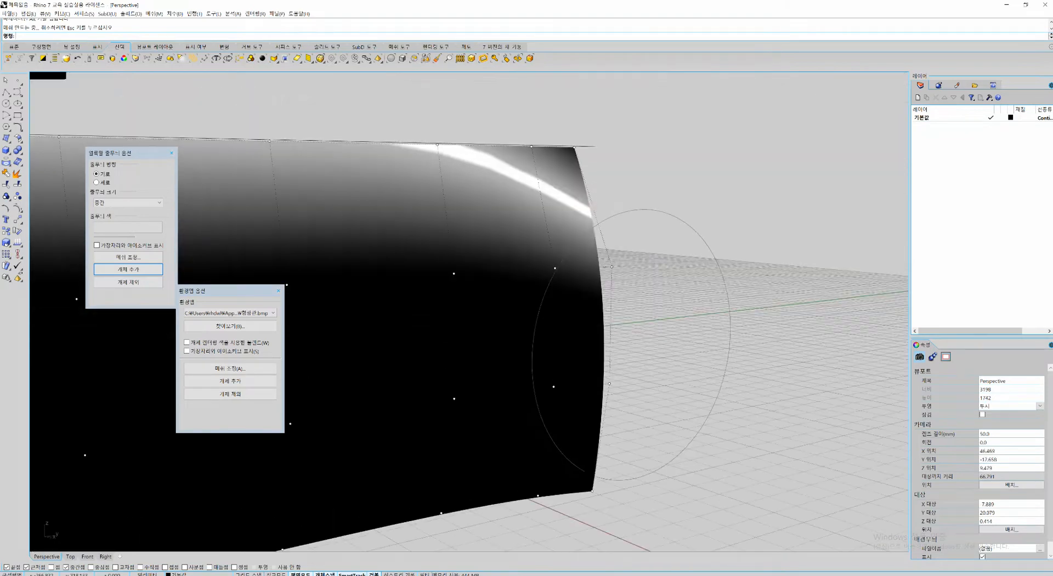
Step: End the environment map analysis and apply Zebra analysis to the side-body surface
{"action": "left_click", "coordinate": [278, 290]}
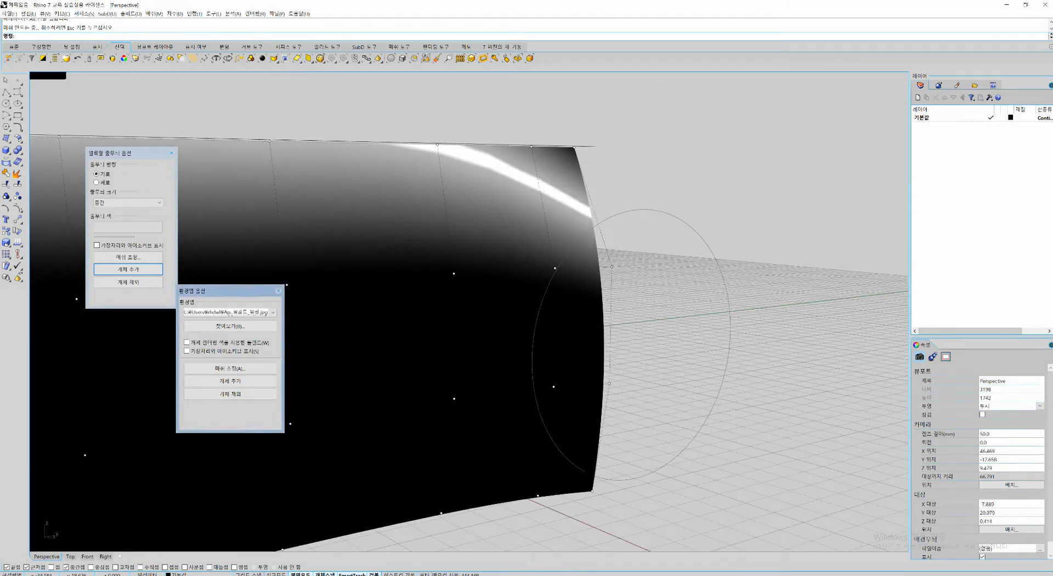
{"action": "right_click_drag", "start_coordinate": [378, 307], "coordinate": [366, 347]}
{"action": "left_click", "coordinate": [366, 346]}
{"action": "key", "text": "ctrl+n"}
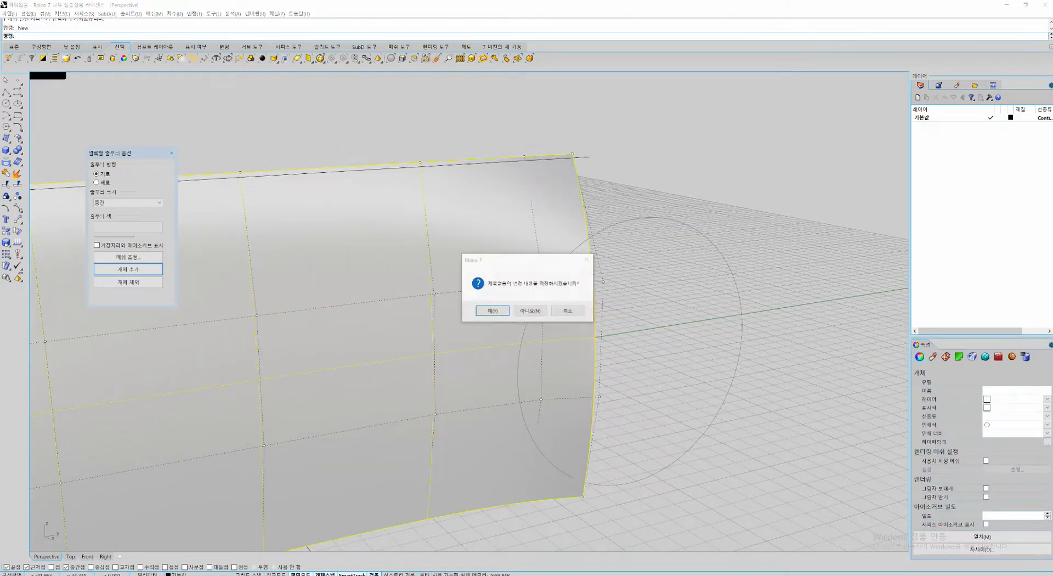
{"action": "key", "text": "Escape"}
{"action": "key", "text": "ctrl+b"}
{"action": "key", "text": "Escape"}
{"action": "right_click_drag", "start_coordinate": [379, 307], "coordinate": [405, 408]}
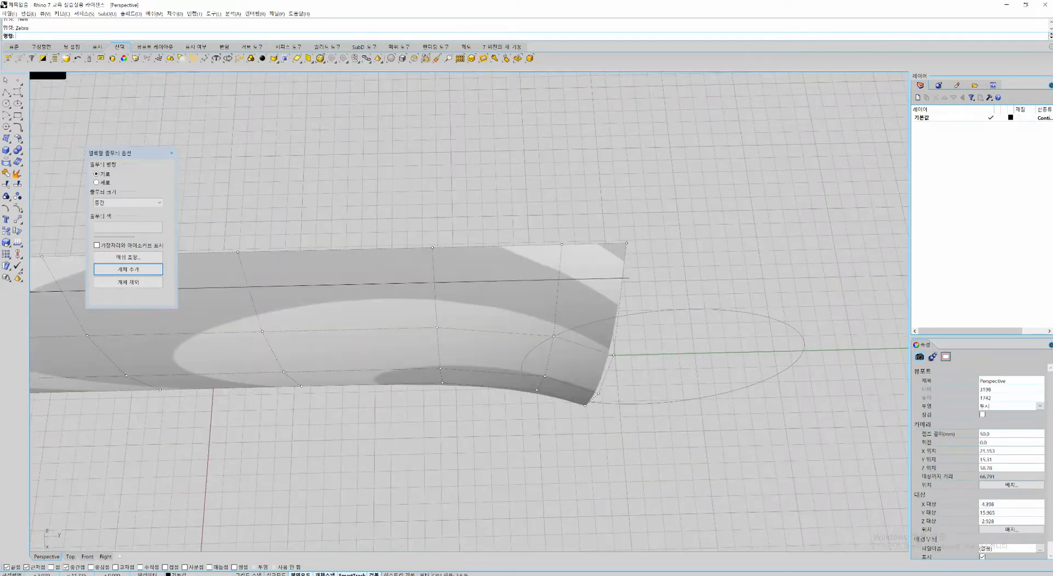
Step: Nudge the lower control points of the third column from the positive-Y end slightly along X
{"action": "left_click_drag", "start_coordinate": [404, 315], "coordinate": [459, 437]}
{"action": "right_click_drag", "start_coordinate": [458, 438], "coordinate": [482, 444]}
{"action": "right_click_drag", "start_coordinate": [409, 371], "coordinate": [496, 383]}
{"action": "scroll", "coordinate": [496, 383], "scroll_direction": "up", "scroll_amount": 4}
{"action": "left_click_drag", "start_coordinate": [481, 368], "coordinate": [489, 377]}
{"action": "left_click", "coordinate": [658, 279]}
{"action": "right_click_drag", "start_coordinate": [657, 279], "coordinate": [654, 315], "text": "shift"}
{"action": "right_click_drag", "start_coordinate": [654, 316], "coordinate": [587, 218]}
Step: Move the last three top-edge control points at the positive-Y wheel end outward along Y in the Right view
{"action": "key", "text": "ctrl+F3"}
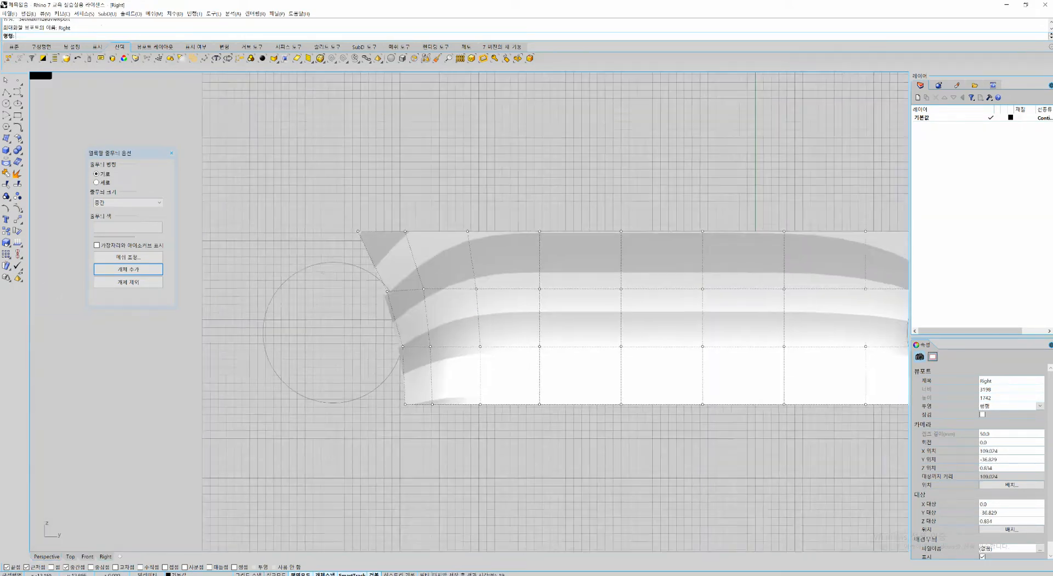
{"action": "right_click_drag", "start_coordinate": [899, 233], "coordinate": [508, 280]}
{"action": "scroll", "coordinate": [541, 278], "scroll_direction": "up", "scroll_amount": 4}
{"action": "left_click_drag", "start_coordinate": [548, 245], "coordinate": [688, 277]}
{"action": "left_click_drag", "start_coordinate": [505, 250], "coordinate": [580, 277]}
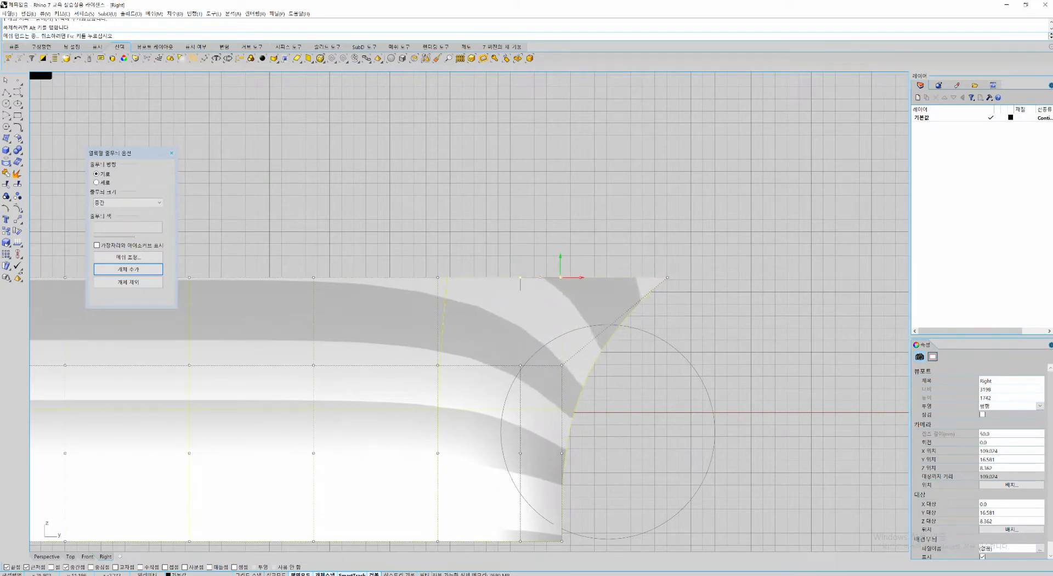
{"action": "left_click_drag", "start_coordinate": [422, 252], "coordinate": [471, 278]}
{"action": "left_click", "coordinate": [643, 386]}
{"action": "right_click_drag", "start_coordinate": [643, 386], "coordinate": [638, 350]}
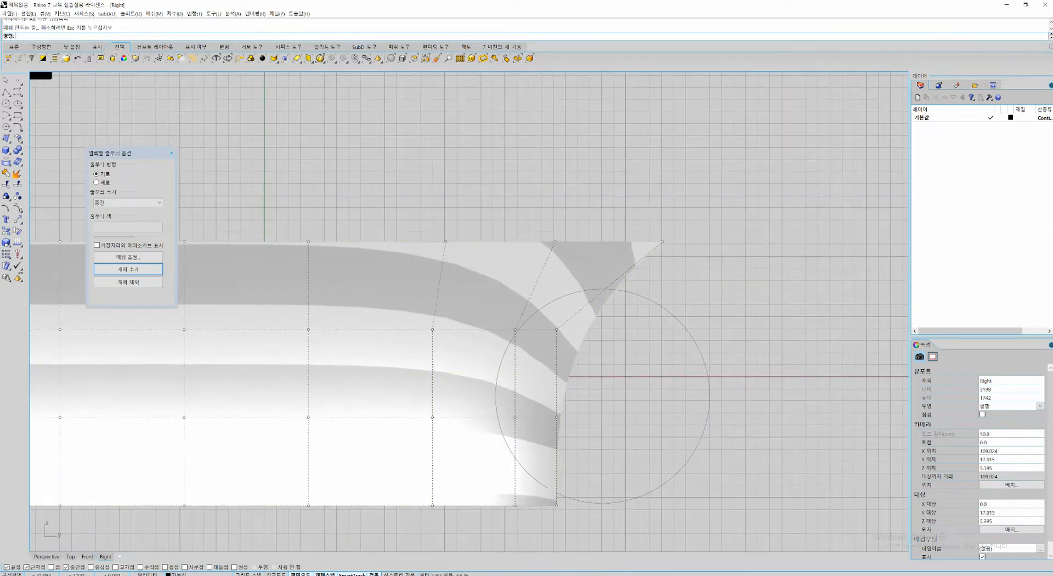
Step: Move the last three second-row control points at the positive-Y wheel end outward along Y, the end point farthest
{"action": "left_click", "coordinate": [556, 328]}
{"action": "scroll", "coordinate": [557, 329], "scroll_direction": "up", "scroll_amount": 4}
{"action": "left_click_drag", "start_coordinate": [575, 330], "coordinate": [622, 331]}
{"action": "left_click", "coordinate": [492, 329]}
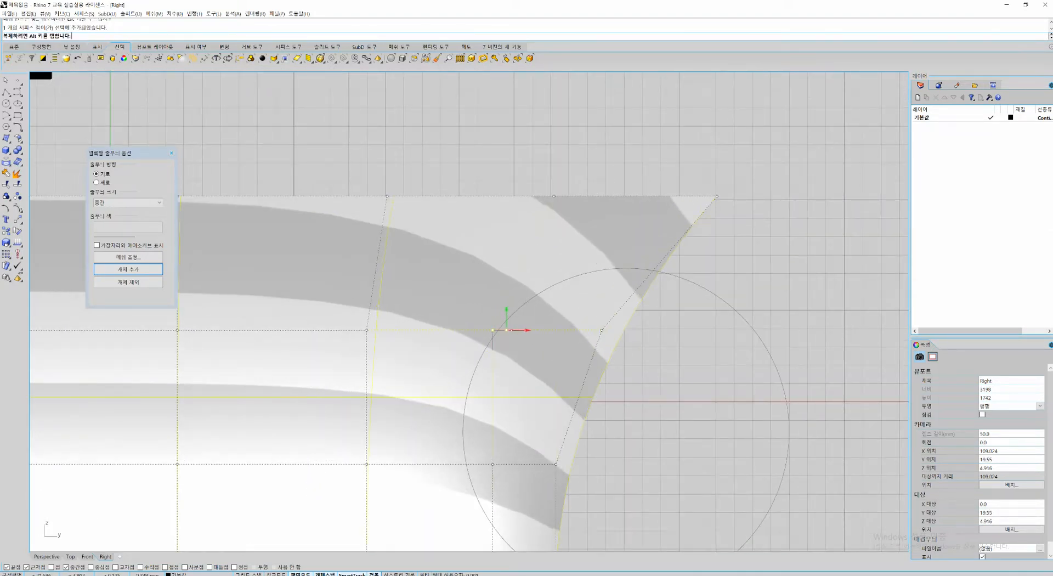
{"action": "right_click_drag", "start_coordinate": [505, 329], "coordinate": [518, 268]}
{"action": "left_click", "coordinate": [379, 269]}
{"action": "left_click_drag", "start_coordinate": [401, 269], "coordinate": [406, 269]}
{"action": "right_click_drag", "start_coordinate": [406, 269], "coordinate": [401, 210]}
Step: Move the last two third-row control points at the positive-Y wheel end slightly outward along Y
{"action": "left_click", "coordinate": [563, 344]}
{"action": "left_click_drag", "start_coordinate": [578, 343], "coordinate": [588, 344]}
{"action": "left_click", "coordinate": [500, 343]}
{"action": "left_click_drag", "start_coordinate": [521, 344], "coordinate": [523, 344]}
{"action": "key", "text": "Escape"}
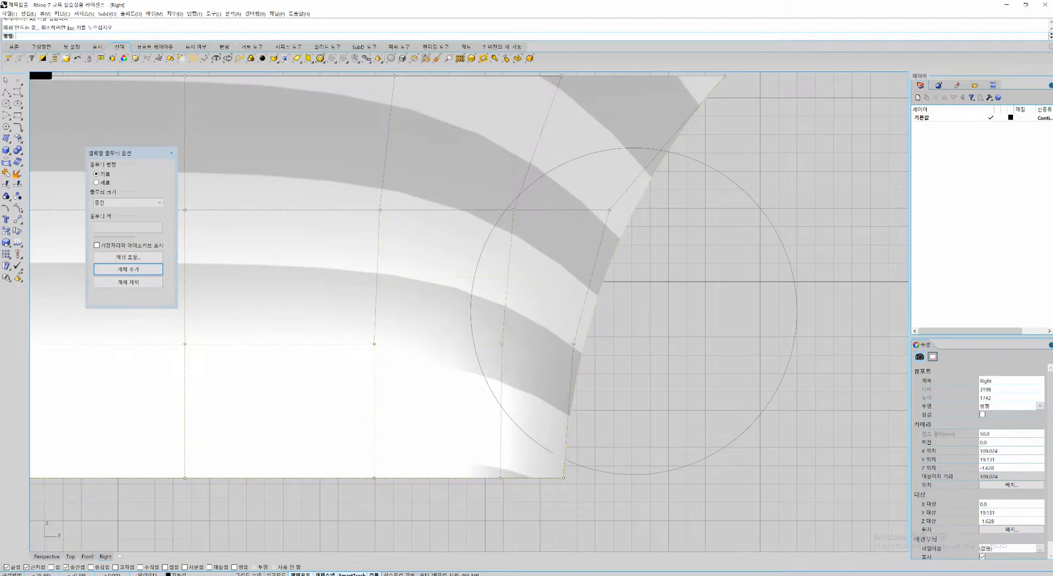
Step: Examine the zebra stripes along the whole side-body surface in the Perspective view, with the control points hidden
{"action": "key", "text": "ctrl+F4"}
{"action": "right_click_drag", "start_coordinate": [522, 344], "coordinate": [504, 228]}
{"action": "scroll", "coordinate": [494, 353], "scroll_direction": "down", "scroll_amount": 8}
{"action": "scroll", "coordinate": [600, 295], "scroll_direction": "down", "scroll_amount": 4}
{"action": "right_click_drag", "start_coordinate": [599, 294], "coordinate": [576, 334]}
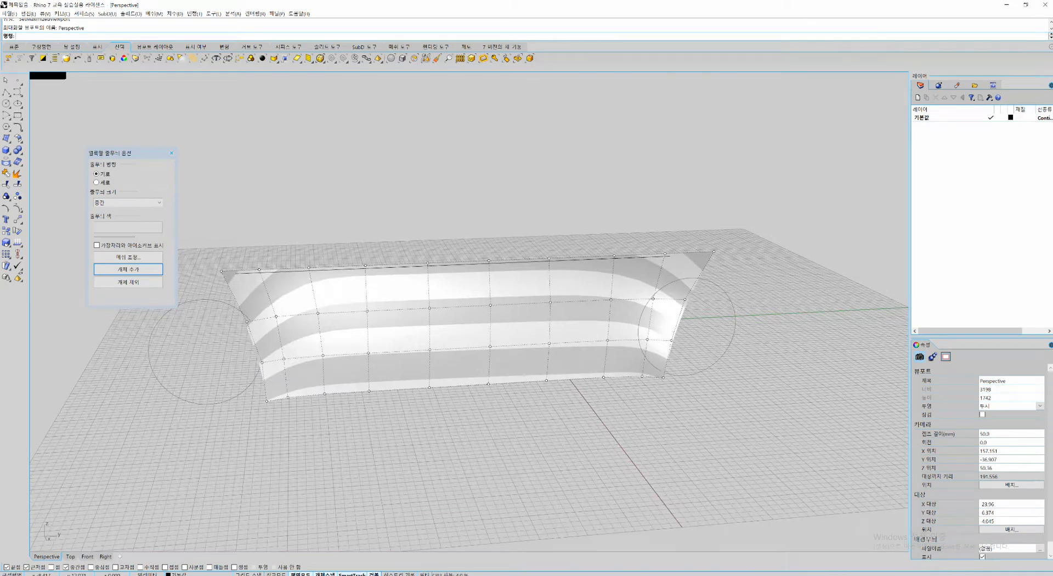
{"action": "right_click_drag", "start_coordinate": [576, 335], "coordinate": [507, 265]}
{"action": "right_click_drag", "start_coordinate": [507, 266], "coordinate": [677, 189], "text": "shift"}
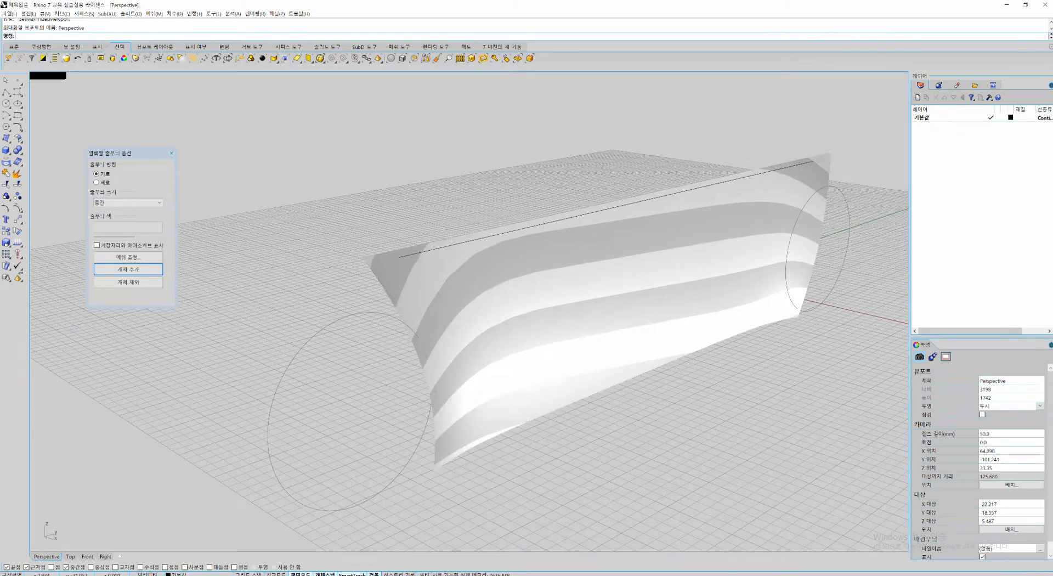
Step: Unlock the reference objects and extrude both wheel circles along X on both sides into short cylinders
{"action": "type", "text": "unlock"}
{"action": "key", "text": "Return"}
{"action": "left_click", "coordinate": [418, 338]}
{"action": "right_click_drag", "start_coordinate": [386, 391], "coordinate": [400, 342], "text": "shift"}
{"action": "right_click_drag", "start_coordinate": [400, 343], "coordinate": [335, 303]}
{"action": "left_click", "coordinate": [784, 121], "text": "shift"}
{"action": "right_click_drag", "start_coordinate": [496, 159], "coordinate": [599, 192]}
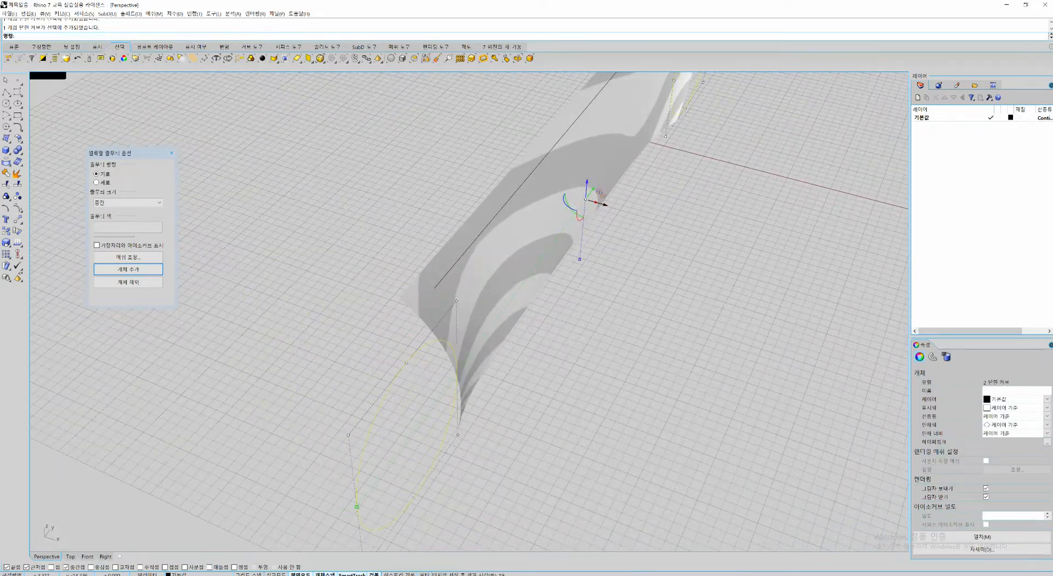
{"action": "left_click_drag", "start_coordinate": [599, 193], "coordinate": [612, 207]}
{"action": "right_click_drag", "start_coordinate": [613, 208], "coordinate": [679, 194]}
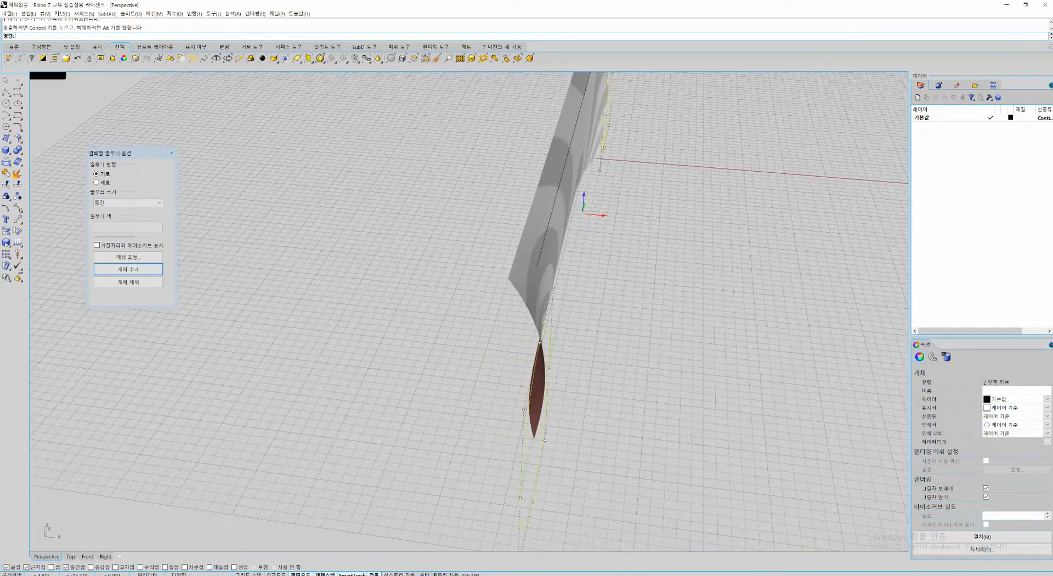
{"action": "left_click_drag", "start_coordinate": [603, 215], "coordinate": [534, 214]}
{"action": "right_click_drag", "start_coordinate": [534, 219], "coordinate": [378, 166]}
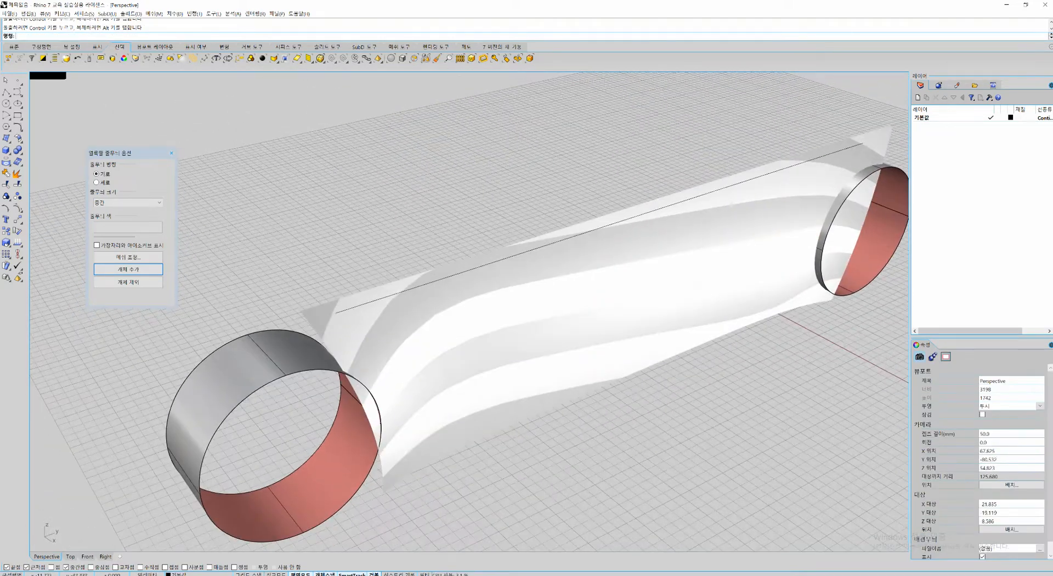
Step: Lock the two wheel cylinders and examine the zebra flow where the surface meets the negative-Y wheel opening
{"action": "left_click", "coordinate": [345, 431]}
{"action": "left_click", "coordinate": [827, 224], "text": "shift"}
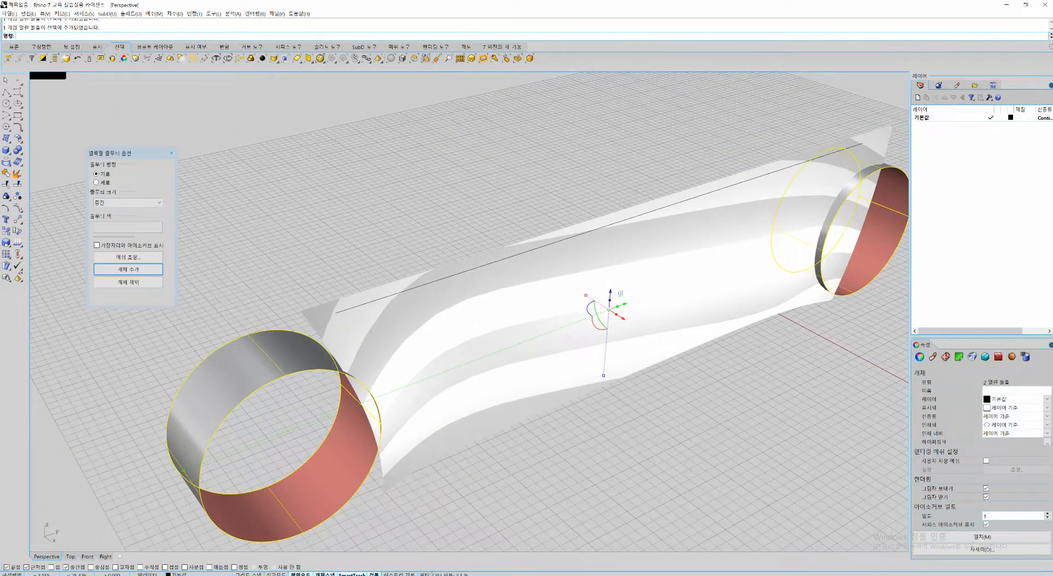
{"action": "key", "text": "ctrl+l"}
{"action": "right_click_drag", "start_coordinate": [604, 274], "coordinate": [678, 272], "text": "shift"}
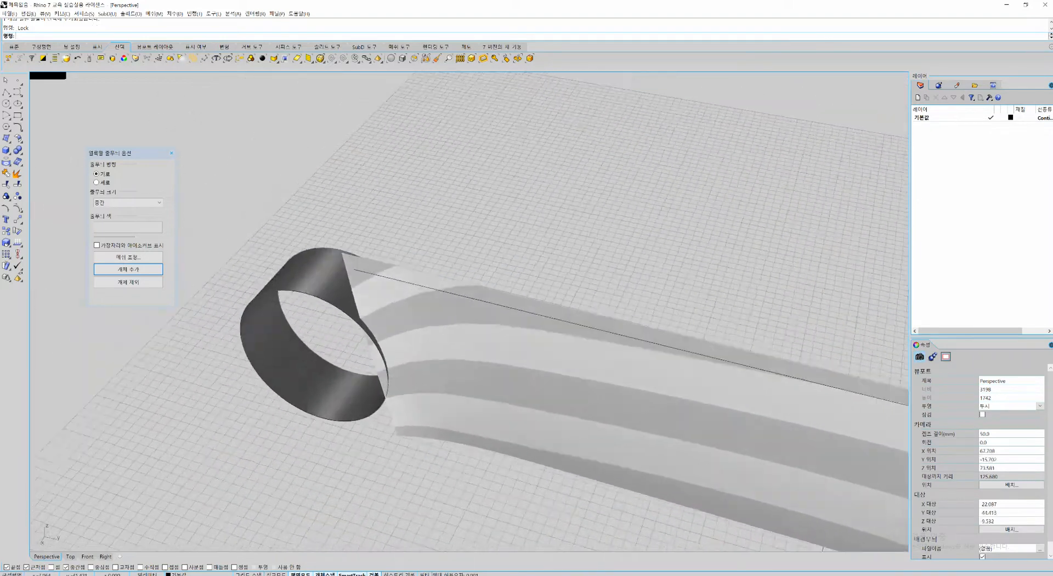
{"action": "right_click_drag", "start_coordinate": [384, 324], "coordinate": [211, 257]}
{"action": "scroll", "coordinate": [283, 256], "scroll_direction": "up", "scroll_amount": 8}
{"action": "right_click_drag", "start_coordinate": [211, 256], "coordinate": [230, 302], "text": "shift"}
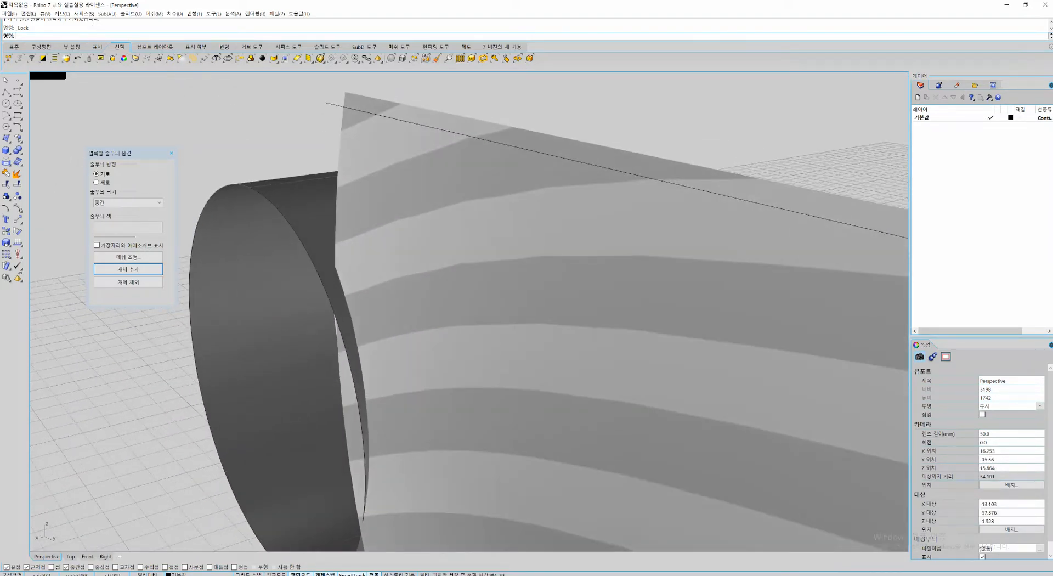
{"action": "key", "text": "ctrl+2"}
{"action": "left_click_drag", "start_coordinate": [333, 262], "coordinate": [342, 289]}
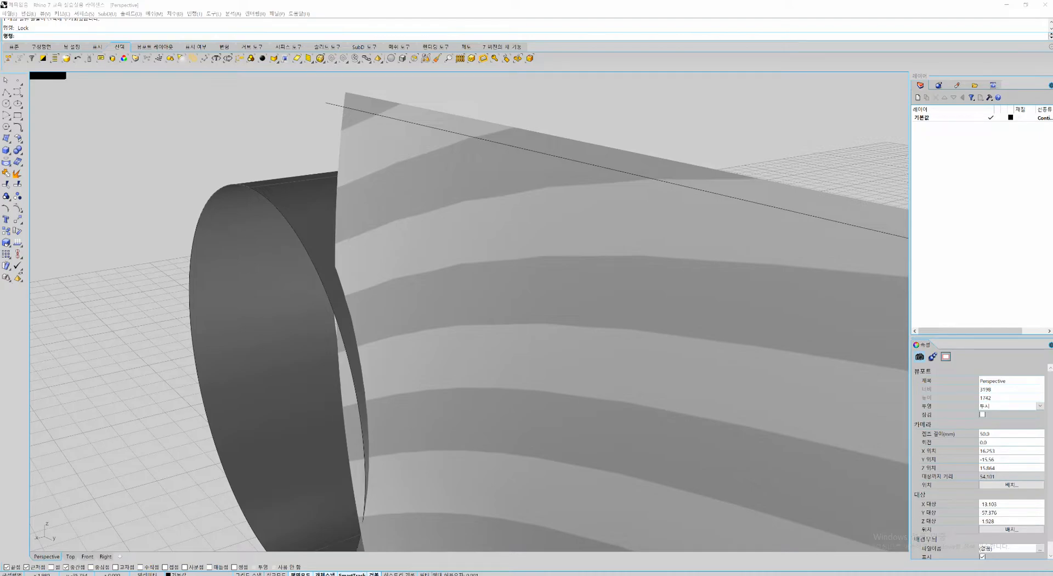
Step: Switch to Photoshop and brush red strokes on the car photo marking the highlight flow around the front wheel arch
{"action": "key", "text": "alt+Tab"}
{"action": "left_click", "coordinate": [906, 372]}
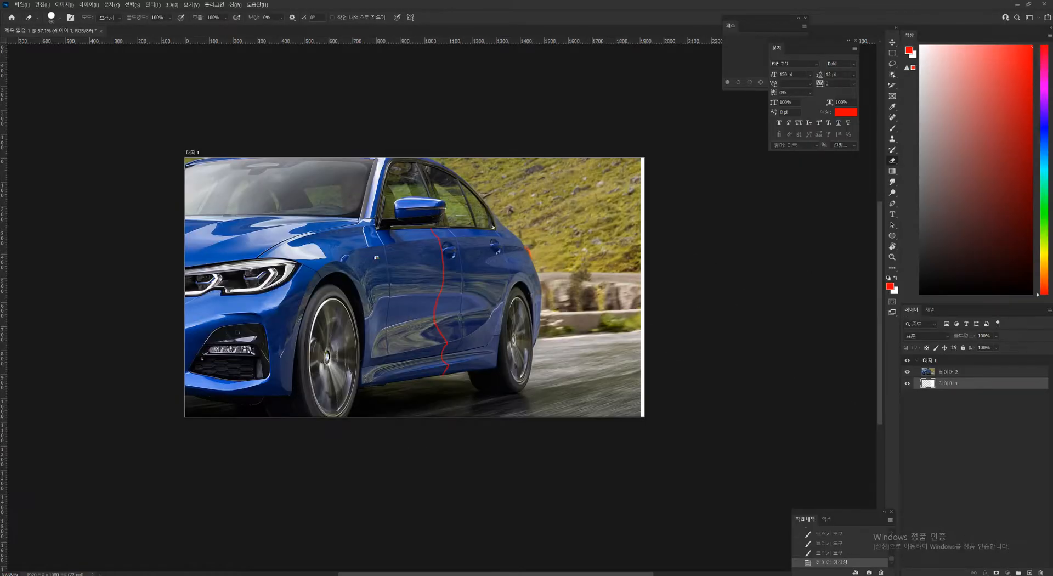
{"action": "left_click_drag", "start_coordinate": [313, 272], "coordinate": [353, 255], "text": "ctrl"}
{"action": "left_click", "coordinate": [353, 255], "text": "ctrl"}
{"action": "key", "text": "b"}
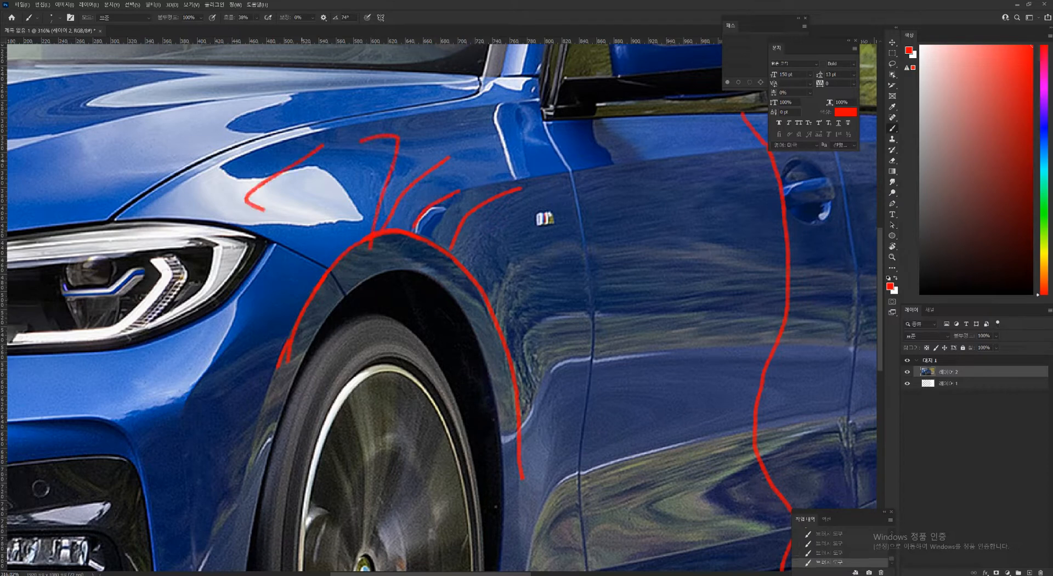
{"action": "left_click_drag", "start_coordinate": [264, 210], "coordinate": [334, 230]}
{"action": "left_click_drag", "start_coordinate": [240, 184], "coordinate": [171, 252]}
{"action": "left_click_drag", "start_coordinate": [114, 328], "coordinate": [289, 337]}
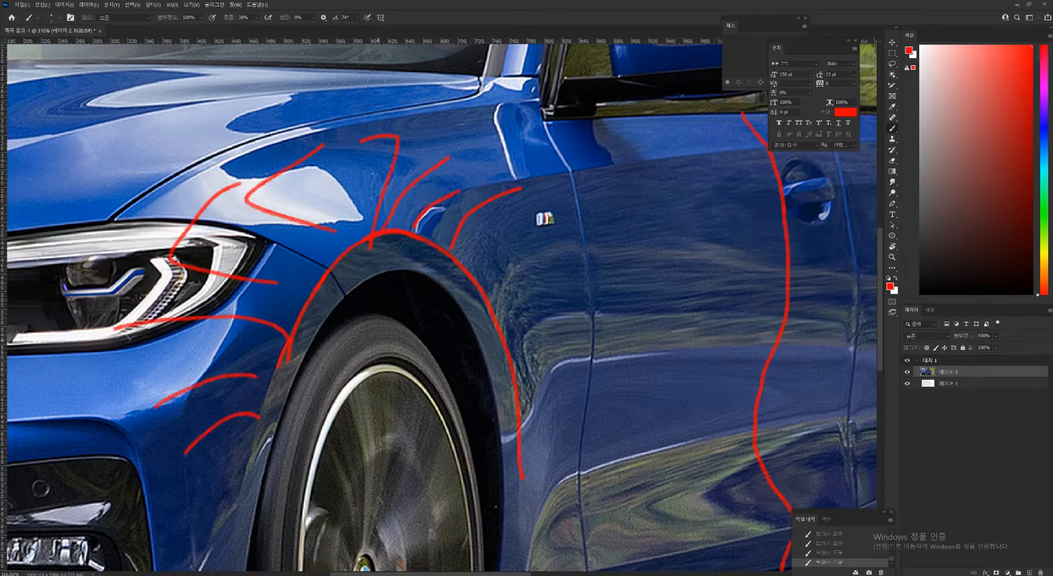
Step: Switch back to Rhino, show the surface's control points and nudge the top two end-column points at the negative-Y wheel end outward along Y
{"action": "key", "text": "alt+Tab"}
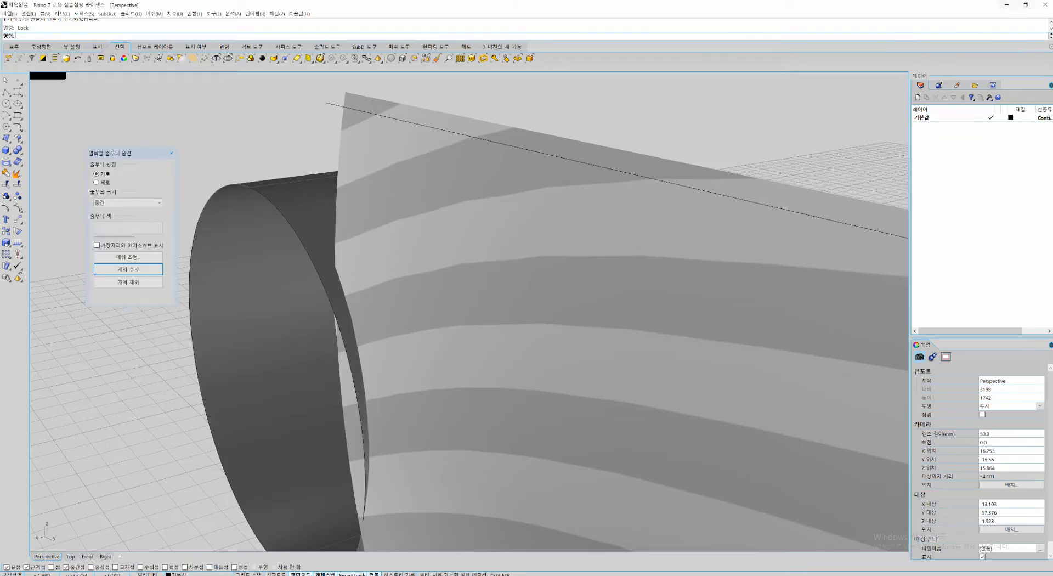
{"action": "scroll", "coordinate": [416, 263], "scroll_direction": "down", "scroll_amount": 4}
{"action": "right_click_drag", "start_coordinate": [417, 264], "coordinate": [532, 291]}
{"action": "left_click", "coordinate": [477, 280]}
{"action": "key", "text": "F10"}
{"action": "left_click_drag", "start_coordinate": [397, 155], "coordinate": [456, 224]}
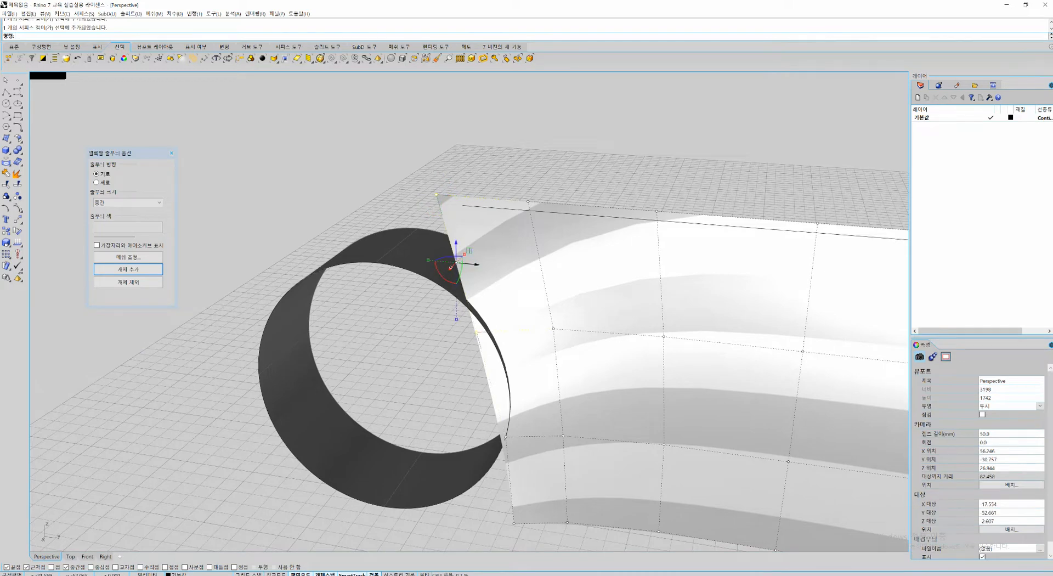
{"action": "left_click_drag", "start_coordinate": [475, 264], "coordinate": [470, 264]}
{"action": "left_click", "coordinate": [386, 178]}
Step: Move the second-row end control point at the negative-Y wheel end slightly outward along X
{"action": "right_click_drag", "start_coordinate": [386, 178], "coordinate": [379, 211], "text": "shift"}
{"action": "left_click_drag", "start_coordinate": [379, 211], "coordinate": [439, 239]}
{"action": "right_click_drag", "start_coordinate": [493, 307], "coordinate": [383, 283]}
{"action": "scroll", "coordinate": [329, 263], "scroll_direction": "up", "scroll_amount": 4}
{"action": "left_click", "coordinate": [290, 274]}
{"action": "left_click_drag", "start_coordinate": [291, 296], "coordinate": [347, 345]}
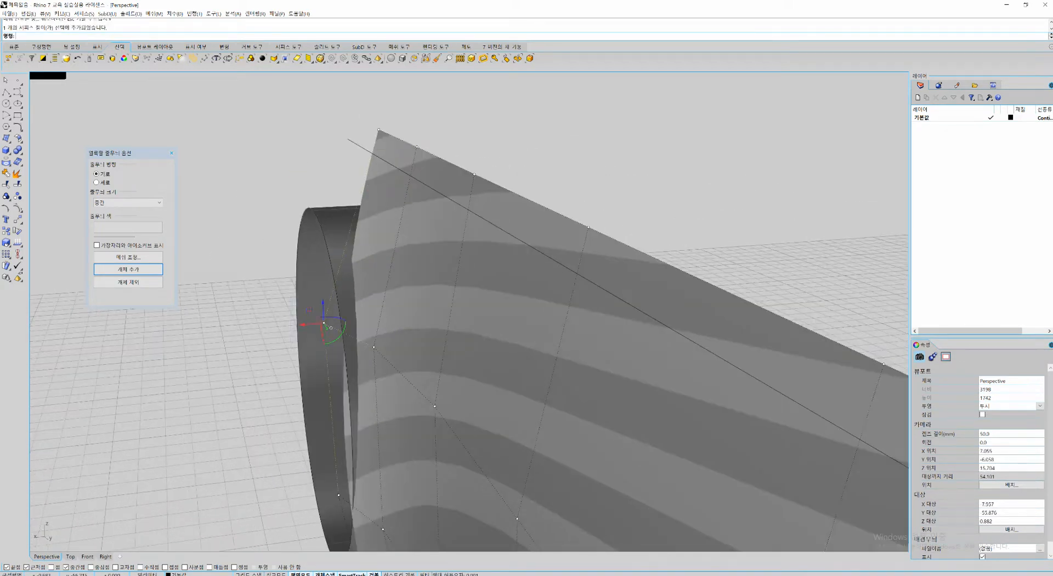
{"action": "right_click_drag", "start_coordinate": [336, 337], "coordinate": [310, 326]}
{"action": "left_click_drag", "start_coordinate": [275, 311], "coordinate": [268, 311]}
{"action": "right_click_drag", "start_coordinate": [329, 236], "coordinate": [345, 270], "text": "shift"}
Step: Try shifting the corner point and its neighbouring top-edge point outward along X, and lowering them slightly
{"action": "left_click_drag", "start_coordinate": [390, 159], "coordinate": [340, 163]}
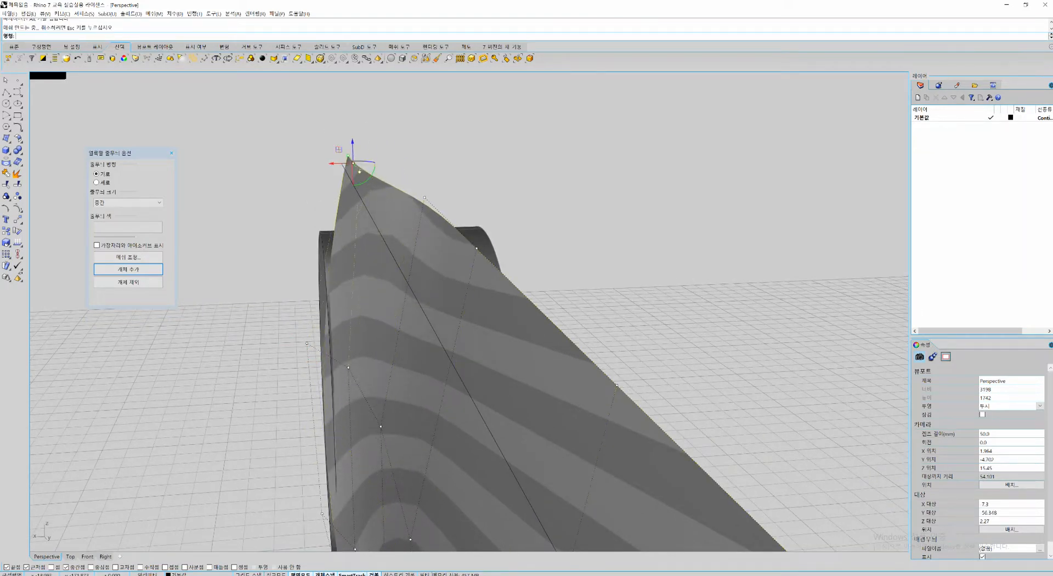
{"action": "left_click", "coordinate": [425, 197]}
{"action": "left_click_drag", "start_coordinate": [405, 197], "coordinate": [377, 198]}
{"action": "right_click_drag", "start_coordinate": [384, 219], "coordinate": [392, 321]}
{"action": "key", "text": "ctrl+z"}
{"action": "key", "text": "ctrl+z"}
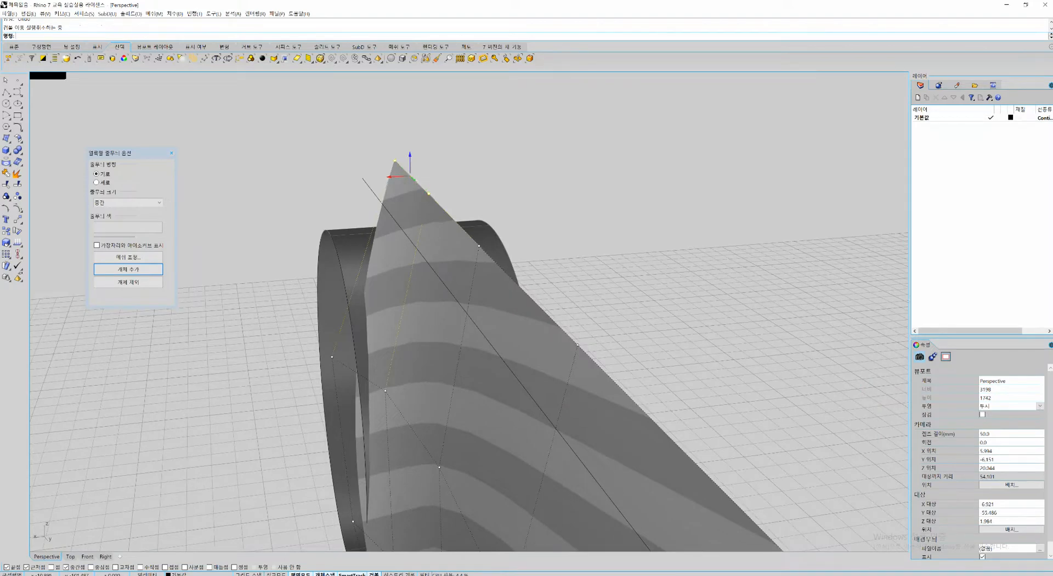
{"action": "left_click_drag", "start_coordinate": [410, 155], "coordinate": [410, 160]}
{"action": "key", "text": "ctrl+z"}
{"action": "key", "text": "Escape"}
Step: Insert two new rows of control points across the side surface between its top edge and the second row
{"action": "right_click_drag", "start_coordinate": [471, 263], "coordinate": [536, 337]}
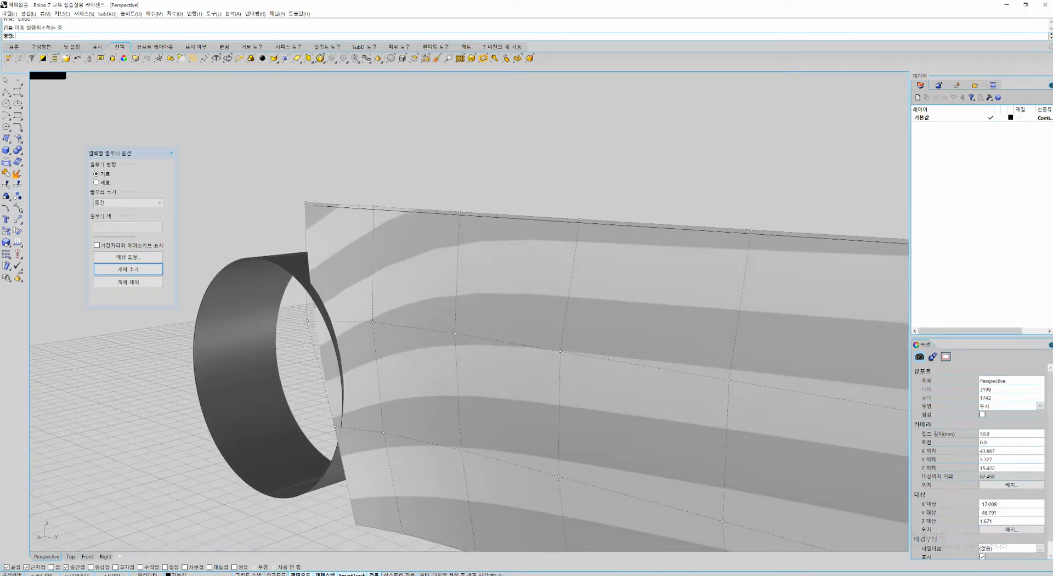
{"action": "left_click", "coordinate": [19, 210]}
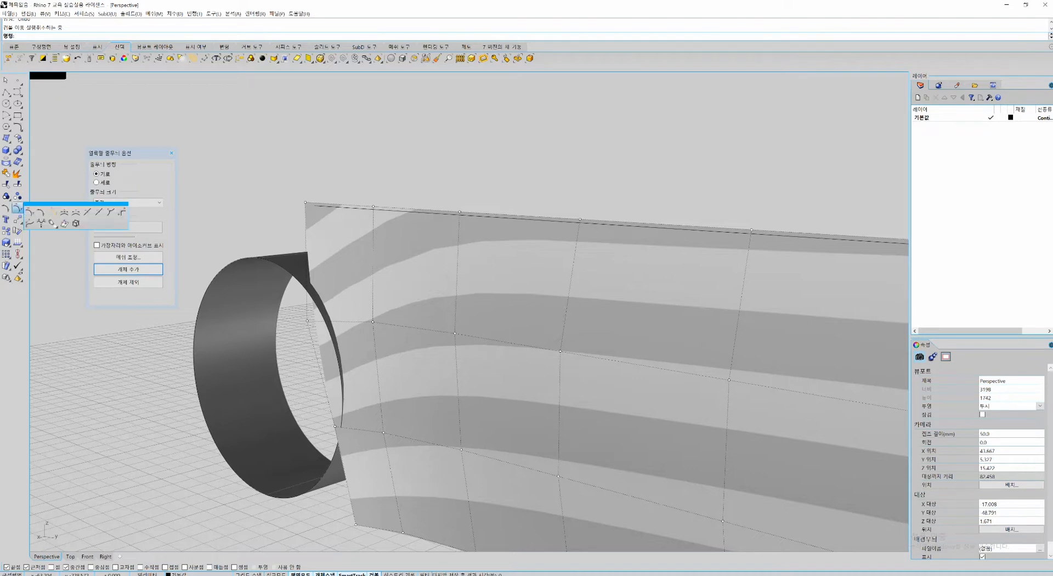
{"action": "left_click_drag", "start_coordinate": [77, 203], "coordinate": [88, 231]}
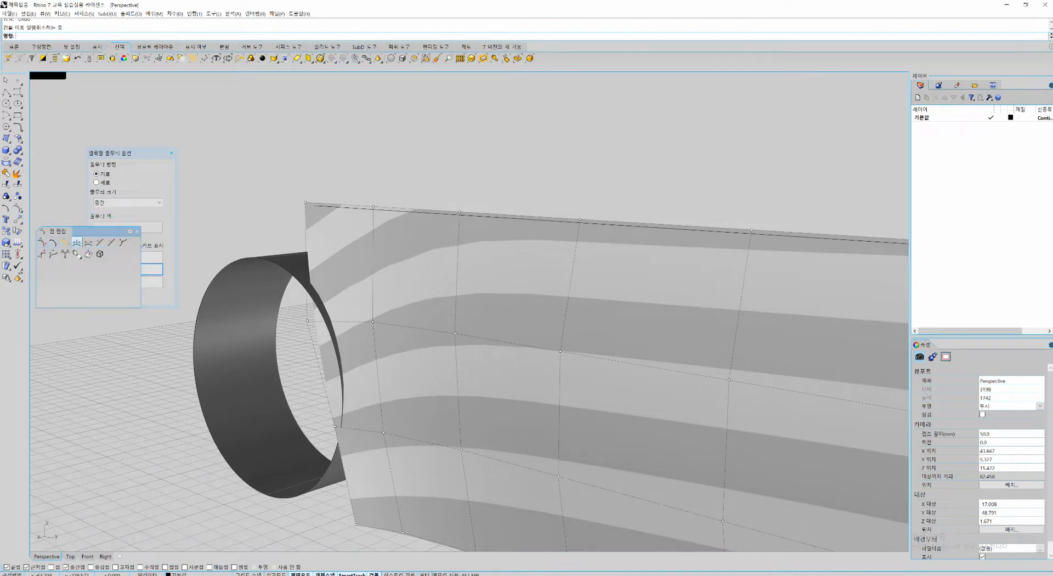
{"action": "left_click", "coordinate": [76, 242]}
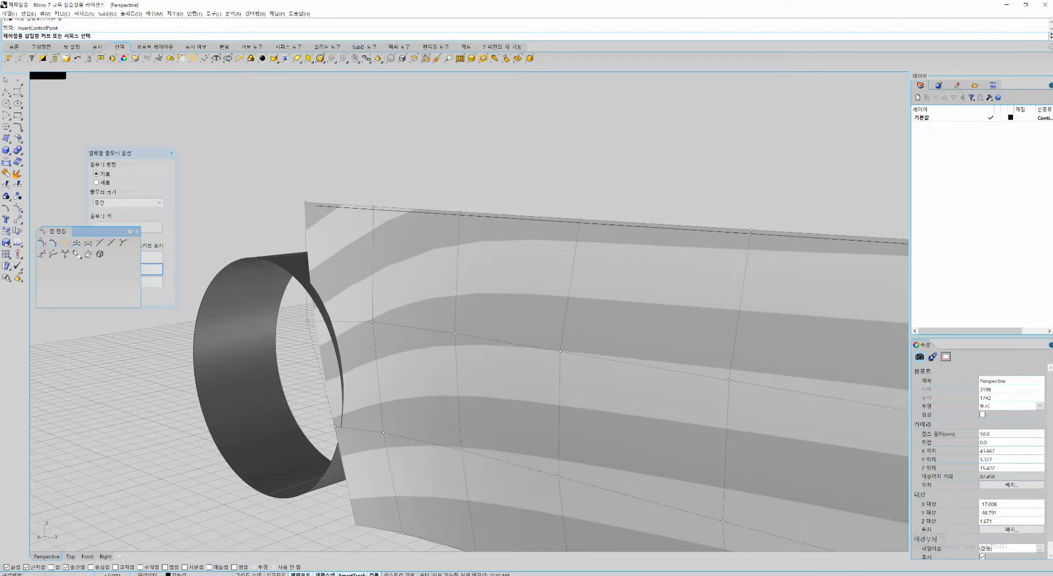
{"action": "right_click_drag", "start_coordinate": [386, 247], "coordinate": [366, 241]}
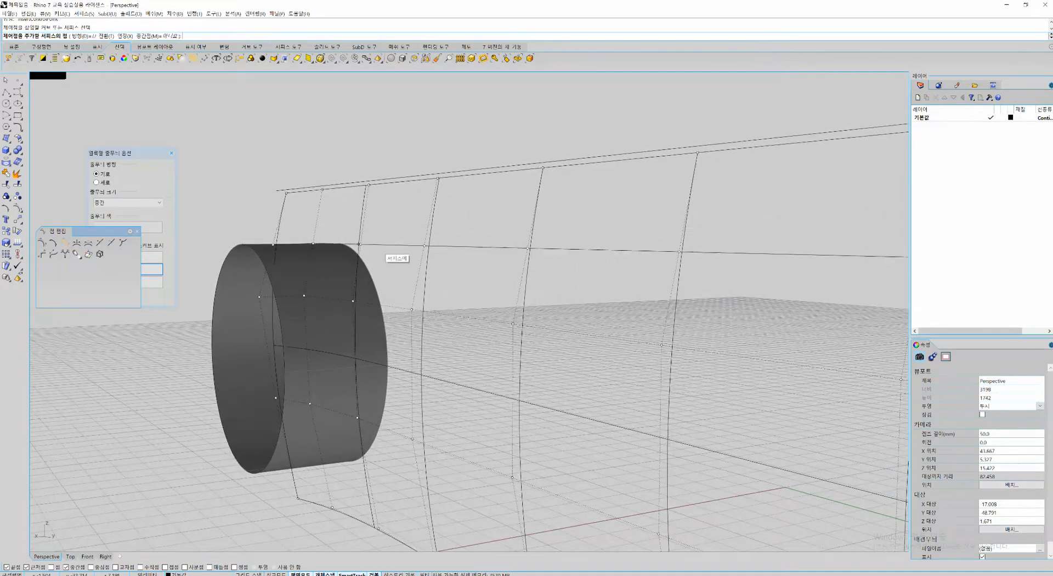
{"action": "left_click", "coordinate": [317, 218]}
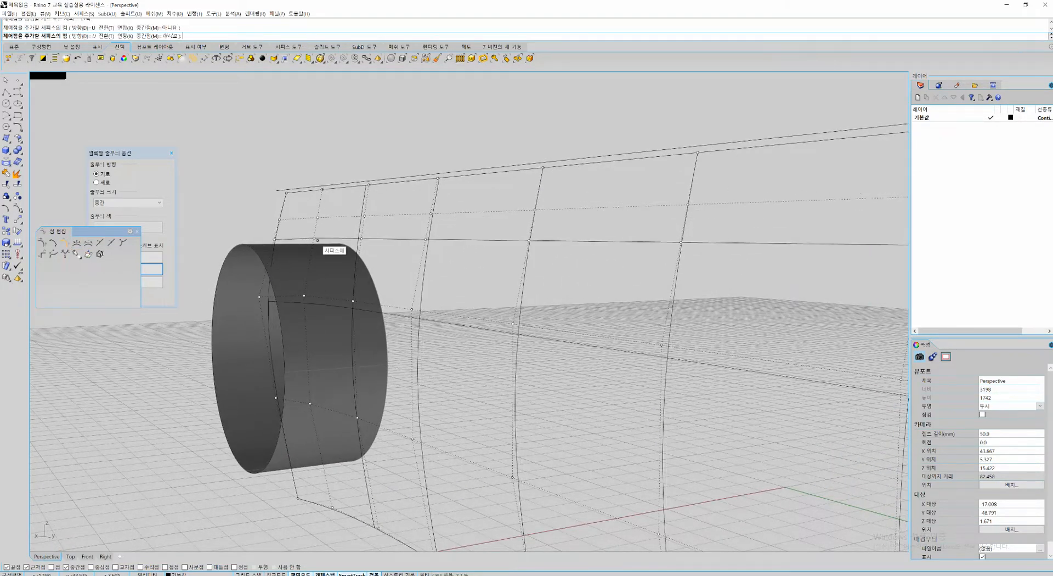
{"action": "left_click", "coordinate": [315, 241]}
{"action": "right_click", "coordinate": [316, 246]}
Step: Move the surface's top corner control point at the negative-Y wheel end inward along X
{"action": "right_click_drag", "start_coordinate": [316, 247], "coordinate": [246, 226]}
{"action": "right_click_drag", "start_coordinate": [361, 379], "coordinate": [296, 391]}
{"action": "scroll", "coordinate": [294, 390], "scroll_direction": "up", "scroll_amount": 4}
{"action": "left_click", "coordinate": [271, 317]}
{"action": "right_click_drag", "start_coordinate": [287, 323], "coordinate": [315, 356]}
{"action": "left_click_drag", "start_coordinate": [295, 126], "coordinate": [375, 193]}
{"action": "right_click_drag", "start_coordinate": [375, 195], "coordinate": [313, 228]}
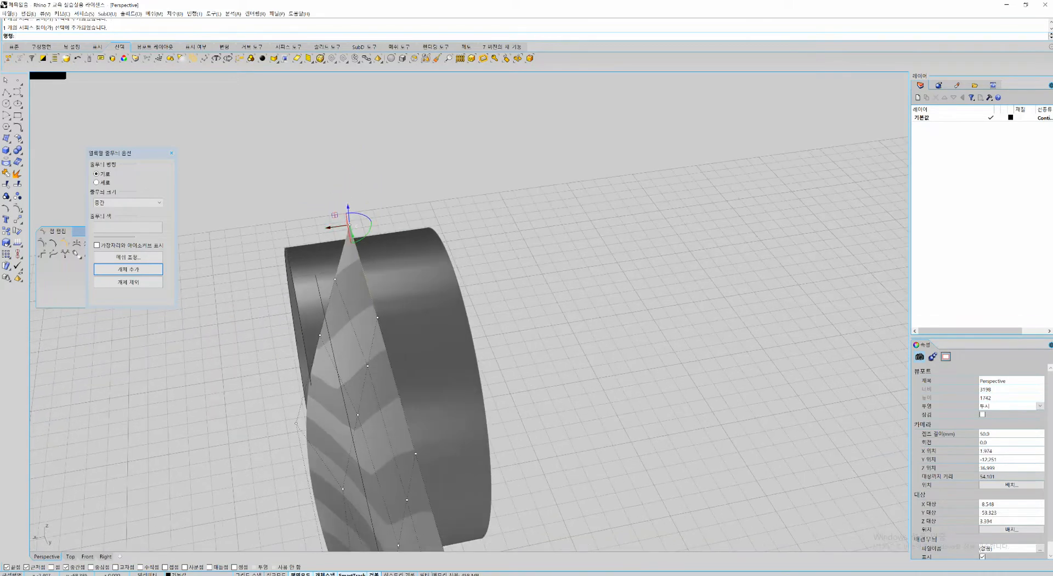
{"action": "left_click_drag", "start_coordinate": [330, 227], "coordinate": [387, 219]}
Step: Shift the top-edge control point next to the corner at the negative-Y end slightly inward along X
{"action": "scroll", "coordinate": [353, 229], "scroll_direction": "down", "scroll_amount": 8}
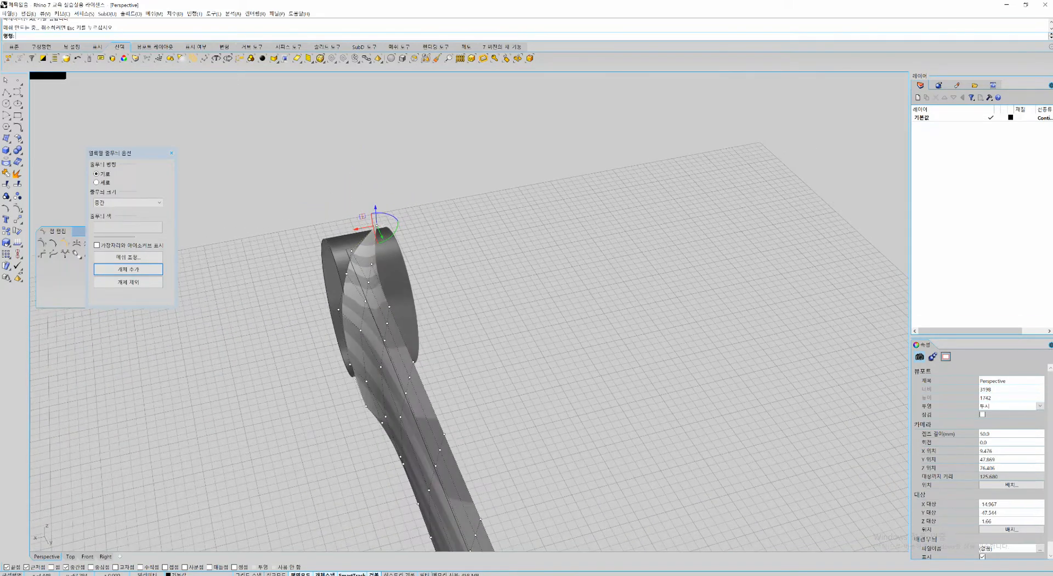
{"action": "right_click_drag", "start_coordinate": [353, 230], "coordinate": [516, 388]}
{"action": "scroll", "coordinate": [570, 337], "scroll_direction": "up", "scroll_amount": 6}
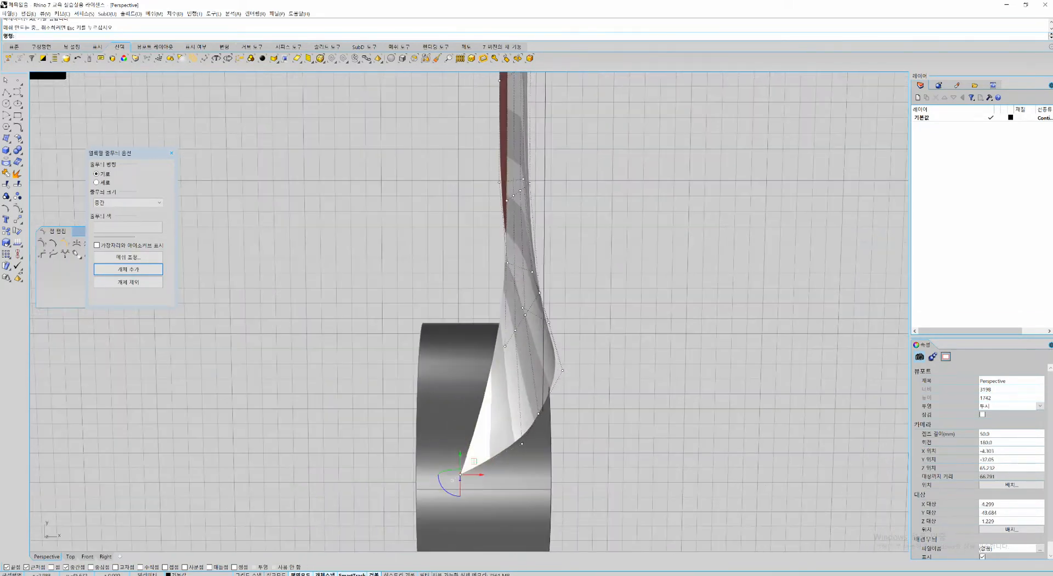
{"action": "left_click", "coordinate": [504, 346]}
{"action": "left_click_drag", "start_coordinate": [527, 346], "coordinate": [519, 347]}
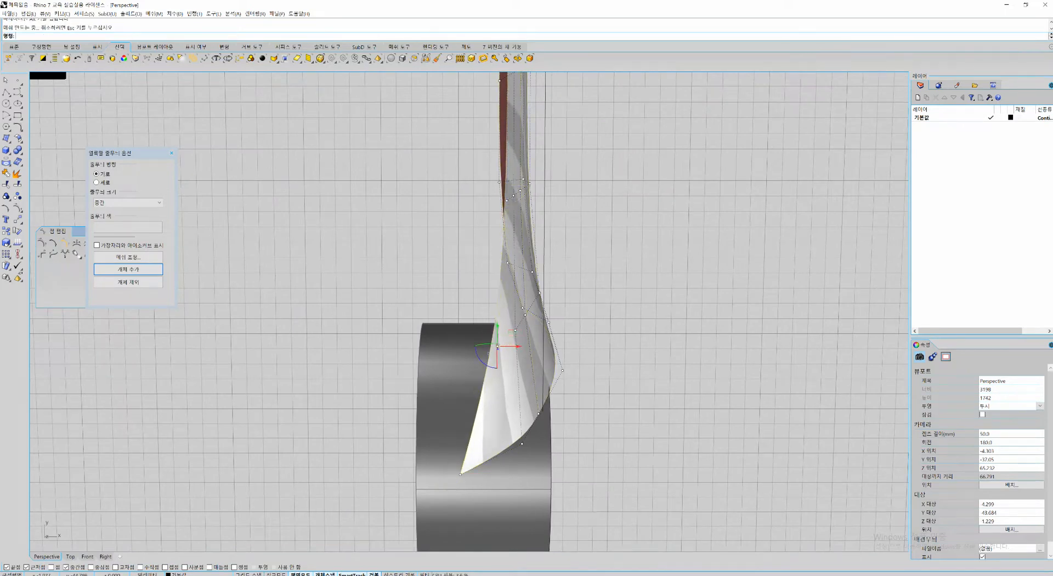
Step: Shift the second-row control points in the first two columns at the negative-Y wheel end inward along X
{"action": "scroll", "coordinate": [523, 331], "scroll_direction": "up", "scroll_amount": 4}
{"action": "right_click_drag", "start_coordinate": [524, 331], "coordinate": [498, 280], "text": "shift"}
{"action": "left_click", "coordinate": [489, 452]}
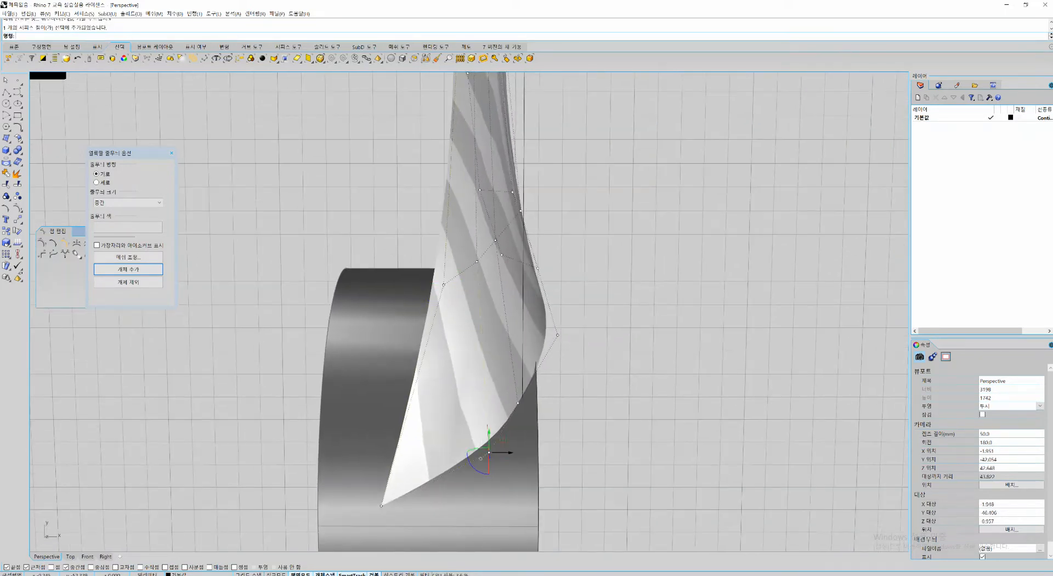
{"action": "left_click_drag", "start_coordinate": [508, 452], "coordinate": [488, 453]}
{"action": "left_click", "coordinate": [476, 261]}
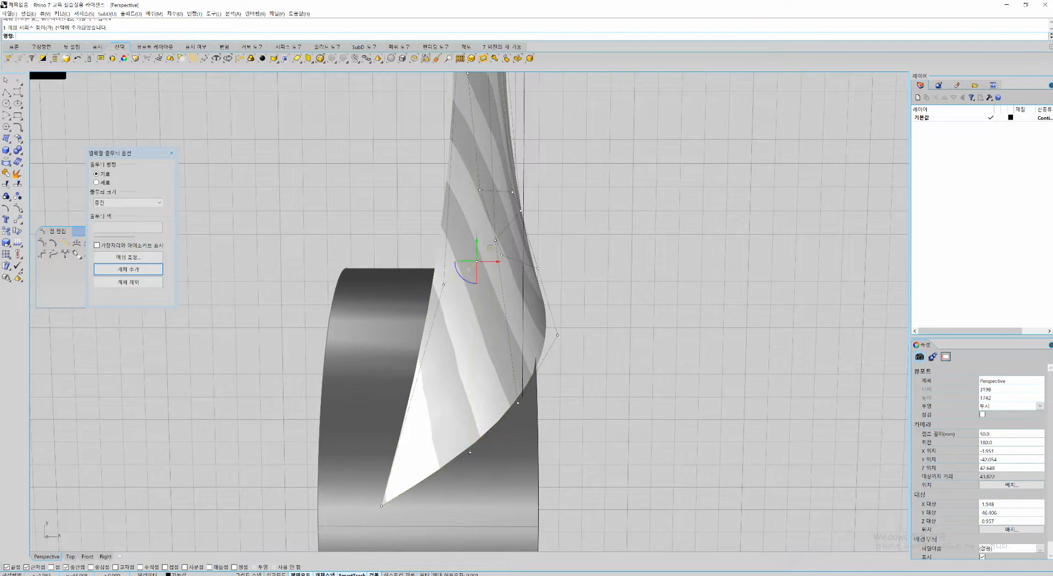
{"action": "left_click_drag", "start_coordinate": [496, 261], "coordinate": [493, 261]}
{"action": "right_click_drag", "start_coordinate": [603, 340], "coordinate": [503, 303]}
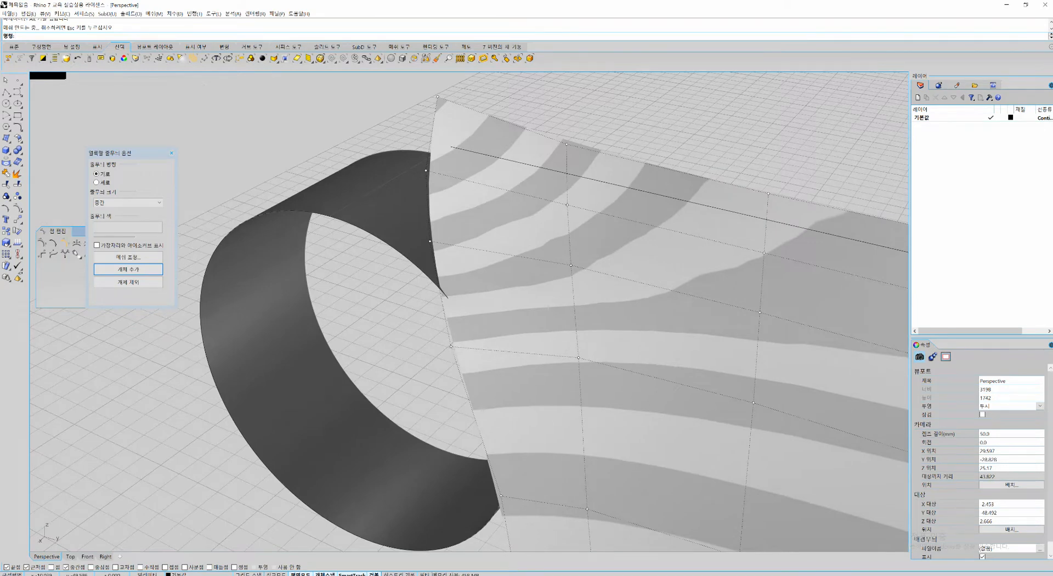
{"action": "key", "text": "ctrl+2"}
{"action": "left_click_drag", "start_coordinate": [449, 120], "coordinate": [459, 121]}
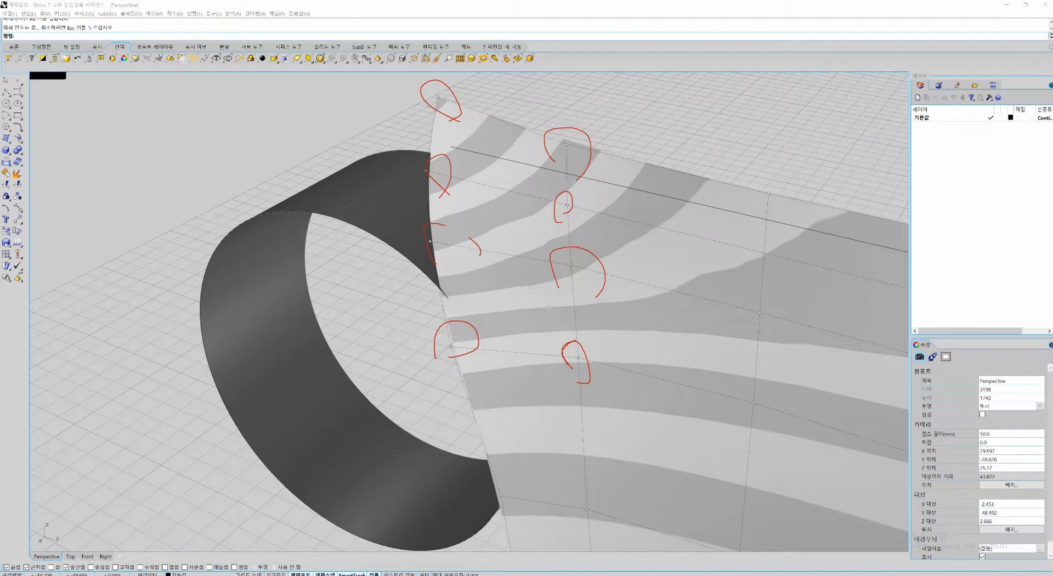
{"action": "key", "text": "Escape"}
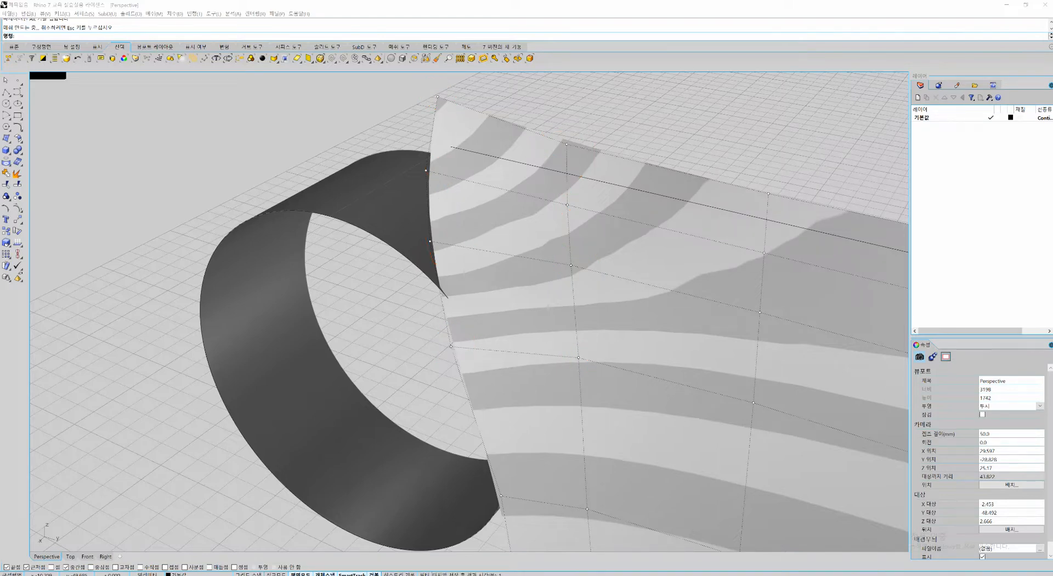
Step: Stretch the upper four control points of the first two columns at the negative-Y end slightly along X with Scale1D, based at the top corner
{"action": "right_click_drag", "start_coordinate": [548, 307], "coordinate": [299, 330]}
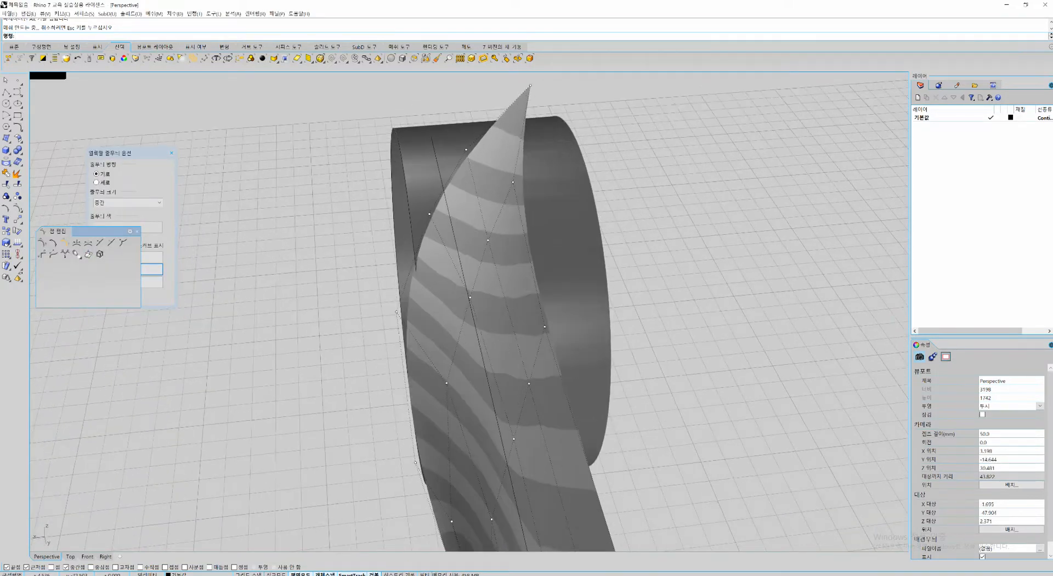
{"action": "left_click_drag", "start_coordinate": [291, 77], "coordinate": [587, 200]}
{"action": "left_click_drag", "start_coordinate": [343, 234], "coordinate": [489, 400], "text": "shift"}
{"action": "scroll", "coordinate": [474, 272], "scroll_direction": "up", "scroll_amount": 2}
{"action": "scroll", "coordinate": [475, 273], "scroll_direction": "up", "scroll_amount": 2}
{"action": "right_click_drag", "start_coordinate": [474, 272], "coordinate": [537, 269]}
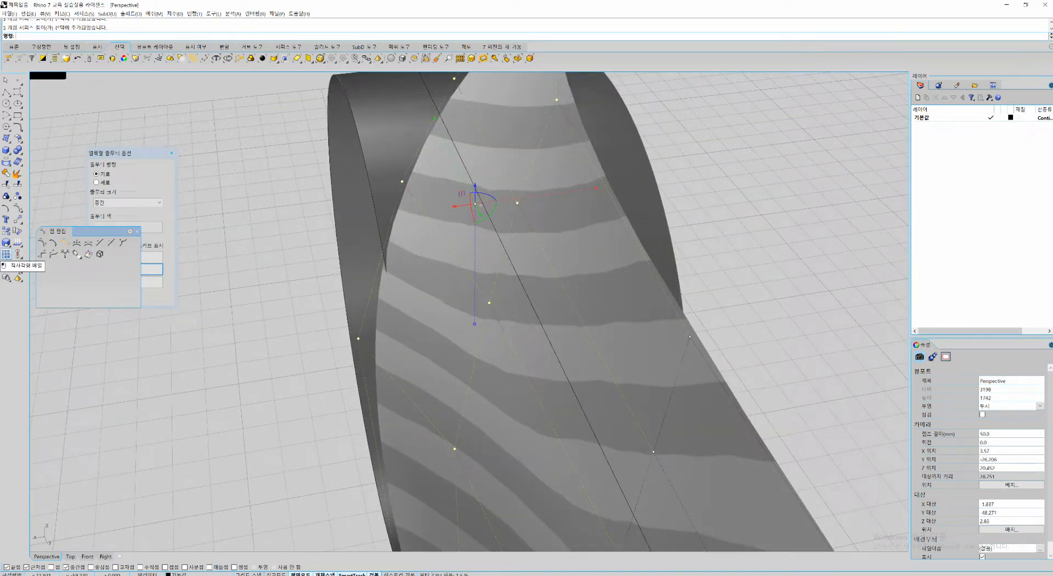
{"action": "left_click", "coordinate": [6, 254]}
{"action": "mouse_move", "coordinate": [6, 243]}
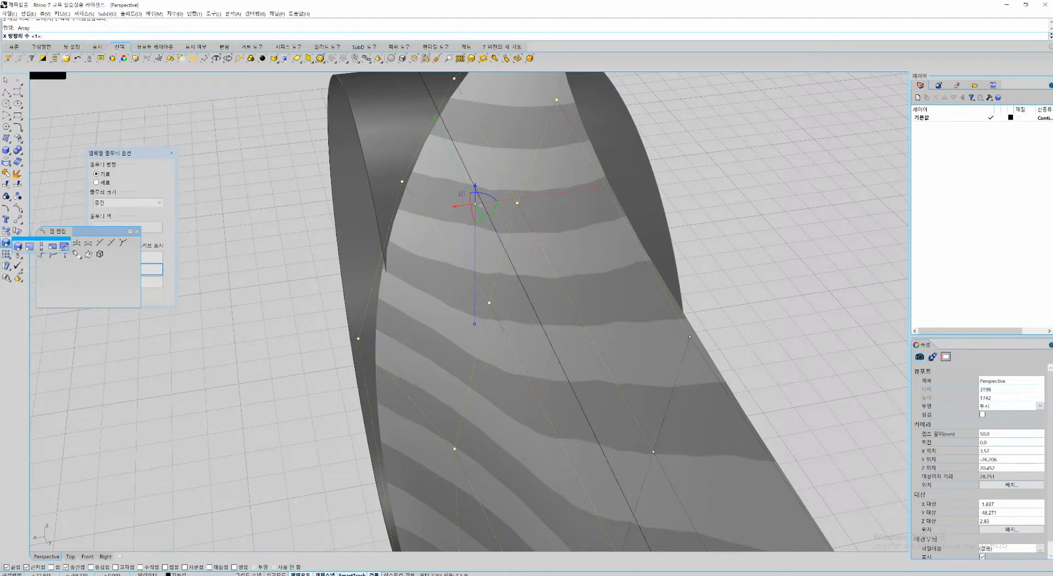
{"action": "left_click_drag", "start_coordinate": [42, 239], "coordinate": [99, 287]}
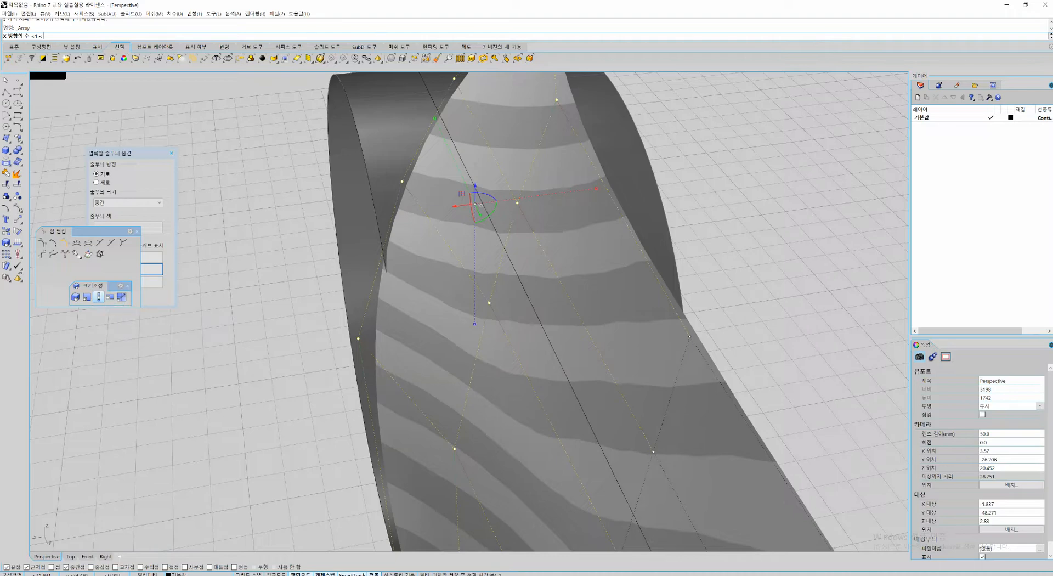
{"action": "left_click", "coordinate": [98, 296]}
{"action": "scroll", "coordinate": [510, 351], "scroll_direction": "down", "scroll_amount": 5}
{"action": "right_click_drag", "start_coordinate": [510, 351], "coordinate": [460, 321]}
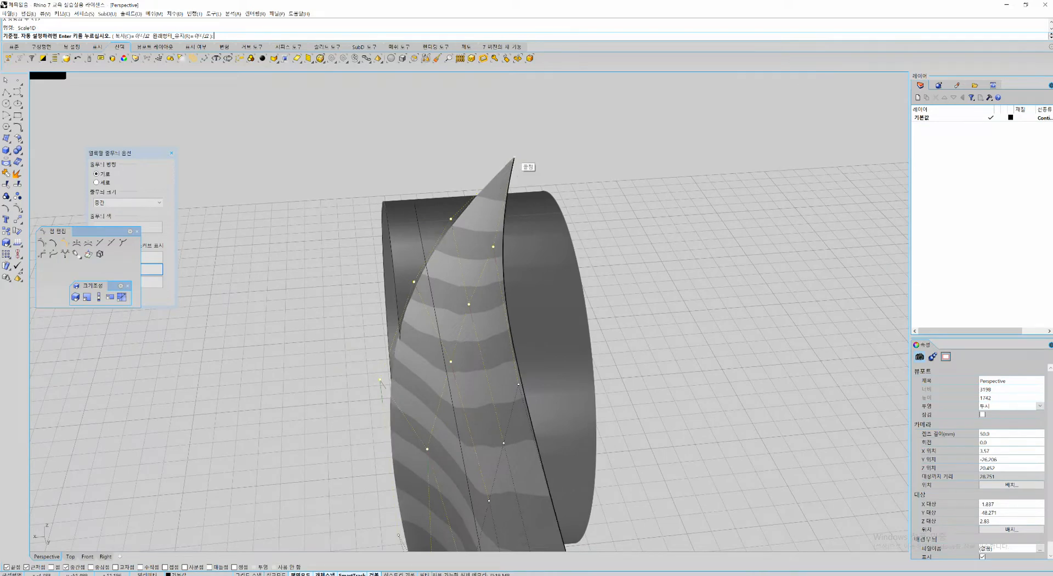
{"action": "key", "text": "ctrl+2"}
{"action": "left_click_drag", "start_coordinate": [516, 149], "coordinate": [516, 164]}
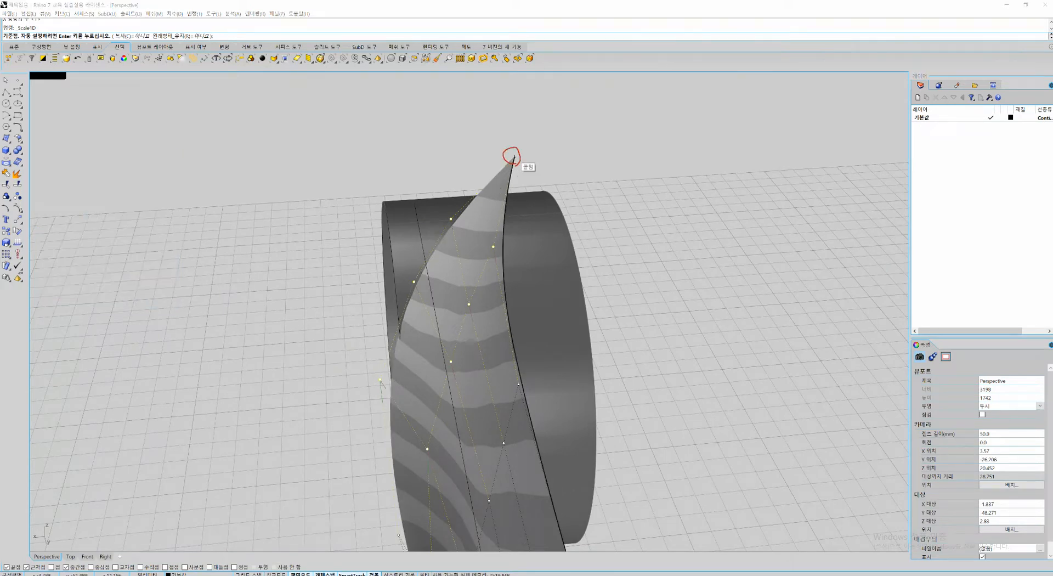
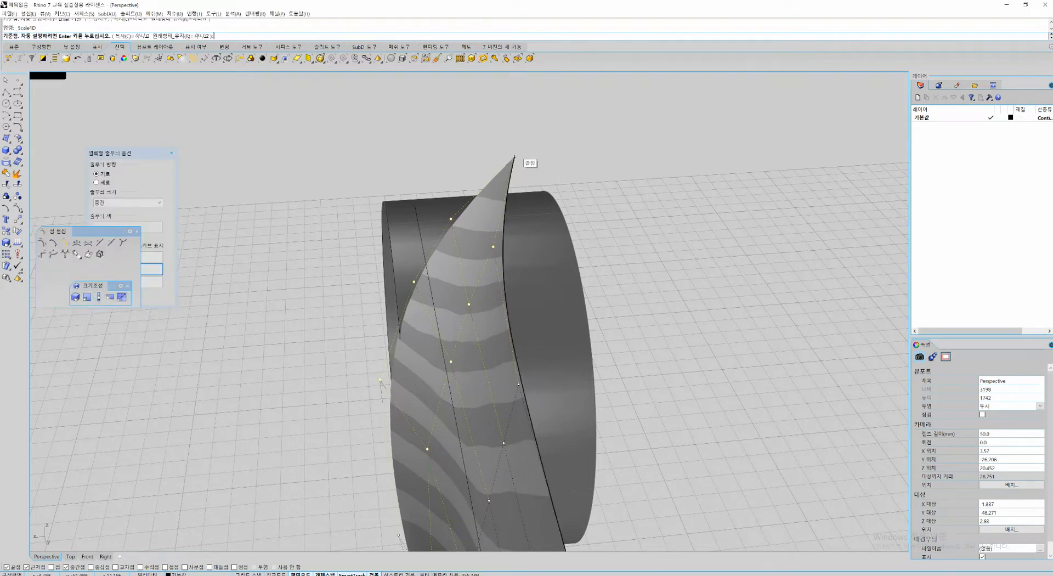
{"action": "left_click", "coordinate": [514, 158]}
{"action": "left_click", "coordinate": [278, 171]}
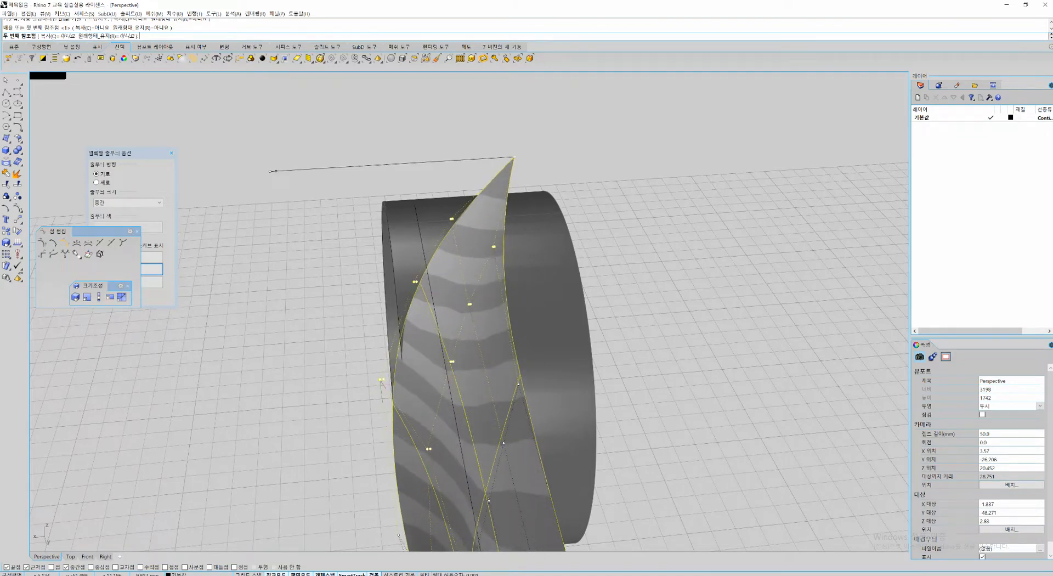
{"action": "left_click", "coordinate": [270, 171], "text": "shift"}
Step: Move the fifth-row end control point below the wheel opening at the negative-Y end slightly inward along X
{"action": "right_click_drag", "start_coordinate": [271, 171], "coordinate": [378, 143]}
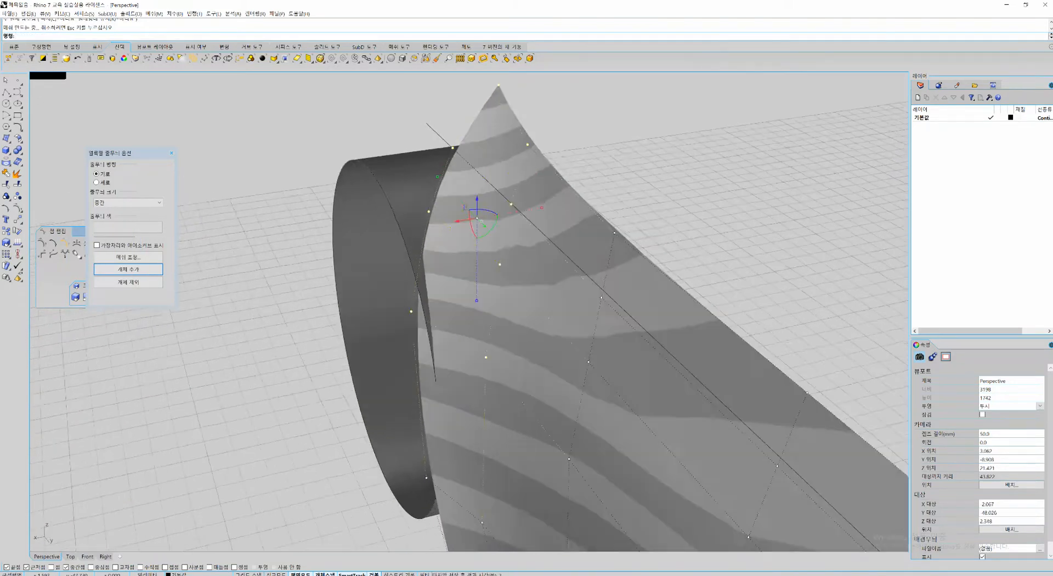
{"action": "right_click_drag", "start_coordinate": [386, 365], "coordinate": [392, 280], "text": "shift"}
{"action": "left_click_drag", "start_coordinate": [422, 405], "coordinate": [446, 380]}
{"action": "right_click_drag", "start_coordinate": [445, 380], "coordinate": [384, 421]}
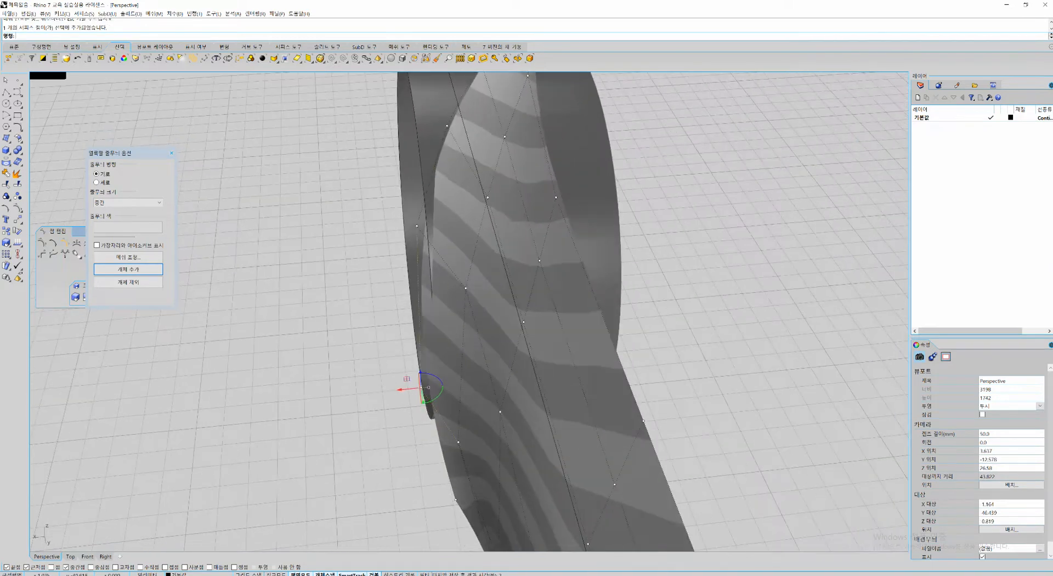
{"action": "right_click_drag", "start_coordinate": [280, 386], "coordinate": [268, 334]}
{"action": "scroll", "coordinate": [356, 356], "scroll_direction": "down", "scroll_amount": 4}
{"action": "scroll", "coordinate": [405, 359], "scroll_direction": "up", "scroll_amount": 8}
{"action": "right_click_drag", "start_coordinate": [375, 348], "coordinate": [422, 379]}
{"action": "left_click_drag", "start_coordinate": [371, 357], "coordinate": [388, 353]}
Step: Nudge the fifth-row control point in the second column inward along X, and select its third-column neighbour for adjustment
{"action": "left_click", "coordinate": [442, 419]}
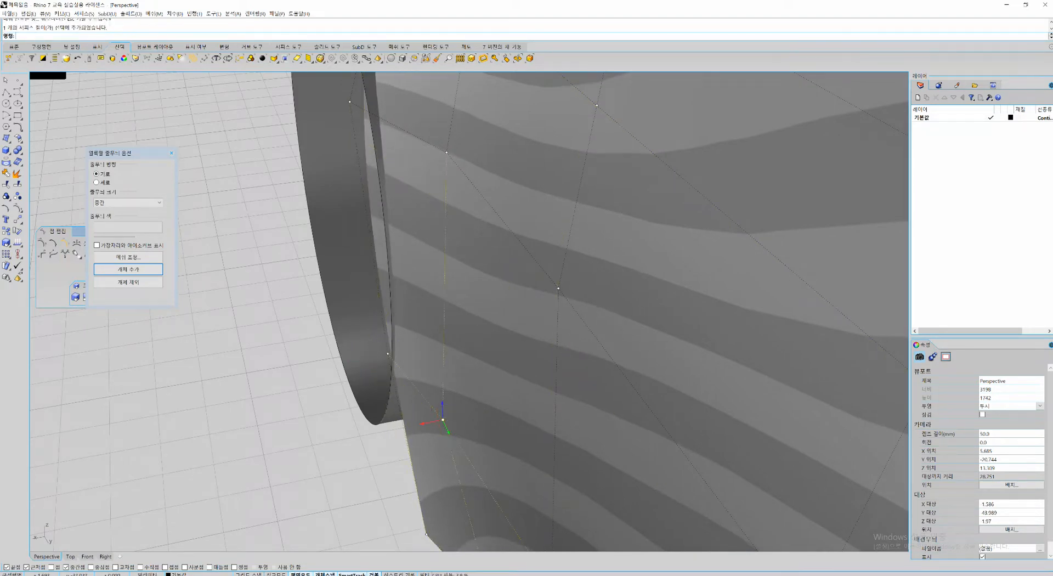
{"action": "left_click_drag", "start_coordinate": [423, 423], "coordinate": [430, 421]}
{"action": "right_click_drag", "start_coordinate": [431, 419], "coordinate": [407, 286], "text": "shift"}
{"action": "left_click", "coordinate": [518, 436]}
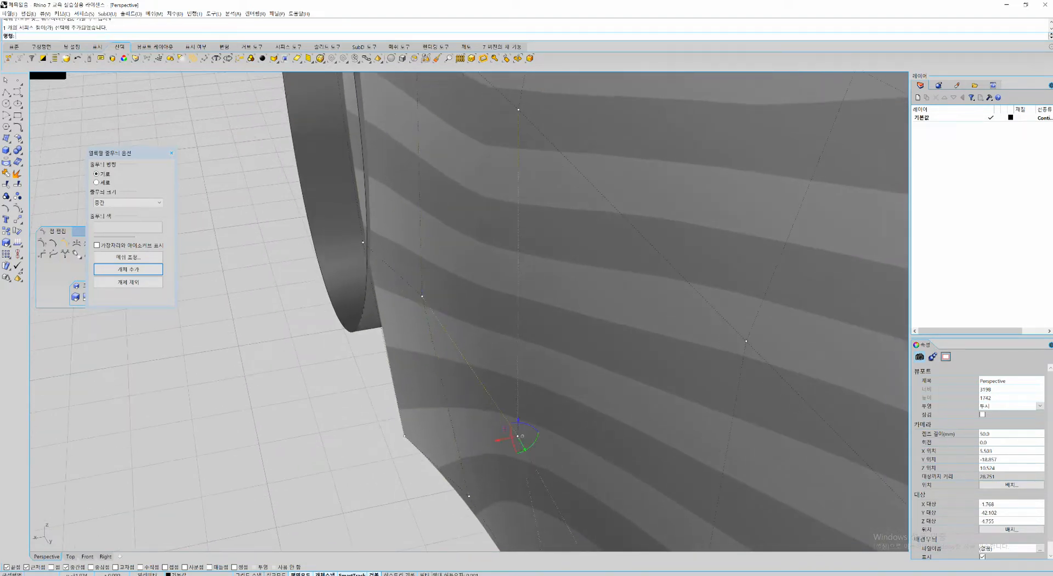
{"action": "left_click_drag", "start_coordinate": [518, 436], "coordinate": [407, 436]}
{"action": "right_click_drag", "start_coordinate": [407, 436], "coordinate": [419, 501], "text": "shift"}
{"action": "right_click_drag", "start_coordinate": [419, 329], "coordinate": [477, 526], "text": "shift"}
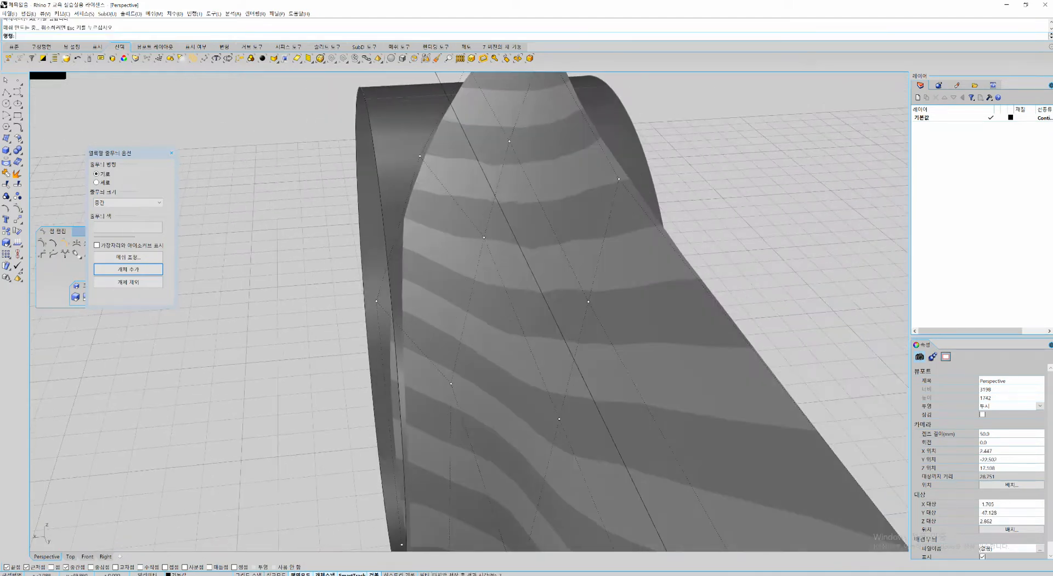
Step: Move the third-row control points in the first two columns at the negative-Y wheel end outward along X
{"action": "right_click_drag", "start_coordinate": [477, 439], "coordinate": [488, 472]}
{"action": "left_click_drag", "start_coordinate": [324, 147], "coordinate": [325, 148]}
{"action": "left_click_drag", "start_coordinate": [401, 206], "coordinate": [390, 206]}
{"action": "left_click", "coordinate": [483, 297]}
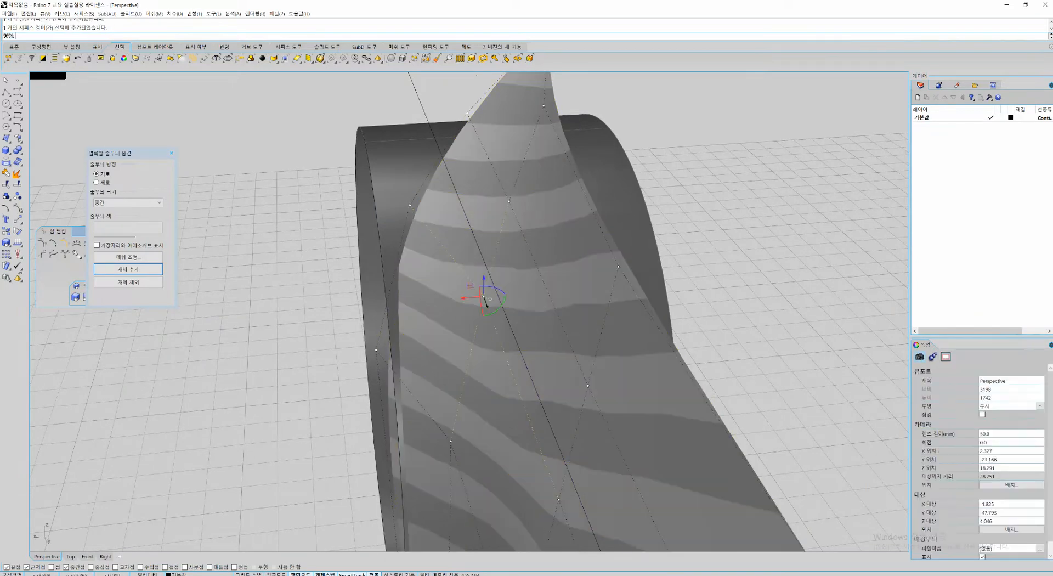
{"action": "left_click_drag", "start_coordinate": [469, 298], "coordinate": [464, 298]}
{"action": "left_click_drag", "start_coordinate": [330, 165], "coordinate": [386, 183]}
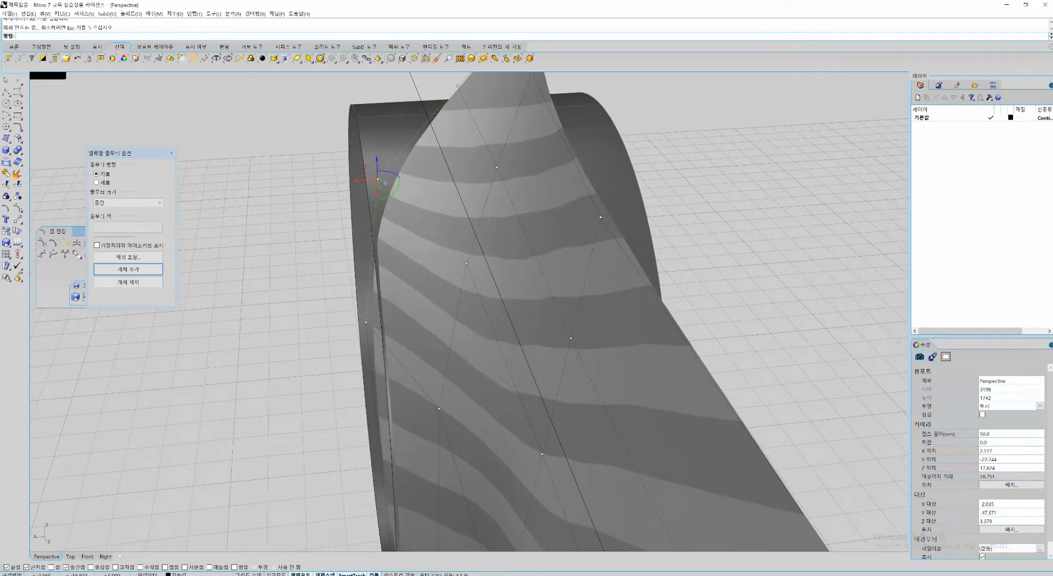
Step: Turn the side surface's control points on again and check the Zebra stripes along its whole length
{"action": "left_click", "coordinate": [608, 317]}
{"action": "right_click_drag", "start_coordinate": [608, 318], "coordinate": [855, 233]}
{"action": "scroll", "coordinate": [658, 296], "scroll_direction": "down", "scroll_amount": 6}
{"action": "right_click_drag", "start_coordinate": [658, 296], "coordinate": [663, 367]}
{"action": "key", "text": "F10"}
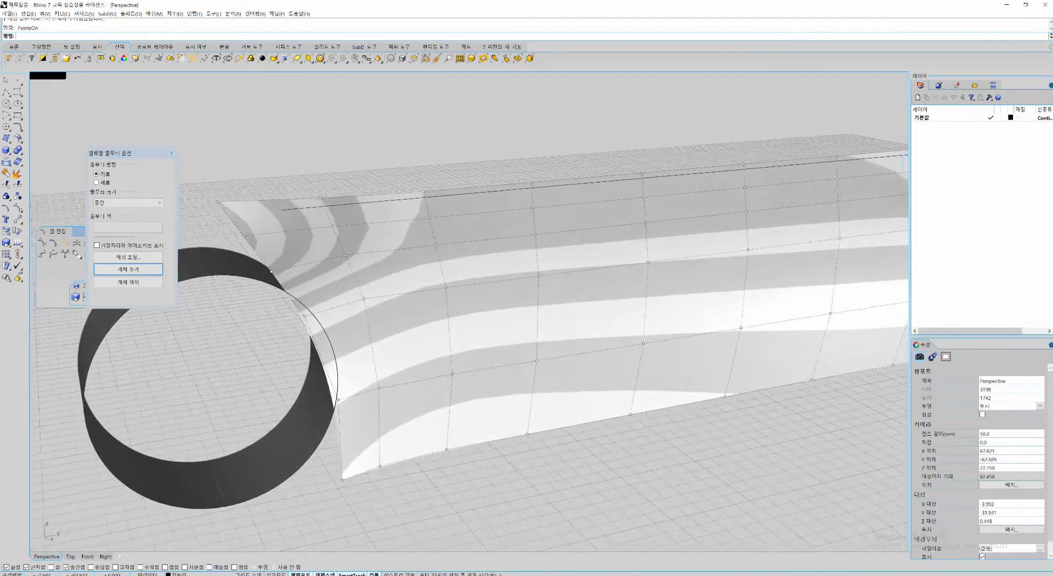
{"action": "scroll", "coordinate": [449, 364], "scroll_direction": "down", "scroll_amount": 5}
{"action": "right_click_drag", "start_coordinate": [450, 364], "coordinate": [496, 375]}
Step: Select the entire top row of control points in the Front view and move it inward along X in Perspective
{"action": "key", "text": "ctrl+F2"}
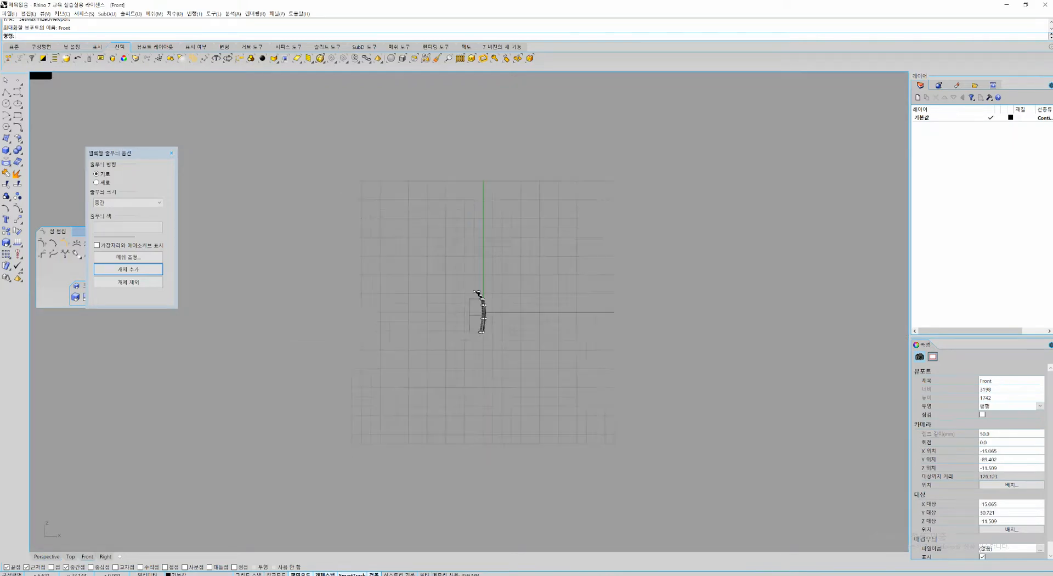
{"action": "scroll", "coordinate": [482, 288], "scroll_direction": "up", "scroll_amount": 16}
{"action": "left_click_drag", "start_coordinate": [427, 290], "coordinate": [506, 325]}
{"action": "key", "text": "ctrl+F4"}
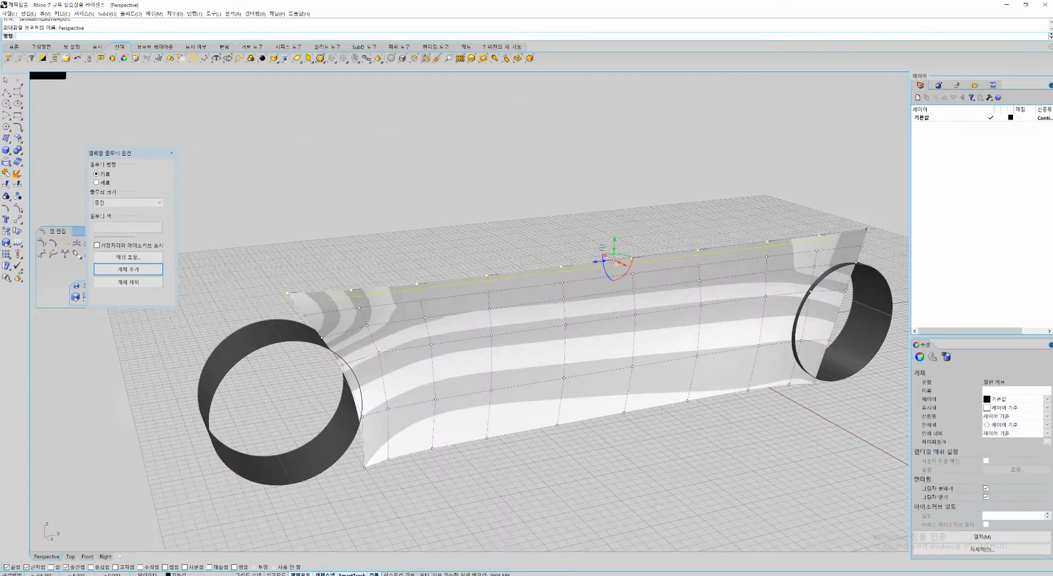
{"action": "right_click_drag", "start_coordinate": [438, 351], "coordinate": [606, 296]}
{"action": "scroll", "coordinate": [526, 378], "scroll_direction": "up", "scroll_amount": 4}
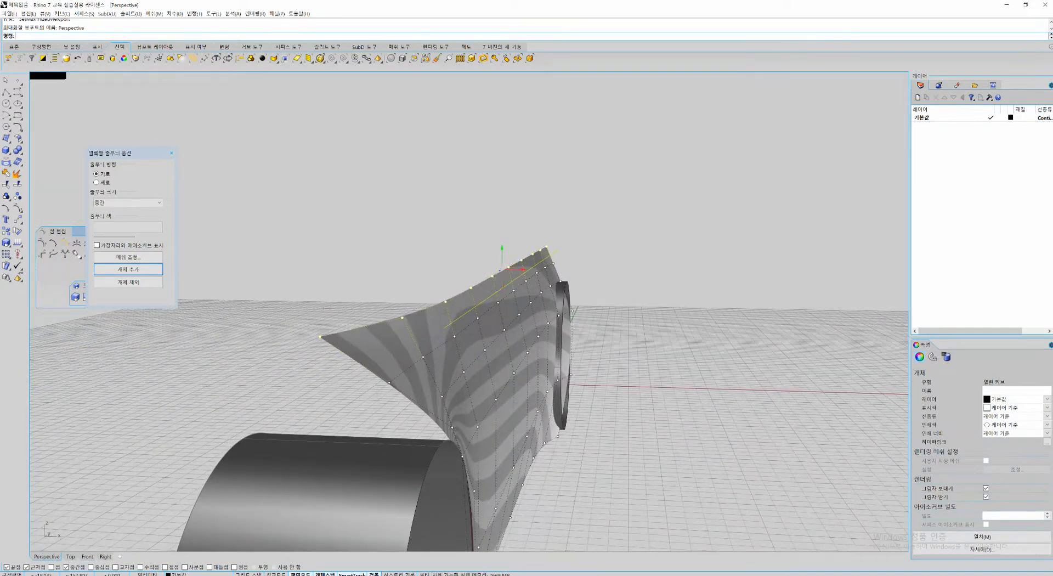
{"action": "left_click_drag", "start_coordinate": [521, 270], "coordinate": [504, 269]}
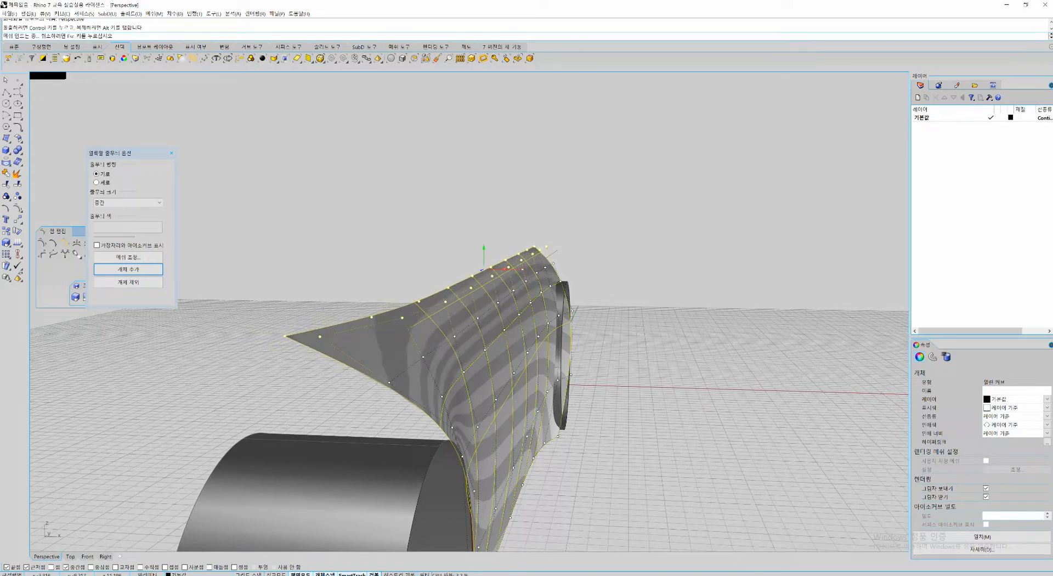
Step: Shift the selected top row of control points slightly back outward along X and deselect it
{"action": "right_click_drag", "start_coordinate": [504, 307], "coordinate": [595, 359]}
{"action": "left_click_drag", "start_coordinate": [515, 217], "coordinate": [521, 217]}
{"action": "key", "text": "Escape"}
Step: Move the second and third top-row control points at the negative-Y end inward along X
{"action": "right_click_drag", "start_coordinate": [483, 301], "coordinate": [422, 372]}
{"action": "left_click", "coordinate": [394, 405]}
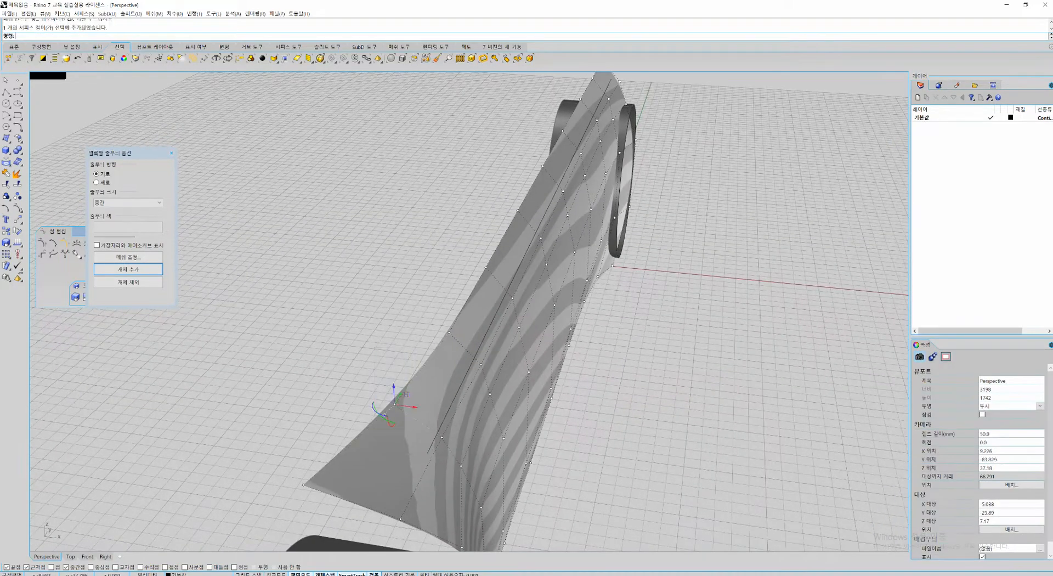
{"action": "left_click_drag", "start_coordinate": [394, 404], "coordinate": [387, 403]}
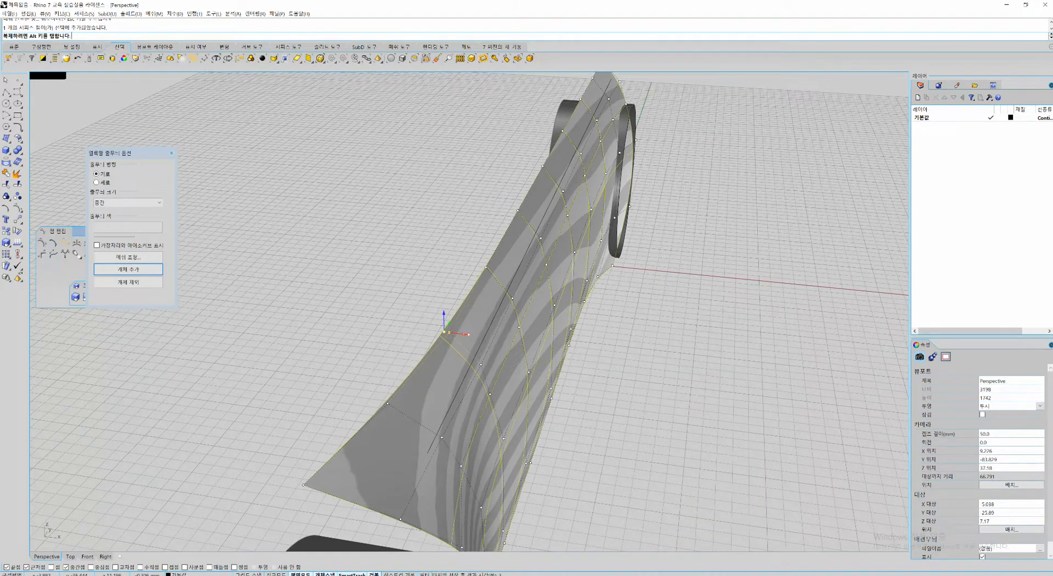
{"action": "scroll", "coordinate": [540, 275], "scroll_direction": "up", "scroll_amount": 3}
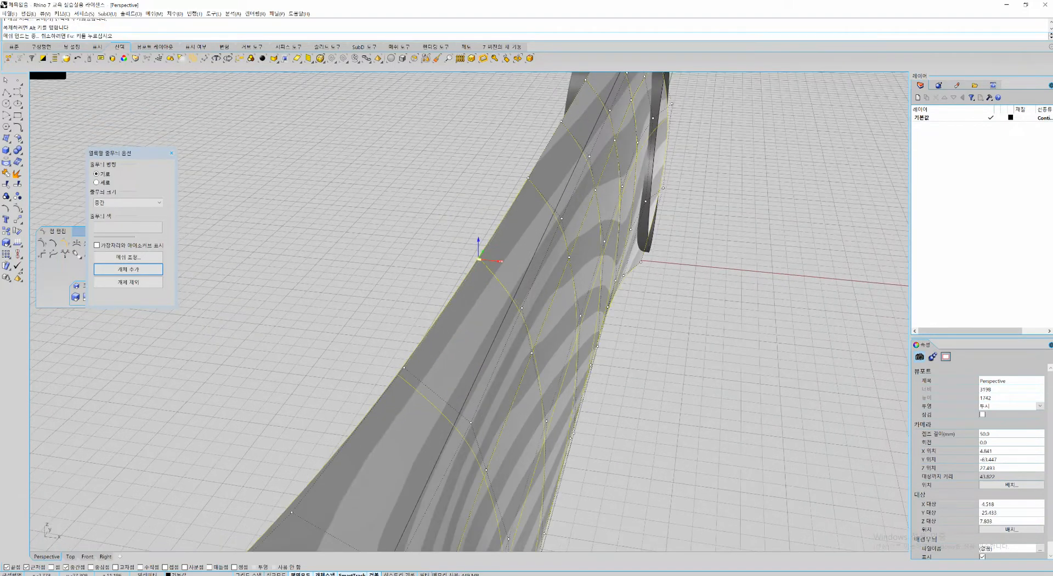
{"action": "left_click_drag", "start_coordinate": [422, 369], "coordinate": [419, 369]}
{"action": "left_click", "coordinate": [384, 305]}
{"action": "scroll", "coordinate": [384, 303], "scroll_direction": "down", "scroll_amount": 4}
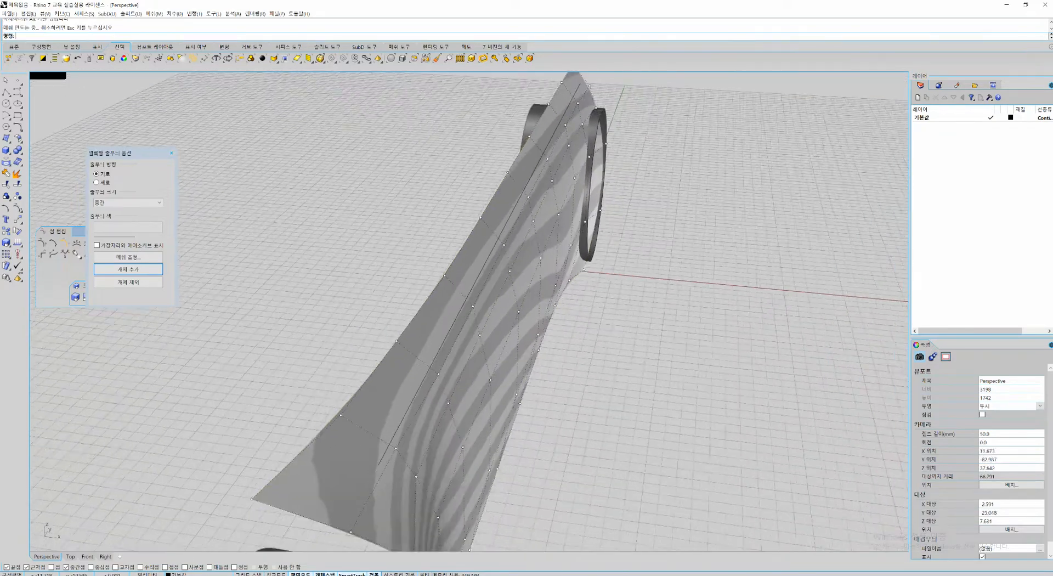
Step: Check the Zebra stripes around the negative-Y wheel arch and turn on the side surface's control points there
{"action": "right_click_drag", "start_coordinate": [412, 306], "coordinate": [463, 290]}
{"action": "right_click_drag", "start_coordinate": [548, 290], "coordinate": [334, 263]}
{"action": "scroll", "coordinate": [373, 321], "scroll_direction": "up", "scroll_amount": 6}
{"action": "right_click_drag", "start_coordinate": [373, 320], "coordinate": [219, 353]}
{"action": "left_click", "coordinate": [433, 318]}
{"action": "key", "text": "F10"}
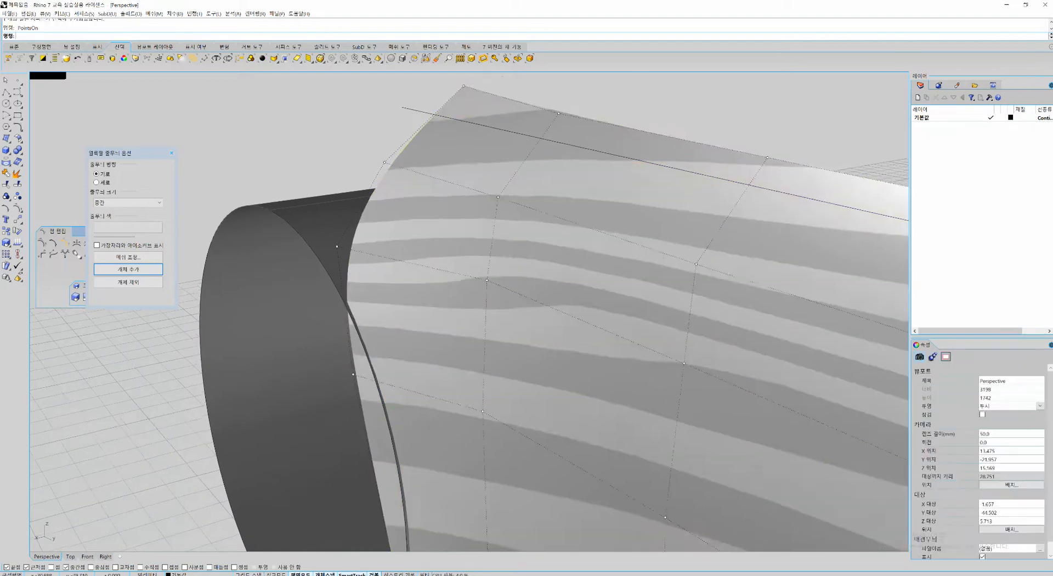
Step: Move the second-row control point in the third column at the negative-Y end inward along X
{"action": "right_click_drag", "start_coordinate": [433, 318], "coordinate": [315, 290]}
{"action": "left_click", "coordinate": [478, 238]}
{"action": "right_click_drag", "start_coordinate": [478, 239], "coordinate": [376, 275]}
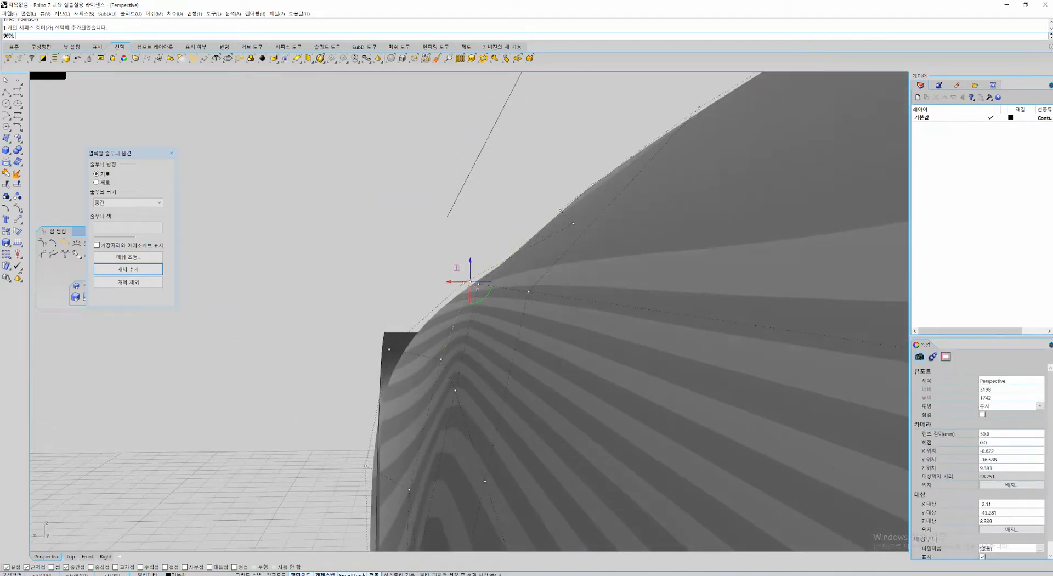
{"action": "right_click_drag", "start_coordinate": [477, 281], "coordinate": [789, 428]}
{"action": "right_click_drag", "start_coordinate": [603, 254], "coordinate": [573, 225], "text": "shift"}
{"action": "left_click", "coordinate": [497, 252]}
{"action": "right_click_drag", "start_coordinate": [478, 262], "coordinate": [505, 271]}
{"action": "scroll", "coordinate": [505, 270], "scroll_direction": "up", "scroll_amount": 2}
{"action": "left_click_drag", "start_coordinate": [513, 244], "coordinate": [508, 244]}
{"action": "scroll", "coordinate": [488, 292], "scroll_direction": "up", "scroll_amount": 2}
Step: Move the second-row control points in the first two columns inward along X, and shift the first-column one further inward
{"action": "left_click", "coordinate": [468, 334]}
{"action": "right_click_drag", "start_coordinate": [468, 335], "coordinate": [471, 288], "text": "shift"}
{"action": "left_click_drag", "start_coordinate": [454, 410], "coordinate": [403, 503]}
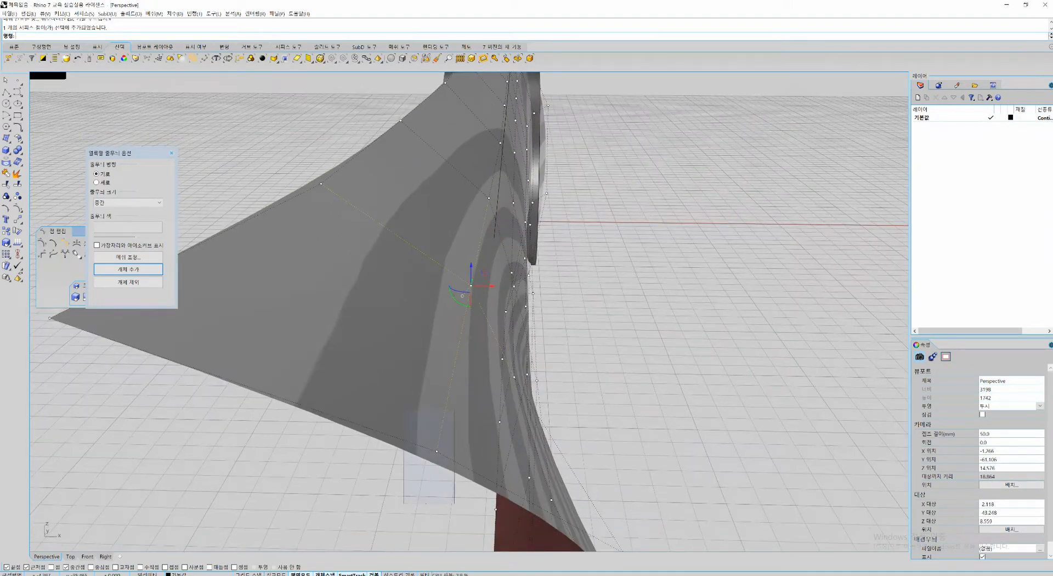
{"action": "left_click_drag", "start_coordinate": [478, 352], "coordinate": [472, 352]}
{"action": "left_click_drag", "start_coordinate": [446, 430], "coordinate": [379, 540]}
{"action": "left_click_drag", "start_coordinate": [451, 450], "coordinate": [438, 450]}
{"action": "left_click", "coordinate": [618, 403]}
{"action": "scroll", "coordinate": [618, 404], "scroll_direction": "down", "scroll_amount": 2}
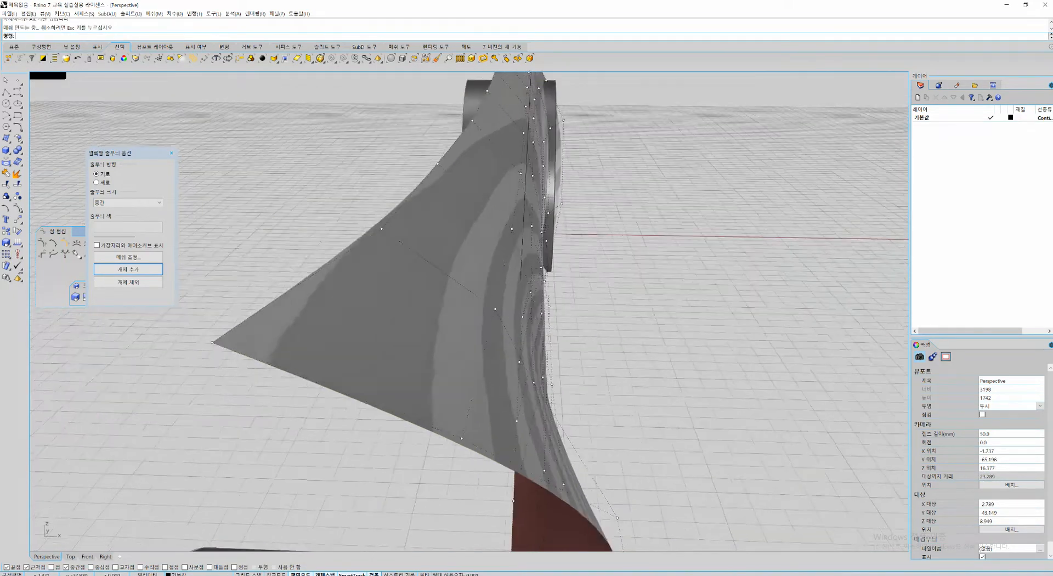
Step: Examine the Zebra stripe flow above the negative-Y wheel arch from outside the side surface
{"action": "right_click_drag", "start_coordinate": [617, 403], "coordinate": [359, 359]}
{"action": "scroll", "coordinate": [359, 359], "scroll_direction": "down", "scroll_amount": 8}
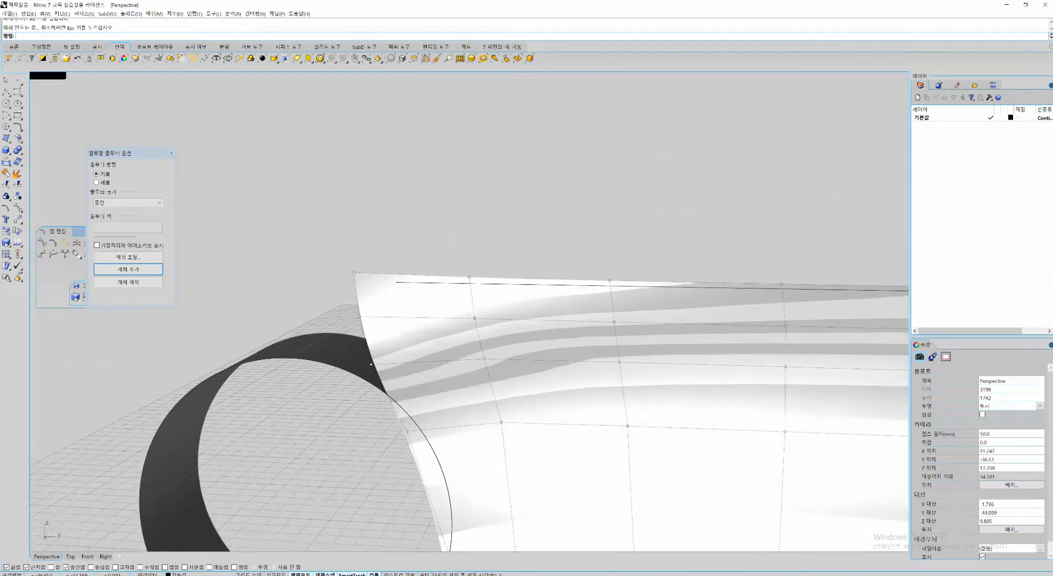
{"action": "right_click_drag", "start_coordinate": [416, 329], "coordinate": [302, 321]}
{"action": "scroll", "coordinate": [302, 321], "scroll_direction": "up", "scroll_amount": 6}
{"action": "right_click_drag", "start_coordinate": [417, 301], "coordinate": [351, 308]}
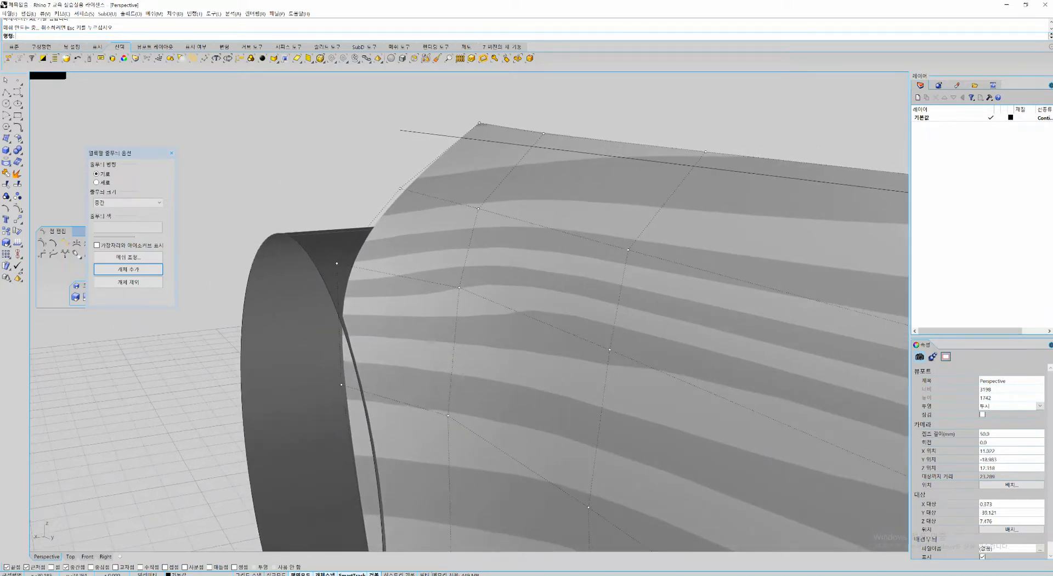
{"action": "scroll", "coordinate": [351, 308], "scroll_direction": "down", "scroll_amount": 2}
{"action": "right_click_drag", "start_coordinate": [419, 288], "coordinate": [384, 291], "text": "shift"}
{"action": "left_click", "coordinate": [477, 331]}
{"action": "left_click", "coordinate": [507, 355]}
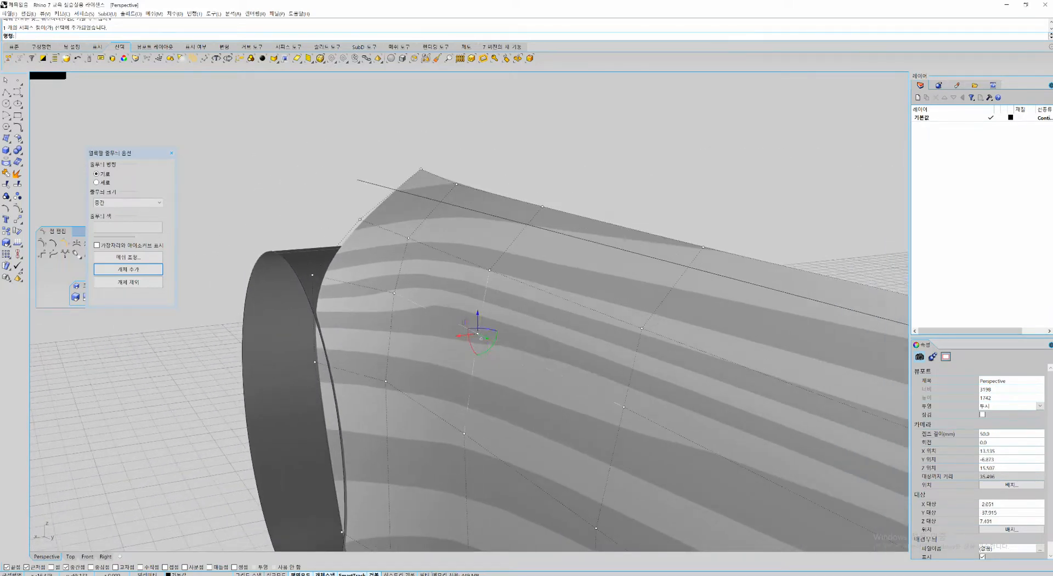
Step: Turn the side surface's control points on again near the negative-Y wheel arch
{"action": "right_click_drag", "start_coordinate": [501, 352], "coordinate": [398, 457]}
{"action": "left_click", "coordinate": [446, 262]}
{"action": "scroll", "coordinate": [446, 262], "scroll_direction": "up", "scroll_amount": 5}
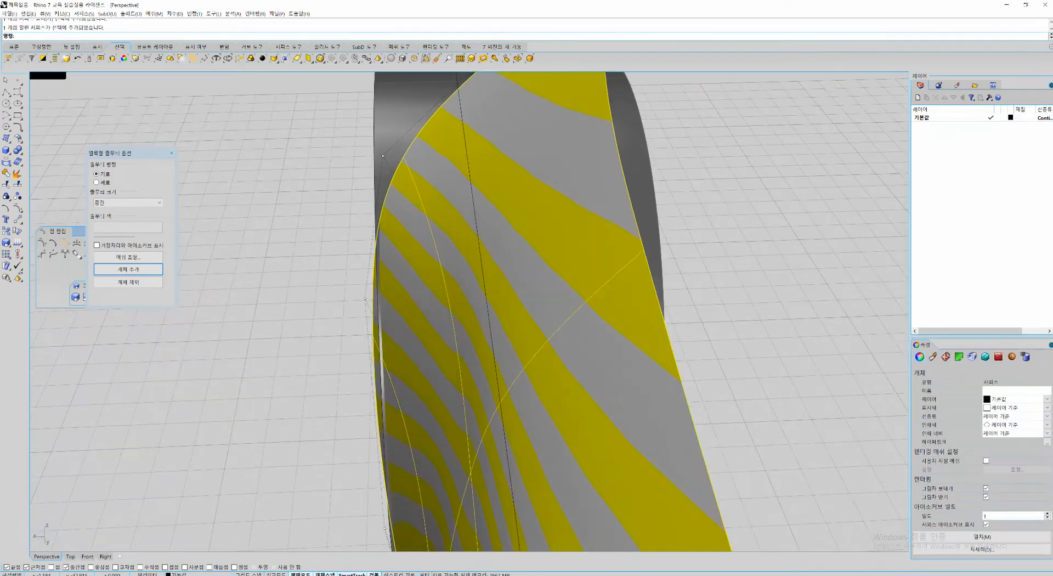
{"action": "key", "text": "Escape"}
{"action": "left_click", "coordinate": [446, 262]}
{"action": "scroll", "coordinate": [446, 263], "scroll_direction": "up", "scroll_amount": 1}
{"action": "left_click", "coordinate": [446, 263]}
{"action": "key", "text": "F10"}
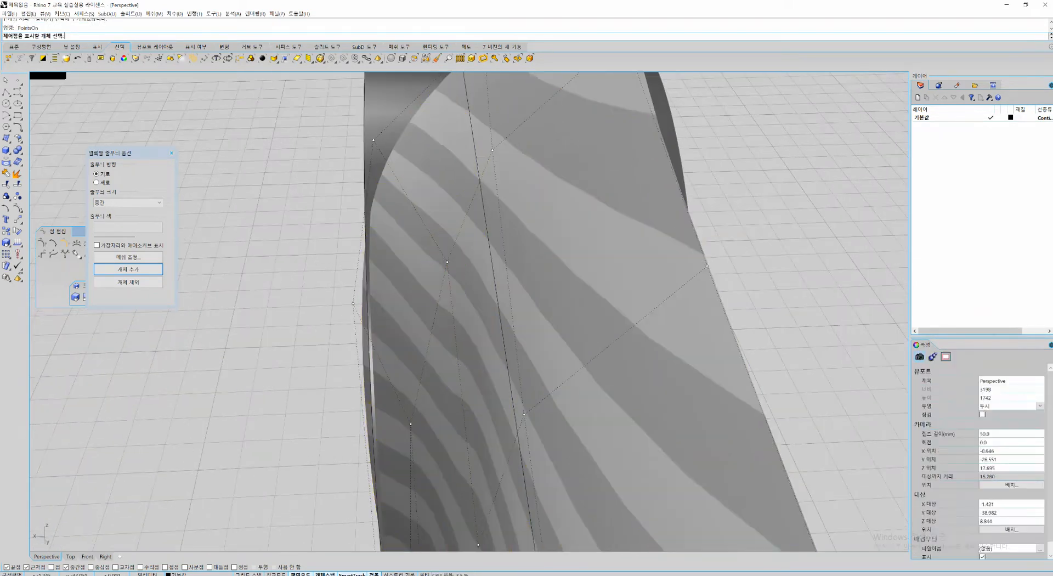
{"action": "left_click", "coordinate": [447, 262]}
{"action": "key", "text": "F10"}
{"action": "left_click", "coordinate": [447, 262]}
{"action": "key", "text": "F10"}
{"action": "right_click_drag", "start_coordinate": [447, 262], "coordinate": [581, 265]}
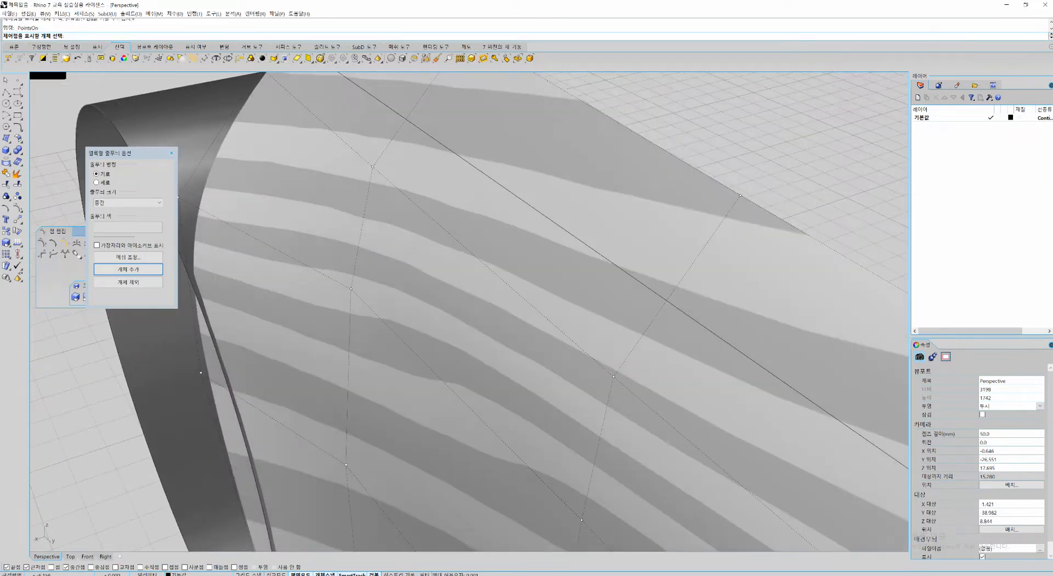
{"action": "left_click", "coordinate": [515, 291]}
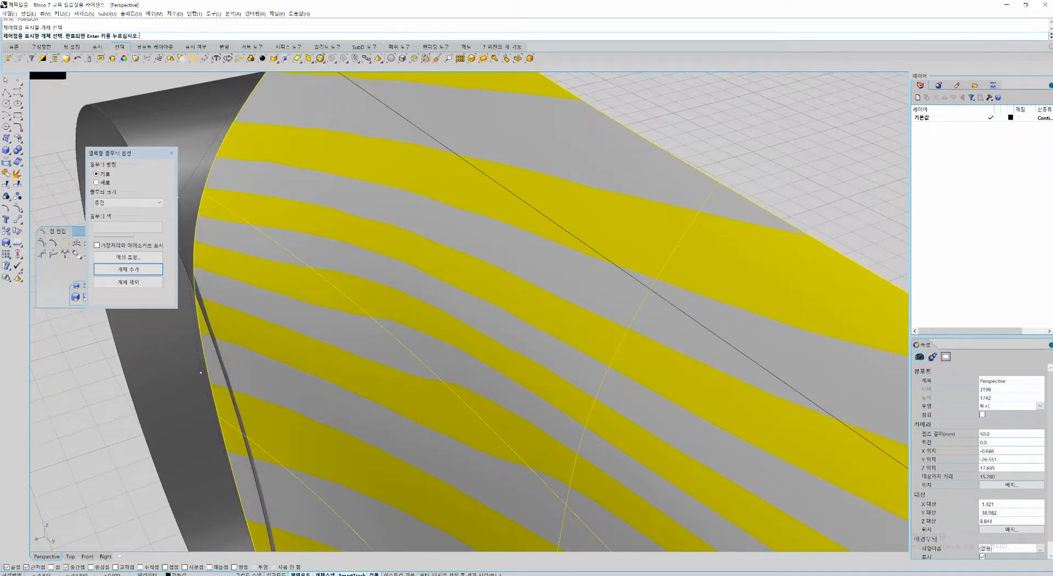
{"action": "scroll", "coordinate": [494, 313], "scroll_direction": "down", "scroll_amount": 5}
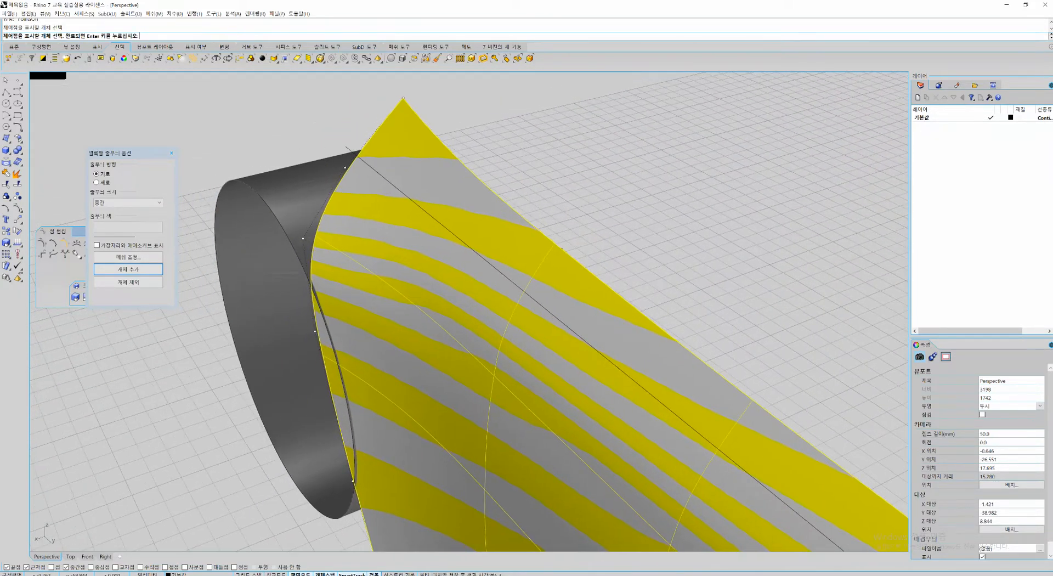
{"action": "key", "text": "Return"}
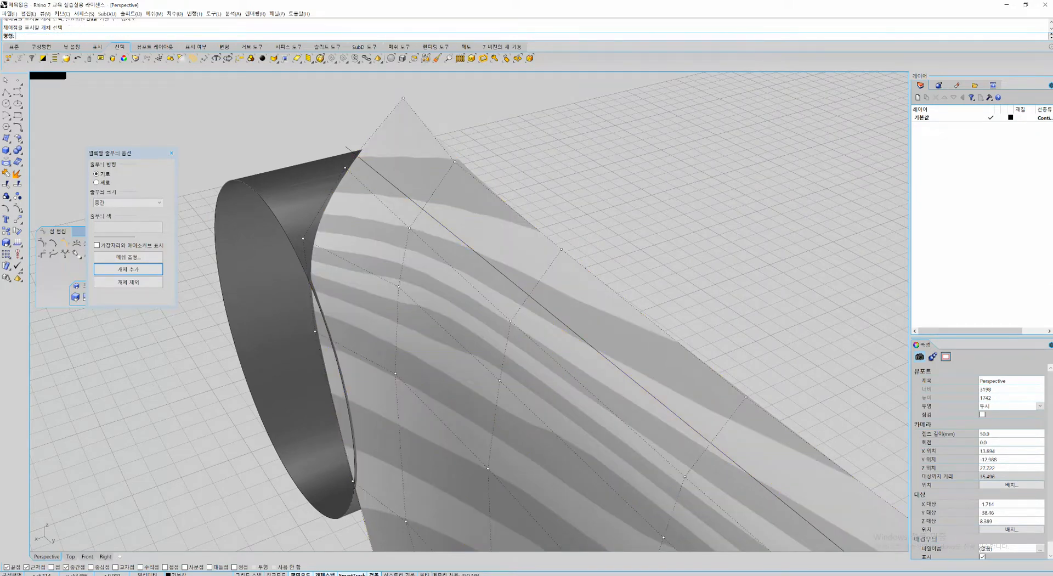
{"action": "left_click", "coordinate": [494, 340]}
{"action": "scroll", "coordinate": [493, 340], "scroll_direction": "up", "scroll_amount": 3}
{"action": "key", "text": "Return"}
{"action": "left_click", "coordinate": [485, 340]}
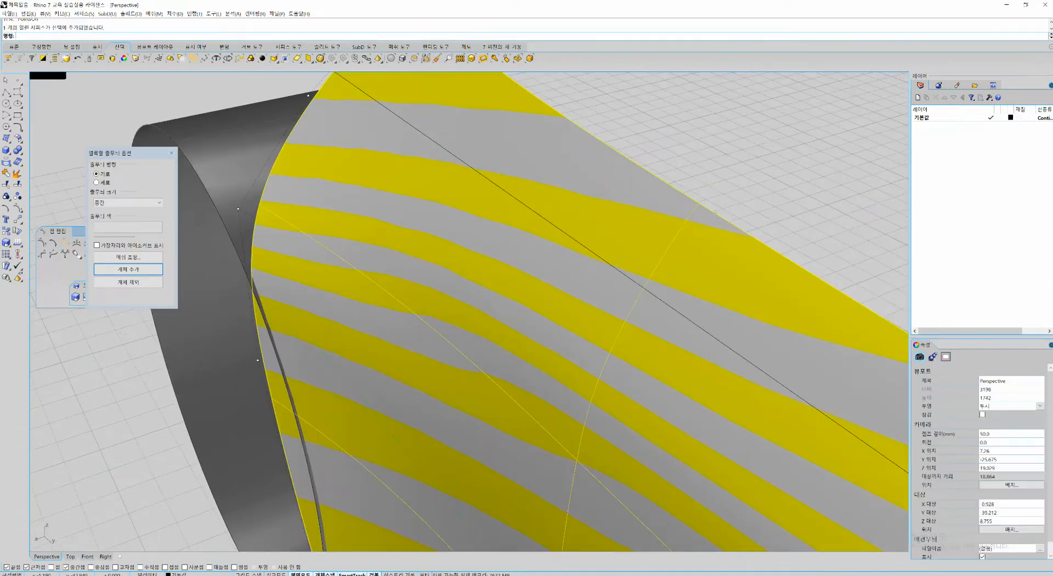
{"action": "scroll", "coordinate": [479, 341], "scroll_direction": "down", "scroll_amount": 3}
{"action": "right_click_drag", "start_coordinate": [713, 359], "coordinate": [572, 331]}
{"action": "scroll", "coordinate": [572, 329], "scroll_direction": "up", "scroll_amount": 2}
{"action": "key", "text": "Escape"}
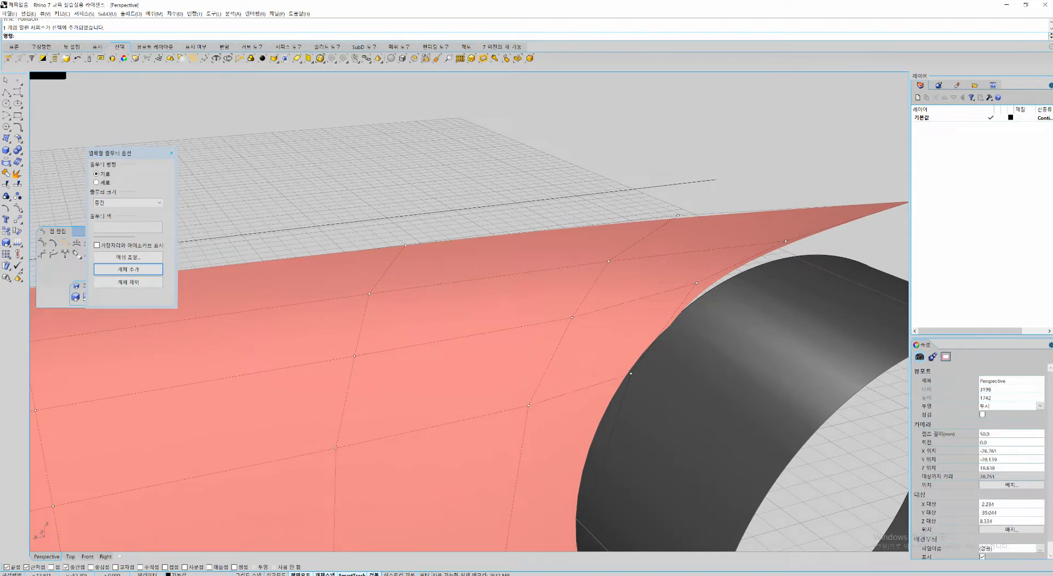
Step: Nudge the third-row control point in the second column at the negative-Y end slightly outward along X, and deselect it
{"action": "left_click", "coordinate": [572, 317]}
{"action": "right_click_drag", "start_coordinate": [565, 439], "coordinate": [691, 463]}
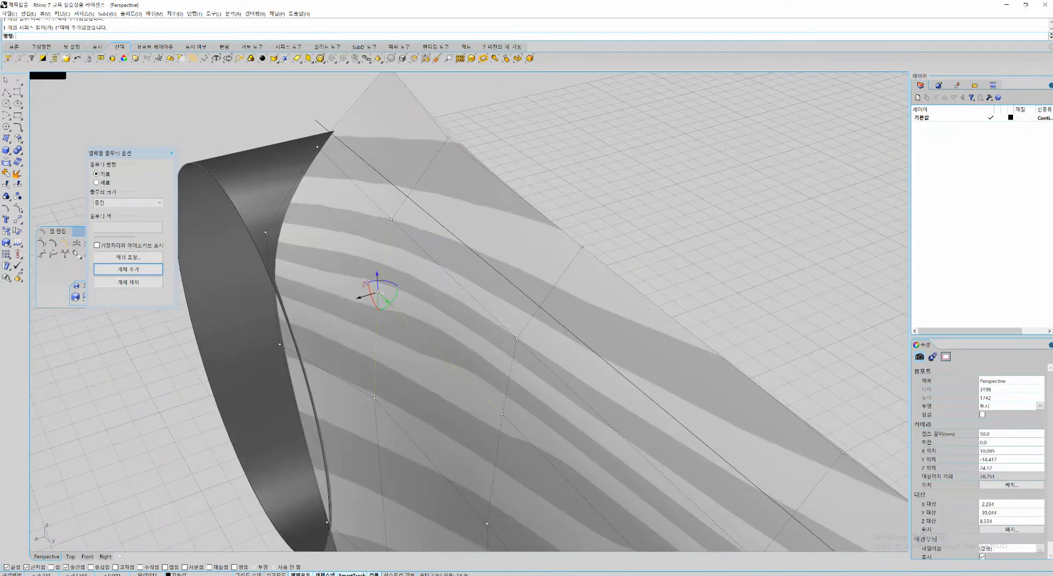
{"action": "left_click_drag", "start_coordinate": [377, 291], "coordinate": [375, 293]}
{"action": "scroll", "coordinate": [379, 299], "scroll_direction": "down", "scroll_amount": 4}
{"action": "key", "text": "Escape"}
Step: Pull the top corner control point at the positive-Y wheel end inward and further out along Y, and move its top-row neighbour inward
{"action": "right_click_drag", "start_coordinate": [379, 299], "coordinate": [345, 296]}
{"action": "scroll", "coordinate": [439, 302], "scroll_direction": "down", "scroll_amount": 4}
{"action": "right_click_drag", "start_coordinate": [630, 316], "coordinate": [622, 396]}
{"action": "right_click_drag", "start_coordinate": [622, 396], "coordinate": [479, 293], "text": "shift"}
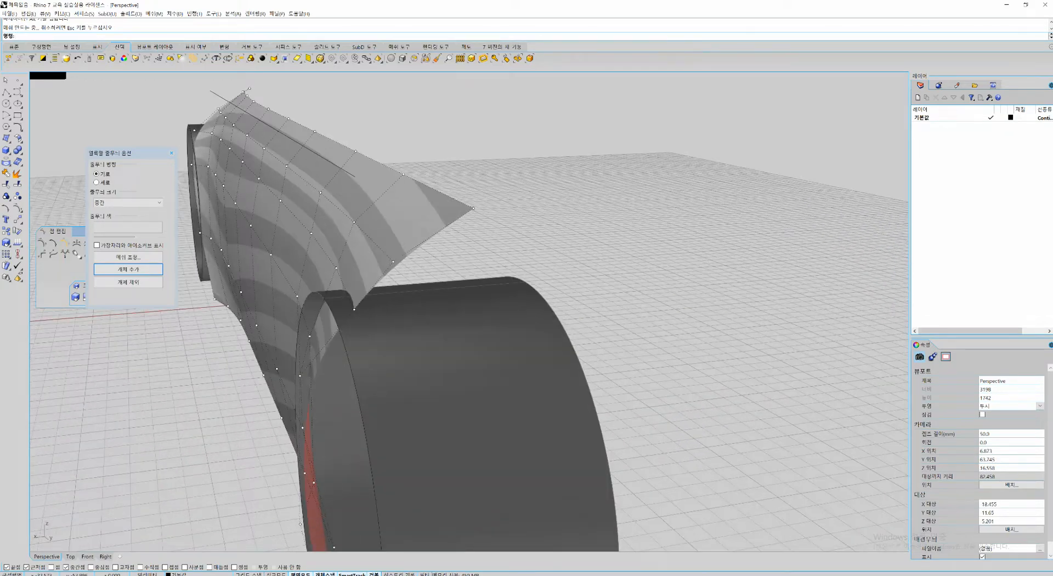
{"action": "left_click", "coordinate": [473, 208]}
{"action": "scroll", "coordinate": [477, 217], "scroll_direction": "down", "scroll_amount": 4}
{"action": "right_click_drag", "start_coordinate": [487, 230], "coordinate": [460, 236]}
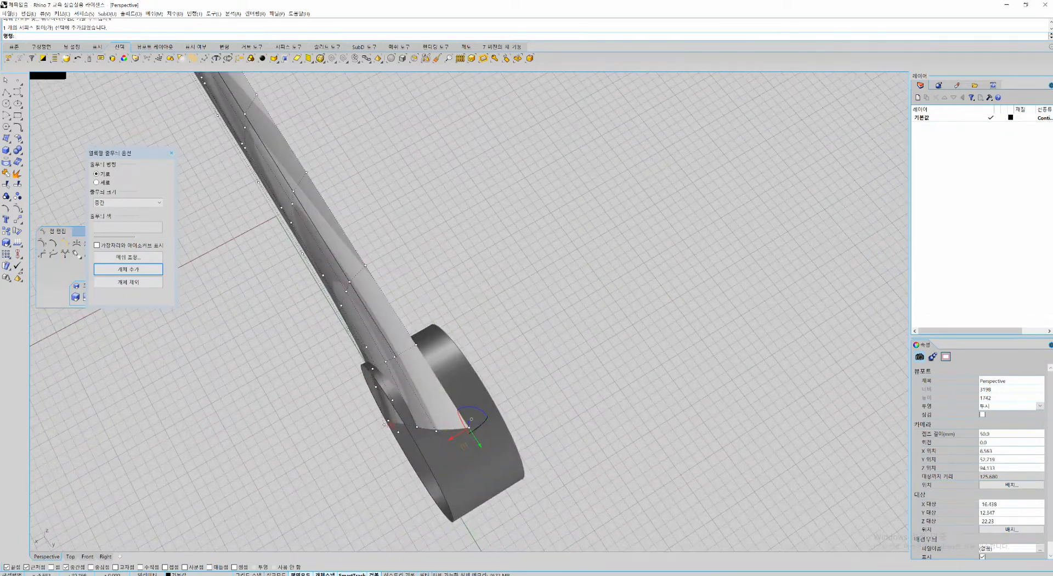
{"action": "left_click_drag", "start_coordinate": [479, 468], "coordinate": [530, 437]}
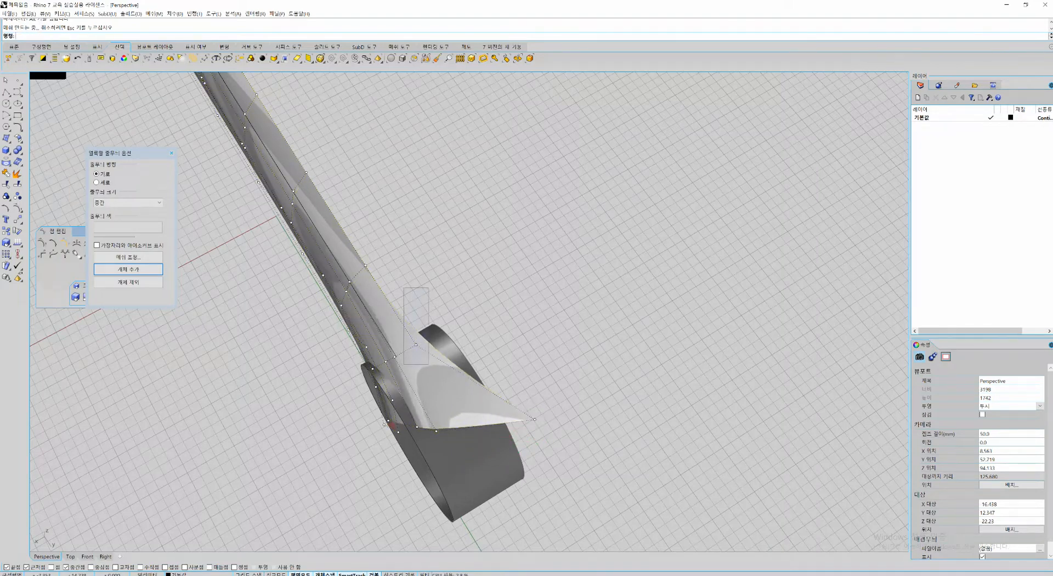
{"action": "left_click_drag", "start_coordinate": [429, 364], "coordinate": [415, 345]}
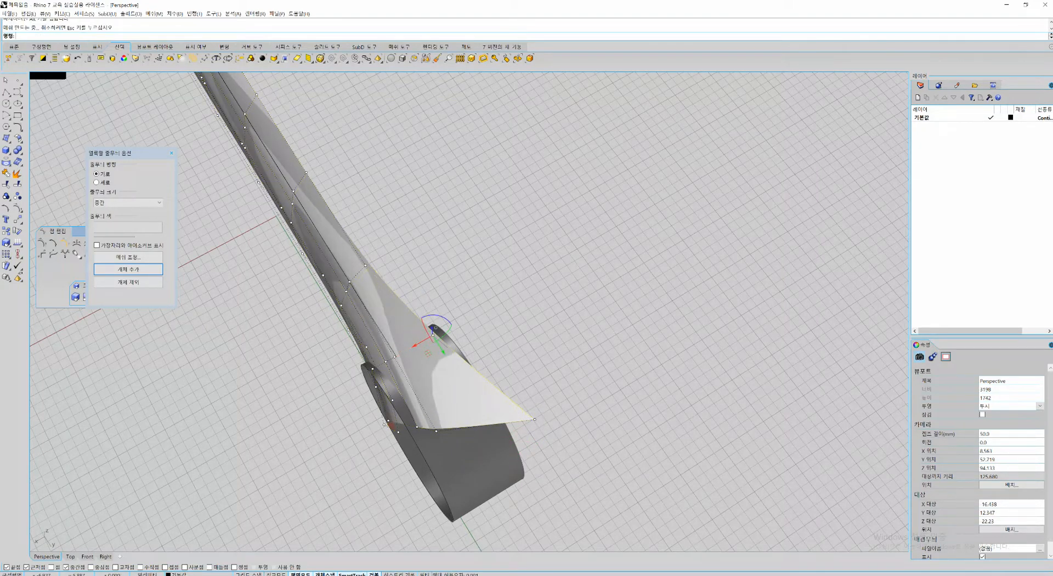
Step: Move the third top-row control point at the positive-Y end inward along X and adjust its neighbours the same way
{"action": "left_click", "coordinate": [365, 264]}
{"action": "scroll", "coordinate": [365, 265], "scroll_direction": "up", "scroll_amount": 3}
{"action": "left_click_drag", "start_coordinate": [351, 272], "coordinate": [360, 267]}
{"action": "right_click_drag", "start_coordinate": [373, 271], "coordinate": [359, 244], "text": "shift"}
{"action": "left_click_drag", "start_coordinate": [423, 243], "coordinate": [418, 253], "text": "shift"}
{"action": "left_click_drag", "start_coordinate": [560, 277], "coordinate": [493, 383], "text": "shift"}
{"action": "right_click_drag", "start_coordinate": [493, 383], "coordinate": [471, 453], "text": "shift"}
{"action": "left_click_drag", "start_coordinate": [404, 320], "coordinate": [411, 319]}
Step: Nudge the second top-row control point at the positive-Y end further inward along X
{"action": "left_click", "coordinate": [443, 274]}
{"action": "right_click_drag", "start_coordinate": [443, 274], "coordinate": [473, 289]}
{"action": "left_click_drag", "start_coordinate": [477, 289], "coordinate": [456, 378]}
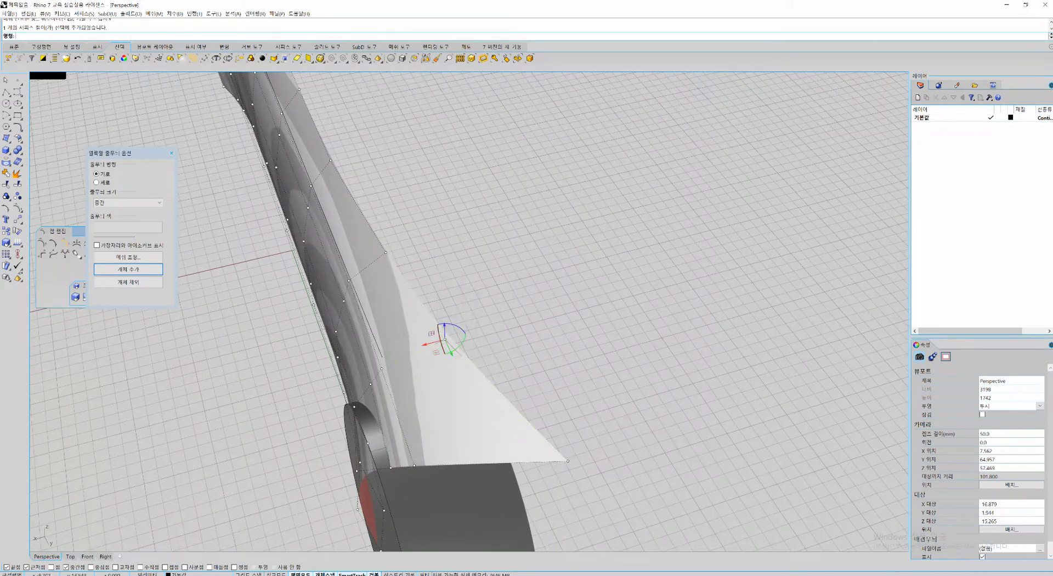
{"action": "left_click_drag", "start_coordinate": [445, 339], "coordinate": [450, 338]}
{"action": "left_click_drag", "start_coordinate": [582, 387], "coordinate": [542, 482]}
Step: Slide the second and third top-row control points at the positive-Y end outward along Y, and extend the corner point along Y
{"action": "right_click_drag", "start_coordinate": [415, 166], "coordinate": [400, 276], "text": "shift"}
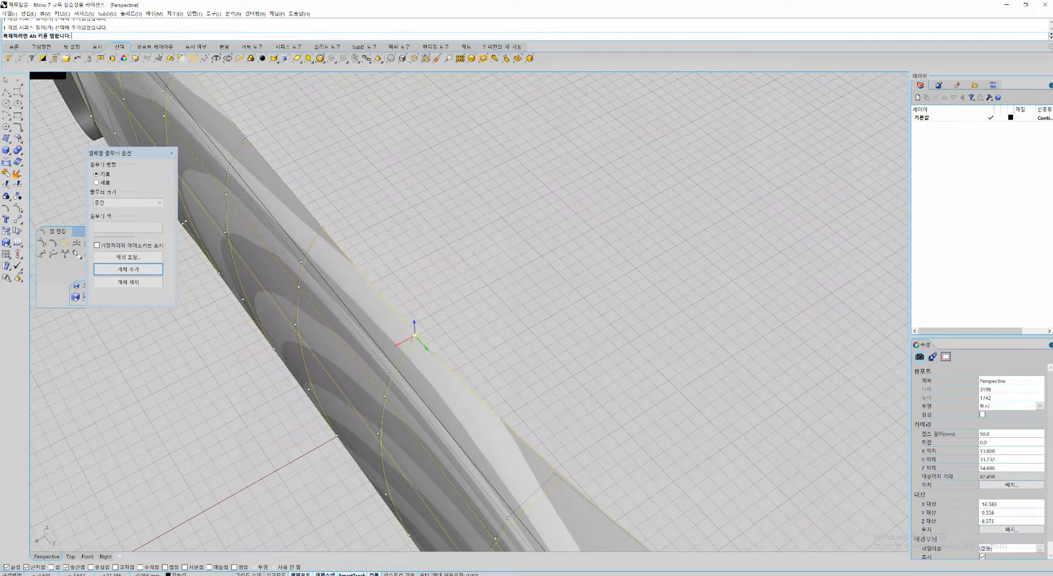
{"action": "scroll", "coordinate": [415, 323], "scroll_direction": "up", "scroll_amount": 2}
{"action": "left_click_drag", "start_coordinate": [442, 328], "coordinate": [491, 376]}
{"action": "scroll", "coordinate": [521, 366], "scroll_direction": "down", "scroll_amount": 4}
{"action": "right_click_drag", "start_coordinate": [521, 366], "coordinate": [425, 314], "text": "shift"}
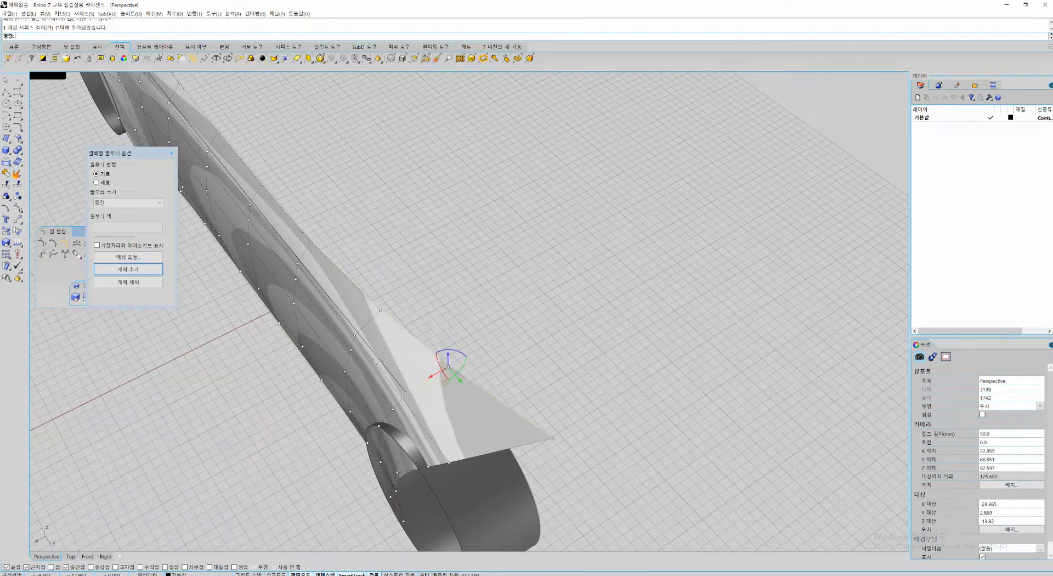
{"action": "scroll", "coordinate": [450, 363], "scroll_direction": "up", "scroll_amount": 2}
{"action": "left_click", "coordinate": [597, 461]}
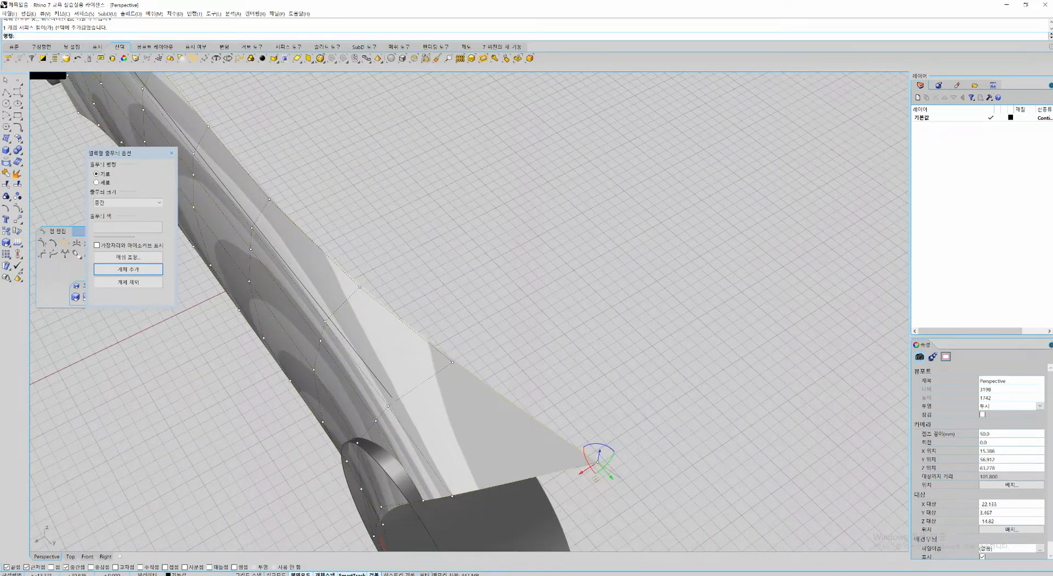
{"action": "left_click_drag", "start_coordinate": [610, 476], "coordinate": [614, 479]}
Step: Select the second-row control points starting from the positive-Y end, refining the selection in the Front view
{"action": "scroll", "coordinate": [531, 338], "scroll_direction": "down", "scroll_amount": 6}
{"action": "right_click_drag", "start_coordinate": [530, 339], "coordinate": [737, 298]}
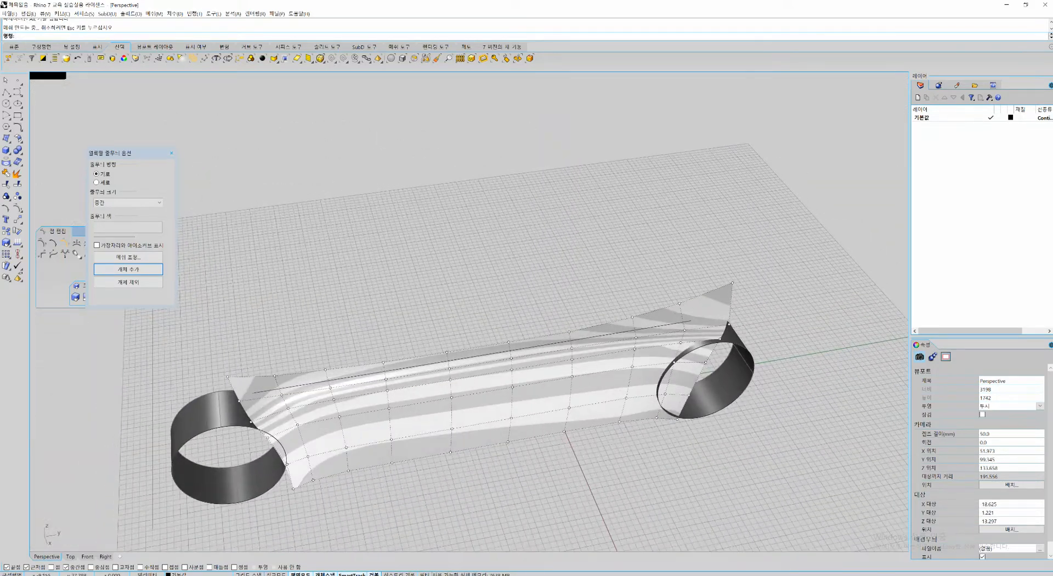
{"action": "right_click_drag", "start_coordinate": [652, 354], "coordinate": [538, 362], "text": "shift"}
{"action": "right_click_drag", "start_coordinate": [538, 362], "coordinate": [655, 324]}
{"action": "scroll", "coordinate": [582, 285], "scroll_direction": "up", "scroll_amount": 6}
{"action": "scroll", "coordinate": [652, 309], "scroll_direction": "up", "scroll_amount": 6}
{"action": "left_click", "coordinate": [649, 307]}
{"action": "right_click_drag", "start_coordinate": [568, 345], "coordinate": [560, 283], "text": "shift"}
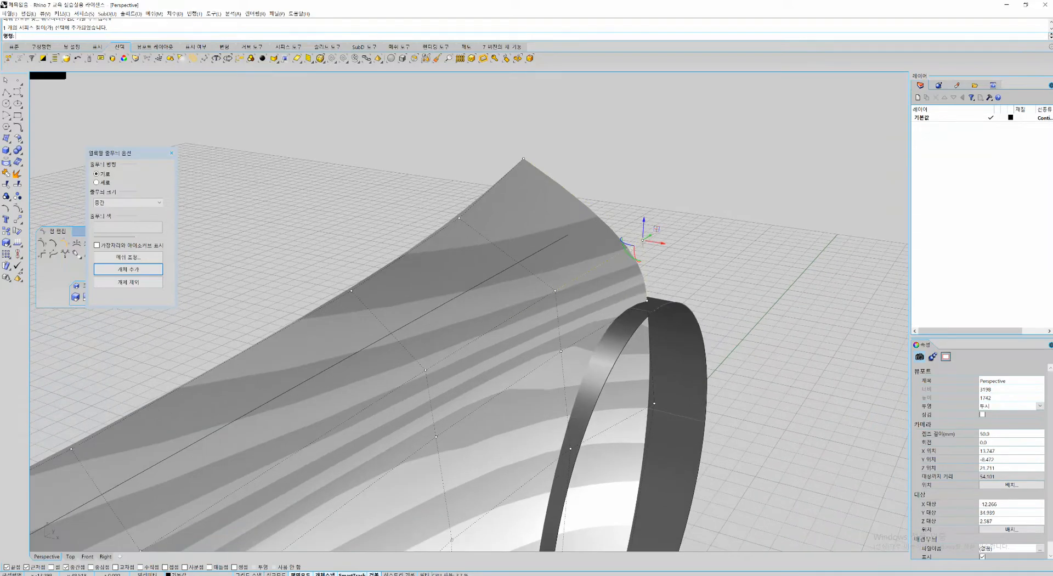
{"action": "scroll", "coordinate": [439, 368], "scroll_direction": "down", "scroll_amount": 2}
{"action": "right_click_drag", "start_coordinate": [474, 353], "coordinate": [447, 367], "text": "shift"}
{"action": "right_click_drag", "start_coordinate": [447, 367], "coordinate": [495, 333]}
{"action": "left_click", "coordinate": [528, 341], "text": "shift"}
{"action": "scroll", "coordinate": [531, 337], "scroll_direction": "down", "scroll_amount": 6}
{"action": "scroll", "coordinate": [554, 318], "scroll_direction": "up", "scroll_amount": 4}
{"action": "left_click", "coordinate": [526, 306], "text": "ctrl"}
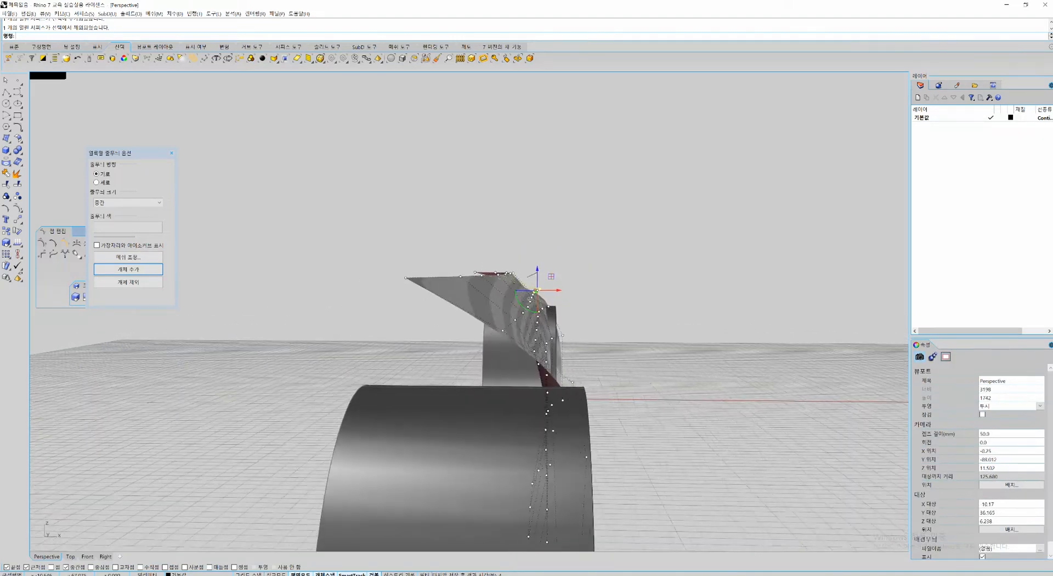
{"action": "right_click_drag", "start_coordinate": [498, 369], "coordinate": [504, 350]}
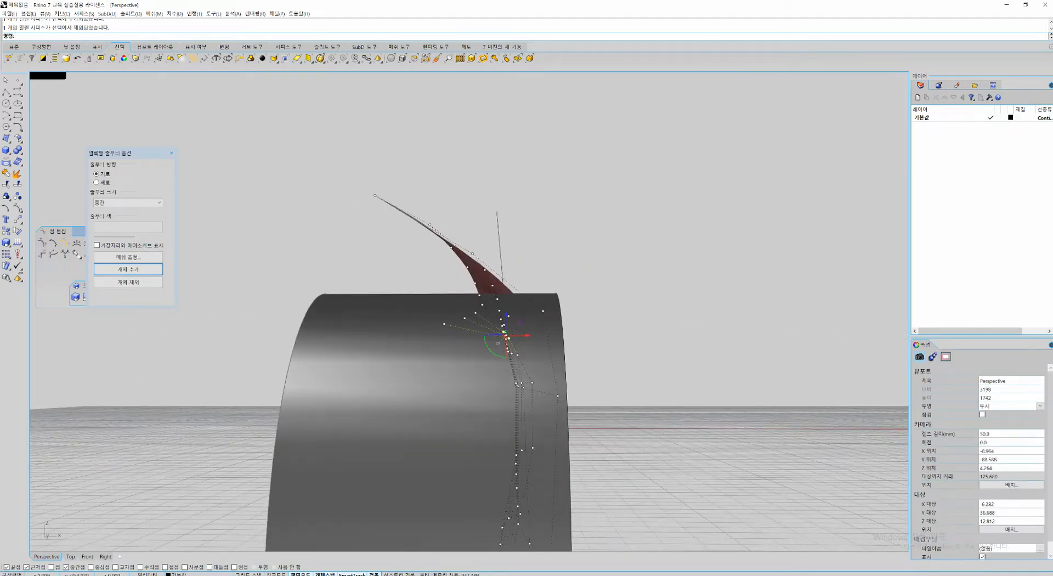
{"action": "key", "text": "ctrl+F2"}
{"action": "scroll", "coordinate": [522, 335], "scroll_direction": "up", "scroll_amount": 20}
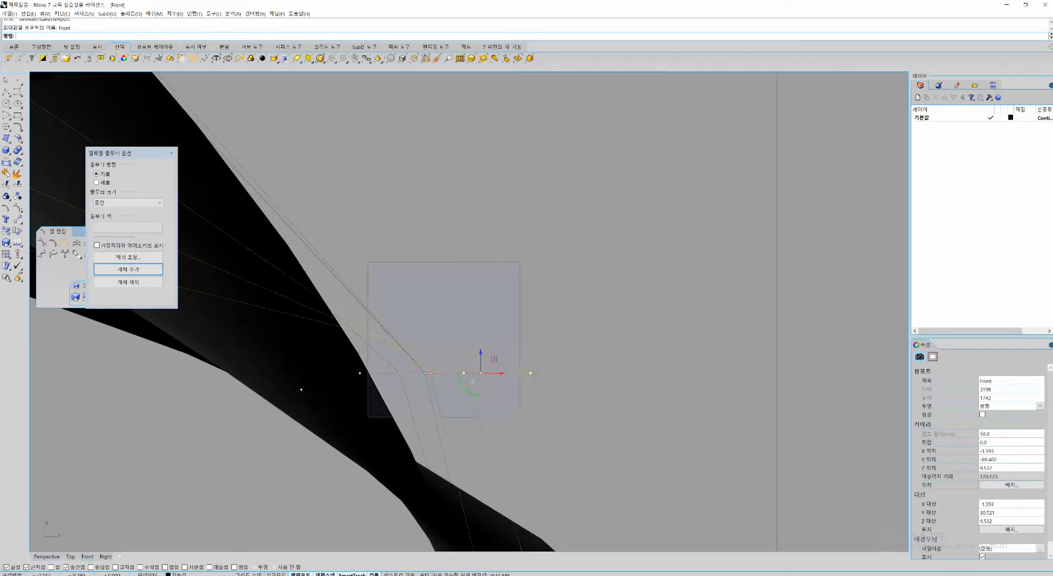
Step: Move the selected second-row control points inward along X in Perspective and check the Zebra stripes from both wheel ends
{"action": "key", "text": "ctrl+F4"}
{"action": "right_click_drag", "start_coordinate": [369, 422], "coordinate": [360, 433]}
{"action": "right_click_drag", "start_coordinate": [361, 433], "coordinate": [614, 331], "text": "shift"}
{"action": "scroll", "coordinate": [633, 309], "scroll_direction": "up", "scroll_amount": 3}
{"action": "left_click_drag", "start_coordinate": [684, 271], "coordinate": [671, 271]}
{"action": "scroll", "coordinate": [672, 271], "scroll_direction": "down", "scroll_amount": 2}
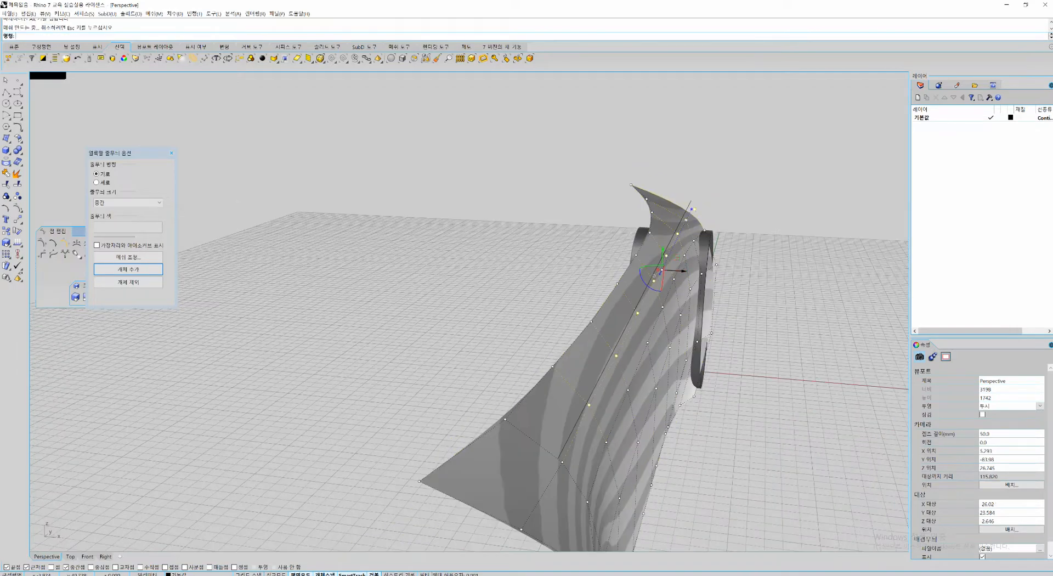
{"action": "right_click_drag", "start_coordinate": [671, 270], "coordinate": [612, 249]}
{"action": "right_click_drag", "start_coordinate": [611, 249], "coordinate": [708, 290], "text": "shift"}
{"action": "scroll", "coordinate": [586, 315], "scroll_direction": "up", "scroll_amount": 5}
{"action": "scroll", "coordinate": [587, 316], "scroll_direction": "down", "scroll_amount": 7}
{"action": "right_click_drag", "start_coordinate": [708, 291], "coordinate": [345, 274]}
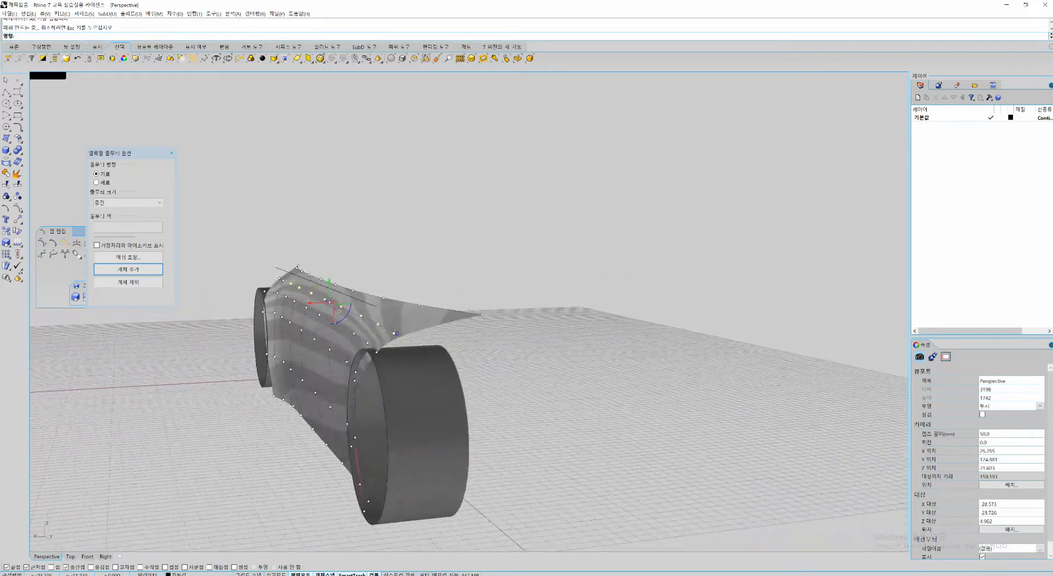
Step: Nudge the selected second-row control points slightly further along X and clear the selection
{"action": "scroll", "coordinate": [276, 316], "scroll_direction": "up", "scroll_amount": 6}
{"action": "right_click_drag", "start_coordinate": [275, 316], "coordinate": [329, 376], "text": "shift"}
{"action": "right_click_drag", "start_coordinate": [329, 375], "coordinate": [272, 346]}
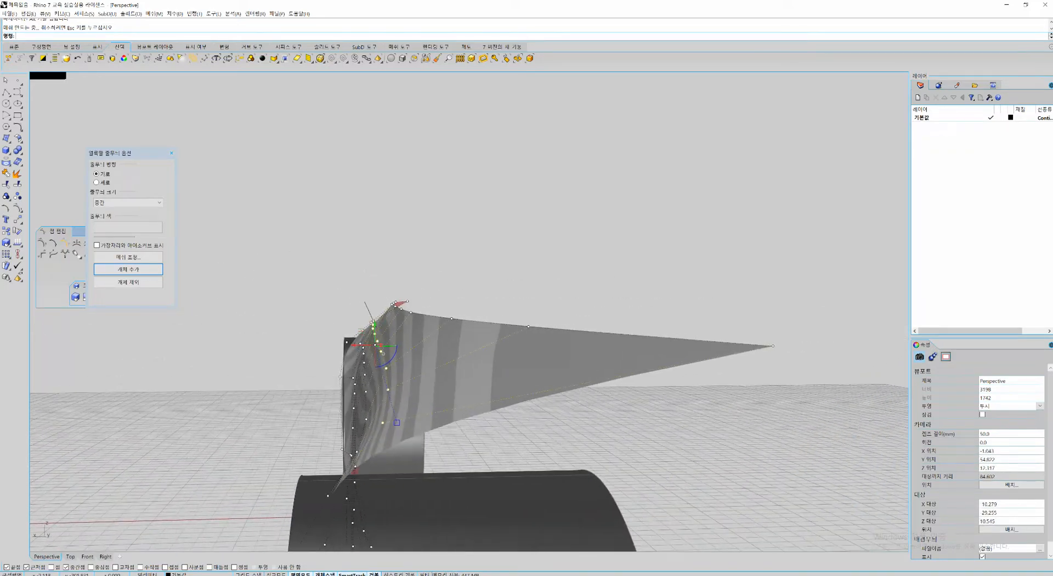
{"action": "left_click_drag", "start_coordinate": [355, 345], "coordinate": [351, 345]}
{"action": "key", "text": "Escape"}
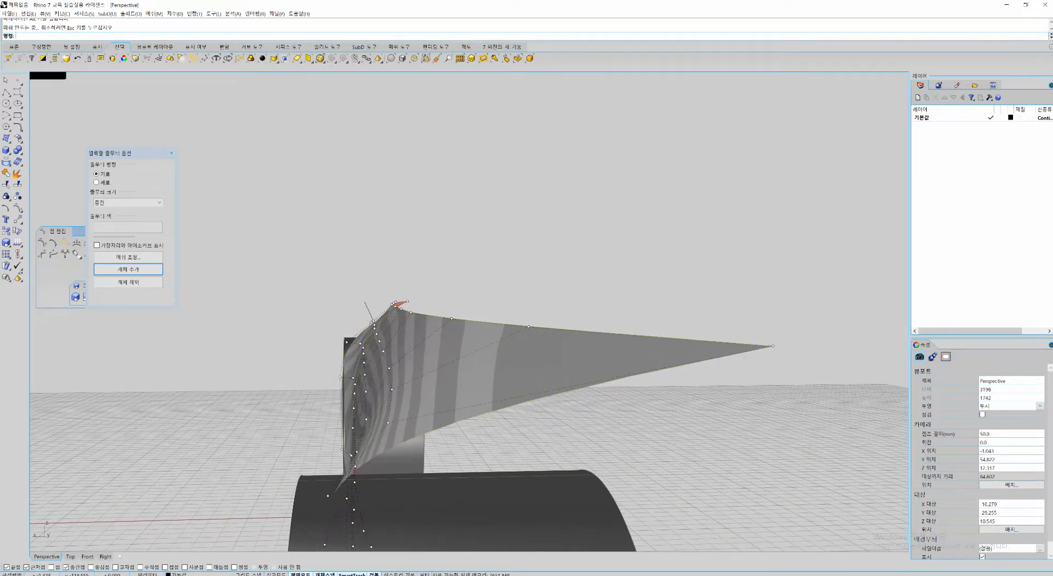
Step: Shift the second-row control point nearest the positive-Y end, just inside the edge, slightly along X
{"action": "right_click_drag", "start_coordinate": [353, 343], "coordinate": [358, 324], "text": "shift"}
{"action": "right_click_drag", "start_coordinate": [357, 324], "coordinate": [416, 323]}
{"action": "right_click_drag", "start_coordinate": [570, 411], "coordinate": [544, 391], "text": "shift"}
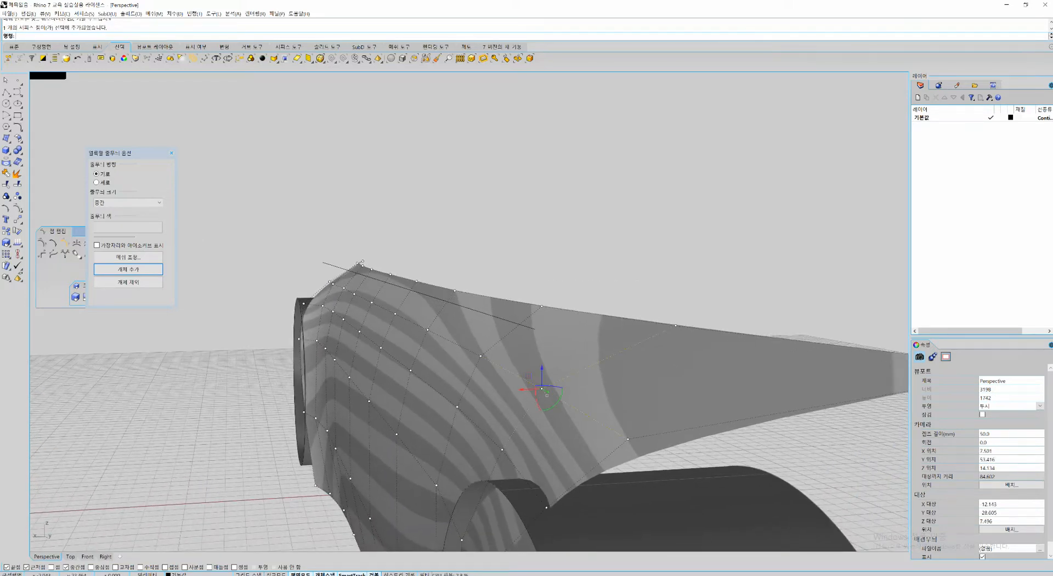
{"action": "scroll", "coordinate": [384, 274], "scroll_direction": "down", "scroll_amount": 2}
{"action": "scroll", "coordinate": [384, 274], "scroll_direction": "up", "scroll_amount": 2}
{"action": "right_click_drag", "start_coordinate": [439, 351], "coordinate": [359, 368]}
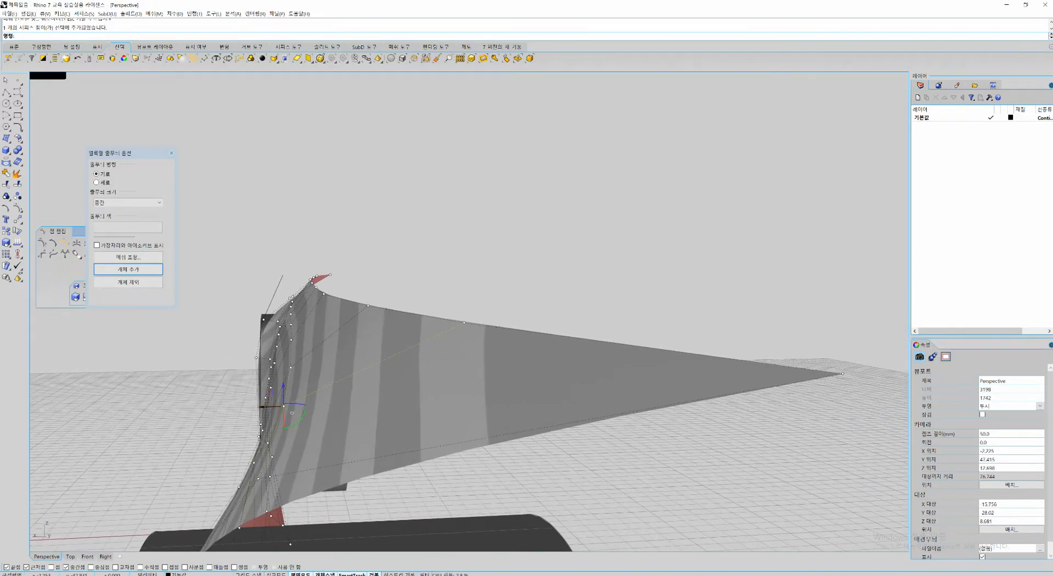
{"action": "left_click_drag", "start_coordinate": [260, 406], "coordinate": [259, 406]}
{"action": "key", "text": "Escape"}
Step: Move the matching second-row control point at the negative-Y end inward along X and fine-tune its position
{"action": "right_click_drag", "start_coordinate": [285, 379], "coordinate": [625, 413]}
{"action": "right_click_drag", "start_coordinate": [425, 399], "coordinate": [466, 394]}
{"action": "scroll", "coordinate": [447, 396], "scroll_direction": "up", "scroll_amount": 2}
{"action": "scroll", "coordinate": [550, 395], "scroll_direction": "up", "scroll_amount": 4}
{"action": "left_click", "coordinate": [370, 401]}
{"action": "right_click_drag", "start_coordinate": [372, 399], "coordinate": [386, 377], "text": "shift"}
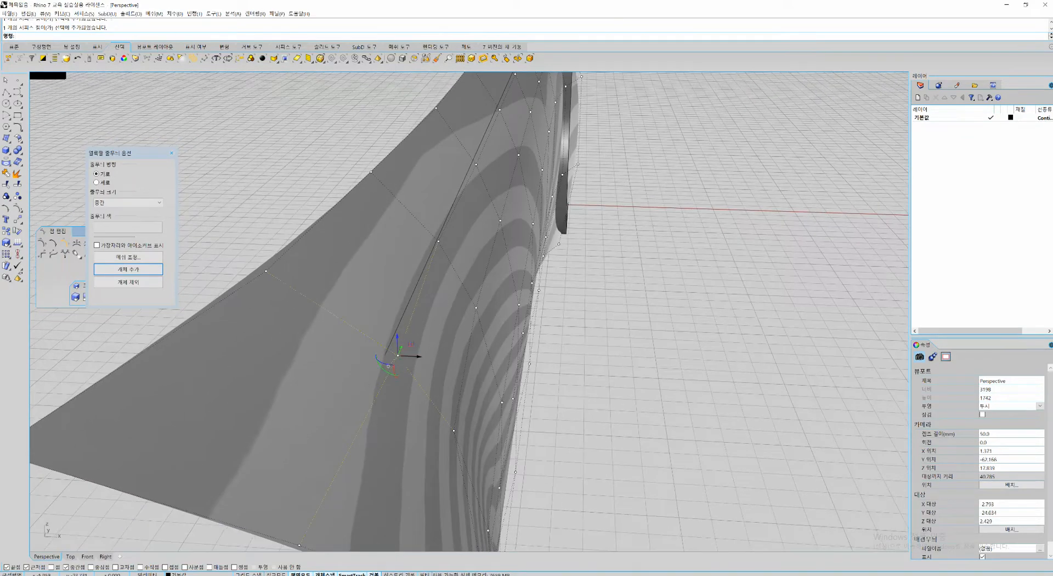
{"action": "left_click_drag", "start_coordinate": [418, 356], "coordinate": [403, 355]}
{"action": "scroll", "coordinate": [403, 356], "scroll_direction": "down", "scroll_amount": 2}
{"action": "right_click_drag", "start_coordinate": [403, 356], "coordinate": [407, 383], "text": "shift"}
{"action": "right_click_drag", "start_coordinate": [407, 382], "coordinate": [499, 400]}
{"action": "scroll", "coordinate": [498, 400], "scroll_direction": "up", "scroll_amount": 2}
{"action": "left_click_drag", "start_coordinate": [420, 384], "coordinate": [424, 384]}
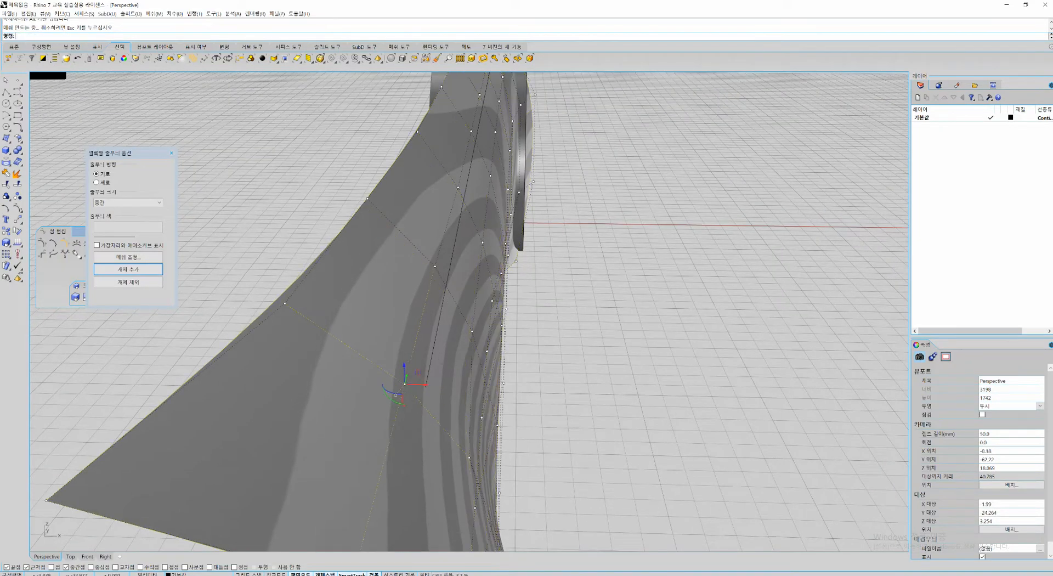
Step: Examine the Zebra stripe flow along the side surface from the negative-Y end and from the side
{"action": "scroll", "coordinate": [424, 385], "scroll_direction": "down", "scroll_amount": 2}
{"action": "right_click_drag", "start_coordinate": [424, 385], "coordinate": [198, 416], "text": "shift"}
{"action": "right_click_drag", "start_coordinate": [301, 408], "coordinate": [357, 463], "text": "shift"}
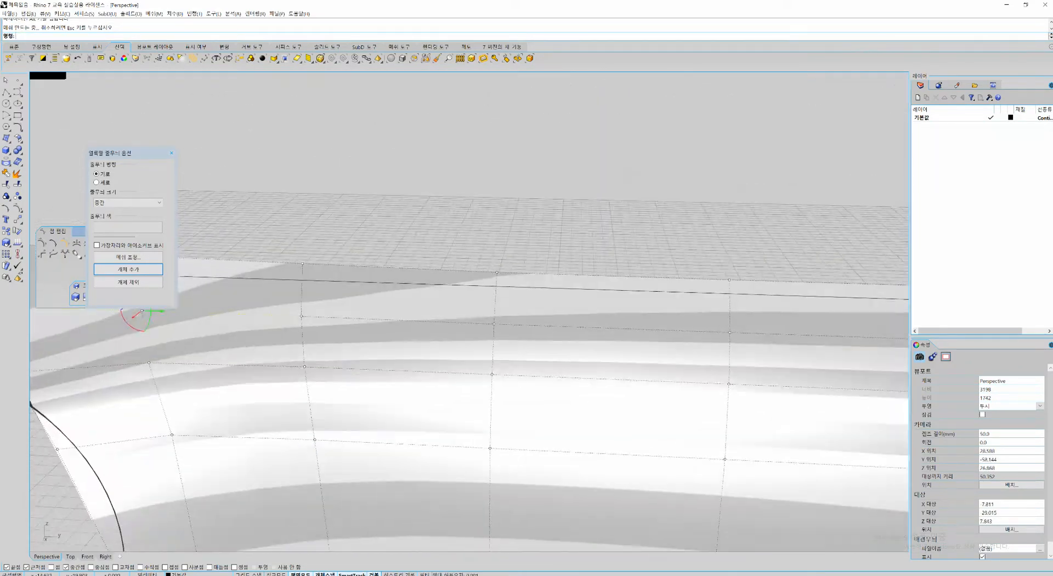
{"action": "right_click_drag", "start_coordinate": [621, 448], "coordinate": [534, 411]}
{"action": "scroll", "coordinate": [469, 373], "scroll_direction": "down", "scroll_amount": 8}
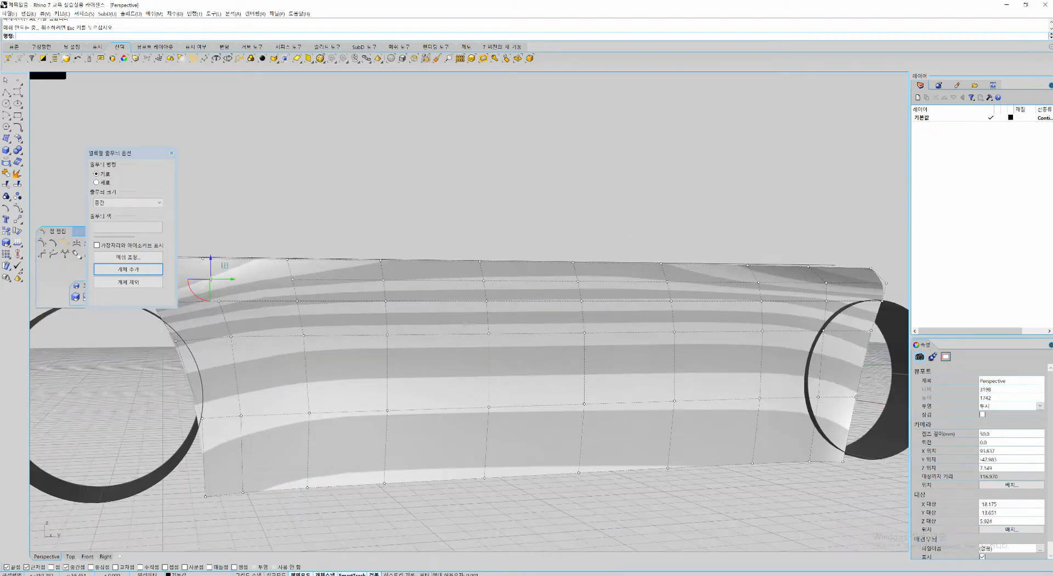
{"action": "scroll", "coordinate": [466, 351], "scroll_direction": "up", "scroll_amount": 4}
{"action": "right_click_drag", "start_coordinate": [438, 340], "coordinate": [577, 361], "text": "shift"}
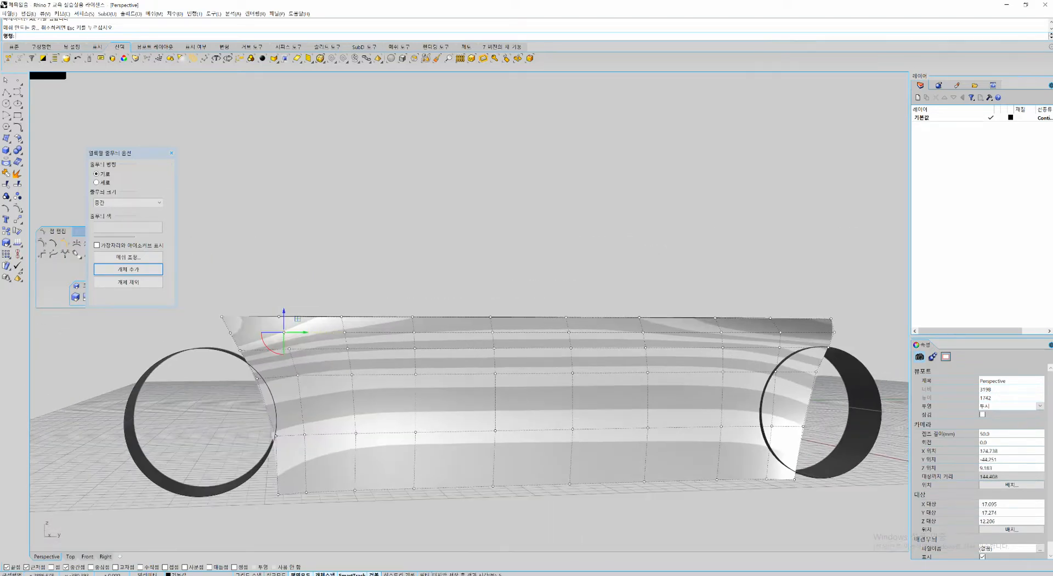
{"action": "right_click_drag", "start_coordinate": [502, 365], "coordinate": [487, 381]}
{"action": "right_click_drag", "start_coordinate": [488, 382], "coordinate": [666, 368], "text": "shift"}
{"action": "scroll", "coordinate": [540, 356], "scroll_direction": "up", "scroll_amount": 4}
{"action": "scroll", "coordinate": [559, 313], "scroll_direction": "up", "scroll_amount": 4}
{"action": "right_click_drag", "start_coordinate": [560, 313], "coordinate": [487, 299]}
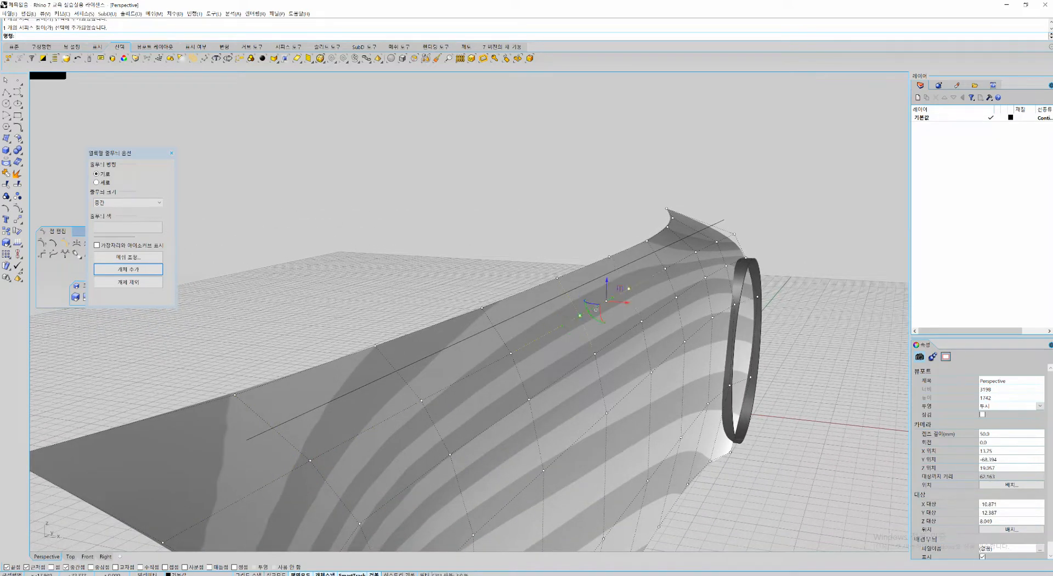
{"action": "left_click", "coordinate": [664, 267], "text": "shift"}
{"action": "key", "text": "Escape"}
{"action": "key", "text": "F10"}
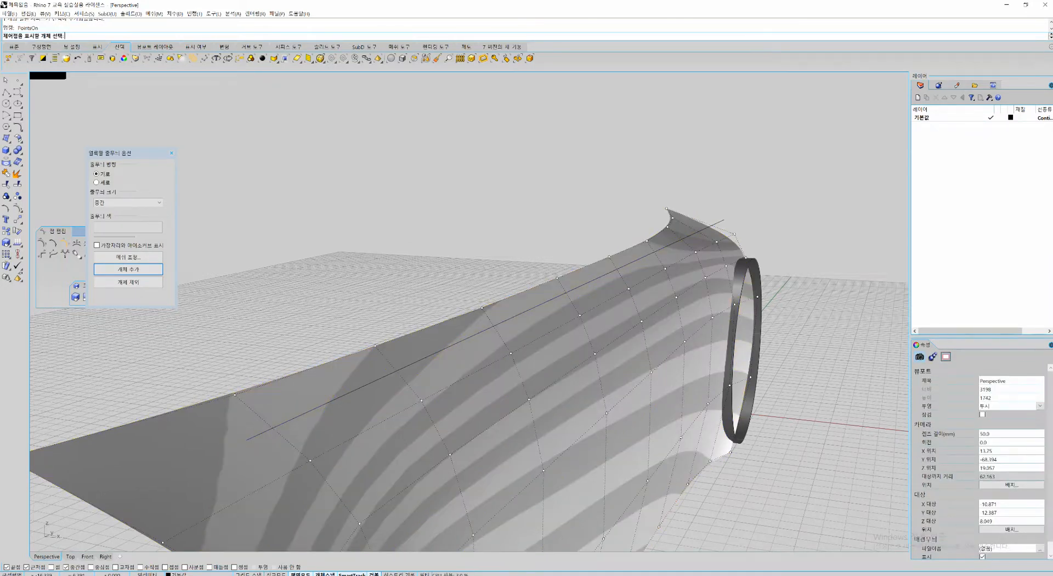
Step: Examine the Zebra stripes along the upper rows of the side surface and around both wheel openings
{"action": "right_click_drag", "start_coordinate": [499, 365], "coordinate": [252, 328]}
{"action": "scroll", "coordinate": [252, 328], "scroll_direction": "down", "scroll_amount": 2}
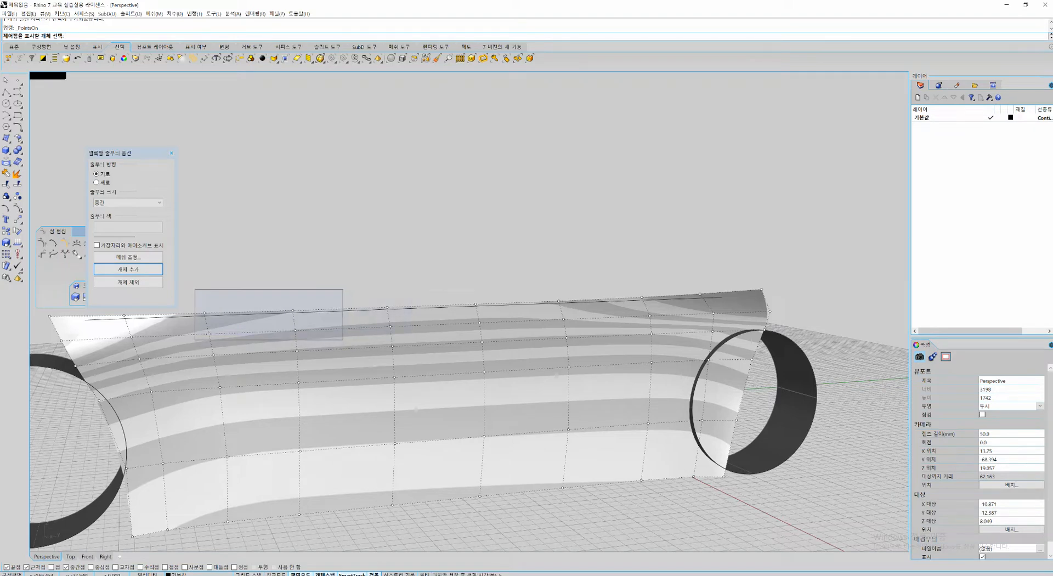
{"action": "left_click_drag", "start_coordinate": [342, 340], "coordinate": [343, 340]}
{"action": "left_click_drag", "start_coordinate": [394, 268], "coordinate": [358, 310]}
{"action": "scroll", "coordinate": [527, 342], "scroll_direction": "down", "scroll_amount": 4}
{"action": "scroll", "coordinate": [455, 359], "scroll_direction": "up", "scroll_amount": 4}
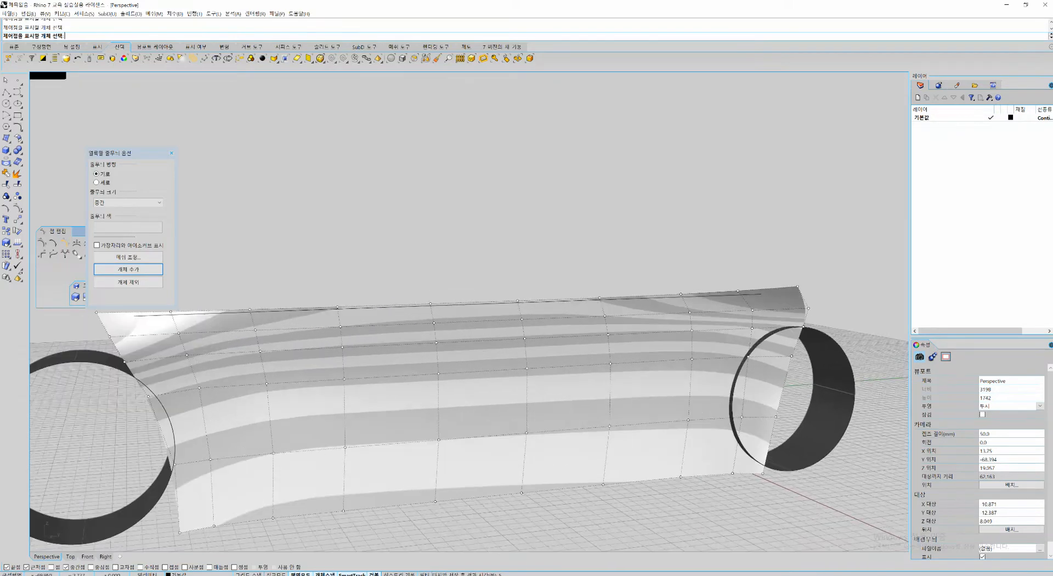
{"action": "right_click_drag", "start_coordinate": [455, 359], "coordinate": [619, 359]}
{"action": "left_click_drag", "start_coordinate": [492, 281], "coordinate": [545, 328]}
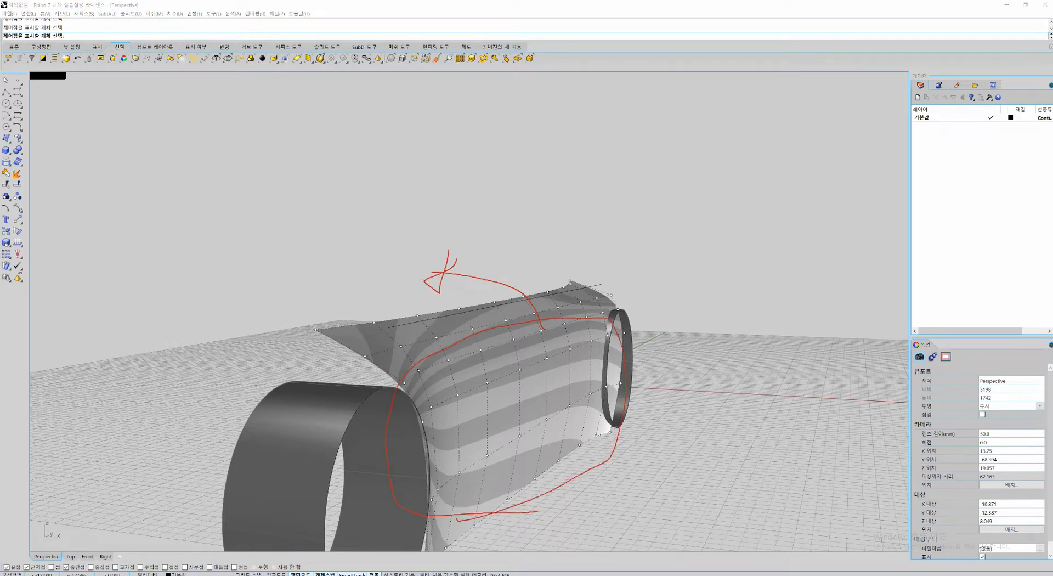
{"action": "key", "text": "Escape"}
{"action": "mouse_move", "coordinate": [767, 324]}
{"action": "right_mouse_down"}
{"action": "mouse_move", "coordinate": [647, 329]}
{"action": "mouse_move", "coordinate": [559, 365]}
{"action": "mouse_move", "coordinate": [329, 351]}
{"action": "mouse_move", "coordinate": [538, 329]}
{"action": "mouse_move", "coordinate": [825, 336]}
{"action": "right_mouse_up"}
{"action": "scroll", "coordinate": [559, 364], "scroll_direction": "up", "scroll_amount": 5}
{"action": "scroll", "coordinate": [680, 328], "scroll_direction": "down", "scroll_amount": 5}
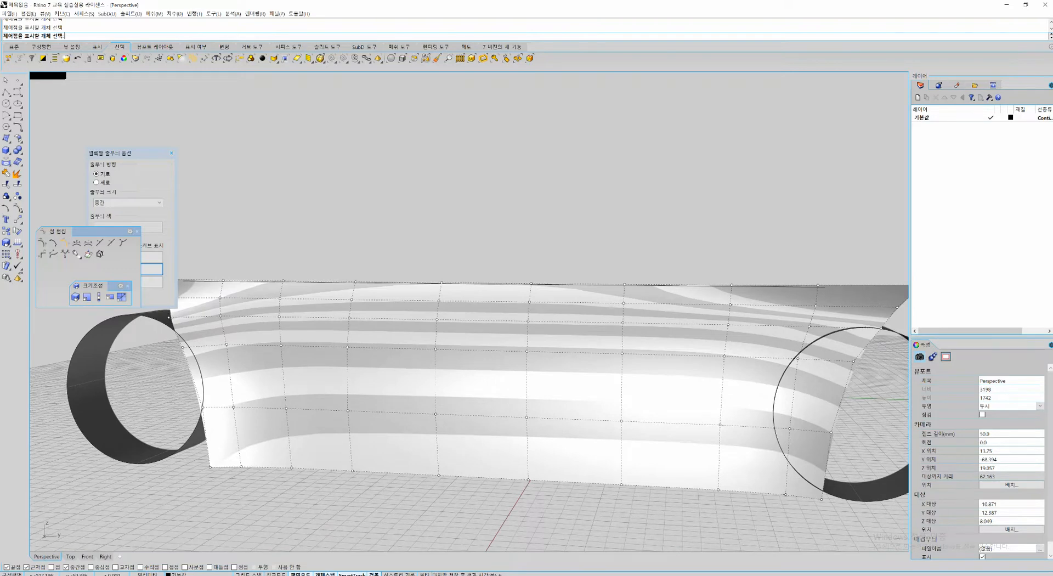
{"action": "key", "text": "ctrl+2"}
{"action": "left_click_drag", "start_coordinate": [642, 327], "coordinate": [711, 329]}
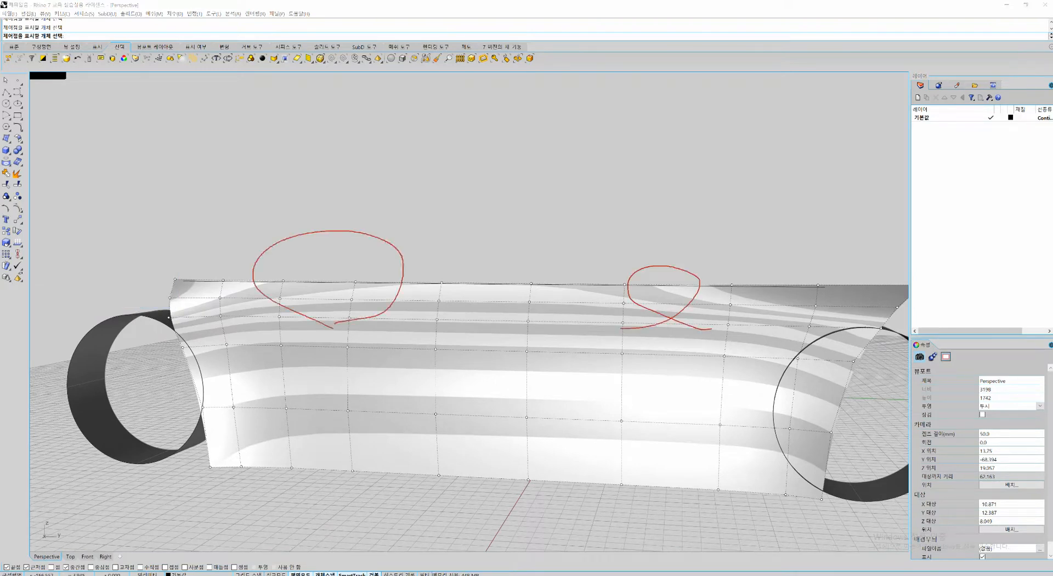
{"action": "mouse_move", "coordinate": [449, 313]}
{"action": "left_mouse_down"}
{"action": "mouse_move", "coordinate": [611, 258]}
{"action": "mouse_move", "coordinate": [680, 303]}
{"action": "mouse_move", "coordinate": [295, 294]}
{"action": "left_mouse_up"}
{"action": "key", "text": "e"}
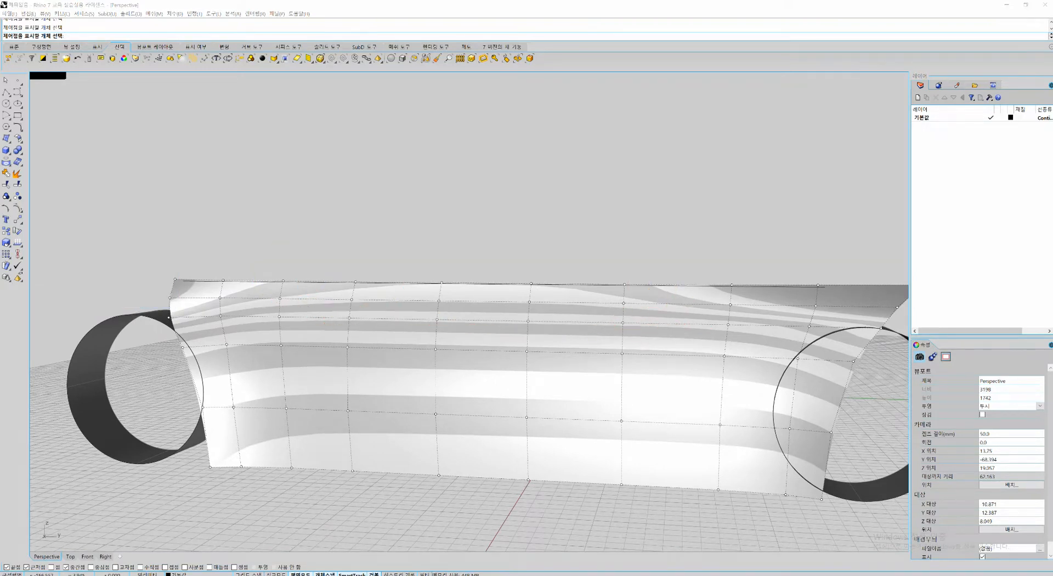
{"action": "scroll", "coordinate": [519, 266], "scroll_direction": "down", "scroll_amount": 4}
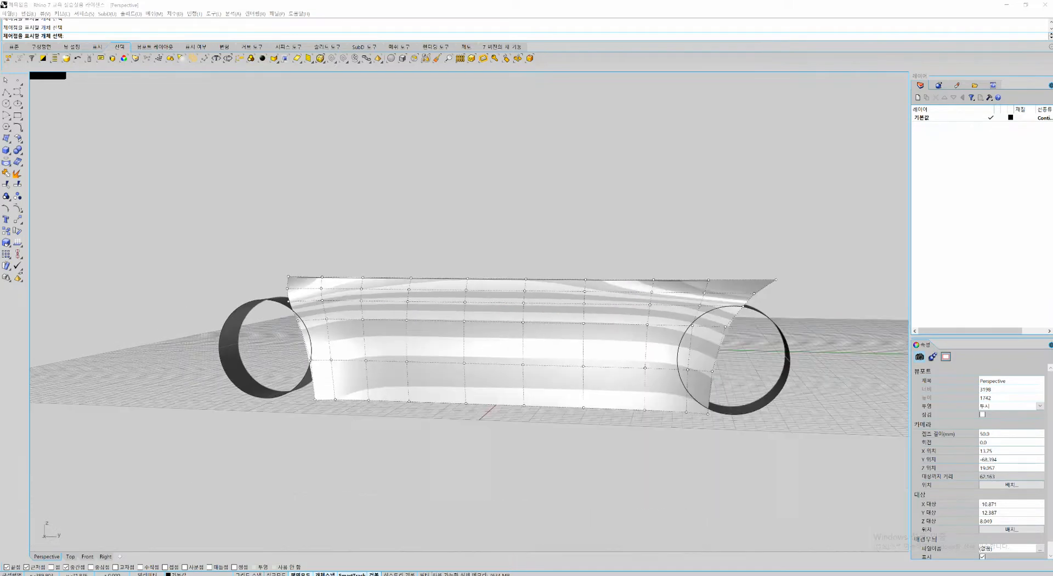
Step: In the Right view, select the second-row control points between the two ends and raise them along Z toward the top edge
{"action": "right_click_drag", "start_coordinate": [491, 273], "coordinate": [517, 280]}
{"action": "key", "text": "ctrl+F3"}
{"action": "scroll", "coordinate": [517, 281], "scroll_direction": "down", "scroll_amount": 4}
{"action": "scroll", "coordinate": [520, 329], "scroll_direction": "down", "scroll_amount": 4}
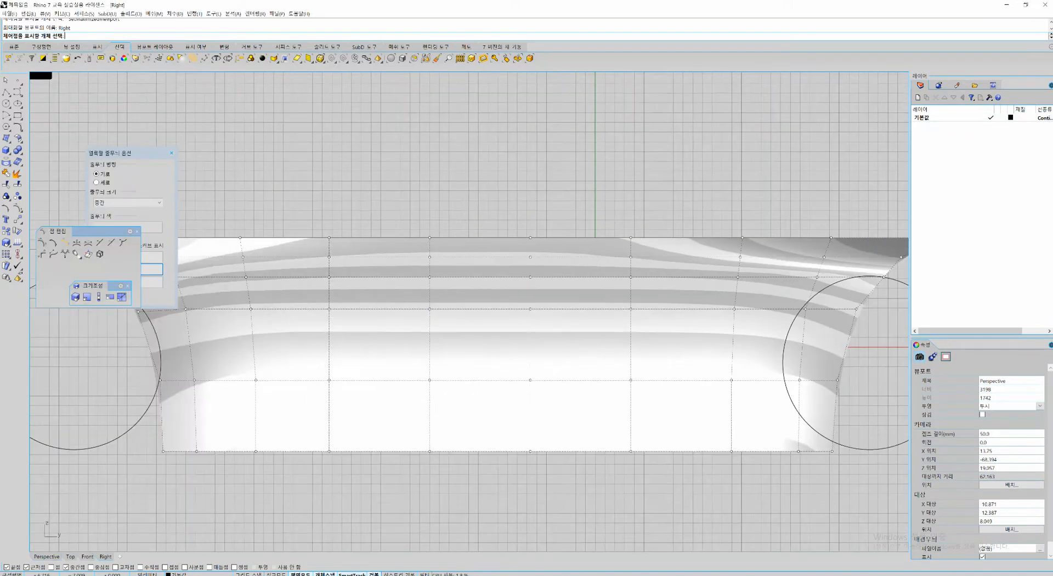
{"action": "left_click_drag", "start_coordinate": [333, 247], "coordinate": [706, 283]}
{"action": "scroll", "coordinate": [564, 260], "scroll_direction": "up", "scroll_amount": 2}
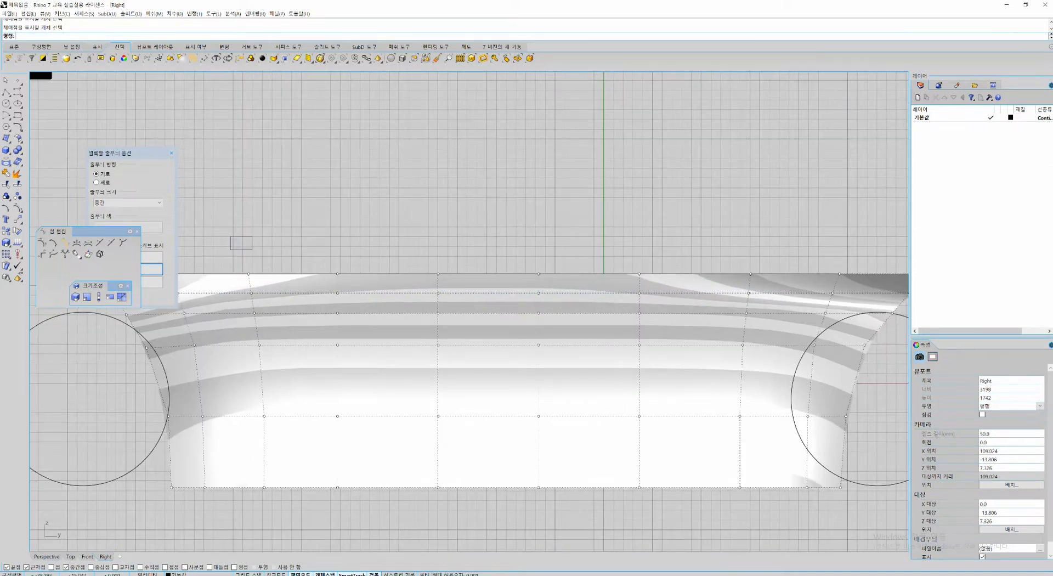
{"action": "left_click_drag", "start_coordinate": [252, 250], "coordinate": [805, 306]}
{"action": "left_click_drag", "start_coordinate": [211, 242], "coordinate": [795, 280], "text": "ctrl"}
{"action": "scroll", "coordinate": [470, 292], "scroll_direction": "up", "scroll_amount": 2}
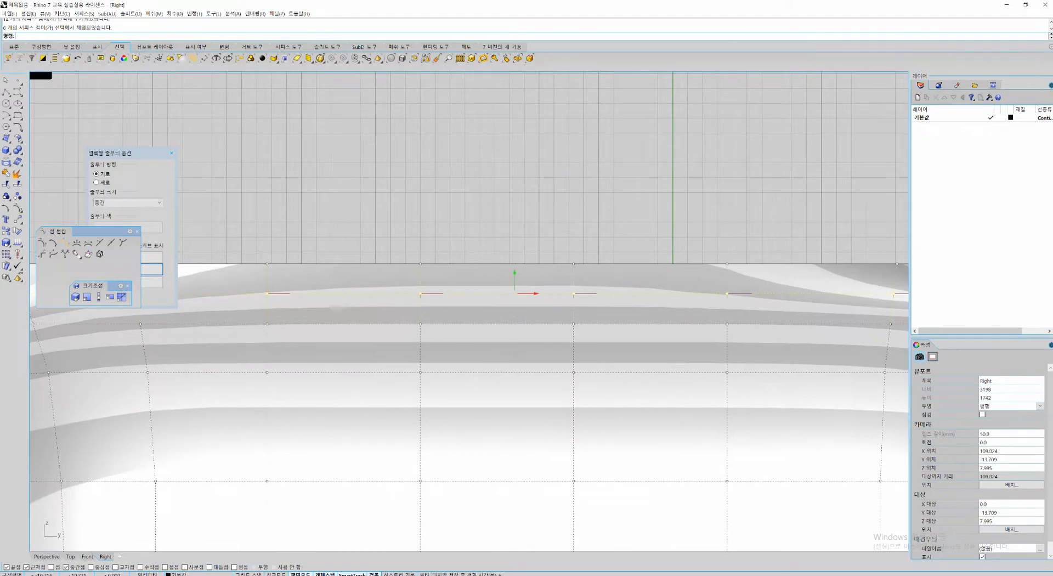
{"action": "left_click_drag", "start_coordinate": [514, 279], "coordinate": [515, 264]}
{"action": "scroll", "coordinate": [510, 273], "scroll_direction": "down", "scroll_amount": 6}
{"action": "right_click_drag", "start_coordinate": [517, 277], "coordinate": [511, 301]}
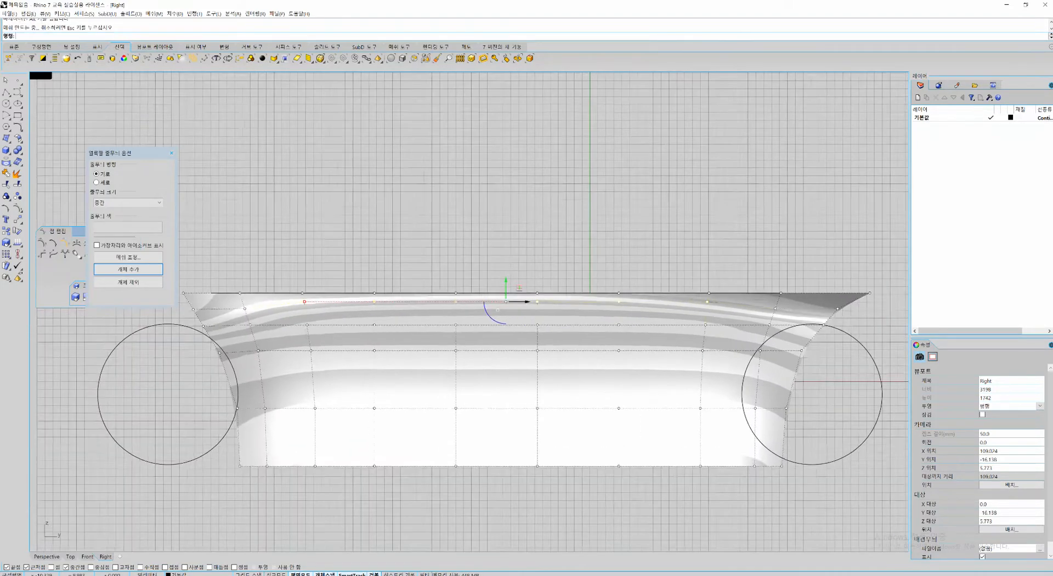
Step: Select the third-row control points between the two ends and raise them along Z
{"action": "scroll", "coordinate": [505, 325], "scroll_direction": "up", "scroll_amount": 2}
{"action": "left_click_drag", "start_coordinate": [245, 261], "coordinate": [777, 334], "text": "shift"}
{"action": "left_click_drag", "start_coordinate": [219, 249], "coordinate": [793, 306]}
{"action": "scroll", "coordinate": [481, 317], "scroll_direction": "up", "scroll_amount": 2}
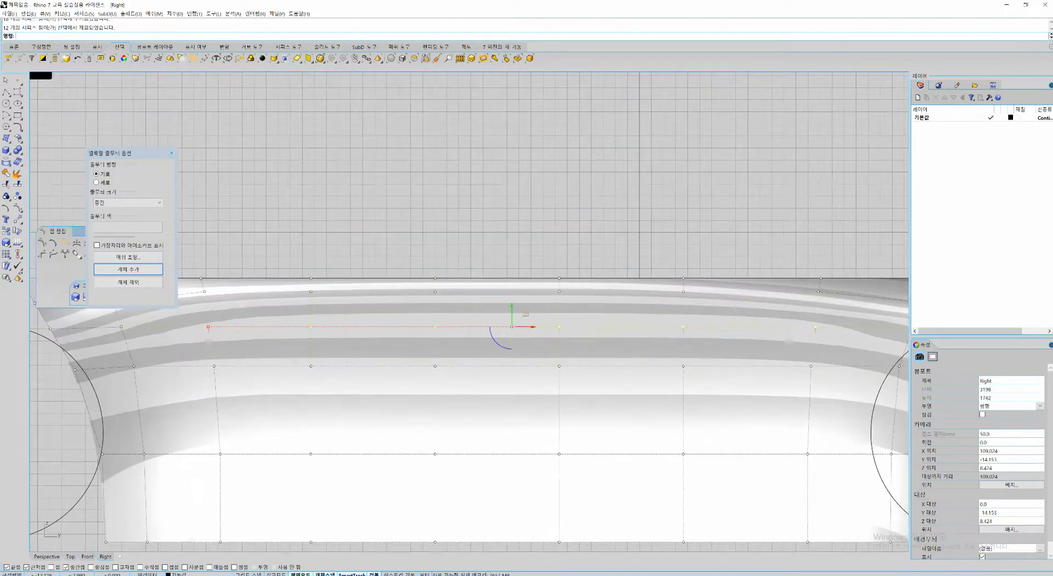
{"action": "left_click_drag", "start_coordinate": [512, 310], "coordinate": [512, 300]}
{"action": "right_click_drag", "start_coordinate": [119, 322], "coordinate": [333, 315]}
Step: Raise the second- and third-row control points in the second column from the negative-Y end along Z
{"action": "scroll", "coordinate": [333, 315], "scroll_direction": "up", "scroll_amount": 6}
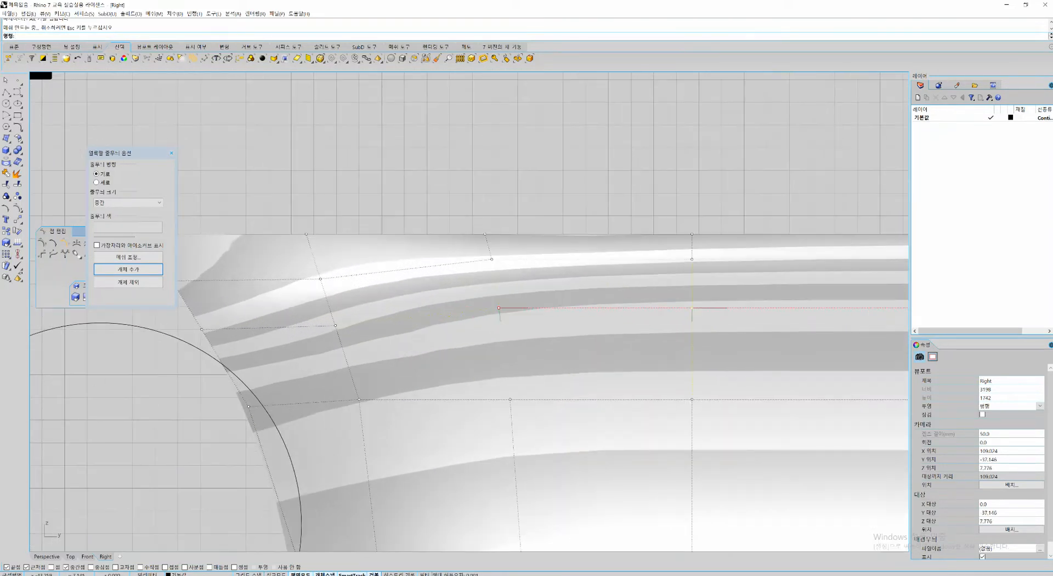
{"action": "left_click", "coordinate": [334, 325]}
{"action": "left_click", "coordinate": [367, 346]}
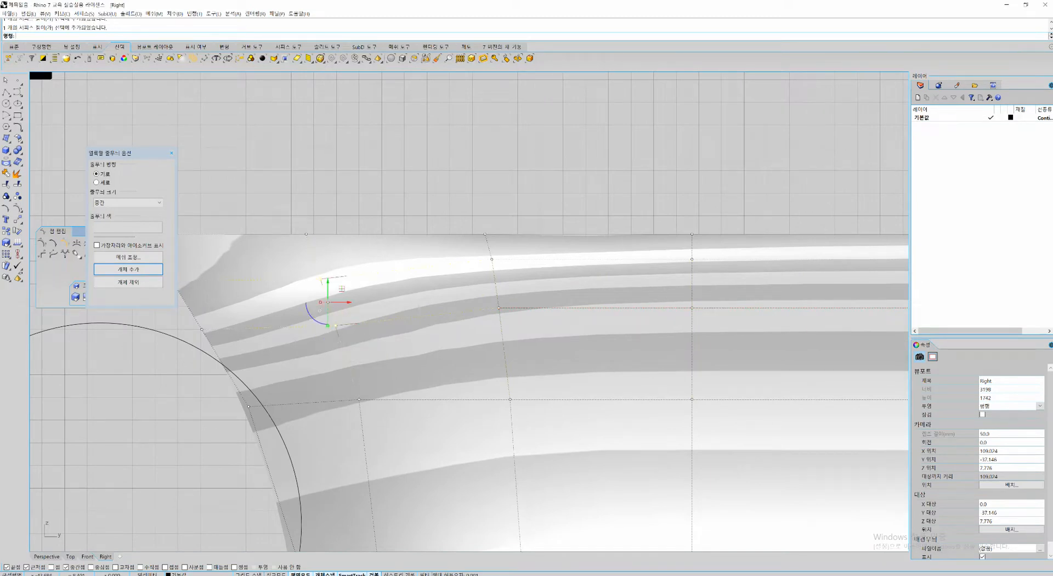
{"action": "left_click_drag", "start_coordinate": [328, 279], "coordinate": [328, 267]}
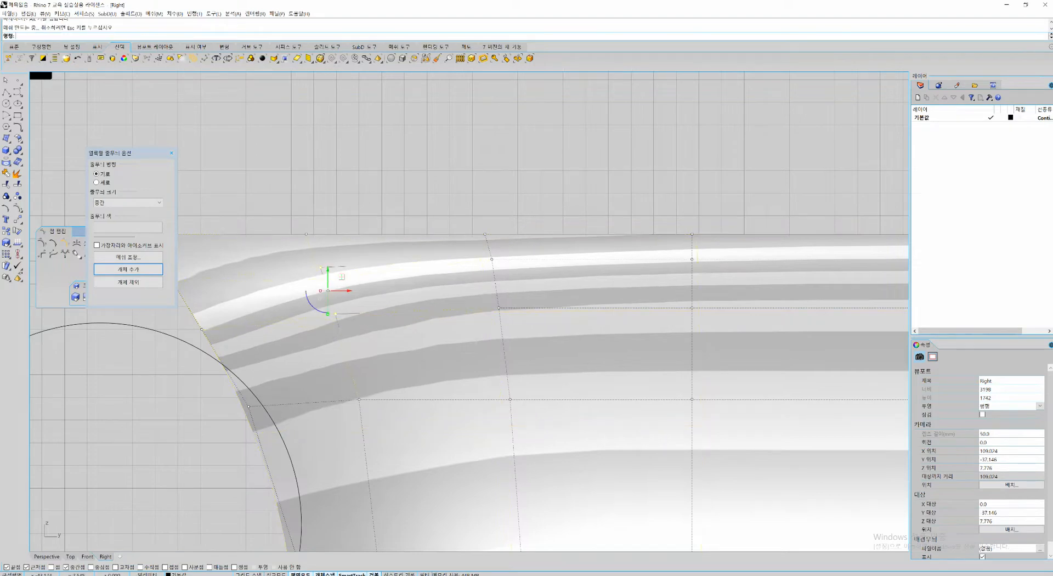
Step: Try raising the fourth-row control point in the second column from the negative-Y end along Z
{"action": "right_click_drag", "start_coordinate": [355, 392], "coordinate": [362, 362]}
{"action": "left_click", "coordinate": [365, 369]}
{"action": "left_click", "coordinate": [366, 369]}
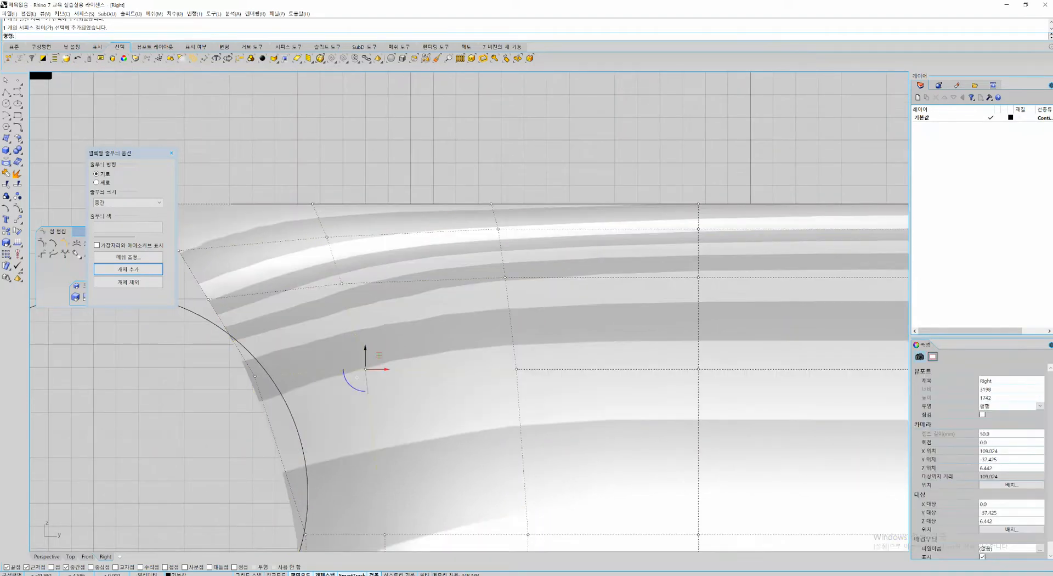
{"action": "left_click_drag", "start_coordinate": [365, 369], "coordinate": [366, 360]}
{"action": "right_click_drag", "start_coordinate": [498, 440], "coordinate": [495, 333]}
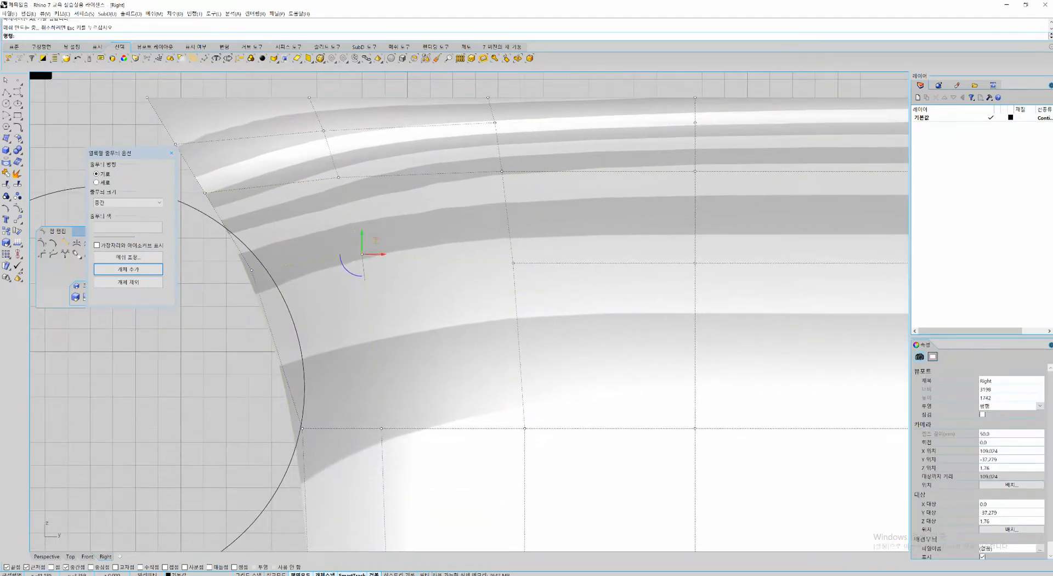
Step: Check the stripes across the whole side and undo the raise of the fourth-row control point at the negative-Y end
{"action": "left_click", "coordinate": [381, 428]}
{"action": "scroll", "coordinate": [381, 428], "scroll_direction": "down", "scroll_amount": 2}
{"action": "scroll", "coordinate": [444, 419], "scroll_direction": "down", "scroll_amount": 8}
{"action": "right_click_drag", "start_coordinate": [559, 411], "coordinate": [439, 408]}
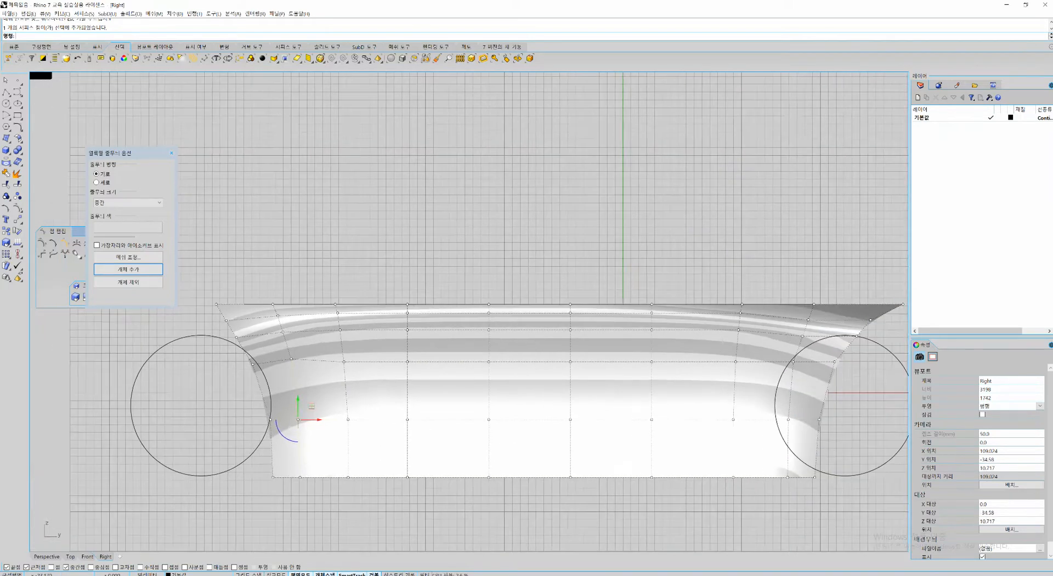
{"action": "key", "text": "Escape"}
{"action": "right_click_drag", "start_coordinate": [366, 364], "coordinate": [311, 380]}
{"action": "scroll", "coordinate": [310, 380], "scroll_direction": "up", "scroll_amount": 6}
{"action": "key", "text": "ctrl+z"}
{"action": "right_click_drag", "start_coordinate": [140, 386], "coordinate": [223, 379]}
{"action": "scroll", "coordinate": [223, 379], "scroll_direction": "up", "scroll_amount": 4}
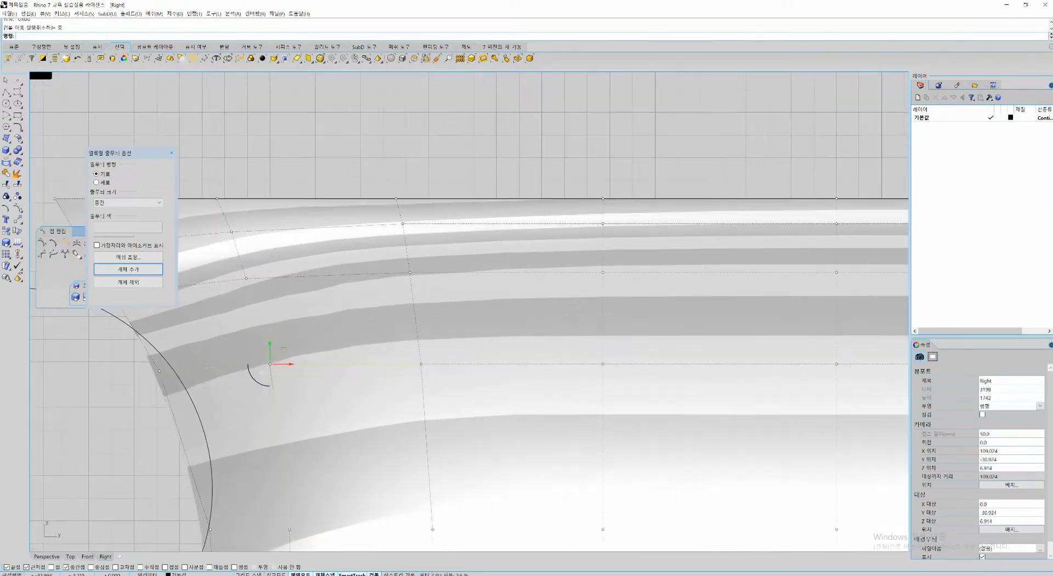
Step: Select the fourth-row control points from the third column onward, excluding those nearest the negative-Y end, and raise them slightly along Z
{"action": "scroll", "coordinate": [314, 353], "scroll_direction": "down", "scroll_amount": 10}
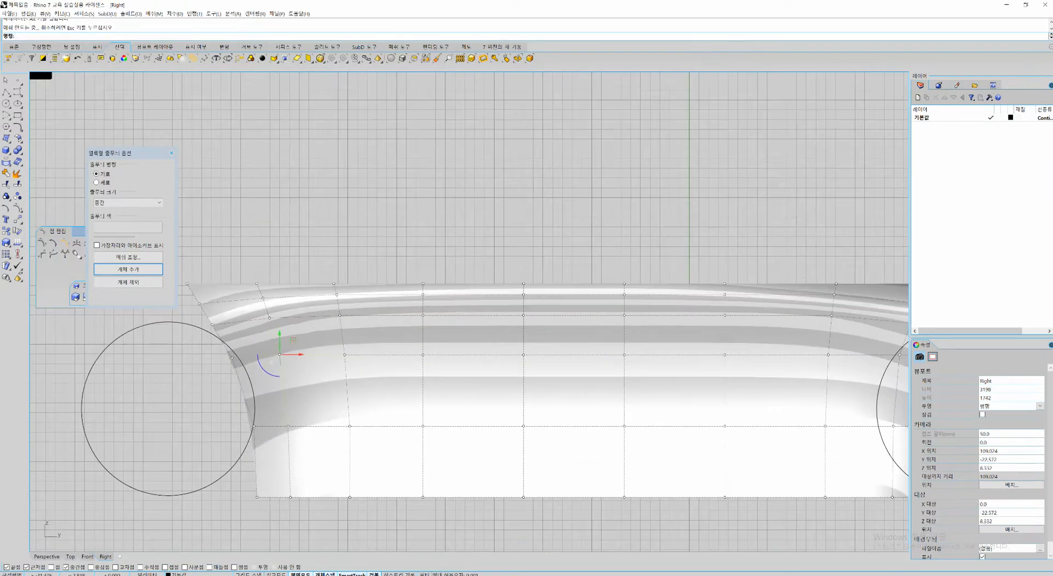
{"action": "left_click_drag", "start_coordinate": [223, 386], "coordinate": [824, 345]}
{"action": "left_click_drag", "start_coordinate": [307, 345], "coordinate": [310, 345], "text": "ctrl"}
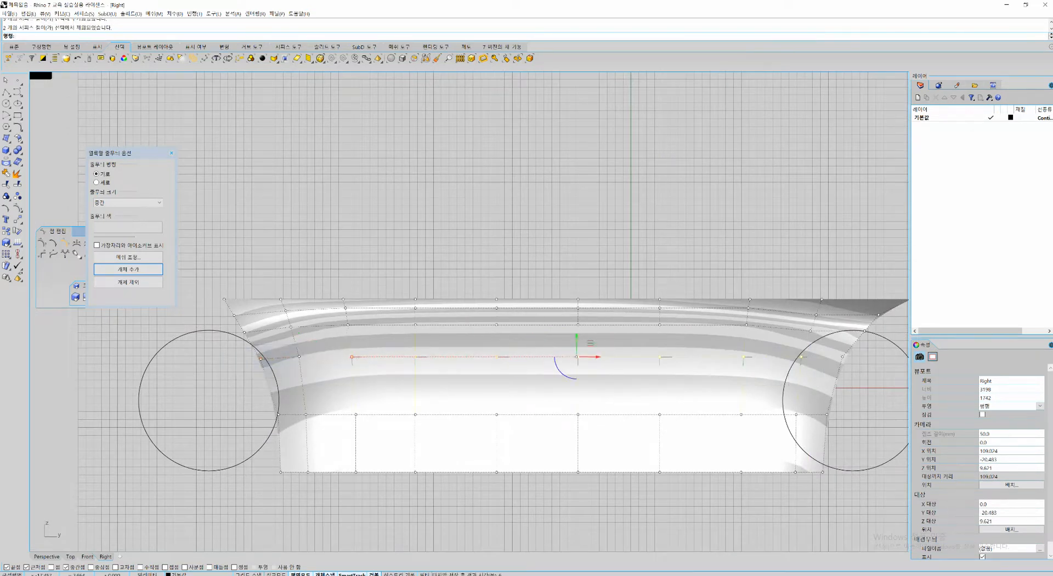
{"action": "scroll", "coordinate": [484, 368], "scroll_direction": "up", "scroll_amount": 3}
{"action": "left_click_drag", "start_coordinate": [620, 335], "coordinate": [620, 331]}
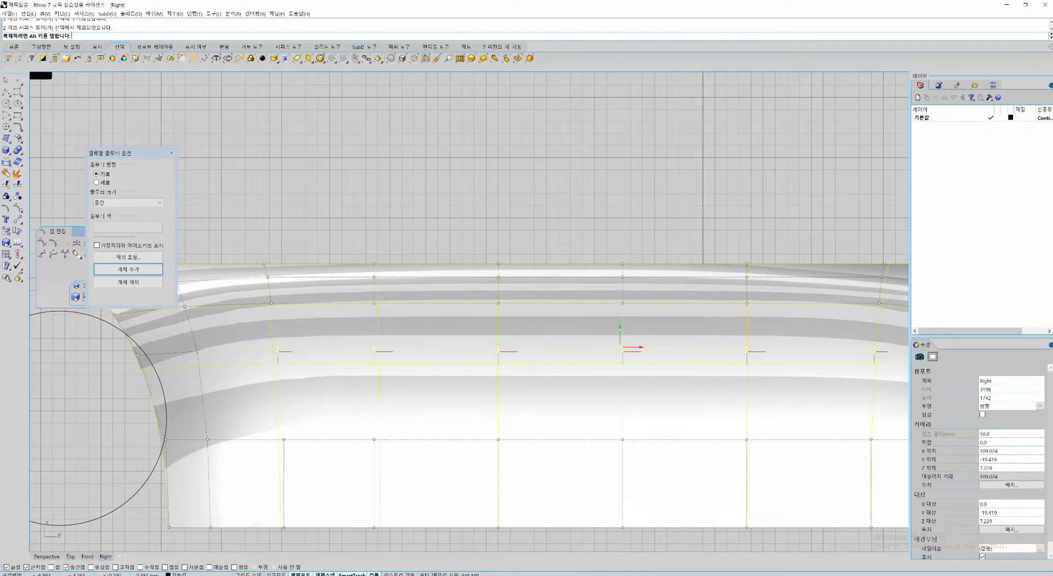
Step: Raise the fourth-row control point in the second column from the negative-Y end slightly along Z and check the positive-Y end
{"action": "right_click_drag", "start_coordinate": [200, 350], "coordinate": [278, 354]}
{"action": "scroll", "coordinate": [279, 354], "scroll_direction": "up", "scroll_amount": 4}
{"action": "left_click", "coordinate": [281, 354]}
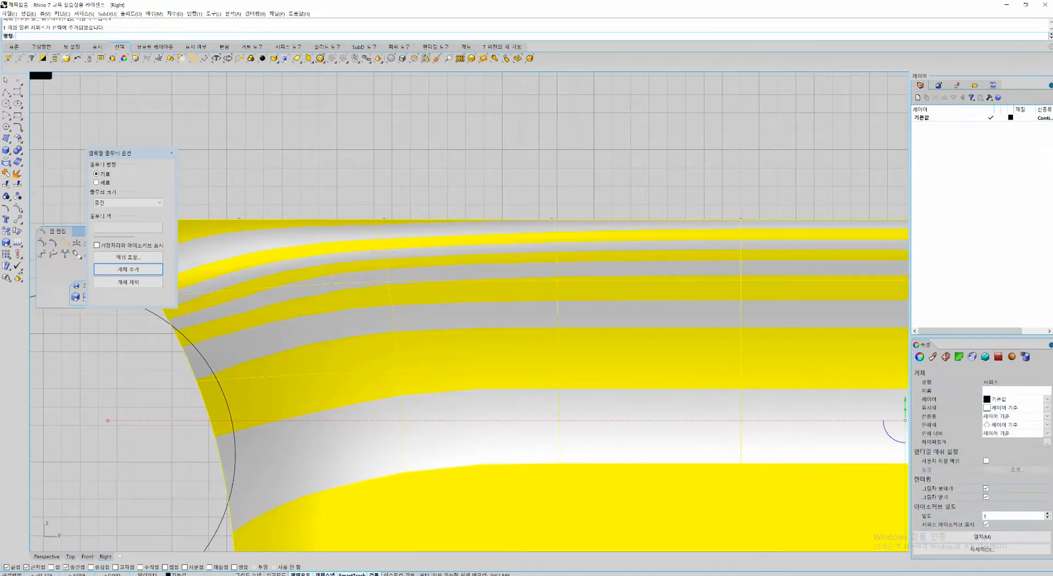
{"action": "left_click", "coordinate": [281, 353]}
{"action": "scroll", "coordinate": [282, 353], "scroll_direction": "up", "scroll_amount": 6}
{"action": "left_click_drag", "start_coordinate": [281, 337], "coordinate": [281, 334]}
{"action": "scroll", "coordinate": [282, 335], "scroll_direction": "down", "scroll_amount": 8}
{"action": "right_click_drag", "start_coordinate": [822, 307], "coordinate": [160, 324]}
{"action": "scroll", "coordinate": [590, 307], "scroll_direction": "up", "scroll_amount": 4}
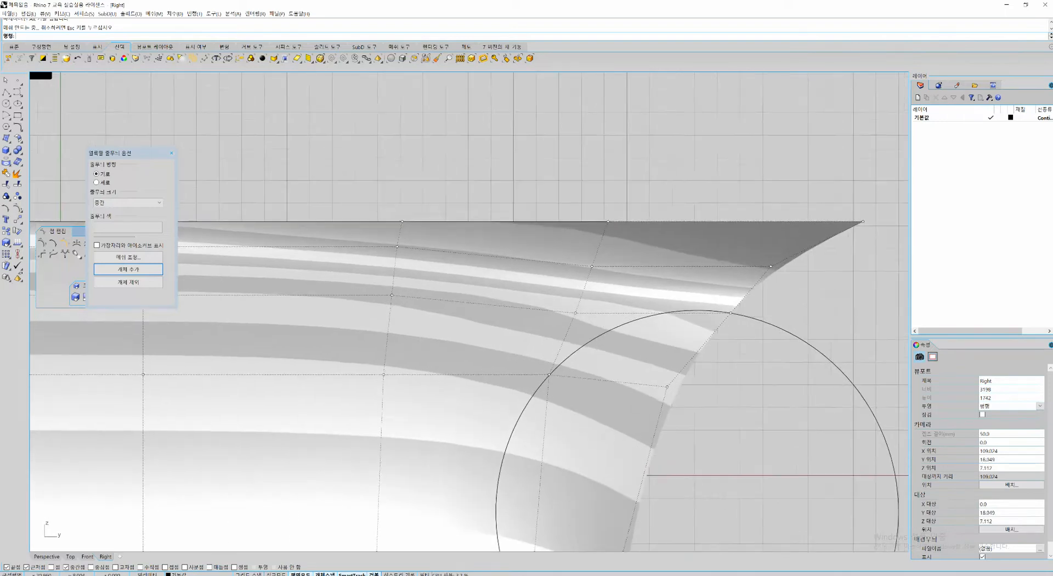
Step: Select the second- and third-row control points in the second column from the positive-Y end and raise them slightly along Z
{"action": "right_click_drag", "start_coordinate": [761, 272], "coordinate": [775, 301]}
{"action": "left_click_drag", "start_coordinate": [602, 336], "coordinate": [602, 337]}
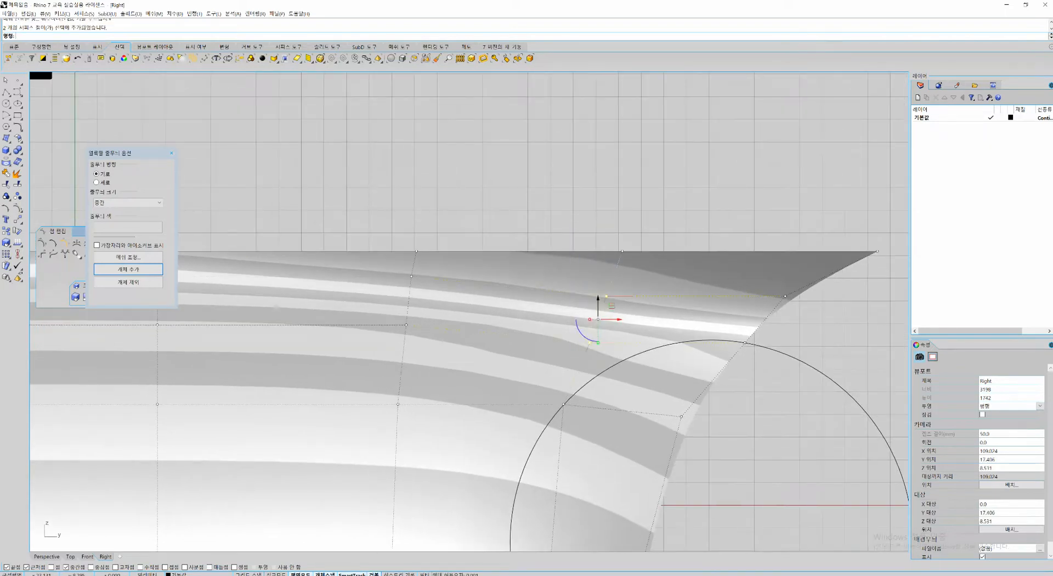
{"action": "left_click_drag", "start_coordinate": [416, 326], "coordinate": [417, 333]}
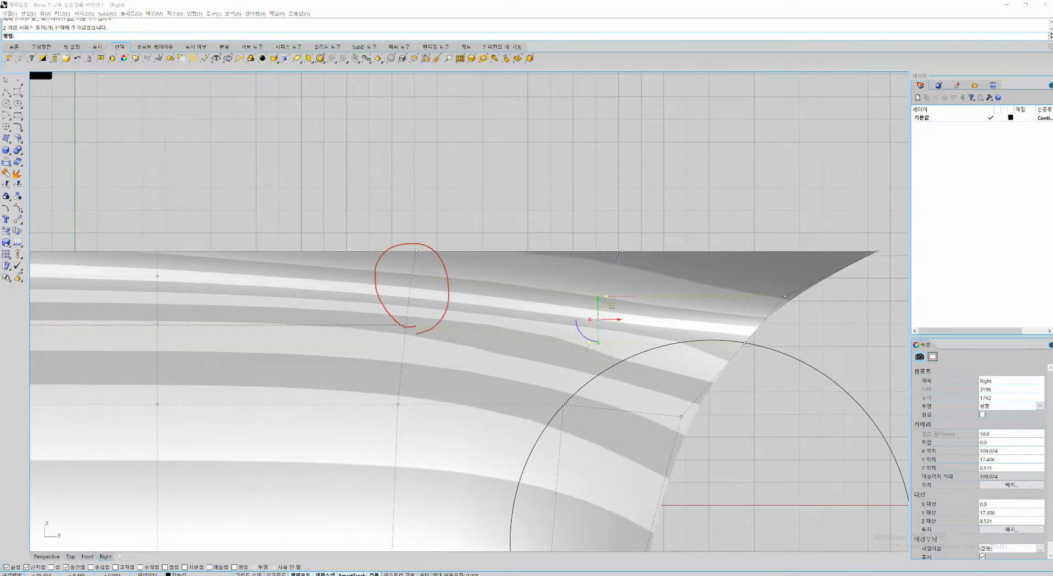
{"action": "key", "text": "Escape"}
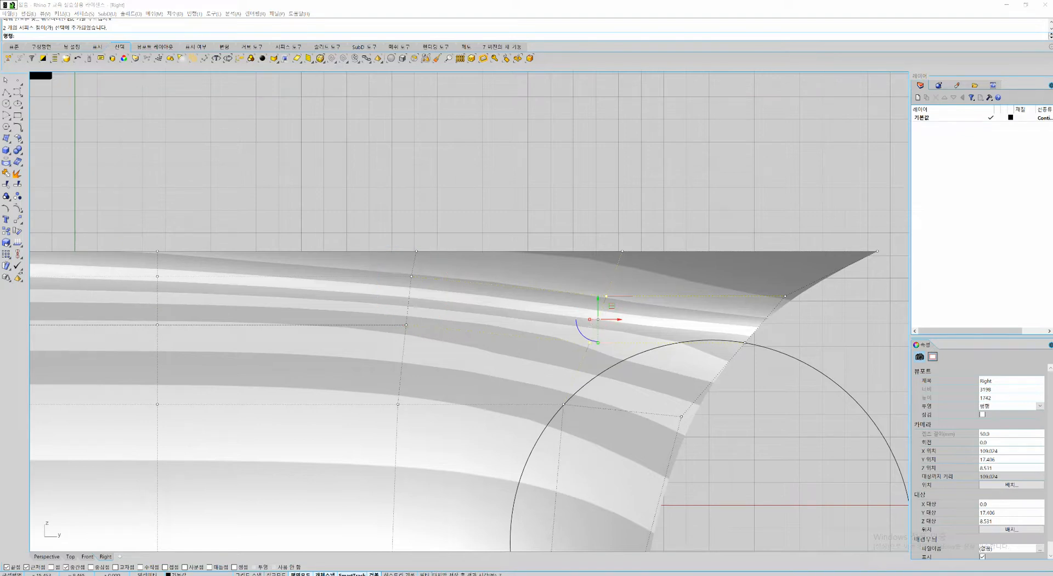
{"action": "mouse_move", "coordinate": [597, 299]}
{"action": "left_mouse_down"}
{"action": "mouse_move", "coordinate": [597, 287]}
{"action": "mouse_move", "coordinate": [589, 314]}
{"action": "left_mouse_up"}
{"action": "left_click", "coordinate": [589, 332]}
Step: Select the fifth-row and bottom-row control points in the two columns nearest the positive-Y end and lower them slightly along Z
{"action": "scroll", "coordinate": [589, 333], "scroll_direction": "up", "scroll_amount": 2}
{"action": "left_click", "coordinate": [558, 421]}
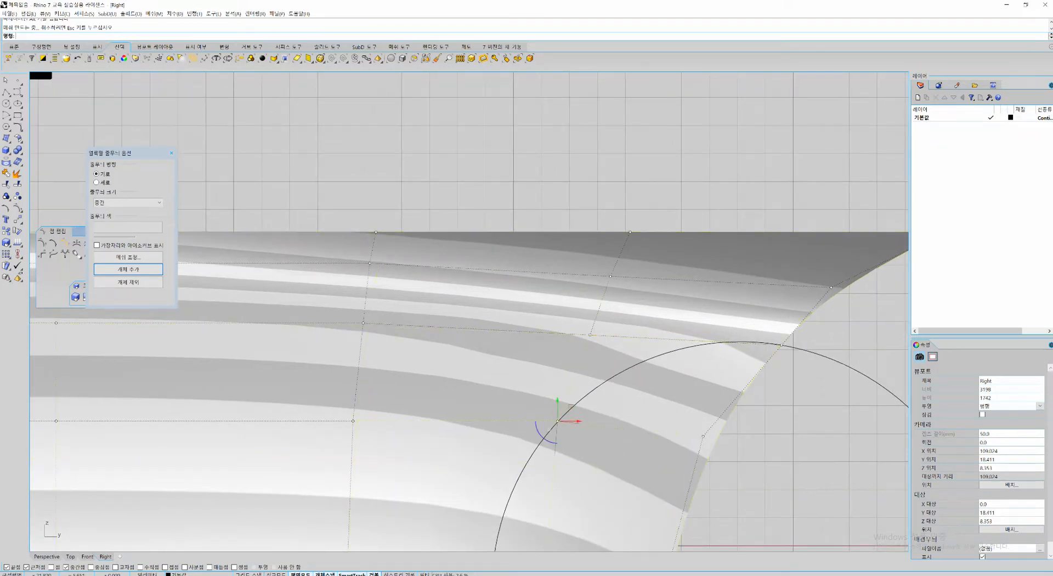
{"action": "scroll", "coordinate": [579, 313], "scroll_direction": "down", "scroll_amount": 5}
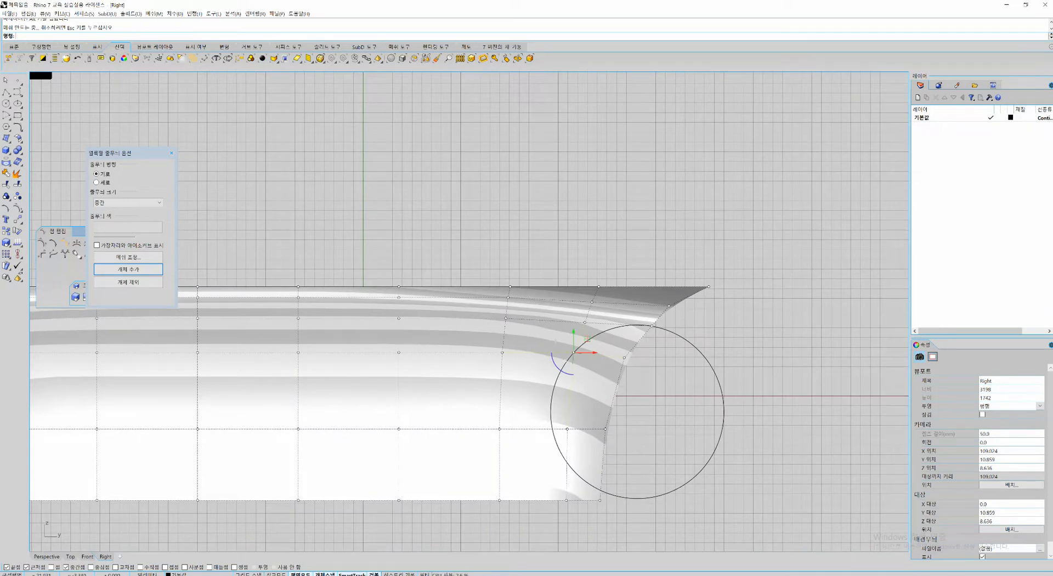
{"action": "left_click", "coordinate": [568, 428]}
{"action": "right_click_drag", "start_coordinate": [568, 428], "coordinate": [609, 386]}
{"action": "left_click_drag", "start_coordinate": [580, 369], "coordinate": [671, 491]}
{"action": "scroll", "coordinate": [635, 397], "scroll_direction": "up", "scroll_amount": 2}
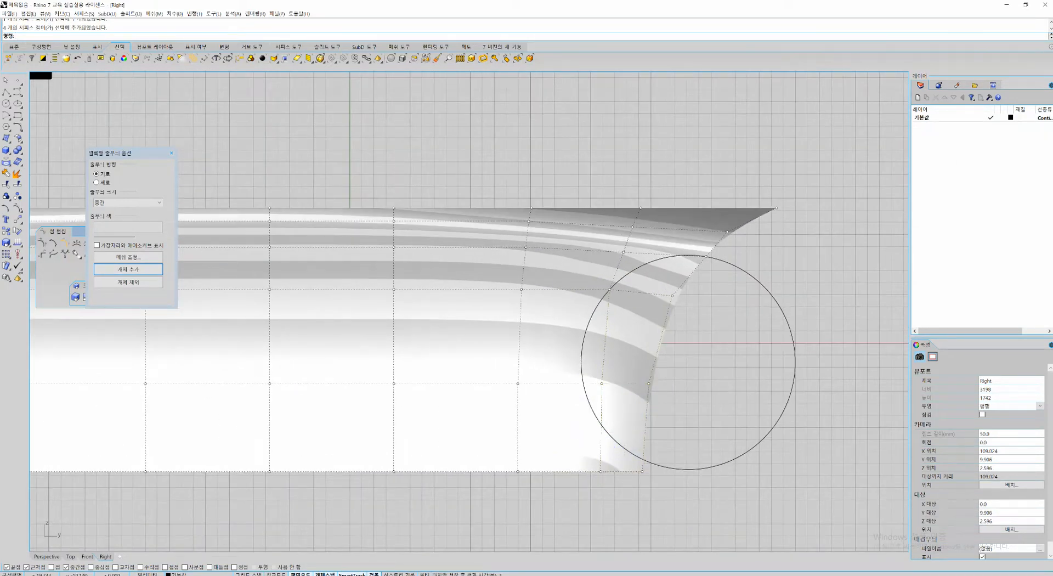
{"action": "left_click_drag", "start_coordinate": [575, 353], "coordinate": [689, 501]}
{"action": "scroll", "coordinate": [615, 422], "scroll_direction": "up", "scroll_amount": 2}
{"action": "left_click_drag", "start_coordinate": [630, 411], "coordinate": [652, 438]}
{"action": "scroll", "coordinate": [645, 404], "scroll_direction": "down", "scroll_amount": 2}
Step: Lower the two fifth-row control points nearest the negative-Y end slightly along Z, and lower the outermost one a little further
{"action": "scroll", "coordinate": [703, 421], "scroll_direction": "down", "scroll_amount": 4}
{"action": "right_click_drag", "start_coordinate": [572, 452], "coordinate": [822, 418]}
{"action": "scroll", "coordinate": [702, 421], "scroll_direction": "down", "scroll_amount": 2}
{"action": "scroll", "coordinate": [346, 403], "scroll_direction": "up", "scroll_amount": 4}
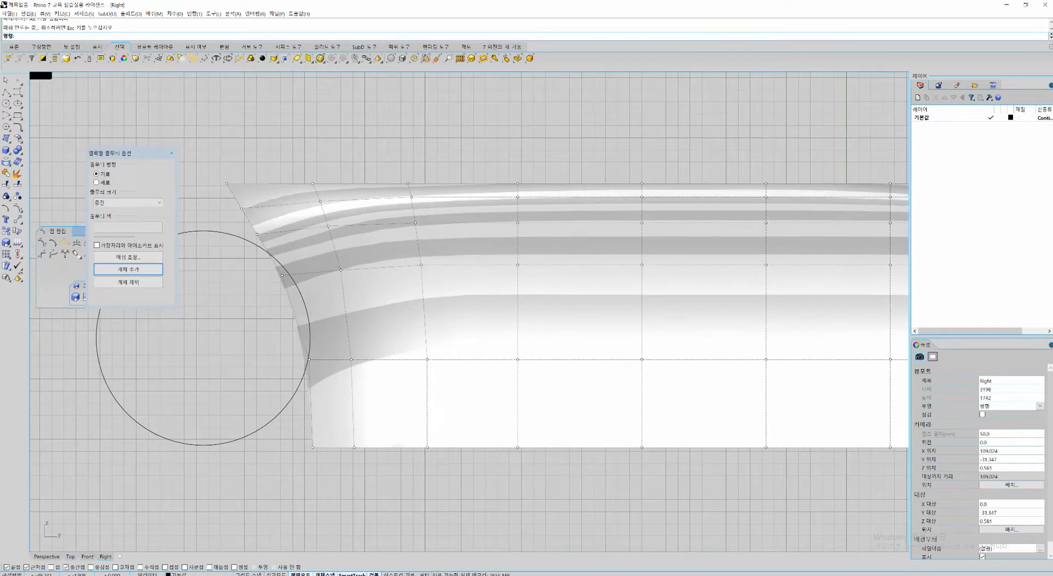
{"action": "left_click_drag", "start_coordinate": [253, 341], "coordinate": [375, 383]}
{"action": "scroll", "coordinate": [345, 371], "scroll_direction": "up", "scroll_amount": 4}
{"action": "left_click_drag", "start_coordinate": [328, 337], "coordinate": [327, 341]}
{"action": "left_click_drag", "start_coordinate": [262, 329], "coordinate": [306, 373]}
{"action": "left_click_drag", "start_coordinate": [294, 338], "coordinate": [295, 345]}
Step: Lower the outermost fifth-row control point at the positive-Y end slightly along Z and check the stripes across the whole side
{"action": "scroll", "coordinate": [285, 349], "scroll_direction": "down", "scroll_amount": 8}
{"action": "right_click_drag", "start_coordinate": [277, 350], "coordinate": [56, 371]}
{"action": "scroll", "coordinate": [627, 398], "scroll_direction": "up", "scroll_amount": 6}
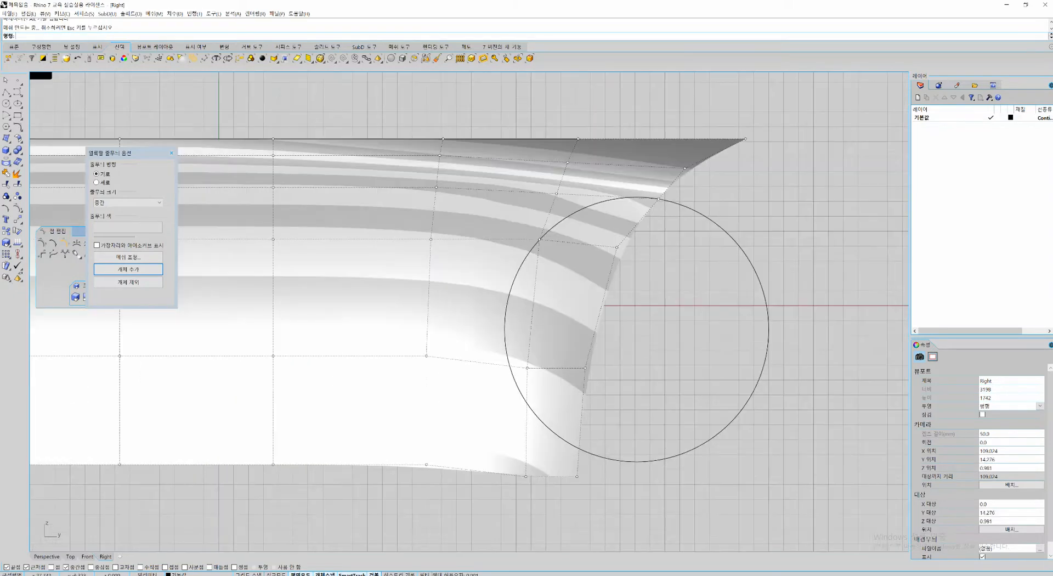
{"action": "scroll", "coordinate": [584, 366], "scroll_direction": "up", "scroll_amount": 2}
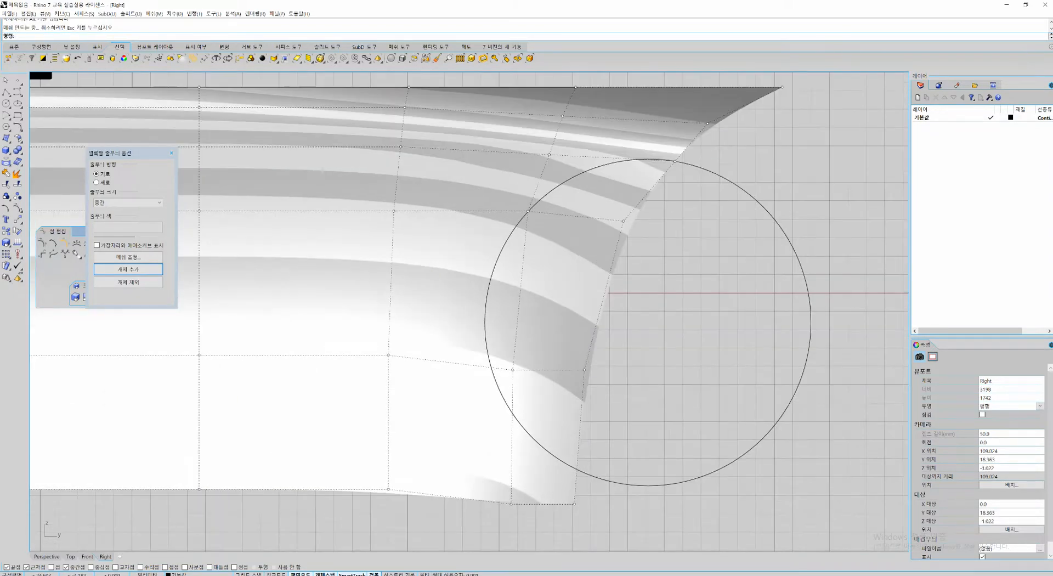
{"action": "left_click", "coordinate": [576, 365]}
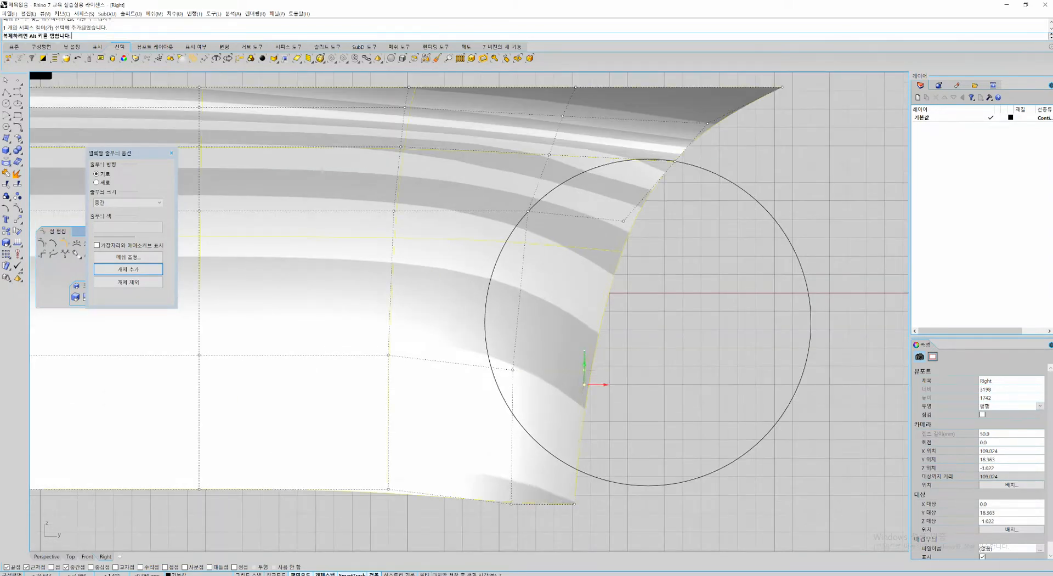
{"action": "scroll", "coordinate": [811, 410], "scroll_direction": "down", "scroll_amount": 5}
{"action": "scroll", "coordinate": [840, 402], "scroll_direction": "up", "scroll_amount": 1}
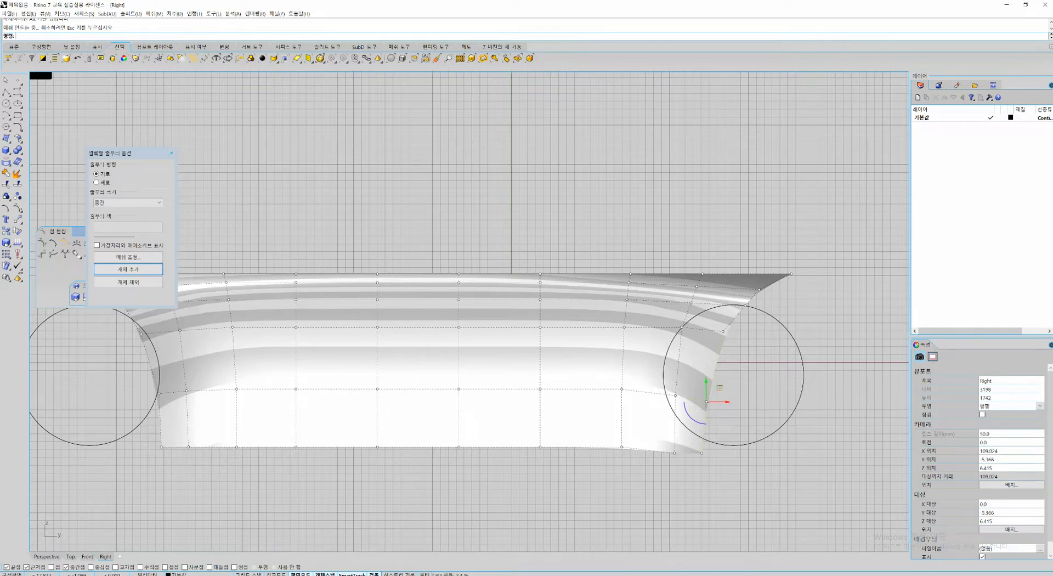
Step: Examine the zebra stripes across the curved surface from several angles in the Perspective view
{"action": "key", "text": "ctrl+F4"}
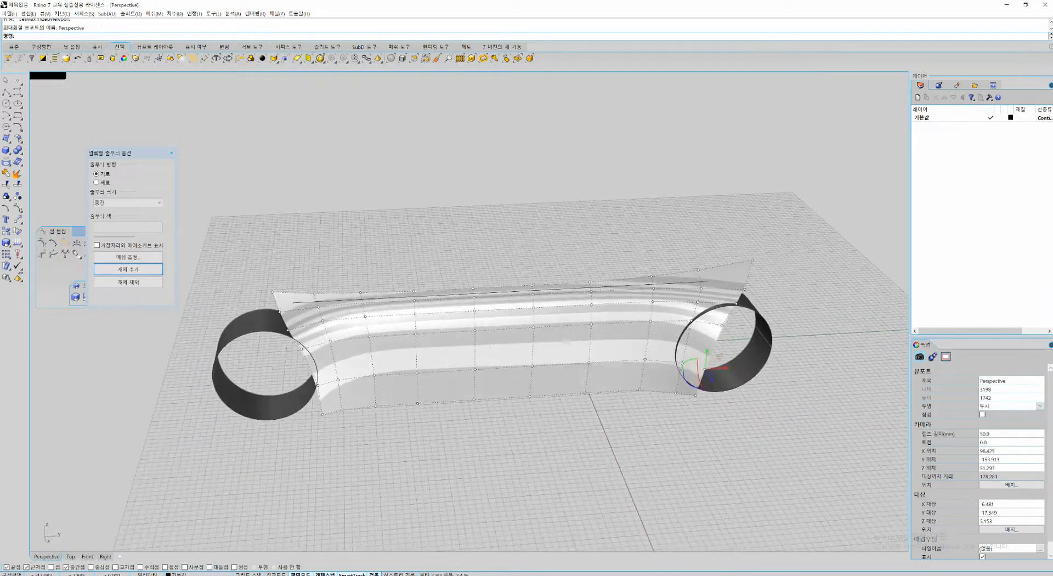
{"action": "right_click_drag", "start_coordinate": [490, 346], "coordinate": [595, 341]}
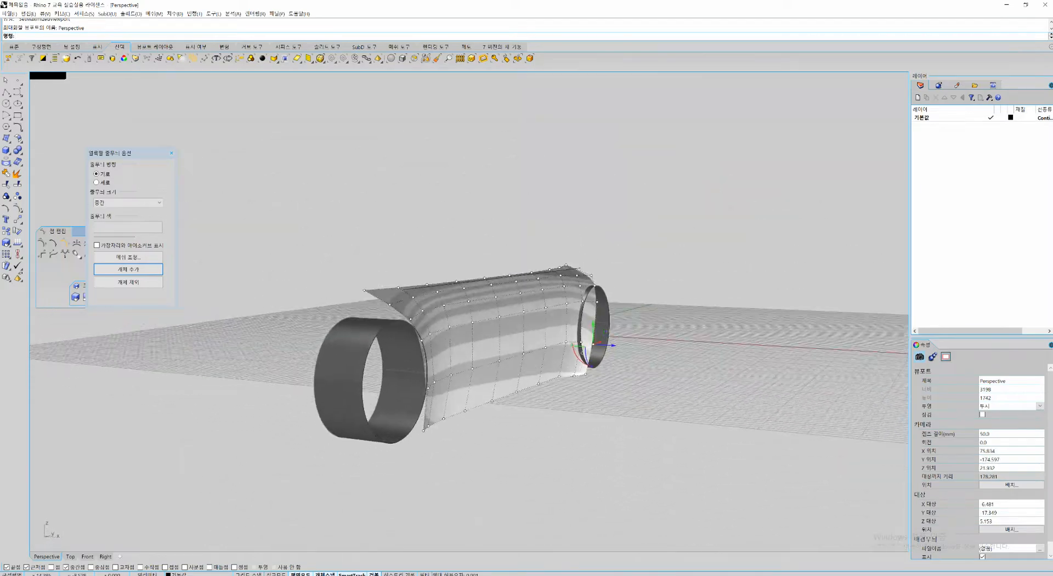
{"action": "scroll", "coordinate": [460, 363], "scroll_direction": "up", "scroll_amount": 7}
{"action": "right_click_drag", "start_coordinate": [461, 364], "coordinate": [400, 340]}
{"action": "scroll", "coordinate": [565, 329], "scroll_direction": "down", "scroll_amount": 3}
{"action": "right_click_drag", "start_coordinate": [564, 329], "coordinate": [474, 373]}
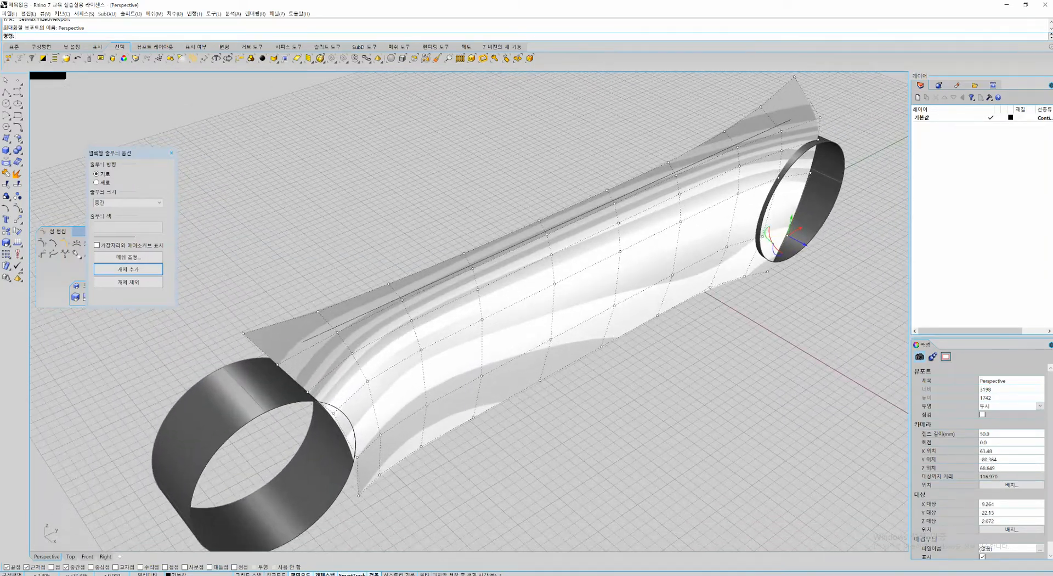
{"action": "key", "text": "alt+Tab"}
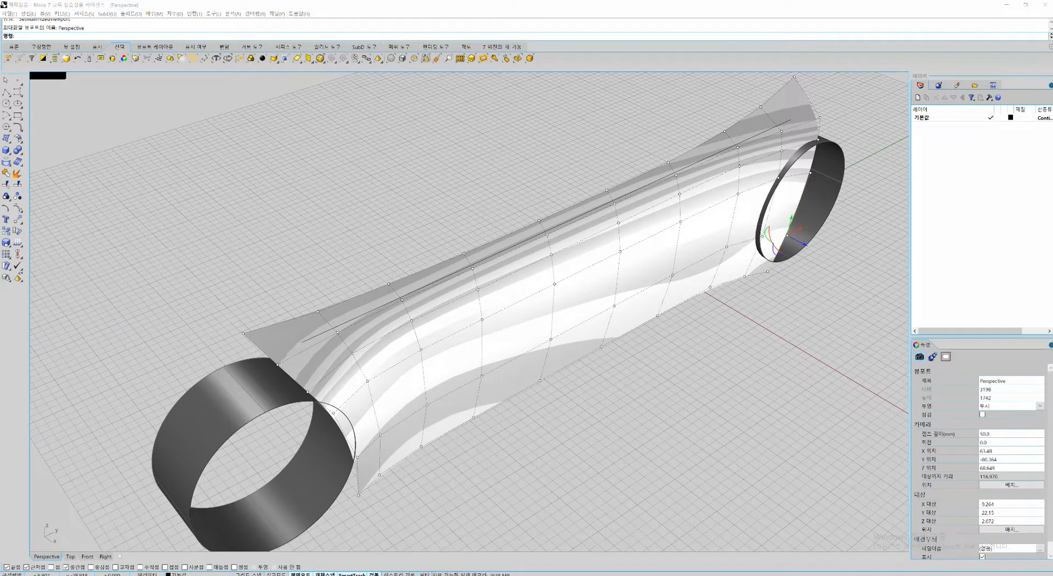
{"action": "right_click_drag", "start_coordinate": [493, 351], "coordinate": [411, 272]}
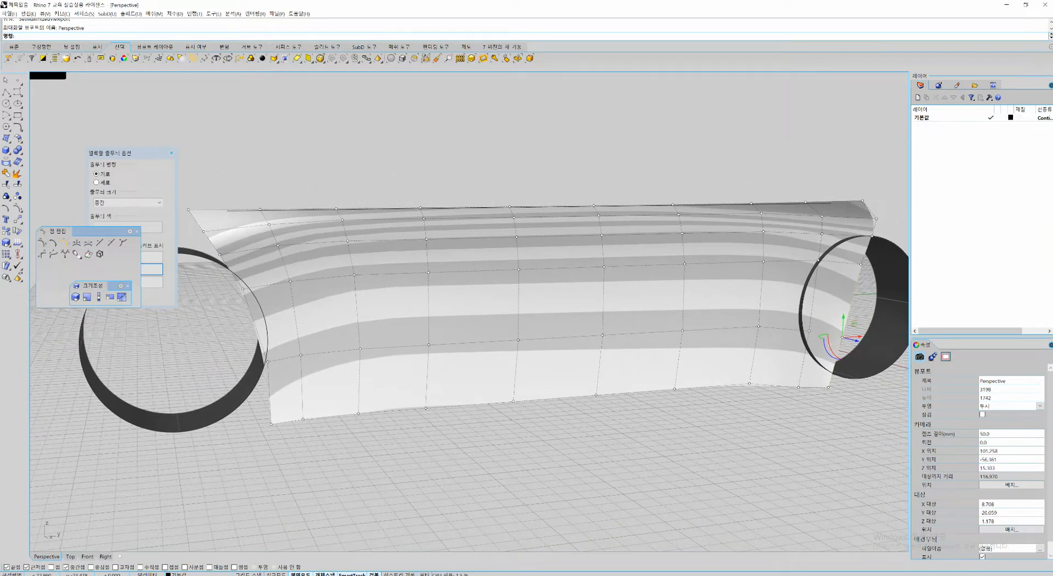
{"action": "mouse_move", "coordinate": [270, 405]}
{"action": "left_mouse_down"}
{"action": "mouse_move", "coordinate": [328, 367]}
{"action": "mouse_move", "coordinate": [644, 332]}
{"action": "mouse_move", "coordinate": [809, 330]}
{"action": "left_mouse_up"}
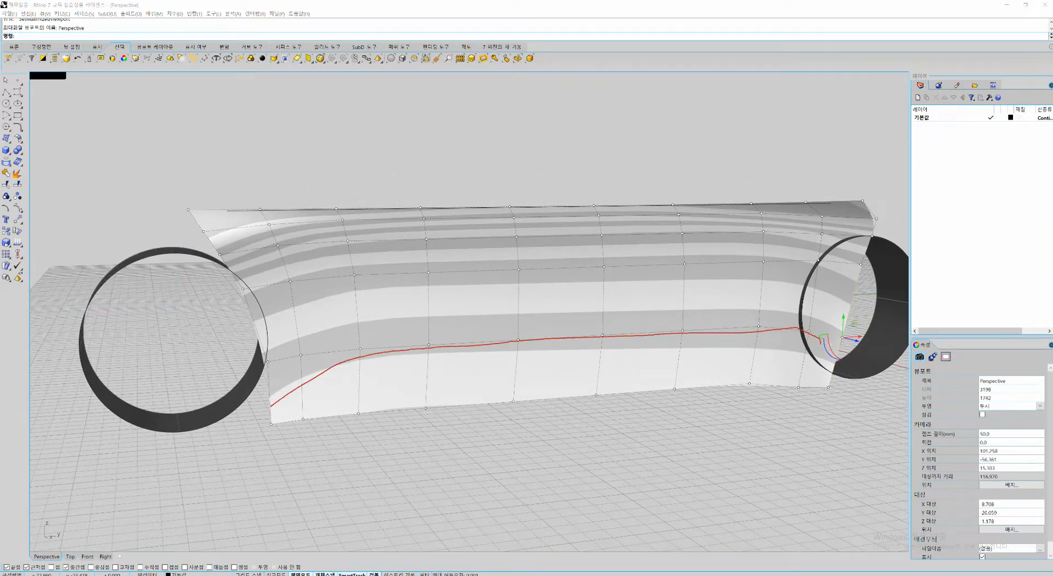
{"action": "mouse_move", "coordinate": [274, 412]}
{"action": "left_mouse_down"}
{"action": "mouse_move", "coordinate": [740, 342]}
{"action": "mouse_move", "coordinate": [828, 285]}
{"action": "left_mouse_up"}
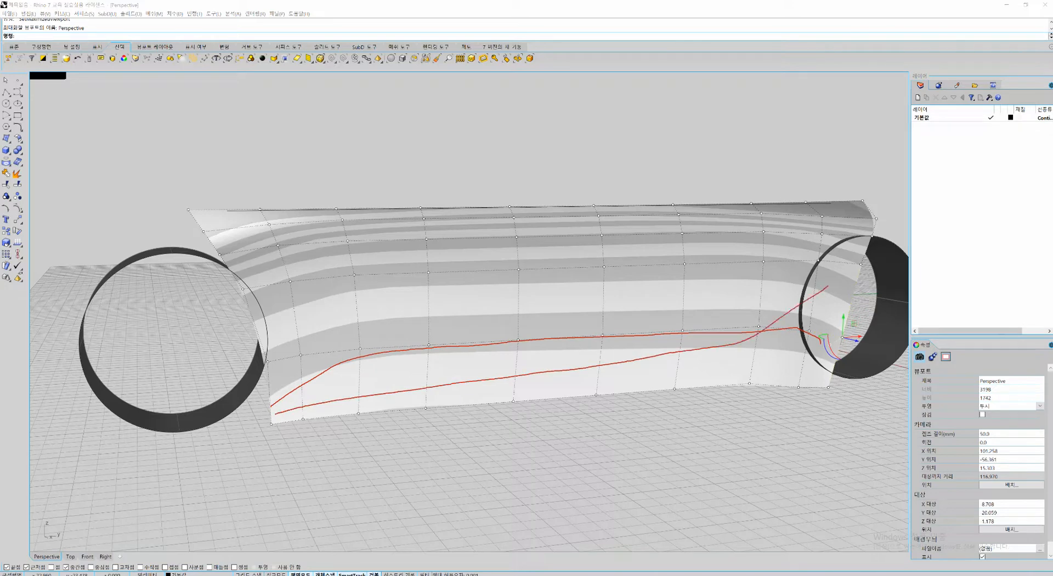
{"action": "left_click_drag", "start_coordinate": [233, 272], "coordinate": [819, 215]}
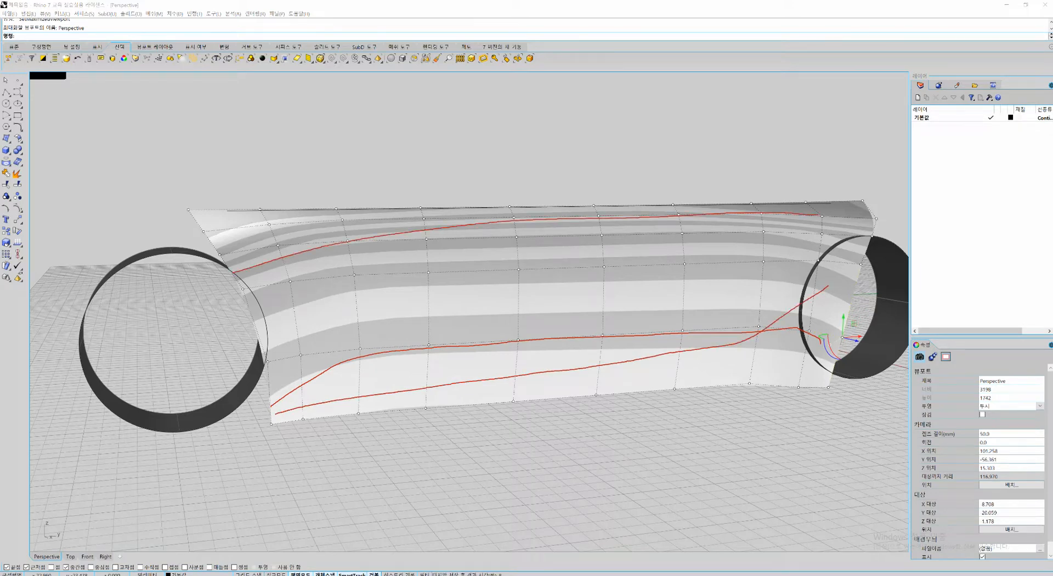
{"action": "key", "text": "Escape"}
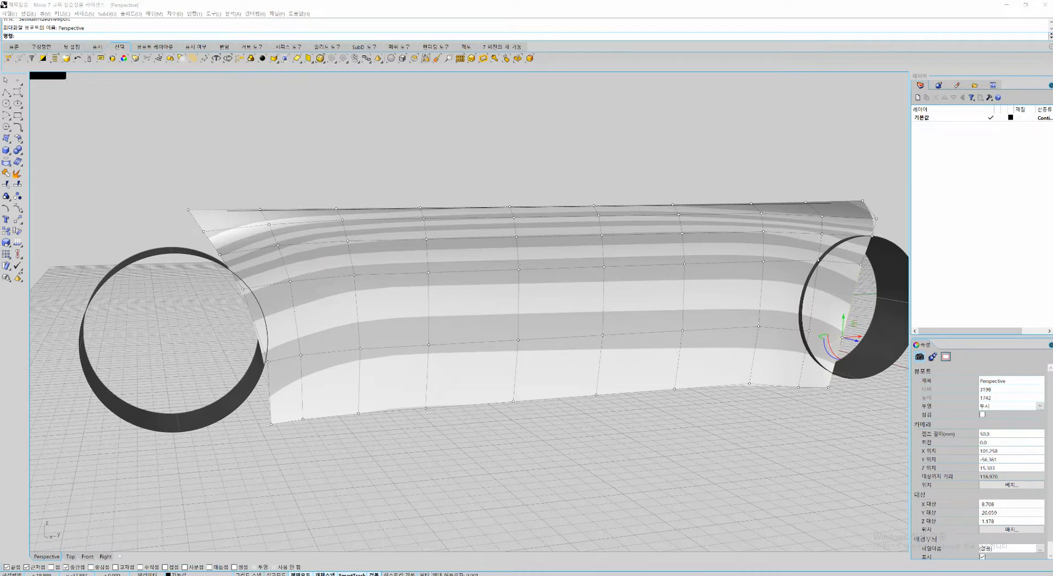
{"action": "mouse_move", "coordinate": [299, 339]}
{"action": "left_mouse_down"}
{"action": "mouse_move", "coordinate": [688, 301]}
{"action": "mouse_move", "coordinate": [822, 324]}
{"action": "left_mouse_up"}
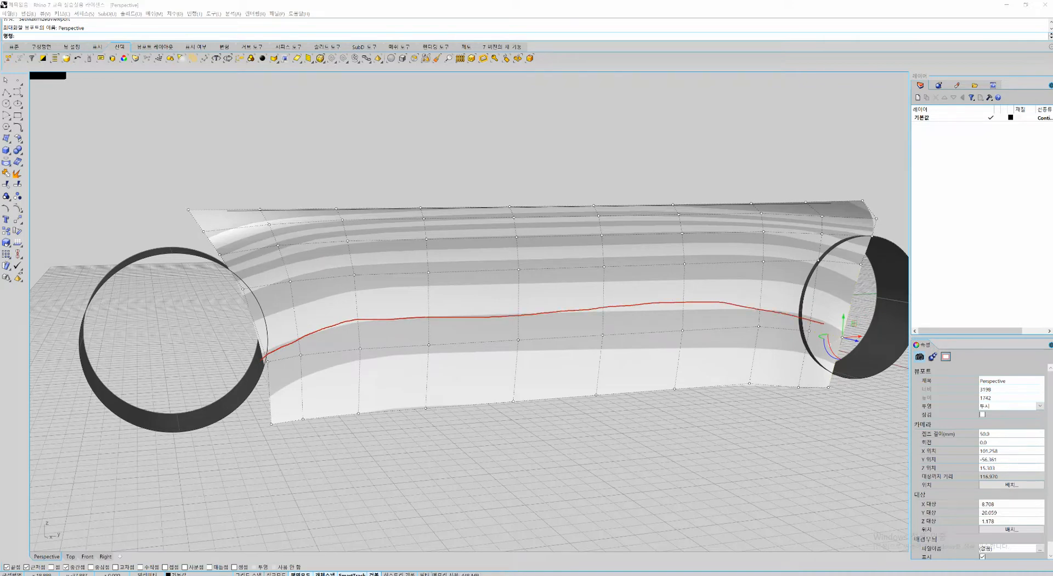
{"action": "mouse_move", "coordinate": [262, 350]}
{"action": "left_mouse_down"}
{"action": "mouse_move", "coordinate": [337, 300]}
{"action": "mouse_move", "coordinate": [565, 275]}
{"action": "mouse_move", "coordinate": [737, 277]}
{"action": "mouse_move", "coordinate": [827, 317]}
{"action": "left_mouse_up"}
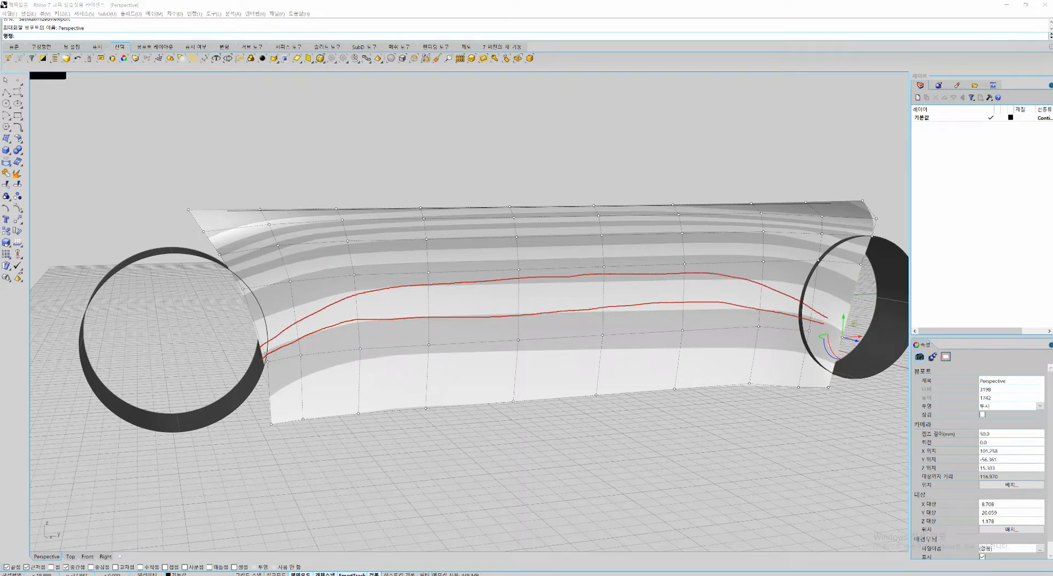
{"action": "left_click_drag", "start_coordinate": [362, 275], "coordinate": [358, 285]}
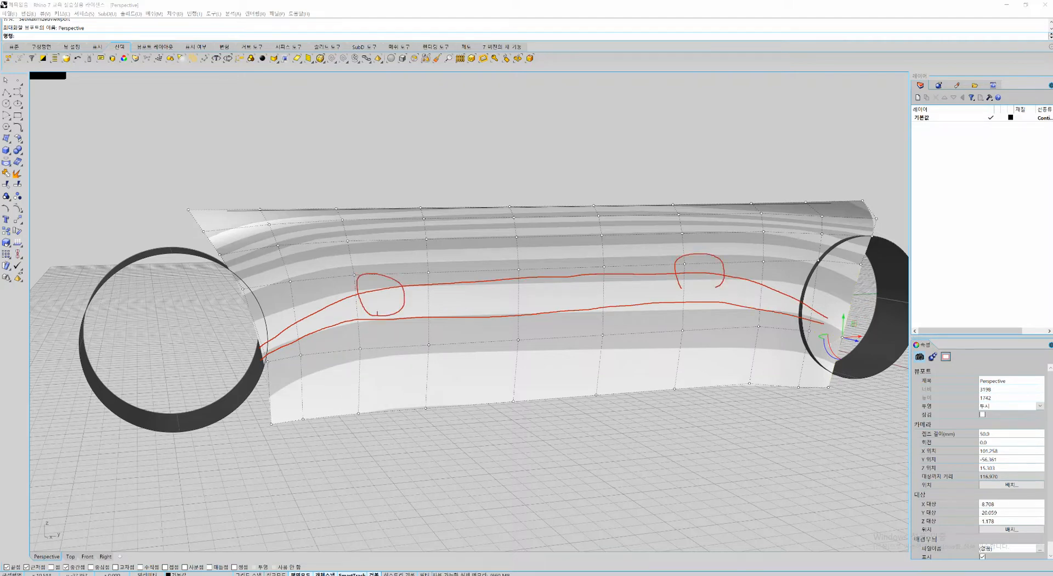
{"action": "key", "text": "Escape"}
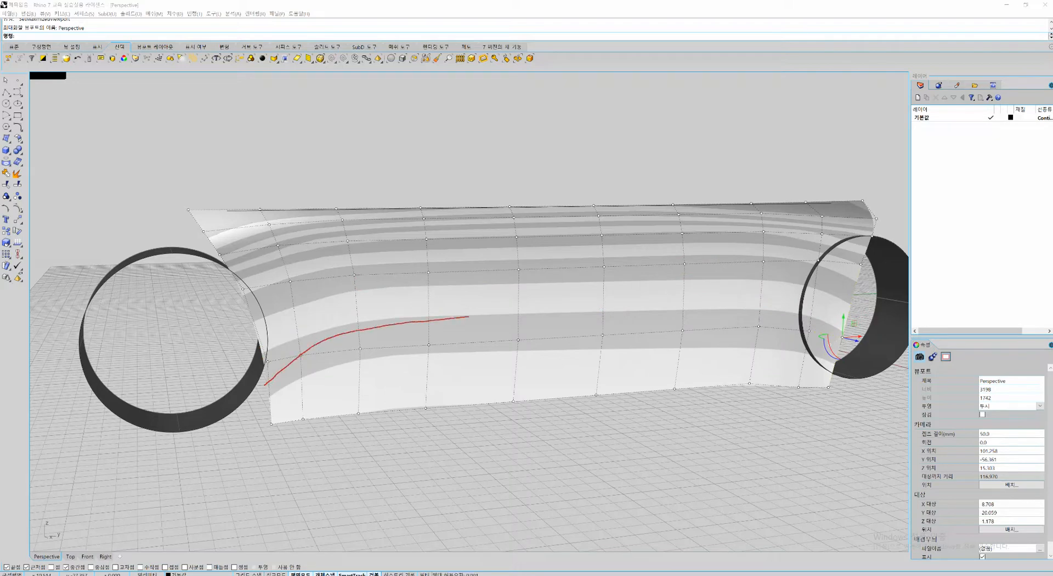
{"action": "mouse_move", "coordinate": [468, 316]}
{"action": "left_mouse_down"}
{"action": "mouse_move", "coordinate": [601, 301]}
{"action": "mouse_move", "coordinate": [902, 340]}
{"action": "left_mouse_up"}
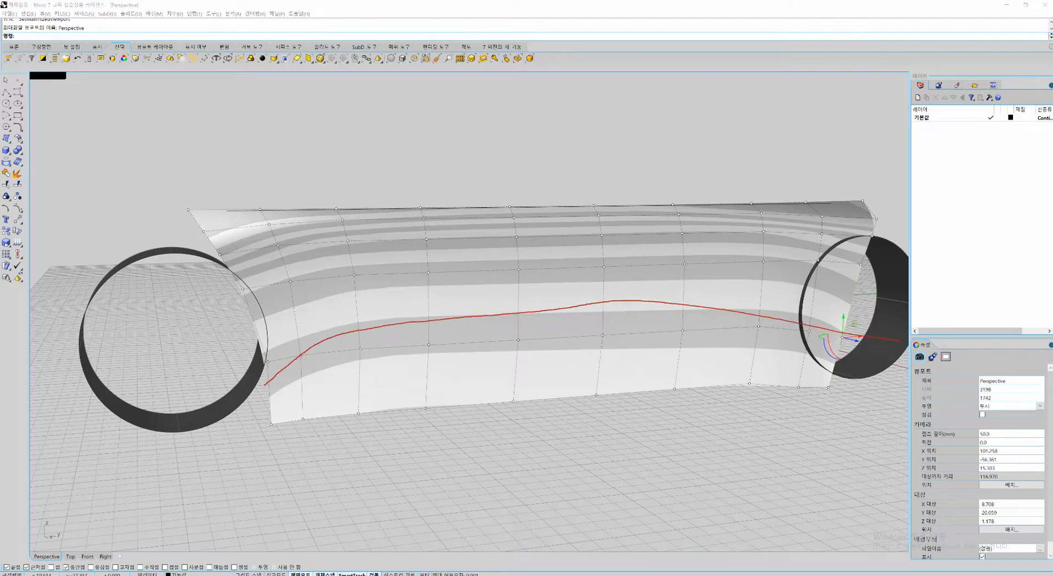
{"action": "mouse_move", "coordinate": [273, 344]}
{"action": "left_mouse_down"}
{"action": "mouse_move", "coordinate": [301, 323]}
{"action": "mouse_move", "coordinate": [584, 263]}
{"action": "mouse_move", "coordinate": [847, 290]}
{"action": "left_mouse_up"}
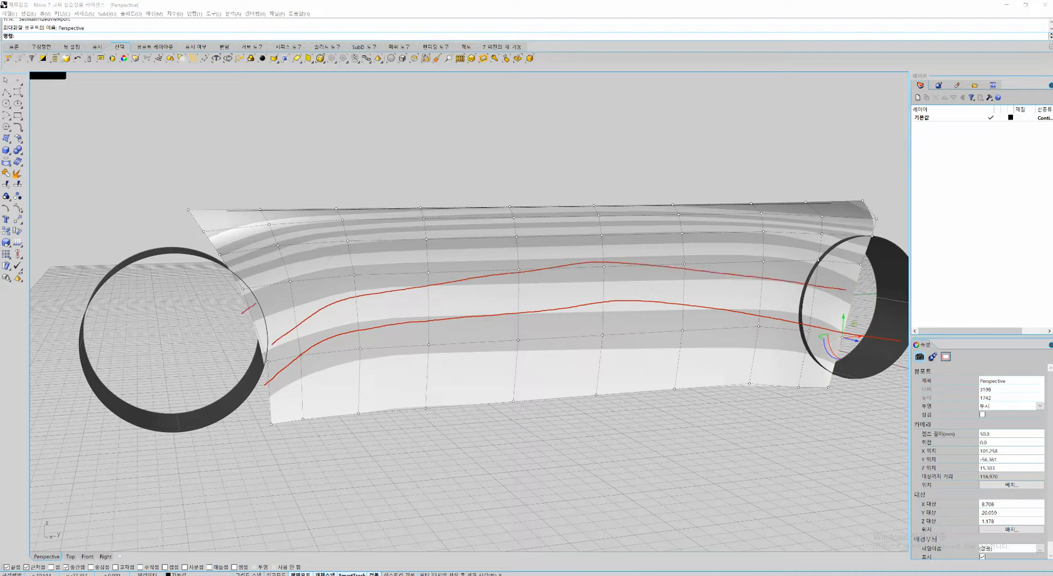
{"action": "mouse_move", "coordinate": [254, 303]}
{"action": "left_mouse_down"}
{"action": "mouse_move", "coordinate": [566, 232]}
{"action": "mouse_move", "coordinate": [851, 270]}
{"action": "left_mouse_up"}
{"action": "key", "text": "Escape"}
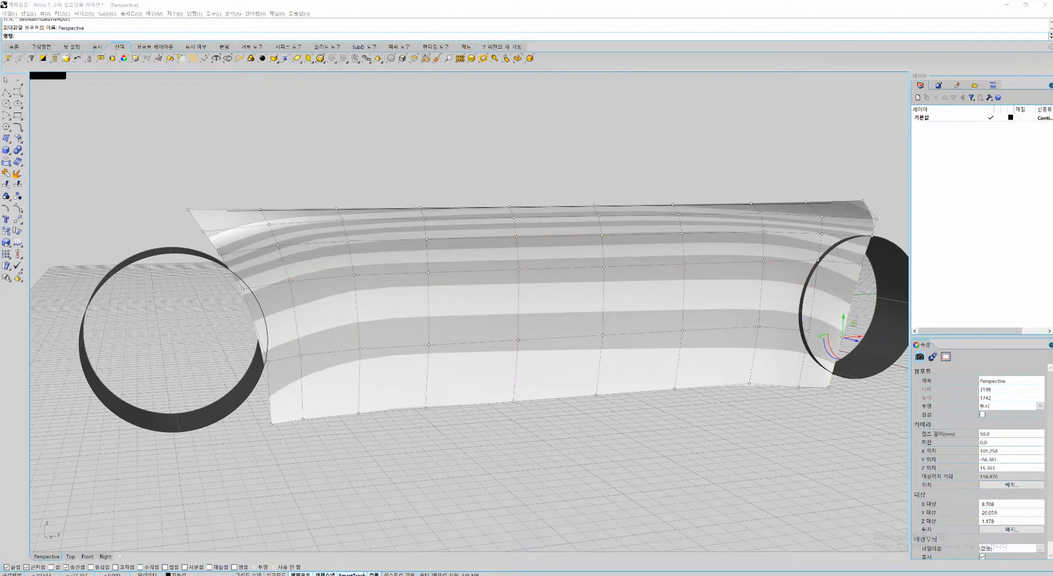
Step: Turn on the surface's control points and frame its upper corner beside the far ring from above
{"action": "right_click_drag", "start_coordinate": [581, 263], "coordinate": [483, 400]}
{"action": "scroll", "coordinate": [565, 307], "scroll_direction": "up", "scroll_amount": 5}
{"action": "right_click_drag", "start_coordinate": [620, 269], "coordinate": [631, 224]}
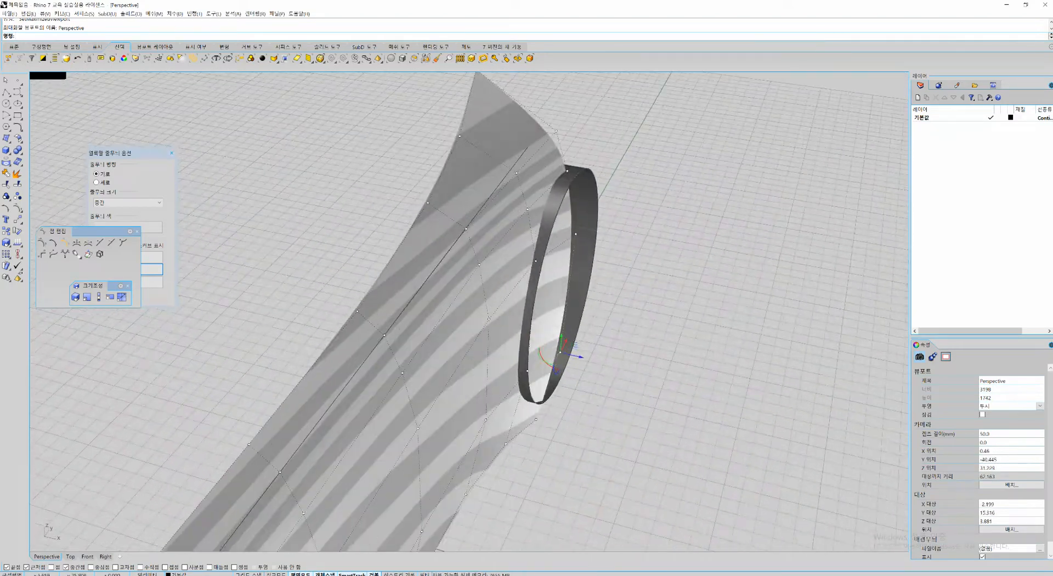
{"action": "scroll", "coordinate": [565, 197], "scroll_direction": "up", "scroll_amount": 4}
{"action": "key", "text": "Escape"}
{"action": "key", "text": "Escape"}
{"action": "left_click", "coordinate": [438, 208]}
{"action": "right_click_drag", "start_coordinate": [405, 197], "coordinate": [483, 208]}
{"action": "key", "text": "F10"}
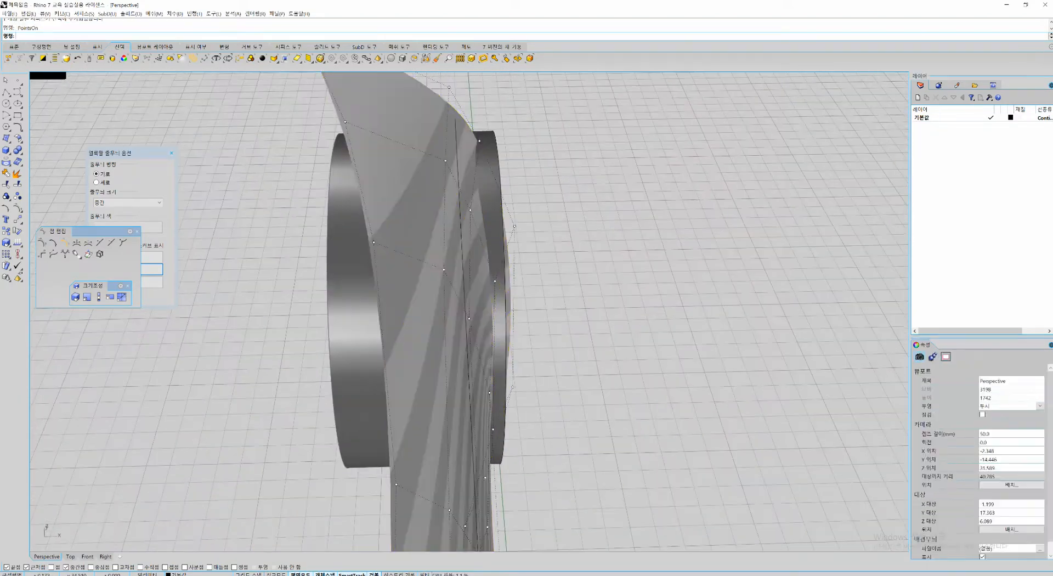
{"action": "left_click", "coordinate": [470, 210]}
{"action": "left_click", "coordinate": [487, 229]}
{"action": "scroll", "coordinate": [473, 210], "scroll_direction": "up", "scroll_amount": 4}
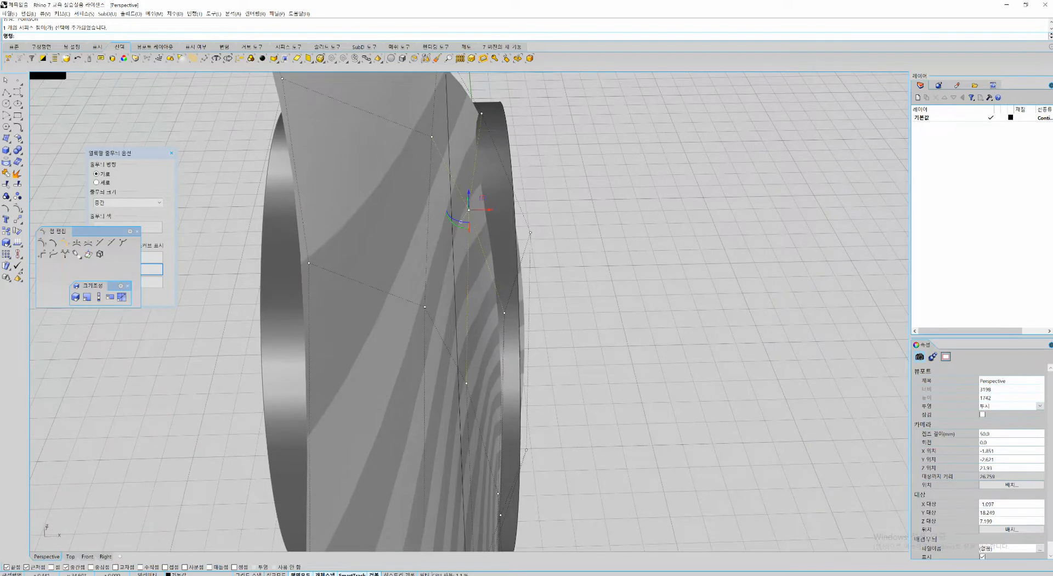
{"action": "key", "text": "ctrl+z"}
{"action": "key", "text": "F10"}
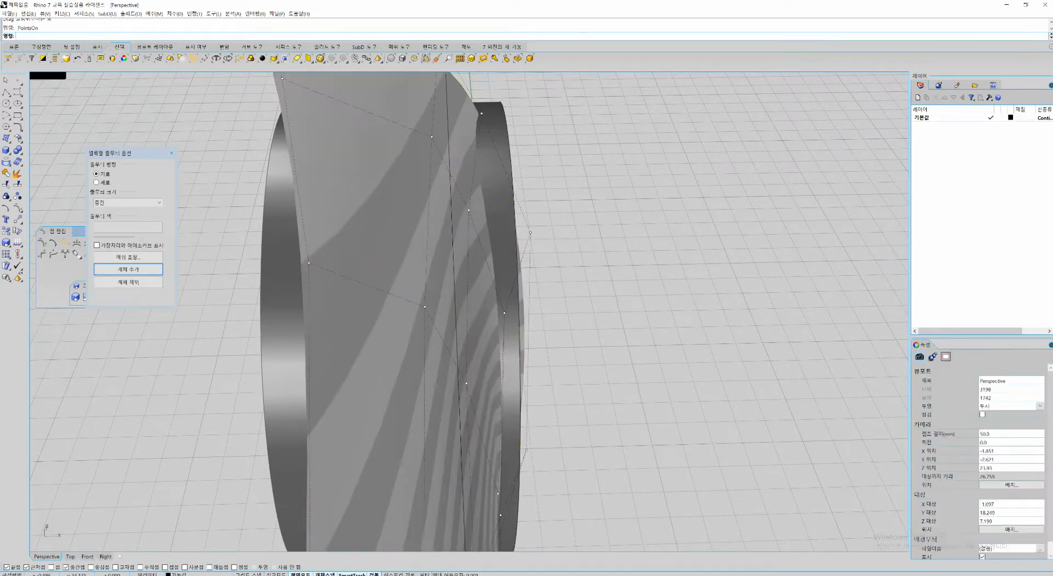
Step: Move two control points near the surface's upper corner at the ring end slightly in the positive X direction
{"action": "left_click", "coordinate": [461, 219]}
{"action": "left_click", "coordinate": [470, 210]}
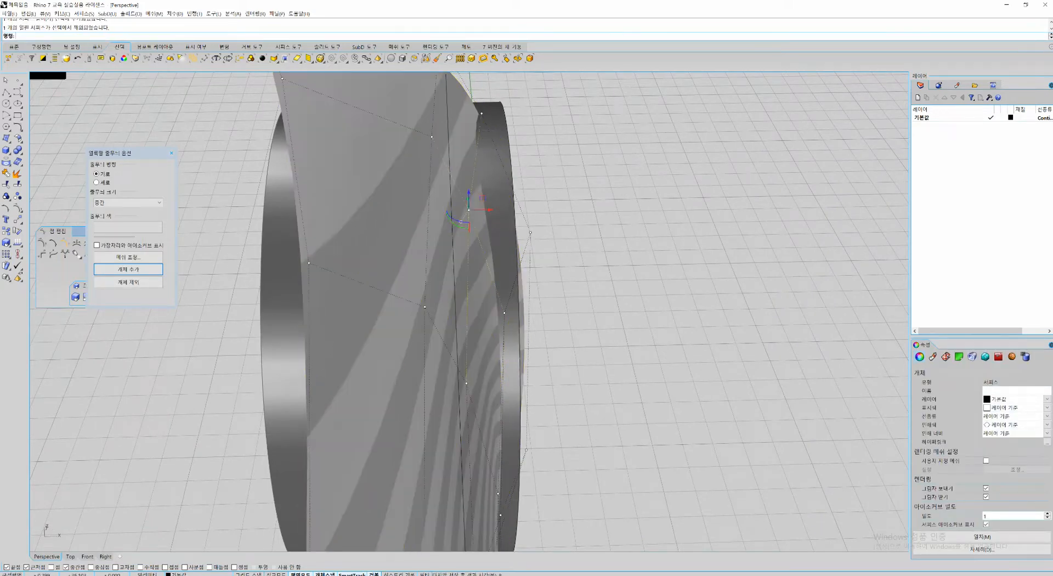
{"action": "left_click_drag", "start_coordinate": [490, 209], "coordinate": [497, 209]}
{"action": "left_click", "coordinate": [431, 136]}
{"action": "left_click_drag", "start_coordinate": [446, 137], "coordinate": [450, 137]}
{"action": "scroll", "coordinate": [453, 142], "scroll_direction": "down", "scroll_amount": 8}
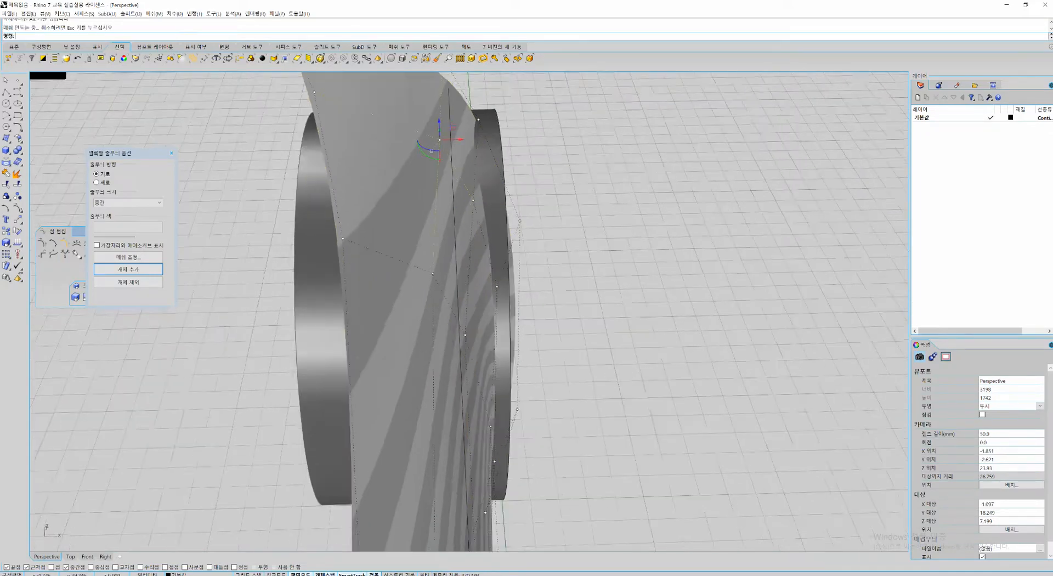
Step: Move the lower control points along the surface's ring end slightly inward along Y
{"action": "right_click_drag", "start_coordinate": [453, 142], "coordinate": [219, 121]}
{"action": "mouse_move", "coordinate": [503, 313]}
{"action": "right_mouse_down"}
{"action": "mouse_move", "coordinate": [438, 335]}
{"action": "mouse_move", "coordinate": [507, 351]}
{"action": "mouse_move", "coordinate": [540, 378]}
{"action": "mouse_move", "coordinate": [520, 359]}
{"action": "mouse_move", "coordinate": [515, 310]}
{"action": "right_mouse_up"}
{"action": "scroll", "coordinate": [539, 360], "scroll_direction": "down", "scroll_amount": 7}
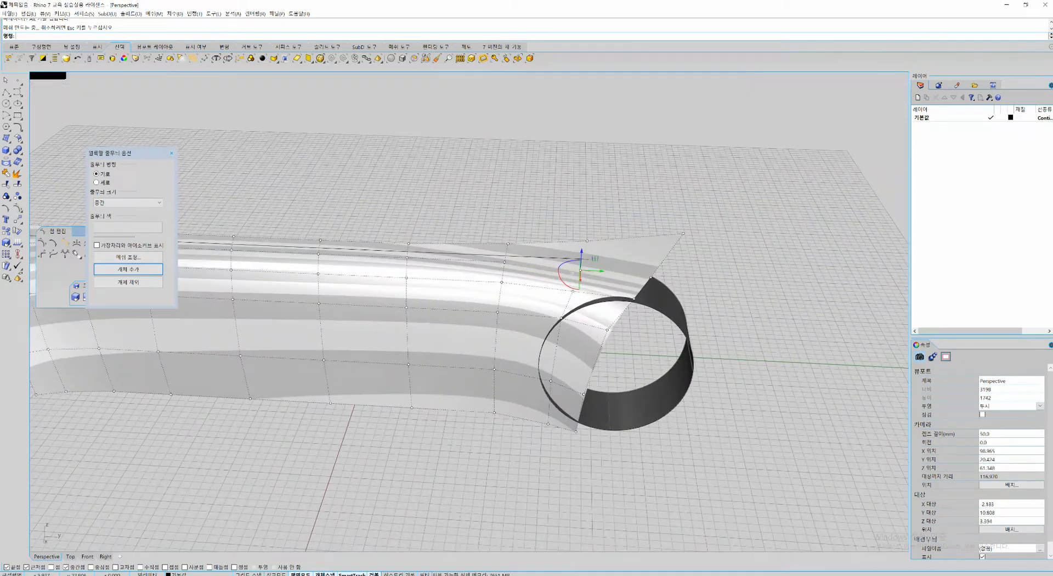
{"action": "left_click_drag", "start_coordinate": [534, 442], "coordinate": [622, 309]}
{"action": "scroll", "coordinate": [620, 309], "scroll_direction": "up", "scroll_amount": 2}
{"action": "scroll", "coordinate": [587, 353], "scroll_direction": "up", "scroll_amount": 4}
{"action": "left_click_drag", "start_coordinate": [595, 396], "coordinate": [587, 395]}
Step: Add the neighbouring inner column to the selected lower points and move them inward along Y, then shift only the outer columns slightly further
{"action": "mouse_move", "coordinate": [427, 466]}
{"action": "left_mouse_down"}
{"action": "mouse_move", "coordinate": [480, 320]}
{"action": "mouse_move", "coordinate": [481, 279]}
{"action": "left_mouse_up"}
{"action": "right_click_drag", "start_coordinate": [481, 279], "coordinate": [546, 319]}
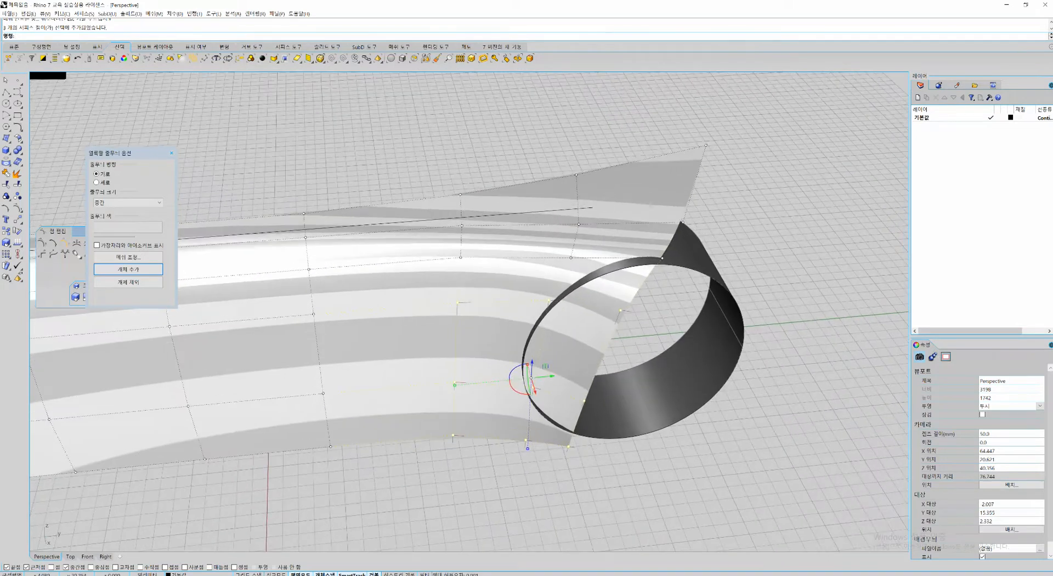
{"action": "left_click_drag", "start_coordinate": [548, 376], "coordinate": [520, 379]}
{"action": "right_click_drag", "start_coordinate": [519, 379], "coordinate": [549, 358], "text": "shift"}
{"action": "left_click_drag", "start_coordinate": [435, 439], "coordinate": [487, 267], "text": "ctrl"}
{"action": "left_click_drag", "start_coordinate": [591, 357], "coordinate": [588, 357]}
Step: Show the stripes and control points at the surface's ring end in the Right view
{"action": "mouse_move", "coordinate": [521, 195]}
{"action": "right_mouse_down"}
{"action": "mouse_move", "coordinate": [610, 172]}
{"action": "mouse_move", "coordinate": [534, 184]}
{"action": "right_mouse_up"}
{"action": "scroll", "coordinate": [609, 172], "scroll_direction": "up", "scroll_amount": 6}
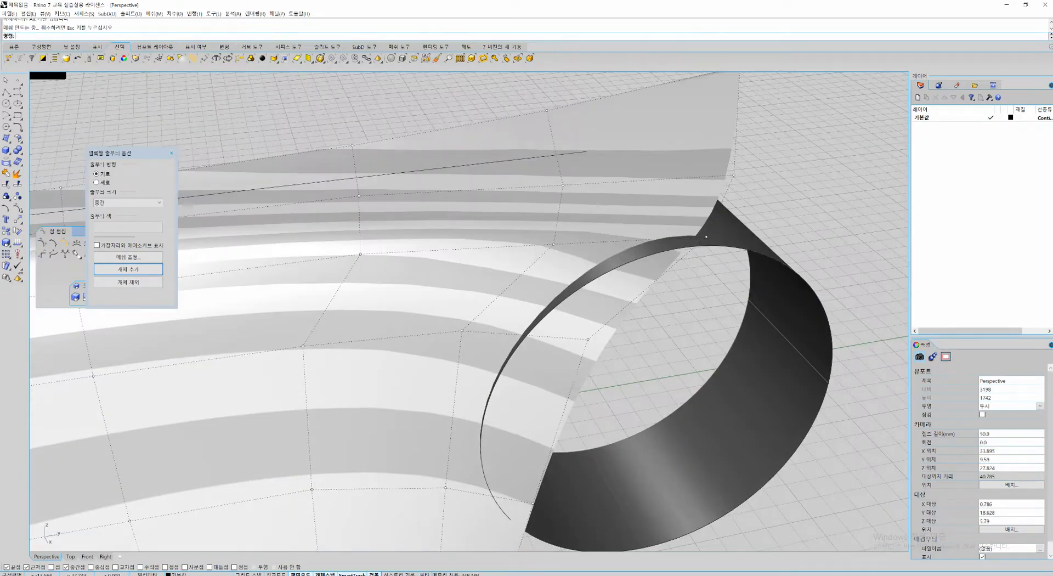
{"action": "key", "text": "ctrl+F3"}
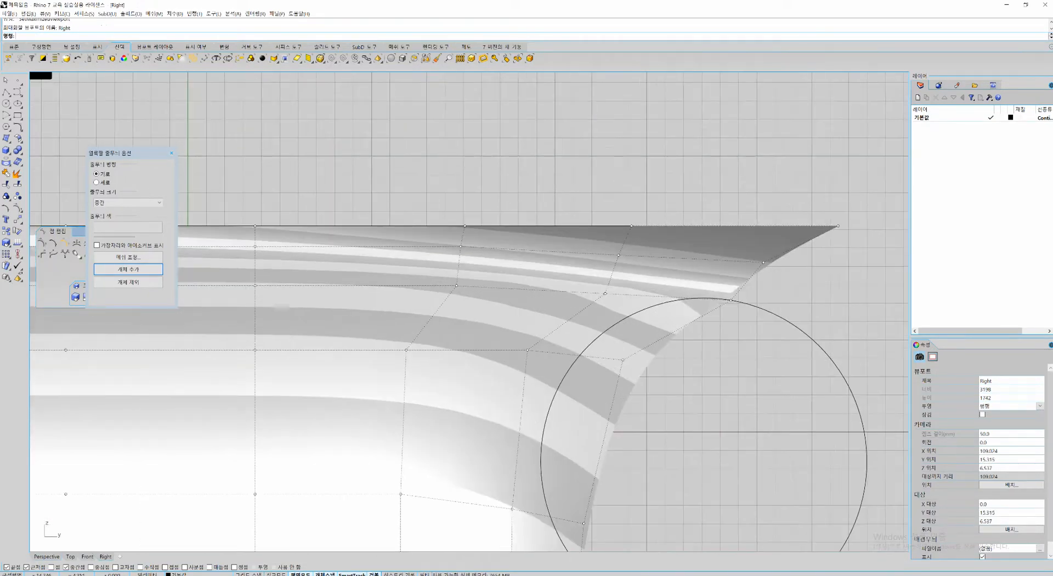
{"action": "key", "text": "ctrl+2"}
{"action": "mouse_move", "coordinate": [467, 379]}
{"action": "left_mouse_down"}
{"action": "mouse_move", "coordinate": [547, 357]}
{"action": "mouse_move", "coordinate": [463, 392]}
{"action": "mouse_move", "coordinate": [287, 415]}
{"action": "mouse_move", "coordinate": [299, 439]}
{"action": "left_mouse_up"}
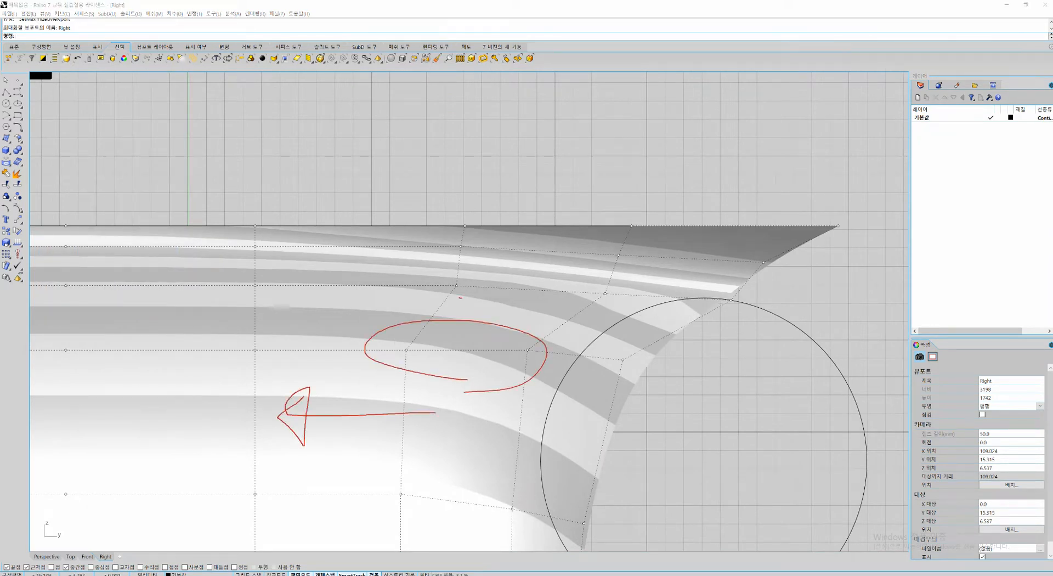
{"action": "left_click_drag", "start_coordinate": [460, 297], "coordinate": [473, 295]}
{"action": "left_click_drag", "start_coordinate": [617, 280], "coordinate": [612, 300]}
{"action": "left_click_drag", "start_coordinate": [462, 256], "coordinate": [482, 256]}
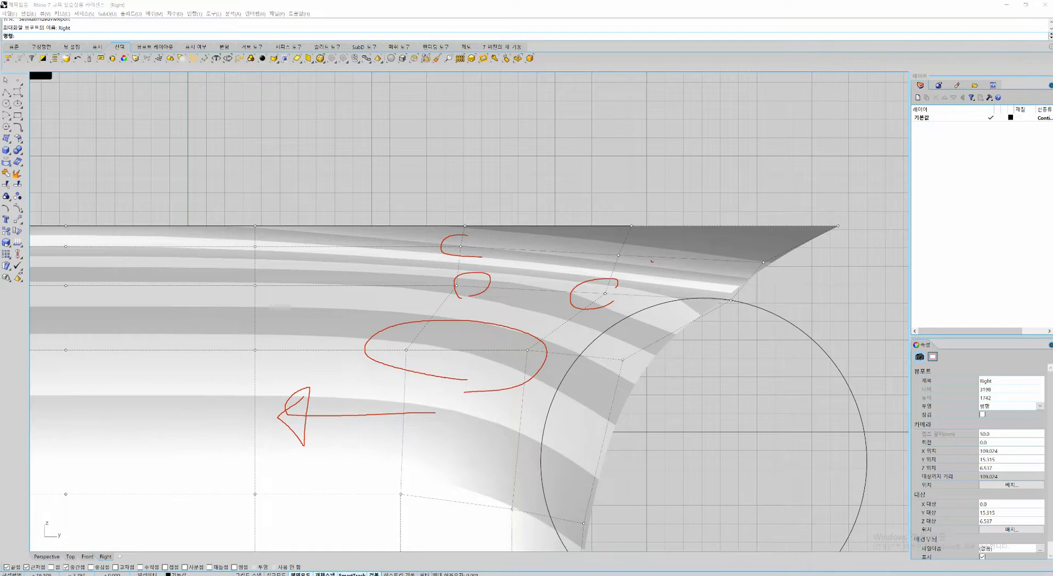
{"action": "key", "text": "Escape"}
Step: Move the three ring-end control points in the third row below the top edge inward along Y
{"action": "left_click", "coordinate": [456, 286]}
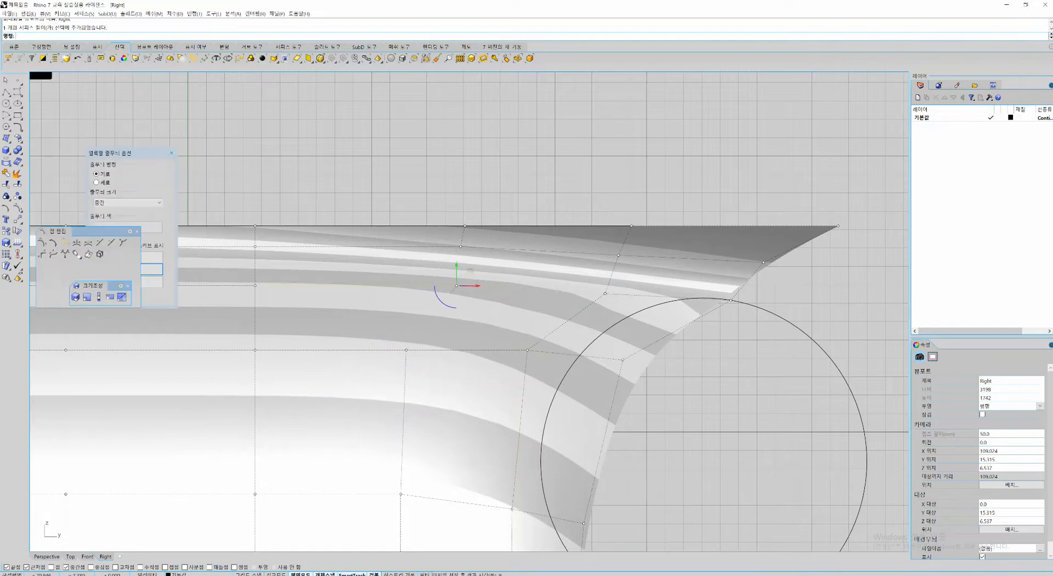
{"action": "left_click", "coordinate": [605, 294], "text": "shift"}
{"action": "left_click", "coordinate": [731, 300], "text": "shift"}
{"action": "left_click", "coordinate": [753, 322]}
{"action": "left_click_drag", "start_coordinate": [614, 293], "coordinate": [570, 293]}
Step: Move the three ring-end control points in the row just below the top edge slightly inward along Y
{"action": "left_click", "coordinate": [462, 244]}
{"action": "left_click_drag", "start_coordinate": [436, 211], "coordinate": [462, 254]}
{"action": "left_click_drag", "start_coordinate": [624, 266], "coordinate": [626, 268], "text": "shift"}
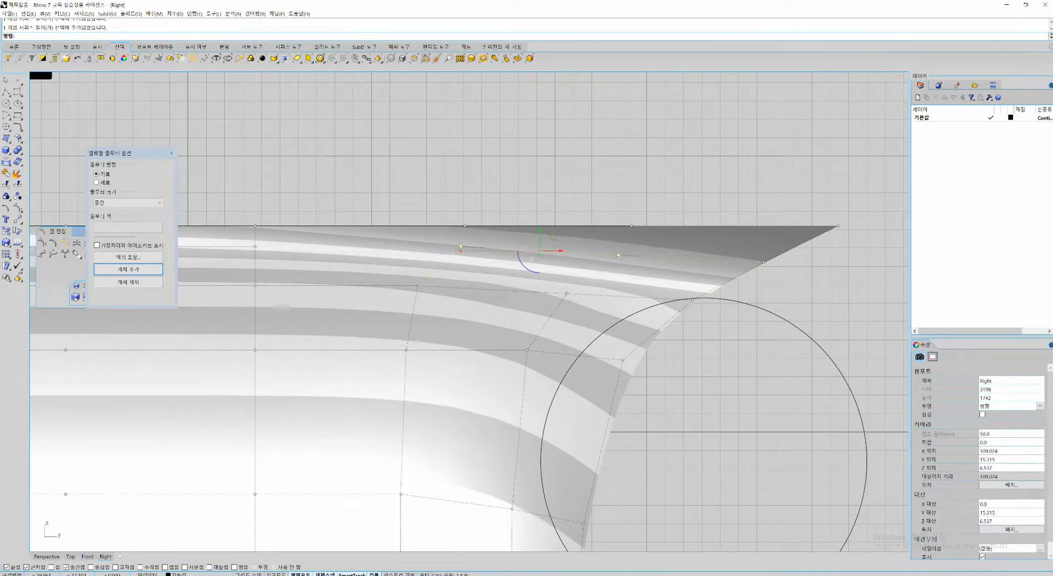
{"action": "left_click_drag", "start_coordinate": [745, 208], "coordinate": [783, 266], "text": "shift"}
{"action": "left_click_drag", "start_coordinate": [630, 254], "coordinate": [623, 253]}
Step: Shift the two inner control points of that upper row further inward along Y, then the innermost one alone a little more
{"action": "left_click_drag", "start_coordinate": [725, 194], "coordinate": [767, 286], "text": "ctrl"}
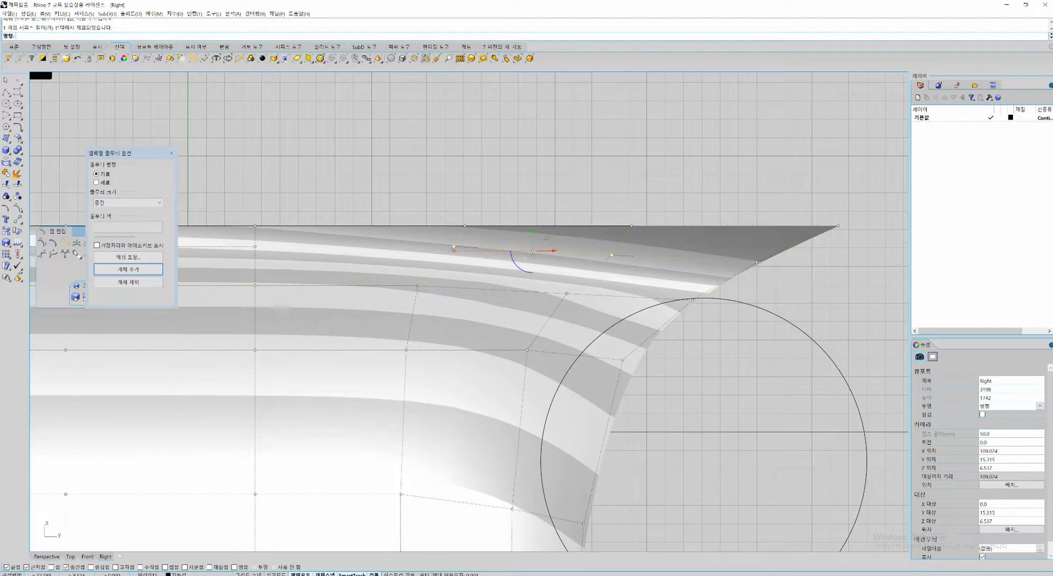
{"action": "scroll", "coordinate": [607, 273], "scroll_direction": "up", "scroll_amount": 2}
{"action": "left_click_drag", "start_coordinate": [529, 245], "coordinate": [524, 245]}
{"action": "right_click_drag", "start_coordinate": [494, 275], "coordinate": [531, 287]}
{"action": "left_click_drag", "start_coordinate": [612, 183], "coordinate": [688, 309], "text": "ctrl"}
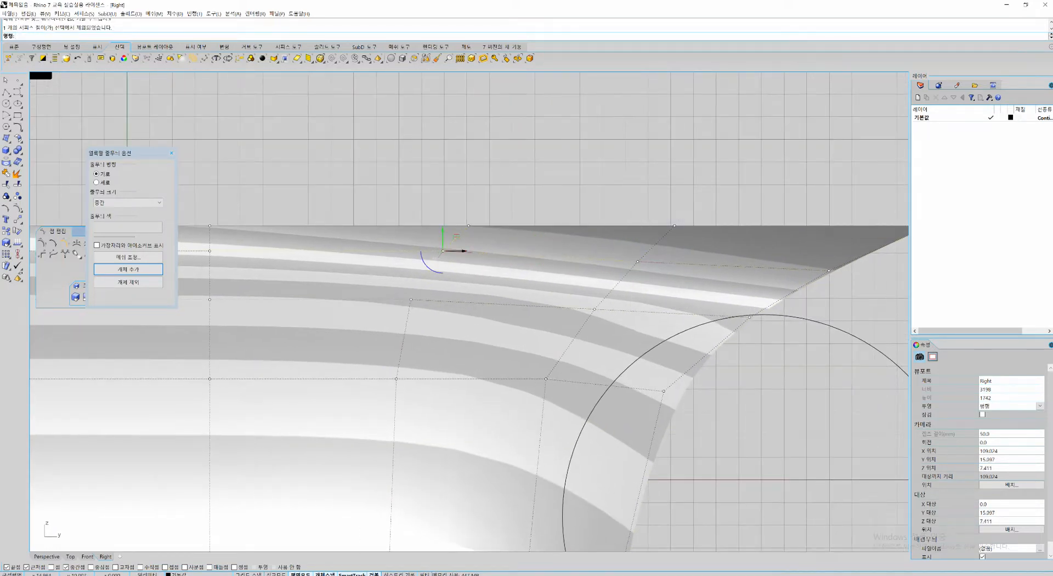
{"action": "left_click_drag", "start_coordinate": [463, 251], "coordinate": [462, 251]}
Step: Lower the inner control point in the row above the surface's bottom edge slightly along Z
{"action": "scroll", "coordinate": [462, 250], "scroll_direction": "down", "scroll_amount": 8}
{"action": "right_click_drag", "start_coordinate": [459, 391], "coordinate": [506, 369]}
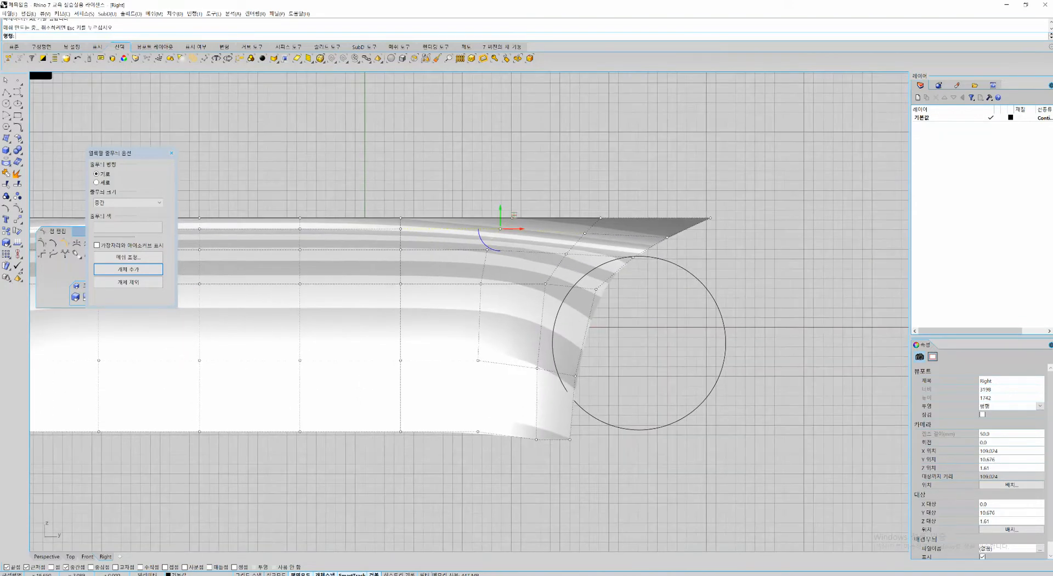
{"action": "scroll", "coordinate": [506, 370], "scroll_direction": "up", "scroll_amount": 2}
{"action": "left_click", "coordinate": [470, 358]}
{"action": "scroll", "coordinate": [471, 358], "scroll_direction": "up", "scroll_amount": 4}
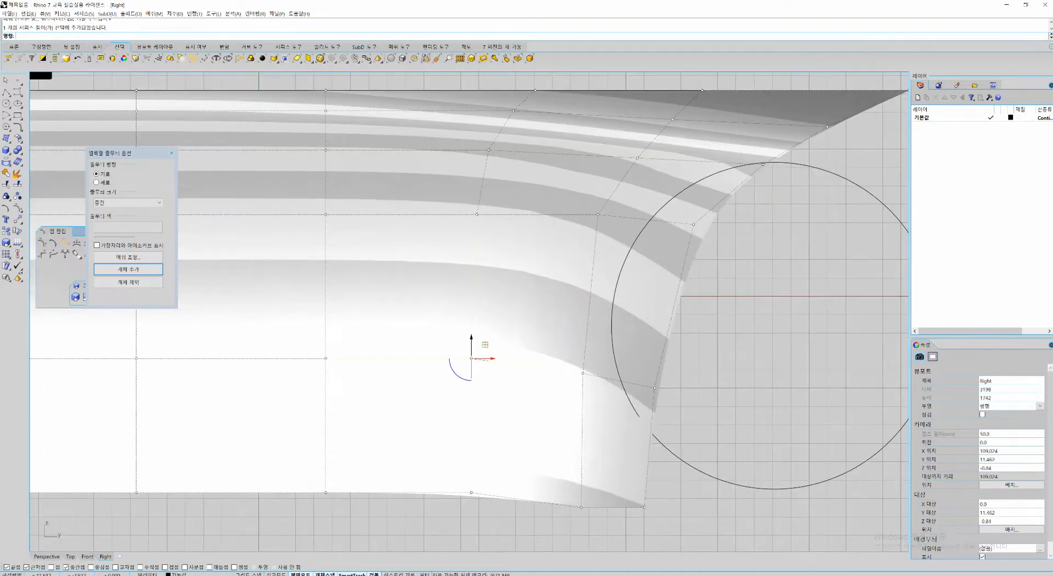
{"action": "left_click_drag", "start_coordinate": [471, 338], "coordinate": [471, 343]}
{"action": "scroll", "coordinate": [598, 387], "scroll_direction": "down", "scroll_amount": 6}
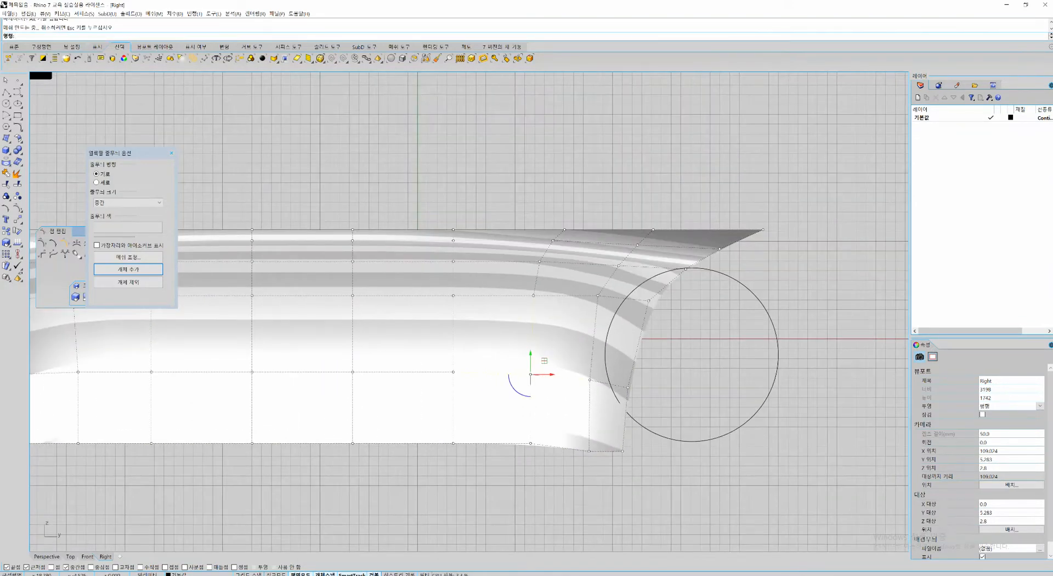
Step: Nudge the ring-end corner control point of the surface's bottom edge slightly in the Perspective view
{"action": "right_click_drag", "start_coordinate": [602, 383], "coordinate": [615, 386]}
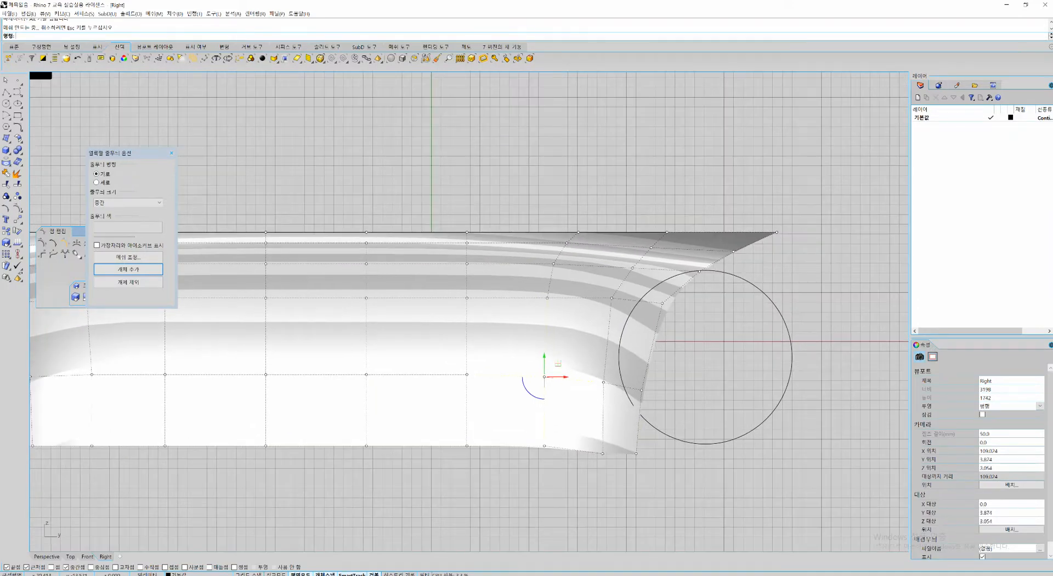
{"action": "left_click", "coordinate": [636, 453]}
{"action": "key", "text": "ctrl+F4"}
{"action": "key", "text": "ctrl+F3"}
{"action": "key", "text": "ctrl+F4"}
{"action": "right_click_drag", "start_coordinate": [526, 420], "coordinate": [608, 438]}
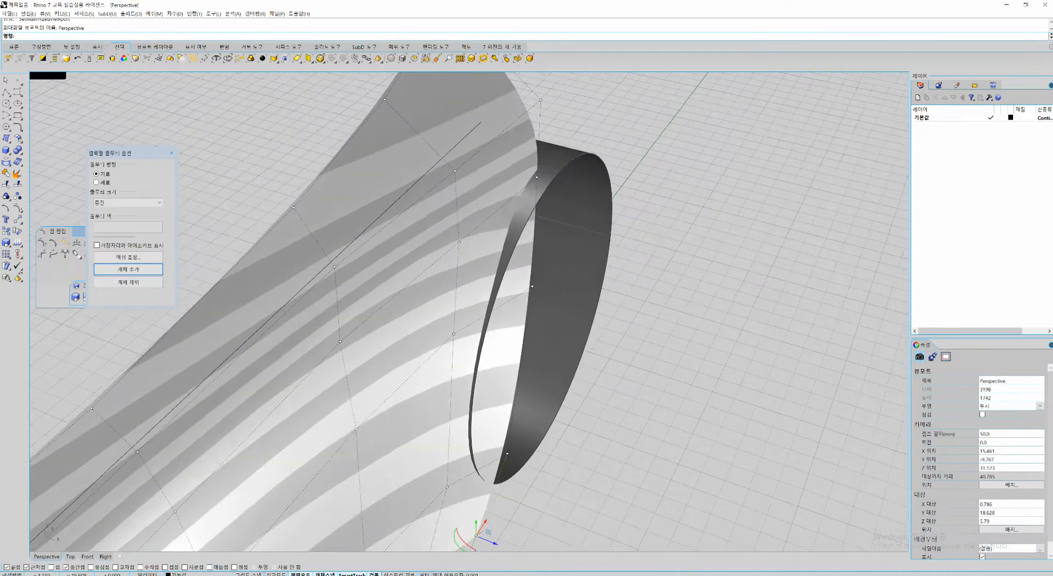
{"action": "right_click_drag", "start_coordinate": [497, 542], "coordinate": [529, 413], "text": "shift"}
{"action": "left_click_drag", "start_coordinate": [529, 414], "coordinate": [524, 410]}
{"action": "right_click_drag", "start_coordinate": [525, 411], "coordinate": [482, 416]}
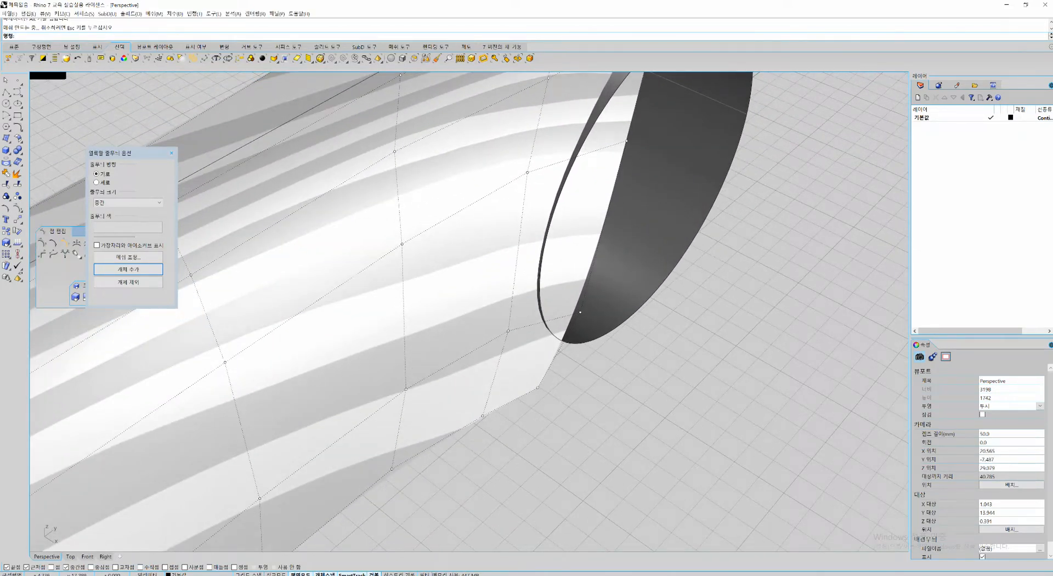
Step: Examine the zebra stripes around the lower ring end and along the whole surface from several angles
{"action": "left_click", "coordinate": [580, 312]}
{"action": "right_click_drag", "start_coordinate": [581, 315], "coordinate": [614, 236]}
{"action": "scroll", "coordinate": [596, 336], "scroll_direction": "down", "scroll_amount": 6}
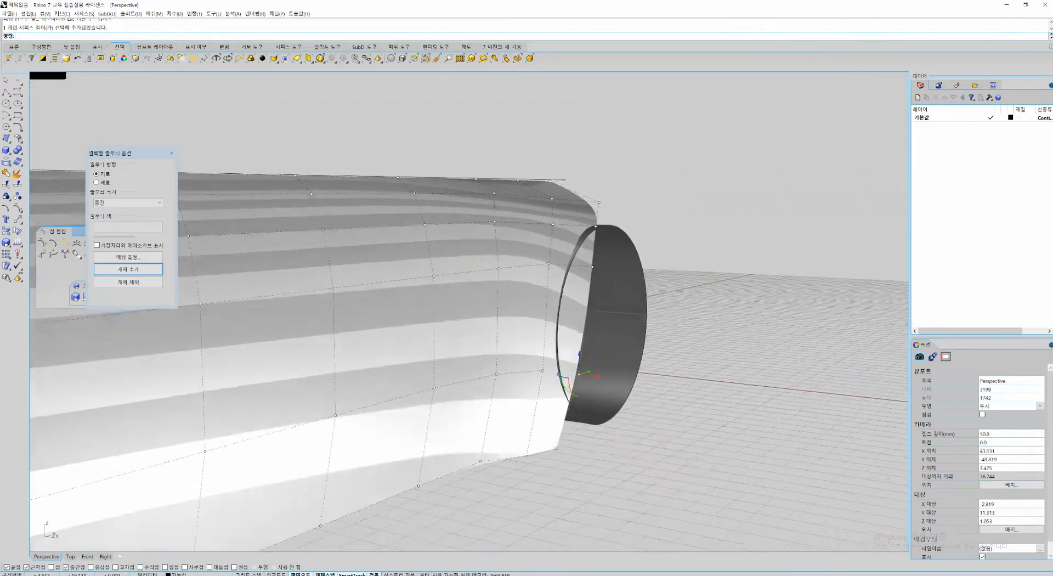
{"action": "scroll", "coordinate": [548, 332], "scroll_direction": "up", "scroll_amount": 6}
{"action": "right_click_drag", "start_coordinate": [518, 269], "coordinate": [433, 384]}
{"action": "scroll", "coordinate": [549, 332], "scroll_direction": "down", "scroll_amount": 8}
{"action": "scroll", "coordinate": [472, 351], "scroll_direction": "down", "scroll_amount": 4}
{"action": "right_click_drag", "start_coordinate": [633, 387], "coordinate": [611, 383]}
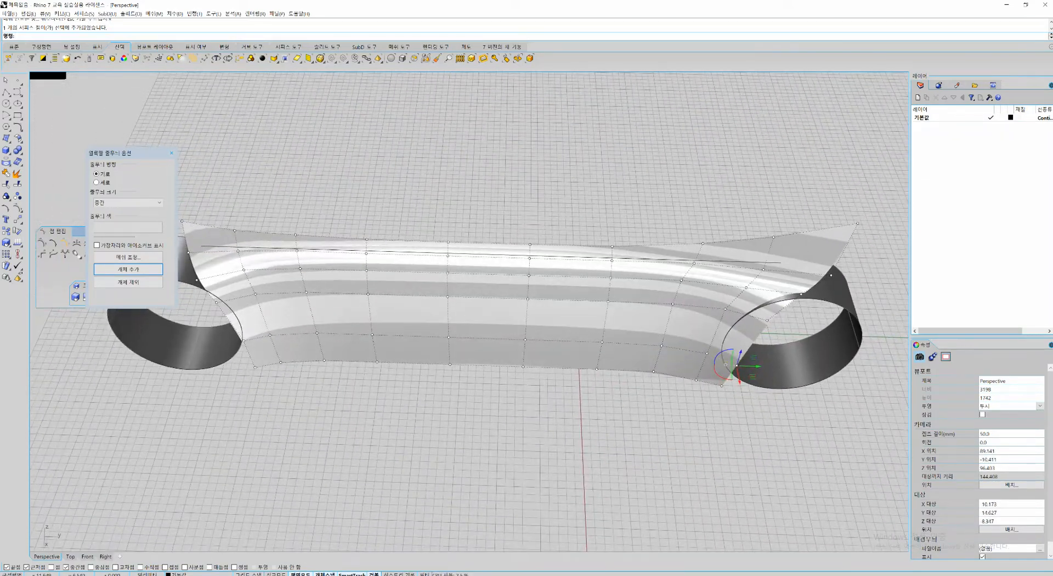
Step: Shift all control points along the surface's bottom edge except the two corners slightly as one group
{"action": "left_click_drag", "start_coordinate": [628, 401], "coordinate": [701, 366]}
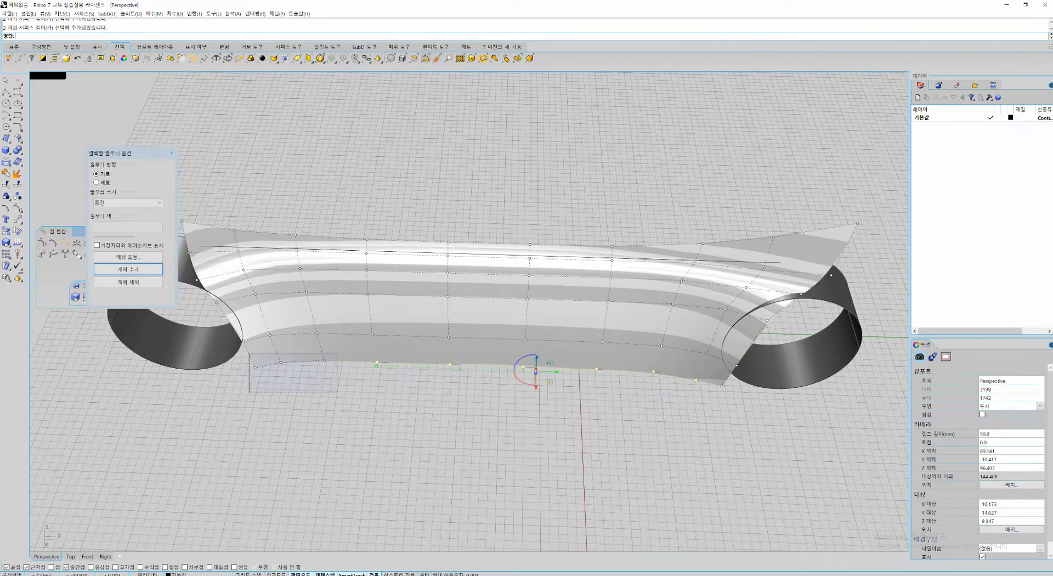
{"action": "left_click_drag", "start_coordinate": [336, 353], "coordinate": [338, 353], "text": "shift"}
{"action": "right_click_drag", "start_coordinate": [345, 358], "coordinate": [536, 334]}
{"action": "scroll", "coordinate": [536, 334], "scroll_direction": "up", "scroll_amount": 6}
{"action": "left_click_drag", "start_coordinate": [552, 332], "coordinate": [548, 332]}
{"action": "left_click", "coordinate": [609, 339]}
Step: Examine how the zebra stripes run into both rings and along the surface's bottom edge
{"action": "right_click_drag", "start_coordinate": [614, 341], "coordinate": [285, 323]}
{"action": "scroll", "coordinate": [549, 384], "scroll_direction": "down", "scroll_amount": 4}
{"action": "scroll", "coordinate": [247, 307], "scroll_direction": "up", "scroll_amount": 8}
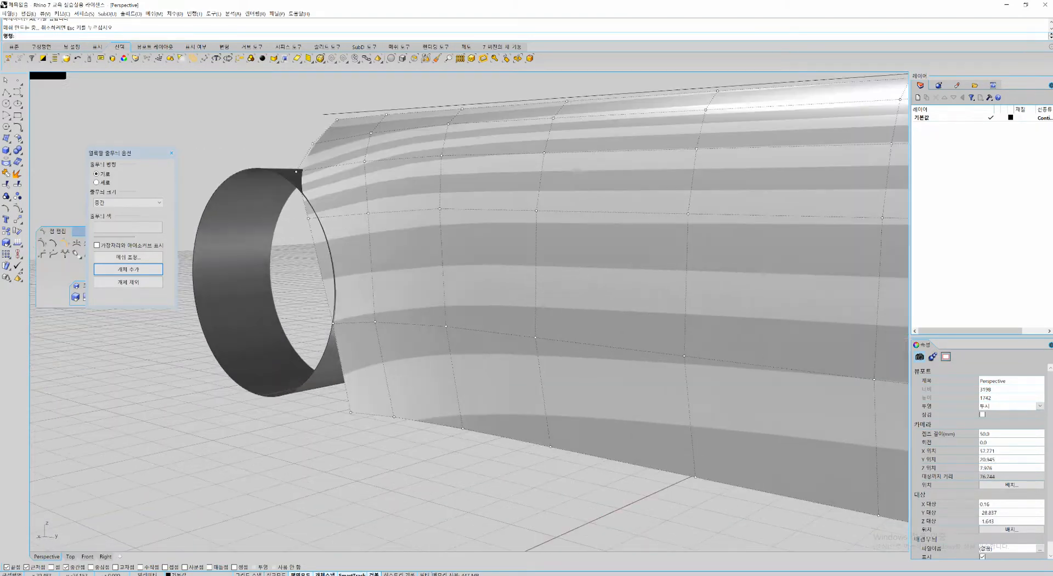
{"action": "right_click_drag", "start_coordinate": [493, 307], "coordinate": [362, 324]}
{"action": "scroll", "coordinate": [413, 318], "scroll_direction": "down", "scroll_amount": 6}
{"action": "right_click_drag", "start_coordinate": [464, 321], "coordinate": [383, 325], "text": "shift"}
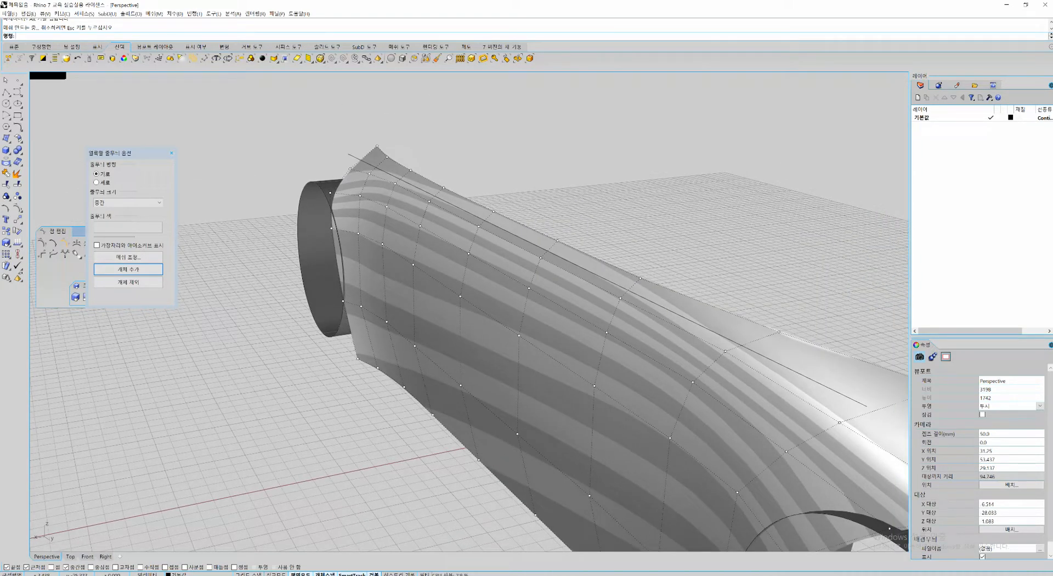
{"action": "right_click_drag", "start_coordinate": [365, 327], "coordinate": [425, 214], "text": "shift"}
{"action": "scroll", "coordinate": [425, 215], "scroll_direction": "up", "scroll_amount": 2}
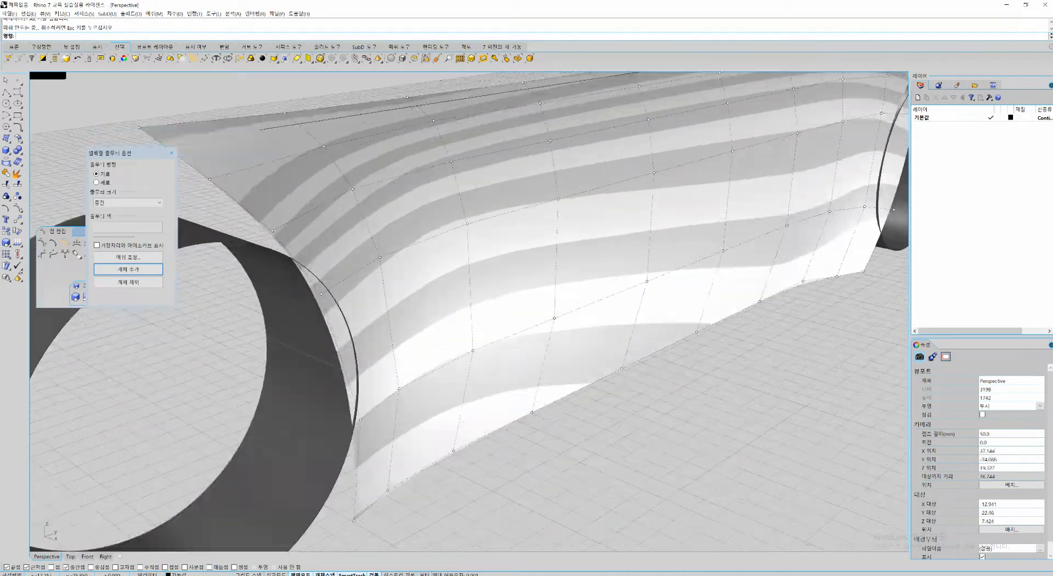
{"action": "scroll", "coordinate": [438, 231], "scroll_direction": "up", "scroll_amount": 4}
{"action": "scroll", "coordinate": [383, 318], "scroll_direction": "down", "scroll_amount": 8}
{"action": "right_click_drag", "start_coordinate": [647, 291], "coordinate": [708, 205]}
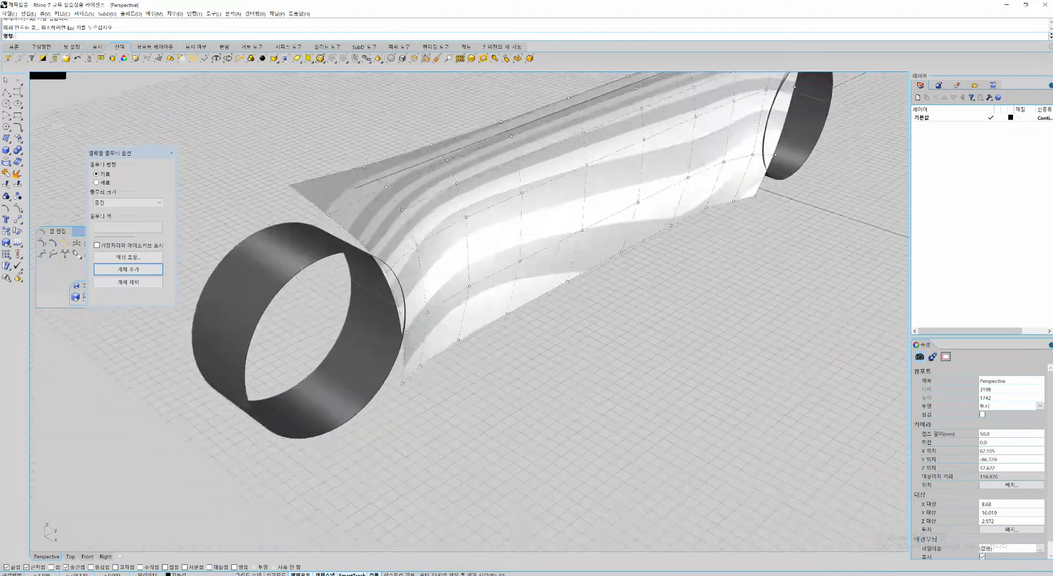
Step: Move the six middle columns of control points in the two lowest rows slightly along X
{"action": "right_click_drag", "start_coordinate": [420, 305], "coordinate": [307, 363]}
{"action": "scroll", "coordinate": [341, 372], "scroll_direction": "up", "scroll_amount": 4}
{"action": "left_click_drag", "start_coordinate": [383, 331], "coordinate": [441, 384]}
{"action": "scroll", "coordinate": [189, 337], "scroll_direction": "down", "scroll_amount": 4}
{"action": "right_click_drag", "start_coordinate": [189, 337], "coordinate": [255, 342]}
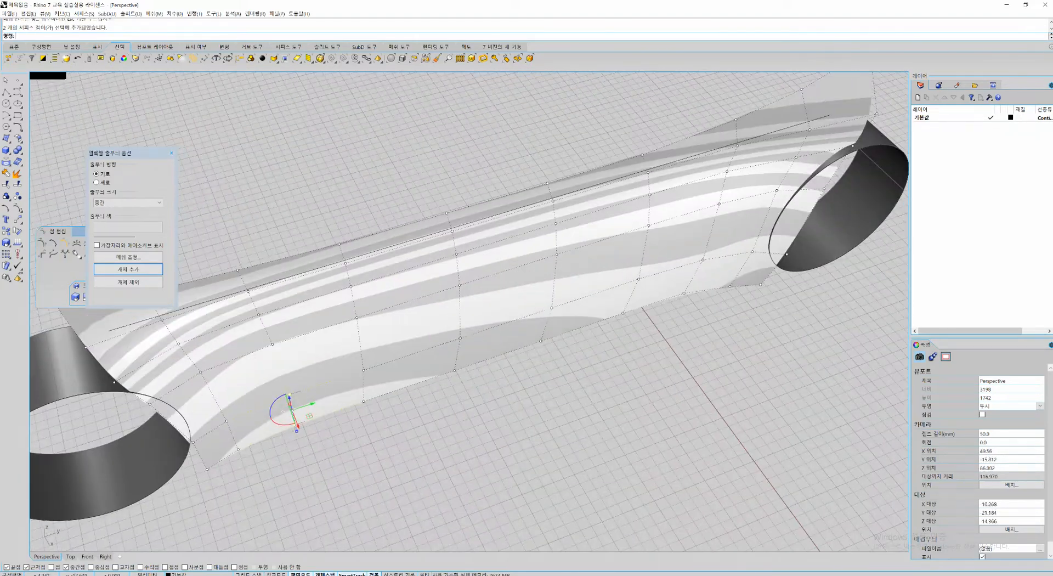
{"action": "left_click_drag", "start_coordinate": [360, 361], "coordinate": [395, 430], "text": "shift"}
{"action": "left_click_drag", "start_coordinate": [448, 328], "coordinate": [485, 398], "text": "shift"}
{"action": "left_click_drag", "start_coordinate": [542, 295], "coordinate": [581, 370], "text": "shift"}
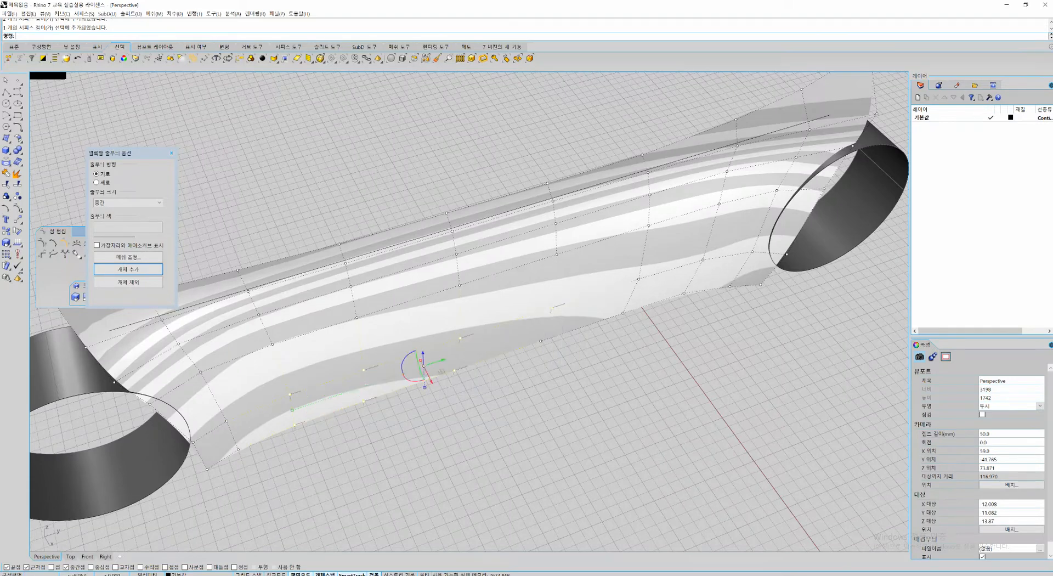
{"action": "left_click_drag", "start_coordinate": [534, 330], "coordinate": [550, 374], "text": "shift"}
{"action": "left_click_drag", "start_coordinate": [612, 264], "coordinate": [652, 335], "text": "shift"}
{"action": "left_click_drag", "start_coordinate": [673, 251], "coordinate": [723, 330], "text": "shift"}
{"action": "right_click_drag", "start_coordinate": [713, 340], "coordinate": [773, 337]}
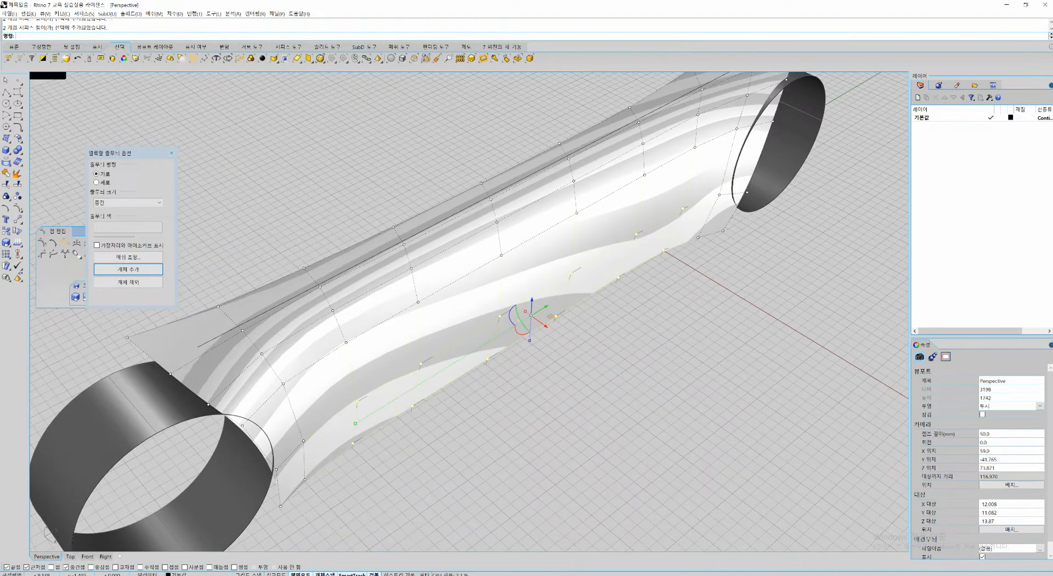
{"action": "scroll", "coordinate": [572, 340], "scroll_direction": "up", "scroll_amount": 2}
{"action": "left_click_drag", "start_coordinate": [536, 319], "coordinate": [532, 317]}
{"action": "scroll", "coordinate": [533, 322], "scroll_direction": "down", "scroll_amount": 4}
{"action": "right_click_drag", "start_coordinate": [533, 322], "coordinate": [486, 281]}
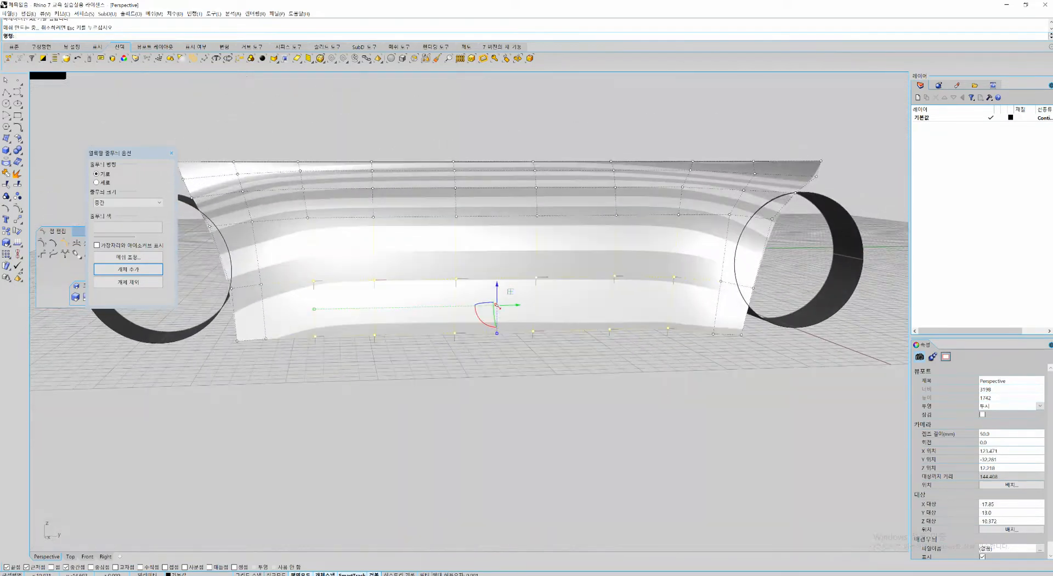
Step: Nudge only the bottom-edge middle control points along X, then exclude the outer ones and nudge the remaining points a little more
{"action": "left_click_drag", "start_coordinate": [198, 111], "coordinate": [781, 300]}
{"action": "right_click_drag", "start_coordinate": [493, 310], "coordinate": [611, 337]}
{"action": "scroll", "coordinate": [554, 342], "scroll_direction": "up", "scroll_amount": 6}
{"action": "left_click_drag", "start_coordinate": [614, 282], "coordinate": [615, 282]}
{"action": "left_click", "coordinate": [720, 198], "text": "ctrl"}
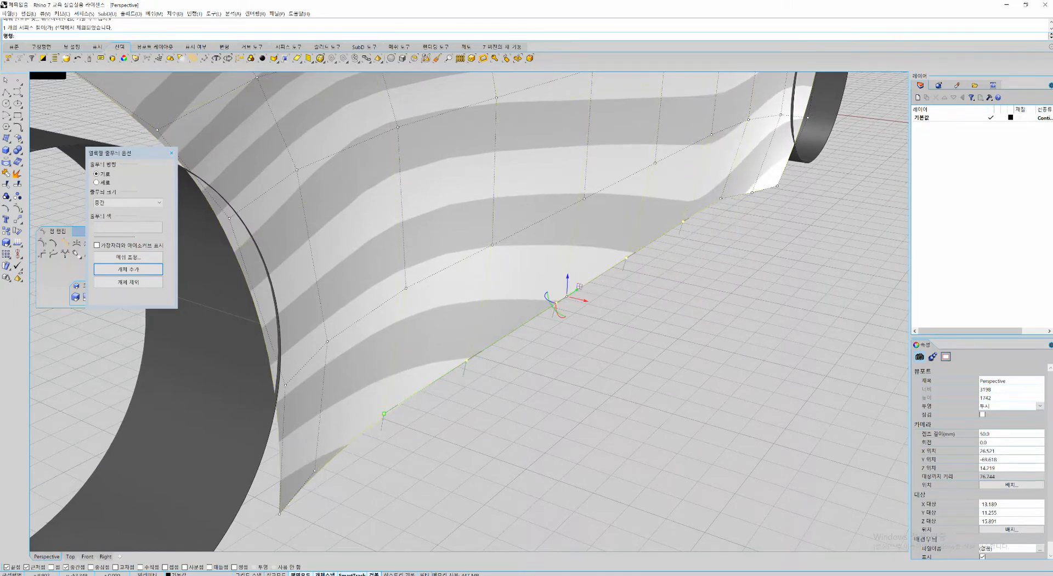
{"action": "left_click_drag", "start_coordinate": [357, 370], "coordinate": [413, 480], "text": "ctrl"}
{"action": "left_click_drag", "start_coordinate": [613, 283], "coordinate": [615, 283]}
{"action": "left_click", "coordinate": [622, 291]}
Step: Move the single bottom-edge control point third from the ring-end corner slightly along X
{"action": "scroll", "coordinate": [623, 290], "scroll_direction": "down", "scroll_amount": 4}
{"action": "right_click_drag", "start_coordinate": [623, 290], "coordinate": [537, 290]}
{"action": "scroll", "coordinate": [663, 310], "scroll_direction": "up", "scroll_amount": 4}
{"action": "left_click_drag", "start_coordinate": [701, 374], "coordinate": [764, 330]}
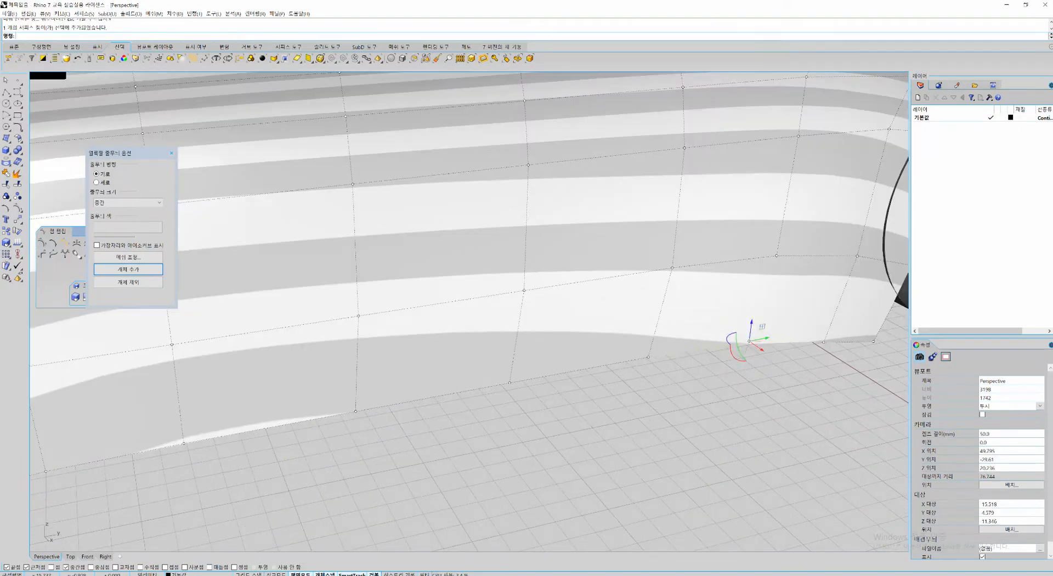
{"action": "right_click_drag", "start_coordinate": [647, 350], "coordinate": [708, 384]}
{"action": "scroll", "coordinate": [576, 408], "scroll_direction": "up", "scroll_amount": 6}
{"action": "left_click_drag", "start_coordinate": [542, 360], "coordinate": [545, 362]}
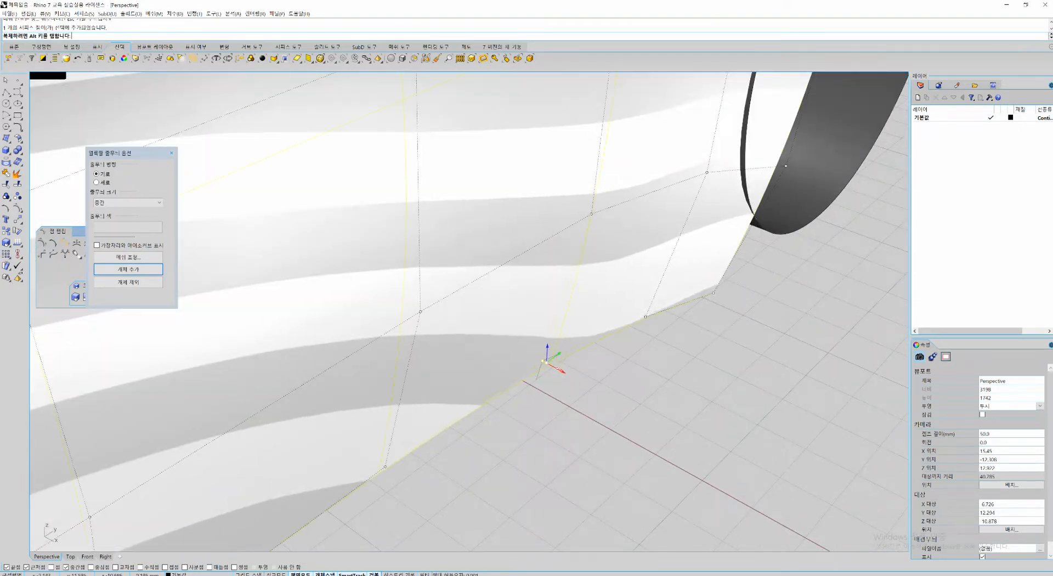
Step: Turn off the surface's control points and show the full surface from the front
{"action": "scroll", "coordinate": [680, 359], "scroll_direction": "down", "scroll_amount": 7}
{"action": "right_click_drag", "start_coordinate": [682, 397], "coordinate": [701, 347]}
{"action": "scroll", "coordinate": [647, 363], "scroll_direction": "down", "scroll_amount": 6}
{"action": "right_click_drag", "start_coordinate": [526, 329], "coordinate": [422, 280]}
{"action": "right_click_drag", "start_coordinate": [587, 247], "coordinate": [631, 233]}
{"action": "scroll", "coordinate": [631, 233], "scroll_direction": "up", "scroll_amount": 2}
{"action": "key", "text": "Escape"}
{"action": "key", "text": "Escape"}
Step: Check the surface's reflections with the EMap environment map analysis and close the analysis
{"action": "left_click", "coordinate": [555, 353]}
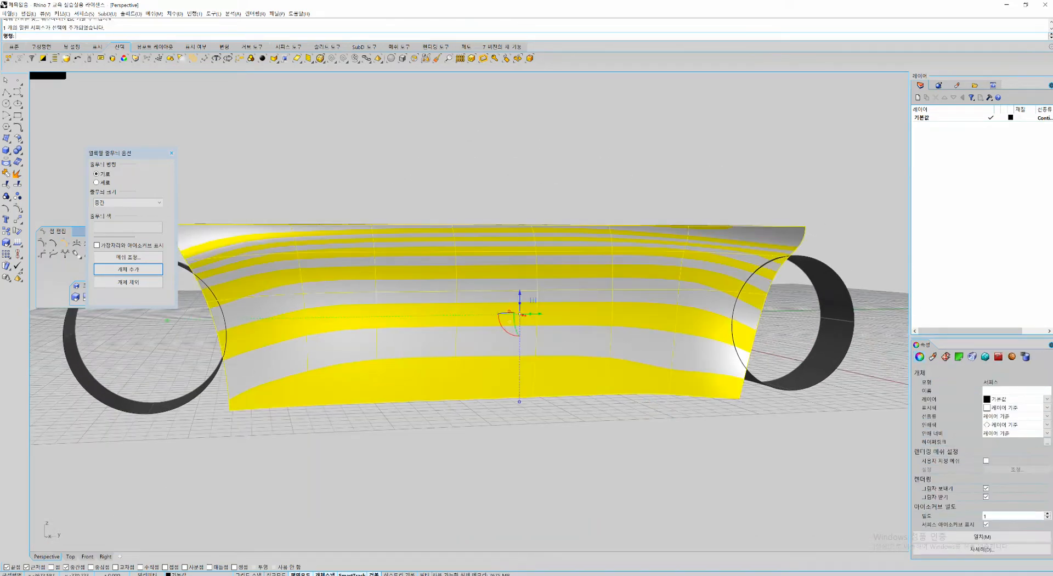
{"action": "type", "text": "EMap"}
{"action": "key", "text": "Return"}
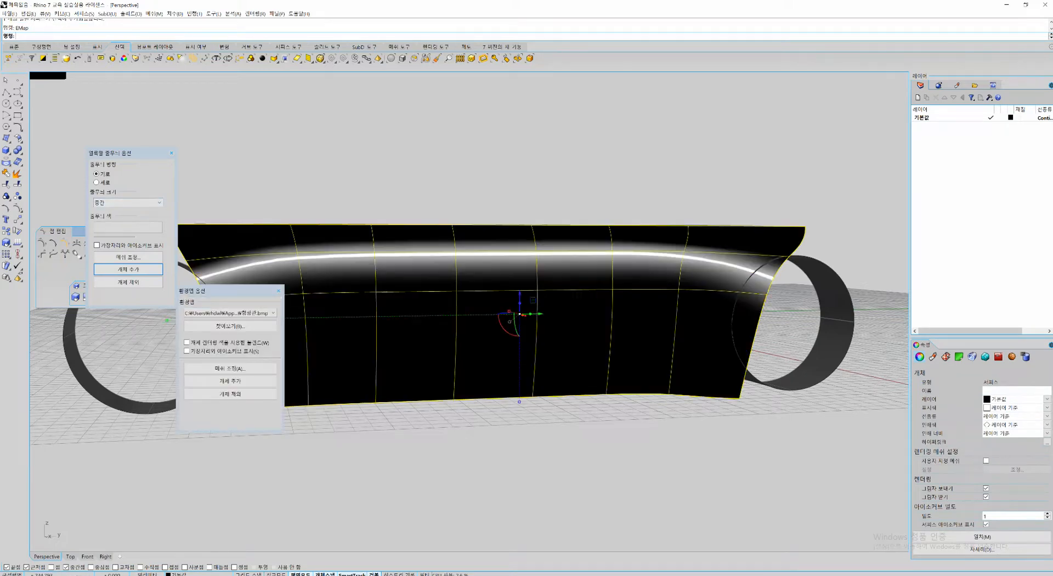
{"action": "key", "text": "Escape"}
{"action": "right_click_drag", "start_coordinate": [548, 318], "coordinate": [803, 321]}
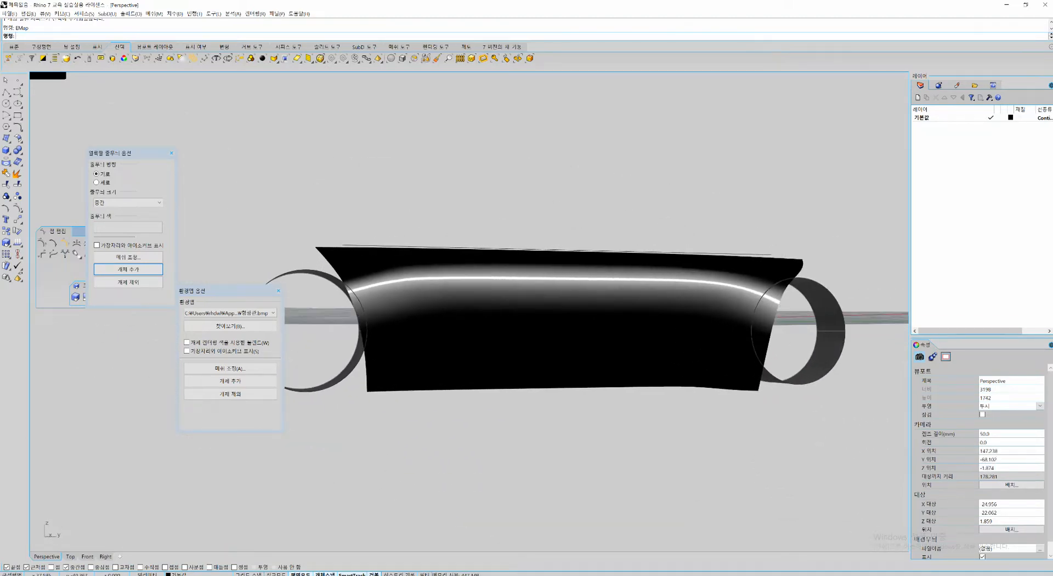
{"action": "left_click", "coordinate": [278, 290]}
{"action": "right_click_drag", "start_coordinate": [729, 318], "coordinate": [620, 331], "text": "shift"}
Step: Show the model in shaded display in the Right view, with the surface and both ring circles in sight
{"action": "key", "text": "ctrl+alt+s"}
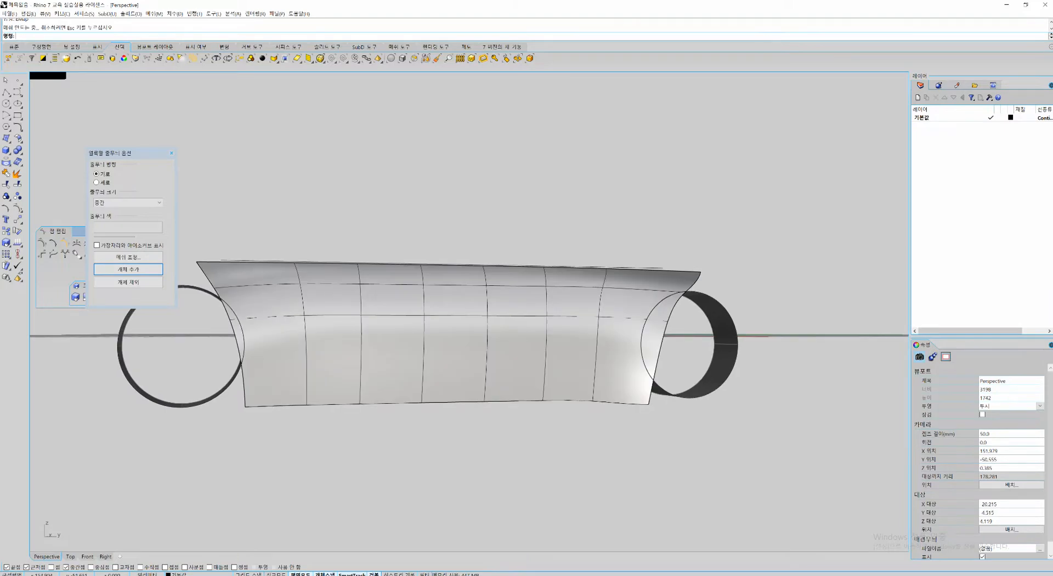
{"action": "key", "text": "ctrl+F3"}
{"action": "scroll", "coordinate": [564, 222], "scroll_direction": "down", "scroll_amount": 4}
{"action": "left_click", "coordinate": [696, 272]}
{"action": "right_click_drag", "start_coordinate": [688, 285], "coordinate": [869, 310]}
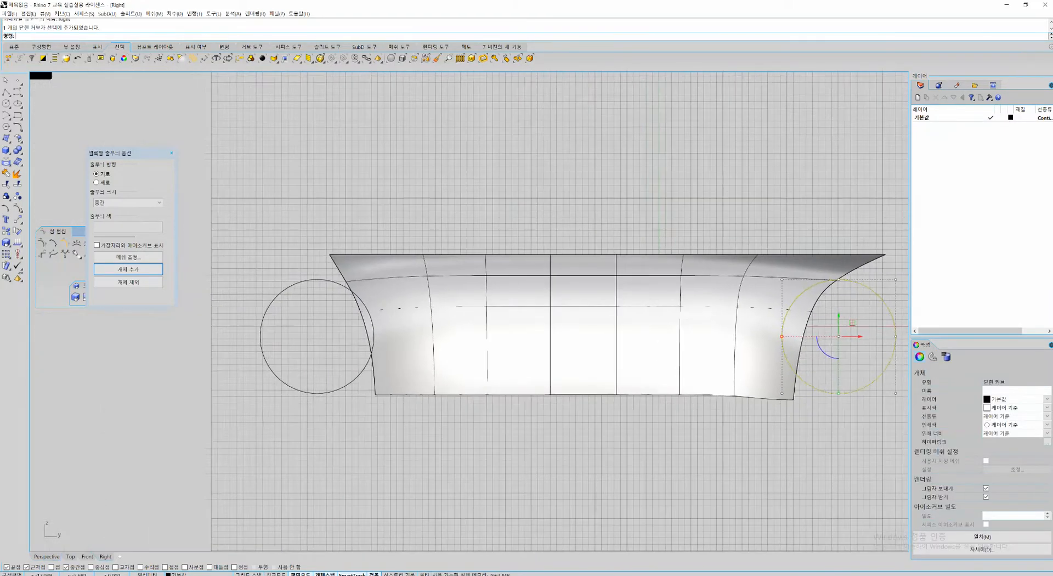
{"action": "left_click", "coordinate": [274, 299], "text": "shift"}
{"action": "key", "text": "Escape"}
{"action": "right_click_drag", "start_coordinate": [565, 316], "coordinate": [468, 337]}
Step: Lock the curved surface
{"action": "left_click", "coordinate": [475, 319]}
{"action": "key", "text": "Escape"}
{"action": "left_click", "coordinate": [468, 337]}
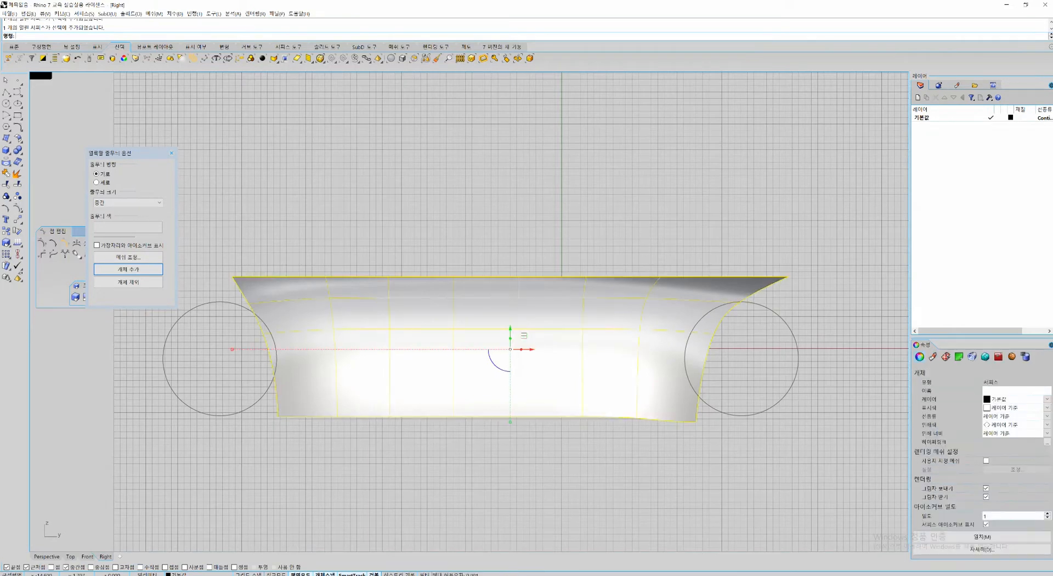
{"action": "key", "text": "ctrl+l"}
{"action": "right_click_drag", "start_coordinate": [470, 346], "coordinate": [457, 369]}
{"action": "scroll", "coordinate": [524, 324], "scroll_direction": "up", "scroll_amount": 4}
{"action": "scroll", "coordinate": [471, 363], "scroll_direction": "down", "scroll_amount": 4}
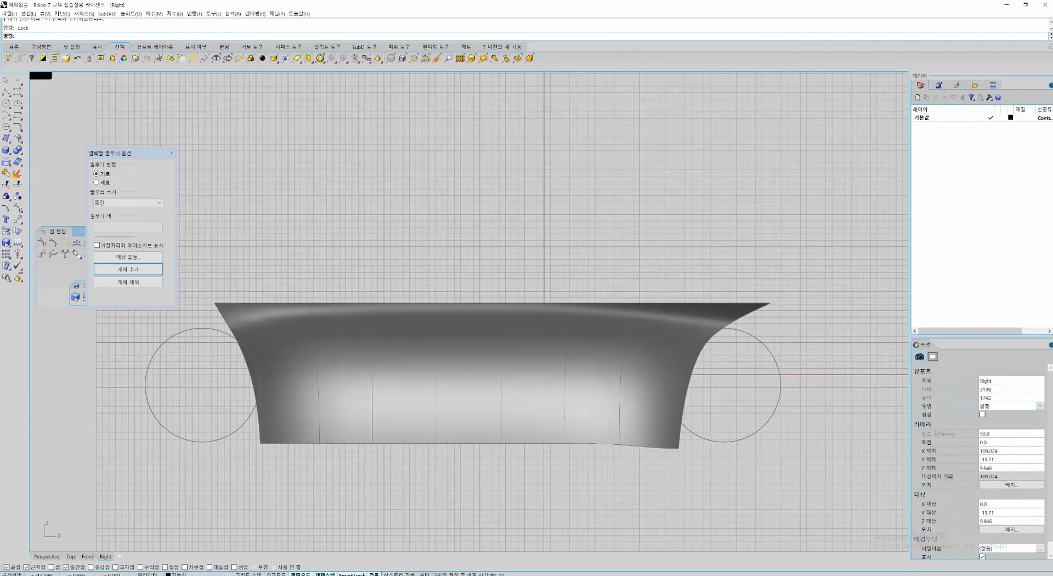
{"action": "scroll", "coordinate": [405, 369], "scroll_direction": "up", "scroll_amount": 2}
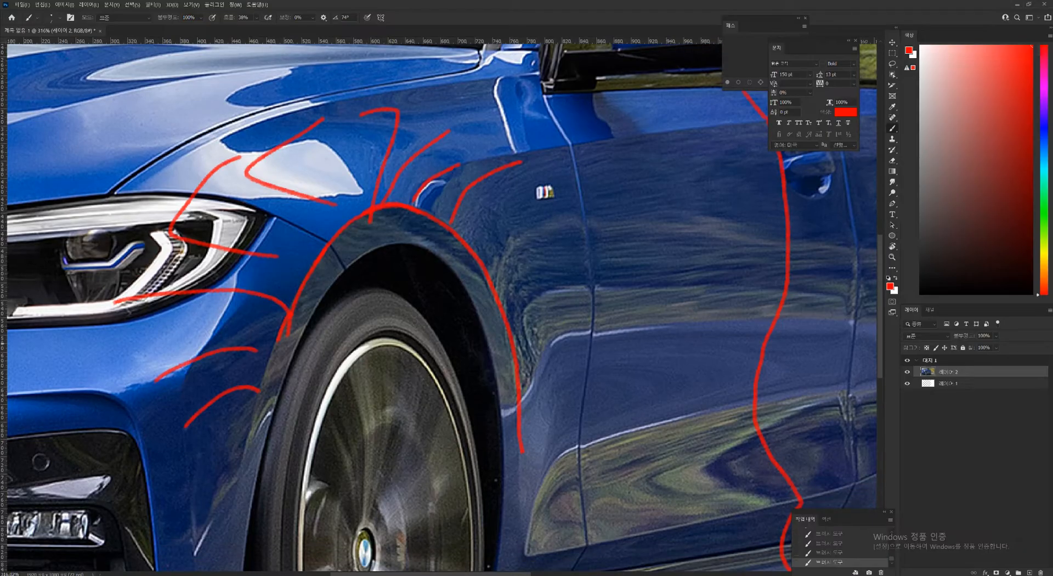
Step: Switch to Photoshop, undo the red brush strokes over the blue car photo and show the white sedan image
{"action": "key", "text": "ctrl+z"}
{"action": "key", "text": "ctrl+z"}
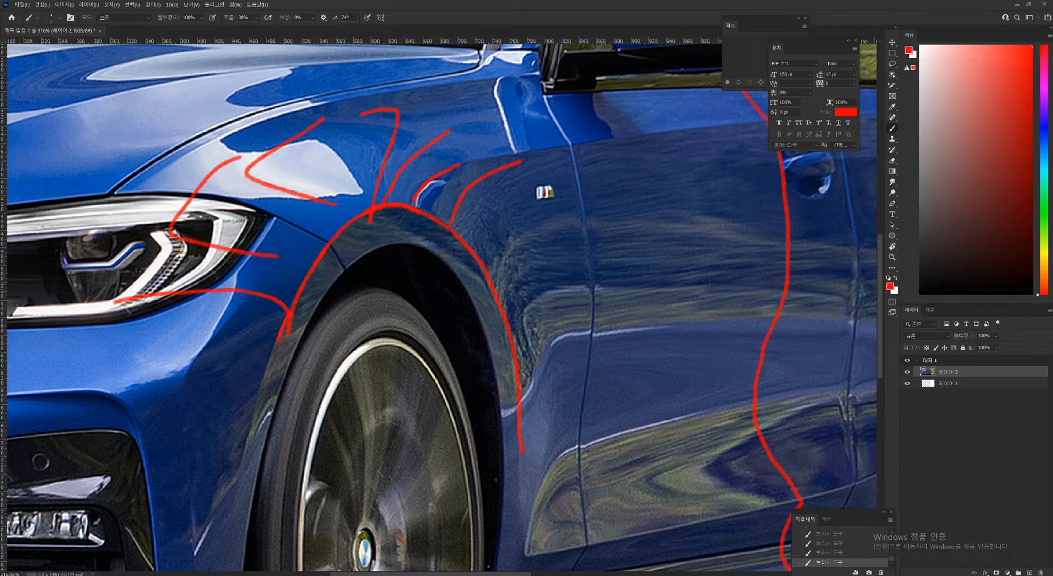
{"action": "key", "text": "ctrl+z"}
{"action": "key", "text": "ctrl+z"}
{"action": "key", "text": "ctrl+z"}
{"action": "key", "text": "ctrl+z"}
{"action": "key", "text": "ctrl+z"}
{"action": "key", "text": "ctrl+z"}
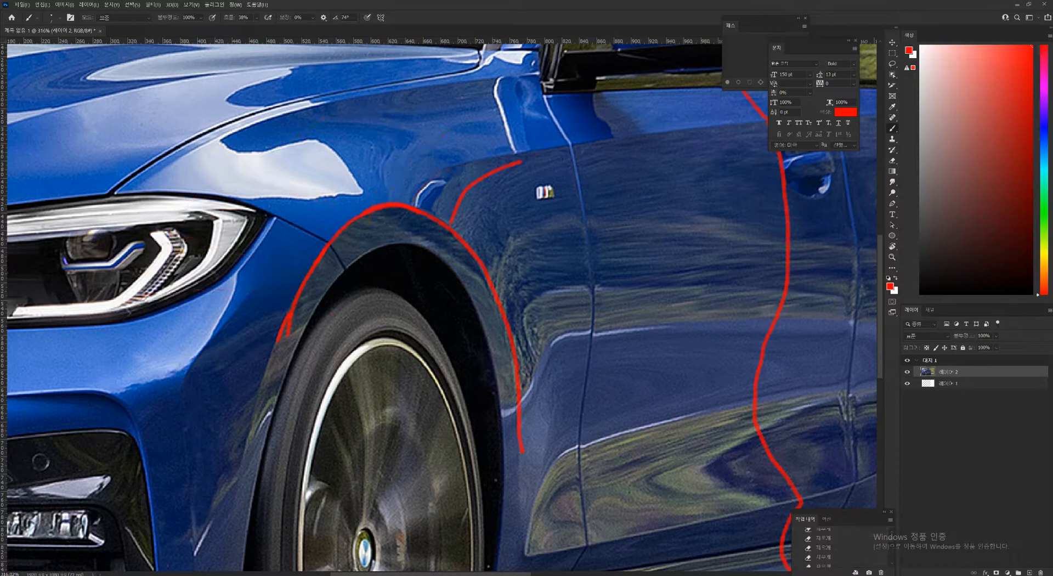
{"action": "key", "text": "ctrl+z"}
{"action": "key", "text": "ctrl+z"}
{"action": "key", "text": "ctrl+z"}
{"action": "key", "text": "ctrl+z"}
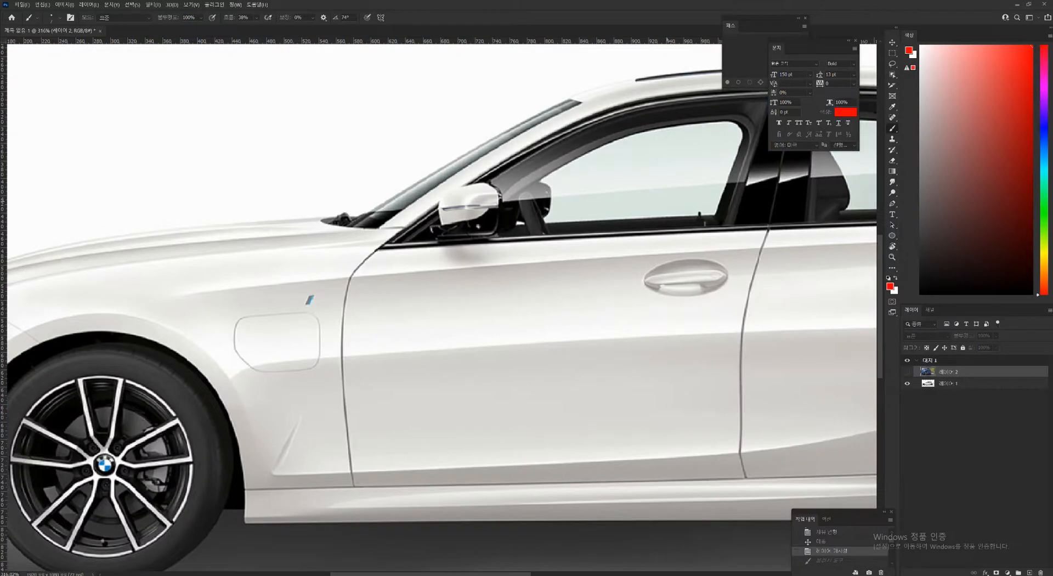
Step: Try tracing the crease along the lower doors in red while viewing only the red channel
{"action": "left_click_drag", "start_coordinate": [635, 256], "coordinate": [381, 209]}
{"action": "key", "text": "ctrl+3"}
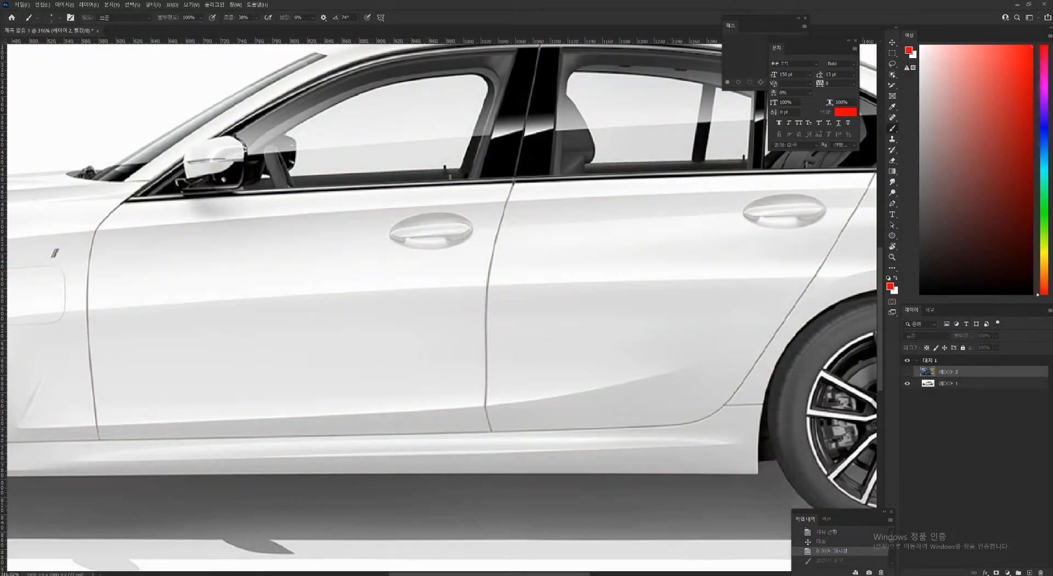
{"action": "mouse_move", "coordinate": [33, 428]}
{"action": "left_mouse_down"}
{"action": "mouse_move", "coordinate": [399, 414]}
{"action": "mouse_move", "coordinate": [618, 382]}
{"action": "mouse_move", "coordinate": [800, 296]}
{"action": "mouse_move", "coordinate": [657, 360]}
{"action": "mouse_move", "coordinate": [482, 414]}
{"action": "mouse_move", "coordinate": [36, 426]}
{"action": "left_mouse_up"}
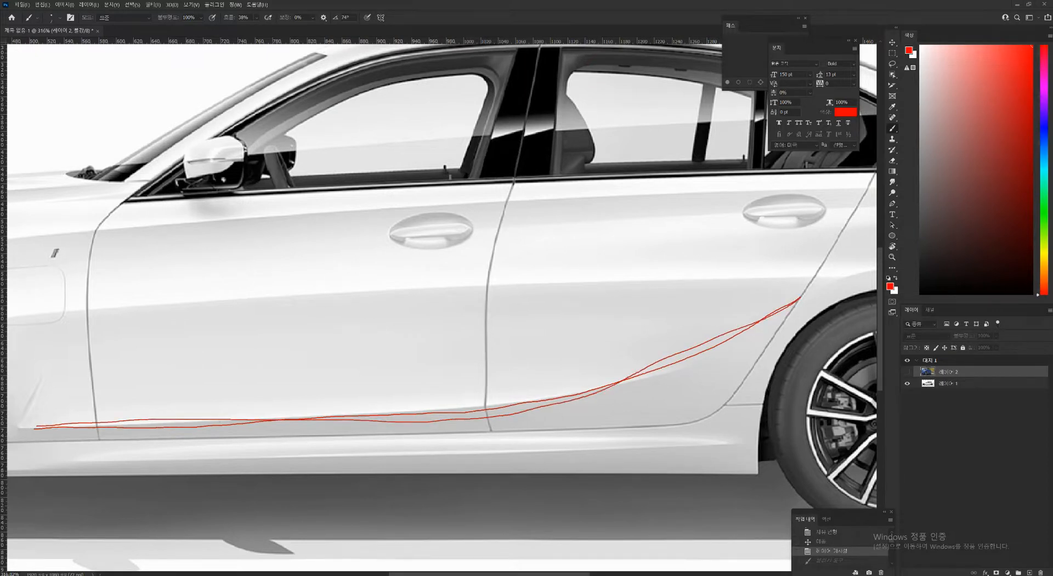
{"action": "key", "text": "ctrl+z"}
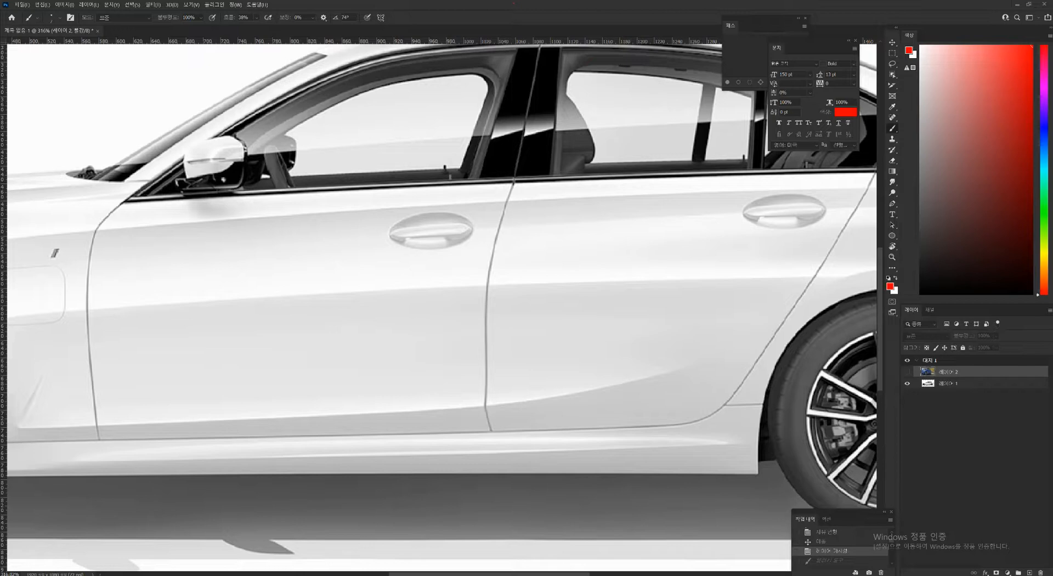
{"action": "mouse_move", "coordinate": [487, 215]}
{"action": "left_mouse_down", "text": "ctrl"}
{"action": "mouse_move", "coordinate": [437, 224]}
{"action": "mouse_move", "coordinate": [499, 290]}
{"action": "left_mouse_up", "text": "ctrl"}
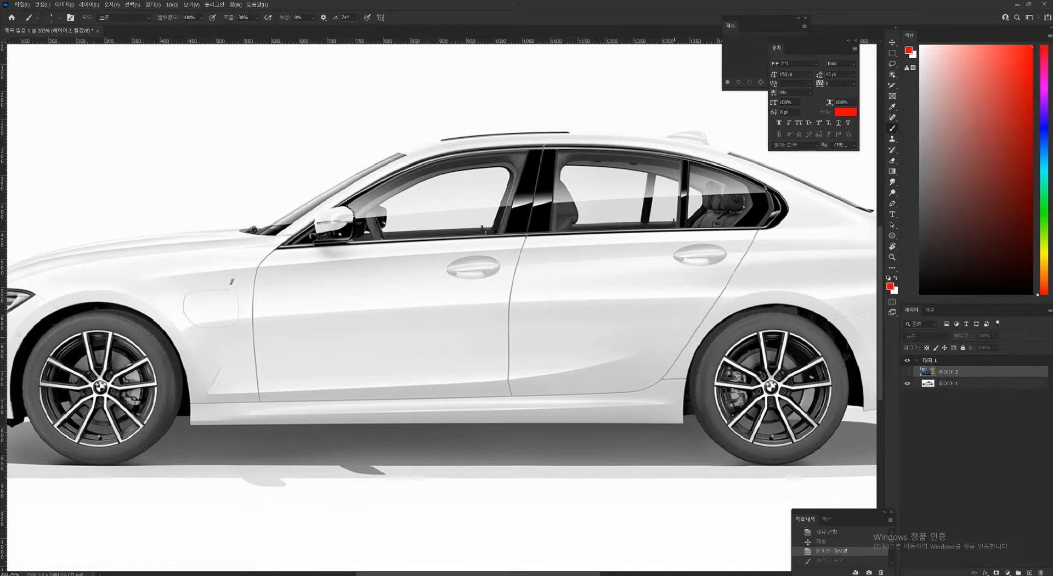
{"action": "key", "text": "ctrl+2"}
Step: Draw a curved red brush line on 레이어 1 from the white sedan's front wheel arch across both doors to the rear arch
{"action": "left_click", "coordinate": [948, 383]}
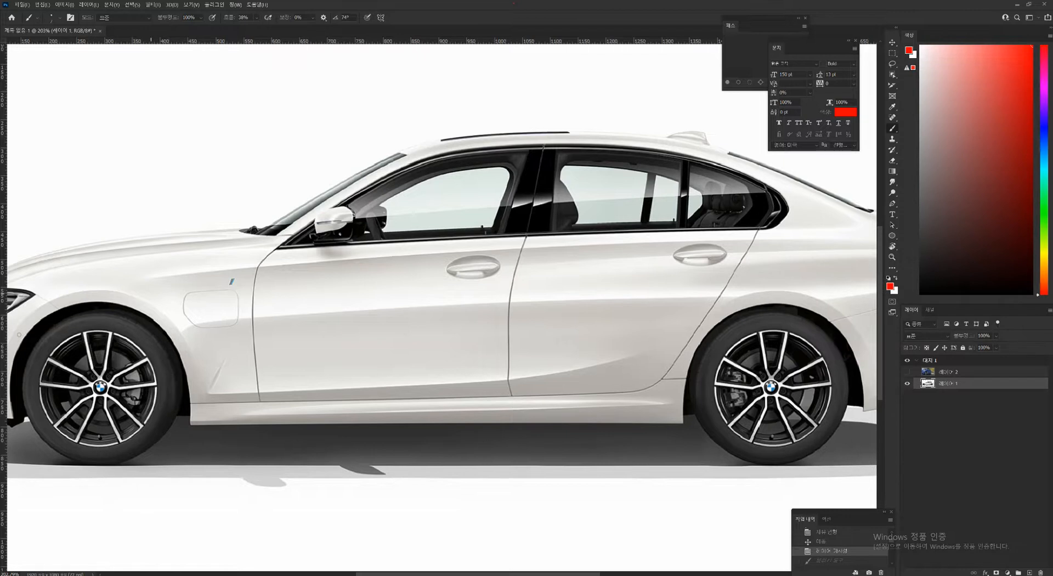
{"action": "left_click_drag", "start_coordinate": [153, 293], "coordinate": [426, 262]}
{"action": "key", "text": "ctrl+z"}
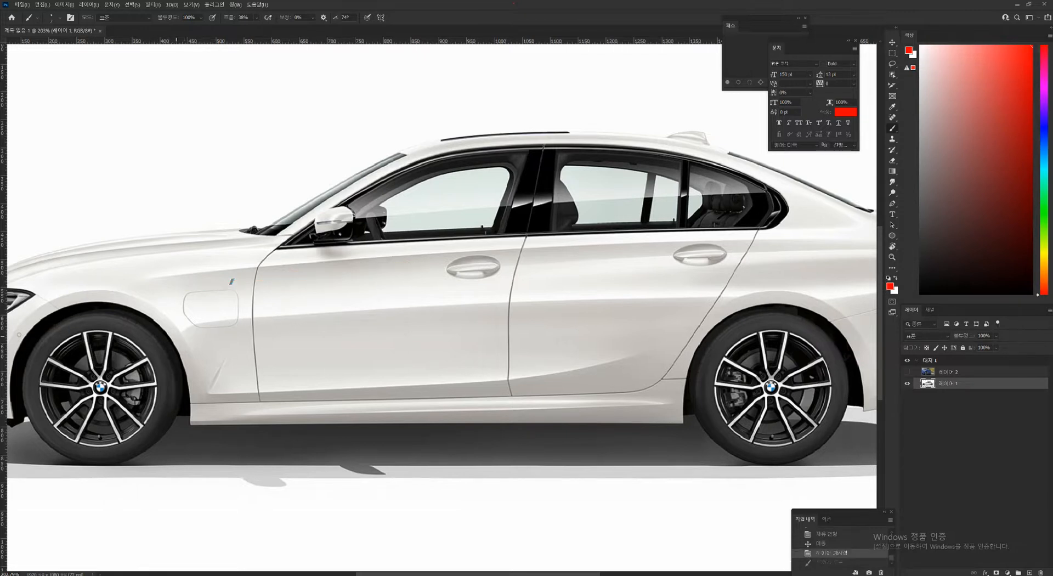
{"action": "mouse_move", "coordinate": [176, 335]}
{"action": "left_mouse_down"}
{"action": "mouse_move", "coordinate": [204, 314]}
{"action": "mouse_move", "coordinate": [324, 282]}
{"action": "mouse_move", "coordinate": [477, 270]}
{"action": "mouse_move", "coordinate": [655, 297]}
{"action": "mouse_move", "coordinate": [705, 315]}
{"action": "left_mouse_up"}
{"action": "key", "text": "ctrl+z"}
{"action": "mouse_move", "coordinate": [171, 335]}
{"action": "left_mouse_down"}
{"action": "mouse_move", "coordinate": [288, 301]}
{"action": "mouse_move", "coordinate": [621, 289]}
{"action": "mouse_move", "coordinate": [719, 318]}
{"action": "left_mouse_up"}
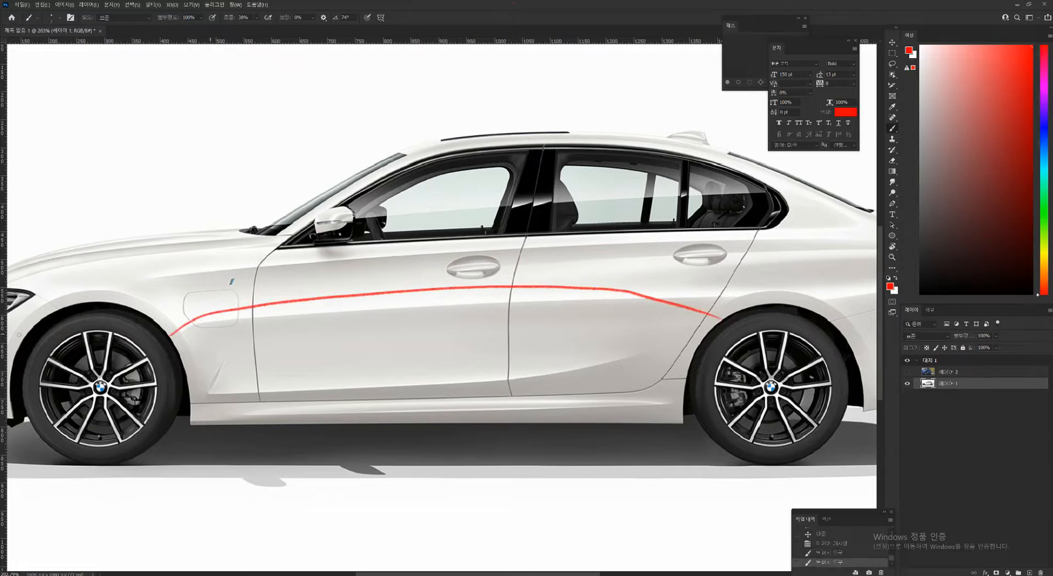
Step: Draw a long red brush loop across both doors and flowing lines from its rear end towards the rear wheel arch
{"action": "mouse_move", "coordinate": [200, 336]}
{"action": "left_mouse_down"}
{"action": "mouse_move", "coordinate": [343, 303]}
{"action": "mouse_move", "coordinate": [483, 295]}
{"action": "mouse_move", "coordinate": [580, 302]}
{"action": "mouse_move", "coordinate": [611, 320]}
{"action": "mouse_move", "coordinate": [542, 350]}
{"action": "mouse_move", "coordinate": [215, 390]}
{"action": "mouse_move", "coordinate": [263, 389]}
{"action": "left_mouse_up"}
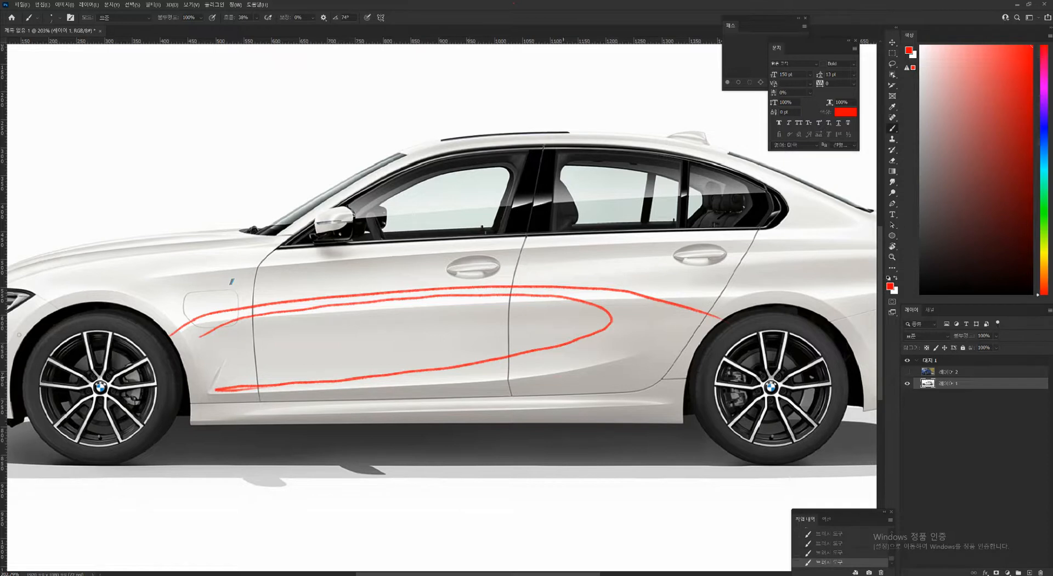
{"action": "left_click_drag", "start_coordinate": [500, 379], "coordinate": [665, 346]}
{"action": "left_click_drag", "start_coordinate": [516, 305], "coordinate": [698, 347]}
{"action": "left_click_drag", "start_coordinate": [518, 328], "coordinate": [689, 366]}
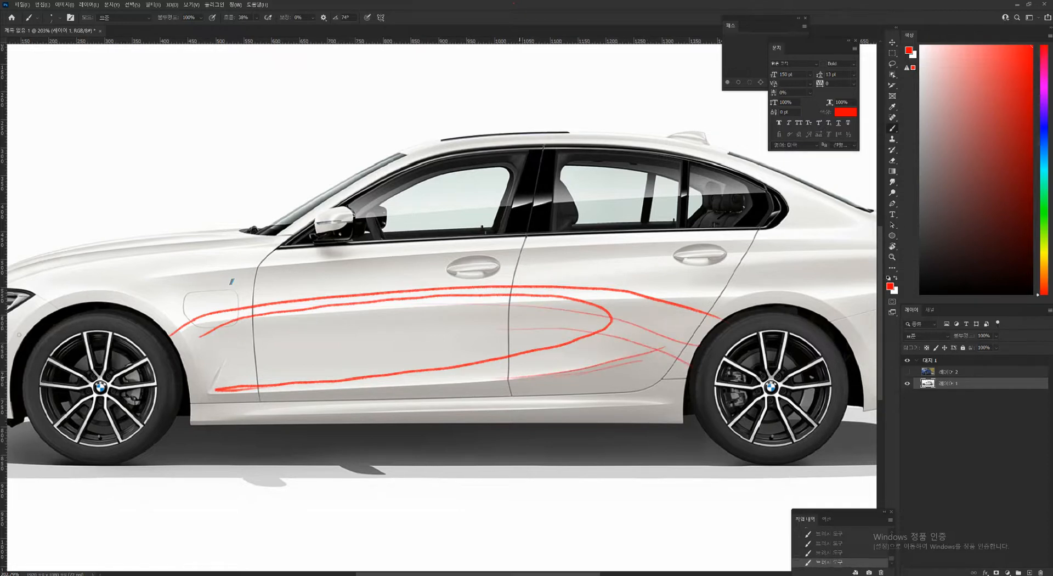
Step: Add red brush strokes fanning out over the lower rear door and running along the sill below both doors
{"action": "left_click_drag", "start_coordinate": [517, 382], "coordinate": [673, 389]}
{"action": "left_click_drag", "start_coordinate": [551, 368], "coordinate": [681, 385]}
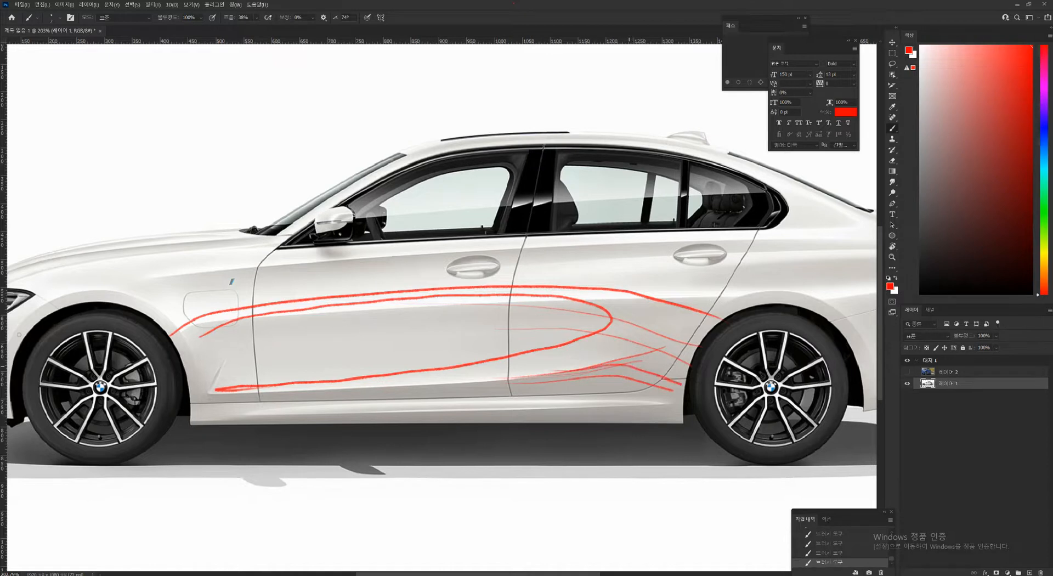
{"action": "left_click_drag", "start_coordinate": [528, 375], "coordinate": [666, 391]}
{"action": "left_click_drag", "start_coordinate": [482, 379], "coordinate": [644, 395]}
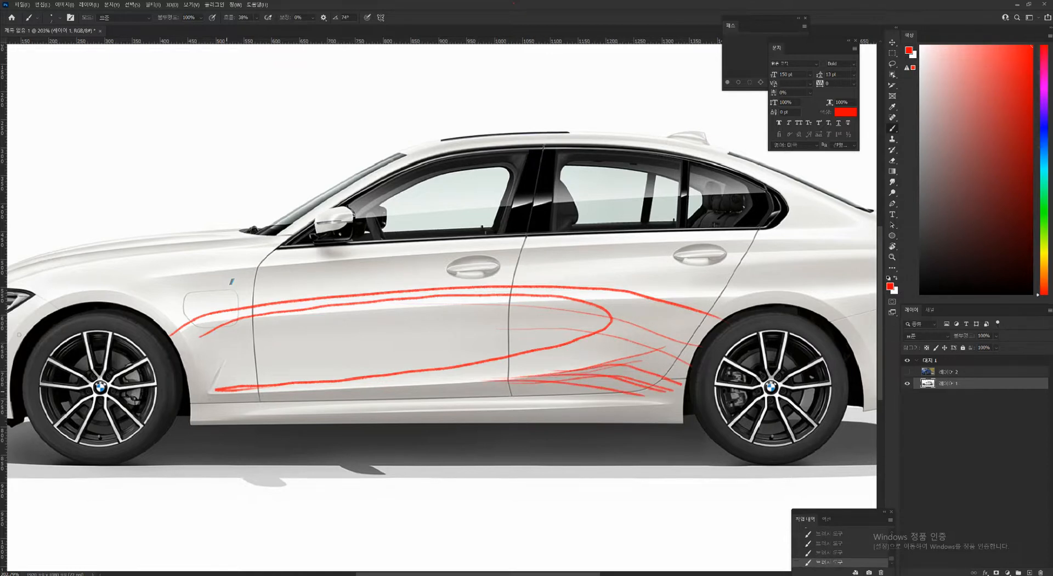
{"action": "mouse_move", "coordinate": [199, 405]}
{"action": "left_mouse_down"}
{"action": "mouse_move", "coordinate": [485, 388]}
{"action": "mouse_move", "coordinate": [594, 399]}
{"action": "left_mouse_up"}
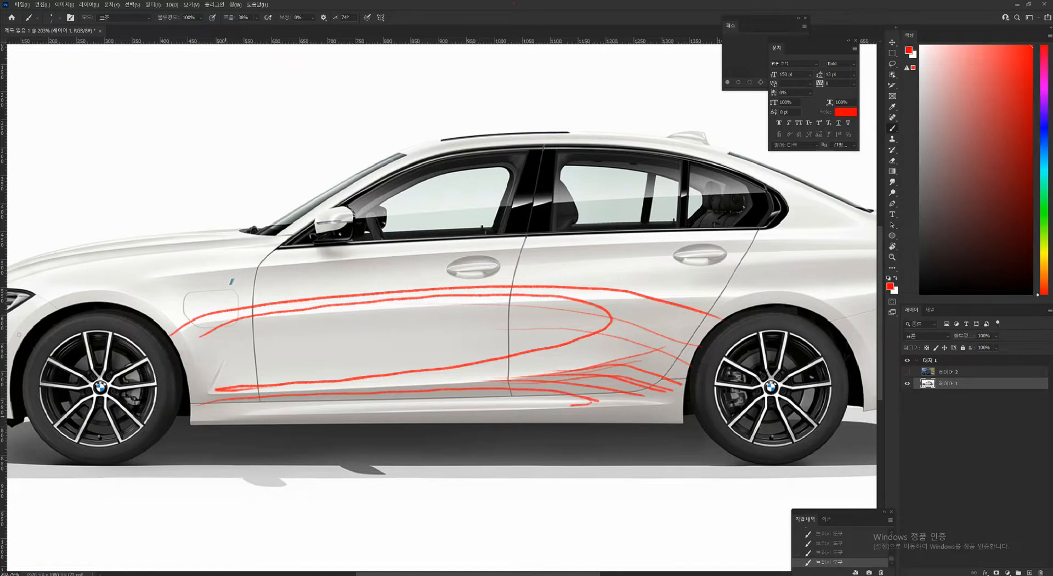
{"action": "mouse_move", "coordinate": [243, 409]}
{"action": "left_mouse_down"}
{"action": "mouse_move", "coordinate": [336, 394]}
{"action": "mouse_move", "coordinate": [551, 403]}
{"action": "left_mouse_up"}
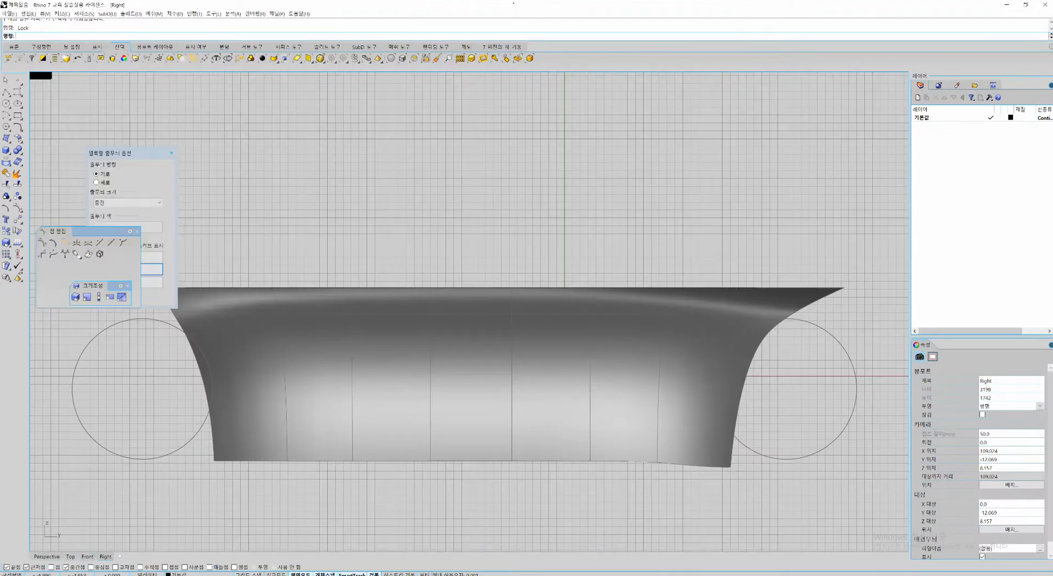
Step: Switch to Rhino and draw a control point curve in the Right view, nearly level from the front wheel, rising towards the rear wheel
{"action": "scroll", "coordinate": [468, 312], "scroll_direction": "up", "scroll_amount": 3}
{"action": "type", "text": "c"}
{"action": "key", "text": "space"}
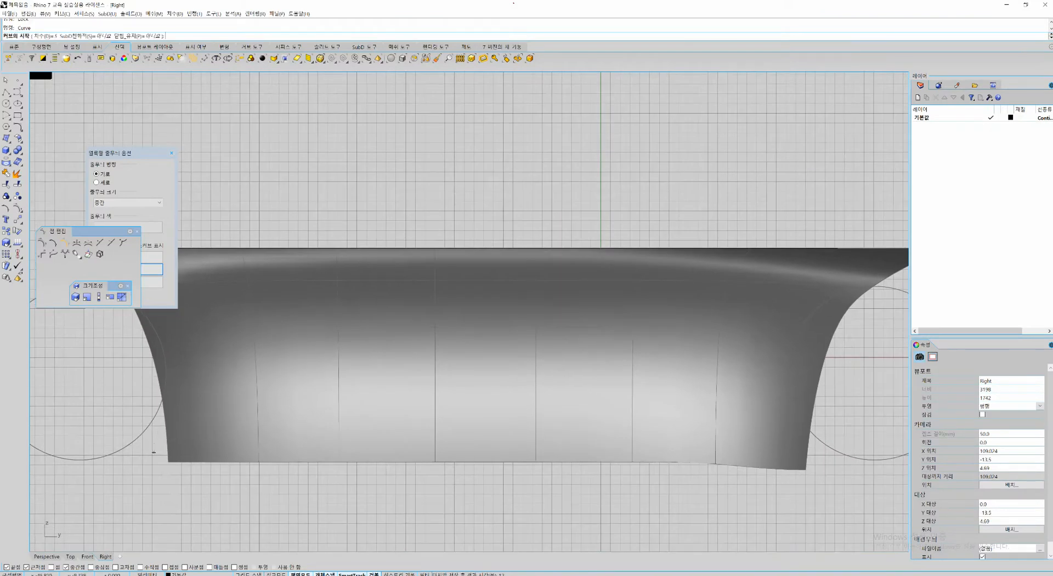
{"action": "scroll", "coordinate": [152, 442], "scroll_direction": "down", "scroll_amount": 2}
{"action": "scroll", "coordinate": [157, 441], "scroll_direction": "up", "scroll_amount": 2}
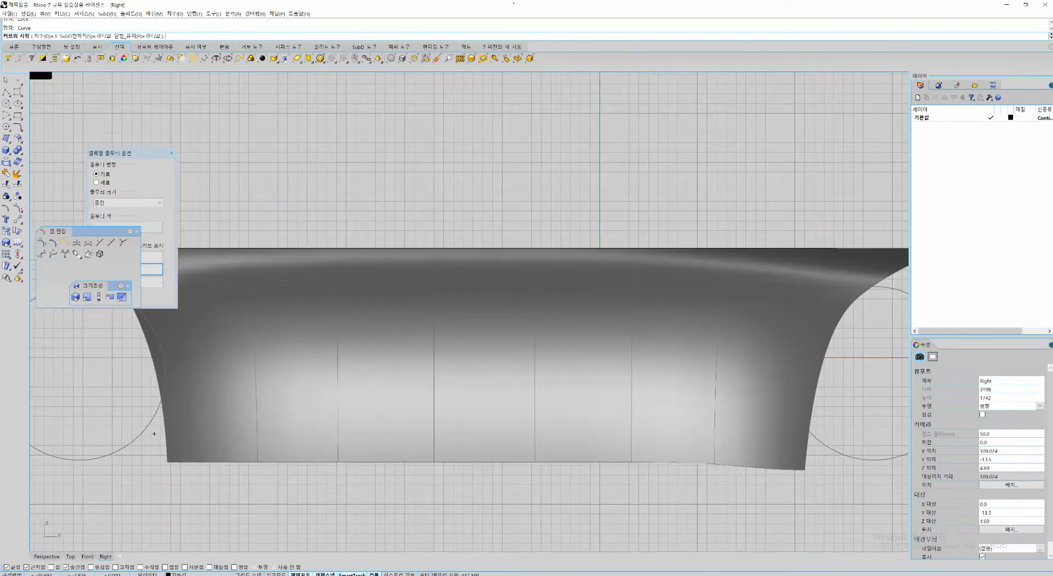
{"action": "left_click", "coordinate": [154, 433]}
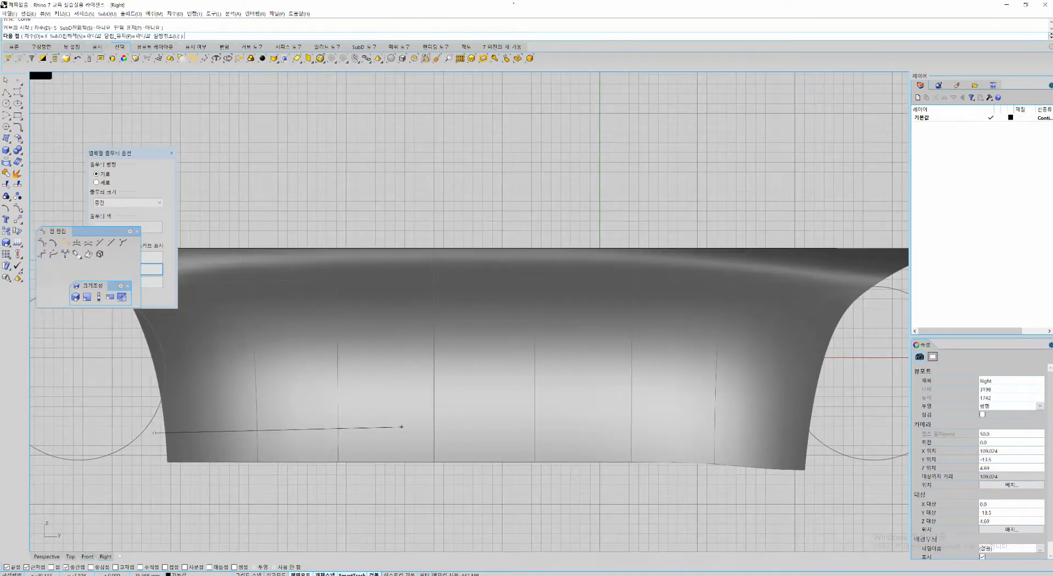
{"action": "left_click", "coordinate": [497, 422]}
{"action": "left_click", "coordinate": [615, 420]}
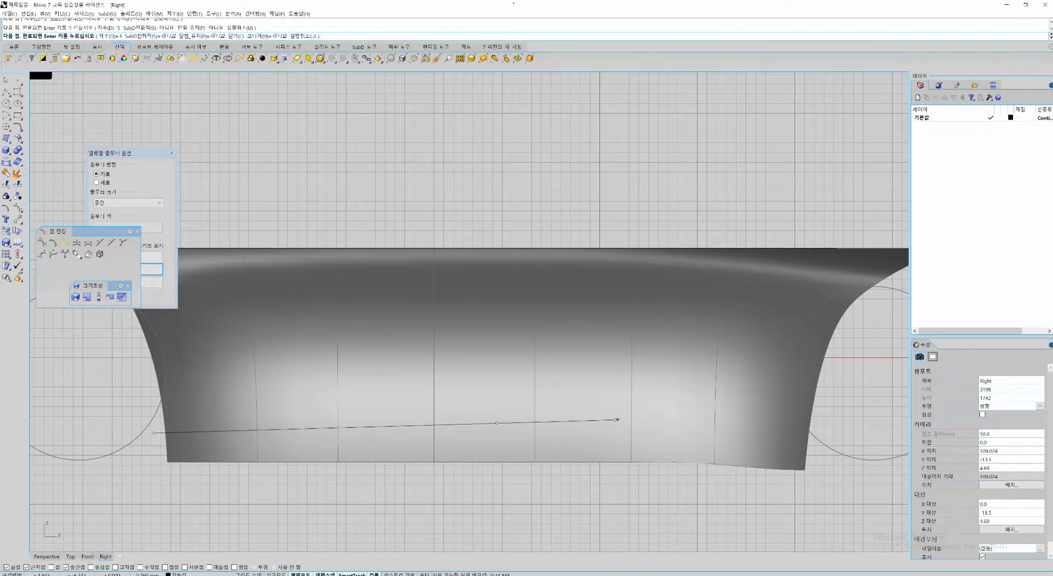
{"action": "left_click", "coordinate": [642, 412]}
{"action": "left_click", "coordinate": [668, 405]}
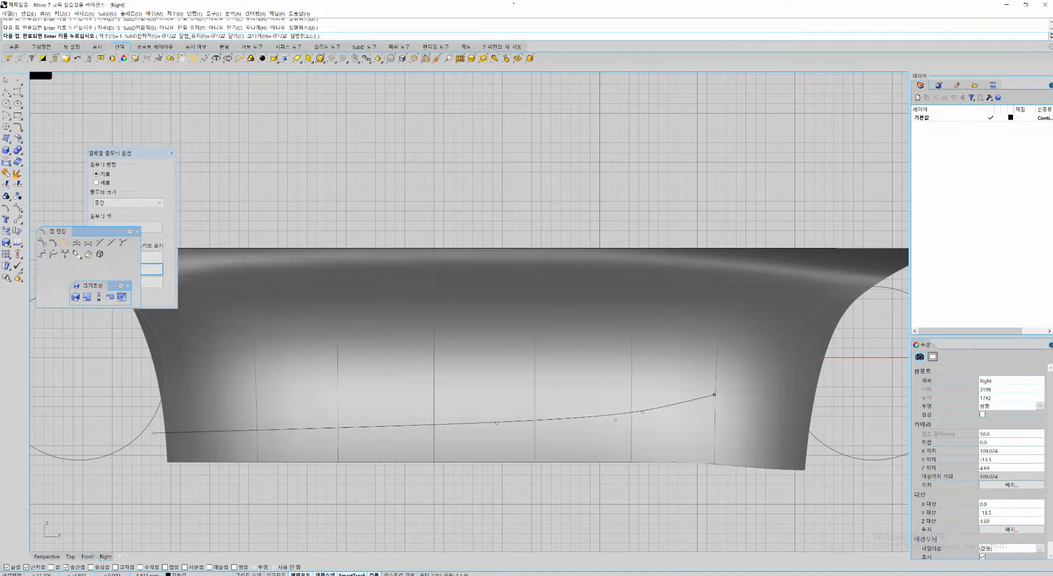
{"action": "left_click", "coordinate": [714, 394]}
{"action": "right_click_drag", "start_coordinate": [792, 344], "coordinate": [751, 370]}
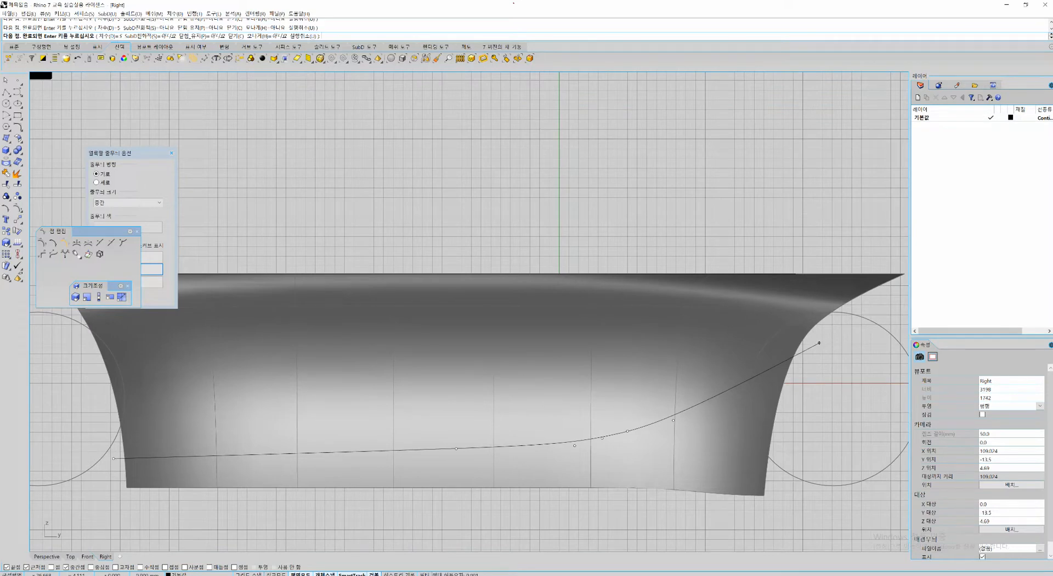
{"action": "key", "text": "Return"}
Step: Select the new curve in the Perspective view and move it outward, away from the body surface
{"action": "key", "text": "ctrl+F4"}
{"action": "right_click_drag", "start_coordinate": [548, 340], "coordinate": [658, 403]}
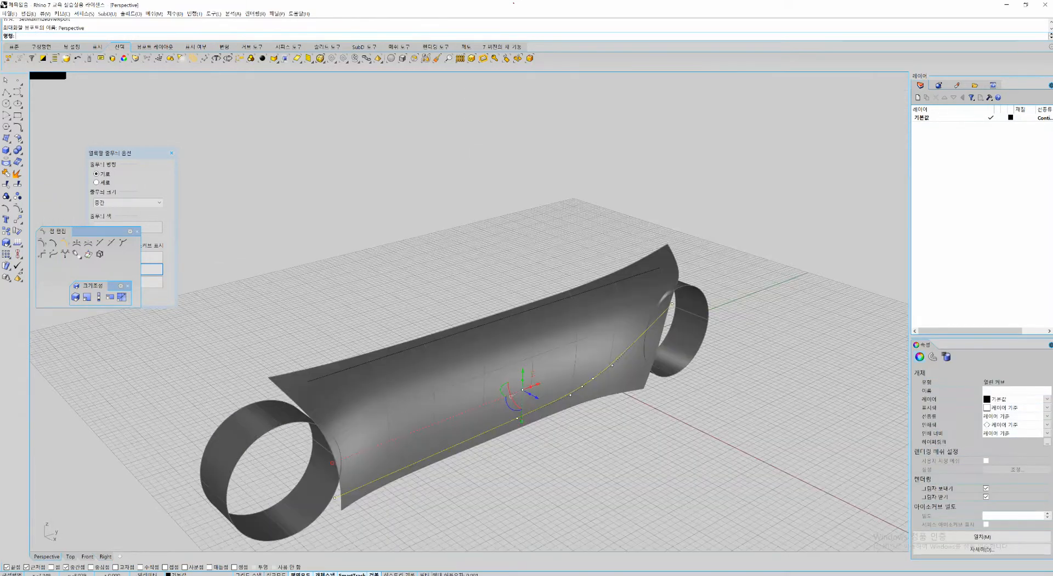
{"action": "key", "text": "Escape"}
{"action": "left_click", "coordinate": [544, 407]}
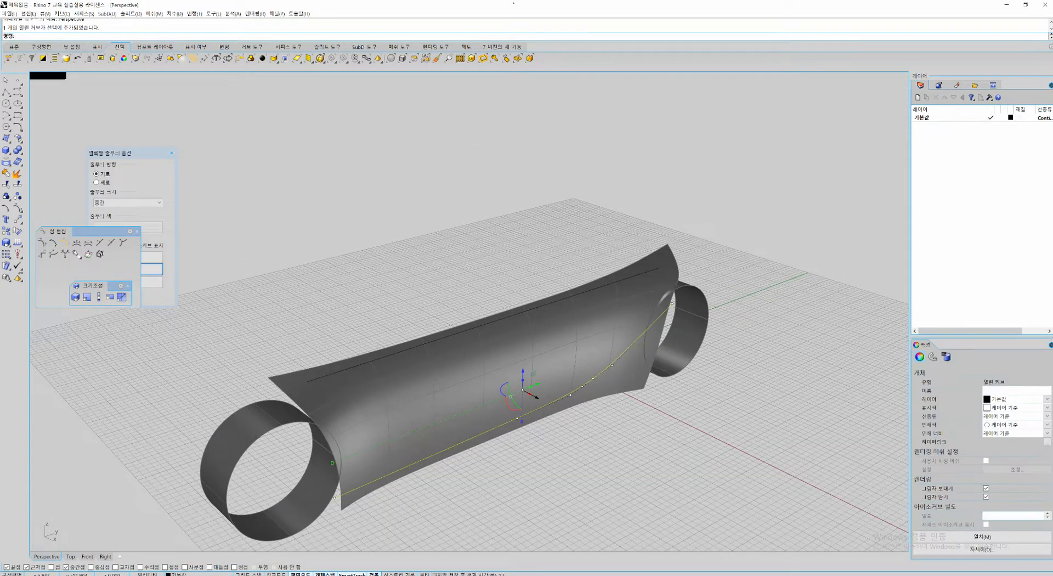
{"action": "left_click_drag", "start_coordinate": [537, 398], "coordinate": [563, 412]}
Step: Turn on the curve's control points in the Right view and lower one point at the bend slightly
{"action": "key", "text": "ctrl+F3"}
{"action": "right_click_drag", "start_coordinate": [620, 433], "coordinate": [615, 395]}
{"action": "key", "text": "F10"}
{"action": "scroll", "coordinate": [615, 397], "scroll_direction": "up", "scroll_amount": 4}
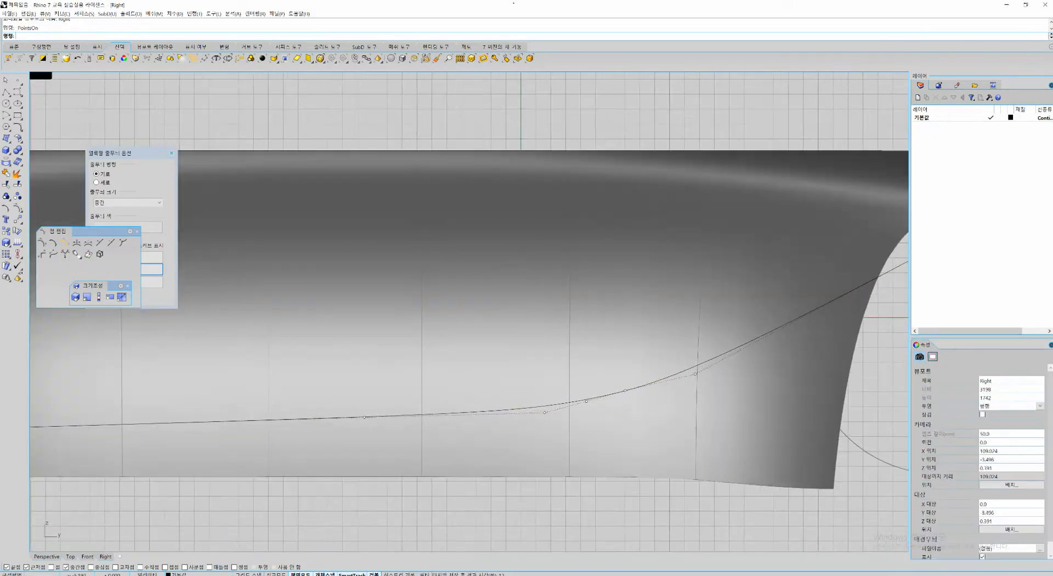
{"action": "left_click", "coordinate": [586, 401]}
{"action": "scroll", "coordinate": [585, 394], "scroll_direction": "up", "scroll_amount": 4}
{"action": "left_click_drag", "start_coordinate": [587, 392], "coordinate": [587, 398]}
{"action": "scroll", "coordinate": [600, 370], "scroll_direction": "down", "scroll_amount": 6}
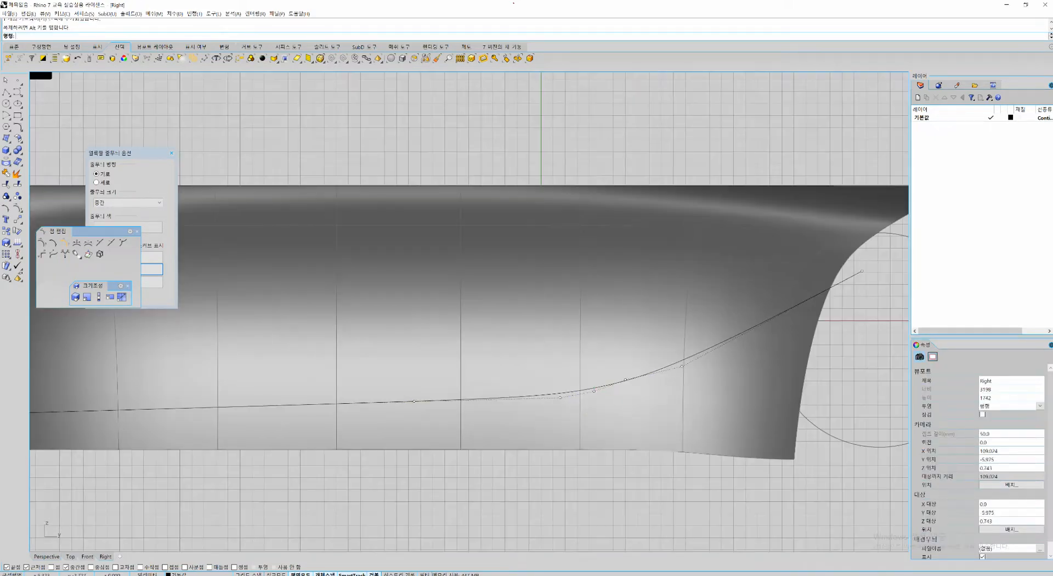
Step: Adjust the control points on the curve's rising rear section and lower its rear end point slightly
{"action": "left_click_drag", "start_coordinate": [611, 350], "coordinate": [633, 372]}
{"action": "left_click_drag", "start_coordinate": [660, 331], "coordinate": [692, 379]}
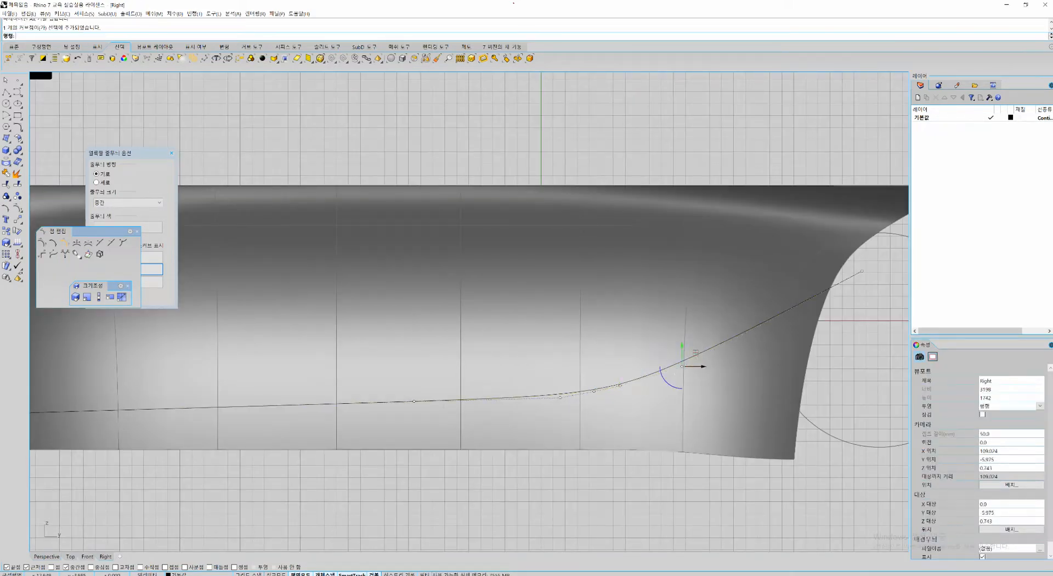
{"action": "left_click_drag", "start_coordinate": [694, 339], "coordinate": [713, 340]}
{"action": "left_click", "coordinate": [681, 366]}
{"action": "scroll", "coordinate": [702, 341], "scroll_direction": "down", "scroll_amount": 4}
{"action": "right_click_drag", "start_coordinate": [704, 342], "coordinate": [685, 381]}
{"action": "left_click", "coordinate": [788, 334]}
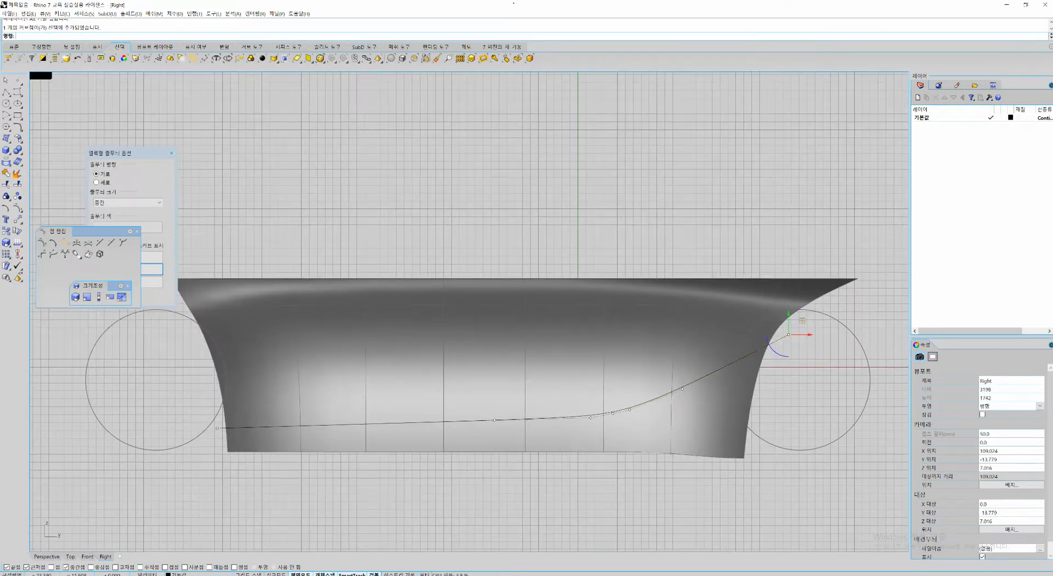
{"action": "left_click_drag", "start_coordinate": [788, 317], "coordinate": [788, 320]}
Step: Scale the control points of the bend and rear section vertically from a base point just before the bend to flatten the rise
{"action": "mouse_move", "coordinate": [633, 288]}
{"action": "left_mouse_down"}
{"action": "mouse_move", "coordinate": [616, 252]}
{"action": "mouse_move", "coordinate": [801, 417]}
{"action": "mouse_move", "coordinate": [809, 406]}
{"action": "mouse_move", "coordinate": [812, 424]}
{"action": "left_mouse_up"}
{"action": "left_click_drag", "start_coordinate": [545, 254], "coordinate": [682, 428], "text": "shift"}
{"action": "scroll", "coordinate": [715, 399], "scroll_direction": "up", "scroll_amount": 4}
{"action": "key", "text": "space"}
{"action": "left_click", "coordinate": [499, 424]}
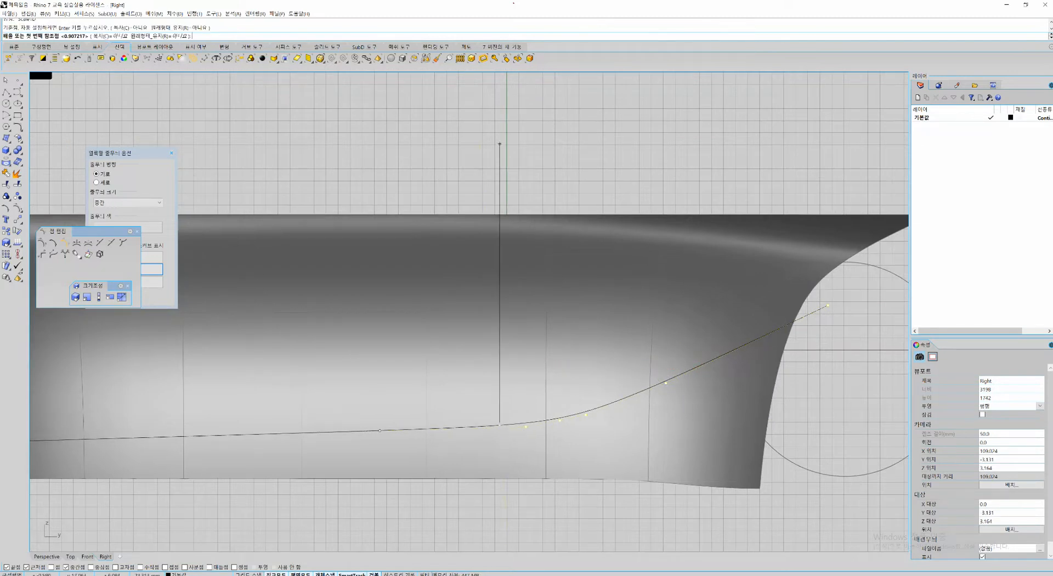
{"action": "left_click", "coordinate": [500, 144]}
{"action": "left_click", "coordinate": [499, 176]}
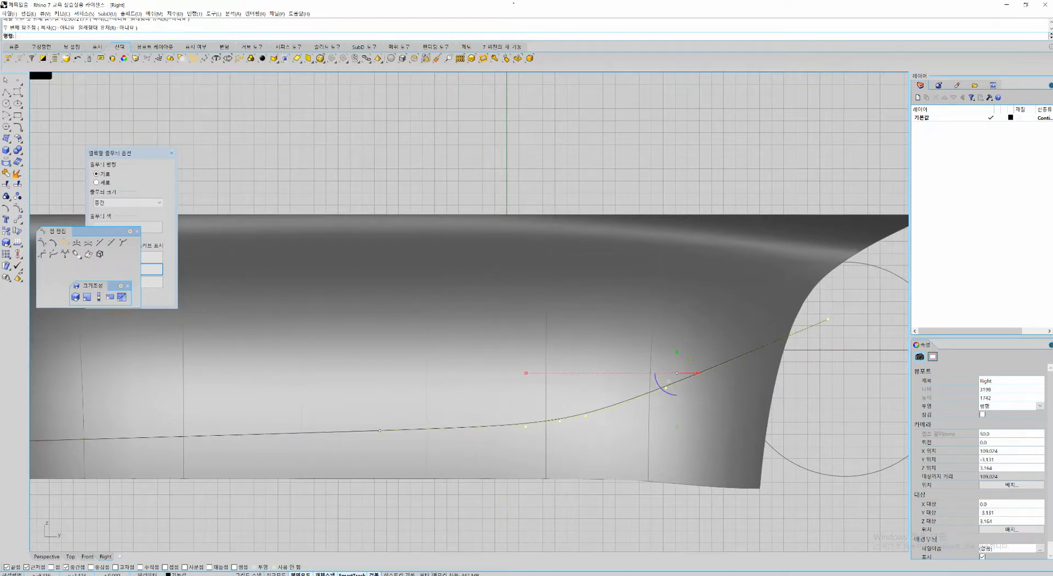
Step: Examine the curve's flow and control point arrangement around the bend
{"action": "right_click_drag", "start_coordinate": [394, 391], "coordinate": [486, 390]}
{"action": "key", "text": "Escape"}
{"action": "scroll", "coordinate": [652, 433], "scroll_direction": "up", "scroll_amount": 12}
{"action": "right_click_drag", "start_coordinate": [651, 431], "coordinate": [538, 413]}
{"action": "scroll", "coordinate": [537, 414], "scroll_direction": "down", "scroll_amount": 8}
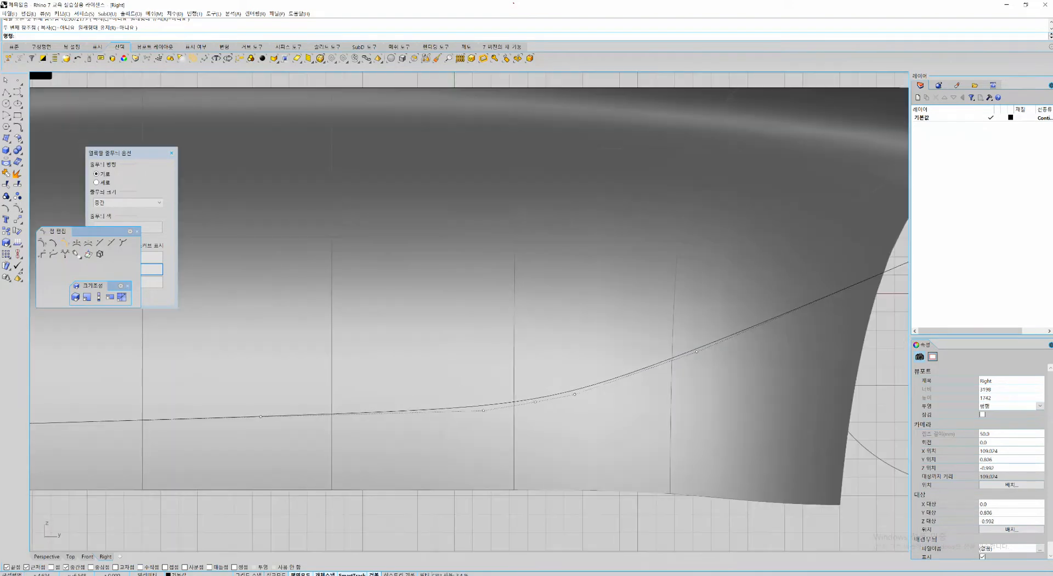
{"action": "scroll", "coordinate": [538, 405], "scroll_direction": "up", "scroll_amount": 2}
{"action": "scroll", "coordinate": [620, 406], "scroll_direction": "down", "scroll_amount": 2}
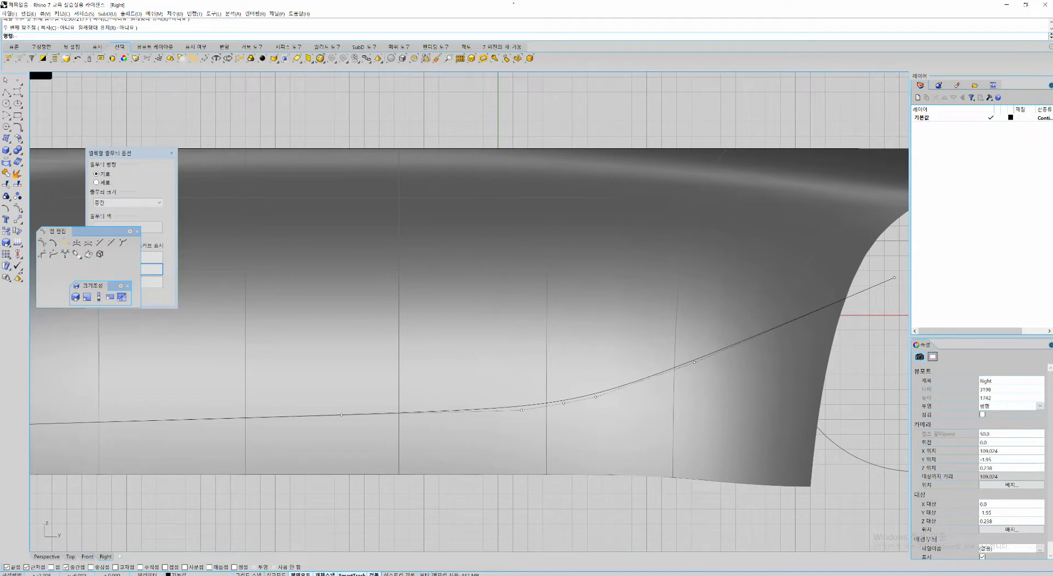
Step: Mark the curve's control points with red circles, sketch and cross out an uneven curve over them, and clear the annotations
{"action": "left_click_drag", "start_coordinate": [336, 425], "coordinate": [343, 431]}
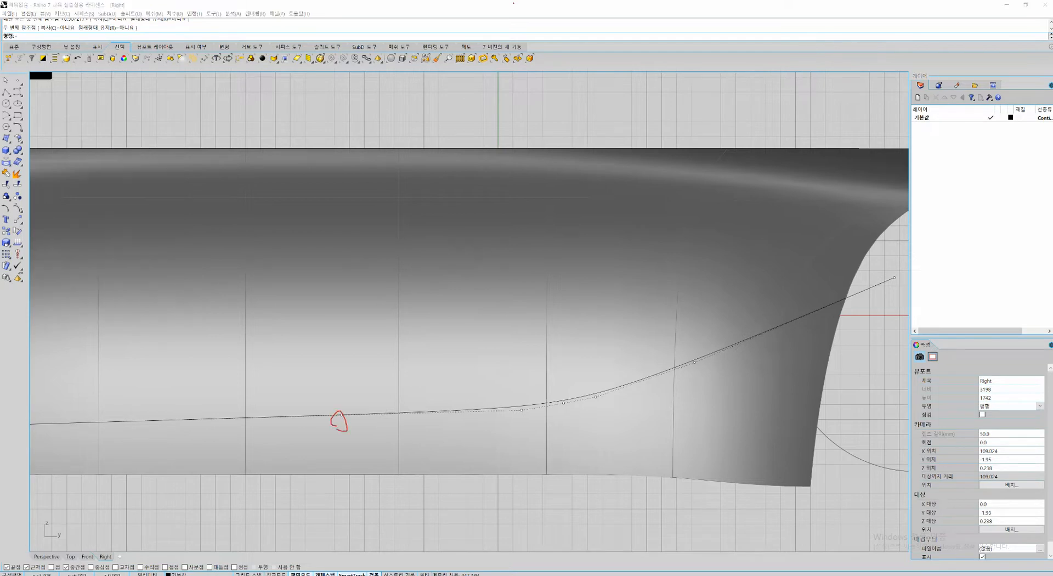
{"action": "left_click_drag", "start_coordinate": [517, 415], "coordinate": [603, 396]}
{"action": "mouse_move", "coordinate": [46, 420]}
{"action": "left_mouse_down"}
{"action": "mouse_move", "coordinate": [335, 391]}
{"action": "mouse_move", "coordinate": [470, 403]}
{"action": "left_mouse_up"}
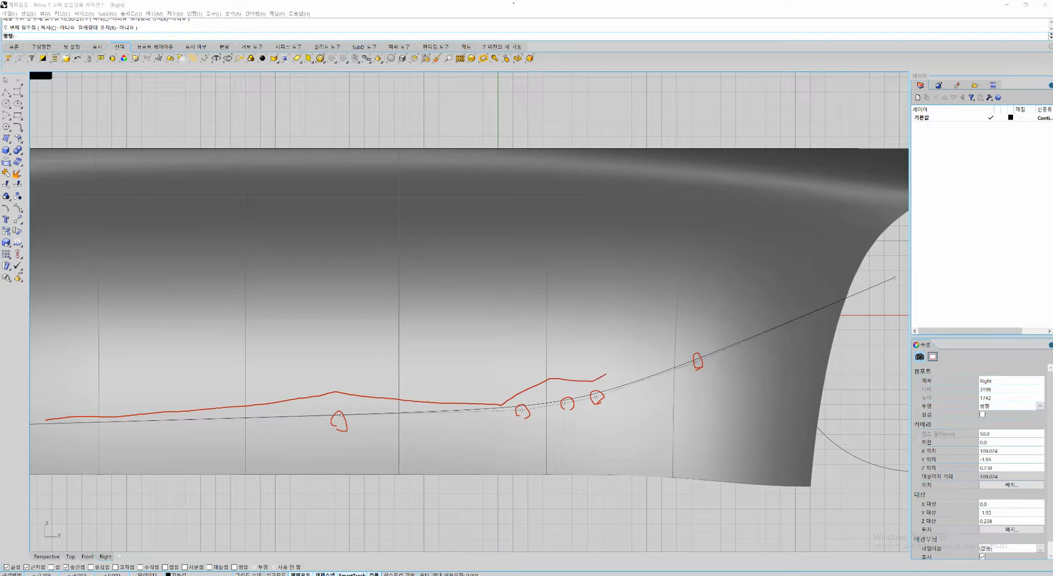
{"action": "left_click_drag", "start_coordinate": [606, 373], "coordinate": [778, 273]}
{"action": "left_click_drag", "start_coordinate": [403, 476], "coordinate": [483, 321]}
{"action": "left_click_drag", "start_coordinate": [361, 328], "coordinate": [571, 482]}
{"action": "key", "text": "Escape"}
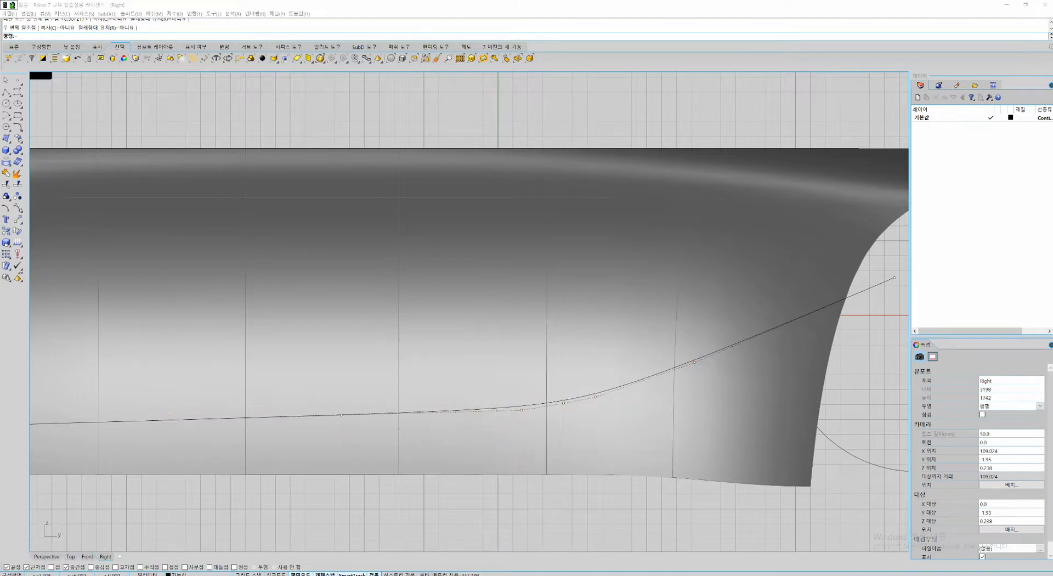
{"action": "left_click_drag", "start_coordinate": [61, 399], "coordinate": [371, 416]}
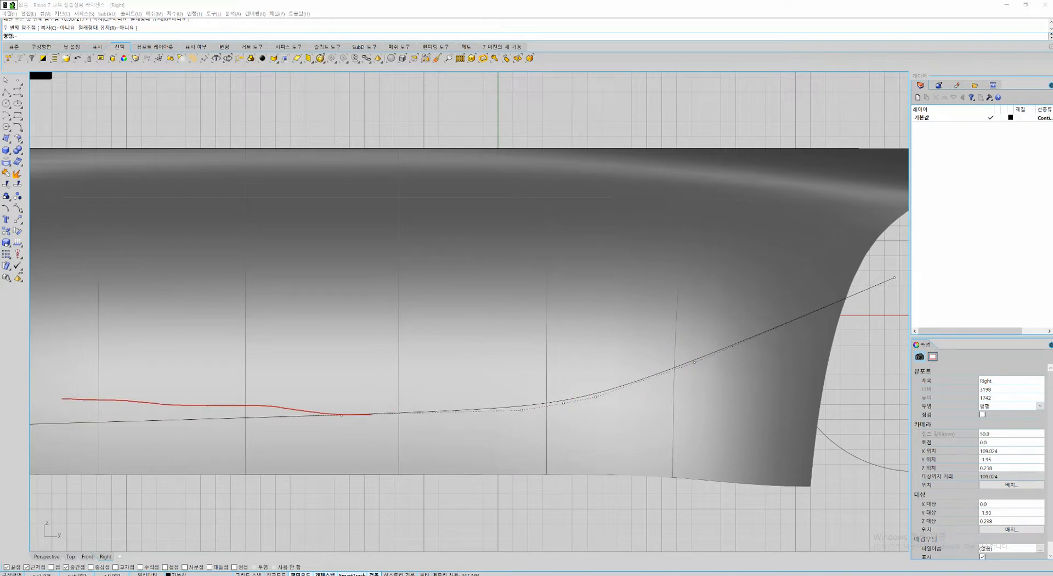
{"action": "key", "text": "Escape"}
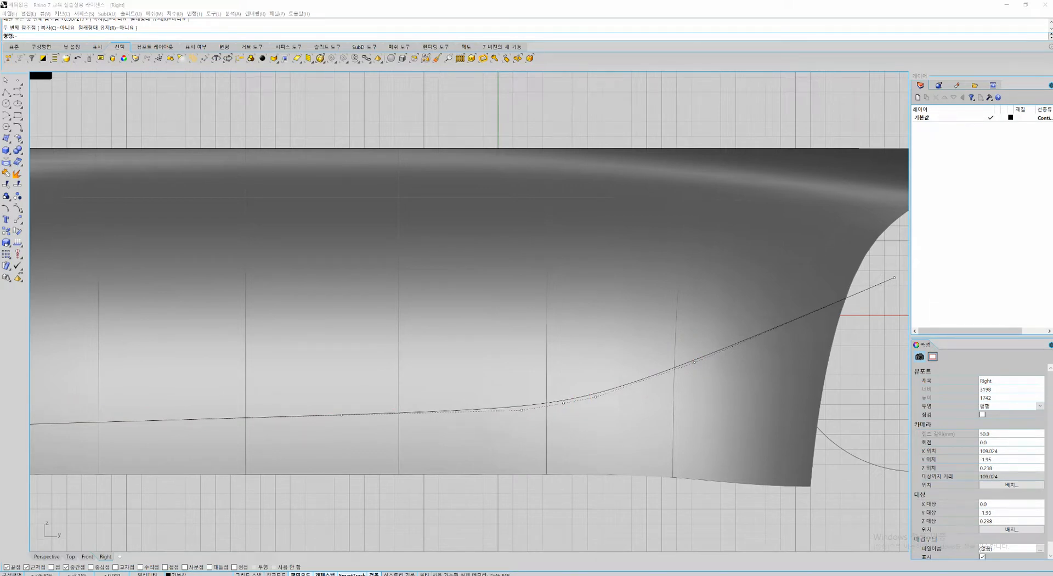
Step: Sketch smooth red example curves alongside the character line and a crossed-out wavy one, and clear the annotations
{"action": "mouse_move", "coordinate": [43, 433]}
{"action": "left_mouse_down"}
{"action": "mouse_move", "coordinate": [336, 439]}
{"action": "mouse_move", "coordinate": [518, 425]}
{"action": "mouse_move", "coordinate": [691, 367]}
{"action": "mouse_move", "coordinate": [842, 300]}
{"action": "left_mouse_up"}
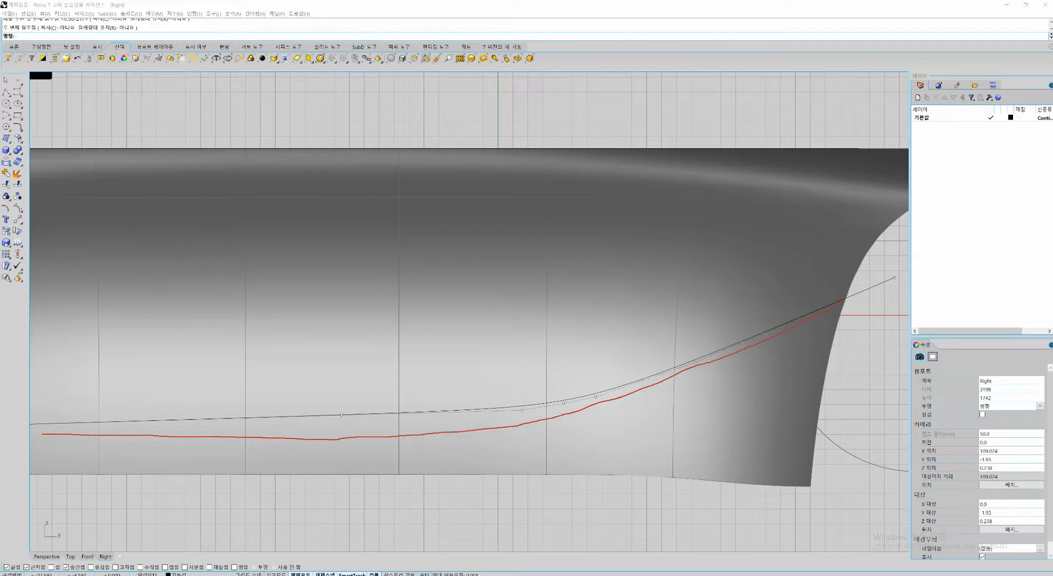
{"action": "mouse_move", "coordinate": [773, 147]}
{"action": "left_mouse_down"}
{"action": "mouse_move", "coordinate": [599, 305]}
{"action": "mouse_move", "coordinate": [21, 402]}
{"action": "left_mouse_up"}
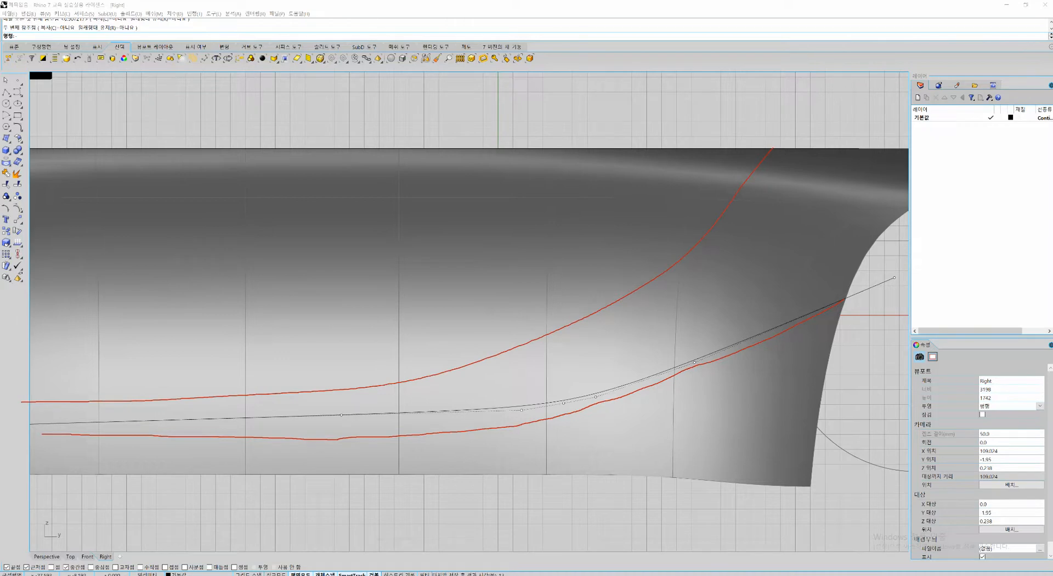
{"action": "mouse_move", "coordinate": [95, 454]}
{"action": "left_mouse_down"}
{"action": "mouse_move", "coordinate": [360, 478]}
{"action": "mouse_move", "coordinate": [670, 438]}
{"action": "mouse_move", "coordinate": [856, 319]}
{"action": "left_mouse_up"}
{"action": "left_click_drag", "start_coordinate": [562, 258], "coordinate": [470, 475]}
{"action": "left_click_drag", "start_coordinate": [428, 335], "coordinate": [539, 470]}
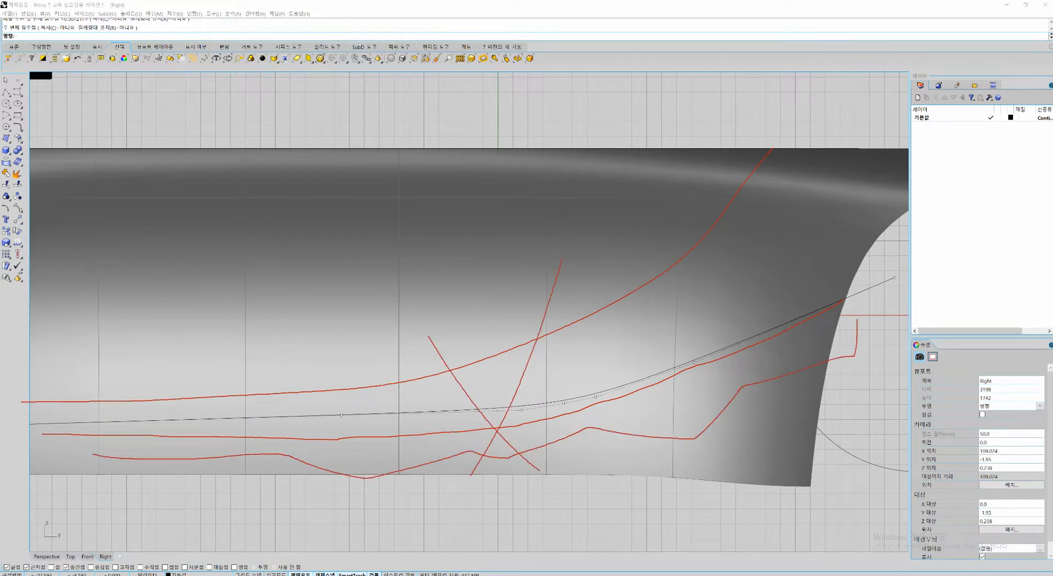
{"action": "key", "text": "Escape"}
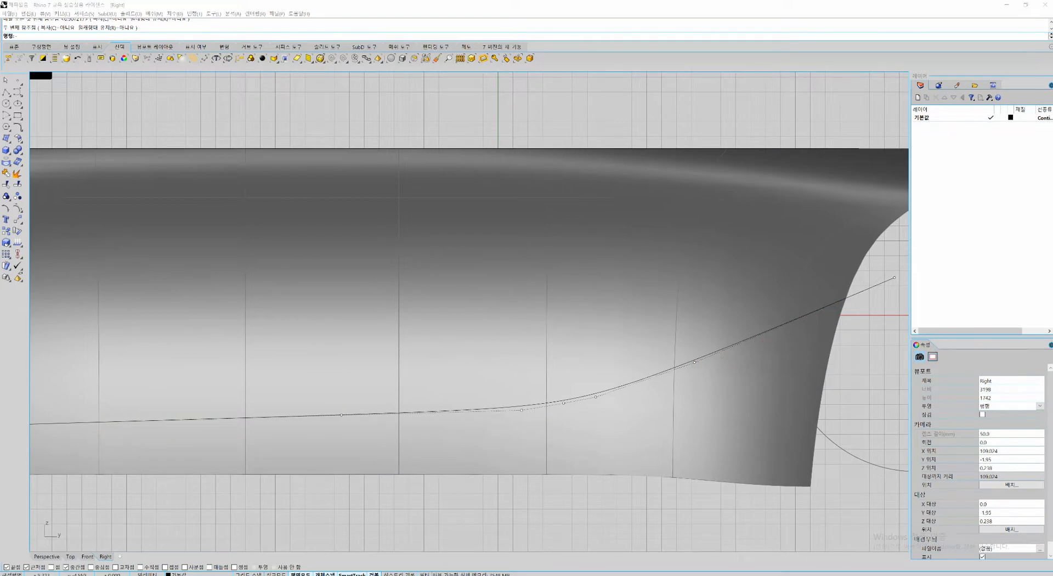
Step: Raise the middle control point of the bend and the control point just before it slightly
{"action": "right_click_drag", "start_coordinate": [576, 383], "coordinate": [566, 361]}
{"action": "scroll", "coordinate": [556, 381], "scroll_direction": "up", "scroll_amount": 6}
{"action": "left_click", "coordinate": [550, 385]}
{"action": "scroll", "coordinate": [549, 385], "scroll_direction": "up", "scroll_amount": 2}
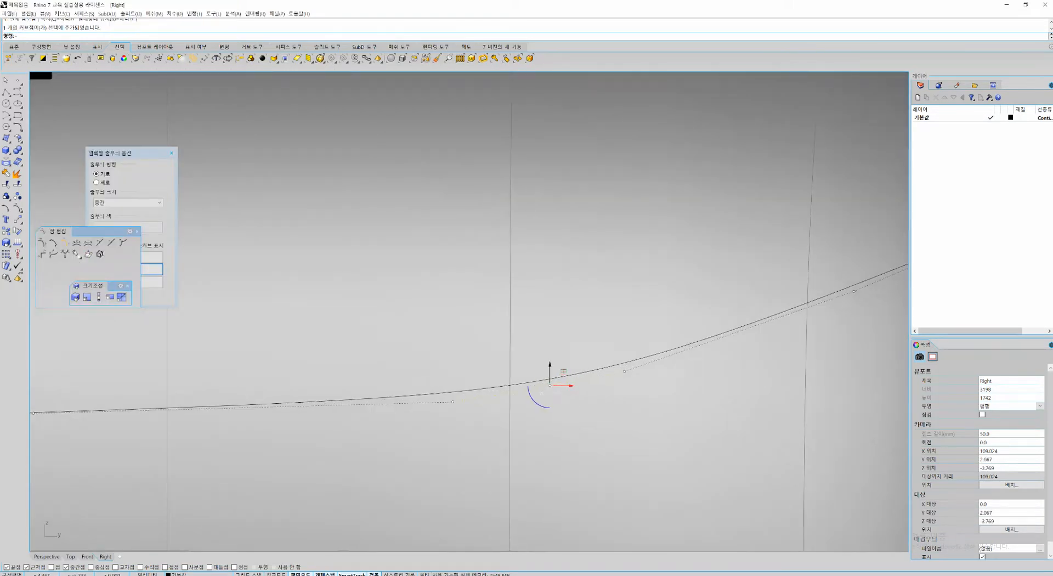
{"action": "left_click_drag", "start_coordinate": [550, 363], "coordinate": [550, 358]}
{"action": "left_click_drag", "start_coordinate": [480, 387], "coordinate": [421, 417]}
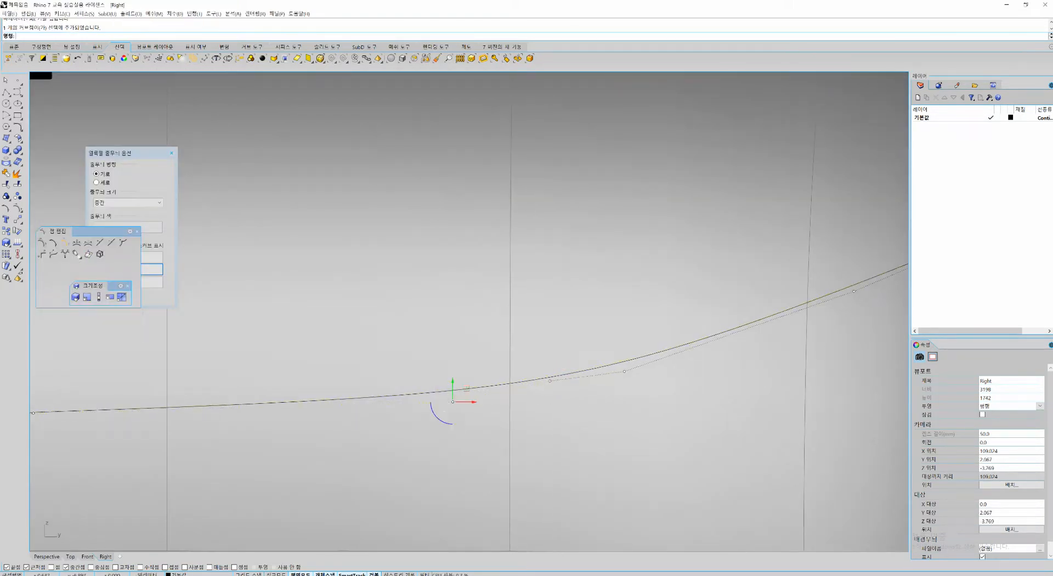
{"action": "scroll", "coordinate": [581, 439], "scroll_direction": "down", "scroll_amount": 5}
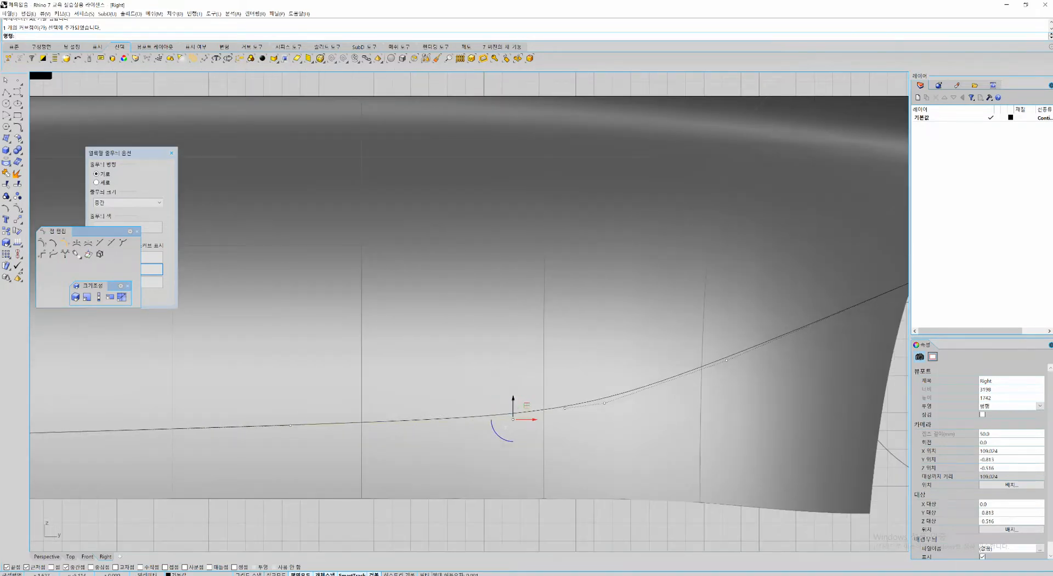
{"action": "left_click_drag", "start_coordinate": [513, 403], "coordinate": [513, 398]}
{"action": "scroll", "coordinate": [255, 433], "scroll_direction": "up", "scroll_amount": 6}
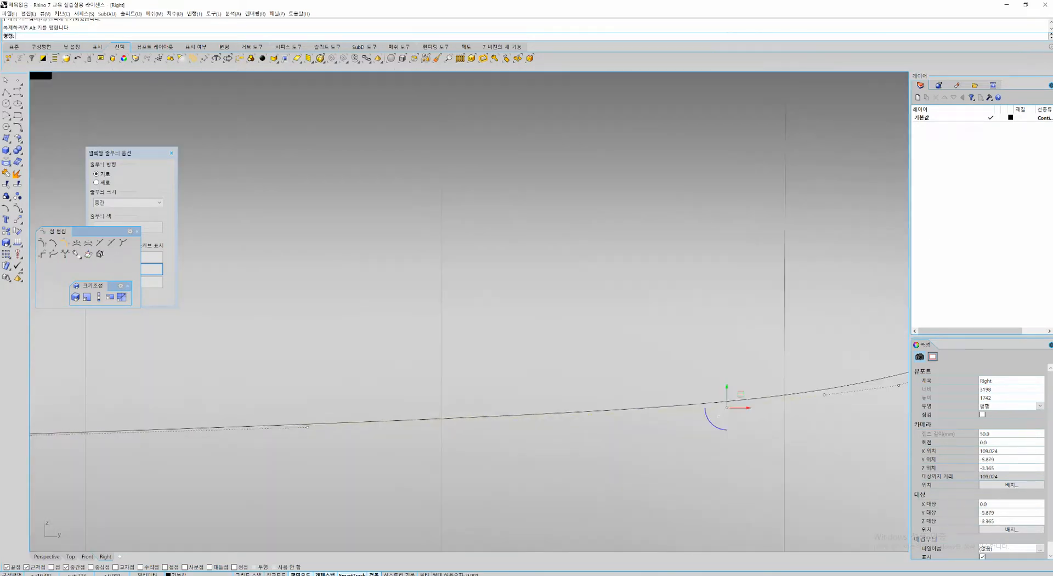
Step: Raise the control points along the flatter stretch of the character-line curve before the bend slightly
{"action": "scroll", "coordinate": [287, 435], "scroll_direction": "down", "scroll_amount": 6}
{"action": "scroll", "coordinate": [839, 381], "scroll_direction": "up", "scroll_amount": 6}
{"action": "left_click", "coordinate": [425, 423]}
{"action": "left_click_drag", "start_coordinate": [425, 410], "coordinate": [425, 403]}
{"action": "scroll", "coordinate": [310, 478], "scroll_direction": "down", "scroll_amount": 6}
{"action": "scroll", "coordinate": [480, 396], "scroll_direction": "up", "scroll_amount": 4}
{"action": "left_click_drag", "start_coordinate": [480, 367], "coordinate": [500, 388]}
{"action": "left_click", "coordinate": [327, 423]}
{"action": "left_click_drag", "start_coordinate": [270, 429], "coordinate": [355, 499]}
{"action": "scroll", "coordinate": [329, 475], "scroll_direction": "up", "scroll_amount": 2}
{"action": "left_click_drag", "start_coordinate": [312, 449], "coordinate": [312, 444]}
Step: Nudge the control point midway along the curve's flat stretch slightly and undo that move
{"action": "scroll", "coordinate": [309, 445], "scroll_direction": "down", "scroll_amount": 10}
{"action": "right_click_drag", "start_coordinate": [306, 450], "coordinate": [781, 426]}
{"action": "left_click_drag", "start_coordinate": [219, 436], "coordinate": [271, 442]}
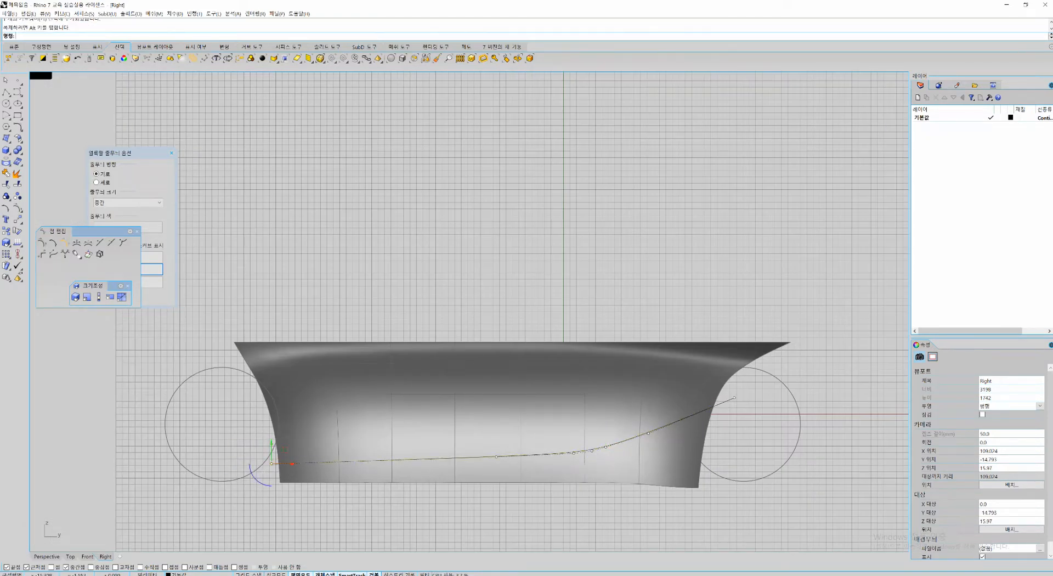
{"action": "scroll", "coordinate": [490, 443], "scroll_direction": "up", "scroll_amount": 6}
{"action": "left_click_drag", "start_coordinate": [472, 430], "coordinate": [521, 485]}
{"action": "scroll", "coordinate": [506, 465], "scroll_direction": "up", "scroll_amount": 4}
{"action": "left_click_drag", "start_coordinate": [498, 452], "coordinate": [500, 451]}
{"action": "scroll", "coordinate": [501, 451], "scroll_direction": "down", "scroll_amount": 8}
{"action": "key", "text": "Escape"}
{"action": "key", "text": "Escape"}
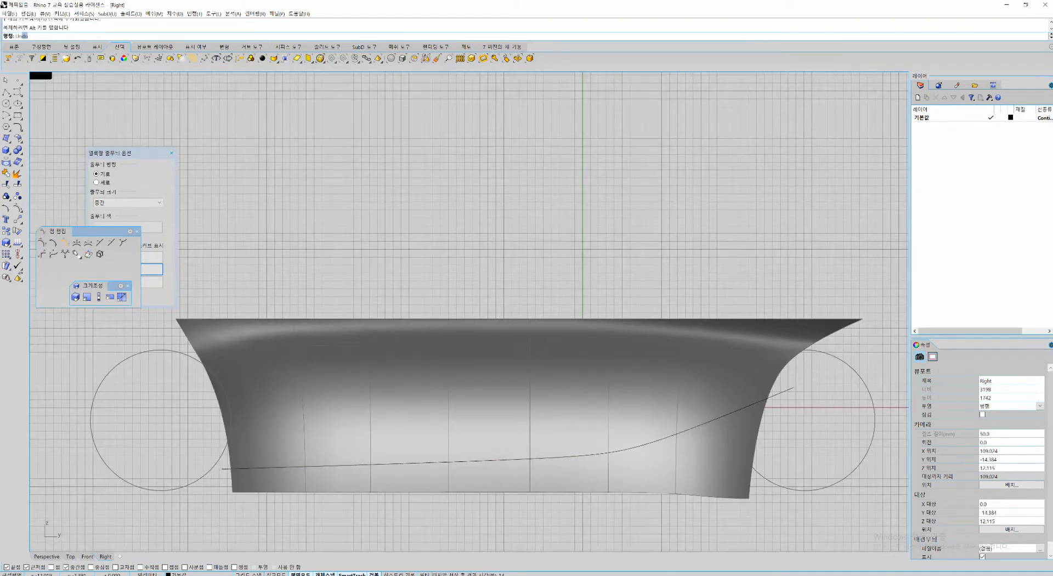
{"action": "middle_click", "coordinate": [461, 306]}
{"action": "key", "text": "Return"}
Step: Unlock the locked body-side surface and wheel circles
{"action": "middle_click", "coordinate": [448, 292]}
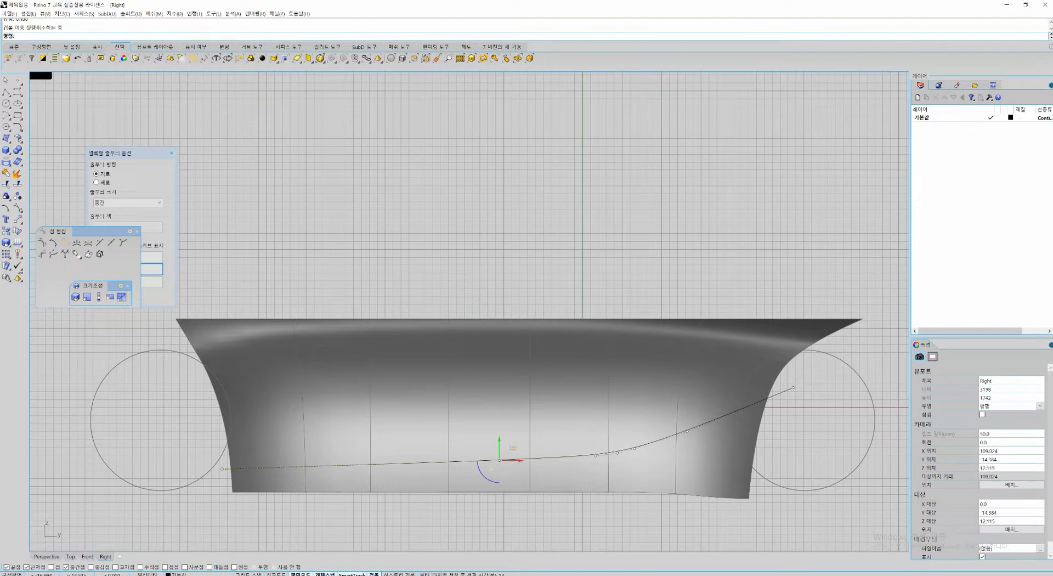
{"action": "left_click", "coordinate": [527, 413]}
{"action": "right_click_drag", "start_coordinate": [527, 413], "coordinate": [538, 361]}
{"action": "right_click_drag", "start_coordinate": [165, 307], "coordinate": [284, 355]}
{"action": "key", "text": "Escape"}
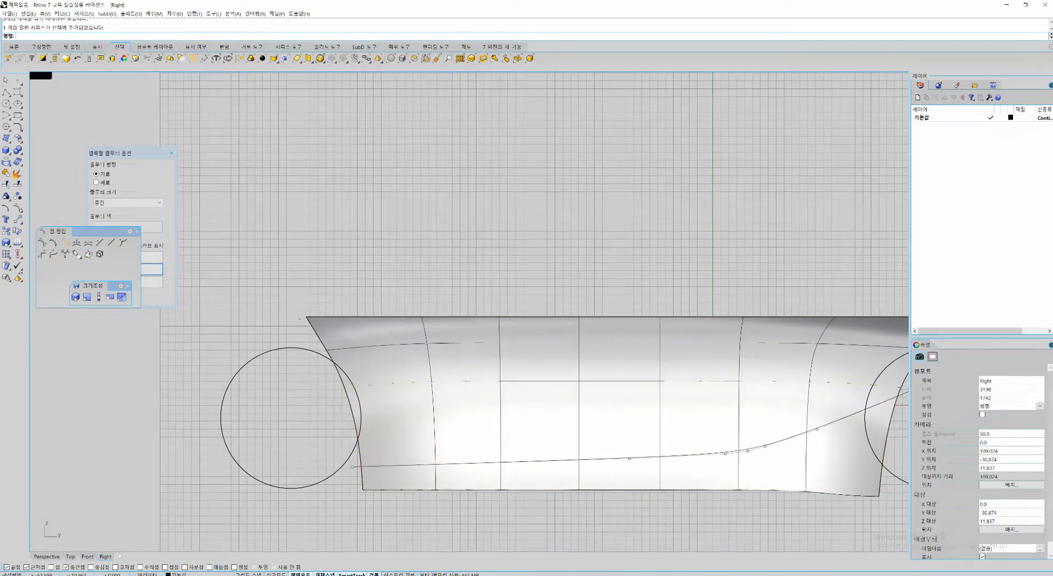
Step: Select the front and rear wheel circles together and lock them
{"action": "left_click_drag", "start_coordinate": [263, 324], "coordinate": [200, 405]}
{"action": "right_click_drag", "start_coordinate": [658, 351], "coordinate": [355, 328]}
{"action": "left_click_drag", "start_coordinate": [798, 333], "coordinate": [620, 505], "text": "shift"}
{"action": "right_click_drag", "start_coordinate": [323, 380], "coordinate": [420, 379]}
{"action": "key", "text": "ctrl+l"}
{"action": "scroll", "coordinate": [624, 404], "scroll_direction": "down", "scroll_amount": 2}
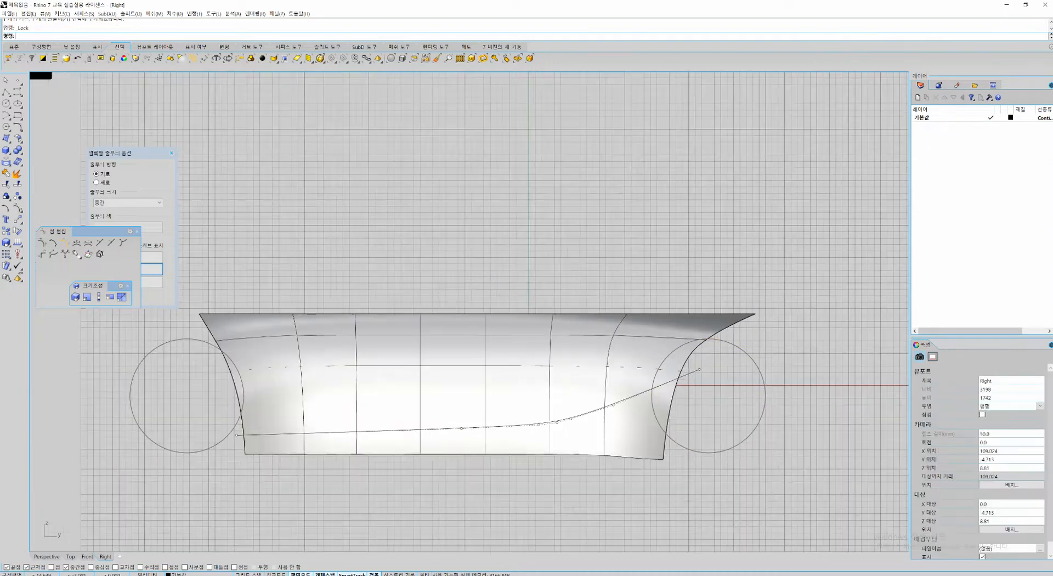
Step: Copy the body-side surface together with the character-line curve straight up, and hide the copies
{"action": "left_click", "coordinate": [466, 386]}
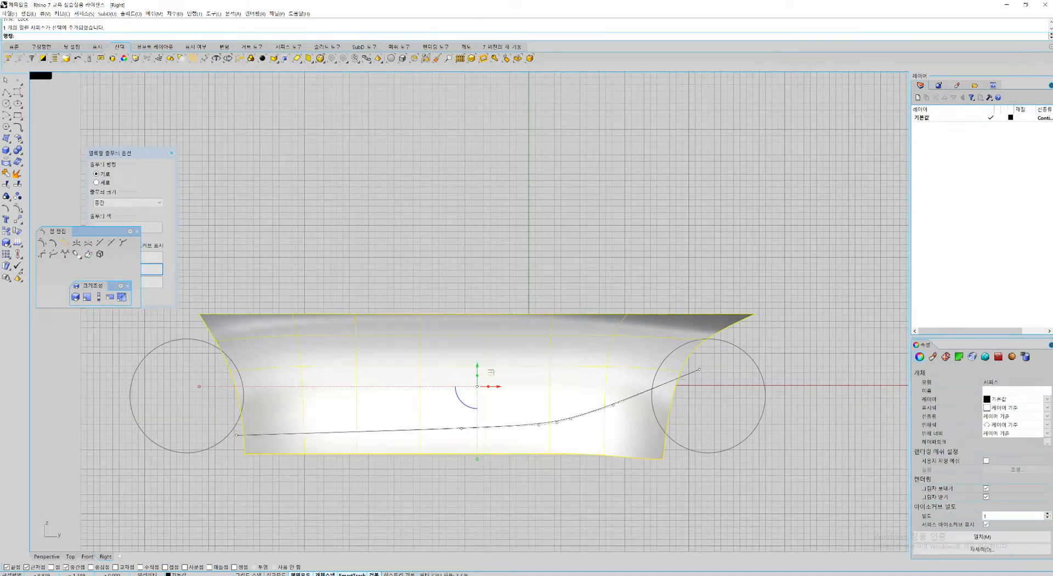
{"action": "right_click_drag", "start_coordinate": [525, 341], "coordinate": [538, 379]}
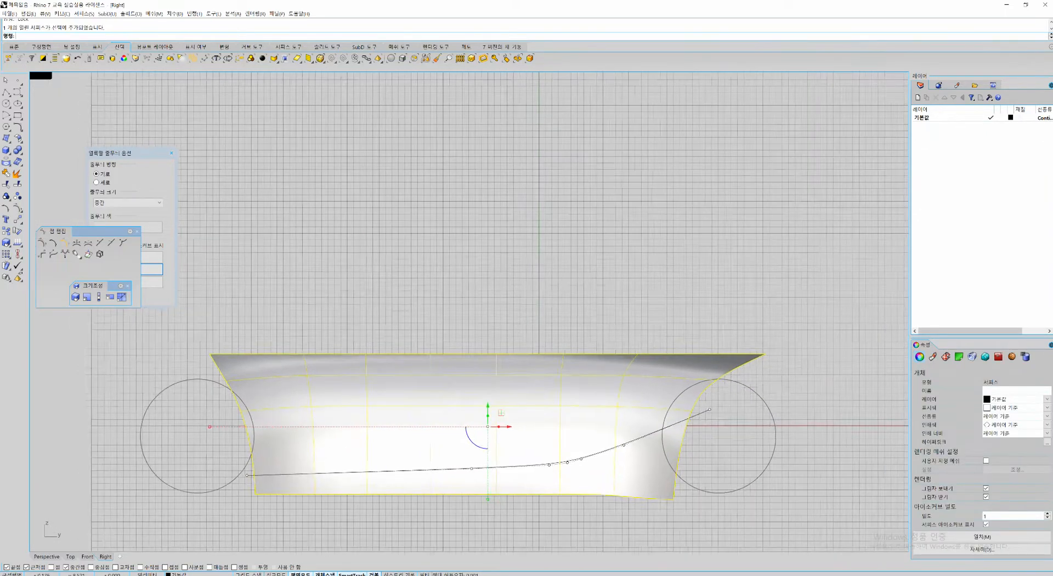
{"action": "scroll", "coordinate": [538, 377], "scroll_direction": "down", "scroll_amount": 4}
{"action": "left_click_drag", "start_coordinate": [713, 341], "coordinate": [318, 470]}
{"action": "right_click_drag", "start_coordinate": [504, 395], "coordinate": [486, 424]}
{"action": "left_click_drag", "start_coordinate": [487, 416], "coordinate": [487, 258], "text": "alt"}
{"action": "left_click_drag", "start_coordinate": [714, 197], "coordinate": [265, 333]}
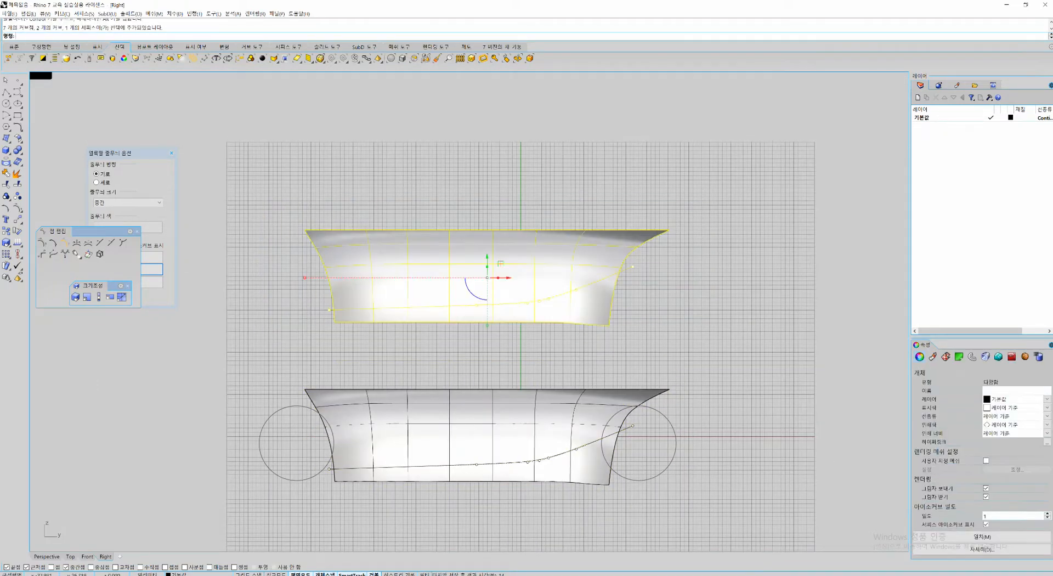
{"action": "key", "text": "ctrl+h"}
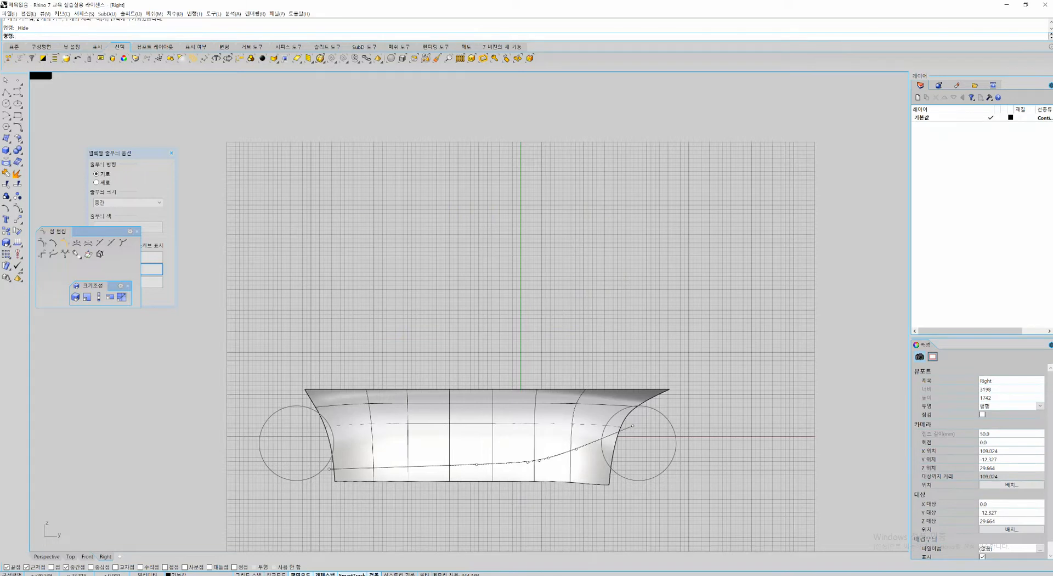
Step: Split the body-side surface along the character-line curve
{"action": "scroll", "coordinate": [463, 420], "scroll_direction": "up", "scroll_amount": 4}
{"action": "right_click_drag", "start_coordinate": [462, 420], "coordinate": [450, 372]}
{"action": "left_click", "coordinate": [458, 386]}
{"action": "left_click", "coordinate": [523, 203]}
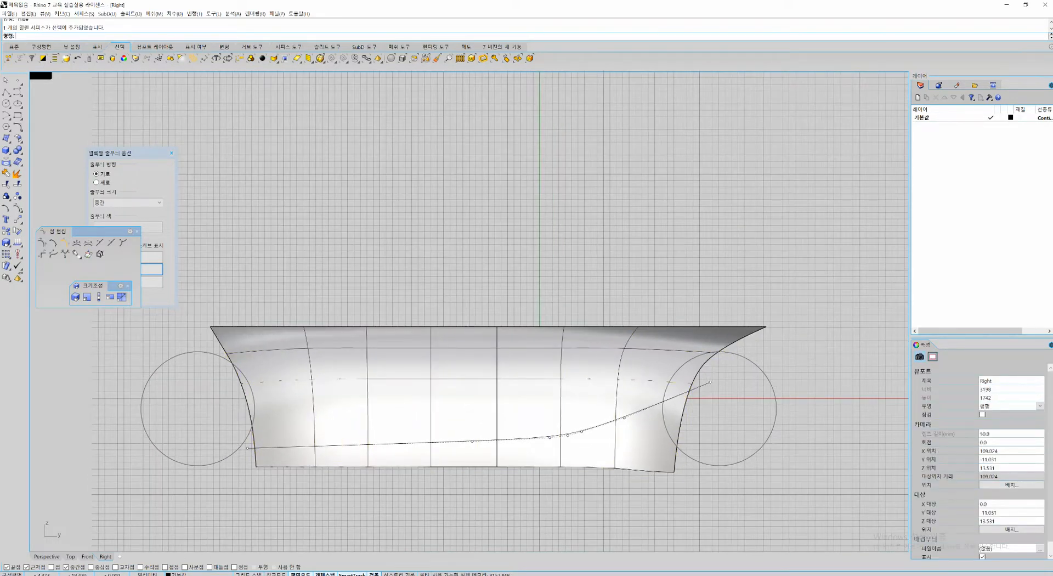
{"action": "key", "text": "ctrl+shift+s"}
{"action": "left_click", "coordinate": [576, 347]}
{"action": "key", "text": "Return"}
{"action": "left_click_drag", "start_coordinate": [614, 408], "coordinate": [584, 441]}
{"action": "key", "text": "Return"}
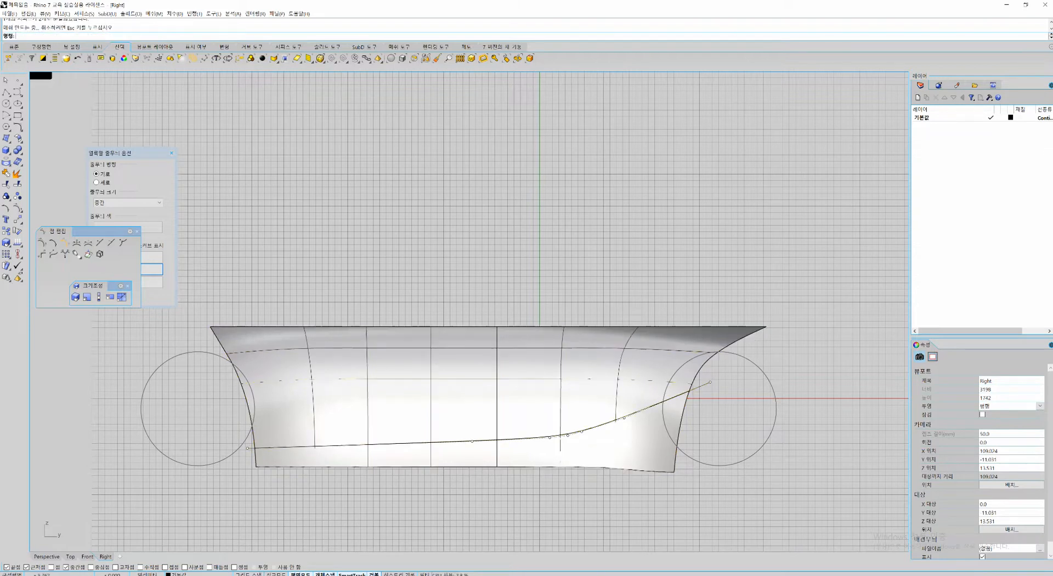
{"action": "left_click", "coordinate": [592, 396]}
{"action": "left_click", "coordinate": [618, 436]}
{"action": "scroll", "coordinate": [617, 436], "scroll_direction": "up", "scroll_amount": 4}
{"action": "left_click", "coordinate": [636, 378]}
{"action": "left_click", "coordinate": [751, 359]}
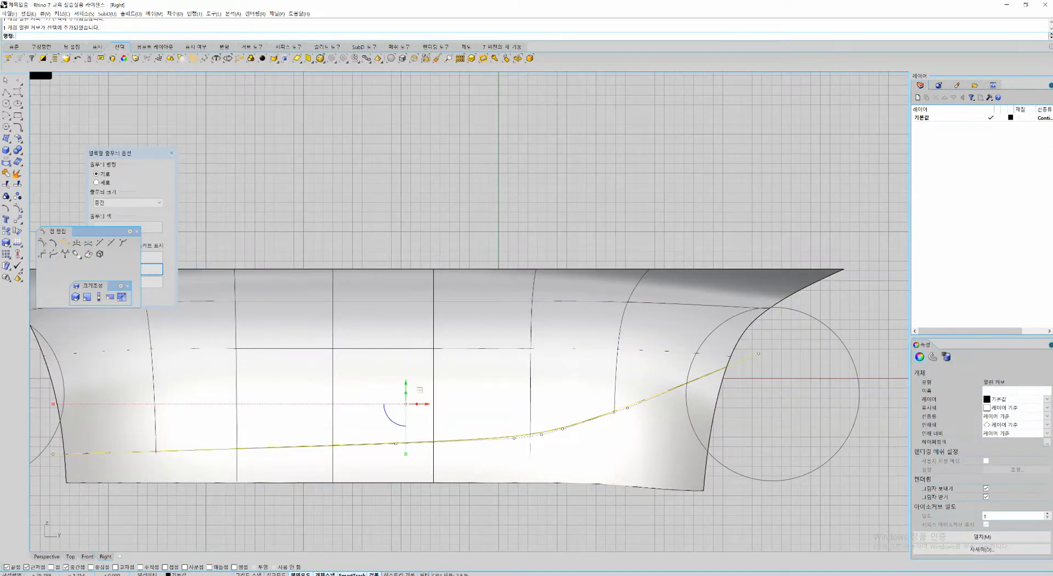
{"action": "right_click_drag", "start_coordinate": [545, 371], "coordinate": [600, 370]}
{"action": "key", "text": "F4"}
{"action": "left_click", "coordinate": [814, 352]}
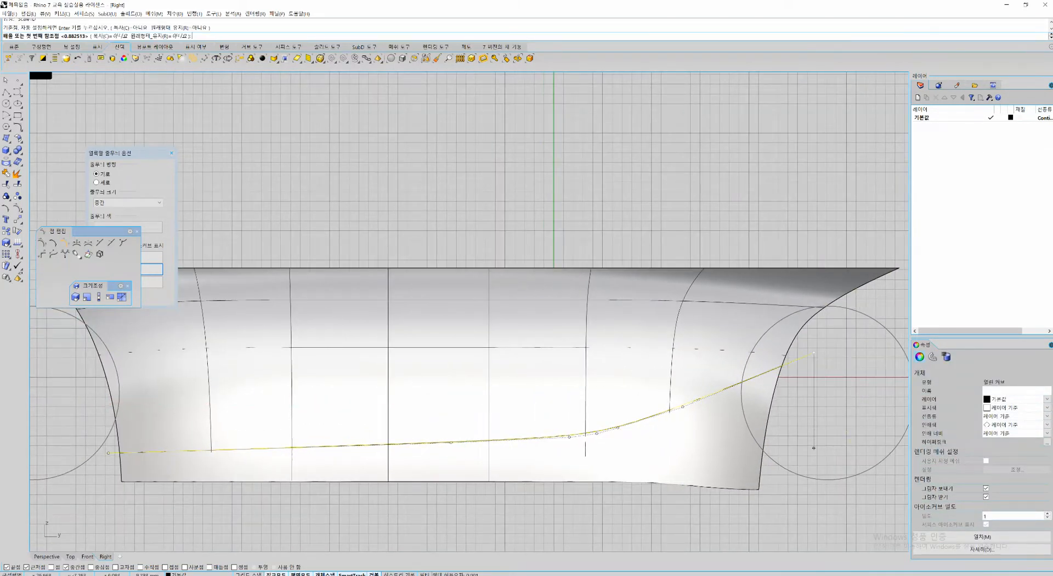
{"action": "left_click", "coordinate": [814, 448], "text": "shift"}
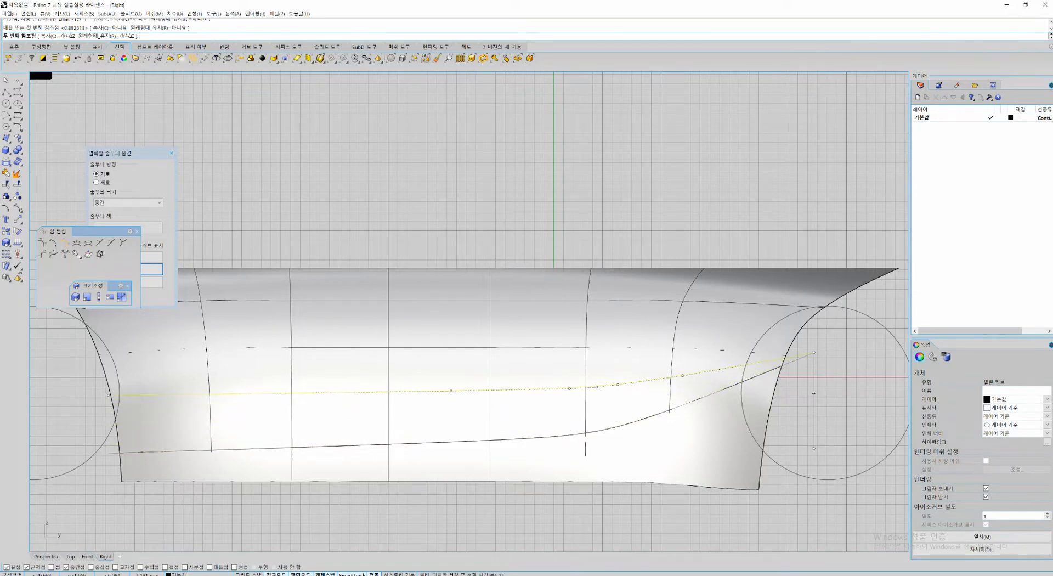
{"action": "key", "text": "Escape"}
{"action": "right_click_drag", "start_coordinate": [441, 411], "coordinate": [468, 405]}
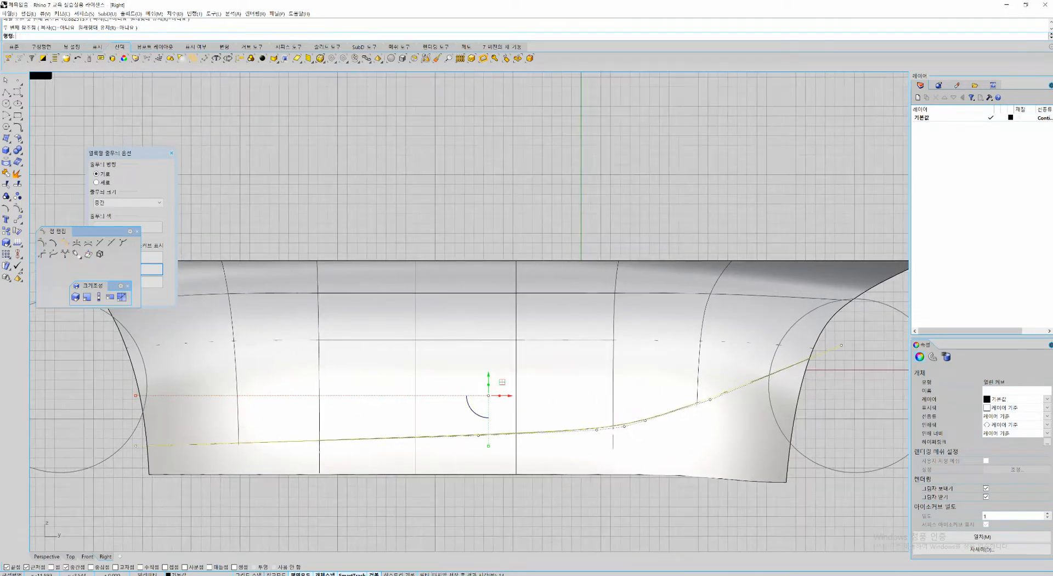
Step: Draw a second control-point curve above the character line, rising steeply at the left wheel and then running gently up past the right wheel opening
{"action": "key", "text": "F1"}
{"action": "scroll", "coordinate": [173, 443], "scroll_direction": "up", "scroll_amount": 6}
{"action": "left_click", "coordinate": [108, 435]}
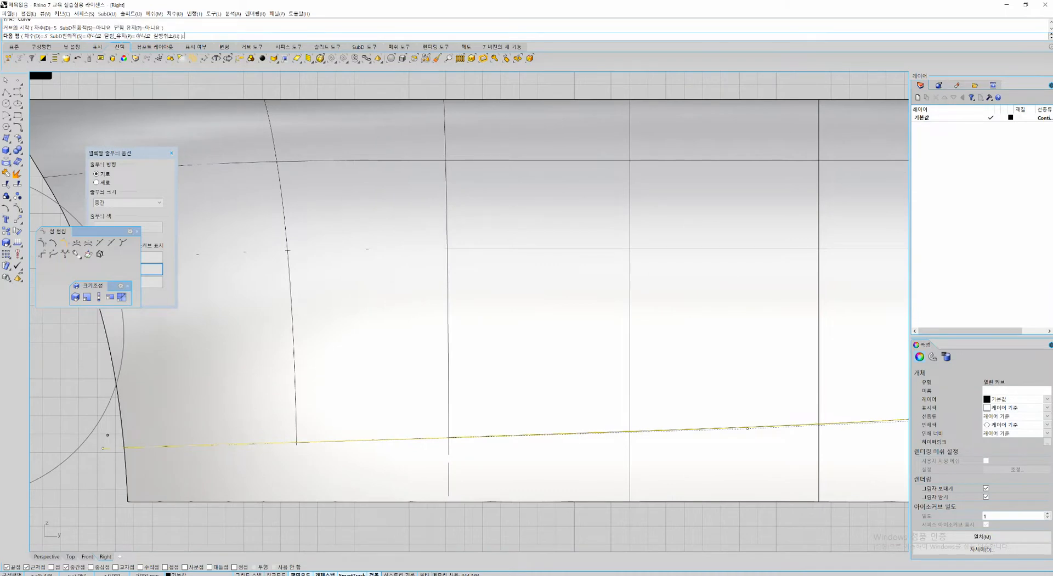
{"action": "left_click", "coordinate": [164, 384]}
{"action": "left_click", "coordinate": [196, 364]}
{"action": "left_click", "coordinate": [224, 352]}
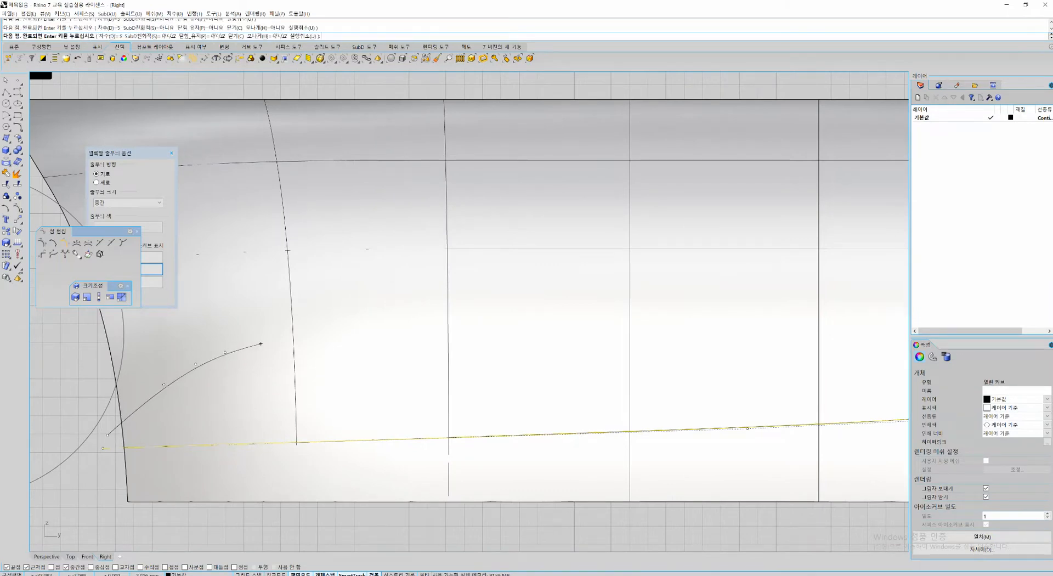
{"action": "left_click", "coordinate": [263, 344]}
{"action": "scroll", "coordinate": [328, 339], "scroll_direction": "down", "scroll_amount": 6}
{"action": "right_click_drag", "start_coordinate": [390, 328], "coordinate": [268, 371]}
{"action": "left_click", "coordinate": [426, 364]}
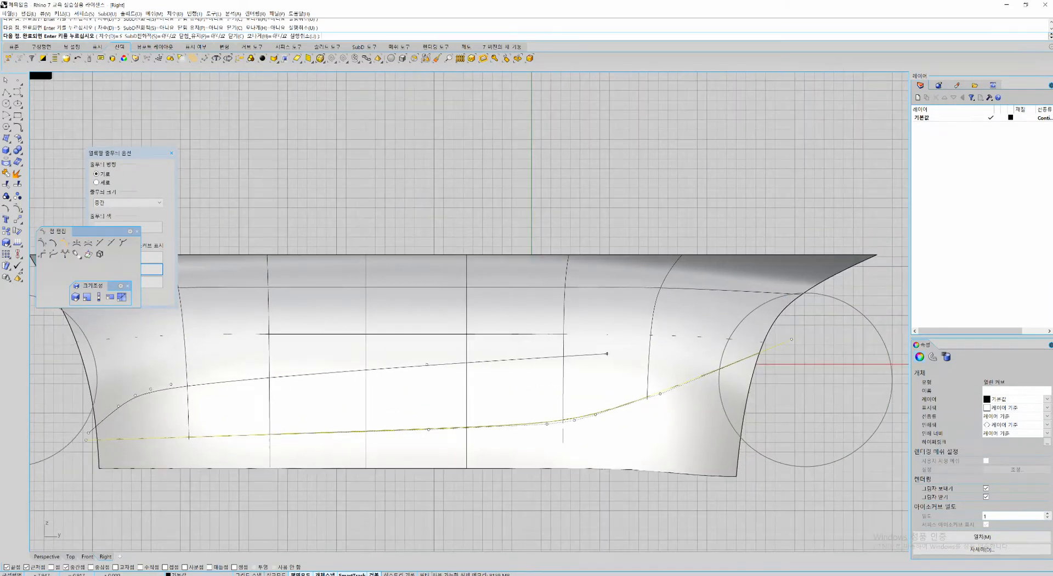
{"action": "scroll", "coordinate": [606, 353], "scroll_direction": "up", "scroll_amount": 2}
{"action": "left_click", "coordinate": [674, 346]}
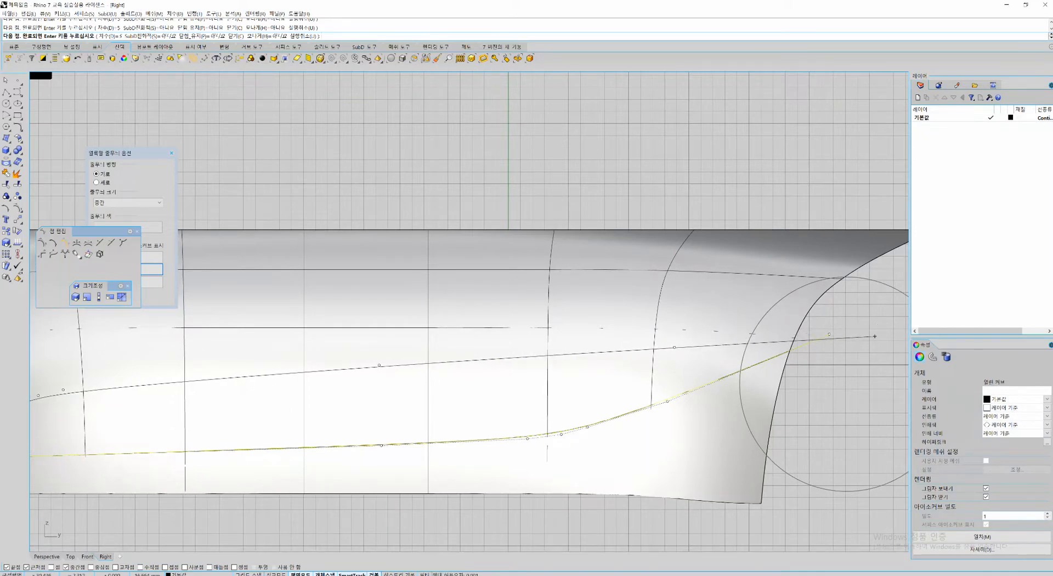
{"action": "left_click", "coordinate": [874, 336]}
{"action": "right_click", "coordinate": [875, 336]}
{"action": "left_click", "coordinate": [729, 344]}
{"action": "scroll", "coordinate": [733, 392], "scroll_direction": "down", "scroll_amount": 7}
{"action": "scroll", "coordinate": [568, 394], "scroll_direction": "up", "scroll_amount": 4}
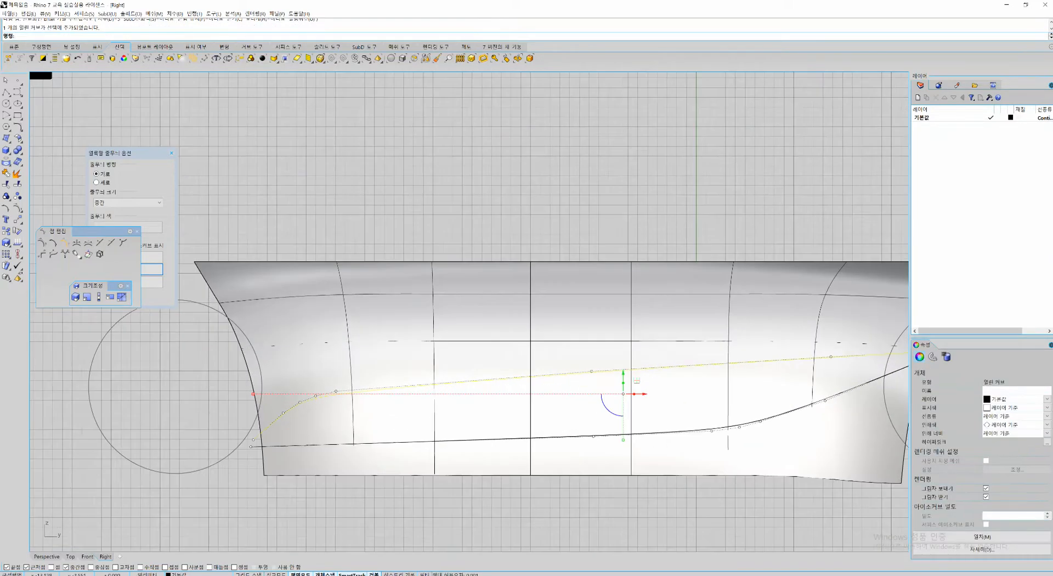
{"action": "right_click_drag", "start_coordinate": [636, 380], "coordinate": [507, 374]}
{"action": "key", "text": "Escape"}
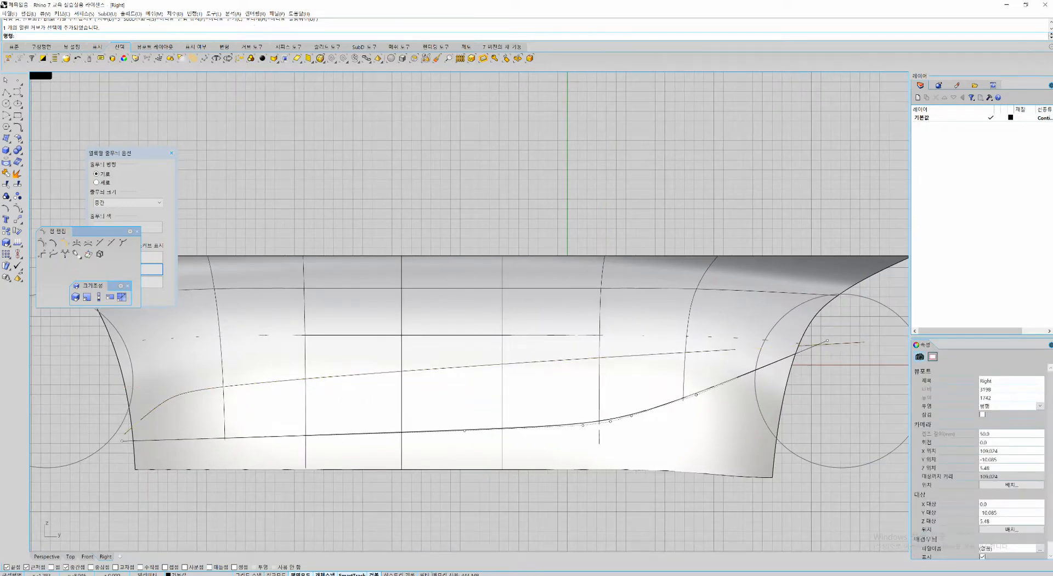
Step: Sketch two red section lines down the body side, bending at the upper and lower character curves
{"action": "left_click_drag", "start_coordinate": [353, 256], "coordinate": [366, 338]}
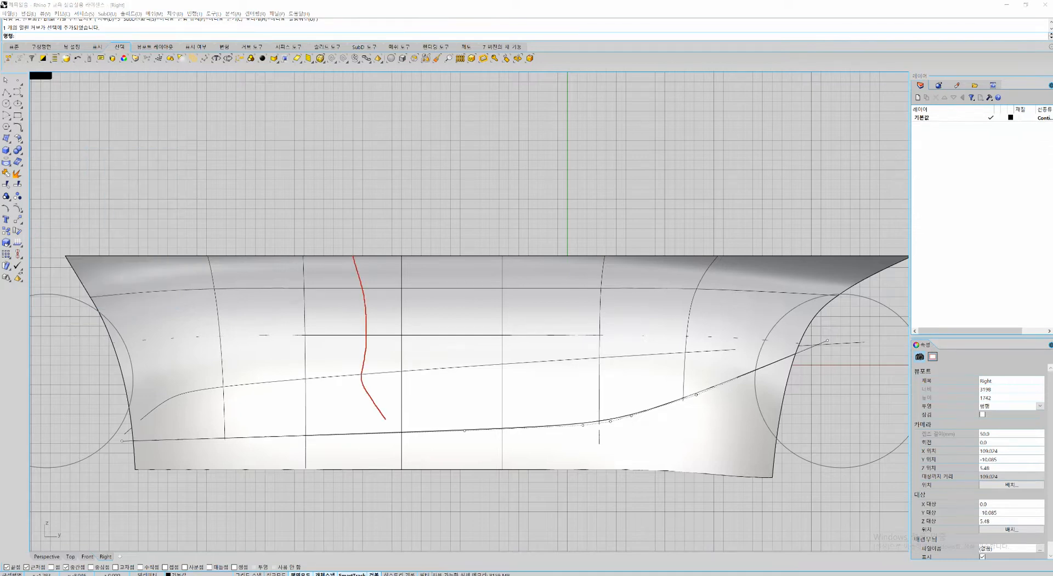
{"action": "left_click_drag", "start_coordinate": [398, 432], "coordinate": [381, 465]}
{"action": "mouse_move", "coordinate": [145, 286]}
{"action": "left_mouse_down"}
{"action": "mouse_move", "coordinate": [157, 399]}
{"action": "mouse_move", "coordinate": [184, 435]}
{"action": "left_mouse_up"}
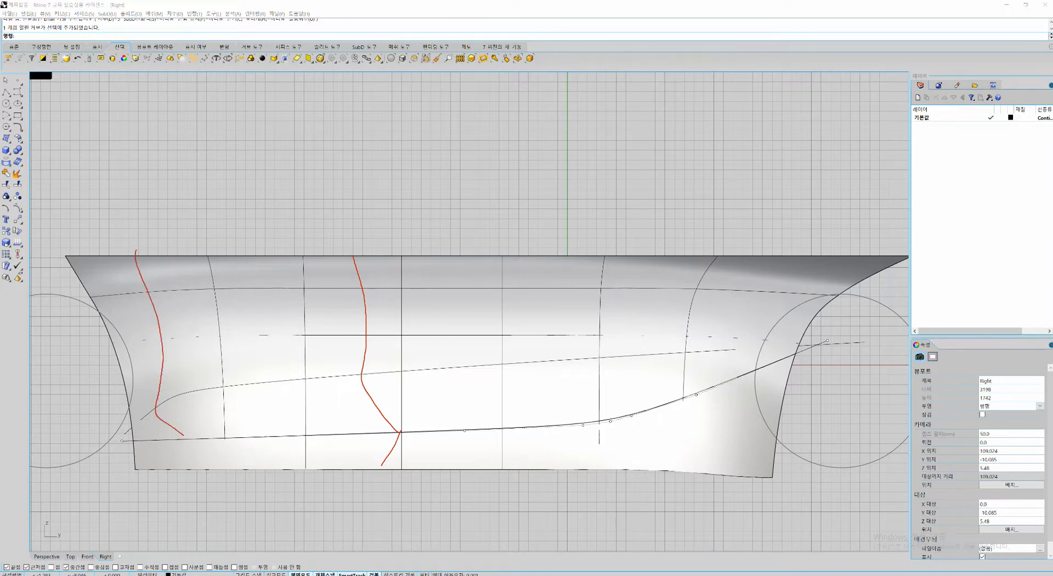
Step: Sketch red flow lines along the upper body, around the right end and back along the upper curve, and clear the annotations
{"action": "mouse_move", "coordinate": [171, 279]}
{"action": "left_mouse_down"}
{"action": "mouse_move", "coordinate": [587, 270]}
{"action": "mouse_move", "coordinate": [707, 302]}
{"action": "left_mouse_up"}
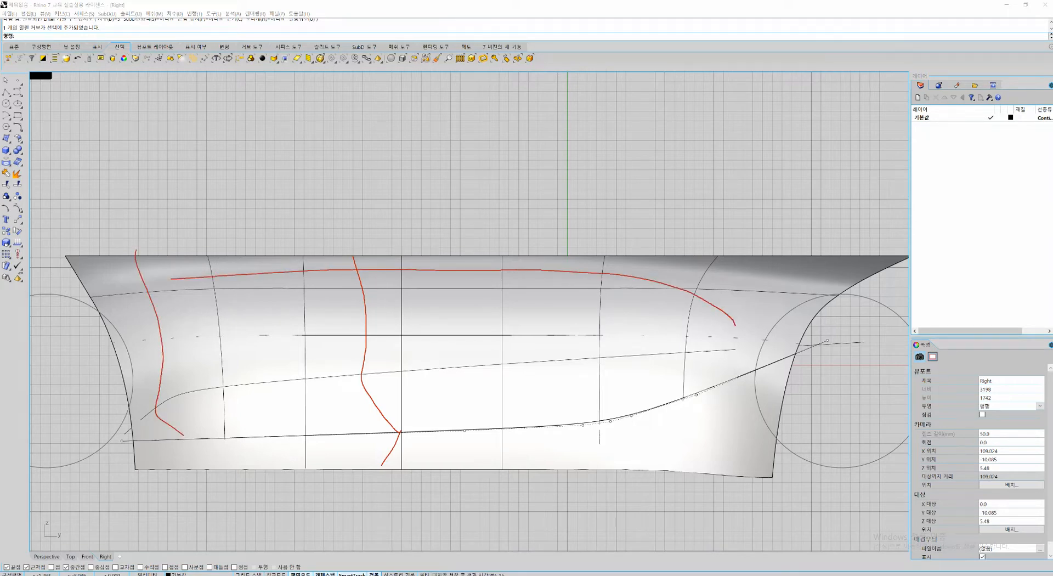
{"action": "mouse_move", "coordinate": [707, 359]}
{"action": "left_mouse_down"}
{"action": "mouse_move", "coordinate": [202, 416]}
{"action": "mouse_move", "coordinate": [162, 434]}
{"action": "mouse_move", "coordinate": [624, 378]}
{"action": "left_mouse_up"}
{"action": "mouse_move", "coordinate": [552, 386]}
{"action": "left_mouse_down"}
{"action": "mouse_move", "coordinate": [186, 428]}
{"action": "mouse_move", "coordinate": [186, 411]}
{"action": "mouse_move", "coordinate": [503, 401]}
{"action": "left_mouse_up"}
{"action": "left_click_drag", "start_coordinate": [418, 402], "coordinate": [156, 444]}
{"action": "mouse_move", "coordinate": [199, 412]}
{"action": "left_mouse_down"}
{"action": "mouse_move", "coordinate": [710, 363]}
{"action": "mouse_move", "coordinate": [713, 304]}
{"action": "mouse_move", "coordinate": [461, 270]}
{"action": "mouse_move", "coordinate": [224, 272]}
{"action": "left_mouse_up"}
{"action": "mouse_move", "coordinate": [224, 271]}
{"action": "left_mouse_down"}
{"action": "mouse_move", "coordinate": [696, 276]}
{"action": "mouse_move", "coordinate": [804, 310]}
{"action": "left_mouse_up"}
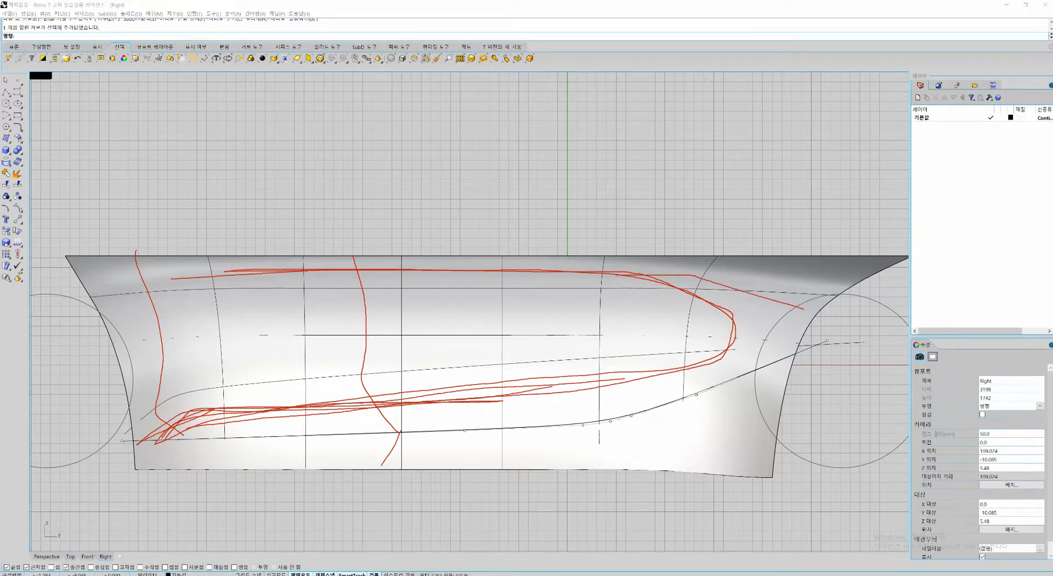
{"action": "left_click_drag", "start_coordinate": [567, 257], "coordinate": [809, 296]}
{"action": "key", "text": "Escape"}
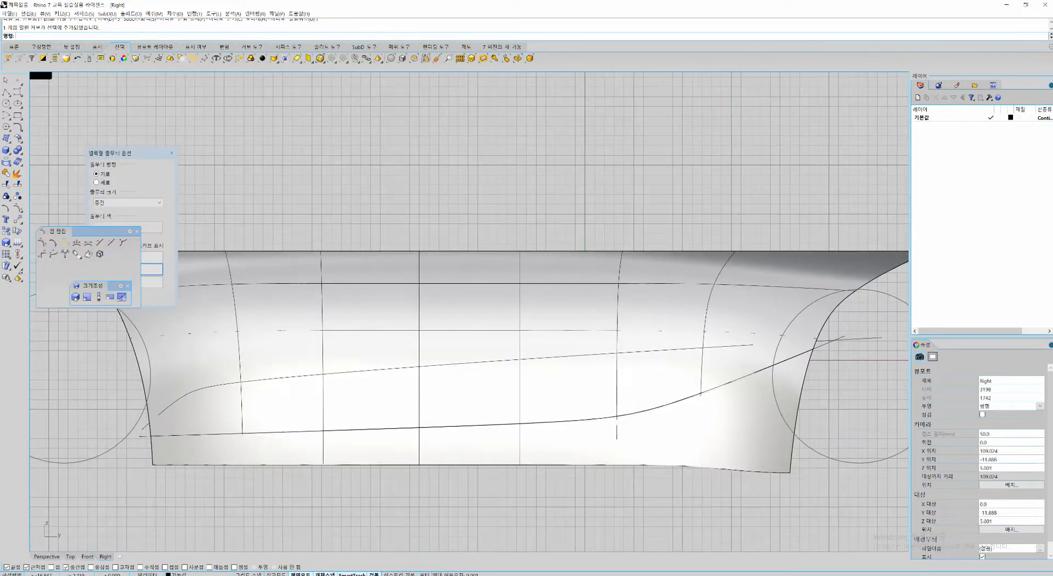
Step: Split the upper body-side surface along the second curve and cut away the strip between the two curves
{"action": "left_click", "coordinate": [431, 351]}
{"action": "key", "text": "Return"}
{"action": "left_click", "coordinate": [431, 366]}
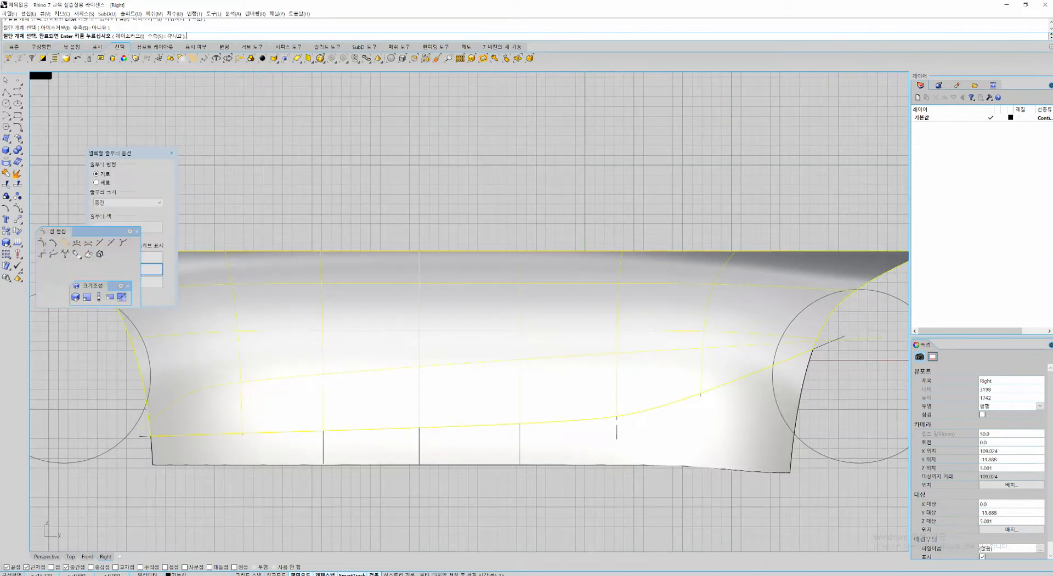
{"action": "key", "text": "Return"}
{"action": "left_click", "coordinate": [482, 379]}
{"action": "key", "text": "ctrl+x"}
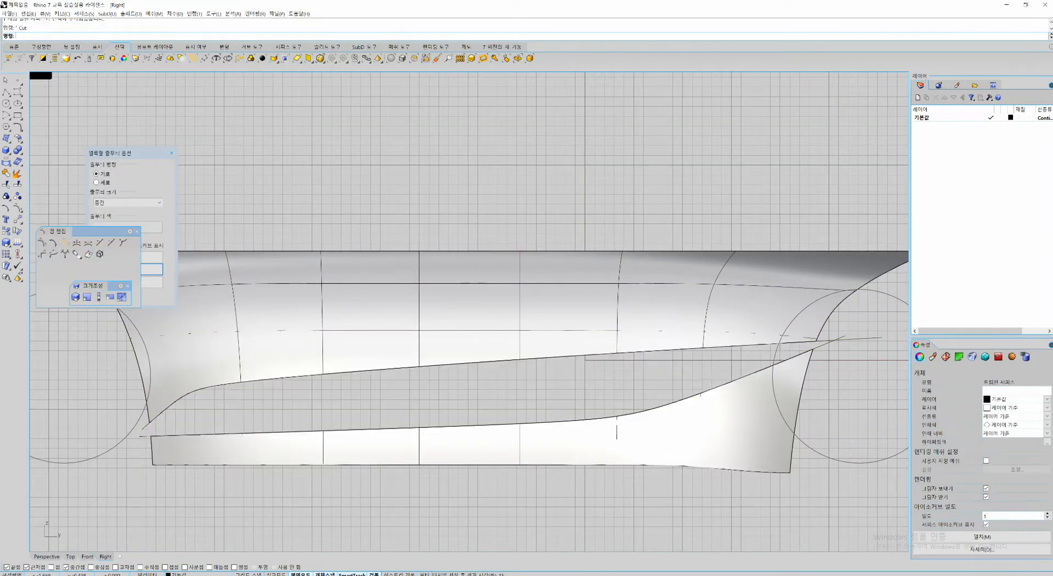
Step: Cut the two character-line curves used for splitting out of the model
{"action": "left_click", "coordinate": [582, 362]}
{"action": "left_click", "coordinate": [594, 376]}
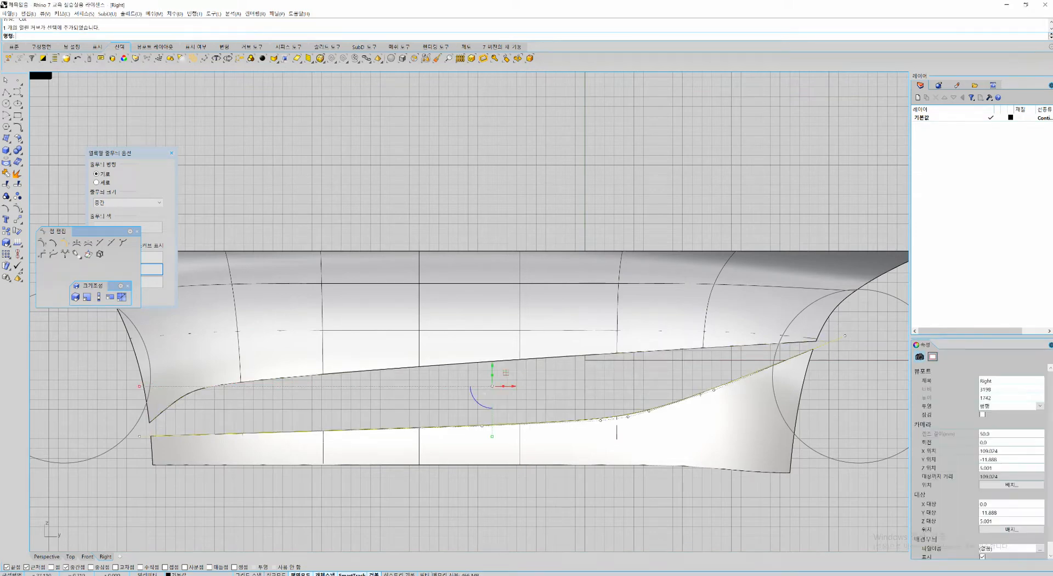
{"action": "key", "text": "ctrl+x"}
Step: In the perspective view, sketch a red curved section line bridging the gap between the upper and lower surfaces
{"action": "right_click_drag", "start_coordinate": [595, 378], "coordinate": [579, 356]}
{"action": "key", "text": "ctrl+F4"}
{"action": "scroll", "coordinate": [576, 373], "scroll_direction": "up", "scroll_amount": 5}
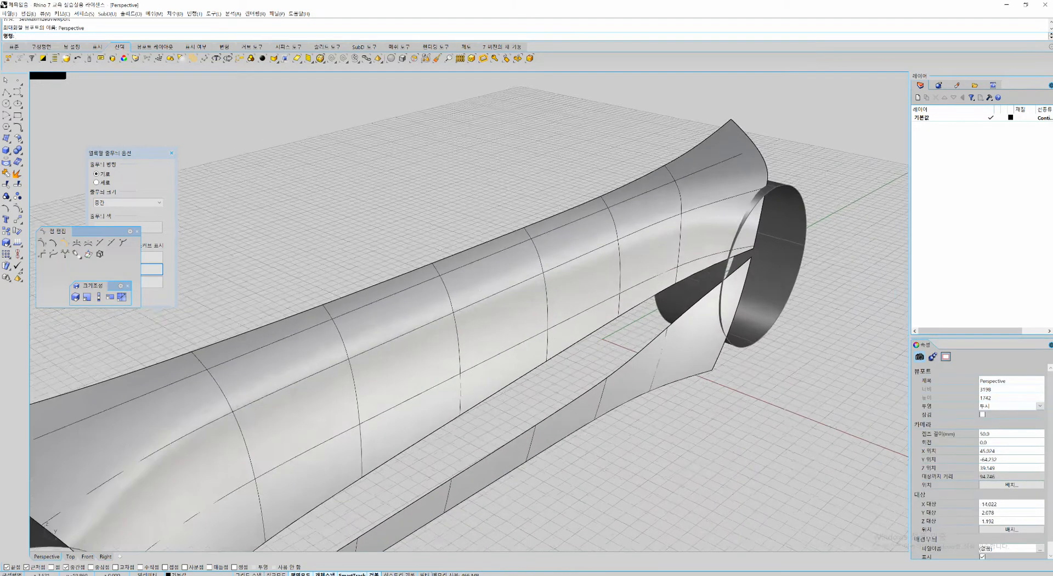
{"action": "right_click_drag", "start_coordinate": [555, 399], "coordinate": [561, 331], "text": "shift"}
{"action": "right_click_drag", "start_coordinate": [560, 331], "coordinate": [652, 289]}
{"action": "right_click_drag", "start_coordinate": [592, 301], "coordinate": [561, 285]}
{"action": "scroll", "coordinate": [574, 290], "scroll_direction": "up", "scroll_amount": 2}
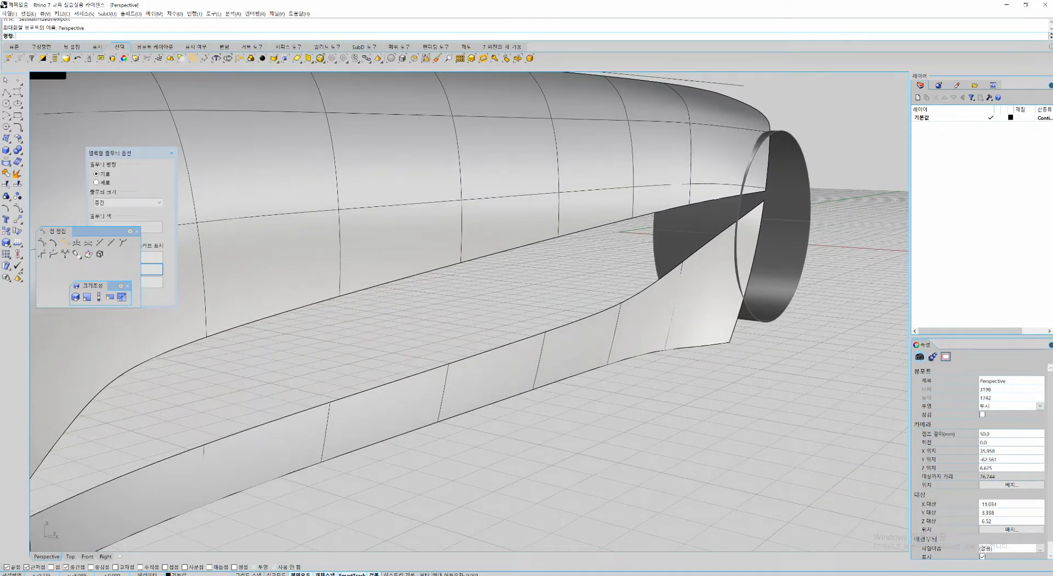
{"action": "left_click_drag", "start_coordinate": [549, 240], "coordinate": [554, 329]}
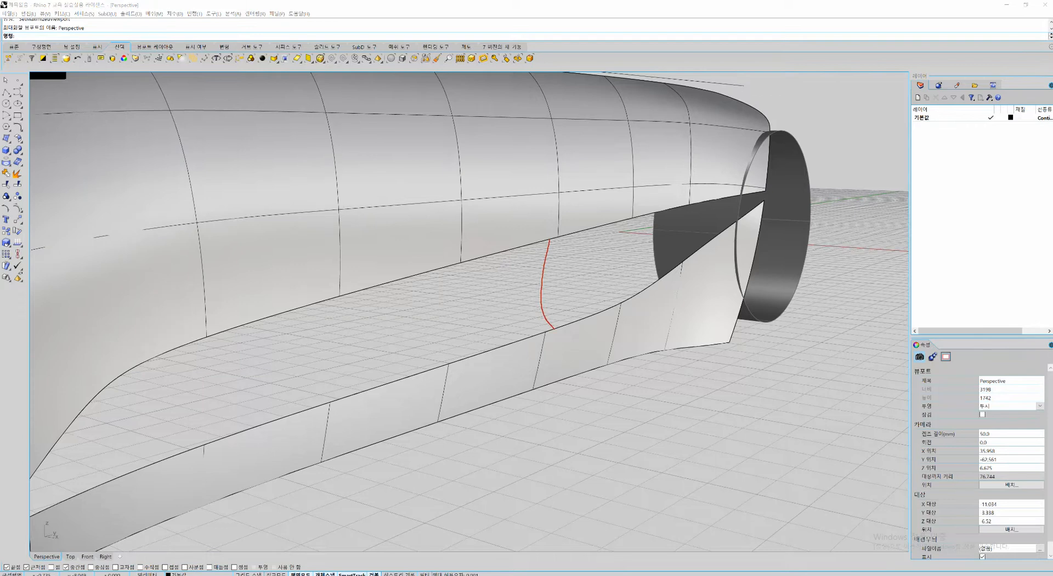
Step: Sketch a red section from the upper surface to the lower strip, circling the upper gap edge with an outward arrow
{"action": "mouse_move", "coordinate": [442, 85]}
{"action": "left_mouse_down"}
{"action": "mouse_move", "coordinate": [464, 196]}
{"action": "mouse_move", "coordinate": [462, 290]}
{"action": "mouse_move", "coordinate": [439, 415]}
{"action": "left_mouse_up"}
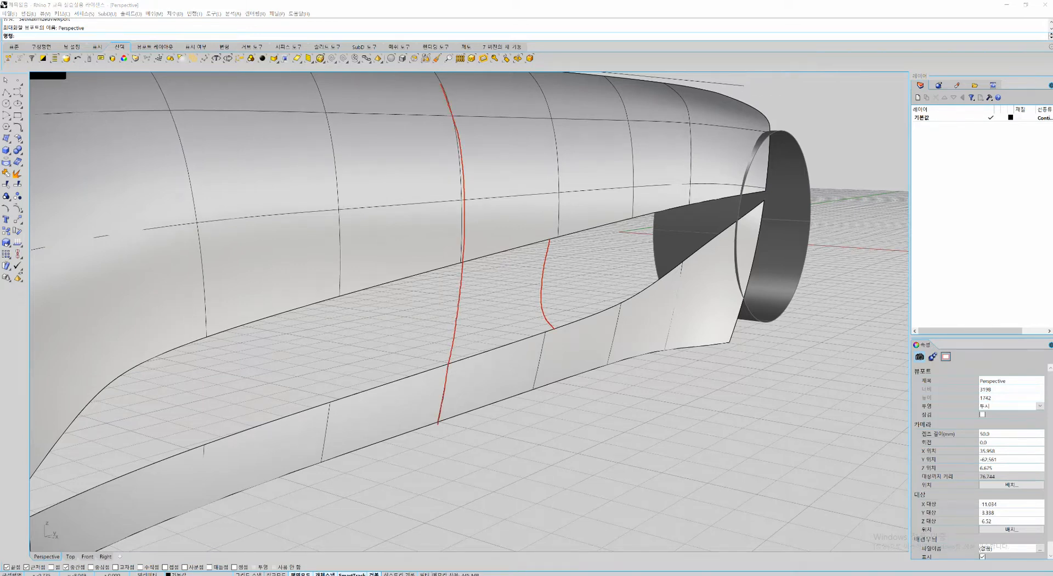
{"action": "left_click_drag", "start_coordinate": [439, 83], "coordinate": [463, 242]}
{"action": "left_click_drag", "start_coordinate": [444, 324], "coordinate": [440, 348]}
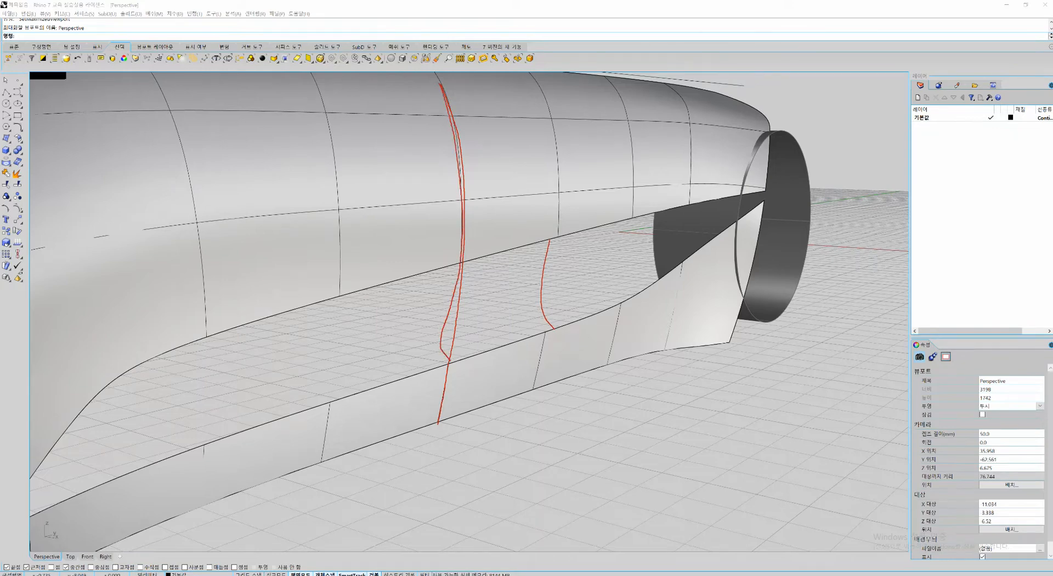
{"action": "mouse_move", "coordinate": [443, 278]}
{"action": "left_mouse_down"}
{"action": "mouse_move", "coordinate": [439, 289]}
{"action": "mouse_move", "coordinate": [429, 281]}
{"action": "left_mouse_up"}
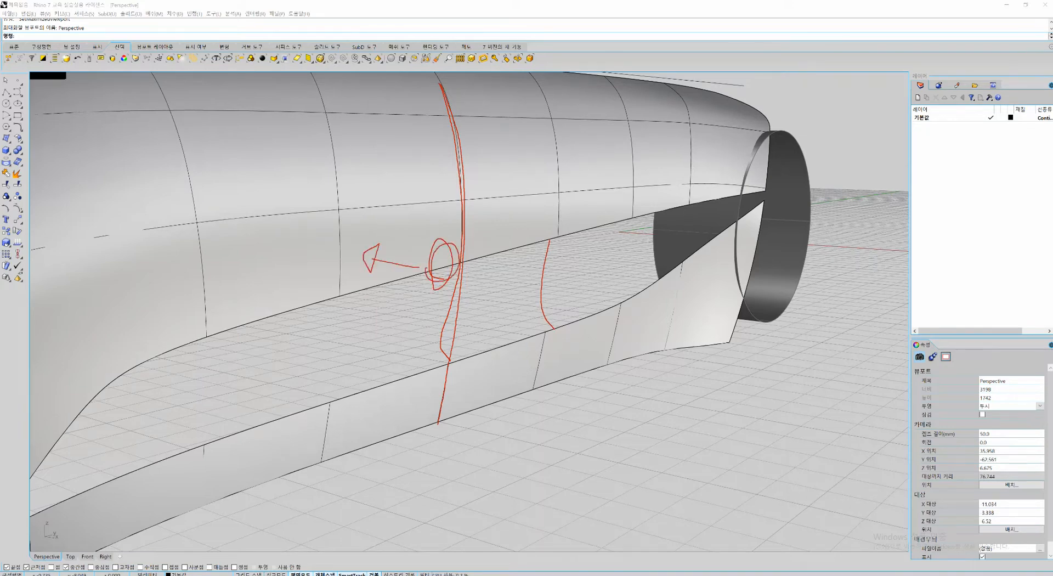
Step: Sketch a circled point with an outward arrow on the lower strip's edge and red section lines beside the rear end, then clear the annotations
{"action": "mouse_move", "coordinate": [482, 337]}
{"action": "left_mouse_down"}
{"action": "mouse_move", "coordinate": [492, 356]}
{"action": "mouse_move", "coordinate": [558, 371]}
{"action": "mouse_move", "coordinate": [537, 387]}
{"action": "left_mouse_up"}
{"action": "left_click_drag", "start_coordinate": [680, 222], "coordinate": [676, 357]}
{"action": "left_click_drag", "start_coordinate": [664, 416], "coordinate": [628, 514]}
{"action": "left_click_drag", "start_coordinate": [678, 355], "coordinate": [664, 419]}
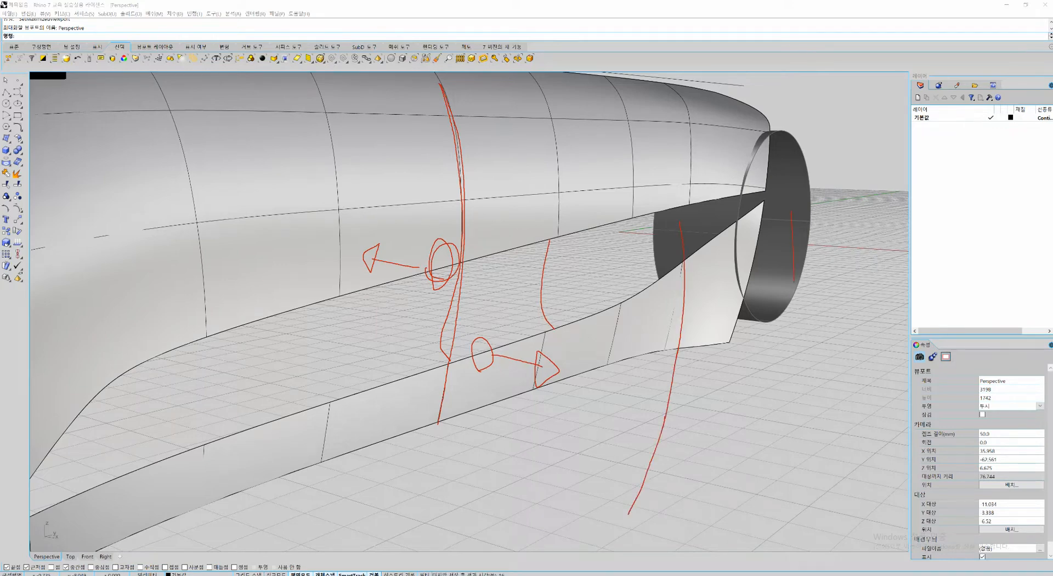
{"action": "left_click_drag", "start_coordinate": [831, 386], "coordinate": [779, 505]}
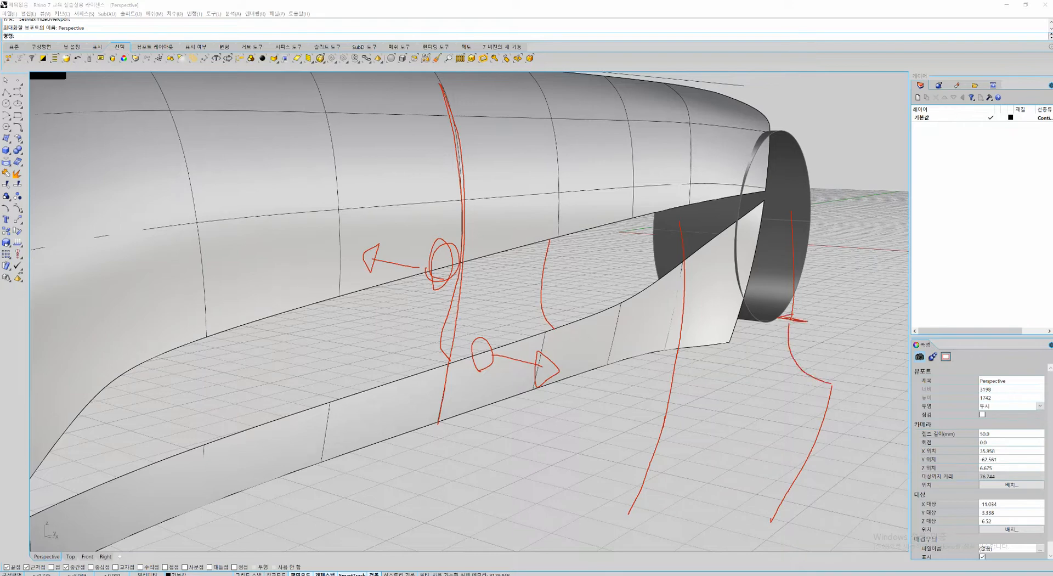
{"action": "key", "text": "Escape"}
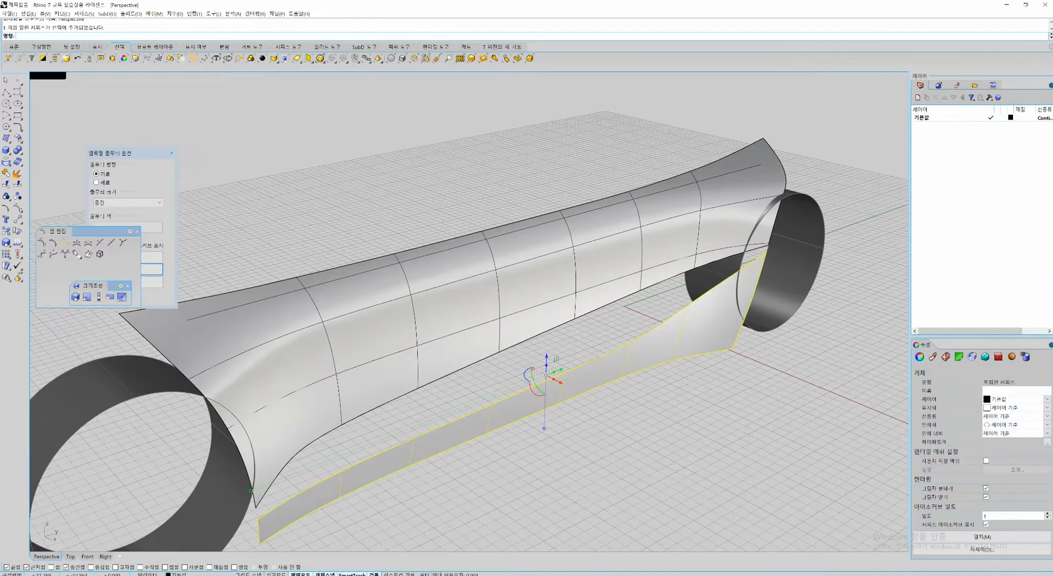
Step: Show the lower strip's control points and circle the point groups along its front end, middle and rear end in red
{"action": "right_click_drag", "start_coordinate": [542, 329], "coordinate": [518, 350]}
{"action": "scroll", "coordinate": [542, 343], "scroll_direction": "up", "scroll_amount": 2}
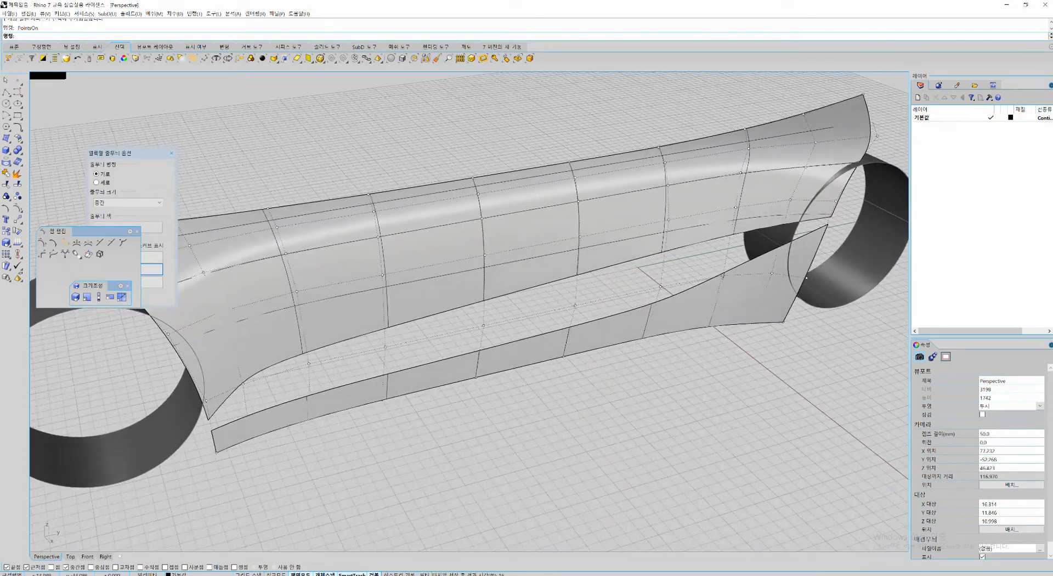
{"action": "mouse_move", "coordinate": [251, 483]}
{"action": "left_mouse_down"}
{"action": "mouse_move", "coordinate": [231, 478]}
{"action": "mouse_move", "coordinate": [238, 486]}
{"action": "left_mouse_up"}
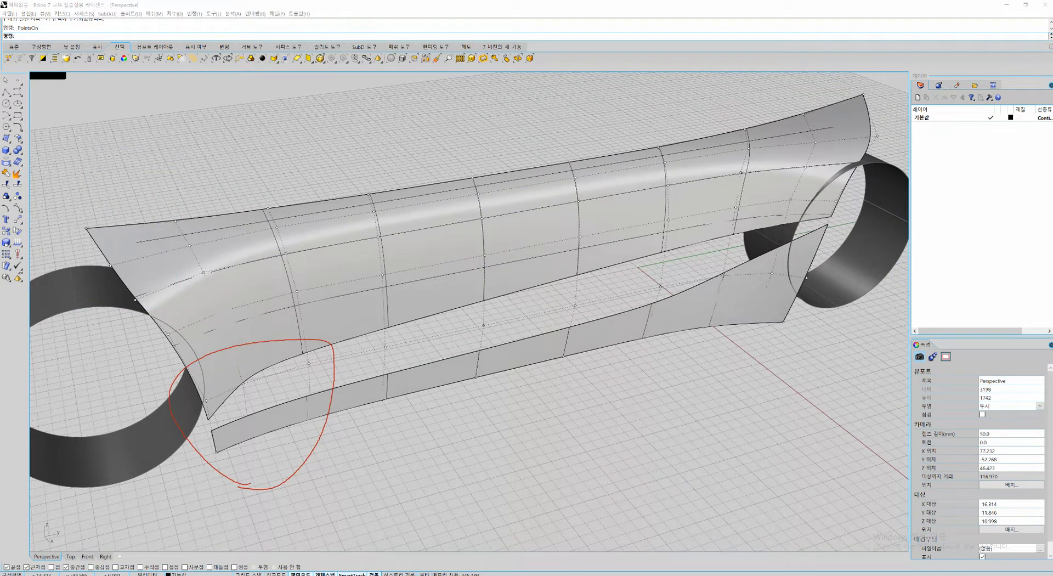
{"action": "left_click_drag", "start_coordinate": [795, 355], "coordinate": [772, 341]}
{"action": "mouse_move", "coordinate": [531, 400]}
{"action": "left_mouse_down"}
{"action": "mouse_move", "coordinate": [563, 275]}
{"action": "mouse_move", "coordinate": [567, 356]}
{"action": "left_mouse_up"}
{"action": "left_click_drag", "start_coordinate": [376, 411], "coordinate": [412, 367]}
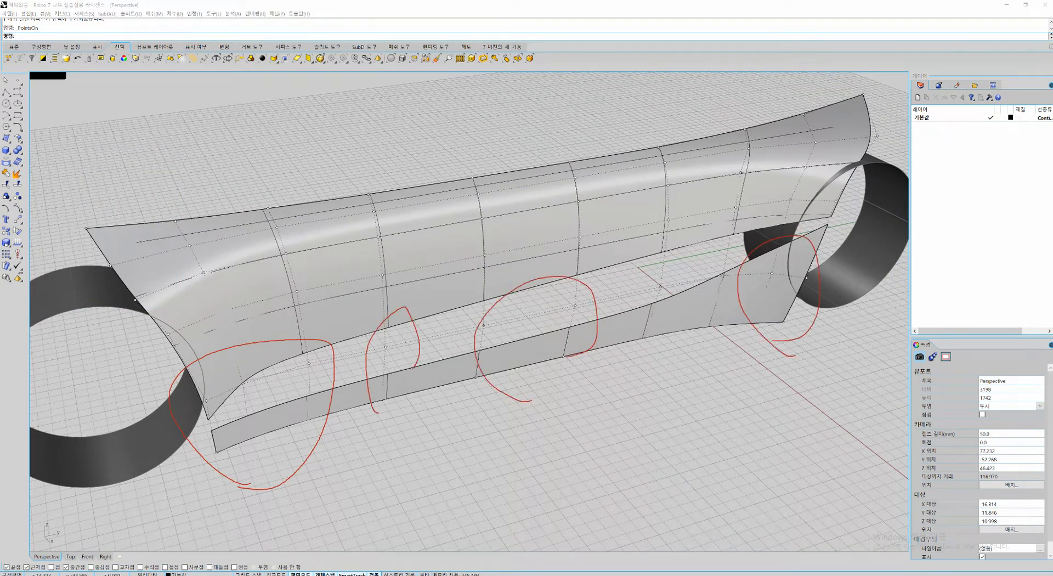
{"action": "mouse_move", "coordinate": [610, 353]}
{"action": "left_mouse_down"}
{"action": "mouse_move", "coordinate": [656, 264]}
{"action": "mouse_move", "coordinate": [645, 362]}
{"action": "left_mouse_up"}
{"action": "key", "text": "Escape"}
Step: Select the control-point columns along the middle of the lower strip and nudge them slightly outward along X
{"action": "left_click", "coordinate": [646, 324]}
{"action": "mouse_move", "coordinate": [647, 324]}
{"action": "right_mouse_down"}
{"action": "mouse_move", "coordinate": [718, 329]}
{"action": "mouse_move", "coordinate": [642, 318]}
{"action": "mouse_move", "coordinate": [520, 351]}
{"action": "right_mouse_up"}
{"action": "left_click_drag", "start_coordinate": [438, 387], "coordinate": [594, 301]}
{"action": "left_click_drag", "start_coordinate": [356, 376], "coordinate": [395, 302], "text": "shift"}
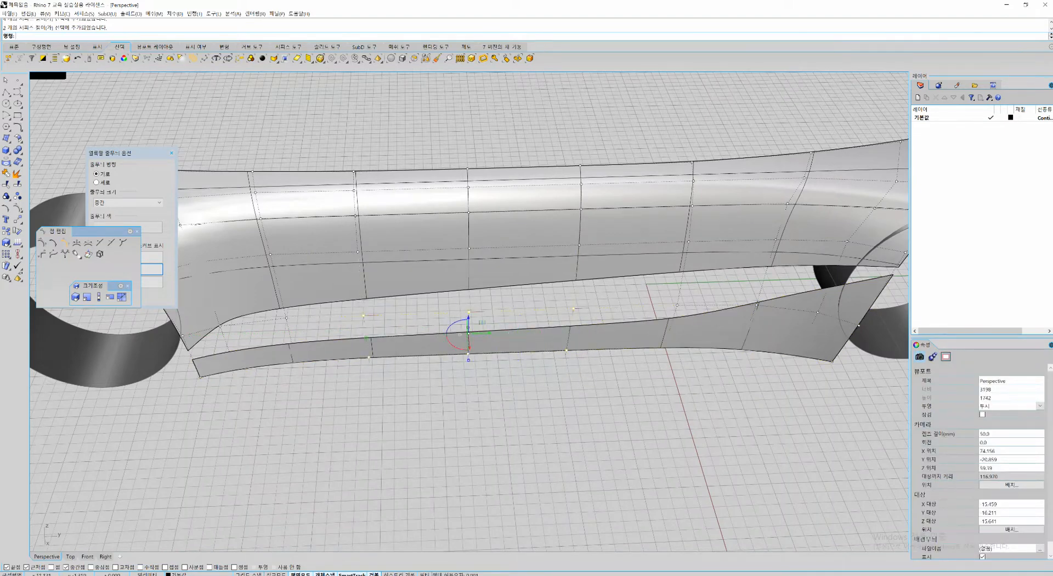
{"action": "left_click_drag", "start_coordinate": [640, 380], "coordinate": [706, 288], "text": "shift"}
{"action": "right_click_drag", "start_coordinate": [675, 312], "coordinate": [792, 342]}
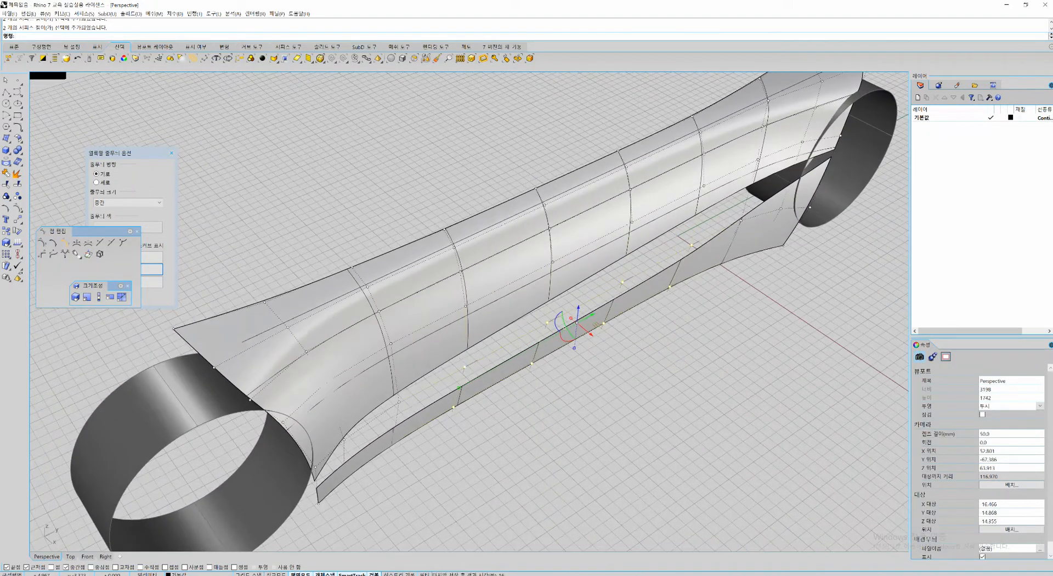
{"action": "right_click_drag", "start_coordinate": [359, 455], "coordinate": [445, 353]}
{"action": "scroll", "coordinate": [445, 354], "scroll_direction": "up", "scroll_amount": 2}
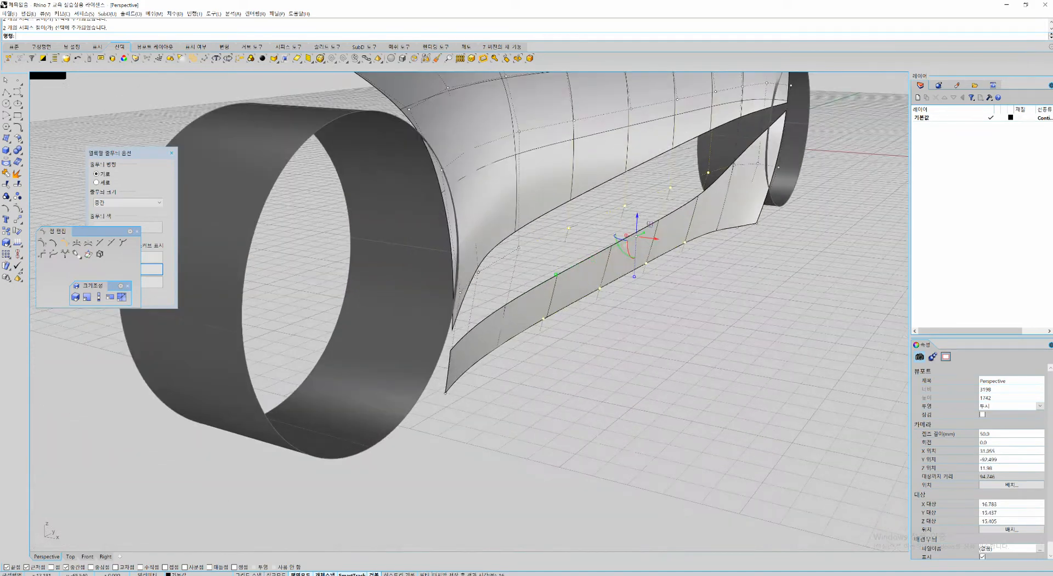
{"action": "scroll", "coordinate": [527, 309], "scroll_direction": "up", "scroll_amount": 4}
{"action": "right_click_drag", "start_coordinate": [625, 242], "coordinate": [533, 360], "text": "shift"}
{"action": "left_click_drag", "start_coordinate": [557, 360], "coordinate": [558, 360]}
Step: Drop the outermost columns from the selection and push the remaining middle control points further outward along X
{"action": "scroll", "coordinate": [558, 360], "scroll_direction": "down", "scroll_amount": 4}
{"action": "right_click_drag", "start_coordinate": [558, 360], "coordinate": [603, 309], "text": "shift"}
{"action": "scroll", "coordinate": [603, 309], "scroll_direction": "up", "scroll_amount": 2}
{"action": "left_click_drag", "start_coordinate": [729, 246], "coordinate": [800, 352], "text": "ctrl"}
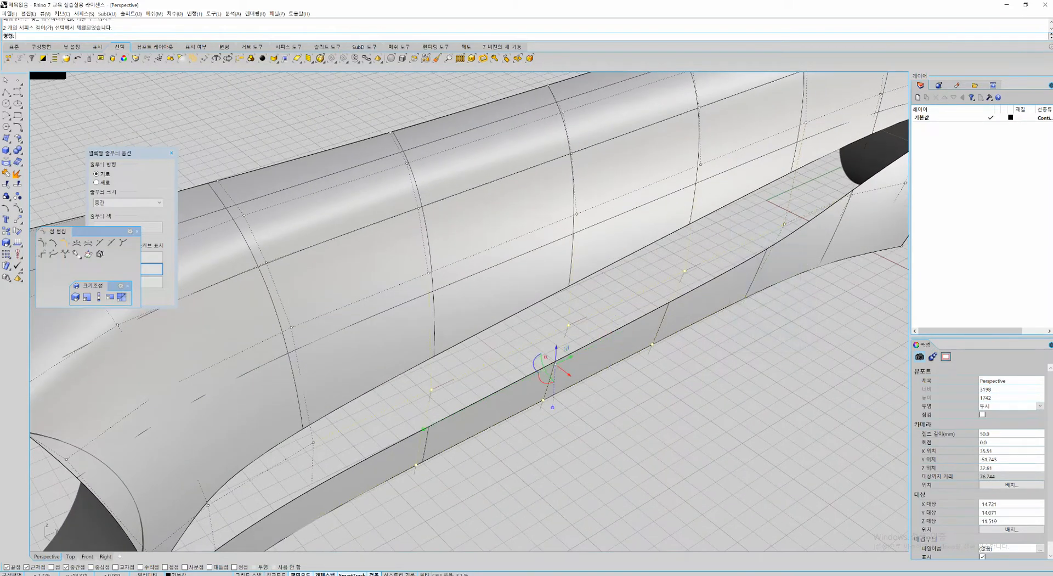
{"action": "right_click_drag", "start_coordinate": [570, 378], "coordinate": [578, 337], "text": "shift"}
{"action": "left_click_drag", "start_coordinate": [406, 327], "coordinate": [462, 459], "text": "ctrl"}
{"action": "left_click_drag", "start_coordinate": [462, 328], "coordinate": [465, 293], "text": "ctrl"}
{"action": "right_click_drag", "start_coordinate": [571, 296], "coordinate": [589, 310], "text": "shift"}
{"action": "scroll", "coordinate": [591, 306], "scroll_direction": "up", "scroll_amount": 4}
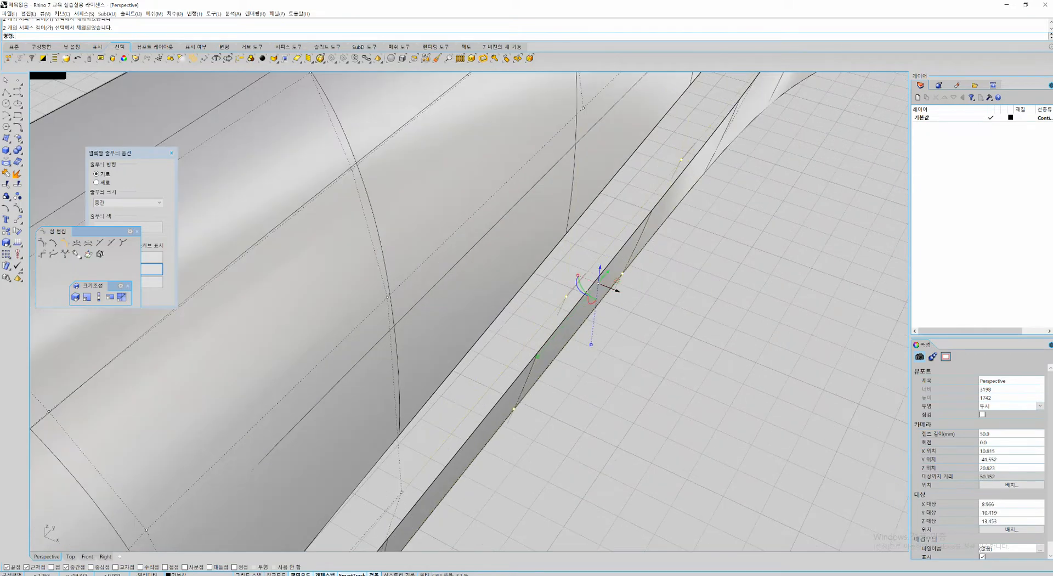
{"action": "left_click_drag", "start_coordinate": [616, 290], "coordinate": [620, 292]}
Step: Select the lower strip's control points toward the rear along with a neighbouring column and shift them outward along X
{"action": "scroll", "coordinate": [623, 296], "scroll_direction": "down", "scroll_amount": 5}
{"action": "left_click", "coordinate": [653, 334]}
{"action": "right_click_drag", "start_coordinate": [653, 335], "coordinate": [531, 326]}
{"action": "left_click_drag", "start_coordinate": [513, 424], "coordinate": [724, 244]}
{"action": "right_click_drag", "start_coordinate": [712, 253], "coordinate": [806, 246]}
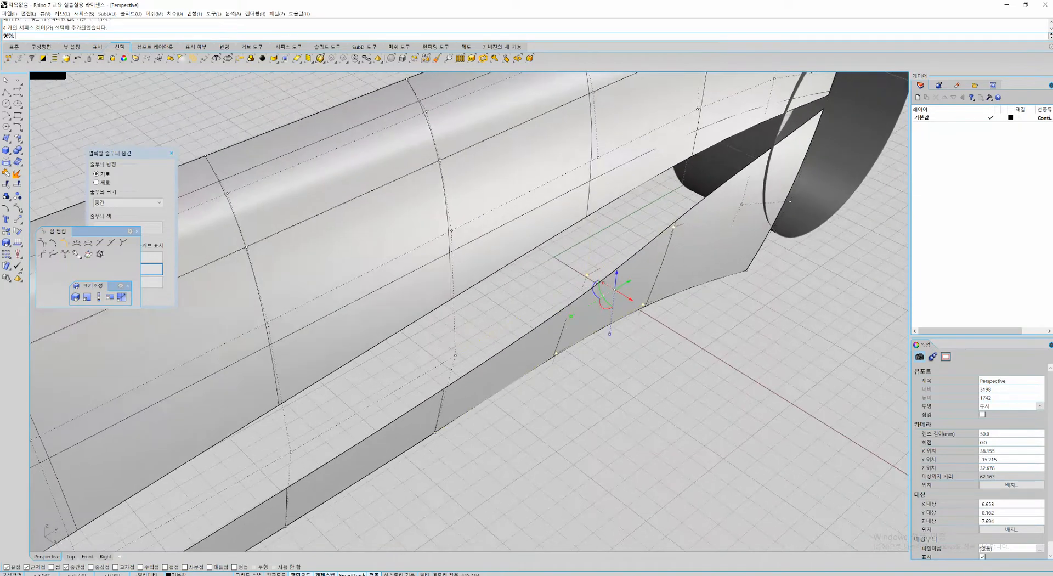
{"action": "left_click_drag", "start_coordinate": [485, 331], "coordinate": [420, 481], "text": "shift"}
{"action": "right_click_drag", "start_coordinate": [474, 346], "coordinate": [568, 343]}
{"action": "scroll", "coordinate": [574, 298], "scroll_direction": "up", "scroll_amount": 2}
{"action": "left_click_drag", "start_coordinate": [577, 314], "coordinate": [584, 317]}
{"action": "key", "text": "Escape"}
Step: Nudge two control-point columns toward the strip's front end slightly outward, one column at a time
{"action": "scroll", "coordinate": [631, 329], "scroll_direction": "down", "scroll_amount": 6}
{"action": "right_click_drag", "start_coordinate": [630, 351], "coordinate": [530, 316], "text": "shift"}
{"action": "scroll", "coordinate": [483, 407], "scroll_direction": "up", "scroll_amount": 2}
{"action": "left_click_drag", "start_coordinate": [473, 421], "coordinate": [532, 283]}
{"action": "left_click_drag", "start_coordinate": [521, 352], "coordinate": [523, 354]}
{"action": "right_click_drag", "start_coordinate": [521, 356], "coordinate": [565, 318], "text": "shift"}
{"action": "left_click_drag", "start_coordinate": [401, 437], "coordinate": [455, 277]}
{"action": "left_click_drag", "start_coordinate": [437, 359], "coordinate": [438, 360]}
Step: Nudge the column nearest the strip's front end outward and turn off the control points
{"action": "right_click_drag", "start_coordinate": [439, 360], "coordinate": [485, 340], "text": "shift"}
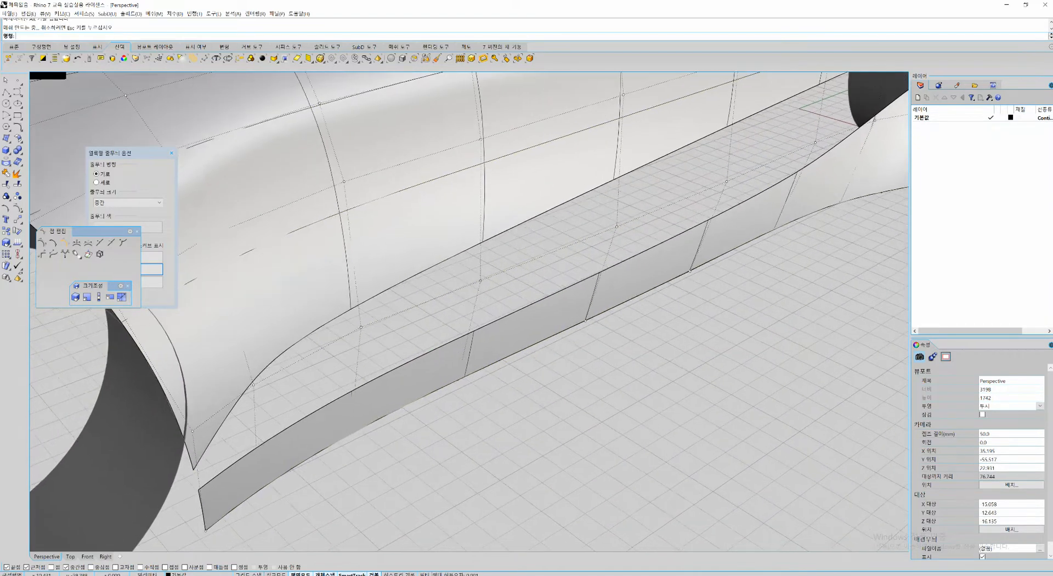
{"action": "left_click_drag", "start_coordinate": [327, 458], "coordinate": [397, 284]}
{"action": "left_click_drag", "start_coordinate": [368, 391], "coordinate": [369, 392]}
{"action": "left_click", "coordinate": [472, 438]}
{"action": "right_click_drag", "start_coordinate": [474, 439], "coordinate": [535, 403], "text": "shift"}
{"action": "scroll", "coordinate": [430, 482], "scroll_direction": "down", "scroll_amount": 2}
{"action": "key", "text": "Escape"}
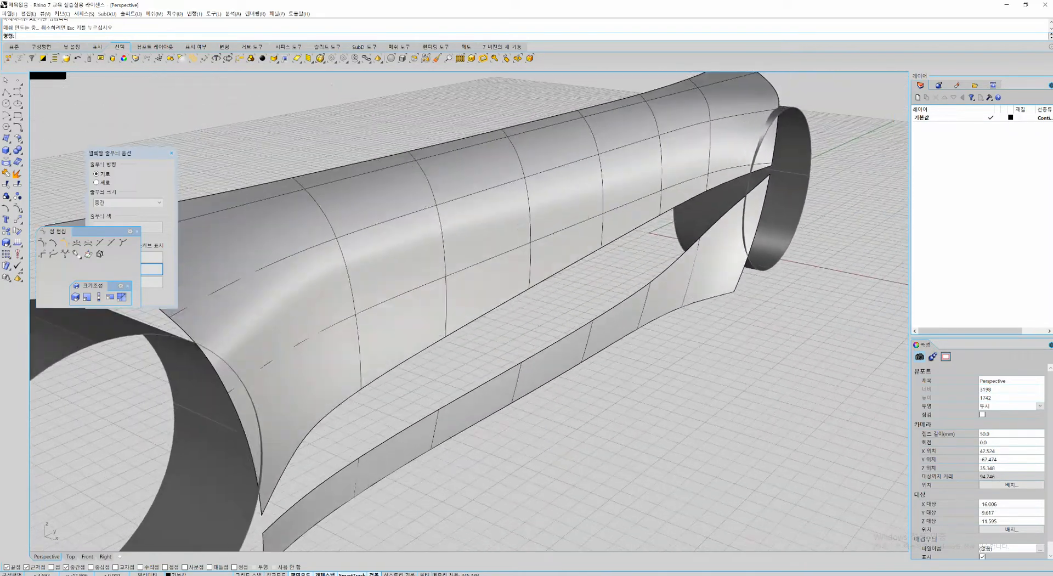
Step: Select the upper surface and sketch two red section lines across the gap, one nearly straight and one with a deep inward bend
{"action": "left_click", "coordinate": [482, 274]}
{"action": "right_click_drag", "start_coordinate": [482, 274], "coordinate": [484, 224], "text": "shift"}
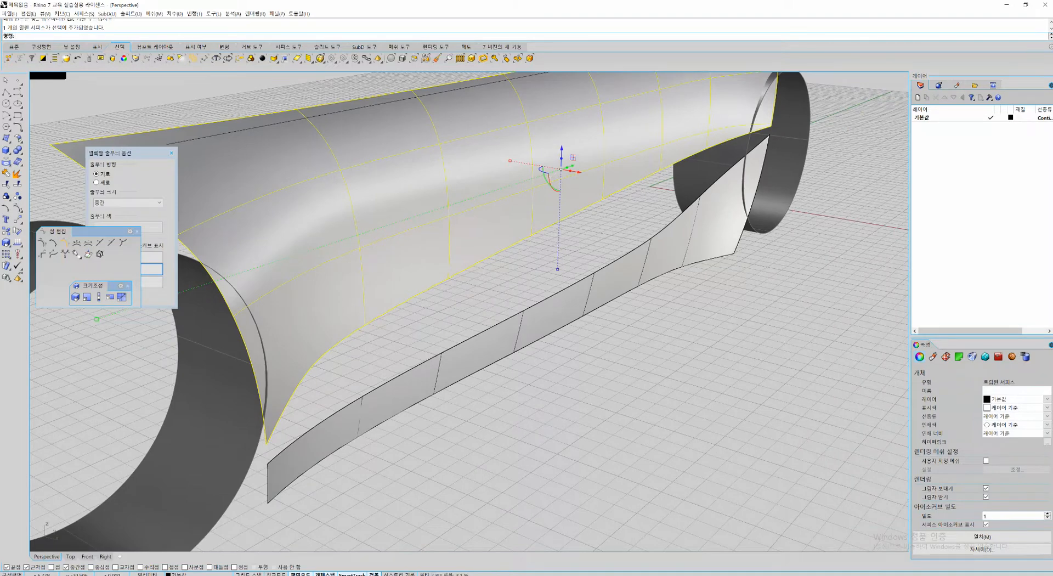
{"action": "mouse_move", "coordinate": [506, 74]}
{"action": "left_mouse_down"}
{"action": "mouse_move", "coordinate": [533, 131]}
{"action": "mouse_move", "coordinate": [536, 217]}
{"action": "left_mouse_up"}
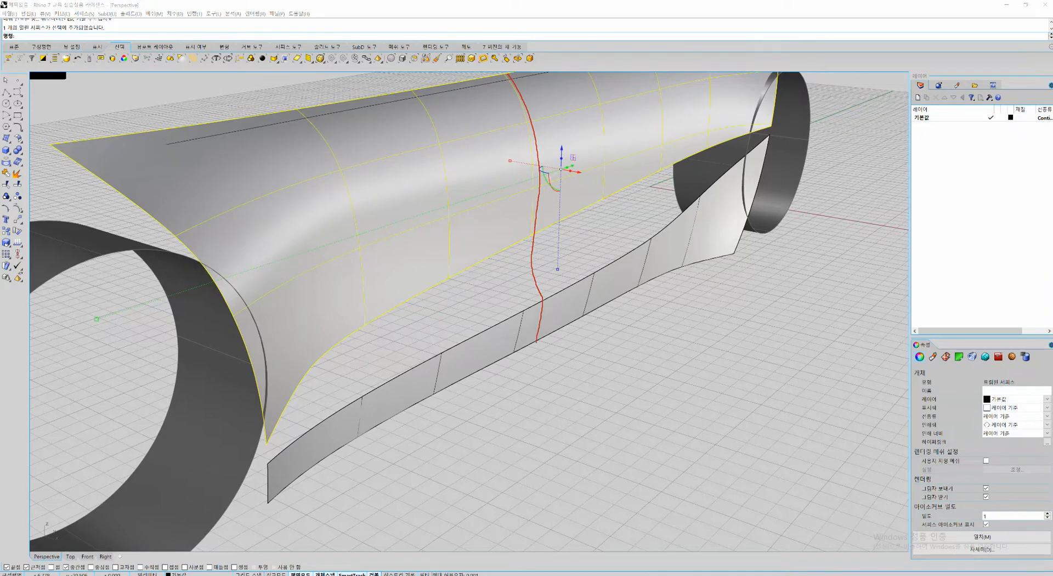
{"action": "mouse_move", "coordinate": [466, 79]}
{"action": "left_mouse_down"}
{"action": "mouse_move", "coordinate": [478, 139]}
{"action": "mouse_move", "coordinate": [413, 291]}
{"action": "mouse_move", "coordinate": [465, 332]}
{"action": "mouse_move", "coordinate": [427, 400]}
{"action": "left_mouse_up"}
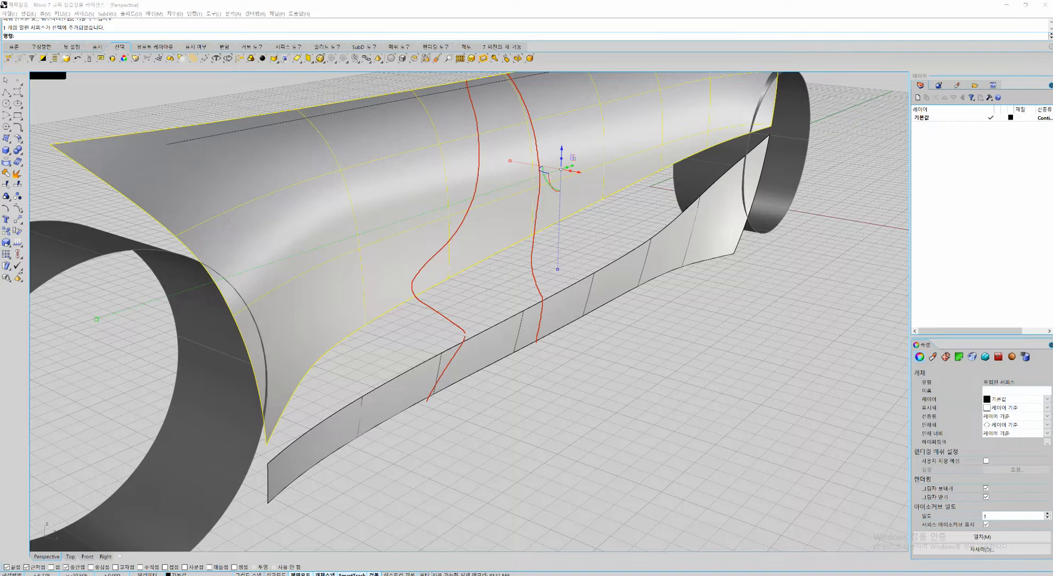
Step: Sketch a simple red car figure below the strip with two end posts, a connecting base line and boxed inner shapes
{"action": "left_click_drag", "start_coordinate": [469, 496], "coordinate": [770, 505]}
{"action": "mouse_move", "coordinate": [497, 497]}
{"action": "left_mouse_down"}
{"action": "mouse_move", "coordinate": [444, 529]}
{"action": "mouse_move", "coordinate": [450, 455]}
{"action": "mouse_move", "coordinate": [447, 520]}
{"action": "left_mouse_up"}
{"action": "mouse_move", "coordinate": [753, 439]}
{"action": "left_mouse_down"}
{"action": "mouse_move", "coordinate": [753, 507]}
{"action": "mouse_move", "coordinate": [782, 508]}
{"action": "left_mouse_up"}
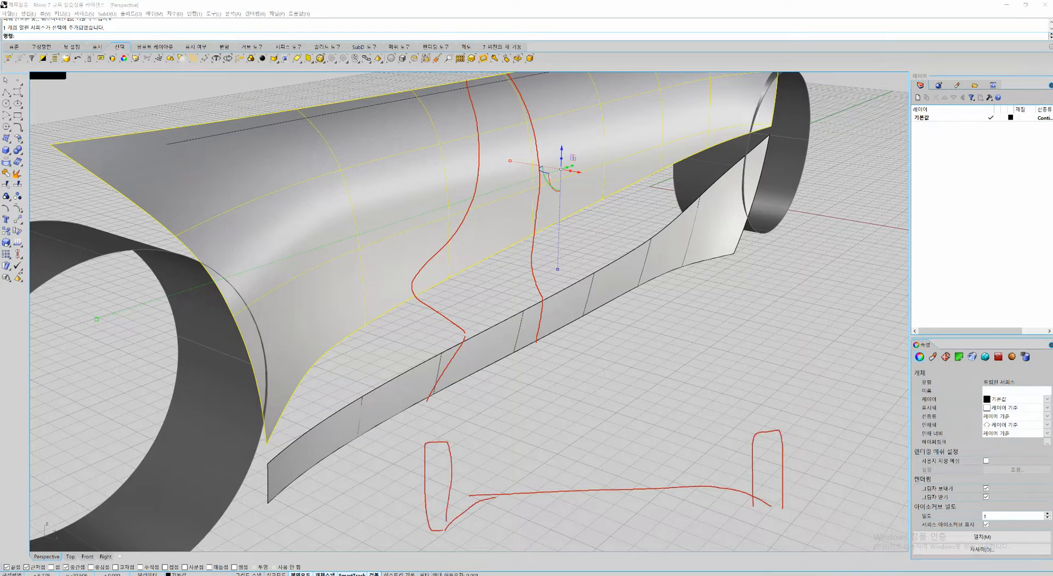
{"action": "left_click_drag", "start_coordinate": [438, 441], "coordinate": [493, 400]}
{"action": "mouse_move", "coordinate": [535, 457]}
{"action": "left_mouse_down"}
{"action": "mouse_move", "coordinate": [566, 411]}
{"action": "mouse_move", "coordinate": [537, 453]}
{"action": "left_mouse_up"}
{"action": "mouse_move", "coordinate": [617, 454]}
{"action": "left_mouse_down"}
{"action": "mouse_move", "coordinate": [610, 376]}
{"action": "mouse_move", "coordinate": [679, 454]}
{"action": "mouse_move", "coordinate": [634, 458]}
{"action": "left_mouse_up"}
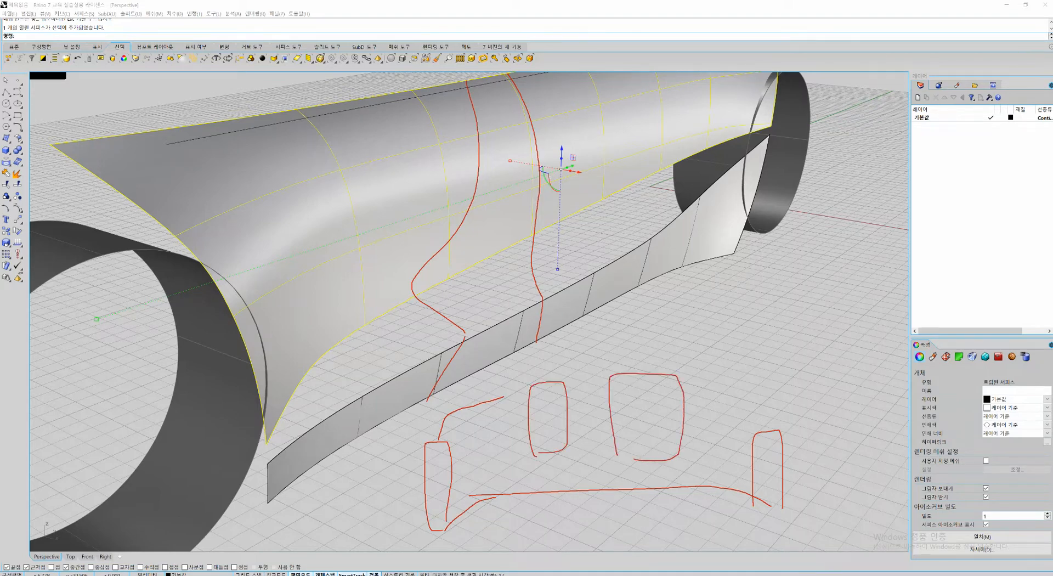
{"action": "mouse_move", "coordinate": [506, 468]}
{"action": "left_mouse_down"}
{"action": "mouse_move", "coordinate": [568, 380]}
{"action": "mouse_move", "coordinate": [518, 461]}
{"action": "left_mouse_up"}
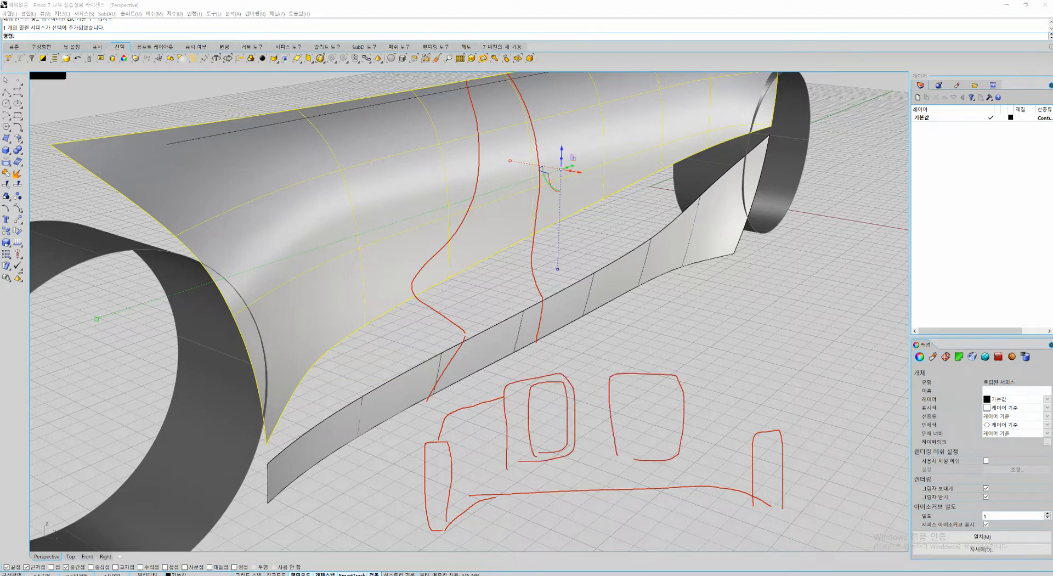
Step: Add a roof line sweeping down to the car sketch's rear, emphasise its slope and draw a recessed curve beside the rear post
{"action": "mouse_move", "coordinate": [546, 349]}
{"action": "left_mouse_down"}
{"action": "mouse_move", "coordinate": [655, 347]}
{"action": "mouse_move", "coordinate": [689, 363]}
{"action": "left_mouse_up"}
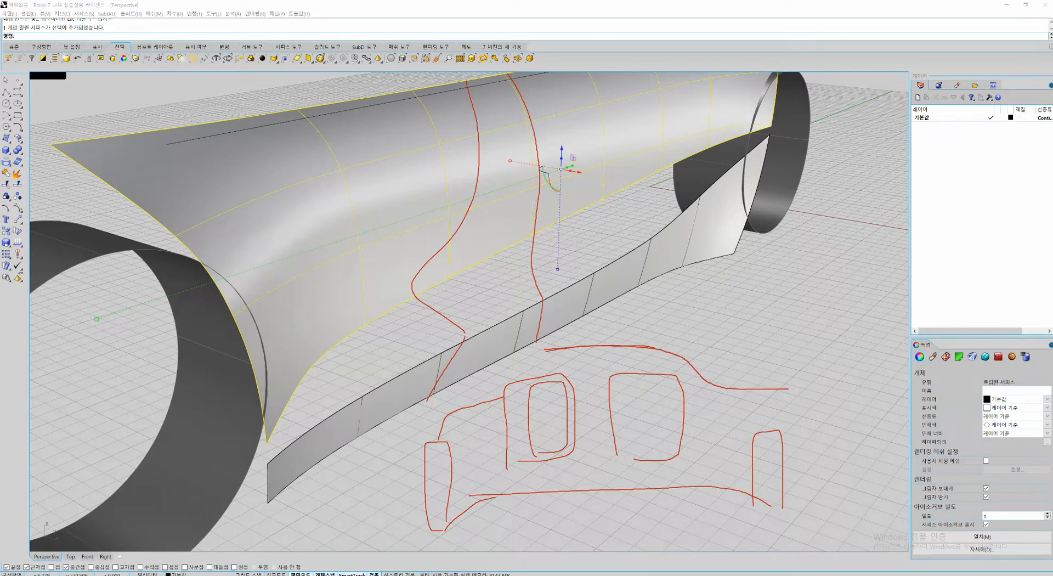
{"action": "left_click_drag", "start_coordinate": [689, 363], "coordinate": [769, 390]}
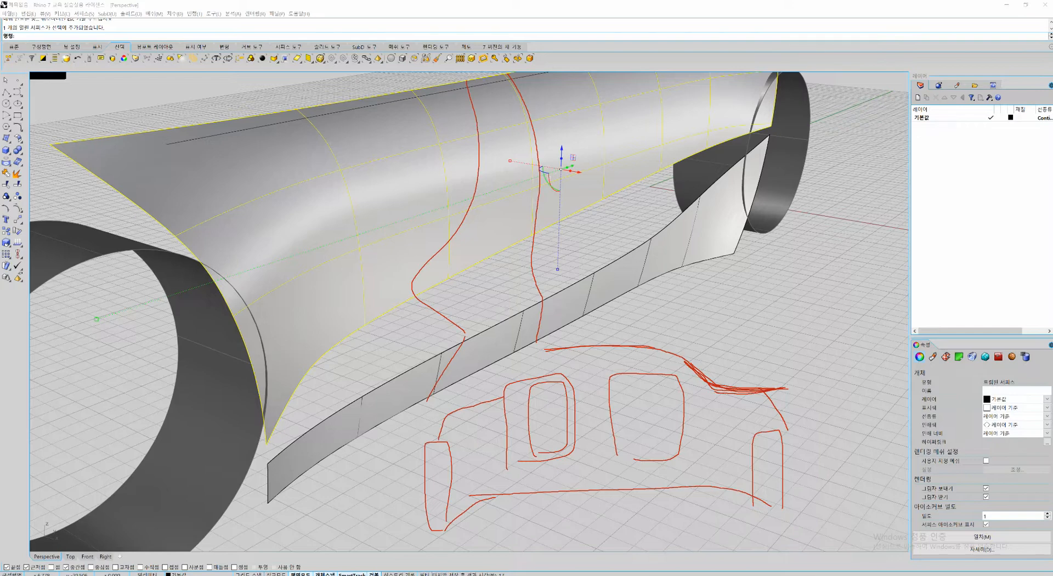
{"action": "left_click_drag", "start_coordinate": [786, 467], "coordinate": [778, 505]}
{"action": "left_click_drag", "start_coordinate": [770, 408], "coordinate": [778, 471]}
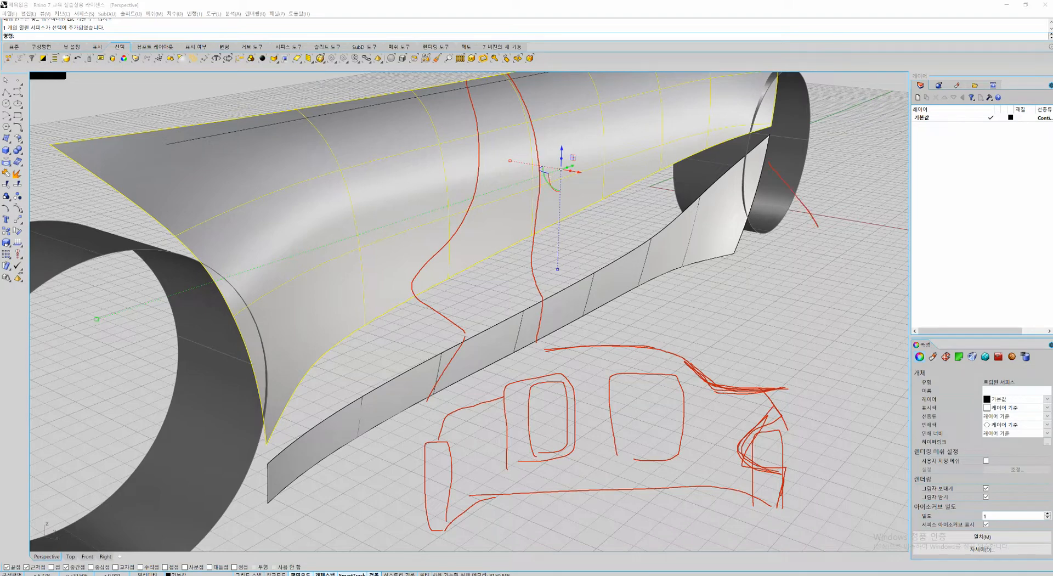
Step: Sketch a large recessed section near the strip's rear end with several parallel flow curves running down beside it
{"action": "mouse_move", "coordinate": [821, 234]}
{"action": "left_mouse_down"}
{"action": "mouse_move", "coordinate": [786, 279]}
{"action": "mouse_move", "coordinate": [837, 328]}
{"action": "mouse_move", "coordinate": [828, 384]}
{"action": "mouse_move", "coordinate": [850, 329]}
{"action": "left_mouse_up"}
{"action": "left_click_drag", "start_coordinate": [800, 360], "coordinate": [738, 374]}
{"action": "mouse_move", "coordinate": [680, 174]}
{"action": "left_mouse_down"}
{"action": "mouse_move", "coordinate": [737, 251]}
{"action": "mouse_move", "coordinate": [770, 351]}
{"action": "left_mouse_up"}
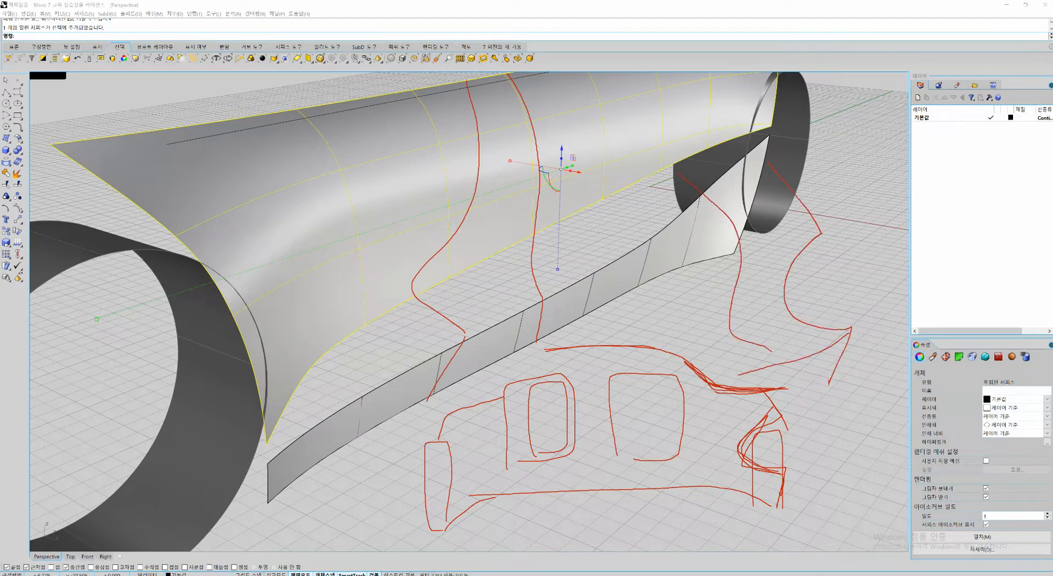
{"action": "left_click_drag", "start_coordinate": [728, 171], "coordinate": [806, 354]}
{"action": "mouse_move", "coordinate": [611, 225]}
{"action": "left_mouse_down"}
{"action": "mouse_move", "coordinate": [689, 285]}
{"action": "mouse_move", "coordinate": [762, 367]}
{"action": "left_mouse_up"}
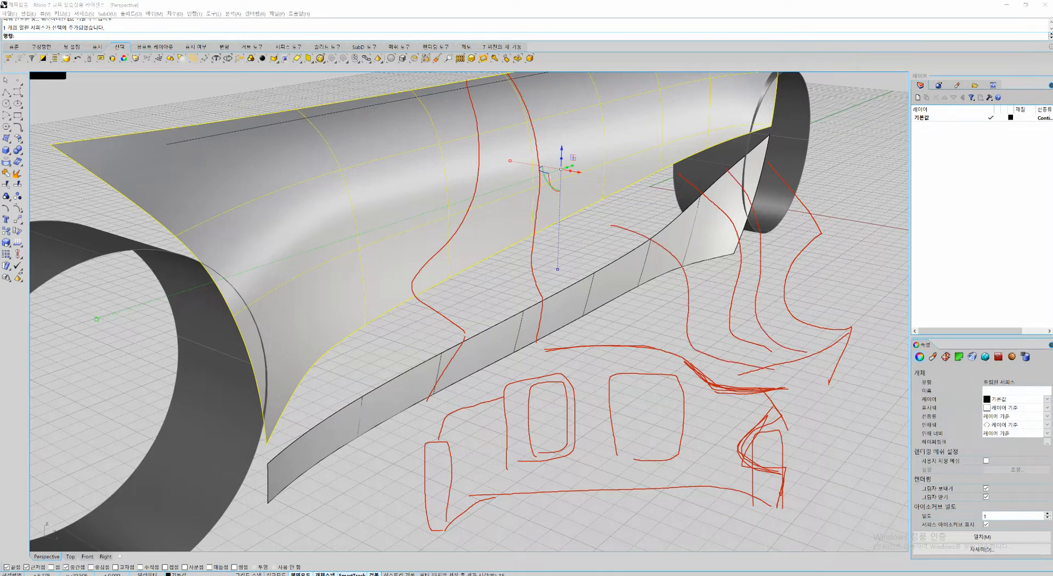
Step: Emphasise the rear section of the car sketch, add more body outlines around the boxes and front post, and clear the annotations
{"action": "left_click_drag", "start_coordinate": [721, 342], "coordinate": [744, 481]}
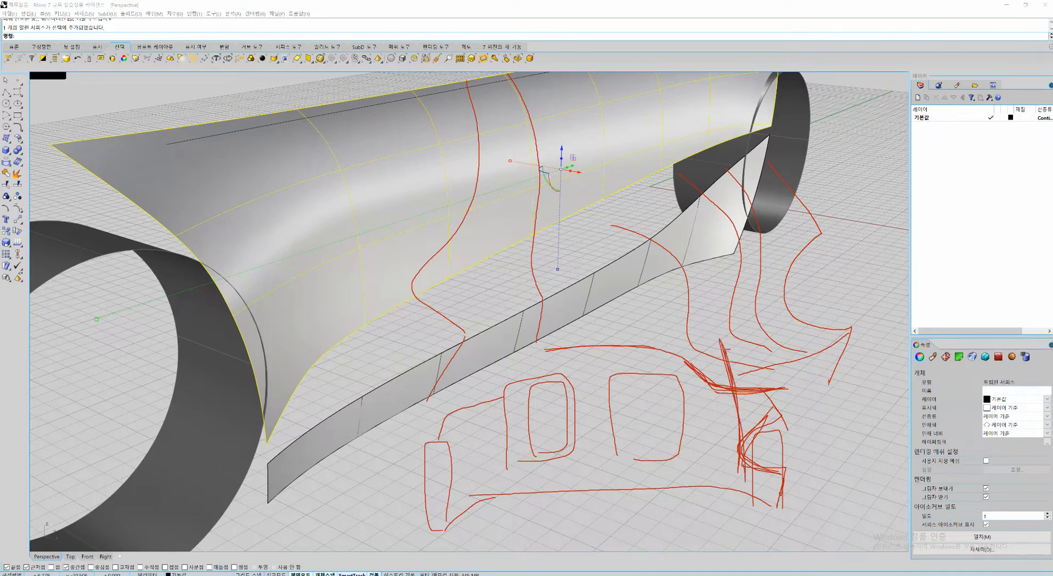
{"action": "left_click_drag", "start_coordinate": [766, 371], "coordinate": [759, 479]}
{"action": "mouse_move", "coordinate": [640, 454]}
{"action": "left_mouse_down"}
{"action": "mouse_move", "coordinate": [641, 356]}
{"action": "mouse_move", "coordinate": [726, 429]}
{"action": "mouse_move", "coordinate": [669, 449]}
{"action": "left_mouse_up"}
{"action": "left_click_drag", "start_coordinate": [582, 455], "coordinate": [638, 442]}
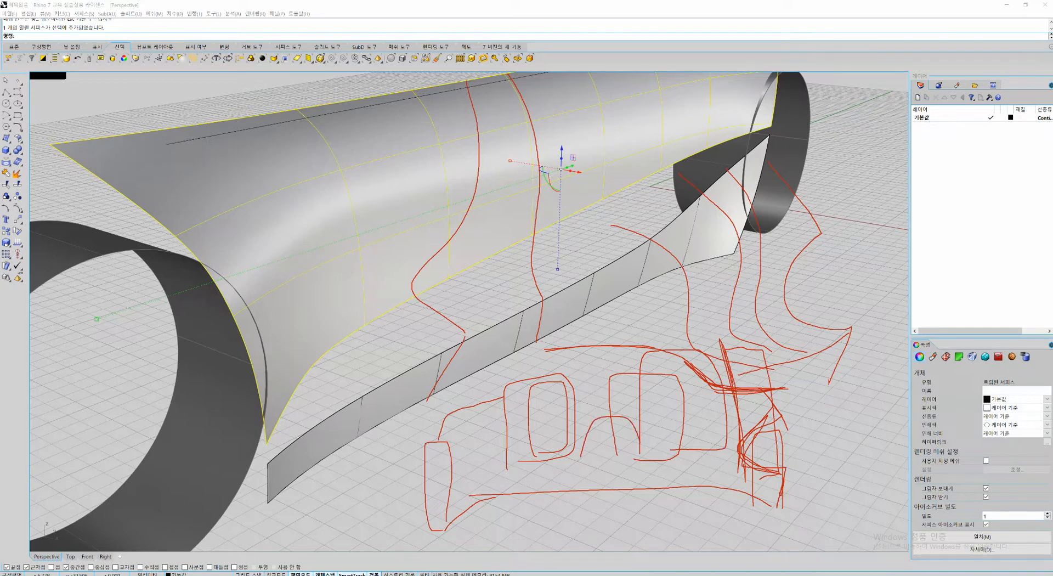
{"action": "mouse_move", "coordinate": [572, 456]}
{"action": "left_mouse_down"}
{"action": "mouse_move", "coordinate": [562, 353]}
{"action": "mouse_move", "coordinate": [484, 378]}
{"action": "mouse_move", "coordinate": [557, 463]}
{"action": "left_mouse_up"}
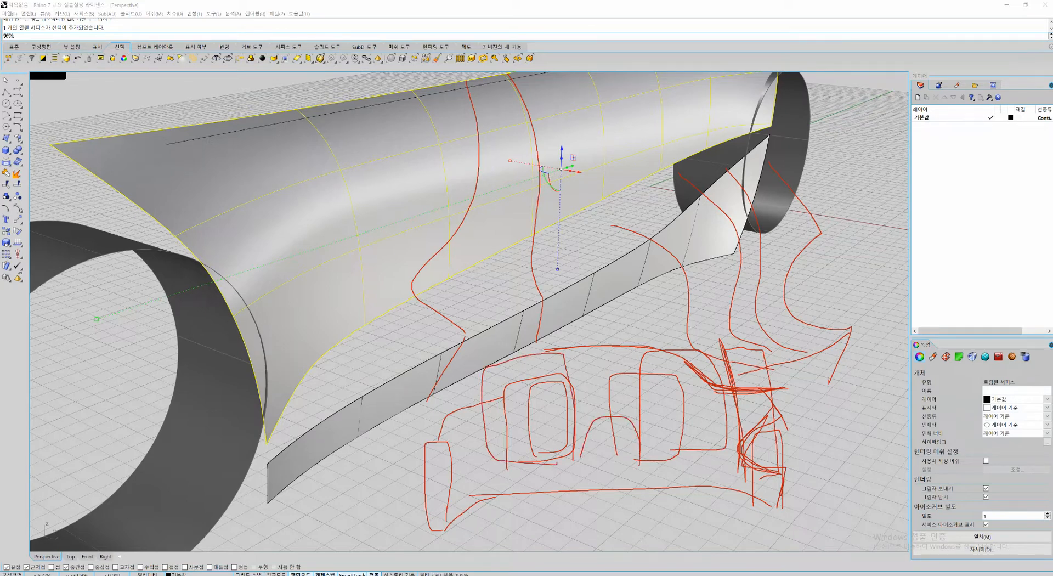
{"action": "mouse_move", "coordinate": [483, 363]}
{"action": "left_mouse_down"}
{"action": "mouse_move", "coordinate": [462, 446]}
{"action": "mouse_move", "coordinate": [433, 455]}
{"action": "mouse_move", "coordinate": [466, 407]}
{"action": "mouse_move", "coordinate": [463, 485]}
{"action": "left_mouse_up"}
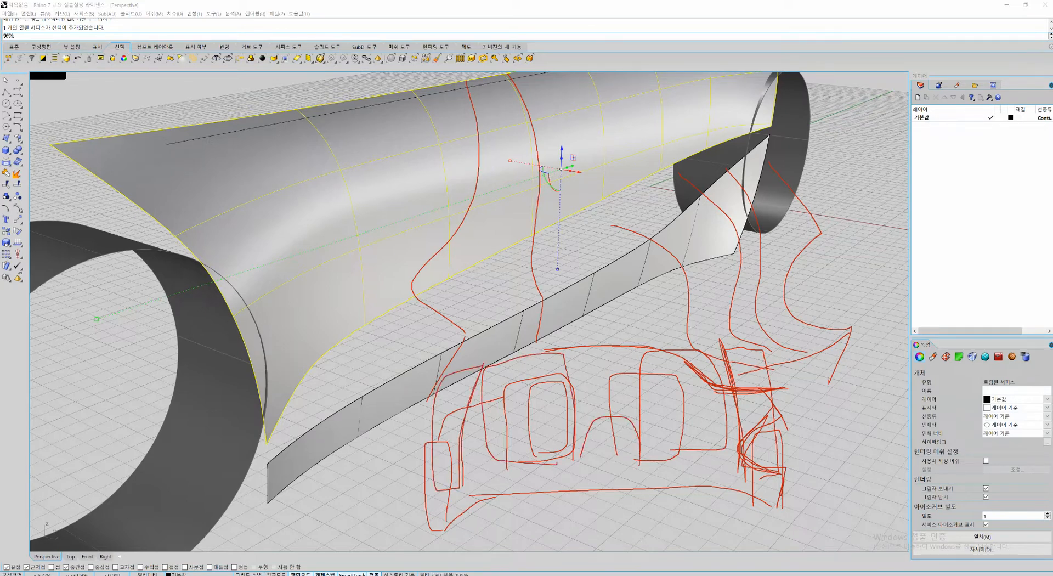
{"action": "left_click_drag", "start_coordinate": [439, 381], "coordinate": [423, 431]}
{"action": "key", "text": "Escape"}
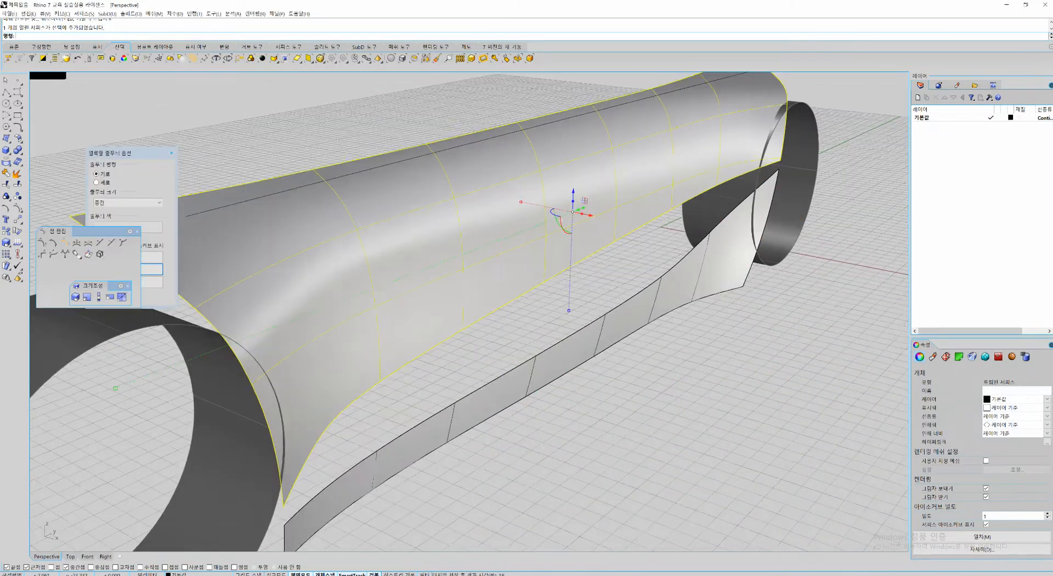
Step: Show the upper surface's control points, select the row beside the gap and move it slightly inward along X
{"action": "right_click_drag", "start_coordinate": [611, 318], "coordinate": [578, 273]}
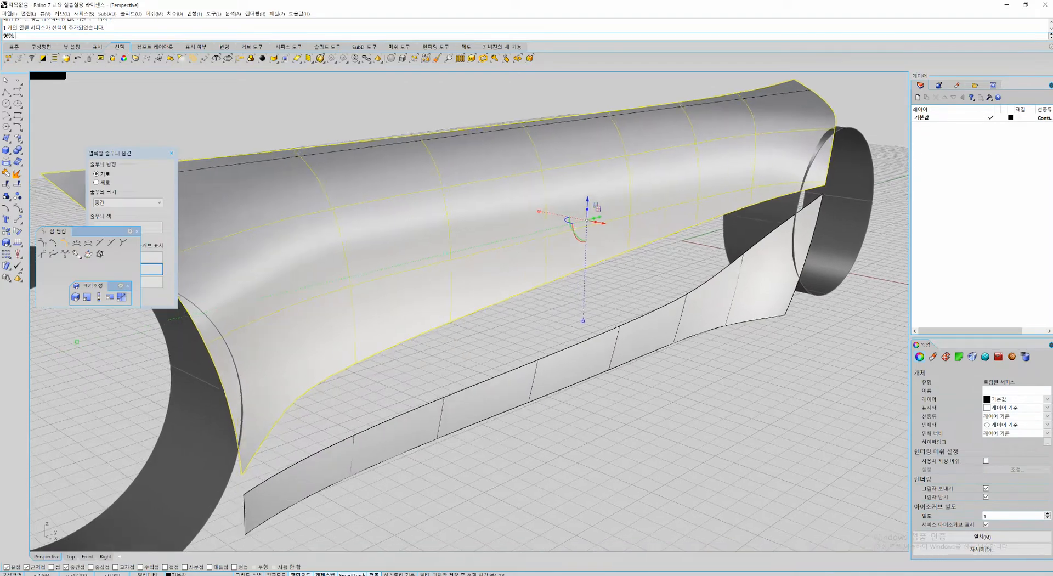
{"action": "key", "text": "F10"}
{"action": "scroll", "coordinate": [548, 329], "scroll_direction": "up", "scroll_amount": 3}
{"action": "left_click_drag", "start_coordinate": [516, 365], "coordinate": [701, 323]}
{"action": "scroll", "coordinate": [685, 323], "scroll_direction": "up", "scroll_amount": 4}
{"action": "right_click_drag", "start_coordinate": [630, 324], "coordinate": [809, 306], "text": "shift"}
{"action": "left_click_drag", "start_coordinate": [347, 308], "coordinate": [381, 348], "text": "shift"}
{"action": "right_click_drag", "start_coordinate": [394, 342], "coordinate": [471, 329]}
{"action": "right_click_drag", "start_coordinate": [631, 329], "coordinate": [589, 310], "text": "shift"}
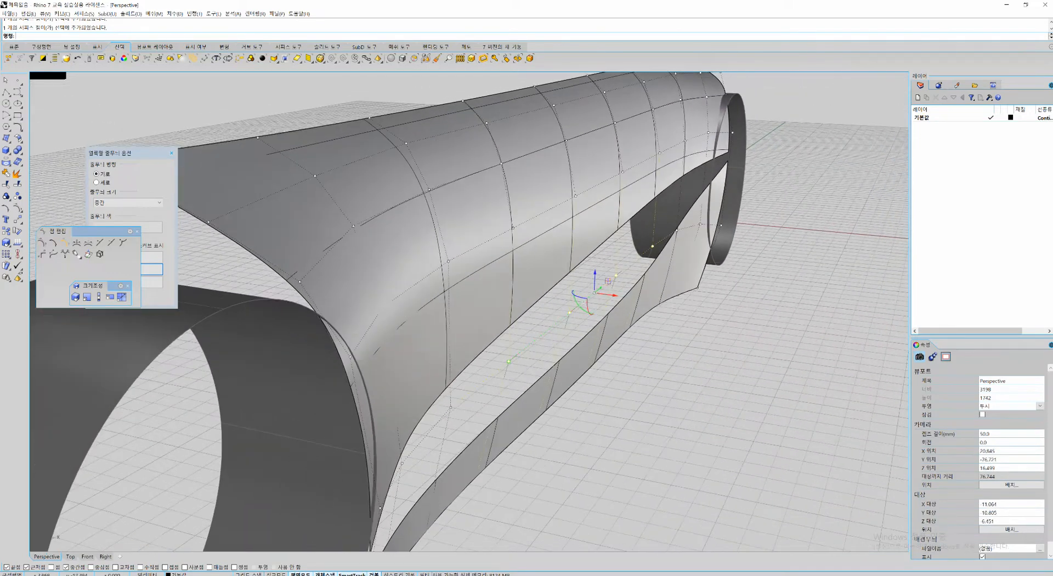
{"action": "scroll", "coordinate": [587, 307], "scroll_direction": "up", "scroll_amount": 2}
{"action": "left_click", "coordinate": [394, 447], "text": "shift"}
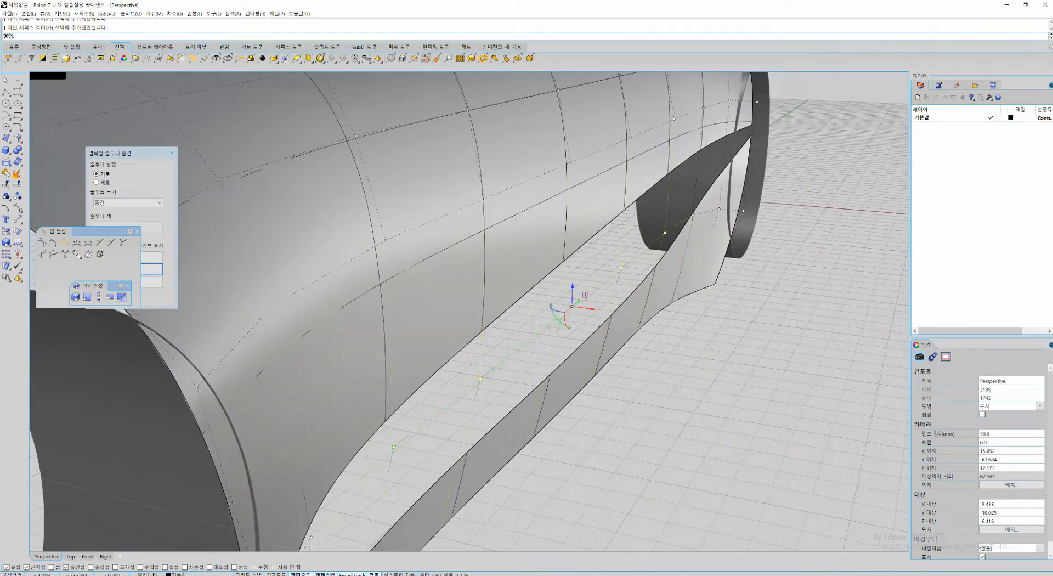
{"action": "left_click_drag", "start_coordinate": [590, 309], "coordinate": [586, 308]}
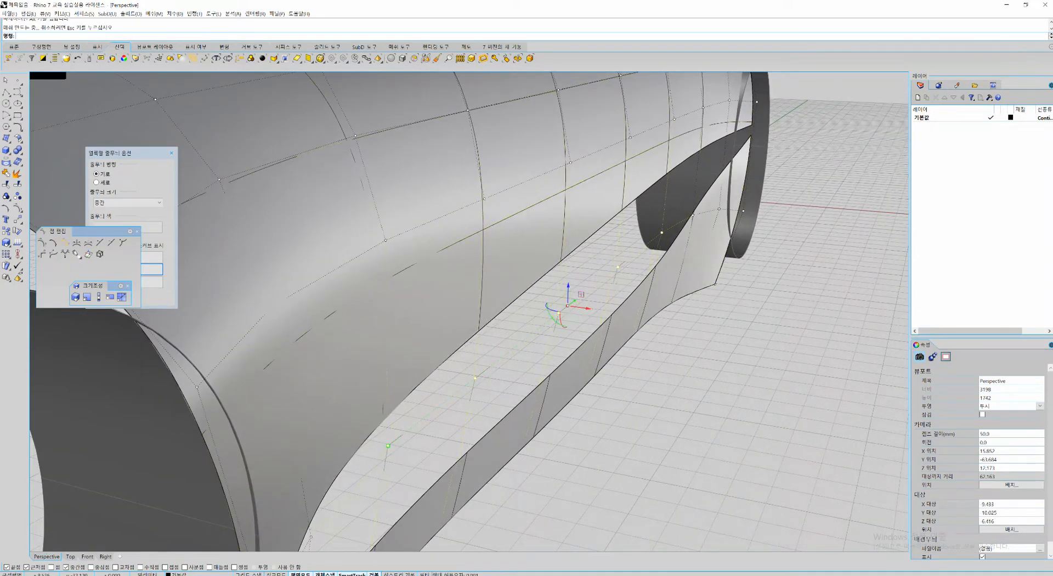
Step: Drop the end points from the selection, adjust the remaining middle control points beside the gap and clear the selection
{"action": "left_click_drag", "start_coordinate": [664, 385], "coordinate": [714, 187], "text": "ctrl"}
{"action": "left_click_drag", "start_coordinate": [644, 406], "coordinate": [695, 210], "text": "ctrl"}
{"action": "left_click_drag", "start_coordinate": [363, 491], "coordinate": [393, 440], "text": "ctrl"}
{"action": "left_click_drag", "start_coordinate": [558, 313], "coordinate": [602, 288]}
{"action": "scroll", "coordinate": [603, 289], "scroll_direction": "up", "scroll_amount": 2}
{"action": "left_click_drag", "start_coordinate": [629, 233], "coordinate": [635, 262]}
{"action": "left_click_drag", "start_coordinate": [529, 303], "coordinate": [552, 330]}
{"action": "right_click_drag", "start_coordinate": [552, 330], "coordinate": [592, 295]}
{"action": "left_click", "coordinate": [559, 293]}
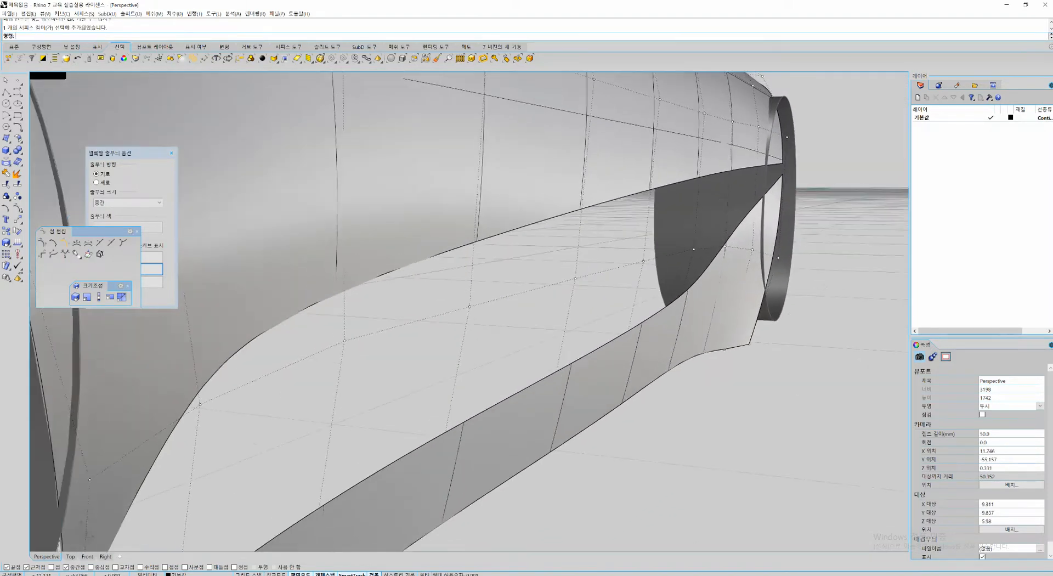
Step: Start a surface blend between the upper surface's lower edge and the lower strip's upper edge
{"action": "right_click_drag", "start_coordinate": [646, 274], "coordinate": [571, 309]}
{"action": "key", "text": "Escape"}
{"action": "scroll", "coordinate": [621, 336], "scroll_direction": "down", "scroll_amount": 4}
{"action": "right_click_drag", "start_coordinate": [621, 336], "coordinate": [778, 291]}
{"action": "right_click_drag", "start_coordinate": [768, 250], "coordinate": [575, 308]}
{"action": "scroll", "coordinate": [614, 274], "scroll_direction": "up", "scroll_amount": 2}
{"action": "key", "text": "space"}
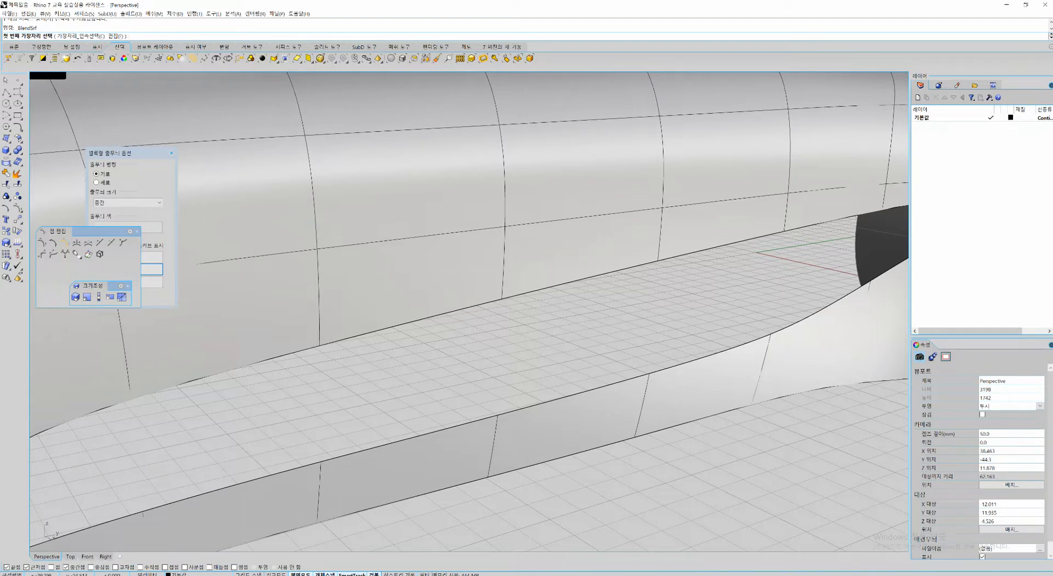
{"action": "left_click", "coordinate": [17, 150]}
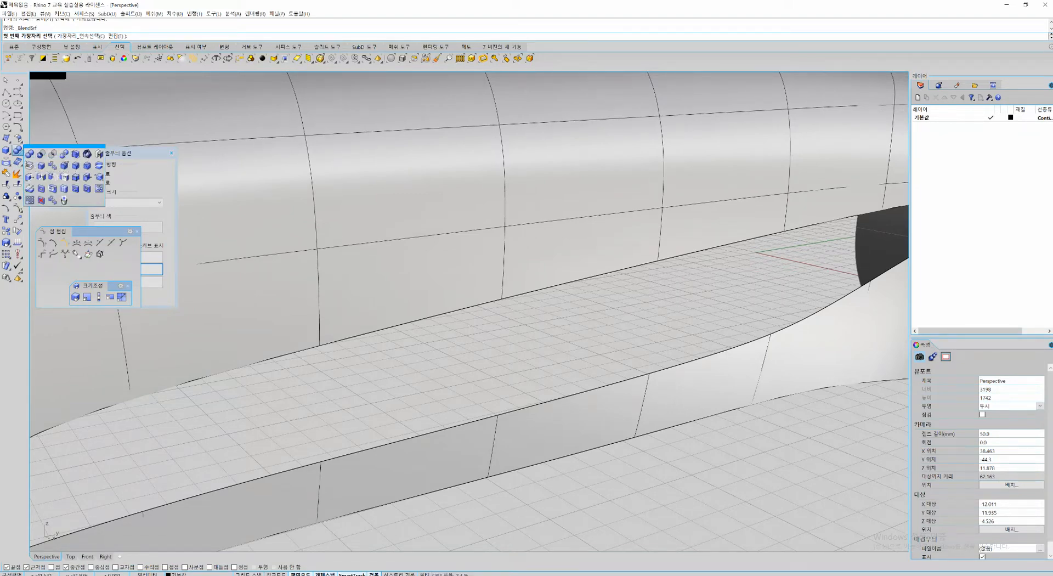
{"action": "left_click", "coordinate": [6, 138]}
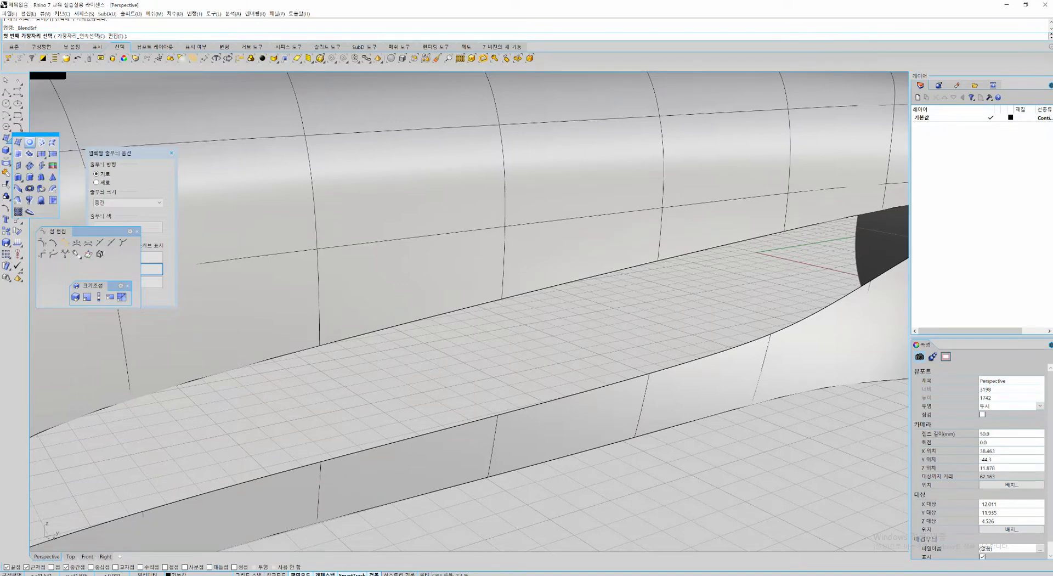
{"action": "left_click", "coordinate": [18, 139]}
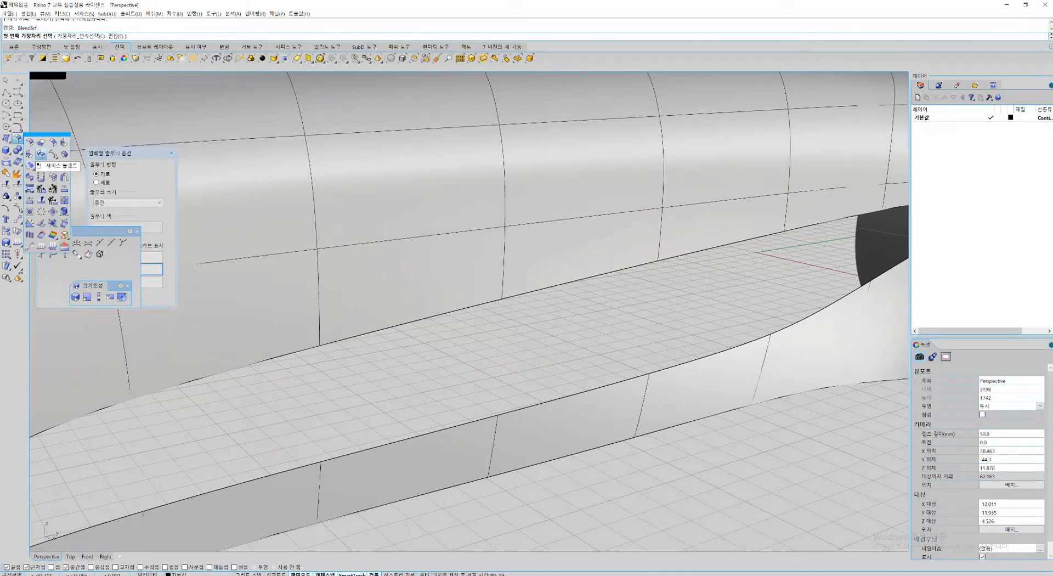
{"action": "left_click", "coordinate": [41, 154]}
{"action": "right_click_drag", "start_coordinate": [550, 309], "coordinate": [605, 296]}
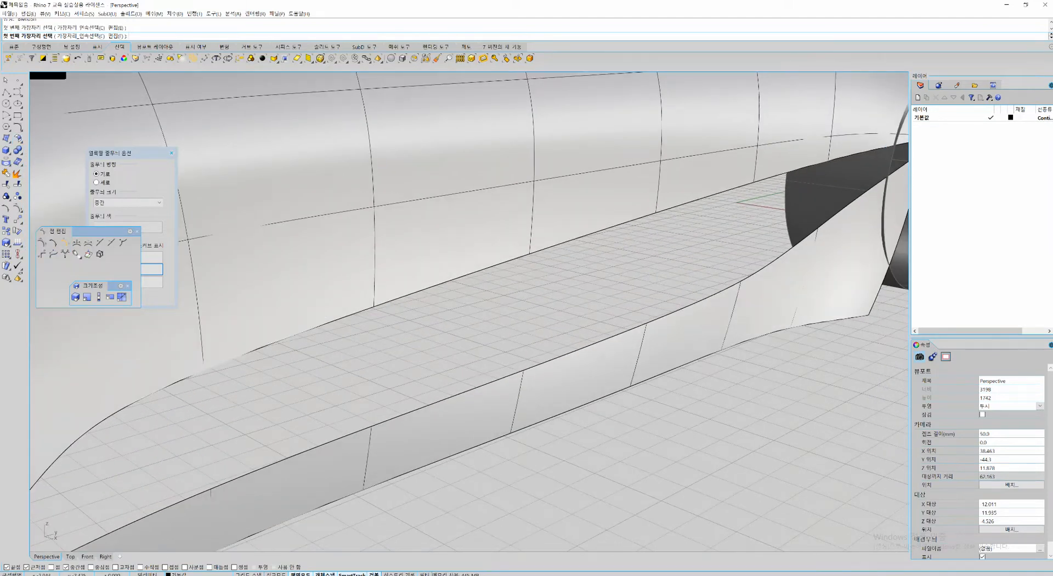
{"action": "left_click", "coordinate": [680, 204]}
{"action": "left_click", "coordinate": [690, 303]}
Step: Sketch an S-shaped section and slanted flow lines with short cross marks over the blend preview, and clear the annotations
{"action": "right_click_drag", "start_coordinate": [692, 305], "coordinate": [784, 261]}
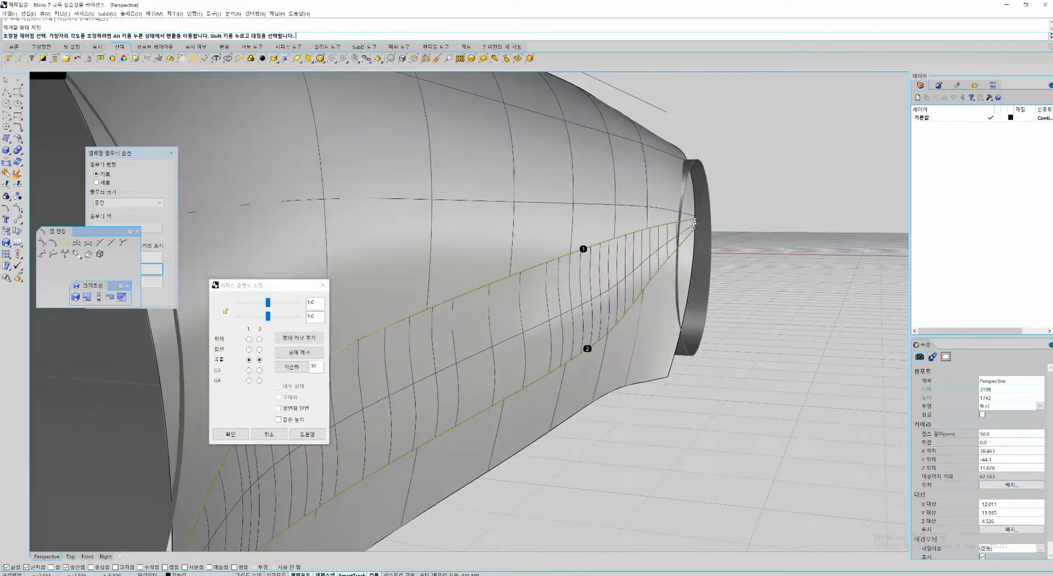
{"action": "scroll", "coordinate": [584, 332], "scroll_direction": "up", "scroll_amount": 5}
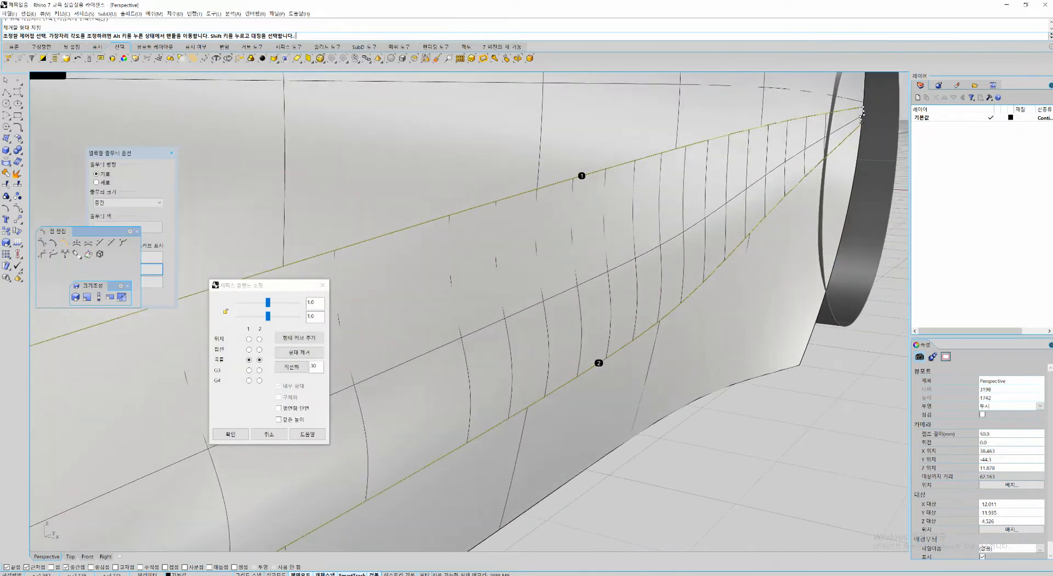
{"action": "key", "text": "ctrl+2"}
{"action": "mouse_move", "coordinate": [538, 129]}
{"action": "left_mouse_down"}
{"action": "mouse_move", "coordinate": [535, 243]}
{"action": "mouse_move", "coordinate": [552, 341]}
{"action": "mouse_move", "coordinate": [534, 461]}
{"action": "left_mouse_up"}
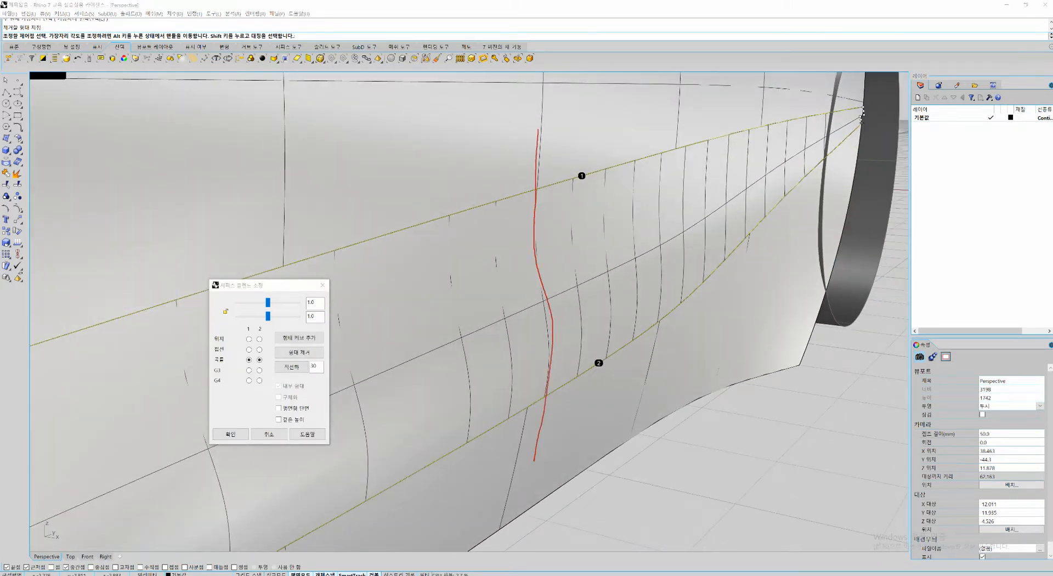
{"action": "left_click_drag", "start_coordinate": [536, 174], "coordinate": [495, 448]}
{"action": "left_click_drag", "start_coordinate": [570, 162], "coordinate": [531, 432]}
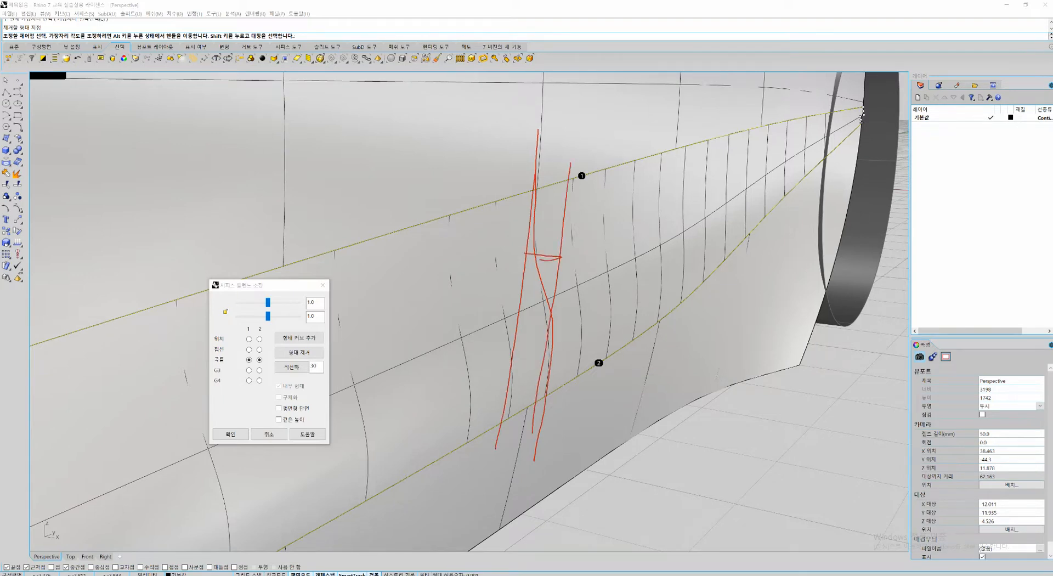
{"action": "left_click_drag", "start_coordinate": [543, 323], "coordinate": [518, 317]}
{"action": "key", "text": "Escape"}
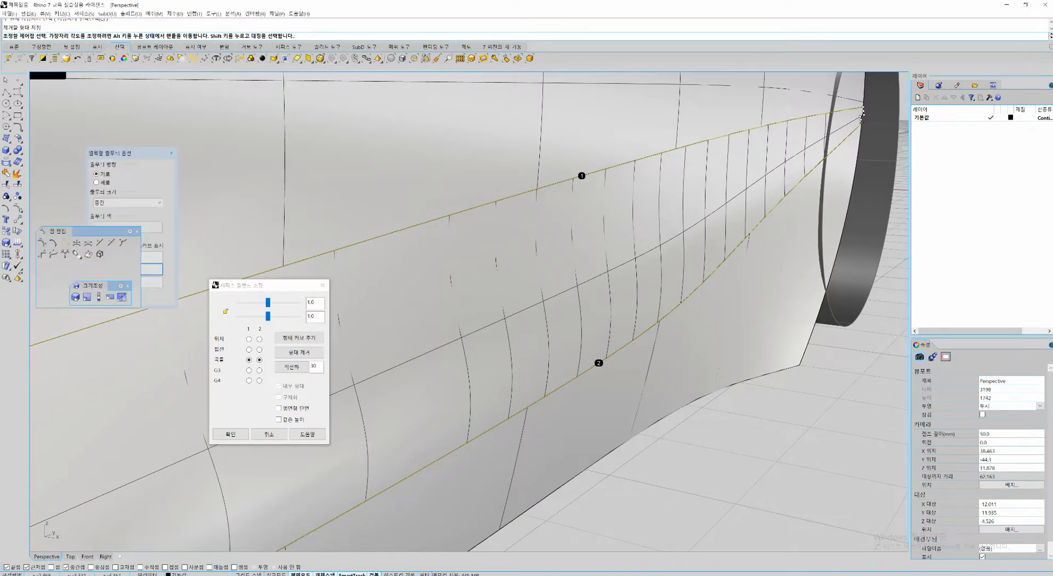
Step: Circle edge markers 1 and 2, note G0 beside the position option, draw a section curve across the blend and clear the annotations
{"action": "left_click_drag", "start_coordinate": [602, 377], "coordinate": [604, 385]}
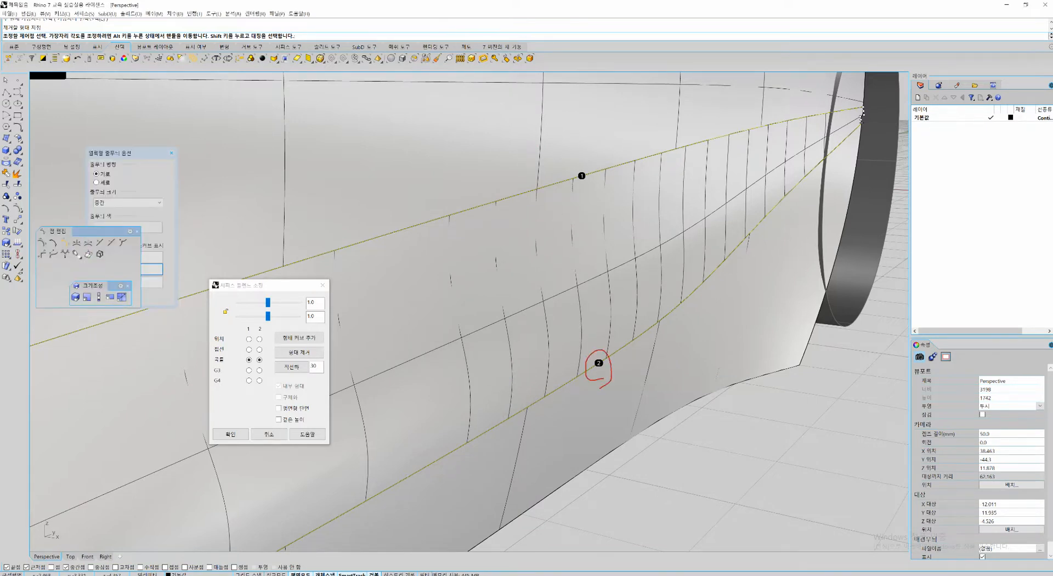
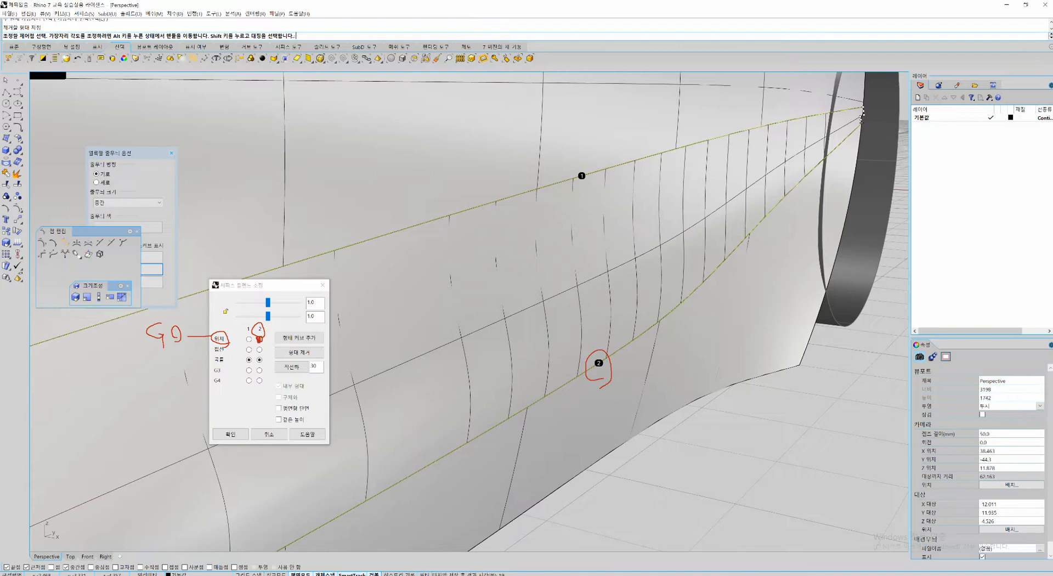
{"action": "left_click_drag", "start_coordinate": [588, 181], "coordinate": [580, 154]}
{"action": "mouse_move", "coordinate": [521, 84]}
{"action": "left_mouse_down"}
{"action": "mouse_move", "coordinate": [496, 232]}
{"action": "mouse_move", "coordinate": [500, 337]}
{"action": "mouse_move", "coordinate": [545, 392]}
{"action": "left_mouse_up"}
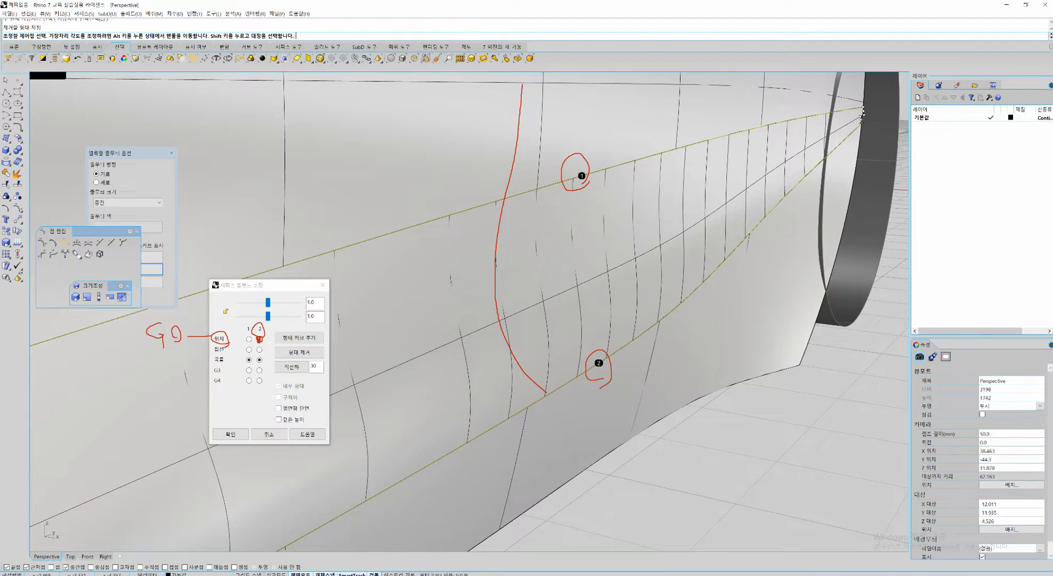
{"action": "key", "text": "Escape"}
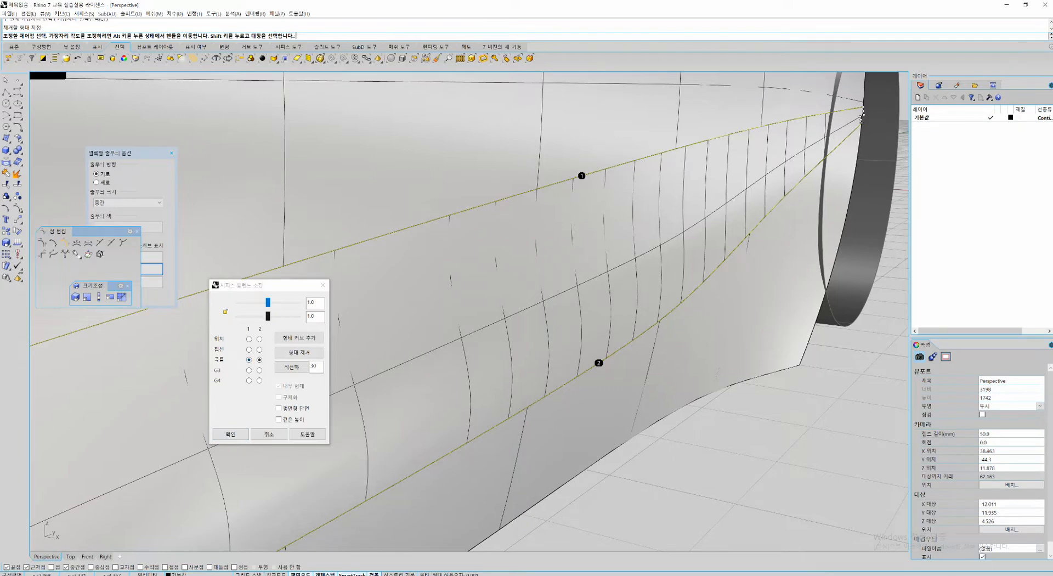
Step: Compare position and curvature continuity for edge 2 of the blend, leaving it on position
{"action": "left_click", "coordinate": [259, 339]}
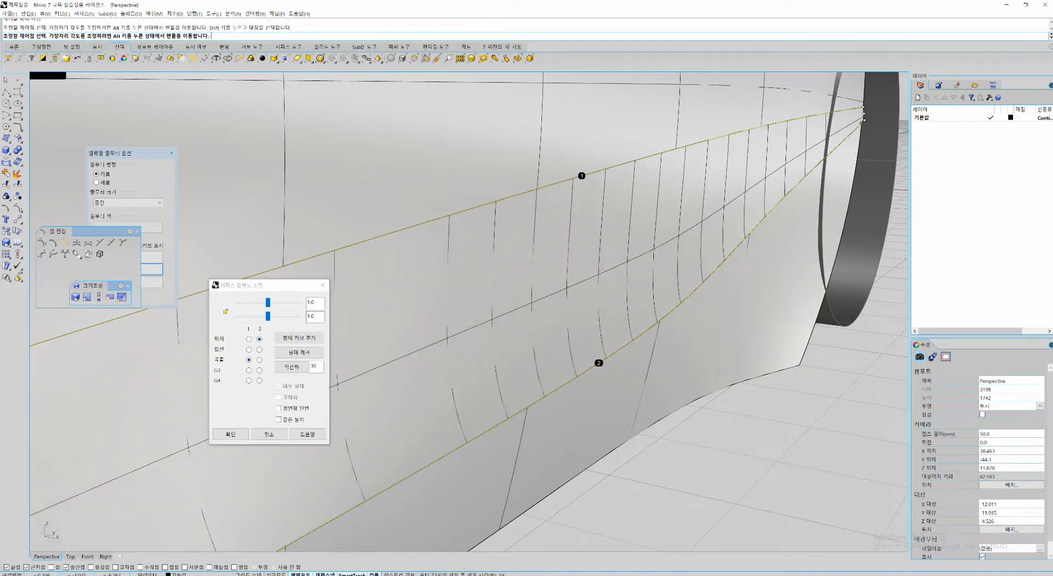
{"action": "right_click_drag", "start_coordinate": [630, 350], "coordinate": [622, 373]}
{"action": "scroll", "coordinate": [630, 323], "scroll_direction": "down", "scroll_amount": 3}
{"action": "left_click", "coordinate": [260, 359]}
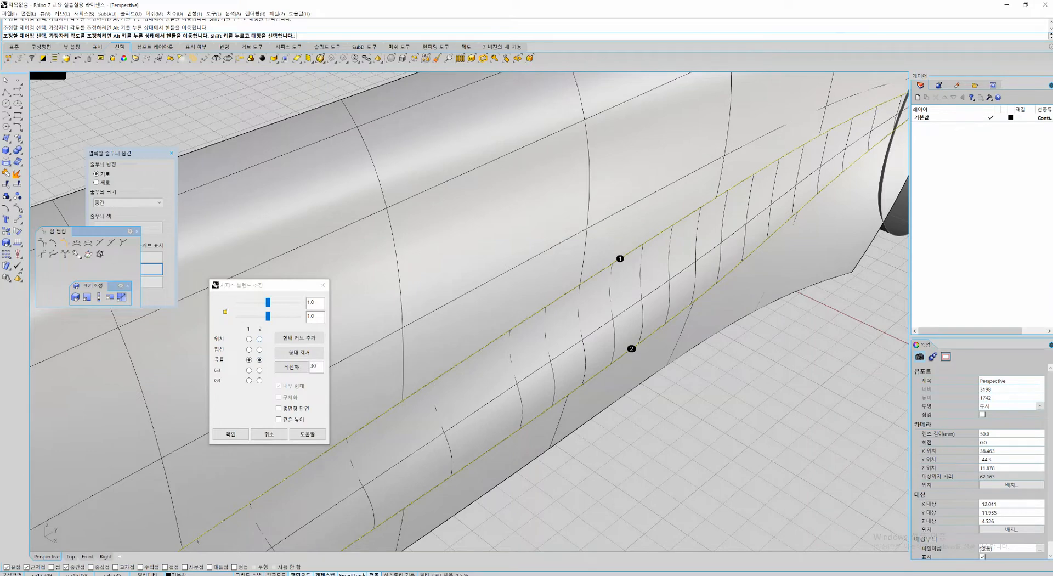
{"action": "left_click", "coordinate": [260, 339]}
{"action": "mouse_move", "coordinate": [493, 351]}
{"action": "right_mouse_down"}
{"action": "mouse_move", "coordinate": [554, 356]}
{"action": "mouse_move", "coordinate": [491, 340]}
{"action": "right_mouse_up"}
Step: Try a 1.057 bulge for edge 1, return it to 1.0 and create the blend surface
{"action": "left_click", "coordinate": [267, 302]}
{"action": "mouse_move", "coordinate": [268, 303]}
{"action": "left_mouse_down"}
{"action": "mouse_move", "coordinate": [255, 302]}
{"action": "mouse_move", "coordinate": [269, 302]}
{"action": "left_mouse_up"}
{"action": "scroll", "coordinate": [524, 350], "scroll_direction": "down", "scroll_amount": 5}
{"action": "right_click_drag", "start_coordinate": [524, 350], "coordinate": [521, 297]}
{"action": "scroll", "coordinate": [573, 304], "scroll_direction": "up", "scroll_amount": 4}
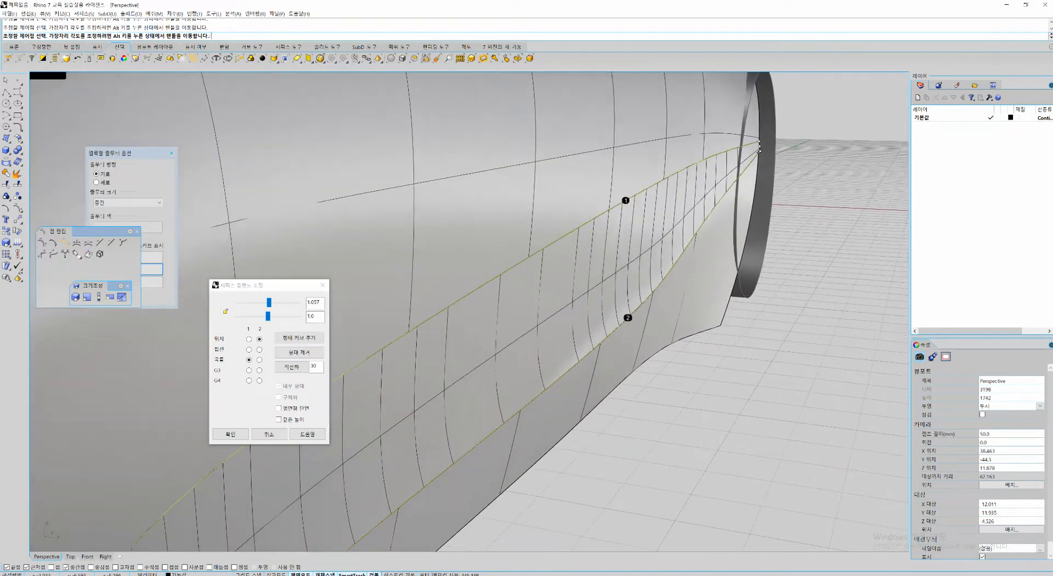
{"action": "mouse_move", "coordinate": [268, 302]}
{"action": "left_mouse_down"}
{"action": "mouse_move", "coordinate": [259, 302]}
{"action": "mouse_move", "coordinate": [278, 302]}
{"action": "mouse_move", "coordinate": [267, 302]}
{"action": "left_mouse_up"}
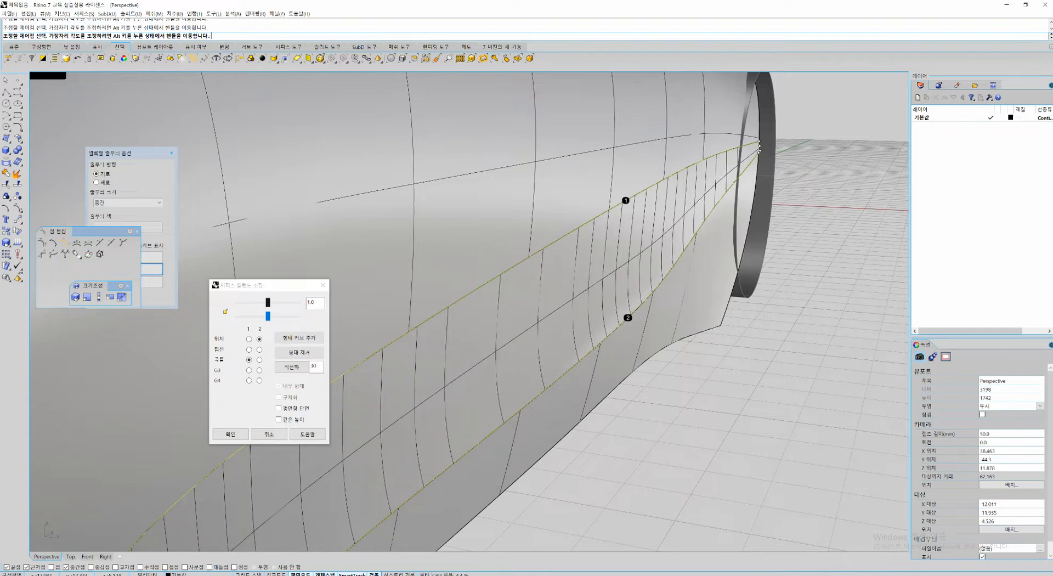
{"action": "left_click", "coordinate": [230, 433]}
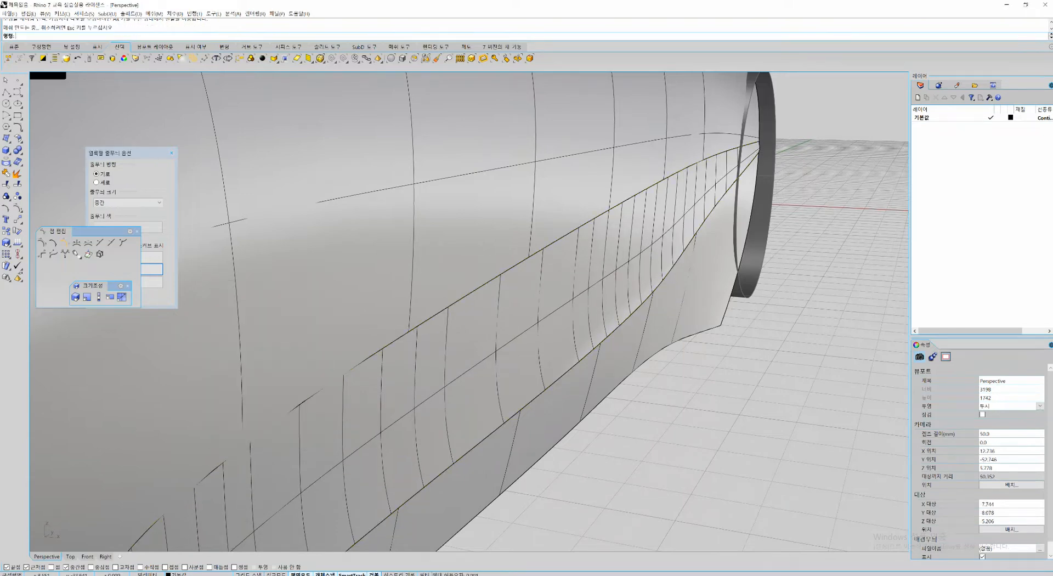
Step: Select the body-side surfaces and examine their reflections with an environment-map analysis (emap)
{"action": "scroll", "coordinate": [417, 285], "scroll_direction": "down", "scroll_amount": 6}
{"action": "right_click_drag", "start_coordinate": [417, 285], "coordinate": [307, 346]}
{"action": "mouse_move", "coordinate": [608, 428]}
{"action": "right_mouse_down", "text": "shift"}
{"action": "mouse_move", "coordinate": [572, 403]}
{"action": "mouse_move", "coordinate": [592, 425]}
{"action": "right_mouse_up", "text": "shift"}
{"action": "left_click_drag", "start_coordinate": [640, 477], "coordinate": [540, 274]}
{"action": "type", "text": "emap"}
{"action": "key", "text": "Return"}
{"action": "right_click_drag", "start_coordinate": [540, 329], "coordinate": [529, 193]}
{"action": "right_click_drag", "start_coordinate": [584, 327], "coordinate": [650, 326]}
{"action": "scroll", "coordinate": [583, 326], "scroll_direction": "up", "scroll_amount": 2}
Step: Trace the reflection highlights around the recessed area with freehand lines and clear the annotations
{"action": "left_click_drag", "start_coordinate": [278, 212], "coordinate": [373, 193]}
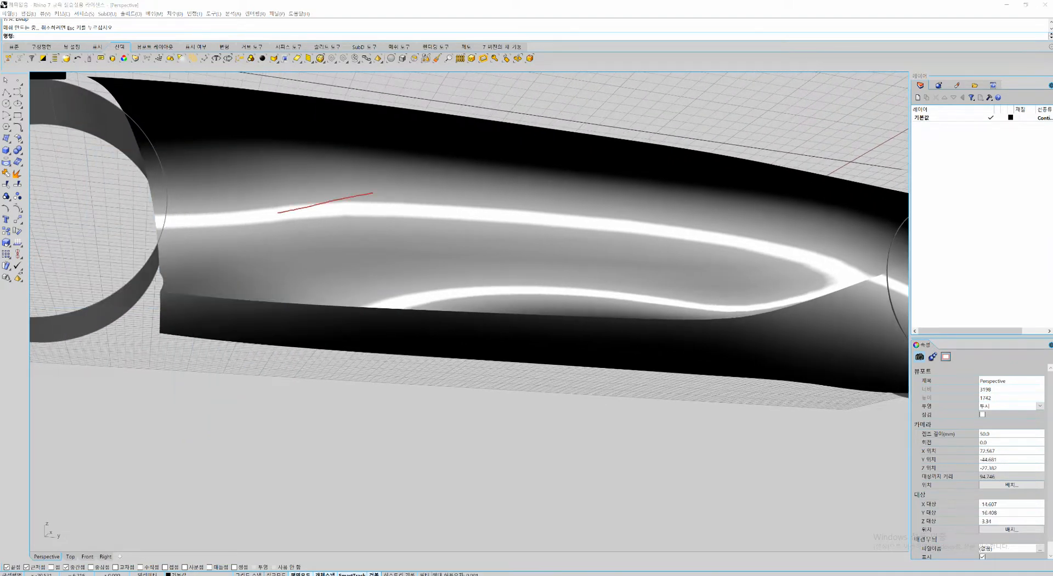
{"action": "mouse_move", "coordinate": [173, 221]}
{"action": "left_mouse_down"}
{"action": "mouse_move", "coordinate": [316, 188]}
{"action": "mouse_move", "coordinate": [646, 206]}
{"action": "mouse_move", "coordinate": [829, 255]}
{"action": "left_mouse_up"}
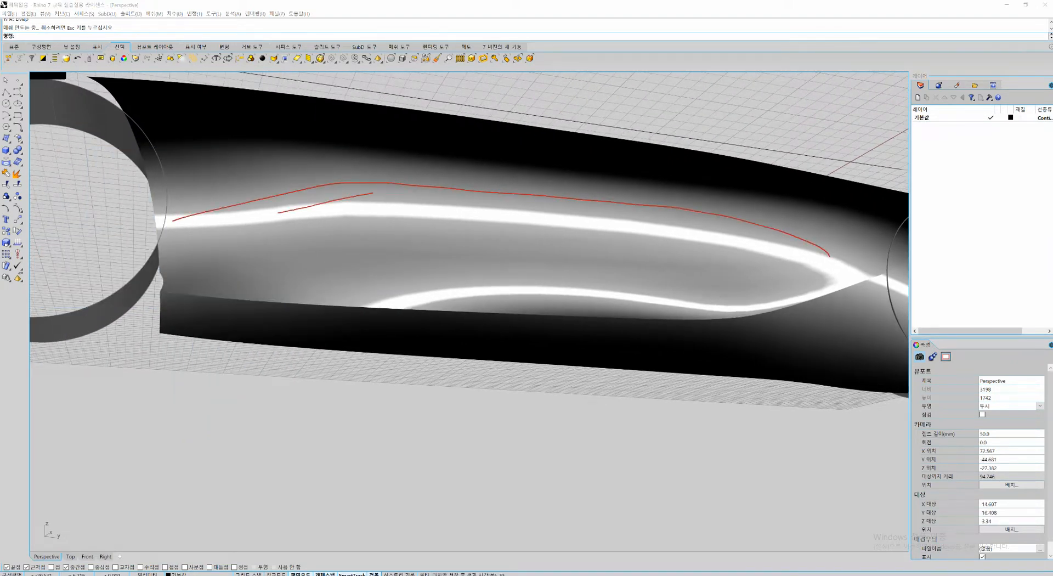
{"action": "left_click_drag", "start_coordinate": [573, 292], "coordinate": [258, 307]}
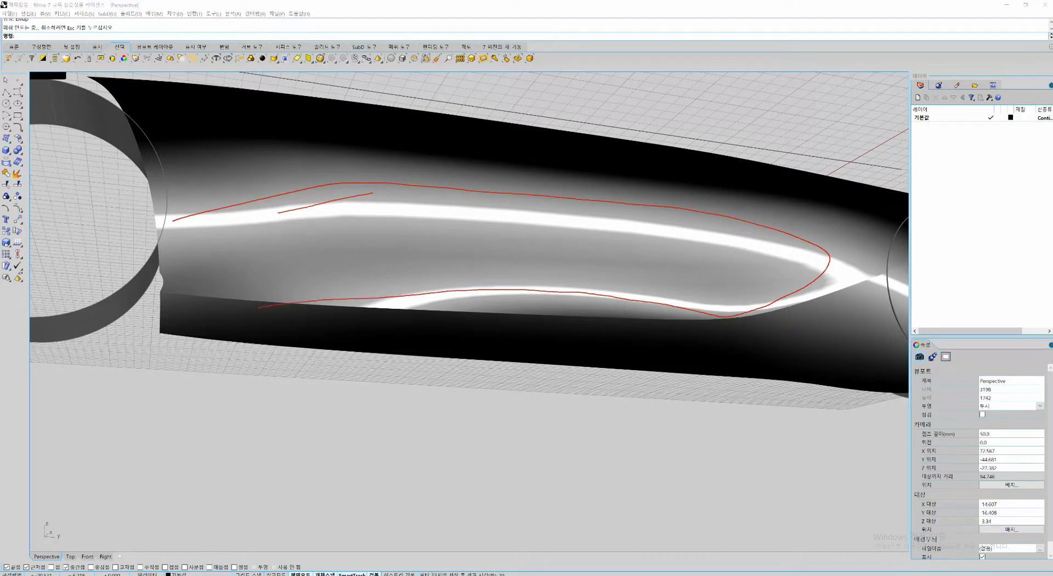
{"action": "key", "text": "Escape"}
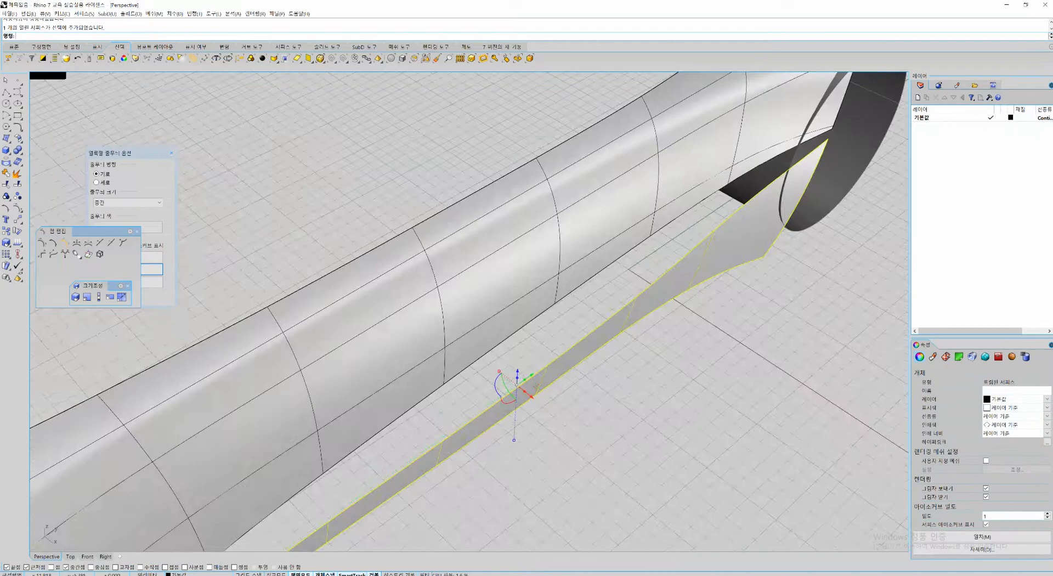
Step: Sketch two long flow curves and direction marks along the upper surface's lower side, and clear the annotations
{"action": "right_click_drag", "start_coordinate": [493, 329], "coordinate": [525, 277]}
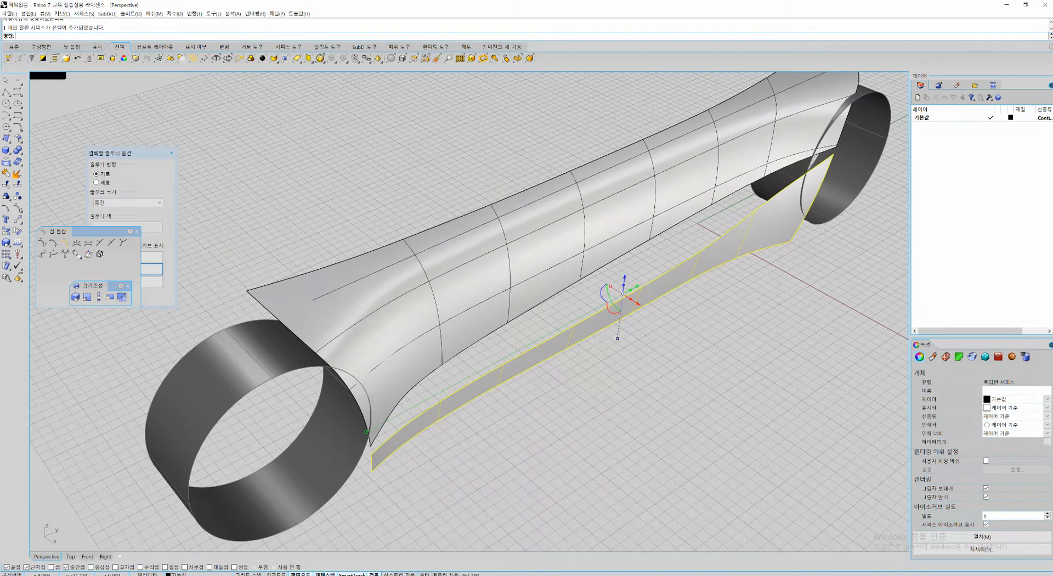
{"action": "right_click_drag", "start_coordinate": [647, 335], "coordinate": [647, 280]}
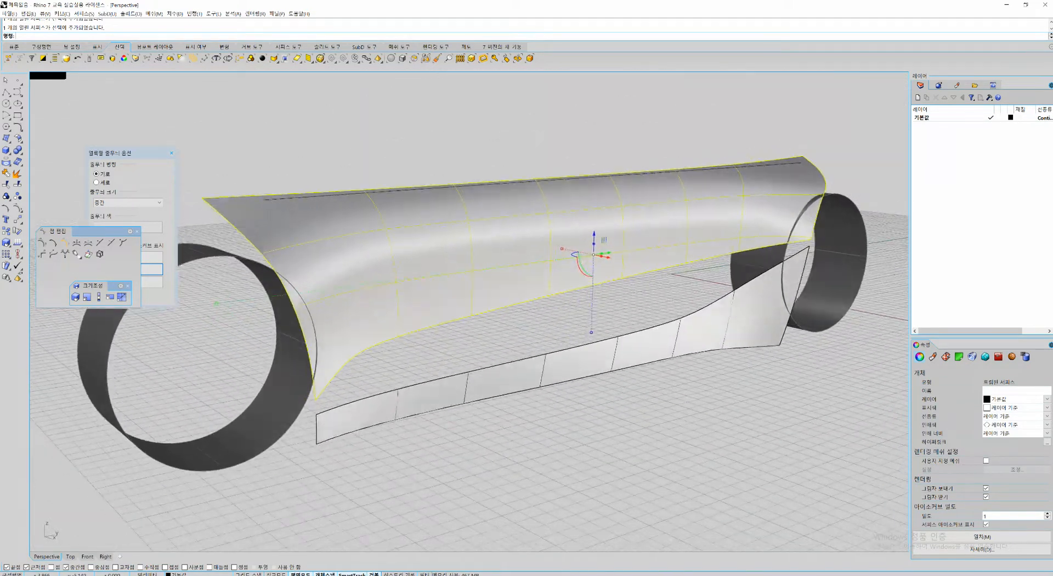
{"action": "scroll", "coordinate": [647, 279], "scroll_direction": "up", "scroll_amount": 3}
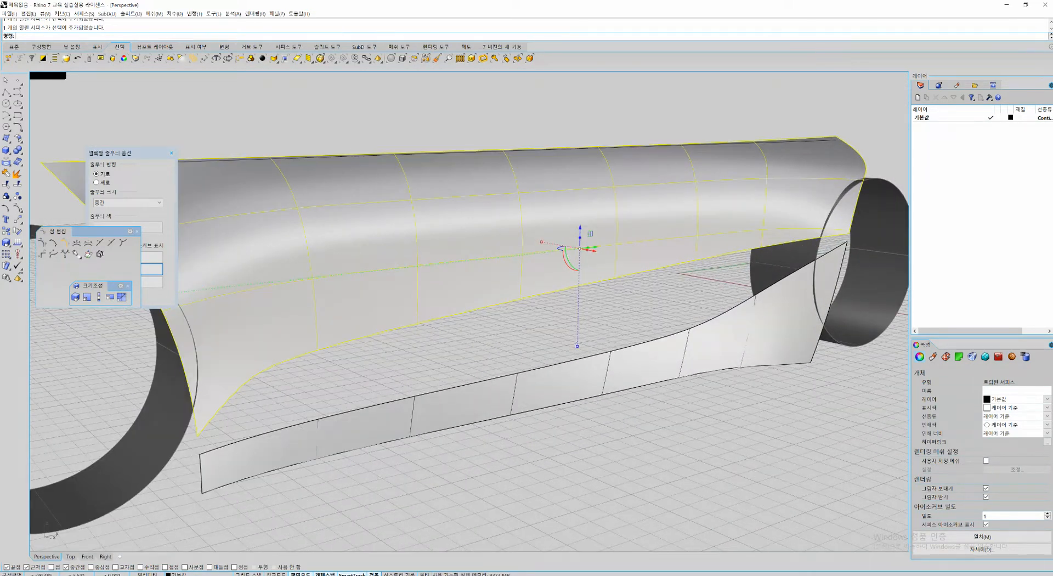
{"action": "left_click", "coordinate": [619, 230]}
{"action": "right_click_drag", "start_coordinate": [620, 236], "coordinate": [654, 291]}
{"action": "key", "text": "alt+Tab"}
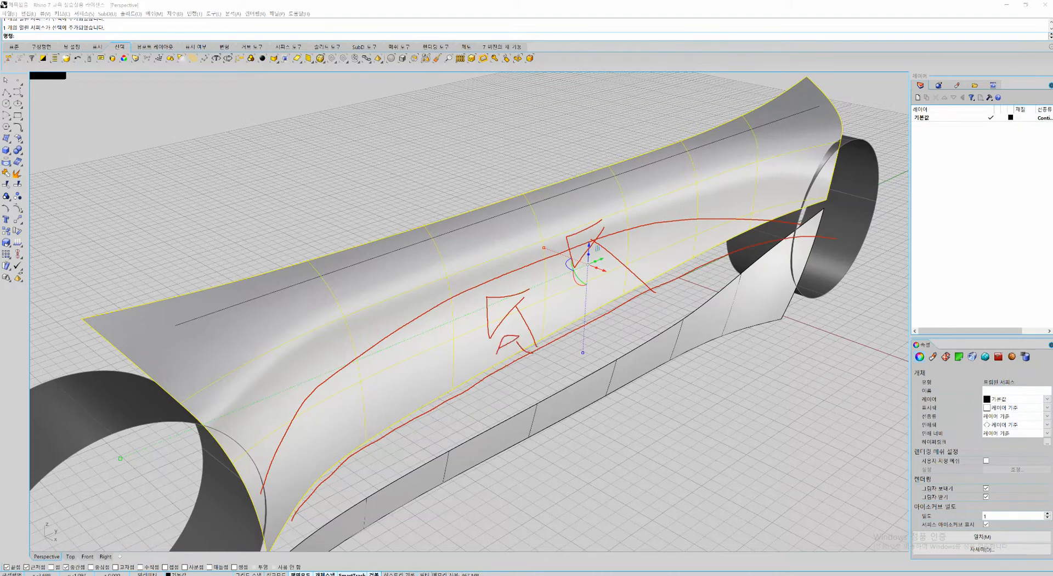
{"action": "key", "text": "Escape"}
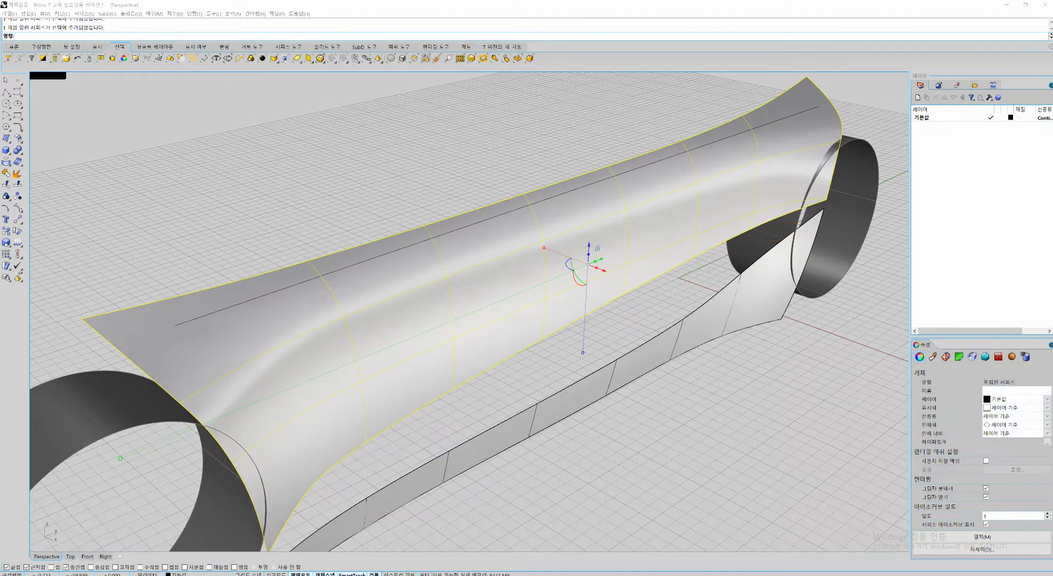
Step: Show the control points of the upper body-side surface
{"action": "right_click_drag", "start_coordinate": [527, 301], "coordinate": [541, 241], "text": "shift"}
{"action": "right_click", "coordinate": [545, 275]}
{"action": "left_click", "coordinate": [545, 256]}
{"action": "key", "text": "F10"}
{"action": "right_click_drag", "start_coordinate": [541, 241], "coordinate": [448, 324]}
{"action": "right_click_drag", "start_coordinate": [448, 324], "coordinate": [471, 272], "text": "shift"}
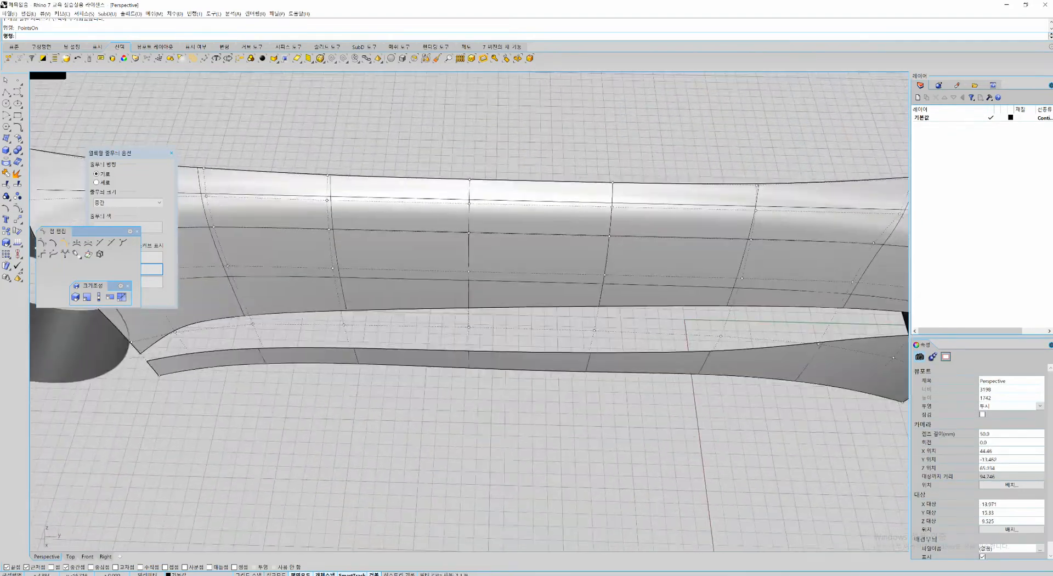
Step: Select the middle control points in the two rows beside the gap and move them slightly along X
{"action": "right_click_drag", "start_coordinate": [465, 371], "coordinate": [502, 361]}
{"action": "left_click_drag", "start_coordinate": [384, 431], "coordinate": [332, 326]}
{"action": "left_click_drag", "start_coordinate": [528, 304], "coordinate": [529, 303], "text": "shift"}
{"action": "left_click_drag", "start_coordinate": [532, 389], "coordinate": [645, 297], "text": "shift"}
{"action": "left_click_drag", "start_coordinate": [679, 399], "coordinate": [748, 293], "text": "shift"}
{"action": "right_click_drag", "start_coordinate": [747, 294], "coordinate": [646, 316], "text": "shift"}
{"action": "left_click_drag", "start_coordinate": [661, 396], "coordinate": [722, 326], "text": "shift"}
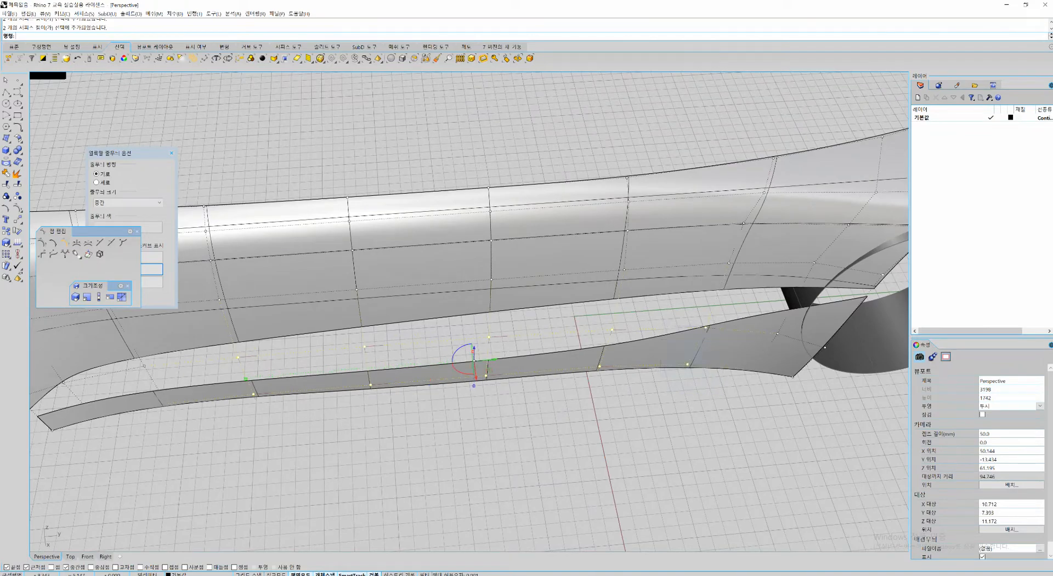
{"action": "right_click_drag", "start_coordinate": [290, 415], "coordinate": [299, 420], "text": "shift"}
{"action": "right_click_drag", "start_coordinate": [298, 419], "coordinate": [599, 311]}
{"action": "scroll", "coordinate": [552, 333], "scroll_direction": "up", "scroll_amount": 4}
{"action": "left_click_drag", "start_coordinate": [591, 314], "coordinate": [589, 313]}
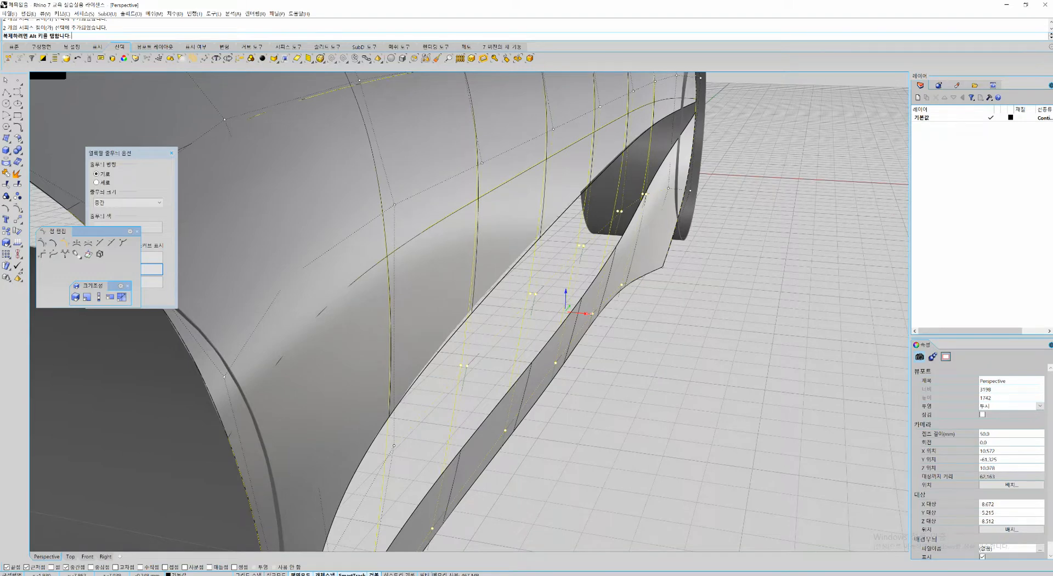
{"action": "left_click_drag", "start_coordinate": [589, 314], "coordinate": [595, 313]}
Step: Drop the outer point pairs at both ends from the selection and nudge the remaining pairs along X
{"action": "scroll", "coordinate": [632, 312], "scroll_direction": "down", "scroll_amount": 4}
{"action": "right_click_drag", "start_coordinate": [632, 312], "coordinate": [548, 302]}
{"action": "left_click_drag", "start_coordinate": [692, 396], "coordinate": [790, 221], "text": "ctrl"}
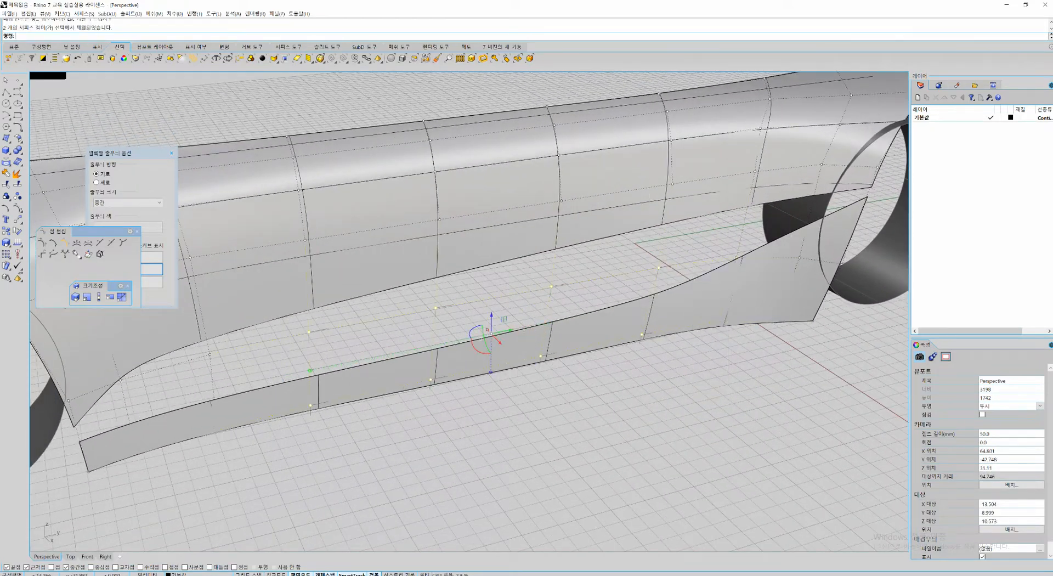
{"action": "right_click_drag", "start_coordinate": [466, 345], "coordinate": [536, 299], "text": "shift"}
{"action": "left_click_drag", "start_coordinate": [315, 416], "coordinate": [455, 246], "text": "ctrl"}
{"action": "right_click_drag", "start_coordinate": [551, 226], "coordinate": [485, 266], "text": "shift"}
{"action": "right_click_drag", "start_coordinate": [567, 301], "coordinate": [608, 307]}
{"action": "scroll", "coordinate": [603, 305], "scroll_direction": "up", "scroll_amount": 4}
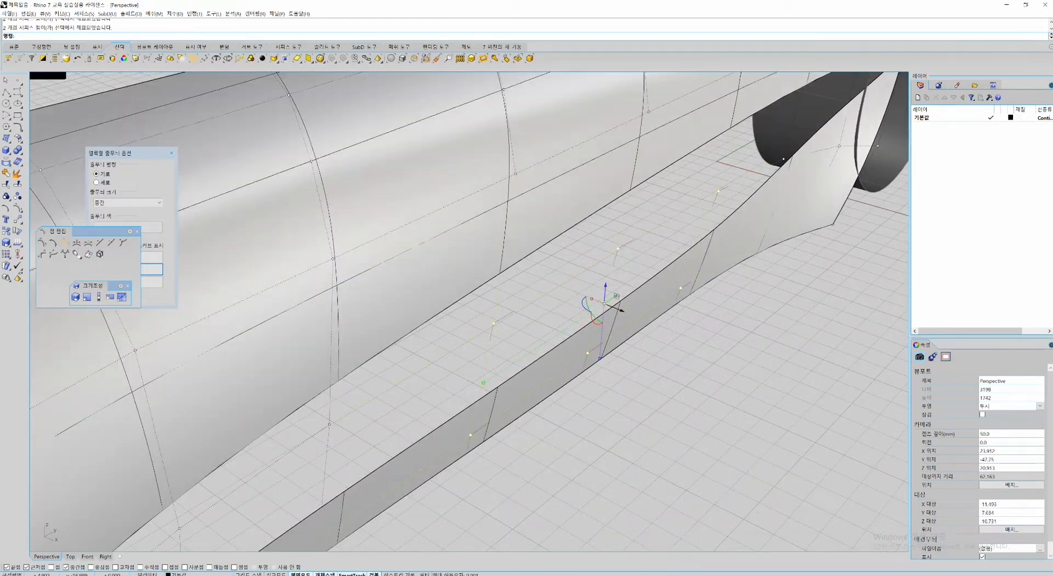
{"action": "left_click_drag", "start_coordinate": [622, 310], "coordinate": [619, 310]}
Step: Narrow the selection to the central pair of control points, nudge it along X, clear the selection and hide the control points
{"action": "right_click_drag", "start_coordinate": [611, 312], "coordinate": [553, 296]}
{"action": "left_click_drag", "start_coordinate": [359, 463], "coordinate": [453, 293], "text": "ctrl"}
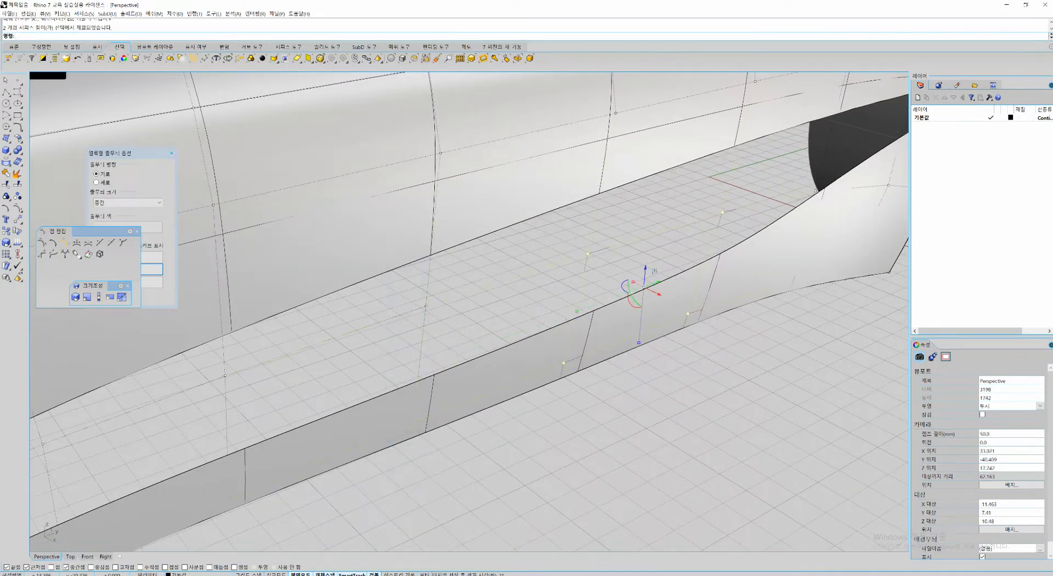
{"action": "left_click_drag", "start_coordinate": [677, 351], "coordinate": [764, 192], "text": "ctrl"}
{"action": "right_click_drag", "start_coordinate": [589, 302], "coordinate": [573, 349], "text": "shift"}
{"action": "scroll", "coordinate": [573, 351], "scroll_direction": "up", "scroll_amount": 4}
{"action": "left_click_drag", "start_coordinate": [565, 346], "coordinate": [563, 345]}
{"action": "key", "text": "Escape"}
{"action": "key", "text": "Escape"}
{"action": "scroll", "coordinate": [614, 341], "scroll_direction": "down", "scroll_amount": 10}
{"action": "right_click_drag", "start_coordinate": [647, 333], "coordinate": [599, 317]}
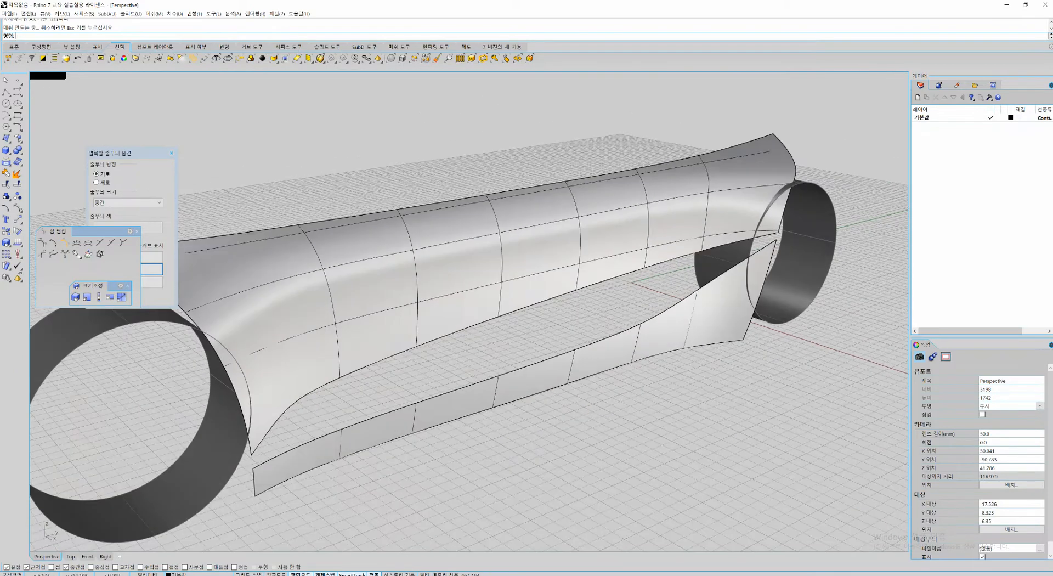
Step: Blend a surface across the character-line gap, with curvature continuity at the upper edge and position continuity at the lower edge
{"action": "key", "text": "space"}
{"action": "left_click", "coordinate": [627, 273]}
{"action": "left_click", "coordinate": [635, 326]}
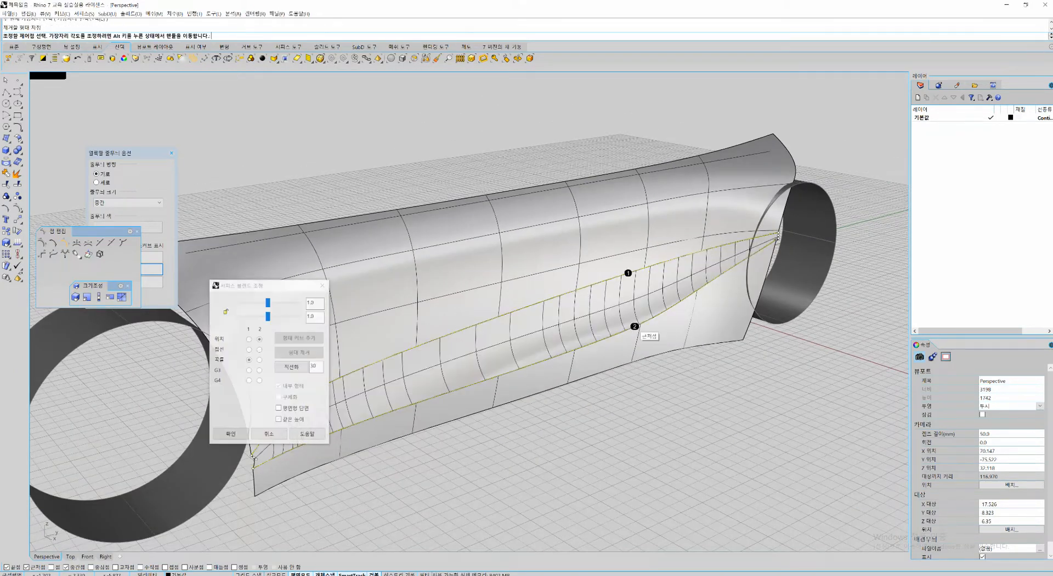
{"action": "right_click_drag", "start_coordinate": [638, 332], "coordinate": [685, 348]}
{"action": "scroll", "coordinate": [685, 349], "scroll_direction": "up", "scroll_amount": 5}
{"action": "key", "text": "space"}
Step: Show environment map reflections on the three body-side surfaces, examine how the highlights flow across the blend, and close the map options
{"action": "mouse_move", "coordinate": [693, 453]}
{"action": "left_mouse_down"}
{"action": "mouse_move", "coordinate": [643, 360]}
{"action": "mouse_move", "coordinate": [581, 181]}
{"action": "left_mouse_up"}
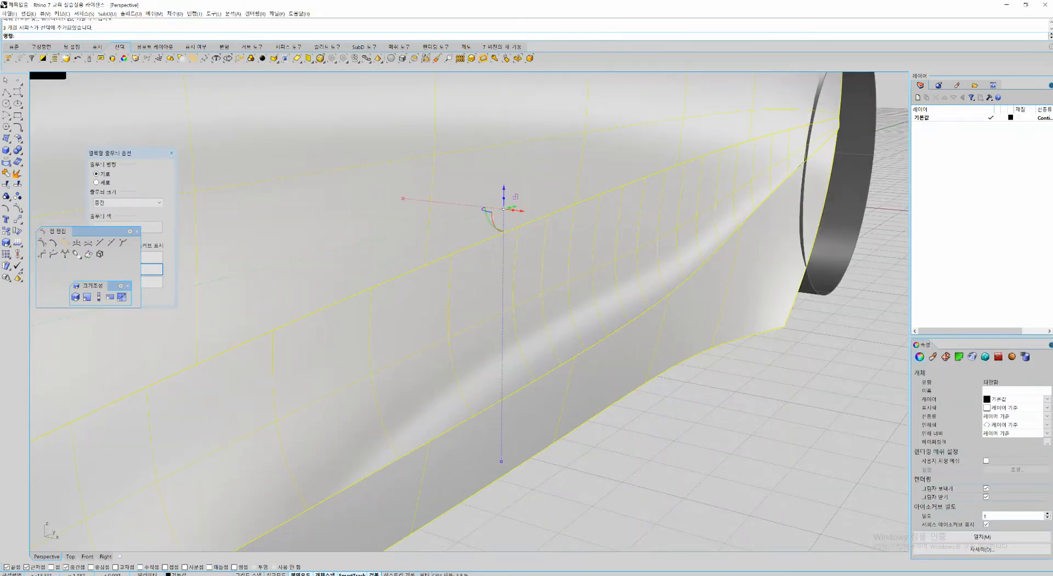
{"action": "key", "text": "space"}
{"action": "key", "text": "Escape"}
{"action": "scroll", "coordinate": [581, 307], "scroll_direction": "down", "scroll_amount": 5}
{"action": "mouse_move", "coordinate": [581, 307]}
{"action": "right_mouse_down"}
{"action": "mouse_move", "coordinate": [520, 274]}
{"action": "mouse_move", "coordinate": [477, 219]}
{"action": "right_mouse_up"}
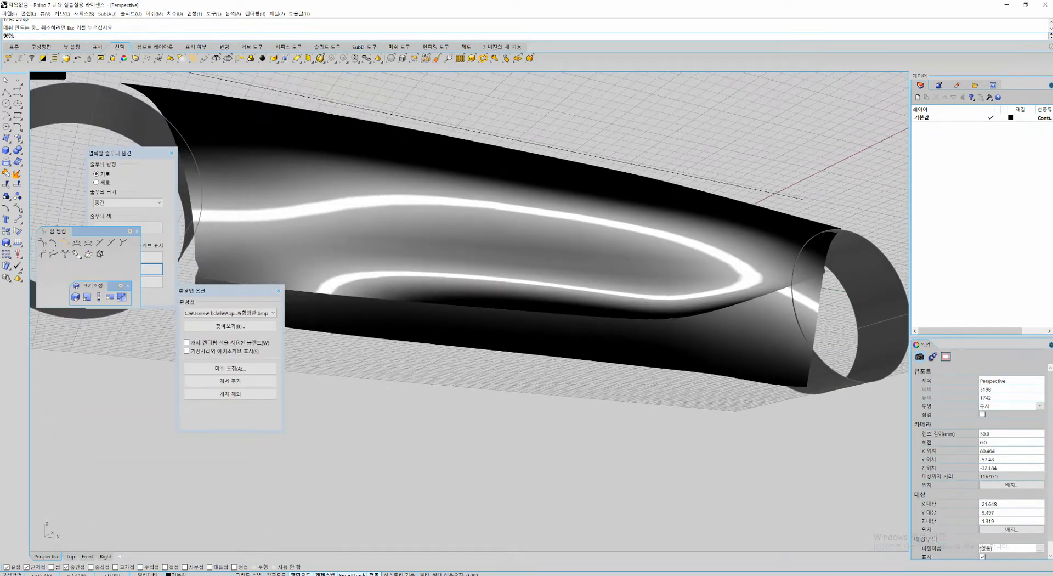
{"action": "key", "text": "ctrl+2"}
{"action": "left_click_drag", "start_coordinate": [200, 217], "coordinate": [247, 211]}
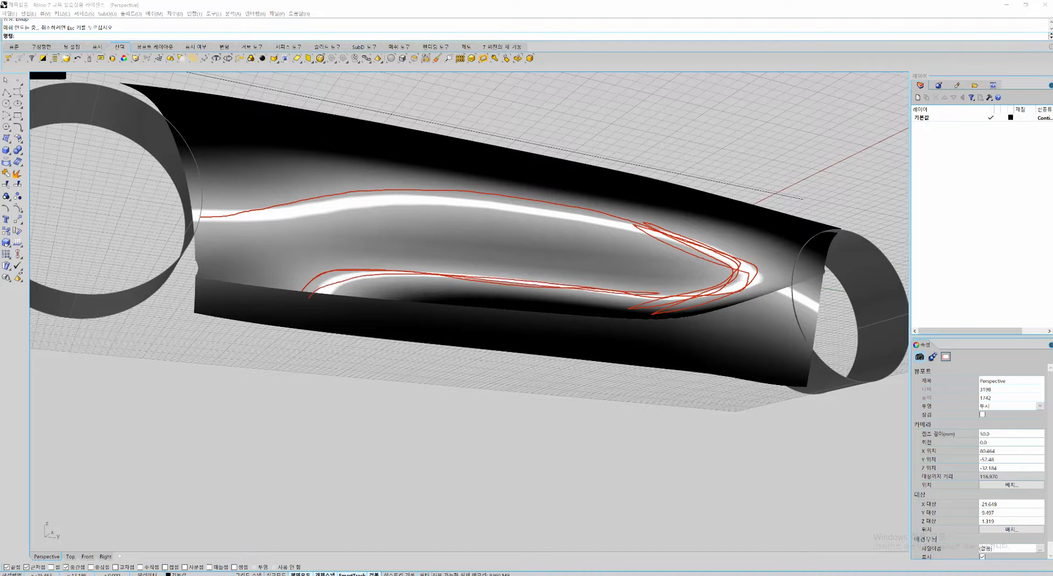
{"action": "key", "text": "Escape"}
{"action": "mouse_move", "coordinate": [466, 285]}
{"action": "right_mouse_down"}
{"action": "mouse_move", "coordinate": [685, 400]}
{"action": "mouse_move", "coordinate": [576, 411]}
{"action": "mouse_move", "coordinate": [620, 383]}
{"action": "mouse_move", "coordinate": [712, 403]}
{"action": "mouse_move", "coordinate": [515, 422]}
{"action": "mouse_move", "coordinate": [597, 414]}
{"action": "mouse_move", "coordinate": [460, 378]}
{"action": "mouse_move", "coordinate": [472, 307]}
{"action": "mouse_move", "coordinate": [598, 412]}
{"action": "mouse_move", "coordinate": [652, 483]}
{"action": "mouse_move", "coordinate": [535, 528]}
{"action": "right_mouse_up"}
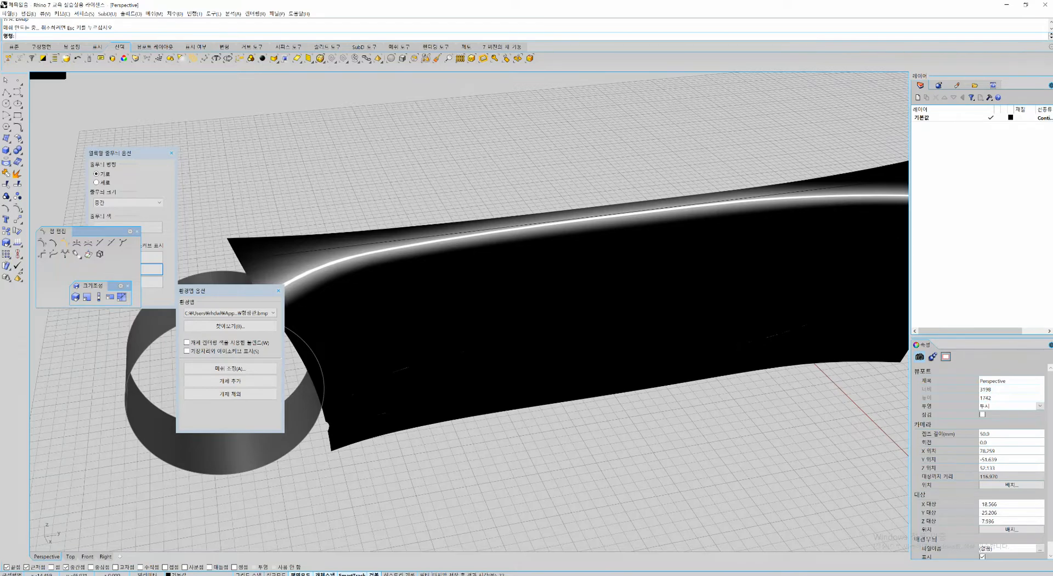
{"action": "left_click", "coordinate": [278, 290]}
Step: Examine the shape of the upper surface, its wheel-arch edge and the blend from several angles
{"action": "mouse_move", "coordinate": [493, 384]}
{"action": "right_mouse_down"}
{"action": "mouse_move", "coordinate": [592, 373]}
{"action": "mouse_move", "coordinate": [570, 307]}
{"action": "mouse_move", "coordinate": [600, 315]}
{"action": "mouse_move", "coordinate": [460, 348]}
{"action": "mouse_move", "coordinate": [490, 328]}
{"action": "right_mouse_up"}
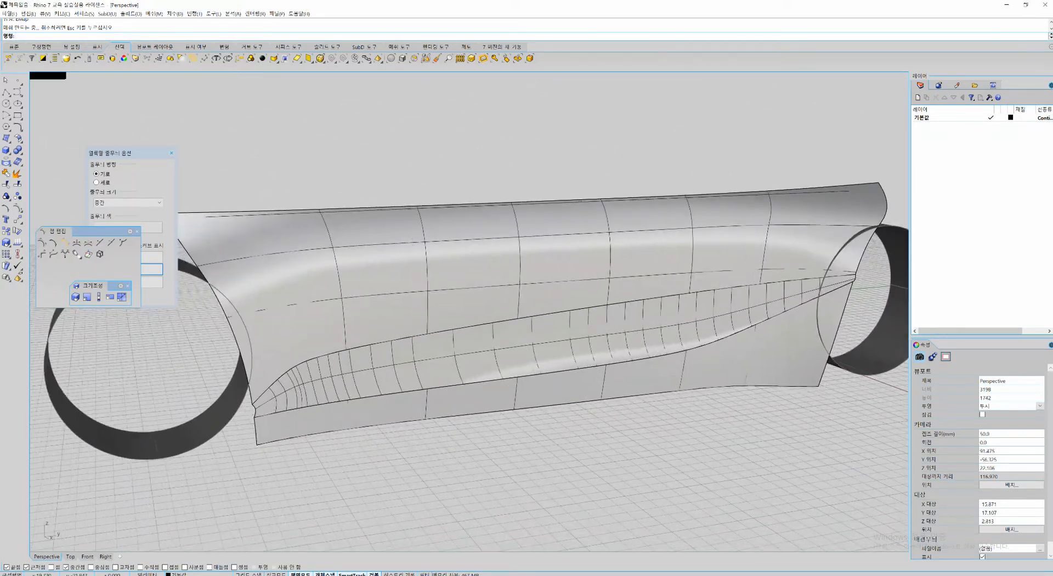
{"action": "right_click_drag", "start_coordinate": [553, 332], "coordinate": [491, 323]}
{"action": "scroll", "coordinate": [683, 287], "scroll_direction": "up", "scroll_amount": 2}
{"action": "scroll", "coordinate": [416, 320], "scroll_direction": "down", "scroll_amount": 4}
{"action": "right_click_drag", "start_coordinate": [491, 323], "coordinate": [329, 340]}
{"action": "right_click_drag", "start_coordinate": [352, 393], "coordinate": [492, 406]}
{"action": "scroll", "coordinate": [323, 376], "scroll_direction": "up", "scroll_amount": 4}
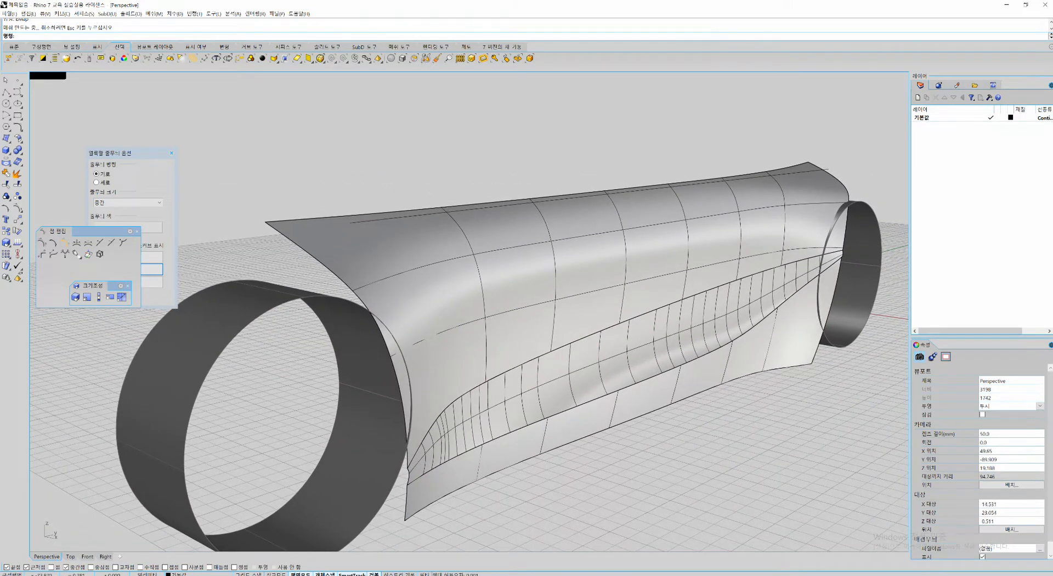
{"action": "mouse_move", "coordinate": [279, 233]}
{"action": "left_mouse_down"}
{"action": "mouse_move", "coordinate": [333, 286]}
{"action": "mouse_move", "coordinate": [413, 513]}
{"action": "left_mouse_up"}
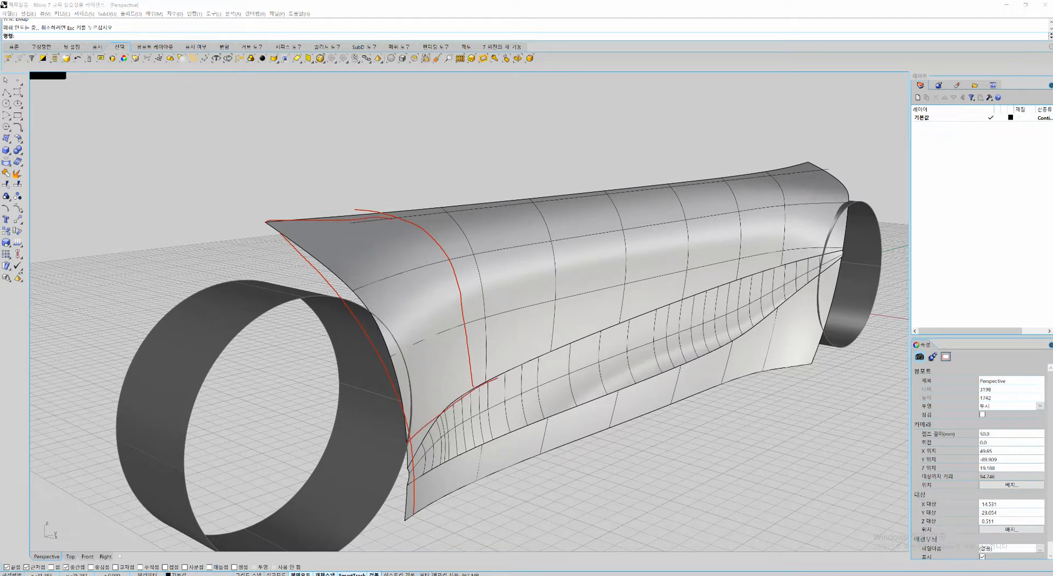
{"action": "key", "text": "Escape"}
{"action": "right_click_drag", "start_coordinate": [439, 222], "coordinate": [362, 247]}
{"action": "left_click", "coordinate": [356, 247]}
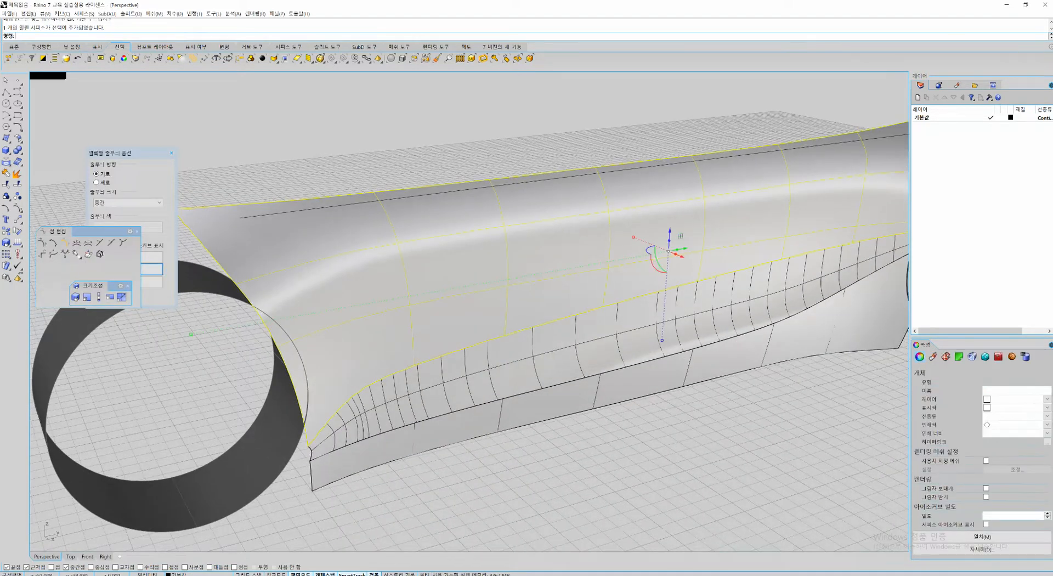
{"action": "left_click", "coordinate": [18, 139]}
{"action": "key", "text": "Escape"}
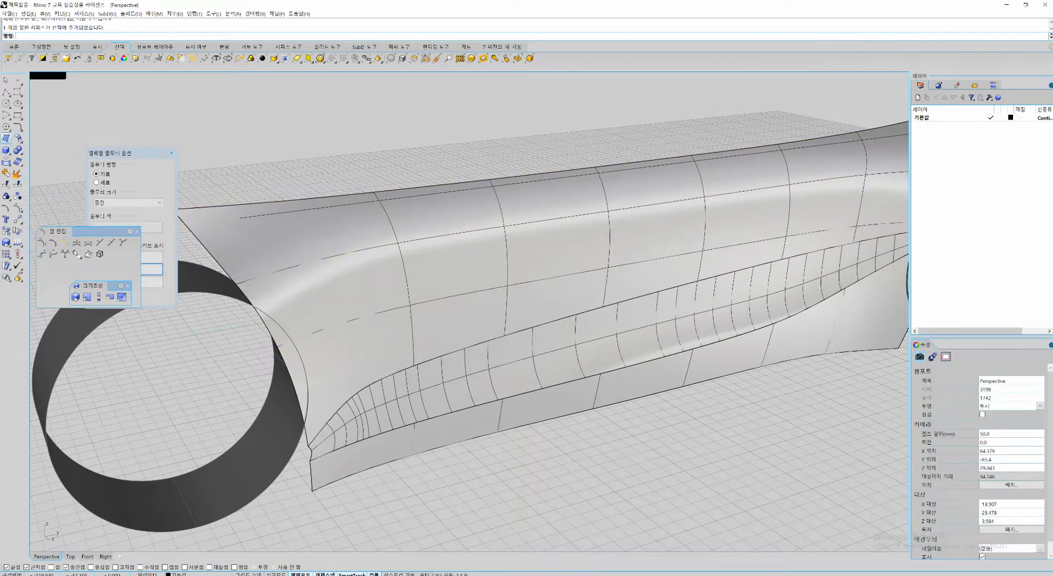
{"action": "left_click", "coordinate": [7, 140]}
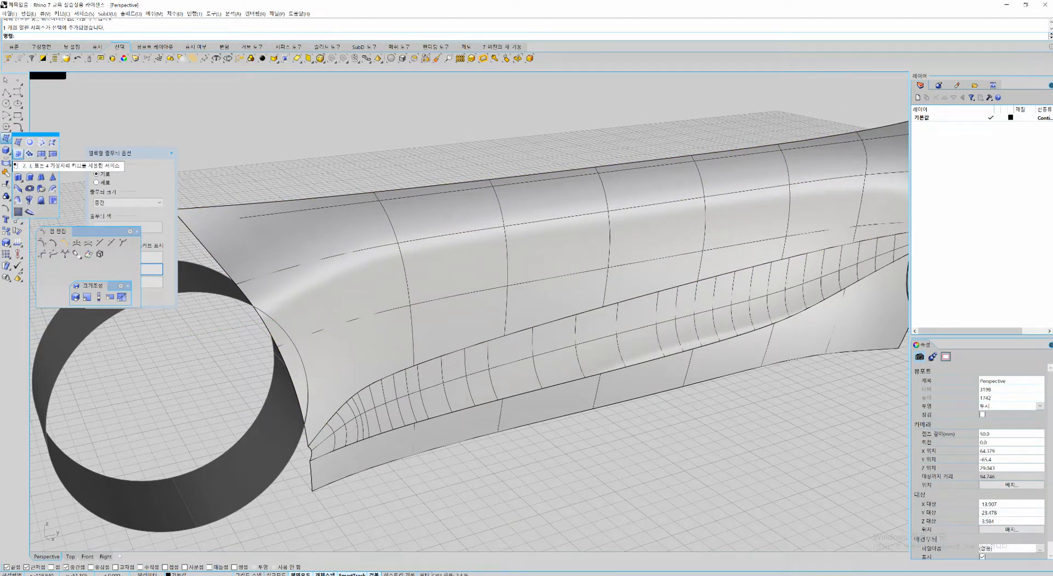
{"action": "key", "text": "Escape"}
{"action": "left_click", "coordinate": [6, 139]}
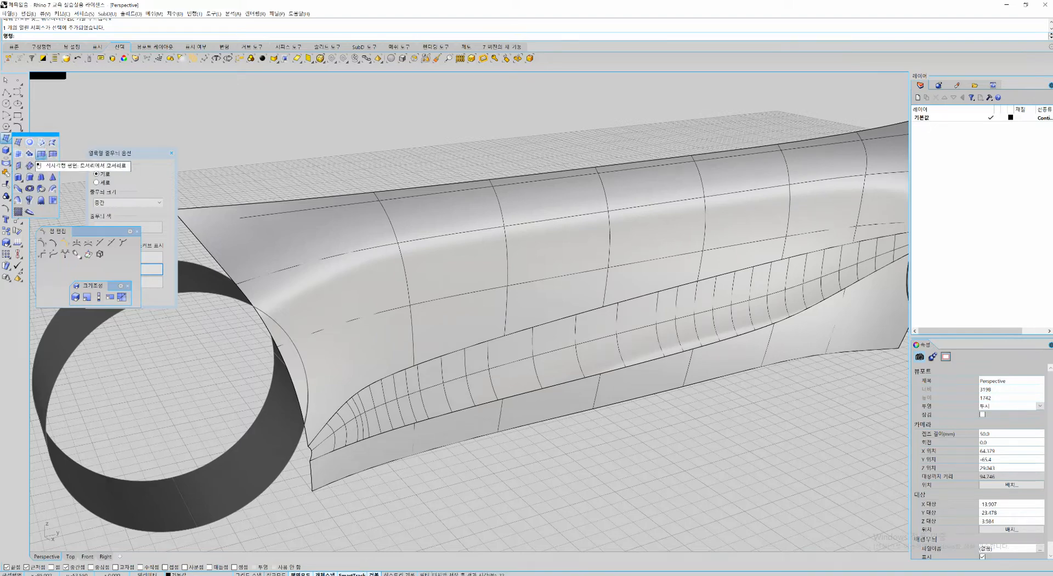
Step: Extract three lengthwise isocurves from the upper body-side surface
{"action": "left_click", "coordinate": [6, 162]}
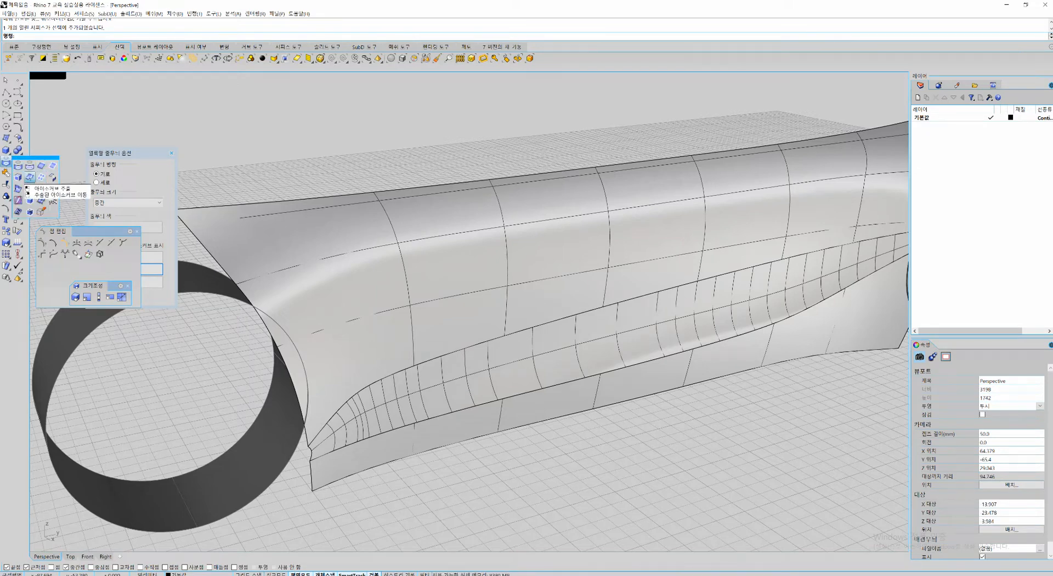
{"action": "left_click", "coordinate": [29, 177]}
{"action": "left_click", "coordinate": [501, 302]}
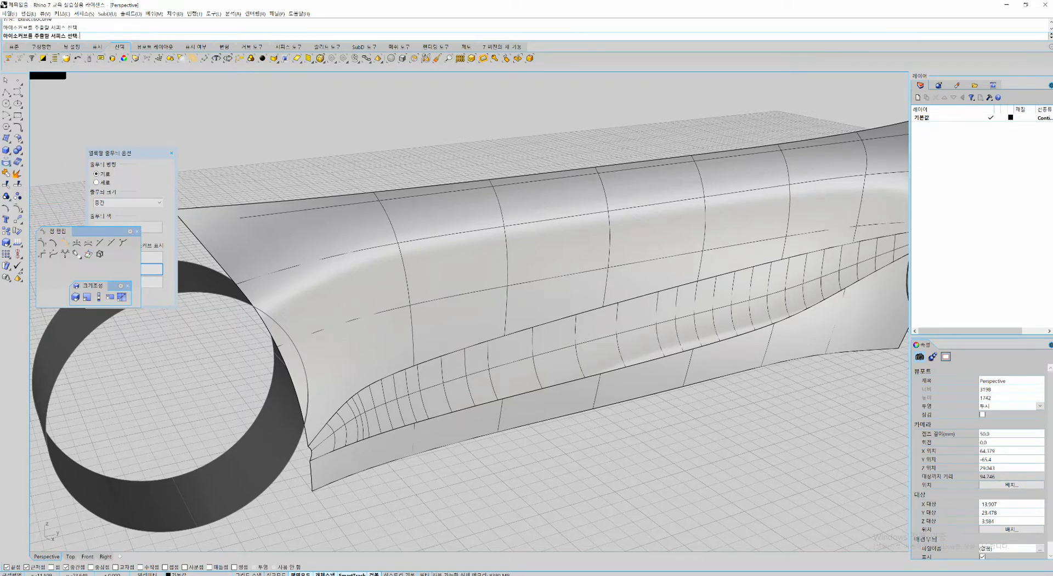
{"action": "mouse_move", "coordinate": [500, 303]}
{"action": "right_mouse_down"}
{"action": "mouse_move", "coordinate": [552, 269]}
{"action": "mouse_move", "coordinate": [509, 292]}
{"action": "right_mouse_up"}
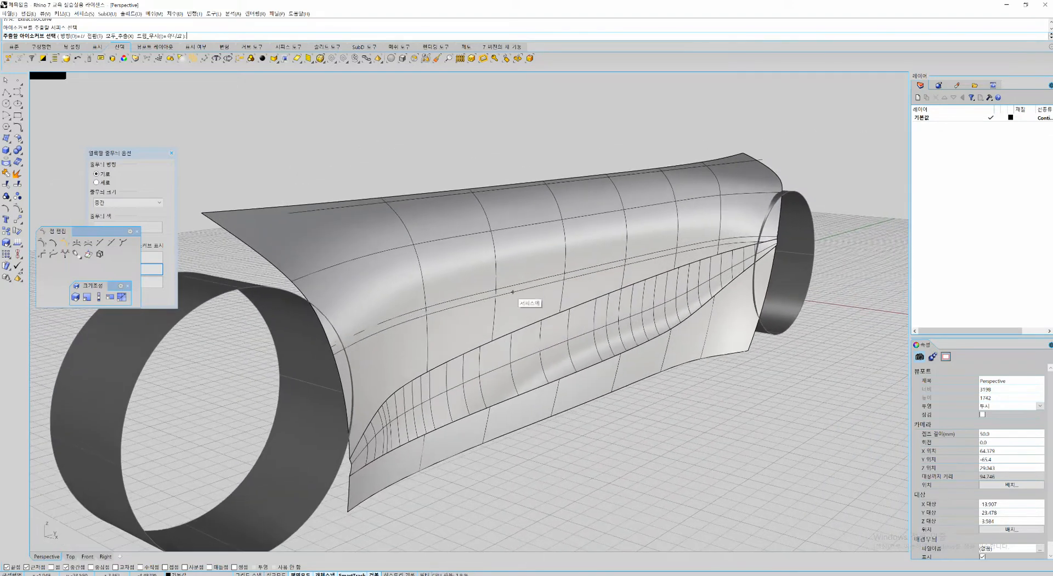
{"action": "left_click", "coordinate": [521, 269]}
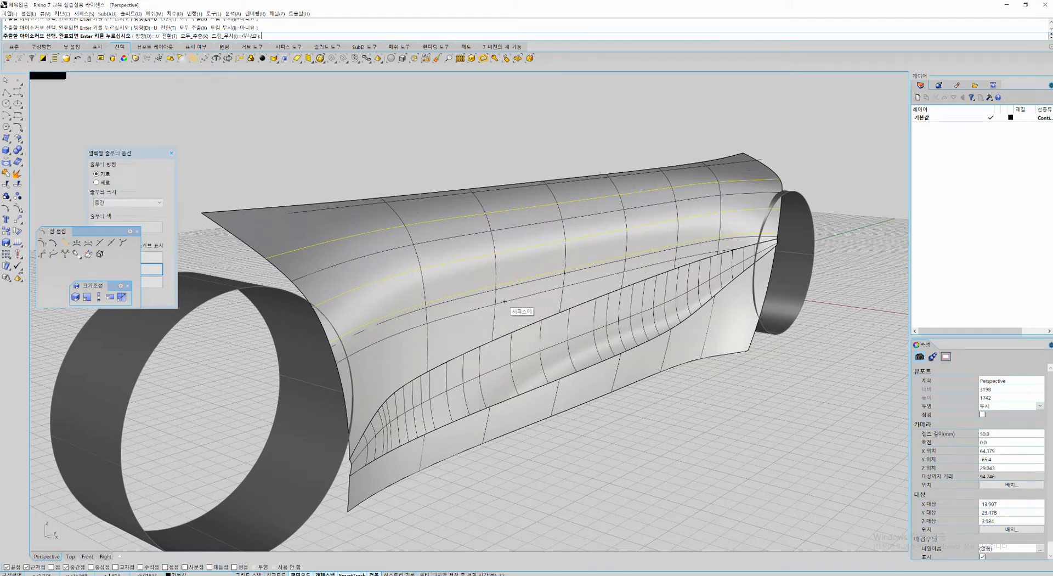
{"action": "type", "text": "ㅅ"}
{"action": "key", "text": "Return"}
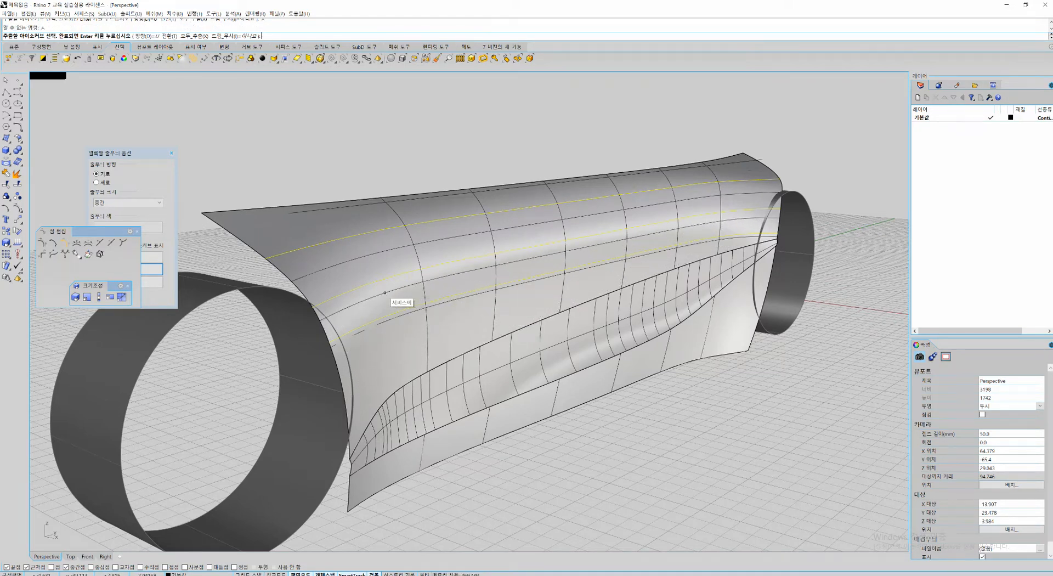
Step: Toggle the isocurve direction and extract four crosswise isocurves, one near each end and two across the middle of the upper surface
{"action": "type", "text": "t"}
{"action": "key", "text": "Return"}
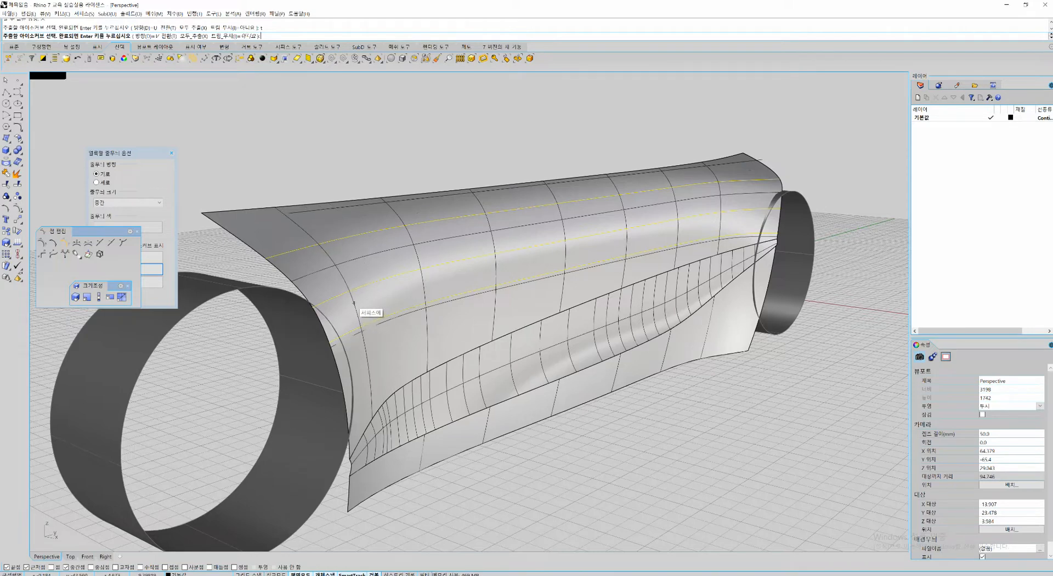
{"action": "left_click", "coordinate": [520, 254]}
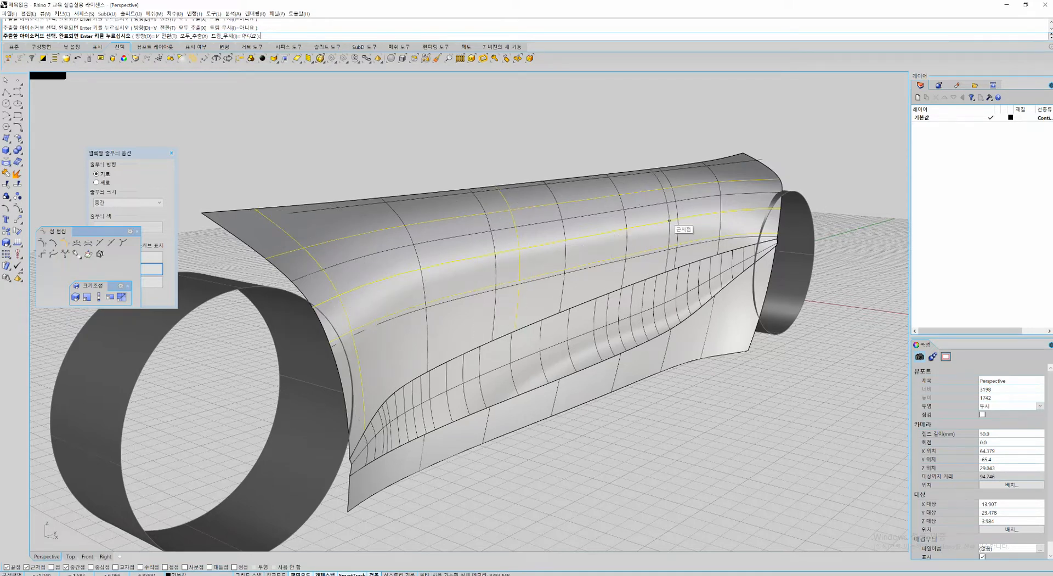
{"action": "left_click", "coordinate": [669, 218]}
{"action": "left_click", "coordinate": [756, 202]}
{"action": "key", "text": "Return"}
{"action": "left_click", "coordinate": [708, 219]}
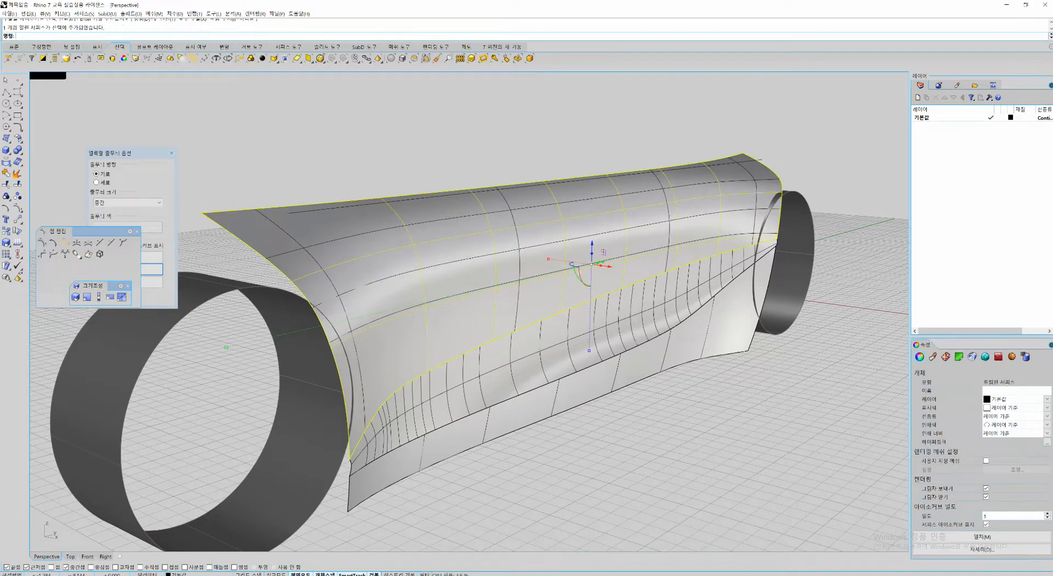
{"action": "key", "text": "ctrl+x"}
{"action": "right_click_drag", "start_coordinate": [658, 263], "coordinate": [735, 233]}
{"action": "scroll", "coordinate": [384, 293], "scroll_direction": "down", "scroll_amount": 3}
{"action": "right_click_drag", "start_coordinate": [496, 276], "coordinate": [576, 259]}
{"action": "scroll", "coordinate": [576, 259], "scroll_direction": "up", "scroll_amount": 3}
{"action": "right_click_drag", "start_coordinate": [394, 290], "coordinate": [408, 362]}
{"action": "key", "text": "ctrl+z"}
{"action": "key", "text": "Escape"}
Step: Duplicate the upper surface's top edge and both wheel-arch end edges as curves
{"action": "type", "text": "de"}
{"action": "key", "text": "Return"}
{"action": "left_click", "coordinate": [285, 346]}
{"action": "left_click", "coordinate": [396, 267]}
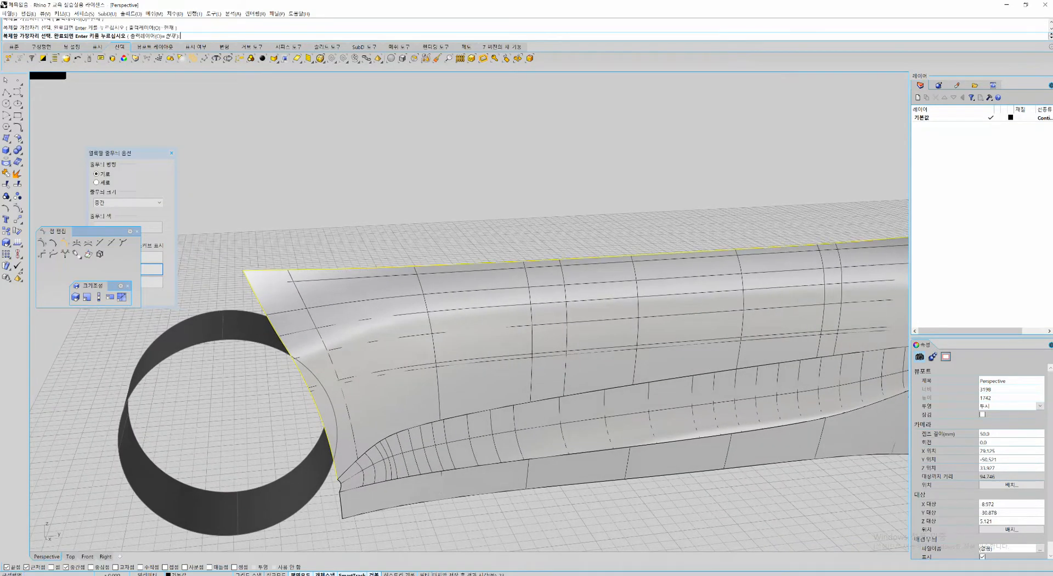
{"action": "right_click_drag", "start_coordinate": [614, 329], "coordinate": [280, 329], "text": "shift"}
{"action": "left_click", "coordinate": [759, 262]}
{"action": "key", "text": "Return"}
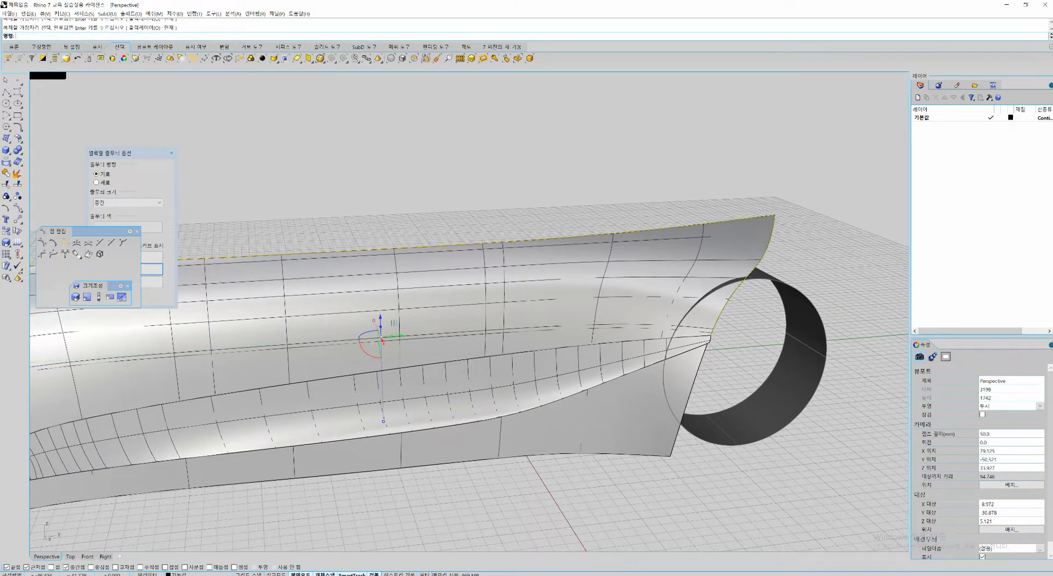
Step: Cut the original upper surface, keeping the extracted isocurves and edge curves
{"action": "right_click_drag", "start_coordinate": [575, 313], "coordinate": [542, 307], "text": "shift"}
{"action": "left_click", "coordinate": [636, 298]}
{"action": "key", "text": "ctrl+x"}
Step: Try a two-rail sweep along the top curve and the blend surface's upper edge through the crosswise profile curves
{"action": "right_click_drag", "start_coordinate": [378, 241], "coordinate": [430, 232]}
{"action": "type", "text": "sweep2"}
{"action": "key", "text": "Return"}
{"action": "left_click", "coordinate": [432, 237]}
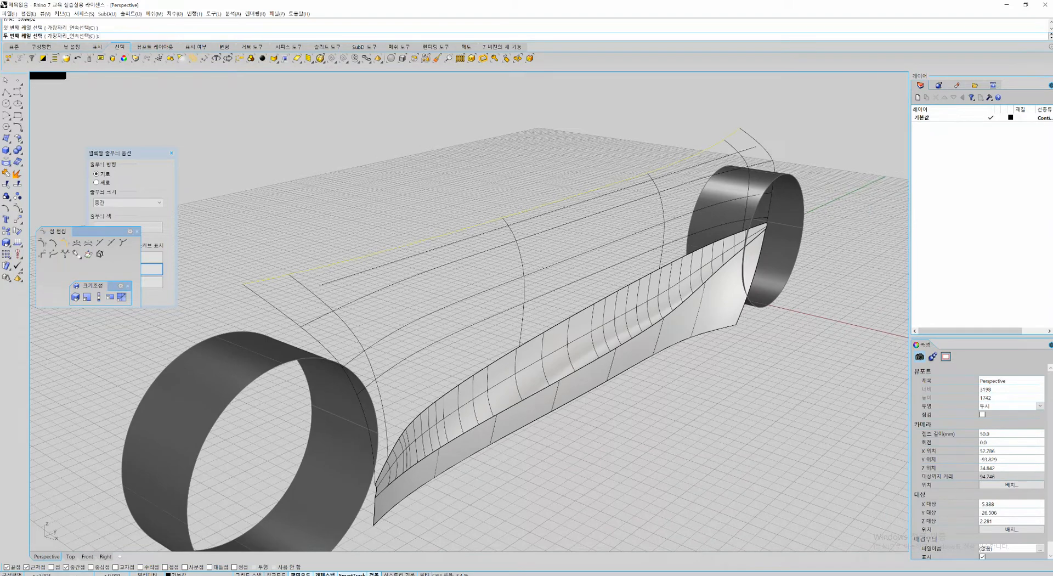
{"action": "left_click", "coordinate": [453, 387]}
{"action": "left_click", "coordinate": [332, 355]}
{"action": "right_click_drag", "start_coordinate": [361, 340], "coordinate": [335, 372], "text": "shift"}
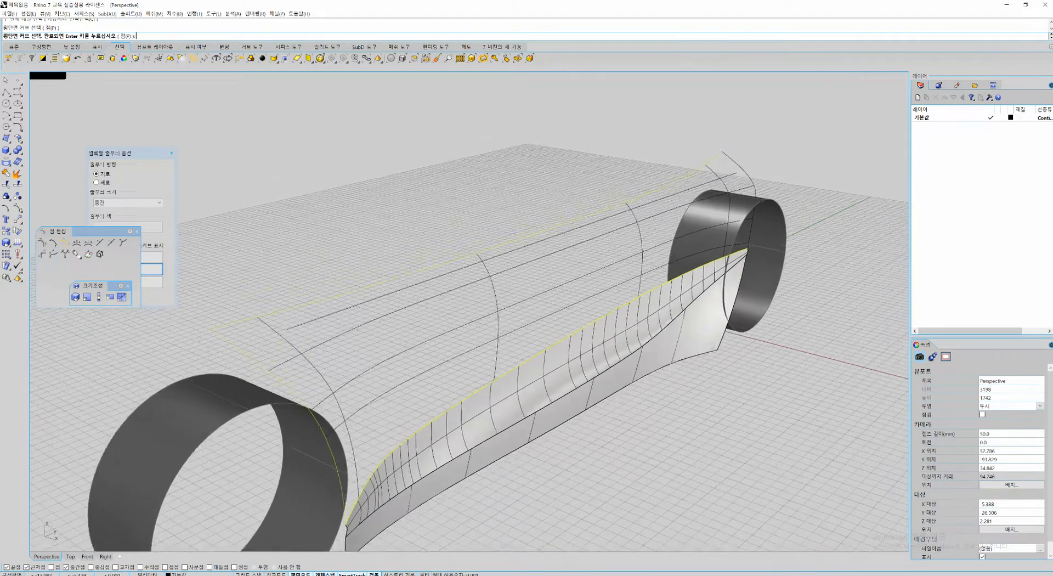
{"action": "left_click", "coordinate": [496, 300]}
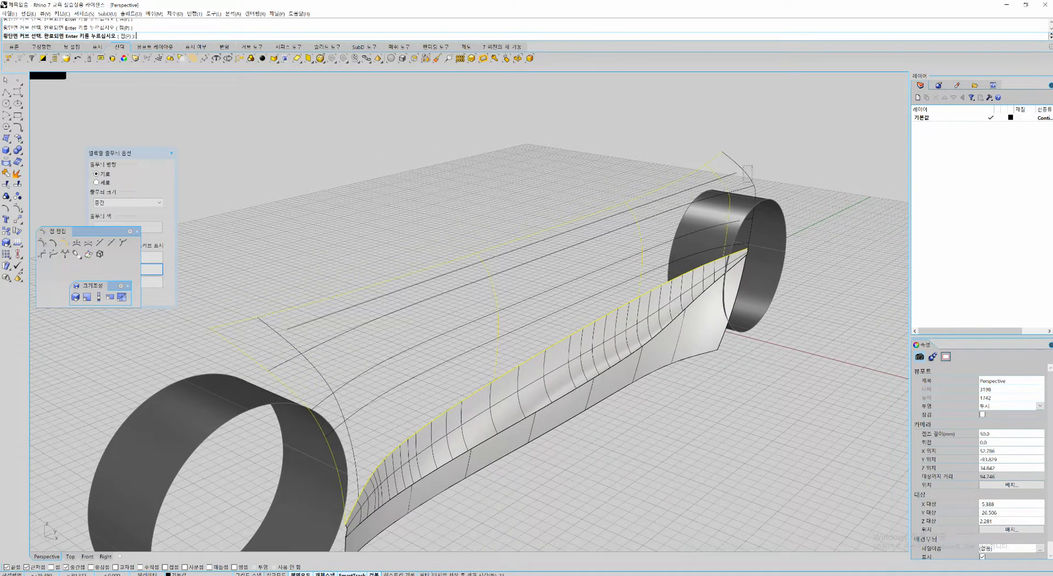
{"action": "left_click_drag", "start_coordinate": [752, 165], "coordinate": [742, 182]}
{"action": "key", "text": "Return"}
{"action": "key", "text": "Return"}
Step: Check the normal direction of the swept upper surface
{"action": "left_click", "coordinate": [568, 325]}
{"action": "right_click_drag", "start_coordinate": [568, 325], "coordinate": [502, 279]}
{"action": "type", "text": "dir"}
{"action": "key", "text": "Return"}
{"action": "left_click", "coordinate": [584, 278]}
{"action": "key", "text": "Return"}
Step: Show environment map reflections on the swept upper surface and examine the highlight along its length and at the rear end
{"action": "type", "text": "emap"}
{"action": "key", "text": "Return"}
{"action": "scroll", "coordinate": [669, 252], "scroll_direction": "down", "scroll_amount": 4}
{"action": "right_click_drag", "start_coordinate": [685, 285], "coordinate": [584, 202]}
{"action": "scroll", "coordinate": [601, 267], "scroll_direction": "up", "scroll_amount": 4}
{"action": "right_click_drag", "start_coordinate": [600, 267], "coordinate": [455, 219], "text": "shift"}
{"action": "right_click_drag", "start_coordinate": [549, 219], "coordinate": [521, 290]}
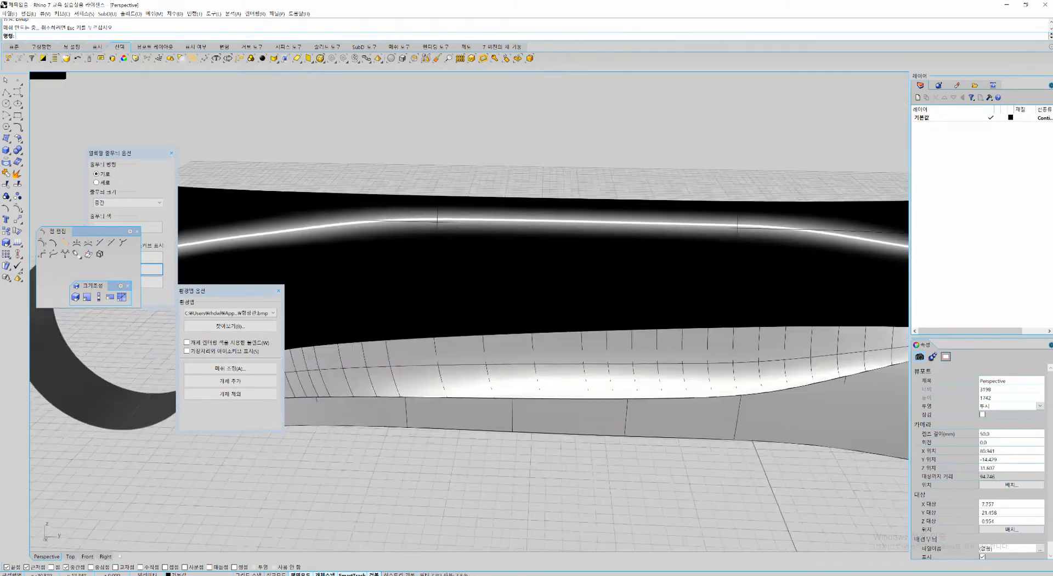
{"action": "right_click_drag", "start_coordinate": [795, 279], "coordinate": [570, 249], "text": "shift"}
{"action": "right_click_drag", "start_coordinate": [411, 247], "coordinate": [812, 269], "text": "shift"}
{"action": "right_click_drag", "start_coordinate": [658, 290], "coordinate": [480, 285]}
{"action": "scroll", "coordinate": [527, 257], "scroll_direction": "down", "scroll_amount": 4}
{"action": "right_click_drag", "start_coordinate": [628, 235], "coordinate": [642, 291], "text": "shift"}
{"action": "right_click_drag", "start_coordinate": [658, 242], "coordinate": [695, 298]}
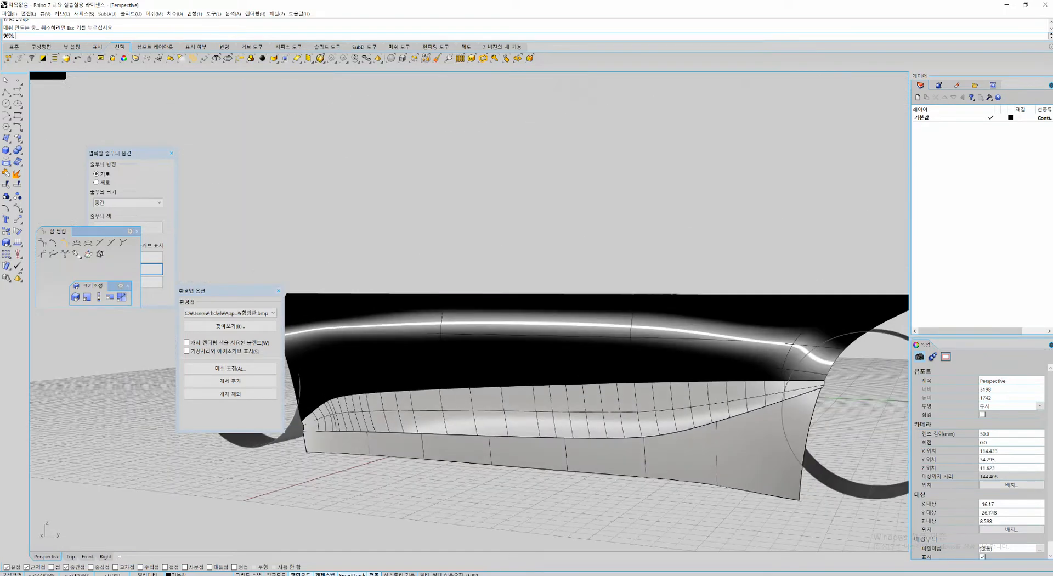
{"action": "left_click", "coordinate": [829, 360]}
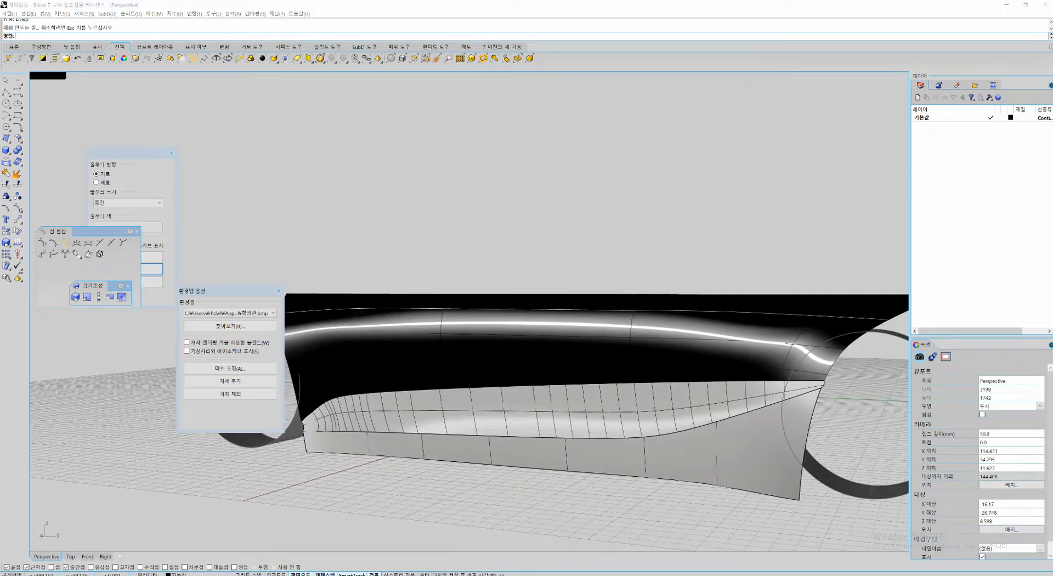
Step: Cut the swept upper surface from the model
{"action": "left_click", "coordinate": [779, 312]}
{"action": "left_click", "coordinate": [802, 341]}
{"action": "key", "text": "ctrl+x"}
Step: Sweep the upper surface along the top curve and the blend's upper edge, using both end curves and the two middle crosswise isocurves
{"action": "right_click_drag", "start_coordinate": [658, 307], "coordinate": [729, 329]}
{"action": "right_click_drag", "start_coordinate": [845, 344], "coordinate": [852, 348]}
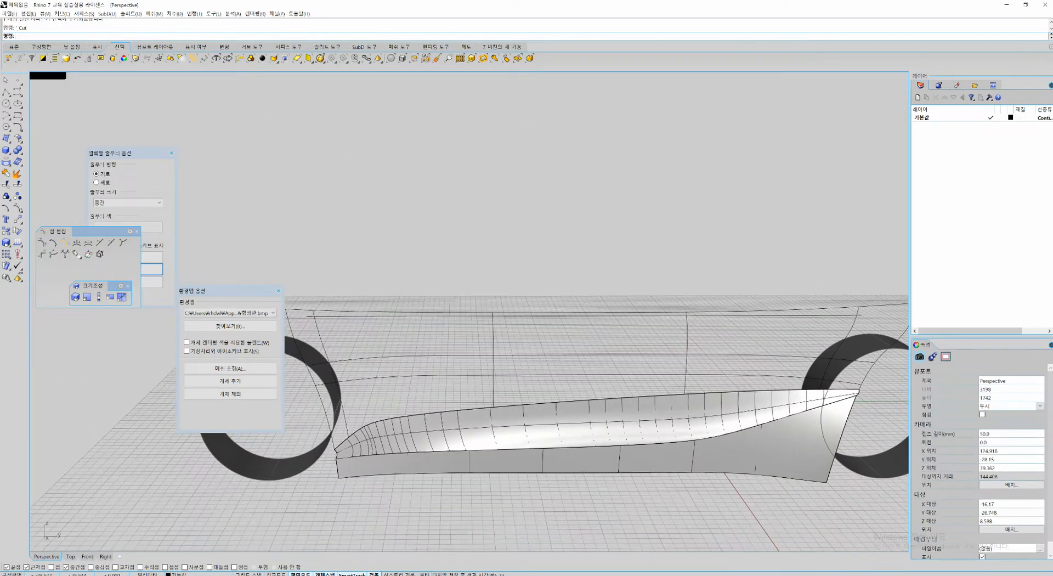
{"action": "key", "text": "super+space"}
{"action": "key", "text": "space"}
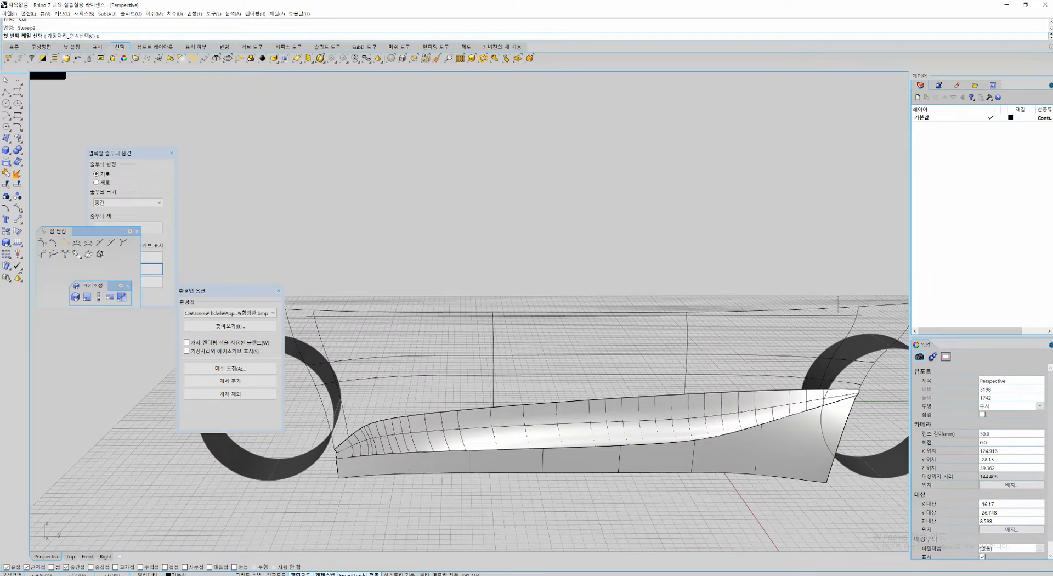
{"action": "left_click", "coordinate": [763, 311]}
{"action": "left_click", "coordinate": [761, 391]}
{"action": "right_click_drag", "start_coordinate": [763, 337], "coordinate": [727, 314], "text": "shift"}
{"action": "left_click", "coordinate": [856, 317]}
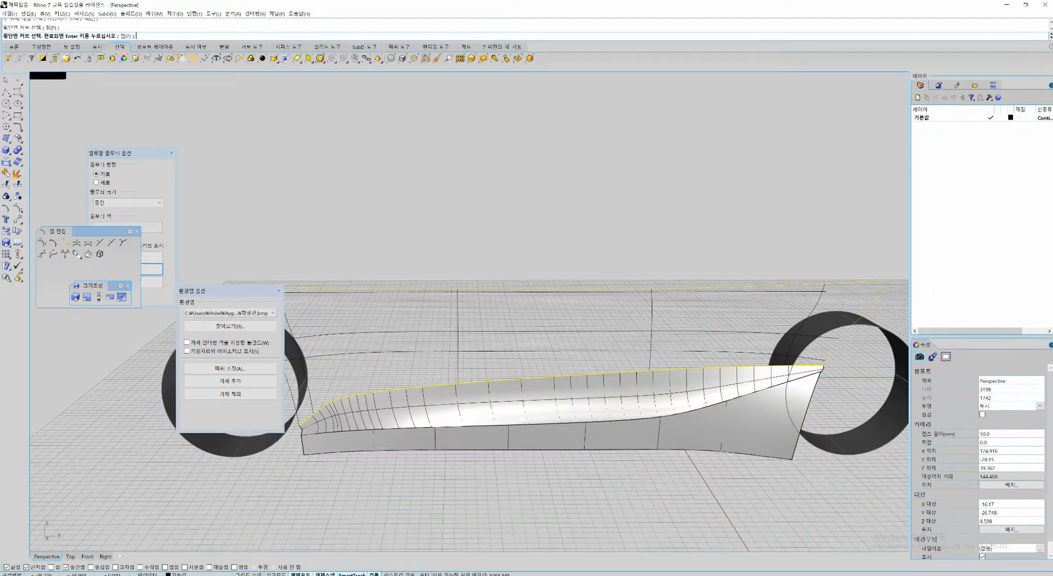
{"action": "left_click_drag", "start_coordinate": [619, 316], "coordinate": [615, 317]}
{"action": "left_click_drag", "start_coordinate": [476, 315], "coordinate": [436, 322]}
{"action": "right_click_drag", "start_coordinate": [288, 321], "coordinate": [429, 327], "text": "shift"}
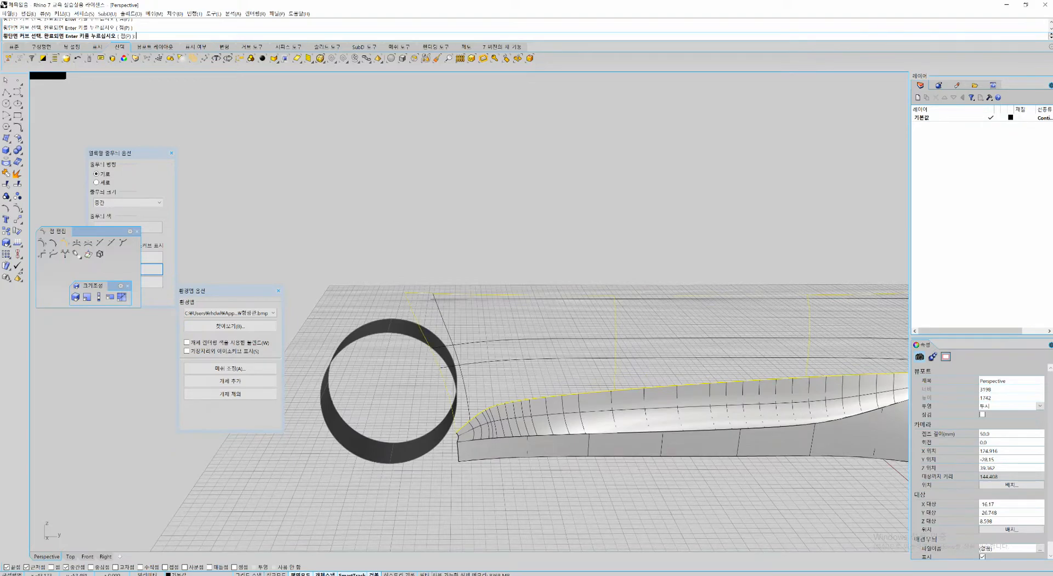
{"action": "key", "text": "Return"}
{"action": "key", "text": "Return"}
Step: Show environment map reflections on the swept, blended and lower surfaces and examine how the highlights run across them
{"action": "mouse_move", "coordinate": [707, 340]}
{"action": "right_mouse_down", "text": "shift"}
{"action": "mouse_move", "coordinate": [556, 323]}
{"action": "mouse_move", "coordinate": [636, 310]}
{"action": "mouse_move", "coordinate": [546, 226]}
{"action": "mouse_move", "coordinate": [569, 223]}
{"action": "mouse_move", "coordinate": [576, 263]}
{"action": "mouse_move", "coordinate": [571, 225]}
{"action": "right_mouse_up", "text": "shift"}
{"action": "left_click", "coordinate": [641, 308]}
{"action": "left_click", "coordinate": [655, 319]}
{"action": "type", "text": "EMap"}
{"action": "key", "text": "Return"}
{"action": "left_click", "coordinate": [620, 340]}
{"action": "key", "text": "Return"}
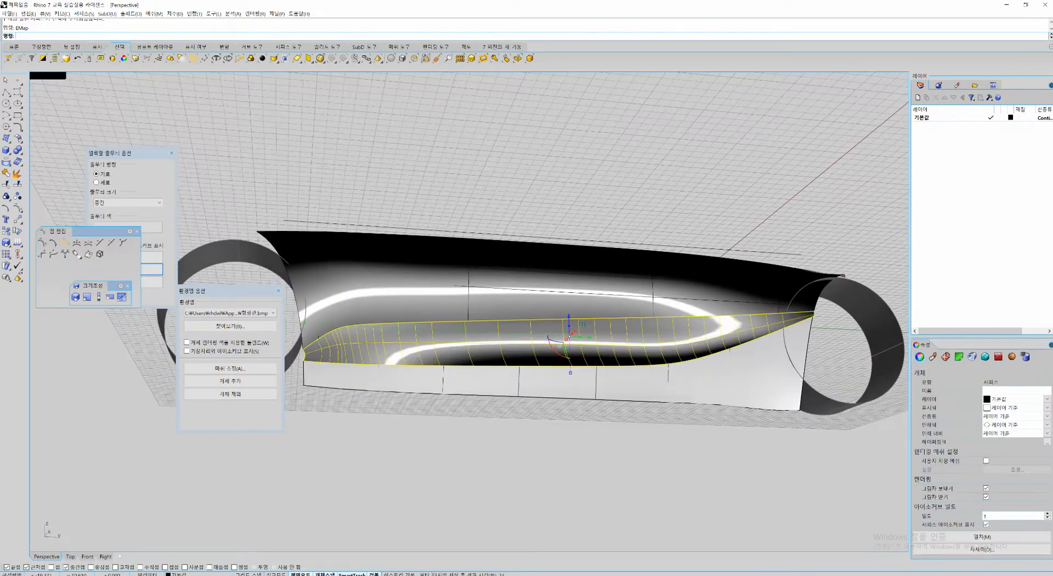
{"action": "left_click", "coordinate": [620, 379]}
{"action": "key", "text": "Return"}
{"action": "key", "text": "Escape"}
{"action": "mouse_move", "coordinate": [548, 357]}
{"action": "right_mouse_down"}
{"action": "mouse_move", "coordinate": [570, 356]}
{"action": "mouse_move", "coordinate": [529, 307]}
{"action": "mouse_move", "coordinate": [554, 352]}
{"action": "mouse_move", "coordinate": [536, 330]}
{"action": "right_mouse_up"}
{"action": "scroll", "coordinate": [523, 354], "scroll_direction": "up", "scroll_amount": 2}
{"action": "key", "text": "alt+Tab"}
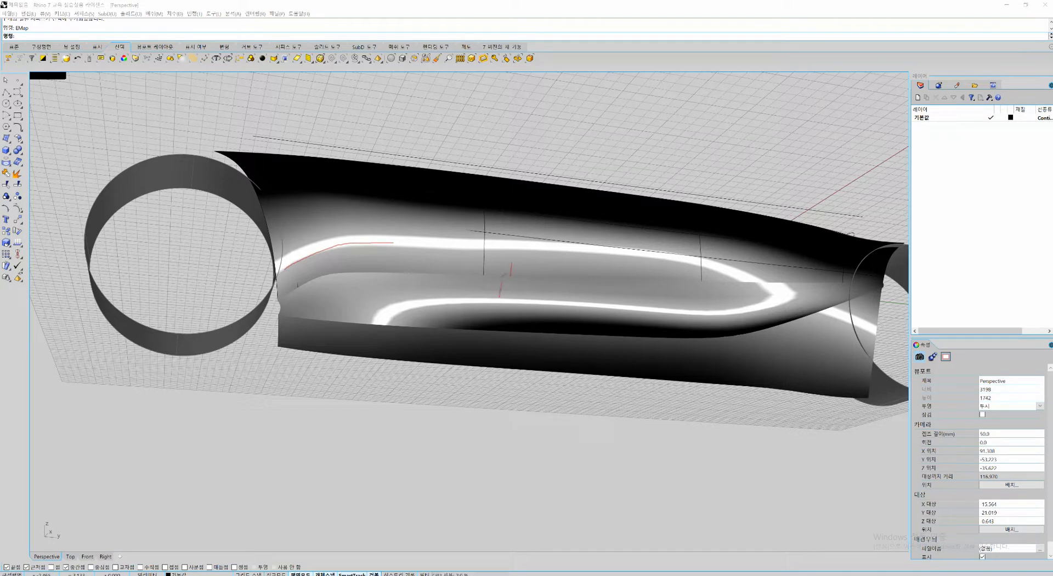
{"action": "left_click_drag", "start_coordinate": [393, 242], "coordinate": [603, 250]}
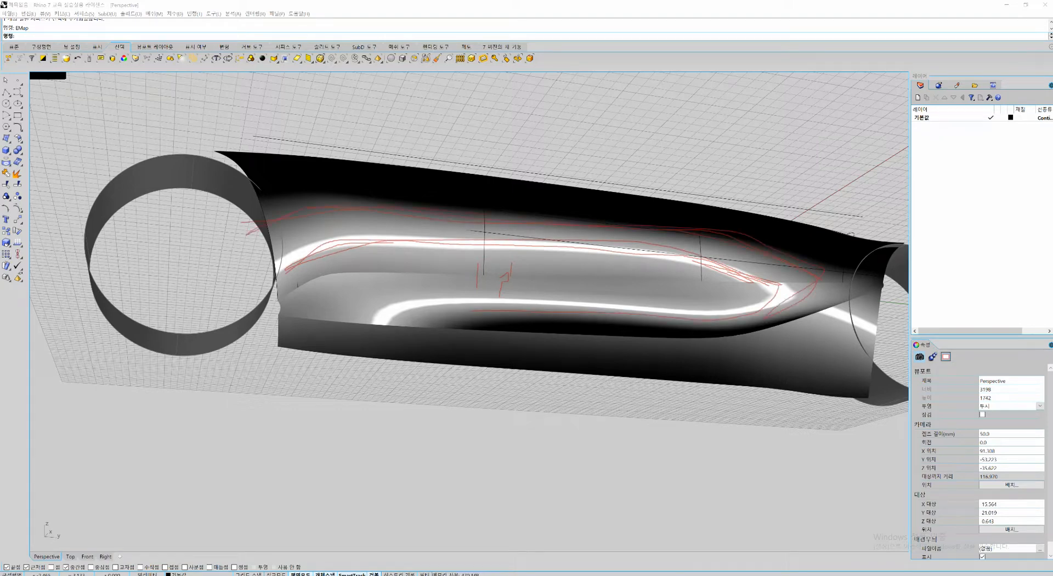
Step: Undo the latest upper surface sweep and its preceding cut so the original trimmed upper surface is back
{"action": "key", "text": "Escape"}
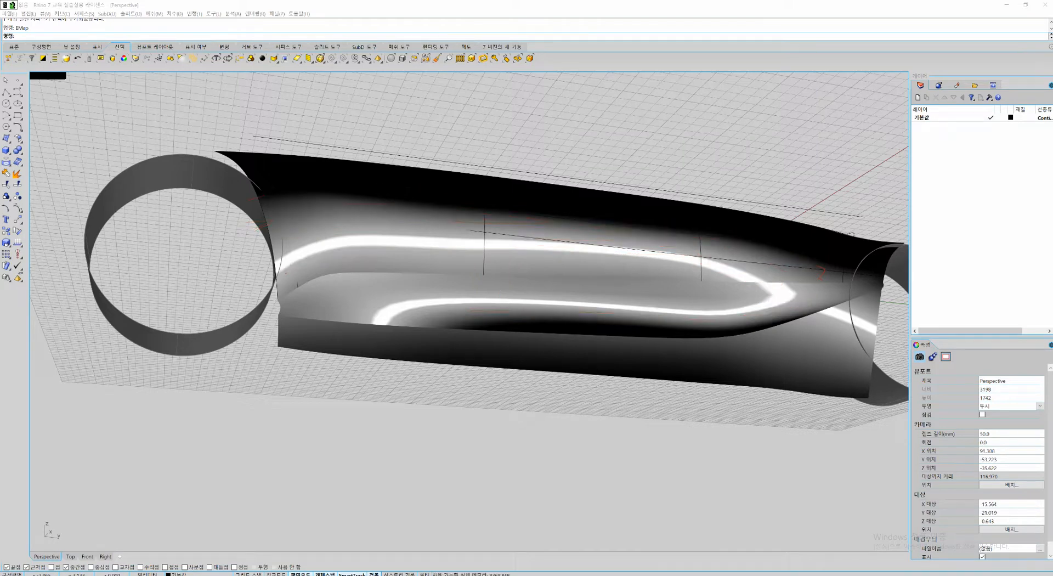
{"action": "right_click_drag", "start_coordinate": [515, 237], "coordinate": [520, 247]}
{"action": "key", "text": "ctrl+z"}
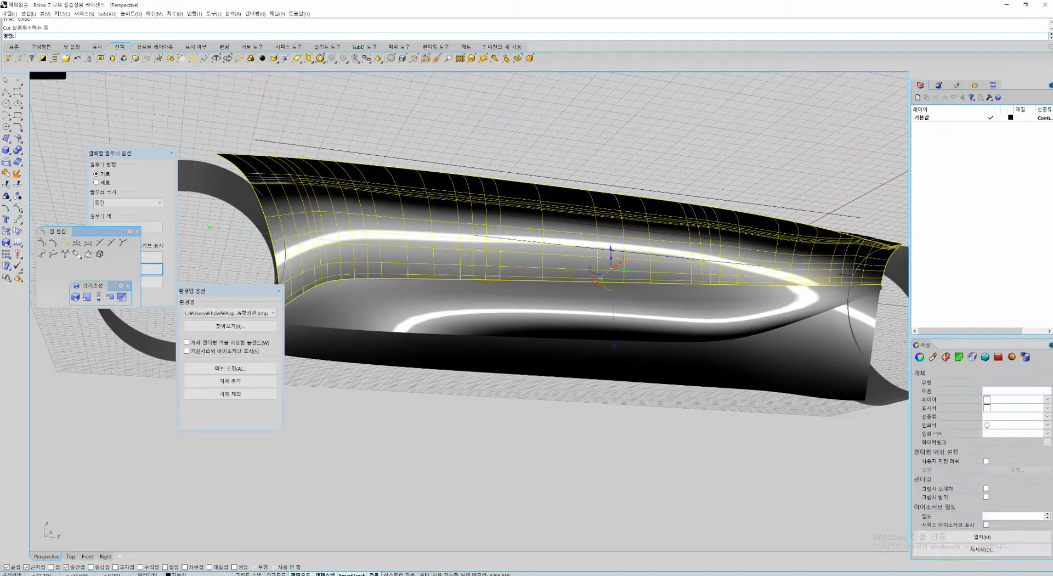
{"action": "key", "text": "Escape"}
{"action": "key", "text": "ctrl+z"}
{"action": "key", "text": "ctrl+z"}
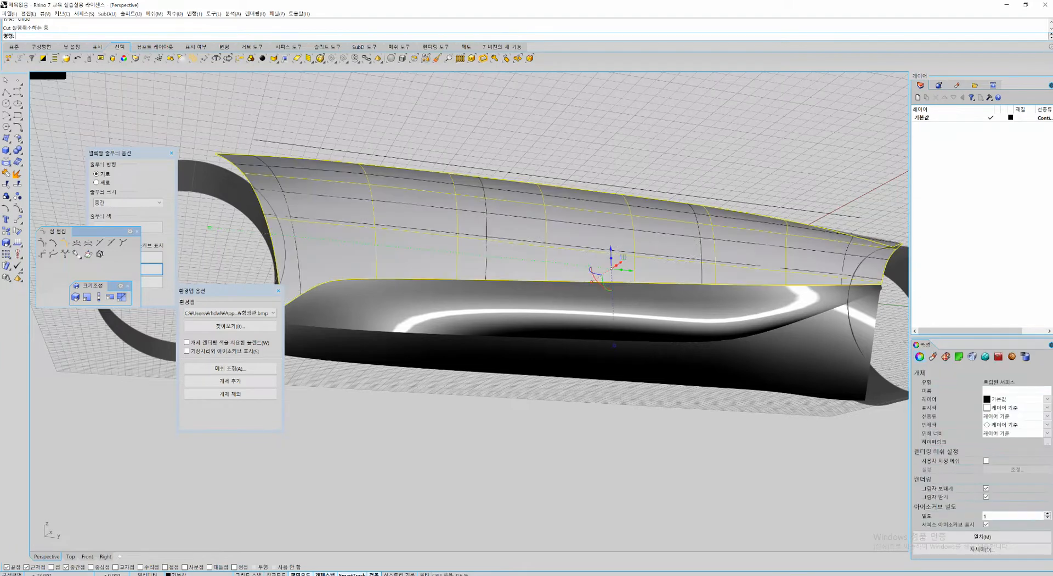
Step: Show environment map reflections on the restored trimmed upper surface
{"action": "key", "text": "Escape"}
{"action": "left_click", "coordinate": [627, 219]}
{"action": "key", "text": "space"}
{"action": "key", "text": "Escape"}
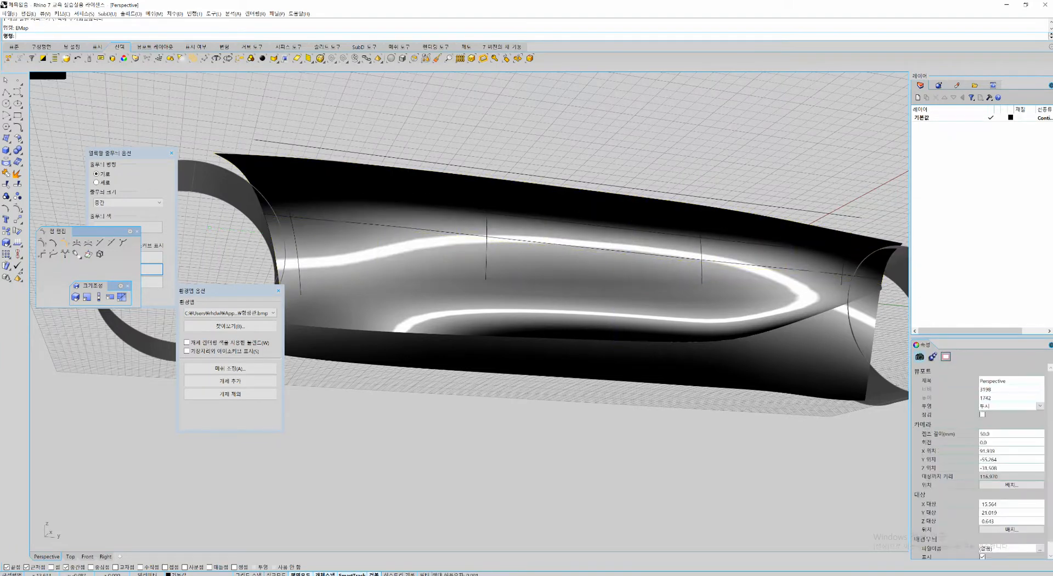
Step: Examine the highlights across the upper and blended surfaces up to the wheel end, and close the environment map display
{"action": "right_click_drag", "start_coordinate": [811, 269], "coordinate": [817, 301]}
{"action": "scroll", "coordinate": [855, 307], "scroll_direction": "up", "scroll_amount": 4}
{"action": "left_click", "coordinate": [698, 262]}
{"action": "left_click", "coordinate": [715, 284]}
{"action": "scroll", "coordinate": [669, 284], "scroll_direction": "down", "scroll_amount": 6}
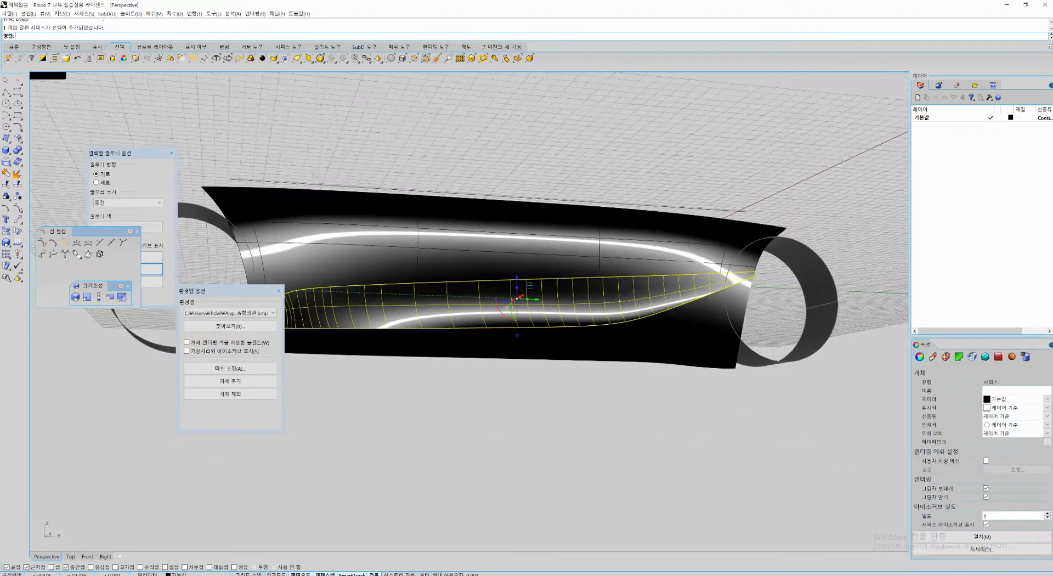
{"action": "key", "text": "Escape"}
{"action": "right_click_drag", "start_coordinate": [548, 287], "coordinate": [682, 293], "text": "shift"}
{"action": "scroll", "coordinate": [406, 295], "scroll_direction": "up", "scroll_amount": 8}
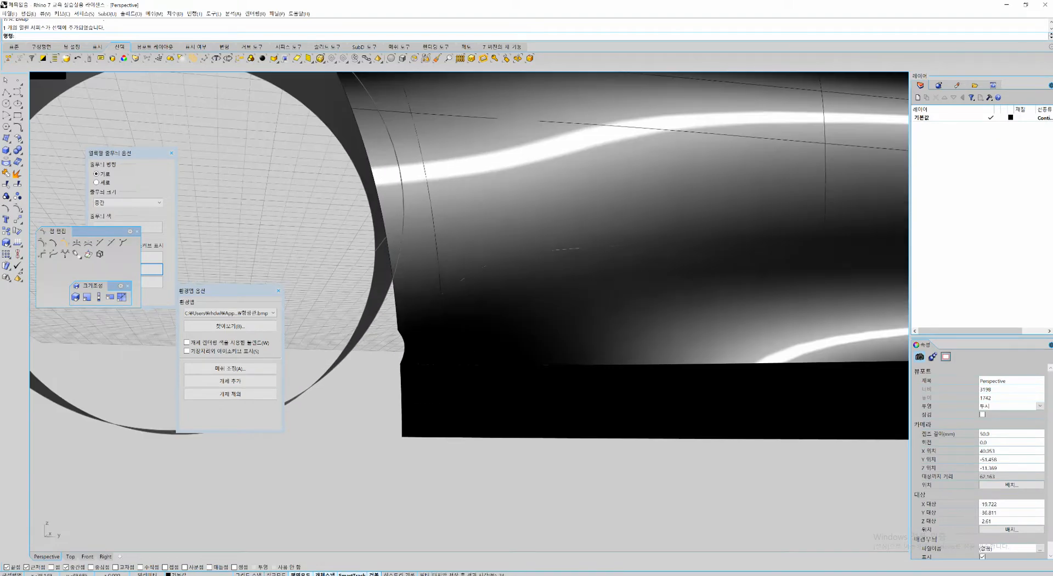
{"action": "left_click", "coordinate": [279, 291]}
Step: In the Right view, draw a straight slanted line across the blend surface just inside its notched wheel-side end
{"action": "right_click_drag", "start_coordinate": [409, 350], "coordinate": [396, 371]}
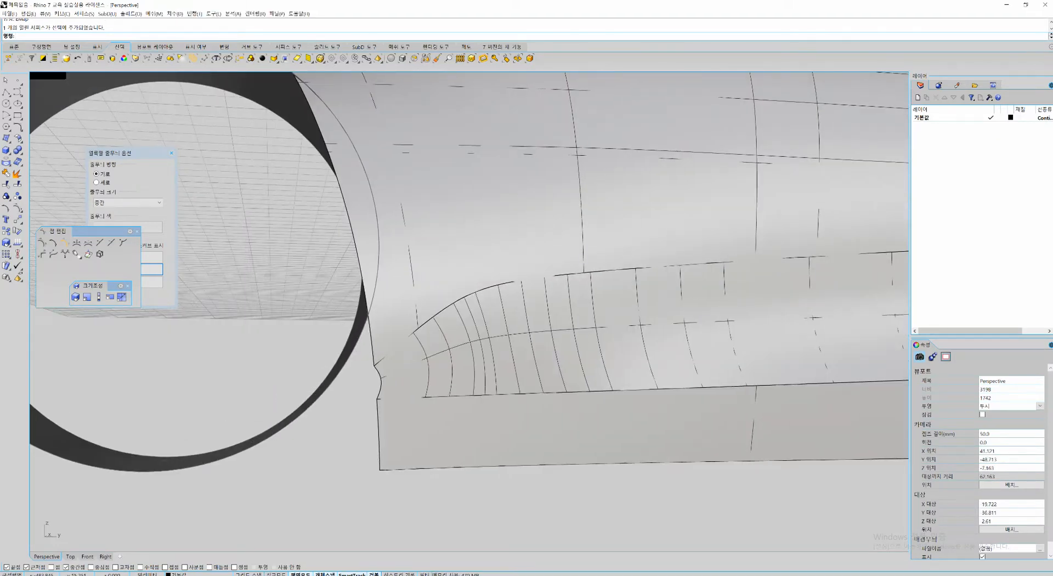
{"action": "key", "text": "ctrl+2"}
{"action": "left_click_drag", "start_coordinate": [388, 428], "coordinate": [413, 426]}
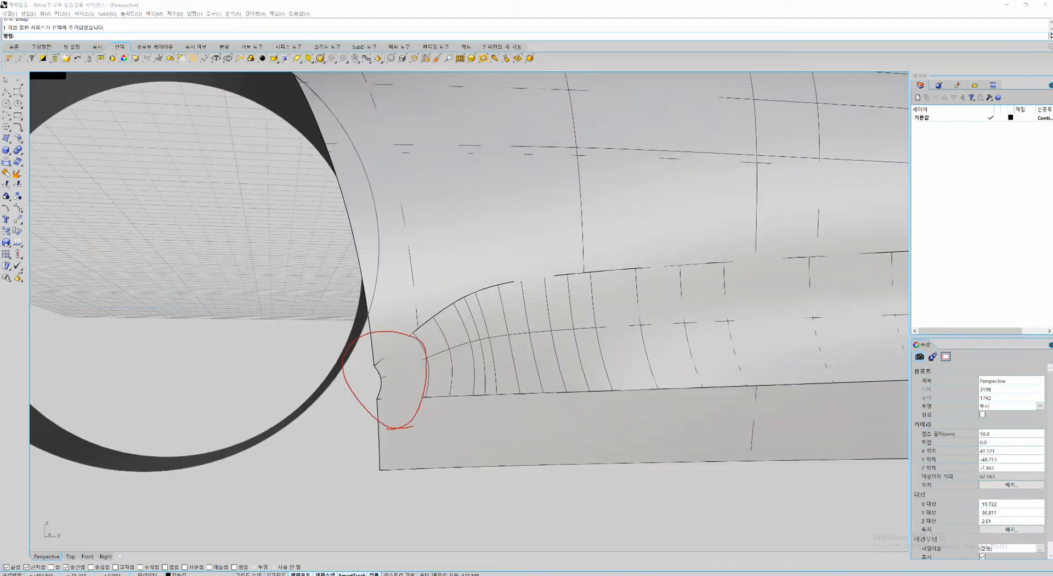
{"action": "key", "text": "Escape"}
{"action": "mouse_move", "coordinate": [408, 384]}
{"action": "right_mouse_down"}
{"action": "mouse_move", "coordinate": [540, 424]}
{"action": "mouse_move", "coordinate": [483, 422]}
{"action": "right_mouse_up"}
{"action": "left_click", "coordinate": [606, 332]}
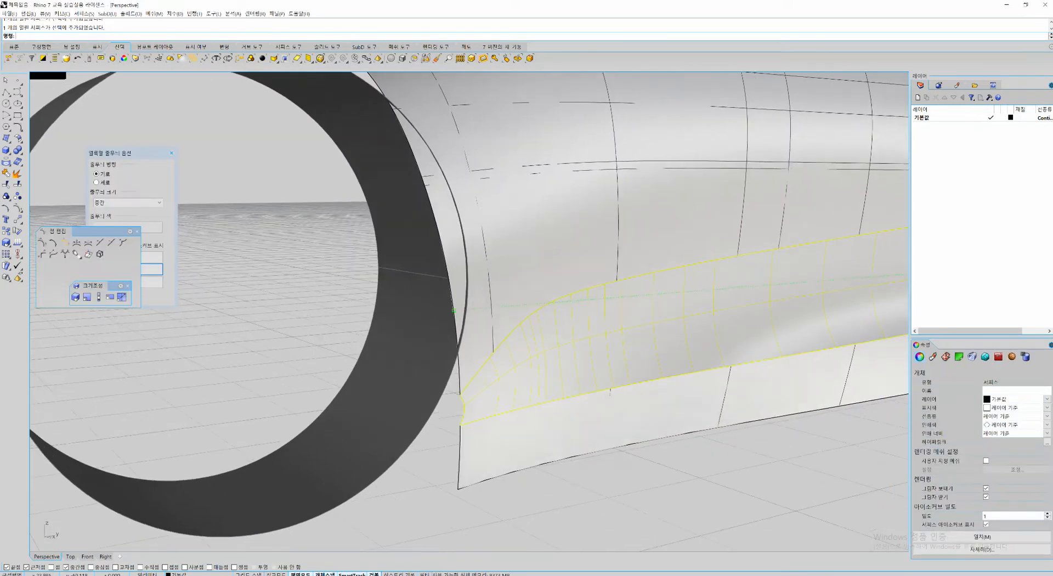
{"action": "key", "text": "ctrl+F3"}
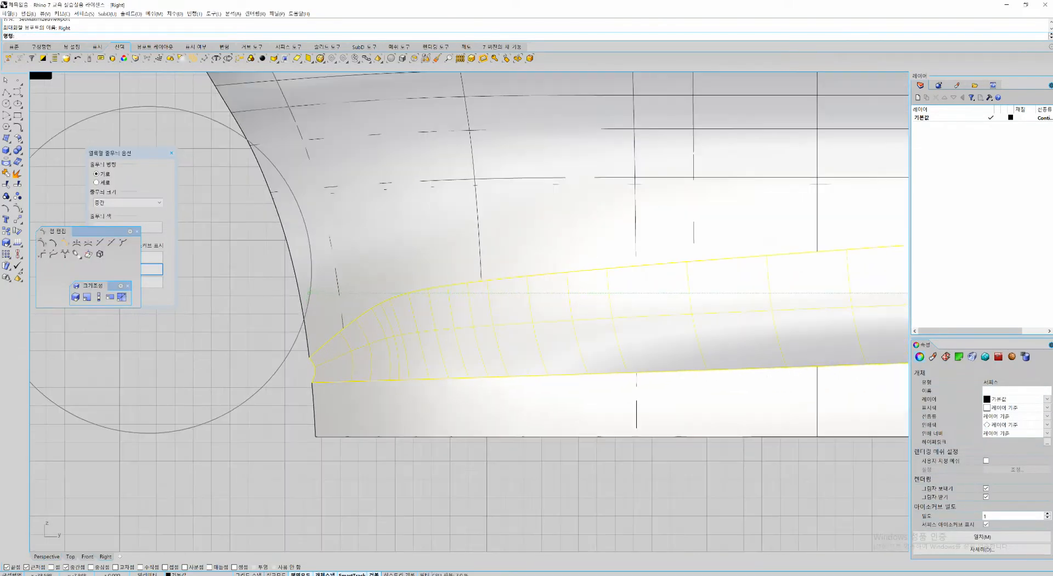
{"action": "key", "text": "Return"}
{"action": "left_click", "coordinate": [367, 492]}
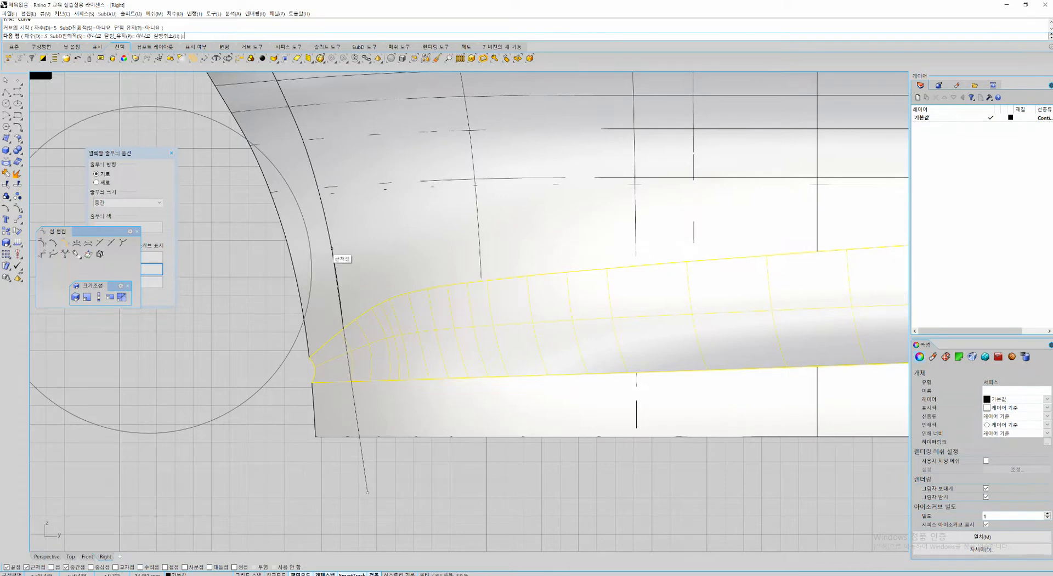
{"action": "left_click", "coordinate": [331, 248]}
{"action": "key", "text": "Return"}
Step: Trim off the notched end of the blend surface with the slanted line, and remove the line
{"action": "left_click", "coordinate": [359, 436]}
{"action": "scroll", "coordinate": [325, 421], "scroll_direction": "up", "scroll_amount": 8}
{"action": "key", "text": "ctrl+t"}
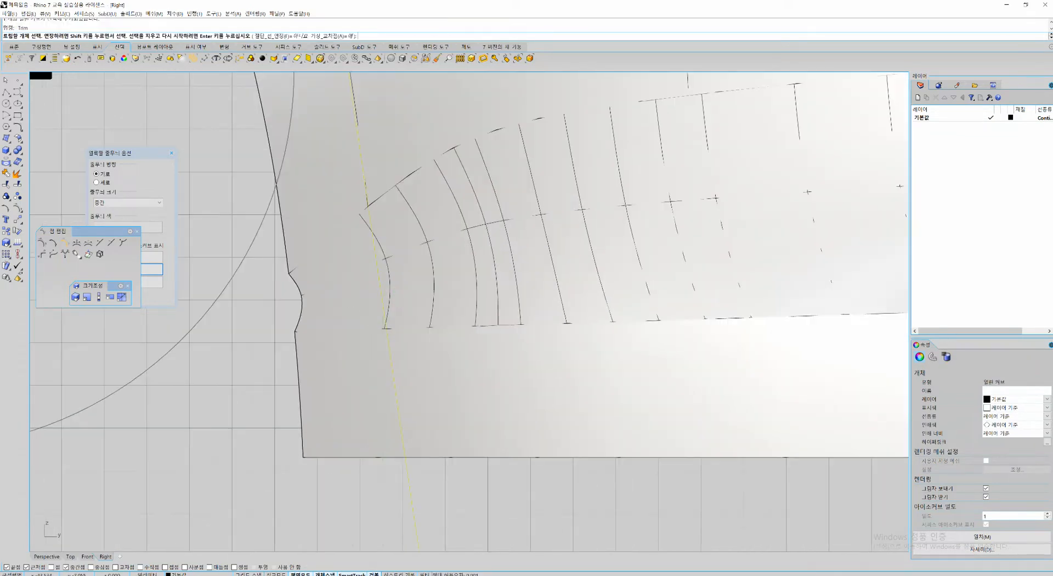
{"action": "left_click", "coordinate": [337, 302]}
{"action": "key", "text": "ctrl+x"}
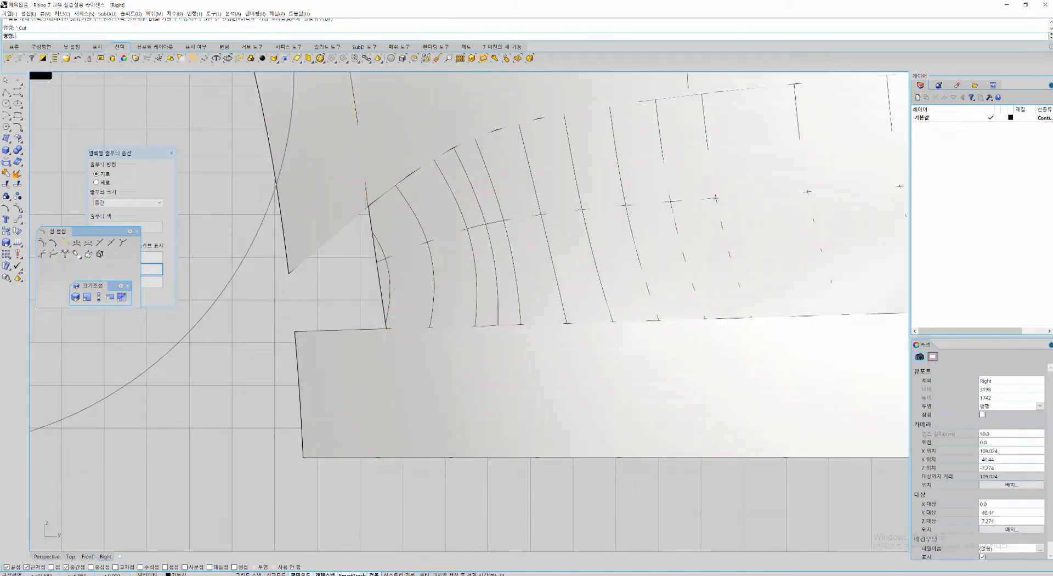
Step: Create a blend curve with tangent continuity at both ends, bridging the upper and lower surfaces' wheel-side edges across the trimmed opening
{"action": "right_click_drag", "start_coordinate": [335, 310], "coordinate": [392, 344]}
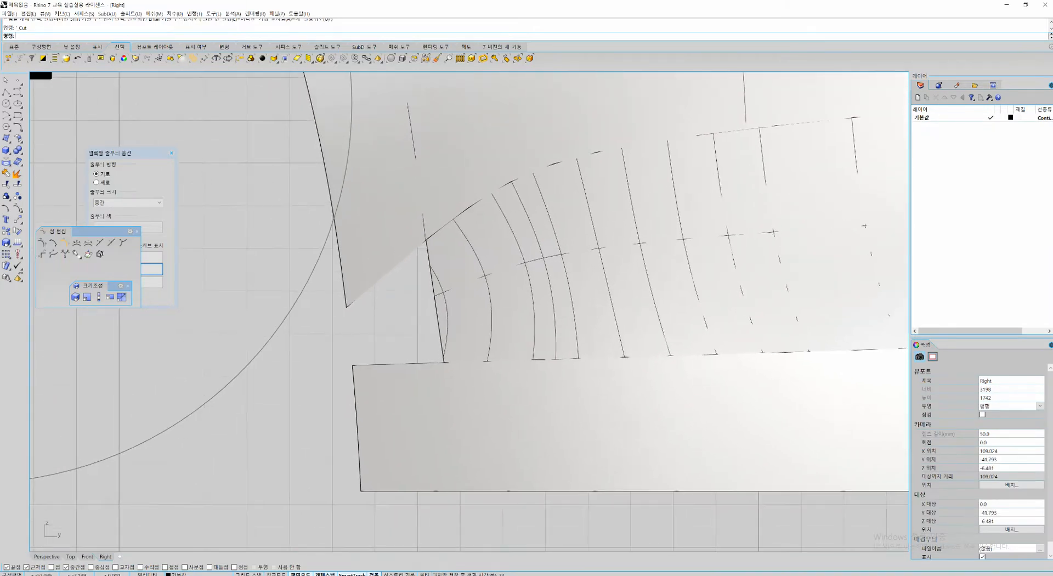
{"action": "left_click", "coordinate": [20, 128]}
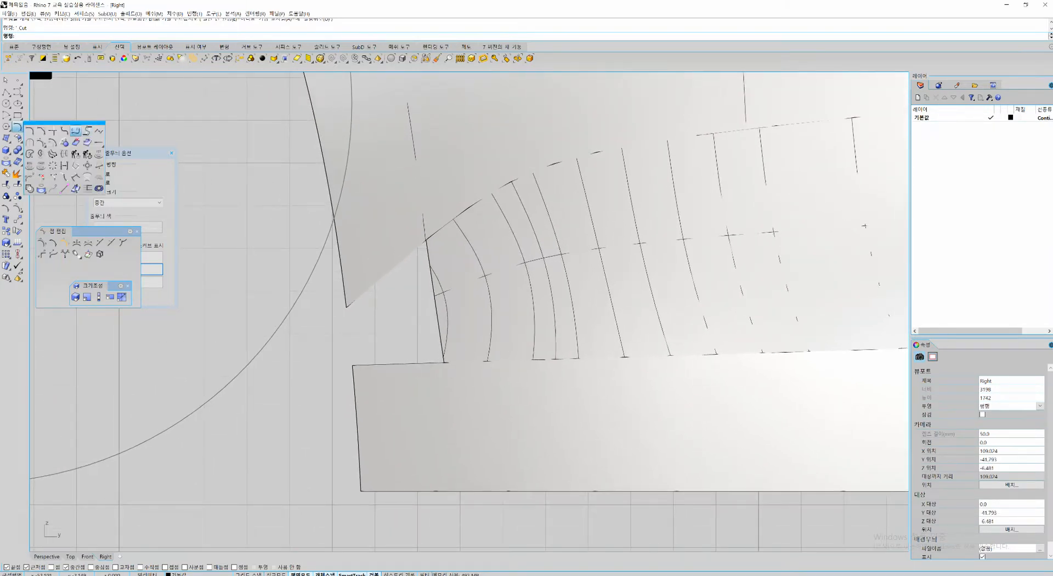
{"action": "left_click", "coordinate": [75, 131]}
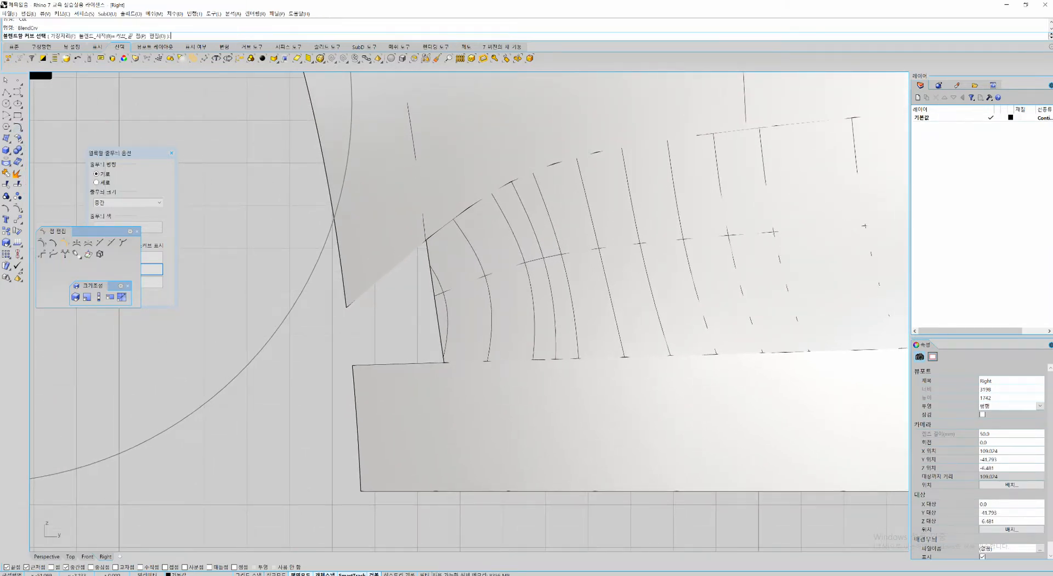
{"action": "key", "text": "ctrl+F4"}
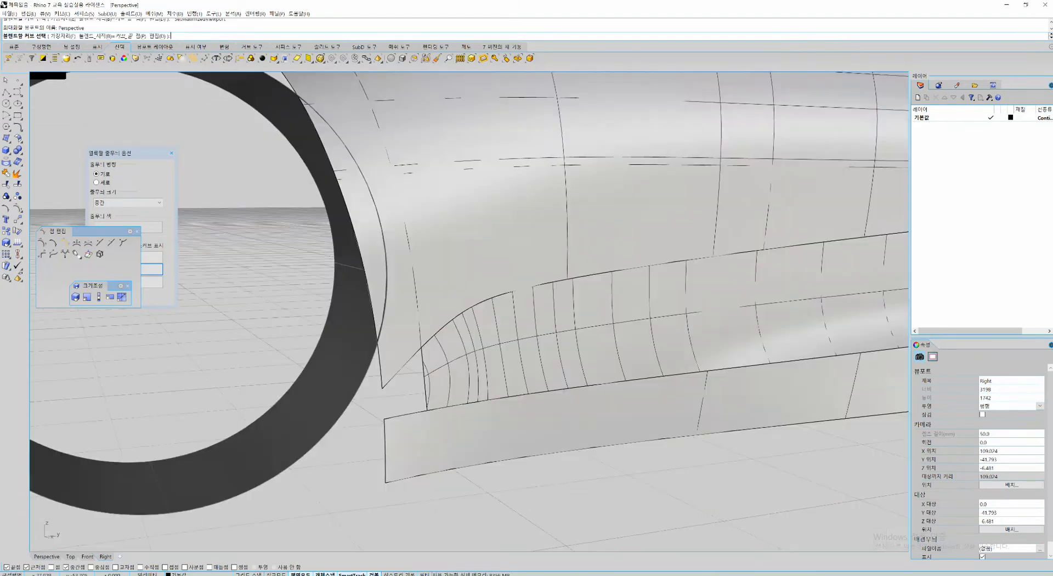
{"action": "right_click_drag", "start_coordinate": [343, 331], "coordinate": [354, 310]}
{"action": "scroll", "coordinate": [542, 426], "scroll_direction": "up", "scroll_amount": 3}
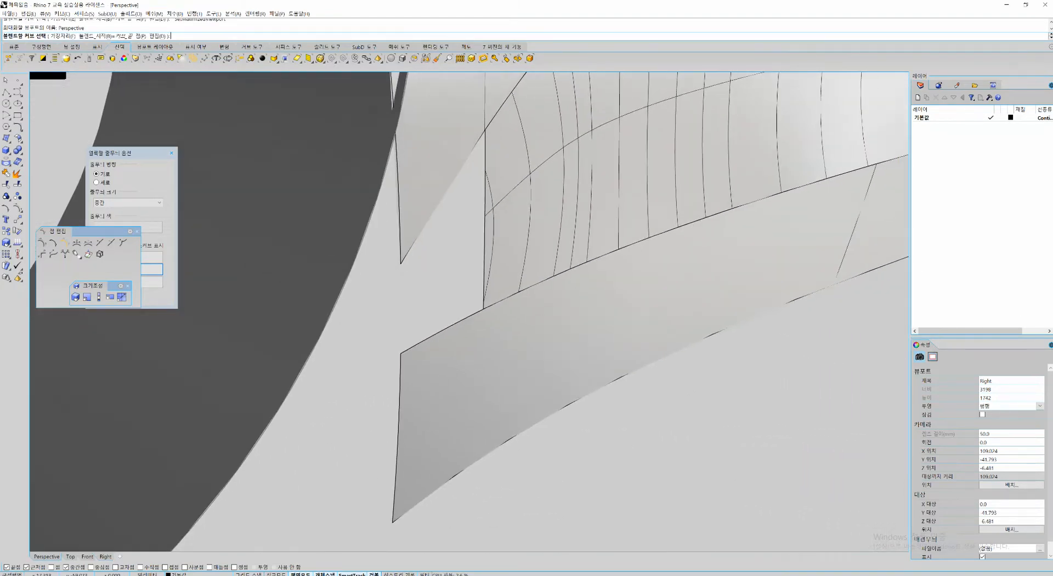
{"action": "left_click", "coordinate": [404, 255]}
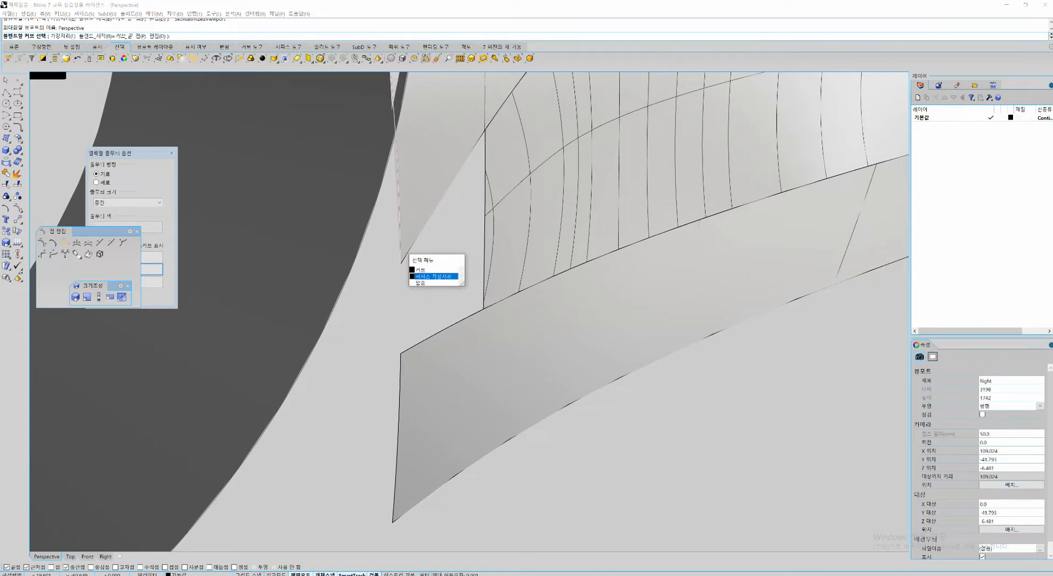
{"action": "left_click", "coordinate": [433, 269]}
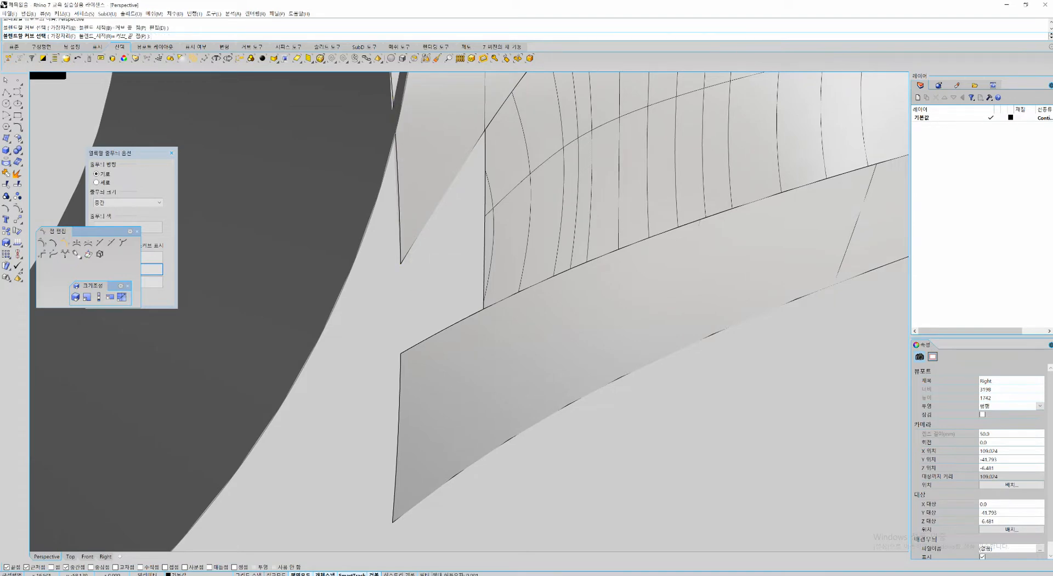
{"action": "left_click", "coordinate": [401, 361]}
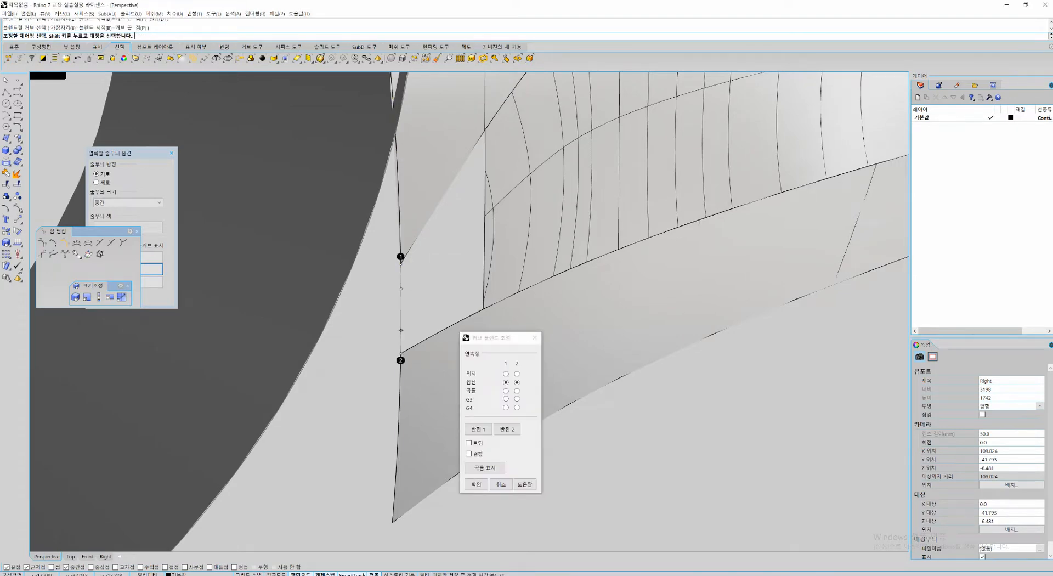
{"action": "key", "text": "Return"}
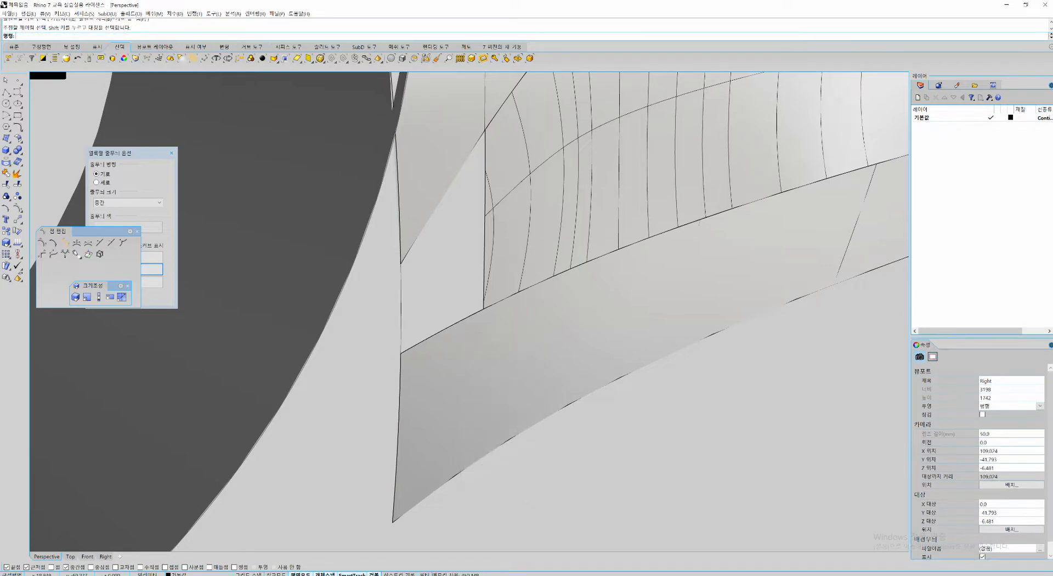
Step: Examine the new bridging curve and how it meets the surface corners around the trimmed opening
{"action": "right_click_drag", "start_coordinate": [400, 289], "coordinate": [366, 345]}
{"action": "left_click", "coordinate": [365, 354]}
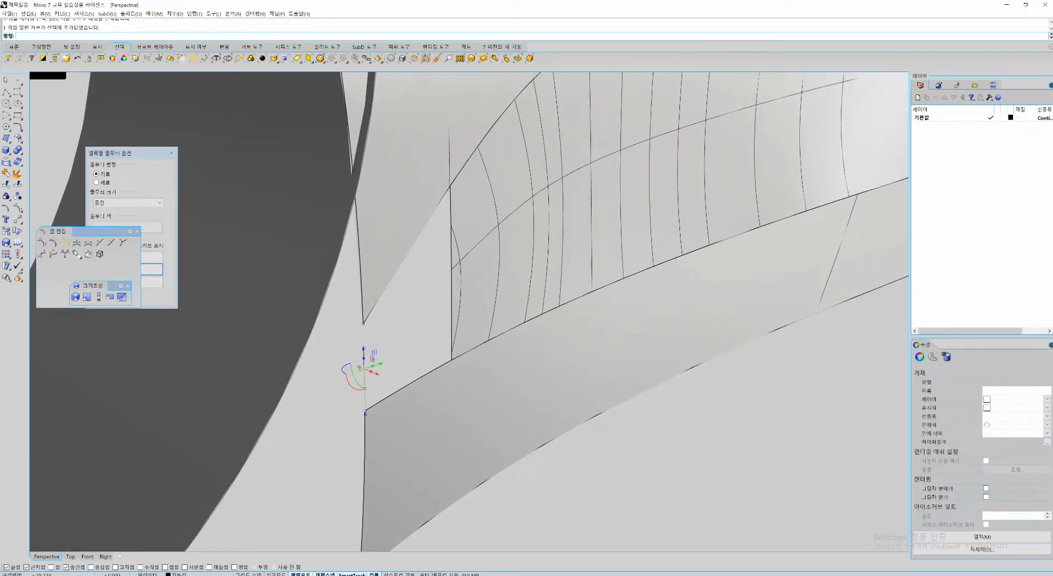
{"action": "left_click", "coordinate": [364, 348]}
{"action": "key", "text": "Escape"}
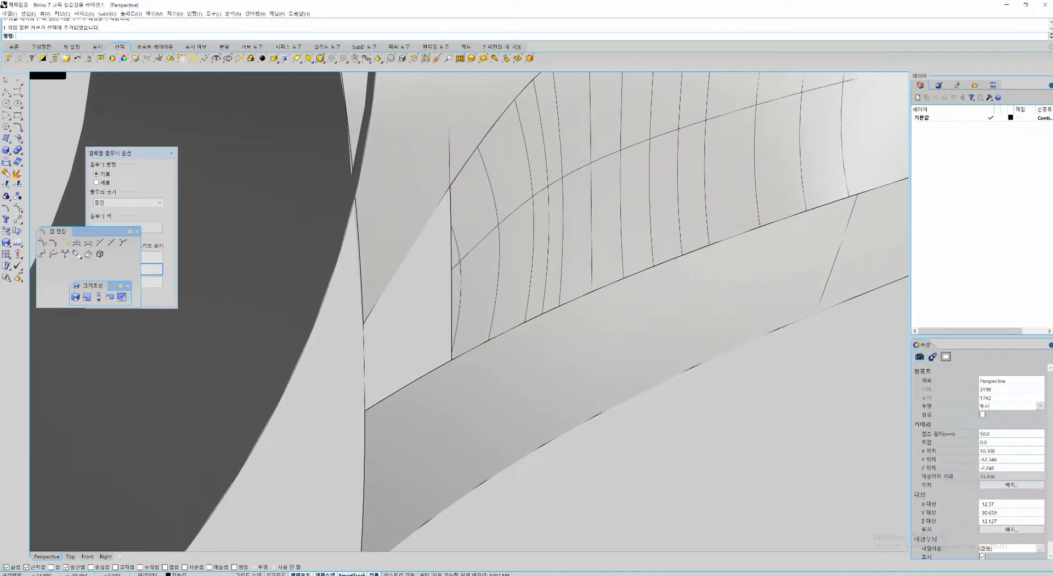
{"action": "left_click", "coordinate": [365, 362]}
{"action": "right_click_drag", "start_coordinate": [365, 363], "coordinate": [340, 397]}
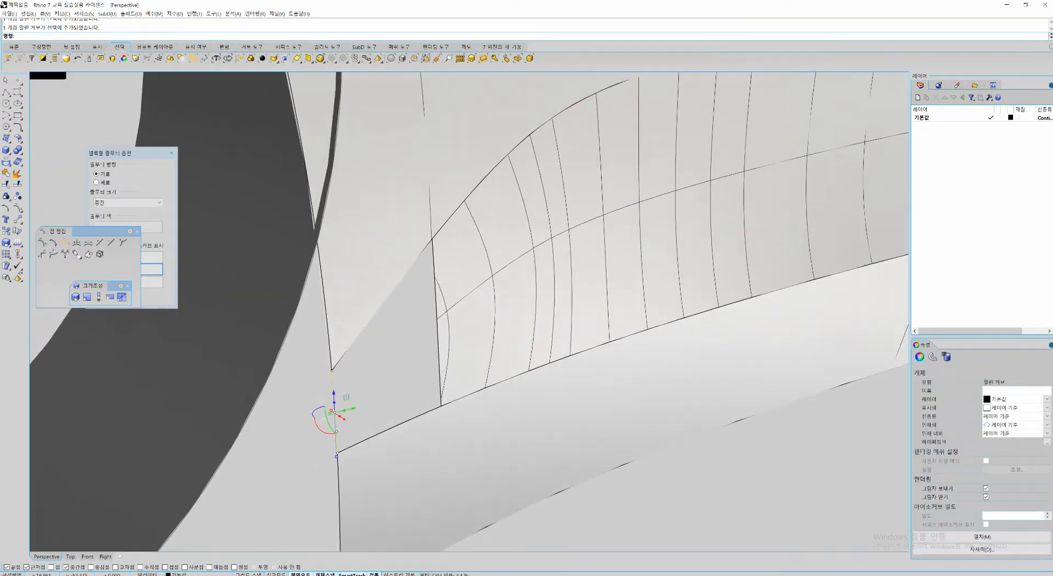
{"action": "left_click", "coordinate": [439, 359]}
{"action": "key", "text": "Escape"}
{"action": "left_click", "coordinate": [333, 390]}
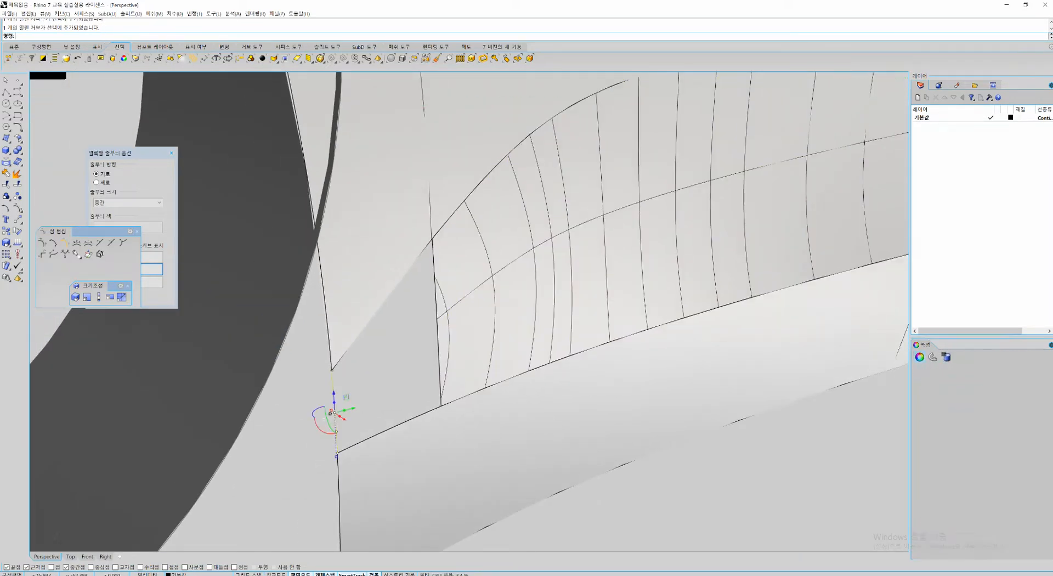
{"action": "key", "text": "Escape"}
{"action": "right_click_drag", "start_coordinate": [414, 358], "coordinate": [383, 359], "text": "shift"}
{"action": "left_click", "coordinate": [355, 434]}
{"action": "key", "text": "Escape"}
{"action": "scroll", "coordinate": [351, 391], "scroll_direction": "down", "scroll_amount": 8}
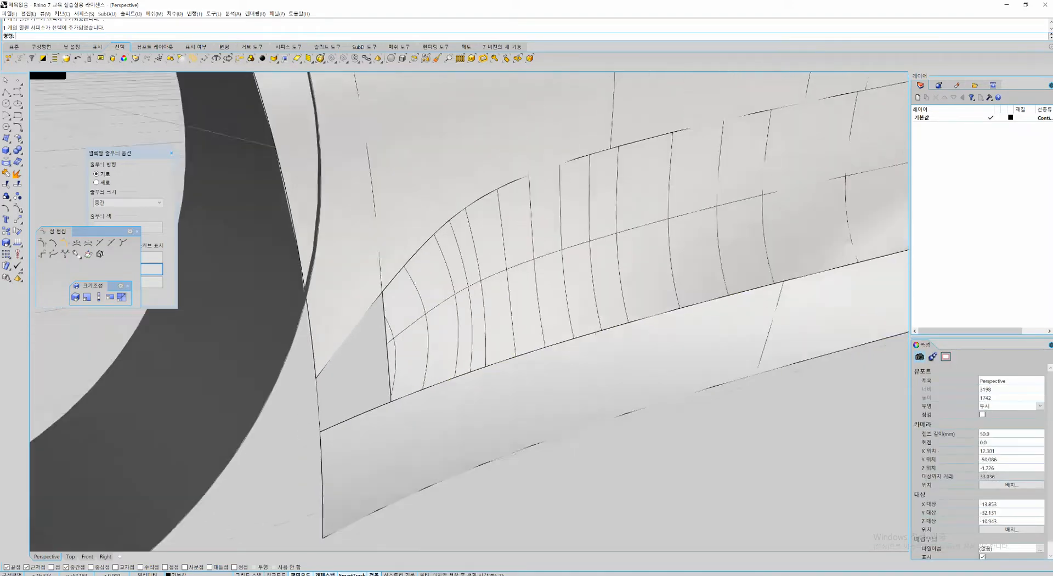
Step: Select all curves except the new bridging curve and cut them from the model
{"action": "left_click", "coordinate": [331, 58]}
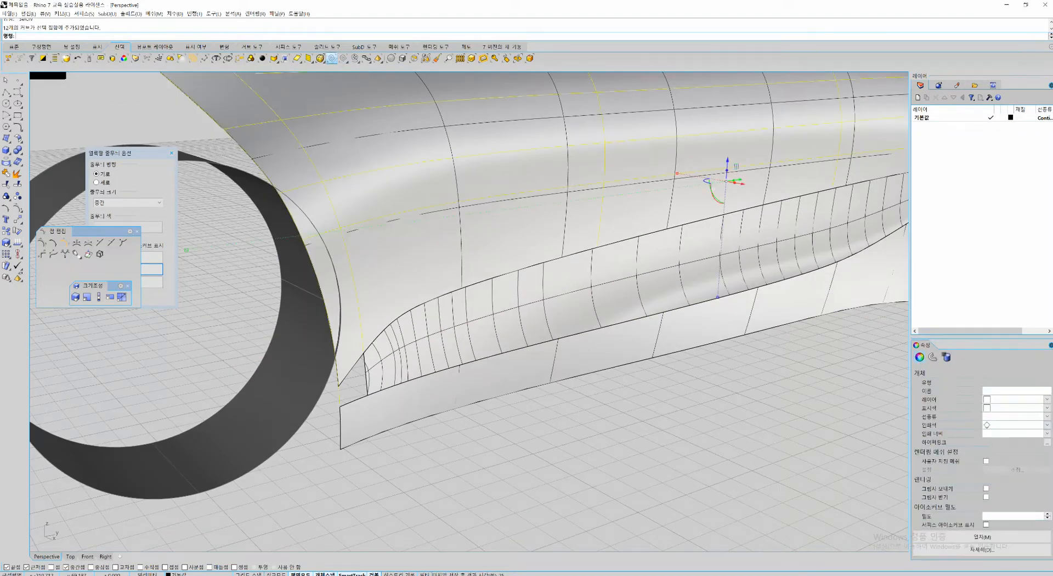
{"action": "scroll", "coordinate": [341, 370], "scroll_direction": "up", "scroll_amount": 8}
{"action": "left_click_drag", "start_coordinate": [364, 431], "coordinate": [332, 453], "text": "ctrl"}
{"action": "scroll", "coordinate": [477, 298], "scroll_direction": "up", "scroll_amount": 4}
{"action": "scroll", "coordinate": [483, 302], "scroll_direction": "up", "scroll_amount": 4}
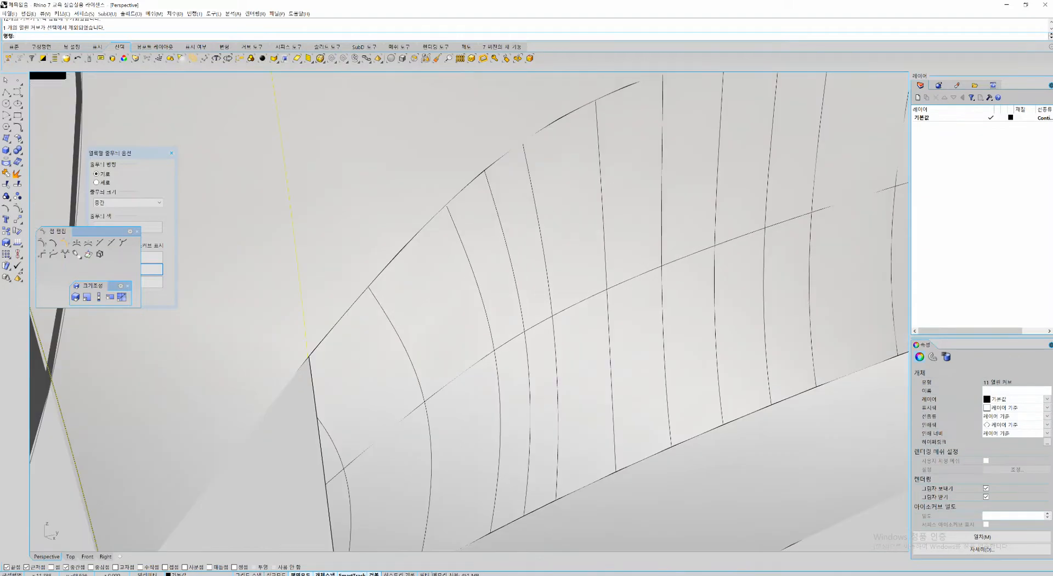
{"action": "scroll", "coordinate": [482, 303], "scroll_direction": "down", "scroll_amount": 4}
{"action": "key", "text": "ctrl+x"}
Step: Start a network surface, picking the bridging curve and the upper surface's lower edge as its first two boundaries
{"action": "right_click_drag", "start_coordinate": [482, 302], "coordinate": [518, 242], "text": "shift"}
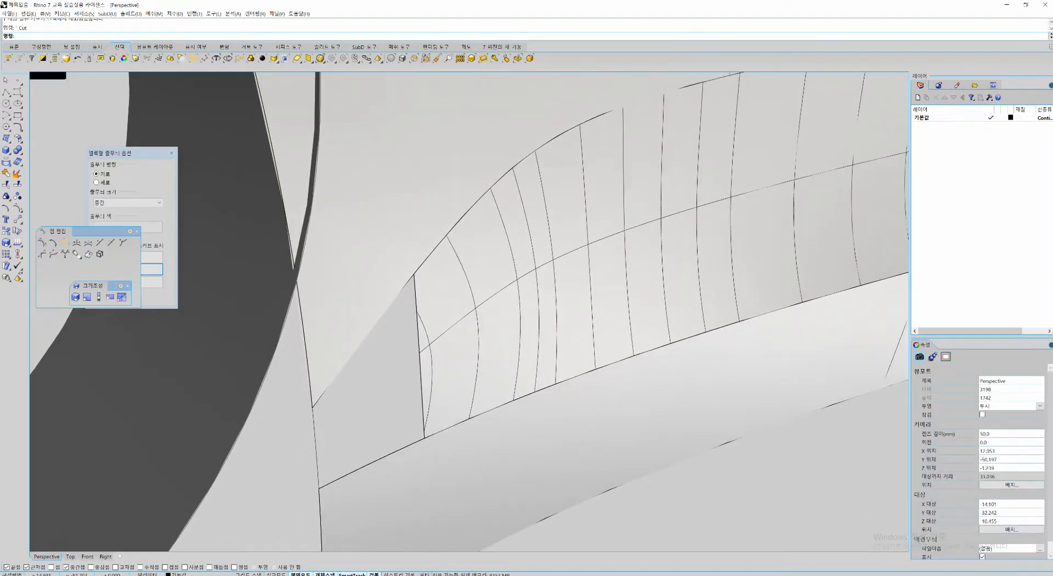
{"action": "key", "text": "space"}
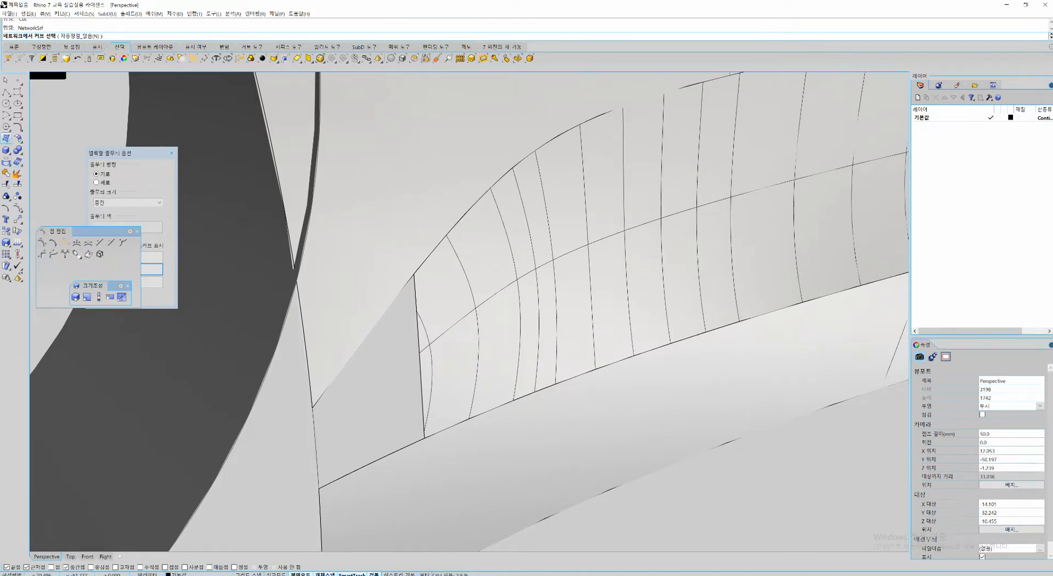
{"action": "left_click", "coordinate": [8, 139]}
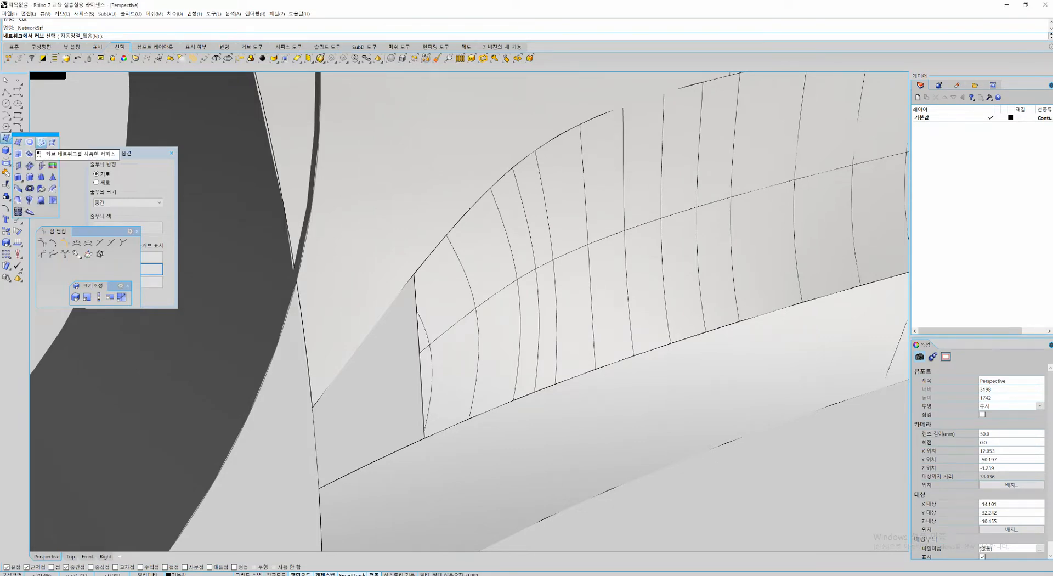
{"action": "left_click", "coordinate": [41, 143]}
{"action": "left_click", "coordinate": [316, 448]}
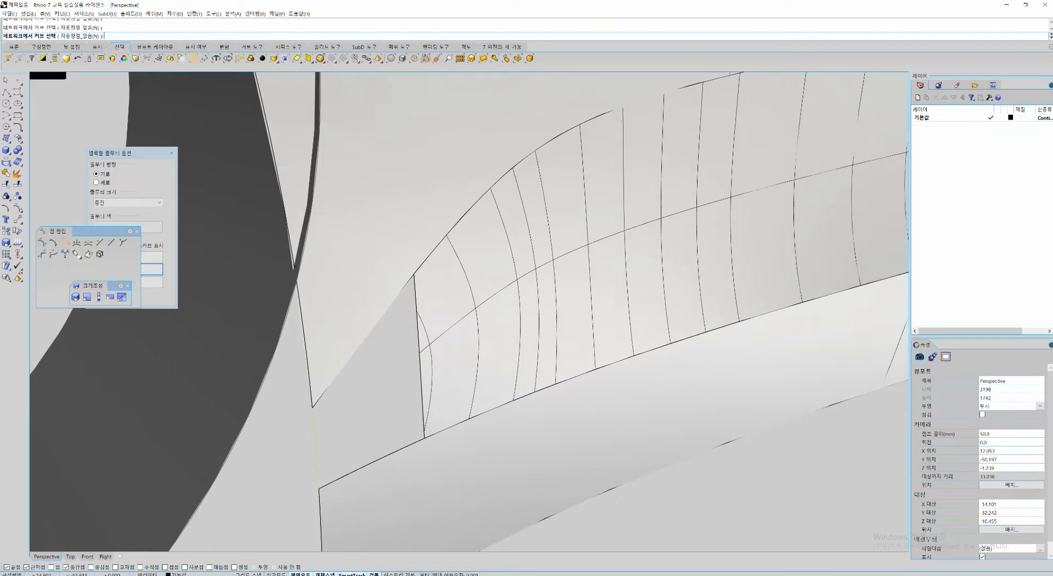
{"action": "left_click", "coordinate": [356, 351]}
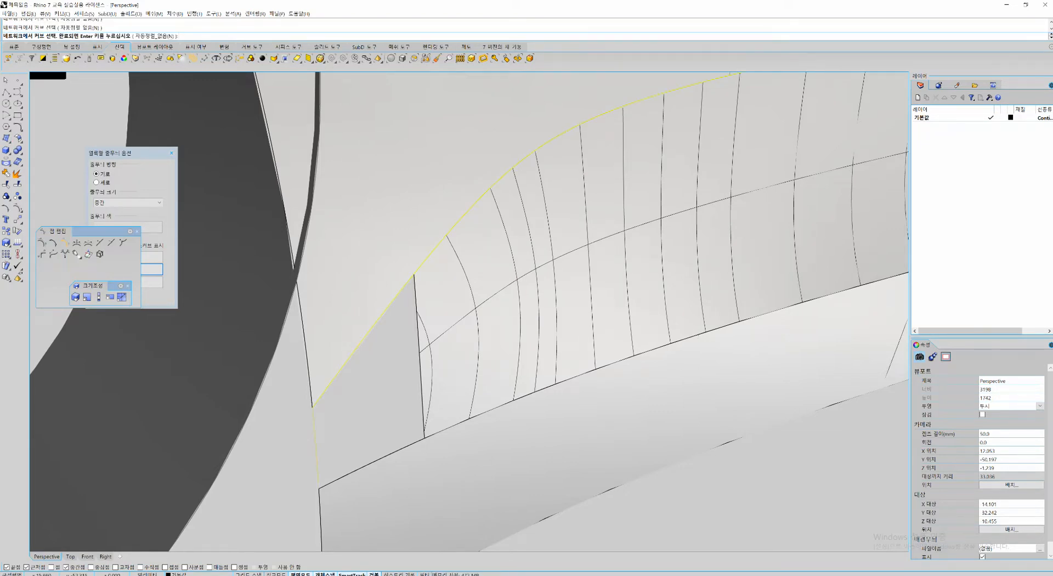
{"action": "mouse_move", "coordinate": [313, 411]}
{"action": "left_mouse_down"}
{"action": "mouse_move", "coordinate": [431, 263]}
{"action": "mouse_move", "coordinate": [438, 339]}
{"action": "left_mouse_up"}
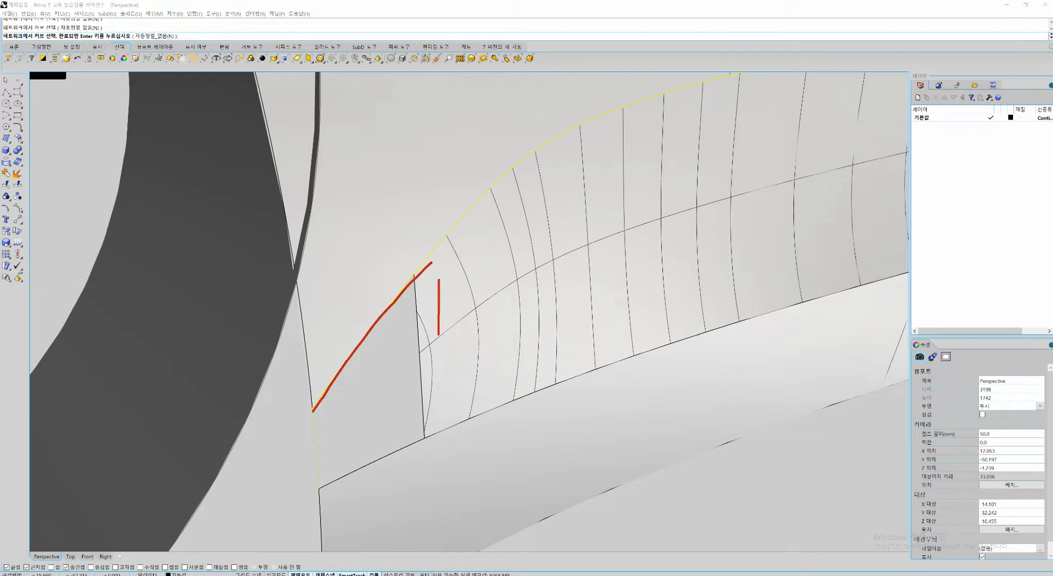
{"action": "mouse_move", "coordinate": [441, 278]}
{"action": "left_mouse_down"}
{"action": "mouse_move", "coordinate": [515, 293]}
{"action": "mouse_move", "coordinate": [469, 346]}
{"action": "mouse_move", "coordinate": [448, 345]}
{"action": "left_mouse_up"}
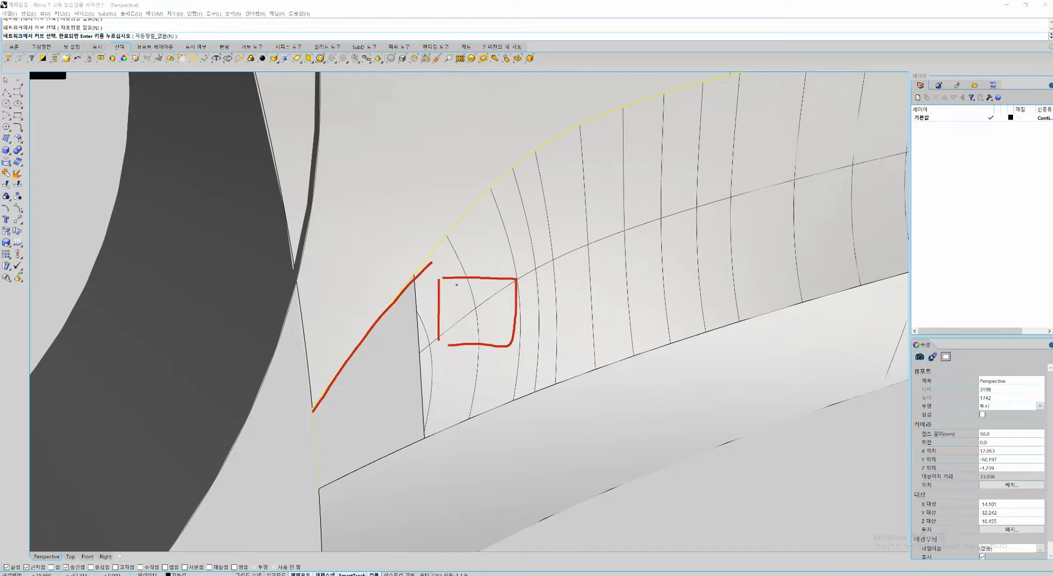
{"action": "mouse_move", "coordinate": [457, 285]}
{"action": "left_mouse_down"}
{"action": "mouse_move", "coordinate": [461, 301]}
{"action": "mouse_move", "coordinate": [486, 289]}
{"action": "mouse_move", "coordinate": [490, 299]}
{"action": "mouse_move", "coordinate": [455, 331]}
{"action": "left_mouse_up"}
{"action": "left_click_drag", "start_coordinate": [459, 324], "coordinate": [473, 324]}
{"action": "mouse_move", "coordinate": [473, 316]}
{"action": "left_mouse_down"}
{"action": "mouse_move", "coordinate": [474, 333]}
{"action": "mouse_move", "coordinate": [496, 317]}
{"action": "left_mouse_up"}
{"action": "mouse_move", "coordinate": [484, 319]}
{"action": "left_mouse_down"}
{"action": "mouse_move", "coordinate": [491, 336]}
{"action": "mouse_move", "coordinate": [485, 310]}
{"action": "mouse_move", "coordinate": [509, 304]}
{"action": "left_mouse_up"}
{"action": "mouse_move", "coordinate": [437, 350]}
{"action": "left_mouse_down"}
{"action": "mouse_move", "coordinate": [459, 305]}
{"action": "mouse_move", "coordinate": [509, 349]}
{"action": "left_mouse_up"}
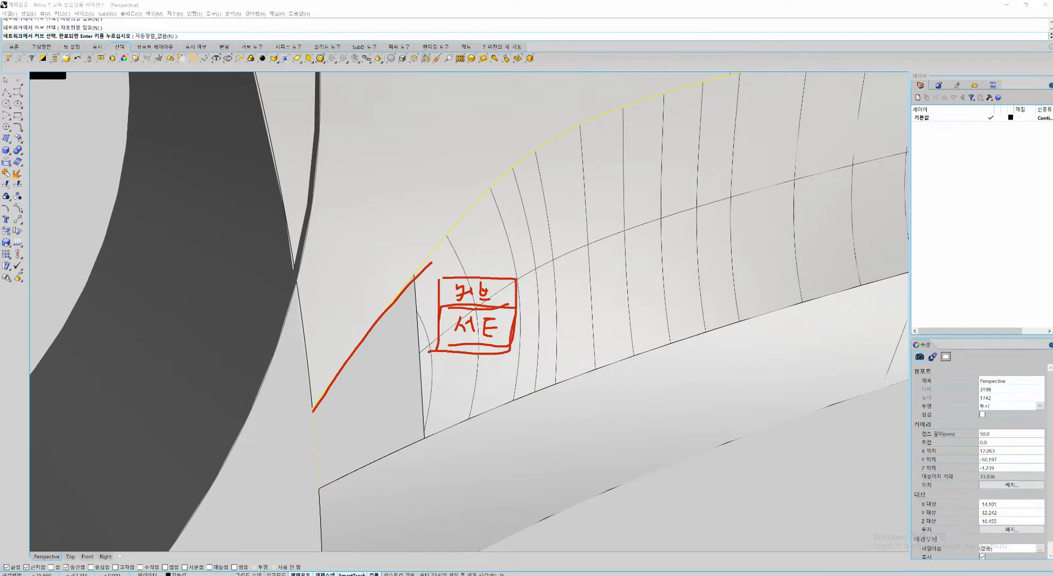
{"action": "left_click_drag", "start_coordinate": [349, 203], "coordinate": [368, 378]}
{"action": "mouse_move", "coordinate": [383, 344]}
{"action": "left_mouse_down"}
{"action": "mouse_move", "coordinate": [379, 377]}
{"action": "mouse_move", "coordinate": [391, 352]}
{"action": "left_mouse_up"}
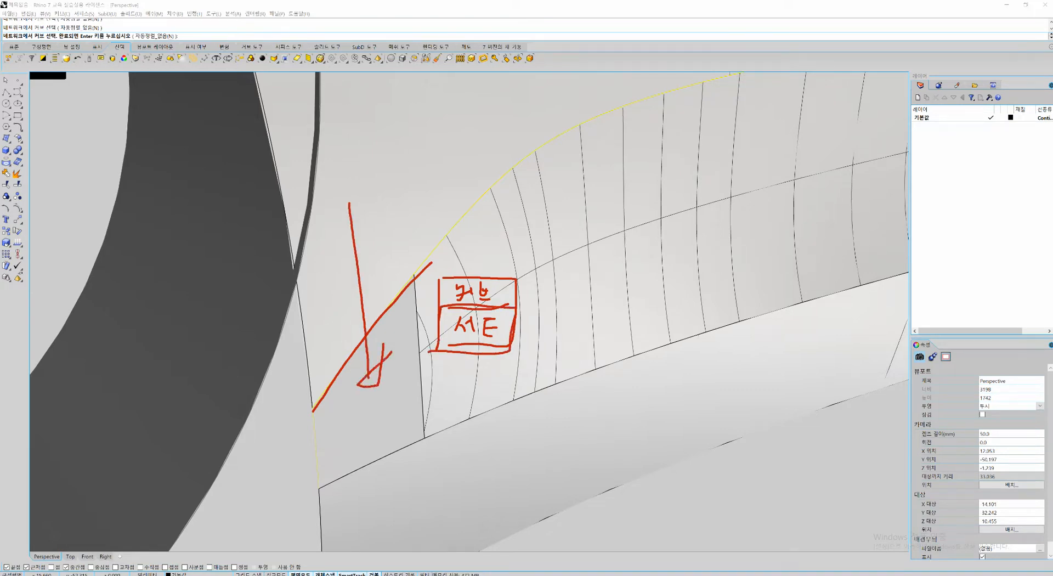
{"action": "mouse_move", "coordinate": [525, 365]}
{"action": "left_mouse_down"}
{"action": "mouse_move", "coordinate": [412, 399]}
{"action": "mouse_move", "coordinate": [420, 408]}
{"action": "mouse_move", "coordinate": [413, 384]}
{"action": "left_mouse_up"}
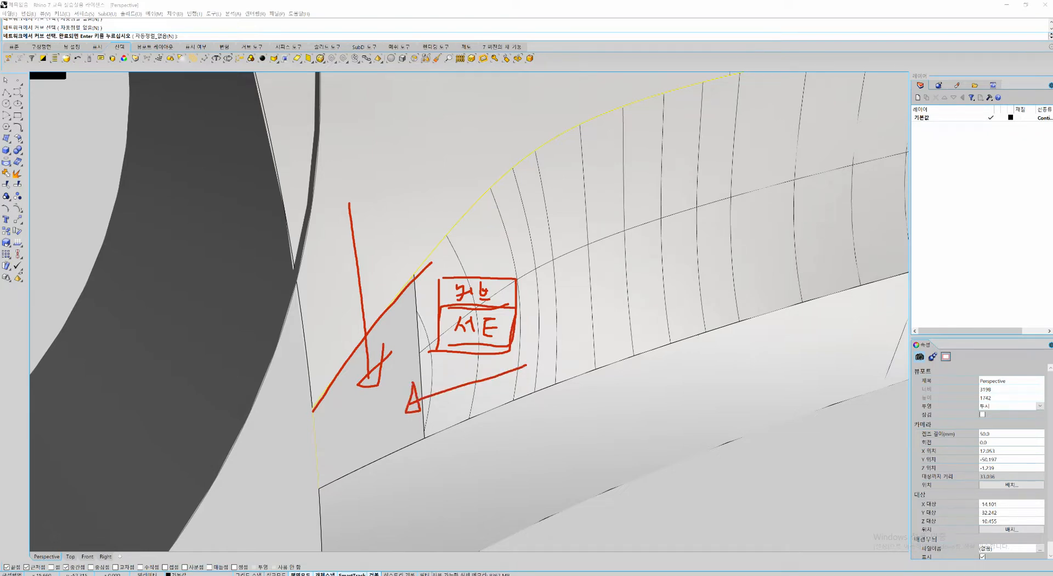
{"action": "left_click_drag", "start_coordinate": [316, 490], "coordinate": [649, 353]}
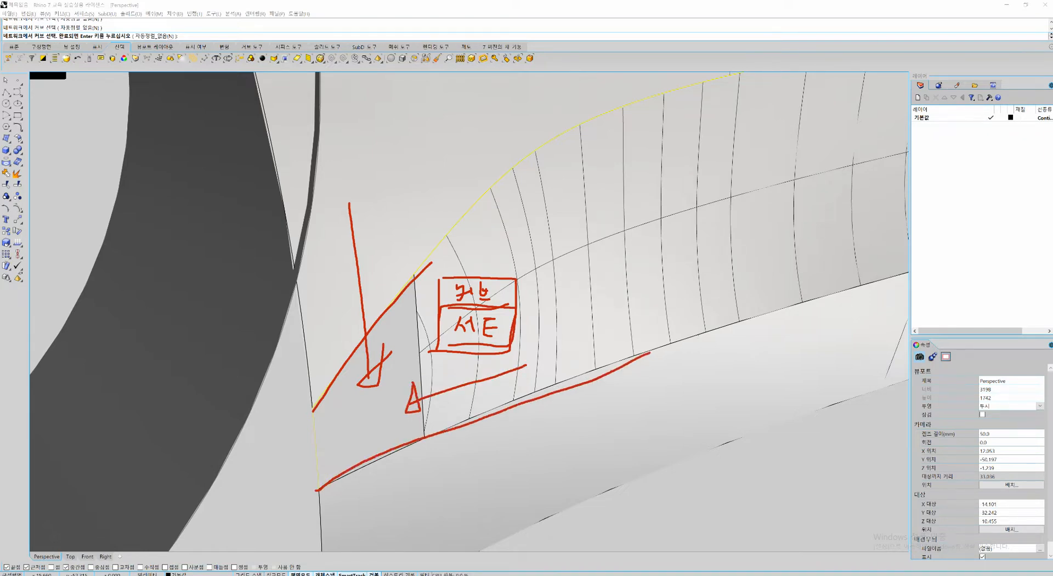
{"action": "left_click_drag", "start_coordinate": [387, 432], "coordinate": [374, 486]}
{"action": "left_click_drag", "start_coordinate": [360, 441], "coordinate": [406, 488]}
{"action": "left_click_drag", "start_coordinate": [318, 446], "coordinate": [280, 464]}
{"action": "left_click_drag", "start_coordinate": [330, 426], "coordinate": [312, 459]}
{"action": "left_click_drag", "start_coordinate": [302, 437], "coordinate": [339, 461]}
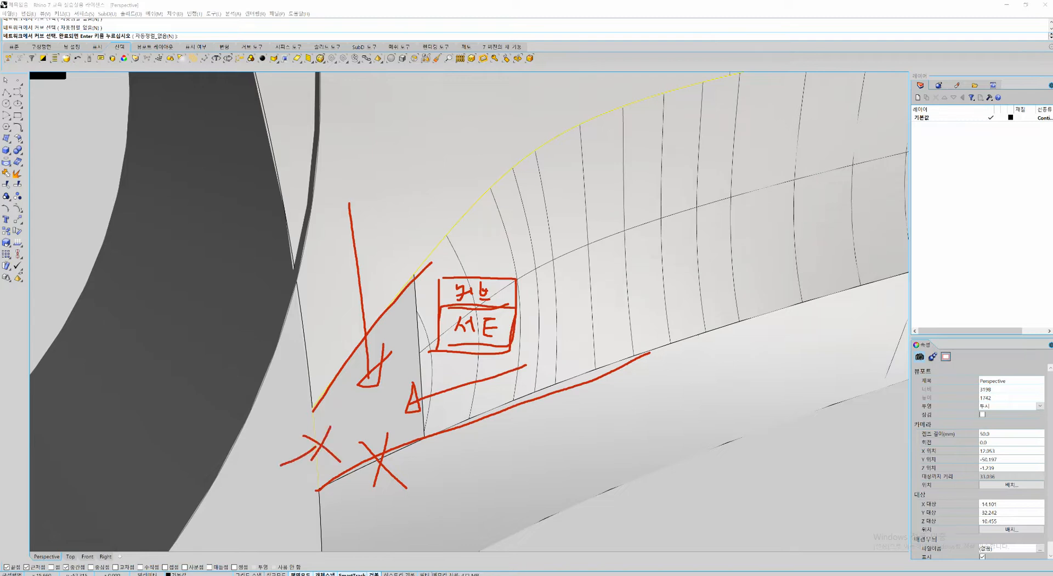
{"action": "left_click_drag", "start_coordinate": [386, 337], "coordinate": [376, 328]}
{"action": "mouse_move", "coordinate": [426, 389]}
{"action": "left_mouse_down"}
{"action": "mouse_move", "coordinate": [401, 367]}
{"action": "mouse_move", "coordinate": [434, 384]}
{"action": "left_mouse_up"}
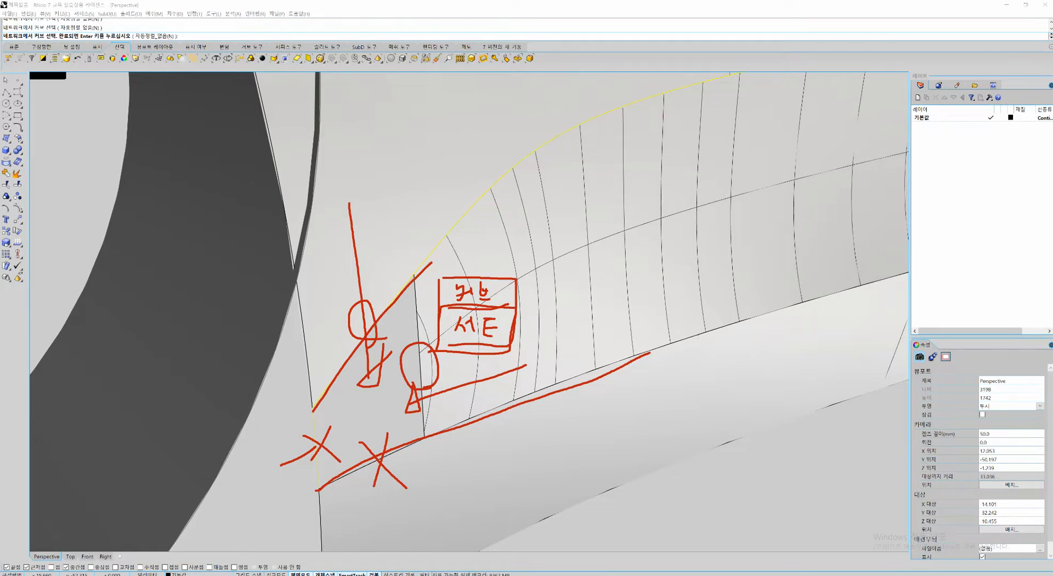
{"action": "key", "text": "Escape"}
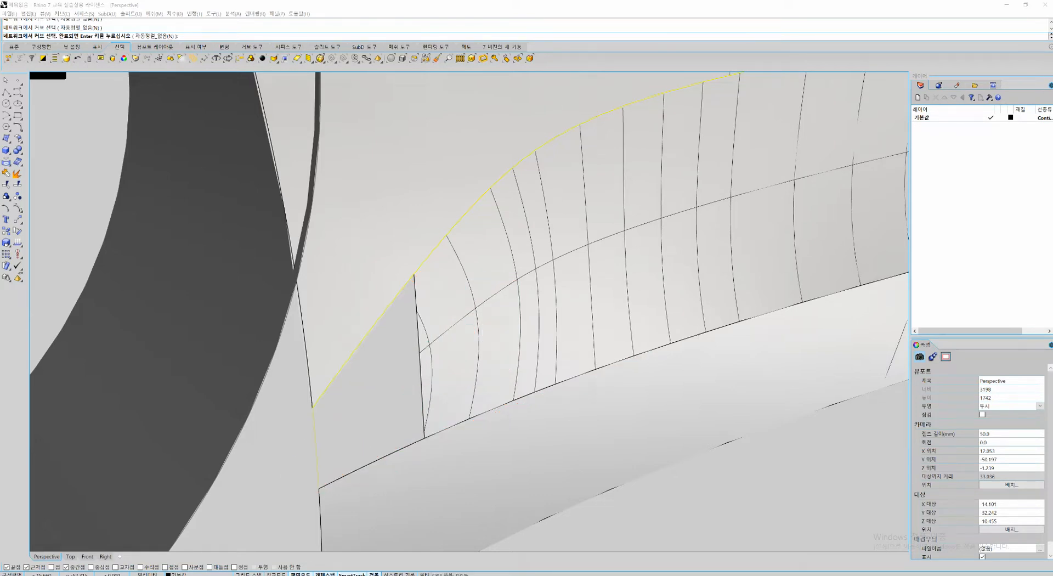
Step: Add the blend surface's trimmed end edge and the lower surface's upper edge to the network, completing the four-sided boundary
{"action": "left_click", "coordinate": [420, 364]}
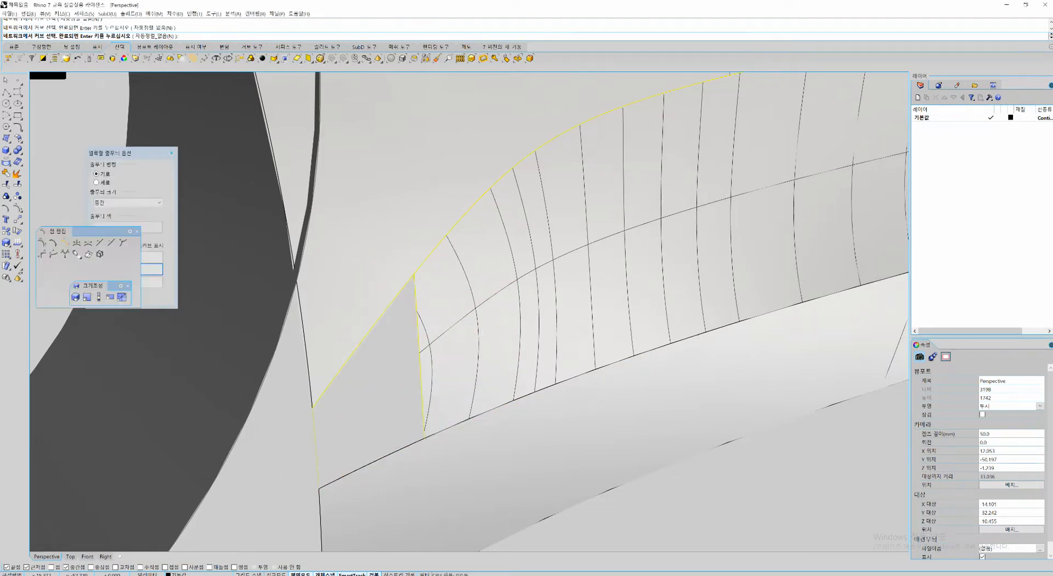
{"action": "left_click", "coordinate": [374, 462]}
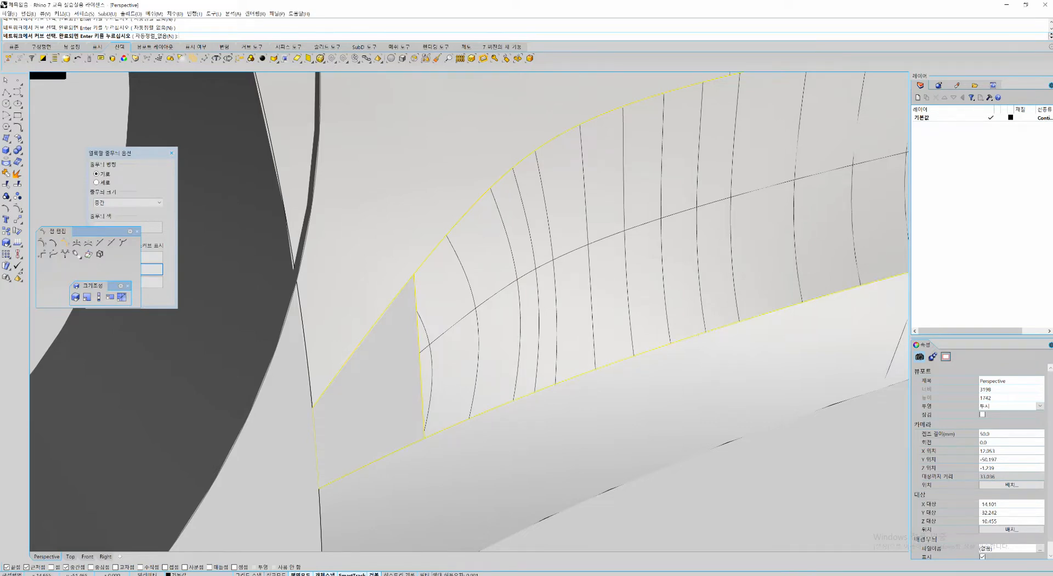
{"action": "key", "text": "Return"}
{"action": "left_click_drag", "start_coordinate": [186, 231], "coordinate": [256, 364]}
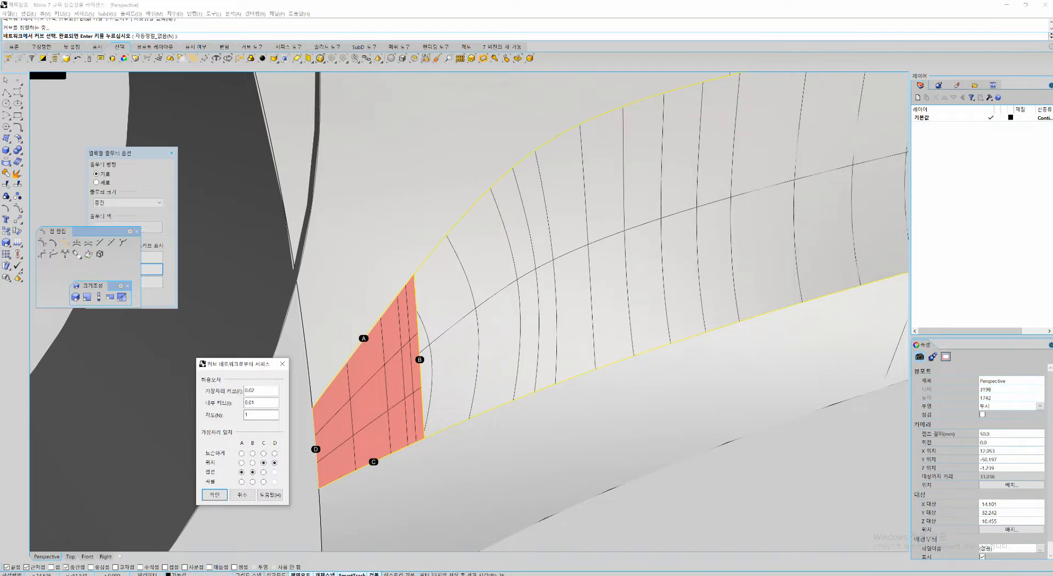
{"action": "mouse_move", "coordinate": [563, 274]}
{"action": "left_mouse_down"}
{"action": "mouse_move", "coordinate": [555, 271]}
{"action": "mouse_move", "coordinate": [575, 276]}
{"action": "left_mouse_up"}
{"action": "mouse_move", "coordinate": [494, 124]}
{"action": "left_mouse_down"}
{"action": "mouse_move", "coordinate": [495, 316]}
{"action": "mouse_move", "coordinate": [509, 293]}
{"action": "left_mouse_up"}
{"action": "mouse_move", "coordinate": [448, 199]}
{"action": "left_mouse_down"}
{"action": "mouse_move", "coordinate": [456, 243]}
{"action": "mouse_move", "coordinate": [481, 236]}
{"action": "left_mouse_up"}
{"action": "key", "text": "Escape"}
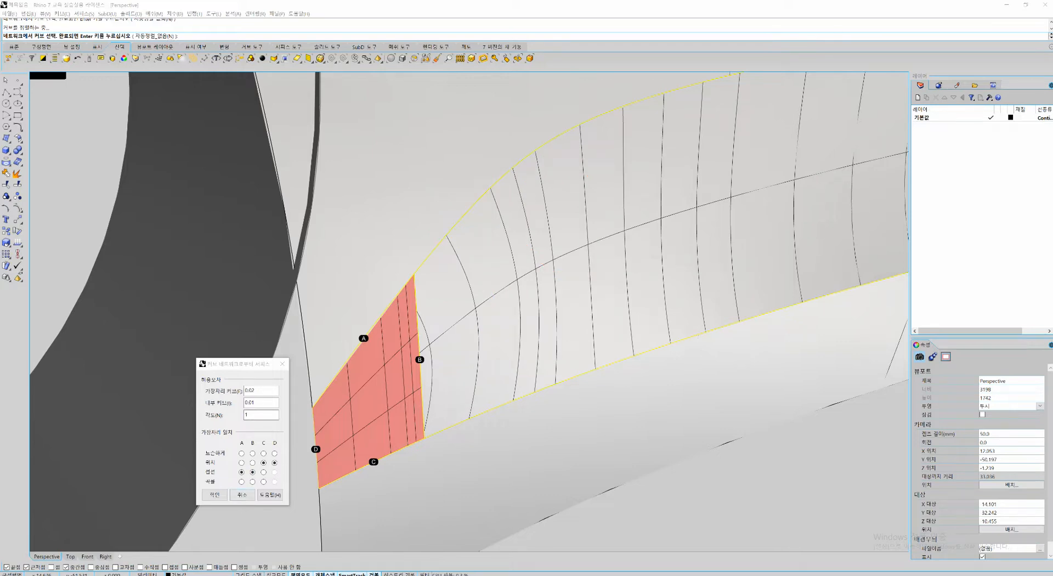
Step: Create the network surface with curvature matching on edges A and B, and join it with the adjoining body-side surfaces
{"action": "left_click", "coordinate": [252, 482]}
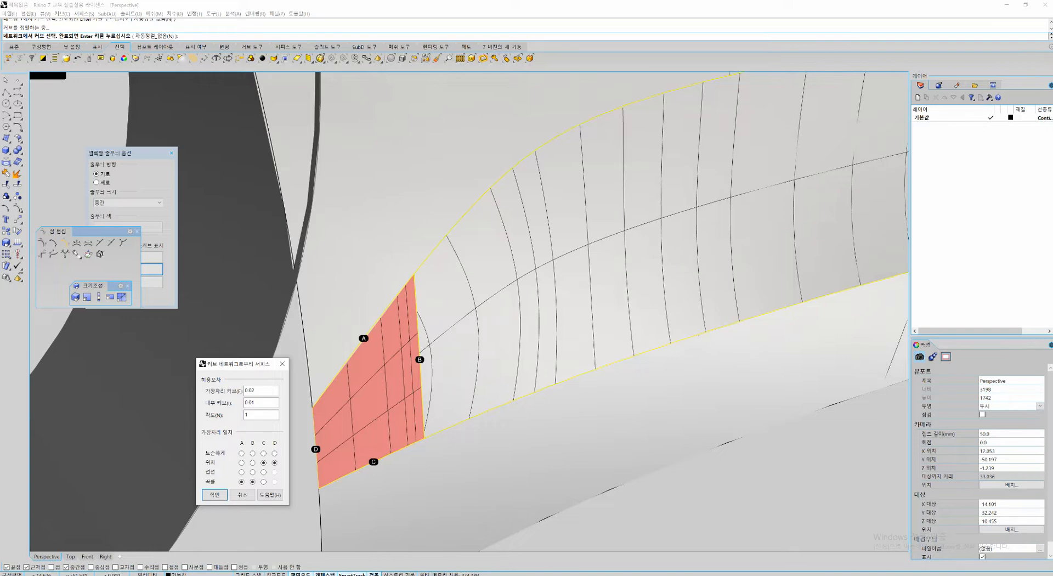
{"action": "left_click", "coordinate": [215, 494]}
{"action": "scroll", "coordinate": [385, 398], "scroll_direction": "down", "scroll_amount": 6}
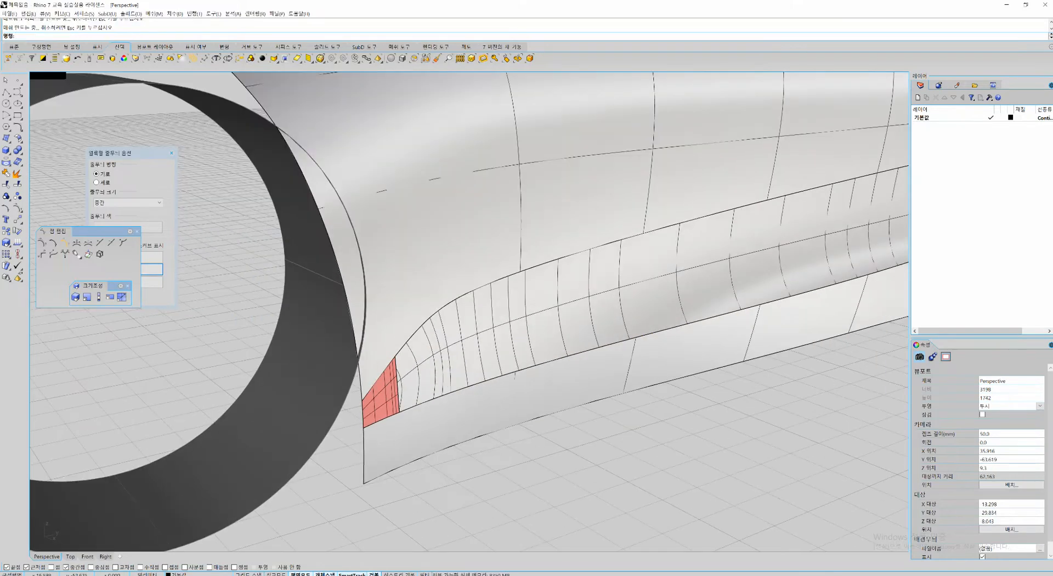
{"action": "left_click_drag", "start_coordinate": [426, 512], "coordinate": [370, 358]}
{"action": "key", "text": "ctrl+j"}
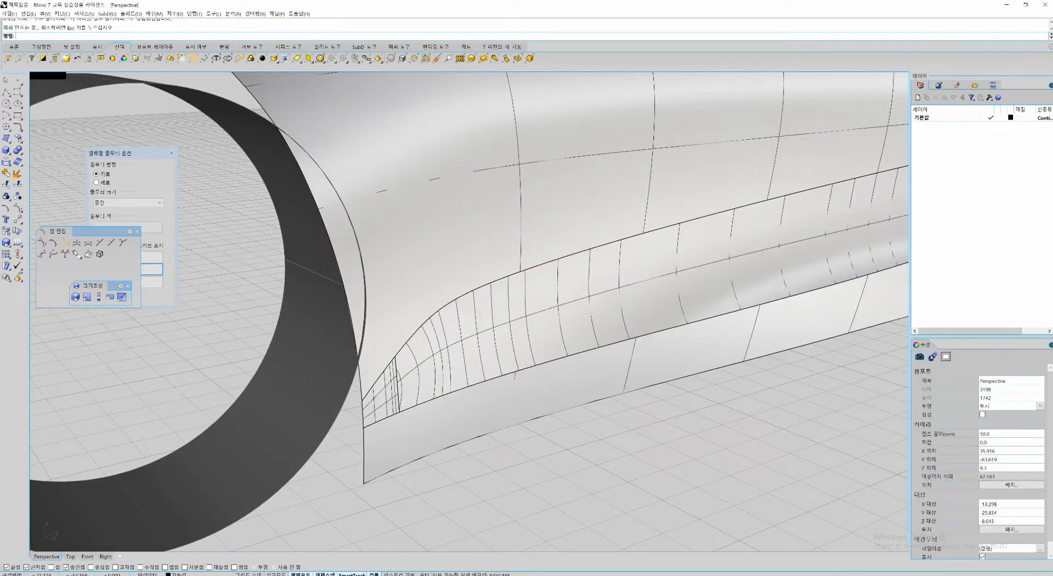
Step: Display the joined body side with an environment map and examine the highlights at the blend's narrow opposite end
{"action": "right_click_drag", "start_coordinate": [607, 403], "coordinate": [552, 329]}
{"action": "left_click", "coordinate": [570, 379]}
{"action": "key", "text": "F4"}
{"action": "scroll", "coordinate": [384, 230], "scroll_direction": "up", "scroll_amount": 6}
{"action": "right_click_drag", "start_coordinate": [384, 231], "coordinate": [329, 212]}
{"action": "scroll", "coordinate": [389, 189], "scroll_direction": "up", "scroll_amount": 5}
{"action": "scroll", "coordinate": [413, 225], "scroll_direction": "down", "scroll_amount": 7}
{"action": "key", "text": "Escape"}
{"action": "right_click_drag", "start_coordinate": [540, 313], "coordinate": [510, 340]}
{"action": "scroll", "coordinate": [509, 340], "scroll_direction": "up", "scroll_amount": 6}
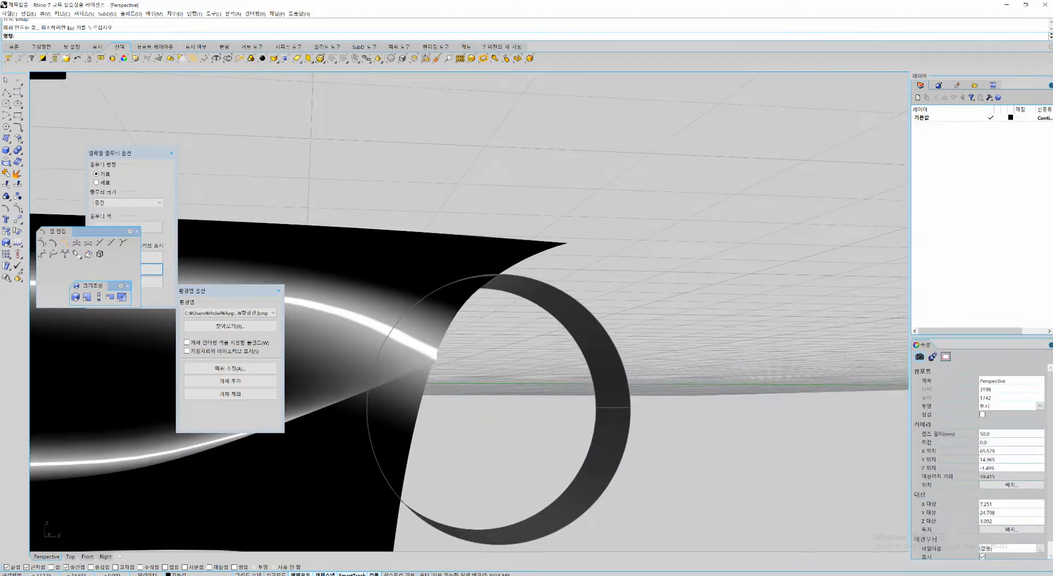
{"action": "left_click", "coordinate": [279, 290]}
{"action": "mouse_move", "coordinate": [443, 351]}
{"action": "right_mouse_down", "text": "shift"}
{"action": "mouse_move", "coordinate": [483, 301]}
{"action": "mouse_move", "coordinate": [444, 339]}
{"action": "right_mouse_up", "text": "shift"}
{"action": "scroll", "coordinate": [445, 340], "scroll_direction": "up", "scroll_amount": 2}
Step: In the Right view, extract the blend surface from the joined body side at its narrow wheel-side end
{"action": "key", "text": "ctrl+F3"}
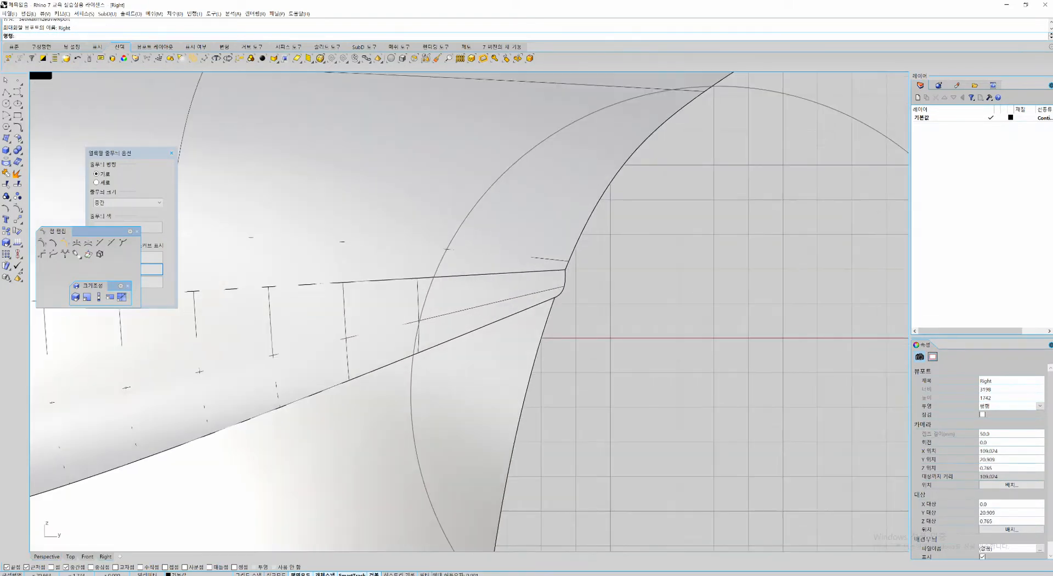
{"action": "left_click", "coordinate": [501, 298]}
{"action": "scroll", "coordinate": [509, 299], "scroll_direction": "up", "scroll_amount": 2}
{"action": "key", "text": "ctrl+shift+e"}
{"action": "left_click", "coordinate": [512, 297]}
{"action": "key", "text": "Return"}
{"action": "key", "text": "Escape"}
{"action": "key", "text": "ctrl+shift+s"}
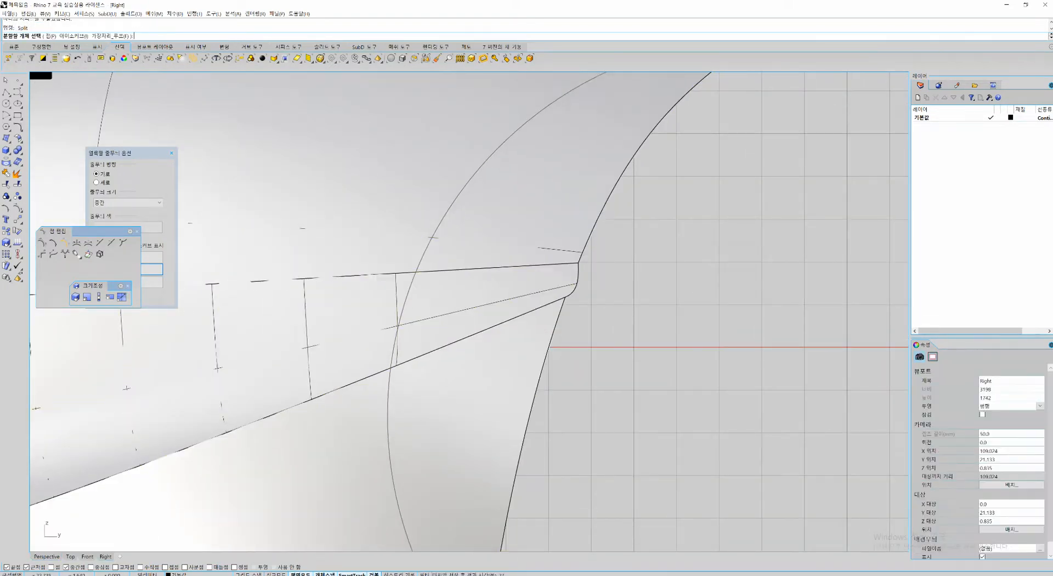
Step: Draw a control-point curve crossing the blend's narrow end at a slant and bending outward past the lower surface's edge
{"action": "key", "text": "ctrl+shift+c"}
{"action": "left_click", "coordinate": [514, 217]}
{"action": "left_click", "coordinate": [455, 468]}
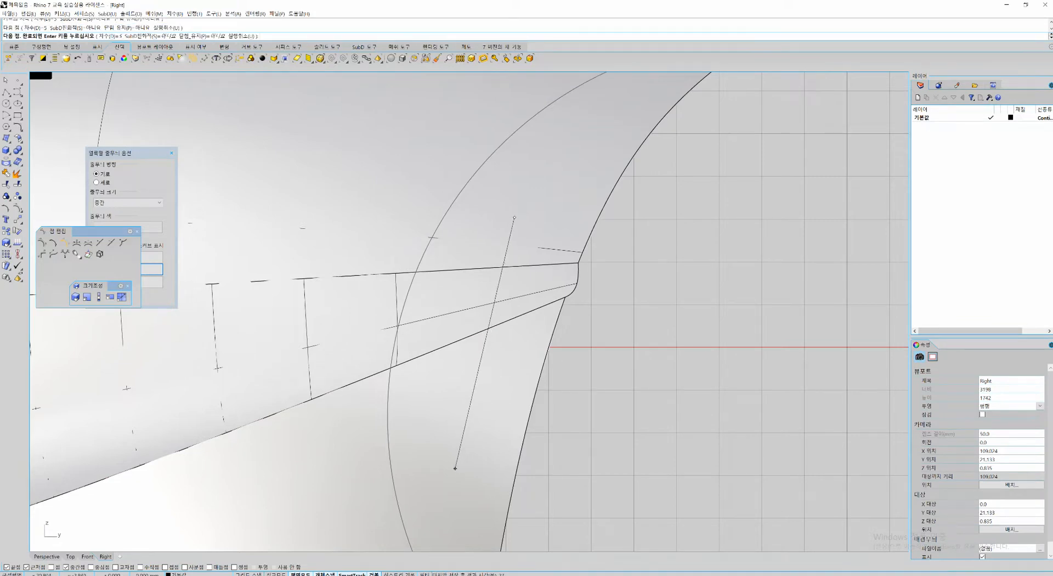
{"action": "left_click", "coordinate": [464, 471]}
{"action": "left_click", "coordinate": [477, 474]}
{"action": "left_click", "coordinate": [502, 477]}
{"action": "left_click", "coordinate": [688, 490]}
{"action": "key", "text": "Return"}
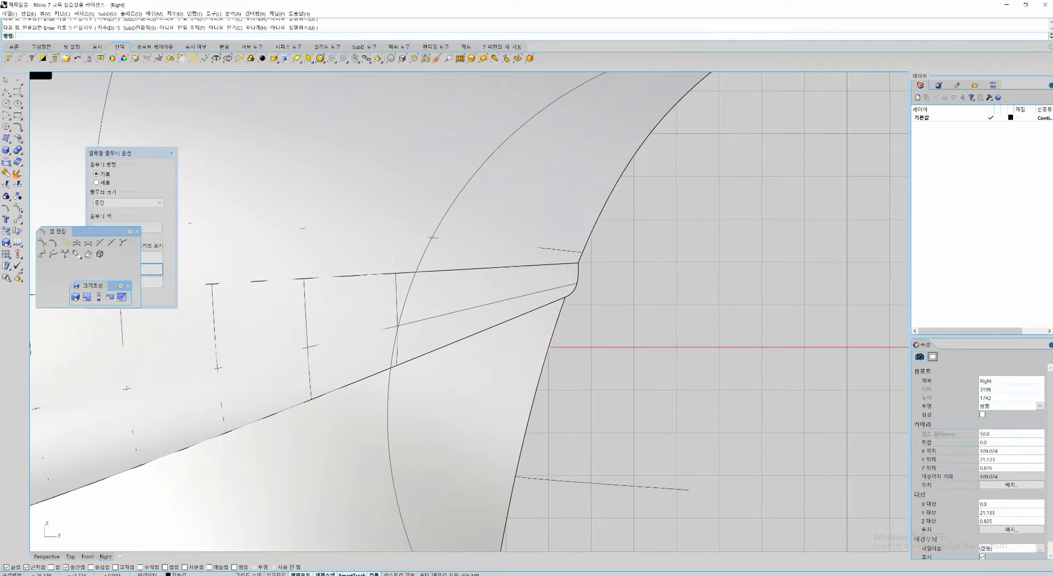
Step: Trim off the blend surface's narrow end with the slanted curve, and cut that curve from the model
{"action": "left_click", "coordinate": [620, 484]}
{"action": "scroll", "coordinate": [561, 353], "scroll_direction": "up", "scroll_amount": 4}
{"action": "key", "text": "ctrl+t"}
{"action": "left_click", "coordinate": [524, 264]}
{"action": "key", "text": "Return"}
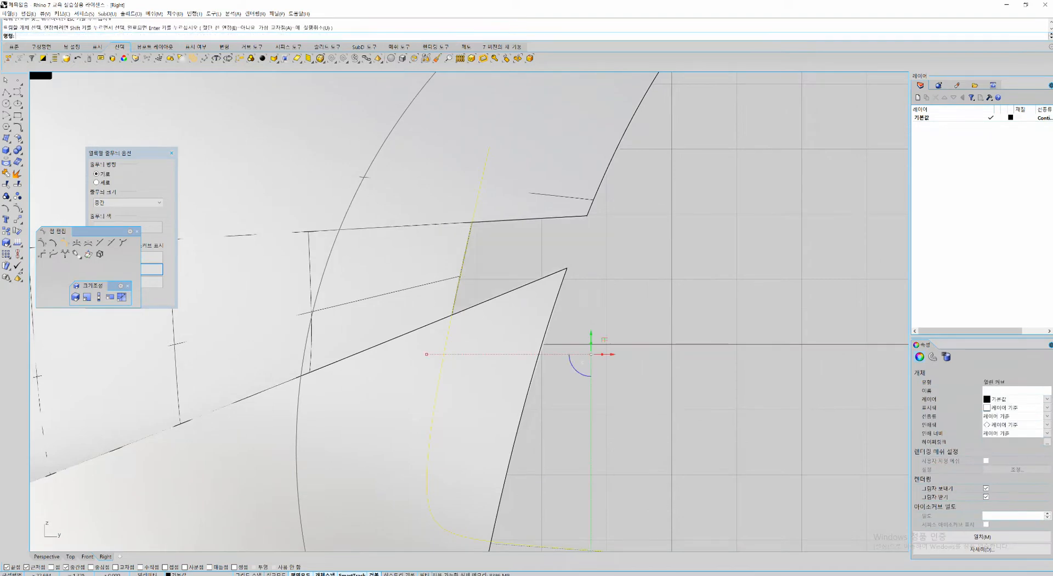
{"action": "scroll", "coordinate": [524, 264], "scroll_direction": "down", "scroll_amount": 6}
{"action": "key", "text": "ctrl+x"}
Step: Create a blend curve with tangent continuity at both ends, bridging the upper and lower surfaces' wheel-side edges at the narrow end
{"action": "right_click_drag", "start_coordinate": [562, 262], "coordinate": [516, 320]}
{"action": "key", "text": "ctrl+b"}
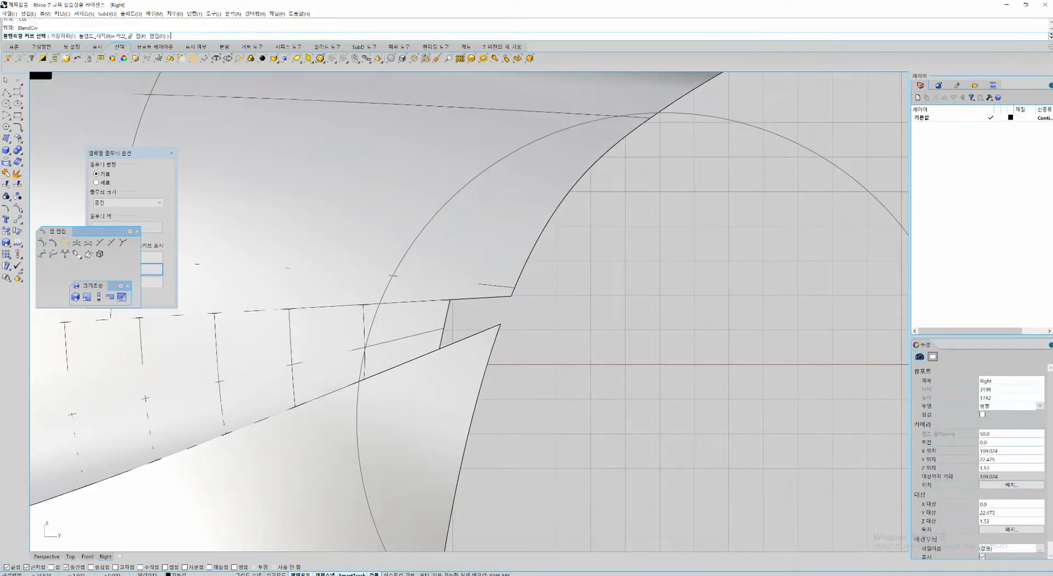
{"action": "left_click", "coordinate": [494, 336]}
{"action": "left_click", "coordinate": [515, 287]}
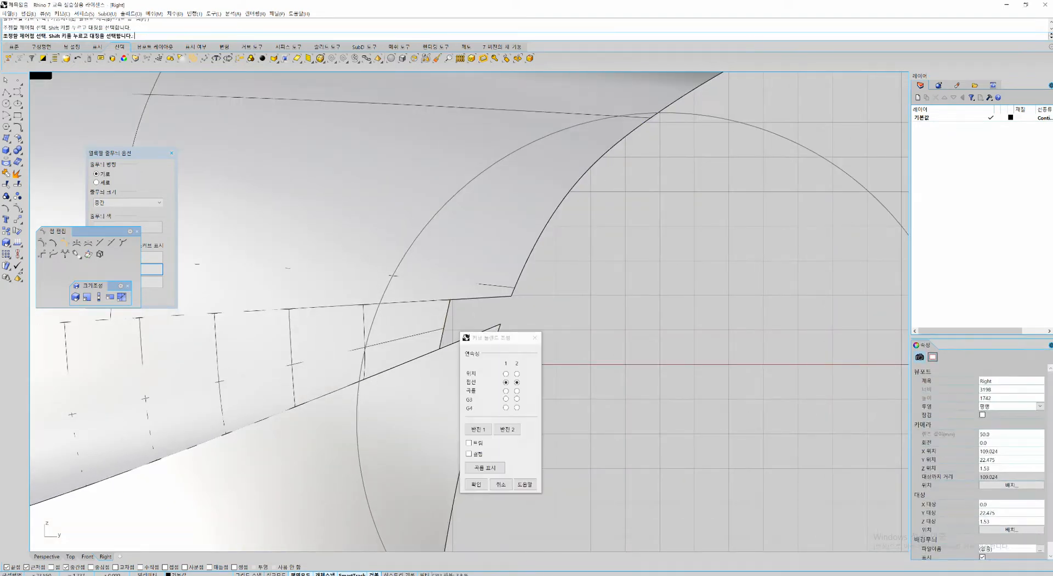
{"action": "key", "text": "Return"}
Step: Start a network surface from the opening's upper edge, the blend's trimmed edge, the lower edge and the new bridging curve
{"action": "scroll", "coordinate": [521, 307], "scroll_direction": "up", "scroll_amount": 4}
{"action": "scroll", "coordinate": [455, 279], "scroll_direction": "up", "scroll_amount": 4}
{"action": "key", "text": "ctrl+n"}
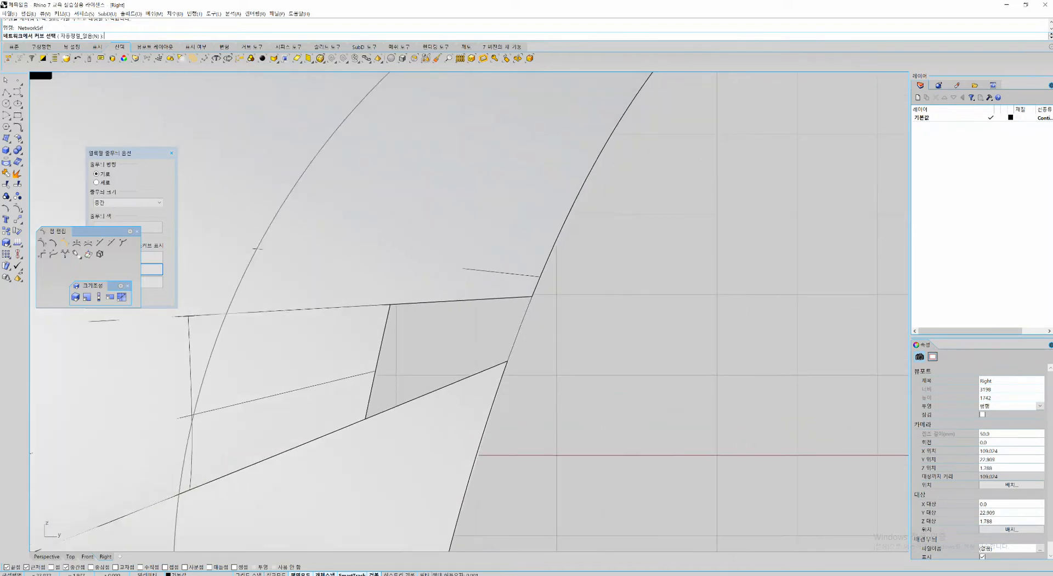
{"action": "left_click", "coordinate": [457, 301]}
{"action": "left_click", "coordinate": [385, 328]}
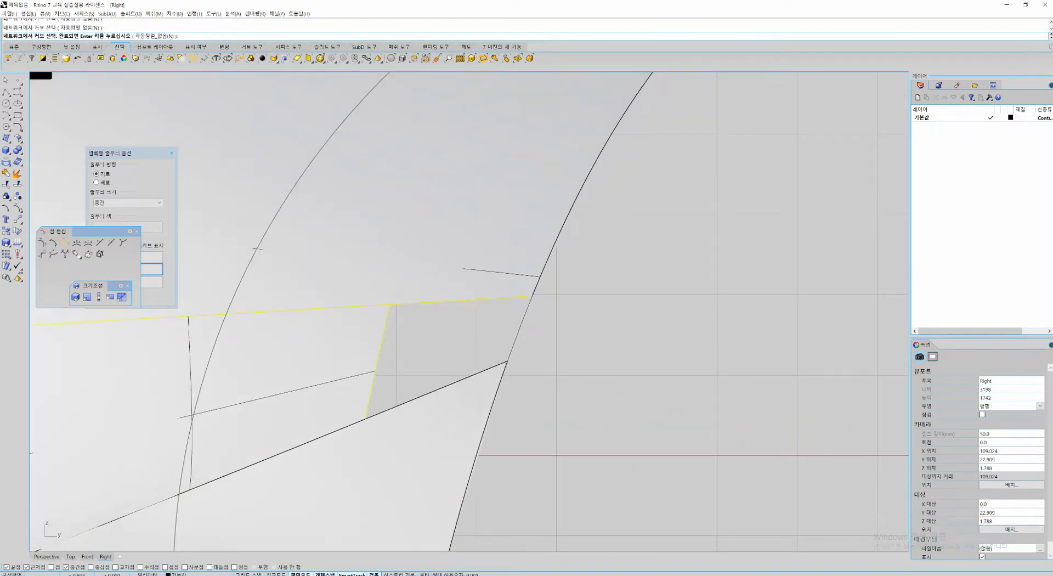
{"action": "left_click", "coordinate": [419, 396]}
{"action": "left_click", "coordinate": [521, 328]}
{"action": "key", "text": "Return"}
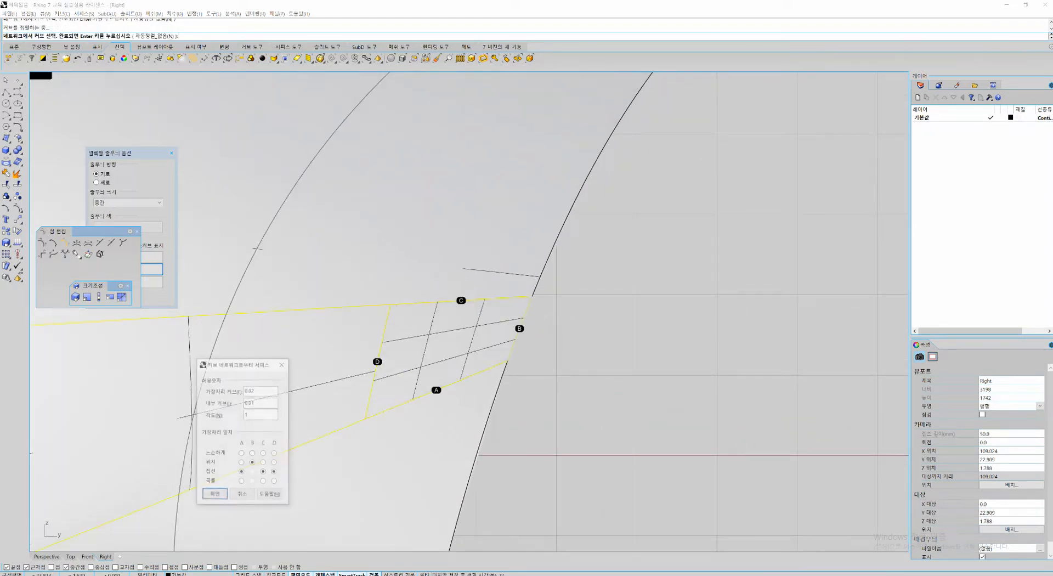
Step: Set edge A to position and edges C and D to curvature matching, and create the network surface
{"action": "scroll", "coordinate": [342, 412], "scroll_direction": "up", "scroll_amount": 4}
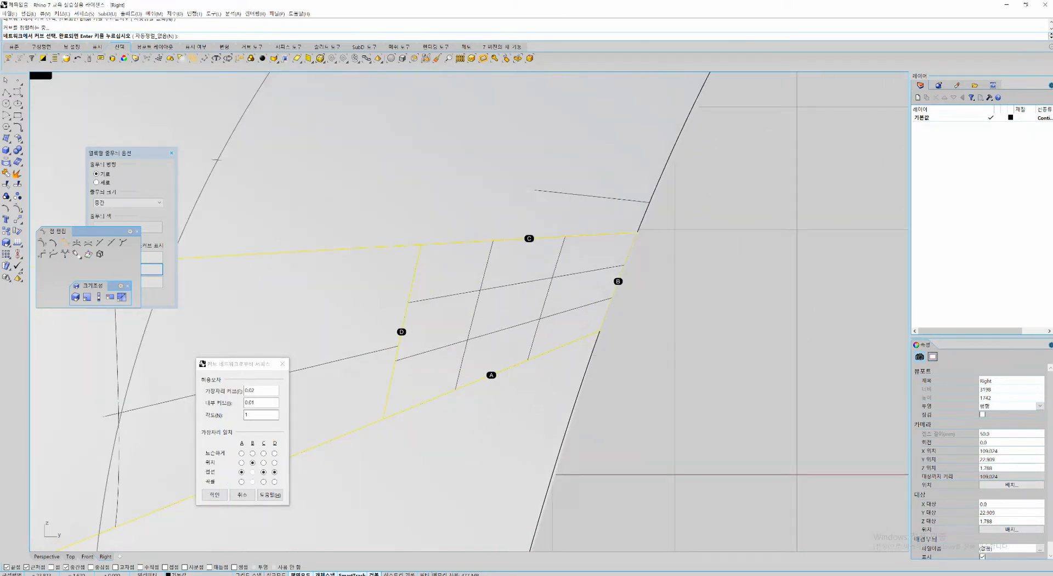
{"action": "left_click", "coordinate": [241, 462]}
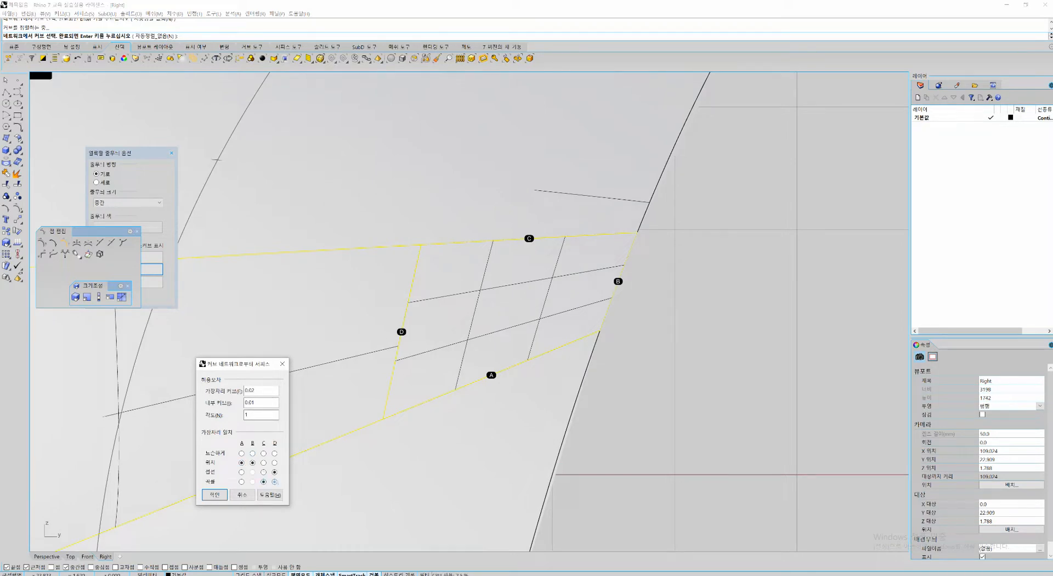
{"action": "left_click", "coordinate": [275, 481]}
{"action": "left_click", "coordinate": [214, 494]}
Step: Select everything and join the body-side surfaces into one polysurface
{"action": "scroll", "coordinate": [560, 349], "scroll_direction": "down", "scroll_amount": 20}
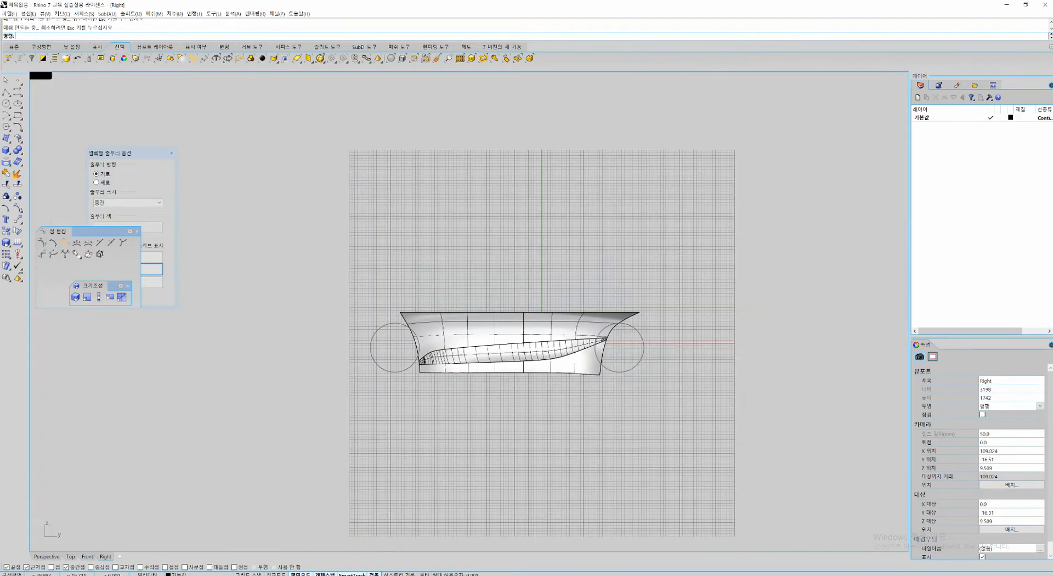
{"action": "key", "text": "ctrl+a"}
{"action": "scroll", "coordinate": [484, 357], "scroll_direction": "up", "scroll_amount": 5}
{"action": "key", "text": "ctrl+j"}
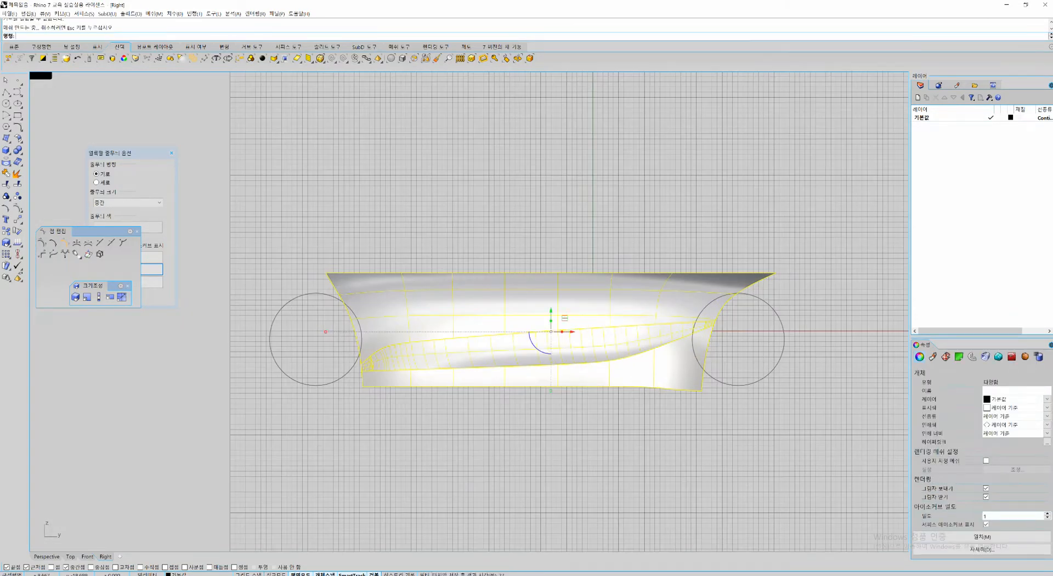
Step: Display the joined body side with environment map analysis
{"action": "key", "text": "Escape"}
{"action": "left_click", "coordinate": [607, 312]}
{"action": "type", "text": "emap"}
{"action": "key", "text": "Return"}
{"action": "key", "text": "Escape"}
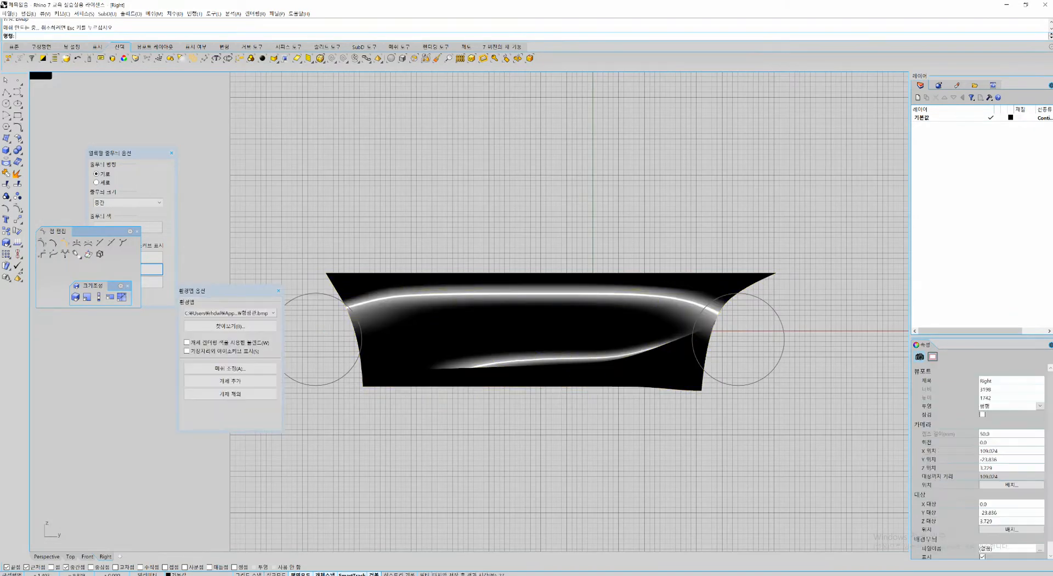
Step: Examine the highlights around the newly patched narrow end in the Perspective view, and open the list of environment map images
{"action": "key", "text": "ctrl+F4"}
{"action": "scroll", "coordinate": [576, 317], "scroll_direction": "down", "scroll_amount": 4}
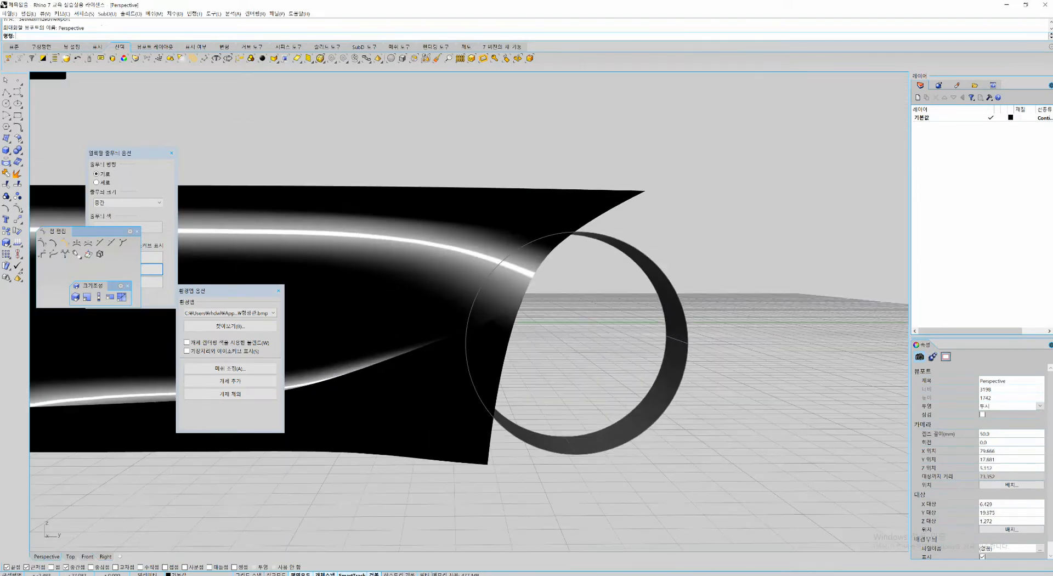
{"action": "right_click_drag", "start_coordinate": [507, 330], "coordinate": [530, 290]}
{"action": "scroll", "coordinate": [502, 299], "scroll_direction": "up", "scroll_amount": 8}
{"action": "scroll", "coordinate": [515, 302], "scroll_direction": "up", "scroll_amount": 5}
{"action": "left_click", "coordinate": [529, 296]}
{"action": "scroll", "coordinate": [548, 307], "scroll_direction": "down", "scroll_amount": 7}
{"action": "left_click", "coordinate": [230, 312]}
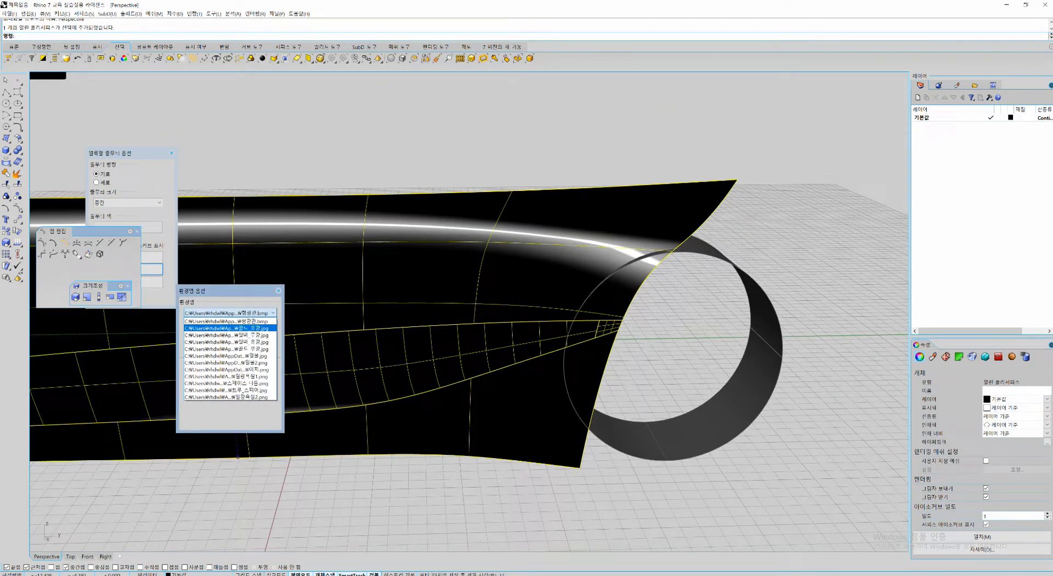
Step: Examine the reflections across the polysurface with a silver .jpg environment map, and close the analysis
{"action": "left_click", "coordinate": [230, 342]}
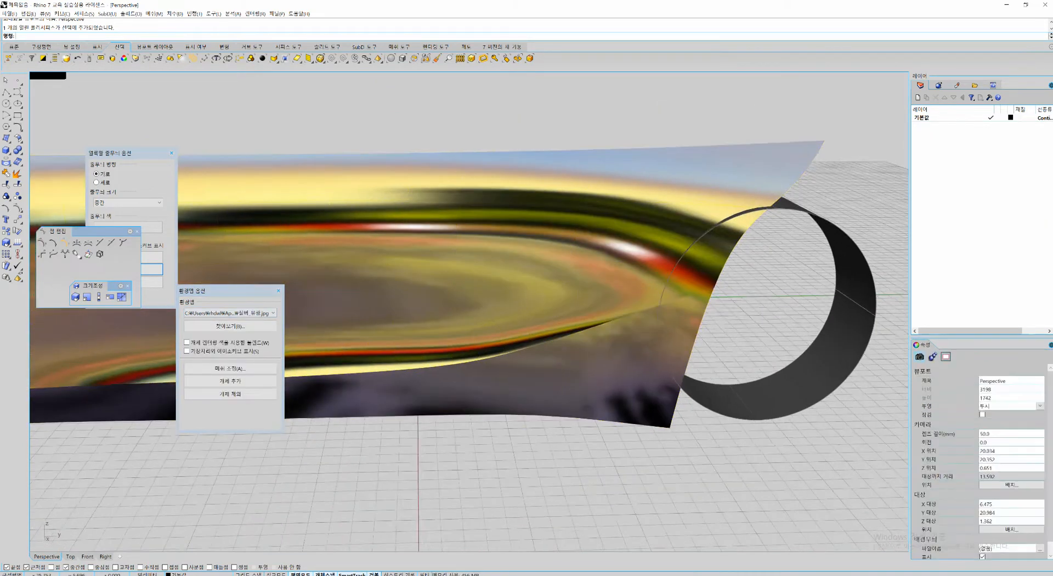
{"action": "scroll", "coordinate": [719, 390], "scroll_direction": "down", "scroll_amount": 8}
{"action": "mouse_move", "coordinate": [719, 390]}
{"action": "right_mouse_down"}
{"action": "mouse_move", "coordinate": [727, 334]}
{"action": "mouse_move", "coordinate": [861, 329]}
{"action": "mouse_move", "coordinate": [866, 392]}
{"action": "mouse_move", "coordinate": [767, 344]}
{"action": "mouse_move", "coordinate": [635, 395]}
{"action": "mouse_move", "coordinate": [606, 337]}
{"action": "mouse_move", "coordinate": [622, 364]}
{"action": "mouse_move", "coordinate": [762, 376]}
{"action": "mouse_move", "coordinate": [713, 395]}
{"action": "right_mouse_up"}
{"action": "left_click", "coordinate": [278, 291]}
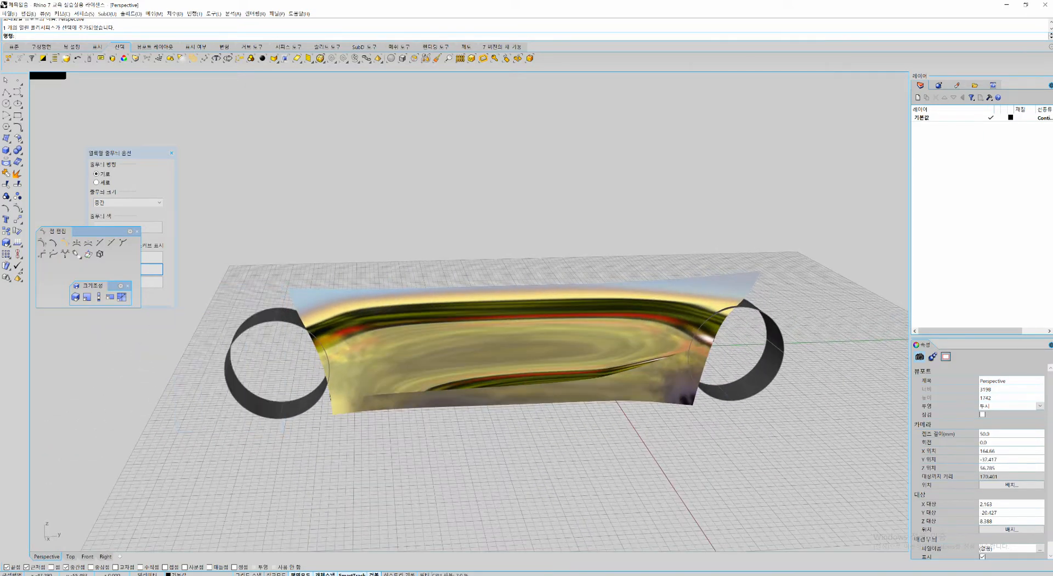
{"action": "right_click_drag", "start_coordinate": [497, 391], "coordinate": [511, 375], "text": "shift"}
{"action": "scroll", "coordinate": [511, 375], "scroll_direction": "up", "scroll_amount": 6}
{"action": "type", "text": "ExtractSrf"}
{"action": "key", "text": "Return"}
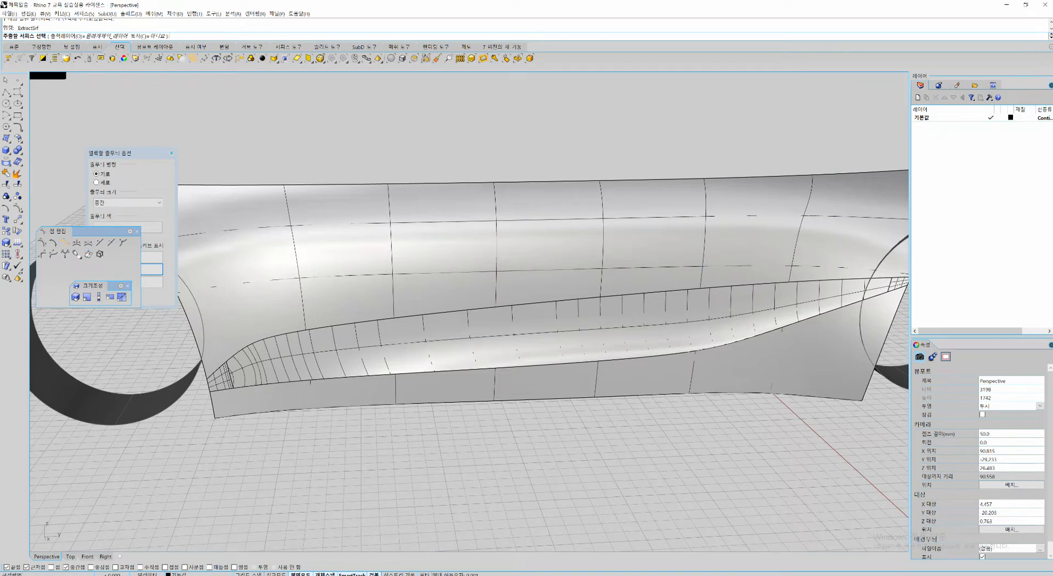
{"action": "right_click_drag", "start_coordinate": [511, 375], "coordinate": [748, 296]}
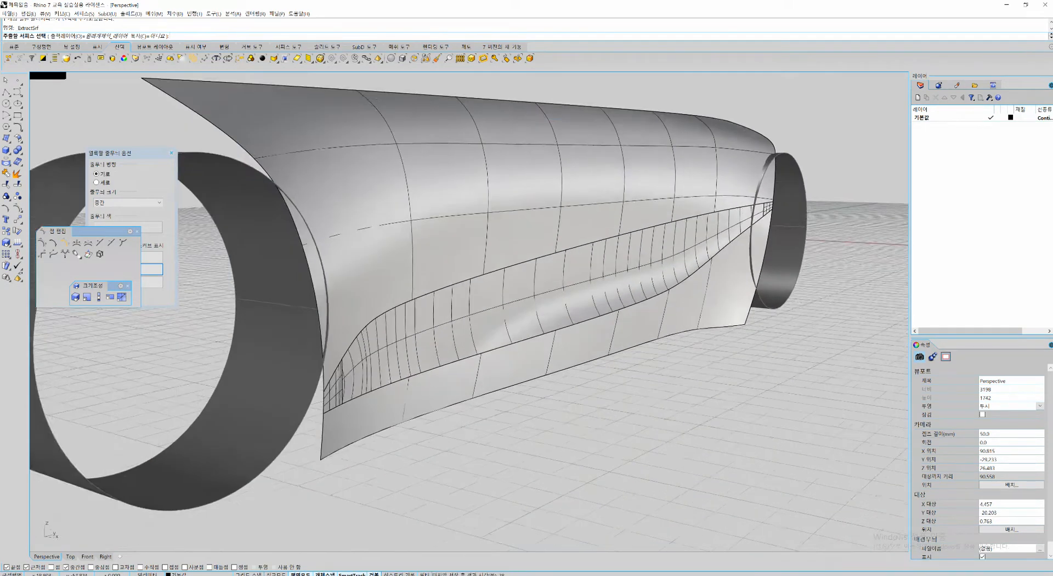
{"action": "scroll", "coordinate": [363, 393], "scroll_direction": "up", "scroll_amount": 2}
{"action": "left_click", "coordinate": [331, 58]}
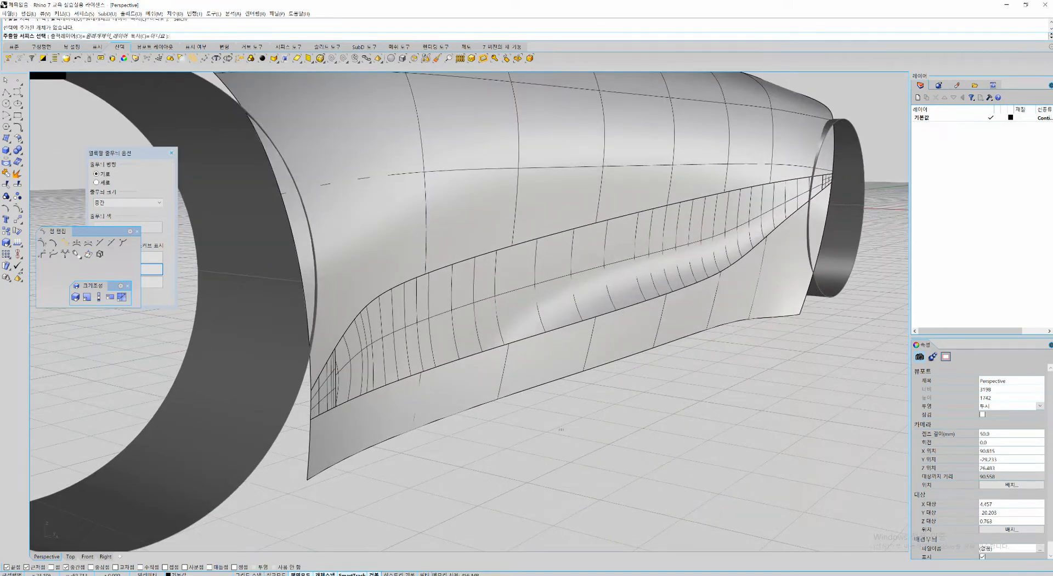
{"action": "scroll", "coordinate": [521, 438], "scroll_direction": "up", "scroll_amount": 3}
{"action": "right_click_drag", "start_coordinate": [520, 395], "coordinate": [404, 435], "text": "shift"}
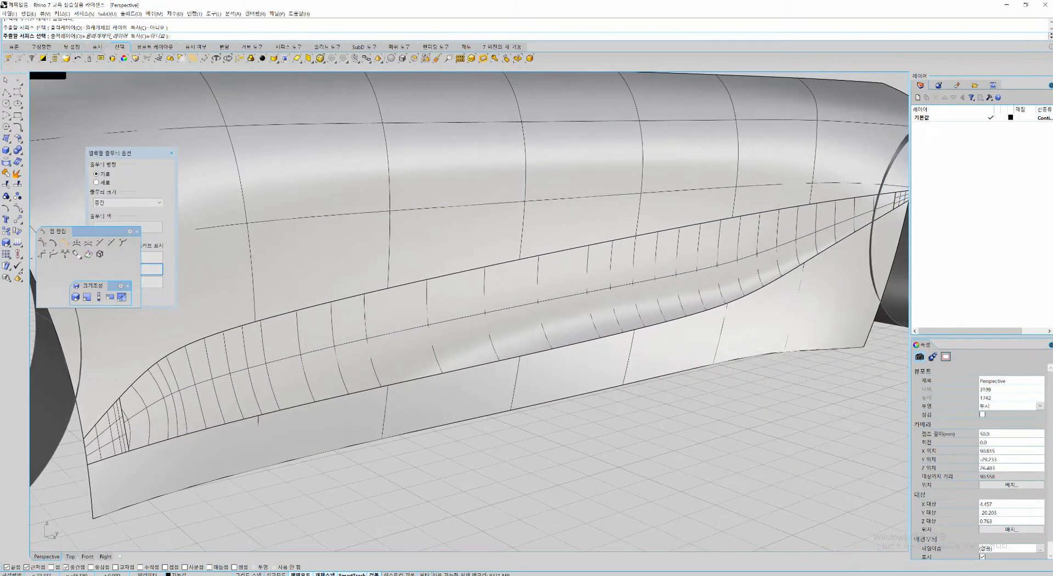
{"action": "type", "text": "de"}
{"action": "key", "text": "Return"}
{"action": "left_click", "coordinate": [499, 361]}
{"action": "right_click_drag", "start_coordinate": [500, 361], "coordinate": [362, 416], "text": "shift"}
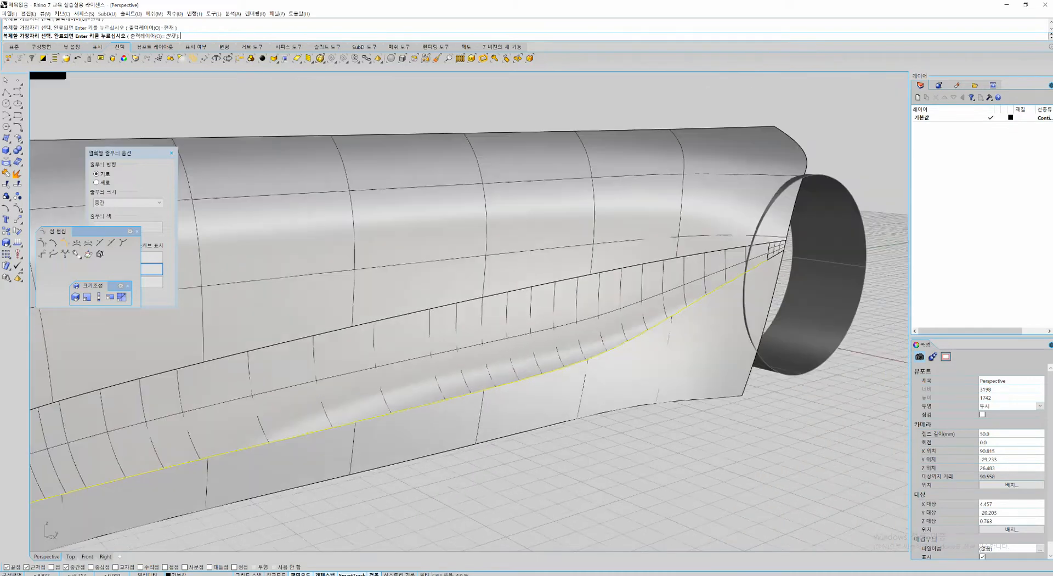
{"action": "scroll", "coordinate": [469, 316], "scroll_direction": "up", "scroll_amount": 3}
{"action": "scroll", "coordinate": [696, 268], "scroll_direction": "down", "scroll_amount": 9}
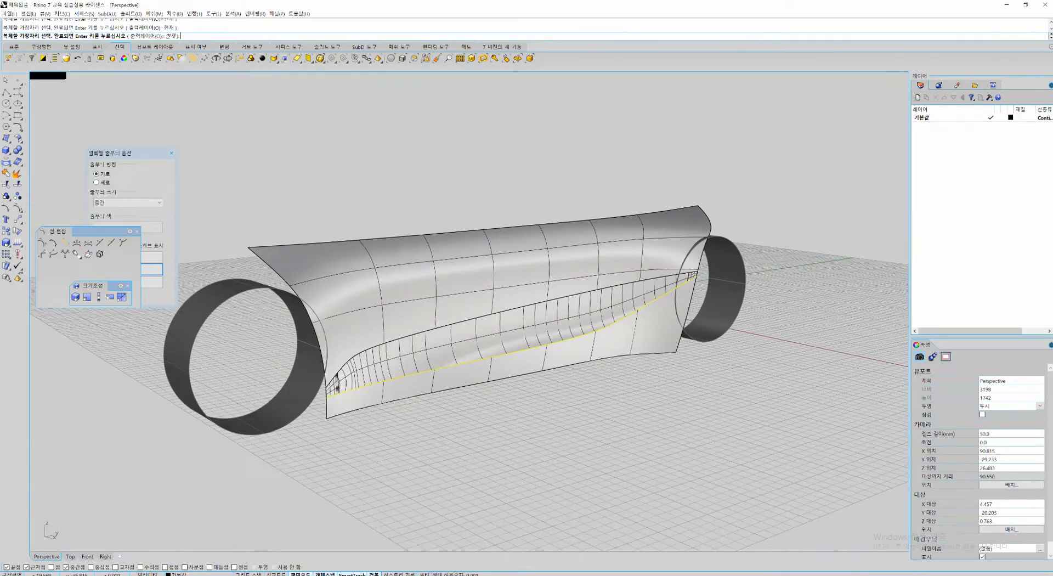
{"action": "right_click_drag", "start_coordinate": [695, 270], "coordinate": [613, 332]}
{"action": "scroll", "coordinate": [617, 332], "scroll_direction": "up", "scroll_amount": 6}
{"action": "key", "text": "Escape"}
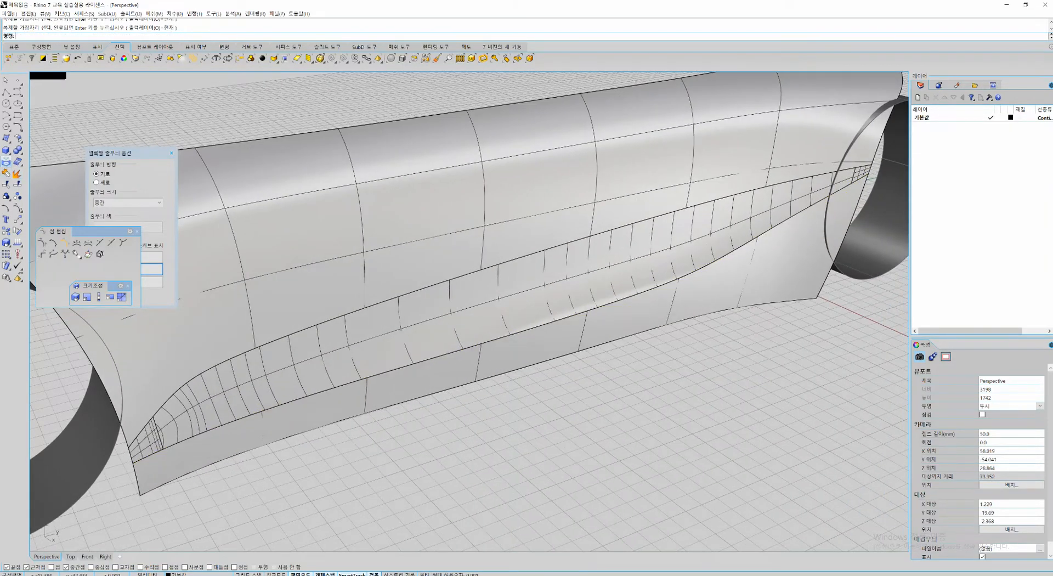
Step: Duplicate the lower edge segments of the ribbed transition surface as curves with DupEdge
{"action": "left_click", "coordinate": [7, 163]}
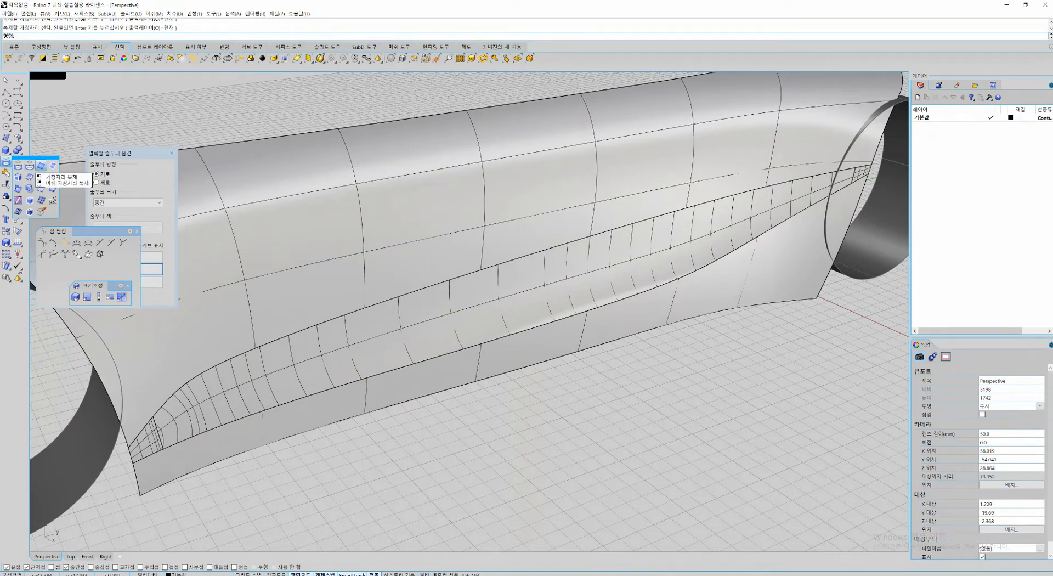
{"action": "left_click", "coordinate": [30, 176]}
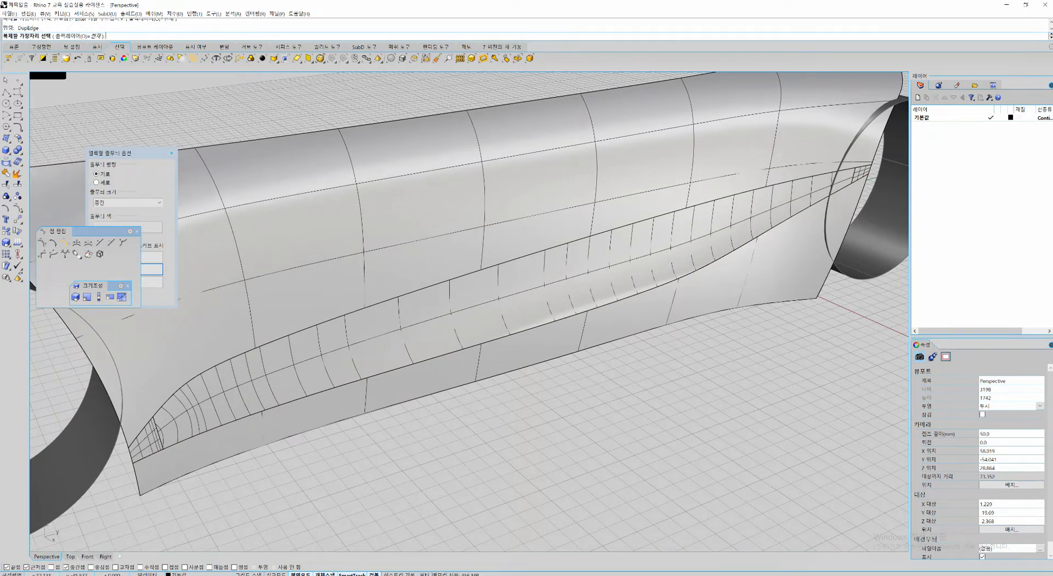
{"action": "left_click", "coordinate": [152, 454]}
{"action": "left_click", "coordinate": [535, 325]}
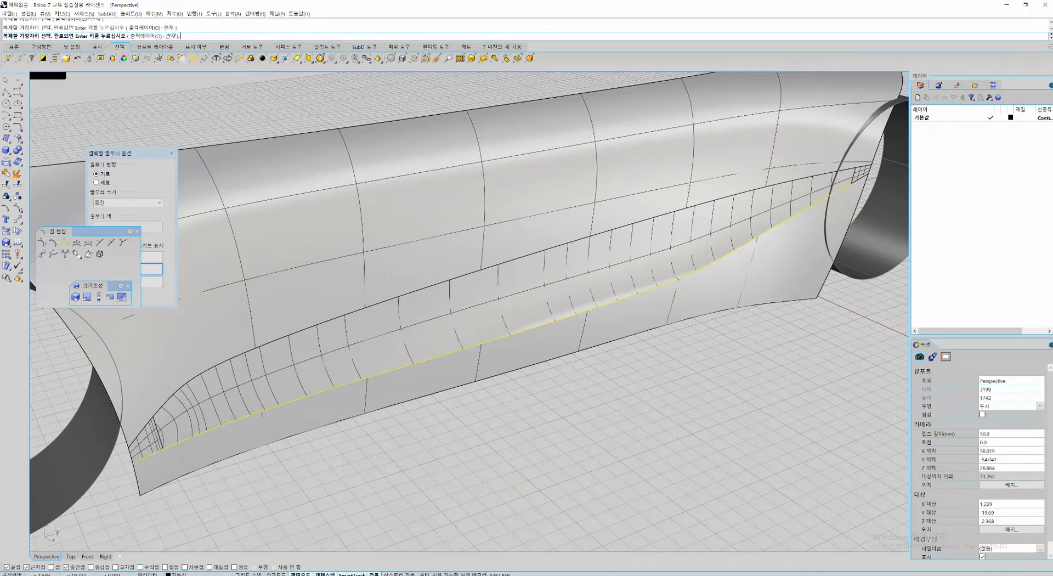
{"action": "scroll", "coordinate": [535, 326], "scroll_direction": "down", "scroll_amount": 2}
{"action": "right_click_drag", "start_coordinate": [534, 325], "coordinate": [531, 348], "text": "shift"}
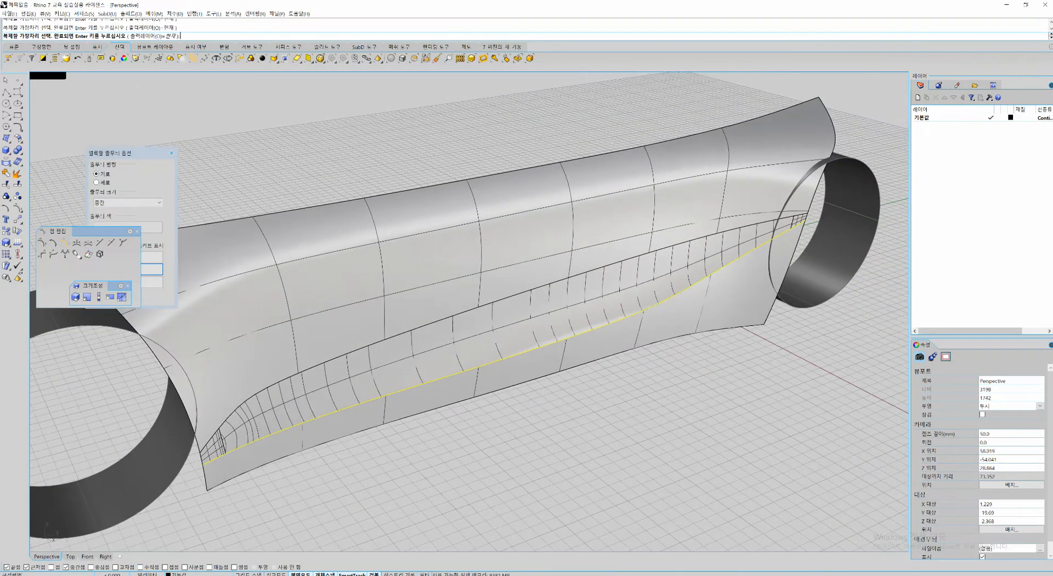
{"action": "key", "text": "Return"}
Step: Move the duplicated edge curves off the surface, and undo the move
{"action": "left_click_drag", "start_coordinate": [553, 330], "coordinate": [605, 364]}
{"action": "left_click", "coordinate": [609, 382]}
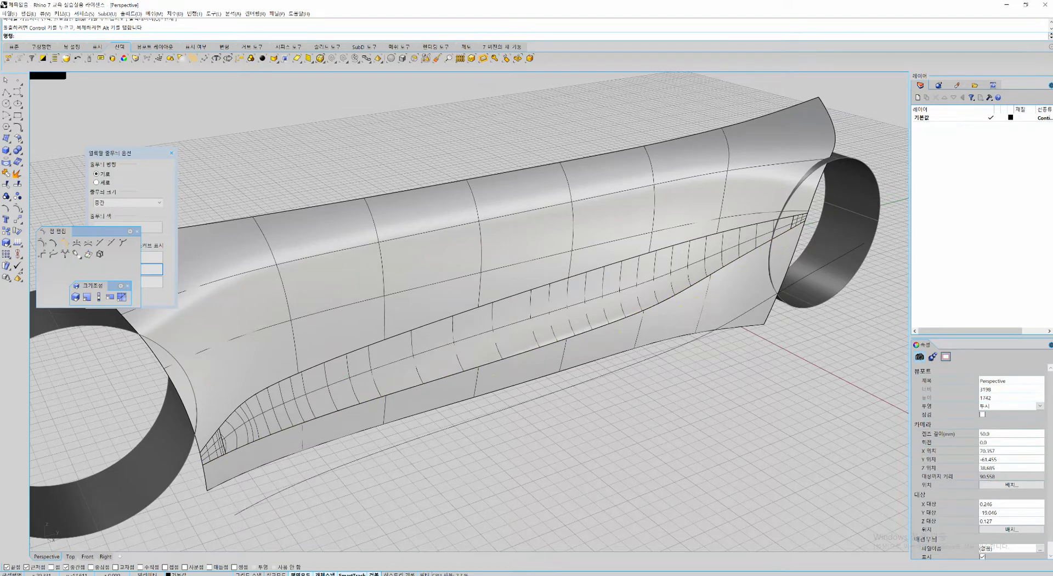
{"action": "key", "text": "ctrl+z"}
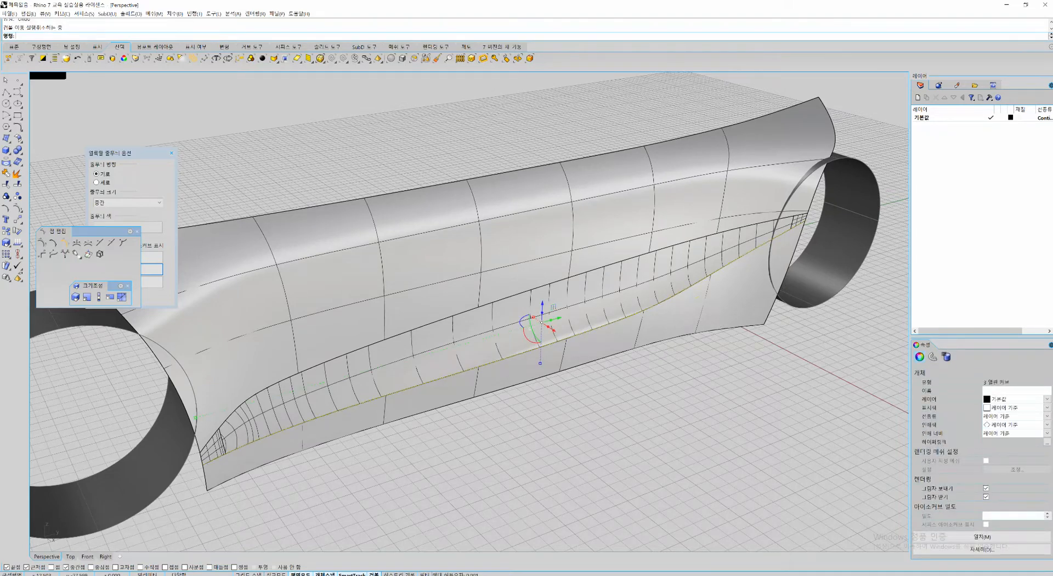
Step: Join the duplicated edge curves into a single open curve along the crease
{"action": "key", "text": "ctrl+j"}
{"action": "scroll", "coordinate": [173, 537], "scroll_direction": "up", "scroll_amount": 10}
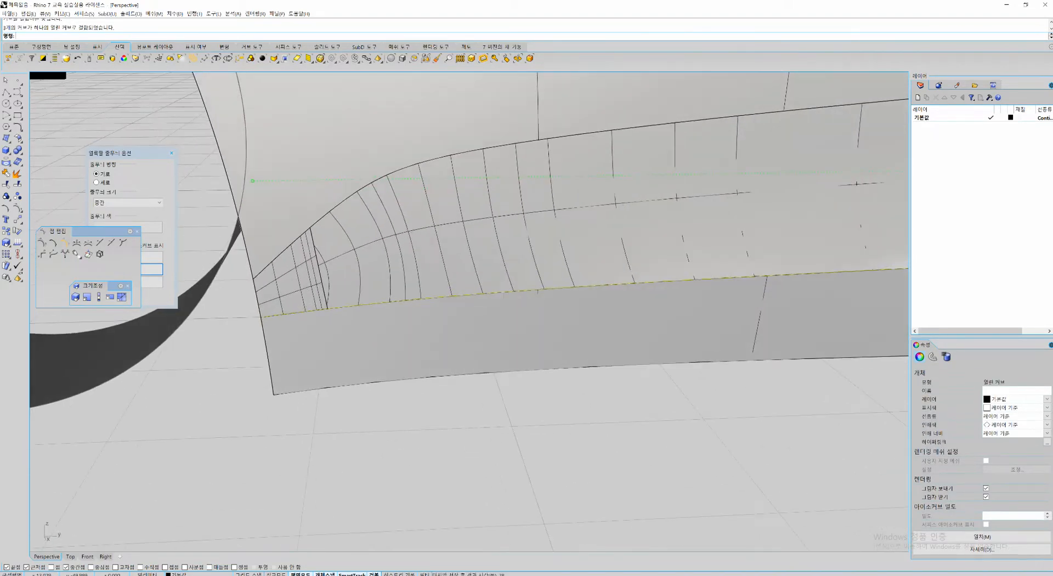
{"action": "right_click_drag", "start_coordinate": [384, 383], "coordinate": [351, 401]}
{"action": "scroll", "coordinate": [384, 471], "scroll_direction": "down", "scroll_amount": 7}
{"action": "right_click_drag", "start_coordinate": [384, 472], "coordinate": [340, 434]}
{"action": "scroll", "coordinate": [307, 433], "scroll_direction": "up", "scroll_amount": 3}
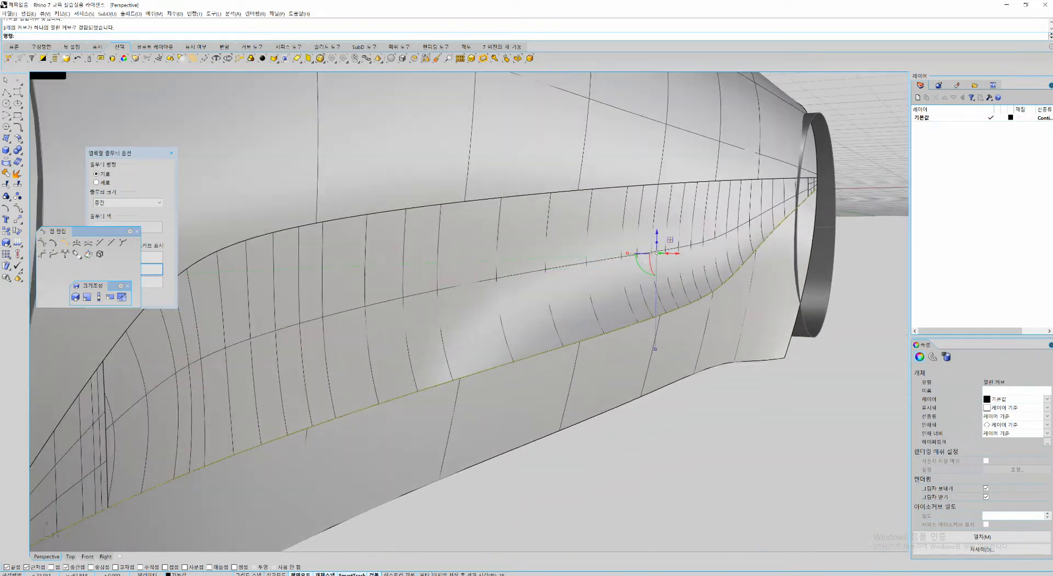
{"action": "scroll", "coordinate": [493, 329], "scroll_direction": "up", "scroll_amount": 4}
{"action": "scroll", "coordinate": [548, 307], "scroll_direction": "down", "scroll_amount": 4}
{"action": "right_click_drag", "start_coordinate": [549, 307], "coordinate": [595, 296]}
{"action": "scroll", "coordinate": [595, 285], "scroll_direction": "up", "scroll_amount": 4}
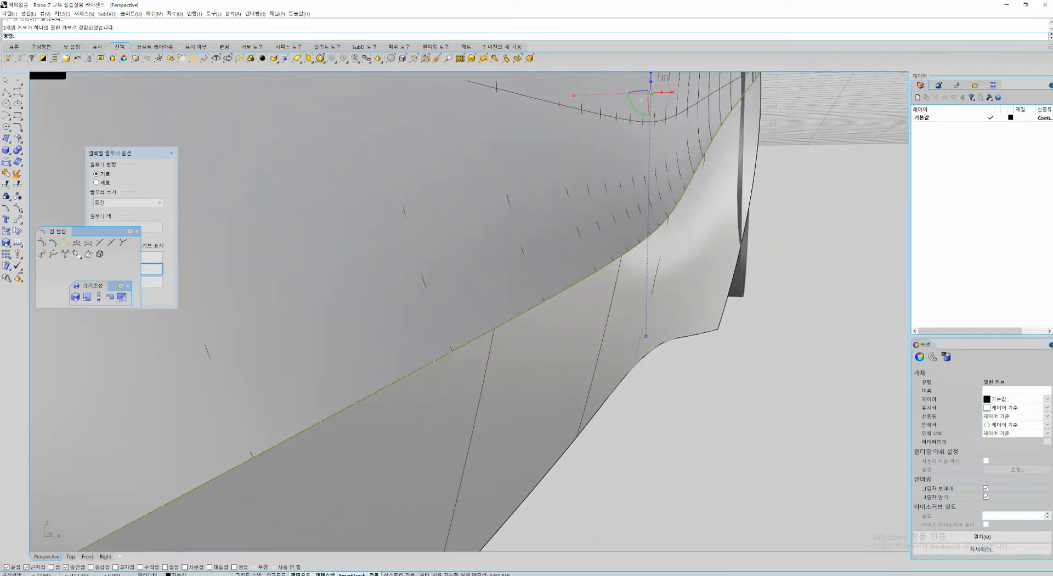
{"action": "mouse_move", "coordinate": [571, 222]}
{"action": "left_mouse_down"}
{"action": "mouse_move", "coordinate": [593, 263]}
{"action": "mouse_move", "coordinate": [575, 388]}
{"action": "left_mouse_up"}
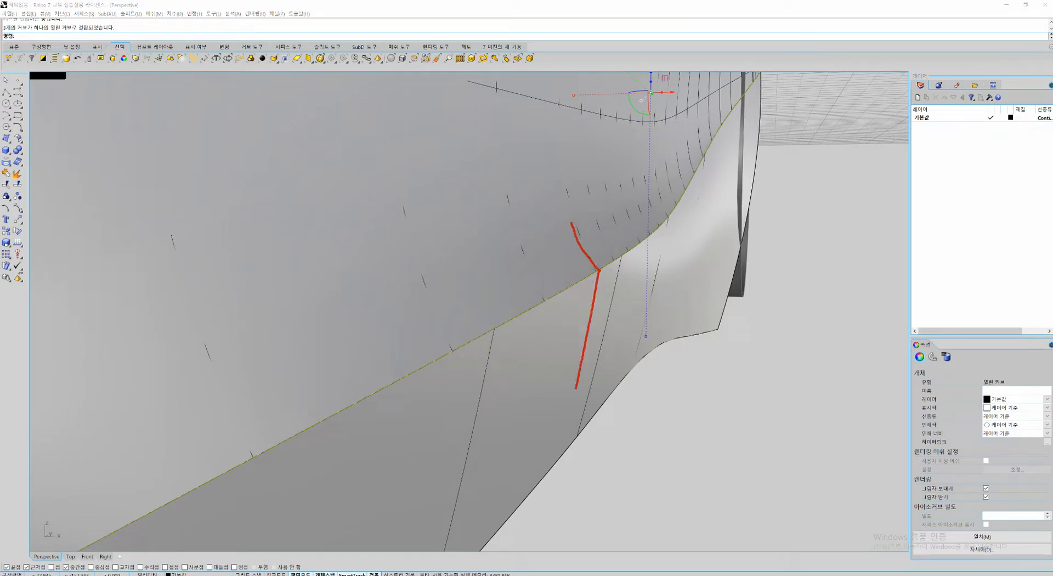
{"action": "left_click_drag", "start_coordinate": [595, 285], "coordinate": [586, 300]}
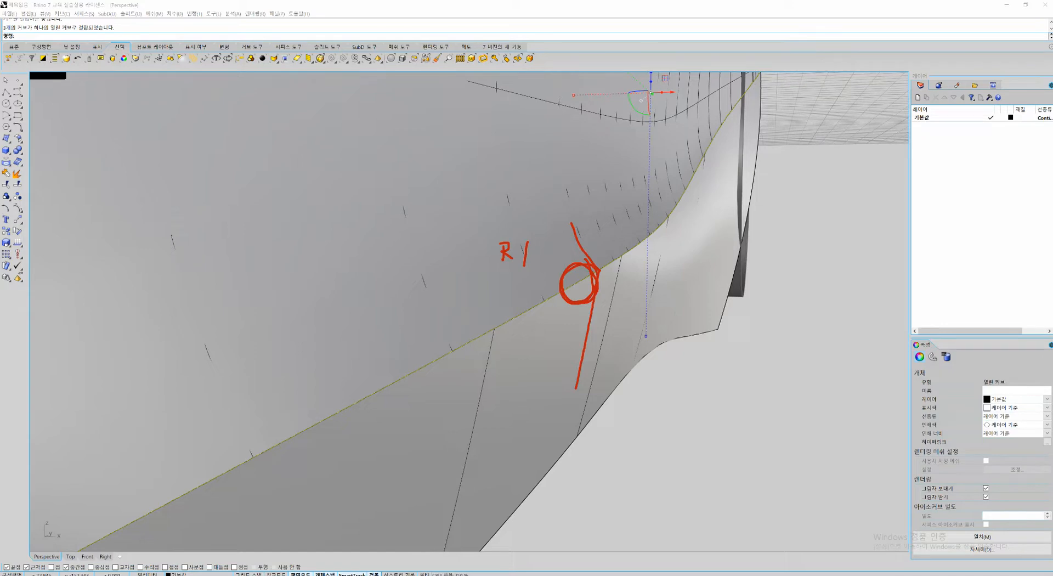
{"action": "mouse_move", "coordinate": [724, 187]}
{"action": "left_mouse_down"}
{"action": "mouse_move", "coordinate": [820, 310]}
{"action": "mouse_move", "coordinate": [790, 496]}
{"action": "left_mouse_up"}
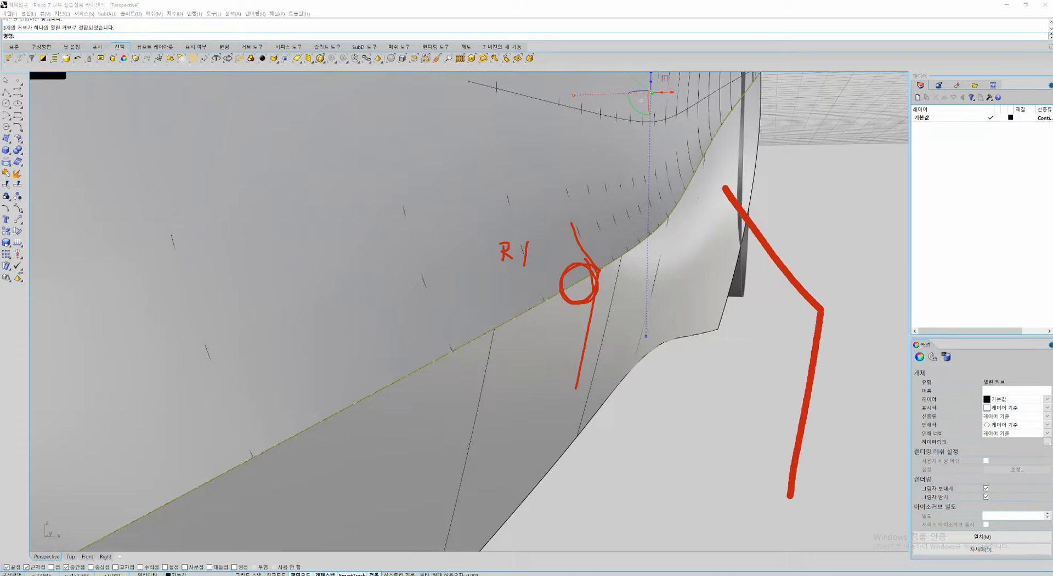
{"action": "mouse_move", "coordinate": [798, 289]}
{"action": "left_mouse_down"}
{"action": "mouse_move", "coordinate": [741, 307]}
{"action": "mouse_move", "coordinate": [758, 350]}
{"action": "mouse_move", "coordinate": [811, 345]}
{"action": "mouse_move", "coordinate": [806, 299]}
{"action": "left_mouse_up"}
{"action": "left_click_drag", "start_coordinate": [674, 232], "coordinate": [674, 285]}
{"action": "mouse_move", "coordinate": [675, 235]}
{"action": "left_mouse_down"}
{"action": "mouse_move", "coordinate": [678, 266]}
{"action": "mouse_move", "coordinate": [702, 283]}
{"action": "left_mouse_up"}
{"action": "mouse_move", "coordinate": [709, 244]}
{"action": "left_mouse_down"}
{"action": "mouse_move", "coordinate": [721, 237]}
{"action": "mouse_move", "coordinate": [722, 277]}
{"action": "left_mouse_up"}
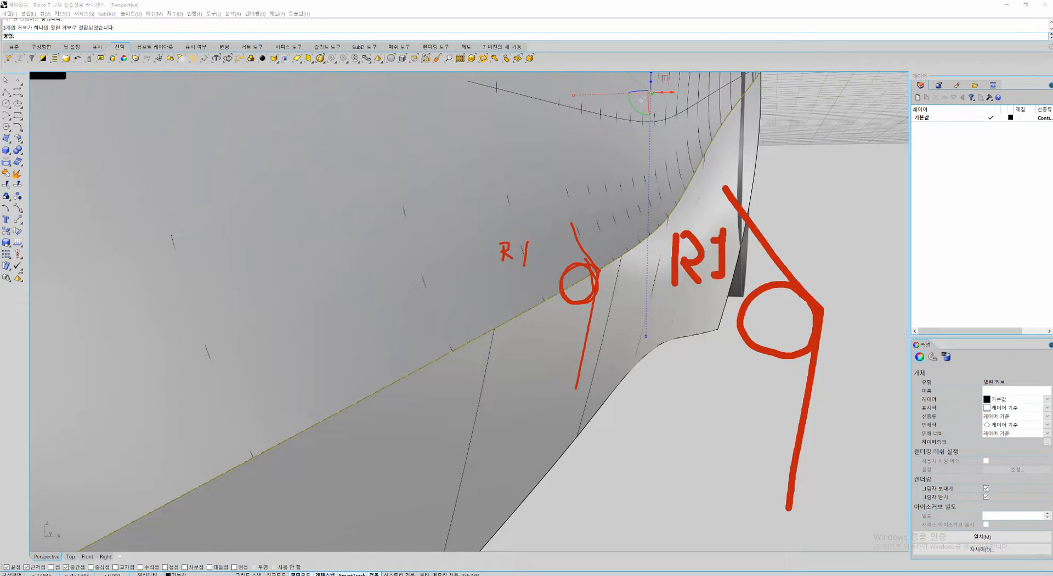
{"action": "left_click_drag", "start_coordinate": [779, 322], "coordinate": [812, 320]}
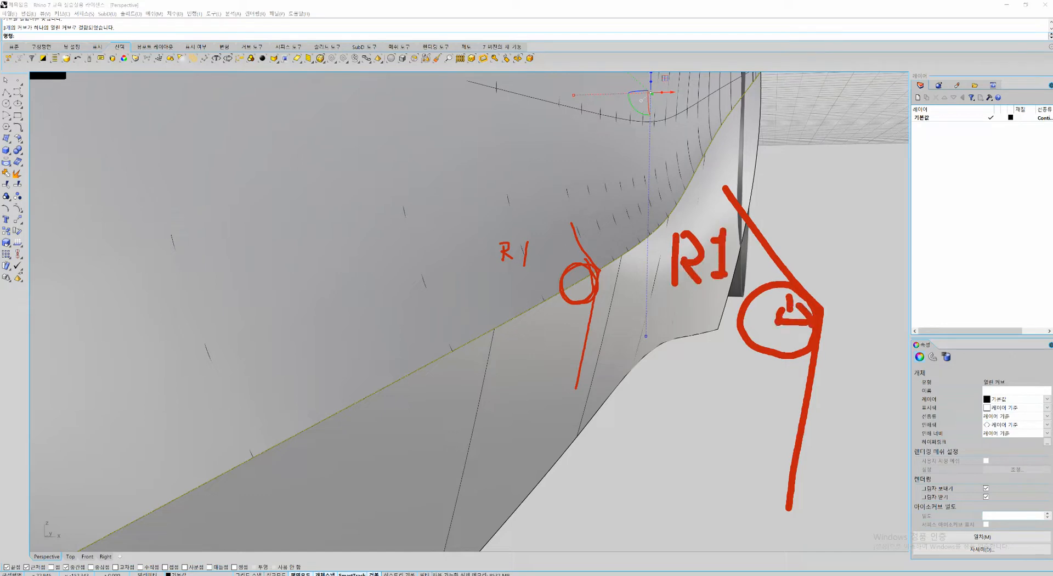
{"action": "mouse_move", "coordinate": [301, 57]}
{"action": "left_mouse_down"}
{"action": "mouse_move", "coordinate": [366, 535]}
{"action": "mouse_move", "coordinate": [354, 575]}
{"action": "left_mouse_up"}
{"action": "mouse_move", "coordinate": [411, 285]}
{"action": "left_mouse_down"}
{"action": "mouse_move", "coordinate": [425, 390]}
{"action": "mouse_move", "coordinate": [151, 374]}
{"action": "mouse_move", "coordinate": [362, 241]}
{"action": "mouse_move", "coordinate": [410, 324]}
{"action": "left_mouse_up"}
{"action": "left_click_drag", "start_coordinate": [296, 354], "coordinate": [412, 355]}
{"action": "mouse_move", "coordinate": [305, 283]}
{"action": "left_mouse_down"}
{"action": "mouse_move", "coordinate": [304, 317]}
{"action": "mouse_move", "coordinate": [348, 317]}
{"action": "left_mouse_up"}
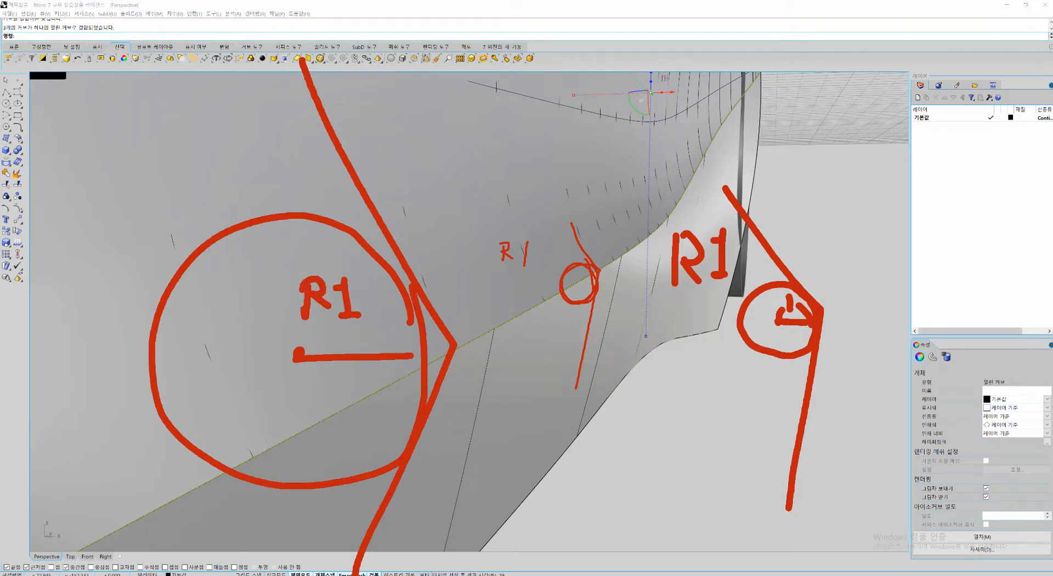
{"action": "left_click_drag", "start_coordinate": [393, 242], "coordinate": [397, 266]}
{"action": "mouse_move", "coordinate": [405, 447]}
{"action": "left_mouse_down"}
{"action": "mouse_move", "coordinate": [417, 471]}
{"action": "mouse_move", "coordinate": [438, 469]}
{"action": "left_mouse_up"}
{"action": "mouse_move", "coordinate": [414, 228]}
{"action": "left_mouse_down"}
{"action": "mouse_move", "coordinate": [377, 277]}
{"action": "mouse_move", "coordinate": [366, 274]}
{"action": "left_mouse_up"}
{"action": "left_click_drag", "start_coordinate": [420, 300], "coordinate": [429, 404]}
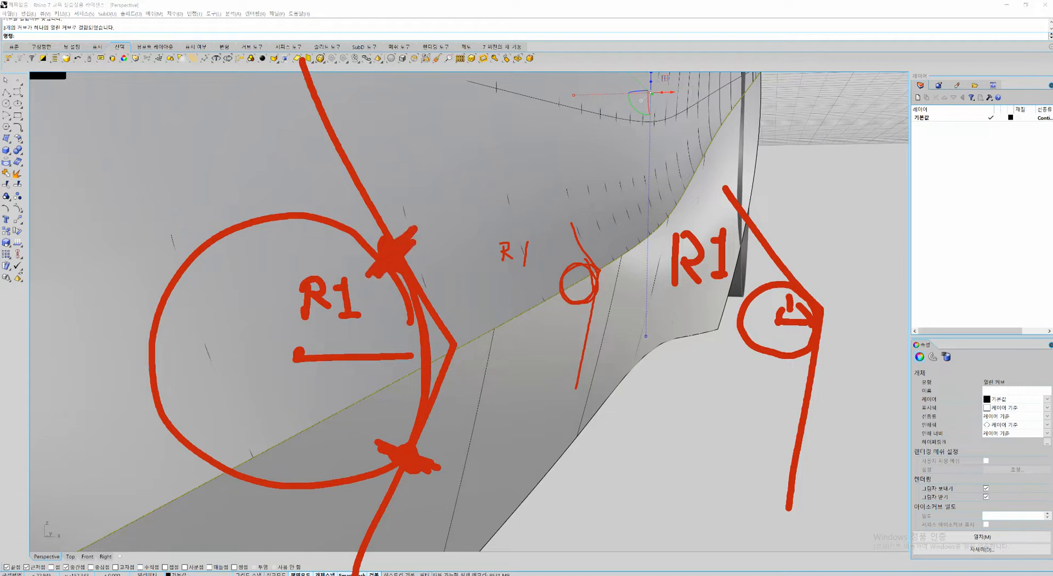
{"action": "mouse_move", "coordinate": [419, 296]}
{"action": "left_mouse_down"}
{"action": "mouse_move", "coordinate": [430, 399]}
{"action": "mouse_move", "coordinate": [419, 400]}
{"action": "left_mouse_up"}
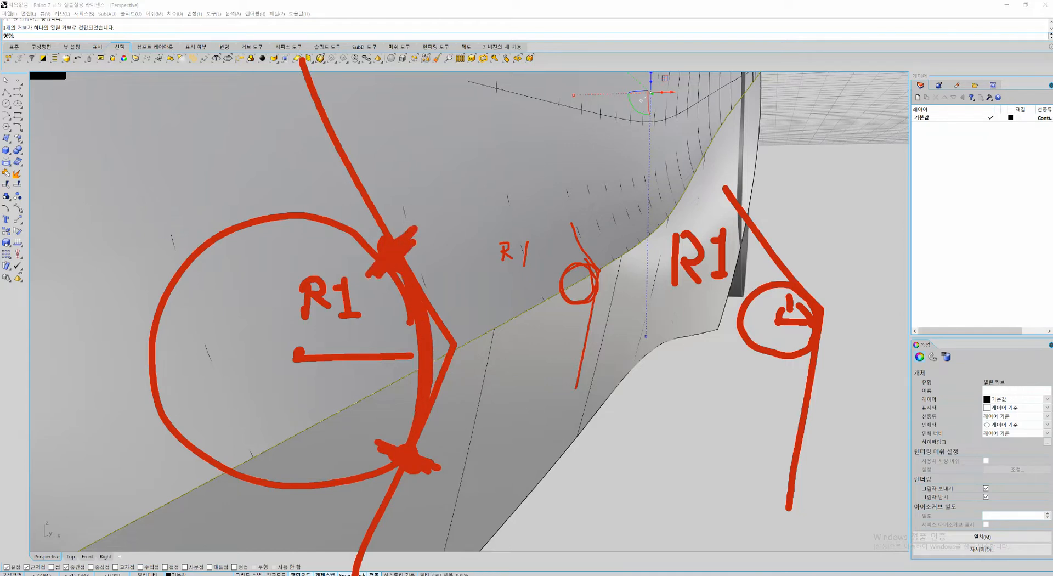
{"action": "left_click_drag", "start_coordinate": [399, 274], "coordinate": [416, 393]}
{"action": "key", "text": "Escape"}
Step: Create a pipe with a radius of 1 along the joined edge curve
{"action": "mouse_move", "coordinate": [471, 318]}
{"action": "right_mouse_down"}
{"action": "mouse_move", "coordinate": [537, 329]}
{"action": "mouse_move", "coordinate": [529, 345]}
{"action": "right_mouse_up"}
{"action": "scroll", "coordinate": [639, 324], "scroll_direction": "down", "scroll_amount": 6}
{"action": "right_click_drag", "start_coordinate": [638, 323], "coordinate": [598, 315]}
{"action": "scroll", "coordinate": [657, 296], "scroll_direction": "up", "scroll_amount": 6}
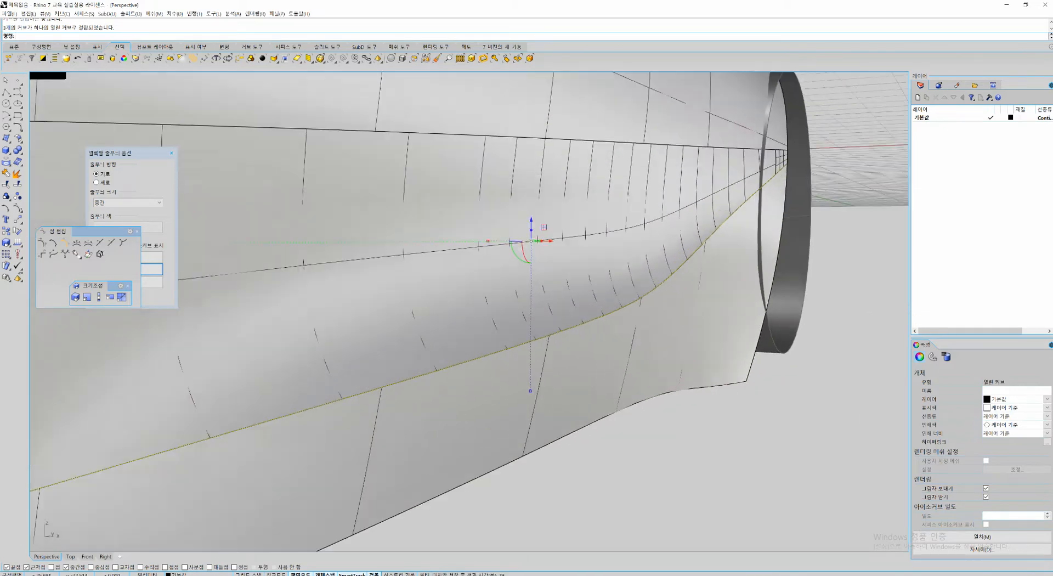
{"action": "key", "text": "Return"}
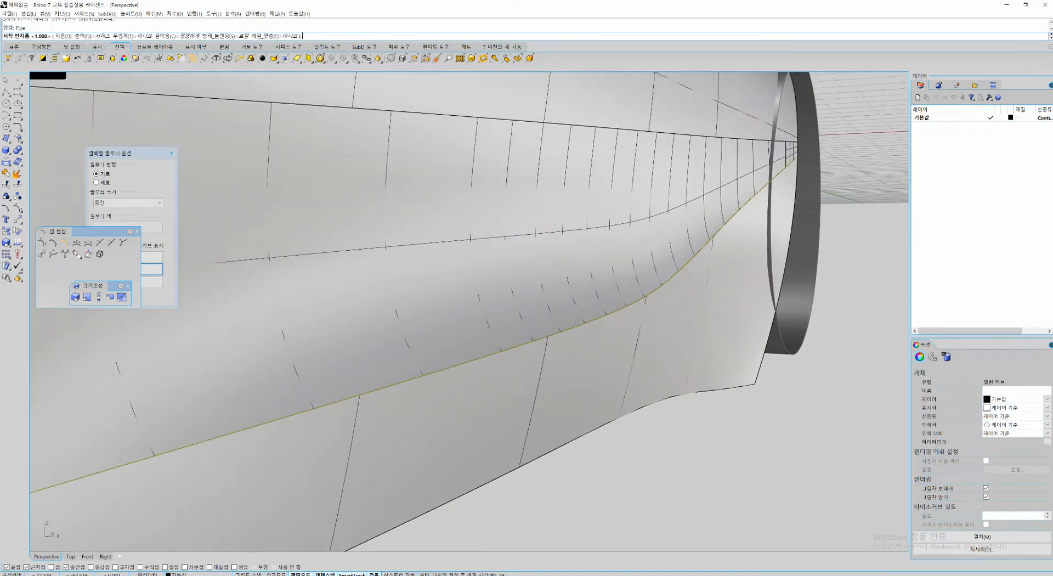
{"action": "key", "text": "Return"}
{"action": "key", "text": "Return"}
{"action": "key", "text": "Return"}
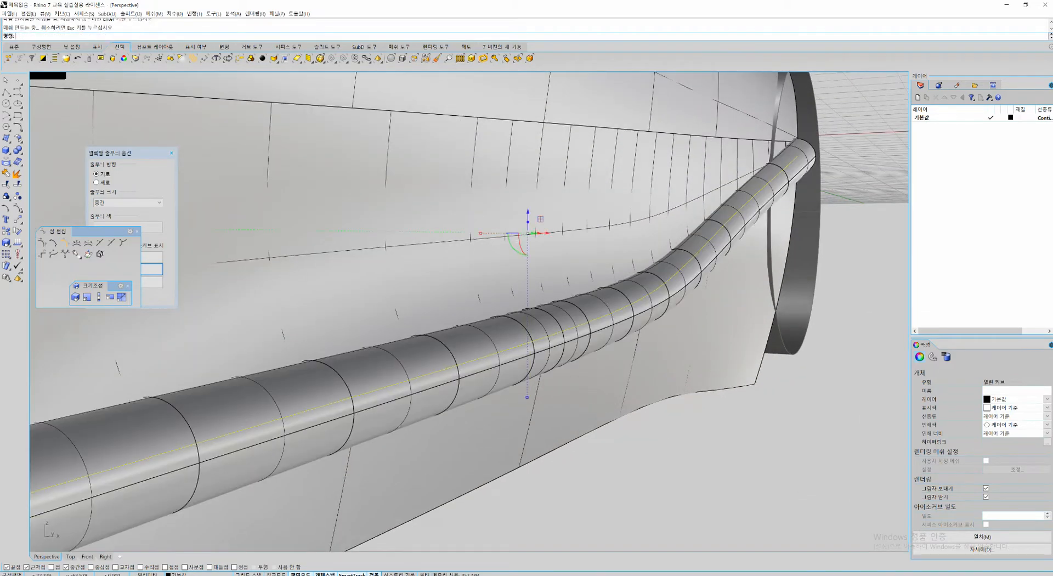
{"action": "right_click_drag", "start_coordinate": [526, 307], "coordinate": [573, 331]}
{"action": "scroll", "coordinate": [603, 340], "scroll_direction": "down", "scroll_amount": 6}
{"action": "scroll", "coordinate": [576, 351], "scroll_direction": "up", "scroll_amount": 6}
Step: Cut the joined edge curve, and undo both the cut and the pipe
{"action": "key", "text": "ctrl+x"}
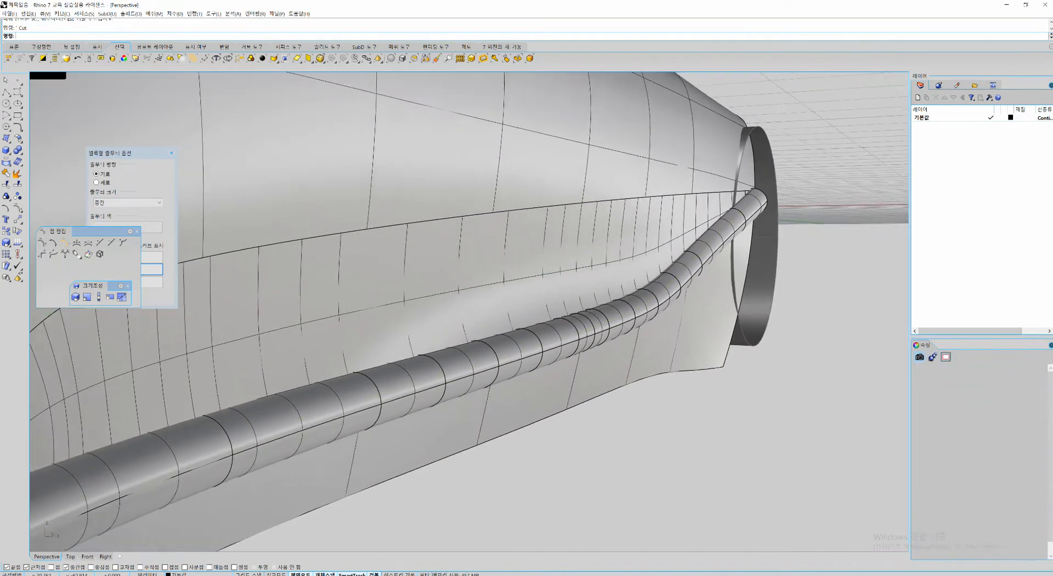
{"action": "key", "text": "ctrl+z"}
{"action": "key", "text": "ctrl+z"}
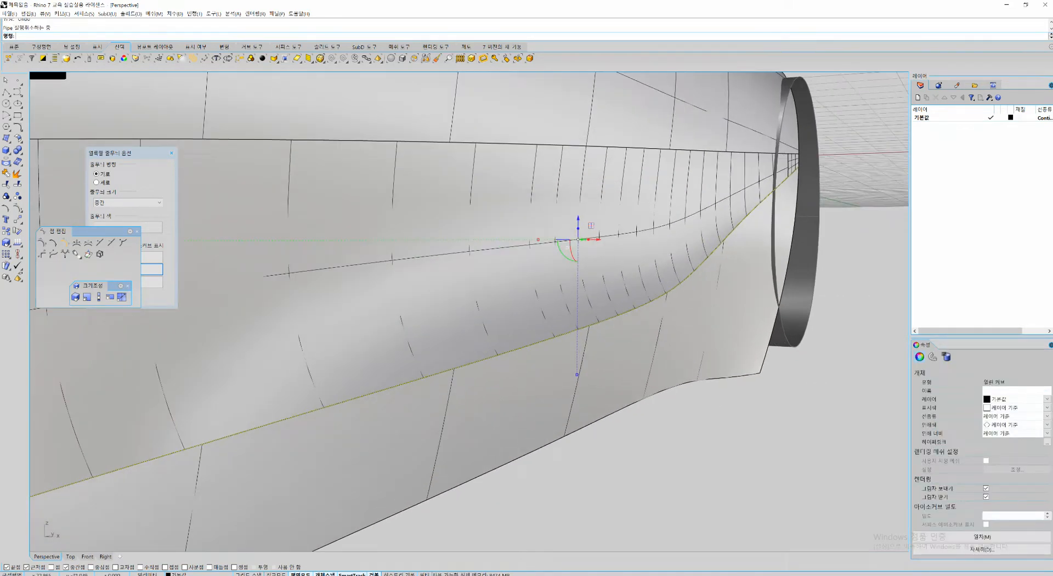
Step: Zoom to the extents of the model and unlock all locked objects
{"action": "scroll", "coordinate": [581, 351], "scroll_direction": "down", "scroll_amount": 10}
{"action": "key", "text": "Escape"}
{"action": "right_click_drag", "start_coordinate": [647, 242], "coordinate": [555, 283]}
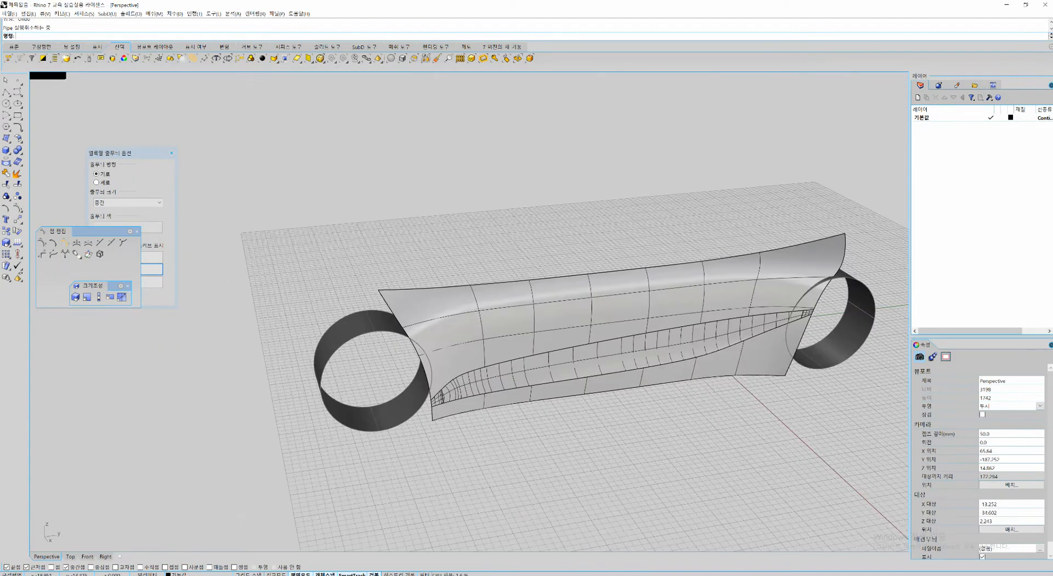
{"action": "middle_click", "coordinate": [556, 282]}
{"action": "left_click", "coordinate": [566, 275]}
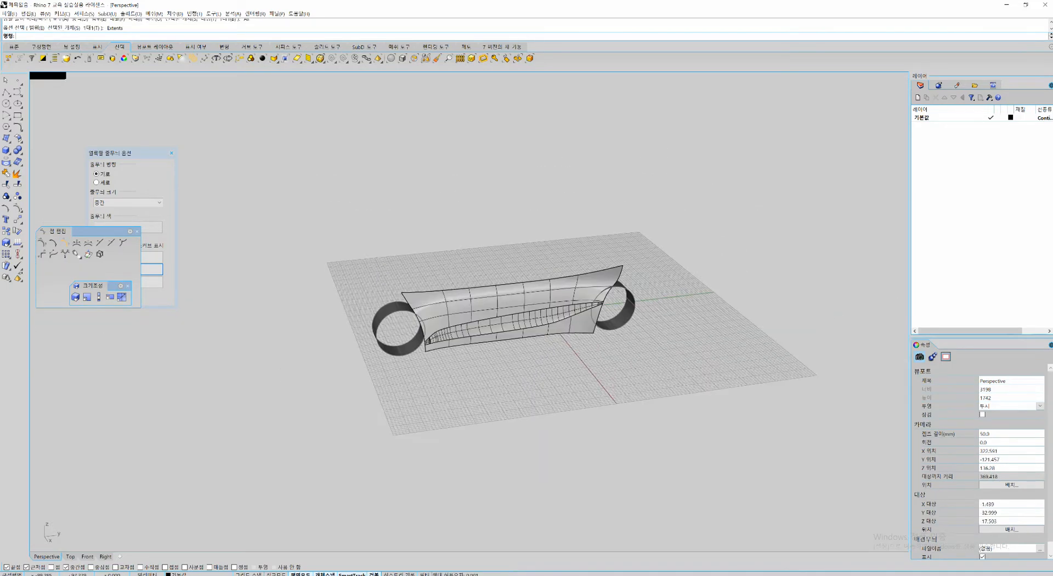
{"action": "key", "text": "ctrl+a"}
{"action": "scroll", "coordinate": [512, 258], "scroll_direction": "up", "scroll_amount": 2}
{"action": "key", "text": "Escape"}
{"action": "middle_click", "coordinate": [479, 251]}
{"action": "right_click", "coordinate": [483, 256]}
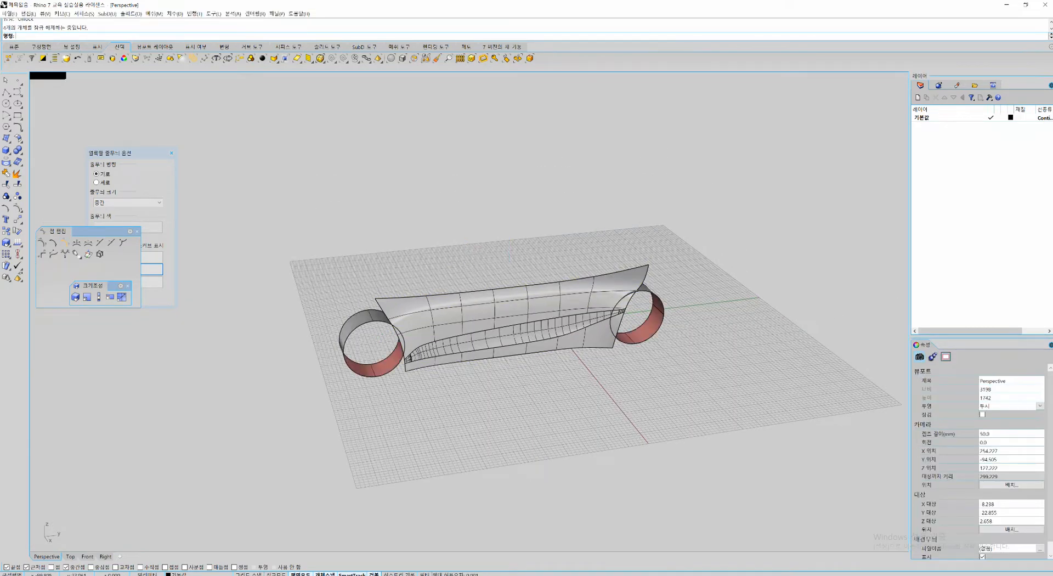
Step: Show the whole model in the maximised Top view
{"action": "key", "text": "ctrl+a"}
{"action": "key", "text": "Escape"}
{"action": "key", "text": "ctrl+F1"}
{"action": "scroll", "coordinate": [438, 253], "scroll_direction": "down", "scroll_amount": 10}
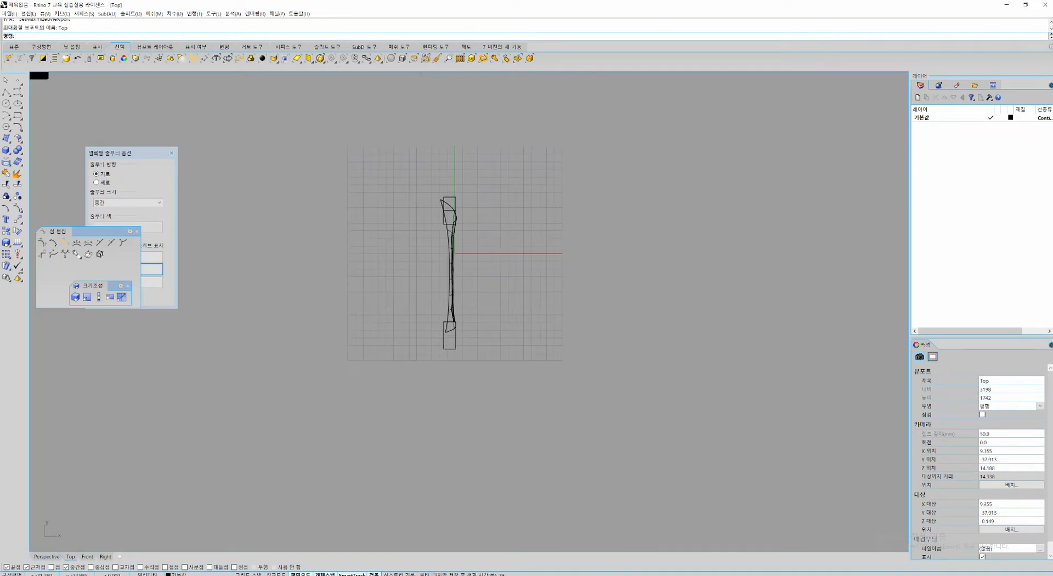
{"action": "right_click", "coordinate": [421, 289]}
{"action": "type", "text": "0"}
{"action": "key", "text": "Return"}
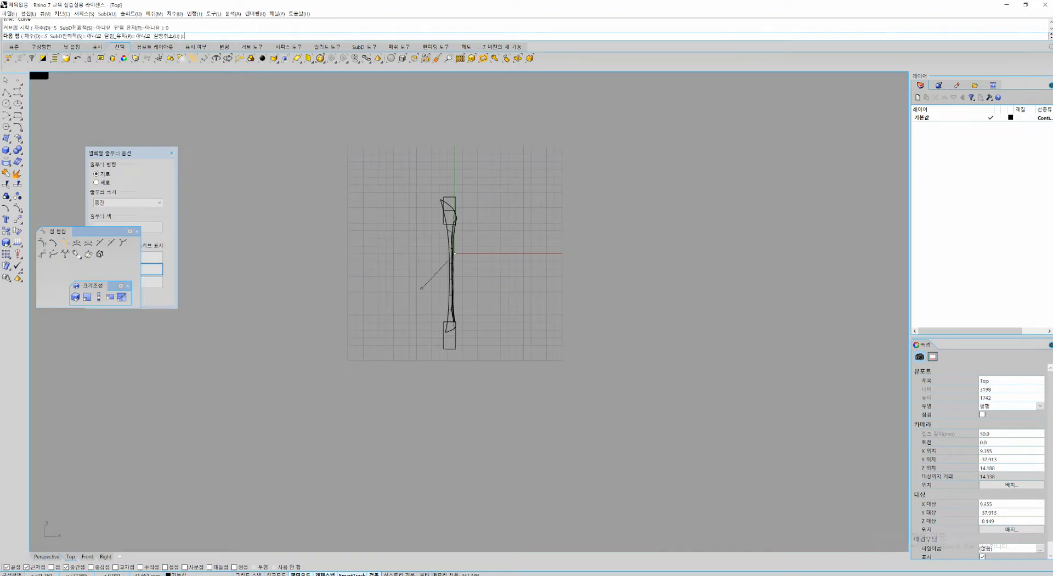
{"action": "type", "text": "500"}
{"action": "key", "text": "Return"}
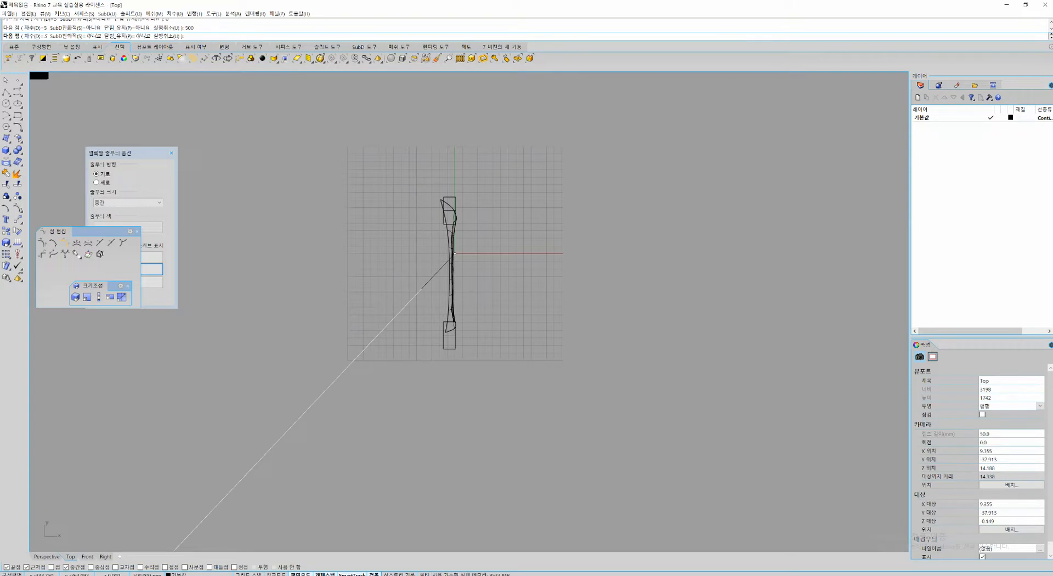
{"action": "key", "text": "Escape"}
Step: Draw a curve from a point beside the model through the origin, with an upward segment of length 5000
{"action": "right_click", "coordinate": [423, 287]}
{"action": "left_click", "coordinate": [424, 287]}
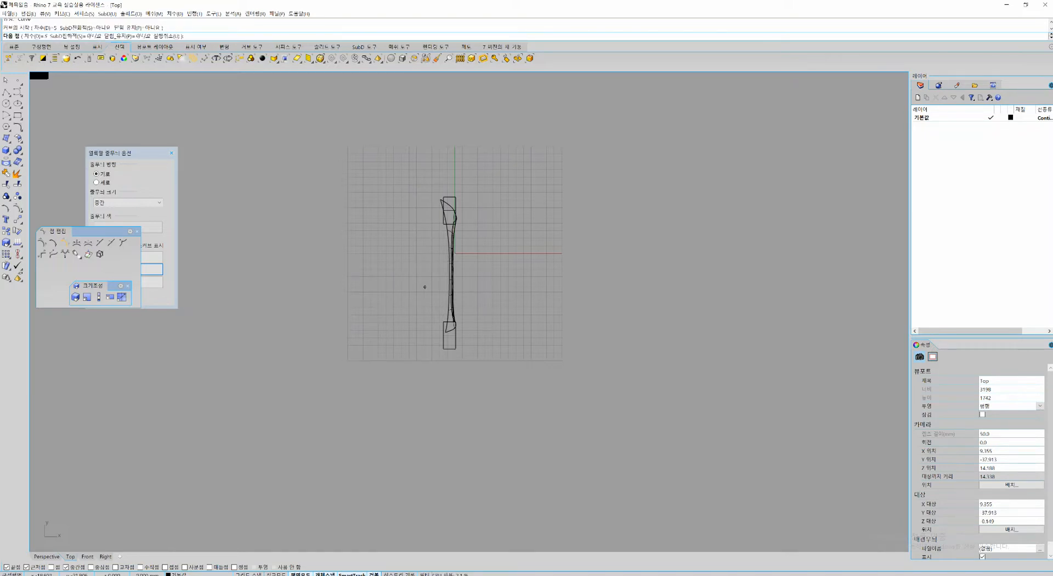
{"action": "type", "text": "0"}
{"action": "key", "text": "Return"}
{"action": "type", "text": "5000"}
{"action": "key", "text": "Return"}
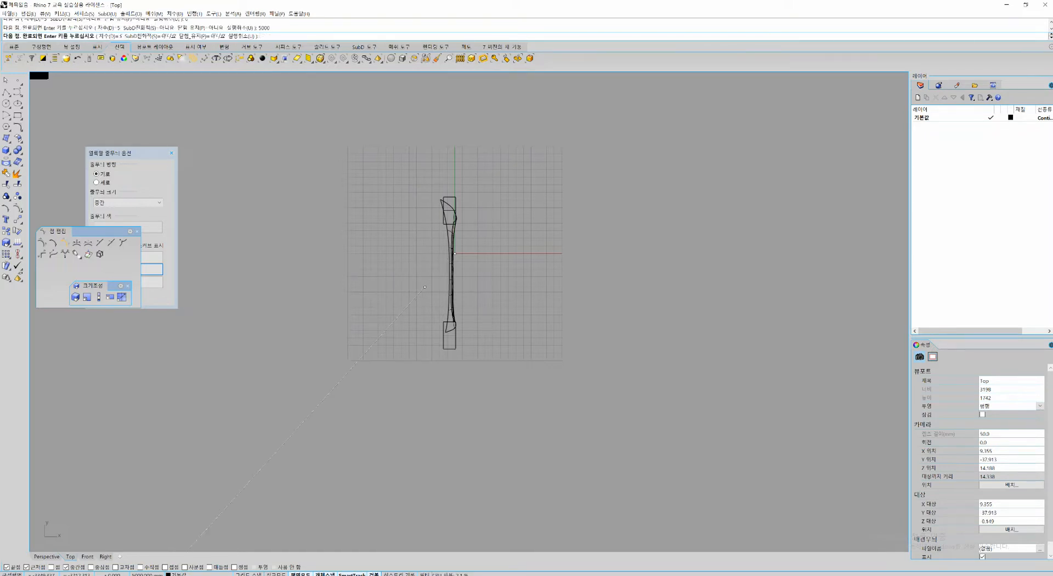
{"action": "scroll", "coordinate": [431, 267], "scroll_direction": "down", "scroll_amount": 10}
{"action": "scroll", "coordinate": [431, 167], "scroll_direction": "down", "scroll_amount": 6}
{"action": "right_click_drag", "start_coordinate": [430, 167], "coordinate": [400, 395]}
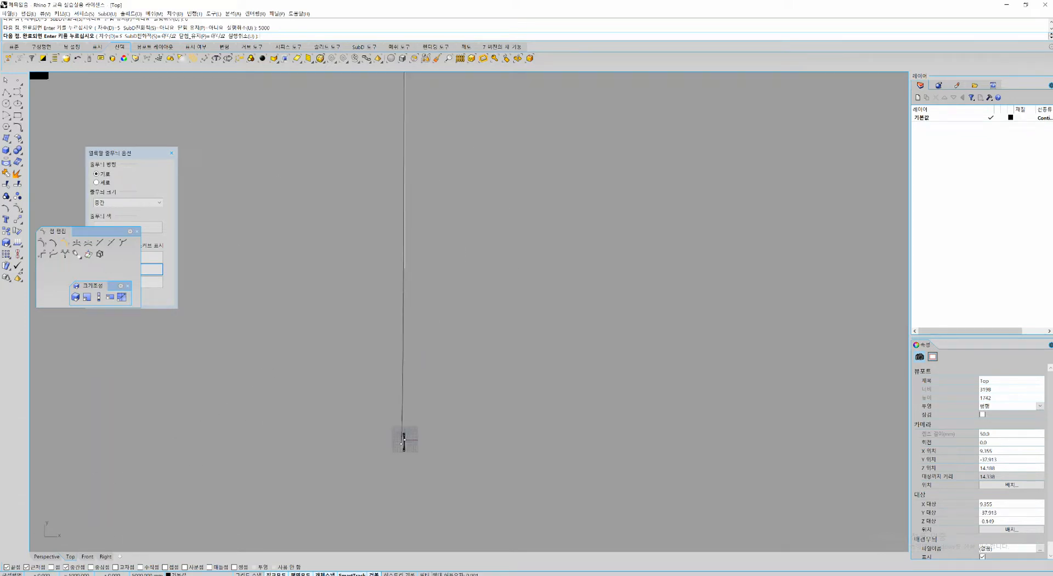
{"action": "left_click", "coordinate": [404, 260]}
{"action": "scroll", "coordinate": [430, 233], "scroll_direction": "down", "scroll_amount": 8}
{"action": "right_click", "coordinate": [429, 234]}
Step: Cut the misplaced reference curve away from the model
{"action": "scroll", "coordinate": [437, 288], "scroll_direction": "up", "scroll_amount": 18}
{"action": "left_click_drag", "start_coordinate": [447, 308], "coordinate": [314, 474]}
{"action": "scroll", "coordinate": [341, 475], "scroll_direction": "up", "scroll_amount": 9}
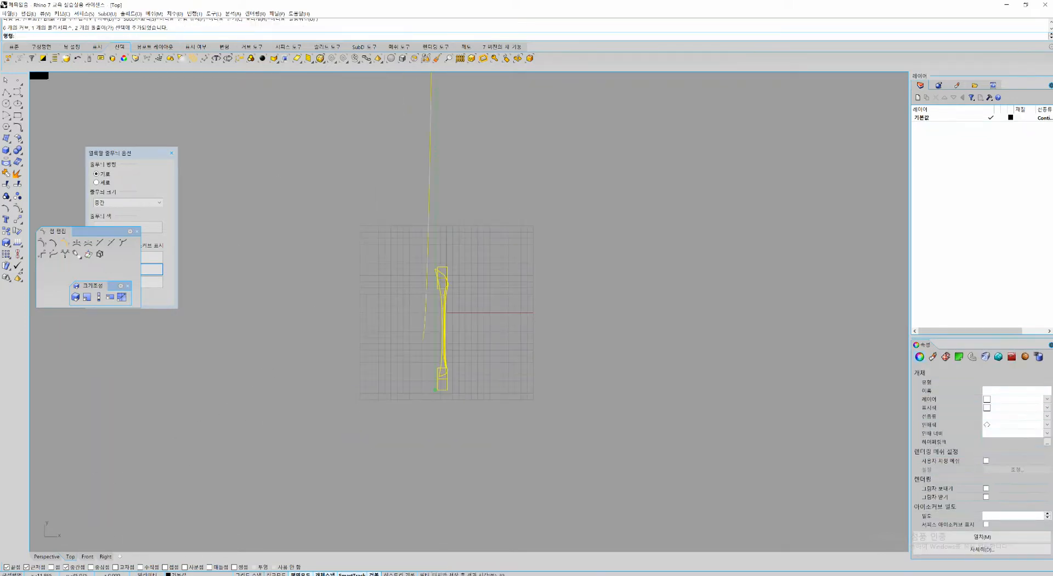
{"action": "scroll", "coordinate": [435, 361], "scroll_direction": "up", "scroll_amount": 2}
{"action": "left_click", "coordinate": [406, 237]}
{"action": "left_click", "coordinate": [424, 239]}
{"action": "key", "text": "ctrl+x"}
Step: Draw a vertical reference line of length 5000 upward from the origin in the Top view
{"action": "right_click", "coordinate": [383, 266]}
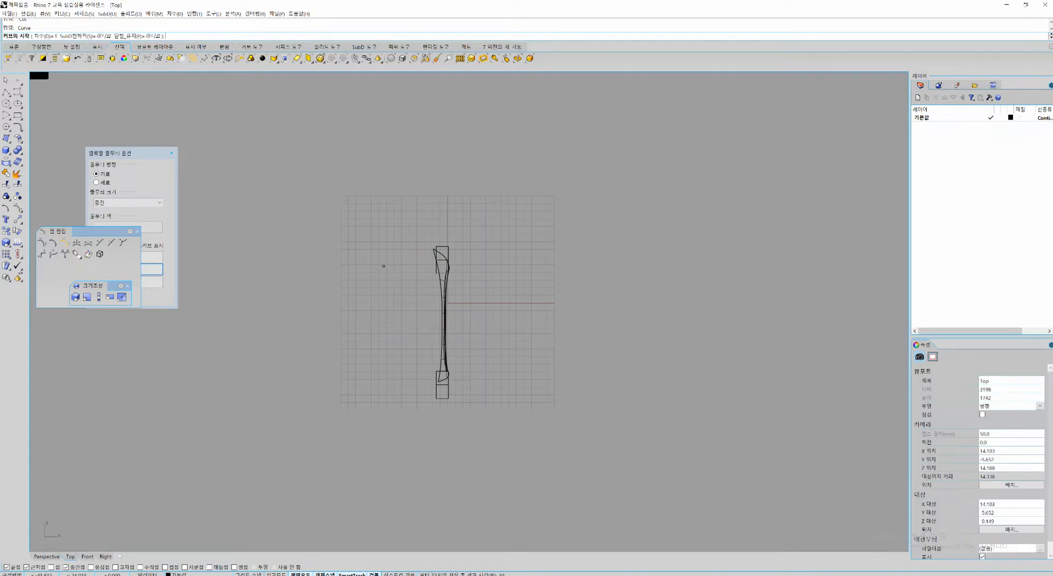
{"action": "type", "text": "0"}
{"action": "key", "text": "Return"}
{"action": "type", "text": "5000"}
{"action": "key", "text": "Return"}
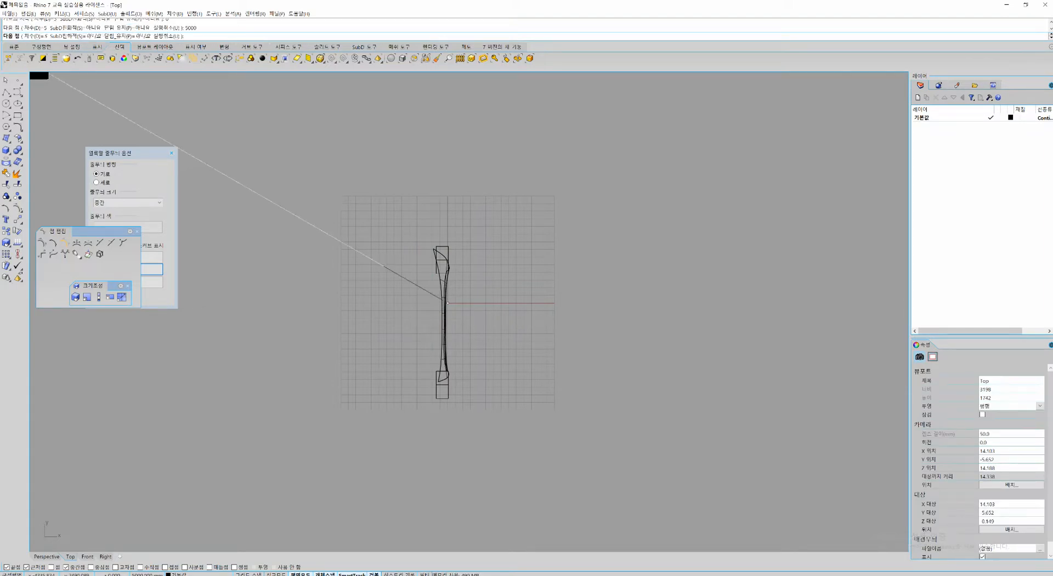
{"action": "scroll", "coordinate": [405, 250], "scroll_direction": "down", "scroll_amount": 5}
{"action": "left_click", "coordinate": [419, 219], "text": "shift"}
{"action": "right_click_drag", "start_coordinate": [422, 219], "coordinate": [395, 373]}
{"action": "right_click", "coordinate": [397, 373]}
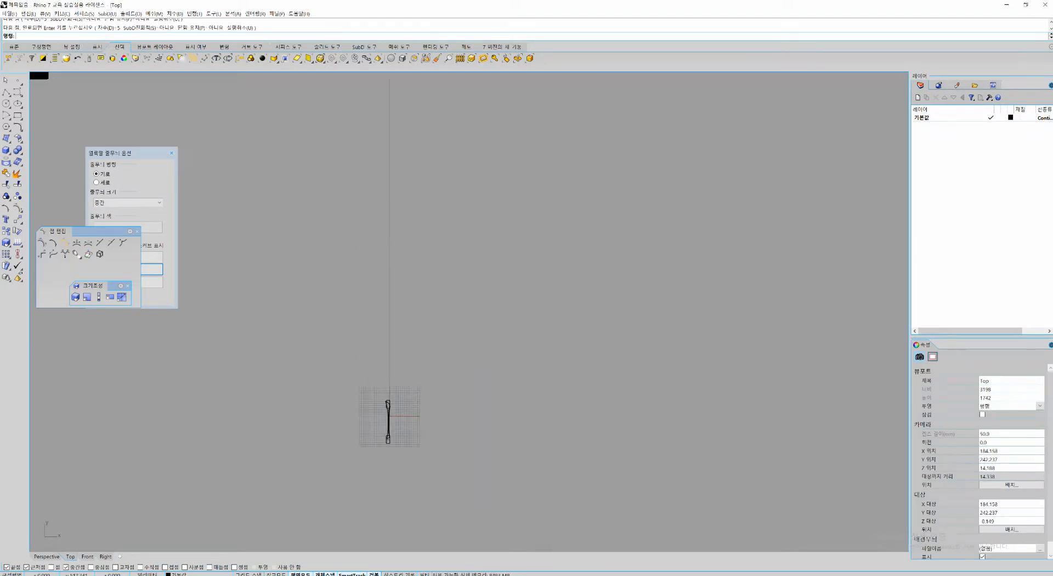
Step: Select the whole model without the reference line and move it upward along the line
{"action": "left_click_drag", "start_coordinate": [434, 353], "coordinate": [360, 452]}
{"action": "scroll", "coordinate": [395, 405], "scroll_direction": "up", "scroll_amount": 6}
{"action": "left_click_drag", "start_coordinate": [456, 282], "coordinate": [382, 329]}
{"action": "scroll", "coordinate": [359, 475], "scroll_direction": "up", "scroll_amount": 4}
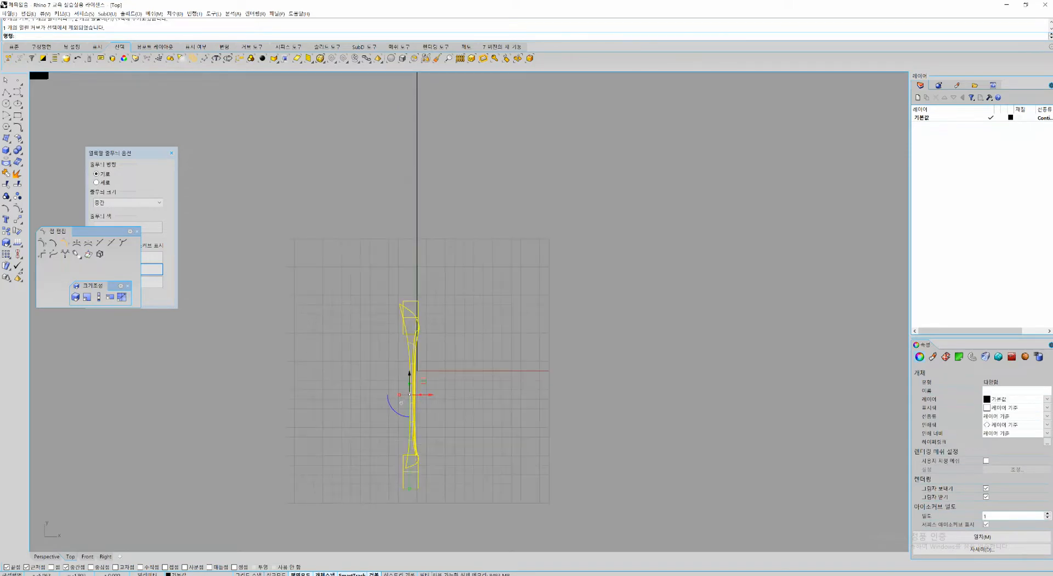
{"action": "left_click_drag", "start_coordinate": [408, 374], "coordinate": [409, 237]}
{"action": "scroll", "coordinate": [404, 384], "scroll_direction": "up", "scroll_amount": 12}
{"action": "right_click_drag", "start_coordinate": [447, 269], "coordinate": [359, 476]}
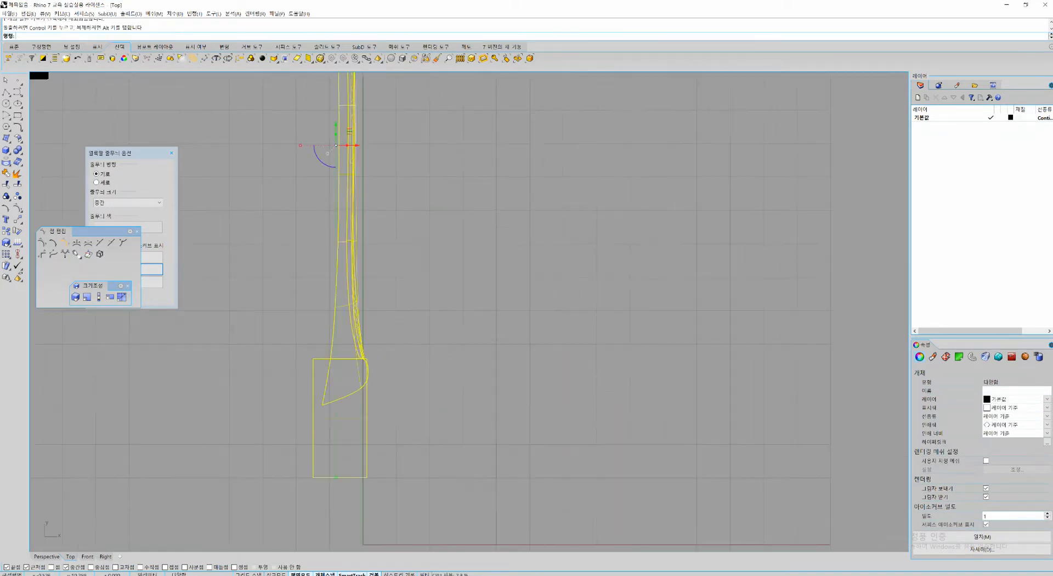
{"action": "scroll", "coordinate": [365, 446], "scroll_direction": "down", "scroll_amount": 16}
{"action": "left_click_drag", "start_coordinate": [359, 366], "coordinate": [359, 275]}
Step: Scale up the model about the origin, using the upper end of the reference line as the second reference point
{"action": "key", "text": "space"}
{"action": "left_click", "coordinate": [364, 464]}
{"action": "scroll", "coordinate": [386, 410], "scroll_direction": "down", "scroll_amount": 10}
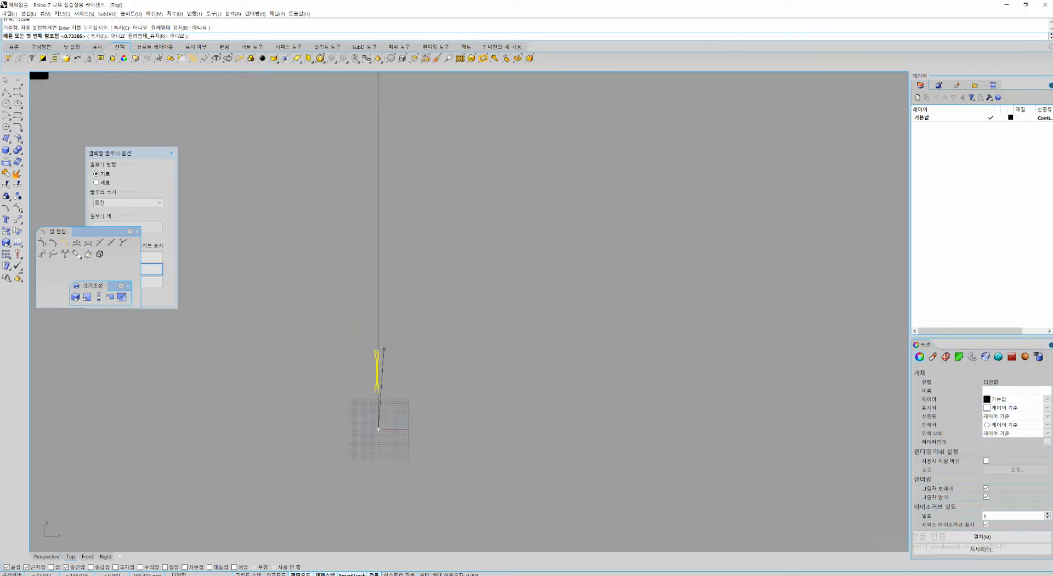
{"action": "scroll", "coordinate": [384, 348], "scroll_direction": "up", "scroll_amount": 6}
{"action": "left_click", "coordinate": [378, 338]}
{"action": "scroll", "coordinate": [384, 301], "scroll_direction": "down", "scroll_amount": 20}
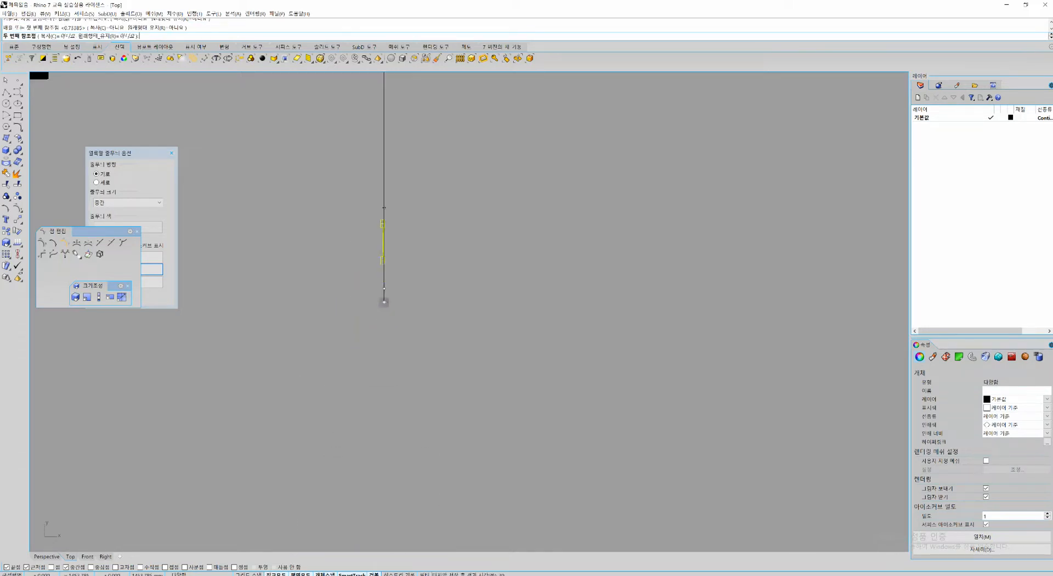
{"action": "scroll", "coordinate": [383, 301], "scroll_direction": "up", "scroll_amount": 12}
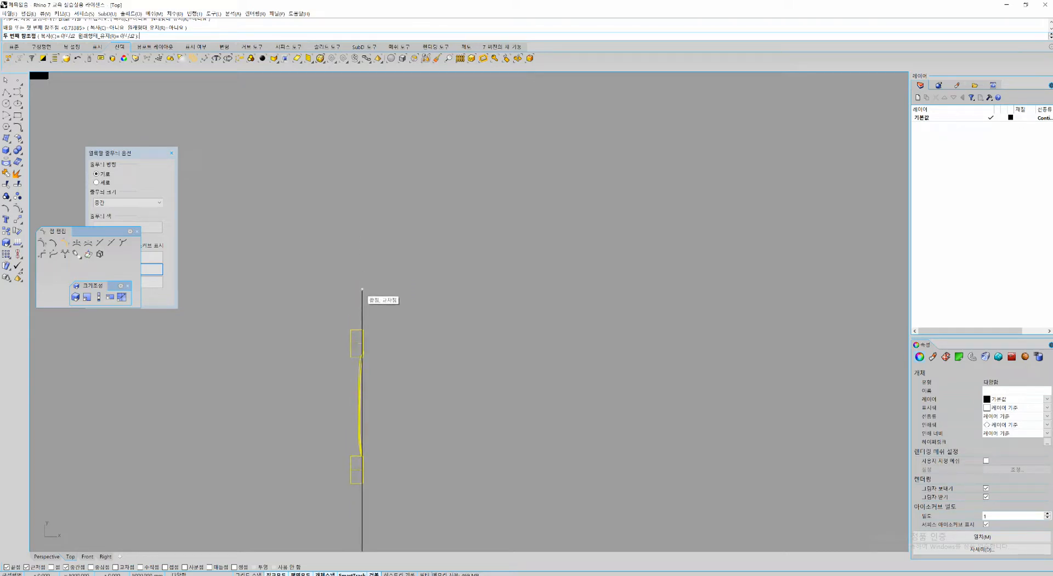
{"action": "left_click", "coordinate": [362, 289]}
{"action": "scroll", "coordinate": [391, 303], "scroll_direction": "down", "scroll_amount": 10}
{"action": "scroll", "coordinate": [404, 414], "scroll_direction": "up", "scroll_amount": 8}
{"action": "right_click_drag", "start_coordinate": [405, 413], "coordinate": [408, 476]}
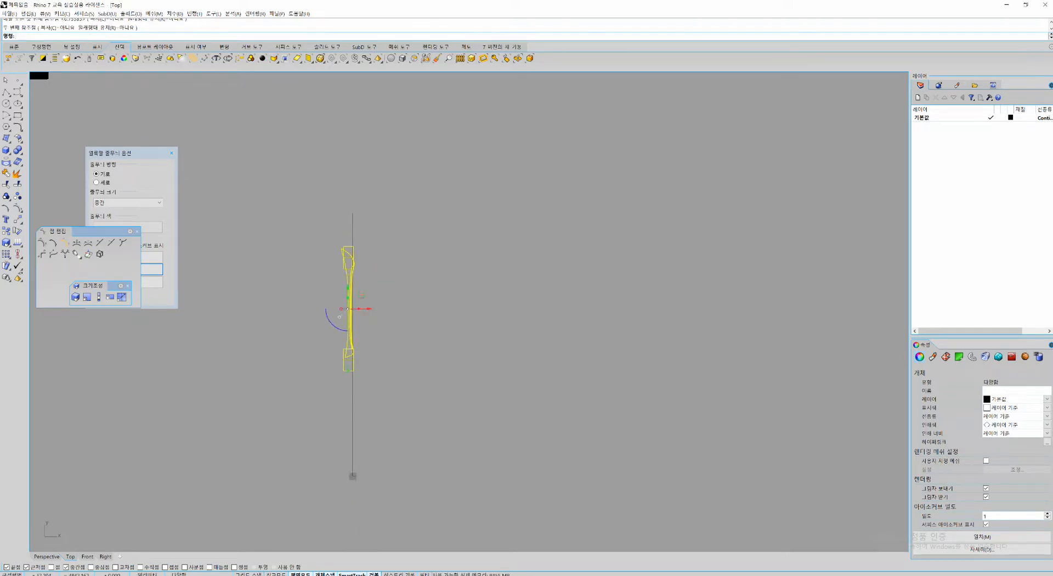
Step: Enlarge the model again about the reference line's upper end and move it directly beside the line
{"action": "key", "text": "space"}
{"action": "left_click", "coordinate": [352, 214]}
{"action": "left_click", "coordinate": [352, 246]}
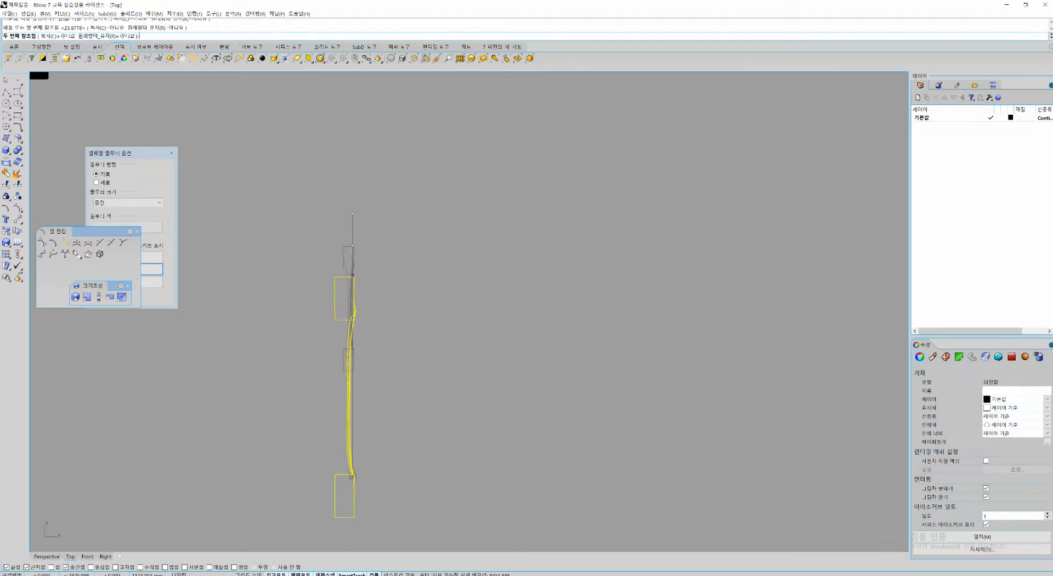
{"action": "left_click", "coordinate": [352, 266]}
{"action": "left_click_drag", "start_coordinate": [344, 353], "coordinate": [344, 329]}
{"action": "scroll", "coordinate": [363, 391], "scroll_direction": "up", "scroll_amount": 2}
{"action": "right_click_drag", "start_coordinate": [362, 323], "coordinate": [391, 341]}
{"action": "left_click_drag", "start_coordinate": [403, 352], "coordinate": [397, 352]}
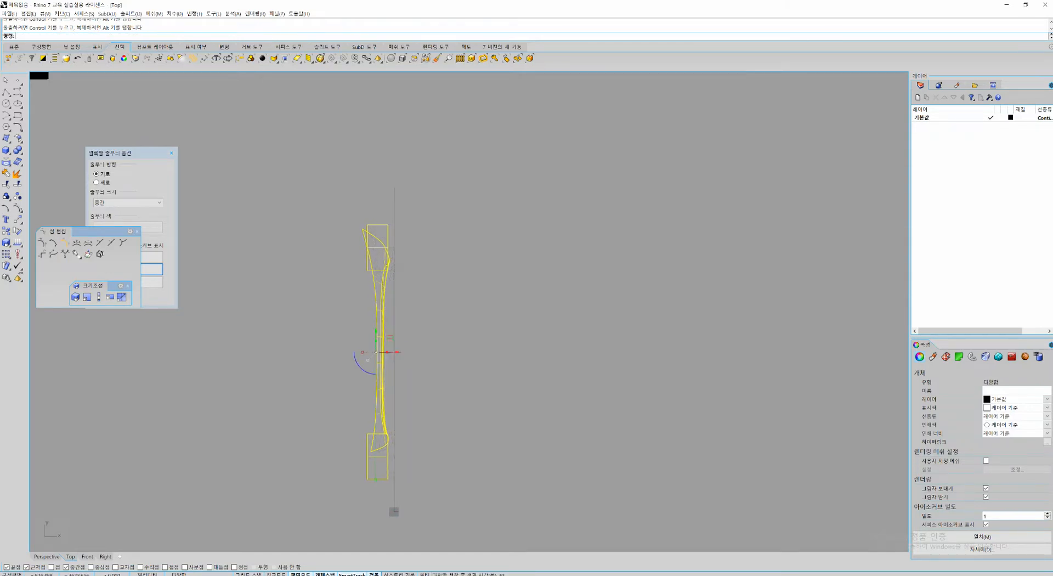
Step: Scale the model slightly about the lower cylinder's bottom corner, shift it down along the line and deselect it
{"action": "key", "text": "space"}
{"action": "left_click", "coordinate": [388, 479]}
{"action": "left_click", "coordinate": [388, 355]}
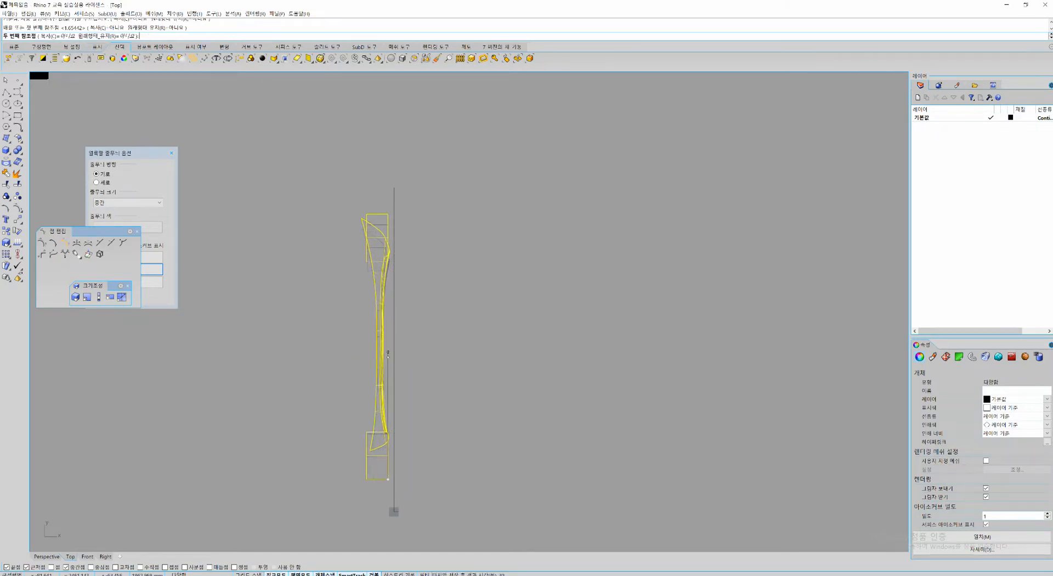
{"action": "left_click", "coordinate": [388, 348]}
{"action": "left_click_drag", "start_coordinate": [375, 324], "coordinate": [374, 338]}
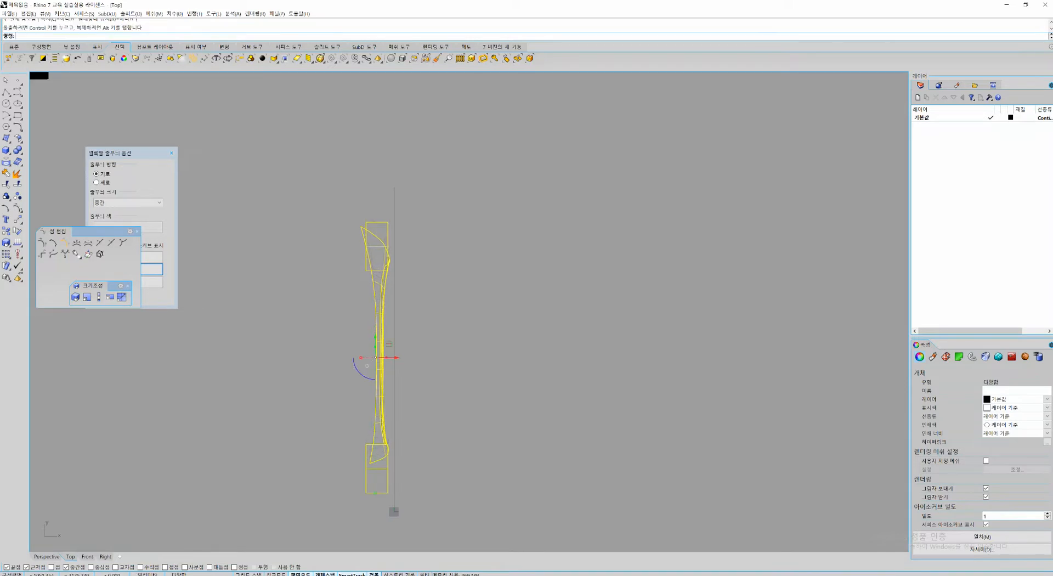
{"action": "left_click", "coordinate": [463, 399]}
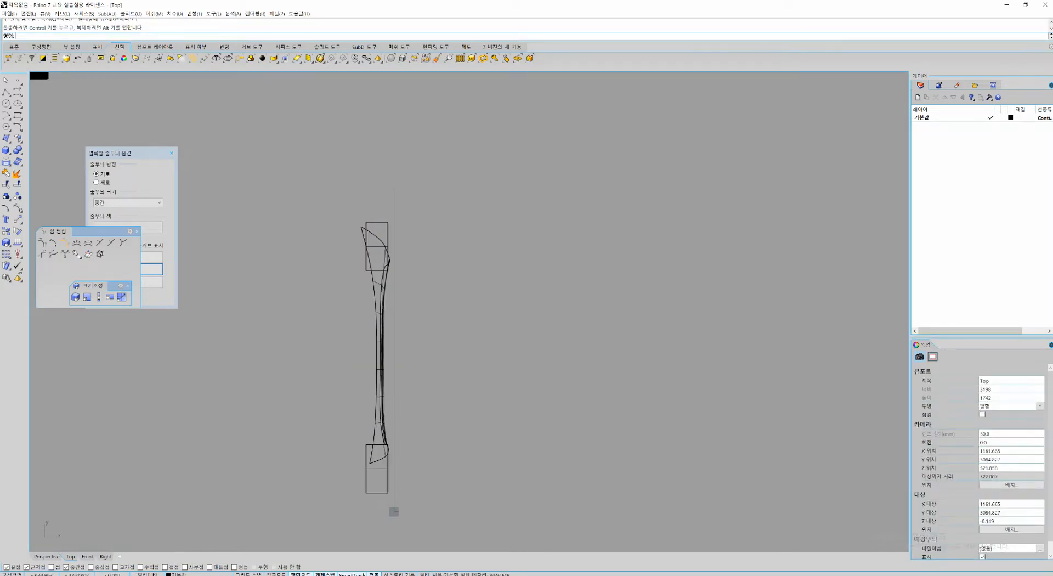
{"action": "left_click_drag", "start_coordinate": [374, 190], "coordinate": [455, 186]}
{"action": "left_click_drag", "start_coordinate": [368, 511], "coordinate": [479, 512]}
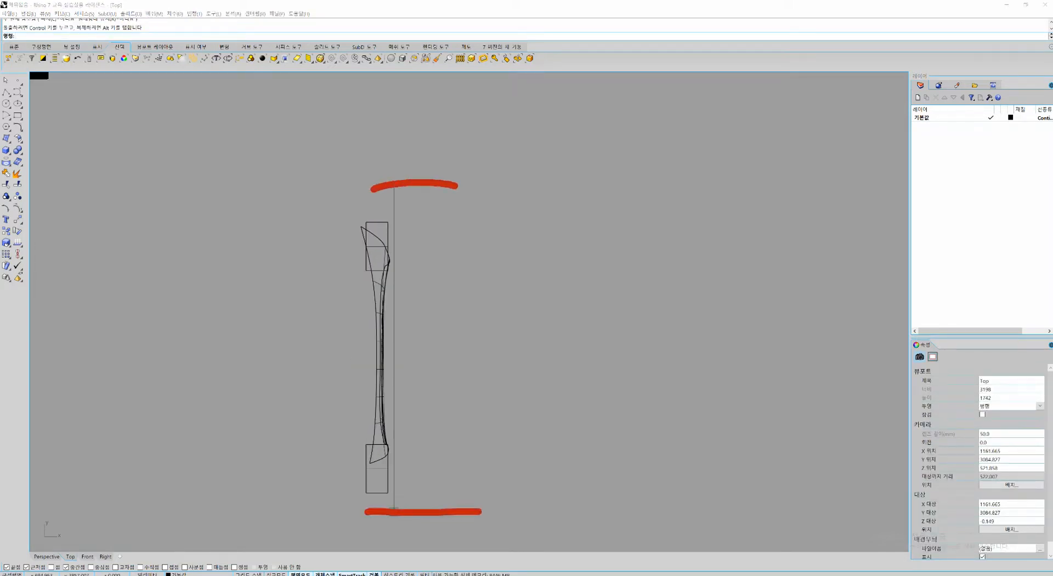
{"action": "left_click_drag", "start_coordinate": [367, 223], "coordinate": [392, 223]}
{"action": "left_click_drag", "start_coordinate": [366, 271], "coordinate": [392, 271]}
{"action": "mouse_move", "coordinate": [386, 218]}
{"action": "left_mouse_down"}
{"action": "mouse_move", "coordinate": [365, 183]}
{"action": "mouse_move", "coordinate": [321, 177]}
{"action": "left_mouse_up"}
{"action": "mouse_move", "coordinate": [385, 488]}
{"action": "left_mouse_down"}
{"action": "mouse_move", "coordinate": [345, 518]}
{"action": "mouse_move", "coordinate": [315, 517]}
{"action": "left_mouse_up"}
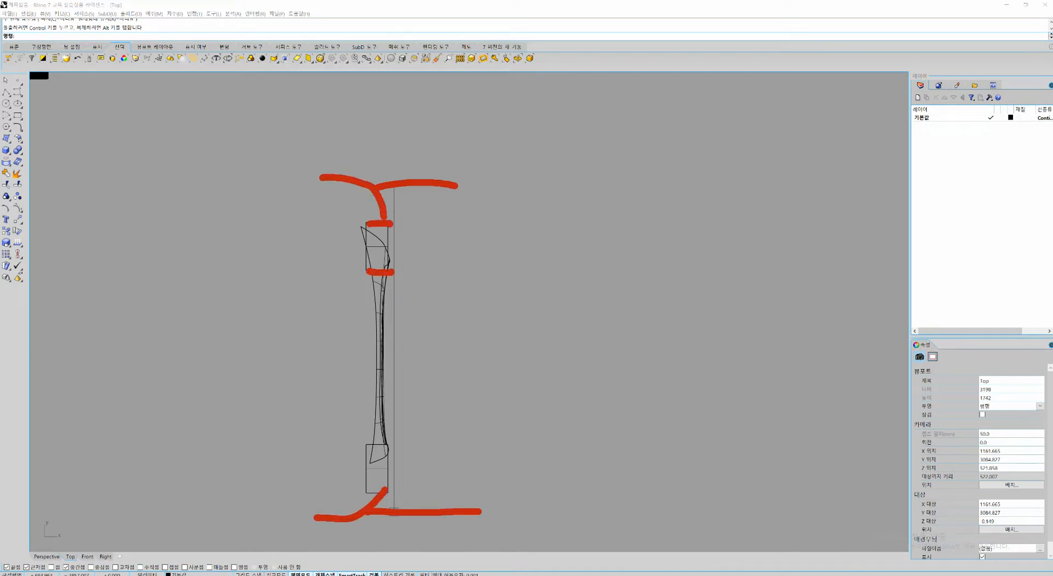
{"action": "key", "text": "Escape"}
Step: Show the enlarged model in the maximised Perspective view
{"action": "scroll", "coordinate": [384, 257], "scroll_direction": "down", "scroll_amount": 6}
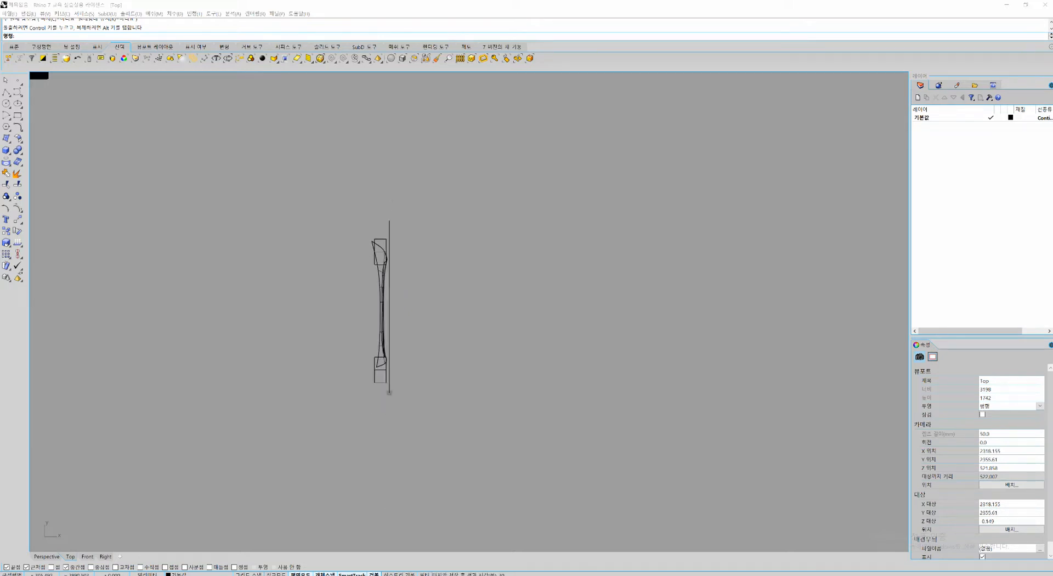
{"action": "right_click_drag", "start_coordinate": [395, 285], "coordinate": [379, 279]}
{"action": "key", "text": "ctrl+F4"}
{"action": "scroll", "coordinate": [530, 311], "scroll_direction": "down", "scroll_amount": 12}
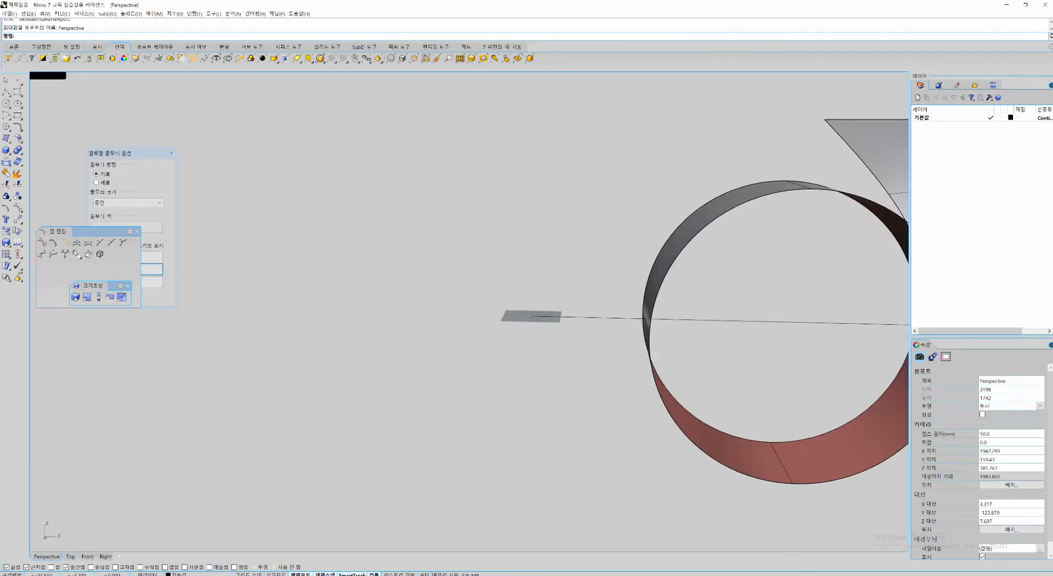
{"action": "scroll", "coordinate": [531, 311], "scroll_direction": "down", "scroll_amount": 12}
{"action": "right_click_drag", "start_coordinate": [530, 311], "coordinate": [494, 323], "text": "shift"}
Step: Cut the picked curve, and undo the cut
{"action": "left_click", "coordinate": [509, 327]}
{"action": "right_click_drag", "start_coordinate": [433, 291], "coordinate": [526, 311]}
{"action": "scroll", "coordinate": [527, 313], "scroll_direction": "up", "scroll_amount": 8}
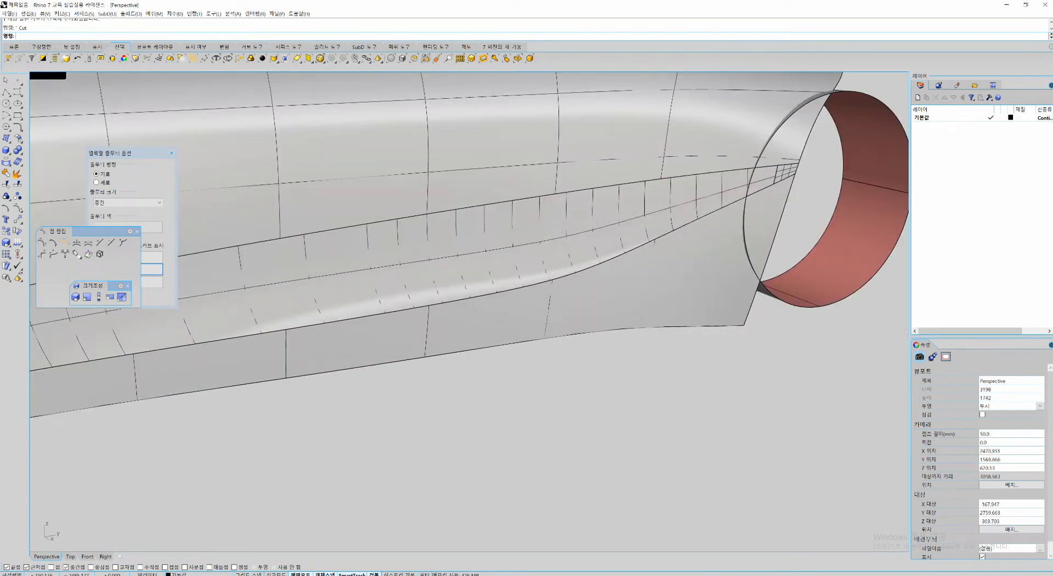
{"action": "left_click", "coordinate": [369, 274]}
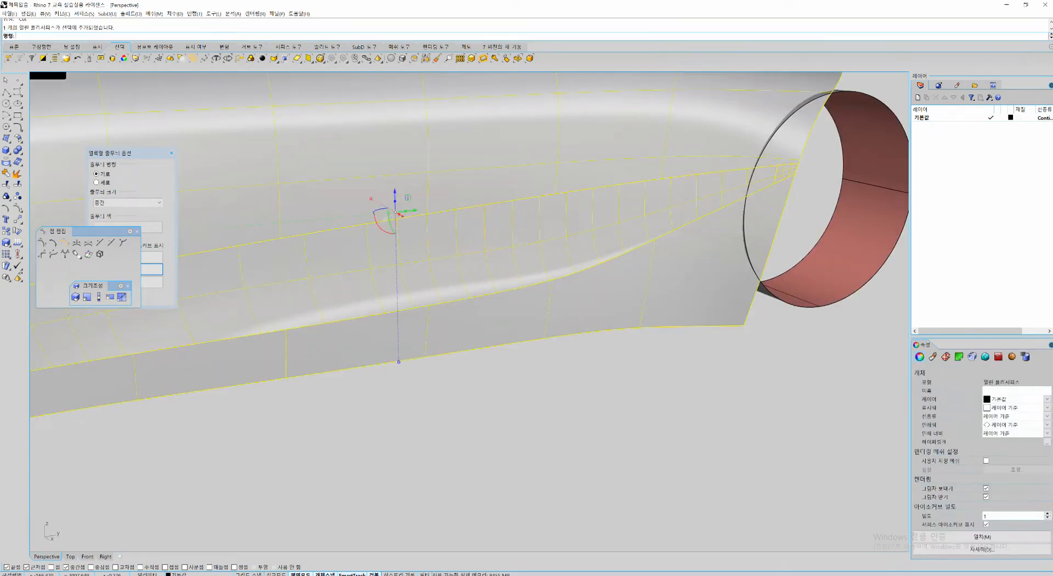
{"action": "key", "text": "Escape"}
{"action": "key", "text": "ctrl+z"}
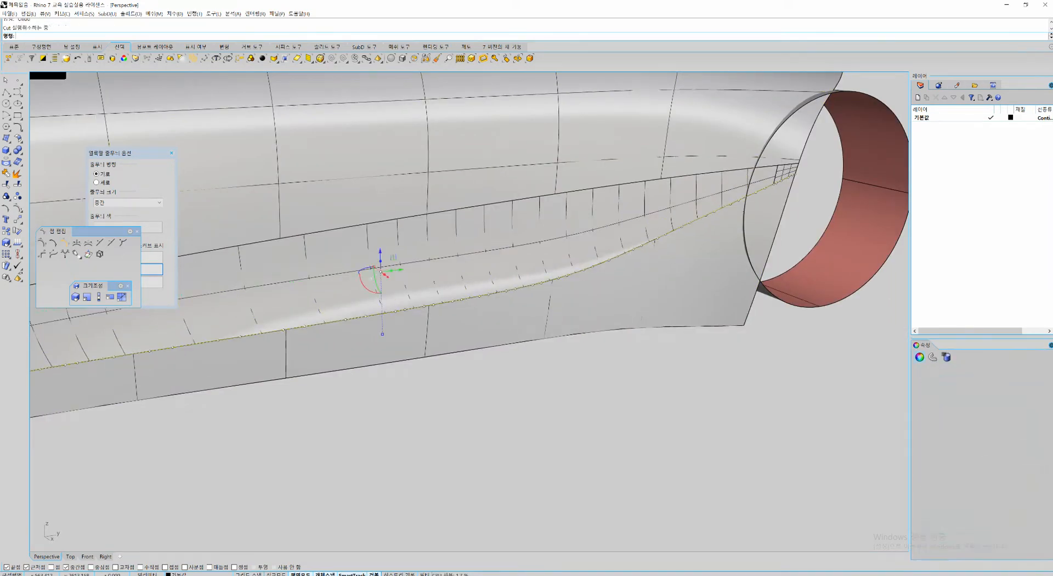
Step: Create a pipe with a radius of 1 along the joined edge curve of the enlarged model, and undo it
{"action": "left_click", "coordinate": [541, 282]}
{"action": "key", "text": "Escape"}
{"action": "left_click", "coordinate": [543, 282]}
{"action": "left_click", "coordinate": [576, 299]}
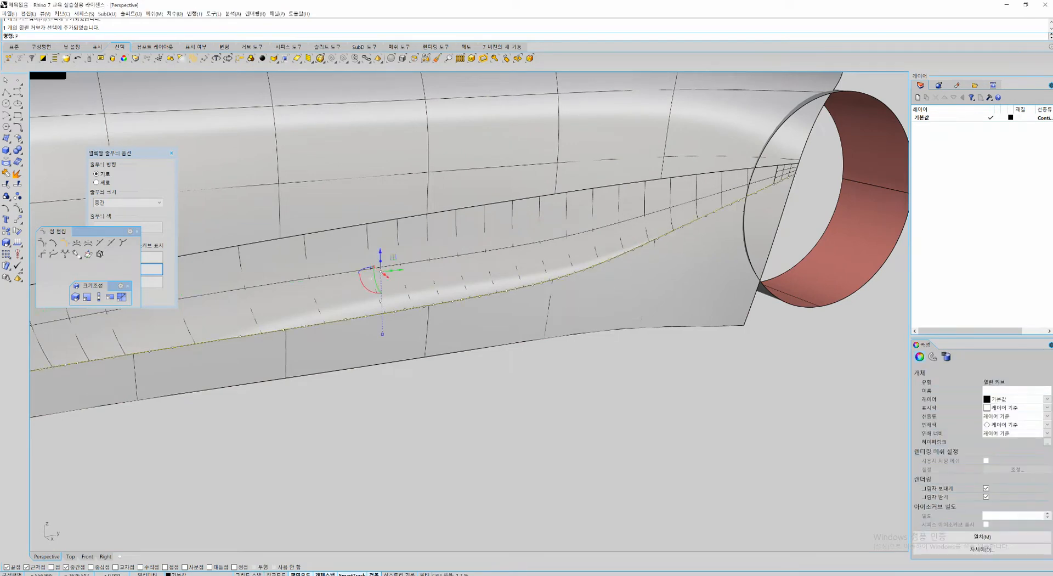
{"action": "type", "text": "pipe"}
{"action": "key", "text": "Return"}
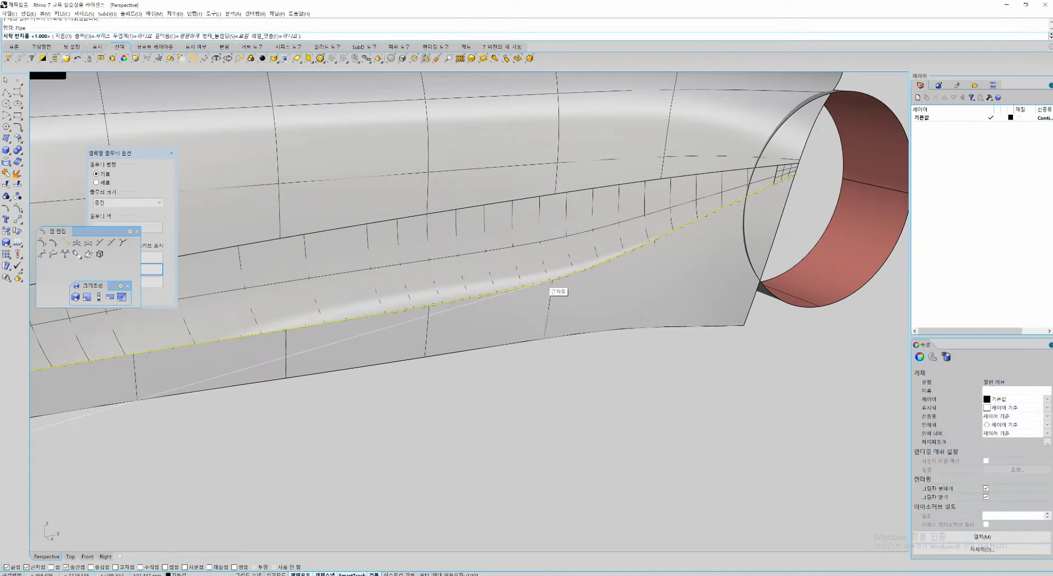
{"action": "key", "text": "Return"}
{"action": "key", "text": "Return"}
{"action": "key", "text": "Return"}
{"action": "scroll", "coordinate": [544, 283], "scroll_direction": "up", "scroll_amount": 12}
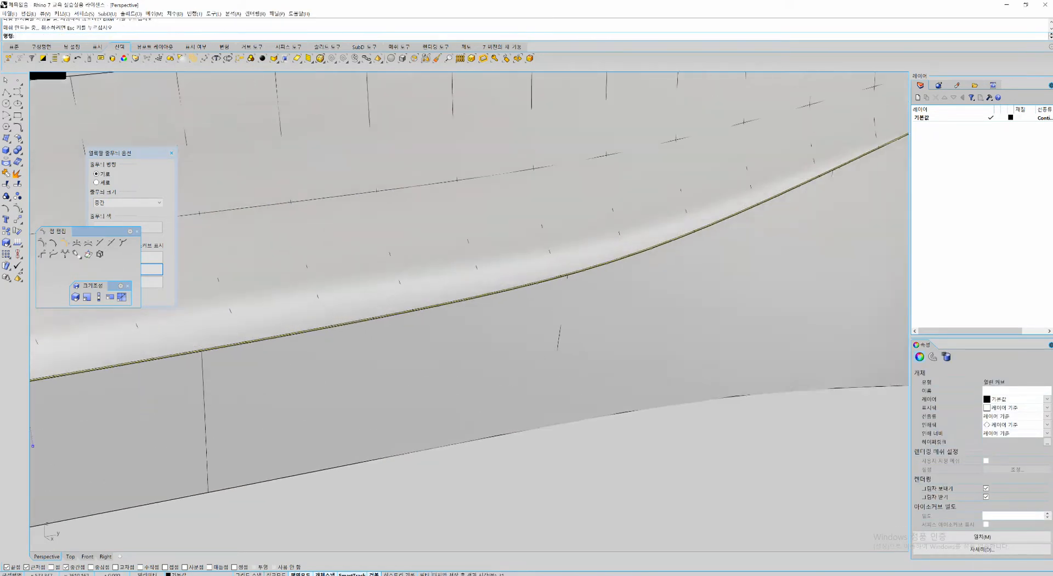
{"action": "right_click_drag", "start_coordinate": [543, 283], "coordinate": [705, 255]}
{"action": "key", "text": "ctrl+z"}
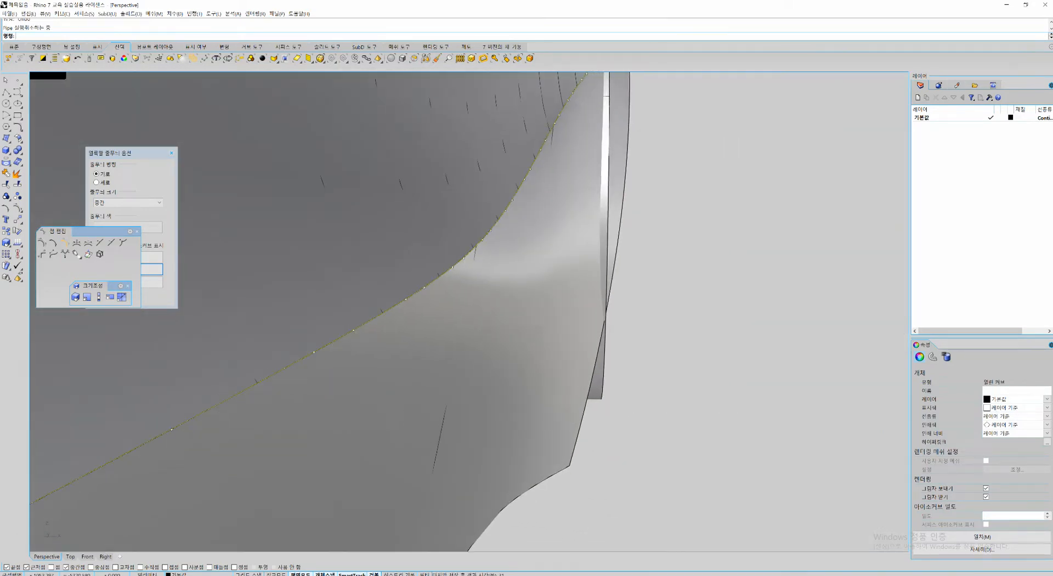
Step: Create a pipe with a radius of 10 along the joined edge curve and inspect it
{"action": "key", "text": "Return"}
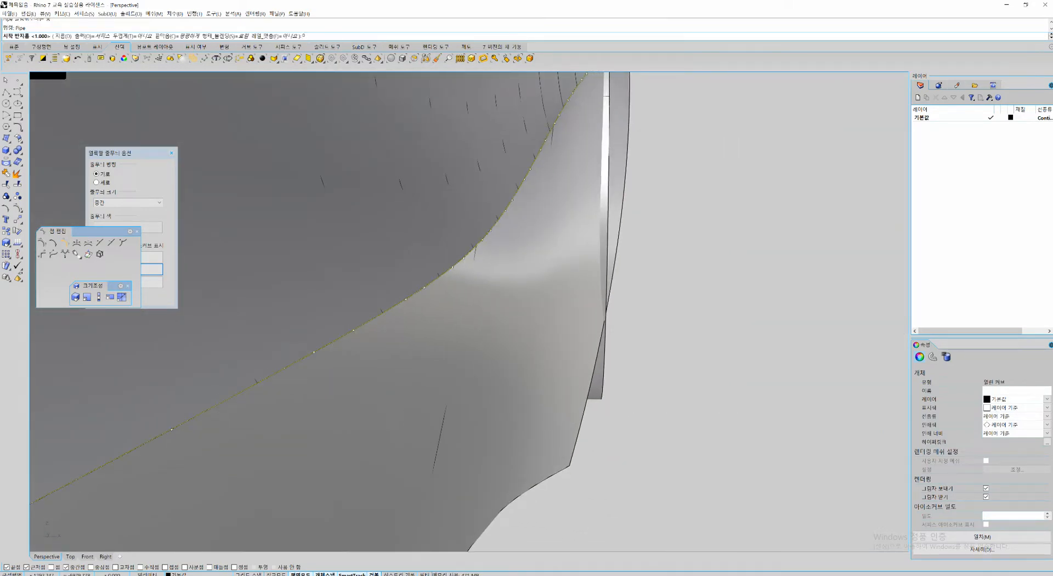
{"action": "key", "text": "Return"}
{"action": "key", "text": "Return"}
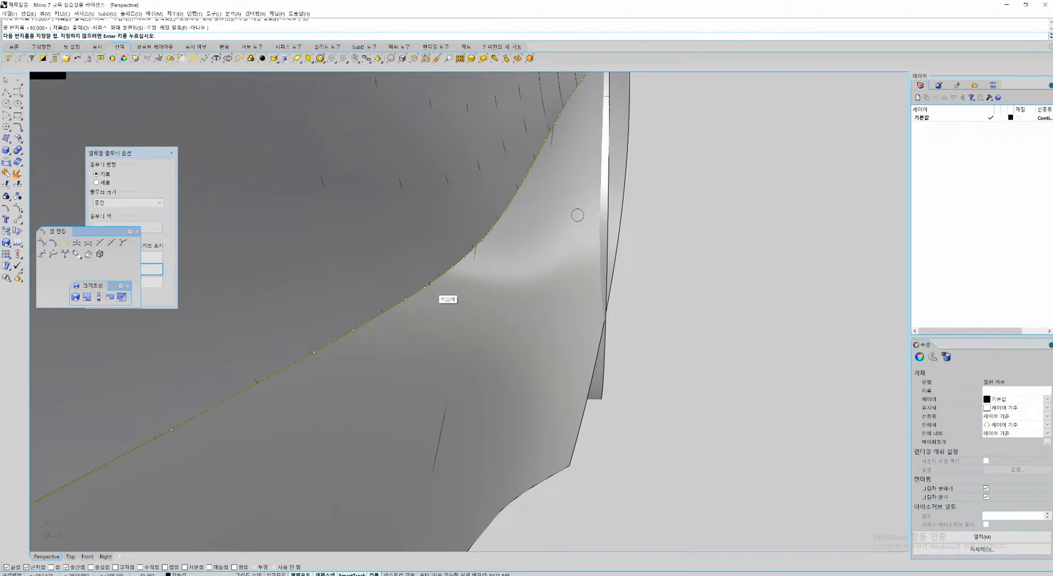
{"action": "key", "text": "Return"}
{"action": "scroll", "coordinate": [577, 215], "scroll_direction": "down", "scroll_amount": 8}
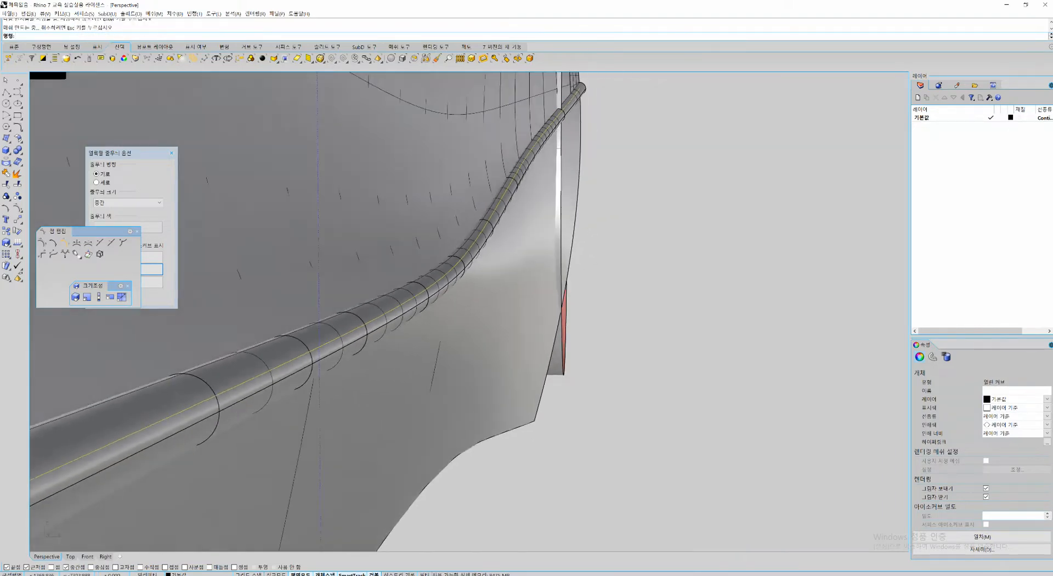
{"action": "scroll", "coordinate": [468, 274], "scroll_direction": "up", "scroll_amount": 10}
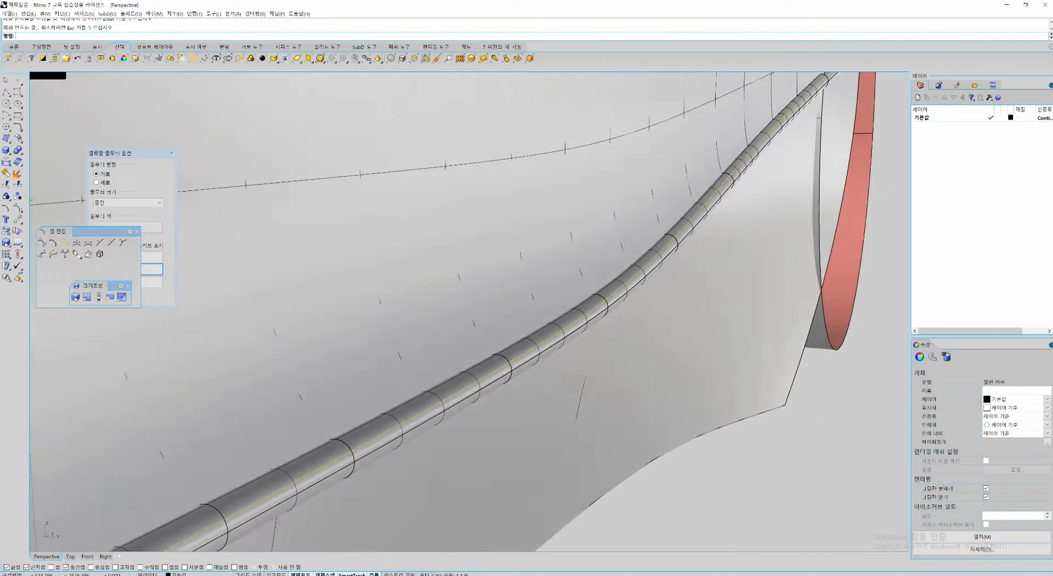
Step: Undo the radius-10 pipe and create a pipe with a radius of 5 along the joined edge curve
{"action": "right_click_drag", "start_coordinate": [469, 285], "coordinate": [502, 285]}
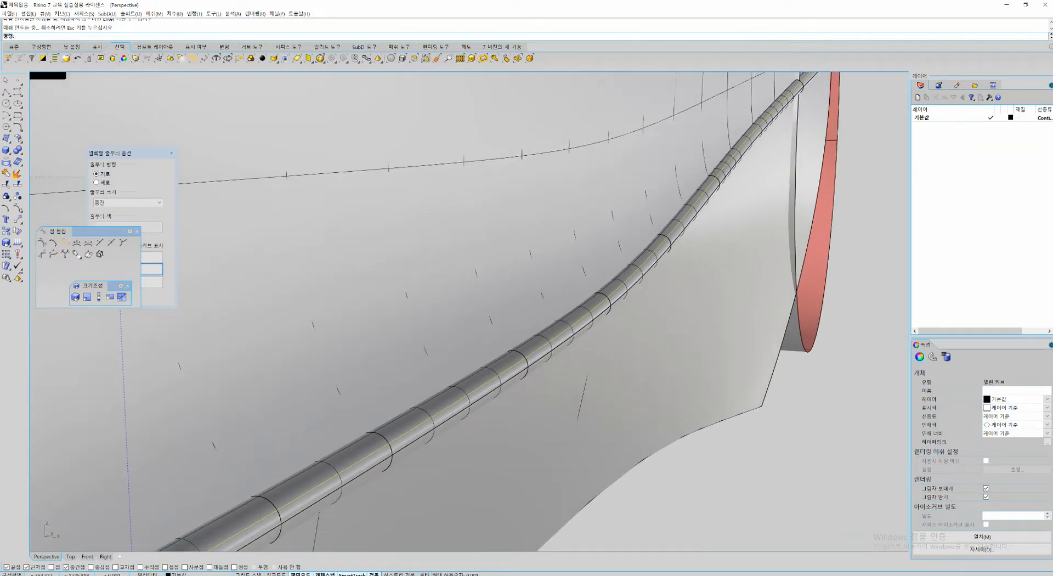
{"action": "key", "text": "ctrl+z"}
{"action": "key", "text": "Return"}
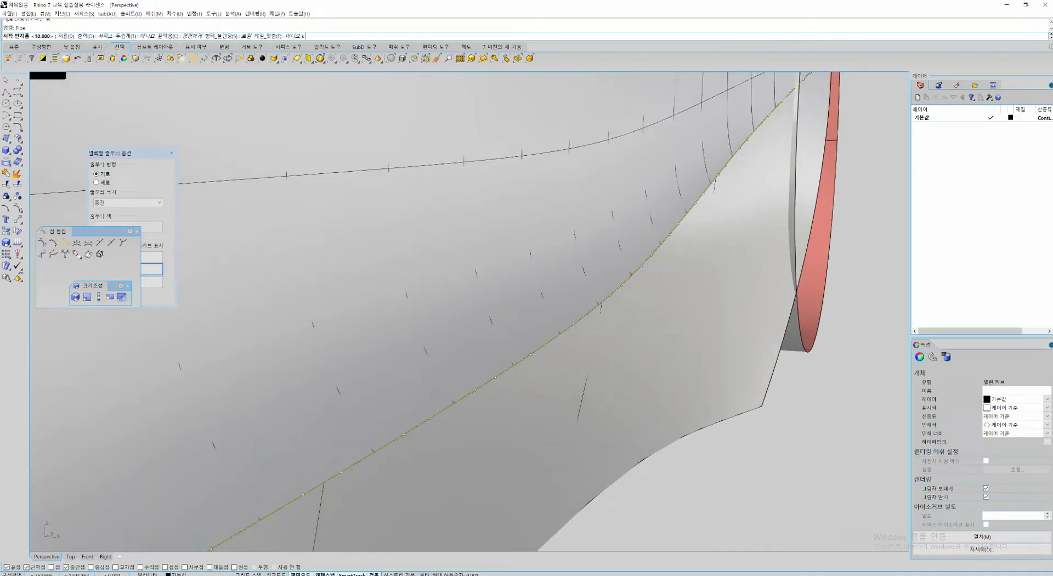
{"action": "type", "text": "5"}
{"action": "key", "text": "Return"}
{"action": "key", "text": "Return"}
{"action": "key", "text": "Return"}
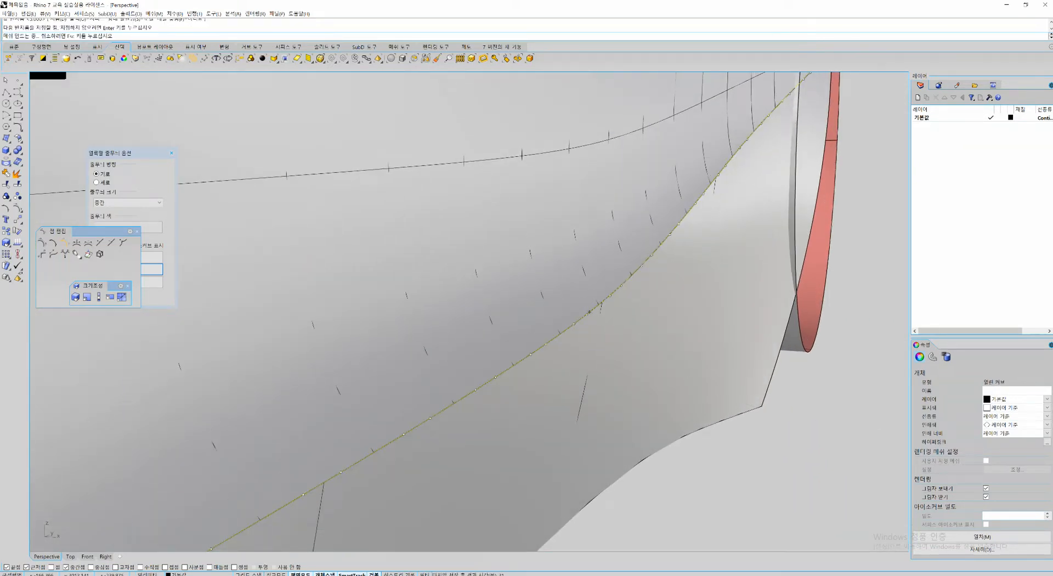
Step: Cut the guide curve, then extract the flat end cap of the pipe and cut it away
{"action": "scroll", "coordinate": [634, 318], "scroll_direction": "down", "scroll_amount": 12}
{"action": "key", "text": "ctrl+x"}
{"action": "right_click_drag", "start_coordinate": [472, 307], "coordinate": [548, 302]}
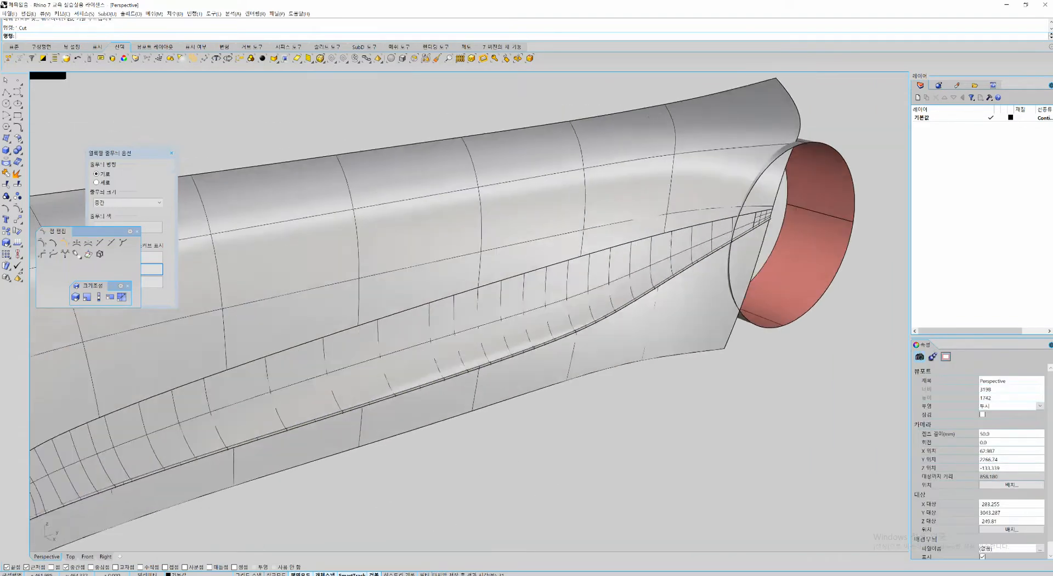
{"action": "right_click_drag", "start_coordinate": [274, 416], "coordinate": [527, 285], "text": "shift"}
{"action": "scroll", "coordinate": [263, 351], "scroll_direction": "up", "scroll_amount": 9}
{"action": "right_click_drag", "start_coordinate": [307, 378], "coordinate": [444, 439]}
{"action": "scroll", "coordinate": [380, 354], "scroll_direction": "up", "scroll_amount": 7}
{"action": "scroll", "coordinate": [340, 356], "scroll_direction": "down", "scroll_amount": 2}
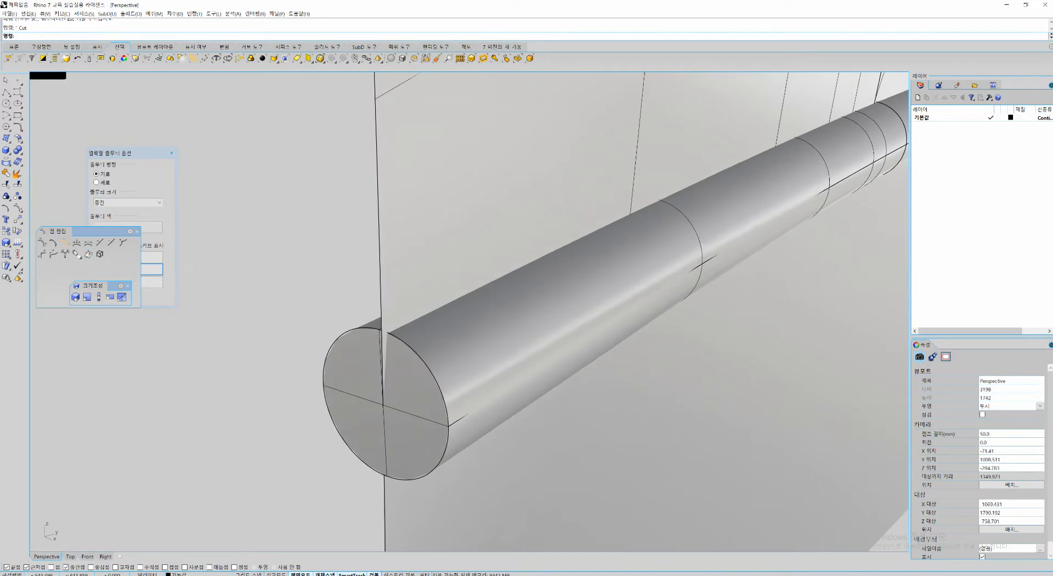
{"action": "key", "text": "Return"}
{"action": "left_click", "coordinate": [400, 422]}
{"action": "key", "text": "Return"}
{"action": "key", "text": "ctrl+x"}
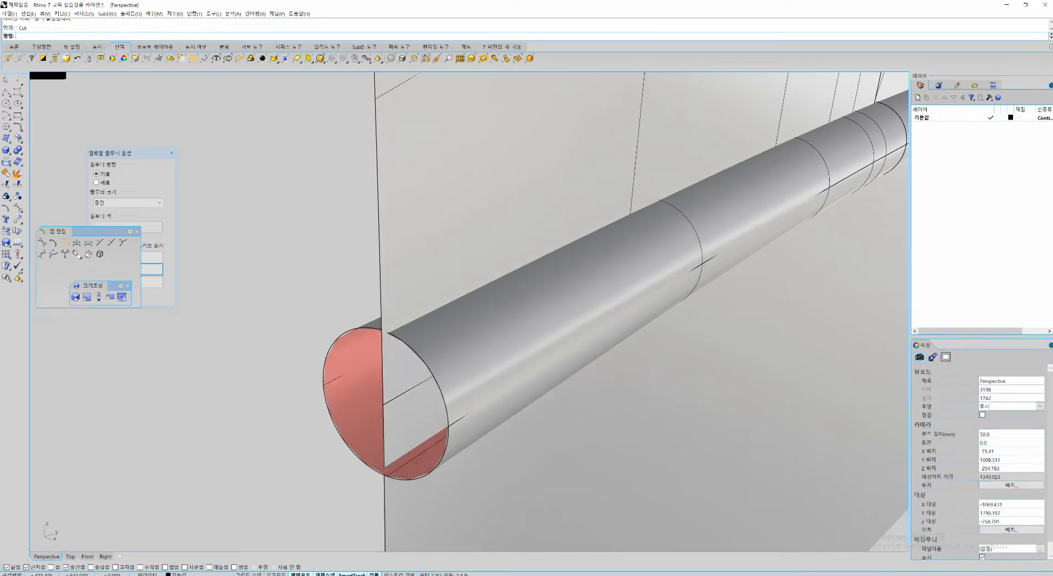
Step: Select the open pipe to check its end, and undo back to before the pipe was created
{"action": "left_click", "coordinate": [466, 387]}
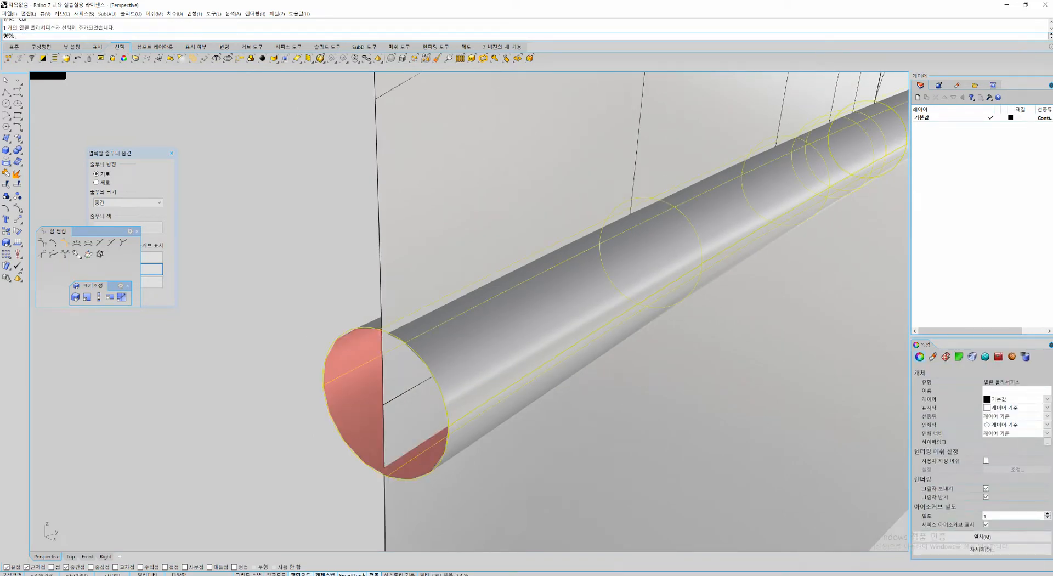
{"action": "mouse_move", "coordinate": [402, 418]}
{"action": "left_mouse_down"}
{"action": "mouse_move", "coordinate": [369, 388]}
{"action": "mouse_move", "coordinate": [403, 426]}
{"action": "left_mouse_up"}
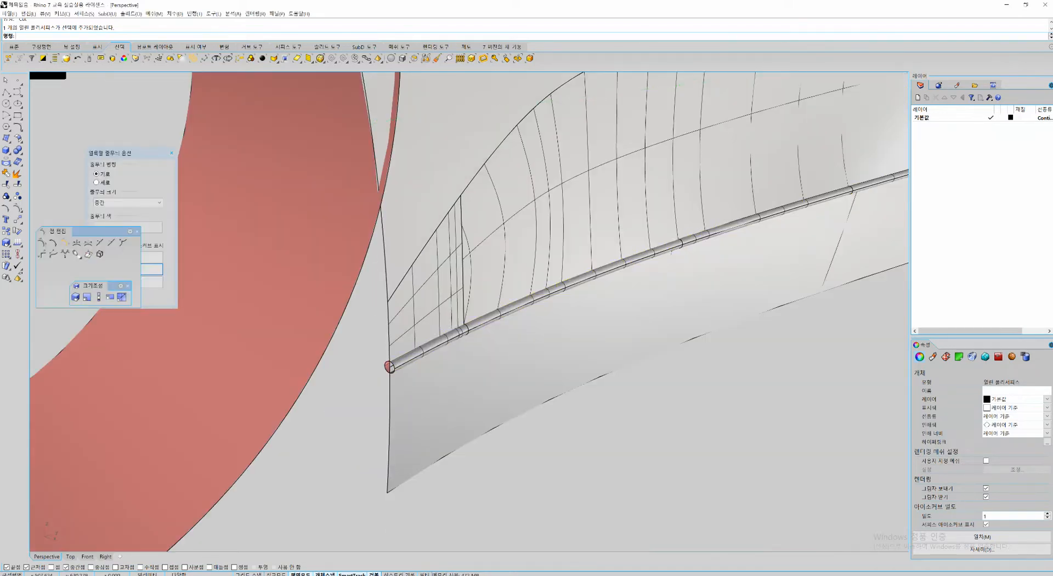
{"action": "key", "text": "ctrl+z"}
{"action": "key", "text": "ctrl+z"}
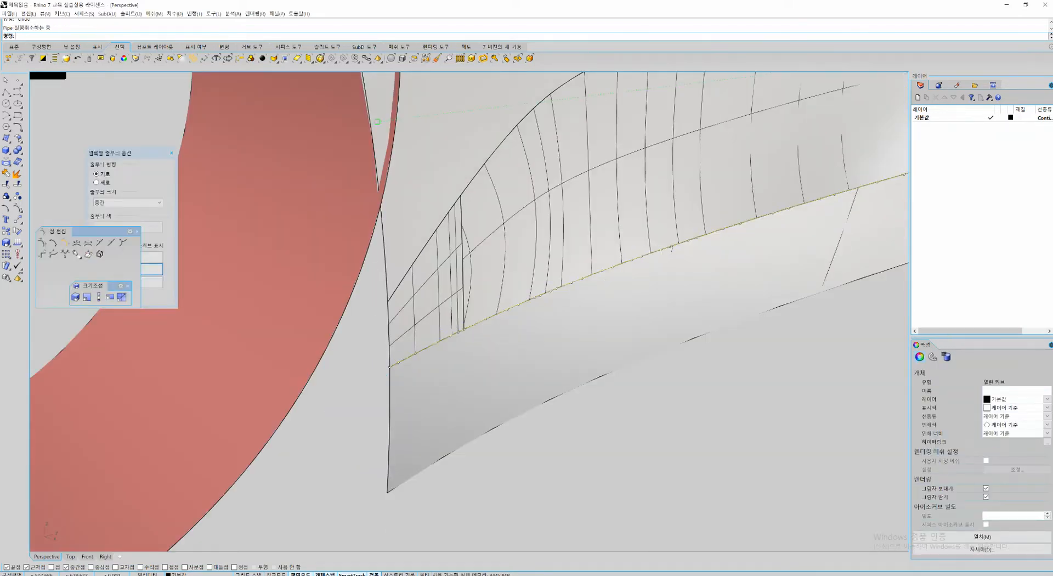
{"action": "scroll", "coordinate": [247, 354], "scroll_direction": "up", "scroll_amount": 10}
{"action": "right_click_drag", "start_coordinate": [247, 355], "coordinate": [510, 384], "text": "shift"}
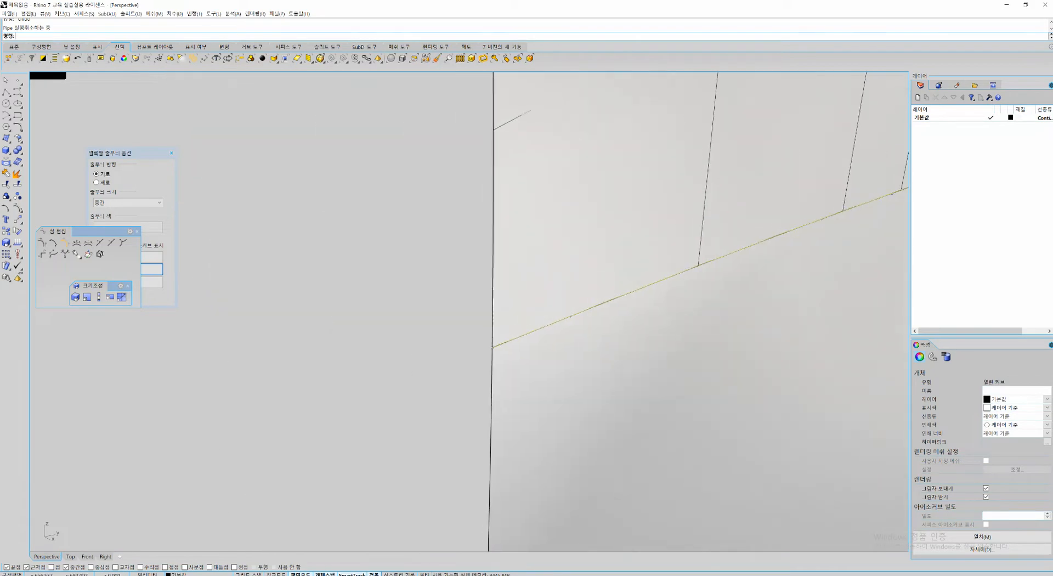
{"action": "right_click", "coordinate": [496, 352]}
{"action": "left_click", "coordinate": [493, 347]}
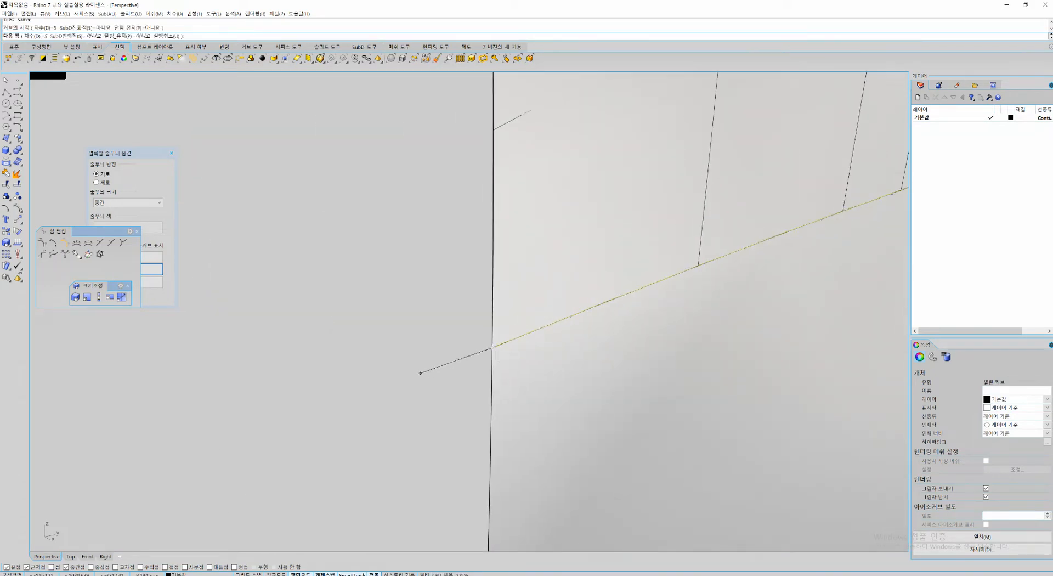
{"action": "key", "text": "Escape"}
Step: Show the model in the maximised Right view and select the edge curve along the crease
{"action": "scroll", "coordinate": [381, 394], "scroll_direction": "down", "scroll_amount": 8}
{"action": "key", "text": "ctrl+F3"}
{"action": "scroll", "coordinate": [394, 368], "scroll_direction": "down", "scroll_amount": 15}
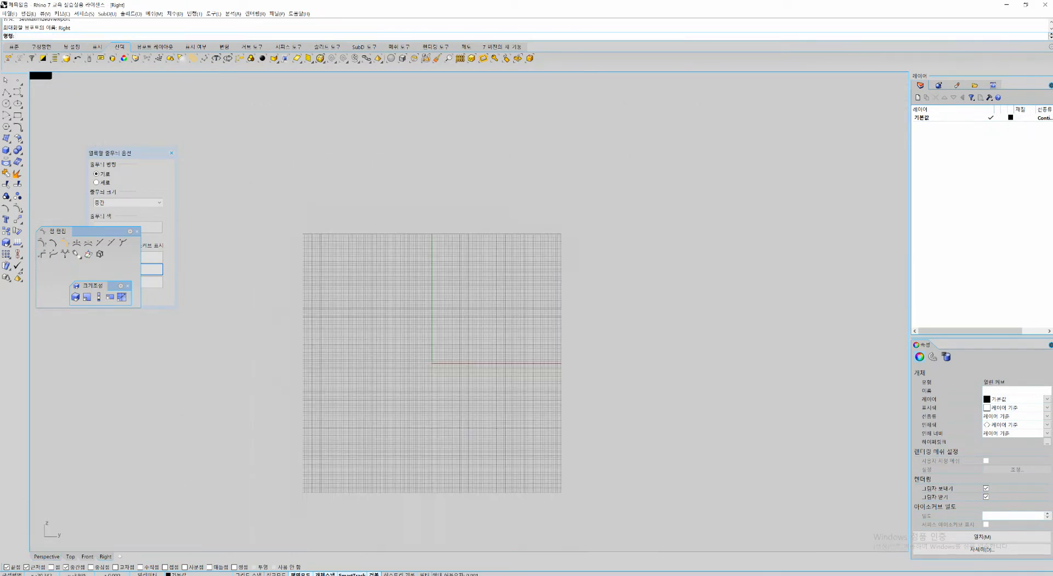
{"action": "right_click_drag", "start_coordinate": [394, 367], "coordinate": [324, 320]}
{"action": "scroll", "coordinate": [324, 321], "scroll_direction": "down", "scroll_amount": 6}
{"action": "key", "text": "Escape"}
{"action": "right_click_drag", "start_coordinate": [608, 381], "coordinate": [562, 377]}
{"action": "scroll", "coordinate": [562, 377], "scroll_direction": "up", "scroll_amount": 8}
{"action": "left_click", "coordinate": [474, 366]}
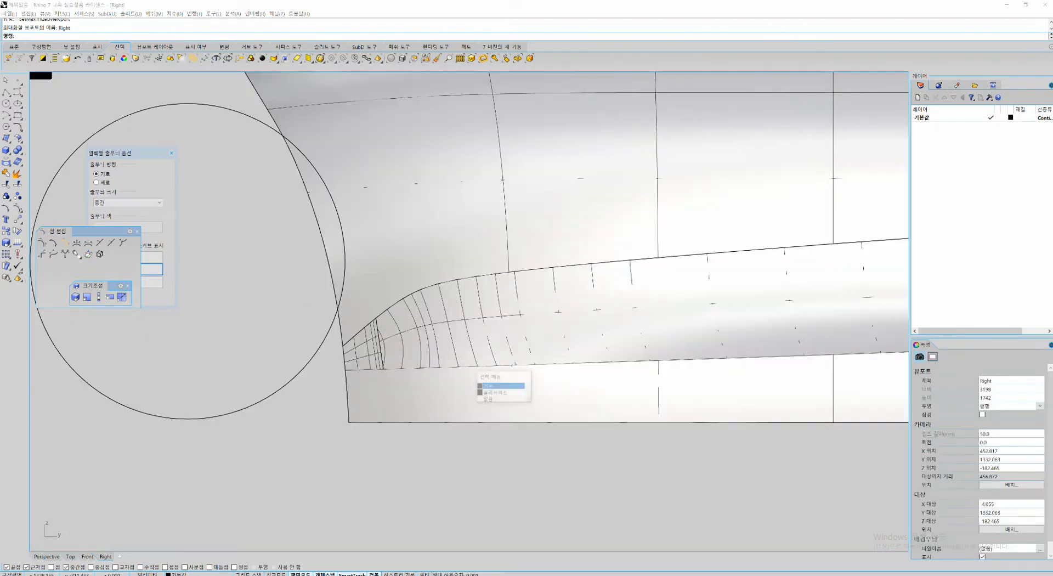
{"action": "left_click", "coordinate": [490, 386]}
Step: Draw a short segment from the edge curve's end, continuing in the curve's direction past the surface edge
{"action": "scroll", "coordinate": [345, 367], "scroll_direction": "up", "scroll_amount": 14}
{"action": "scroll", "coordinate": [310, 344], "scroll_direction": "up", "scroll_amount": 4}
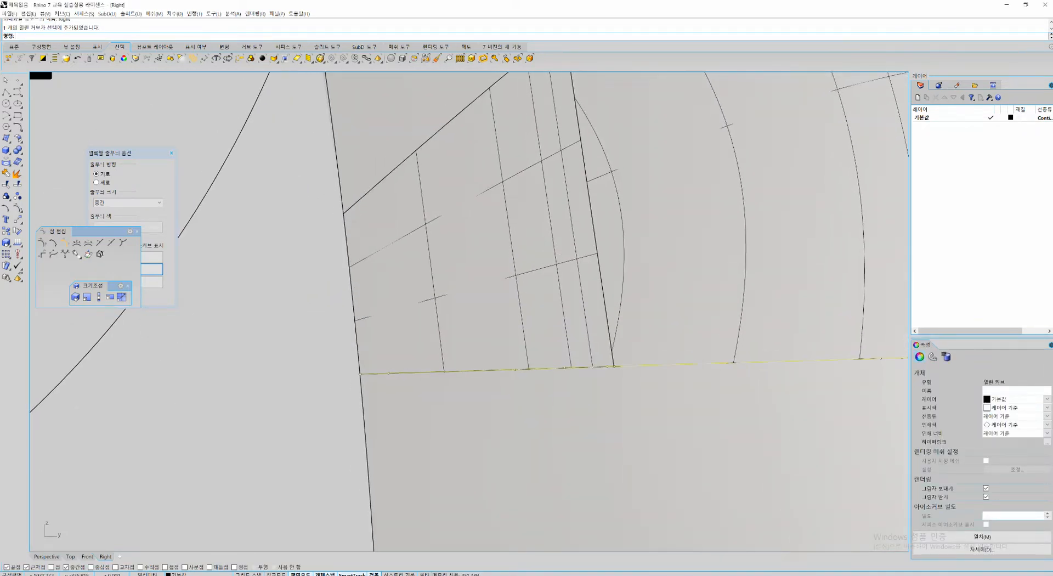
{"action": "scroll", "coordinate": [359, 388], "scroll_direction": "up", "scroll_amount": 3}
{"action": "left_click", "coordinate": [18, 92]}
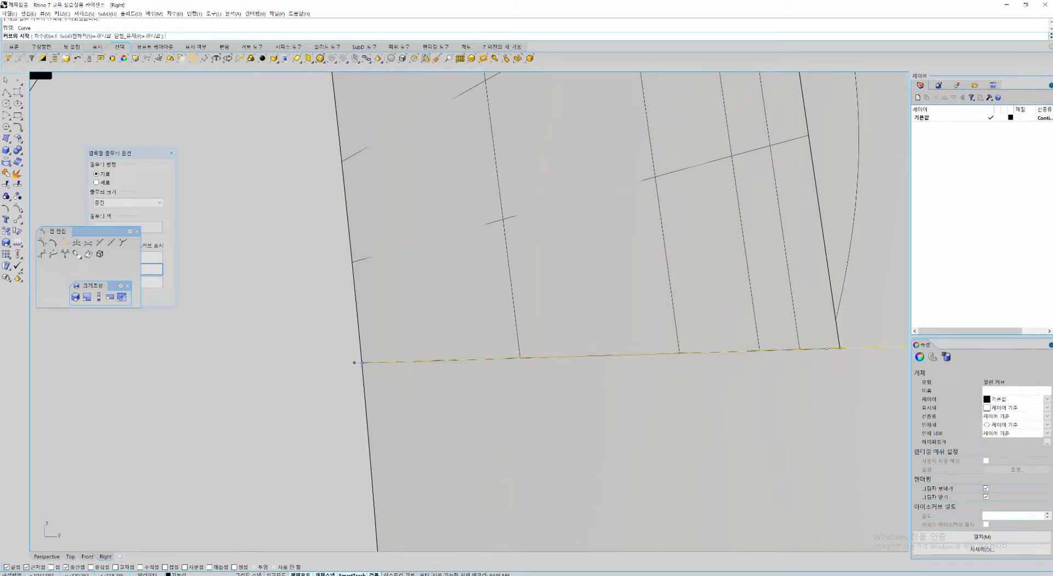
{"action": "left_click", "coordinate": [362, 362]}
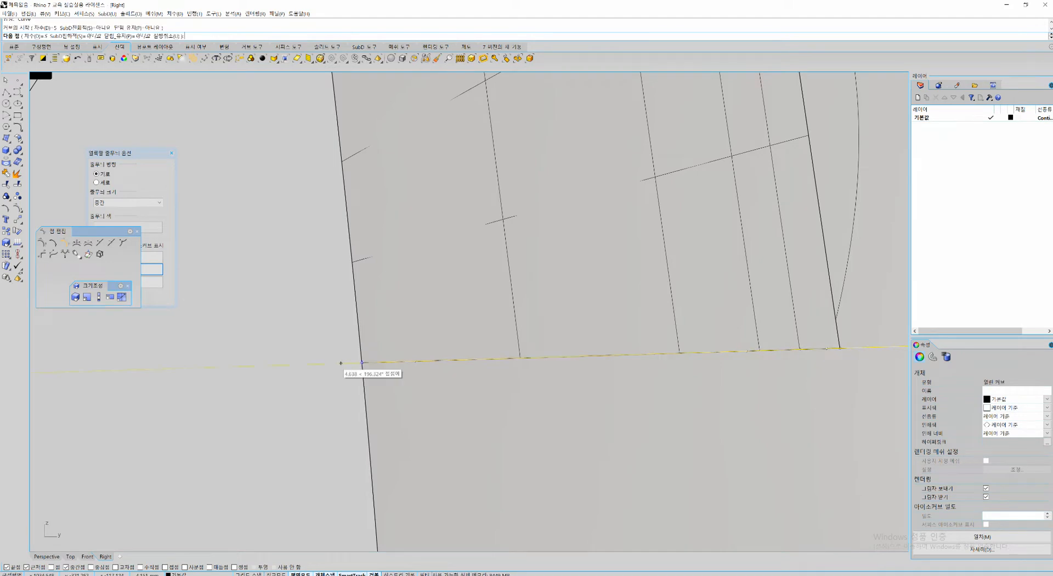
{"action": "right_click_drag", "start_coordinate": [122, 369], "coordinate": [371, 376]}
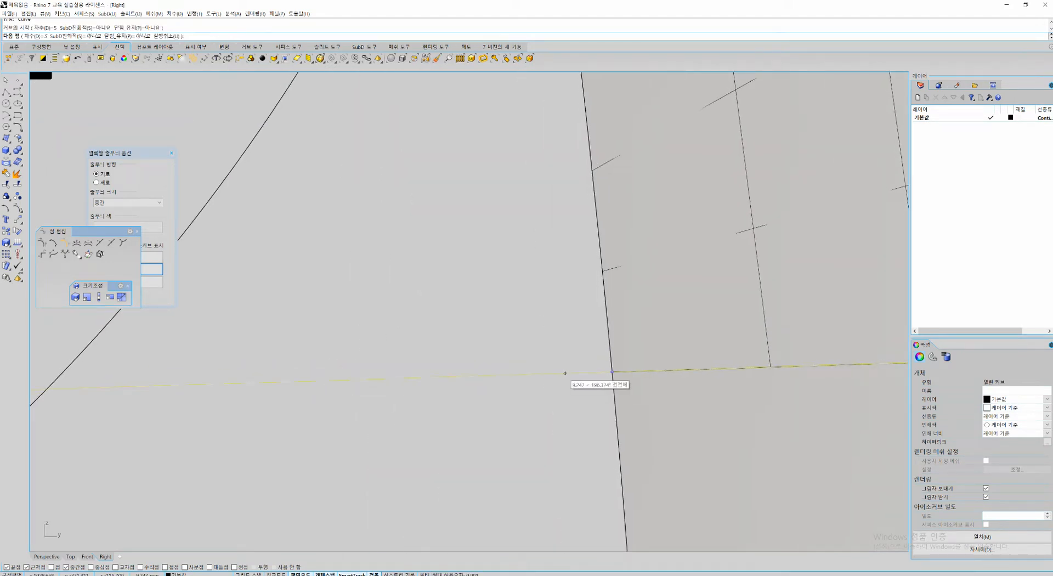
{"action": "key", "text": "ctrl+shift+3"}
{"action": "left_click_drag", "start_coordinate": [806, 360], "coordinate": [311, 385]}
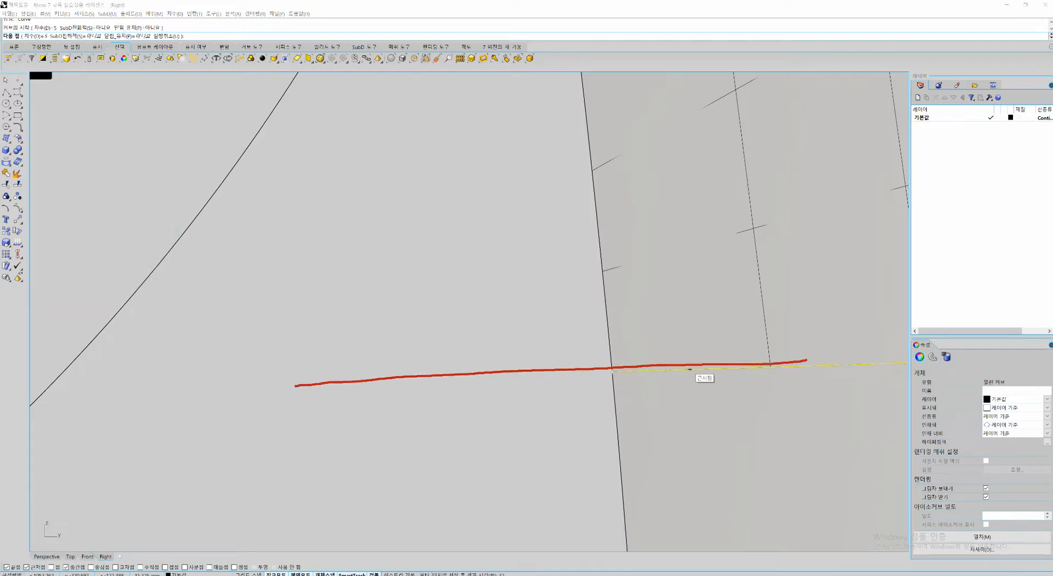
{"action": "key", "text": "Escape"}
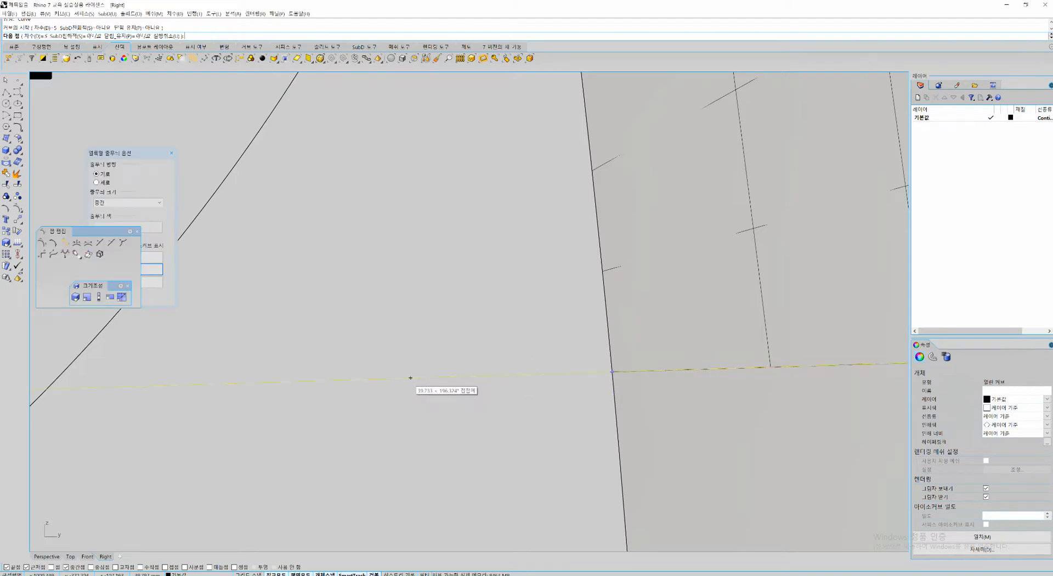
{"action": "right_click", "coordinate": [545, 371]}
Step: Join the short extension segment to the edge curve
{"action": "scroll", "coordinate": [548, 371], "scroll_direction": "down", "scroll_amount": 5}
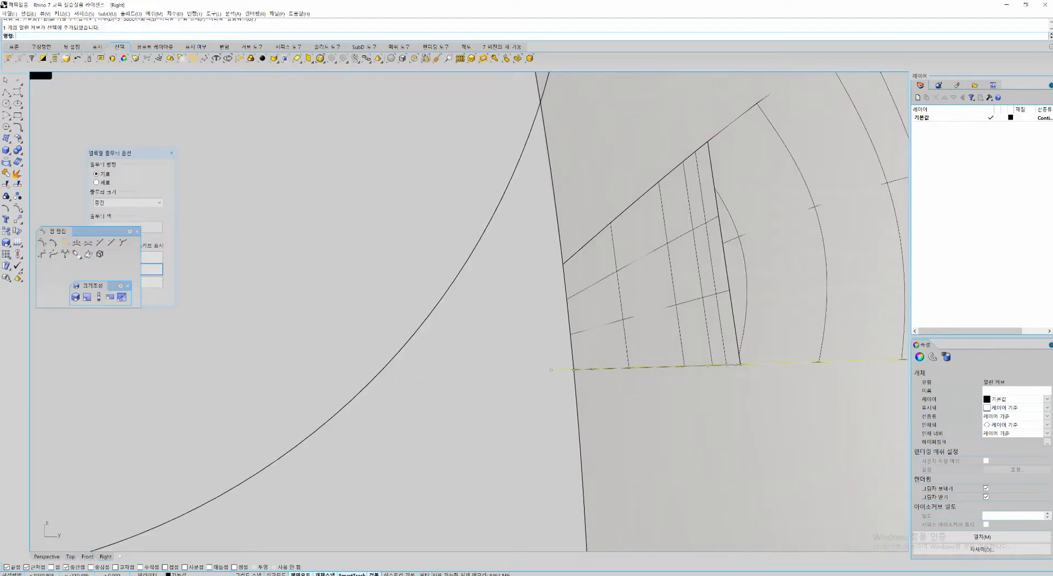
{"action": "scroll", "coordinate": [535, 384], "scroll_direction": "down", "scroll_amount": 8}
{"action": "right_click_drag", "start_coordinate": [536, 383], "coordinate": [360, 368]}
{"action": "key", "text": "ctrl+j"}
Step: Draw a short segment continuing the edge curve past the surface at its opposite end, and join it to the curve
{"action": "right_click_drag", "start_coordinate": [713, 340], "coordinate": [322, 355]}
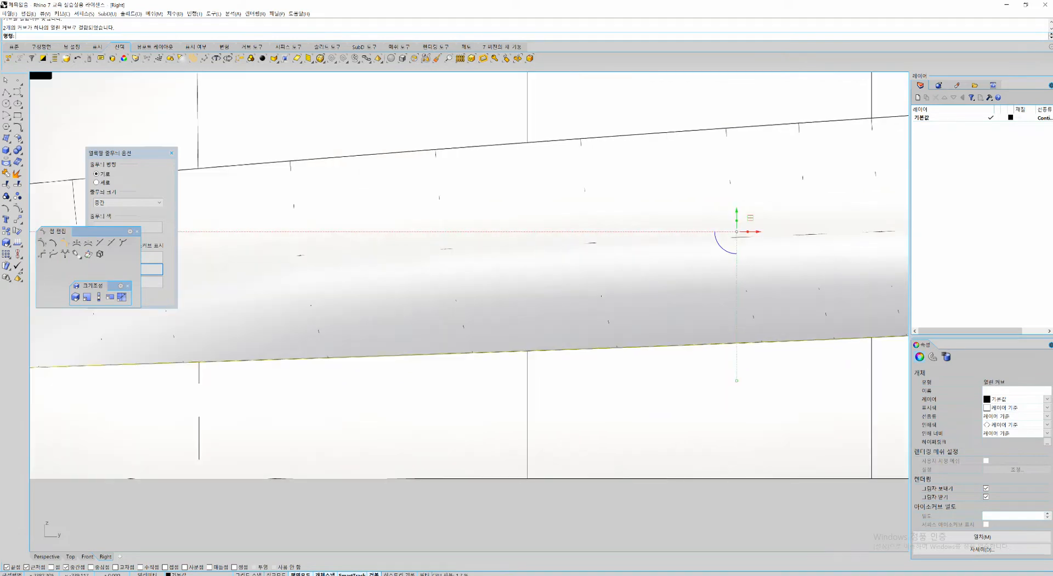
{"action": "right_click_drag", "start_coordinate": [844, 318], "coordinate": [33, 350]}
{"action": "right_click_drag", "start_coordinate": [789, 219], "coordinate": [351, 324]}
{"action": "right_click_drag", "start_coordinate": [625, 208], "coordinate": [468, 285]}
{"action": "scroll", "coordinate": [468, 285], "scroll_direction": "up", "scroll_amount": 12}
{"action": "right_click", "coordinate": [470, 311]}
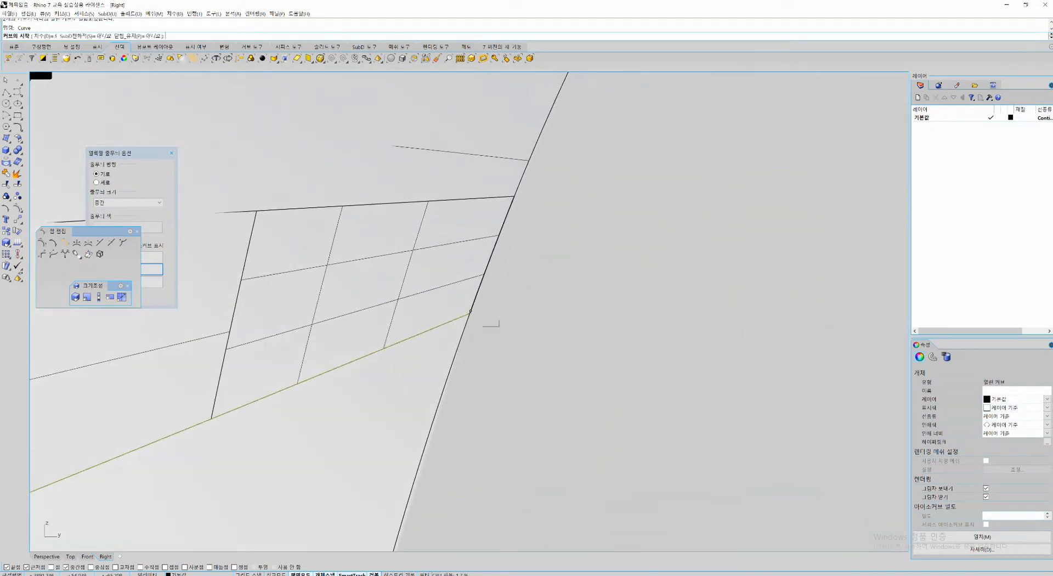
{"action": "left_click", "coordinate": [469, 312]}
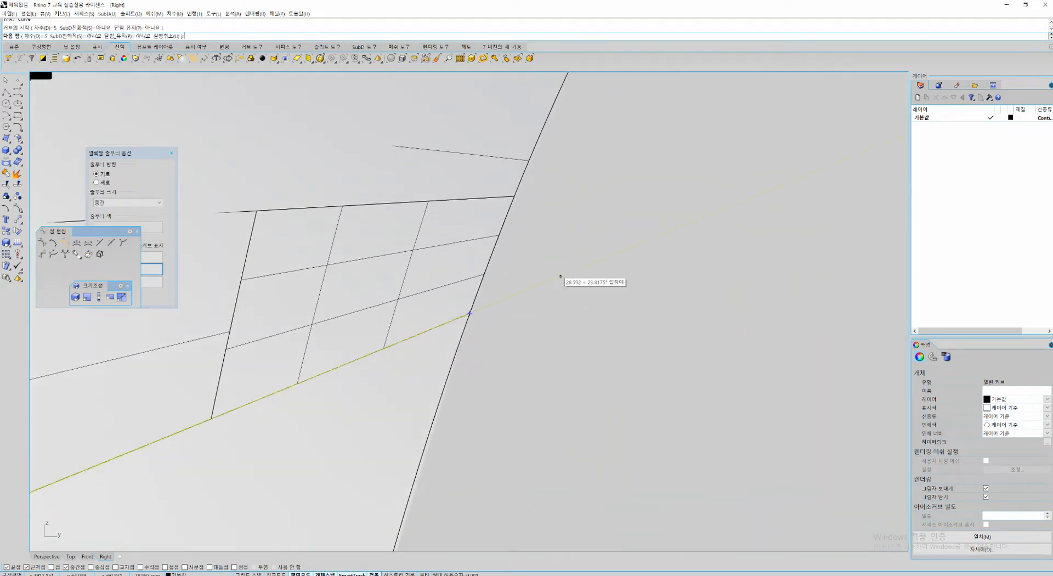
{"action": "left_click", "coordinate": [514, 294]}
{"action": "right_click", "coordinate": [516, 295]}
{"action": "left_click_drag", "start_coordinate": [540, 275], "coordinate": [504, 336], "text": "shift"}
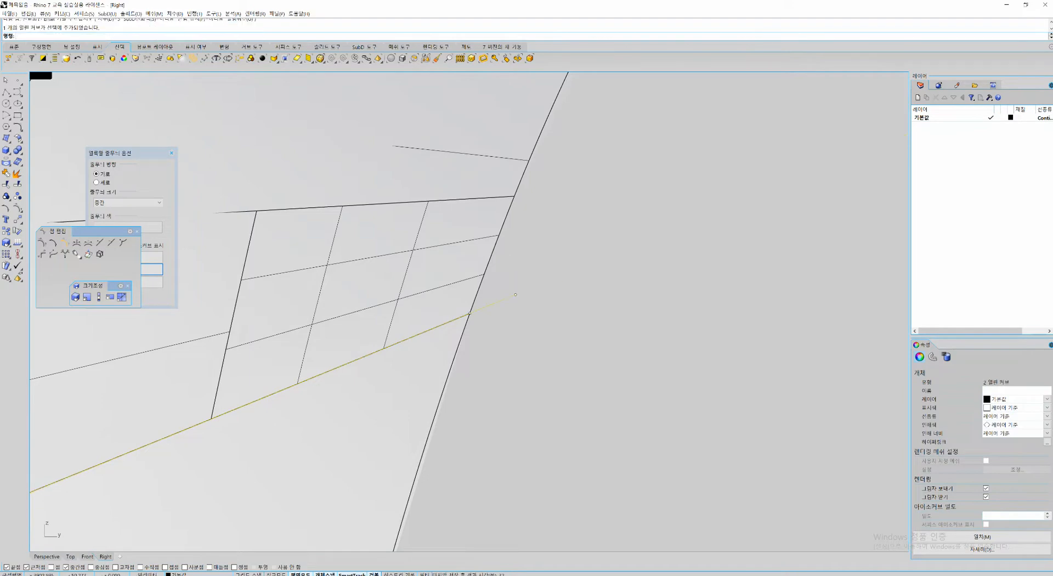
{"action": "key", "text": "ctrl+j"}
Step: In the maximised Perspective view, create a pipe with a radius of 5 along the extended curve
{"action": "key", "text": "ctrl+F4"}
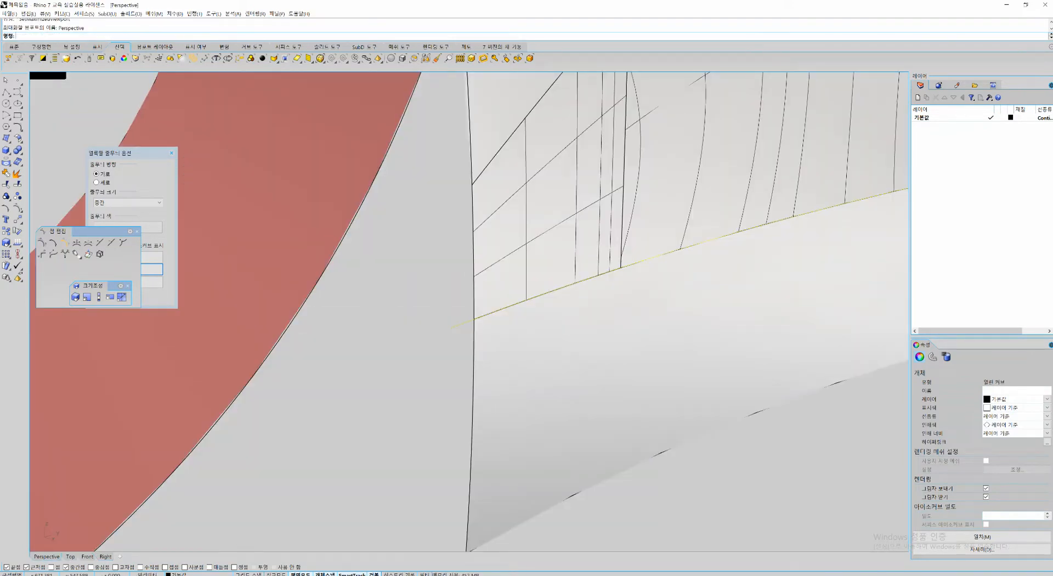
{"action": "key", "text": "Return"}
{"action": "key", "text": "Return"}
{"action": "key", "text": "Return"}
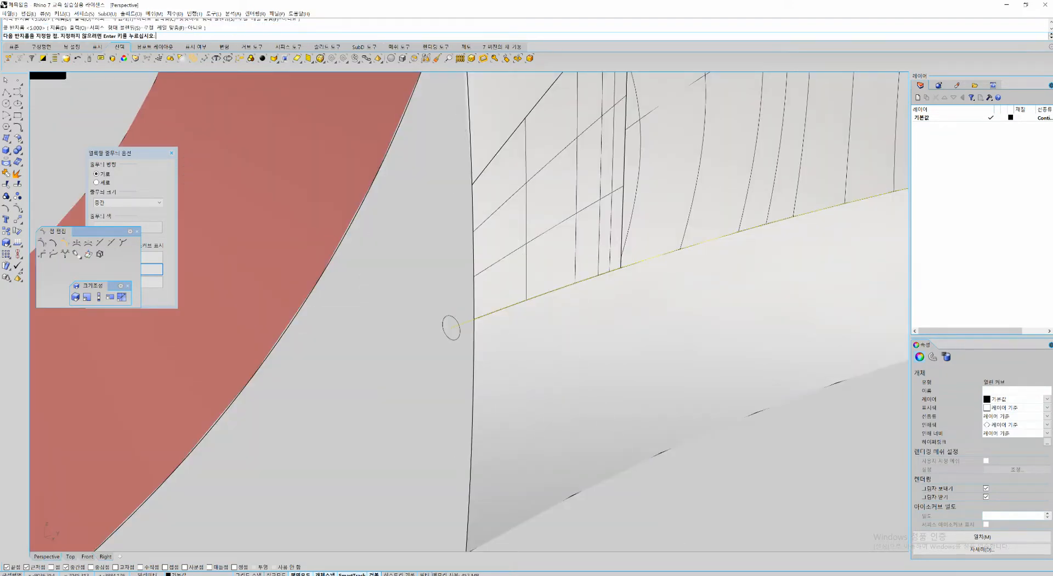
{"action": "key", "text": "Return"}
Step: Extract the flat cap at the near end of the new pipe and cut it away
{"action": "right_click_drag", "start_coordinate": [564, 314], "coordinate": [608, 257]}
{"action": "scroll", "coordinate": [603, 129], "scroll_direction": "up", "scroll_amount": 8}
{"action": "key", "text": "ctrl+e"}
{"action": "left_click", "coordinate": [575, 167]}
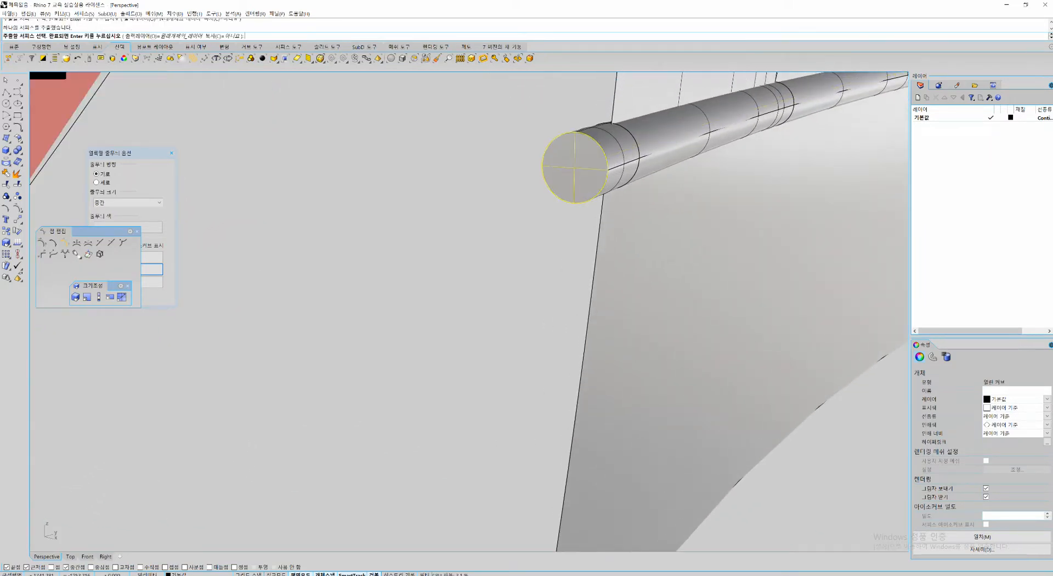
{"action": "key", "text": "Return"}
{"action": "key", "text": "ctrl+x"}
Step: Trim away the surface areas inside the pipe using the pipe as cutter, and cut the pipe
{"action": "mouse_move", "coordinate": [575, 168]}
{"action": "right_mouse_down"}
{"action": "mouse_move", "coordinate": [562, 178]}
{"action": "mouse_move", "coordinate": [609, 180]}
{"action": "mouse_move", "coordinate": [589, 173]}
{"action": "right_mouse_up"}
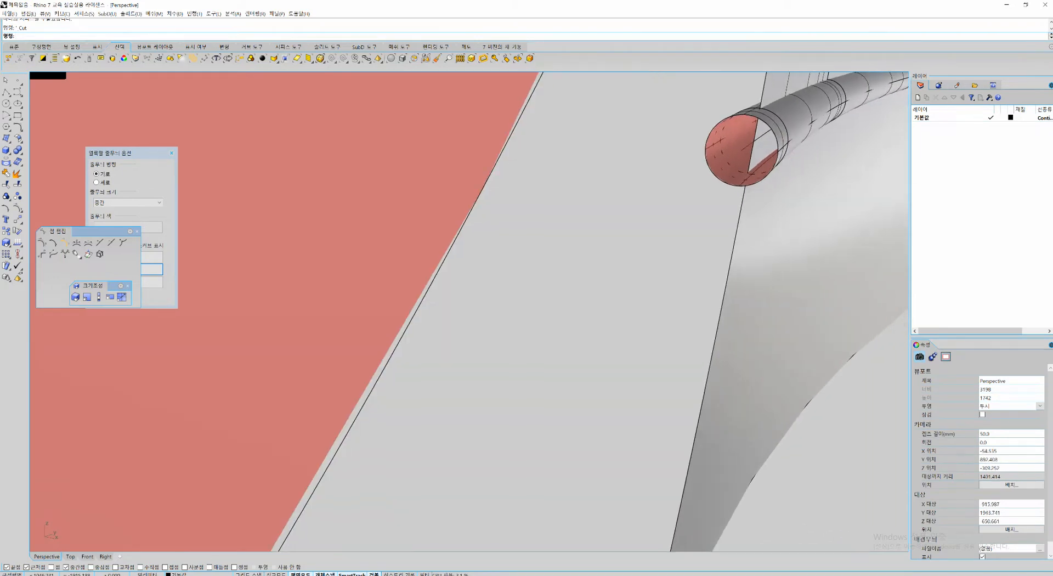
{"action": "scroll", "coordinate": [773, 151], "scroll_direction": "up", "scroll_amount": 2}
{"action": "right_click_drag", "start_coordinate": [770, 150], "coordinate": [642, 153], "text": "shift"}
{"action": "scroll", "coordinate": [640, 151], "scroll_direction": "down", "scroll_amount": 1}
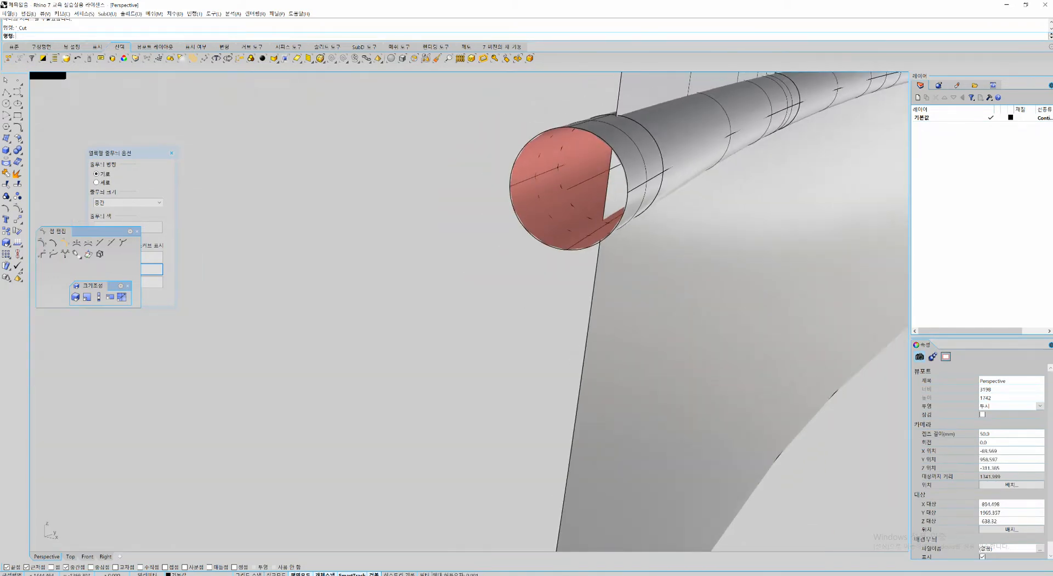
{"action": "left_click", "coordinate": [643, 147]}
{"action": "key", "text": "ctrl+t"}
{"action": "left_click", "coordinate": [615, 184]}
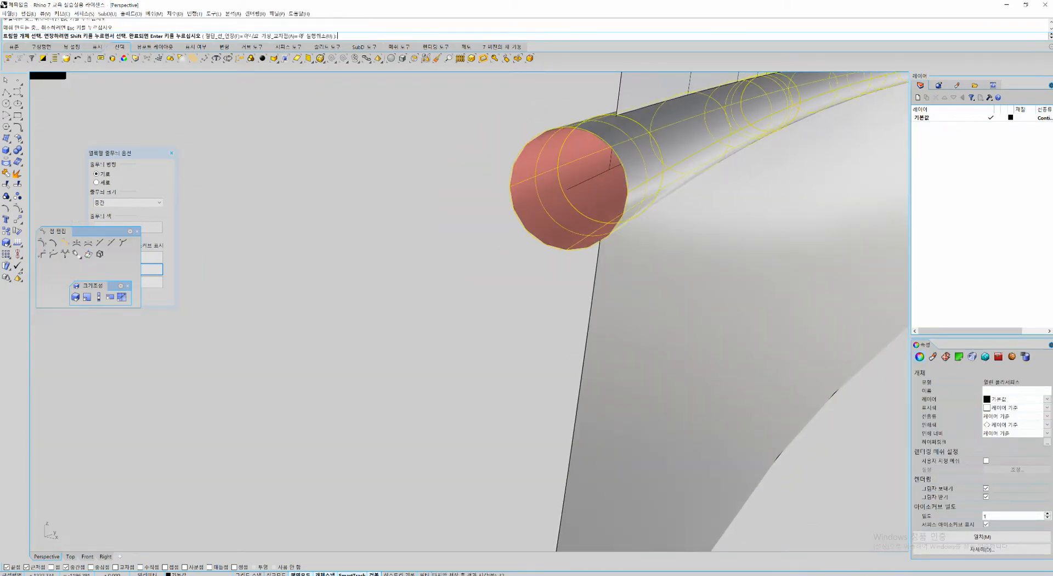
{"action": "key", "text": "Return"}
{"action": "left_click", "coordinate": [658, 158]}
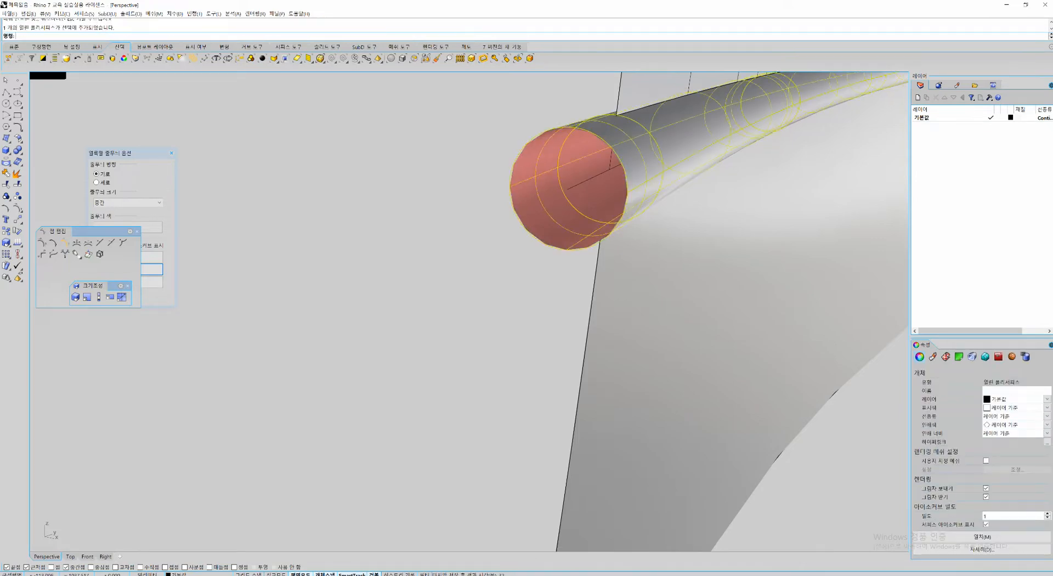
{"action": "key", "text": "ctrl+x"}
Step: Examine the trimmed gap along the crease and select the surfaces on both sides of it
{"action": "scroll", "coordinate": [659, 160], "scroll_direction": "down", "scroll_amount": 8}
{"action": "right_click_drag", "start_coordinate": [696, 162], "coordinate": [466, 225], "text": "shift"}
{"action": "right_click_drag", "start_coordinate": [740, 231], "coordinate": [509, 247]}
{"action": "scroll", "coordinate": [472, 242], "scroll_direction": "up", "scroll_amount": 2}
{"action": "left_click", "coordinate": [449, 263]}
{"action": "left_click", "coordinate": [455, 390], "text": "shift"}
{"action": "right_click_drag", "start_coordinate": [455, 384], "coordinate": [806, 318]}
{"action": "scroll", "coordinate": [379, 335], "scroll_direction": "up", "scroll_amount": 4}
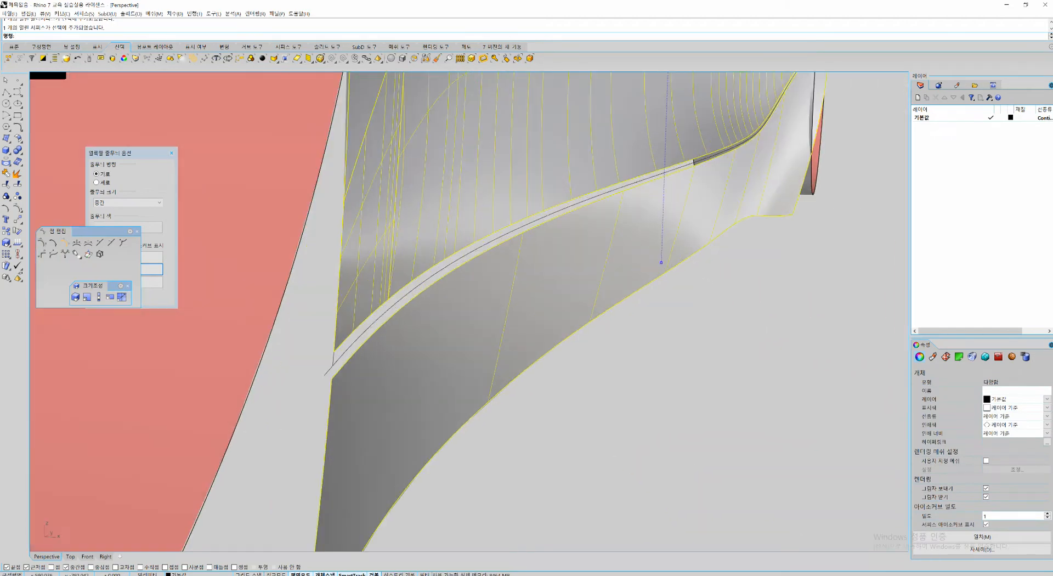
{"action": "right_click_drag", "start_coordinate": [379, 335], "coordinate": [345, 416]}
{"action": "key", "text": "space"}
{"action": "left_click", "coordinate": [466, 340]}
{"action": "right_click_drag", "start_coordinate": [465, 340], "coordinate": [397, 302]}
{"action": "scroll", "coordinate": [433, 323], "scroll_direction": "down", "scroll_amount": 5}
{"action": "left_click", "coordinate": [379, 307]}
{"action": "scroll", "coordinate": [381, 333], "scroll_direction": "up", "scroll_amount": 6}
{"action": "key", "text": "Escape"}
{"action": "scroll", "coordinate": [334, 332], "scroll_direction": "up", "scroll_amount": 6}
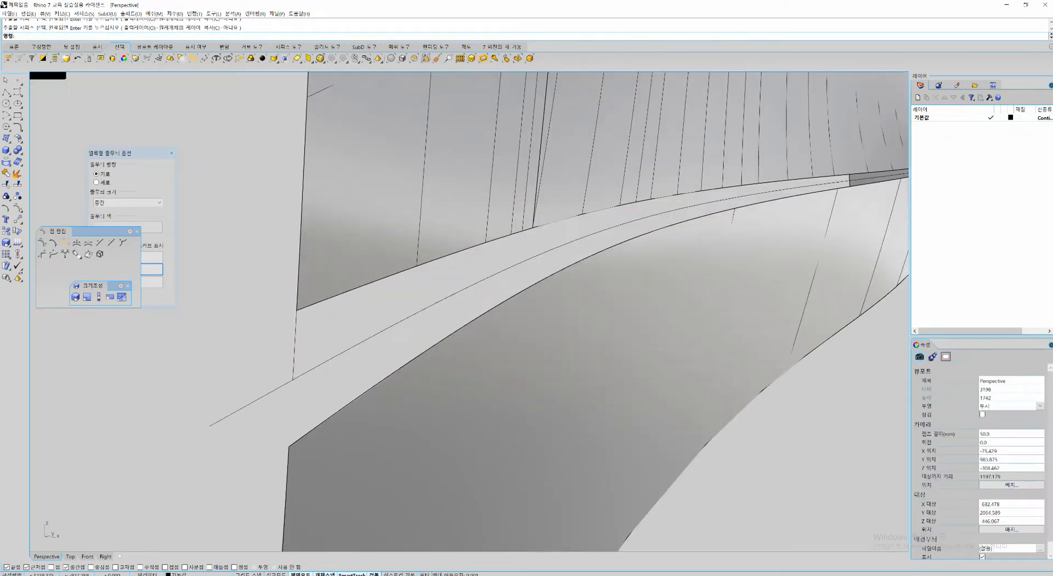
Step: Cut the leftover guide curve from the gap and inspect the trimmed gap along the crease to its far end
{"action": "left_click_drag", "start_coordinate": [331, 334], "coordinate": [264, 393]}
{"action": "key", "text": "ctrl+x"}
{"action": "scroll", "coordinate": [265, 393], "scroll_direction": "down", "scroll_amount": 8}
{"action": "right_click_drag", "start_coordinate": [582, 258], "coordinate": [499, 264]}
{"action": "scroll", "coordinate": [499, 264], "scroll_direction": "up", "scroll_amount": 5}
{"action": "right_click_drag", "start_coordinate": [685, 263], "coordinate": [494, 285]}
{"action": "scroll", "coordinate": [548, 285], "scroll_direction": "down", "scroll_amount": 4}
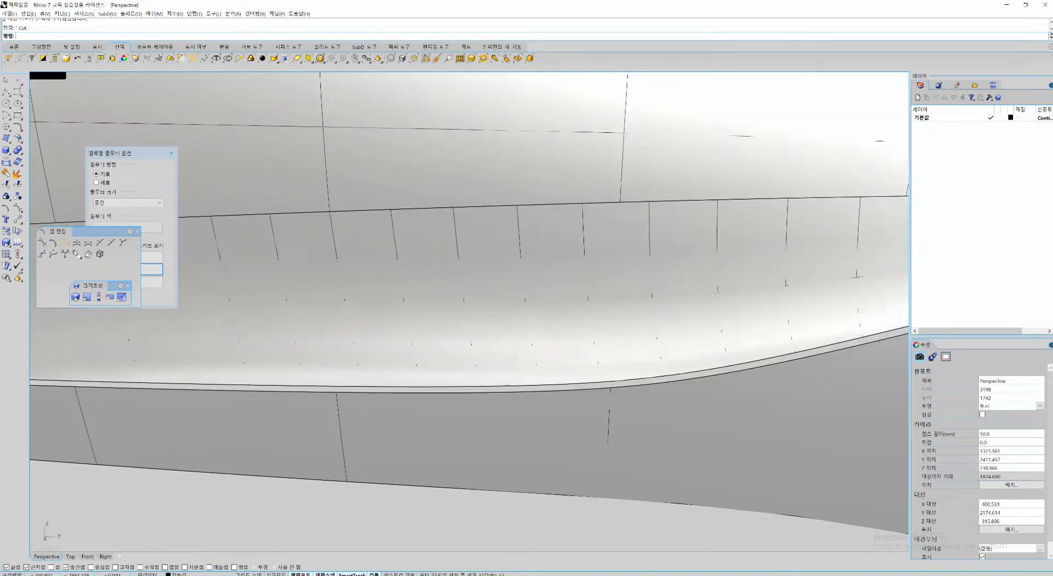
{"action": "right_click_drag", "start_coordinate": [724, 268], "coordinate": [318, 285], "text": "shift"}
{"action": "scroll", "coordinate": [800, 252], "scroll_direction": "up", "scroll_amount": 6}
{"action": "scroll", "coordinate": [535, 315], "scroll_direction": "down", "scroll_amount": 5}
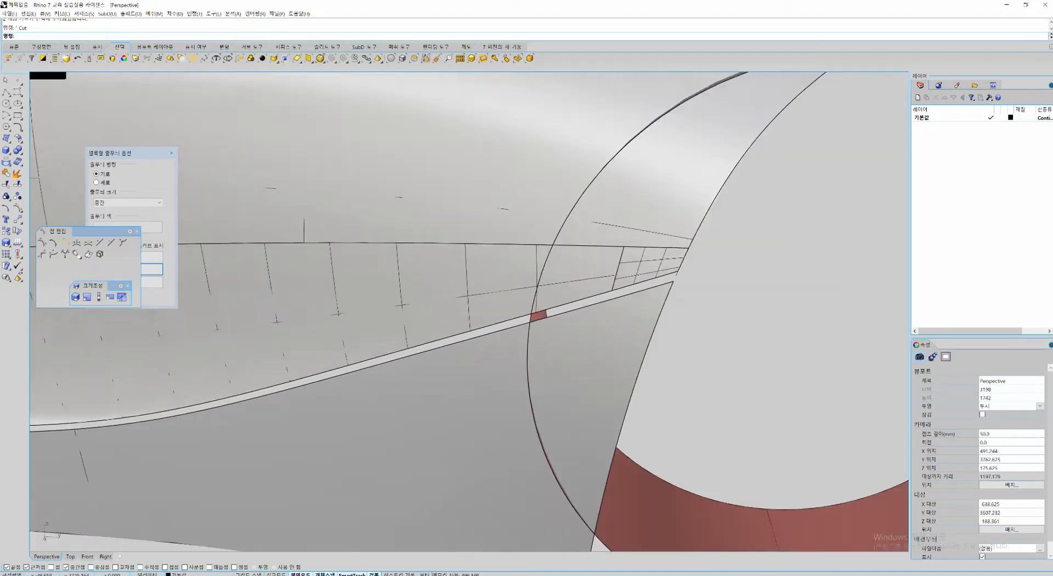
Step: Cut away the leftover circle and extrusion pieces at the far end of the gap and the cylindrical ring at its near end
{"action": "right_click_drag", "start_coordinate": [534, 316], "coordinate": [631, 329]}
{"action": "scroll", "coordinate": [666, 356], "scroll_direction": "down", "scroll_amount": 7}
{"action": "left_click_drag", "start_coordinate": [836, 282], "coordinate": [758, 411]}
{"action": "right_click_drag", "start_coordinate": [353, 299], "coordinate": [627, 263], "text": "shift"}
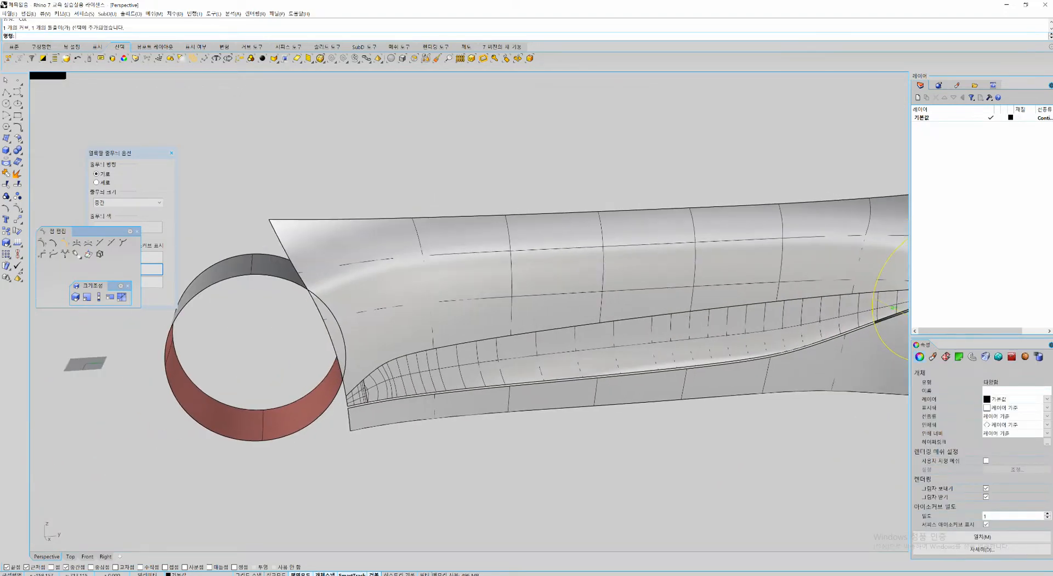
{"action": "left_click_drag", "start_coordinate": [236, 307], "coordinate": [184, 417], "text": "shift"}
{"action": "key", "text": "ctrl+x"}
Step: Try to bridge the gap along the crease with Blend Surface between its upper and lower edges
{"action": "right_click_drag", "start_coordinate": [849, 268], "coordinate": [557, 322], "text": "shift"}
{"action": "scroll", "coordinate": [655, 379], "scroll_direction": "up", "scroll_amount": 13}
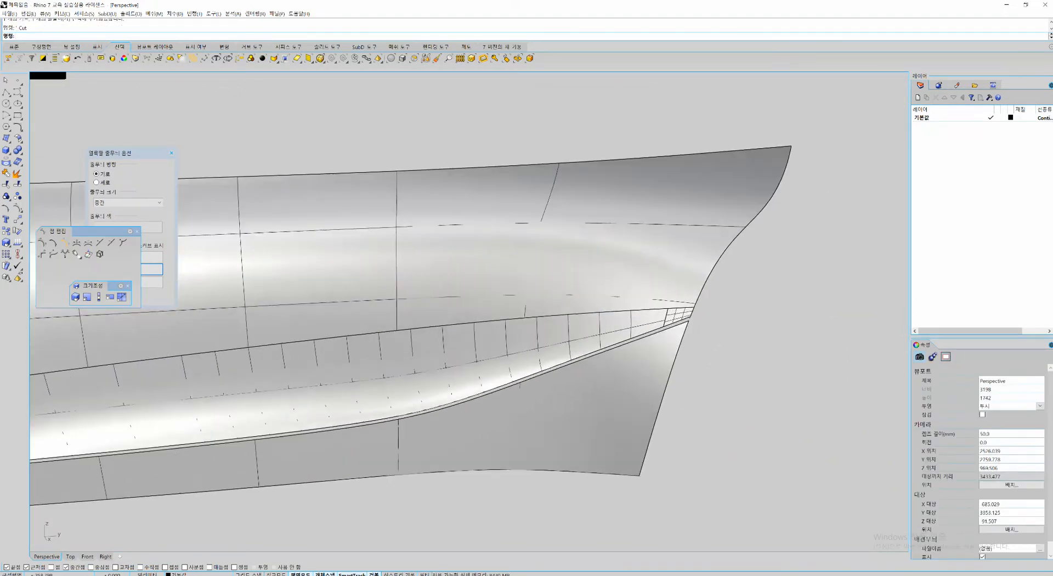
{"action": "scroll", "coordinate": [677, 334], "scroll_direction": "down", "scroll_amount": 7}
{"action": "right_click_drag", "start_coordinate": [658, 343], "coordinate": [905, 310], "text": "shift"}
{"action": "right_click_drag", "start_coordinate": [415, 386], "coordinate": [449, 370]}
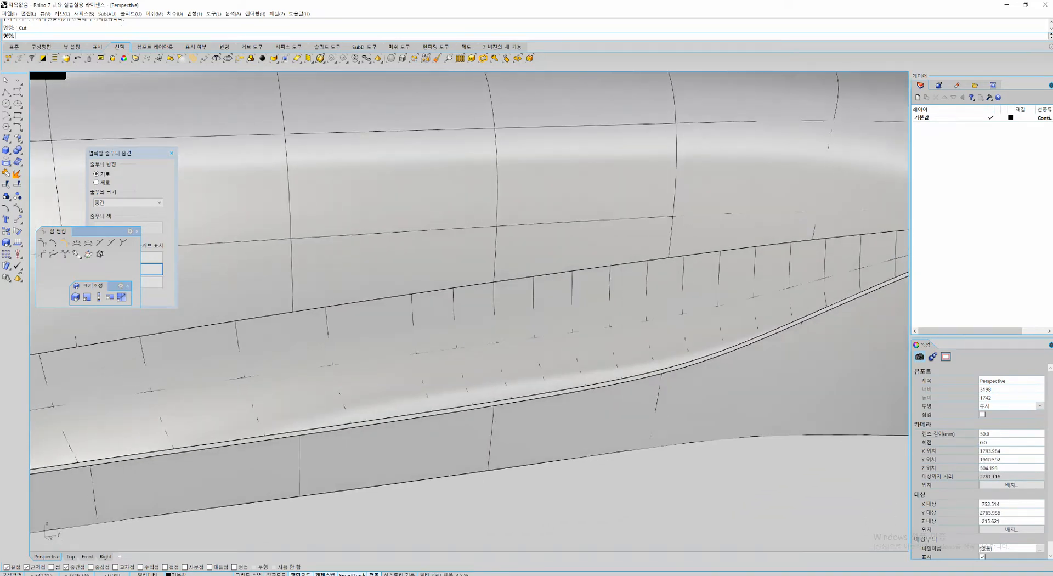
{"action": "key", "text": "space"}
{"action": "left_click", "coordinate": [622, 377]}
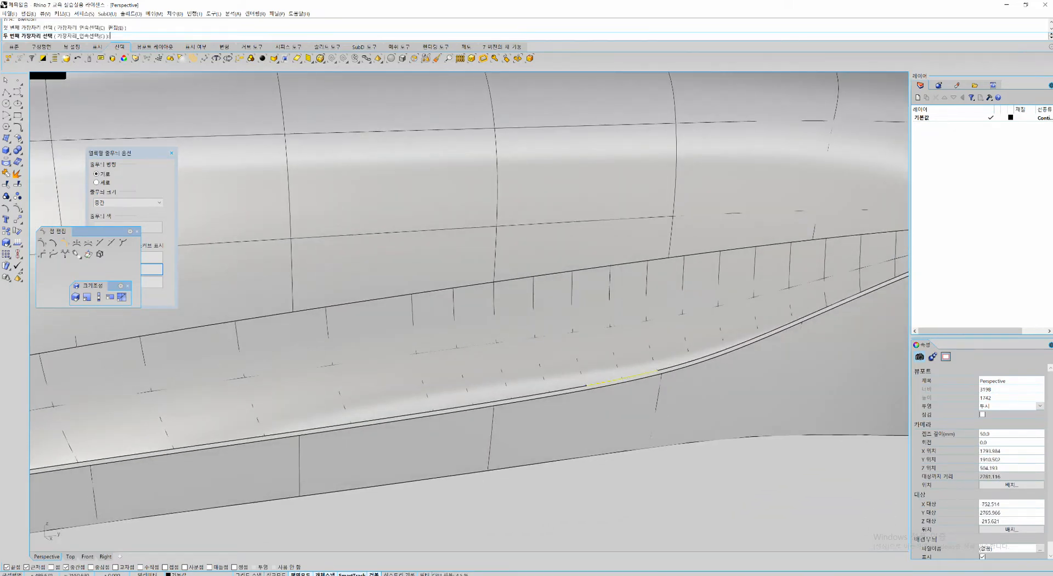
{"action": "left_click", "coordinate": [596, 388]}
{"action": "scroll", "coordinate": [596, 388], "scroll_direction": "up", "scroll_amount": 11}
{"action": "scroll", "coordinate": [596, 388], "scroll_direction": "down", "scroll_amount": 3}
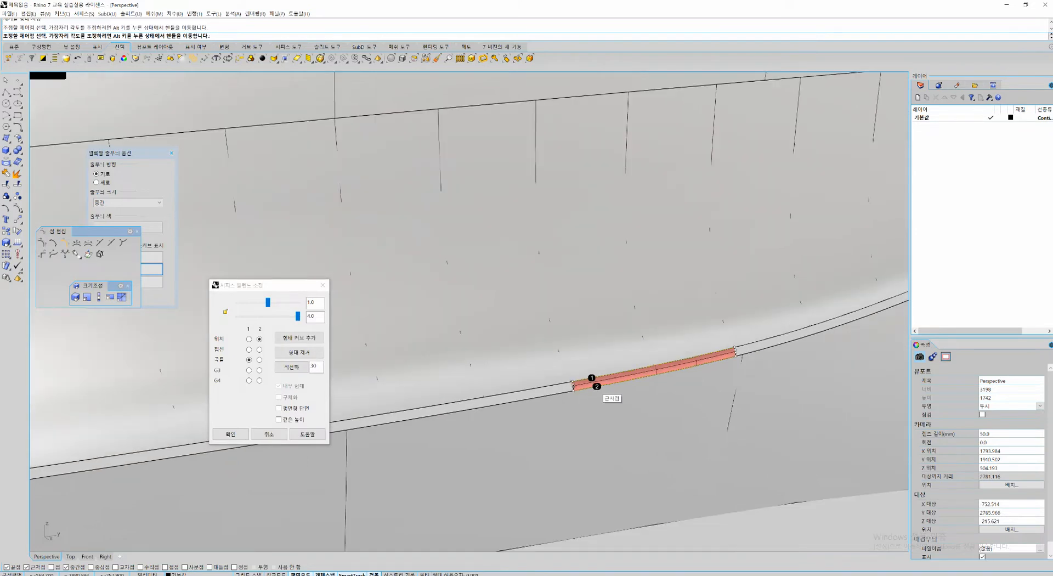
{"action": "scroll", "coordinate": [597, 387], "scroll_direction": "down", "scroll_amount": 5}
{"action": "key", "text": "Escape"}
Step: Examine how the gap's upper edge is divided by picking its successive segments with Duplicate Edge
{"action": "right_click_drag", "start_coordinate": [597, 387], "coordinate": [678, 374]}
{"action": "type", "text": "de"}
{"action": "key", "text": "space"}
{"action": "left_click", "coordinate": [674, 350]}
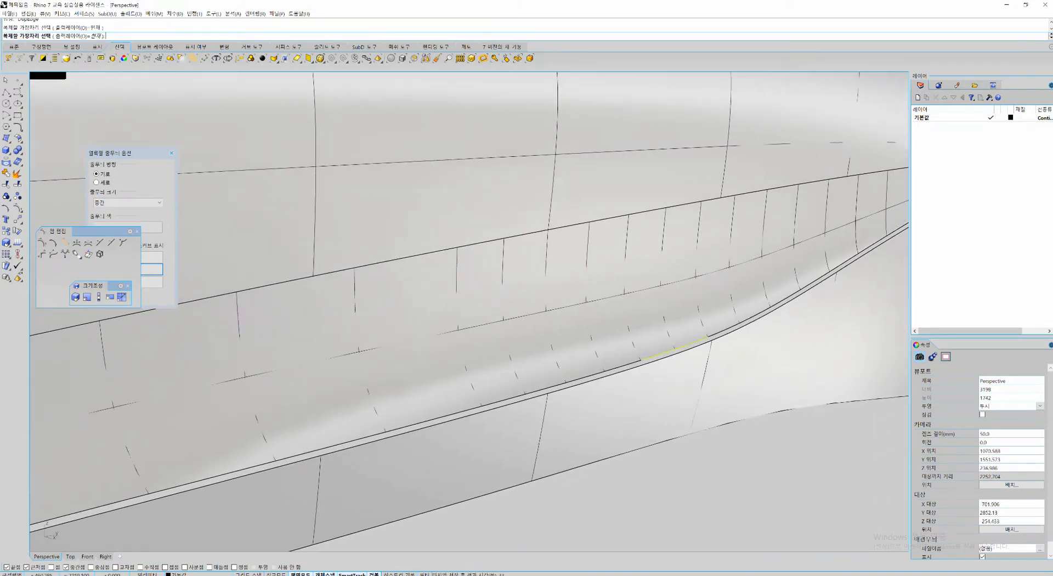
{"action": "left_click", "coordinate": [606, 371]}
{"action": "left_click", "coordinate": [549, 387]}
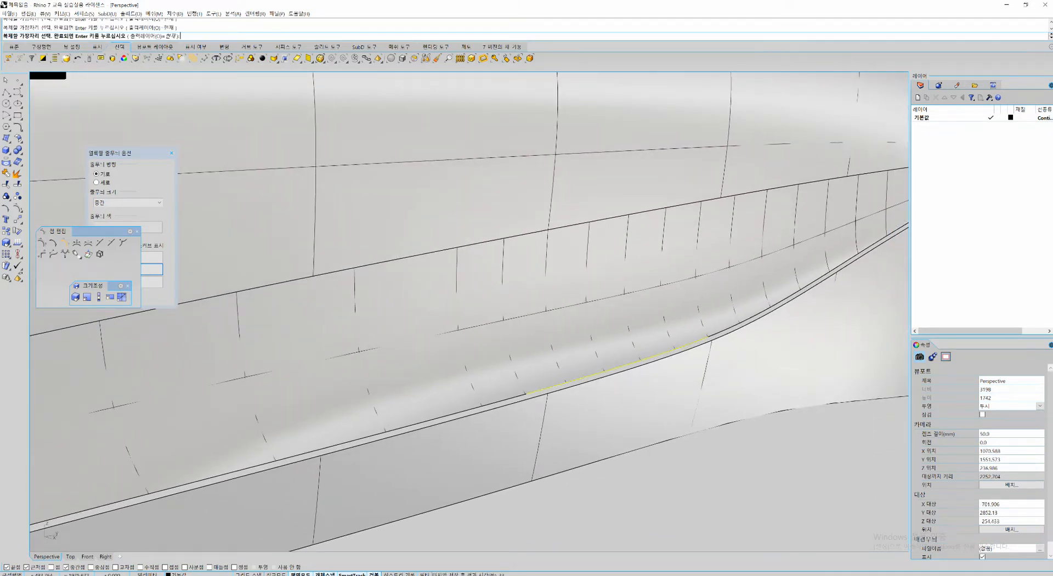
{"action": "left_click", "coordinate": [454, 413]}
{"action": "scroll", "coordinate": [782, 307], "scroll_direction": "down", "scroll_amount": 4}
{"action": "key", "text": "Escape"}
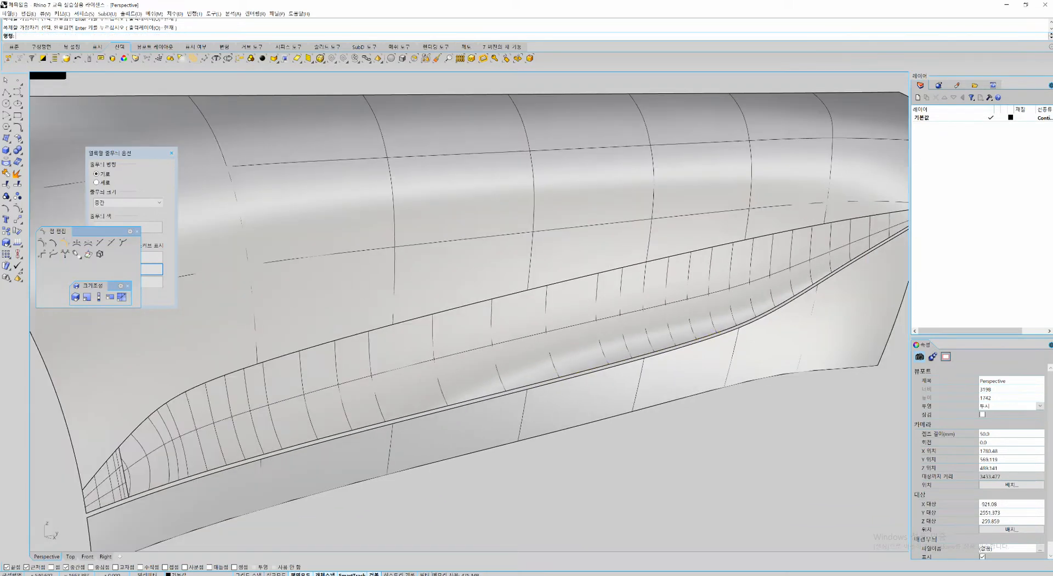
Step: Extract the long fillet surface directly above the gap from the upper polysurface and select it
{"action": "right_click_drag", "start_coordinate": [729, 299], "coordinate": [707, 255]}
{"action": "scroll", "coordinate": [707, 252], "scroll_direction": "down", "scroll_amount": 2}
{"action": "scroll", "coordinate": [600, 293], "scroll_direction": "up", "scroll_amount": 3}
{"action": "left_click", "coordinate": [565, 304]}
{"action": "scroll", "coordinate": [474, 330], "scroll_direction": "down", "scroll_amount": 2}
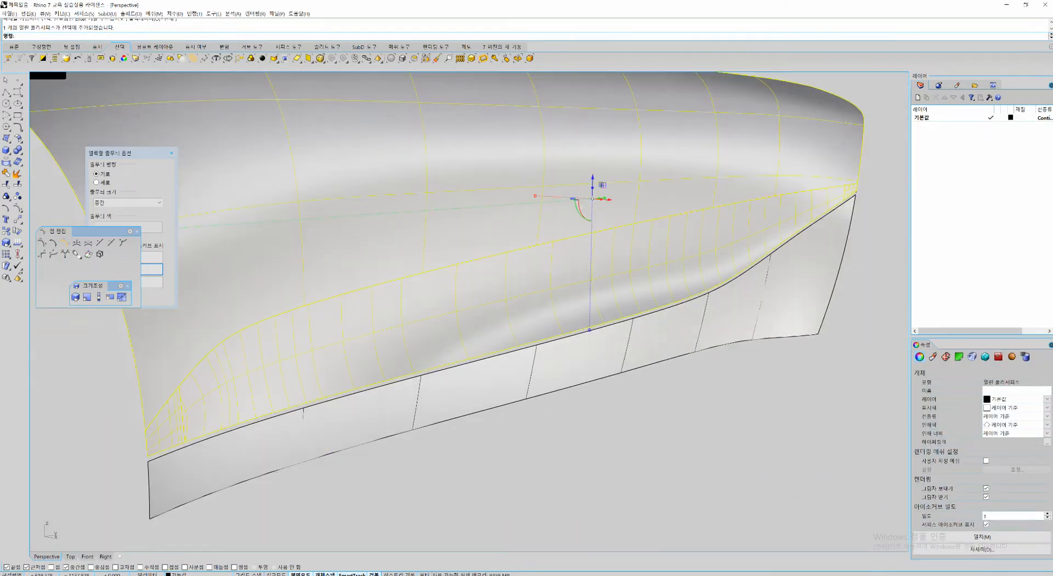
{"action": "type", "text": "es"}
{"action": "key", "text": "Return"}
{"action": "left_click", "coordinate": [475, 328]}
{"action": "key", "text": "Return"}
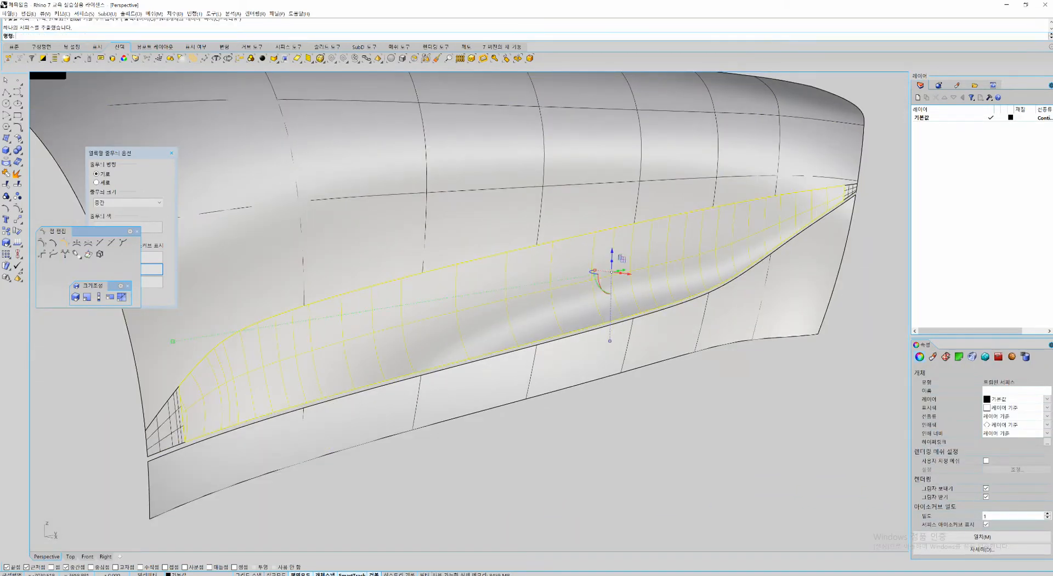
{"action": "left_click", "coordinate": [17, 173]}
{"action": "key", "text": "Escape"}
{"action": "left_click", "coordinate": [585, 322]}
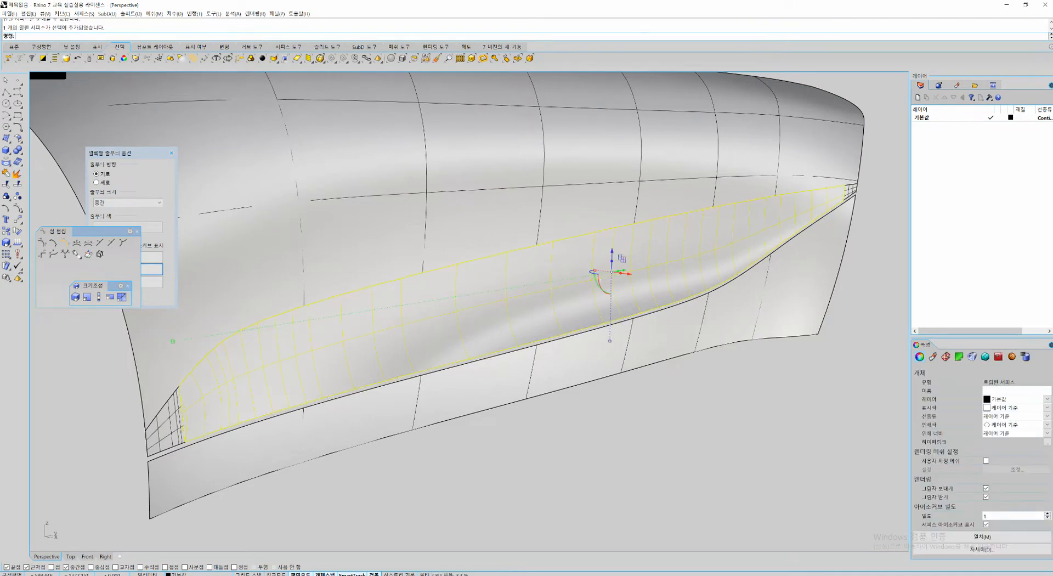
Step: Examine the segments along the extracted surface's gap-side edge with Duplicate Edge
{"action": "scroll", "coordinate": [585, 330], "scroll_direction": "up", "scroll_amount": 4}
{"action": "type", "text": "de"}
{"action": "key", "text": "Return"}
{"action": "left_click", "coordinate": [586, 330]}
{"action": "left_click", "coordinate": [513, 350]}
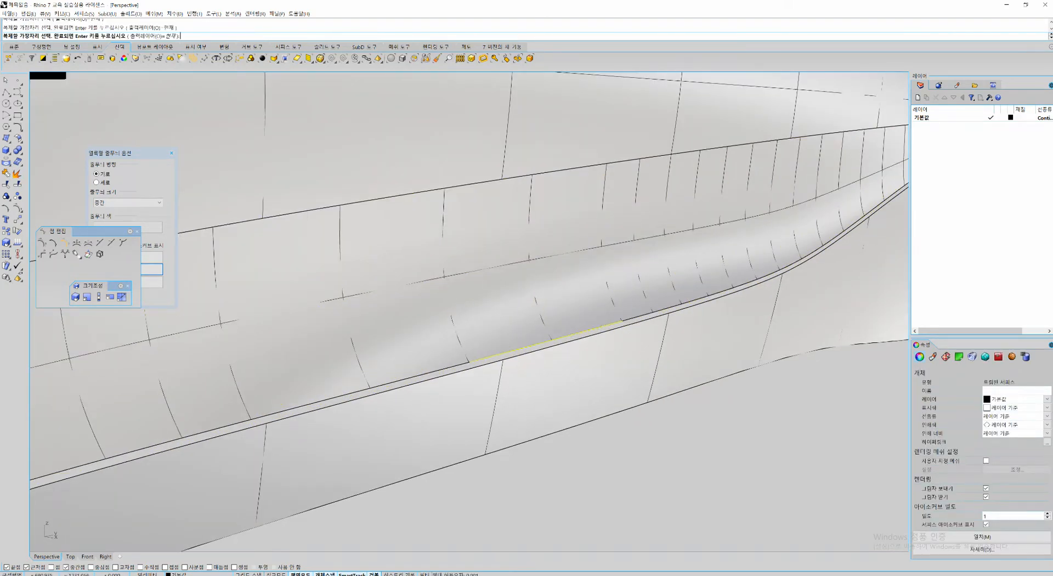
{"action": "left_click", "coordinate": [421, 374]}
{"action": "key", "text": "Escape"}
{"action": "right_click_drag", "start_coordinate": [421, 374], "coordinate": [448, 351], "text": "shift"}
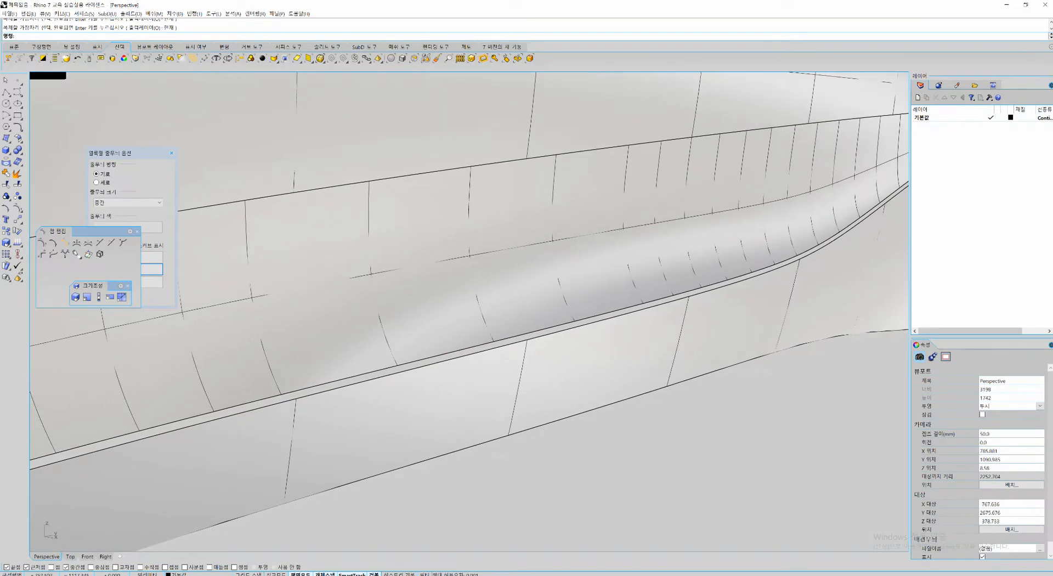
{"action": "key", "text": "ctrl+2"}
{"action": "left_click_drag", "start_coordinate": [394, 361], "coordinate": [401, 371]}
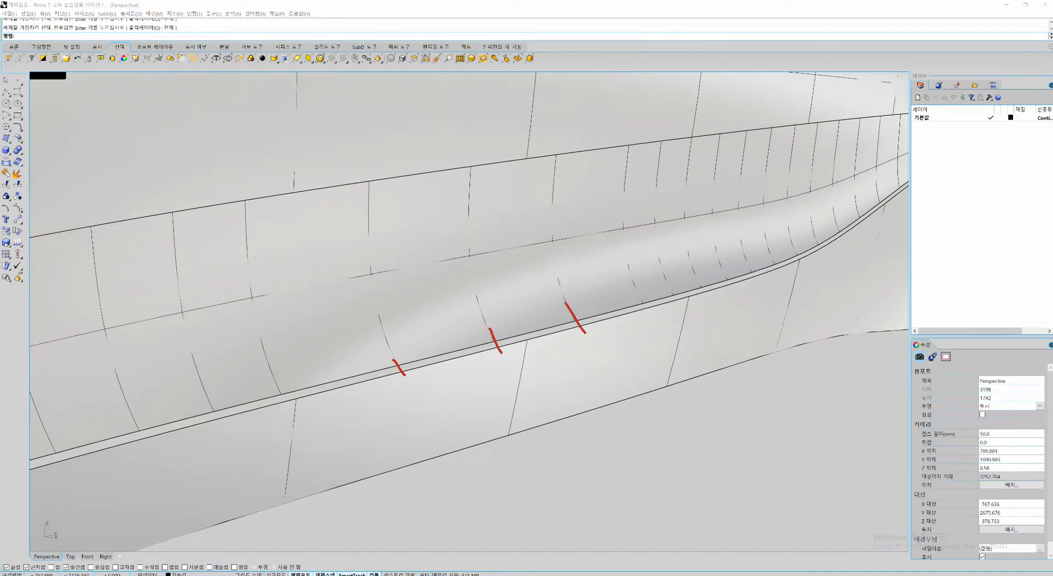
{"action": "key", "text": "Escape"}
Step: Merge all edge segments along the extracted surface's side of the gap using Merge Edge
{"action": "left_click", "coordinate": [213, 14]}
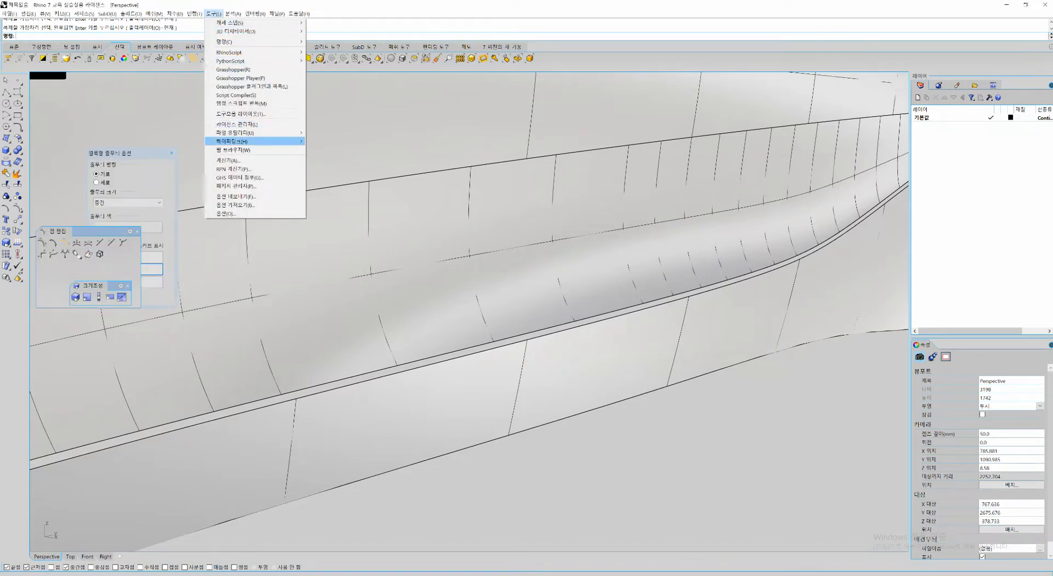
{"action": "mouse_move", "coordinate": [233, 14]}
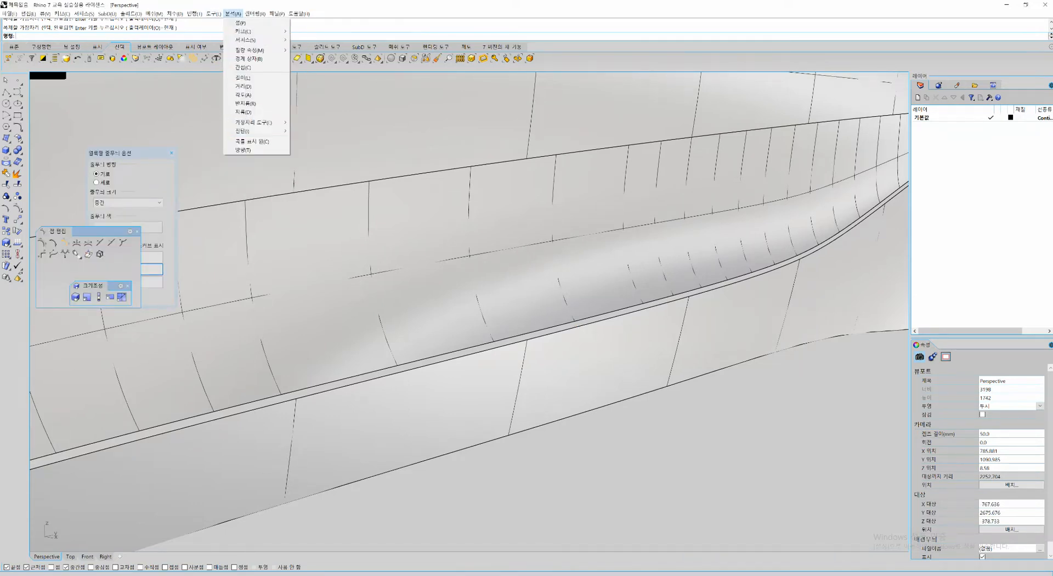
{"action": "mouse_move", "coordinate": [254, 123]}
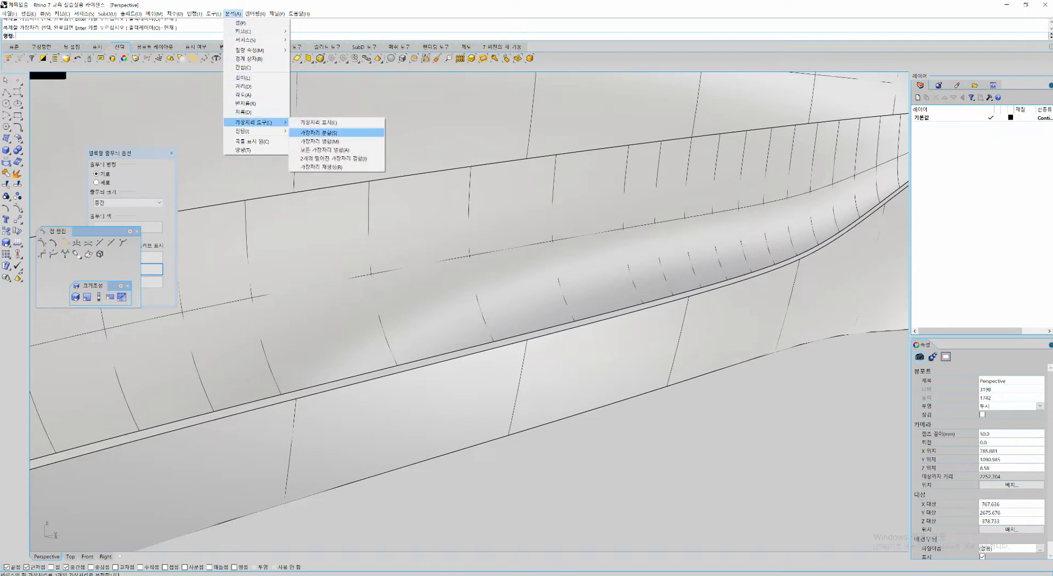
{"action": "left_click", "coordinate": [319, 141]}
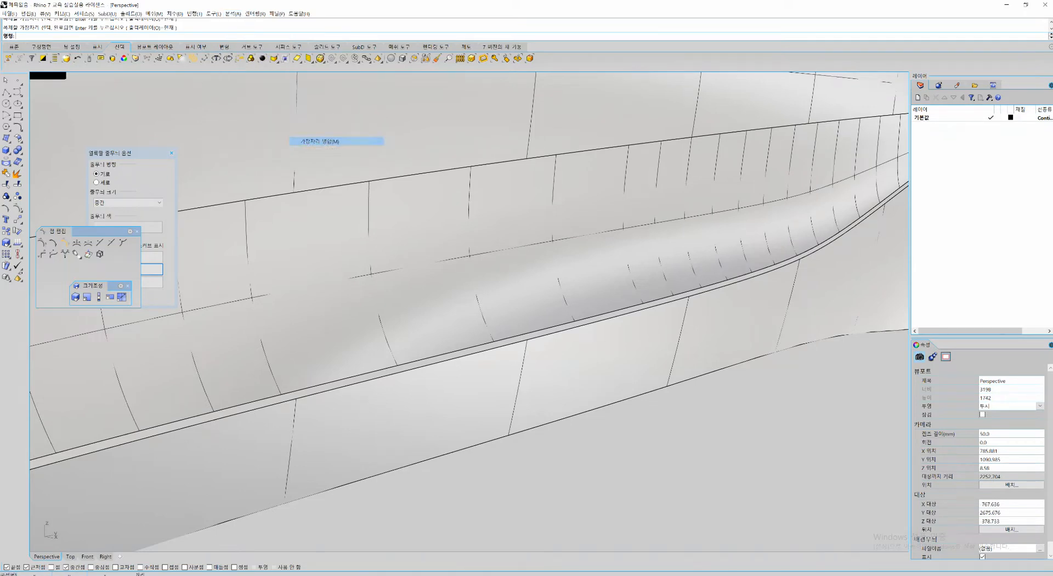
{"action": "scroll", "coordinate": [537, 318], "scroll_direction": "down", "scroll_amount": 2}
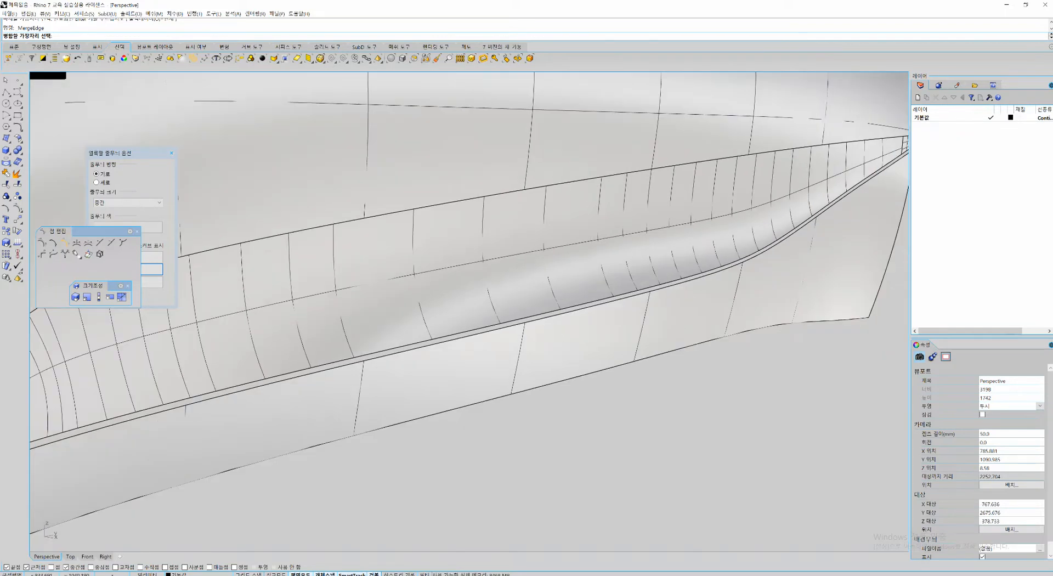
{"action": "left_click", "coordinate": [537, 317]}
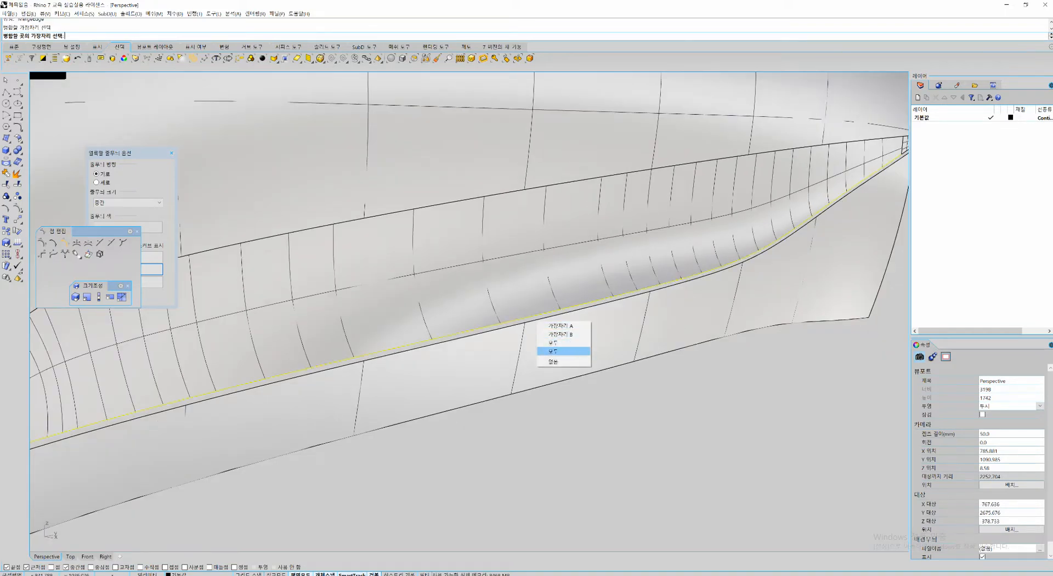
{"action": "left_click", "coordinate": [557, 350]}
{"action": "scroll", "coordinate": [631, 296], "scroll_direction": "down", "scroll_amount": 7}
{"action": "scroll", "coordinate": [630, 296], "scroll_direction": "up", "scroll_amount": 3}
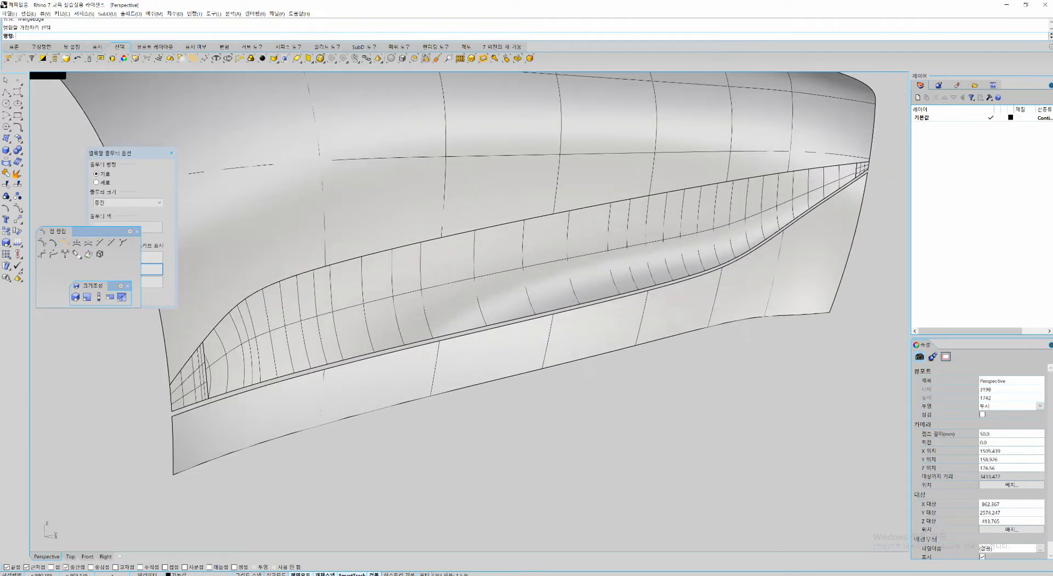
Step: Merge all edge segments along the lower surface's side of the gap
{"action": "key", "text": "Return"}
{"action": "left_click", "coordinate": [554, 316]}
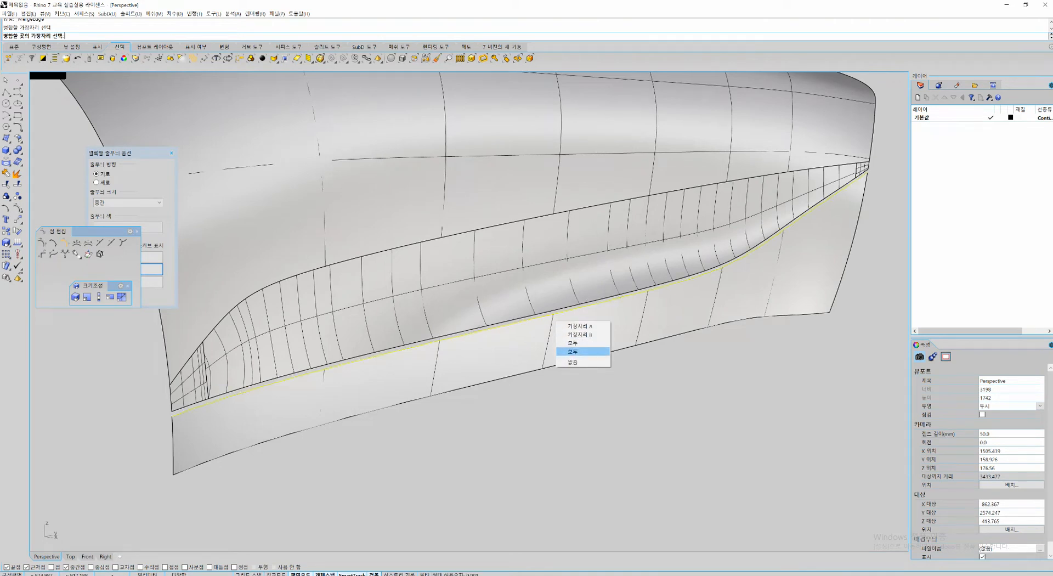
{"action": "left_click", "coordinate": [572, 351]}
{"action": "scroll", "coordinate": [571, 351], "scroll_direction": "up", "scroll_amount": 5}
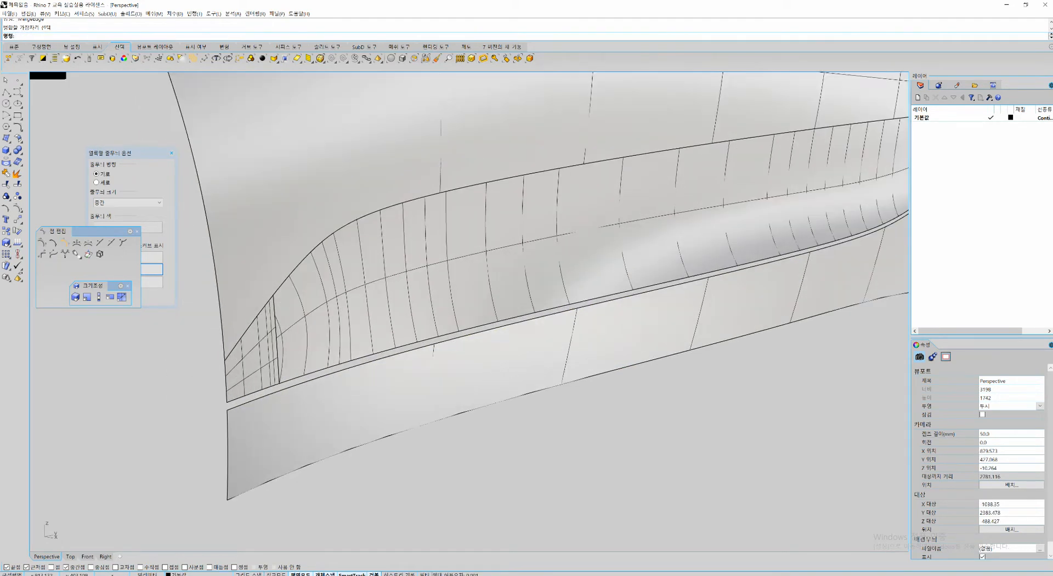
Step: Examine the extent of the extracted surface's merged edge by picking it with Duplicate Edge
{"action": "right_click_drag", "start_coordinate": [276, 385], "coordinate": [295, 371], "text": "shift"}
{"action": "type", "text": "de"}
{"action": "key", "text": "Return"}
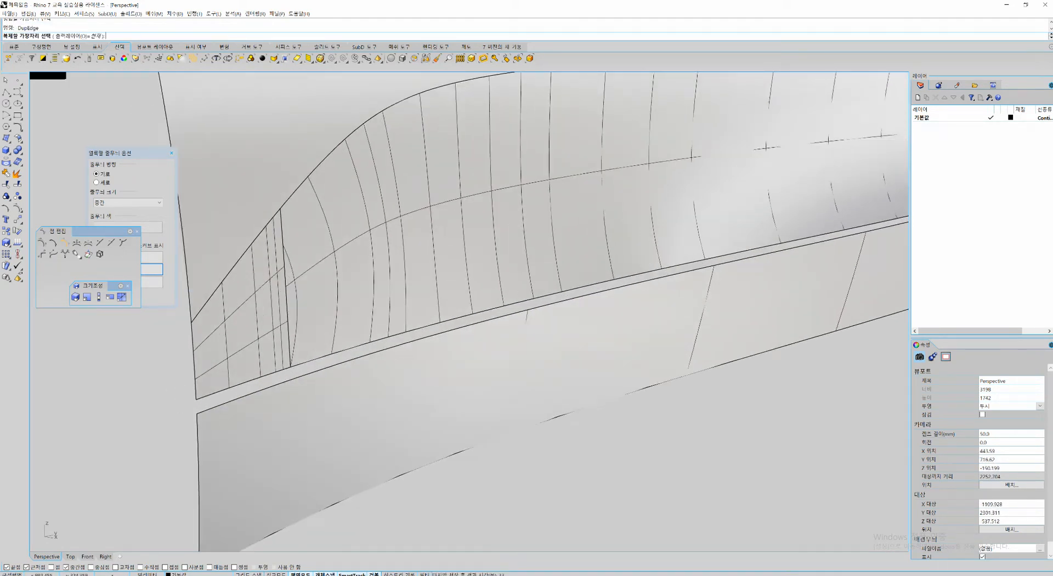
{"action": "key", "text": "Return"}
{"action": "key", "text": "Return"}
{"action": "left_click", "coordinate": [335, 353]}
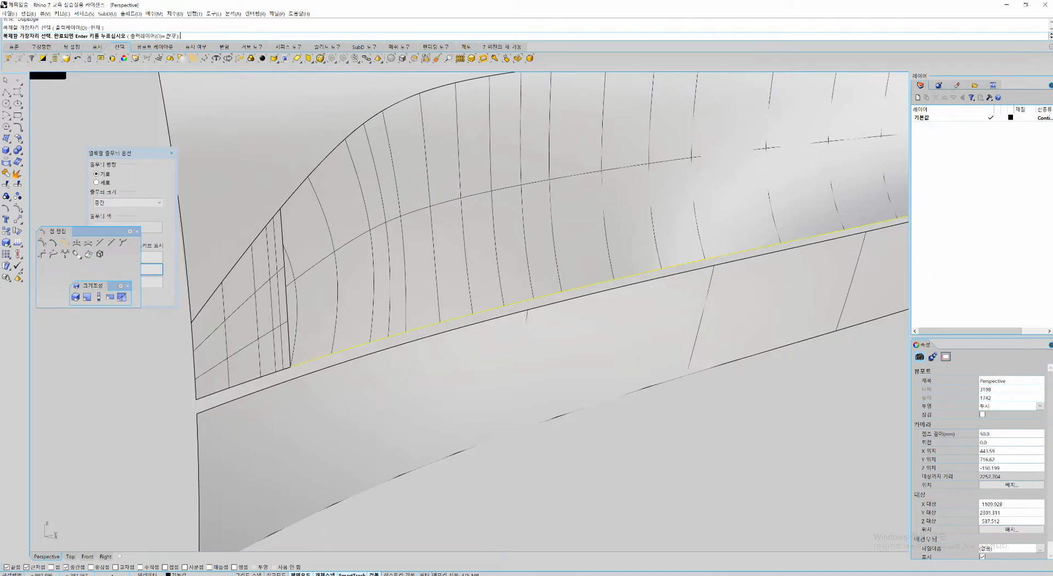
{"action": "scroll", "coordinate": [335, 352], "scroll_direction": "down", "scroll_amount": 6}
{"action": "scroll", "coordinate": [335, 352], "scroll_direction": "down", "scroll_amount": 4}
{"action": "right_click_drag", "start_coordinate": [335, 352], "coordinate": [296, 370]}
{"action": "scroll", "coordinate": [296, 371], "scroll_direction": "up", "scroll_amount": 4}
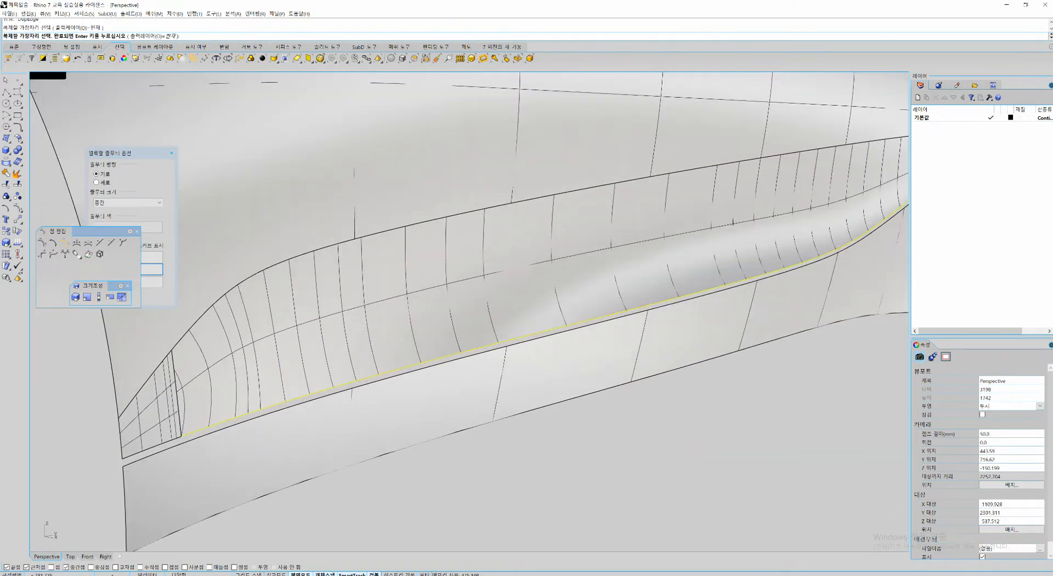
{"action": "key", "text": "ctrl+2"}
{"action": "left_click_drag", "start_coordinate": [172, 341], "coordinate": [181, 436]}
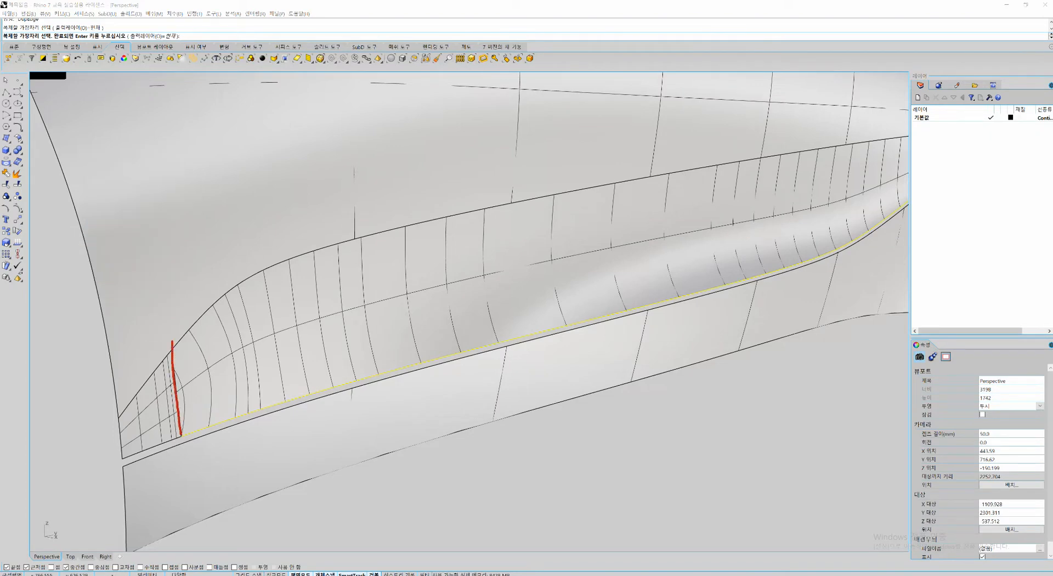
{"action": "mouse_move", "coordinate": [113, 402]}
{"action": "left_mouse_down"}
{"action": "mouse_move", "coordinate": [121, 467]}
{"action": "mouse_move", "coordinate": [191, 437]}
{"action": "left_mouse_up"}
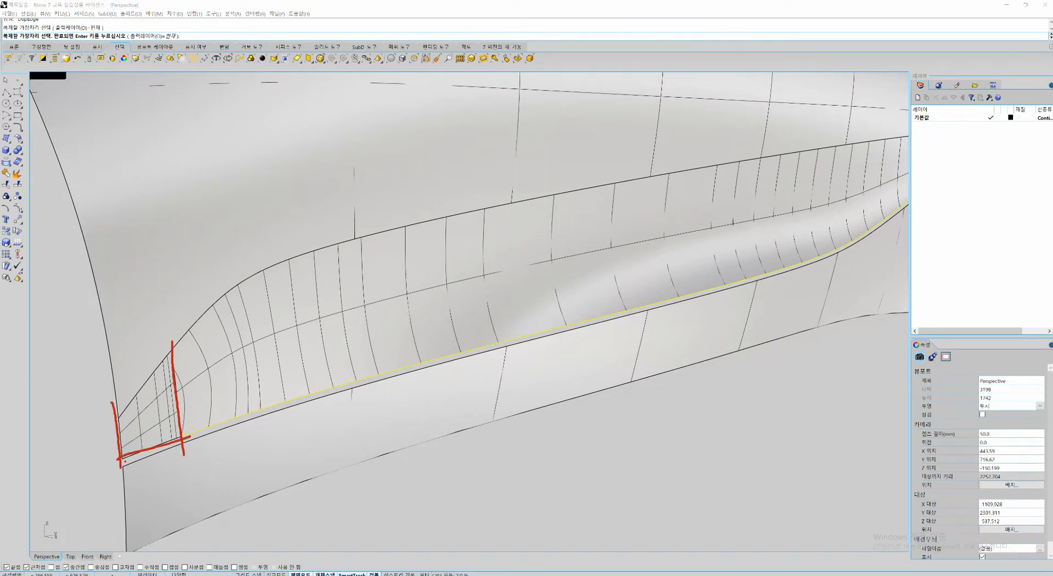
{"action": "mouse_move", "coordinate": [120, 427]}
{"action": "left_mouse_down"}
{"action": "mouse_move", "coordinate": [207, 311]}
{"action": "mouse_move", "coordinate": [392, 226]}
{"action": "mouse_move", "coordinate": [505, 210]}
{"action": "left_mouse_up"}
{"action": "left_click_drag", "start_coordinate": [183, 438], "coordinate": [316, 387]}
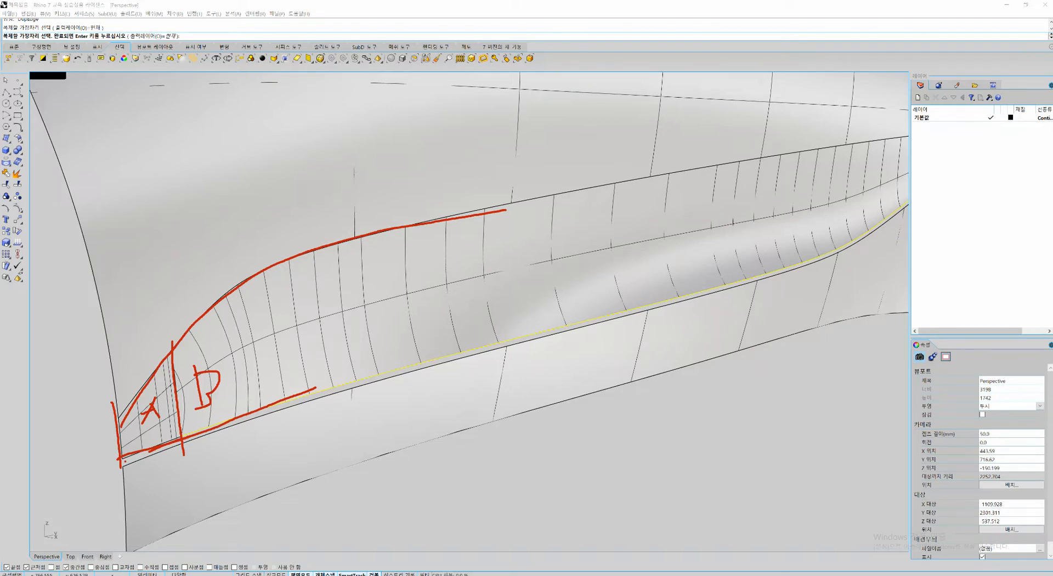
{"action": "left_click_drag", "start_coordinate": [123, 460], "coordinate": [488, 354]}
{"action": "left_click_drag", "start_coordinate": [227, 419], "coordinate": [183, 524]}
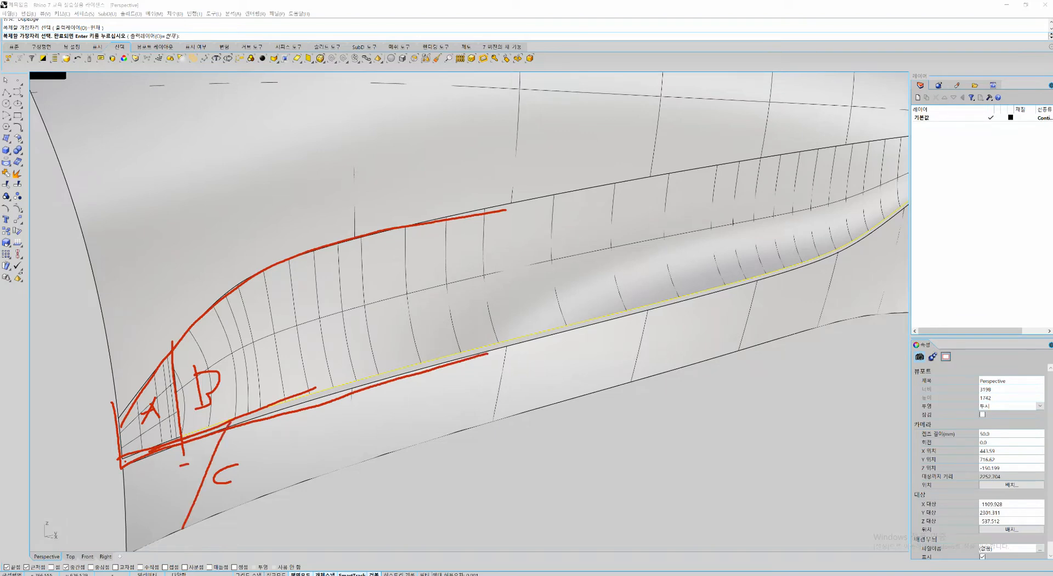
{"action": "left_click_drag", "start_coordinate": [182, 465], "coordinate": [238, 453]}
{"action": "left_click_drag", "start_coordinate": [190, 446], "coordinate": [214, 476]}
{"action": "left_click_drag", "start_coordinate": [138, 467], "coordinate": [738, 290]}
{"action": "left_click_drag", "start_coordinate": [853, 248], "coordinate": [950, 161]}
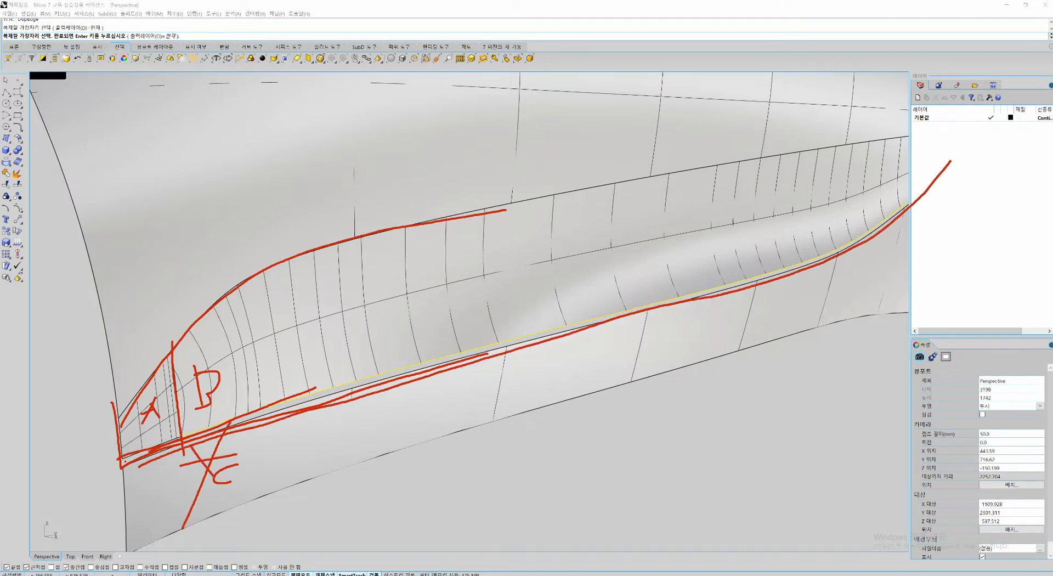
{"action": "key", "text": "Escape"}
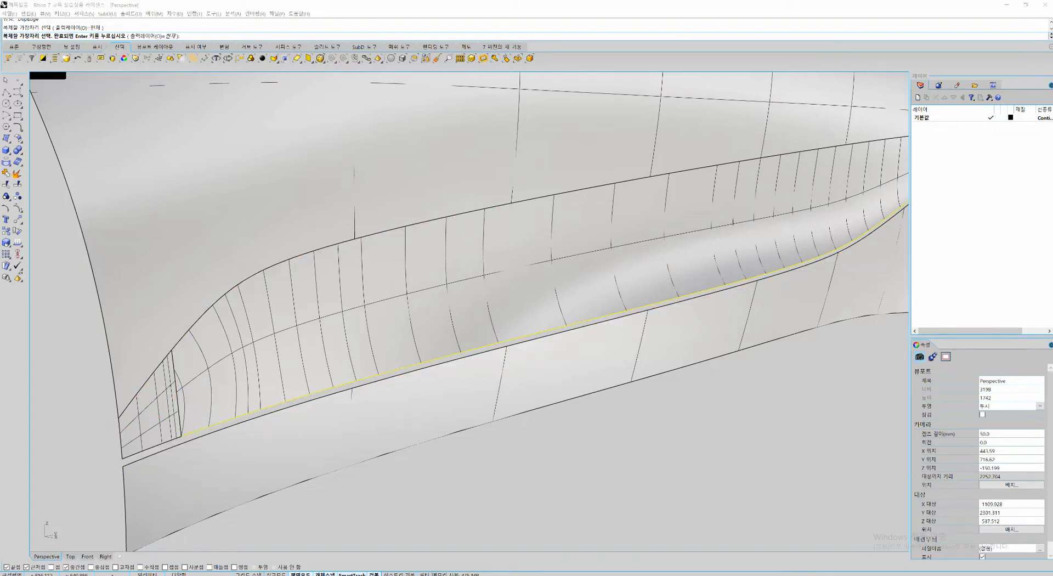
Step: Try to blend the gap between the extracted surface's edge and the lower surface's full-length edge, reducing the blend bulges
{"action": "right_click_drag", "start_coordinate": [472, 323], "coordinate": [493, 316]}
{"action": "key", "text": "Escape"}
{"action": "key", "text": "Return"}
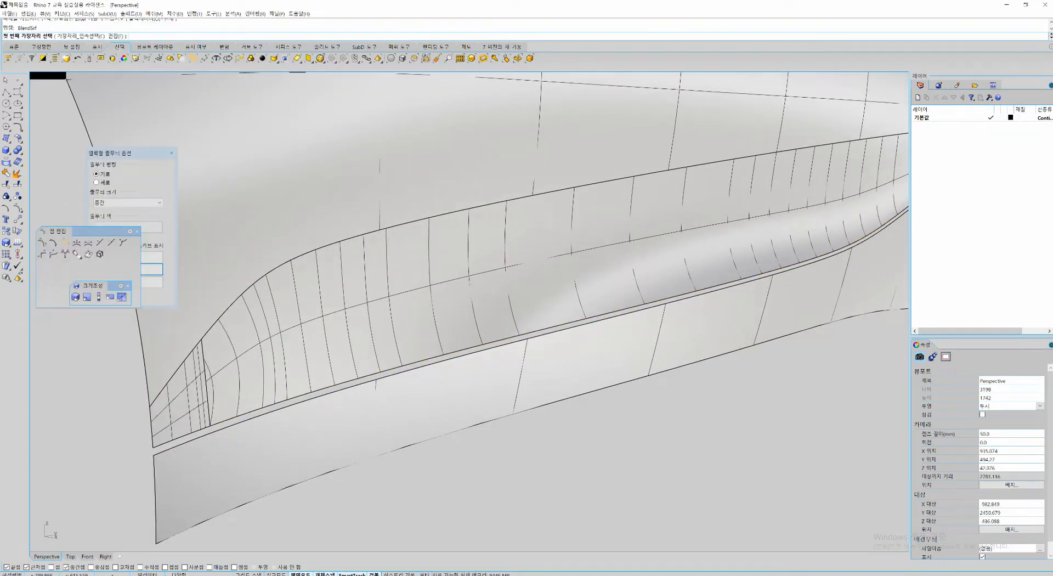
{"action": "left_click", "coordinate": [412, 363]}
{"action": "left_click", "coordinate": [413, 369]}
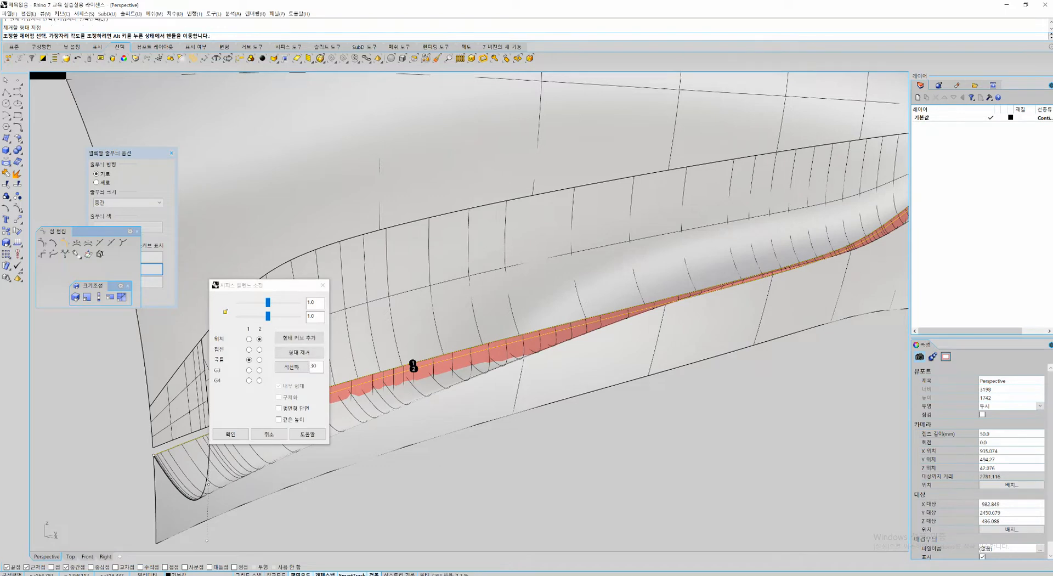
{"action": "left_click_drag", "start_coordinate": [279, 285], "coordinate": [316, 124]}
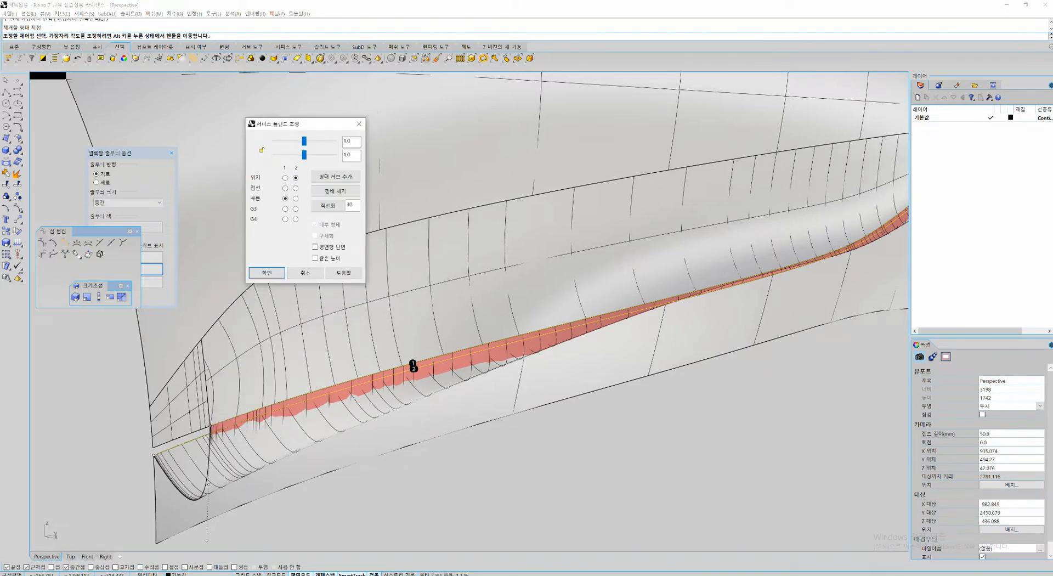
{"action": "left_click_drag", "start_coordinate": [304, 155], "coordinate": [279, 142]}
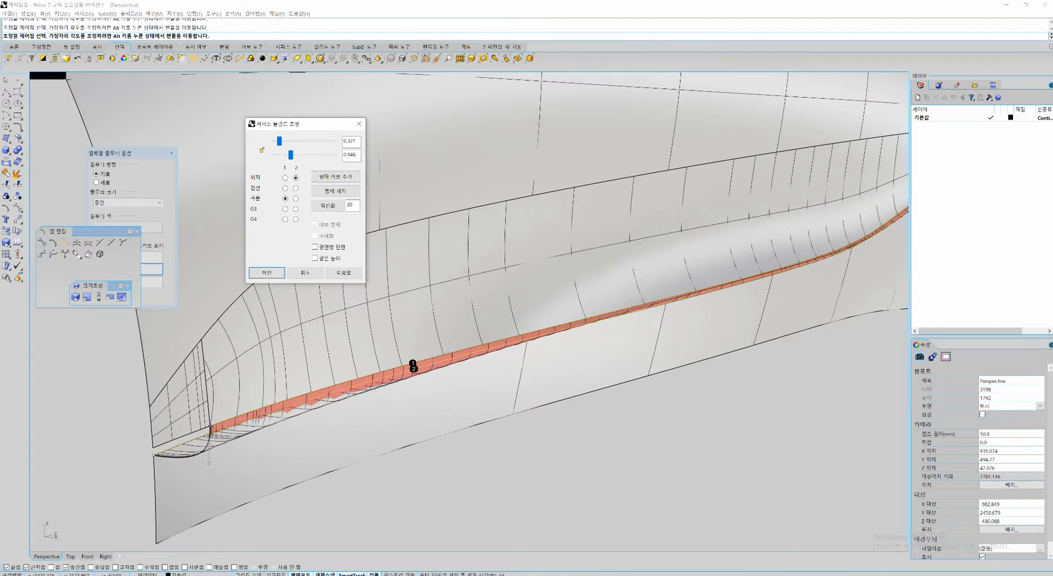
{"action": "right_click_drag", "start_coordinate": [270, 419], "coordinate": [405, 384]}
{"action": "scroll", "coordinate": [537, 328], "scroll_direction": "up", "scroll_amount": 5}
{"action": "scroll", "coordinate": [537, 307], "scroll_direction": "down", "scroll_amount": 5}
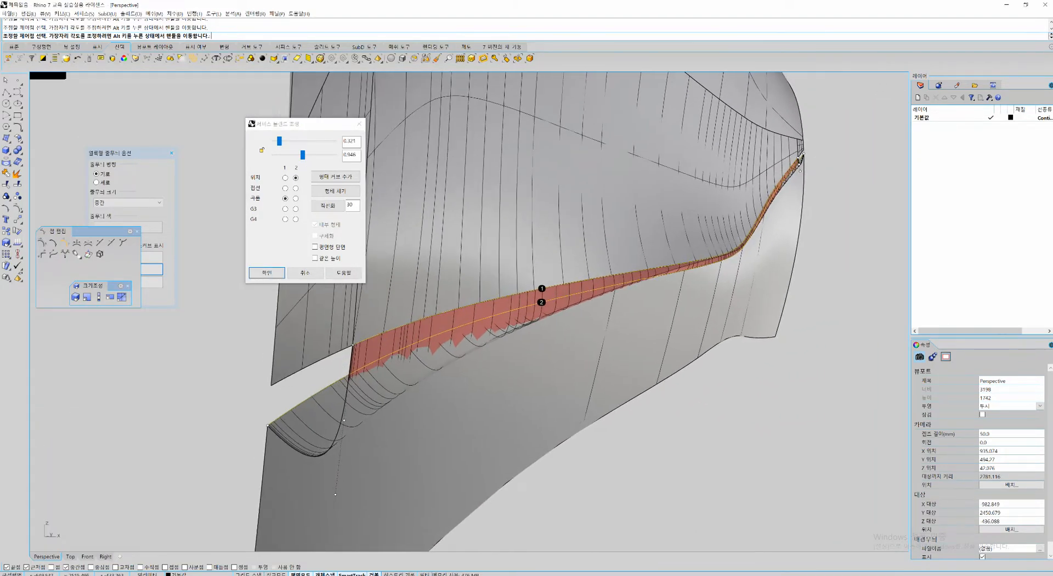
{"action": "key", "text": "Escape"}
{"action": "scroll", "coordinate": [537, 307], "scroll_direction": "up", "scroll_amount": 4}
{"action": "right_click_drag", "start_coordinate": [471, 354], "coordinate": [735, 309]}
{"action": "key", "text": "ctrl+2"}
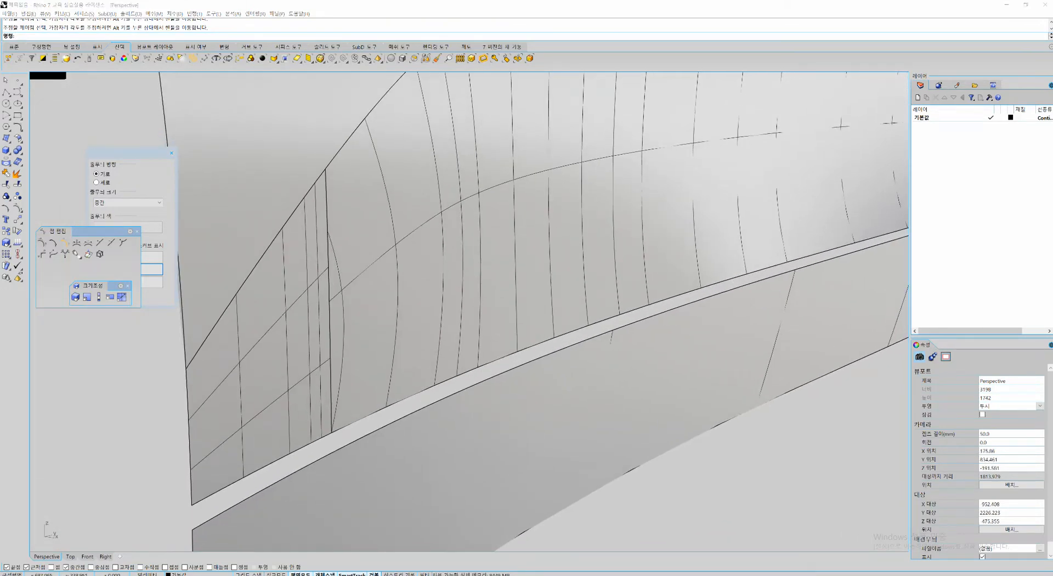
{"action": "left_click_drag", "start_coordinate": [201, 528], "coordinate": [400, 423]}
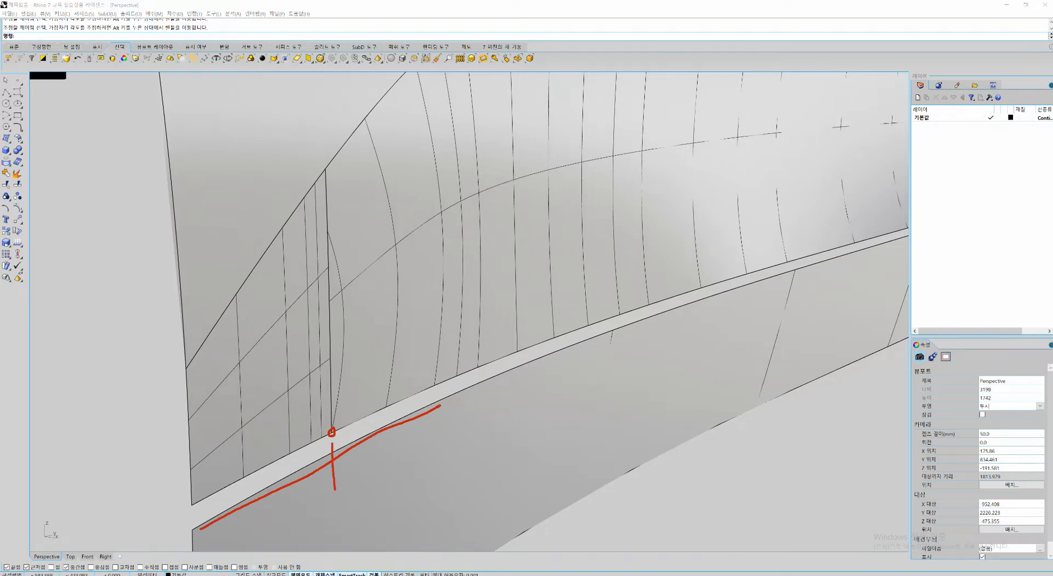
{"action": "key", "text": "Escape"}
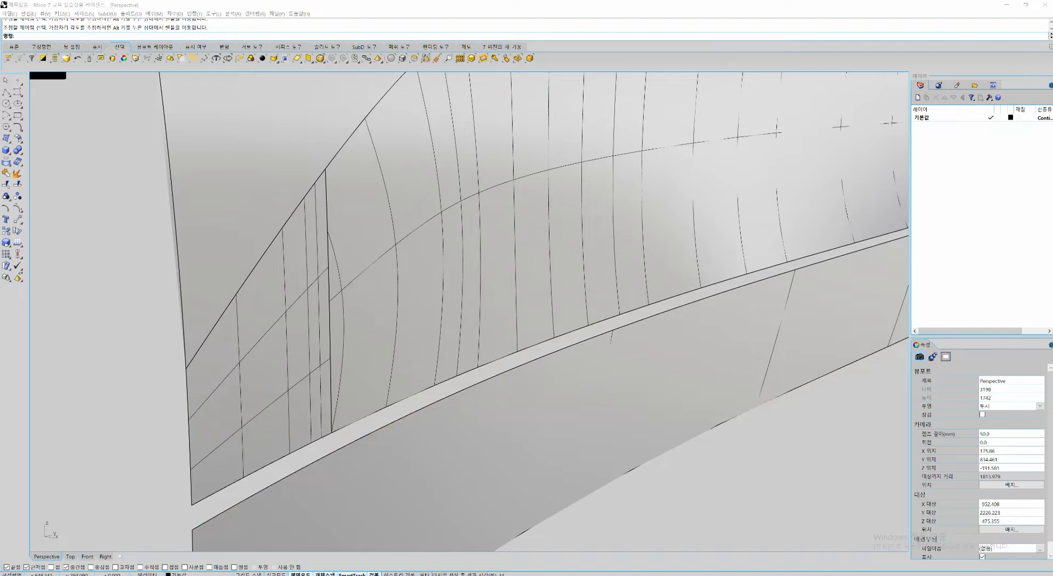
Step: Split the lower surface's gap-side edge at the point opposite the near end of the extracted surface's edge
{"action": "left_click", "coordinate": [213, 13]}
{"action": "key", "text": "Escape"}
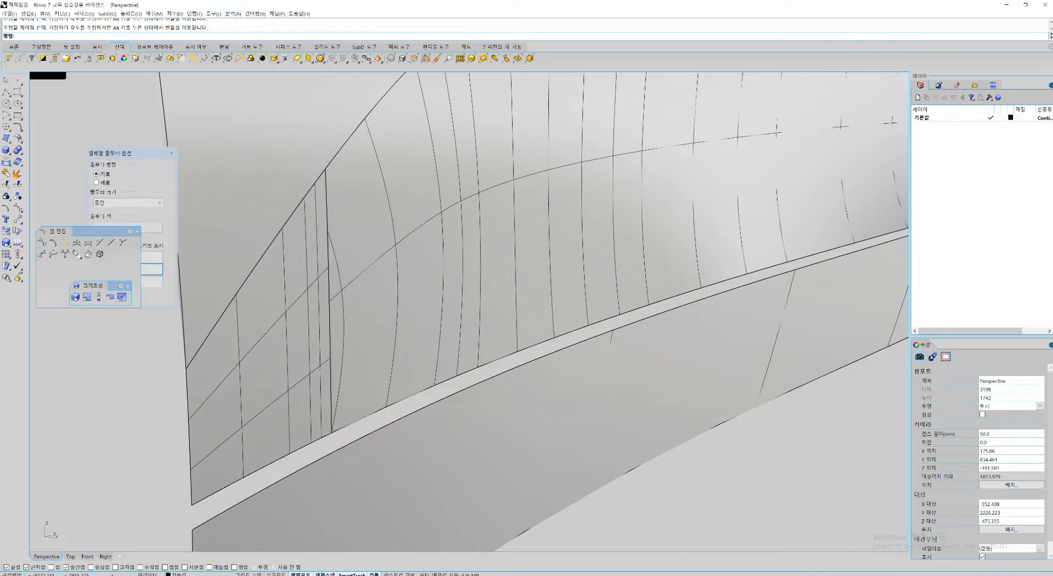
{"action": "mouse_move", "coordinate": [255, 122]}
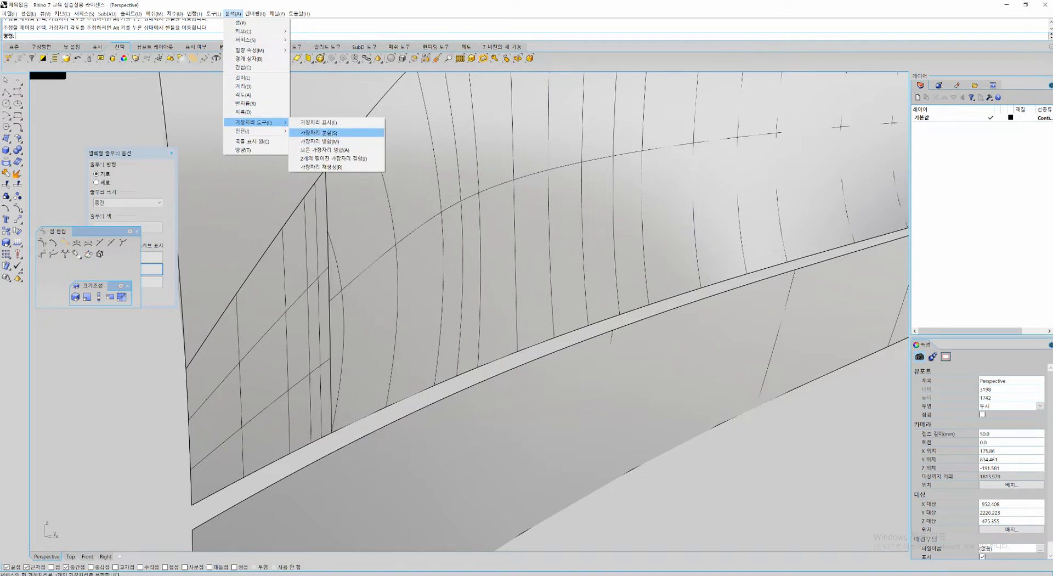
{"action": "left_click", "coordinate": [319, 132]}
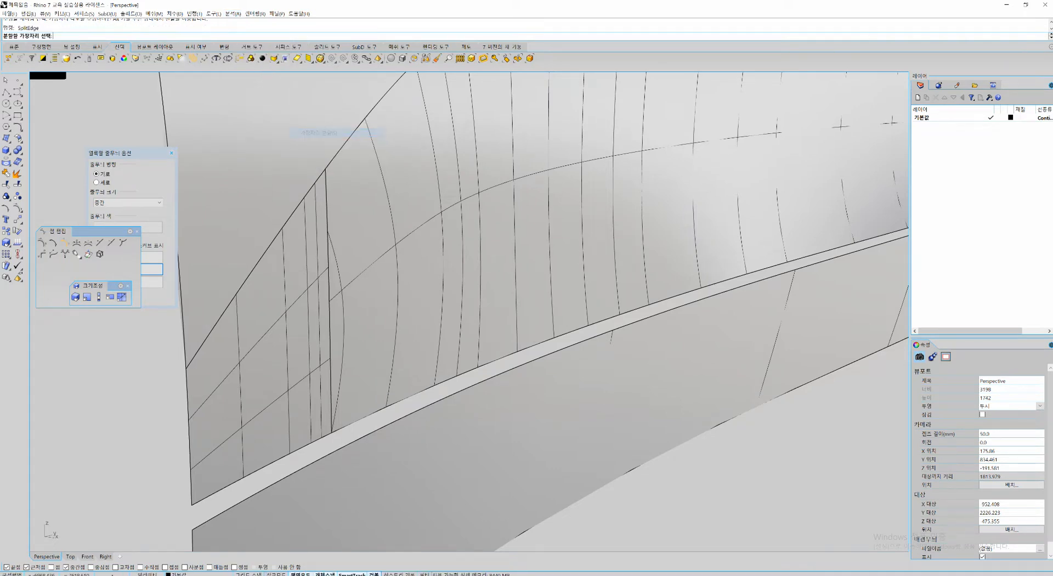
{"action": "left_click", "coordinate": [338, 449]}
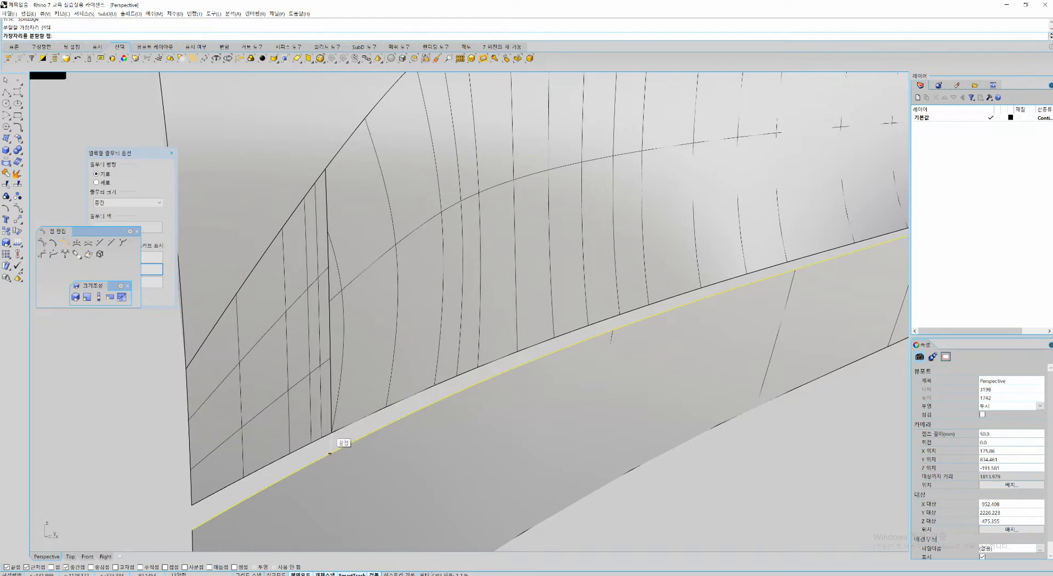
{"action": "left_click", "coordinate": [330, 453]}
{"action": "key", "text": "Return"}
Step: Pick the short end segment with Duplicate Edge to examine the split, and undo the edge split
{"action": "type", "text": "de"}
{"action": "key", "text": "Return"}
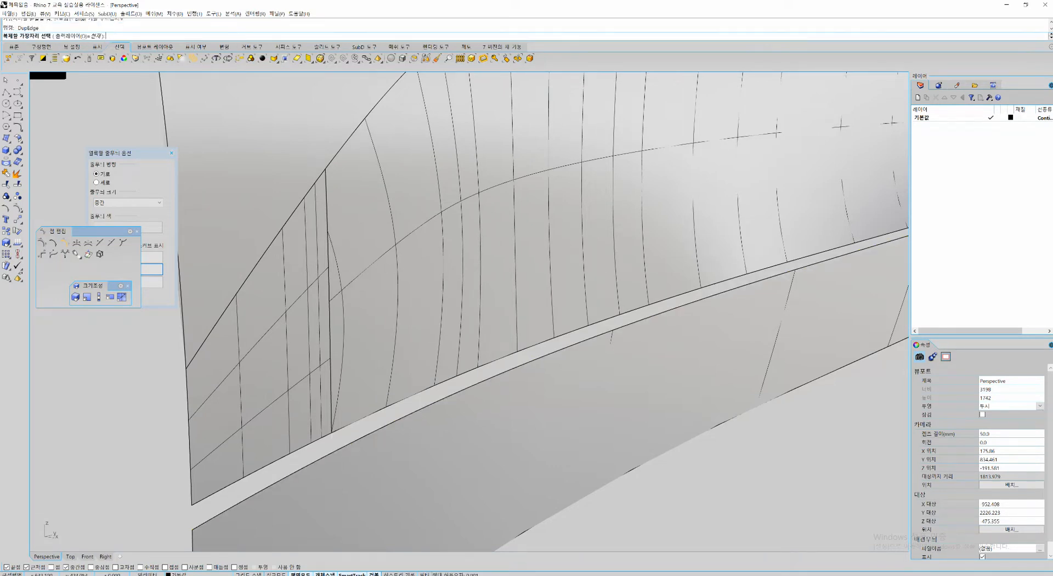
{"action": "right_click_drag", "start_coordinate": [327, 448], "coordinate": [336, 401]}
{"action": "left_click", "coordinate": [296, 391]}
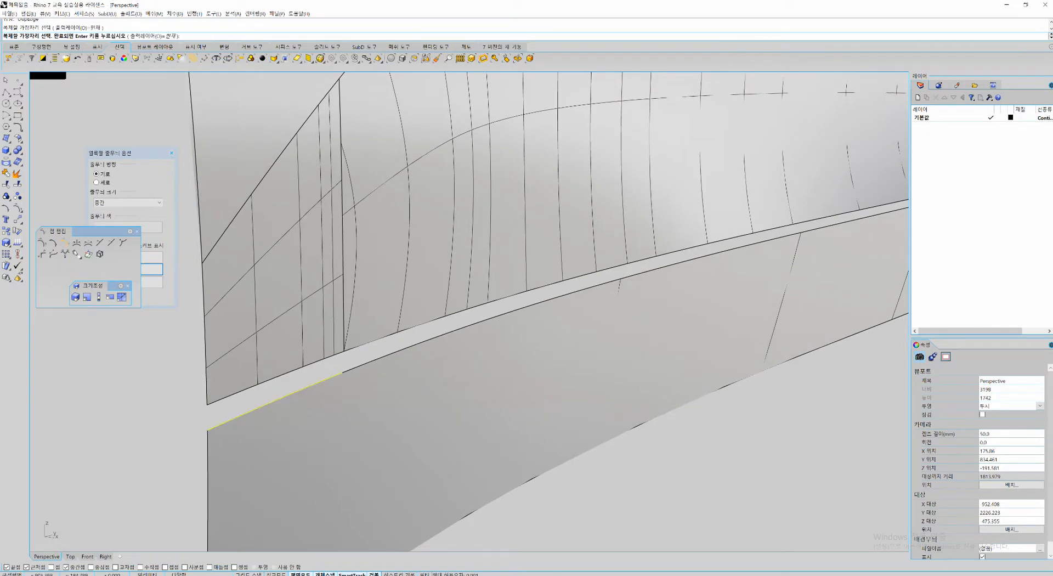
{"action": "key", "text": "Return"}
{"action": "key", "text": "Return"}
{"action": "left_click", "coordinate": [279, 399]}
{"action": "key", "text": "Escape"}
{"action": "key", "text": "ctrl+z"}
Step: Duplicate the lower surface's whole gap-side edge and move the copy away from the gap
{"action": "key", "text": "Return"}
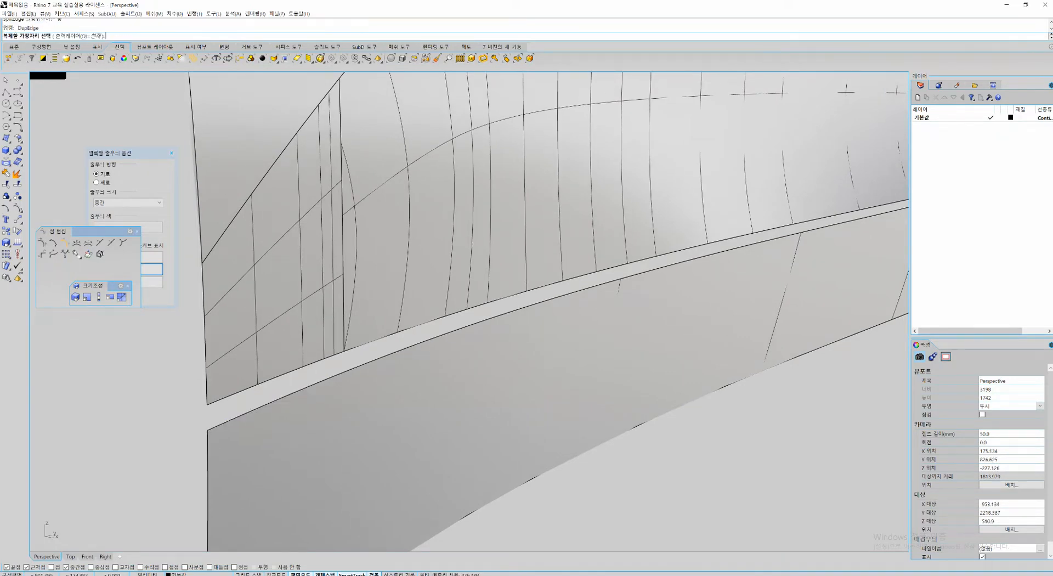
{"action": "left_click", "coordinate": [450, 331]}
{"action": "scroll", "coordinate": [762, 205], "scroll_direction": "down", "scroll_amount": 3}
{"action": "key", "text": "Return"}
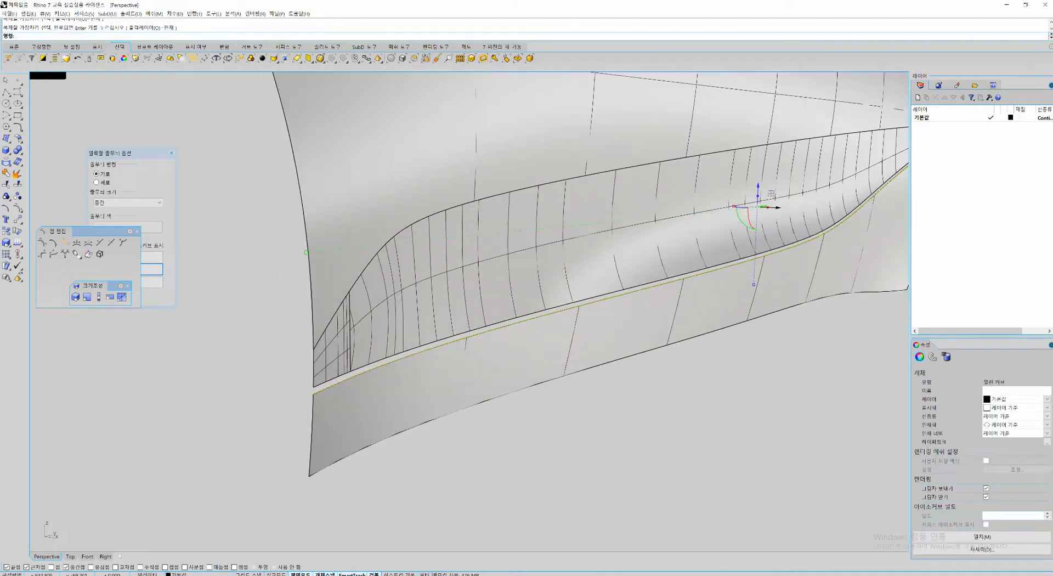
{"action": "left_click_drag", "start_coordinate": [801, 209], "coordinate": [801, 209]}
{"action": "key", "text": "Escape"}
{"action": "scroll", "coordinate": [307, 386], "scroll_direction": "up", "scroll_amount": 3}
{"action": "right_click_drag", "start_coordinate": [340, 389], "coordinate": [320, 401]}
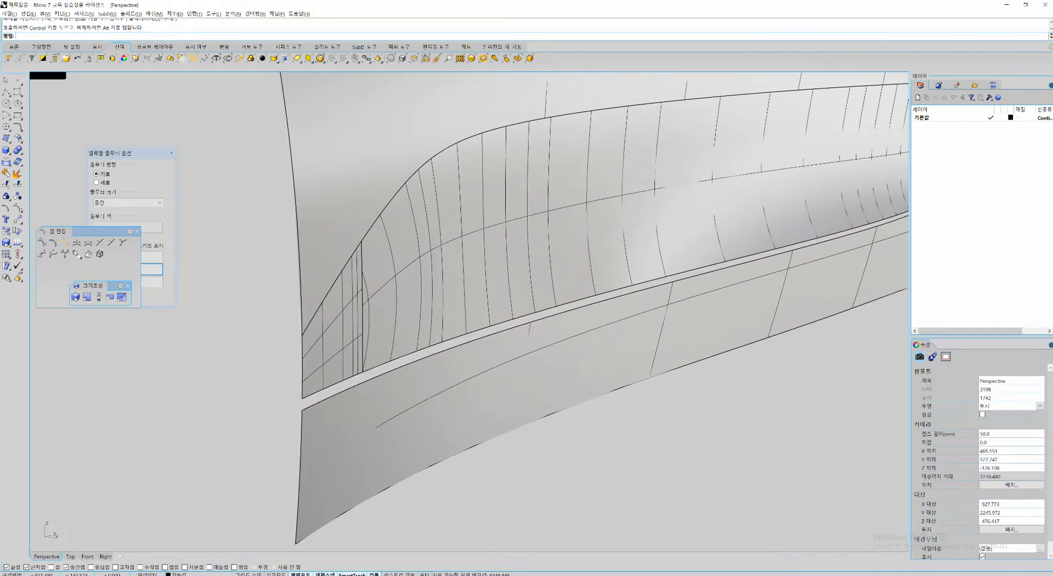
Step: Split the lower surface's gap-side edge again opposite the extracted surface's near corner
{"action": "key", "text": "ctrl+alt+r"}
{"action": "key", "text": "ctrl+alt+s"}
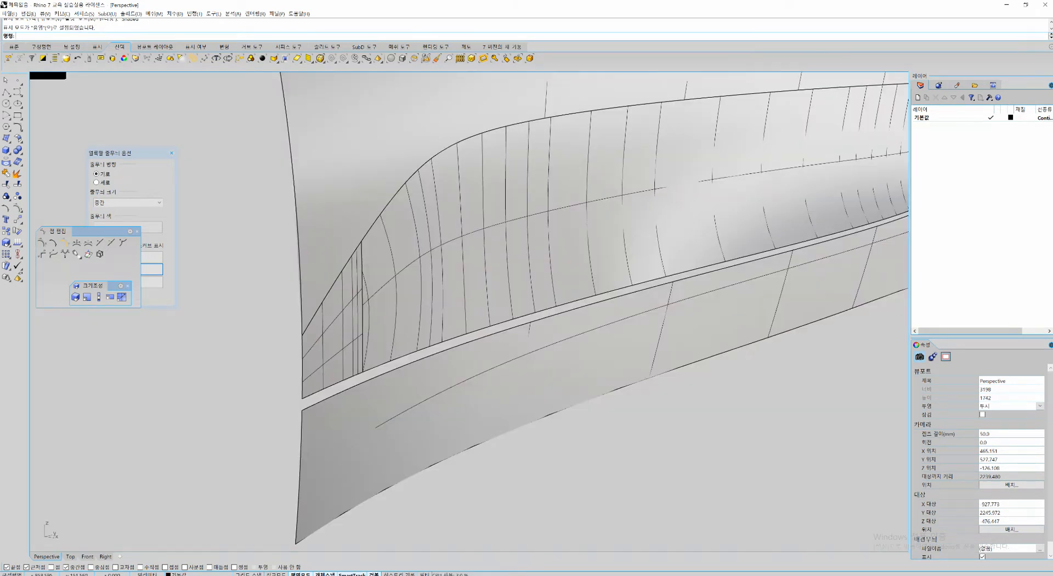
{"action": "key", "text": "Return"}
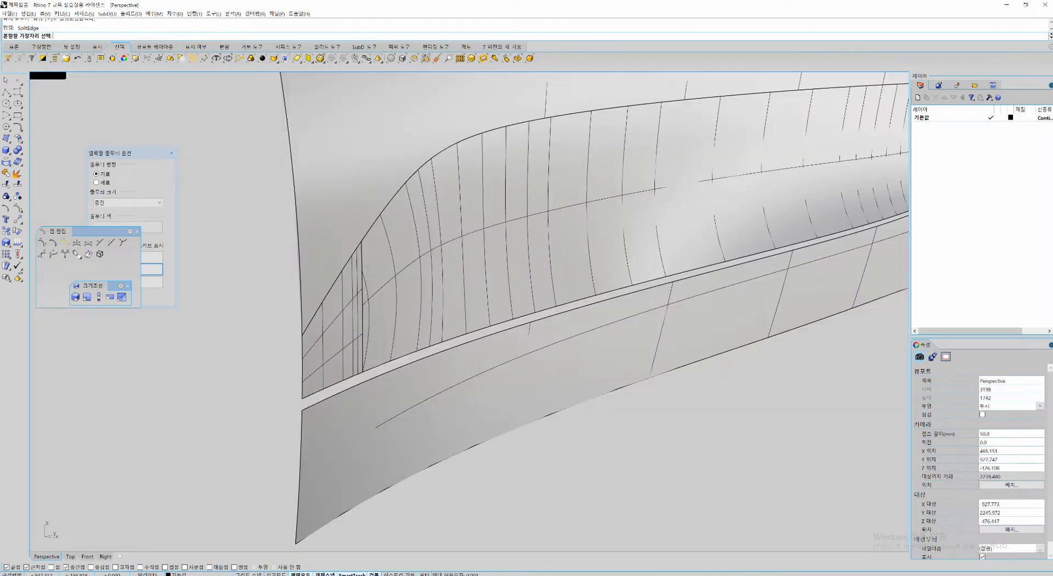
{"action": "left_click", "coordinate": [364, 382]}
{"action": "left_click", "coordinate": [363, 382]}
{"action": "key", "text": "Return"}
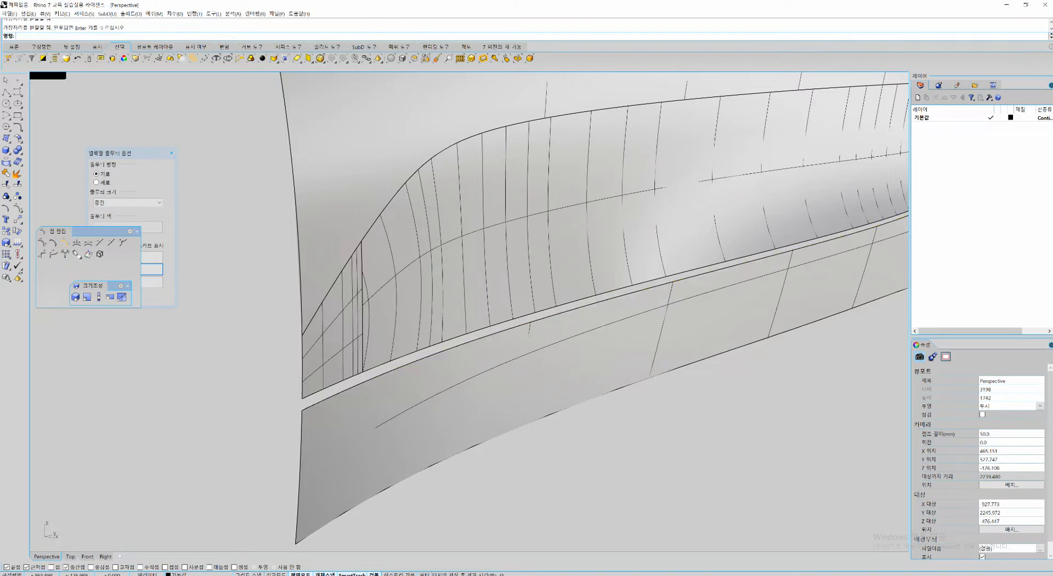
Step: Duplicate the short end segment of the split lower edge and move the copy down beside the earlier one
{"action": "key", "text": "Return"}
{"action": "left_click", "coordinate": [335, 394]}
{"action": "key", "text": "Return"}
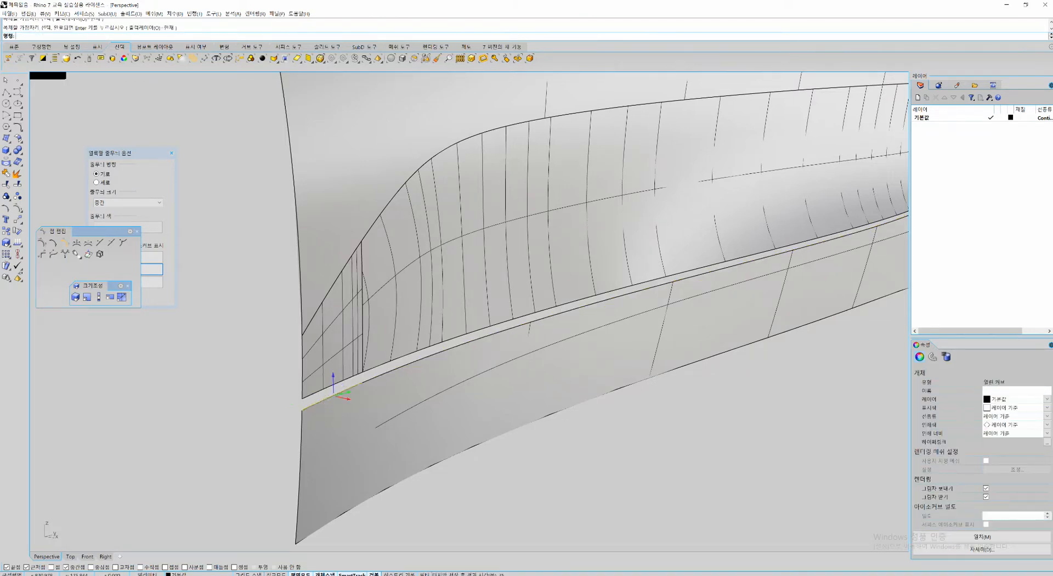
{"action": "left_click_drag", "start_coordinate": [349, 398], "coordinate": [459, 423]}
Step: Duplicate the long remaining edge segment, move the copy aside, and undo back to the unsplit lower edge
{"action": "key", "text": "Return"}
{"action": "left_click", "coordinate": [473, 341]}
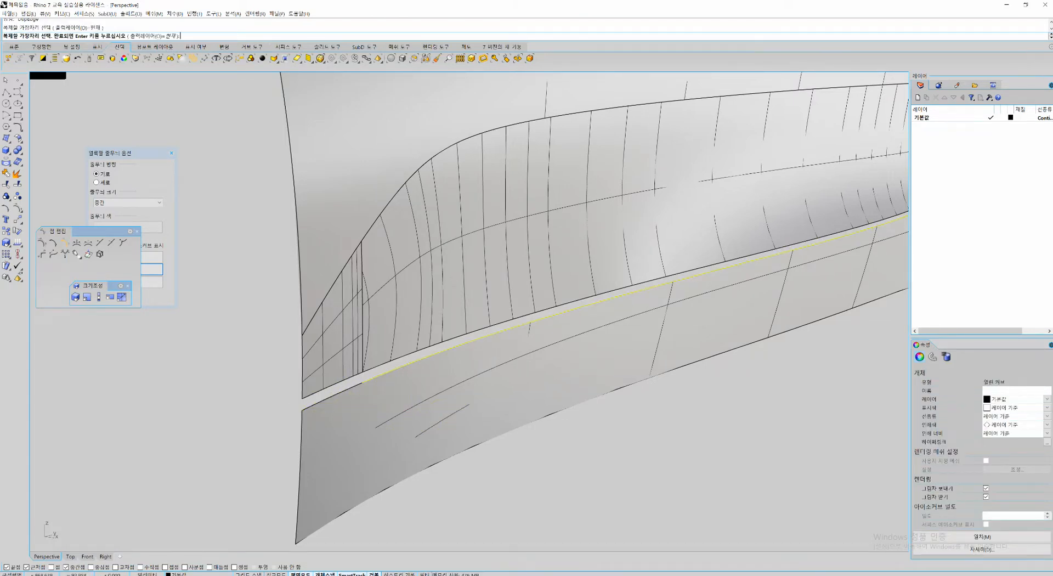
{"action": "key", "text": "Return"}
{"action": "left_click_drag", "start_coordinate": [899, 159], "coordinate": [503, 159]}
{"action": "key", "text": "ctrl+z"}
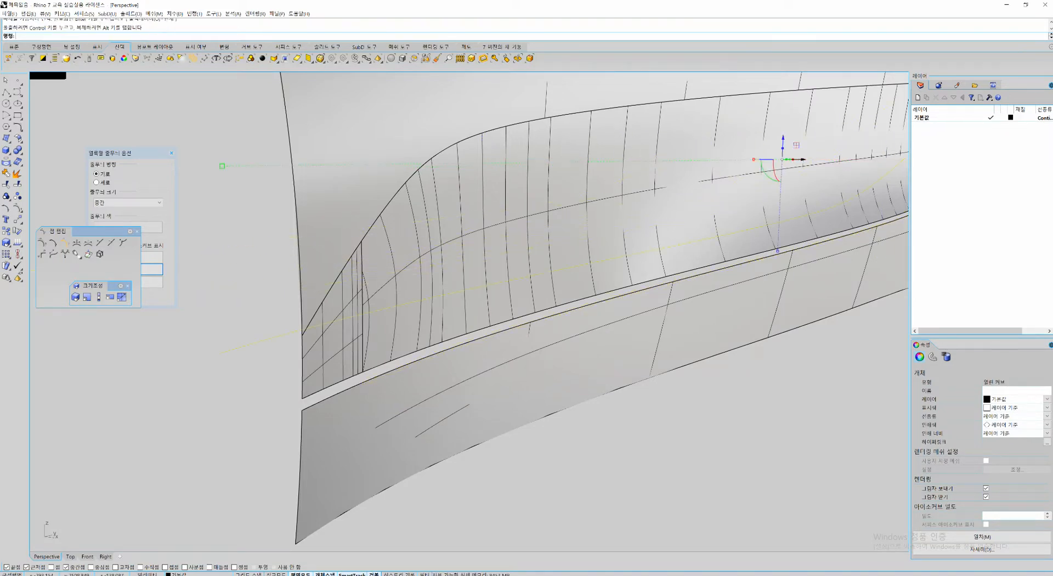
{"action": "key", "text": "ctrl+z"}
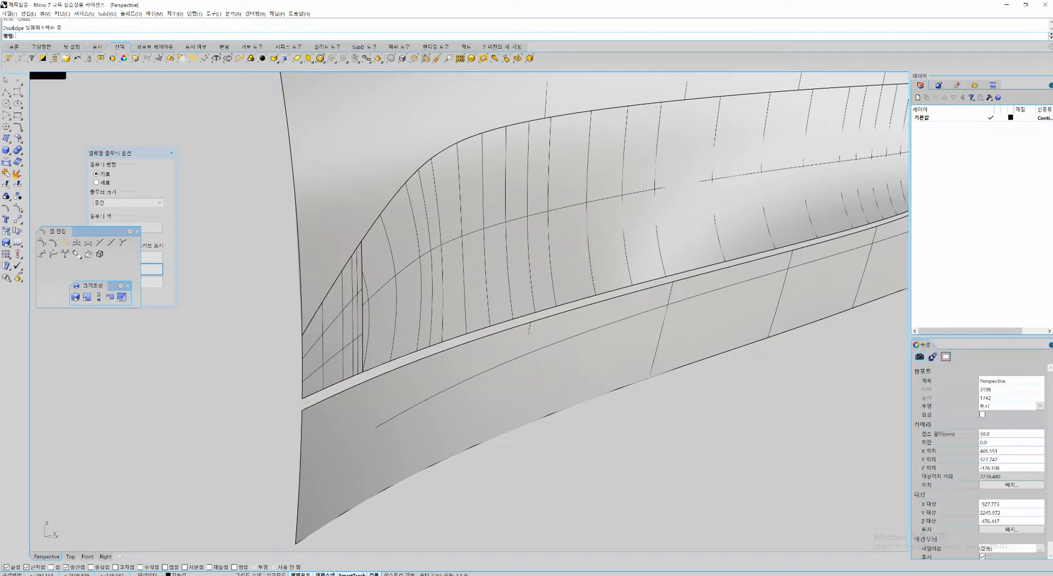
Step: Split the lower surface's gap-side edge at the two points opposite the ends of the extracted surface's edge
{"action": "type", "text": "se"}
{"action": "key", "text": "Return"}
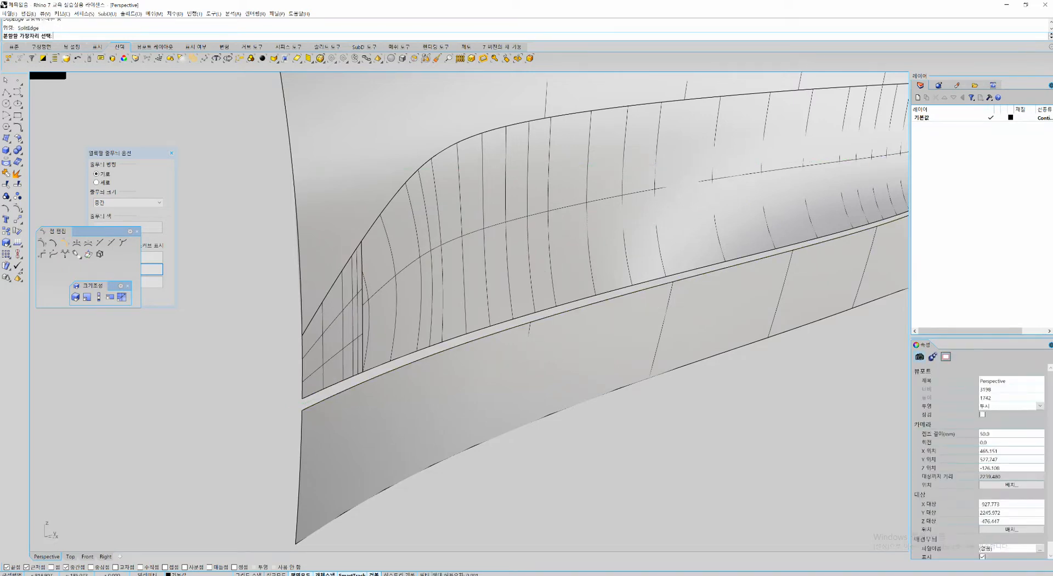
{"action": "left_click", "coordinate": [361, 383]}
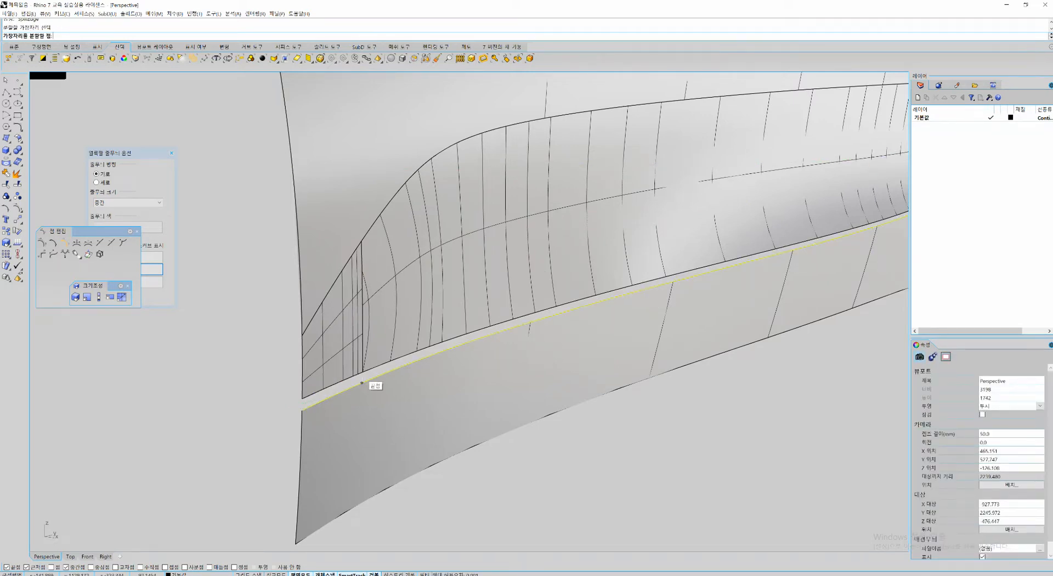
{"action": "left_click", "coordinate": [362, 382]}
{"action": "scroll", "coordinate": [361, 381], "scroll_direction": "down", "scroll_amount": 5}
{"action": "scroll", "coordinate": [677, 351], "scroll_direction": "up", "scroll_amount": 8}
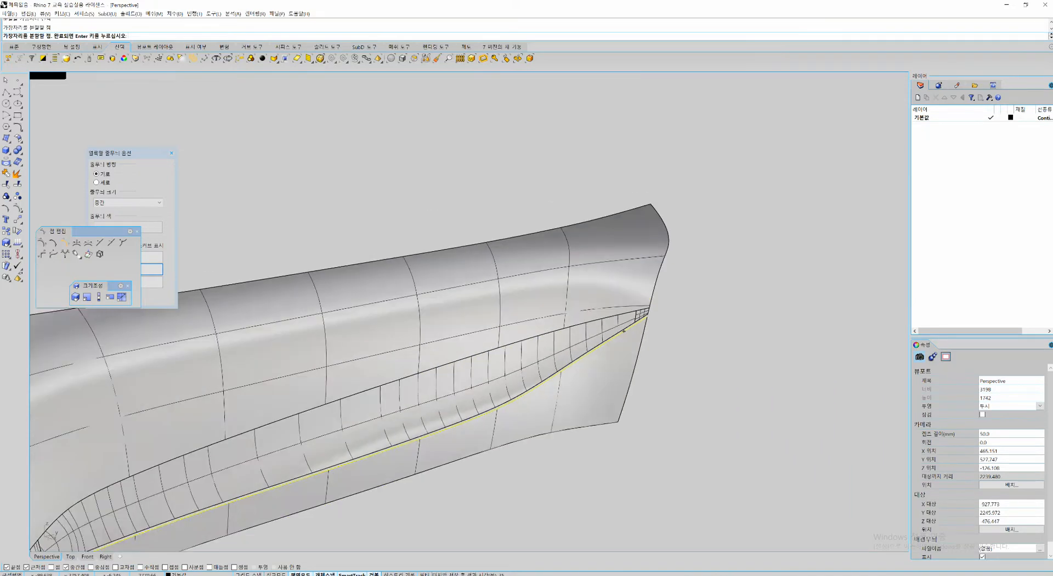
{"action": "left_click", "coordinate": [677, 351]}
{"action": "key", "text": "Return"}
{"action": "scroll", "coordinate": [678, 351], "scroll_direction": "down", "scroll_amount": 5}
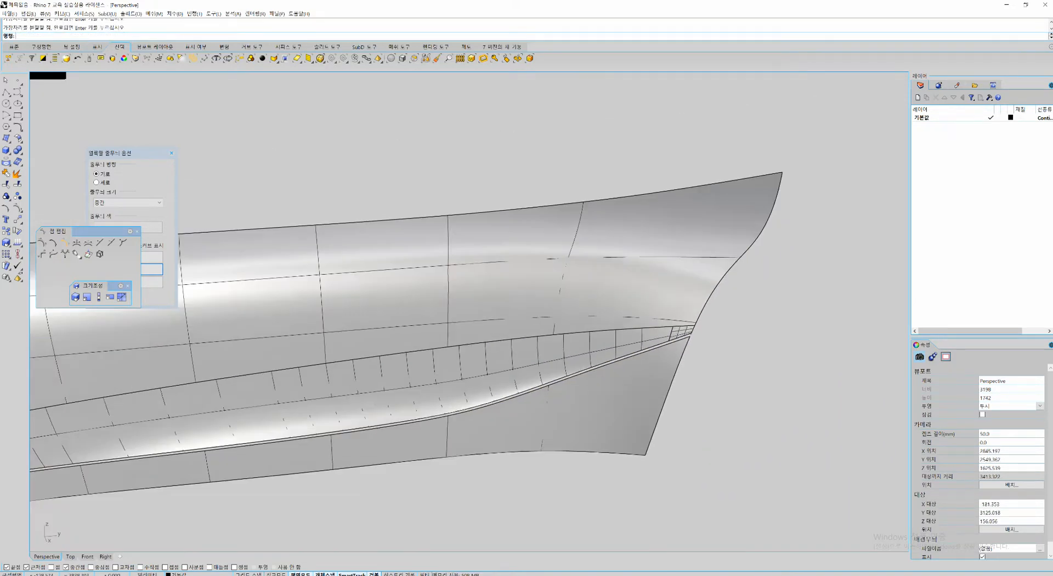
{"action": "right_click_drag", "start_coordinate": [346, 340], "coordinate": [494, 274]}
{"action": "scroll", "coordinate": [488, 329], "scroll_direction": "up", "scroll_amount": 6}
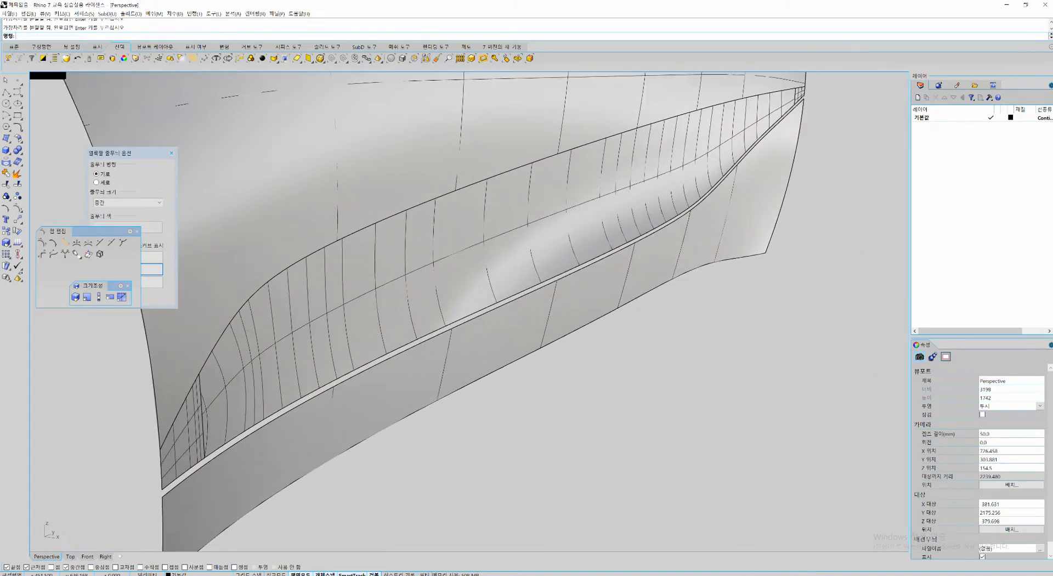
{"action": "left_click_drag", "start_coordinate": [204, 461], "coordinate": [207, 473]}
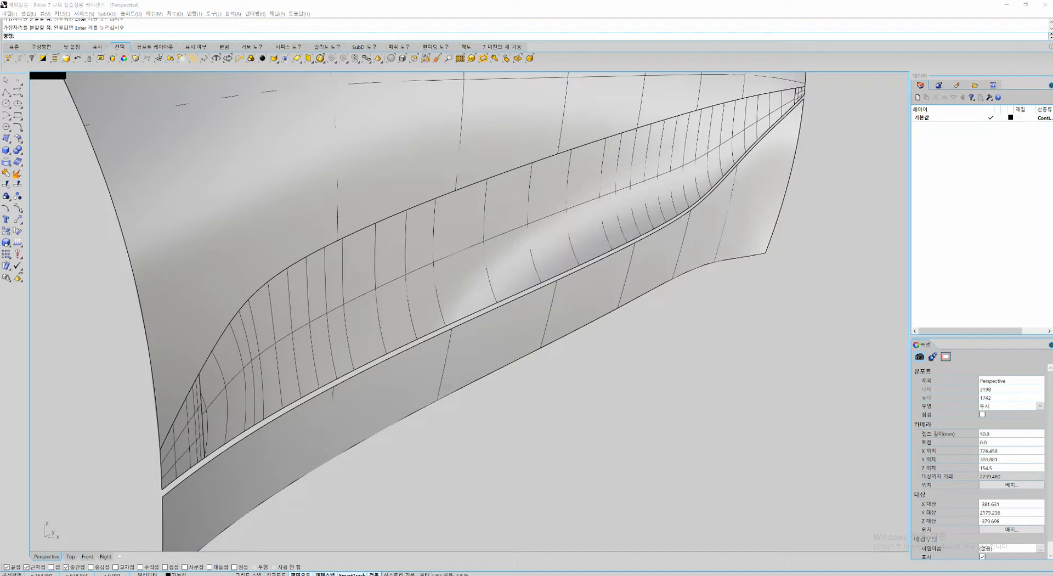
Step: Start a surface blend between the extracted surface's merged edge and the matching middle segment of the lower surface's split edge
{"action": "left_click", "coordinate": [322, 387]}
{"action": "scroll", "coordinate": [315, 394], "scroll_direction": "up", "scroll_amount": 6}
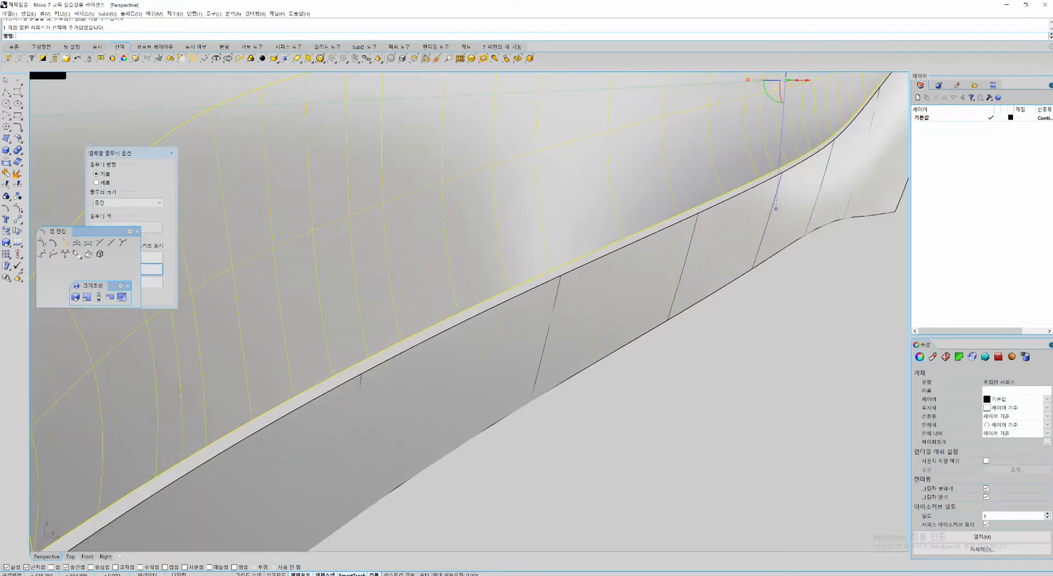
{"action": "key", "text": "Return"}
{"action": "left_click", "coordinate": [315, 385]}
{"action": "left_click", "coordinate": [318, 399]}
{"action": "key", "text": "Return"}
{"action": "scroll", "coordinate": [315, 394], "scroll_direction": "down", "scroll_amount": 3}
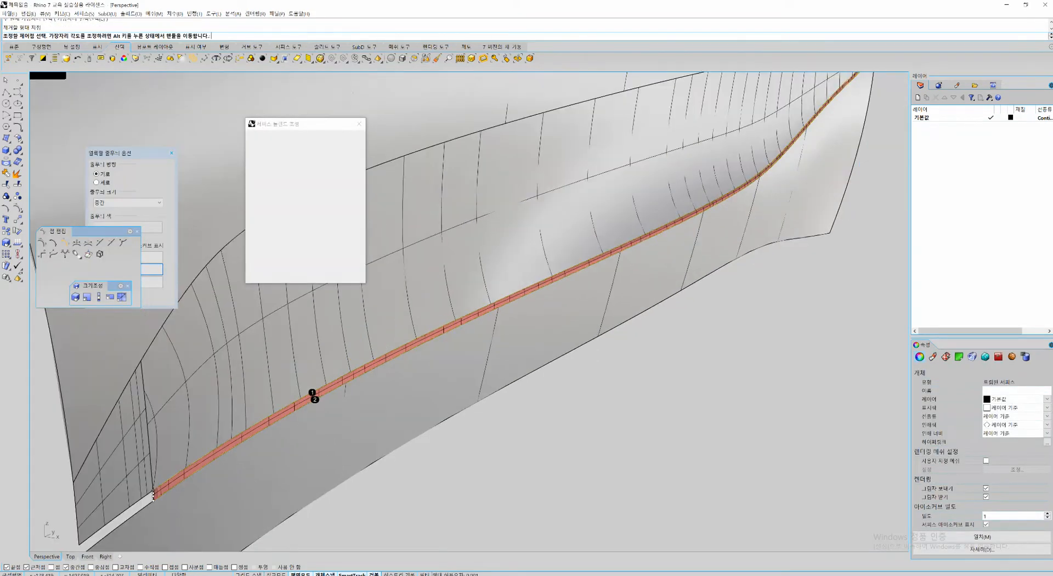
Step: Set the blend's bulge on the second edge to 1
{"action": "right_click_drag", "start_coordinate": [315, 394], "coordinate": [573, 297]}
{"action": "scroll", "coordinate": [544, 281], "scroll_direction": "up", "scroll_amount": 3}
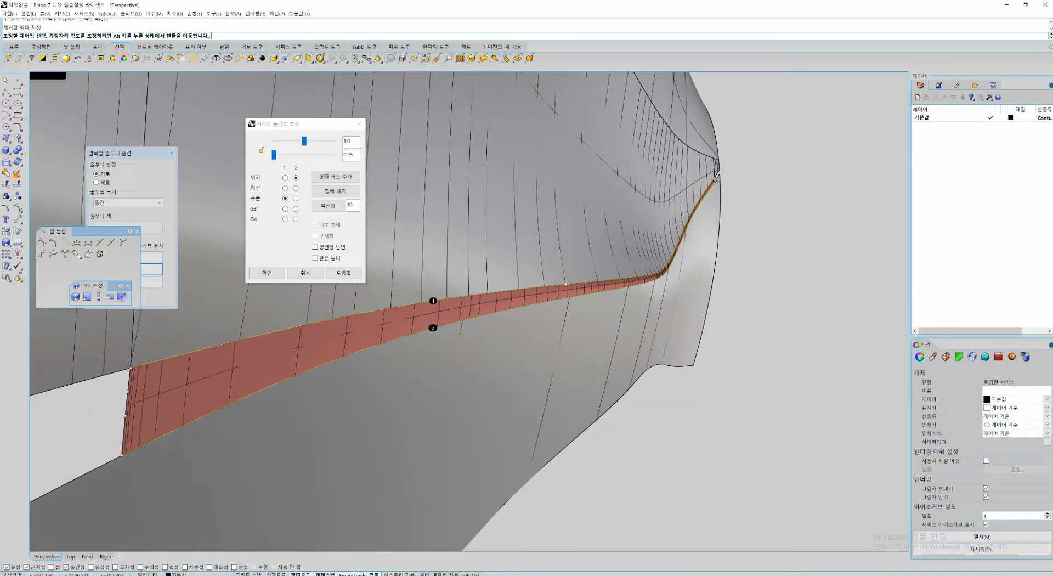
{"action": "left_click", "coordinate": [354, 155]}
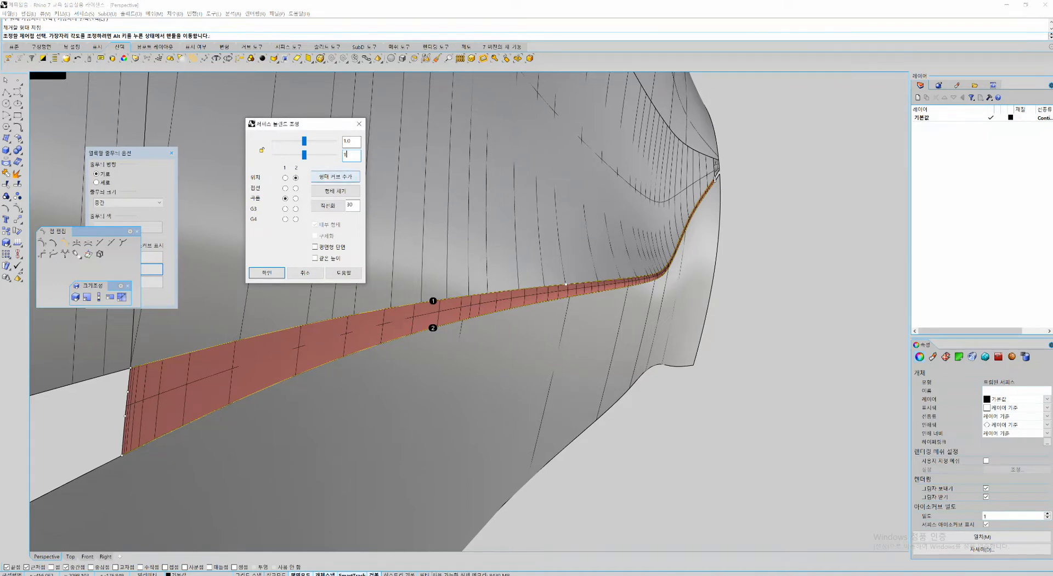
{"action": "left_click", "coordinate": [267, 273]}
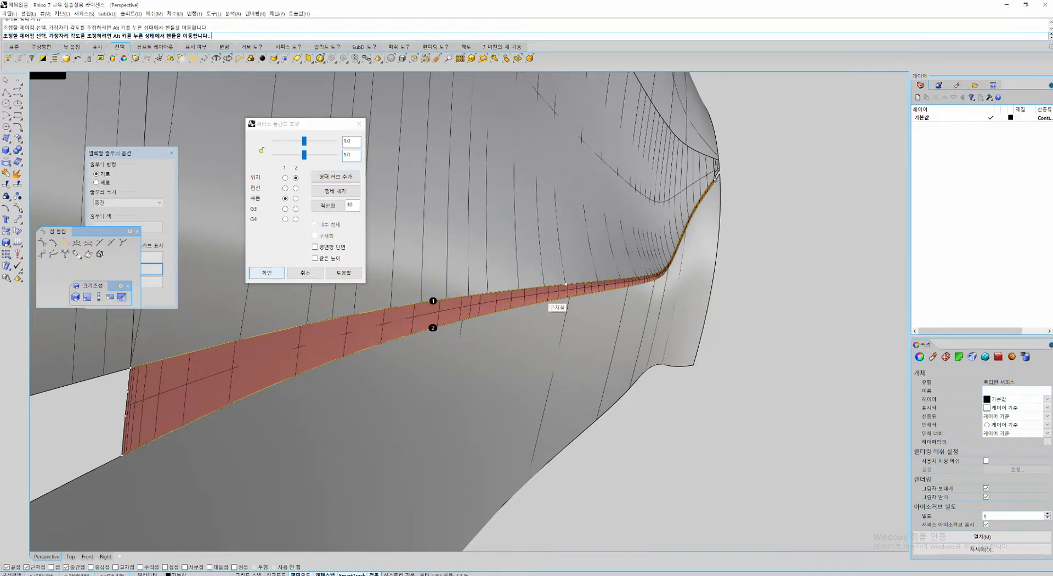
Step: Create the surface blend with curvature continuity on the first edge and position on the second, and join it to the adjoining surfaces
{"action": "left_click", "coordinate": [267, 272]}
{"action": "right_click_drag", "start_coordinate": [708, 406], "coordinate": [682, 447]}
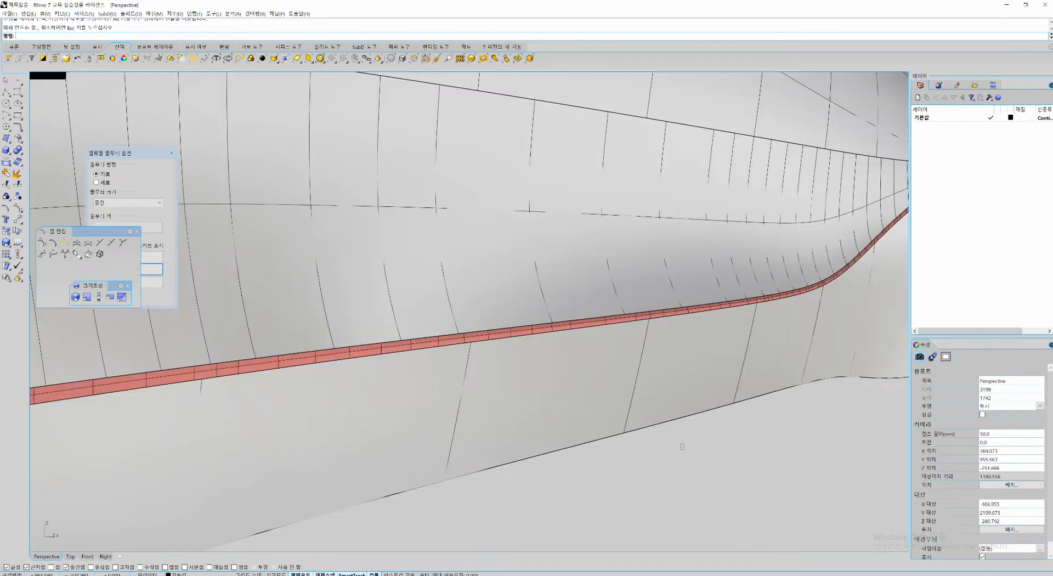
{"action": "left_click_drag", "start_coordinate": [682, 446], "coordinate": [614, 268]}
{"action": "key", "text": "ctrl+j"}
{"action": "key", "text": "Escape"}
{"action": "right_click_drag", "start_coordinate": [658, 433], "coordinate": [683, 429]}
{"action": "left_click", "coordinate": [647, 378]}
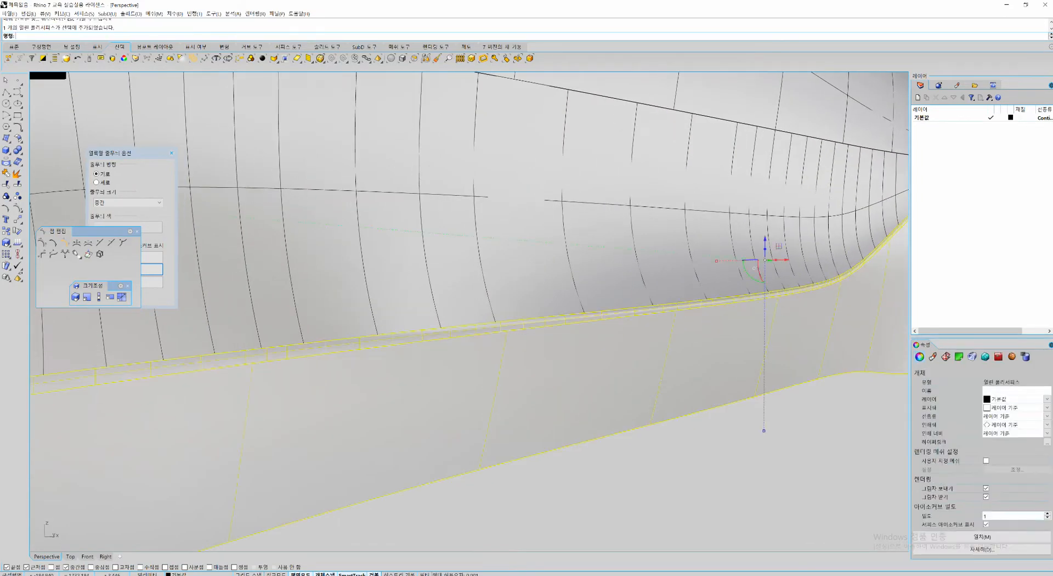
Step: Join all surfaces and select the parts above and below the crease to check which pieces are connected
{"action": "scroll", "coordinate": [475, 338], "scroll_direction": "down", "scroll_amount": 4}
{"action": "key", "text": "ctrl+a"}
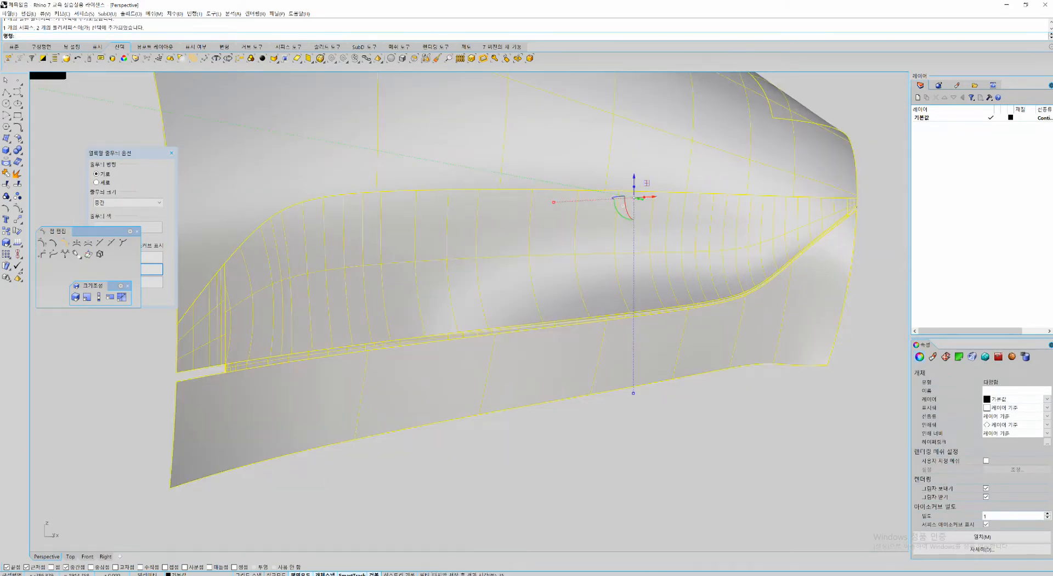
{"action": "key", "text": "ctrl+j"}
{"action": "key", "text": "Escape"}
{"action": "left_click", "coordinate": [549, 263]}
{"action": "left_click", "coordinate": [526, 356]}
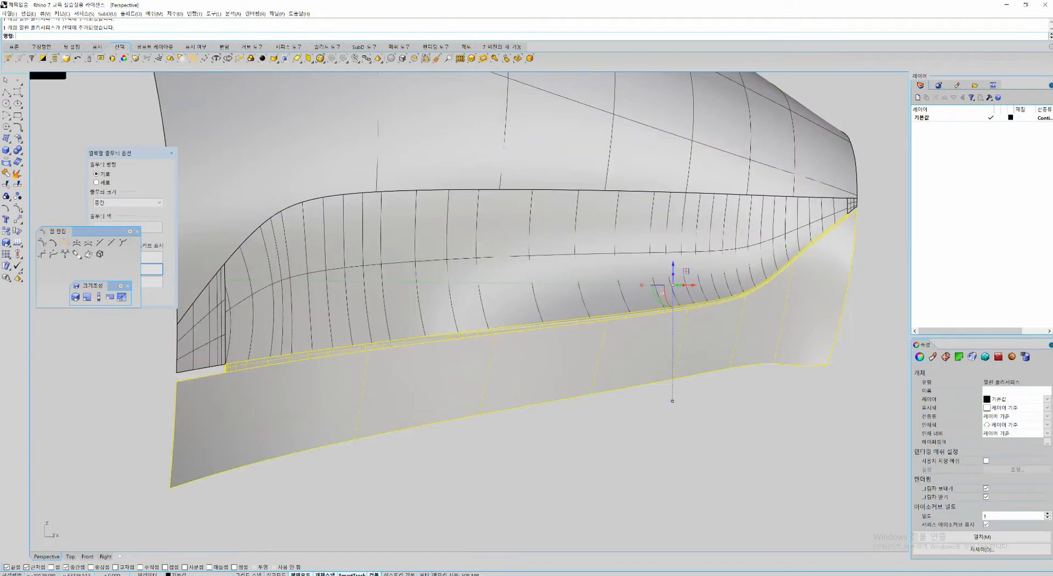
{"action": "right_click_drag", "start_coordinate": [493, 329], "coordinate": [594, 310]}
{"action": "scroll", "coordinate": [518, 299], "scroll_direction": "up", "scroll_amount": 4}
{"action": "scroll", "coordinate": [595, 290], "scroll_direction": "up", "scroll_amount": 3}
{"action": "key", "text": "Escape"}
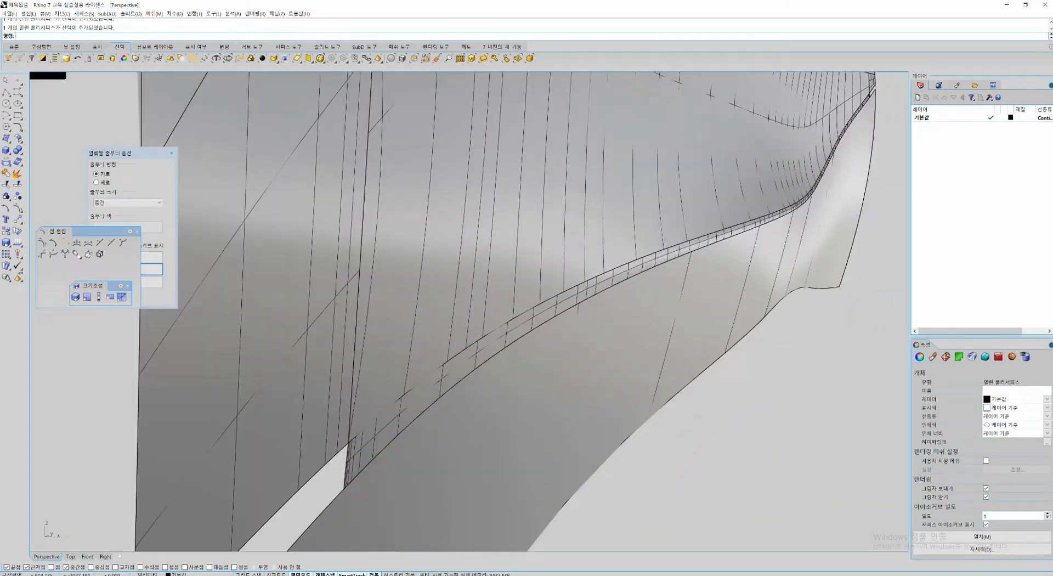
Step: Extract the blend strip from the joined lower surface and delete it
{"action": "key", "text": "ctrl+e"}
{"action": "left_click", "coordinate": [581, 294]}
{"action": "key", "text": "Return"}
{"action": "key", "text": "ctrl+x"}
{"action": "right_click_drag", "start_coordinate": [581, 296], "coordinate": [529, 296]}
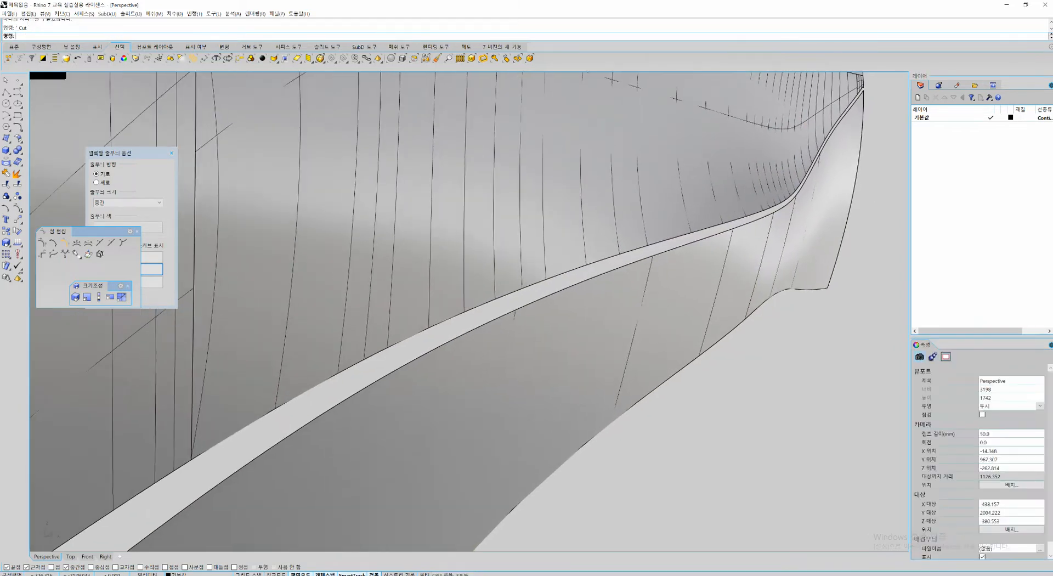
Step: Create a new surface blend between the two long gap edges and join all surfaces
{"action": "key", "text": "ctrl+b"}
{"action": "left_click", "coordinate": [609, 257]}
{"action": "left_click", "coordinate": [597, 275]}
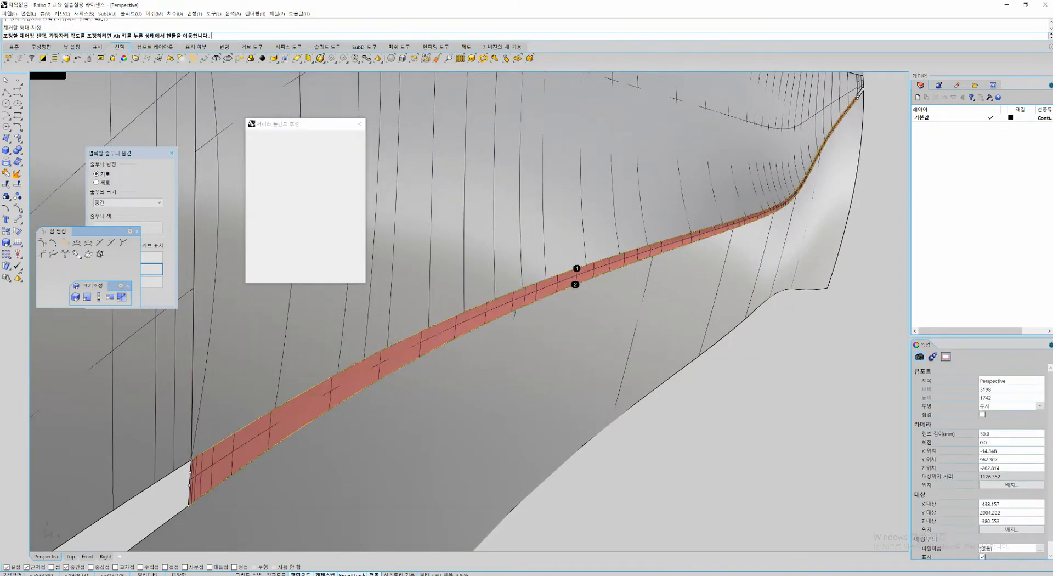
{"action": "left_click", "coordinate": [267, 272]}
{"action": "key", "text": "ctrl+a"}
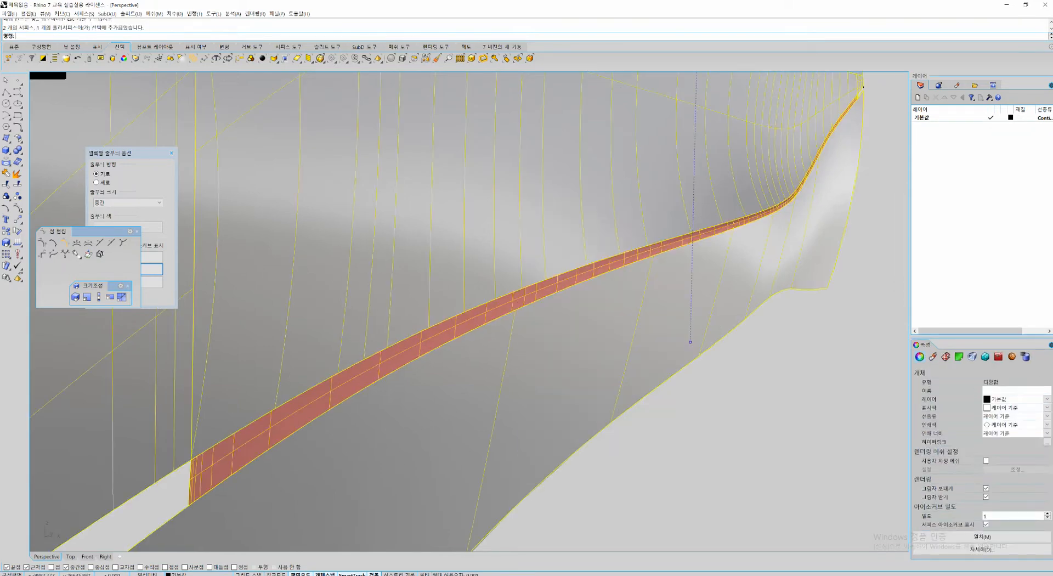
{"action": "key", "text": "ctrl+j"}
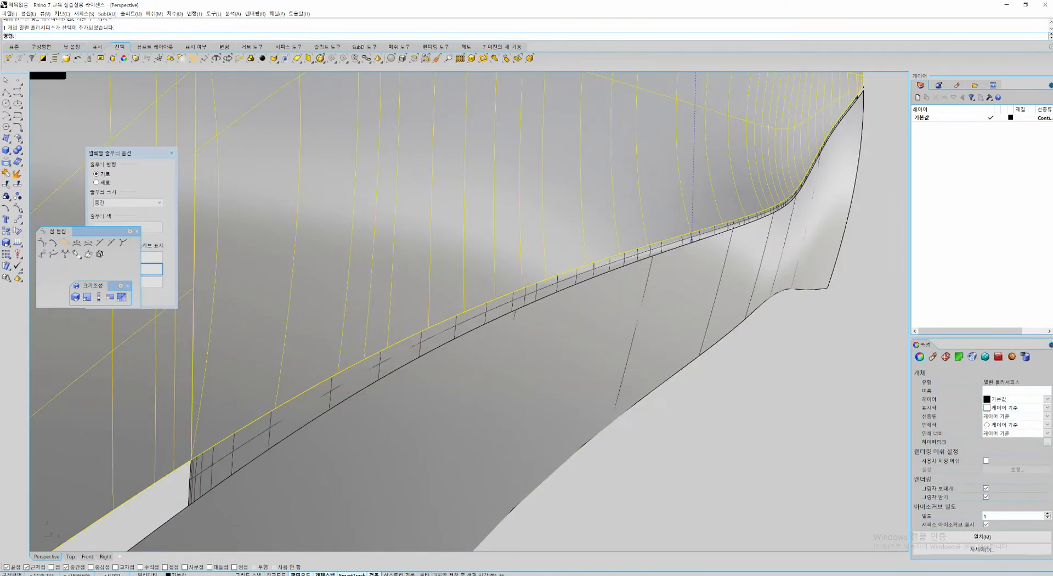
Step: Inspect the seam along the blend and undo the last join and surface blend
{"action": "right_click_drag", "start_coordinate": [570, 286], "coordinate": [247, 307]}
{"action": "right_click_drag", "start_coordinate": [548, 401], "coordinate": [759, 351]}
{"action": "scroll", "coordinate": [543, 358], "scroll_direction": "up", "scroll_amount": 7}
{"action": "scroll", "coordinate": [542, 358], "scroll_direction": "down", "scroll_amount": 7}
{"action": "key", "text": "Escape"}
{"action": "scroll", "coordinate": [526, 320], "scroll_direction": "up", "scroll_amount": 2}
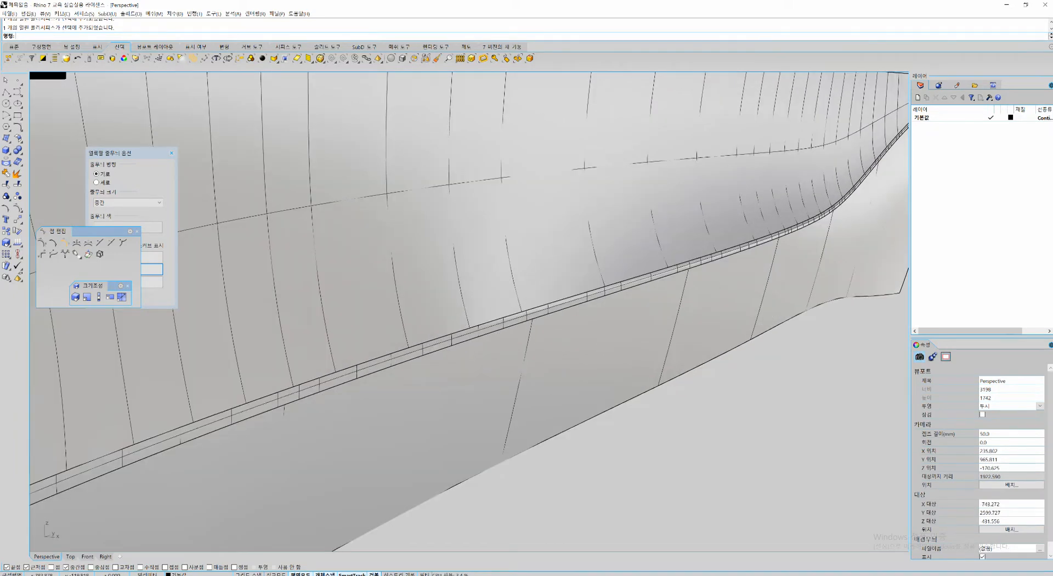
{"action": "key", "text": "ctrl+z"}
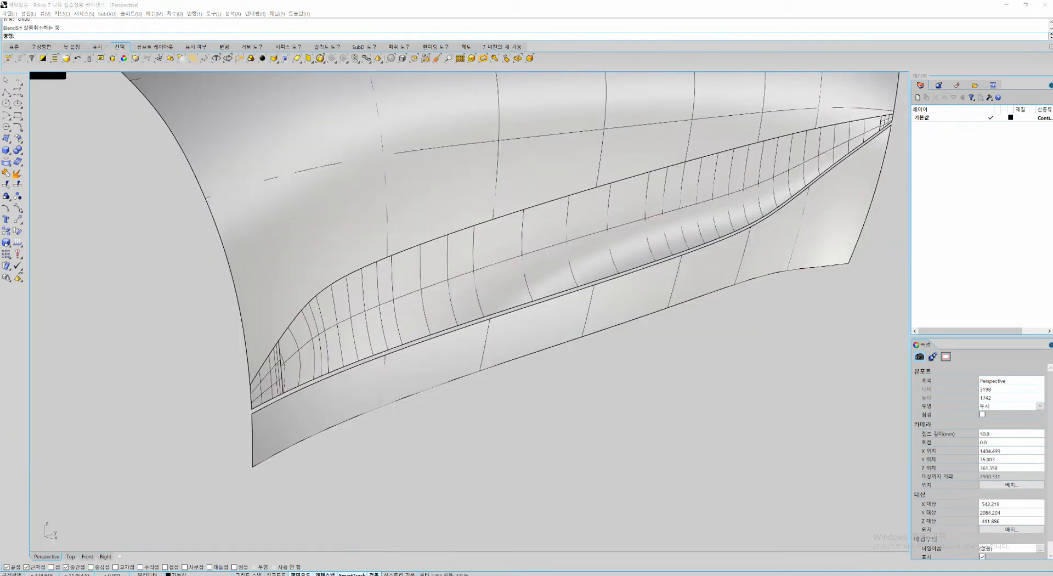
Step: Blend a surface across the gap between the lower and upper long edges with curvature continuity on both and bulges of 1.0
{"action": "scroll", "coordinate": [503, 312], "scroll_direction": "up", "scroll_amount": 4}
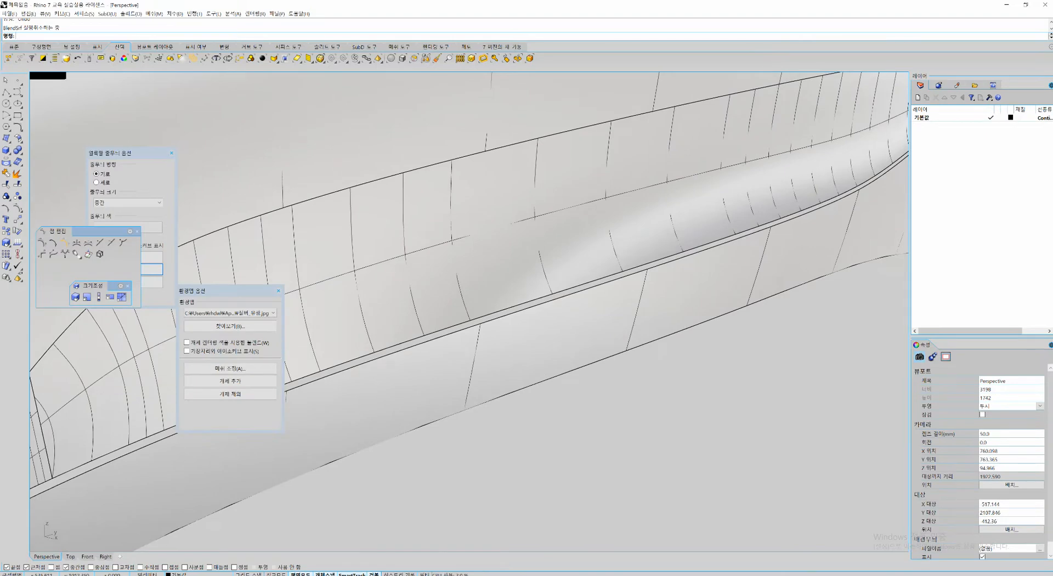
{"action": "right_click_drag", "start_coordinate": [494, 321], "coordinate": [508, 340]}
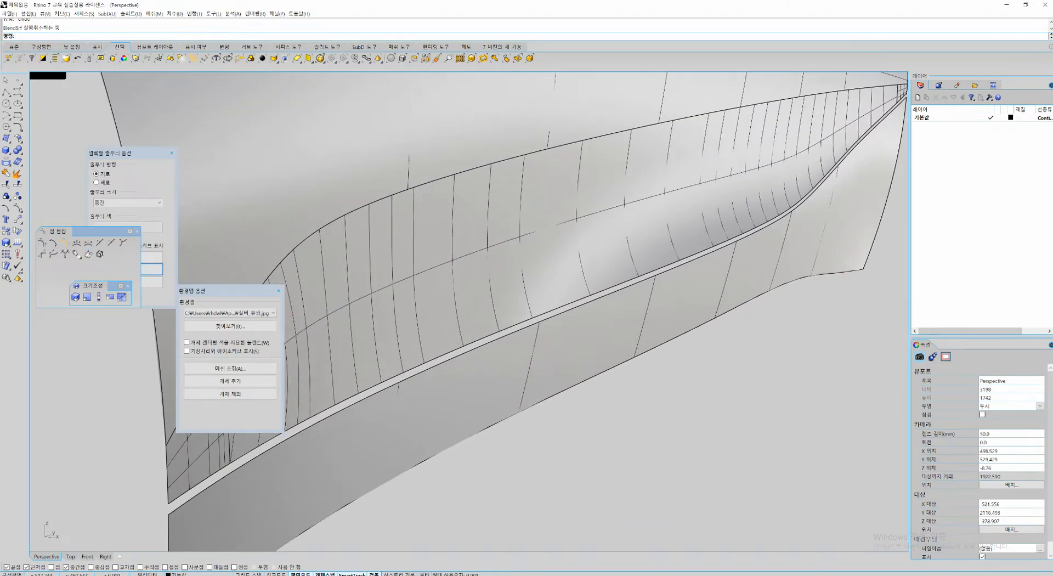
{"action": "key", "text": "space"}
{"action": "left_click", "coordinate": [510, 335]}
{"action": "left_click", "coordinate": [509, 327]}
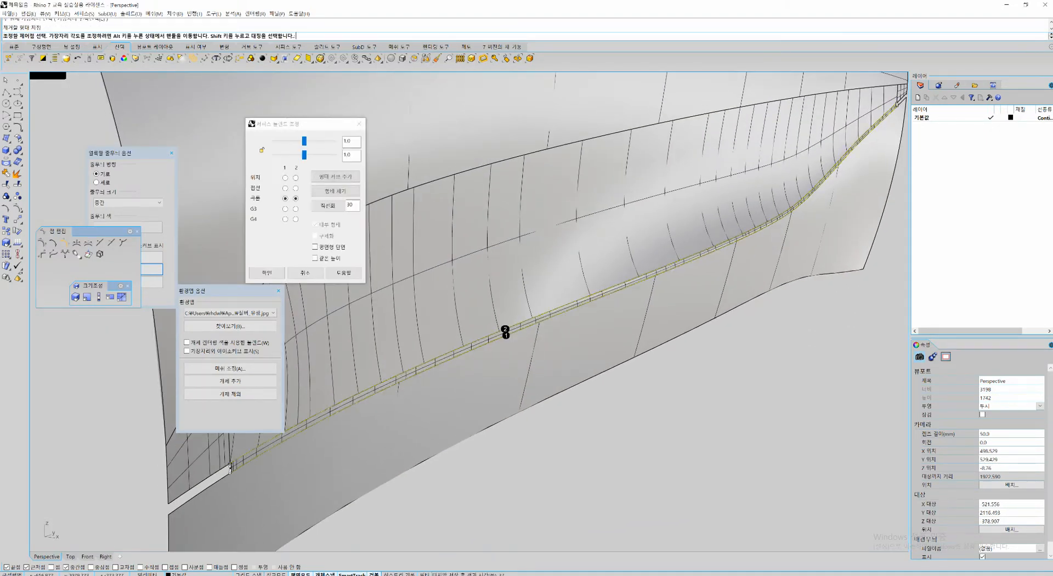
{"action": "scroll", "coordinate": [503, 329], "scroll_direction": "up", "scroll_amount": 3}
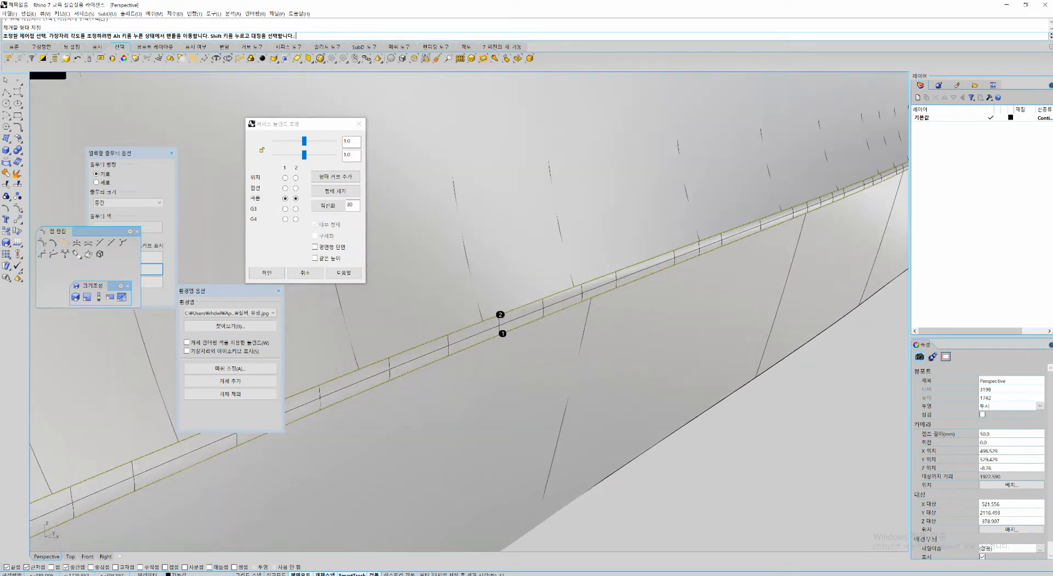
{"action": "mouse_move", "coordinate": [602, 150]}
{"action": "left_mouse_down"}
{"action": "mouse_move", "coordinate": [663, 235]}
{"action": "mouse_move", "coordinate": [612, 397]}
{"action": "left_mouse_up"}
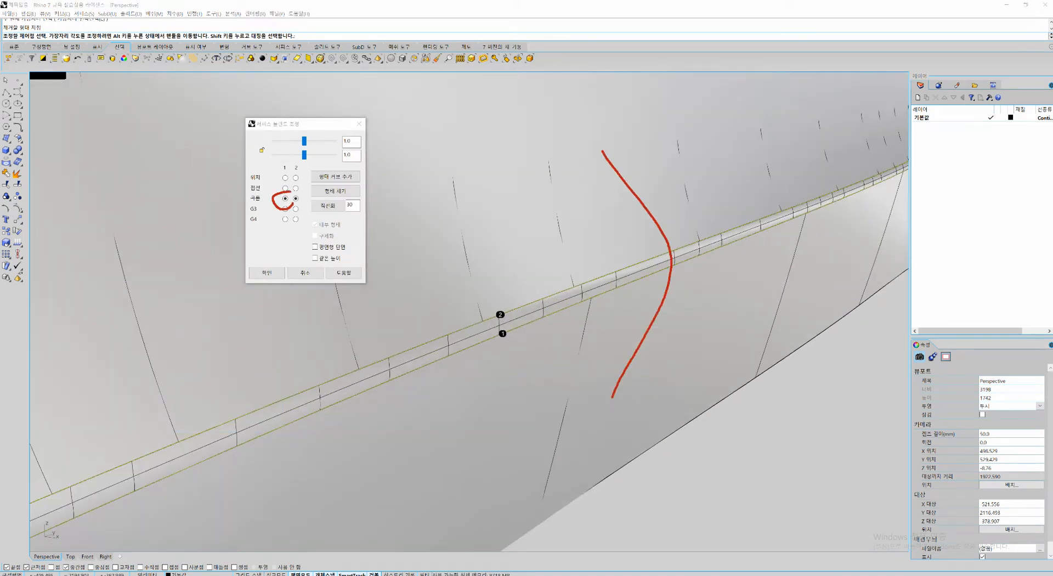
{"action": "key", "text": "Escape"}
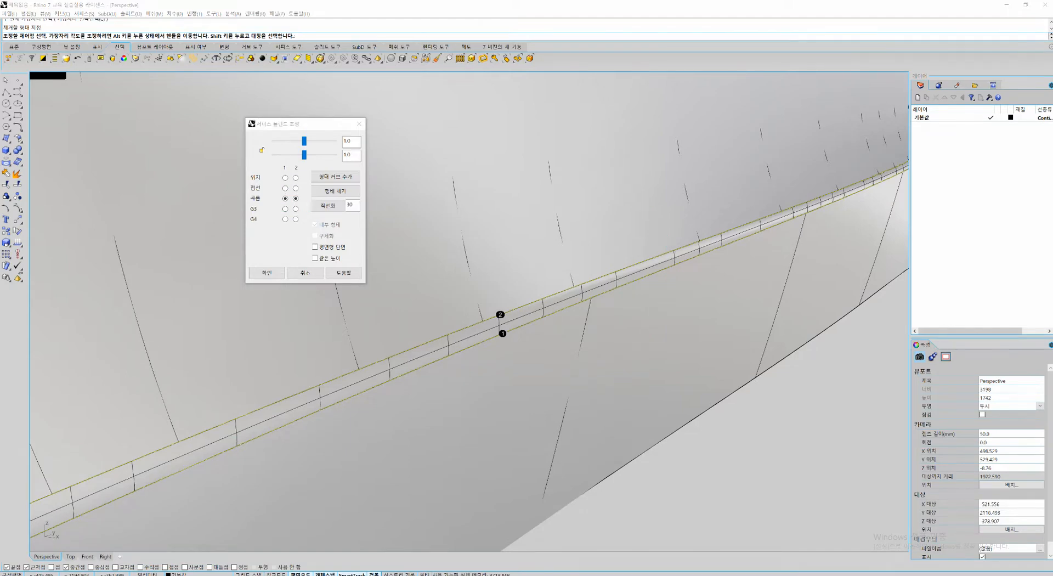
{"action": "left_click", "coordinate": [267, 273]}
Step: Analyze all surfaces with the environment map and examine the reflections across the blend
{"action": "scroll", "coordinate": [470, 311], "scroll_direction": "down", "scroll_amount": 8}
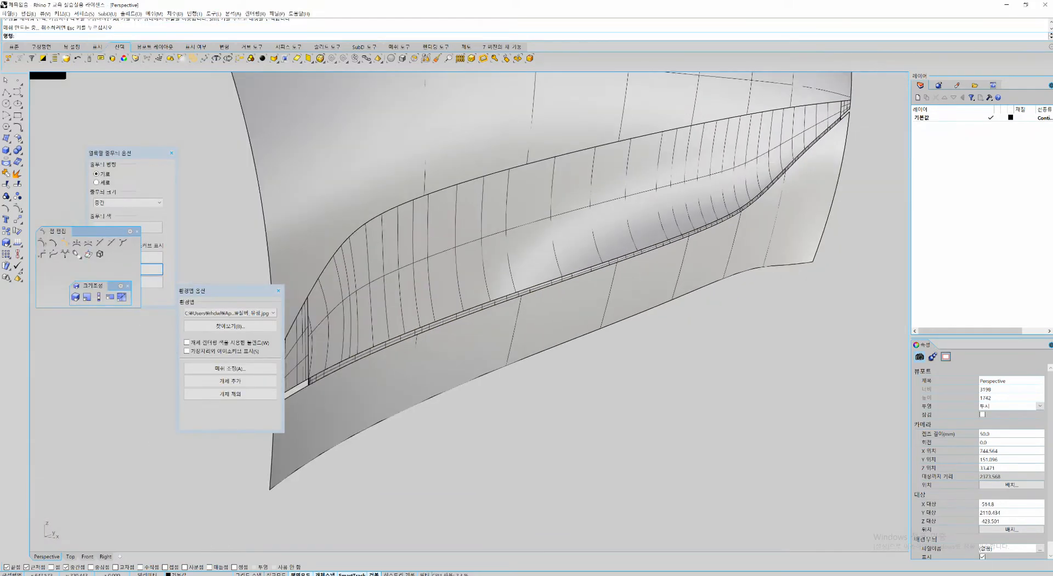
{"action": "key", "text": "ctrl+a"}
{"action": "right_click_drag", "start_coordinate": [493, 329], "coordinate": [452, 307]}
{"action": "type", "text": "emap"}
{"action": "key", "text": "Return"}
{"action": "key", "text": "Escape"}
{"action": "scroll", "coordinate": [452, 307], "scroll_direction": "up", "scroll_amount": 8}
{"action": "right_click_drag", "start_coordinate": [581, 307], "coordinate": [285, 332]}
{"action": "mouse_move", "coordinate": [537, 354]}
{"action": "right_mouse_down"}
{"action": "mouse_move", "coordinate": [520, 352]}
{"action": "mouse_move", "coordinate": [575, 365]}
{"action": "mouse_move", "coordinate": [532, 359]}
{"action": "mouse_move", "coordinate": [565, 372]}
{"action": "mouse_move", "coordinate": [773, 346]}
{"action": "mouse_move", "coordinate": [680, 346]}
{"action": "mouse_move", "coordinate": [805, 350]}
{"action": "mouse_move", "coordinate": [734, 354]}
{"action": "right_mouse_up"}
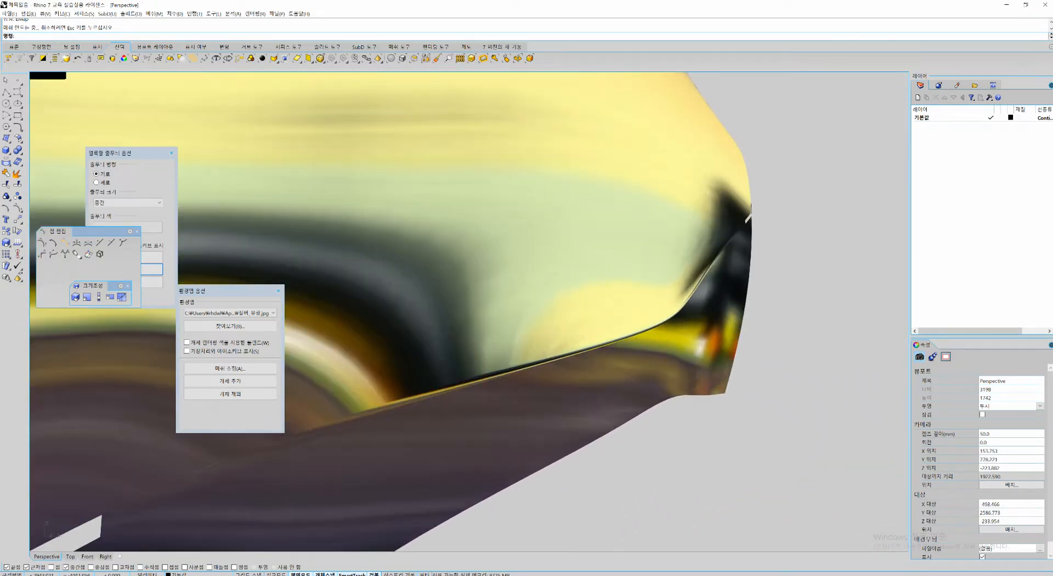
Step: Switch to a softer environment image, examine the reflections up to the blend's open end, and end the analysis
{"action": "left_click", "coordinate": [258, 313]}
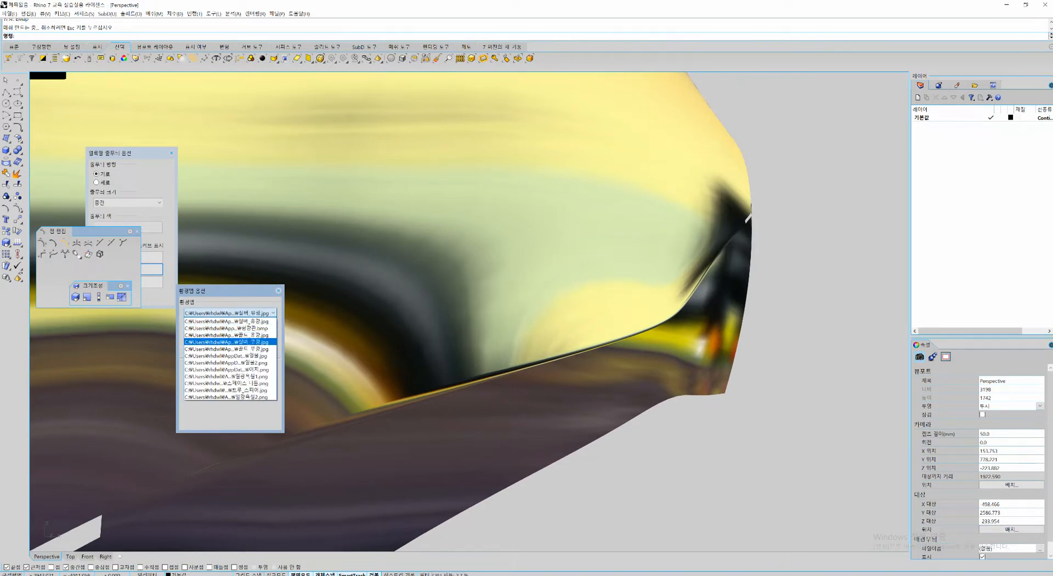
{"action": "left_click", "coordinate": [241, 342]}
{"action": "mouse_move", "coordinate": [778, 389]}
{"action": "right_mouse_down"}
{"action": "mouse_move", "coordinate": [673, 410]}
{"action": "mouse_move", "coordinate": [510, 403]}
{"action": "mouse_move", "coordinate": [439, 373]}
{"action": "mouse_move", "coordinate": [606, 403]}
{"action": "mouse_move", "coordinate": [601, 428]}
{"action": "right_mouse_up"}
{"action": "scroll", "coordinate": [673, 409], "scroll_direction": "down", "scroll_amount": 6}
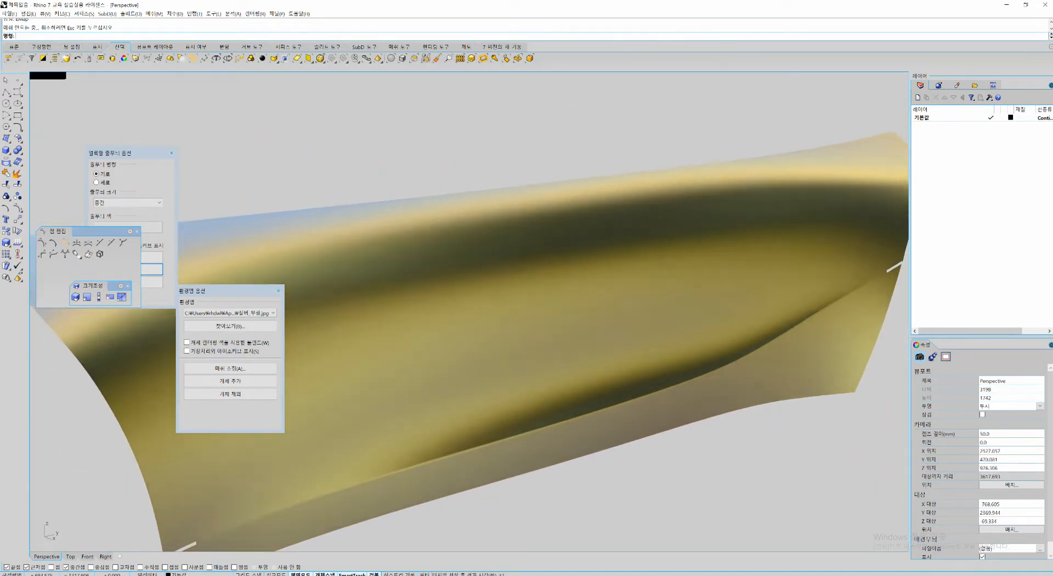
{"action": "right_click_drag", "start_coordinate": [888, 293], "coordinate": [631, 354], "text": "shift"}
{"action": "scroll", "coordinate": [650, 351], "scroll_direction": "up", "scroll_amount": 8}
{"action": "left_click", "coordinate": [278, 291]}
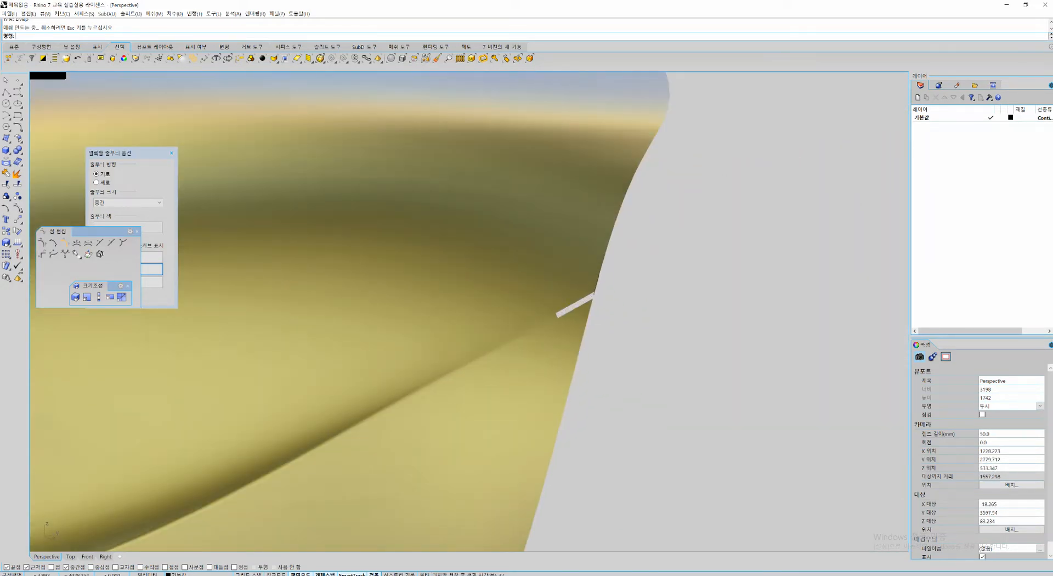
Step: Delete the leftover object at the open end of the gap beside the narrow end of the blend
{"action": "right_click_drag", "start_coordinate": [866, 340], "coordinate": [658, 348]}
{"action": "scroll", "coordinate": [657, 348], "scroll_direction": "up", "scroll_amount": 16}
{"action": "left_click_drag", "start_coordinate": [625, 357], "coordinate": [582, 368]}
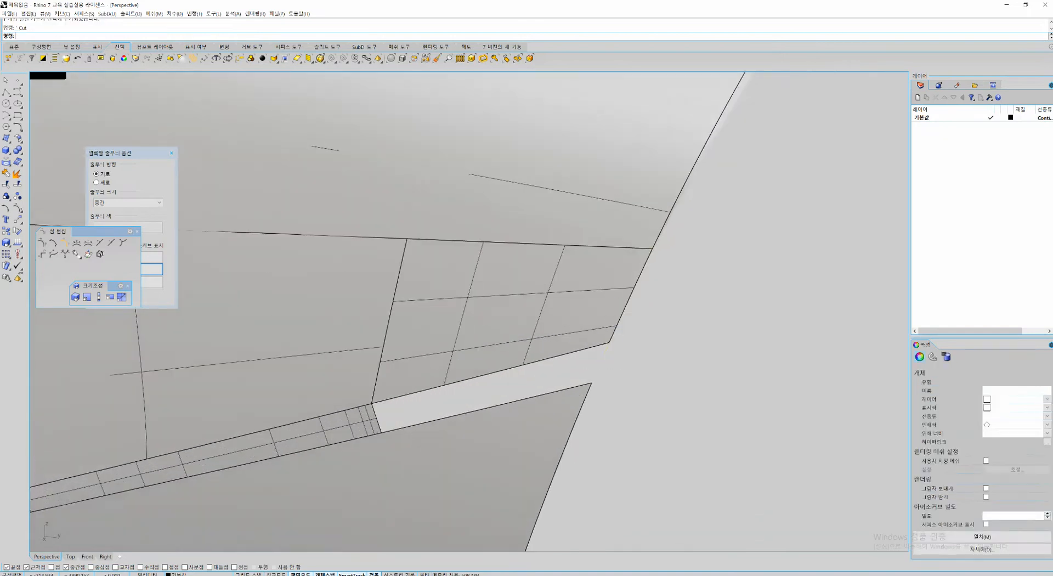
{"action": "key", "text": "ctrl+x"}
Step: Bridge the gap's open end with a tangent blend curve between the outer border edges of the upper and lower surfaces
{"action": "scroll", "coordinate": [614, 366], "scroll_direction": "up", "scroll_amount": 4}
{"action": "key", "text": "super+space"}
{"action": "key", "text": "space"}
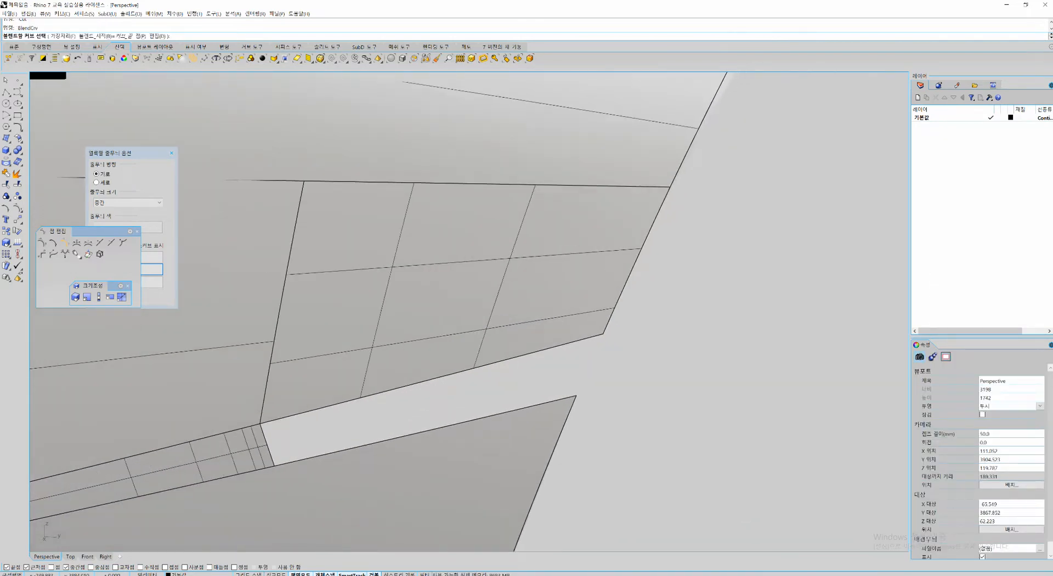
{"action": "left_click", "coordinate": [608, 322]}
{"action": "left_click", "coordinate": [572, 406]}
{"action": "key", "text": "space"}
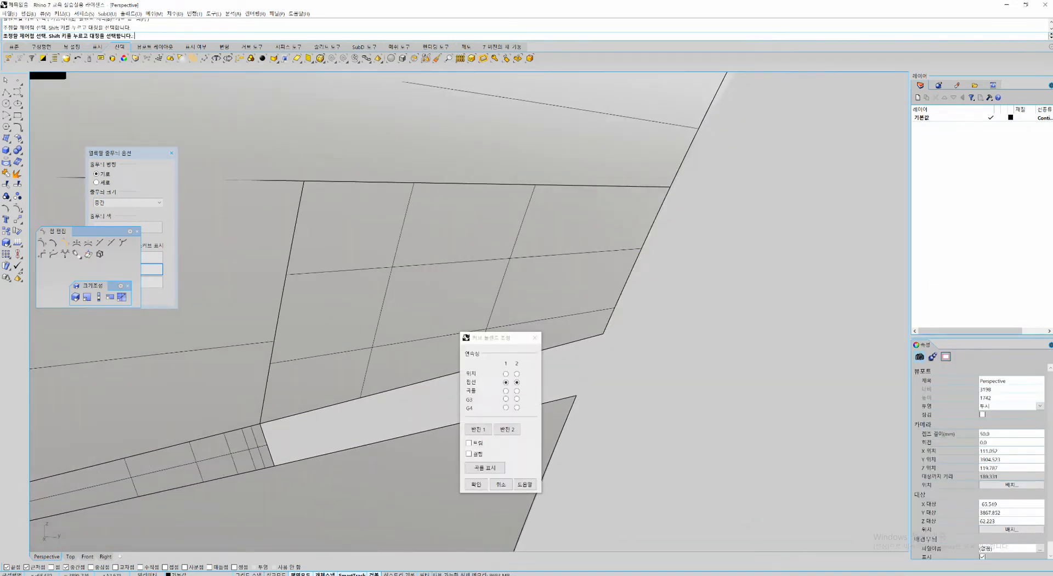
Step: Fill the gap's open end with a network surface from its four boundary curves, using curvature on A, B and D and position on C
{"action": "right_click_drag", "start_coordinate": [592, 384], "coordinate": [674, 359], "text": "shift"}
{"action": "type", "text": "ns"}
{"action": "key", "text": "space"}
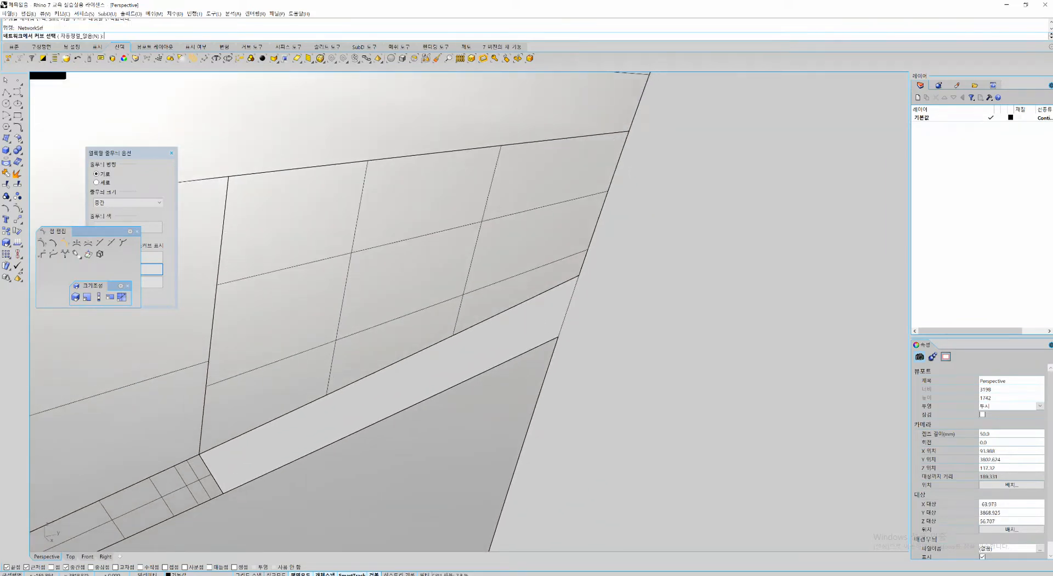
{"action": "left_click", "coordinate": [490, 318]}
{"action": "left_click", "coordinate": [210, 474]}
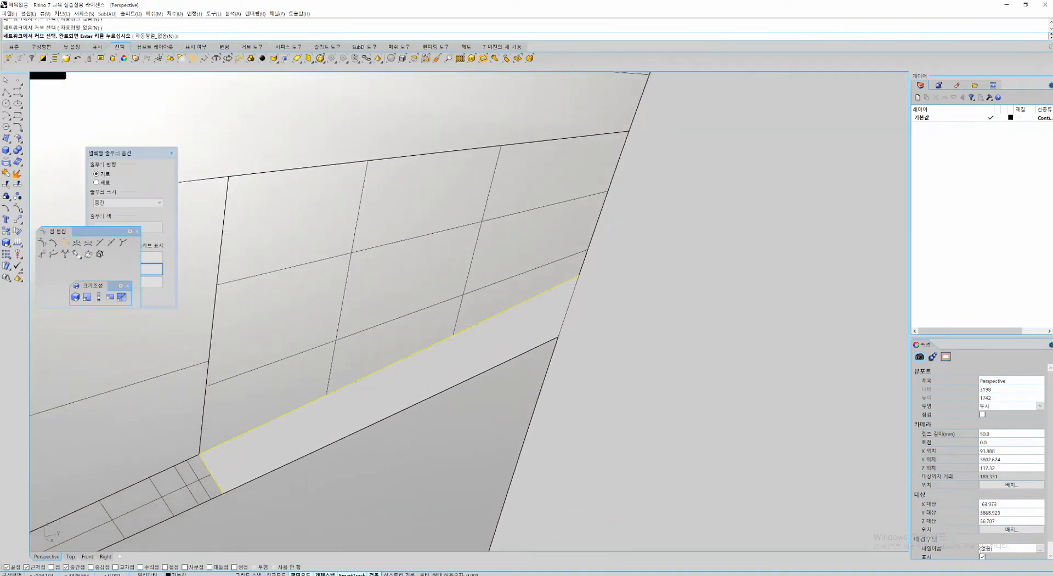
{"action": "left_click", "coordinate": [245, 483]}
{"action": "right_click_drag", "start_coordinate": [569, 307], "coordinate": [657, 289], "text": "shift"}
{"action": "key", "text": "space"}
{"action": "right_click_drag", "start_coordinate": [548, 329], "coordinate": [631, 288], "text": "shift"}
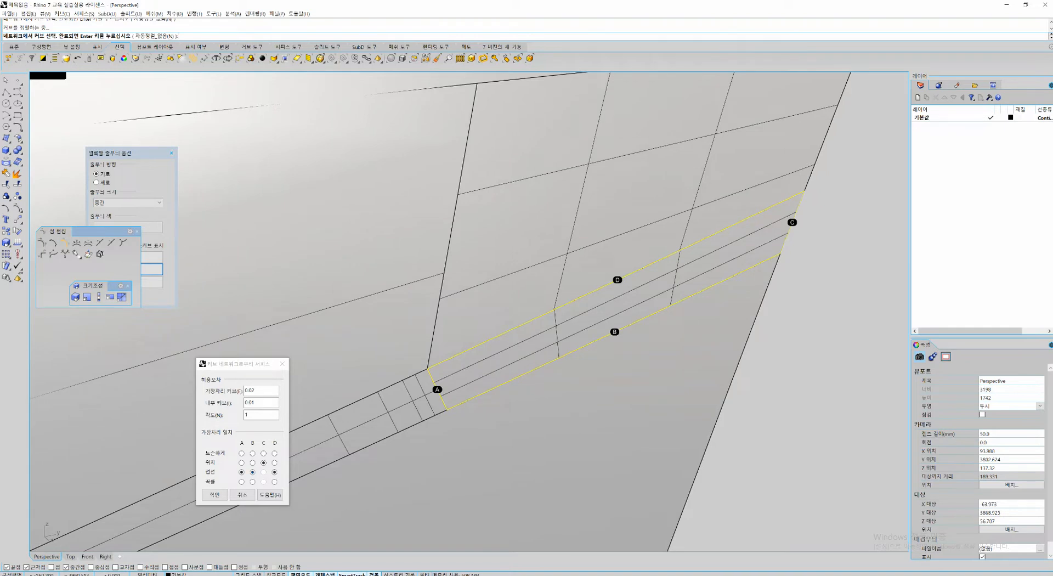
{"action": "left_click", "coordinate": [241, 481]}
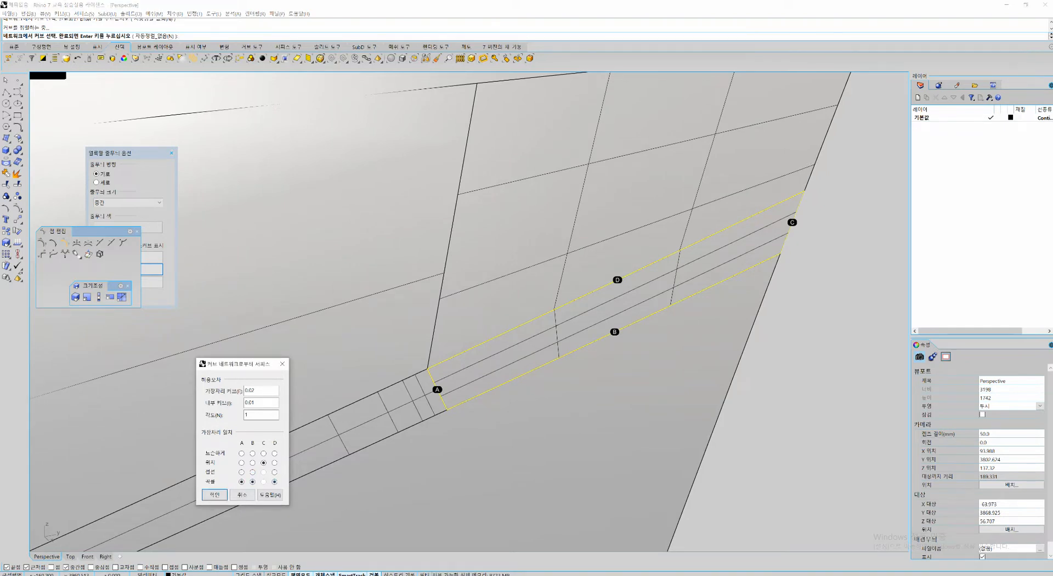
{"action": "left_click", "coordinate": [214, 494]}
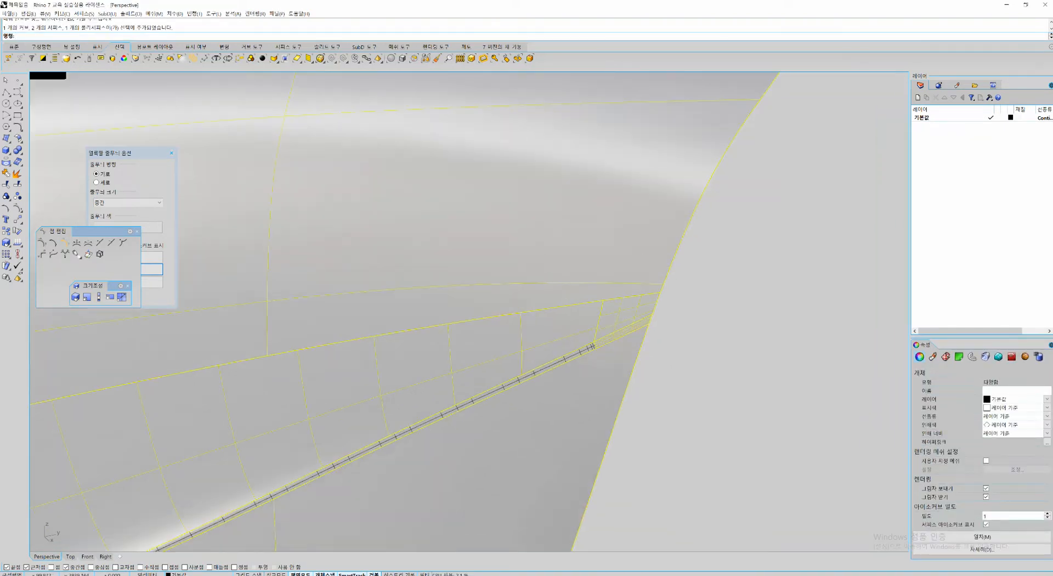
Step: Analyze the surfaces with the environment map and examine the reflections across the network patch
{"action": "left_click", "coordinate": [395, 437], "text": "shift"}
{"action": "type", "text": "emap"}
{"action": "key", "text": "Return"}
{"action": "right_click_drag", "start_coordinate": [438, 329], "coordinate": [420, 230]}
{"action": "right_click_drag", "start_coordinate": [680, 285], "coordinate": [664, 325]}
{"action": "scroll", "coordinate": [663, 325], "scroll_direction": "up", "scroll_amount": 6}
{"action": "right_click_drag", "start_coordinate": [493, 307], "coordinate": [855, 384]}
Step: Switch the environment image, examine the reflections along the blend to its opposite end, and end the analysis
{"action": "left_click", "coordinate": [264, 313]}
{"action": "left_click", "coordinate": [230, 328]}
{"action": "scroll", "coordinate": [493, 318], "scroll_direction": "down", "scroll_amount": 2}
{"action": "scroll", "coordinate": [550, 351], "scroll_direction": "down", "scroll_amount": 10}
{"action": "scroll", "coordinate": [550, 352], "scroll_direction": "down", "scroll_amount": 9}
{"action": "scroll", "coordinate": [614, 408], "scroll_direction": "up", "scroll_amount": 3}
{"action": "right_click_drag", "start_coordinate": [493, 414], "coordinate": [602, 355], "text": "shift"}
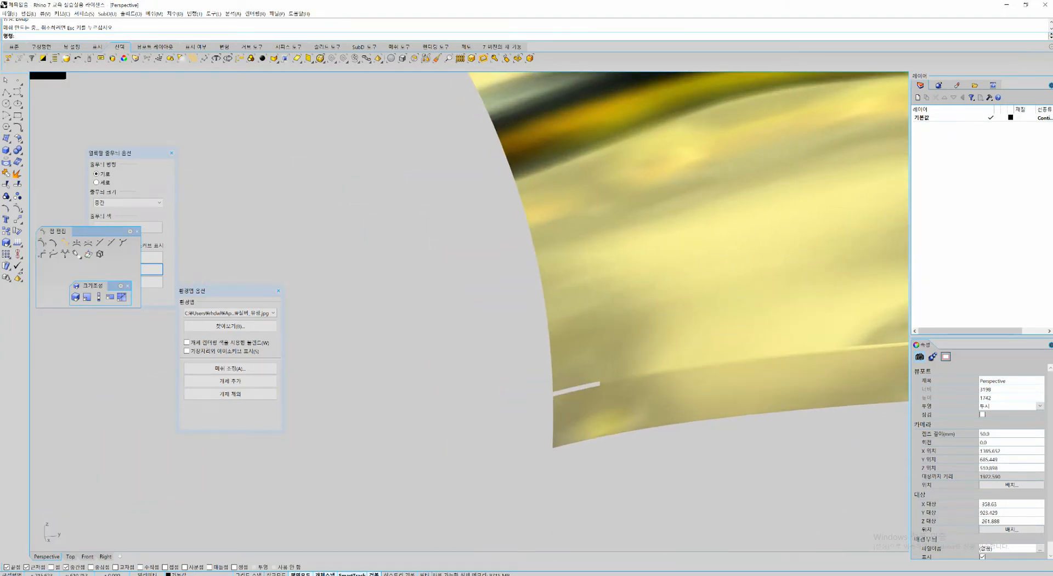
{"action": "left_click", "coordinate": [278, 291]}
Step: Bridge the opposite open end of the gap with a blend curve between the upper and lower outer border edges
{"action": "scroll", "coordinate": [608, 390], "scroll_direction": "up", "scroll_amount": 8}
{"action": "right_click_drag", "start_coordinate": [609, 391], "coordinate": [600, 364]}
{"action": "scroll", "coordinate": [600, 364], "scroll_direction": "up", "scroll_amount": 4}
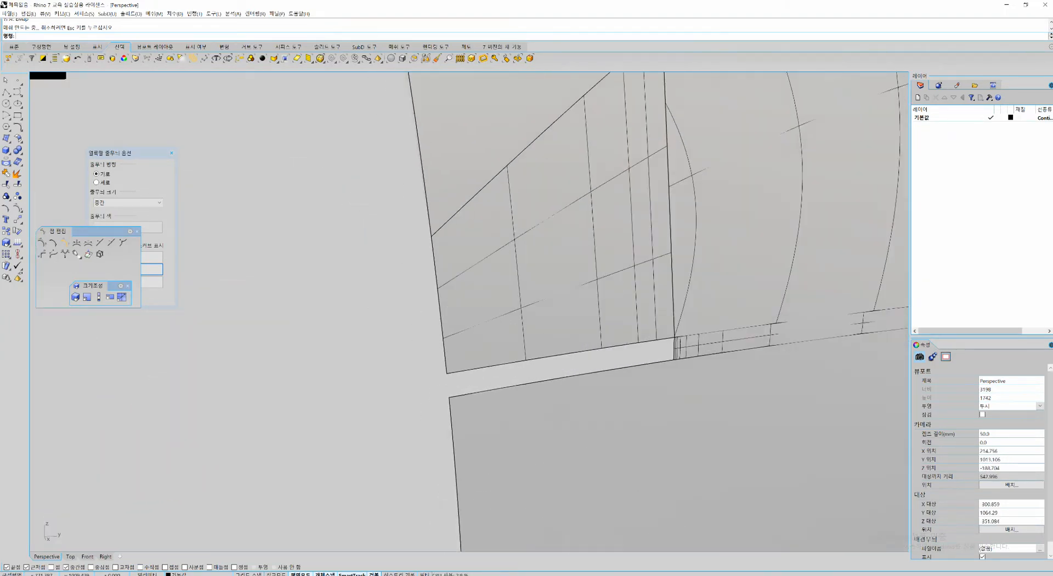
{"action": "key", "text": "Return"}
{"action": "left_click", "coordinate": [445, 360]}
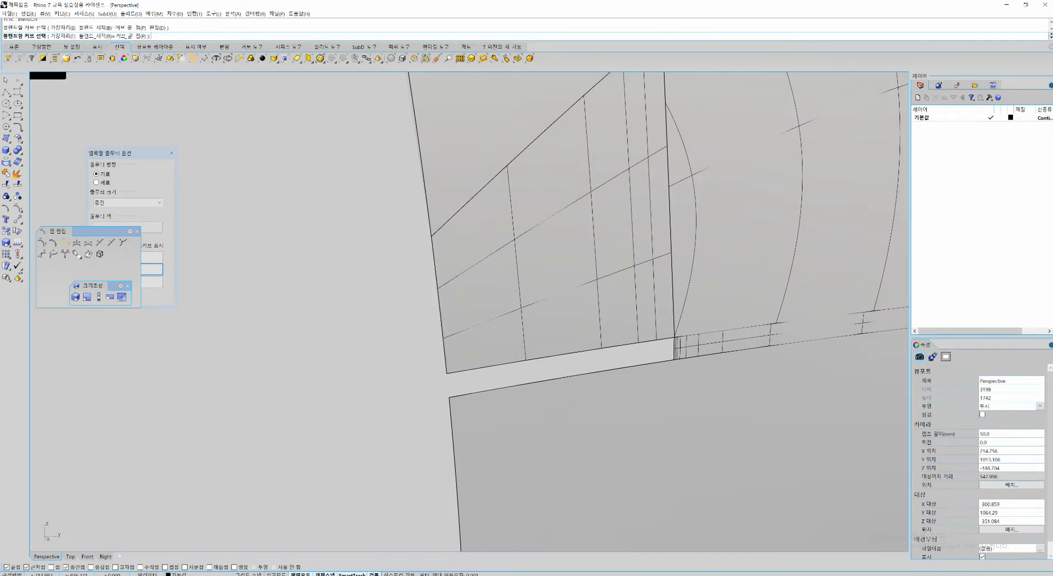
{"action": "left_click", "coordinate": [450, 408]}
{"action": "right_click_drag", "start_coordinate": [428, 384], "coordinate": [318, 375], "text": "shift"}
{"action": "key", "text": "Return"}
{"action": "scroll", "coordinate": [378, 380], "scroll_direction": "up", "scroll_amount": 4}
Step: Accept the blend curve and fill the gap's opposite open end with a network surface from its four boundary curves
{"action": "key", "text": "Return"}
{"action": "key", "text": "Return"}
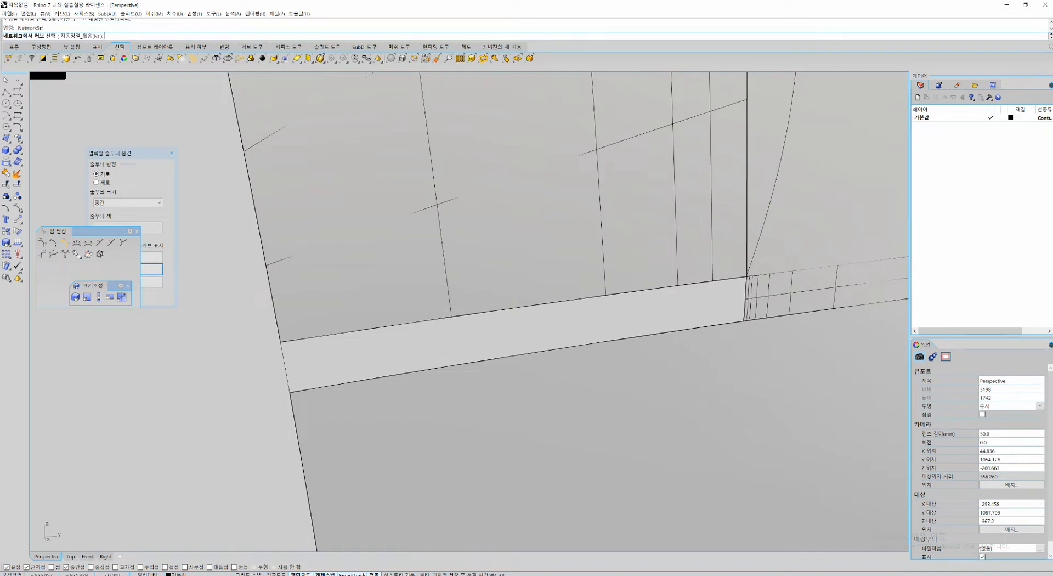
{"action": "left_click", "coordinate": [460, 315]}
{"action": "left_click", "coordinate": [745, 300]}
{"action": "left_click", "coordinate": [554, 350]}
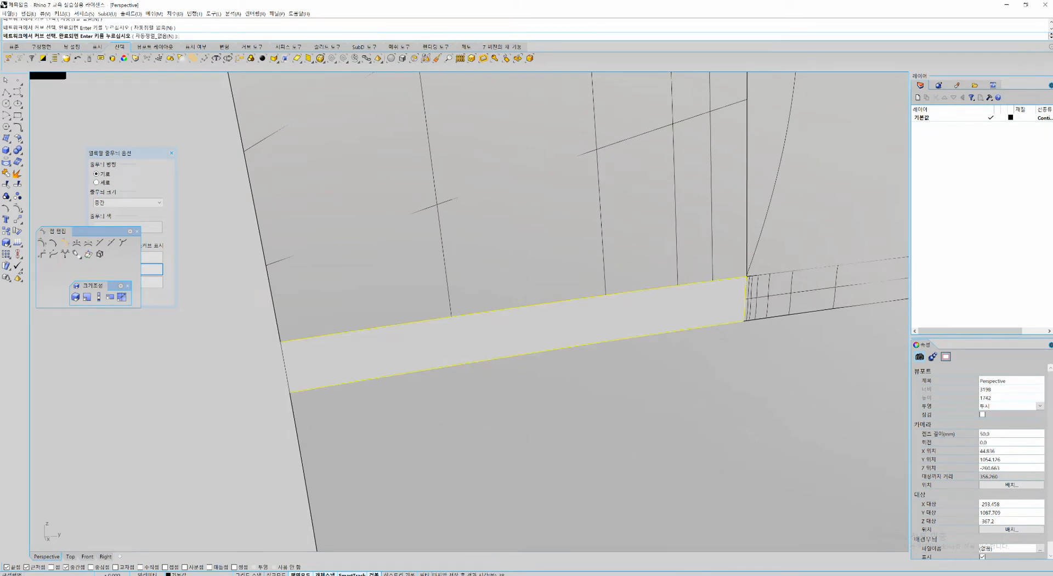
{"action": "key", "text": "Return"}
{"action": "key", "text": "Return"}
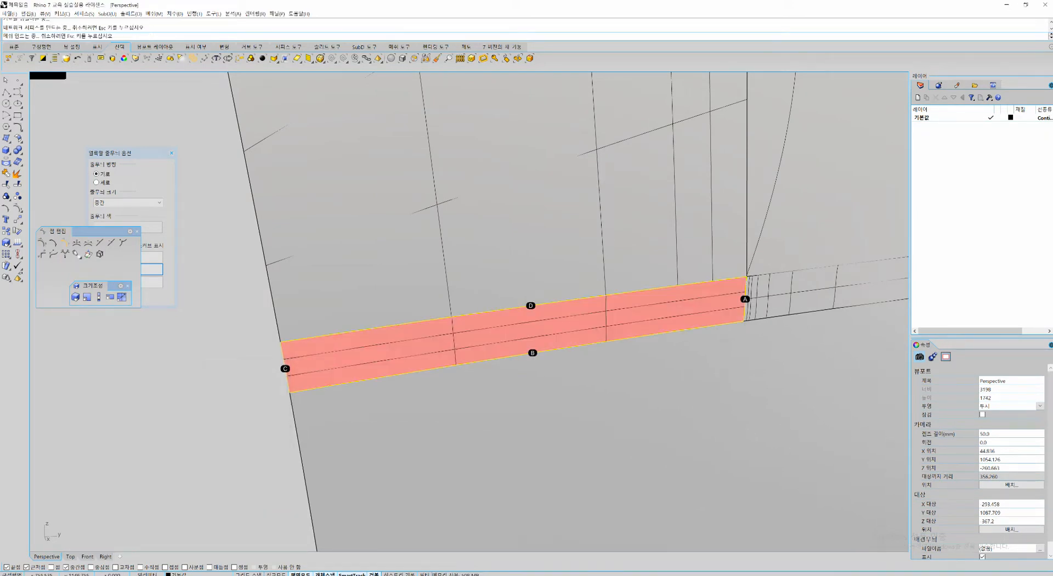
{"action": "scroll", "coordinate": [558, 330], "scroll_direction": "down", "scroll_amount": 20}
{"action": "scroll", "coordinate": [558, 330], "scroll_direction": "up", "scroll_amount": 14}
Step: Flip the surface direction of the new network patch
{"action": "left_click", "coordinate": [565, 323]}
{"action": "type", "text": "dir"}
{"action": "key", "text": "Return"}
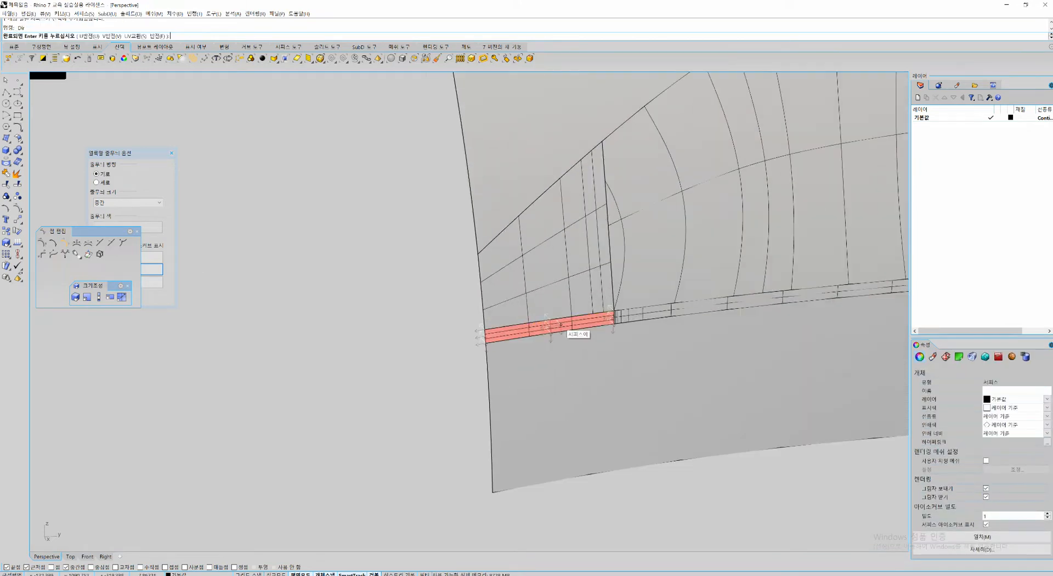
{"action": "left_click", "coordinate": [565, 323]}
{"action": "key", "text": "Return"}
Step: Select all surfaces of the body together and join them
{"action": "scroll", "coordinate": [481, 313], "scroll_direction": "down", "scroll_amount": 20}
{"action": "right_click_drag", "start_coordinate": [493, 311], "coordinate": [375, 346], "text": "shift"}
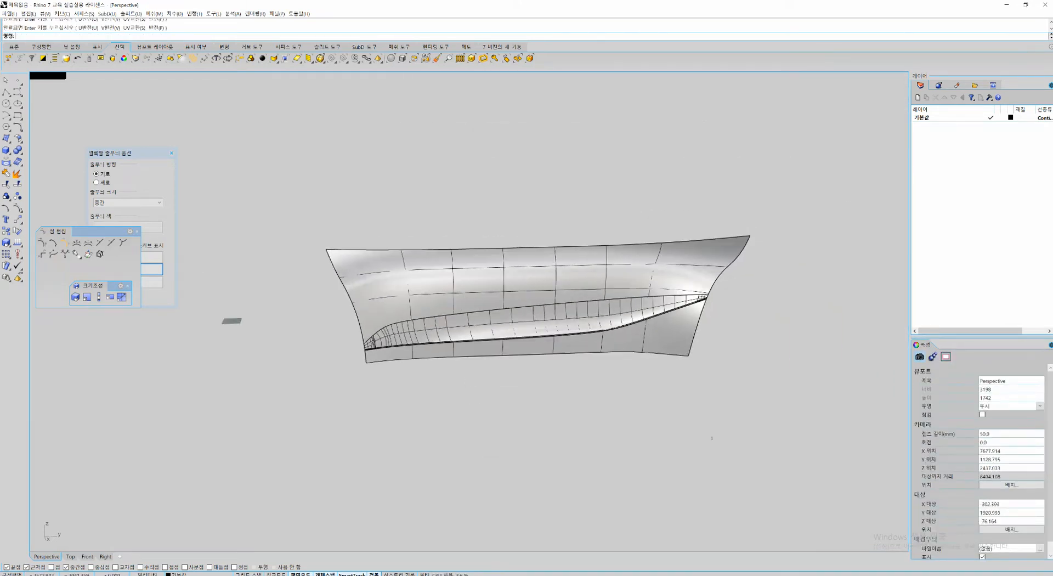
{"action": "left_click_drag", "start_coordinate": [296, 211], "coordinate": [855, 471]}
{"action": "key", "text": "ctrl+j"}
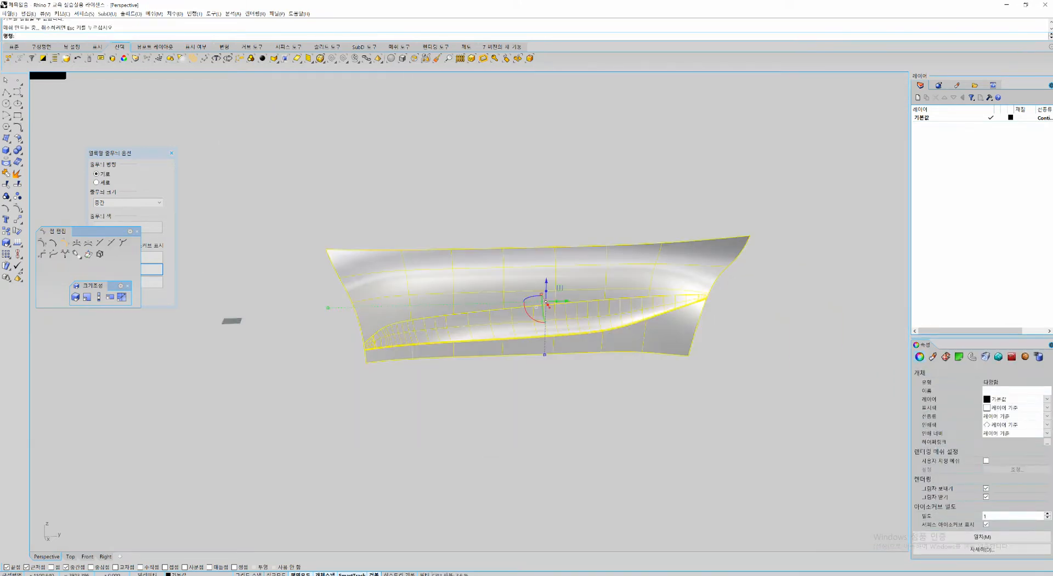
Step: Analyze the joined surfaces with the environment map, examine the reflections across the blend and both end patches, and end the analysis
{"action": "type", "text": "emap"}
{"action": "key", "text": "Return"}
{"action": "key", "text": "Escape"}
{"action": "right_click_drag", "start_coordinate": [624, 346], "coordinate": [611, 295]}
{"action": "scroll", "coordinate": [542, 296], "scroll_direction": "up", "scroll_amount": 10}
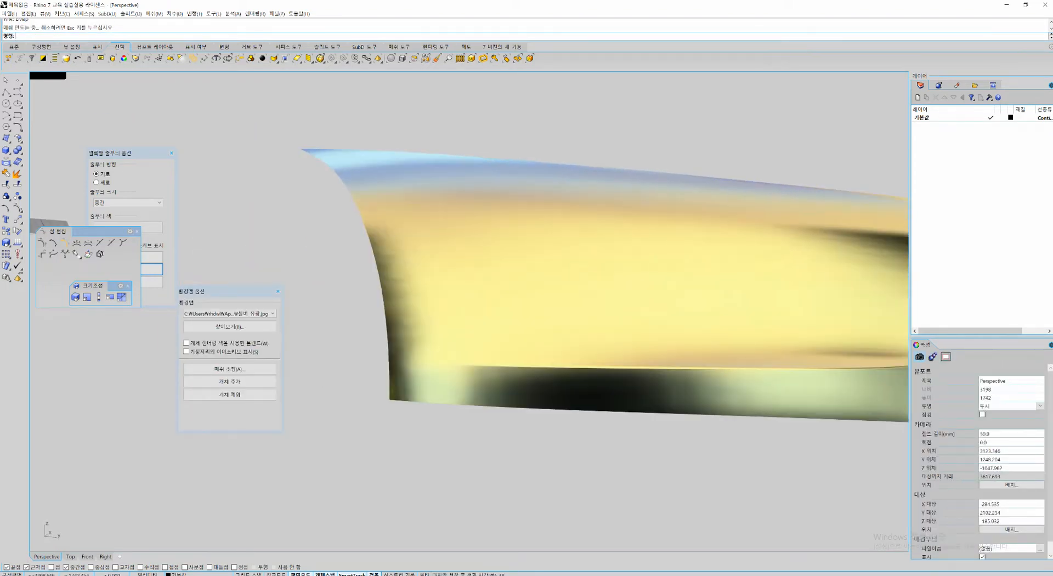
{"action": "right_click_drag", "start_coordinate": [543, 296], "coordinate": [488, 272]}
{"action": "right_click_drag", "start_coordinate": [536, 347], "coordinate": [384, 416]}
{"action": "scroll", "coordinate": [759, 351], "scroll_direction": "down", "scroll_amount": 8}
{"action": "mouse_move", "coordinate": [759, 351]}
{"action": "right_mouse_down"}
{"action": "mouse_move", "coordinate": [875, 392]}
{"action": "mouse_move", "coordinate": [751, 356]}
{"action": "right_mouse_up"}
{"action": "right_click_drag", "start_coordinate": [647, 369], "coordinate": [685, 341]}
{"action": "scroll", "coordinate": [613, 323], "scroll_direction": "up", "scroll_amount": 6}
{"action": "right_click_drag", "start_coordinate": [592, 304], "coordinate": [647, 296]}
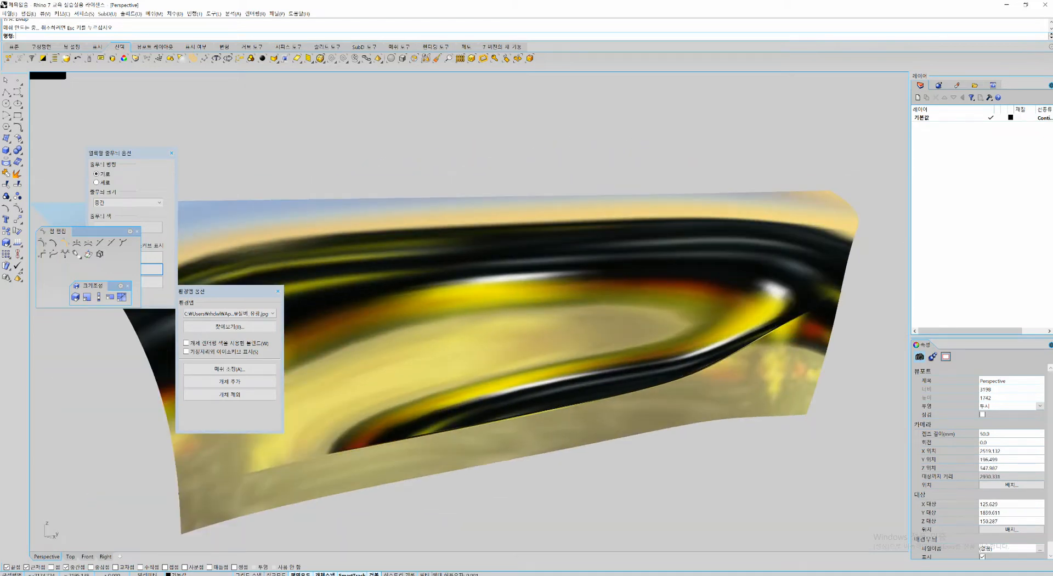
{"action": "left_click", "coordinate": [277, 291]}
Step: Switch to the maximized Right view and frame the side of the body
{"action": "mouse_move", "coordinate": [329, 219]}
{"action": "right_mouse_down"}
{"action": "mouse_move", "coordinate": [466, 253]}
{"action": "mouse_move", "coordinate": [493, 203]}
{"action": "mouse_move", "coordinate": [477, 241]}
{"action": "mouse_move", "coordinate": [405, 268]}
{"action": "right_mouse_up"}
{"action": "scroll", "coordinate": [466, 246], "scroll_direction": "down", "scroll_amount": 2}
{"action": "scroll", "coordinate": [466, 244], "scroll_direction": "up", "scroll_amount": 4}
{"action": "scroll", "coordinate": [403, 272], "scroll_direction": "down", "scroll_amount": 8}
{"action": "right_click_drag", "start_coordinate": [569, 270], "coordinate": [543, 287], "text": "shift"}
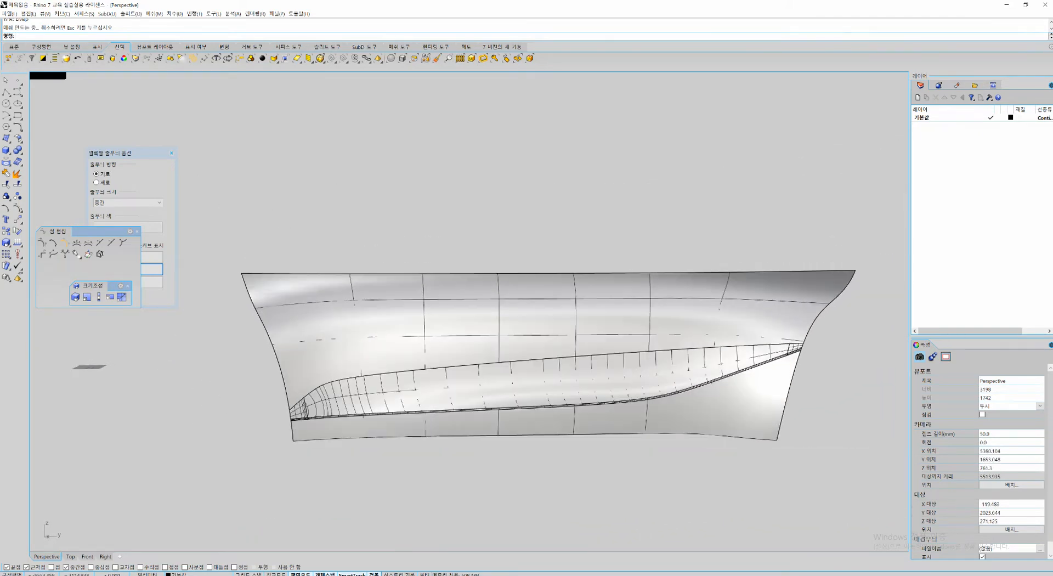
{"action": "key", "text": "ctrl+F3"}
{"action": "scroll", "coordinate": [458, 264], "scroll_direction": "down", "scroll_amount": 20}
{"action": "right_click_drag", "start_coordinate": [459, 266], "coordinate": [613, 316]}
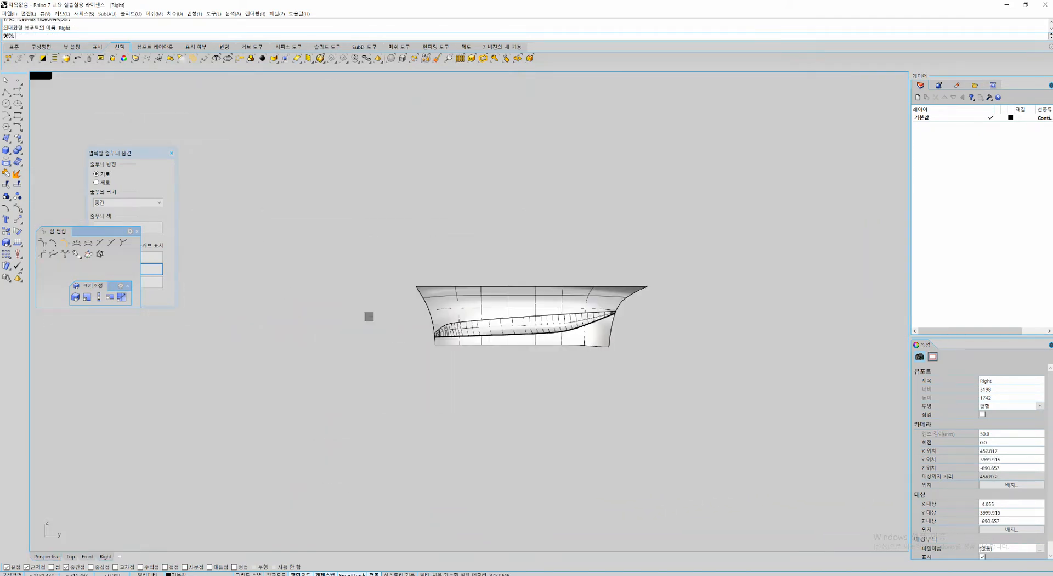
{"action": "scroll", "coordinate": [392, 289], "scroll_direction": "up", "scroll_amount": 10}
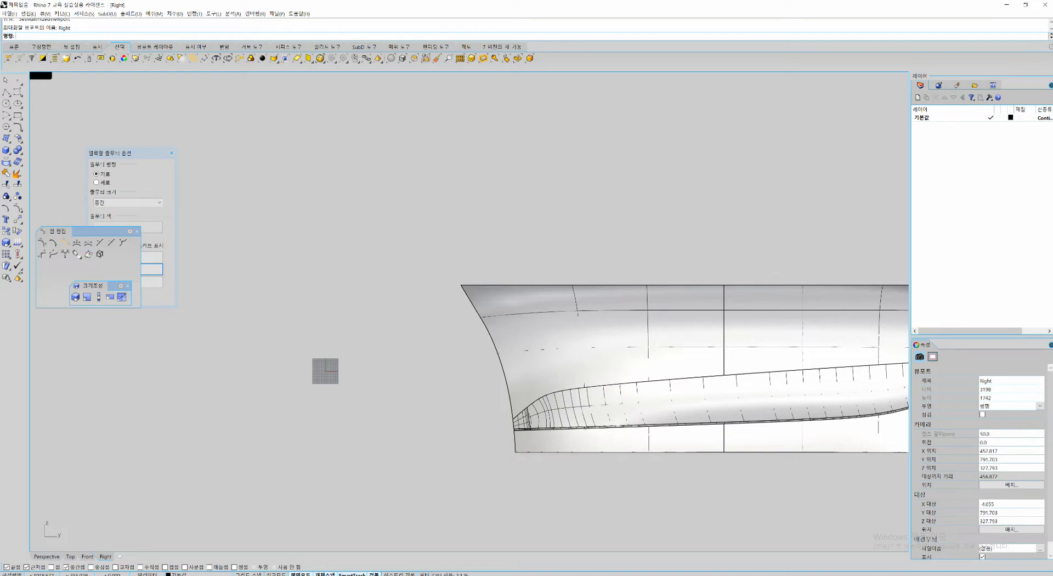
{"action": "key", "text": "alt+Tab"}
{"action": "right_click_drag", "start_coordinate": [761, 326], "coordinate": [514, 323]}
{"action": "scroll", "coordinate": [514, 324], "scroll_direction": "up", "scroll_amount": 2}
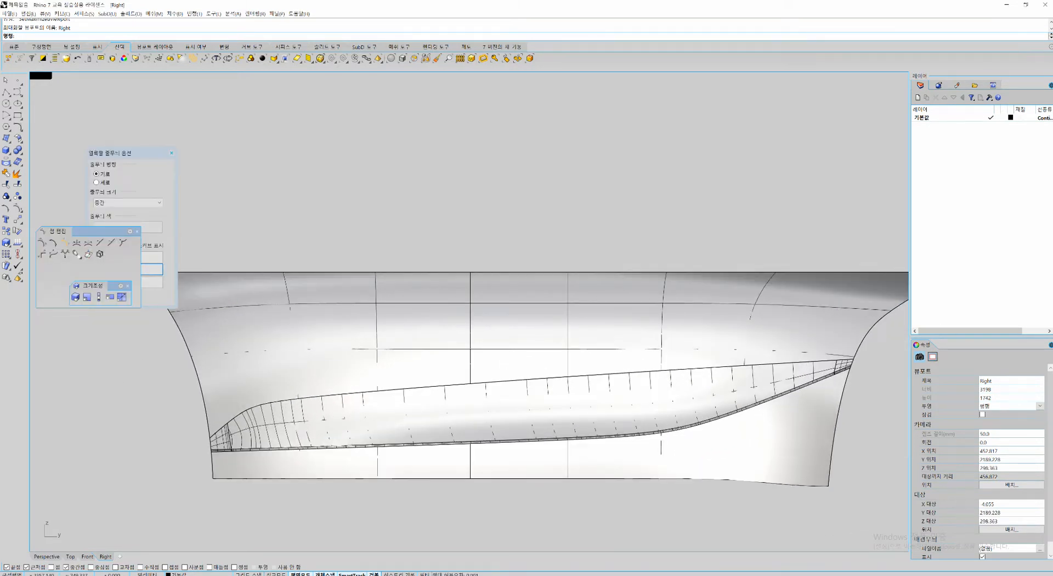
{"action": "left_click_drag", "start_coordinate": [211, 313], "coordinate": [563, 287]}
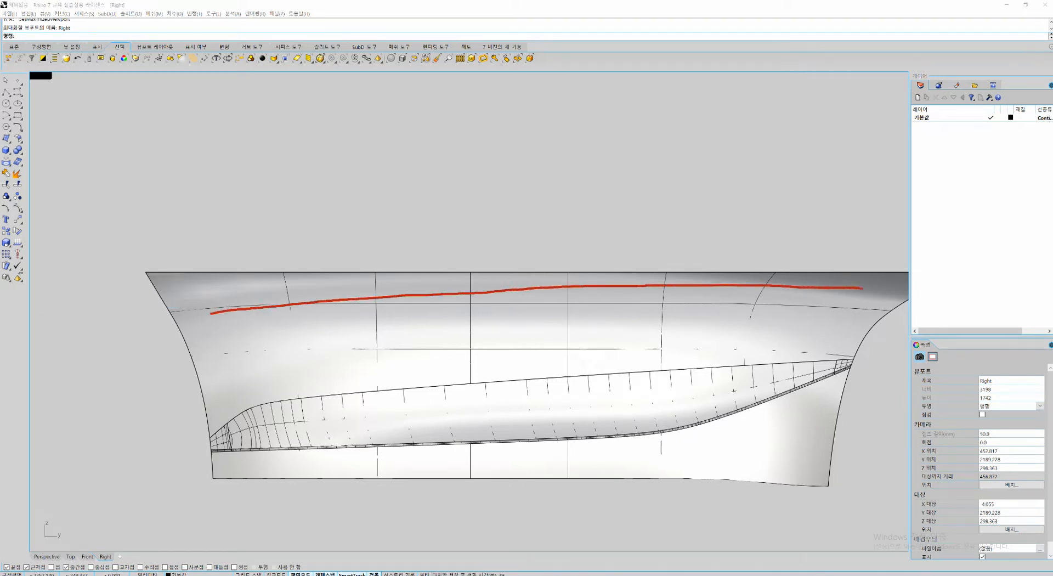
{"action": "left_click_drag", "start_coordinate": [287, 315], "coordinate": [816, 300]}
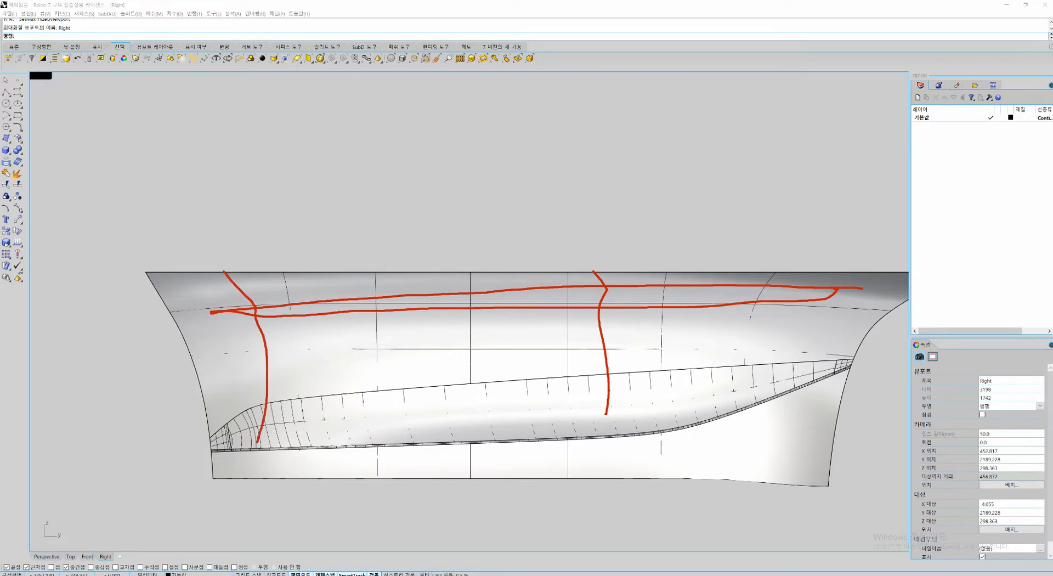
{"action": "key", "text": "Escape"}
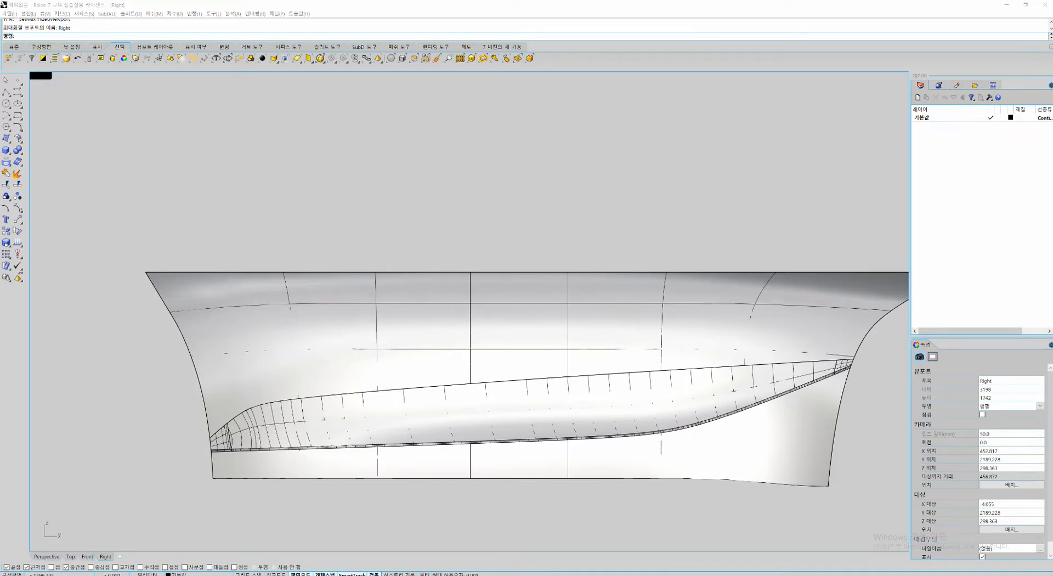
Step: Select all the surfaces of the body and lock them
{"action": "right_click_drag", "start_coordinate": [707, 230], "coordinate": [653, 235]}
{"action": "left_click_drag", "start_coordinate": [642, 201], "coordinate": [368, 430]}
{"action": "scroll", "coordinate": [336, 397], "scroll_direction": "down", "scroll_amount": 6}
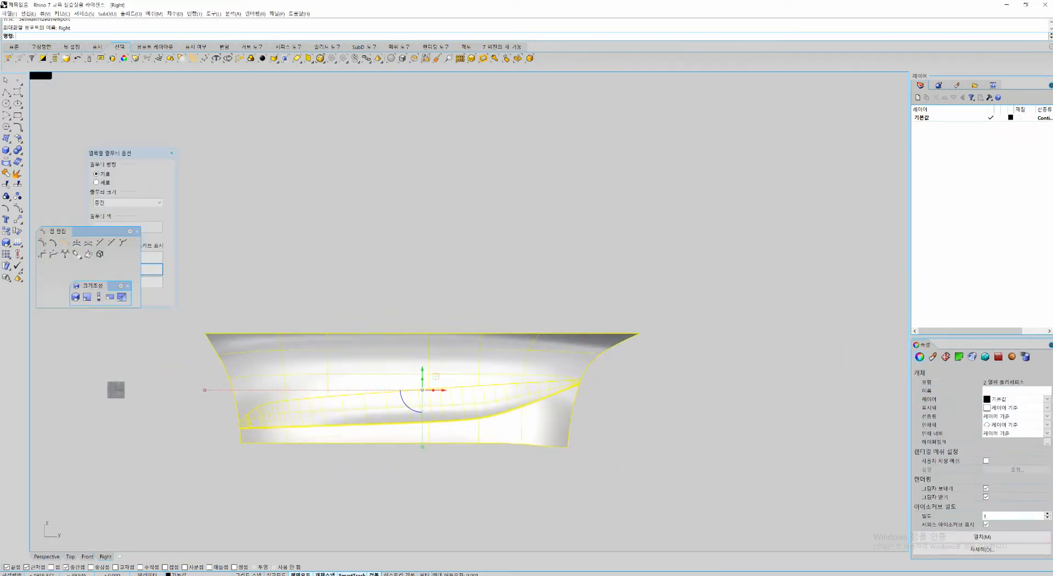
{"action": "scroll", "coordinate": [246, 340], "scroll_direction": "up", "scroll_amount": 5}
{"action": "key", "text": "ctrl+l"}
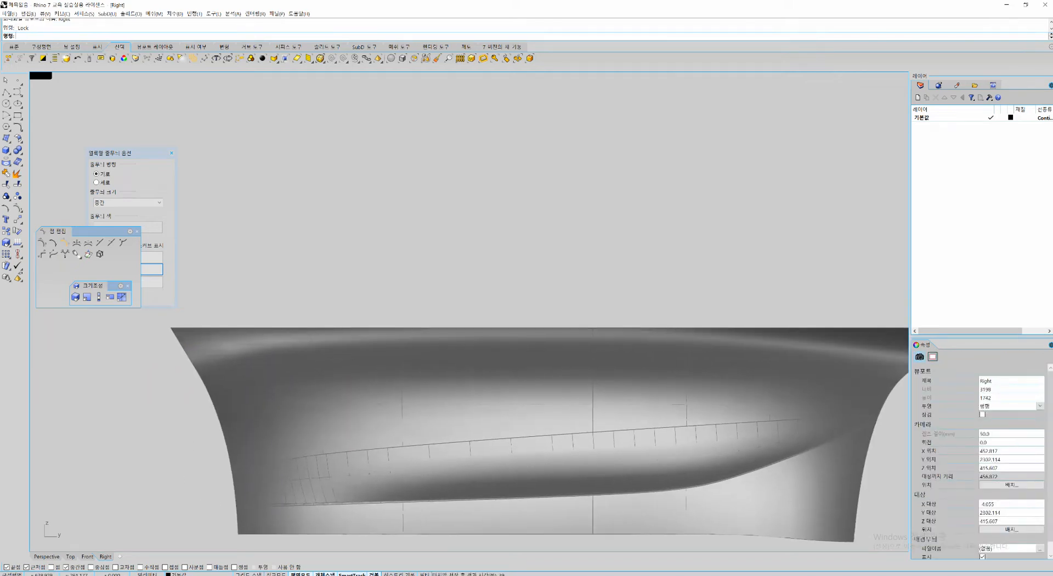
Step: Draw a gently arched control-point curve lengthwise across the upper body, extending past both side edges
{"action": "type", "text": "c"}
{"action": "key", "text": "space"}
{"action": "left_click", "coordinate": [175, 378]}
{"action": "left_click", "coordinate": [291, 355]}
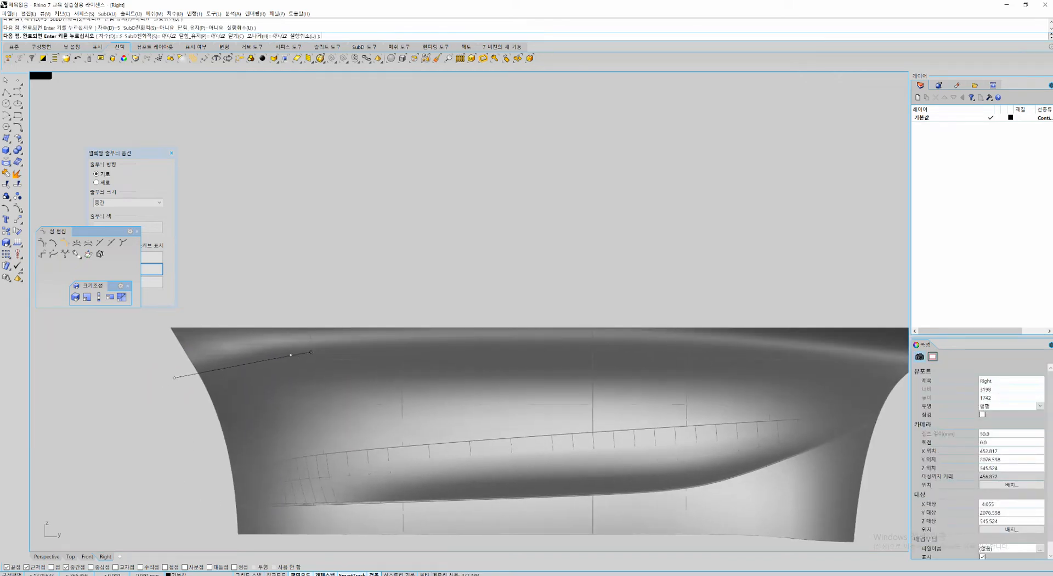
{"action": "left_click", "coordinate": [350, 350]}
{"action": "left_click", "coordinate": [696, 342]}
{"action": "right_click_drag", "start_coordinate": [771, 344], "coordinate": [623, 348]}
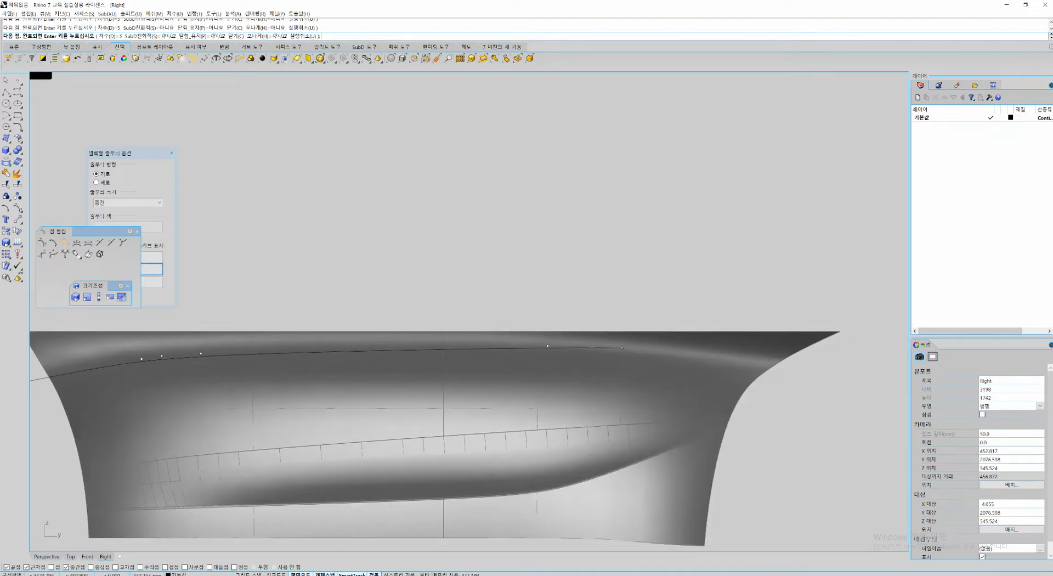
{"action": "left_click", "coordinate": [736, 346]}
{"action": "left_click", "coordinate": [872, 350]}
{"action": "right_click", "coordinate": [871, 350]}
Step: Show the curve's control points, nudge the middle and near-end points to smooth its arch, and hide the points
{"action": "left_click_drag", "start_coordinate": [632, 277], "coordinate": [523, 354]}
{"action": "key", "text": "F10"}
{"action": "left_click", "coordinate": [547, 346]}
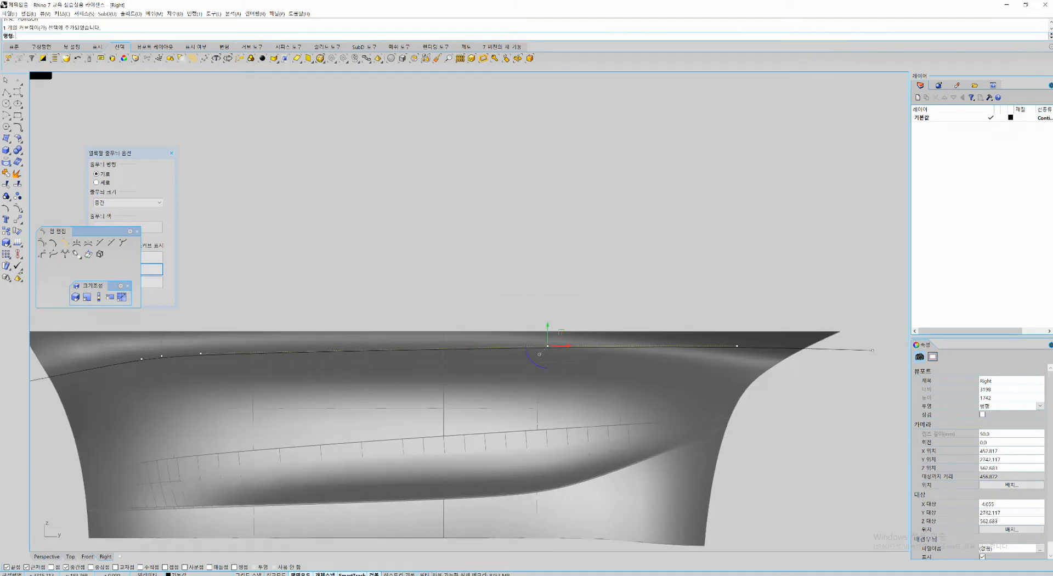
{"action": "scroll", "coordinate": [553, 352], "scroll_direction": "up", "scroll_amount": 6}
{"action": "left_click_drag", "start_coordinate": [543, 317], "coordinate": [543, 314]}
{"action": "scroll", "coordinate": [544, 318], "scroll_direction": "down", "scroll_amount": 6}
{"action": "right_click_drag", "start_coordinate": [544, 318], "coordinate": [742, 329]}
{"action": "scroll", "coordinate": [350, 343], "scroll_direction": "up", "scroll_amount": 6}
{"action": "left_click_drag", "start_coordinate": [411, 285], "coordinate": [478, 361]}
{"action": "left_click_drag", "start_coordinate": [445, 321], "coordinate": [445, 320]}
{"action": "left_click", "coordinate": [456, 306]}
{"action": "scroll", "coordinate": [457, 307], "scroll_direction": "down", "scroll_amount": 8}
{"action": "right_click_drag", "start_coordinate": [457, 306], "coordinate": [349, 335]}
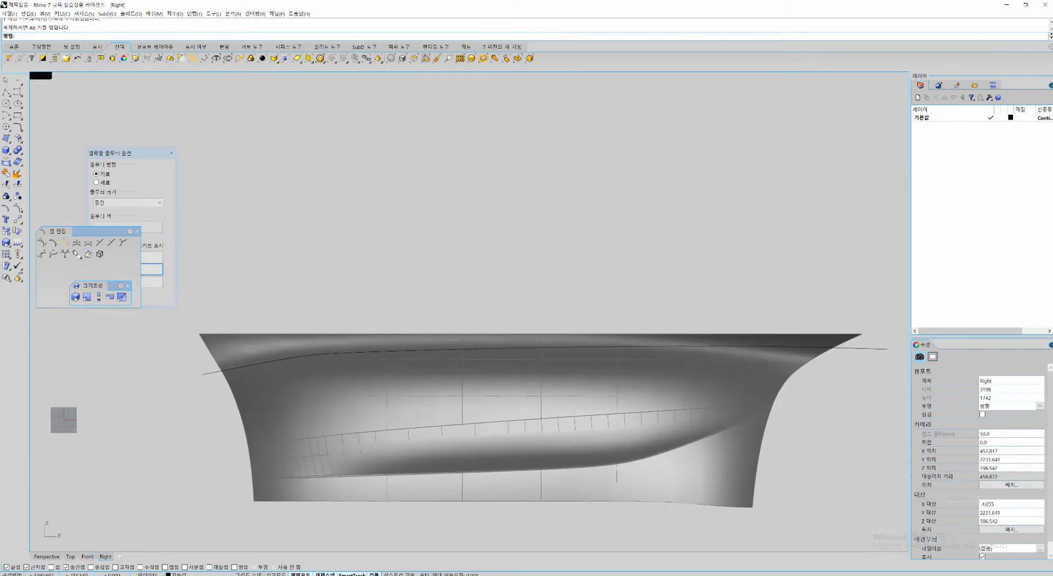
{"action": "left_click_drag", "start_coordinate": [776, 281], "coordinate": [687, 347]}
{"action": "key", "text": "Escape"}
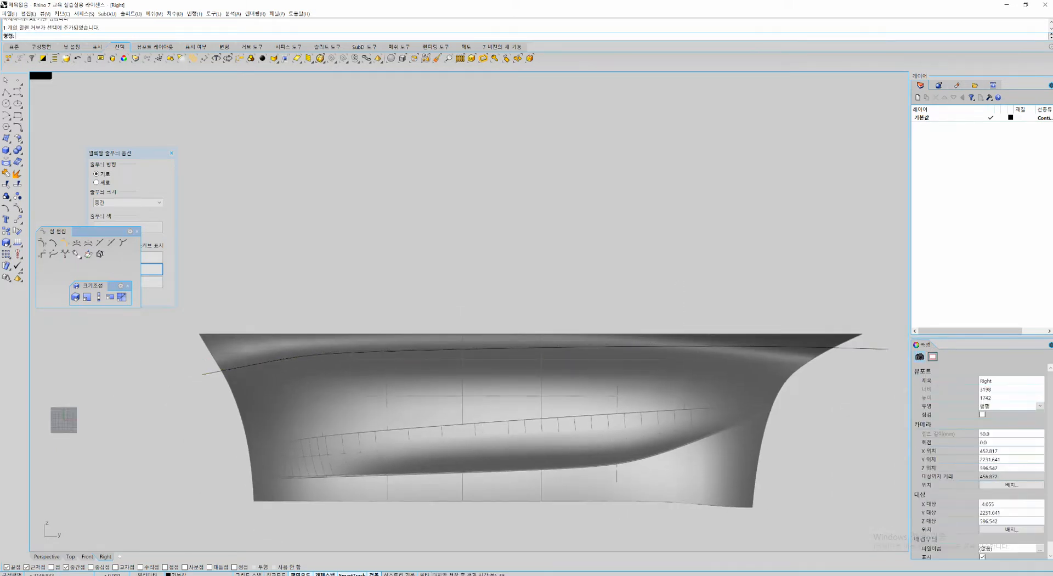
Step: Unlock the surfaces and split the upper polysurface with the arched curve
{"action": "type", "text": "Unlock"}
{"action": "key", "text": "Return"}
{"action": "type", "text": "Split"}
{"action": "key", "text": "Return"}
{"action": "left_click", "coordinate": [378, 344]}
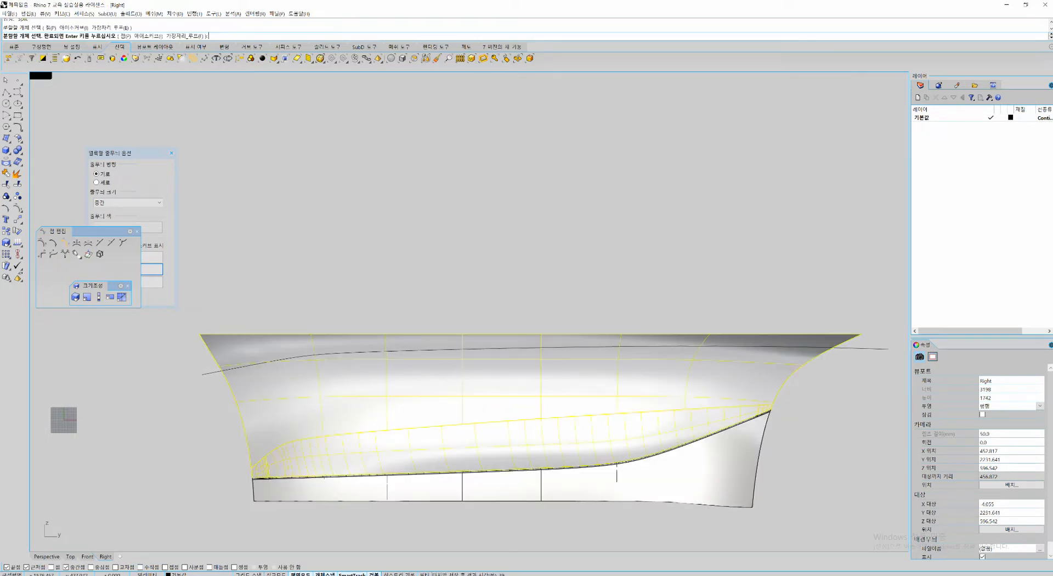
{"action": "key", "text": "Return"}
{"action": "left_click", "coordinate": [378, 352]}
{"action": "key", "text": "Return"}
Step: Check the two pieces on either side of the split and select the splitting curve
{"action": "left_click", "coordinate": [359, 344]}
{"action": "scroll", "coordinate": [342, 370], "scroll_direction": "up", "scroll_amount": 4}
{"action": "left_click", "coordinate": [263, 391]}
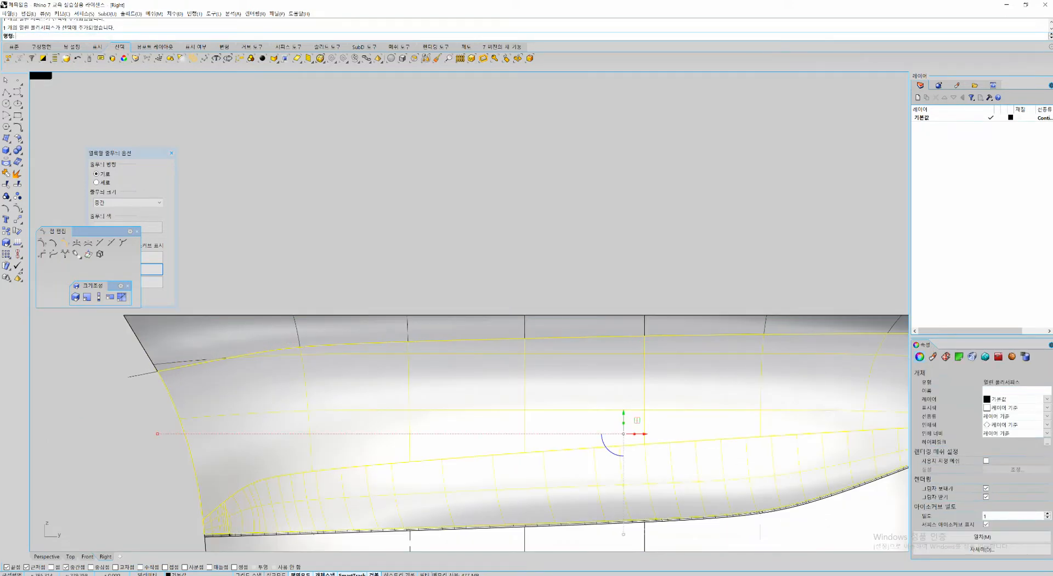
{"action": "left_click", "coordinate": [143, 374]}
{"action": "right_click_drag", "start_coordinate": [143, 374], "coordinate": [147, 341]}
{"action": "right_click_drag", "start_coordinate": [253, 349], "coordinate": [262, 390]}
{"action": "scroll", "coordinate": [246, 392], "scroll_direction": "up", "scroll_amount": 2}
{"action": "type", "text": "Curve"}
{"action": "key", "text": "Return"}
{"action": "scroll", "coordinate": [260, 390], "scroll_direction": "up", "scroll_amount": 2}
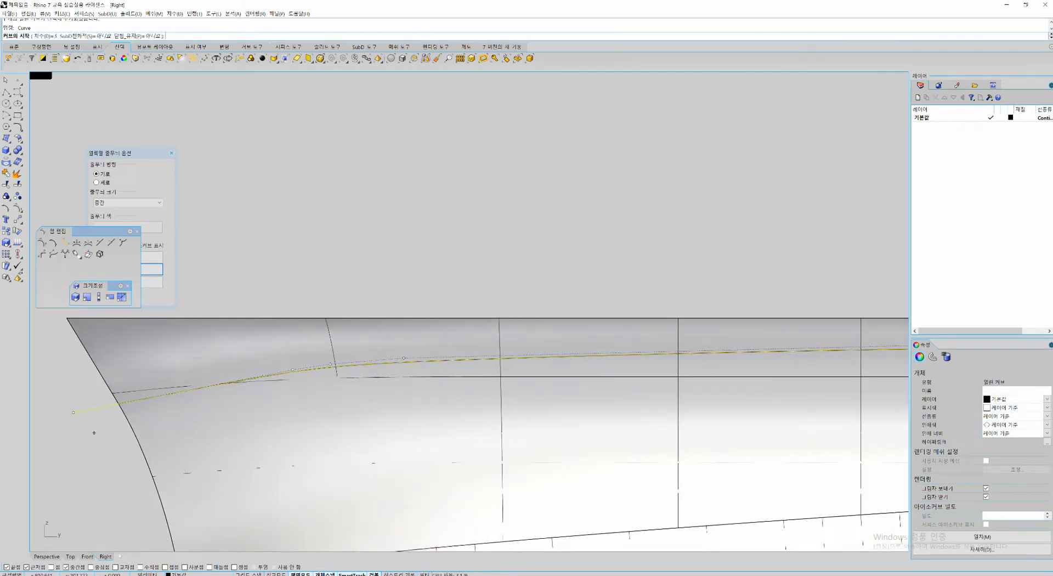
{"action": "key", "text": "Escape"}
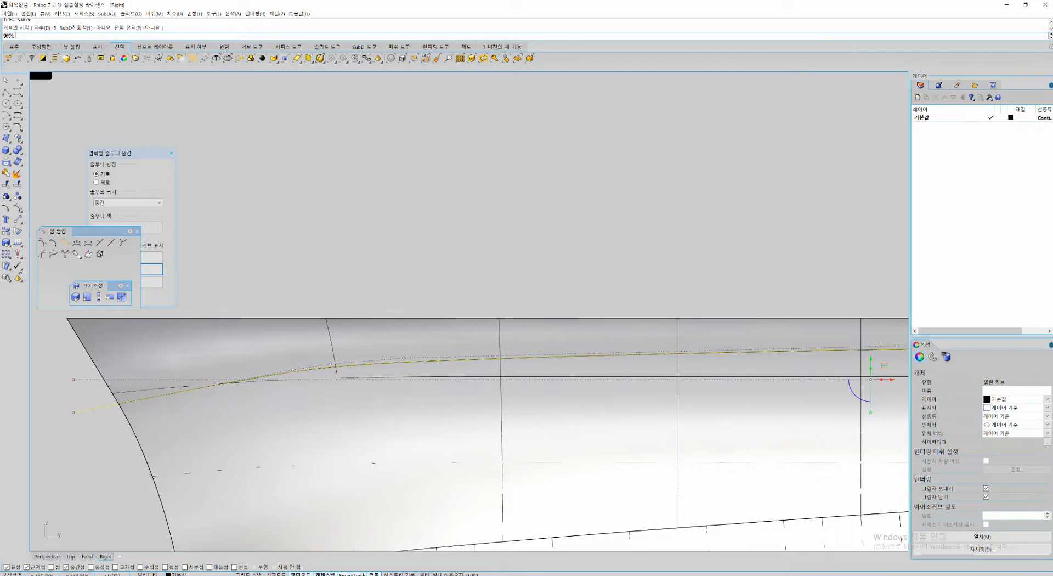
Step: Scale the splitting curve vertically to flatten its arch and place it lower on the body
{"action": "left_click", "coordinate": [98, 297]}
{"action": "left_click", "coordinate": [73, 412]}
{"action": "left_click", "coordinate": [63, 360]}
{"action": "scroll", "coordinate": [58, 383], "scroll_direction": "down", "scroll_amount": 6, "text": "shift"}
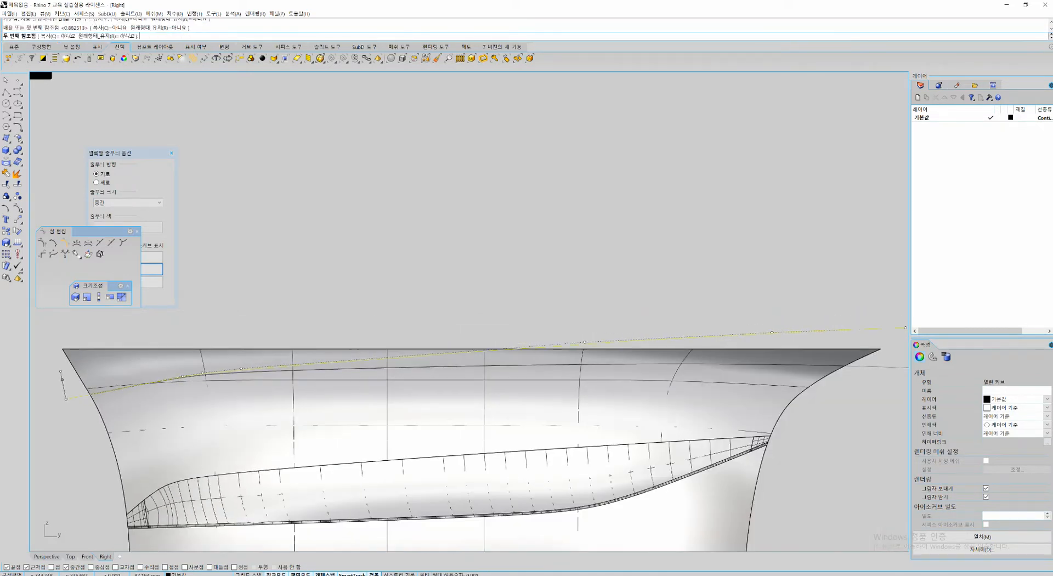
{"action": "left_click", "coordinate": [67, 370]}
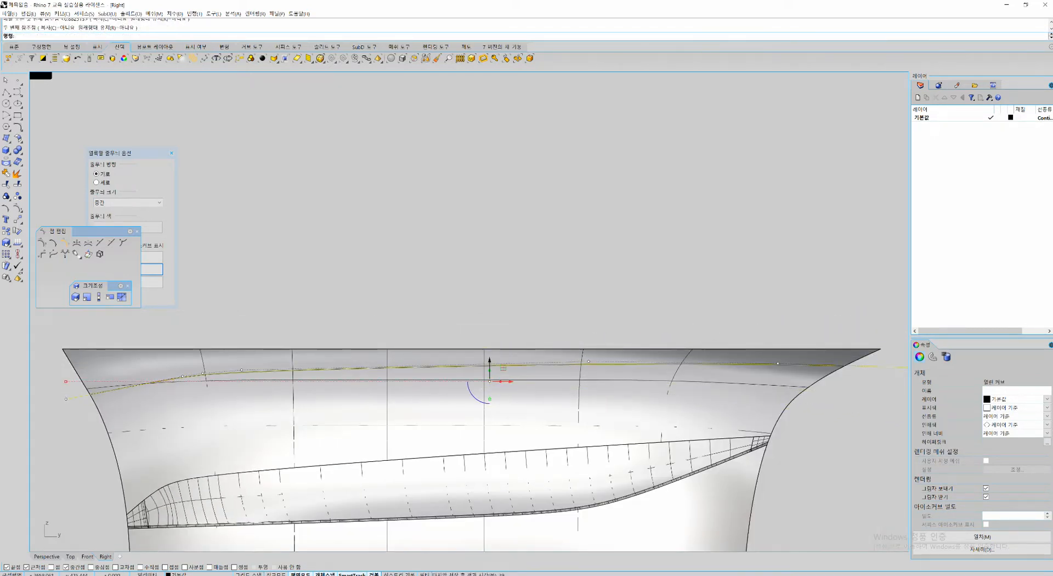
{"action": "left_click_drag", "start_coordinate": [503, 368], "coordinate": [490, 406]}
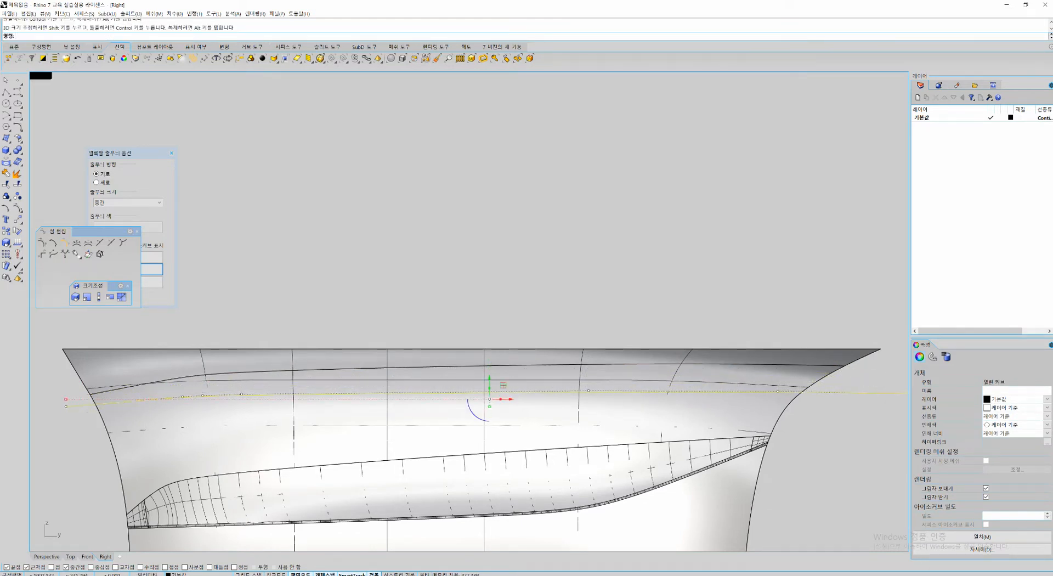
Step: Rotate the flattened curve slightly upward about its lower end so it converges toward the first split line
{"action": "type", "text": "ro"}
{"action": "key", "text": "space"}
{"action": "left_click", "coordinate": [65, 406]}
{"action": "left_click", "coordinate": [801, 311]}
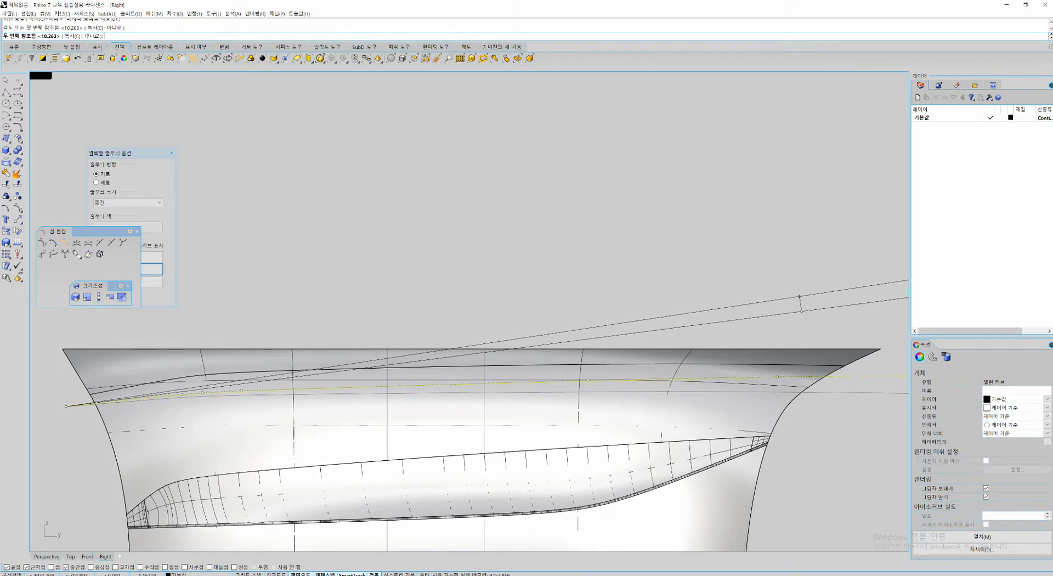
{"action": "left_click", "coordinate": [798, 296]}
{"action": "key", "text": "Escape"}
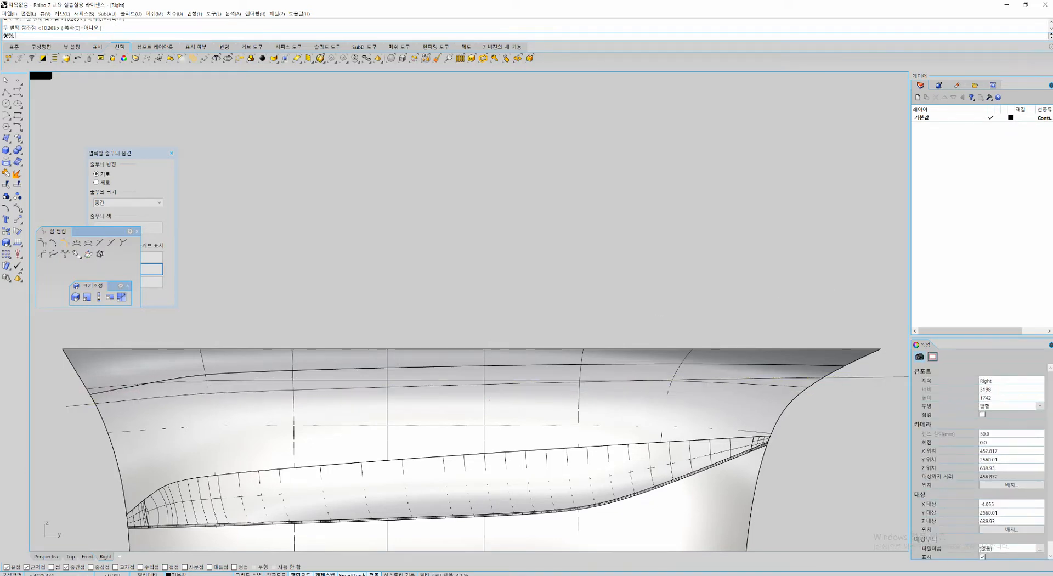
{"action": "left_click", "coordinate": [411, 386]}
{"action": "right_click_drag", "start_coordinate": [411, 386], "coordinate": [414, 361]}
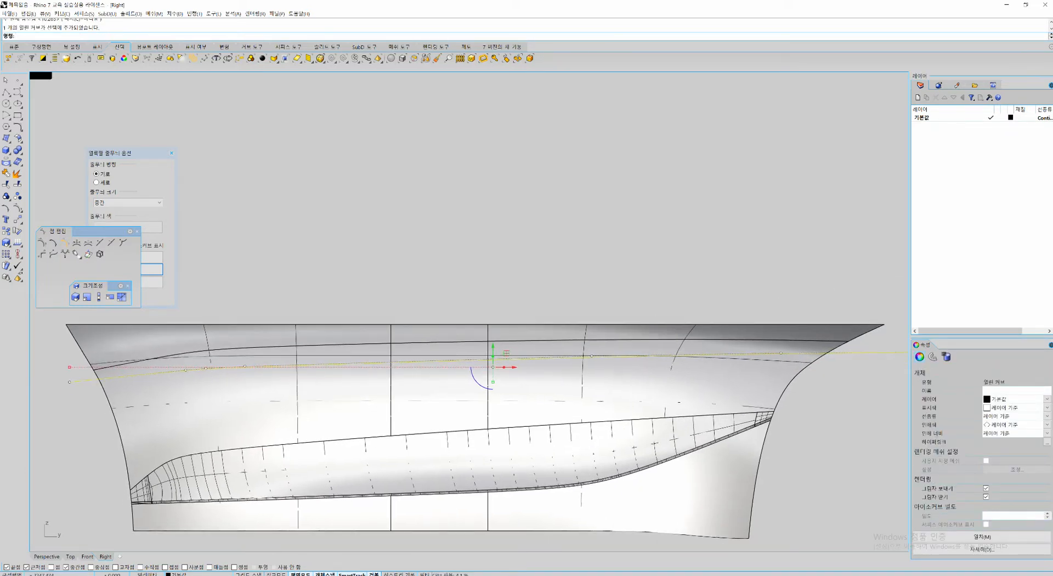
{"action": "key", "text": "Escape"}
Step: Split the body piece below the first split line with the rotated curve
{"action": "type", "text": "sp"}
{"action": "key", "text": "space"}
{"action": "left_click", "coordinate": [219, 395]}
{"action": "key", "text": "space"}
{"action": "left_click", "coordinate": [195, 370]}
{"action": "key", "text": "space"}
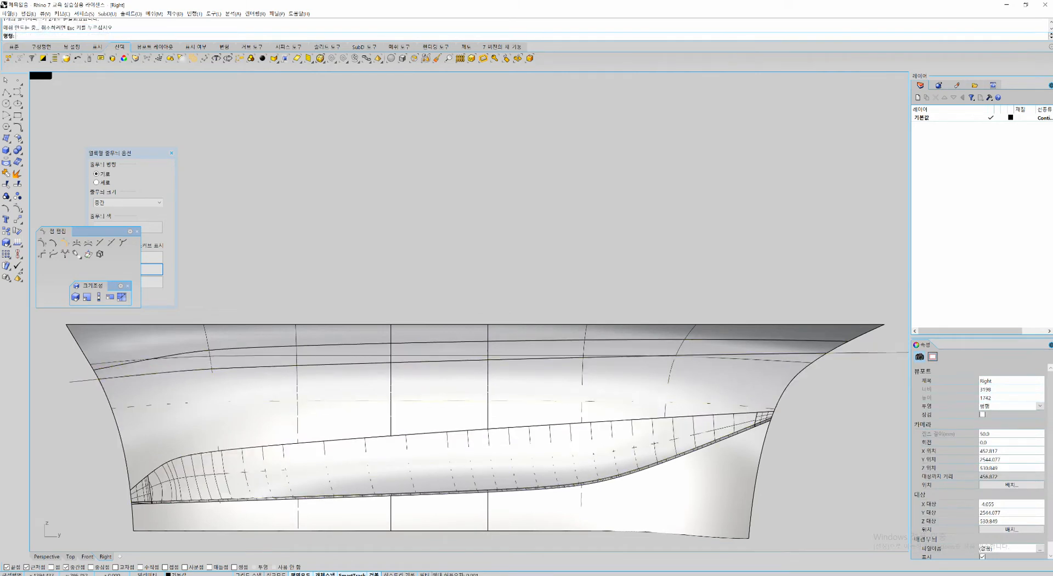
Step: Remove the cutting curve and the narrow strip between the two split lines to open a tapered gap
{"action": "key", "text": "ctrl+x"}
{"action": "left_click_drag", "start_coordinate": [75, 380], "coordinate": [65, 388]}
{"action": "key", "text": "ctrl+x"}
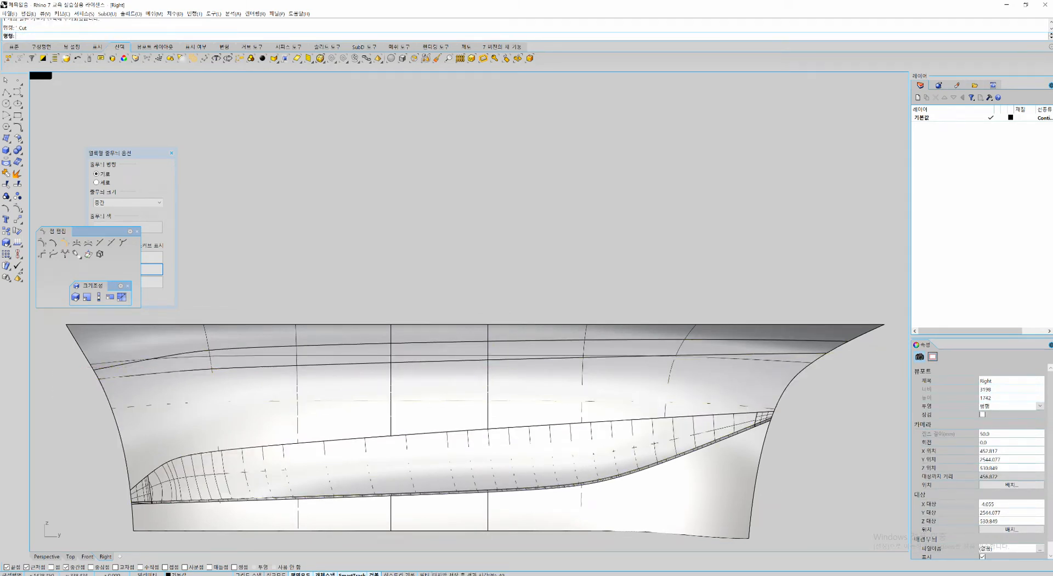
{"action": "left_click", "coordinate": [354, 358]}
{"action": "scroll", "coordinate": [355, 376], "scroll_direction": "up", "scroll_amount": 2}
{"action": "key", "text": "ctrl+x"}
{"action": "scroll", "coordinate": [426, 346], "scroll_direction": "down", "scroll_amount": 4}
{"action": "scroll", "coordinate": [433, 350], "scroll_direction": "up", "scroll_amount": 2}
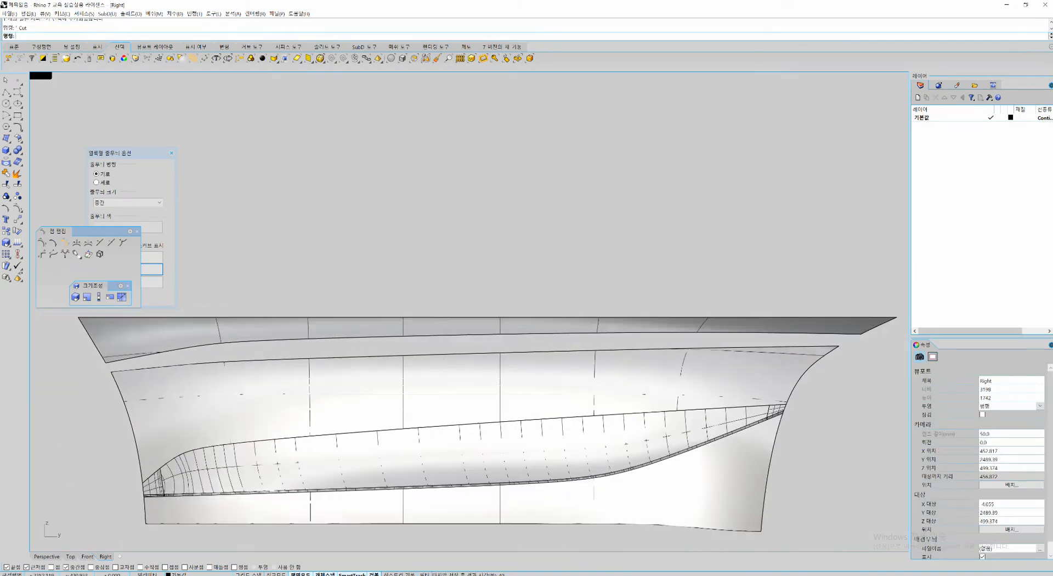
Step: Switch to the maximized Perspective view and examine the two edges facing each other across the tapered gap
{"action": "key", "text": "ctrl+F4"}
{"action": "right_click_drag", "start_coordinate": [384, 307], "coordinate": [559, 318]}
{"action": "scroll", "coordinate": [537, 307], "scroll_direction": "up", "scroll_amount": 6}
{"action": "left_click_drag", "start_coordinate": [482, 342], "coordinate": [498, 336]}
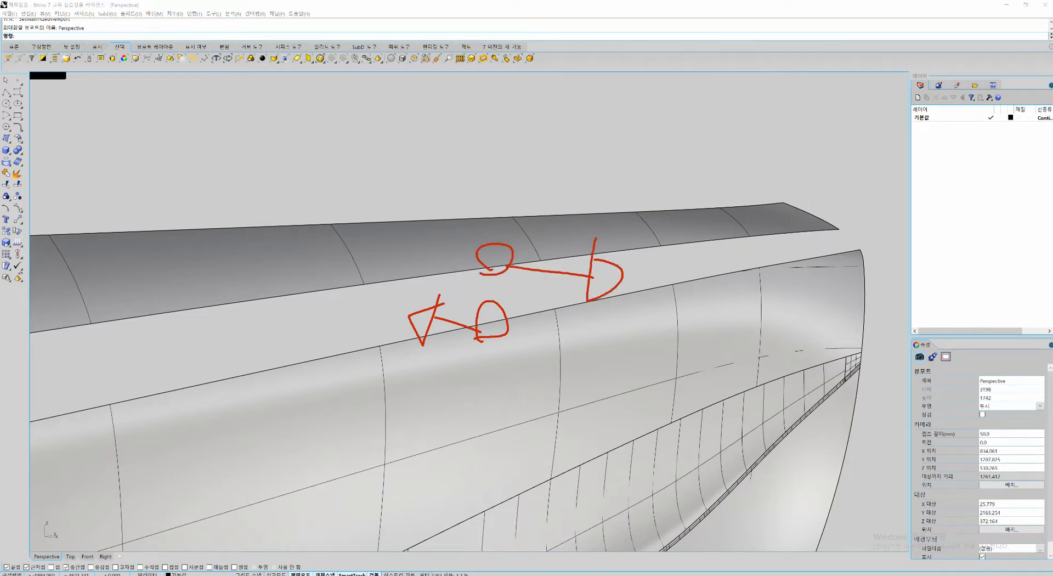
Step: Try to extract the body surface below the gap and show its control points, and undo the extraction
{"action": "key", "text": "Escape"}
{"action": "scroll", "coordinate": [595, 294], "scroll_direction": "down", "scroll_amount": 9}
{"action": "left_click", "coordinate": [597, 305]}
{"action": "key", "text": "F10"}
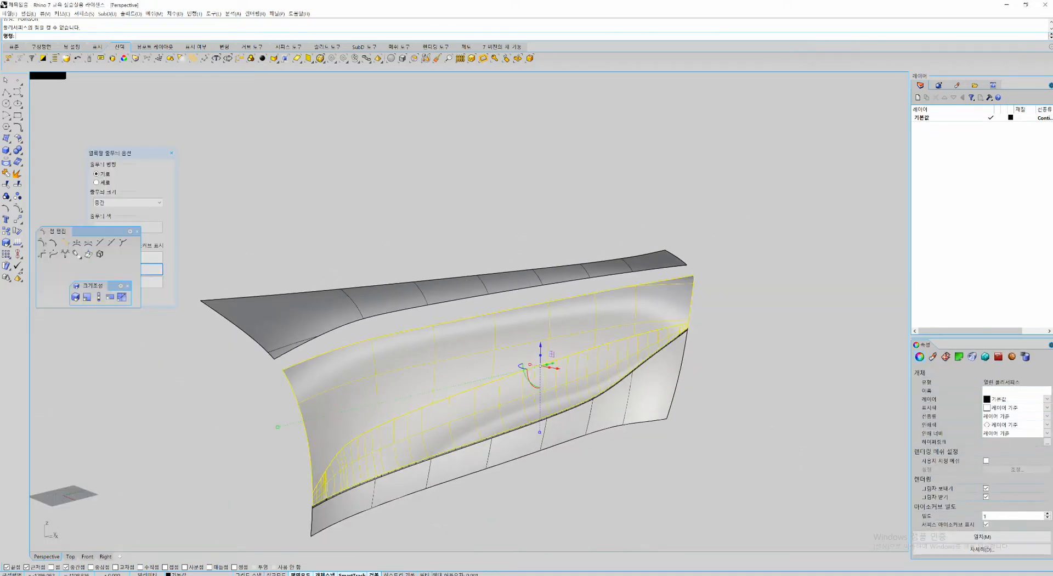
{"action": "scroll", "coordinate": [544, 316], "scroll_direction": "up", "scroll_amount": 3}
{"action": "type", "text": "es"}
{"action": "key", "text": "Return"}
{"action": "left_click", "coordinate": [544, 316]}
{"action": "key", "text": "Return"}
{"action": "key", "text": "F10"}
{"action": "scroll", "coordinate": [542, 313], "scroll_direction": "up", "scroll_amount": 1}
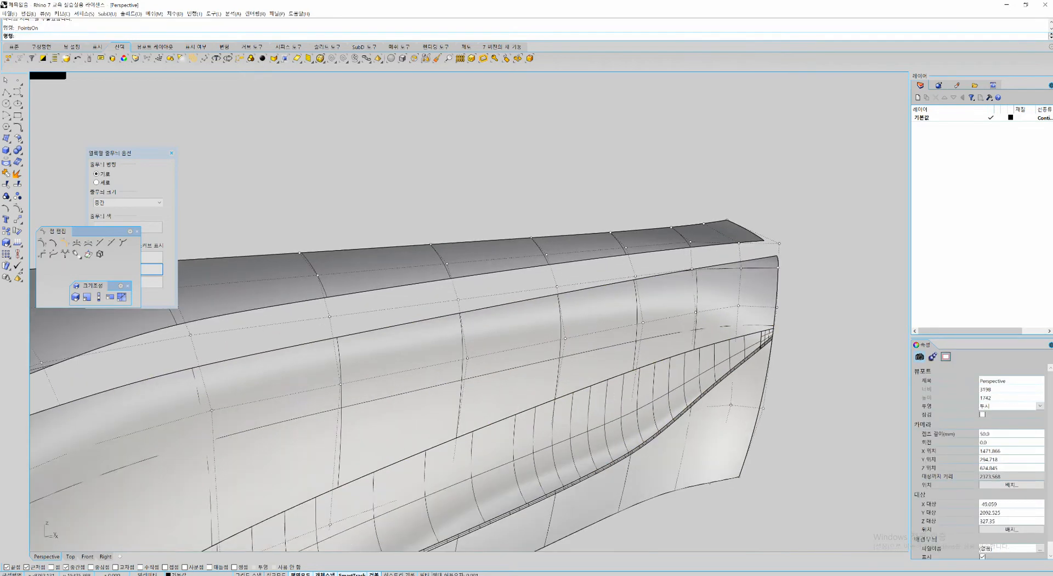
{"action": "key", "text": "Escape"}
{"action": "scroll", "coordinate": [539, 326], "scroll_direction": "down", "scroll_amount": 2}
{"action": "key", "text": "ctrl+z"}
Step: Select the body below the gap and check its object type in the properties to see whether control points are available
{"action": "left_click", "coordinate": [543, 326]}
{"action": "right_click_drag", "start_coordinate": [542, 326], "coordinate": [521, 306]}
{"action": "key", "text": "Escape"}
{"action": "left_click", "coordinate": [520, 306]}
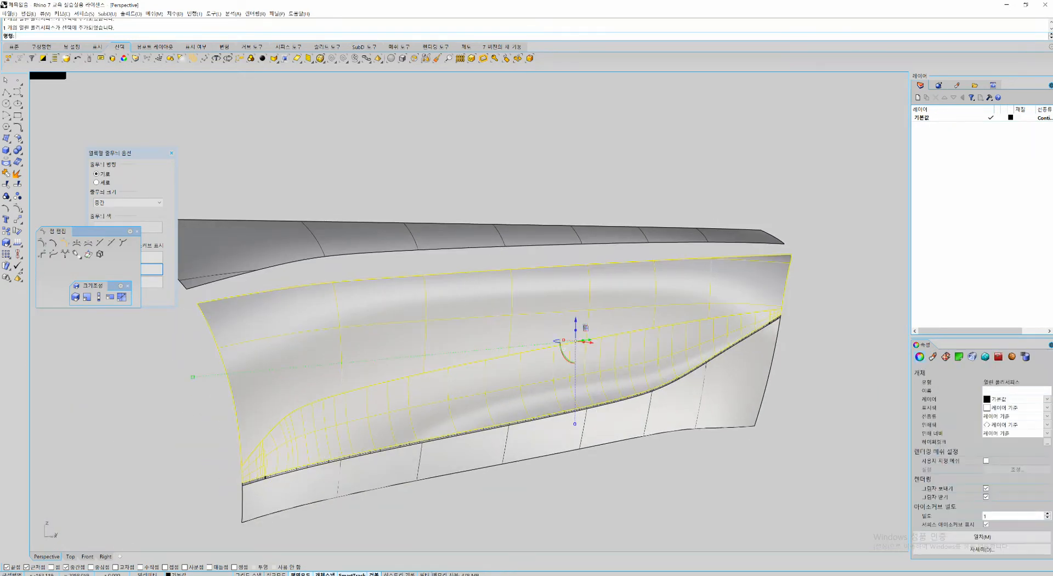
{"action": "key", "text": "F10"}
{"action": "key", "text": "Escape"}
{"action": "left_click", "coordinate": [523, 313]}
{"action": "scroll", "coordinate": [523, 313], "scroll_direction": "up", "scroll_amount": 2}
{"action": "mouse_move", "coordinate": [524, 312]}
{"action": "right_mouse_down", "text": "shift"}
{"action": "mouse_move", "coordinate": [570, 339]}
{"action": "mouse_move", "coordinate": [531, 315]}
{"action": "right_mouse_up", "text": "shift"}
{"action": "key", "text": "Escape"}
{"action": "left_click", "coordinate": [528, 318]}
{"action": "scroll", "coordinate": [564, 334], "scroll_direction": "up", "scroll_amount": 2}
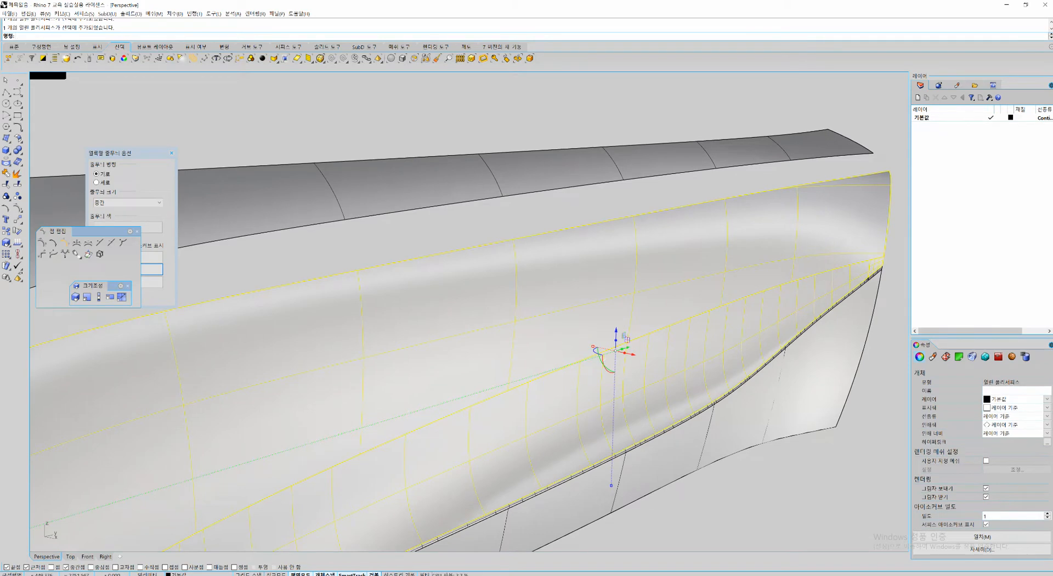
{"action": "left_click_drag", "start_coordinate": [1010, 394], "coordinate": [1004, 394]}
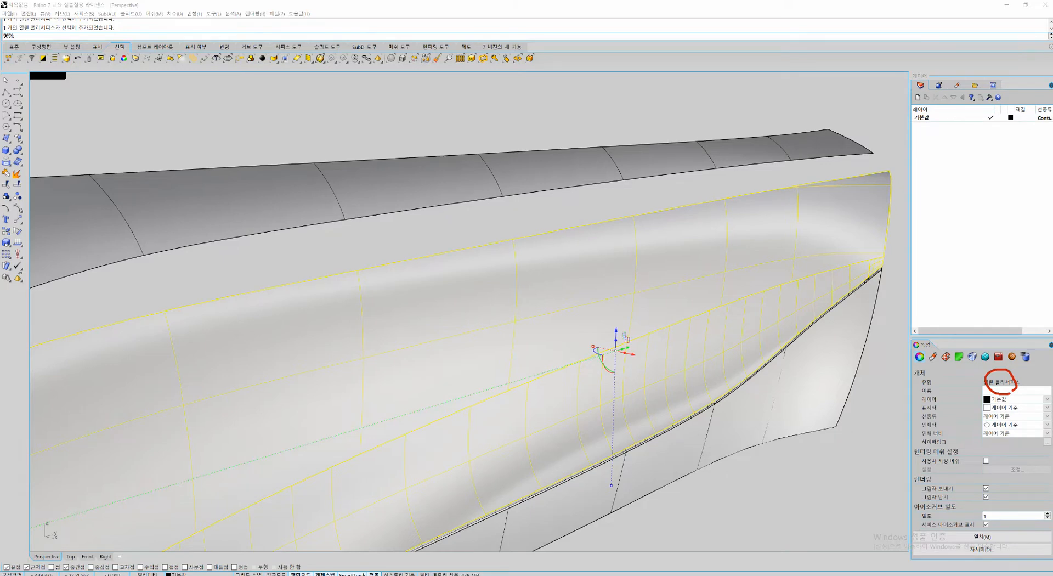
{"action": "left_click_drag", "start_coordinate": [357, 441], "coordinate": [577, 363]}
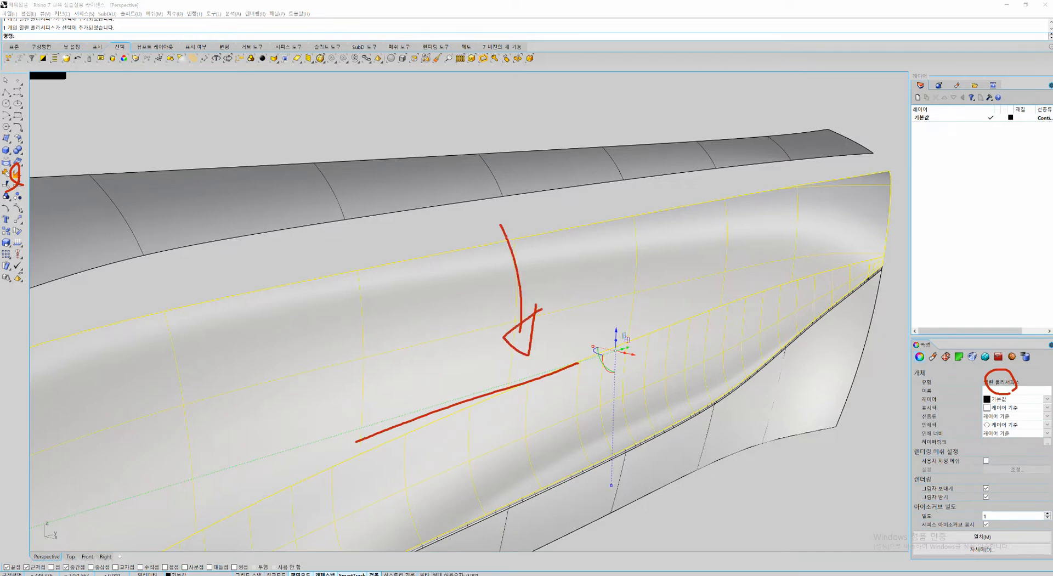
{"action": "key", "text": "Escape"}
{"action": "scroll", "coordinate": [485, 314], "scroll_direction": "down", "scroll_amount": 4}
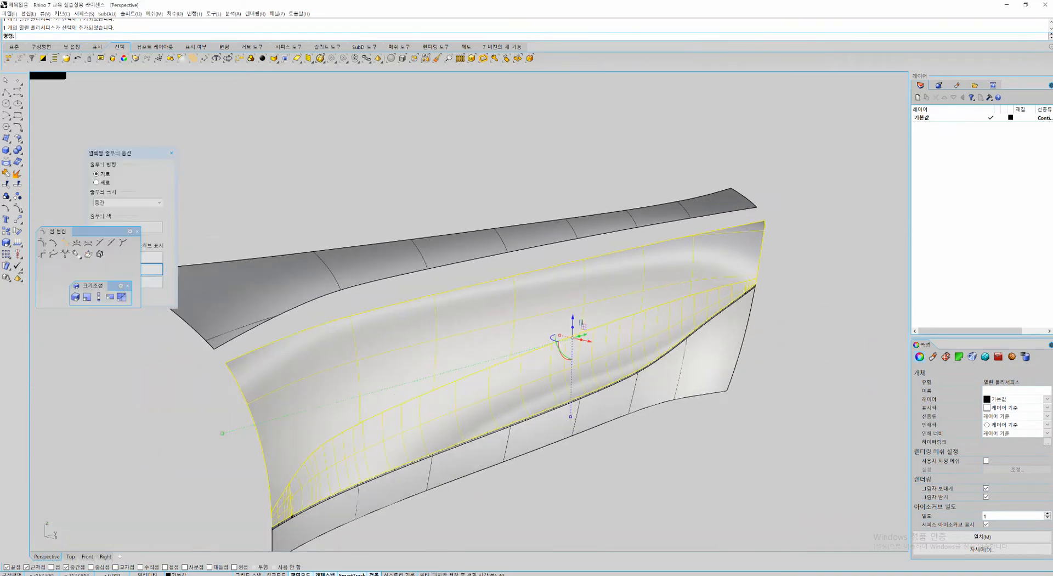
Step: Extract the body surface below the gap from its polysurface and show its control points
{"action": "key", "text": "Escape"}
{"action": "key", "text": "Return"}
{"action": "left_click", "coordinate": [500, 296]}
{"action": "key", "text": "Return"}
{"action": "left_click", "coordinate": [506, 301]}
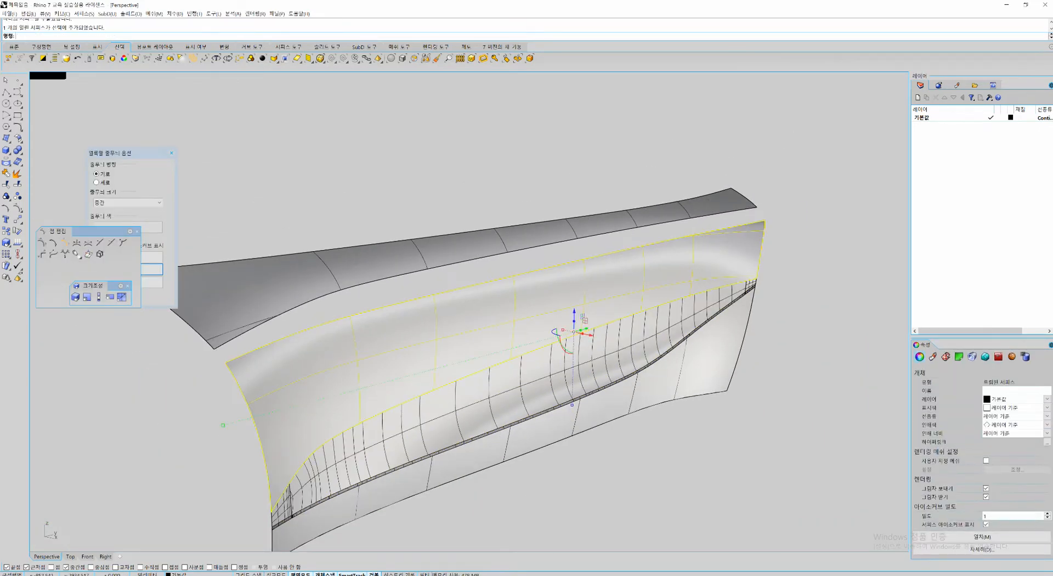
{"action": "key", "text": "F10"}
{"action": "right_click_drag", "start_coordinate": [506, 301], "coordinate": [455, 294]}
{"action": "right_click_drag", "start_coordinate": [566, 282], "coordinate": [486, 261], "text": "shift"}
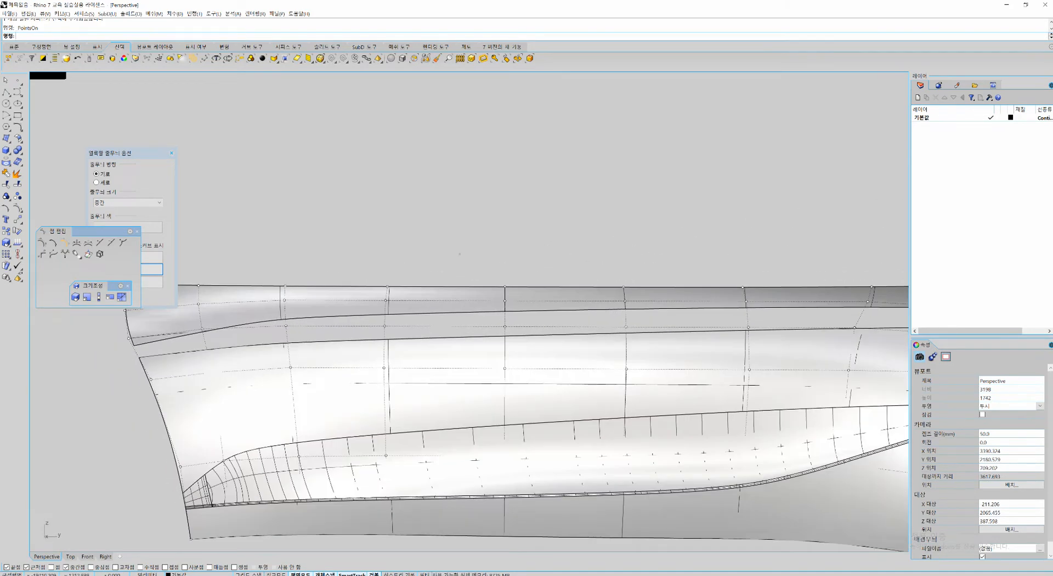
Step: Select the middle columns of control points in the body surface's upper rows and move them slightly inward
{"action": "left_click_drag", "start_coordinate": [460, 254], "coordinate": [683, 338]}
{"action": "right_click_drag", "start_coordinate": [688, 329], "coordinate": [563, 314], "text": "shift"}
{"action": "left_click_drag", "start_coordinate": [586, 243], "coordinate": [666, 317], "text": "shift"}
{"action": "right_click_drag", "start_coordinate": [490, 299], "coordinate": [449, 299], "text": "shift"}
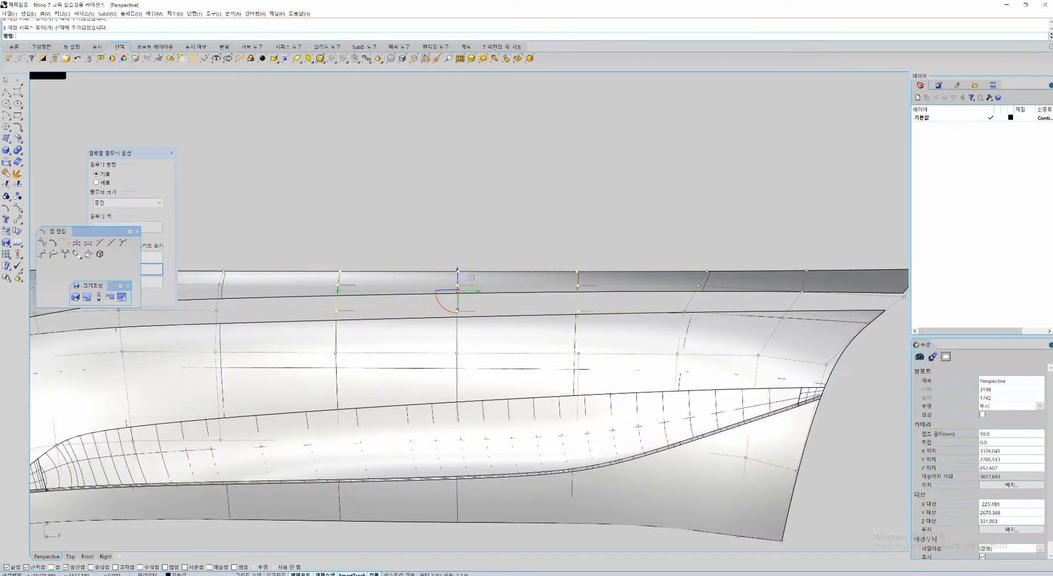
{"action": "left_click_drag", "start_coordinate": [651, 242], "coordinate": [719, 319], "text": "shift"}
{"action": "right_click_drag", "start_coordinate": [307, 310], "coordinate": [533, 308], "text": "shift"}
{"action": "left_click_drag", "start_coordinate": [407, 247], "coordinate": [489, 317], "text": "shift"}
{"action": "left_click_drag", "start_coordinate": [331, 248], "coordinate": [378, 319], "text": "shift"}
{"action": "right_click_drag", "start_coordinate": [351, 263], "coordinate": [552, 231]}
{"action": "scroll", "coordinate": [496, 282], "scroll_direction": "up", "scroll_amount": 6}
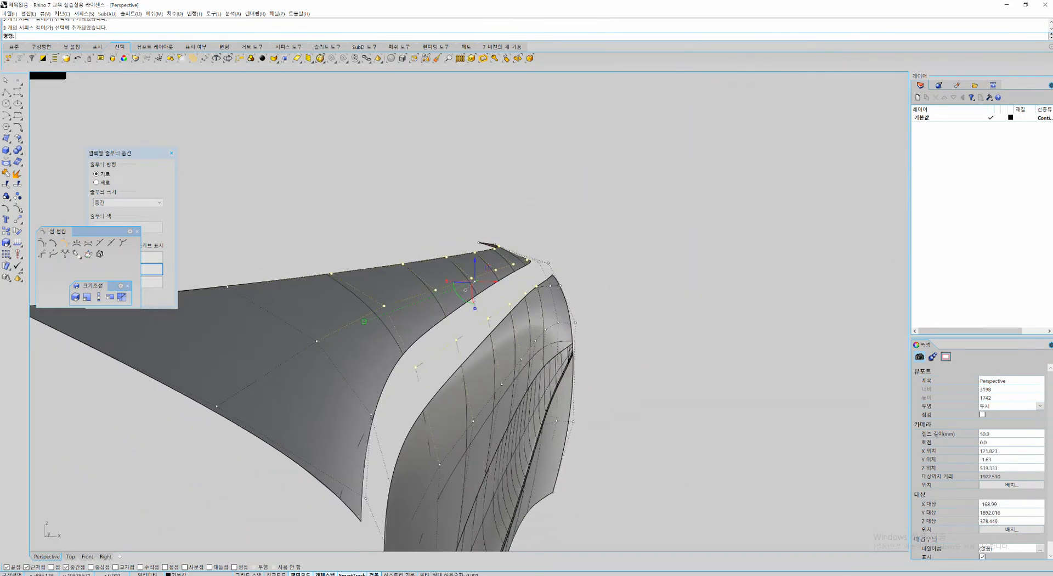
{"action": "left_click_drag", "start_coordinate": [494, 282], "coordinate": [493, 282]}
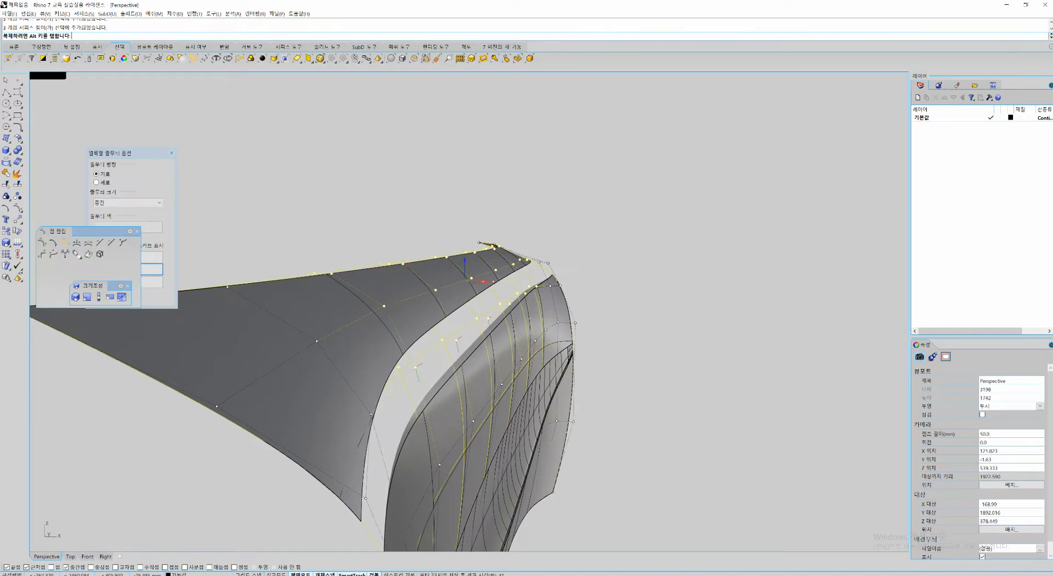
{"action": "left_click_drag", "start_coordinate": [493, 281], "coordinate": [492, 281]}
Step: Deselect the outer columns of control points, move the remaining middle points further inward, and hide the control points
{"action": "right_click_drag", "start_coordinate": [600, 293], "coordinate": [446, 351]}
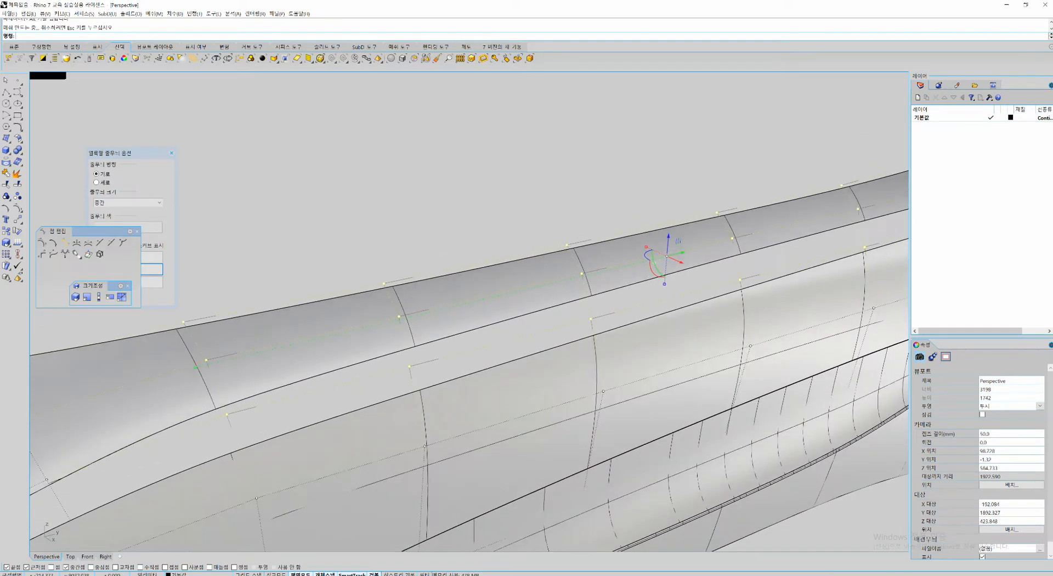
{"action": "scroll", "coordinate": [447, 351], "scroll_direction": "down", "scroll_amount": 4}
{"action": "left_click_drag", "start_coordinate": [240, 299], "coordinate": [328, 403], "text": "ctrl"}
{"action": "right_click_drag", "start_coordinate": [630, 329], "coordinate": [430, 363], "text": "shift"}
{"action": "right_click_drag", "start_coordinate": [430, 363], "coordinate": [356, 340]}
{"action": "left_click_drag", "start_coordinate": [726, 261], "coordinate": [787, 321], "text": "ctrl"}
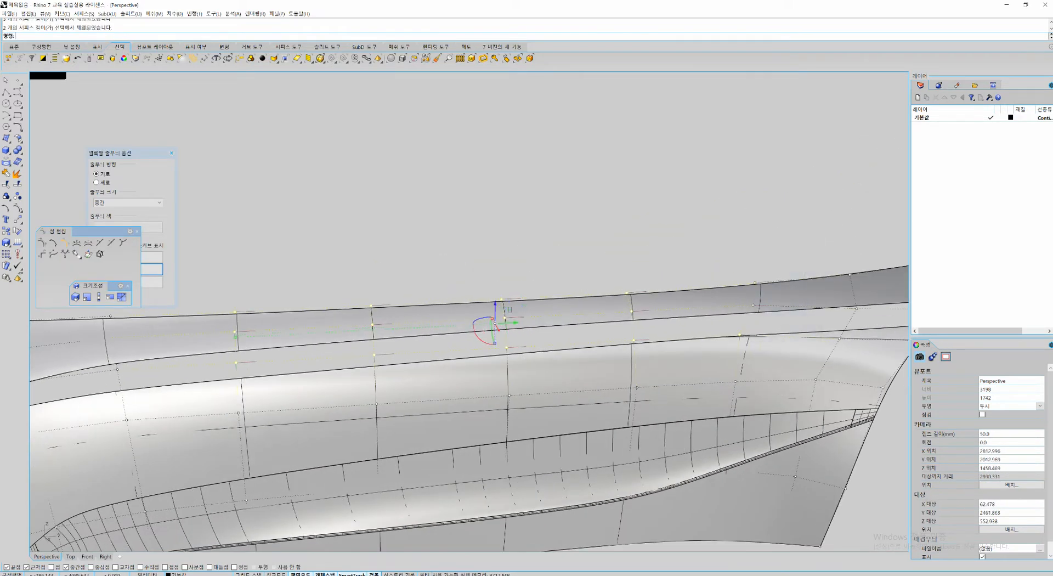
{"action": "left_click_drag", "start_coordinate": [715, 318], "coordinate": [764, 354], "text": "ctrl"}
{"action": "right_click_drag", "start_coordinate": [603, 340], "coordinate": [768, 329], "text": "shift"}
{"action": "right_click_drag", "start_coordinate": [493, 329], "coordinate": [794, 313]}
{"action": "scroll", "coordinate": [393, 307], "scroll_direction": "up", "scroll_amount": 7}
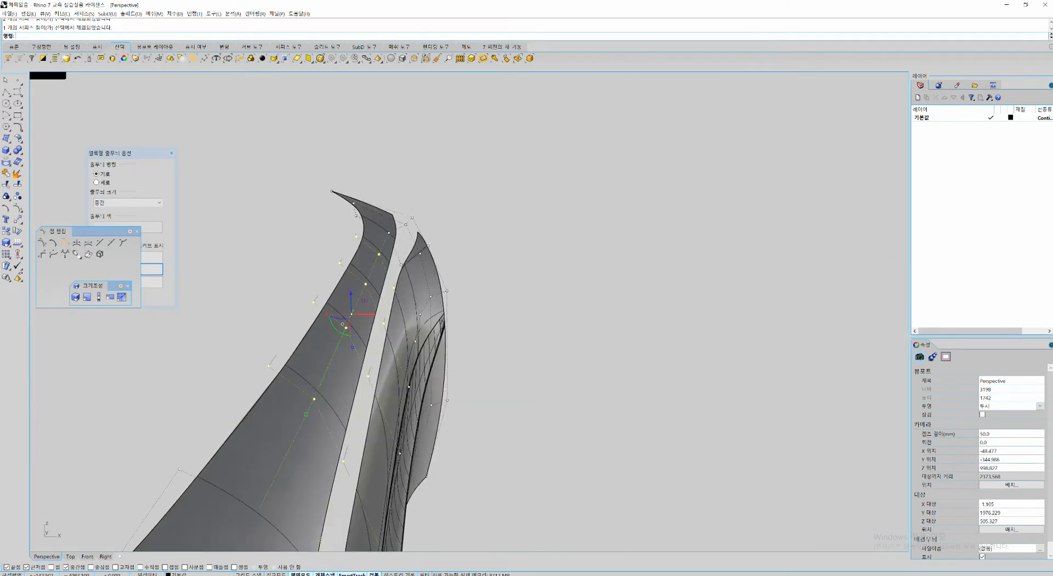
{"action": "right_click_drag", "start_coordinate": [393, 307], "coordinate": [370, 264]}
{"action": "left_click_drag", "start_coordinate": [413, 300], "coordinate": [396, 300]}
{"action": "scroll", "coordinate": [507, 299], "scroll_direction": "down", "scroll_amount": 6}
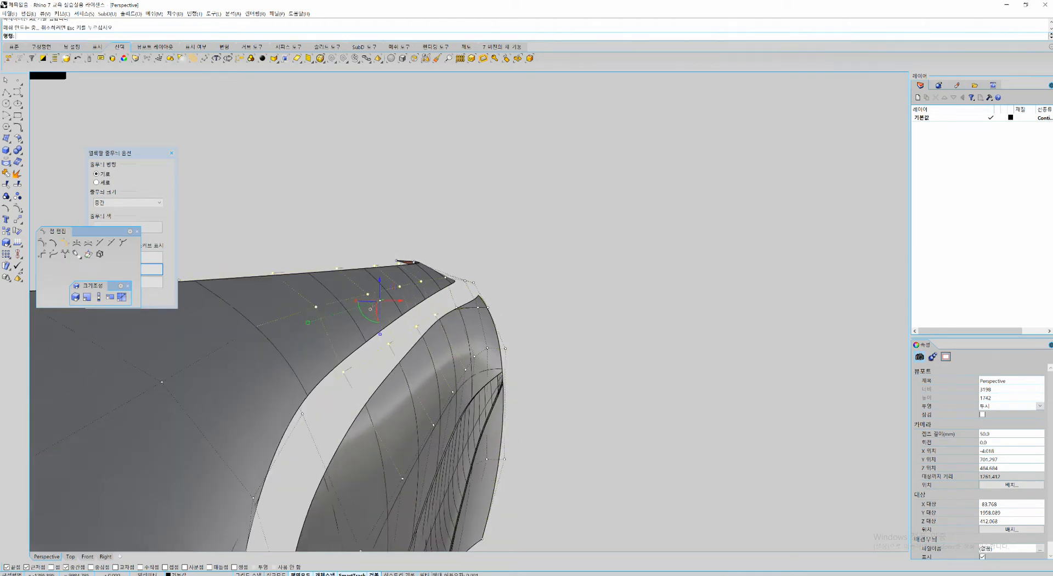
{"action": "right_click_drag", "start_coordinate": [507, 301], "coordinate": [274, 282]}
{"action": "scroll", "coordinate": [342, 308], "scroll_direction": "down", "scroll_amount": 6}
{"action": "key", "text": "Escape"}
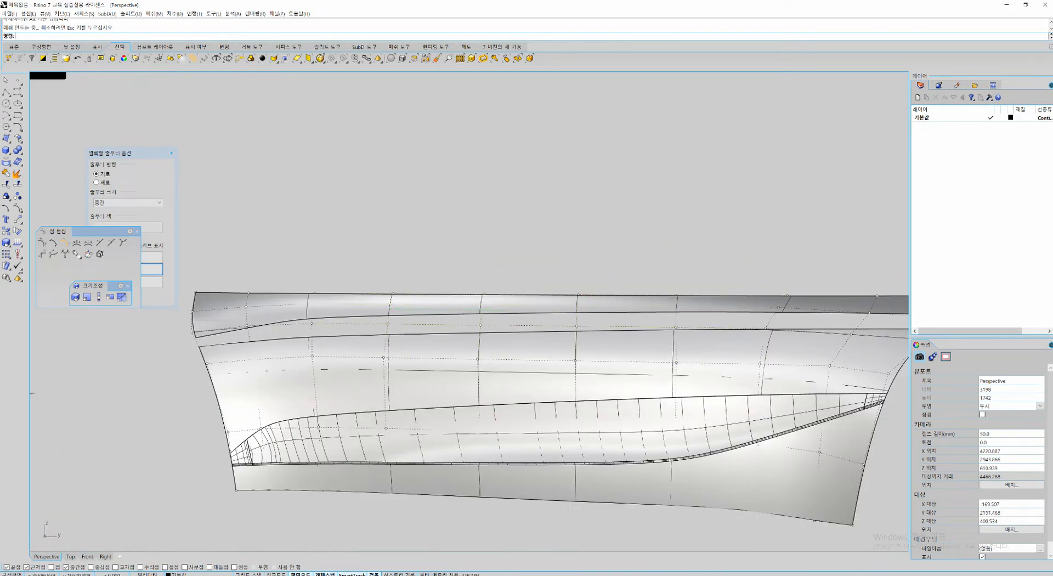
Step: Duplicate the lower edge of the upper body surface as a curve
{"action": "right_click_drag", "start_coordinate": [351, 296], "coordinate": [455, 323]}
{"action": "scroll", "coordinate": [548, 329], "scroll_direction": "up", "scroll_amount": 4}
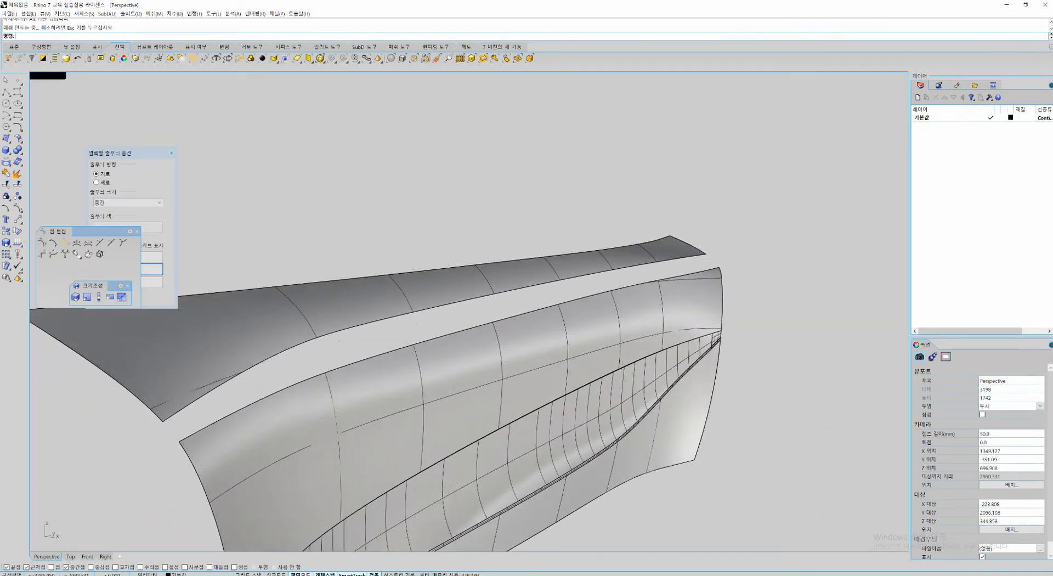
{"action": "key", "text": "Return"}
{"action": "left_click", "coordinate": [523, 287]}
{"action": "key", "text": "Return"}
Step: Extrude the duplicated edge curve straight down into a surface reaching past the gap
{"action": "scroll", "coordinate": [529, 302], "scroll_direction": "down", "scroll_amount": 2}
{"action": "right_click_drag", "start_coordinate": [529, 304], "coordinate": [597, 290]}
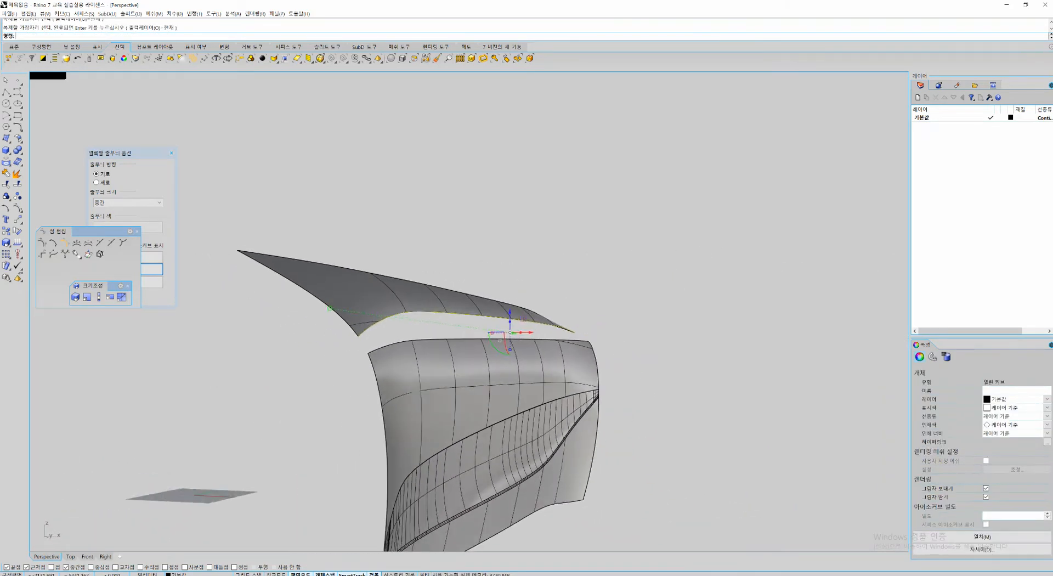
{"action": "scroll", "coordinate": [538, 298], "scroll_direction": "up", "scroll_amount": 2}
{"action": "left_click_drag", "start_coordinate": [501, 343], "coordinate": [516, 437]}
{"action": "key", "text": "Escape"}
Step: Move the extruded surface slightly upward along the upper body surface's lower edge
{"action": "right_click_drag", "start_coordinate": [516, 437], "coordinate": [565, 460]}
{"action": "left_click", "coordinate": [410, 358]}
{"action": "right_click_drag", "start_coordinate": [411, 358], "coordinate": [472, 308]}
{"action": "left_click_drag", "start_coordinate": [502, 331], "coordinate": [507, 322]}
{"action": "right_click_drag", "start_coordinate": [494, 335], "coordinate": [111, 309]}
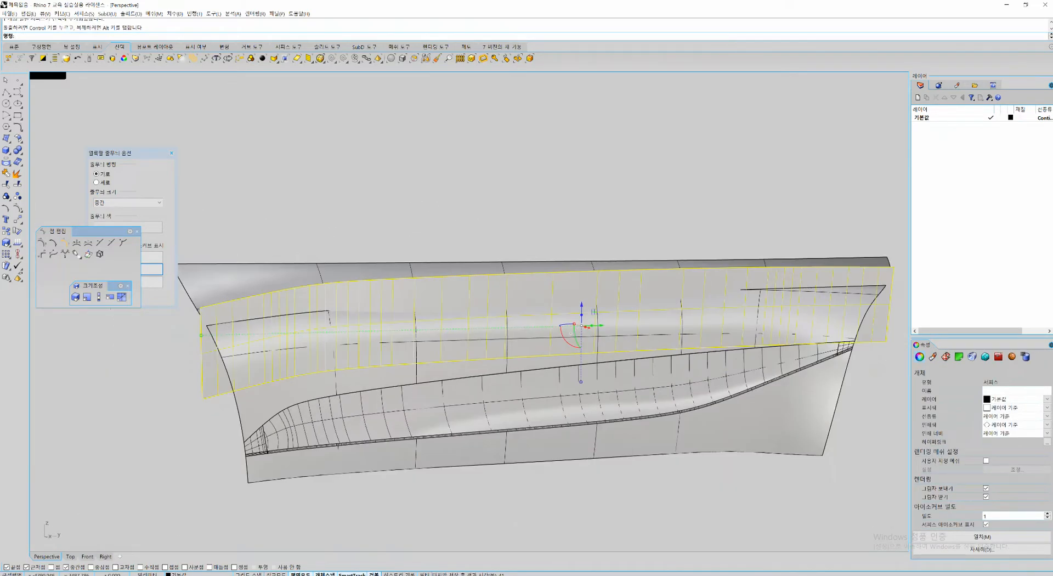
Step: Scale the extruded surface lengthwise so it reaches past the ends of the body
{"action": "right_click_drag", "start_coordinate": [496, 329], "coordinate": [423, 344], "text": "shift"}
{"action": "scroll", "coordinate": [422, 345], "scroll_direction": "down", "scroll_amount": 2}
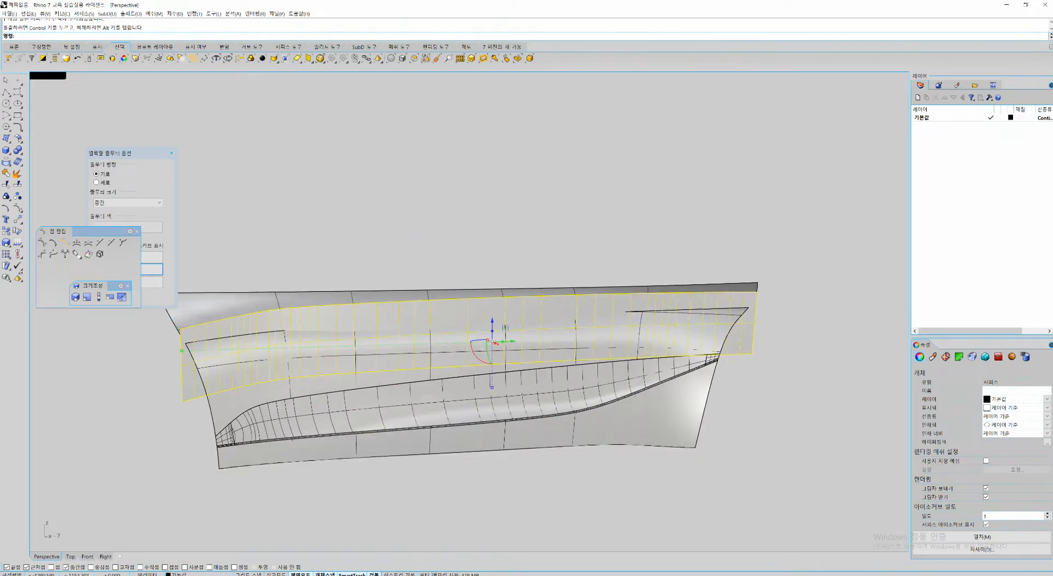
{"action": "left_click_drag", "start_coordinate": [182, 350], "coordinate": [146, 352]}
Step: Move the extruded surface slightly outward so it intersects the body surface below the gap
{"action": "right_click_drag", "start_coordinate": [154, 352], "coordinate": [450, 364]}
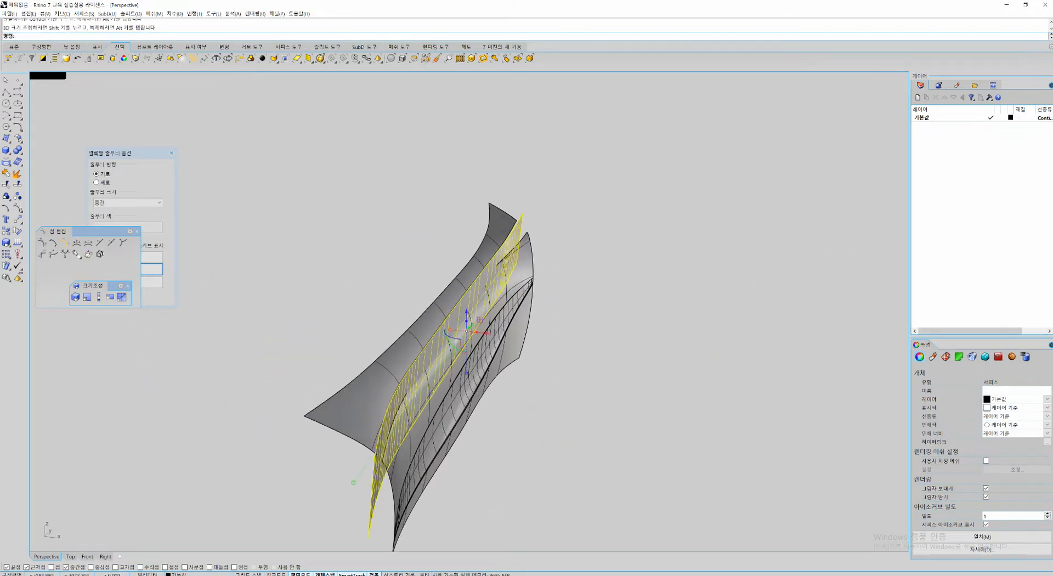
{"action": "left_click_drag", "start_coordinate": [485, 333], "coordinate": [490, 334]}
{"action": "scroll", "coordinate": [483, 328], "scroll_direction": "up", "scroll_amount": 3}
{"action": "right_click_drag", "start_coordinate": [482, 328], "coordinate": [331, 279]}
{"action": "key", "text": "Escape"}
{"action": "scroll", "coordinate": [383, 269], "scroll_direction": "up", "scroll_amount": 2}
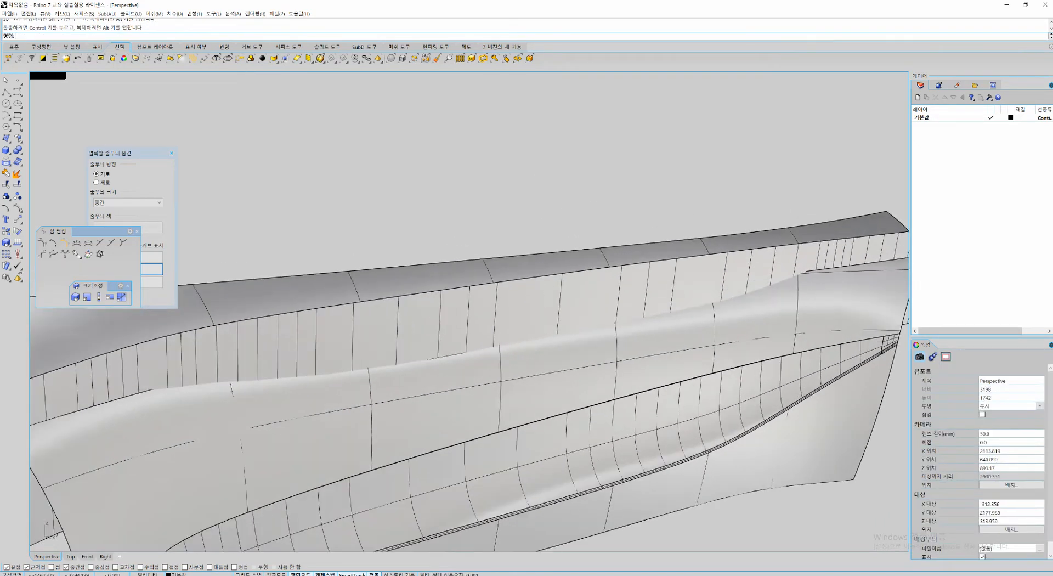
Step: Try to move the upper body surface sideways toward the extruded surface, and undo the move
{"action": "left_click", "coordinate": [394, 282]}
{"action": "right_click_drag", "start_coordinate": [395, 283], "coordinate": [438, 287], "text": "shift"}
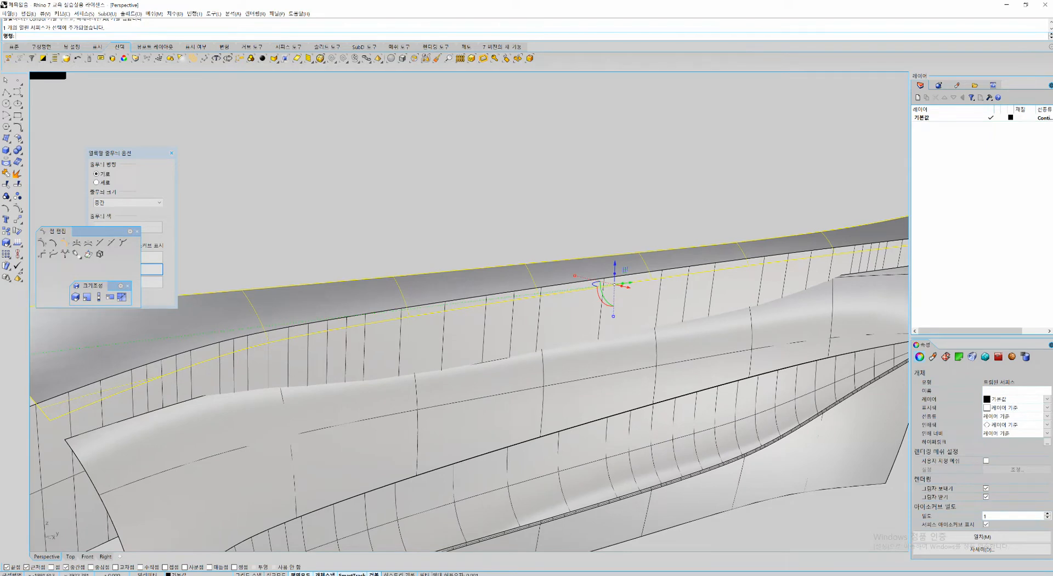
{"action": "mouse_move", "coordinate": [627, 287]}
{"action": "left_mouse_down"}
{"action": "mouse_move", "coordinate": [657, 293]}
{"action": "mouse_move", "coordinate": [635, 289]}
{"action": "left_mouse_up"}
{"action": "key", "text": "Escape"}
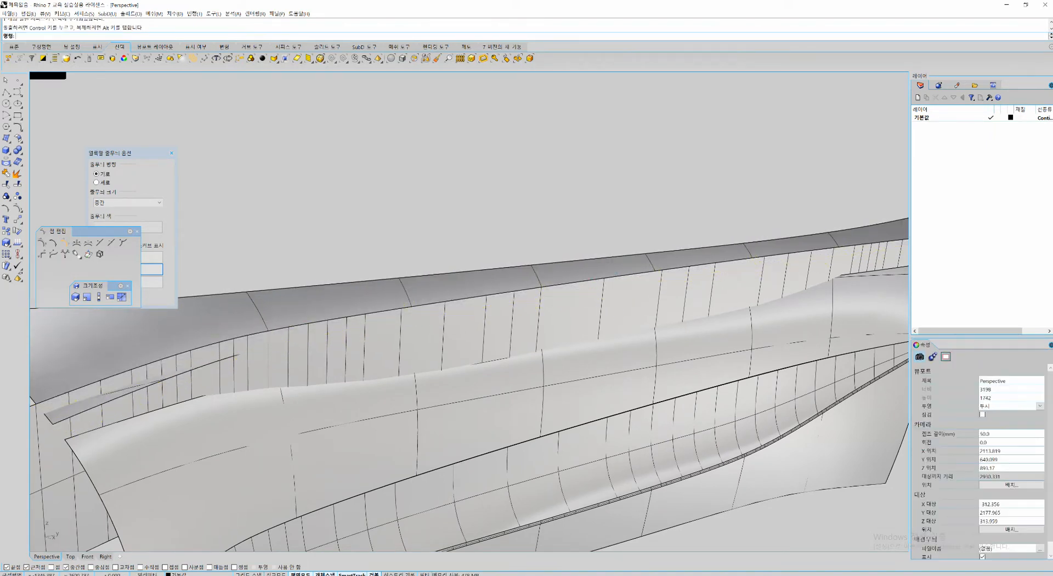
{"action": "right_click_drag", "start_coordinate": [450, 338], "coordinate": [457, 313], "text": "shift"}
{"action": "key", "text": "ctrl+z"}
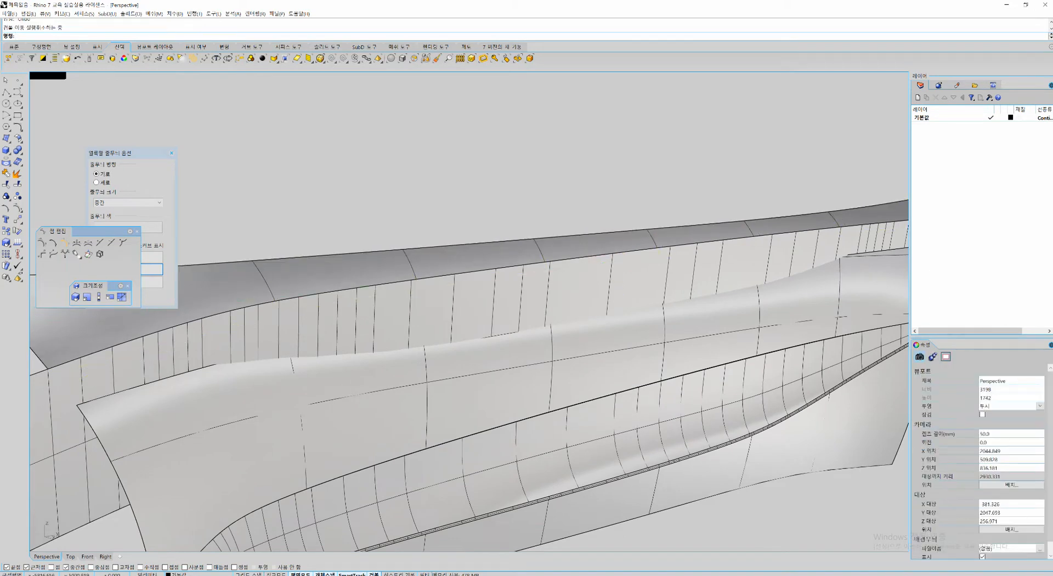
{"action": "key", "text": "ctrl+2"}
{"action": "left_click_drag", "start_coordinate": [221, 362], "coordinate": [308, 358]}
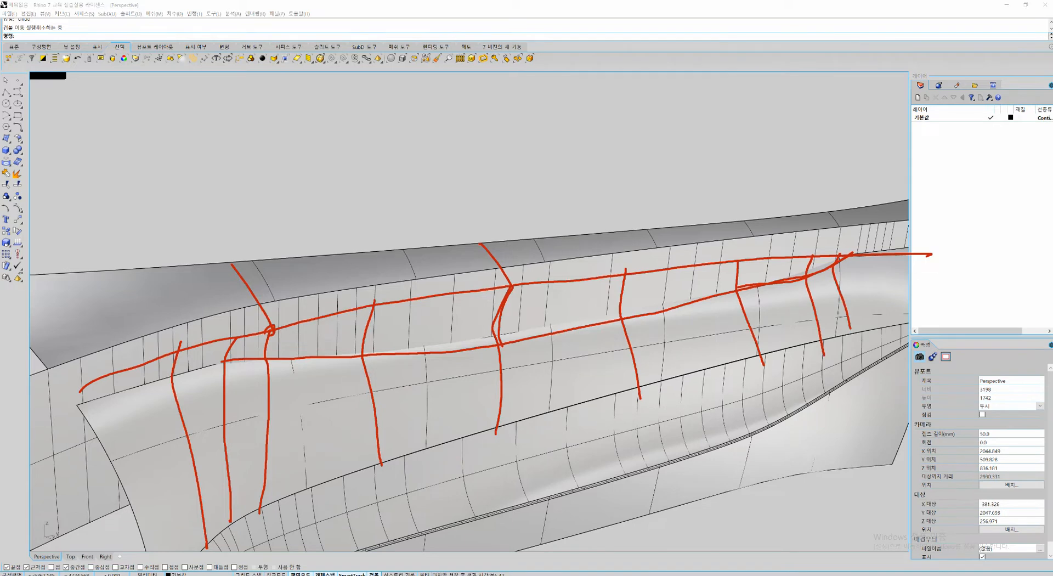
{"action": "key", "text": "Escape"}
Step: Extract the blend surface below the upper body piece from its polysurface
{"action": "right_click_drag", "start_coordinate": [513, 338], "coordinate": [548, 285]}
{"action": "key", "text": "space"}
{"action": "left_click", "coordinate": [515, 369]}
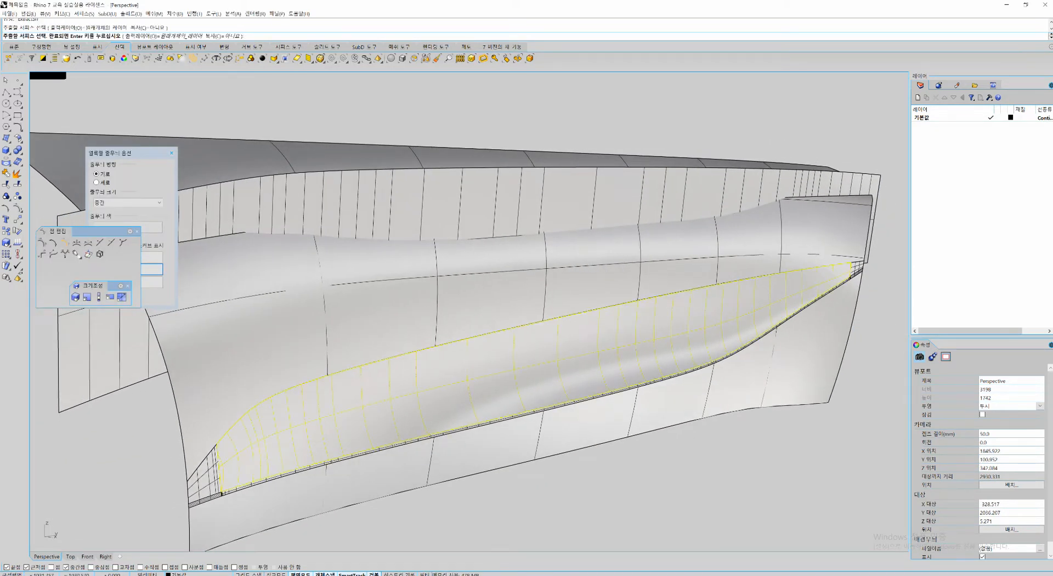
{"action": "right_click_drag", "start_coordinate": [515, 368], "coordinate": [630, 369]}
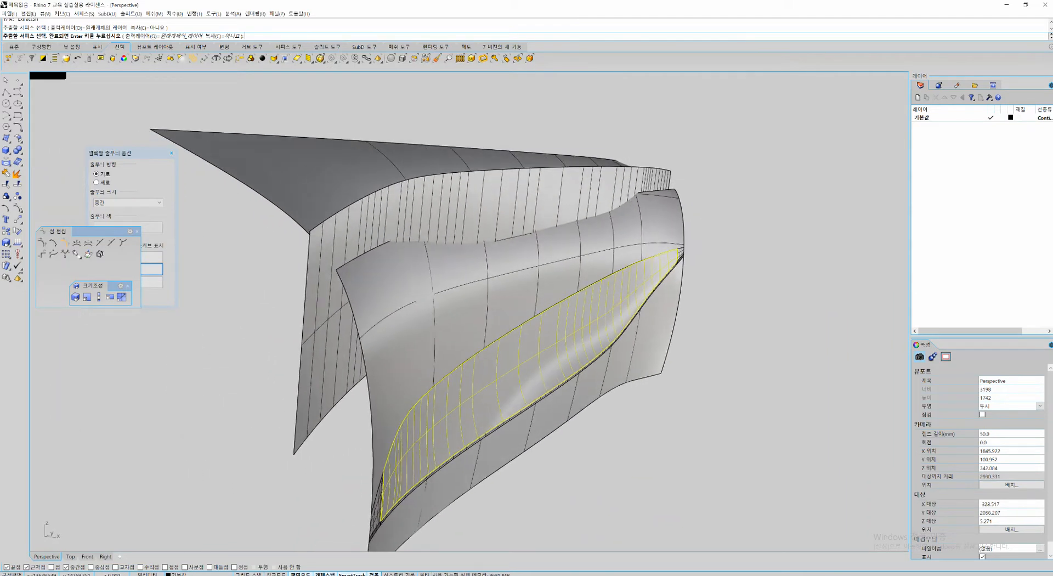
{"action": "key", "text": "Return"}
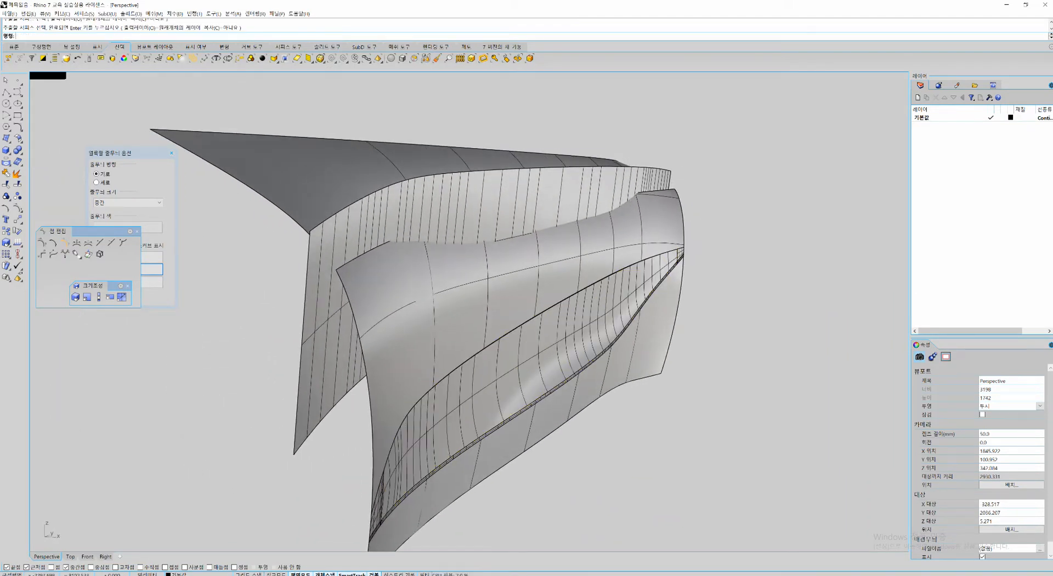
Step: Raise the extruded surface and reposition it sideways relative to the body
{"action": "right_click_drag", "start_coordinate": [439, 329], "coordinate": [540, 340]}
{"action": "left_click", "coordinate": [474, 202]}
{"action": "right_click_drag", "start_coordinate": [474, 202], "coordinate": [510, 211]}
{"action": "mouse_move", "coordinate": [519, 273]}
{"action": "left_mouse_down"}
{"action": "mouse_move", "coordinate": [546, 249]}
{"action": "mouse_move", "coordinate": [522, 258]}
{"action": "left_mouse_up"}
{"action": "right_click_drag", "start_coordinate": [450, 268], "coordinate": [488, 272]}
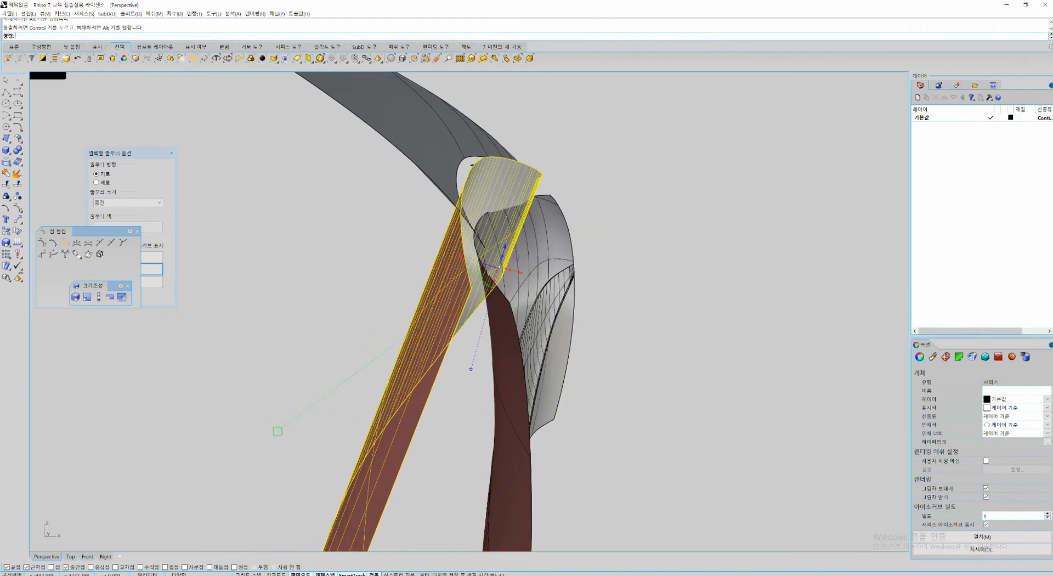
{"action": "left_click_drag", "start_coordinate": [481, 277], "coordinate": [524, 270]}
{"action": "key", "text": "Escape"}
{"action": "mouse_move", "coordinate": [504, 296]}
{"action": "right_mouse_down"}
{"action": "mouse_move", "coordinate": [405, 290]}
{"action": "mouse_move", "coordinate": [498, 293]}
{"action": "right_mouse_up"}
{"action": "scroll", "coordinate": [450, 286], "scroll_direction": "down", "scroll_amount": 6}
Step: Move the extruded surface slightly further outward across the body's upper edge
{"action": "left_click", "coordinate": [428, 271]}
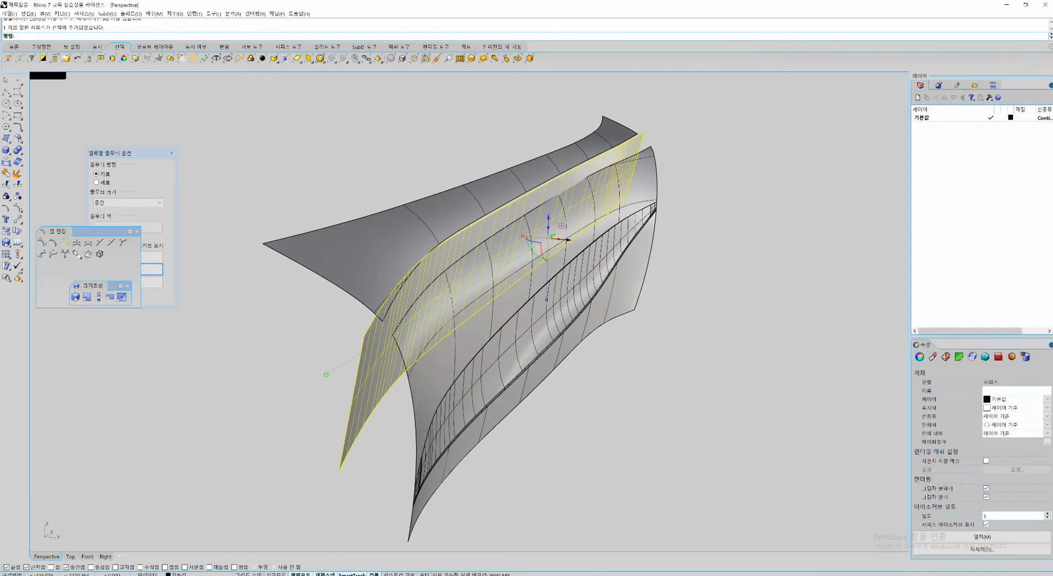
{"action": "left_click_drag", "start_coordinate": [568, 239], "coordinate": [576, 240]}
{"action": "right_click_drag", "start_coordinate": [509, 296], "coordinate": [367, 257]}
{"action": "key", "text": "Escape"}
{"action": "scroll", "coordinate": [362, 247], "scroll_direction": "down", "scroll_amount": 5}
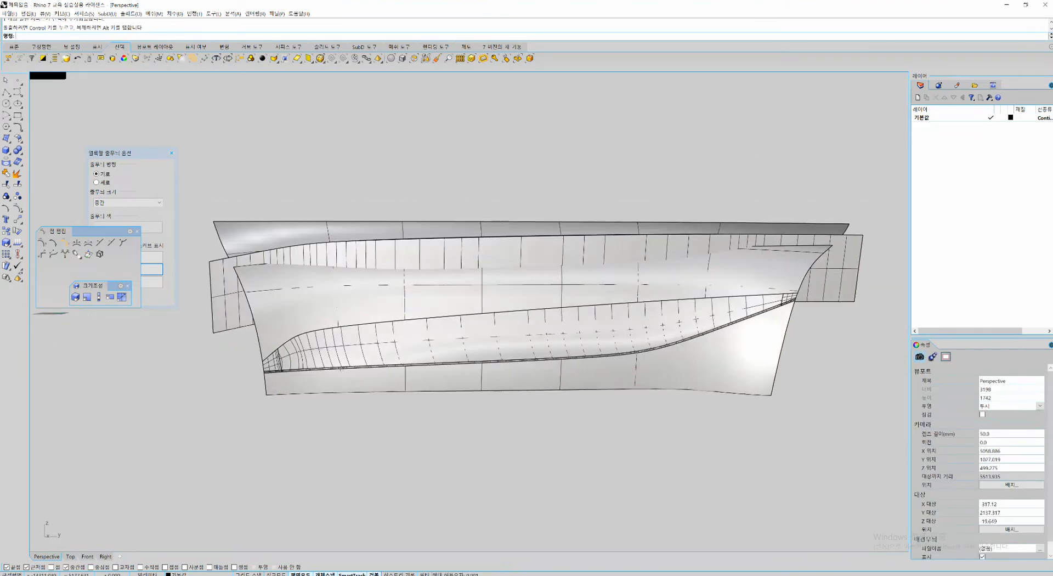
Step: Turn on the control points of the body surfaces and lock the extruded vertical surface in the gap
{"action": "right_click_drag", "start_coordinate": [476, 242], "coordinate": [570, 274]}
{"action": "left_click", "coordinate": [652, 250]}
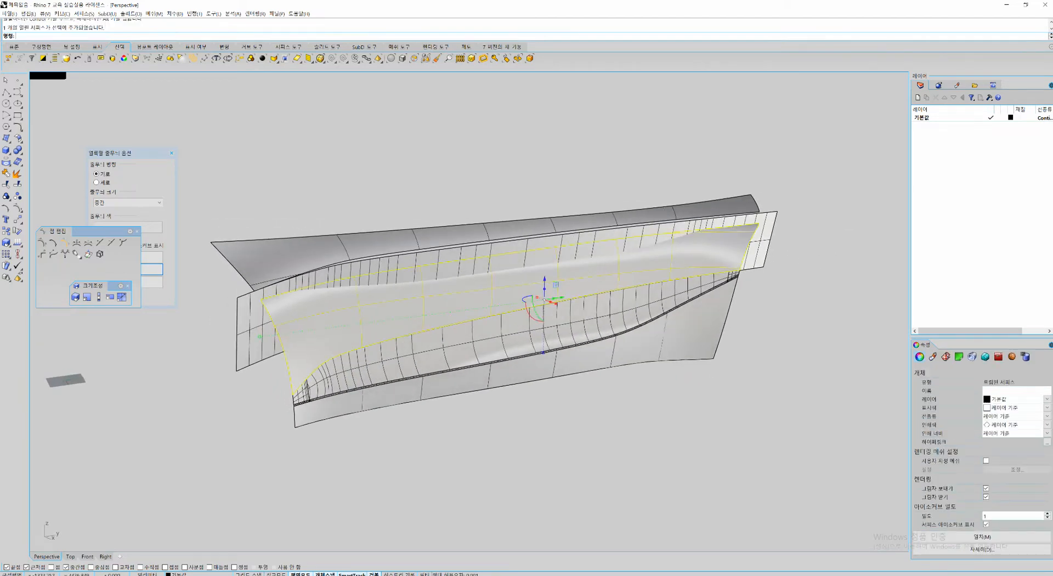
{"action": "scroll", "coordinate": [663, 251], "scroll_direction": "up", "scroll_amount": 5}
{"action": "key", "text": "F10"}
{"action": "right_click_drag", "start_coordinate": [663, 251], "coordinate": [682, 269], "text": "shift"}
{"action": "left_click", "coordinate": [680, 236]}
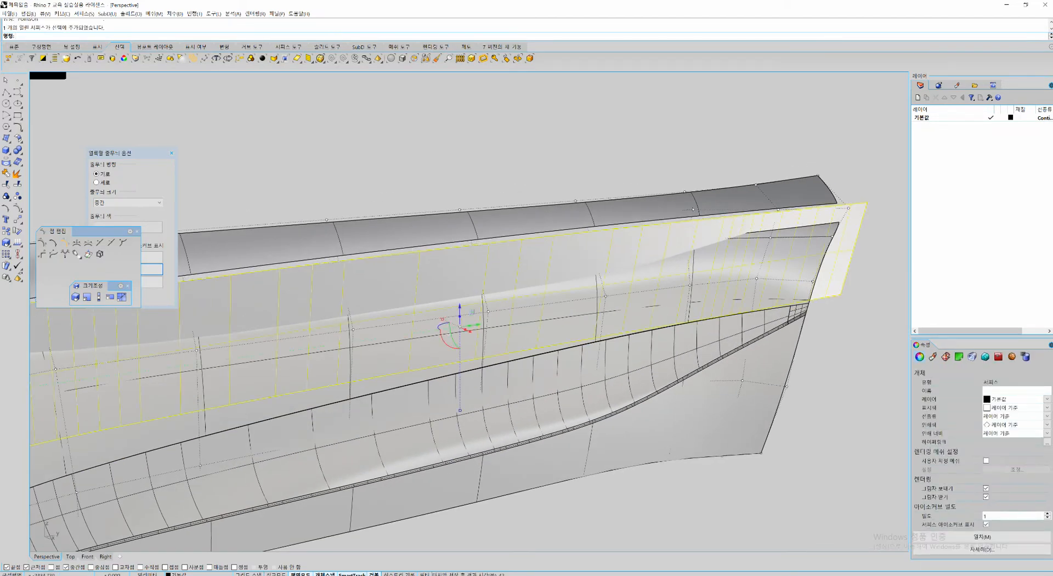
{"action": "key", "text": "ctrl+l"}
Step: Shift the pair of control points near the top surface's narrow end slightly sideways
{"action": "right_click_drag", "start_coordinate": [679, 241], "coordinate": [459, 234]}
{"action": "left_click_drag", "start_coordinate": [562, 179], "coordinate": [605, 235]}
{"action": "right_click_drag", "start_coordinate": [595, 231], "coordinate": [644, 237]}
{"action": "scroll", "coordinate": [470, 190], "scroll_direction": "up", "scroll_amount": 7}
{"action": "right_click_drag", "start_coordinate": [305, 156], "coordinate": [481, 164]}
{"action": "scroll", "coordinate": [470, 191], "scroll_direction": "down", "scroll_amount": 1}
{"action": "scroll", "coordinate": [475, 181], "scroll_direction": "up", "scroll_amount": 4}
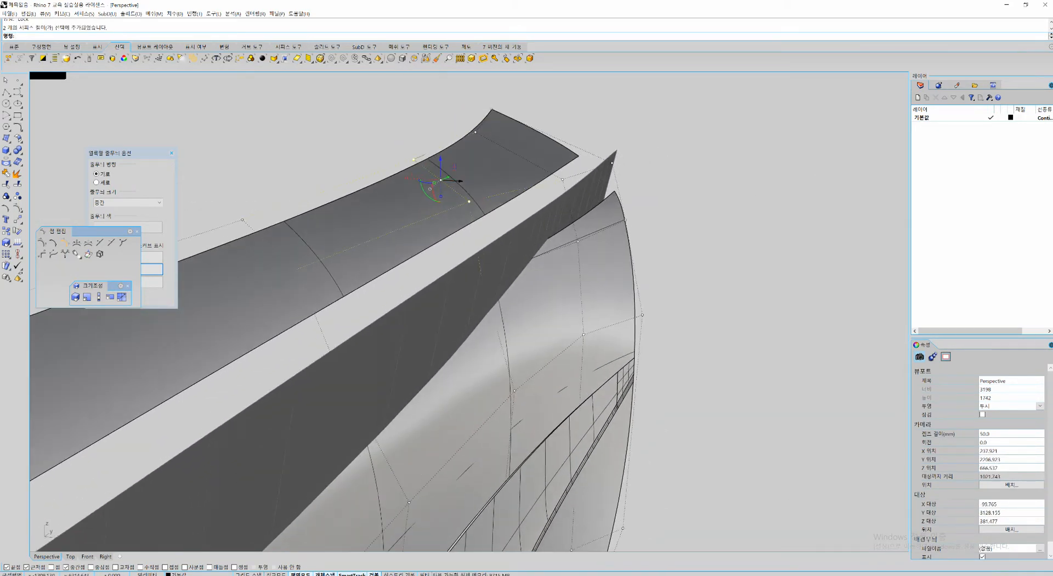
{"action": "left_click_drag", "start_coordinate": [463, 181], "coordinate": [468, 181]}
{"action": "scroll", "coordinate": [468, 184], "scroll_direction": "down", "scroll_amount": 3}
{"action": "right_click_drag", "start_coordinate": [468, 185], "coordinate": [529, 189]}
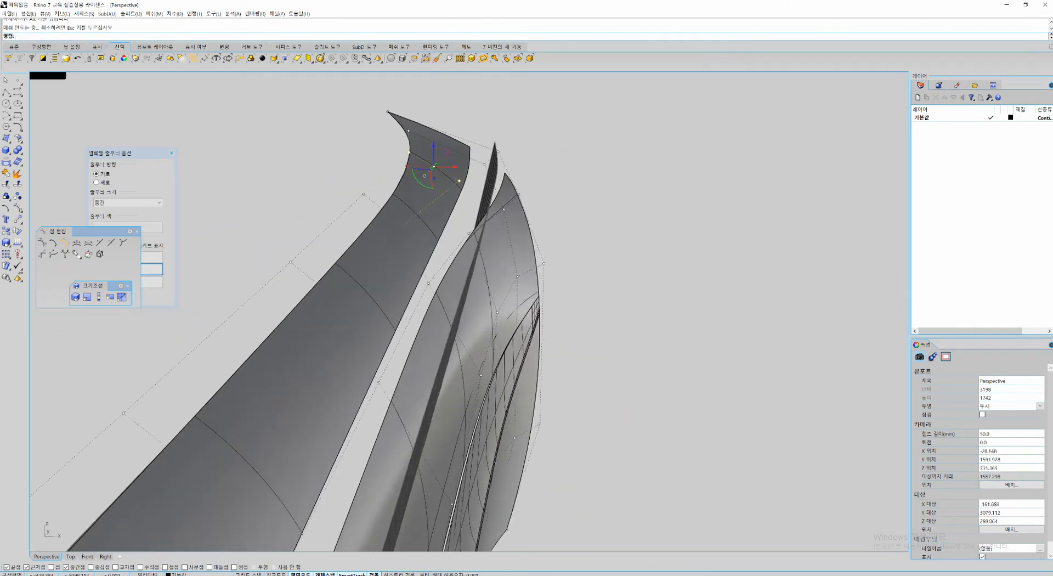
Step: Move the single inner-edge control point near the top surface's narrow end sideways, away from the body
{"action": "scroll", "coordinate": [462, 228], "scroll_direction": "up", "scroll_amount": 1}
{"action": "left_click_drag", "start_coordinate": [457, 225], "coordinate": [490, 235]}
{"action": "scroll", "coordinate": [473, 234], "scroll_direction": "up", "scroll_amount": 2}
{"action": "left_click", "coordinate": [457, 161]}
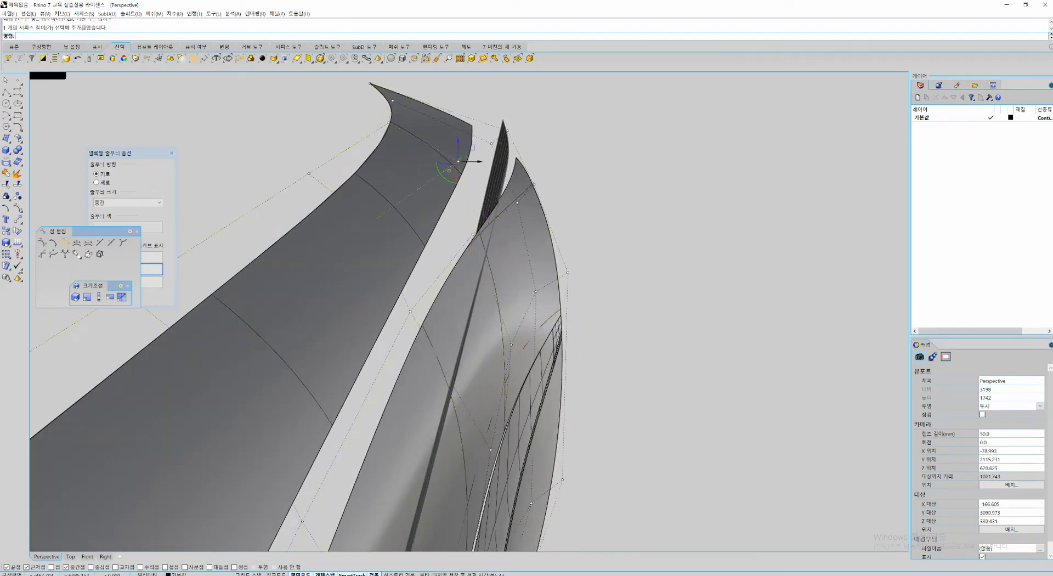
{"action": "left_click_drag", "start_coordinate": [480, 161], "coordinate": [457, 161]}
{"action": "scroll", "coordinate": [458, 161], "scroll_direction": "down", "scroll_amount": 5}
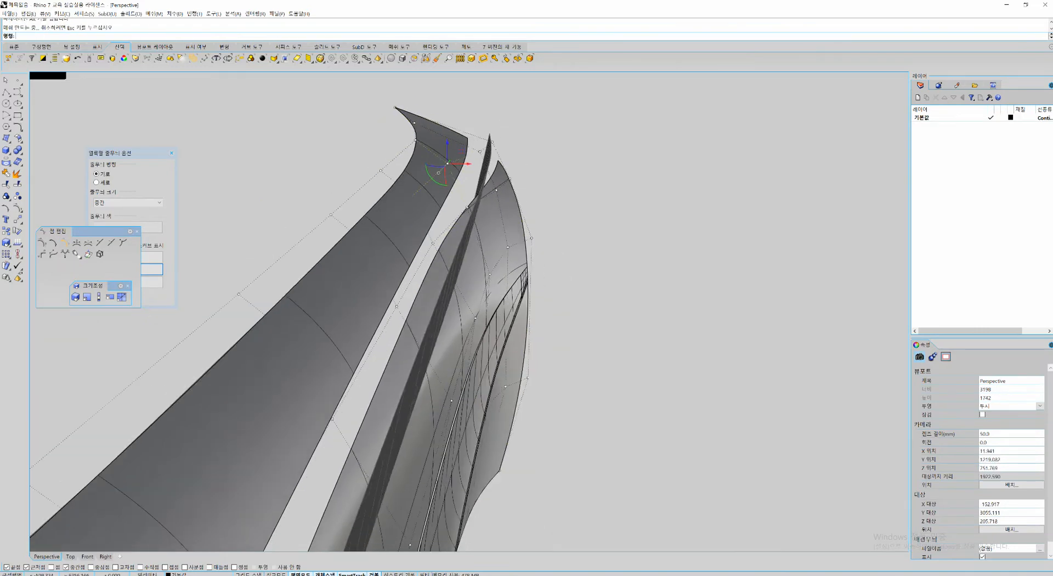
Step: Shift the middle control points along the top surface and the body's upper edge sideways in small moves
{"action": "right_click_drag", "start_coordinate": [458, 161], "coordinate": [335, 192]}
{"action": "scroll", "coordinate": [384, 197], "scroll_direction": "down", "scroll_amount": 8}
{"action": "right_click_drag", "start_coordinate": [393, 211], "coordinate": [467, 150], "text": "shift"}
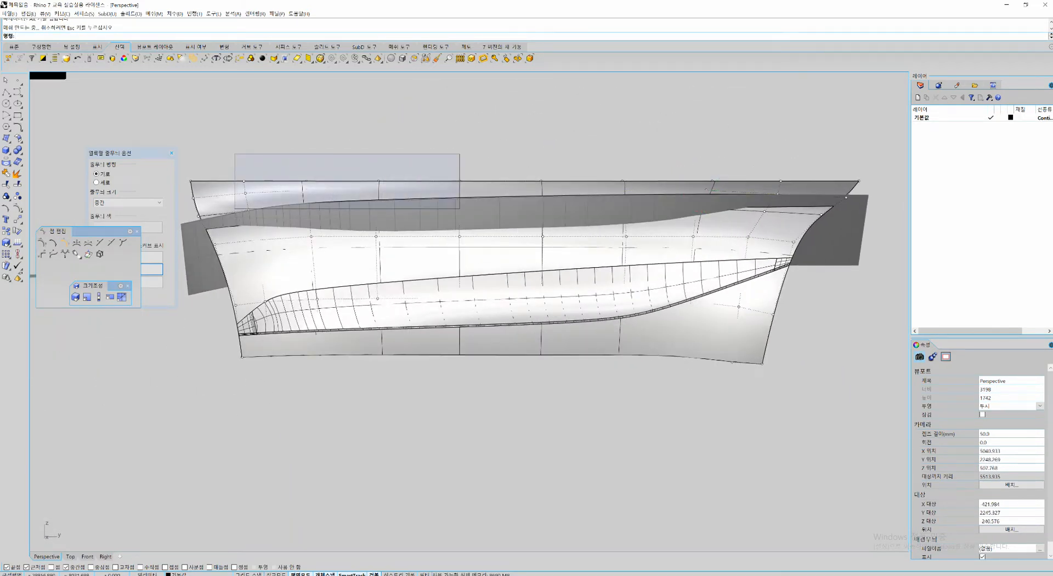
{"action": "left_click_drag", "start_coordinate": [291, 132], "coordinate": [741, 212]}
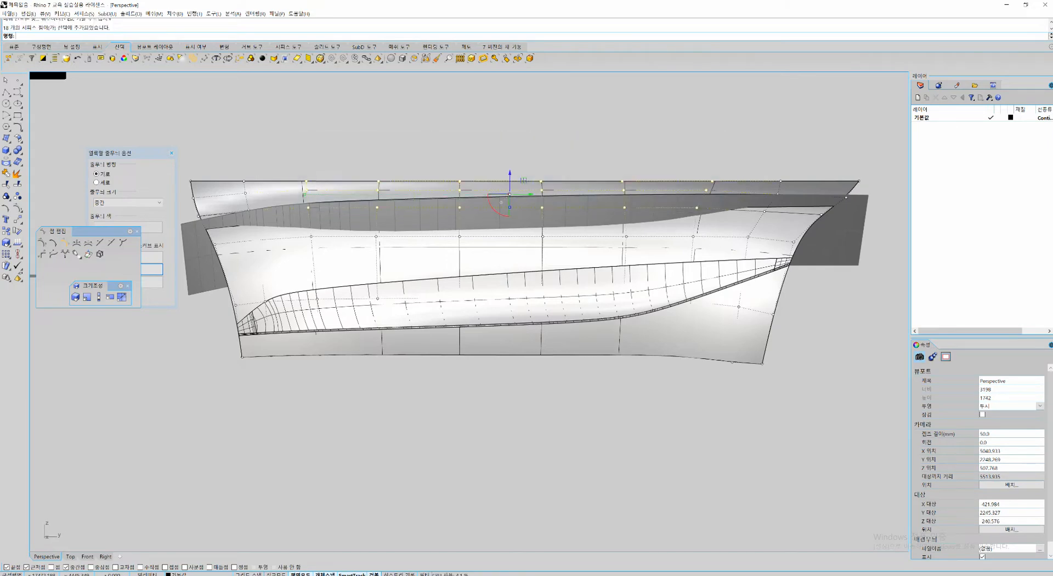
{"action": "right_click_drag", "start_coordinate": [427, 148], "coordinate": [630, 143]}
{"action": "scroll", "coordinate": [565, 183], "scroll_direction": "up", "scroll_amount": 7}
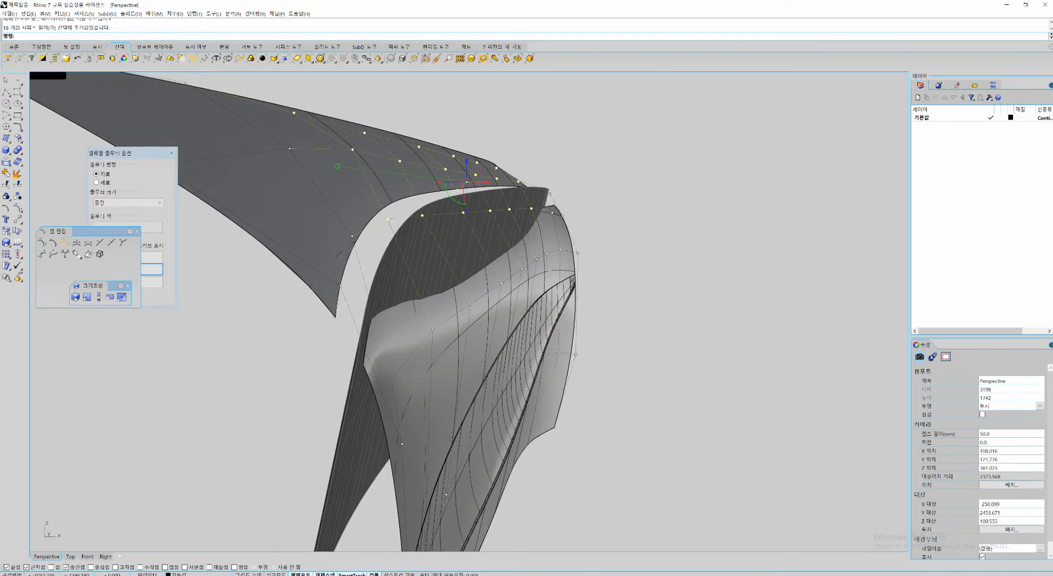
{"action": "left_click_drag", "start_coordinate": [228, 340], "coordinate": [518, 324]}
{"action": "right_click_drag", "start_coordinate": [483, 165], "coordinate": [493, 190]}
{"action": "left_click_drag", "start_coordinate": [481, 169], "coordinate": [482, 168]}
{"action": "left_click_drag", "start_coordinate": [282, 381], "coordinate": [613, 196]}
{"action": "right_click_drag", "start_coordinate": [611, 195], "coordinate": [666, 233]}
{"action": "left_click_drag", "start_coordinate": [487, 192], "coordinate": [483, 191]}
Step: Clear the point selection and turn the surfaces' control points back on
{"action": "right_click_drag", "start_coordinate": [485, 189], "coordinate": [471, 236]}
{"action": "left_click", "coordinate": [409, 247]}
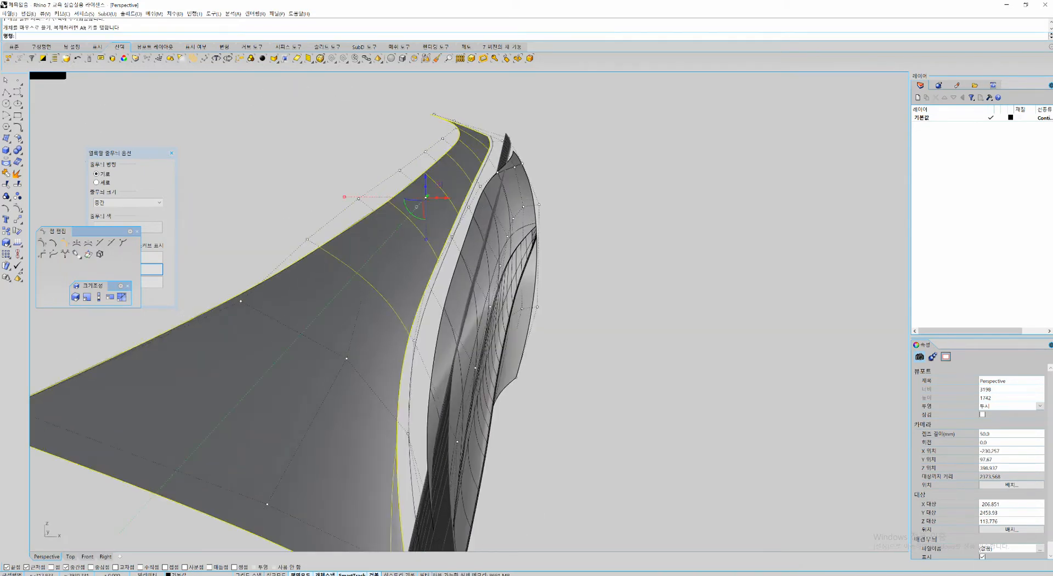
{"action": "key", "text": "Escape"}
{"action": "key", "text": "Escape"}
{"action": "left_click", "coordinate": [409, 246]}
{"action": "right_click_drag", "start_coordinate": [408, 247], "coordinate": [439, 249]}
{"action": "left_click", "coordinate": [383, 307], "text": "shift"}
{"action": "key", "text": "F10"}
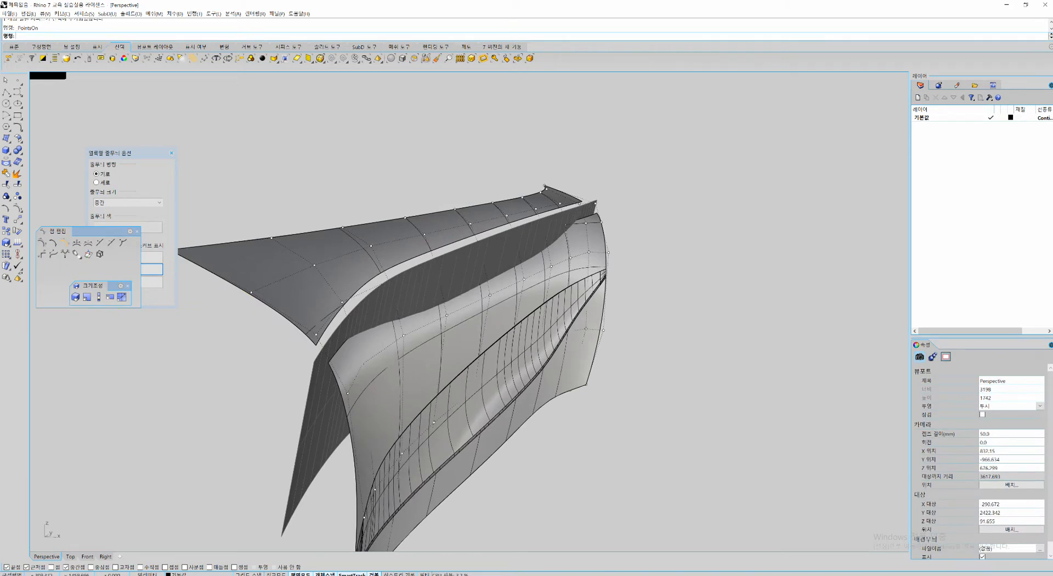
Step: Select the body surfaces below the gap together and lock them
{"action": "left_click_drag", "start_coordinate": [484, 330], "coordinate": [484, 330]}
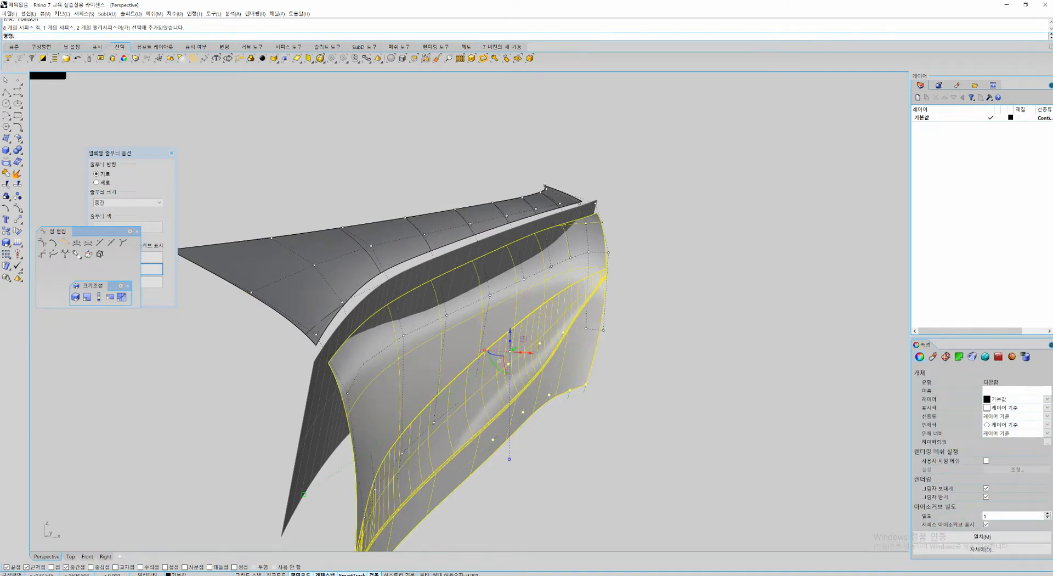
{"action": "left_click", "coordinate": [478, 330]}
{"action": "left_click", "coordinate": [493, 376], "text": "shift"}
{"action": "left_click", "coordinate": [517, 415], "text": "shift"}
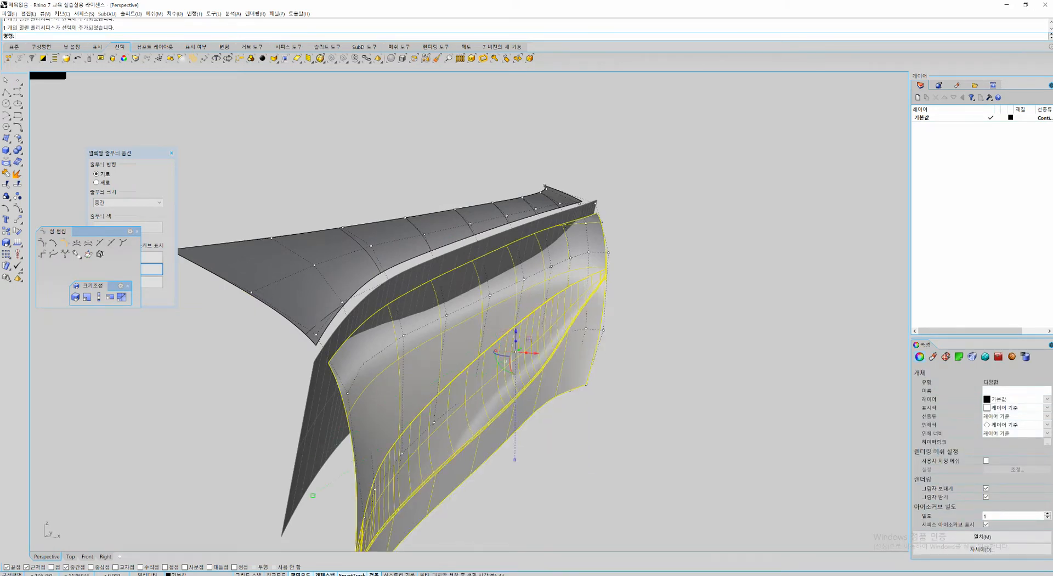
{"action": "key", "text": "ctrl+l"}
Step: Select the body's middle columns of control points, leaving out the outermost ones at the narrow end
{"action": "right_click_drag", "start_coordinate": [516, 411], "coordinate": [341, 359]}
{"action": "scroll", "coordinate": [400, 367], "scroll_direction": "down", "scroll_amount": 6}
{"action": "left_click_drag", "start_coordinate": [343, 324], "coordinate": [374, 439]}
{"action": "right_click_drag", "start_coordinate": [374, 439], "coordinate": [330, 478], "text": "shift"}
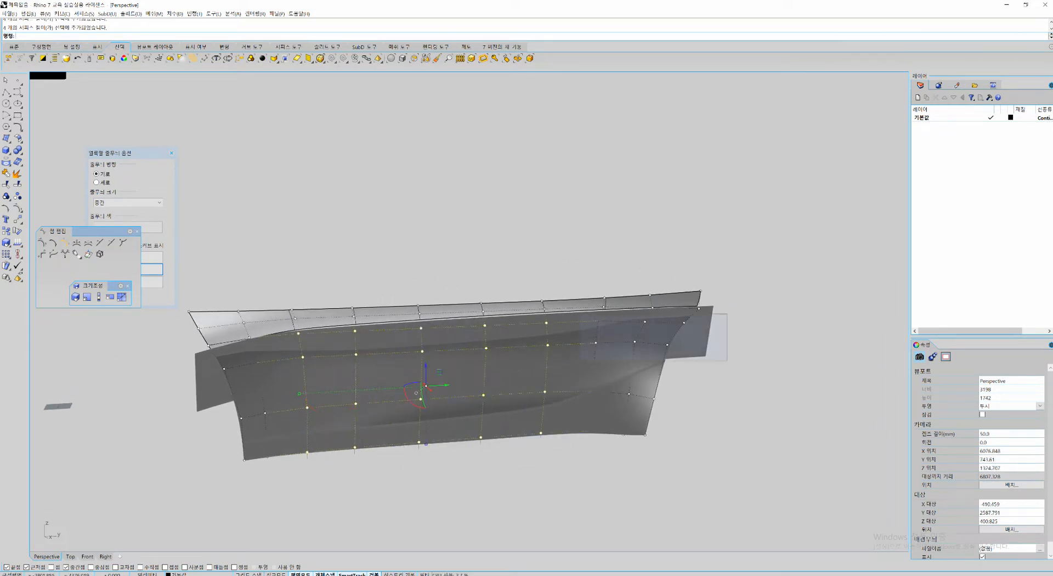
{"action": "left_click_drag", "start_coordinate": [727, 360], "coordinate": [727, 360], "text": "shift"}
{"action": "left_click_drag", "start_coordinate": [575, 378], "coordinate": [698, 440], "text": "shift"}
{"action": "right_click_drag", "start_coordinate": [269, 430], "coordinate": [354, 442]}
{"action": "scroll", "coordinate": [398, 373], "scroll_direction": "up", "scroll_amount": 2}
{"action": "right_click_drag", "start_coordinate": [397, 374], "coordinate": [337, 370]}
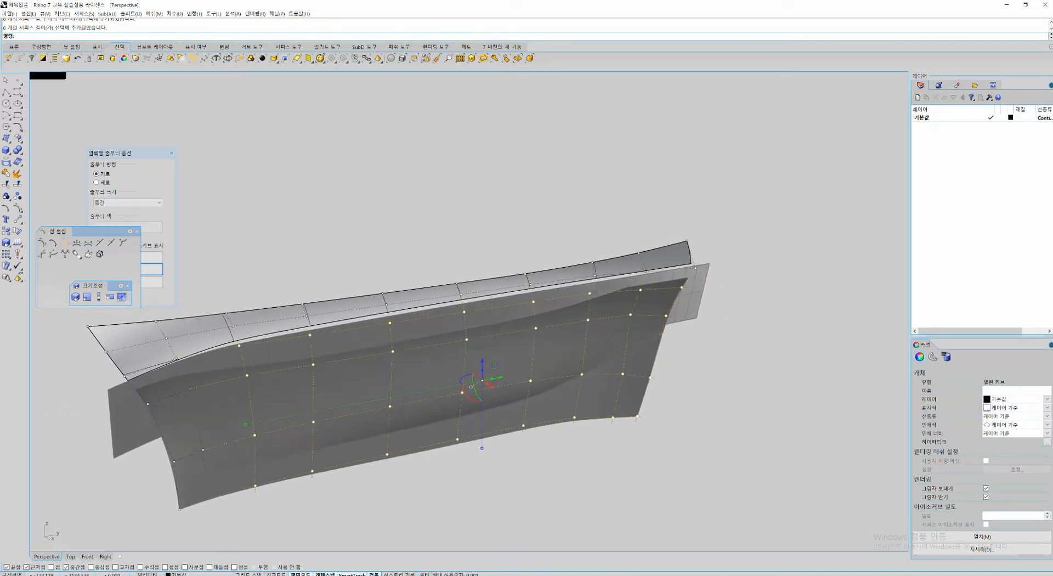
{"action": "left_click_drag", "start_coordinate": [716, 344], "coordinate": [715, 344], "text": "ctrl"}
{"action": "left_click_drag", "start_coordinate": [594, 473], "coordinate": [687, 294], "text": "ctrl"}
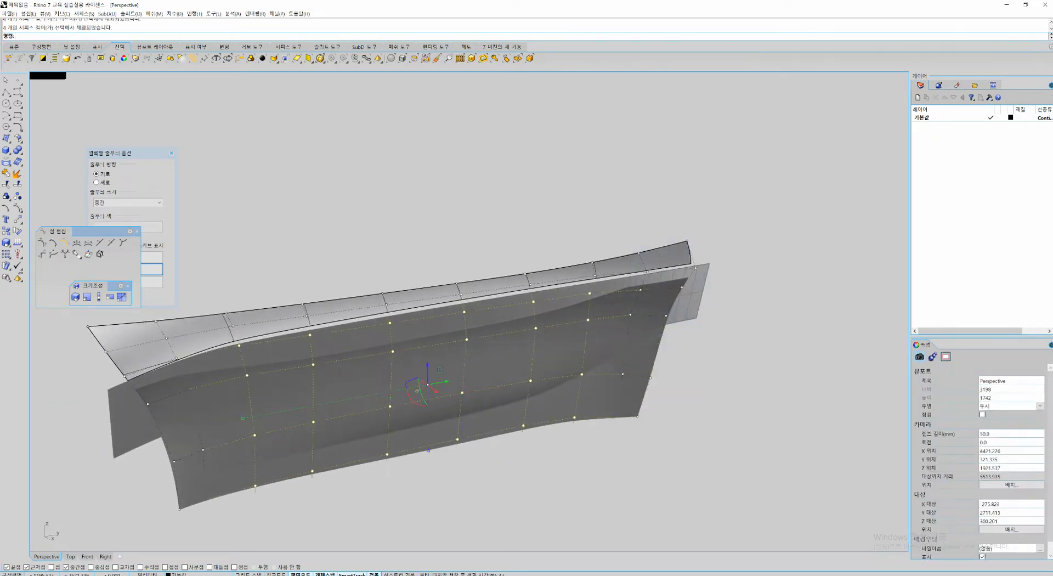
Step: Try to move the body's middle control points slightly sideways, and undo the move
{"action": "right_click_drag", "start_coordinate": [411, 307], "coordinate": [500, 314]}
{"action": "scroll", "coordinate": [500, 313], "scroll_direction": "up", "scroll_amount": 5}
{"action": "right_click_drag", "start_coordinate": [451, 436], "coordinate": [497, 408]}
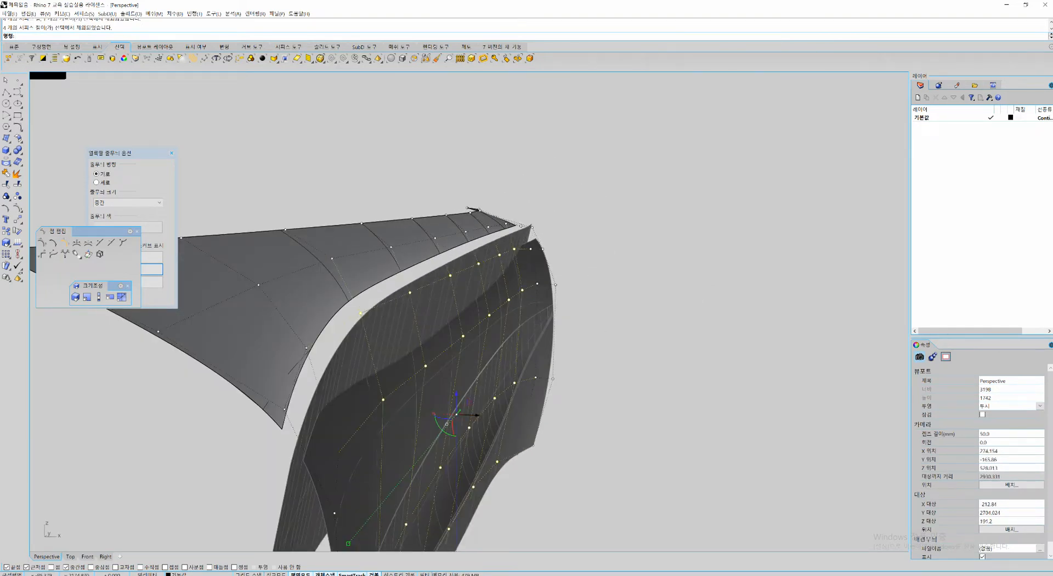
{"action": "mouse_move", "coordinate": [478, 414]}
{"action": "left_mouse_down"}
{"action": "mouse_move", "coordinate": [502, 415]}
{"action": "mouse_move", "coordinate": [478, 415]}
{"action": "left_mouse_up"}
{"action": "right_click_drag", "start_coordinate": [494, 384], "coordinate": [334, 406]}
{"action": "scroll", "coordinate": [455, 307], "scroll_direction": "down", "scroll_amount": 4}
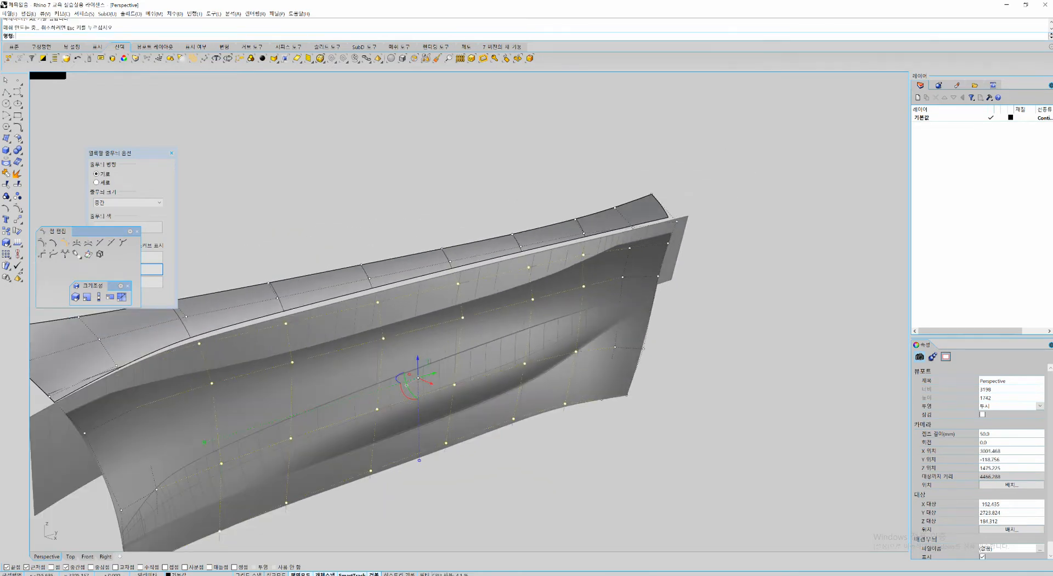
{"action": "key", "text": "ctrl+z"}
Step: Add the top surface's middle control points to the selection and shift all of them slightly sideways
{"action": "scroll", "coordinate": [525, 348], "scroll_direction": "down", "scroll_amount": 4}
{"action": "right_click_drag", "start_coordinate": [526, 349], "coordinate": [443, 342]}
{"action": "left_click_drag", "start_coordinate": [322, 300], "coordinate": [384, 316], "text": "shift"}
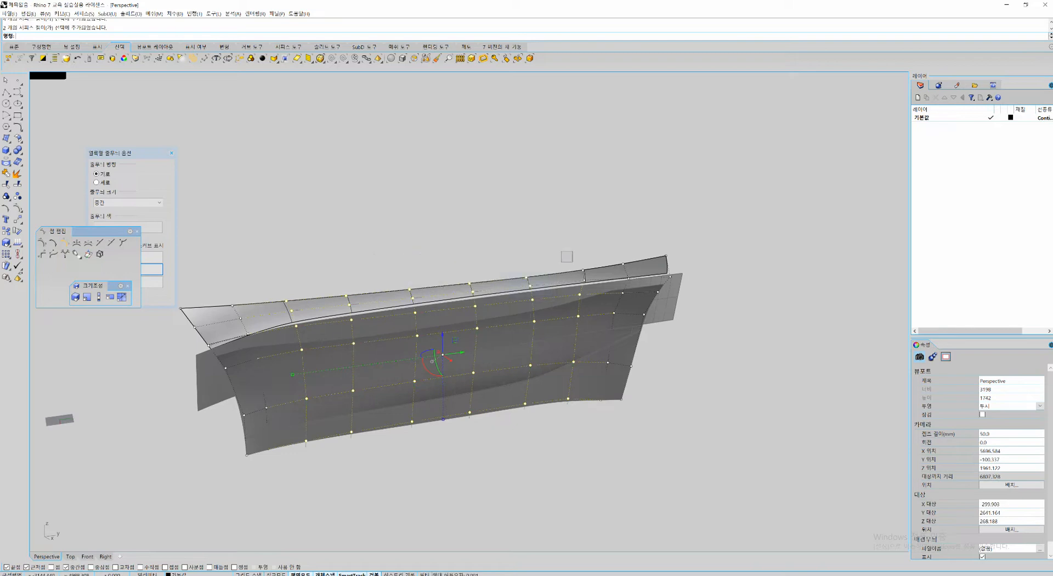
{"action": "left_click_drag", "start_coordinate": [560, 251], "coordinate": [595, 286], "text": "shift"}
{"action": "right_click_drag", "start_coordinate": [324, 349], "coordinate": [486, 352]}
{"action": "scroll", "coordinate": [484, 352], "scroll_direction": "up", "scroll_amount": 8}
{"action": "left_click_drag", "start_coordinate": [465, 362], "coordinate": [470, 363]}
{"action": "scroll", "coordinate": [471, 363], "scroll_direction": "down", "scroll_amount": 6}
Step: Take the control points nearest the narrow end out of the selection and shift the remaining ones slightly sideways
{"action": "right_click_drag", "start_coordinate": [470, 363], "coordinate": [308, 326]}
{"action": "left_click_drag", "start_coordinate": [596, 220], "coordinate": [677, 491]}
{"action": "right_click_drag", "start_coordinate": [570, 345], "coordinate": [735, 375]}
{"action": "left_click_drag", "start_coordinate": [485, 389], "coordinate": [488, 390]}
{"action": "right_click_drag", "start_coordinate": [549, 451], "coordinate": [518, 410], "text": "shift"}
{"action": "right_click_drag", "start_coordinate": [518, 410], "coordinate": [523, 367]}
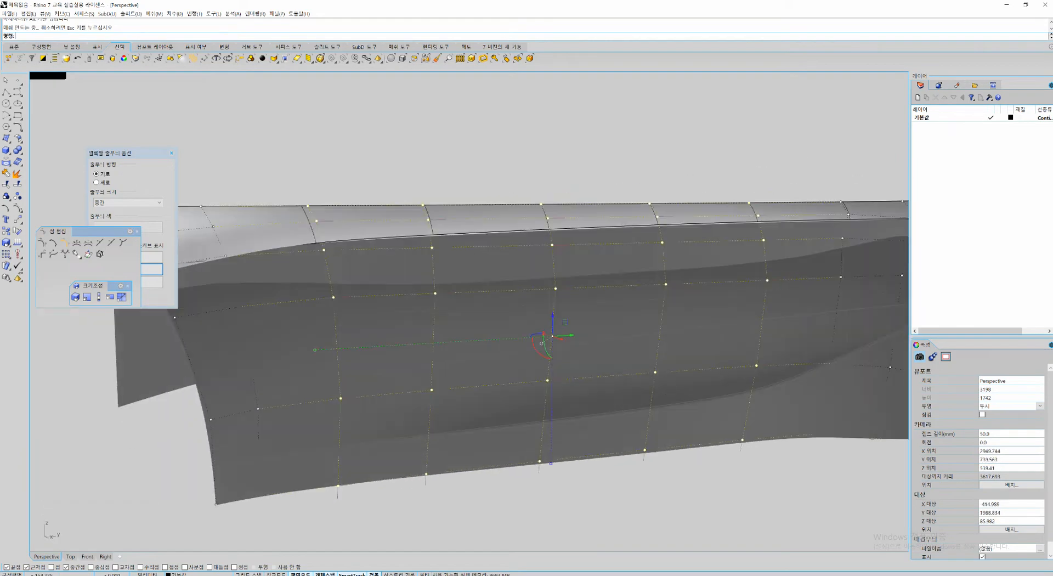
Step: Drop the body control points nearest the wide end from the selection and shift the rest slightly sideways
{"action": "left_click_drag", "start_coordinate": [337, 361], "coordinate": [376, 492], "text": "ctrl"}
{"action": "right_click_drag", "start_coordinate": [466, 252], "coordinate": [653, 282]}
{"action": "scroll", "coordinate": [601, 275], "scroll_direction": "up", "scroll_amount": 4}
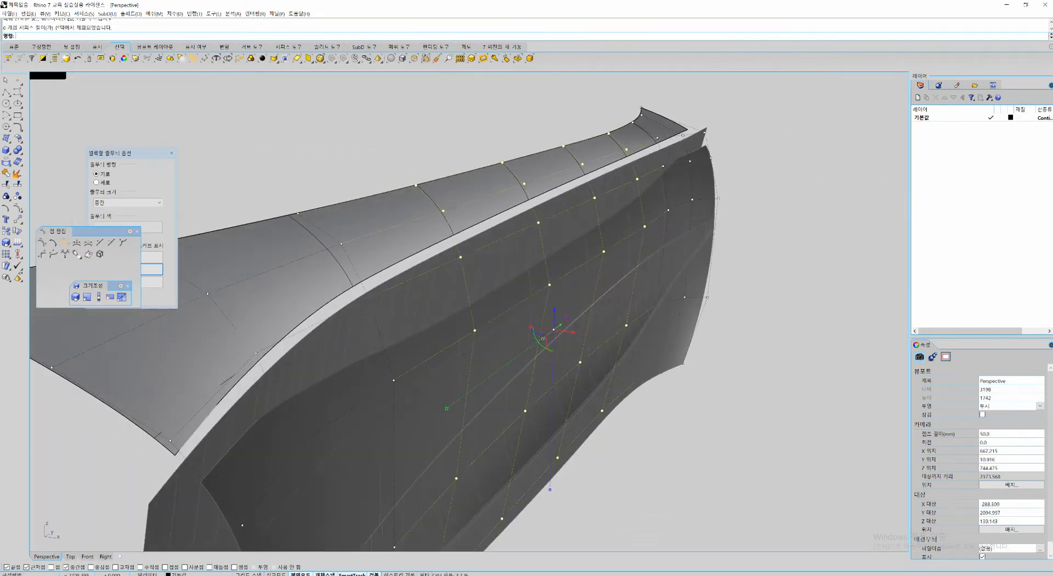
{"action": "mouse_move", "coordinate": [573, 332]}
{"action": "left_mouse_down"}
{"action": "mouse_move", "coordinate": [584, 333]}
{"action": "mouse_move", "coordinate": [574, 332]}
{"action": "left_mouse_up"}
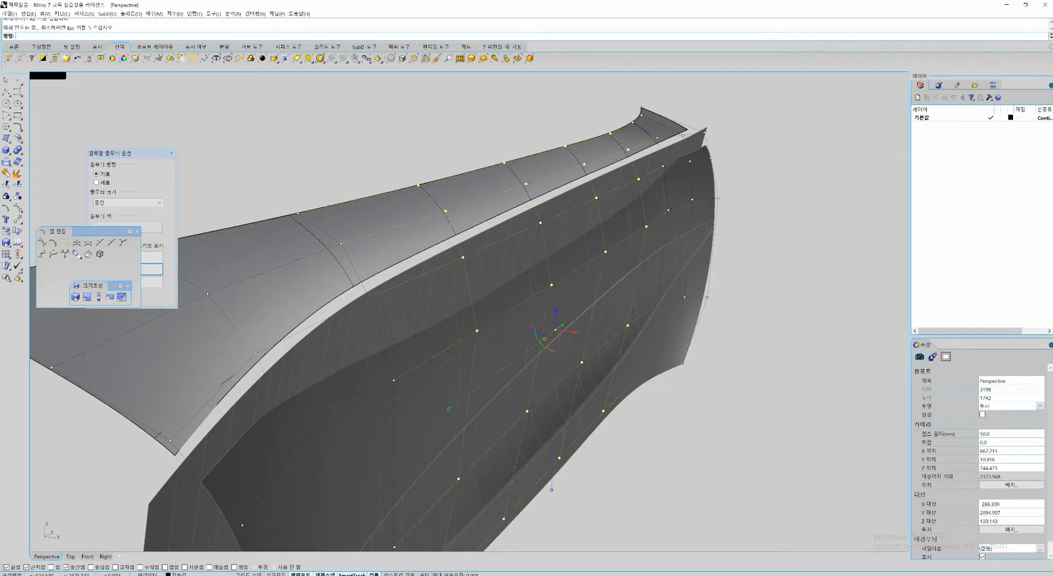
{"action": "scroll", "coordinate": [574, 333], "scroll_direction": "down", "scroll_amount": 6}
{"action": "right_click_drag", "start_coordinate": [574, 333], "coordinate": [573, 449]}
{"action": "right_click_drag", "start_coordinate": [573, 450], "coordinate": [532, 409]}
{"action": "left_click_drag", "start_coordinate": [527, 423], "coordinate": [532, 424]}
Step: Adjust the control points near the narrow end of the body and top surface sideways in small moves
{"action": "left_click", "coordinate": [395, 280]}
{"action": "right_click_drag", "start_coordinate": [396, 279], "coordinate": [156, 261]}
{"action": "left_click_drag", "start_coordinate": [630, 372], "coordinate": [631, 374]}
{"action": "right_click_drag", "start_coordinate": [630, 374], "coordinate": [489, 351]}
{"action": "right_click_drag", "start_coordinate": [489, 351], "coordinate": [503, 370], "text": "shift"}
{"action": "scroll", "coordinate": [457, 376], "scroll_direction": "up", "scroll_amount": 4}
{"action": "left_click_drag", "start_coordinate": [503, 370], "coordinate": [493, 371]}
{"action": "right_click_drag", "start_coordinate": [494, 371], "coordinate": [800, 291]}
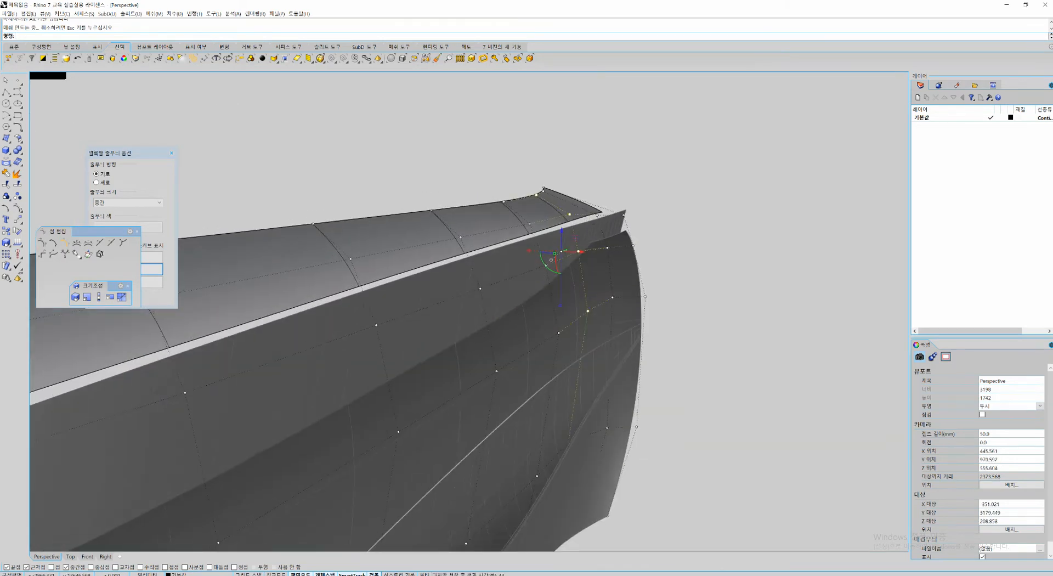
{"action": "scroll", "coordinate": [584, 233], "scroll_direction": "up", "scroll_amount": 8}
{"action": "right_click_drag", "start_coordinate": [583, 233], "coordinate": [587, 255]}
{"action": "left_click_drag", "start_coordinate": [598, 267], "coordinate": [605, 268]}
Step: Select the two control points at the wide-end corner beside the gap and move them slightly sideways
{"action": "scroll", "coordinate": [598, 257], "scroll_direction": "down", "scroll_amount": 8}
{"action": "right_click_drag", "start_coordinate": [597, 257], "coordinate": [246, 236]}
{"action": "right_click_drag", "start_coordinate": [537, 397], "coordinate": [617, 391]}
{"action": "right_click_drag", "start_coordinate": [397, 274], "coordinate": [685, 236]}
{"action": "scroll", "coordinate": [548, 260], "scroll_direction": "down", "scroll_amount": 6}
{"action": "right_click_drag", "start_coordinate": [340, 275], "coordinate": [428, 285]}
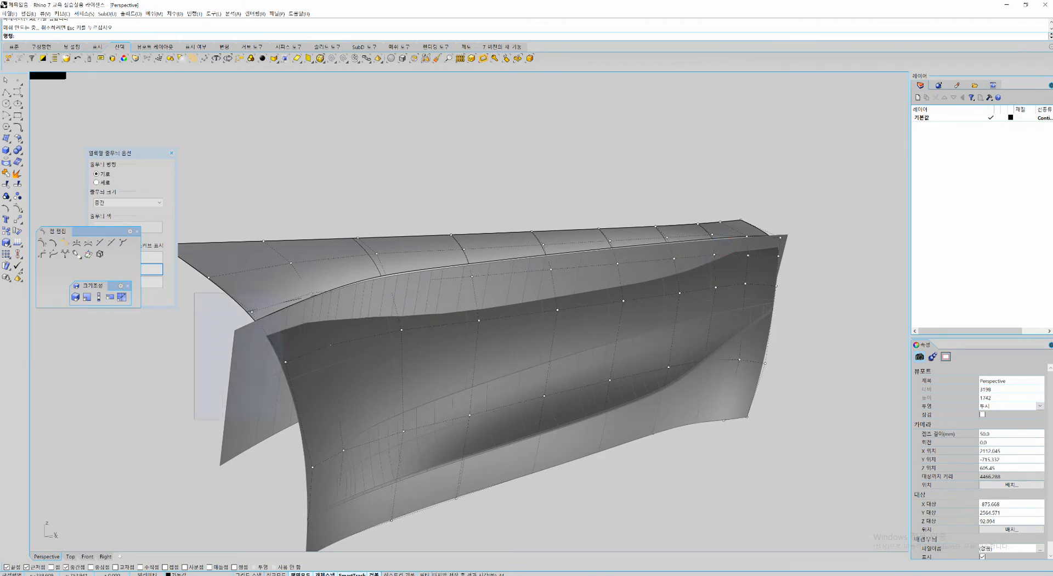
{"action": "right_click_drag", "start_coordinate": [247, 389], "coordinate": [318, 408]}
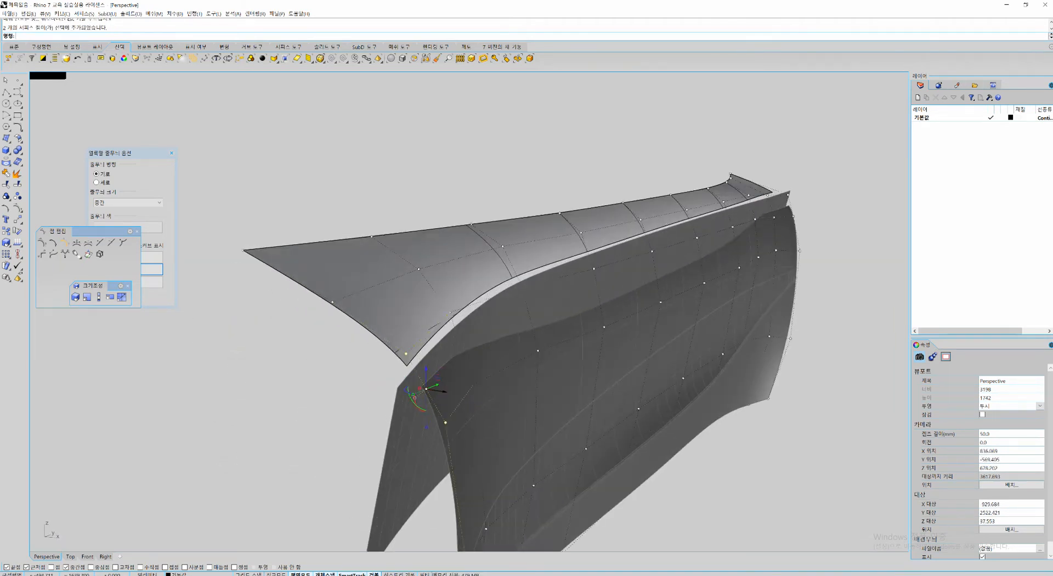
{"action": "left_click_drag", "start_coordinate": [446, 390], "coordinate": [441, 389]}
Step: Try to move one control point near the wide end of the gap sideways, and undo the move
{"action": "left_click", "coordinate": [451, 340]}
{"action": "right_click_drag", "start_coordinate": [451, 340], "coordinate": [482, 356]}
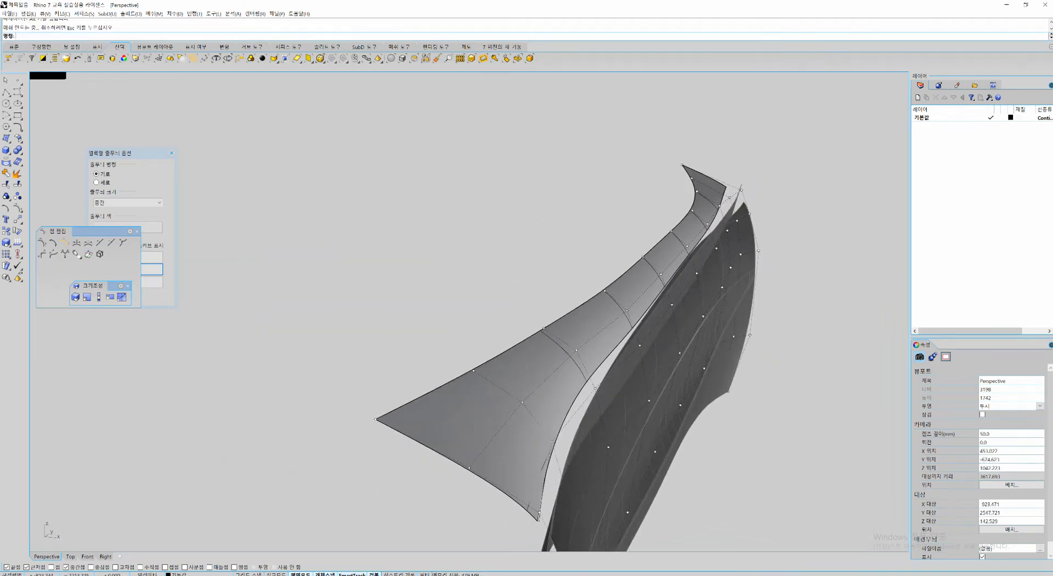
{"action": "left_click", "coordinate": [558, 445]}
{"action": "left_click", "coordinate": [573, 462]}
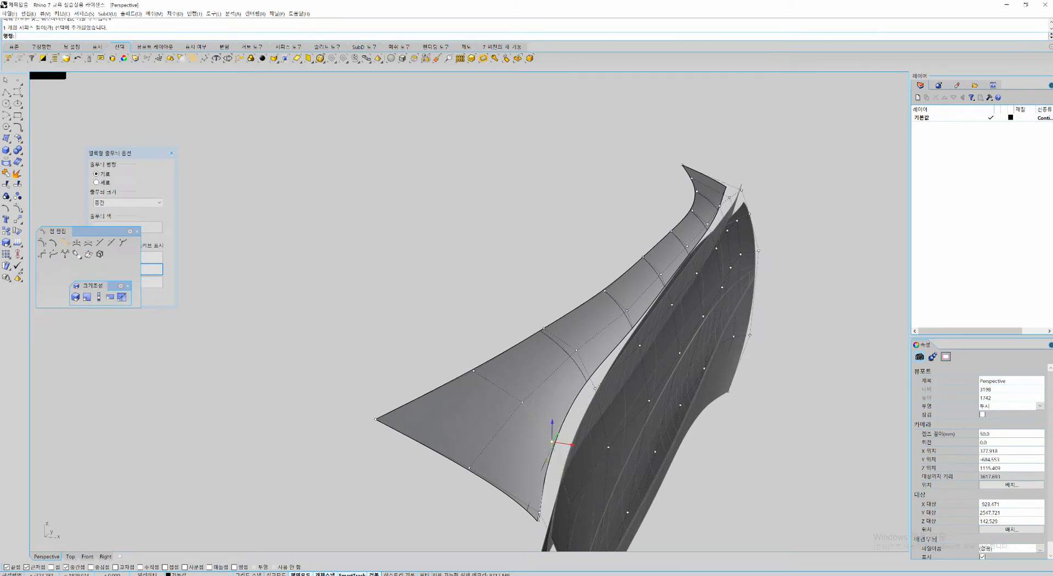
{"action": "left_click_drag", "start_coordinate": [570, 445], "coordinate": [576, 445]}
{"action": "right_click_drag", "start_coordinate": [570, 439], "coordinate": [496, 392]}
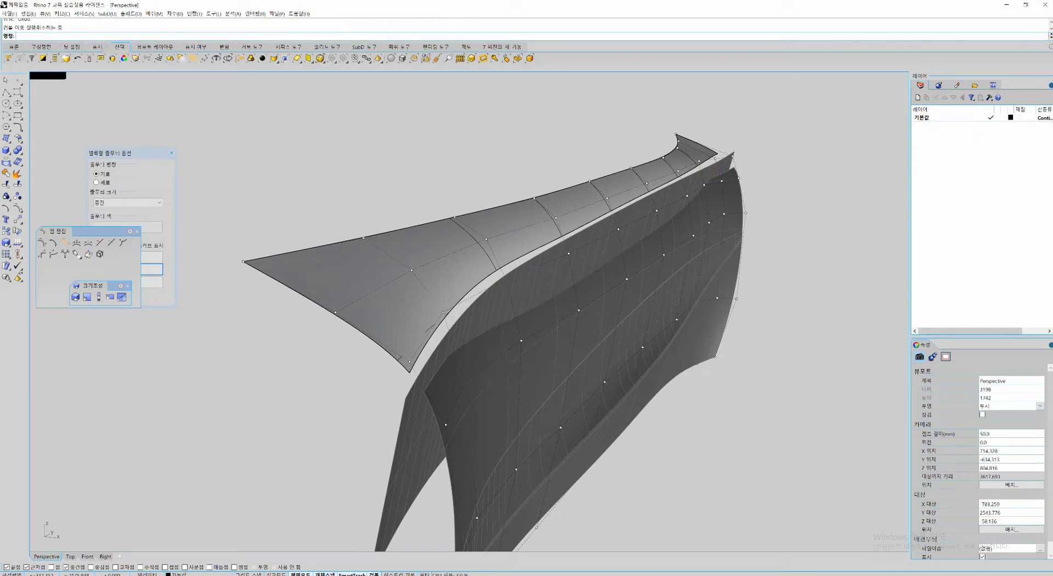
Step: Turn off the control points, unlock the surfaces, and cut the extruded vertical surface out of the gap
{"action": "key", "text": "Escape"}
{"action": "right_click_drag", "start_coordinate": [601, 239], "coordinate": [554, 236]}
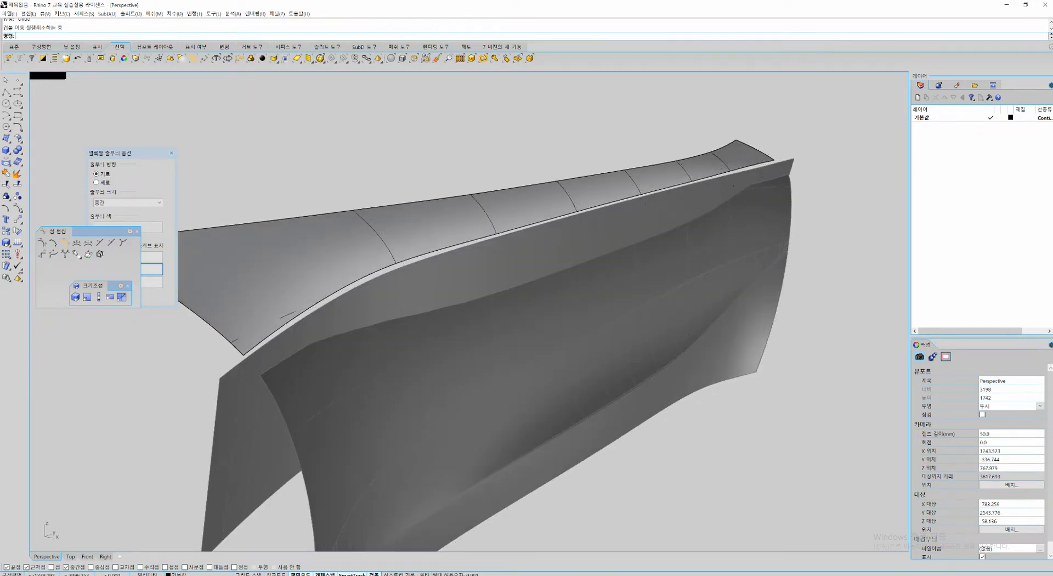
{"action": "key", "text": "Return"}
{"action": "left_click", "coordinate": [562, 262]}
{"action": "key", "text": "ctrl+x"}
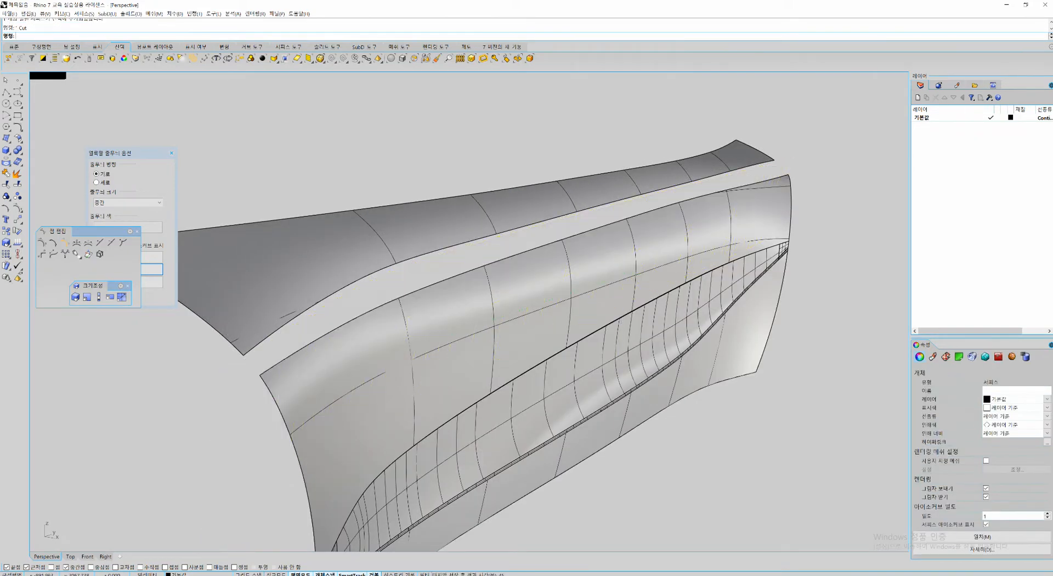
Step: Examine the gap between the top surface and the body from its ends and along its length
{"action": "right_click_drag", "start_coordinate": [562, 262], "coordinate": [731, 201]}
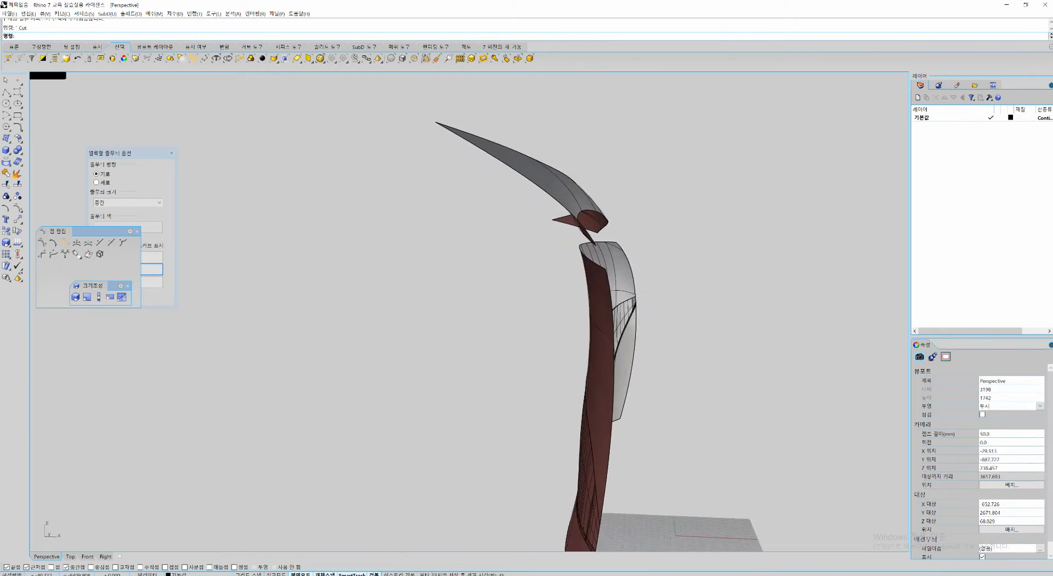
{"action": "scroll", "coordinate": [609, 233], "scroll_direction": "up", "scroll_amount": 5}
{"action": "right_click_drag", "start_coordinate": [609, 233], "coordinate": [631, 236]}
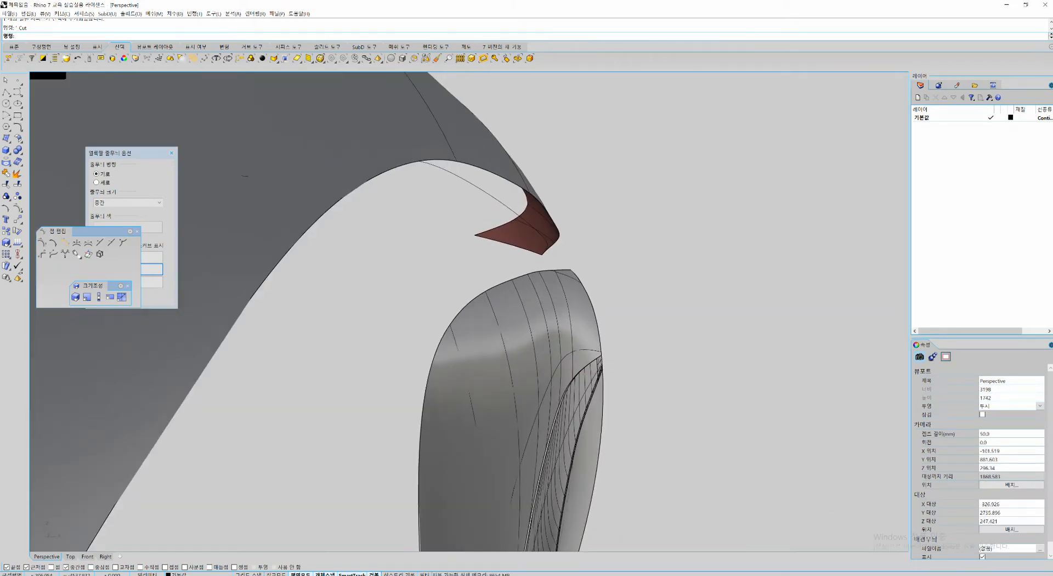
{"action": "key", "text": "ctrl+2"}
{"action": "left_click_drag", "start_coordinate": [485, 121], "coordinate": [518, 178]}
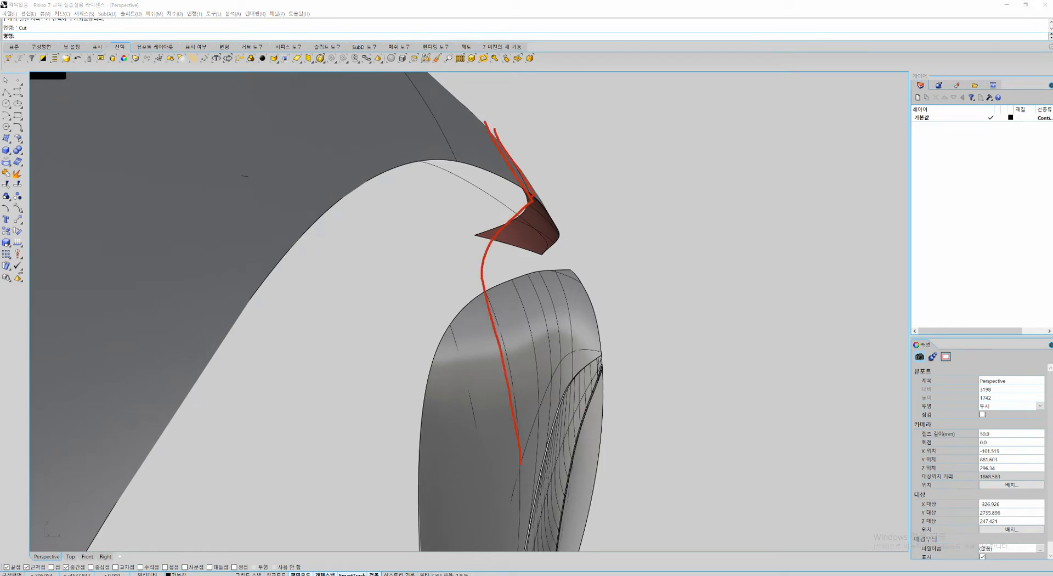
{"action": "key", "text": "Escape"}
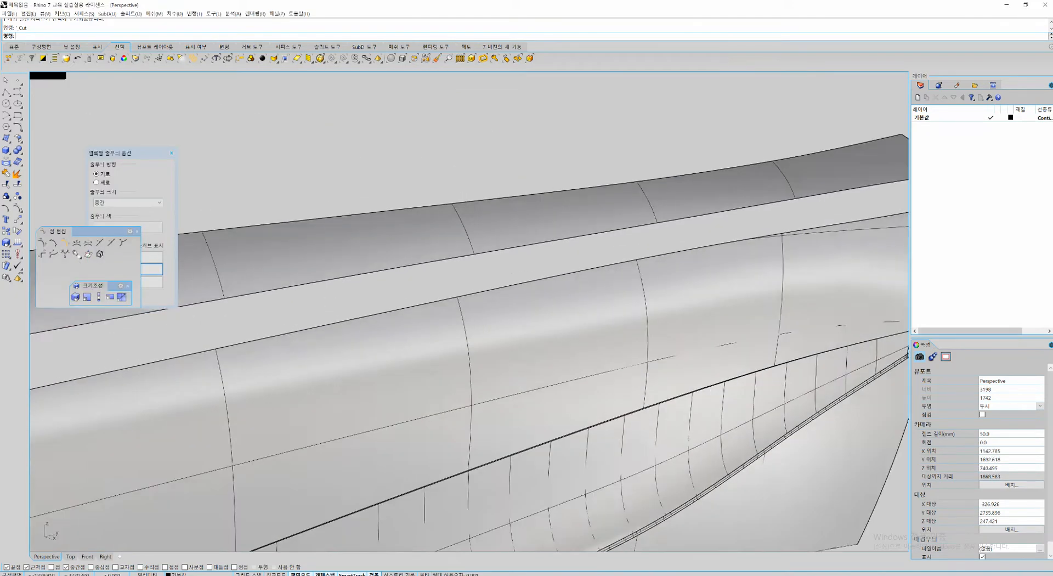
{"action": "scroll", "coordinate": [466, 307], "scroll_direction": "down", "scroll_amount": 5}
{"action": "scroll", "coordinate": [466, 307], "scroll_direction": "up", "scroll_amount": 5}
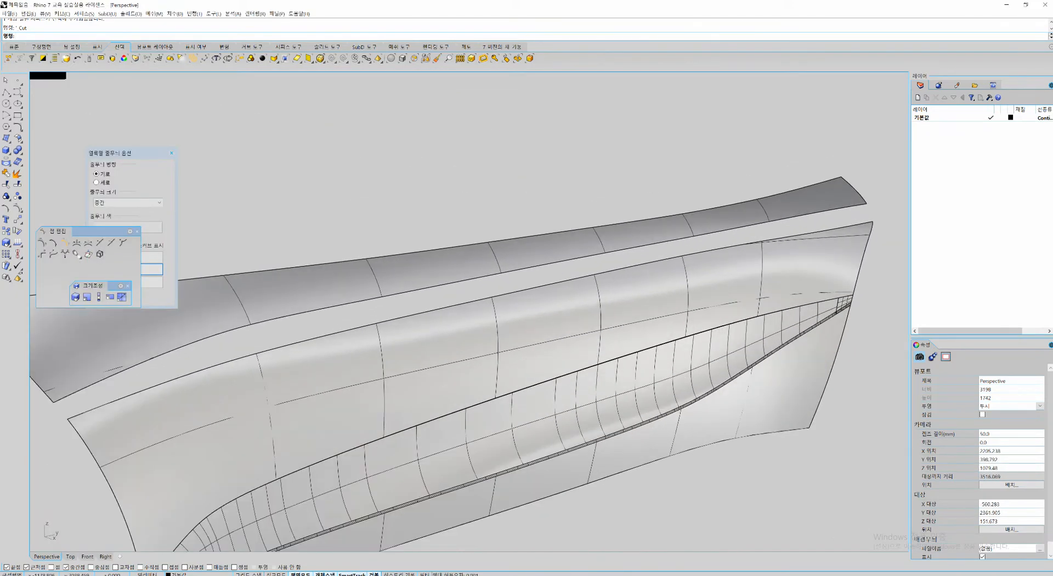
Step: Blend the top surface's inner edge to the body's upper edge with curvature continuity on both sides and bulges of 0.59 and 0.758
{"action": "left_click", "coordinate": [601, 253]}
{"action": "left_click", "coordinate": [610, 270]}
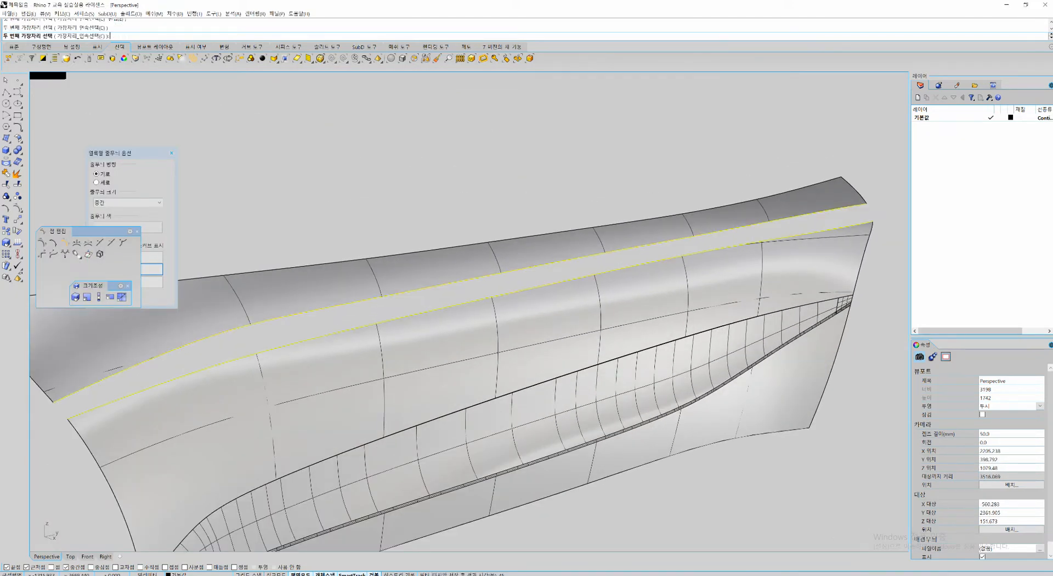
{"action": "right_click_drag", "start_coordinate": [608, 296], "coordinate": [482, 316]}
{"action": "scroll", "coordinate": [608, 274], "scroll_direction": "up", "scroll_amount": 4}
{"action": "left_click_drag", "start_coordinate": [334, 155], "coordinate": [293, 141]}
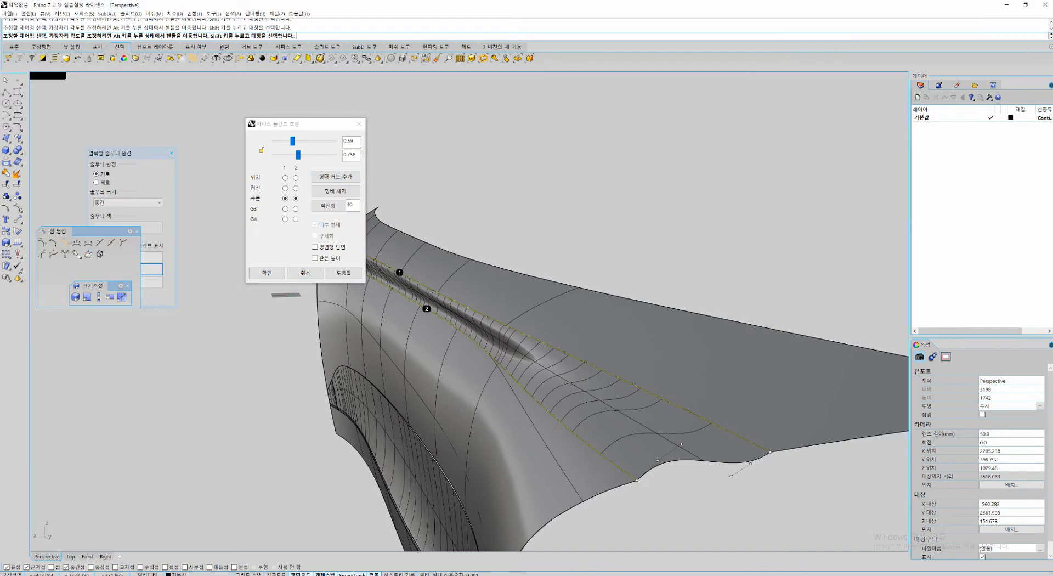
{"action": "right_click_drag", "start_coordinate": [460, 340], "coordinate": [494, 349]}
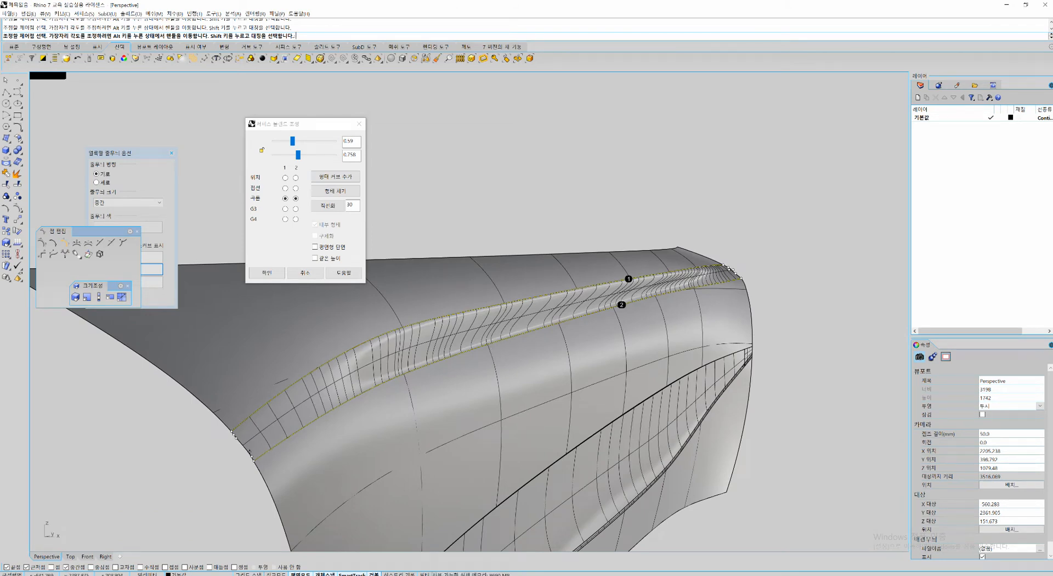
{"action": "key", "text": "ctrl+2"}
{"action": "left_click_drag", "start_coordinate": [515, 302], "coordinate": [494, 312]}
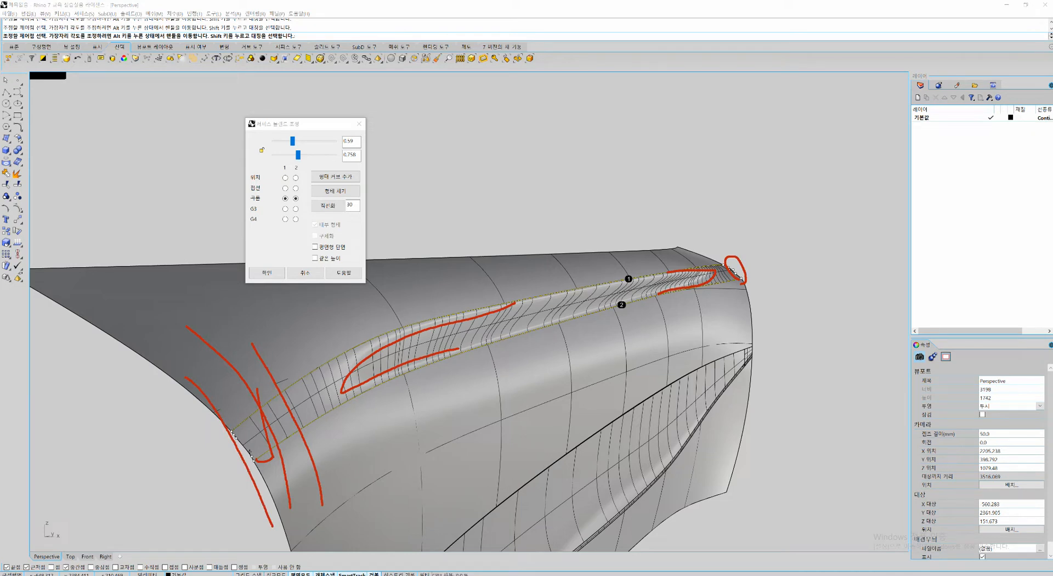
Step: Set edge 1 of the blend surface between the upper and middle panels to Position continuity, keeping edge 2 at Curvature
{"action": "key", "text": "Escape"}
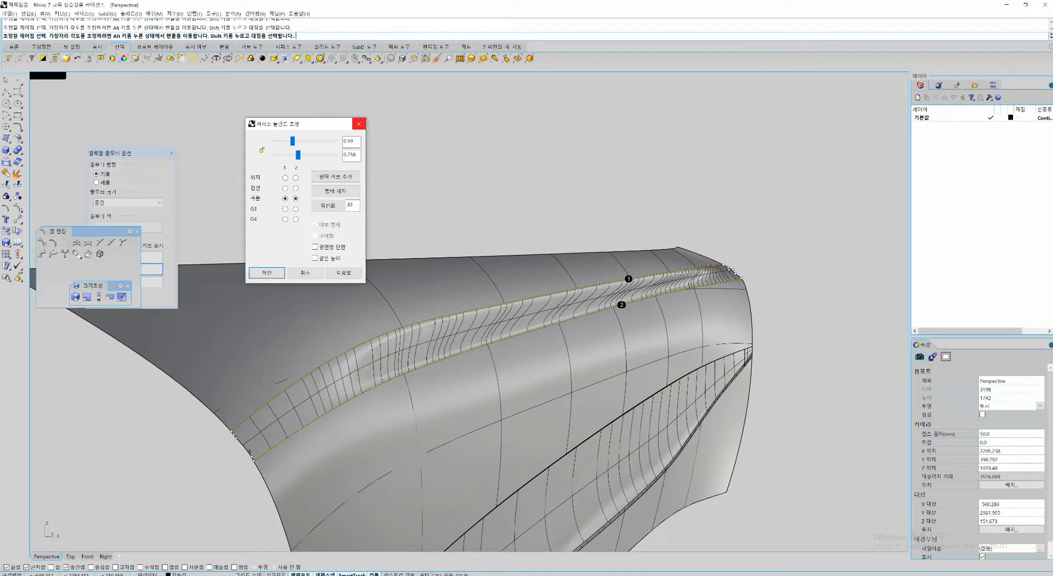
{"action": "left_click_drag", "start_coordinate": [326, 126], "coordinate": [266, 83]}
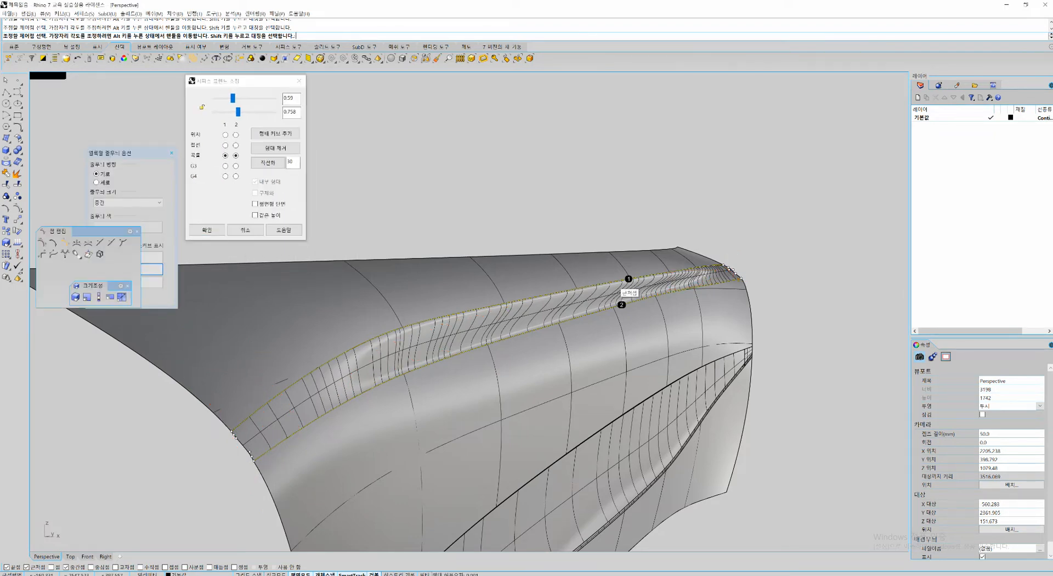
{"action": "left_click", "coordinate": [225, 135]}
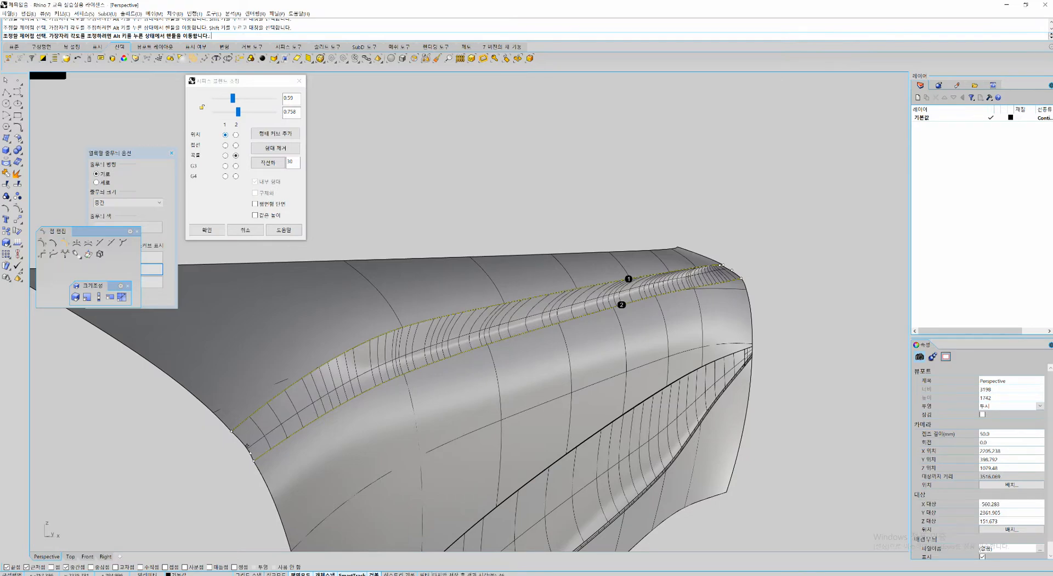
{"action": "right_click_drag", "start_coordinate": [247, 445], "coordinate": [236, 422]}
{"action": "right_click_drag", "start_coordinate": [789, 272], "coordinate": [351, 373]}
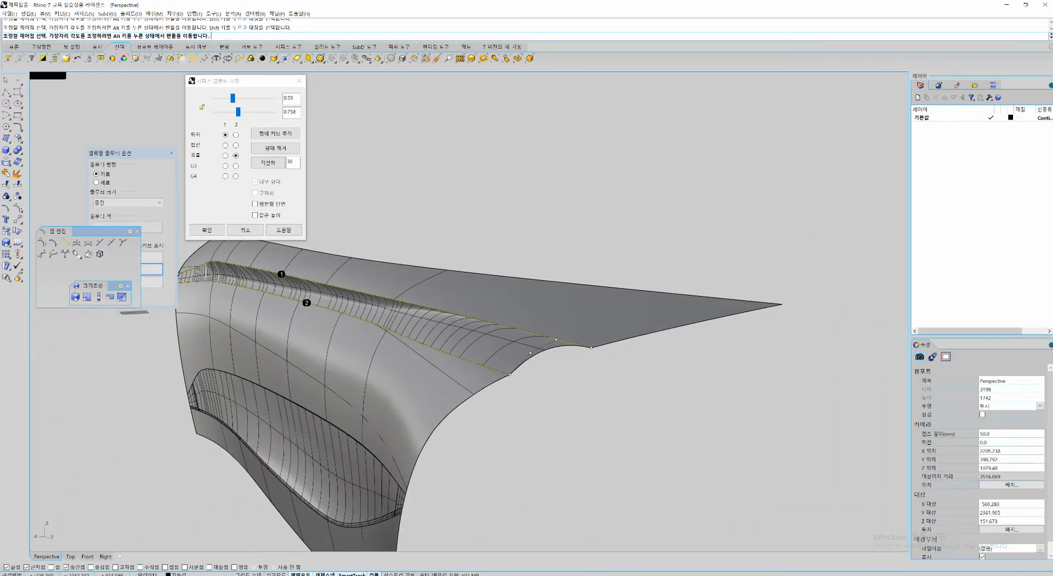
Step: Set the blend's second bulge value to 0.574 and create the blend surface
{"action": "left_click_drag", "start_coordinate": [237, 111], "coordinate": [223, 111]}
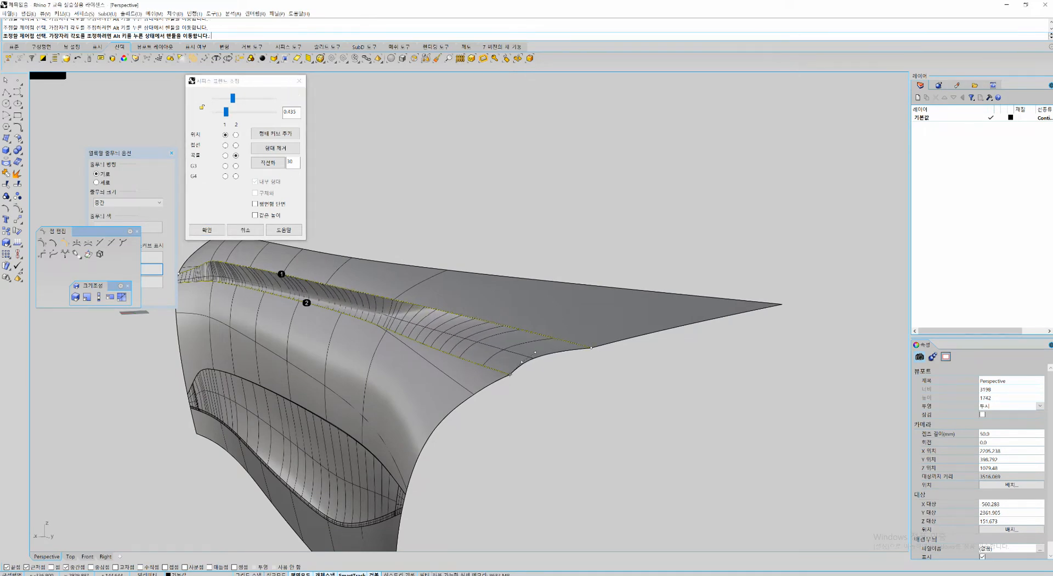
{"action": "right_click_drag", "start_coordinate": [340, 329], "coordinate": [729, 342]}
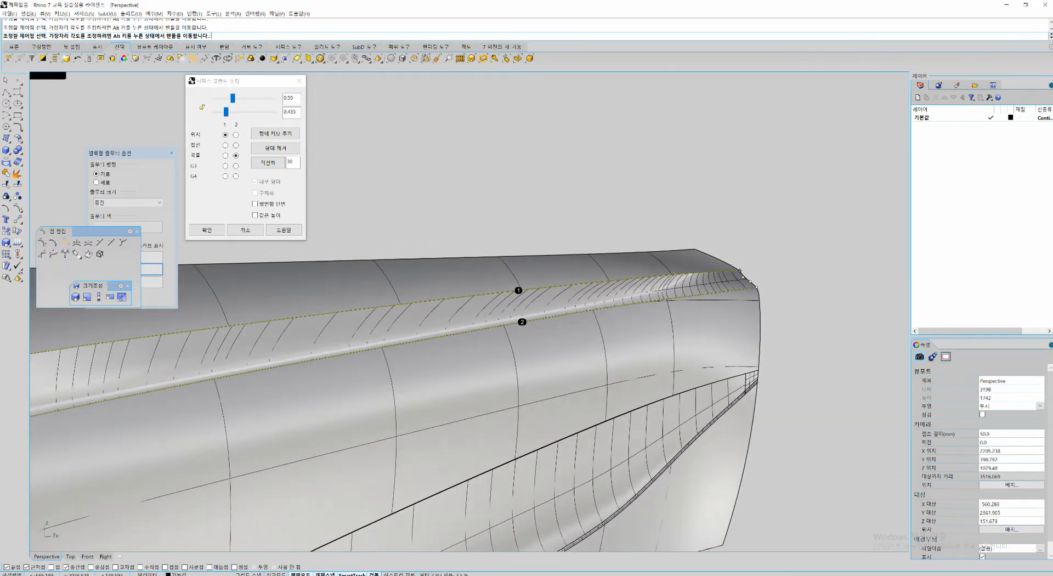
{"action": "right_click_drag", "start_coordinate": [471, 329], "coordinate": [608, 323]}
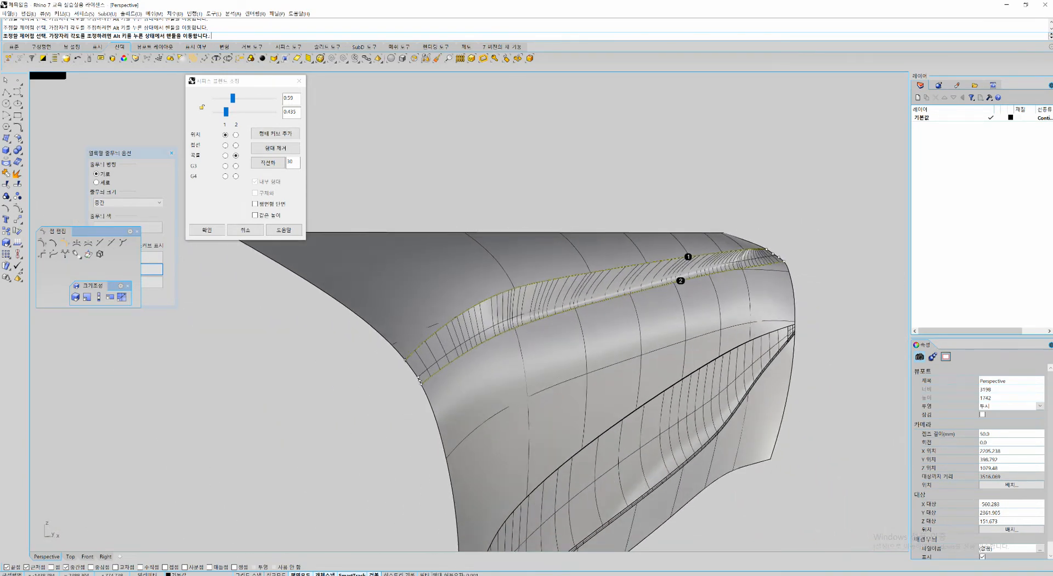
{"action": "left_click_drag", "start_coordinate": [225, 112], "coordinate": [227, 111]}
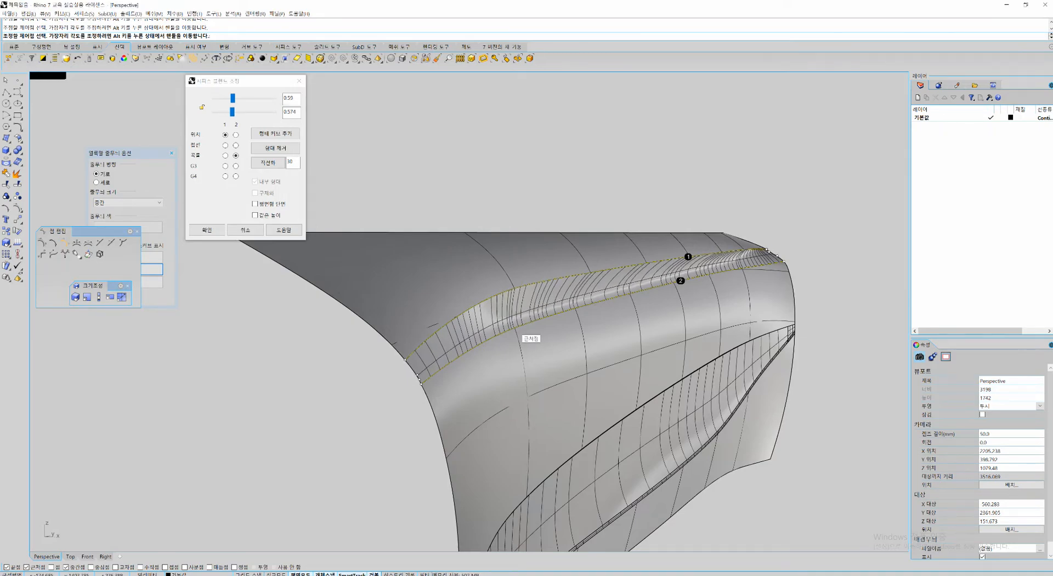
{"action": "right_click_drag", "start_coordinate": [517, 328], "coordinate": [392, 323]}
{"action": "scroll", "coordinate": [548, 307], "scroll_direction": "up", "scroll_amount": 3}
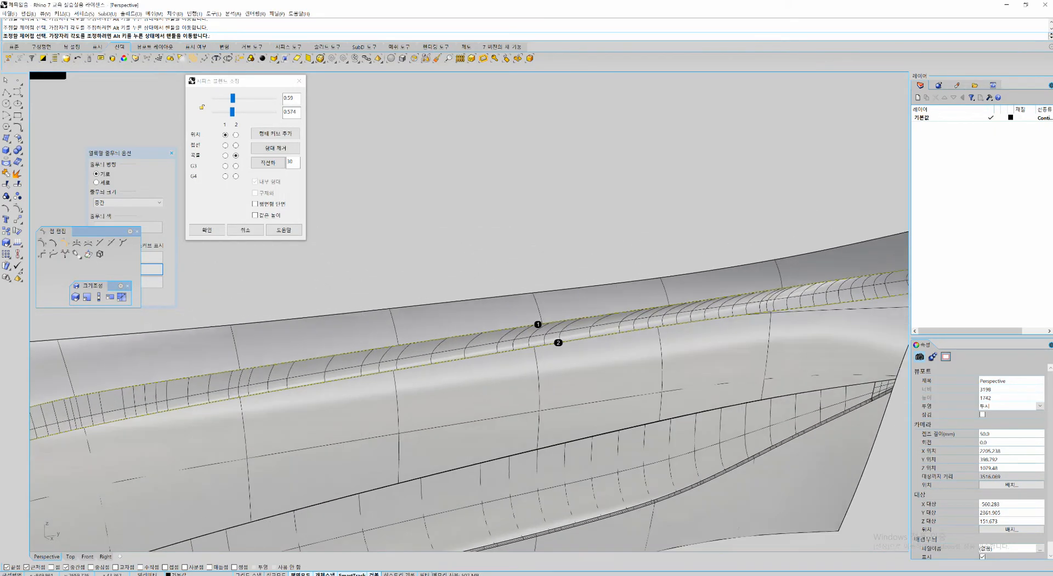
{"action": "scroll", "coordinate": [685, 274], "scroll_direction": "down", "scroll_amount": 6}
{"action": "scroll", "coordinate": [537, 307], "scroll_direction": "up", "scroll_amount": 5}
{"action": "mouse_move", "coordinate": [658, 296]}
{"action": "right_mouse_down"}
{"action": "mouse_move", "coordinate": [449, 307]}
{"action": "mouse_move", "coordinate": [641, 308]}
{"action": "right_mouse_up"}
{"action": "right_click_drag", "start_coordinate": [548, 296], "coordinate": [493, 296]}
{"action": "scroll", "coordinate": [636, 315], "scroll_direction": "down", "scroll_amount": 5}
{"action": "scroll", "coordinate": [608, 306], "scroll_direction": "up", "scroll_amount": 8}
{"action": "scroll", "coordinate": [597, 304], "scroll_direction": "down", "scroll_amount": 5}
{"action": "key", "text": "Return"}
Step: Run environment map analysis (EMap) on the upper panel, the blend strip and the middle panel and examine their reflections
{"action": "scroll", "coordinate": [592, 302], "scroll_direction": "down", "scroll_amount": 6}
{"action": "left_click_drag", "start_coordinate": [695, 218], "coordinate": [342, 327]}
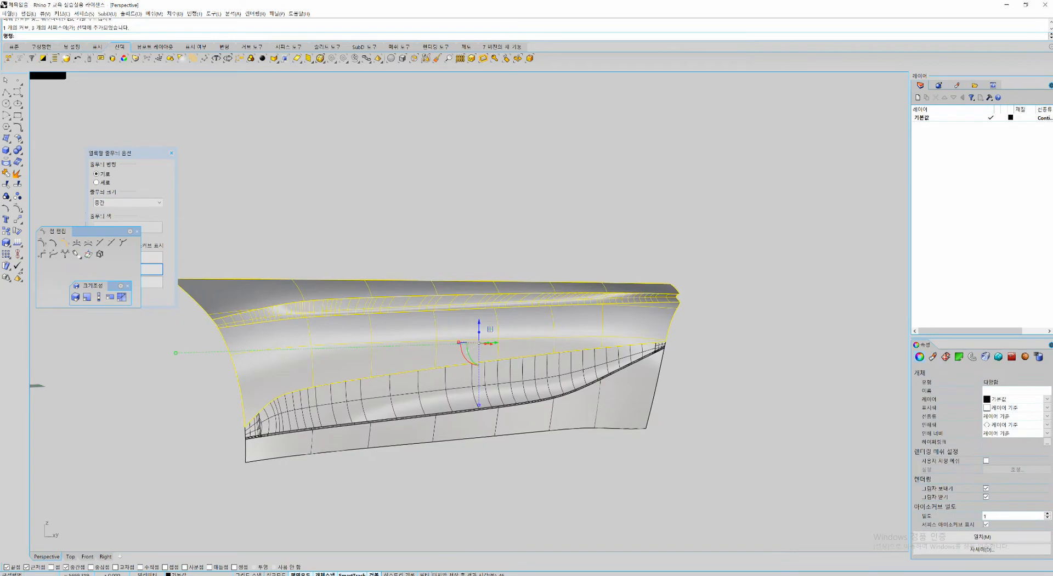
{"action": "type", "text": "emap"}
{"action": "key", "text": "Return"}
{"action": "scroll", "coordinate": [416, 312], "scroll_direction": "up", "scroll_amount": 5}
{"action": "right_click_drag", "start_coordinate": [417, 313], "coordinate": [379, 264]}
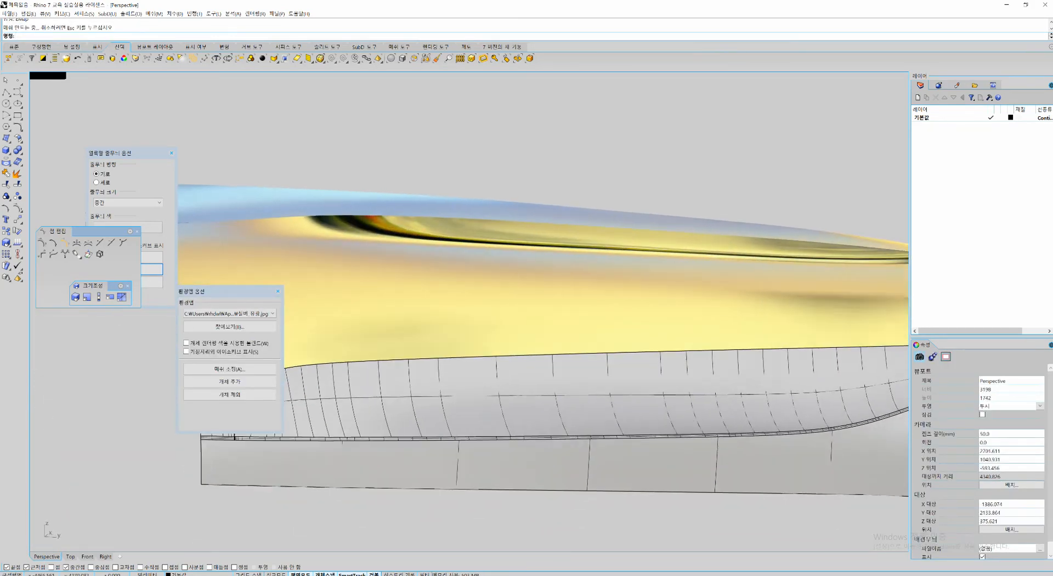
{"action": "right_click_drag", "start_coordinate": [510, 296], "coordinate": [546, 364]}
{"action": "scroll", "coordinate": [436, 356], "scroll_direction": "down", "scroll_amount": 6}
{"action": "scroll", "coordinate": [545, 364], "scroll_direction": "up", "scroll_amount": 4}
Step: Switch the environment map to the fluorescent lamp .bmp image and examine the highlight lines along the panel
{"action": "left_click", "coordinate": [272, 313]}
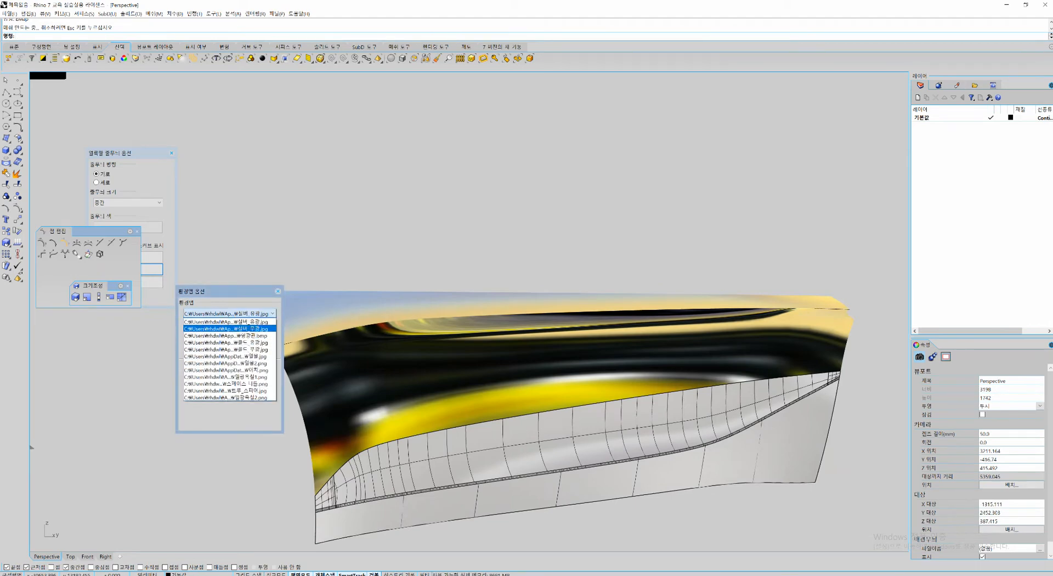
{"action": "left_click", "coordinate": [250, 335]}
{"action": "right_click_drag", "start_coordinate": [438, 284], "coordinate": [518, 360]}
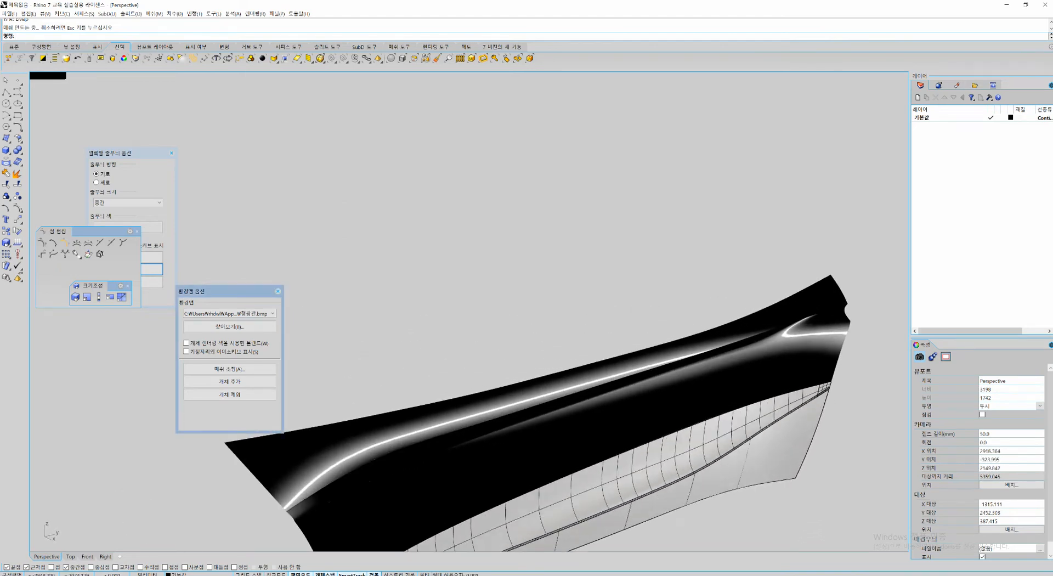
Step: Change the environment map to a matte .jpg image and examine the reflections around the blend strip
{"action": "left_click", "coordinate": [259, 314]}
{"action": "left_click", "coordinate": [233, 336]}
{"action": "right_click_drag", "start_coordinate": [439, 373], "coordinate": [384, 169]}
{"action": "right_click_drag", "start_coordinate": [533, 255], "coordinate": [406, 378]}
{"action": "scroll", "coordinate": [638, 324], "scroll_direction": "up", "scroll_amount": 6}
Step: Remove the blend surface between the upper and middle panels
{"action": "left_click", "coordinate": [478, 273]}
{"action": "scroll", "coordinate": [494, 293], "scroll_direction": "down", "scroll_amount": 4}
{"action": "key", "text": "ctrl+x"}
Step: Turn on the control points of the panel surfaces and window-select the middle columns of points
{"action": "left_click", "coordinate": [549, 324]}
{"action": "key", "text": "F10"}
{"action": "scroll", "coordinate": [475, 359], "scroll_direction": "up", "scroll_amount": 3}
{"action": "scroll", "coordinate": [652, 335], "scroll_direction": "down", "scroll_amount": 4}
{"action": "right_click_drag", "start_coordinate": [652, 336], "coordinate": [649, 284]}
{"action": "left_click_drag", "start_coordinate": [463, 367], "coordinate": [464, 370]}
{"action": "left_click_drag", "start_coordinate": [495, 262], "coordinate": [581, 368]}
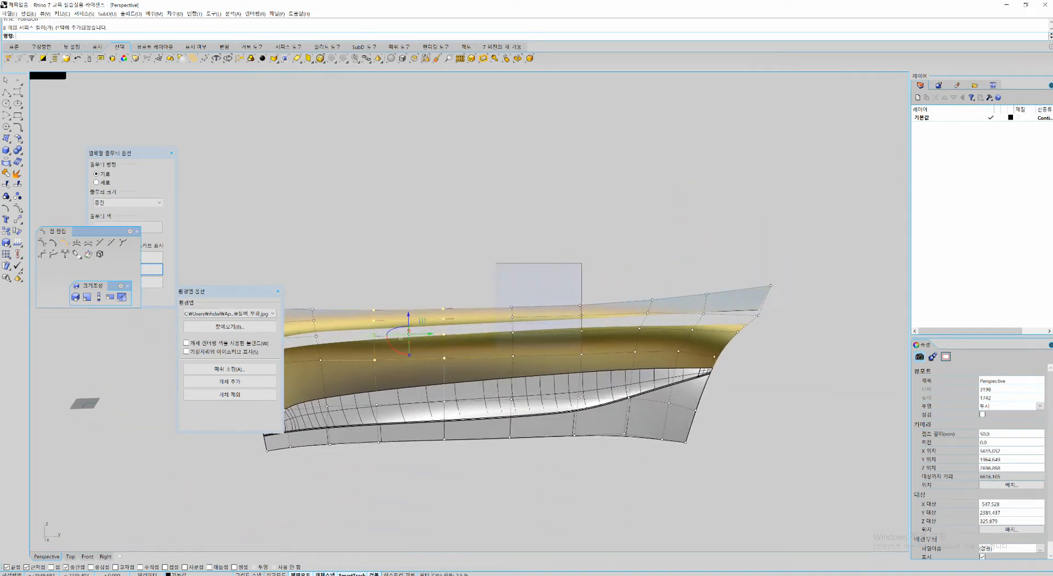
Step: Refine the control point selection and shift the selected mid-panel points slightly sideways to reshape the surface
{"action": "right_click_drag", "start_coordinate": [490, 322], "coordinate": [534, 336]}
{"action": "scroll", "coordinate": [551, 325], "scroll_direction": "up", "scroll_amount": 4}
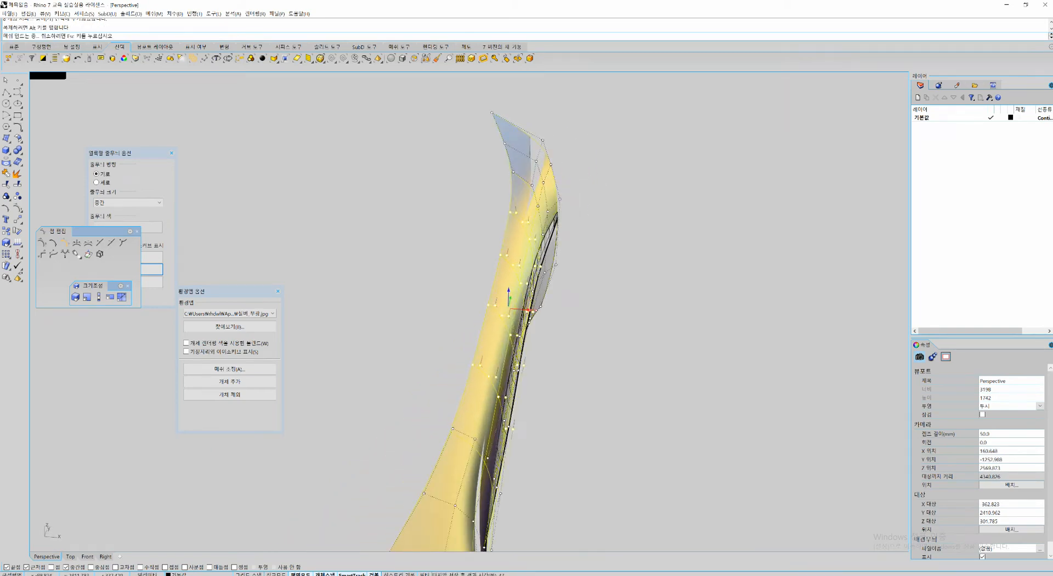
{"action": "right_click_drag", "start_coordinate": [712, 361], "coordinate": [540, 370]}
{"action": "scroll", "coordinate": [540, 371], "scroll_direction": "down", "scroll_amount": 4}
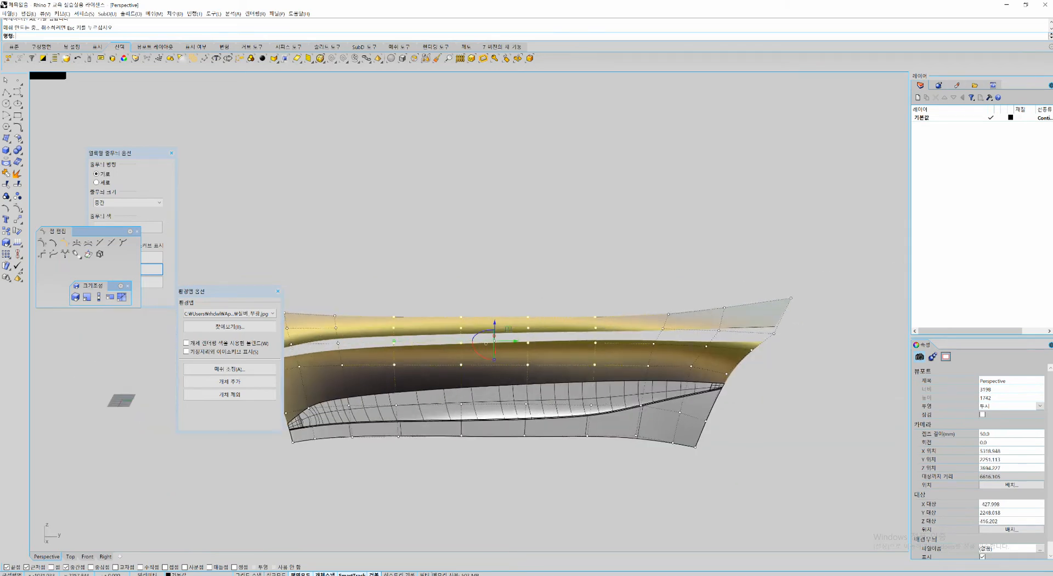
{"action": "left_click_drag", "start_coordinate": [527, 381], "coordinate": [542, 386], "text": "ctrl"}
{"action": "right_click_drag", "start_coordinate": [543, 387], "coordinate": [664, 346]}
{"action": "scroll", "coordinate": [642, 384], "scroll_direction": "up", "scroll_amount": 10}
{"action": "left_click_drag", "start_coordinate": [517, 344], "coordinate": [512, 344]}
{"action": "key", "text": "Escape"}
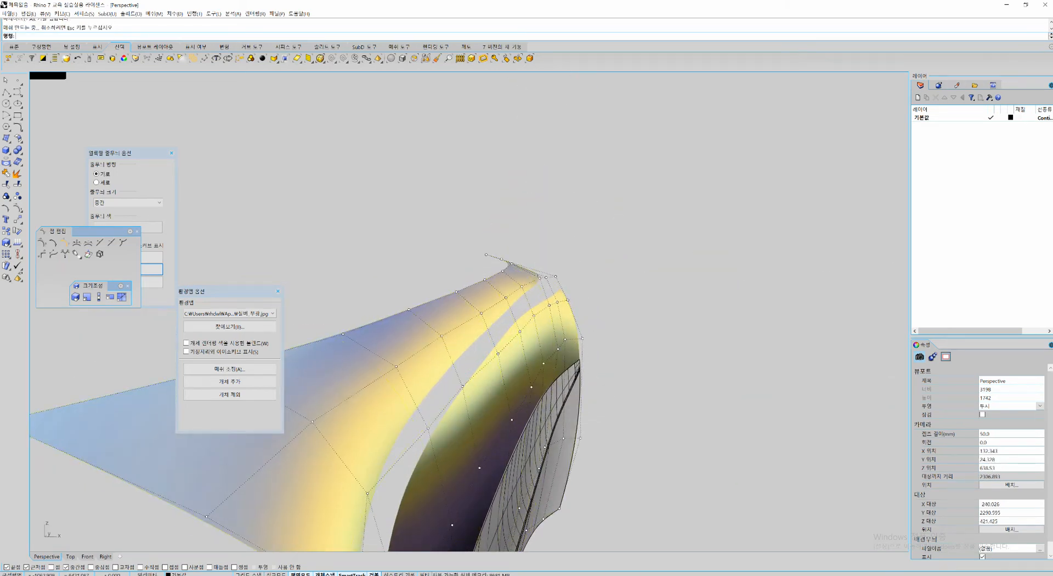
Step: Examine the control points and the gap at the far end of the reshaped upper and middle panels
{"action": "right_click_drag", "start_coordinate": [439, 389], "coordinate": [475, 340]}
{"action": "scroll", "coordinate": [475, 340], "scroll_direction": "up", "scroll_amount": 8}
{"action": "scroll", "coordinate": [439, 313], "scroll_direction": "up", "scroll_amount": 3}
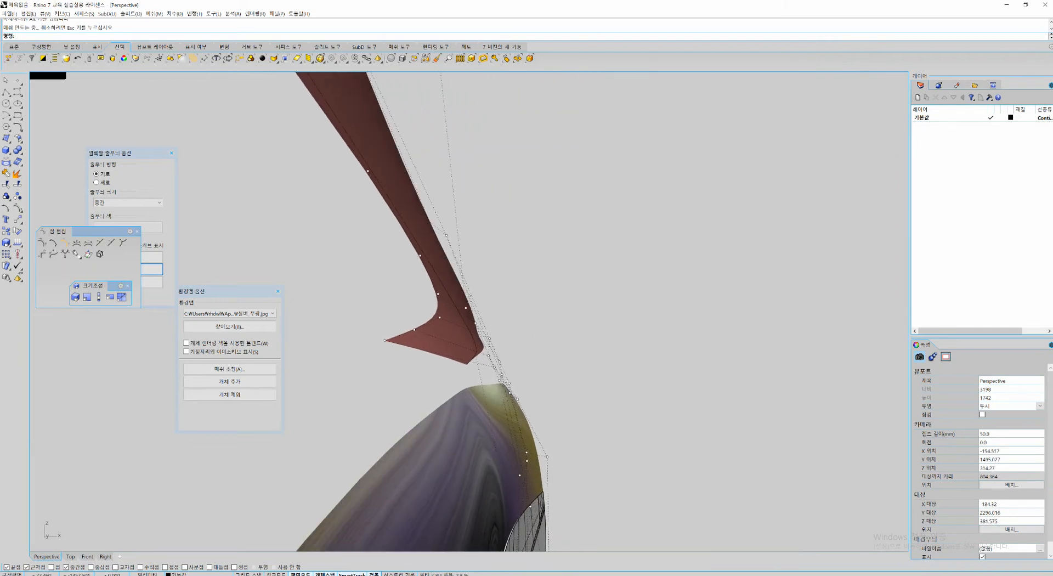
{"action": "key", "text": "alt+Tab"}
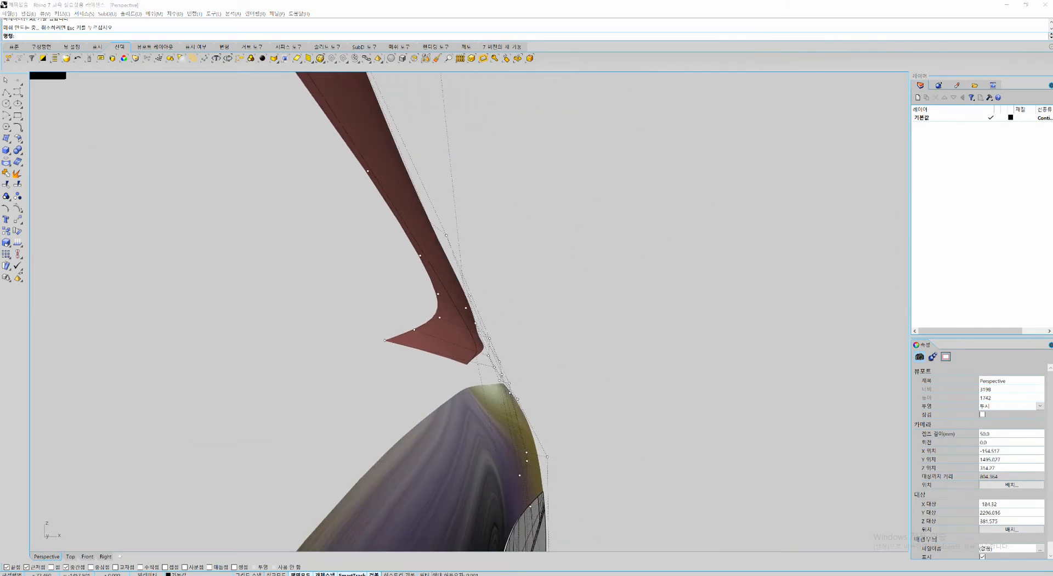
{"action": "mouse_move", "coordinate": [465, 329]}
{"action": "right_mouse_down"}
{"action": "mouse_move", "coordinate": [458, 337]}
{"action": "mouse_move", "coordinate": [468, 337]}
{"action": "right_mouse_up"}
{"action": "key", "text": "alt+Tab"}
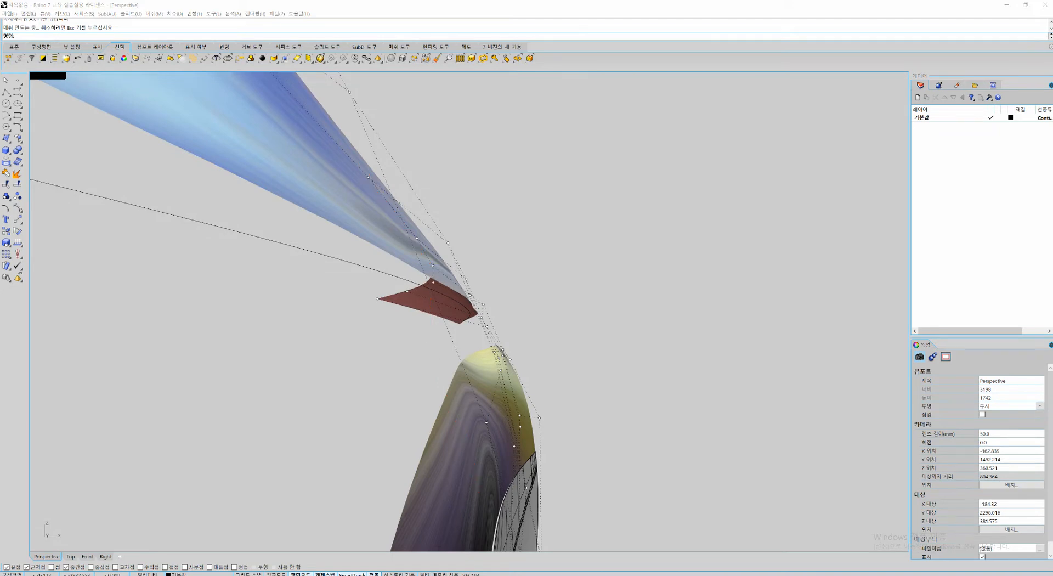
{"action": "scroll", "coordinate": [550, 291], "scroll_direction": "down", "scroll_amount": 10}
{"action": "right_click_drag", "start_coordinate": [549, 290], "coordinate": [384, 334]}
Step: Hide the control points and end the environment map analysis
{"action": "key", "text": "Escape"}
{"action": "left_click", "coordinate": [278, 292]}
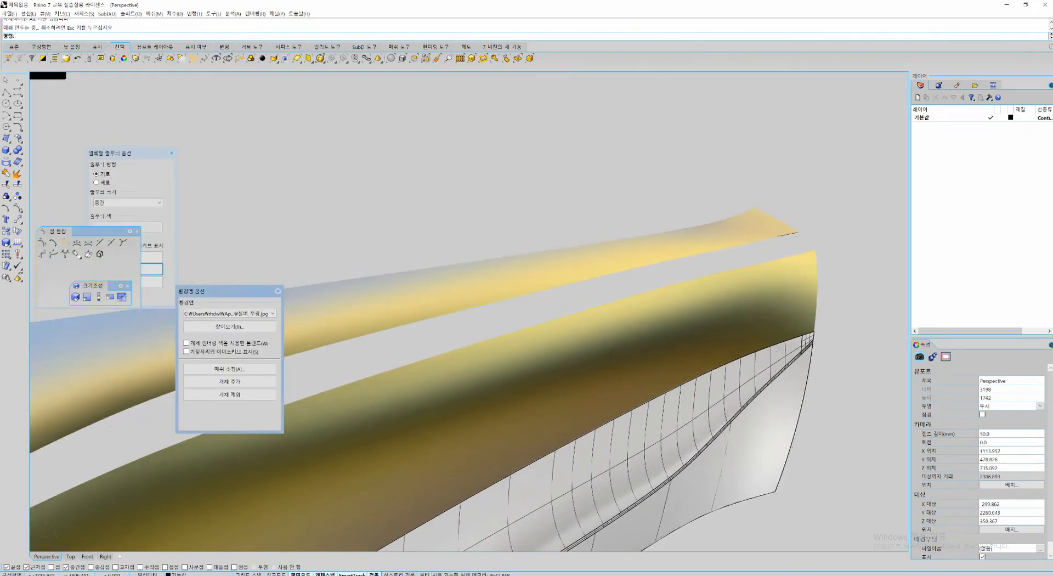
{"action": "right_click_drag", "start_coordinate": [442, 273], "coordinate": [485, 210], "text": "shift"}
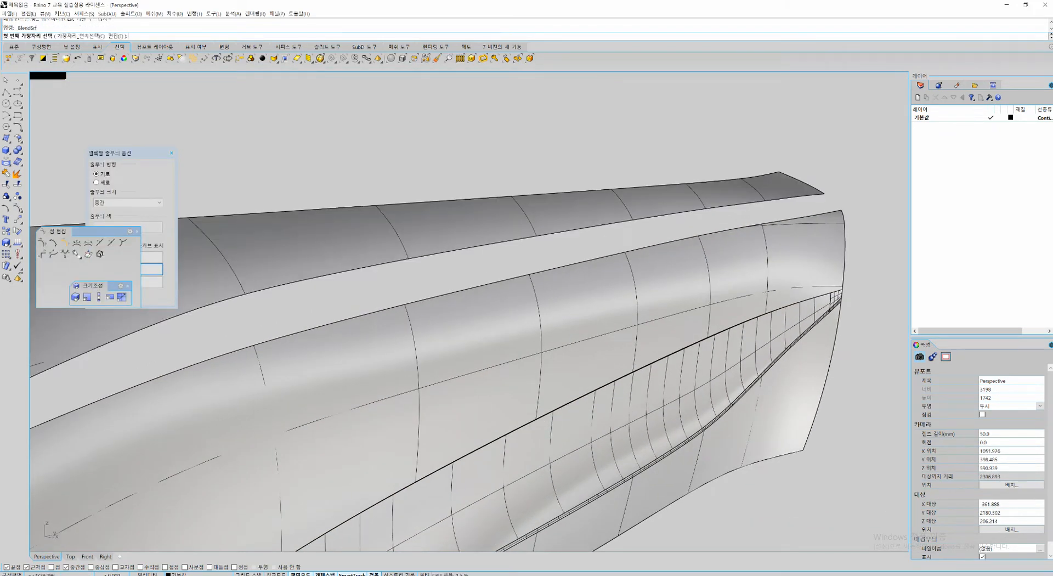
{"action": "left_click", "coordinate": [583, 227]}
{"action": "left_click", "coordinate": [609, 254]}
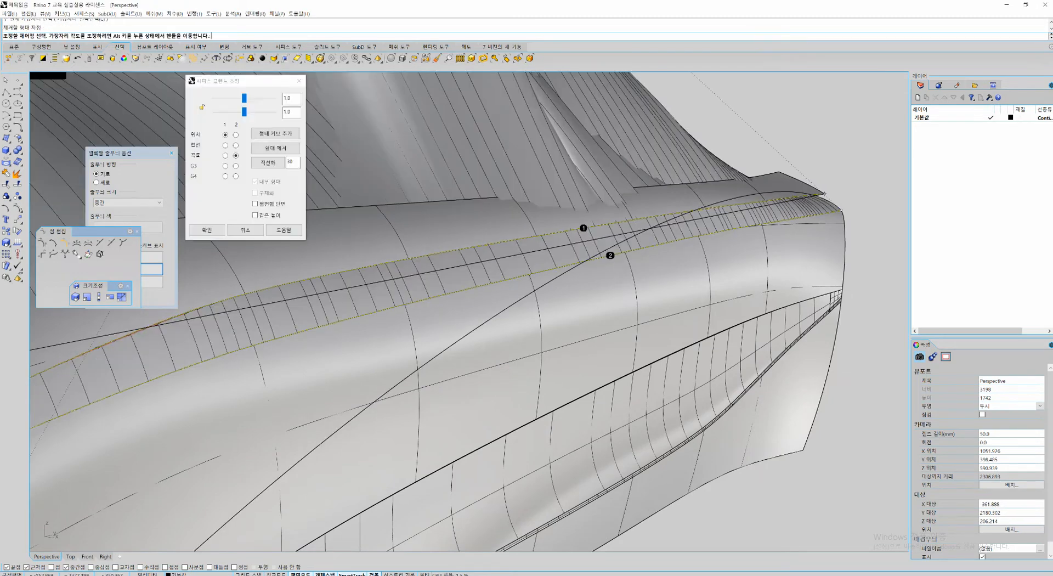
{"action": "key", "text": "Escape"}
Step: Blend the facing edges of the upper and middle panels with Position and Curvature continuity and bulge values 0.973 and 0.5
{"action": "key", "text": "space"}
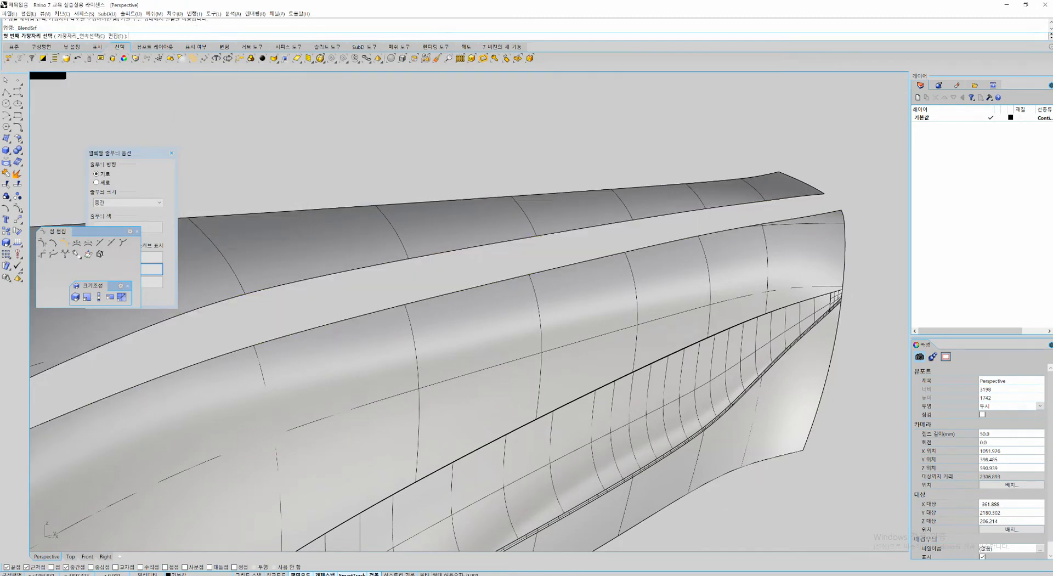
{"action": "left_click", "coordinate": [363, 267]}
{"action": "left_click", "coordinate": [365, 314]}
{"action": "right_click_drag", "start_coordinate": [366, 314], "coordinate": [439, 291]}
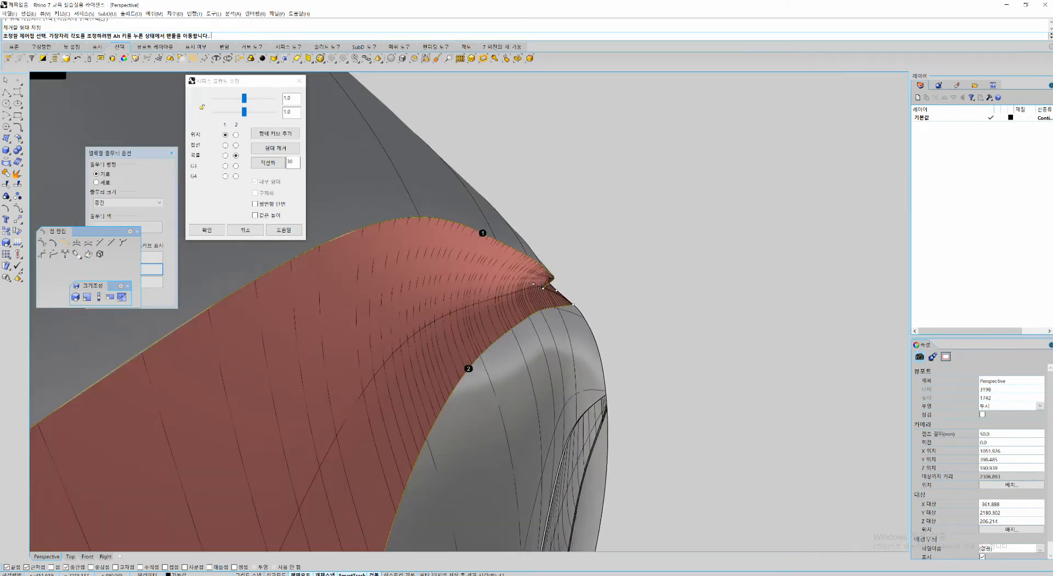
{"action": "left_click_drag", "start_coordinate": [244, 98], "coordinate": [243, 98]}
{"action": "left_click_drag", "start_coordinate": [556, 291], "coordinate": [564, 297]}
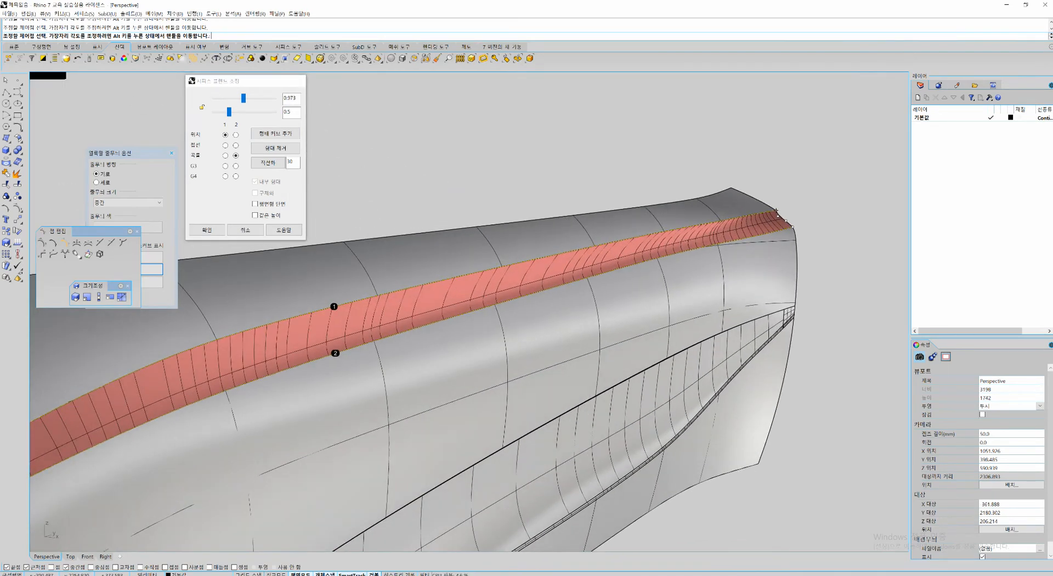
{"action": "key", "text": "Return"}
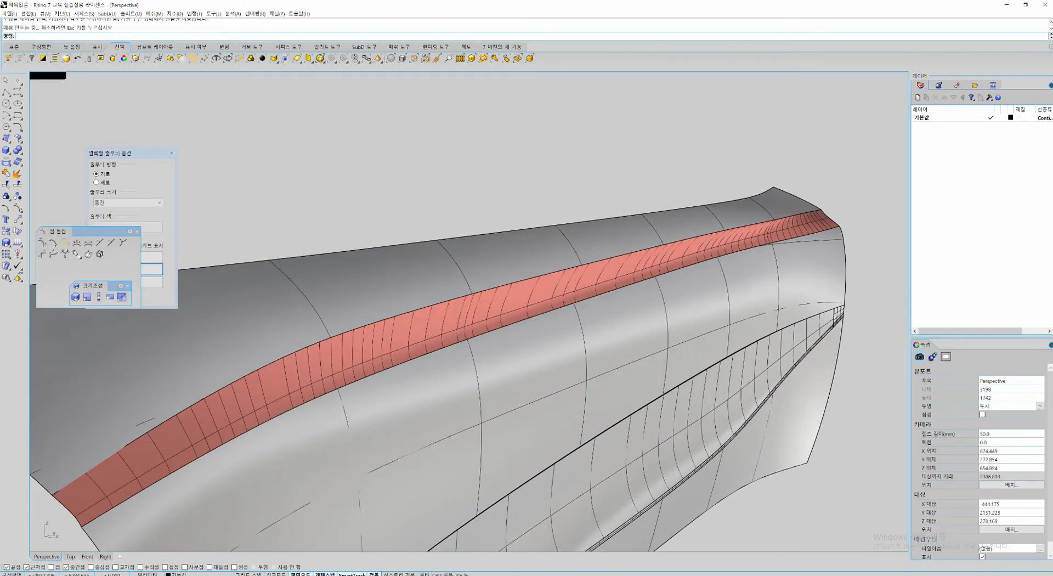
Step: Flip the direction of the new blend surface with the Dir command
{"action": "left_click", "coordinate": [421, 329]}
{"action": "type", "text": "dir"}
{"action": "key", "text": "Return"}
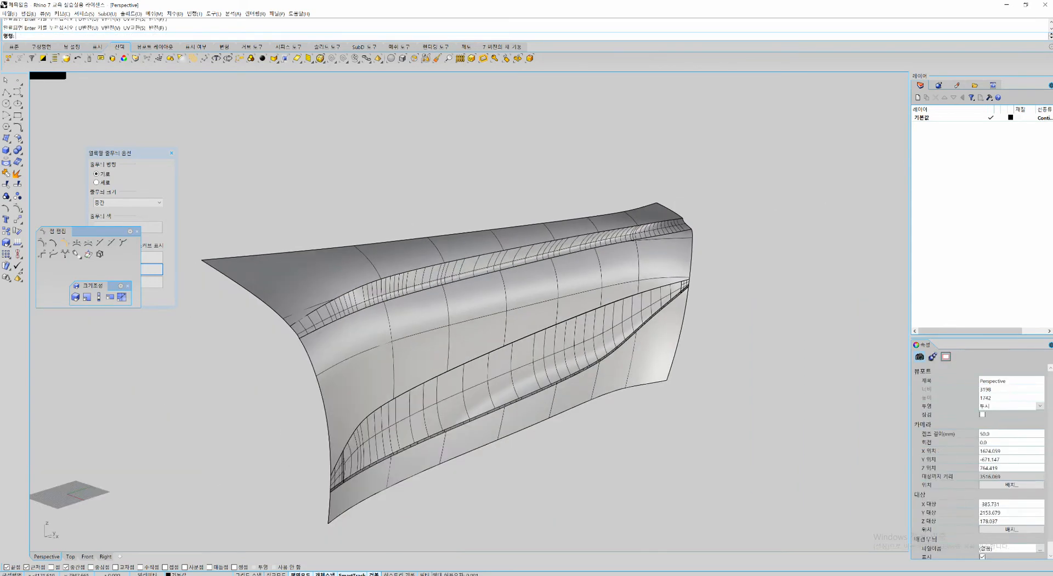
Step: Check the reflections across the upper panel, new blend and middle panel with the environment map, and close the analysis
{"action": "key", "text": "ctrl+a"}
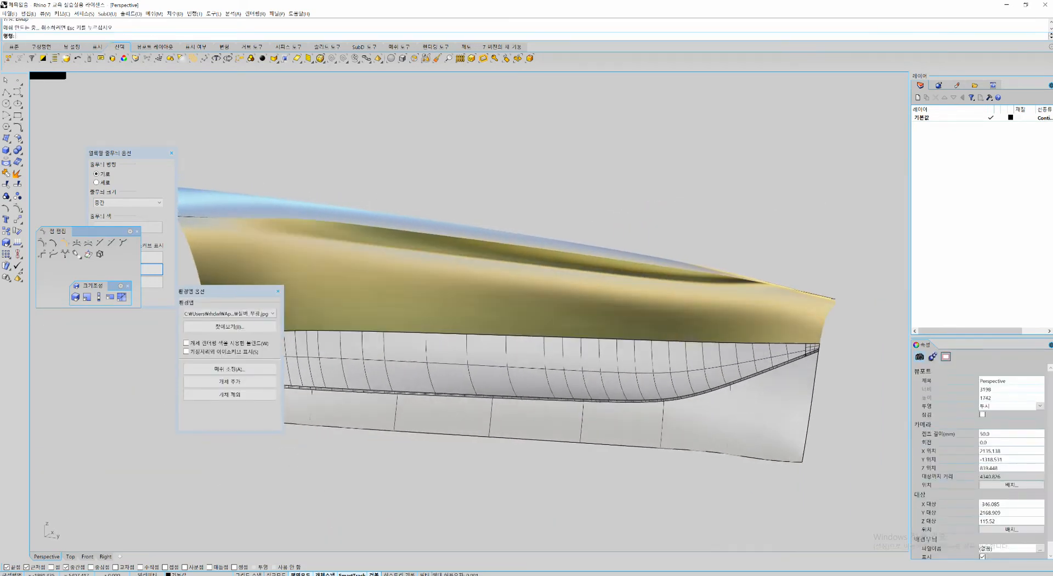
{"action": "right_click_drag", "start_coordinate": [438, 312], "coordinate": [707, 319]}
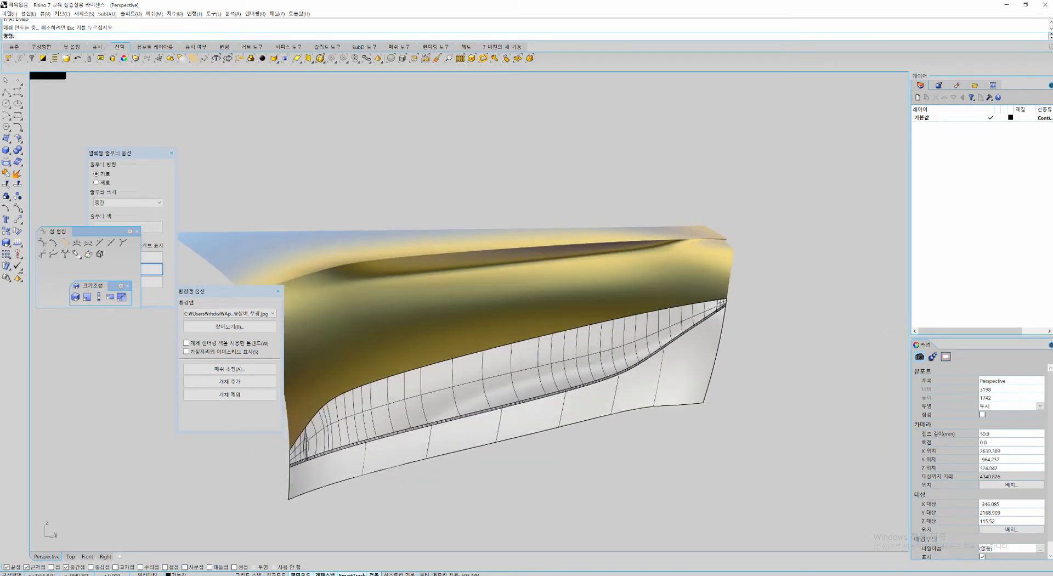
{"action": "left_click", "coordinate": [278, 291]}
{"action": "right_click_drag", "start_coordinate": [384, 329], "coordinate": [442, 366], "text": "shift"}
{"action": "mouse_move", "coordinate": [442, 366]}
{"action": "right_mouse_down"}
{"action": "mouse_move", "coordinate": [373, 366]}
{"action": "mouse_move", "coordinate": [451, 374]}
{"action": "right_mouse_up"}
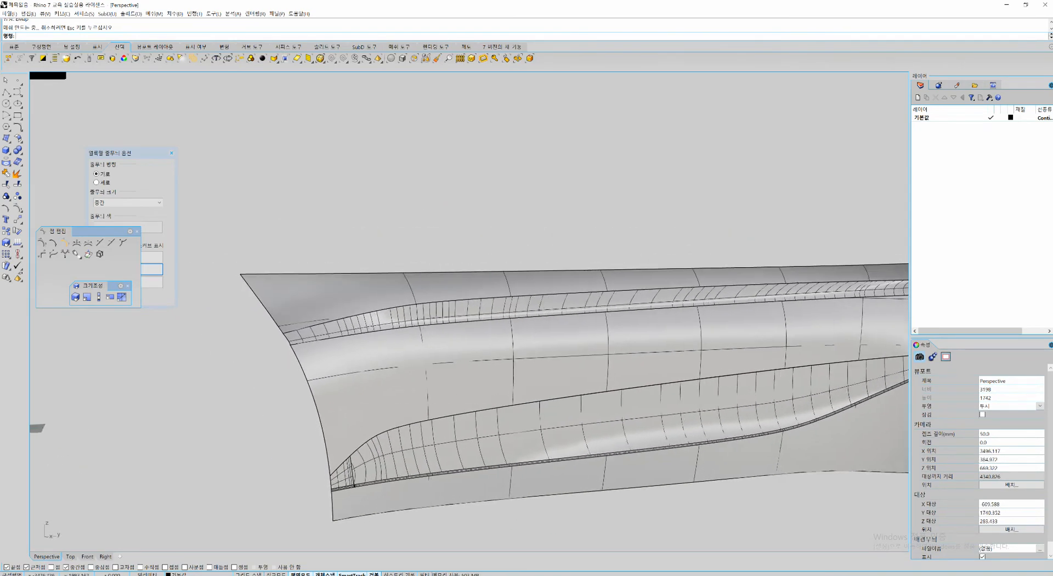
Step: Draw a slanted two-point curve across the wide end of the blend strip in the Right view
{"action": "scroll", "coordinate": [376, 316], "scroll_direction": "up", "scroll_amount": 4}
{"action": "scroll", "coordinate": [351, 298], "scroll_direction": "down", "scroll_amount": 6}
{"action": "right_click_drag", "start_coordinate": [554, 316], "coordinate": [422, 342], "text": "shift"}
{"action": "scroll", "coordinate": [263, 367], "scroll_direction": "up", "scroll_amount": 6}
{"action": "left_click", "coordinate": [351, 356]}
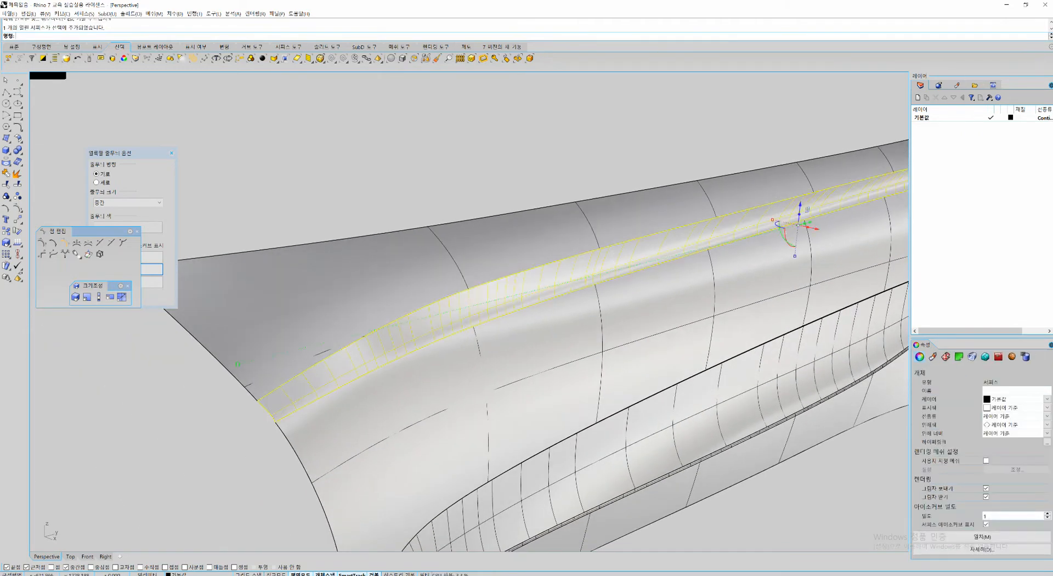
{"action": "key", "text": "ctrl+F3"}
{"action": "scroll", "coordinate": [221, 371], "scroll_direction": "up", "scroll_amount": 8}
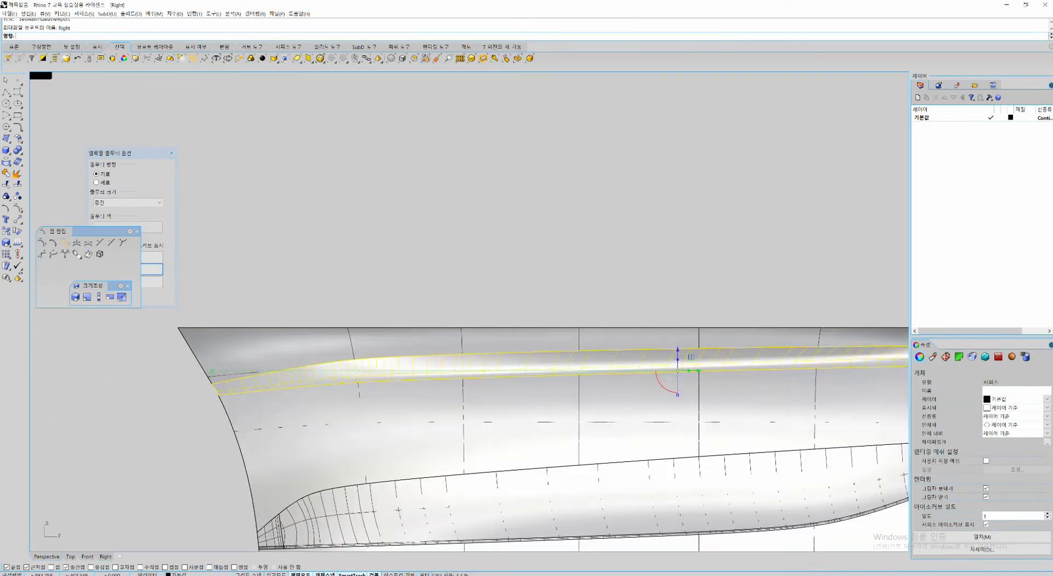
{"action": "type", "text": "c"}
{"action": "key", "text": "space"}
{"action": "left_click", "coordinate": [221, 299]}
{"action": "left_click", "coordinate": [284, 445]}
{"action": "key", "text": "space"}
{"action": "key", "text": "Escape"}
Step: Try to trim the blend strip's left end with the slanted curve in the Right view
{"action": "left_click", "coordinate": [228, 315]}
{"action": "type", "text": "tr"}
{"action": "key", "text": "space"}
{"action": "scroll", "coordinate": [199, 359], "scroll_direction": "up", "scroll_amount": 8}
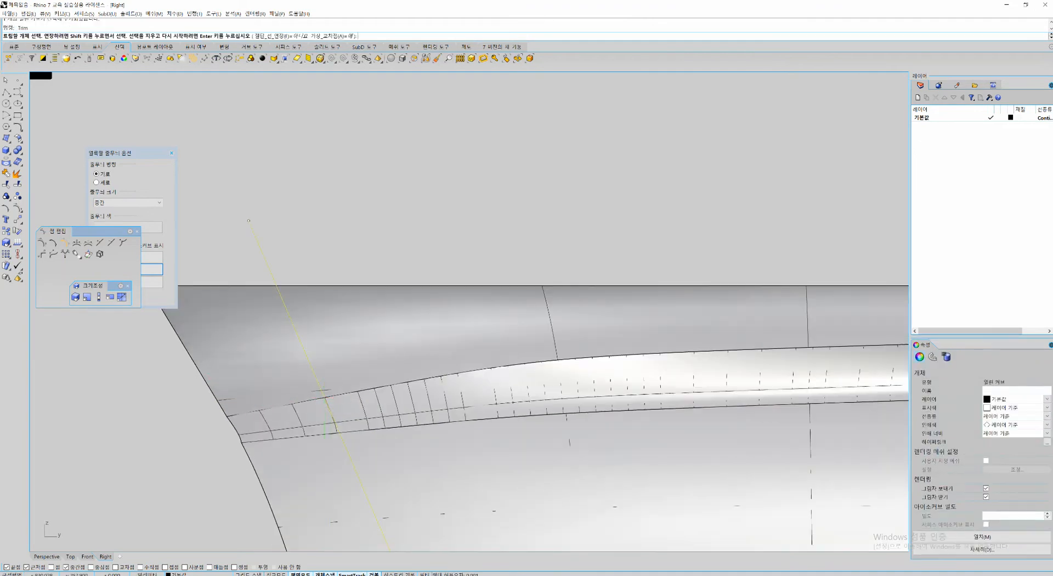
{"action": "left_click", "coordinate": [267, 423]}
{"action": "key", "text": "ctrl+z"}
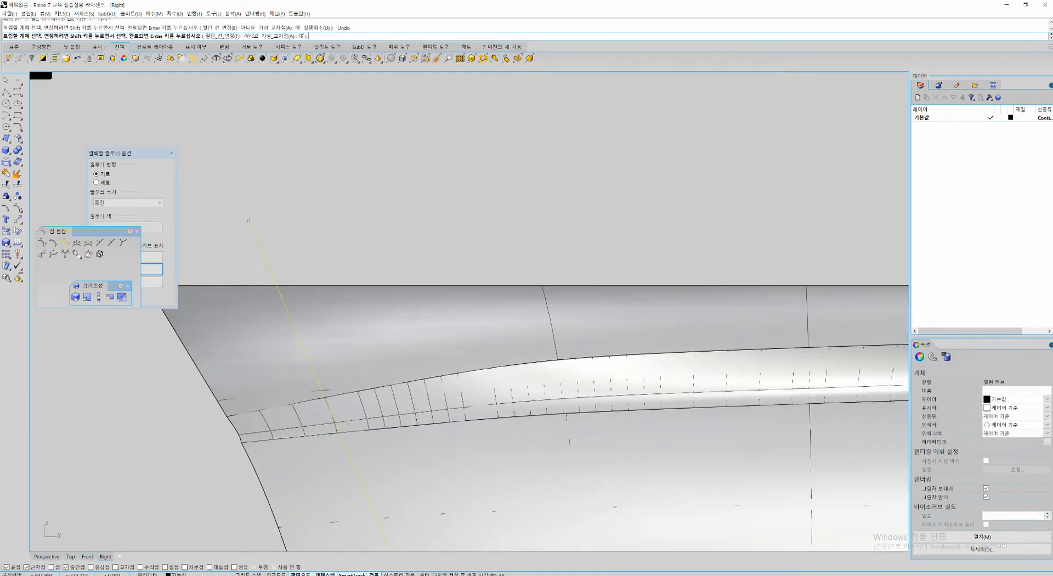
{"action": "scroll", "coordinate": [274, 414], "scroll_direction": "down", "scroll_amount": 6}
{"action": "left_click", "coordinate": [302, 404]}
{"action": "scroll", "coordinate": [315, 399], "scroll_direction": "up", "scroll_amount": 4}
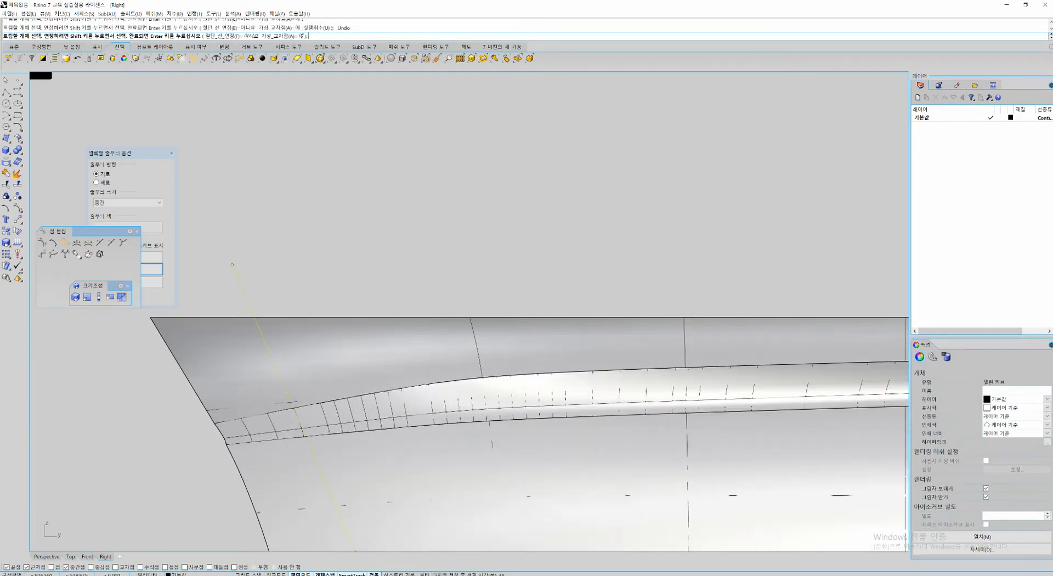
{"action": "key", "text": "Return"}
Step: Move the slanted cutting curve closer to the left end of the blend strip
{"action": "left_click", "coordinate": [250, 308]}
{"action": "left_click_drag", "start_coordinate": [315, 408], "coordinate": [260, 408]}
{"action": "key", "text": "Escape"}
Step: Trim the short piece off the blend strip's left end with the moved curve, and cut the curve away
{"action": "right_click_drag", "start_coordinate": [228, 432], "coordinate": [311, 410]}
{"action": "scroll", "coordinate": [312, 410], "scroll_direction": "up", "scroll_amount": 4}
{"action": "left_click", "coordinate": [320, 357]}
{"action": "key", "text": "ctrl+t"}
{"action": "left_click", "coordinate": [322, 407]}
{"action": "key", "text": "Return"}
{"action": "scroll", "coordinate": [324, 408], "scroll_direction": "down", "scroll_amount": 8}
{"action": "key", "text": "ctrl+x"}
{"action": "scroll", "coordinate": [384, 395], "scroll_direction": "down", "scroll_amount": 8}
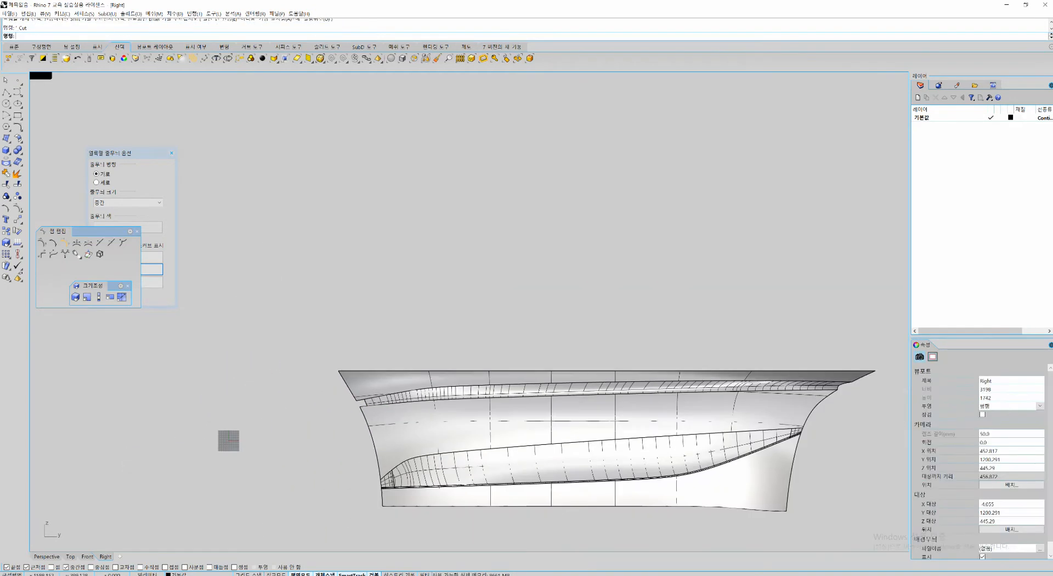
Step: Draw a slanted two-point curve across the blend strip's opposite end, near the upper panel's pointed tip
{"action": "right_click_drag", "start_coordinate": [899, 366], "coordinate": [549, 377]}
{"action": "scroll", "coordinate": [554, 376], "scroll_direction": "up", "scroll_amount": 8}
{"action": "left_click", "coordinate": [384, 421]}
{"action": "scroll", "coordinate": [383, 421], "scroll_direction": "up", "scroll_amount": 8}
{"action": "key", "text": "c"}
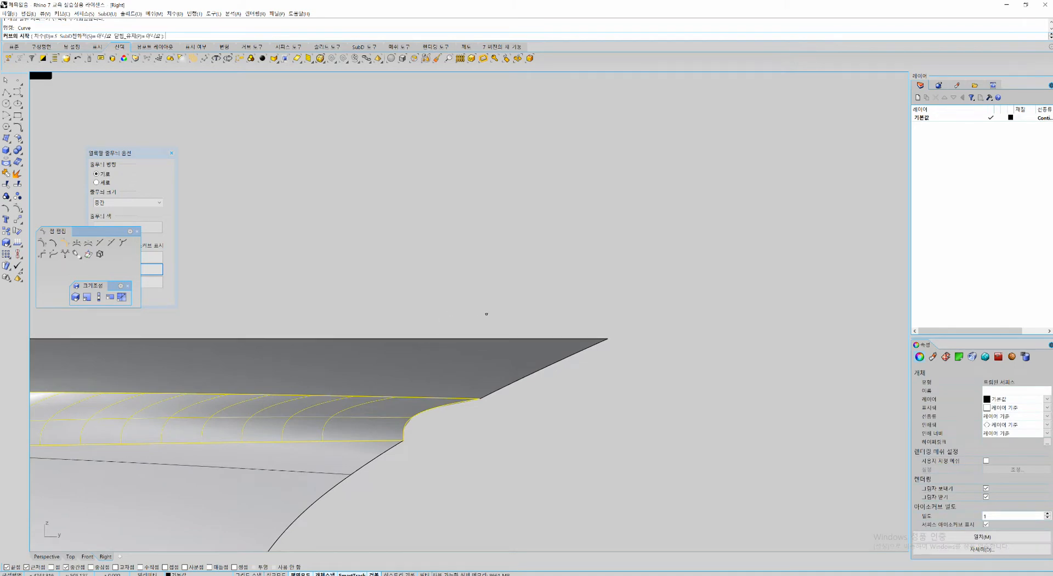
{"action": "left_click", "coordinate": [550, 323]}
{"action": "left_click", "coordinate": [255, 491]}
{"action": "key", "text": "Return"}
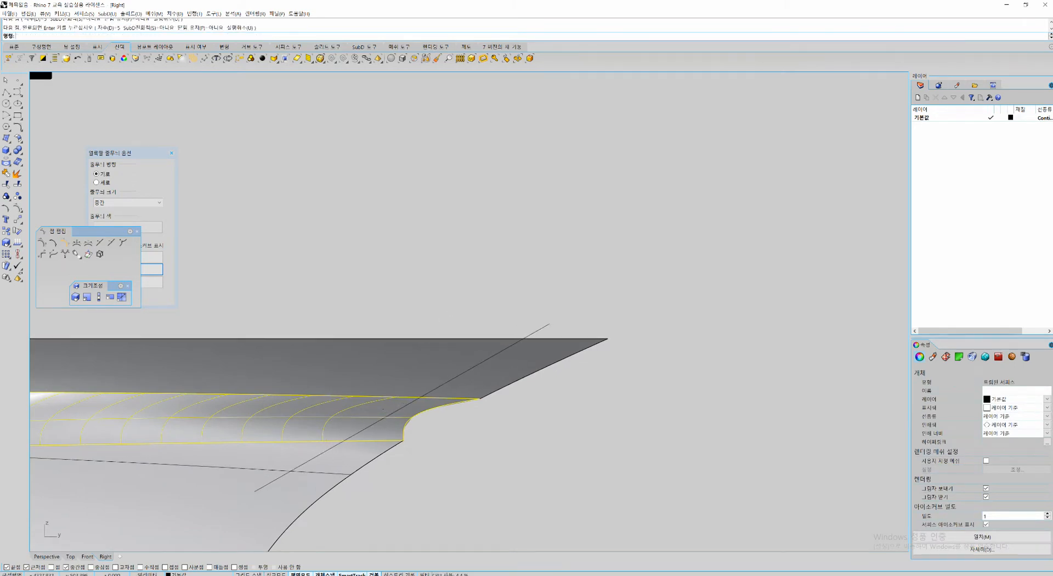
Step: Trim the blend strip back to the slanted curve near the pointed tip, and cut the curve away
{"action": "key", "text": "ctrl+z"}
{"action": "key", "text": "ctrl+z"}
{"action": "key", "text": "ctrl+z"}
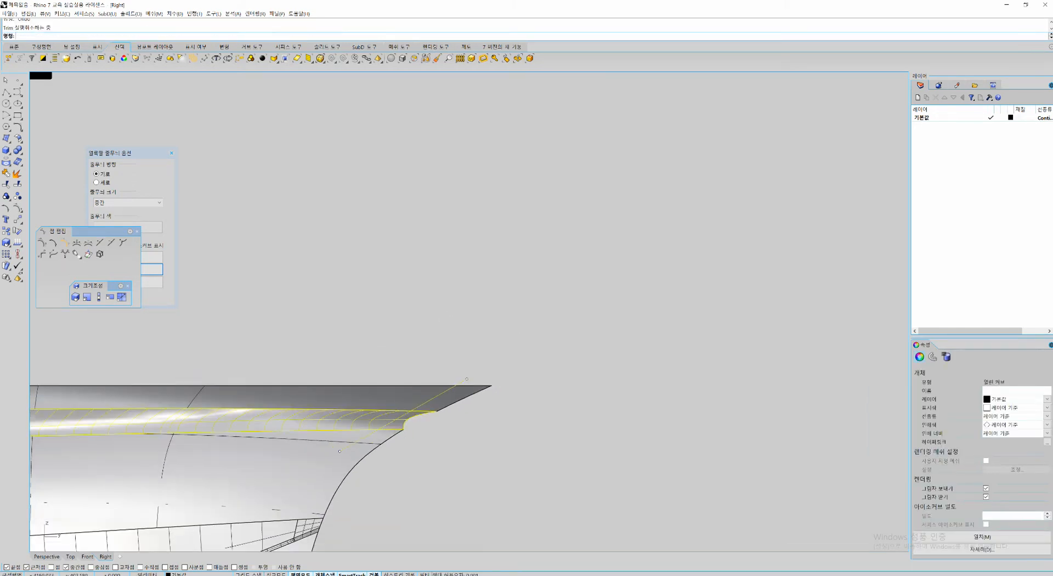
{"action": "scroll", "coordinate": [405, 427], "scroll_direction": "up", "scroll_amount": 6}
{"action": "key", "text": "ctrl+y"}
{"action": "scroll", "coordinate": [423, 421], "scroll_direction": "up", "scroll_amount": 6}
{"action": "key", "text": "ctrl+x"}
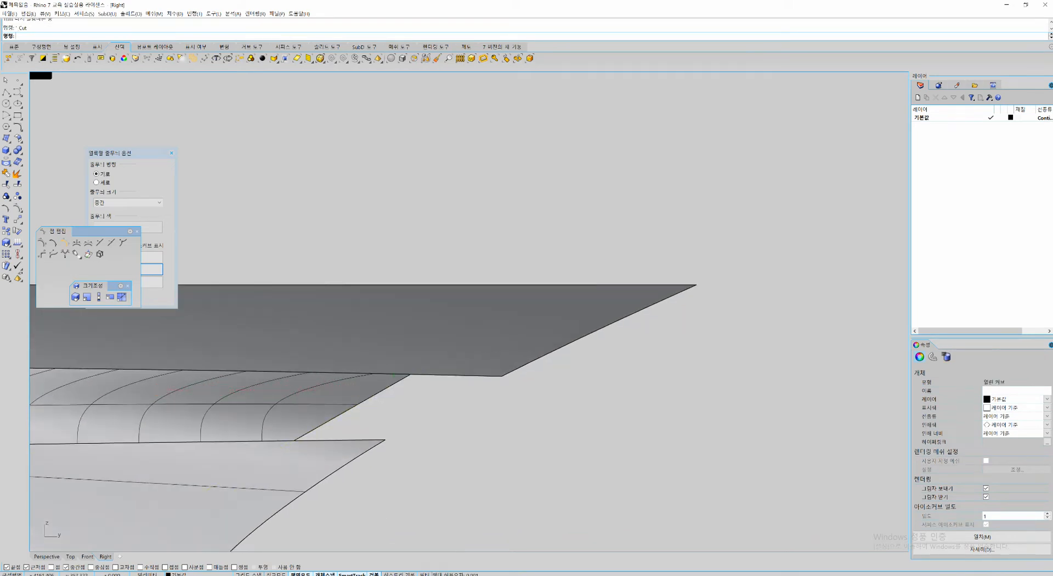
Step: Connect the upper and middle panels' end edges near the pointed tip with a blend curve, using Curvature continuity at both ends
{"action": "key", "text": "Return"}
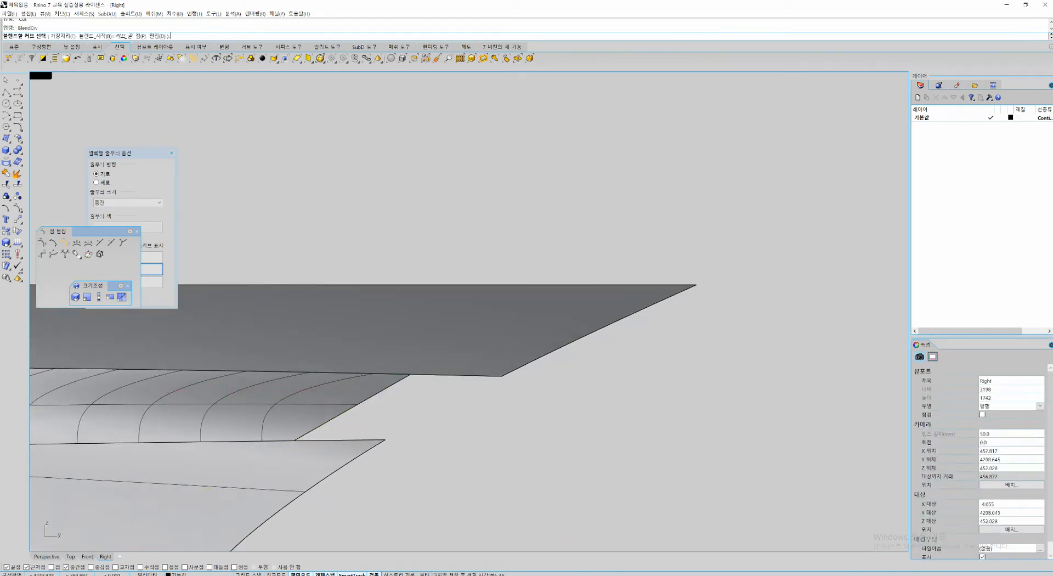
{"action": "left_click", "coordinate": [507, 373]}
{"action": "left_click", "coordinate": [380, 443]}
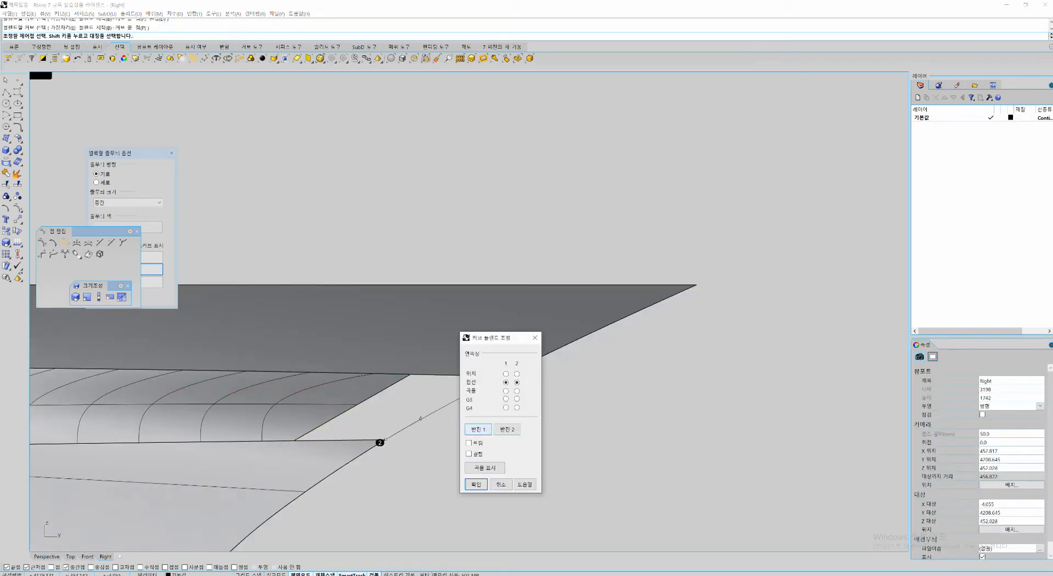
{"action": "left_click", "coordinate": [506, 391]}
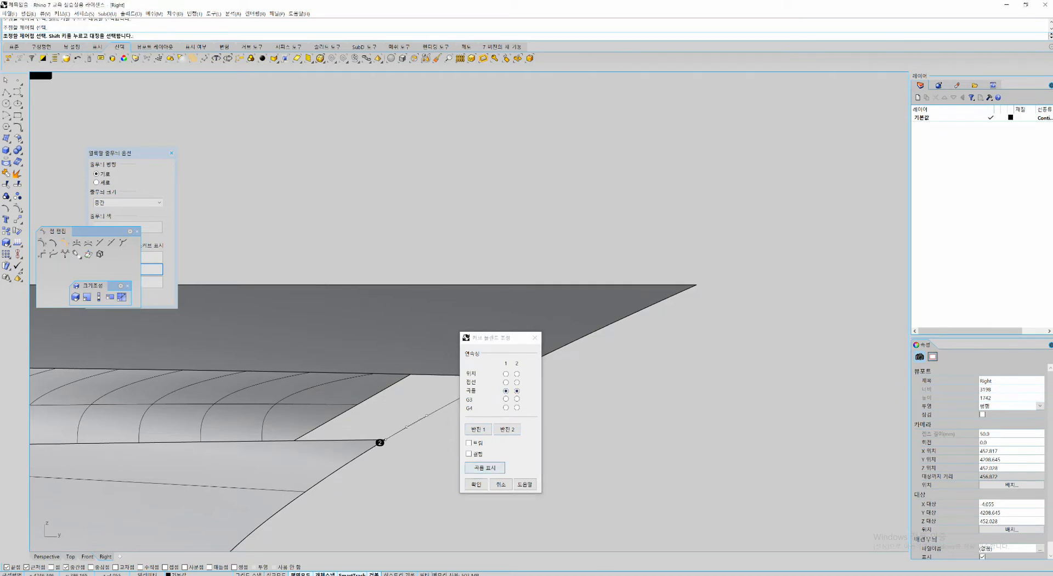
{"action": "left_click", "coordinate": [476, 484]}
Step: Connect the two panels' end edges at the strip's left end with a blend curve, using Curvature continuity at both ends
{"action": "scroll", "coordinate": [471, 329], "scroll_direction": "down", "scroll_amount": 2}
{"action": "right_click_drag", "start_coordinate": [307, 378], "coordinate": [598, 378]}
{"action": "right_click_drag", "start_coordinate": [132, 386], "coordinate": [588, 380]}
{"action": "scroll", "coordinate": [588, 380], "scroll_direction": "down", "scroll_amount": 9}
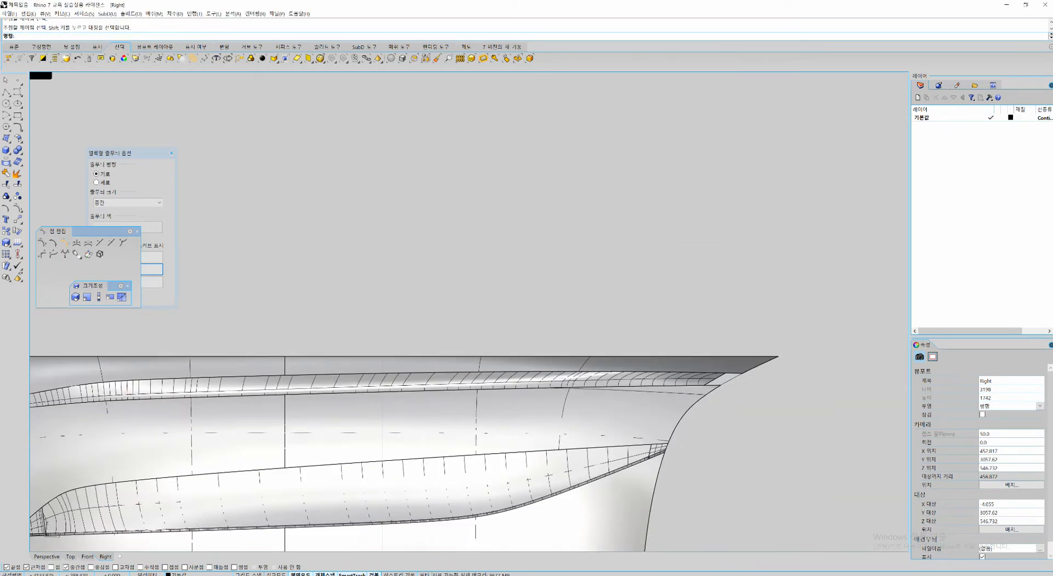
{"action": "scroll", "coordinate": [496, 381], "scroll_direction": "down", "scroll_amount": 2}
{"action": "right_click_drag", "start_coordinate": [496, 381], "coordinate": [535, 330]}
{"action": "right_click_drag", "start_coordinate": [116, 359], "coordinate": [320, 413]}
{"action": "scroll", "coordinate": [321, 413], "scroll_direction": "up", "scroll_amount": 16}
{"action": "key", "text": "space"}
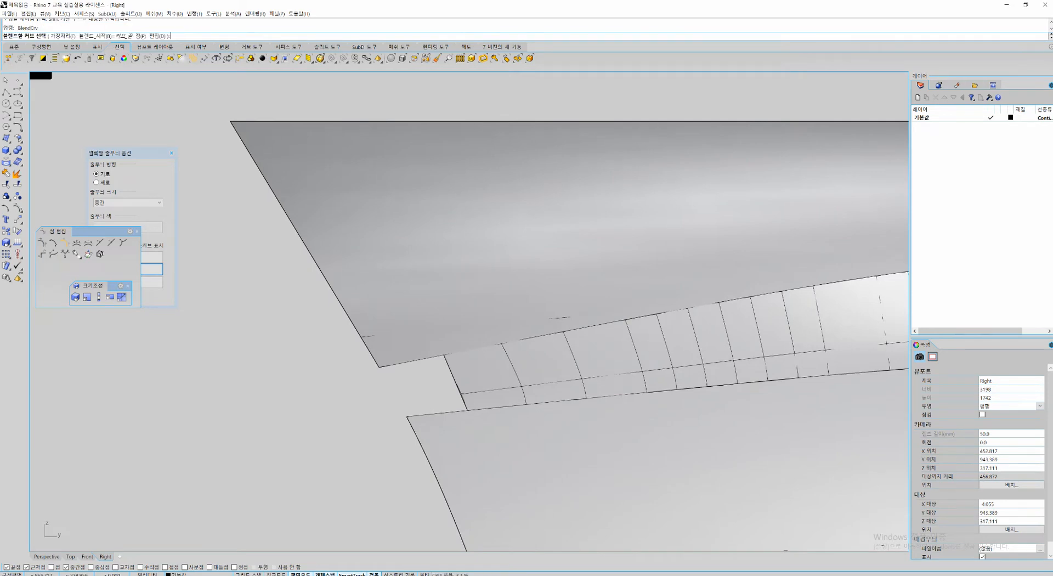
{"action": "left_click", "coordinate": [361, 336]}
{"action": "left_click", "coordinate": [413, 427]}
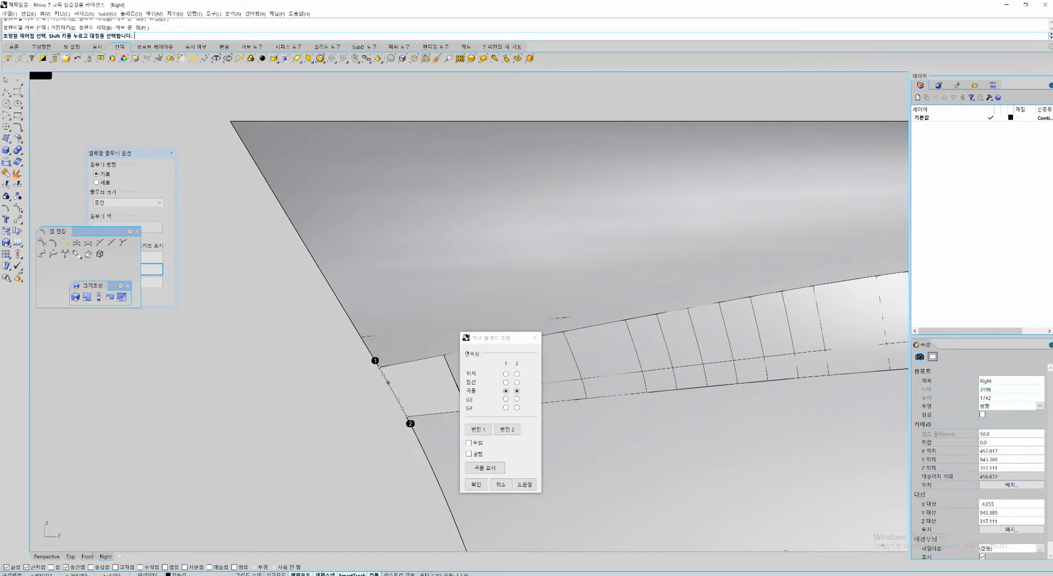
{"action": "left_click", "coordinate": [475, 484]}
Step: Fill the left-end gap with a network surface from the blend curve, both panel edges and the strip's trimmed edge
{"action": "scroll", "coordinate": [420, 385], "scroll_direction": "up", "scroll_amount": 2}
{"action": "right_click_drag", "start_coordinate": [485, 353], "coordinate": [368, 381]}
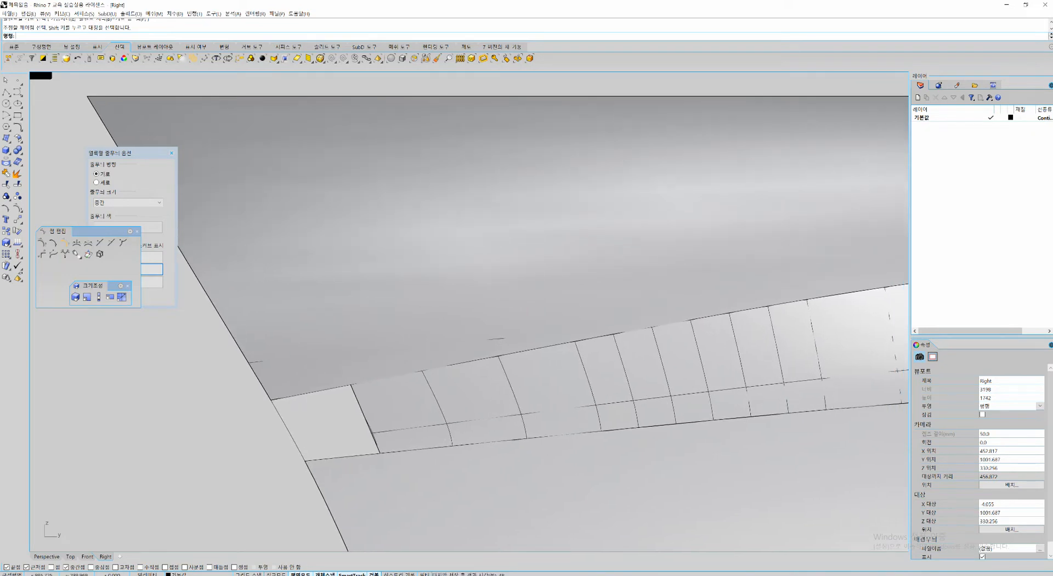
{"action": "type", "text": "ns"}
{"action": "key", "text": "space"}
{"action": "left_click", "coordinate": [288, 430]}
{"action": "left_click", "coordinate": [329, 388]}
{"action": "left_click", "coordinate": [364, 407]}
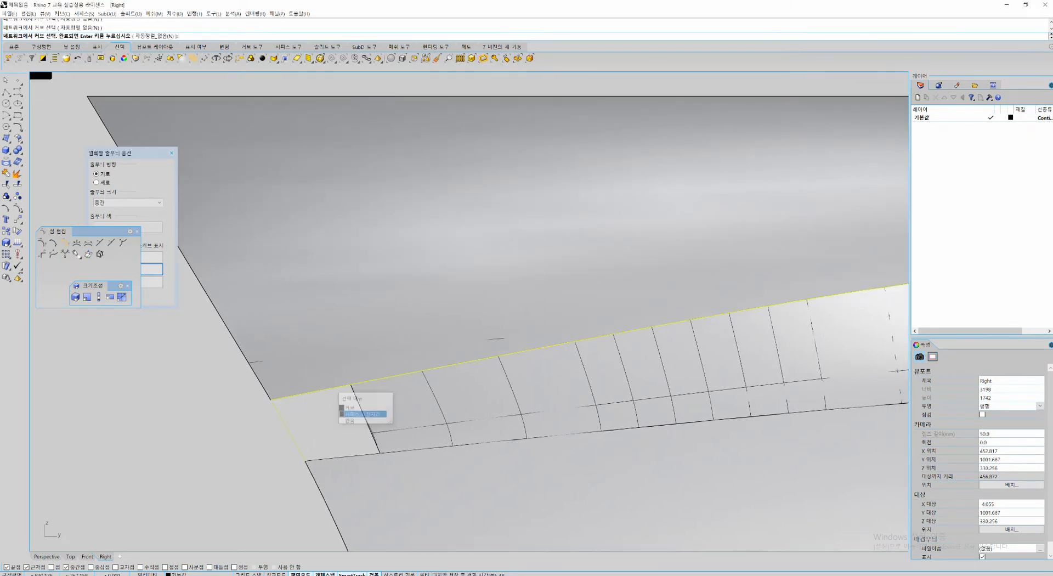
{"action": "left_click", "coordinate": [362, 454]}
{"action": "key", "text": "space"}
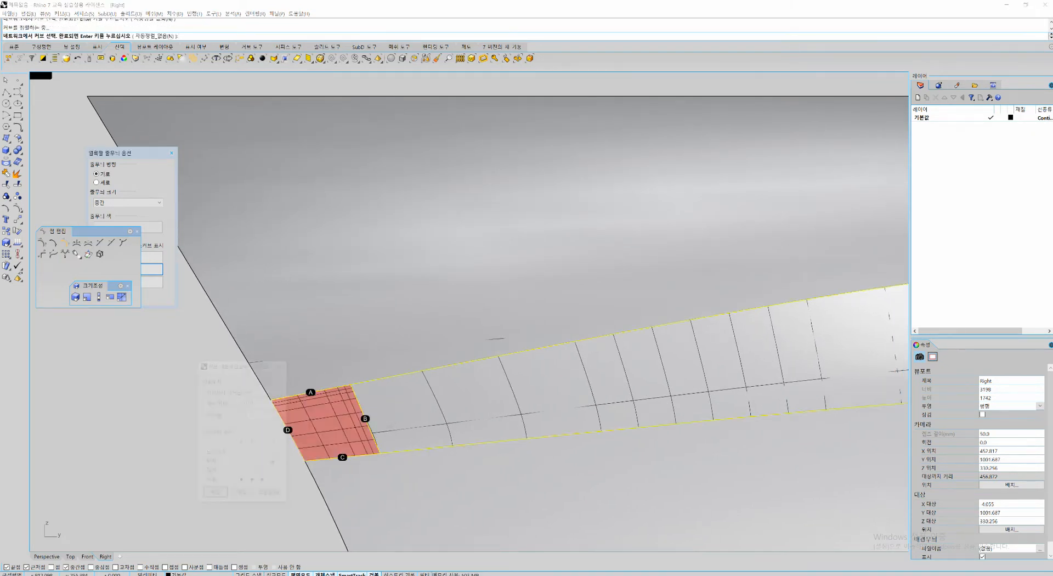
{"action": "key", "text": "space"}
Step: Join the end patch, the blend strip and the upper and middle panels
{"action": "scroll", "coordinate": [348, 410], "scroll_direction": "down", "scroll_amount": 8}
{"action": "left_click_drag", "start_coordinate": [337, 494], "coordinate": [288, 367]}
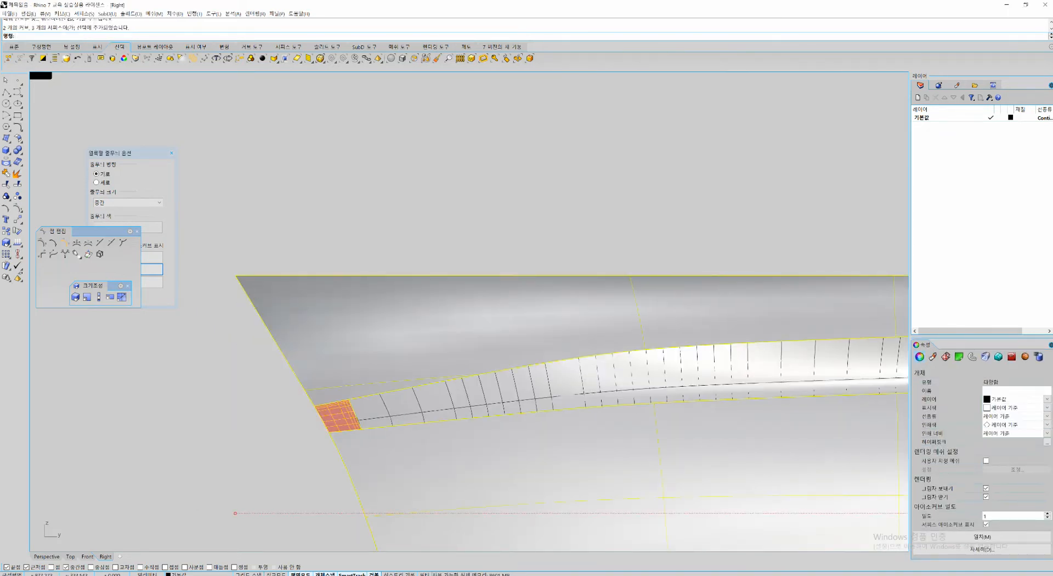
{"action": "key", "text": "ctrl+j"}
{"action": "left_click", "coordinate": [422, 229]}
{"action": "scroll", "coordinate": [421, 229], "scroll_direction": "down", "scroll_amount": 2}
{"action": "scroll", "coordinate": [422, 229], "scroll_direction": "down", "scroll_amount": 4}
{"action": "left_click_drag", "start_coordinate": [533, 212], "coordinate": [362, 321]}
{"action": "right_click_drag", "start_coordinate": [362, 322], "coordinate": [374, 296]}
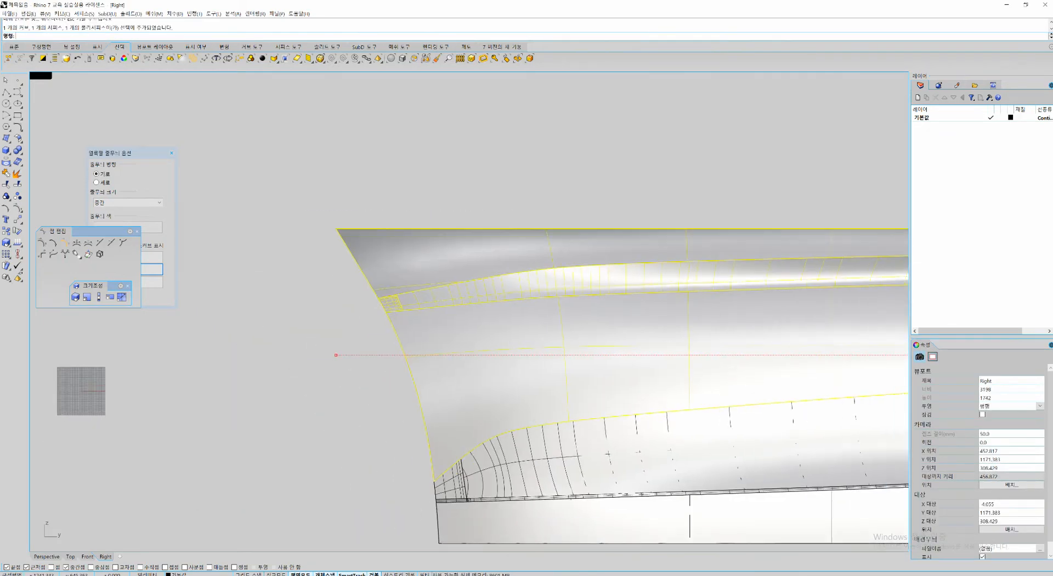
{"action": "key", "text": "ctrl+j"}
{"action": "key", "text": "Escape"}
Step: Examine the reflections across the joined panels and end patch with the environment map in the Perspective view
{"action": "left_click", "coordinate": [459, 264]}
{"action": "key", "text": "ctrl+F4"}
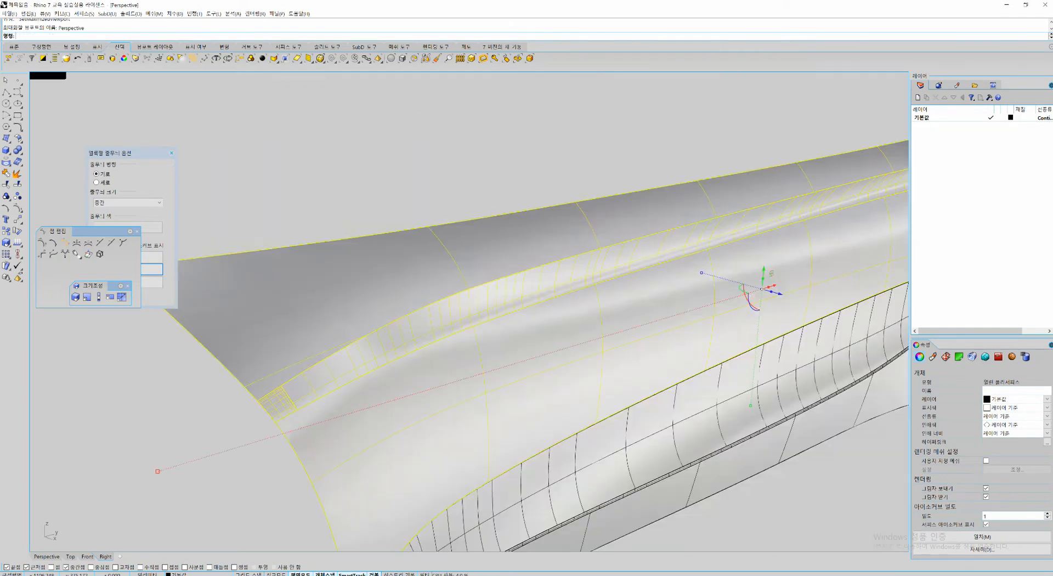
{"action": "key", "text": "F4"}
{"action": "right_click_drag", "start_coordinate": [471, 340], "coordinate": [438, 291]}
{"action": "key", "text": "Escape"}
{"action": "scroll", "coordinate": [416, 337], "scroll_direction": "up", "scroll_amount": 6}
{"action": "mouse_move", "coordinate": [417, 338]}
{"action": "right_mouse_down"}
{"action": "mouse_move", "coordinate": [356, 313]}
{"action": "mouse_move", "coordinate": [307, 329]}
{"action": "mouse_move", "coordinate": [246, 373]}
{"action": "right_mouse_up"}
{"action": "scroll", "coordinate": [328, 319], "scroll_direction": "down", "scroll_amount": 4}
{"action": "right_click_drag", "start_coordinate": [288, 477], "coordinate": [436, 391], "text": "shift"}
{"action": "scroll", "coordinate": [436, 387], "scroll_direction": "up", "scroll_amount": 2}
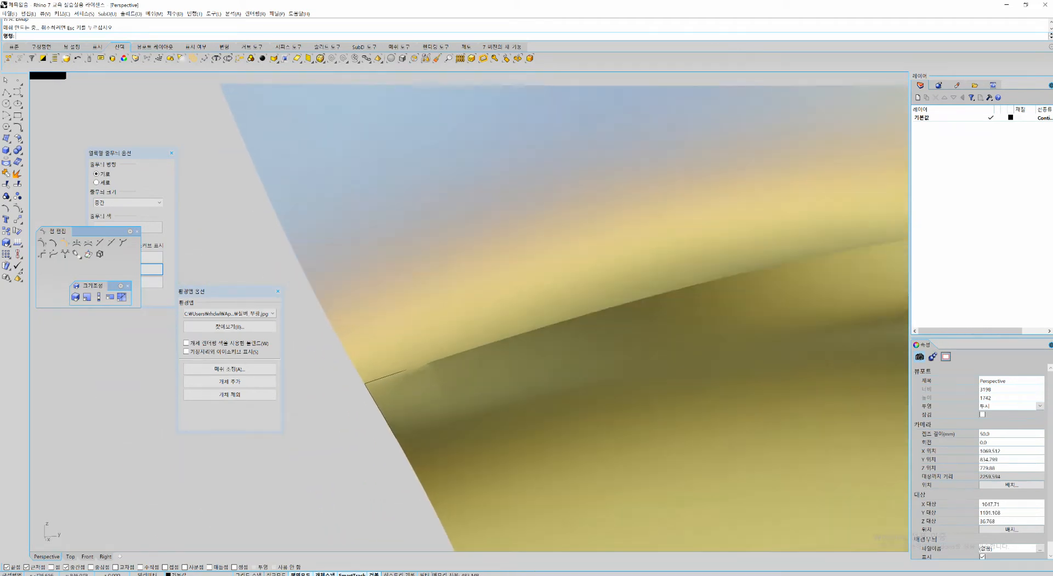
Step: Extract the end patch from the joined polysurface and cut it away
{"action": "type", "text": "es"}
{"action": "key", "text": "space"}
{"action": "left_click", "coordinate": [411, 392]}
{"action": "scroll", "coordinate": [411, 389], "scroll_direction": "up", "scroll_amount": 2}
{"action": "key", "text": "space"}
{"action": "key", "text": "ctrl+x"}
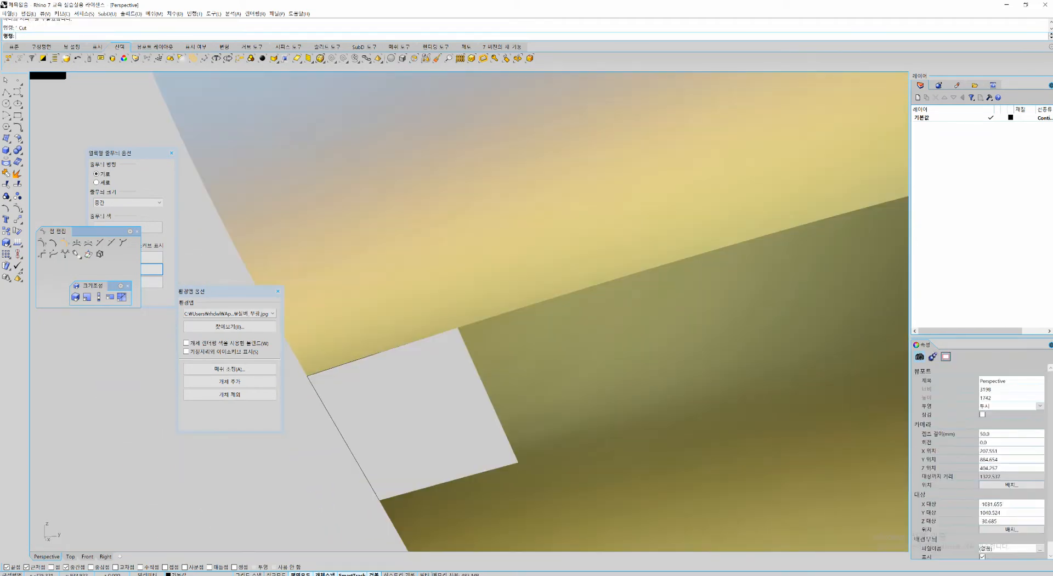
Step: Fill the end gap with a network surface from its four boundaries, setting Position continuity for edge B along the upper panel
{"action": "type", "text": "ns"}
{"action": "key", "text": "space"}
{"action": "left_click", "coordinate": [408, 344]}
{"action": "left_click", "coordinate": [424, 376]}
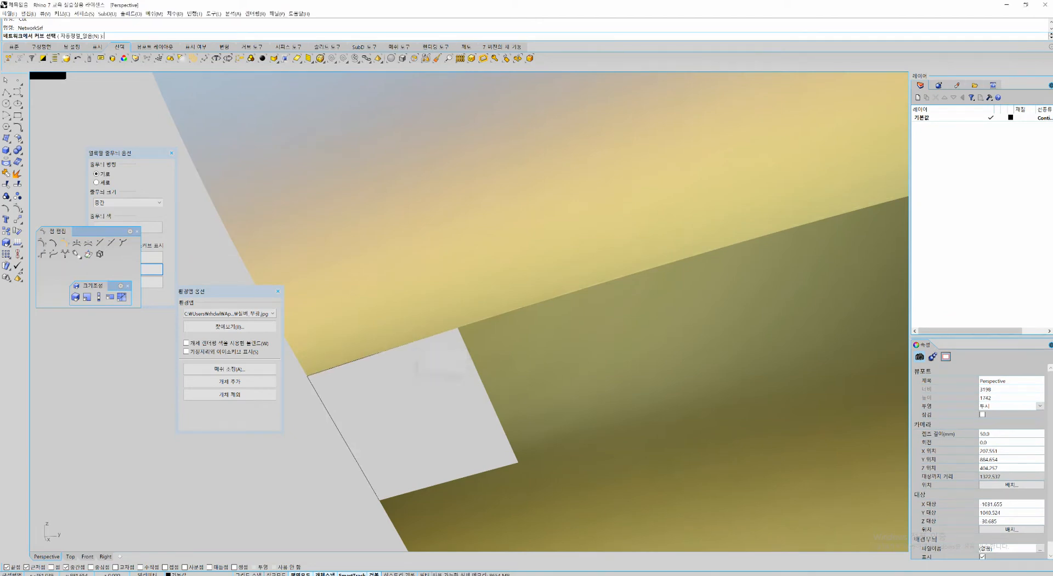
{"action": "left_click", "coordinate": [468, 355]}
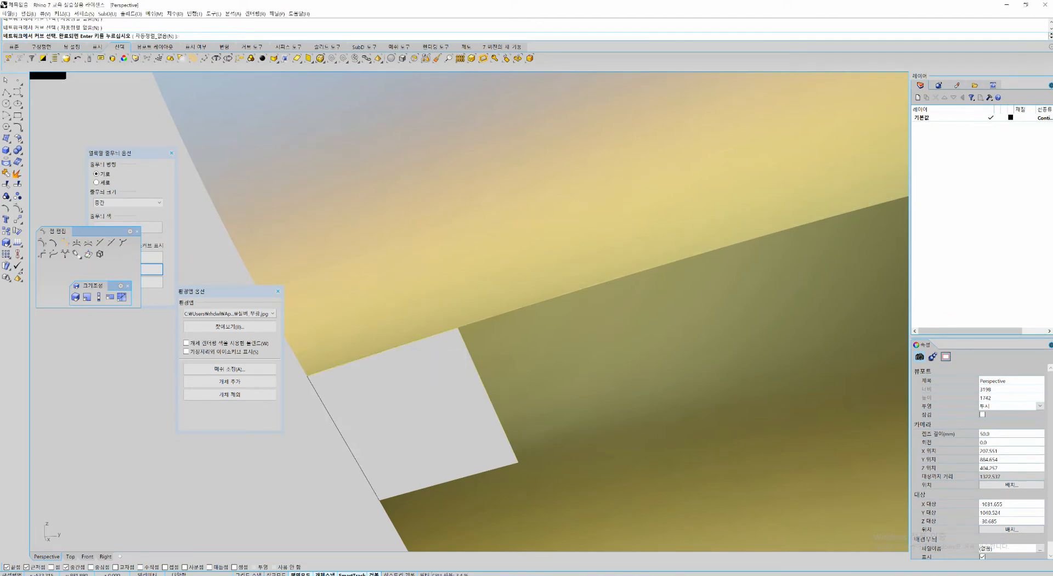
{"action": "left_click", "coordinate": [350, 449]}
{"action": "key", "text": "space"}
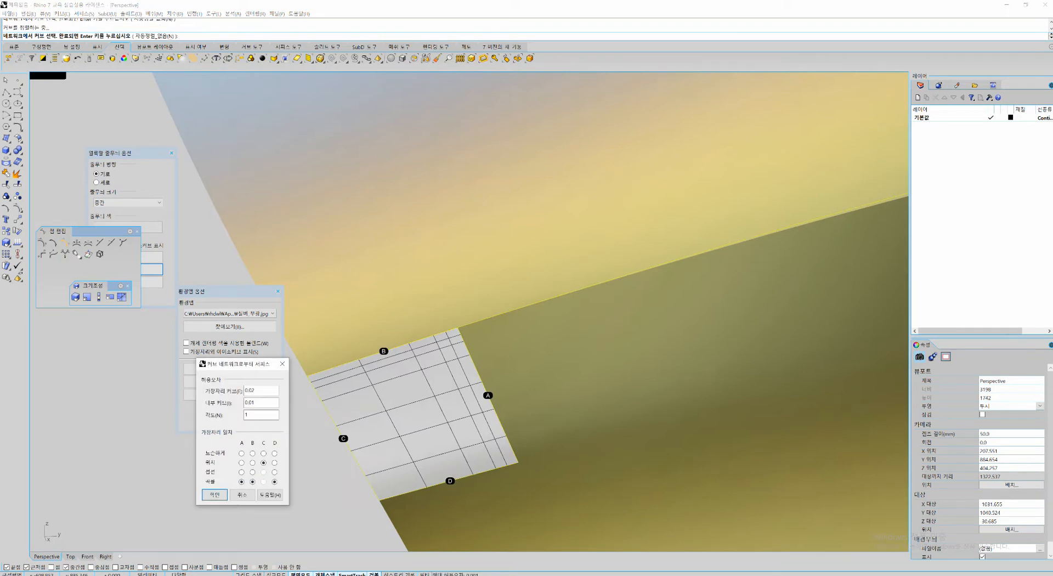
{"action": "left_click", "coordinate": [253, 463]}
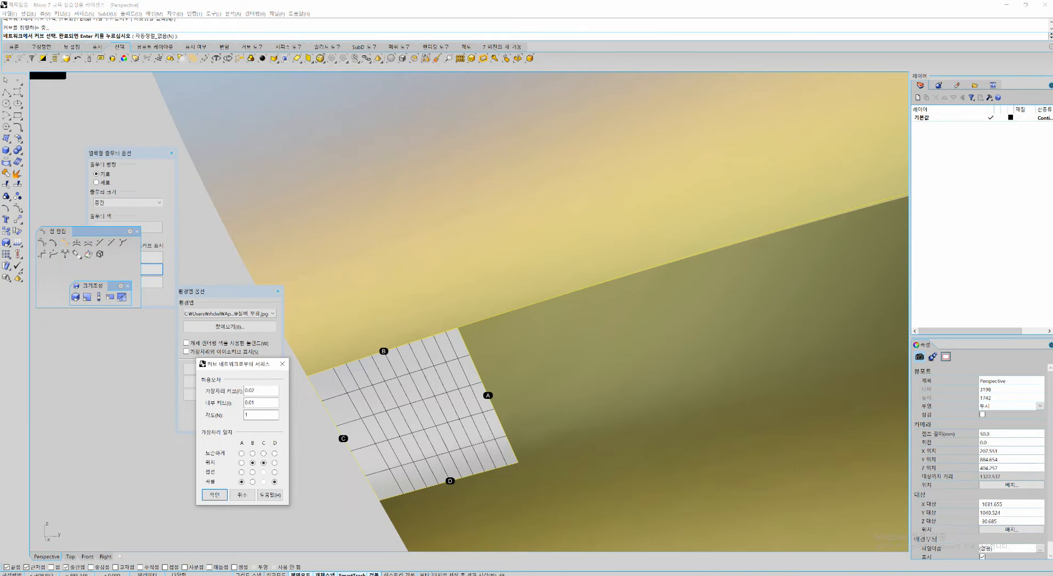
{"action": "left_click", "coordinate": [214, 494]}
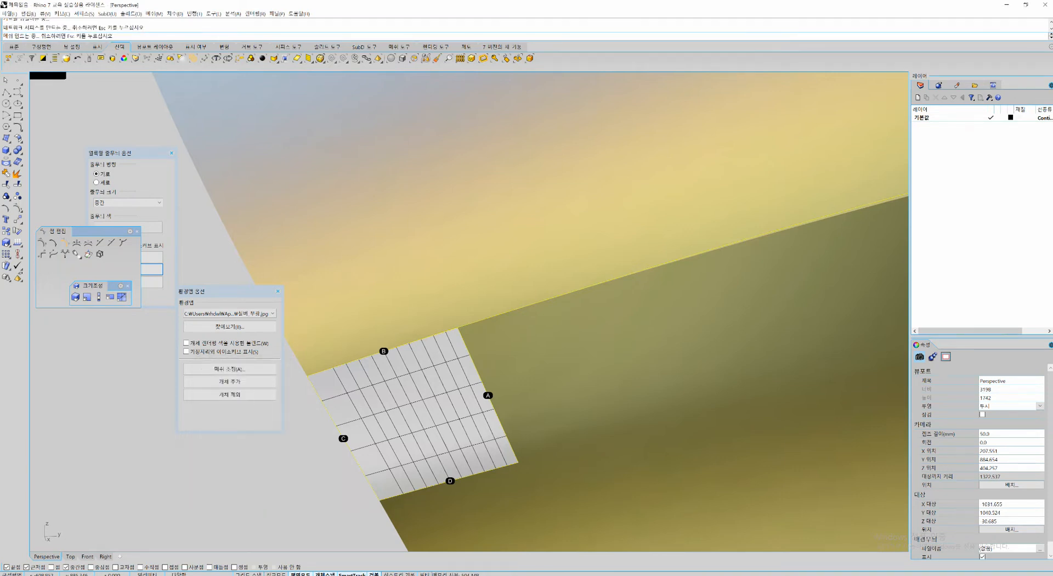
Step: Join the rebuilt end patch to the surrounding panel polysurface
{"action": "scroll", "coordinate": [252, 481], "scroll_direction": "down", "scroll_amount": 6}
{"action": "right_click_drag", "start_coordinate": [258, 482], "coordinate": [456, 331], "text": "shift"}
{"action": "left_click_drag", "start_coordinate": [484, 472], "coordinate": [463, 247]}
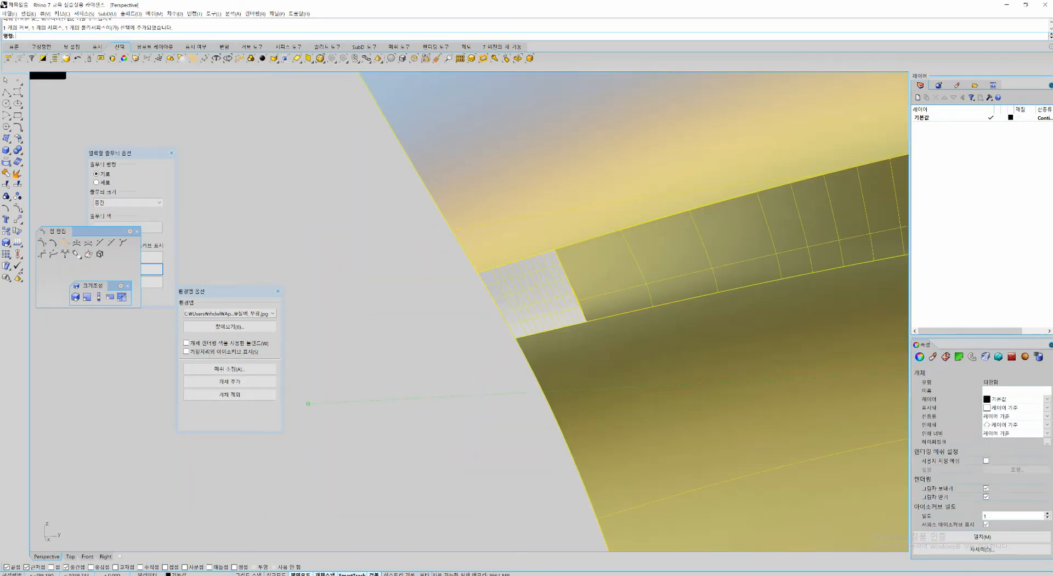
{"action": "key", "text": "ctrl+j"}
Step: Examine the patch's reflections with the 형광관.bmp environment image, and close the environment map analysis
{"action": "right_click_drag", "start_coordinate": [549, 235], "coordinate": [477, 307], "text": "shift"}
{"action": "right_click_drag", "start_coordinate": [452, 346], "coordinate": [472, 362]}
{"action": "left_click", "coordinate": [250, 314]}
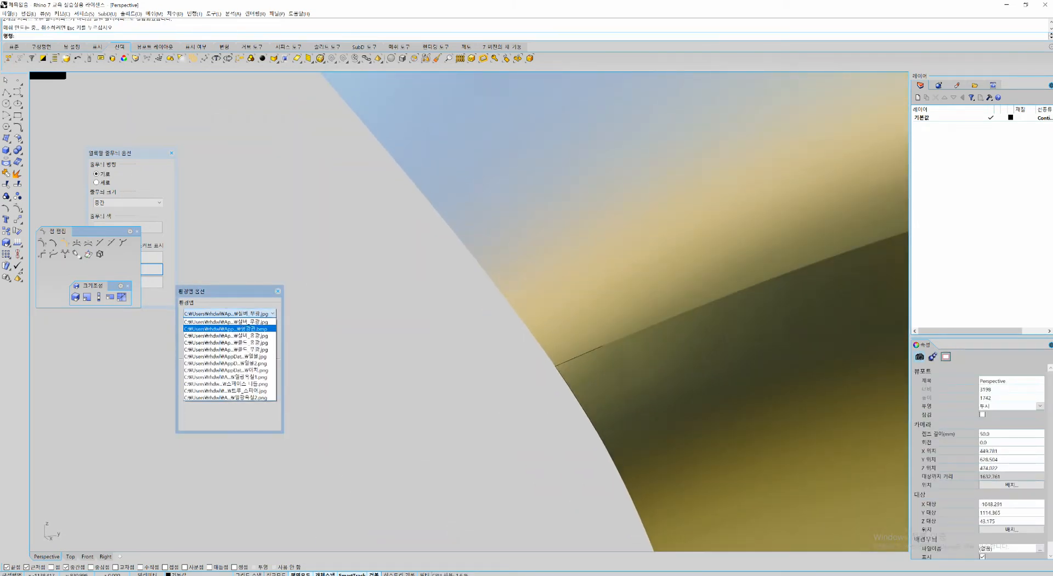
{"action": "left_click", "coordinate": [241, 334]}
{"action": "scroll", "coordinate": [496, 366], "scroll_direction": "down", "scroll_amount": 4}
{"action": "mouse_move", "coordinate": [495, 365]}
{"action": "right_mouse_down"}
{"action": "mouse_move", "coordinate": [450, 333]}
{"action": "mouse_move", "coordinate": [477, 359]}
{"action": "right_mouse_up"}
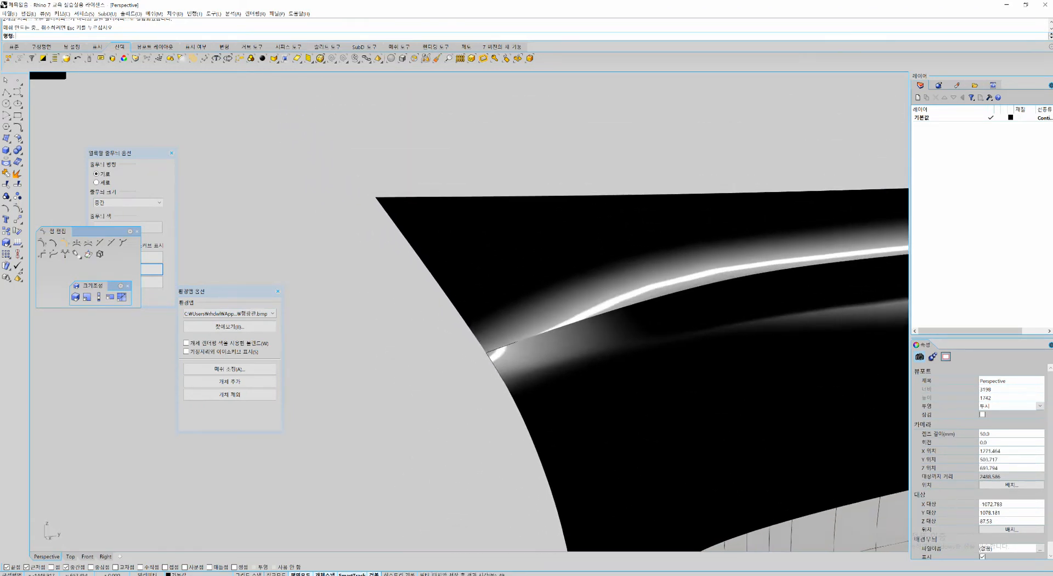
{"action": "left_click", "coordinate": [278, 291]}
{"action": "scroll", "coordinate": [327, 292], "scroll_direction": "down", "scroll_amount": 8}
{"action": "right_click_drag", "start_coordinate": [811, 296], "coordinate": [449, 329], "text": "shift"}
{"action": "right_click_drag", "start_coordinate": [735, 326], "coordinate": [573, 336]}
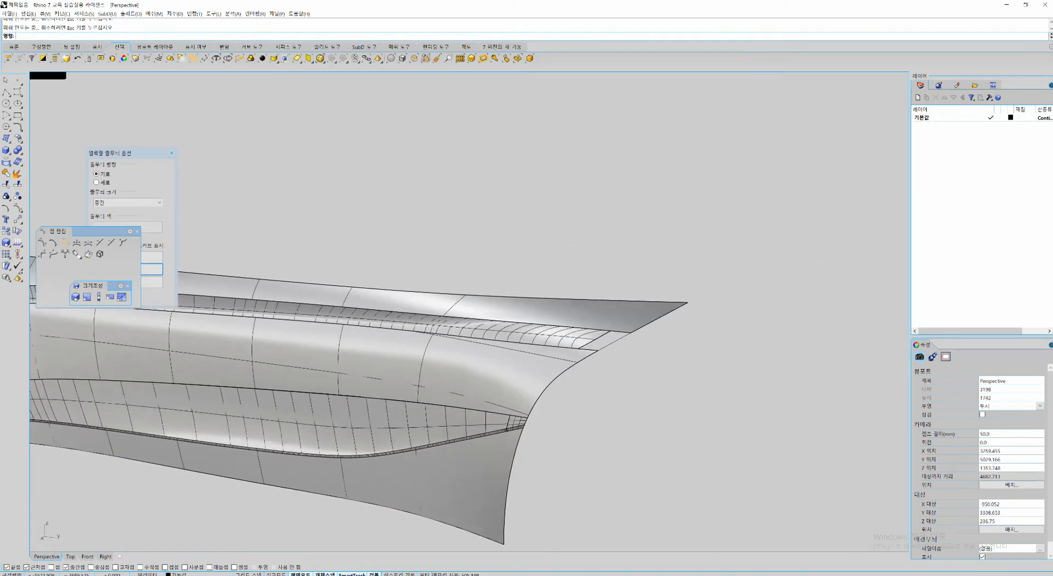
{"action": "scroll", "coordinate": [573, 338], "scroll_direction": "up", "scroll_amount": 8}
{"action": "right_click_drag", "start_coordinate": [679, 356], "coordinate": [583, 325], "text": "shift"}
{"action": "right_click_drag", "start_coordinate": [583, 325], "coordinate": [644, 349]}
{"action": "key", "text": "space"}
{"action": "left_click", "coordinate": [639, 359]}
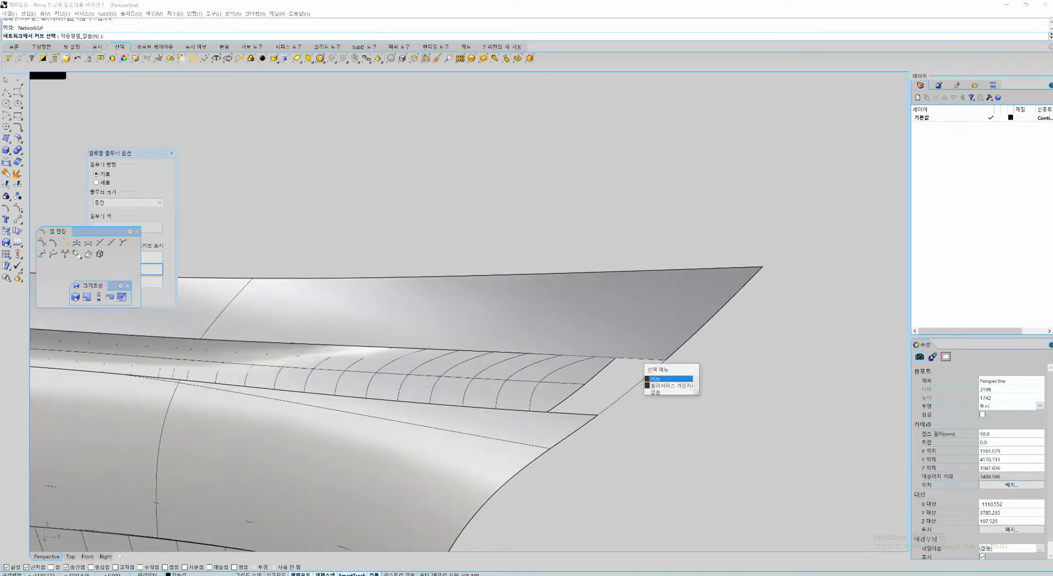
{"action": "left_click", "coordinate": [670, 379]}
{"action": "key", "text": "Escape"}
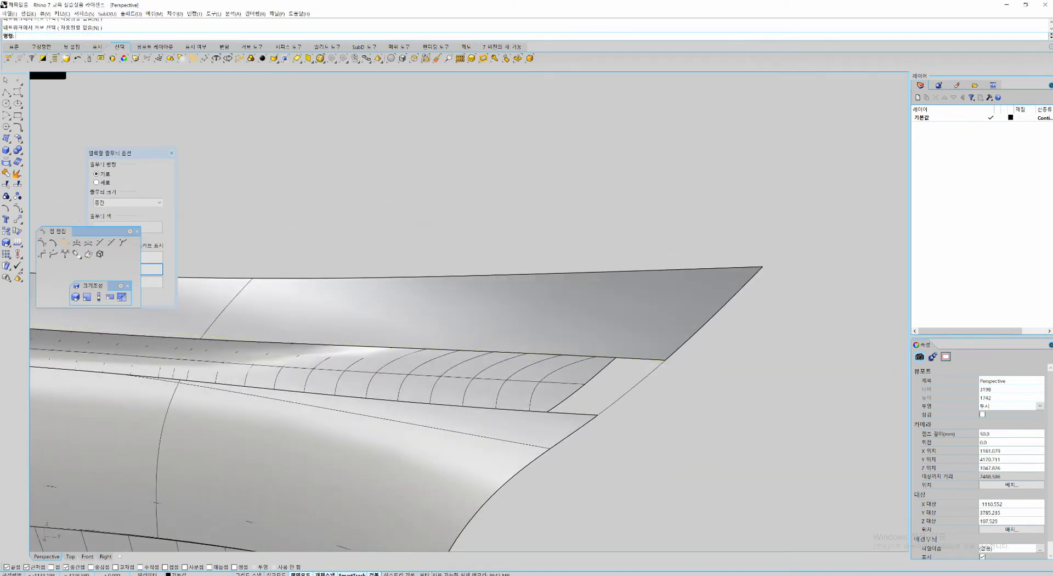
{"action": "left_click", "coordinate": [641, 359]}
{"action": "left_click", "coordinate": [672, 383]}
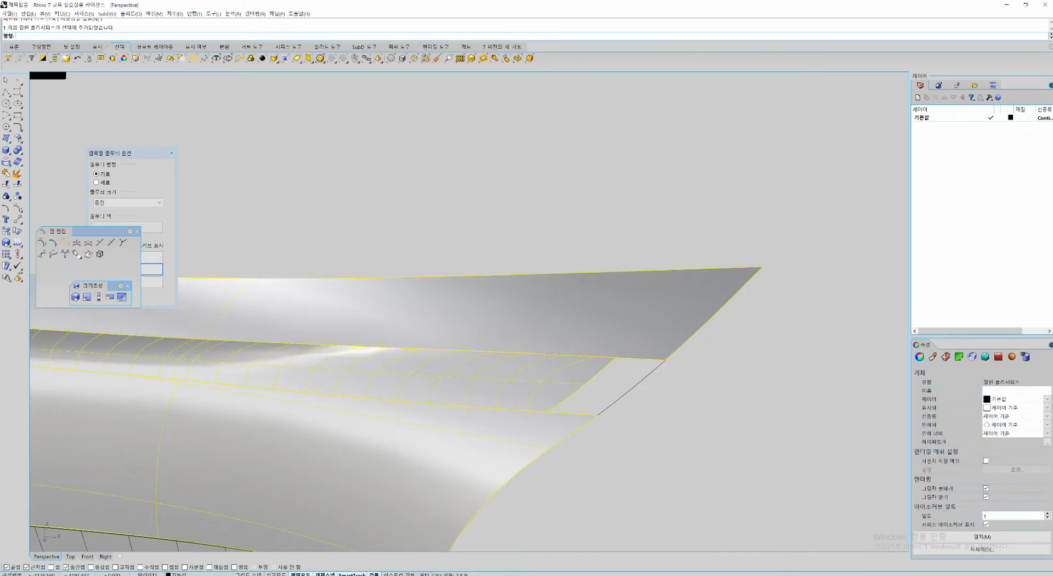
Step: Try to fill the end gap with a network surface from its four boundaries using the default edge matching
{"action": "key", "text": "space"}
{"action": "left_click", "coordinate": [640, 359]}
{"action": "left_click", "coordinate": [670, 380]}
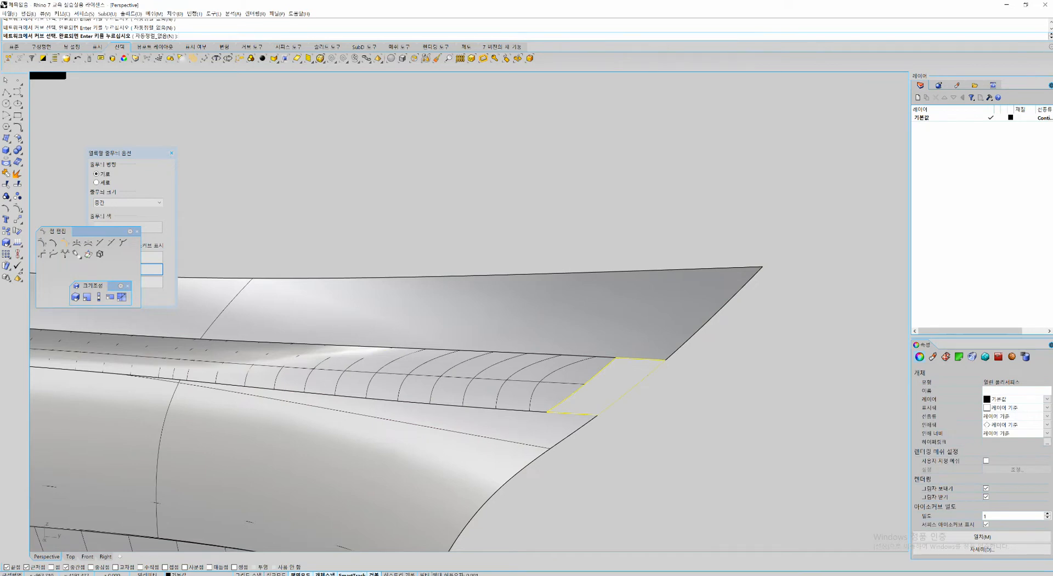
{"action": "key", "text": "space"}
{"action": "key", "text": "Return"}
{"action": "scroll", "coordinate": [639, 386], "scroll_direction": "up", "scroll_amount": 3}
{"action": "key", "text": "ctrl+z"}
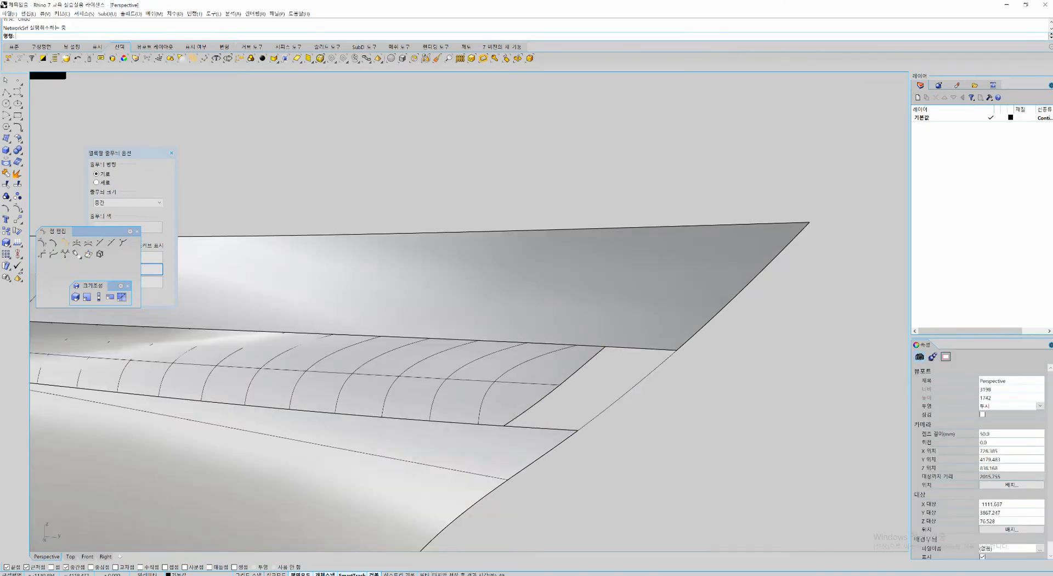
Step: Fill the end gap with a network surface, setting Position continuity for edge D along the upper panel, and join it to the surrounding panels
{"action": "key", "text": "space"}
{"action": "left_click", "coordinate": [636, 349]}
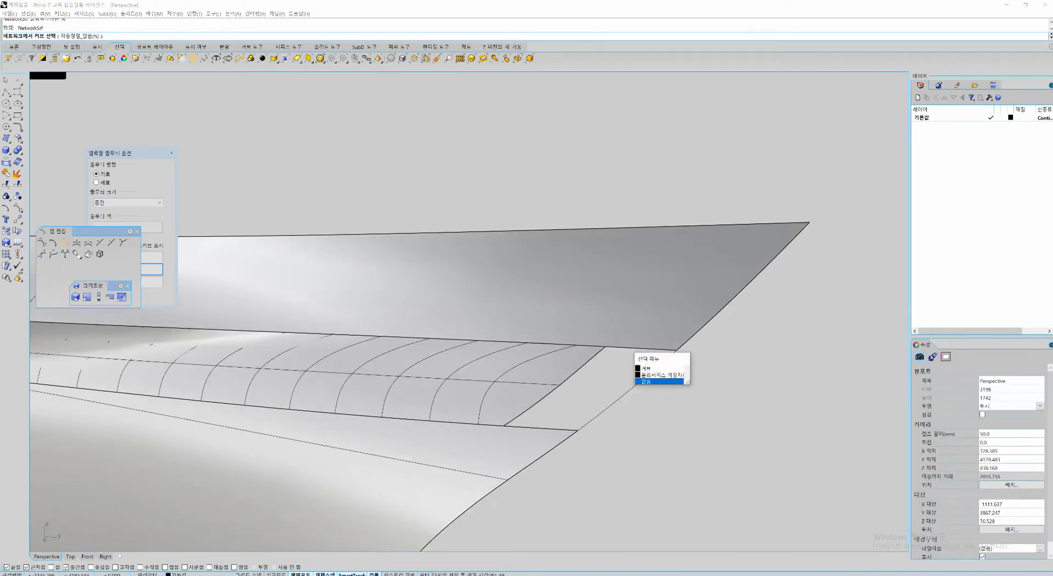
{"action": "left_click", "coordinate": [661, 374]}
{"action": "left_click", "coordinate": [543, 428]}
{"action": "left_click", "coordinate": [629, 392]}
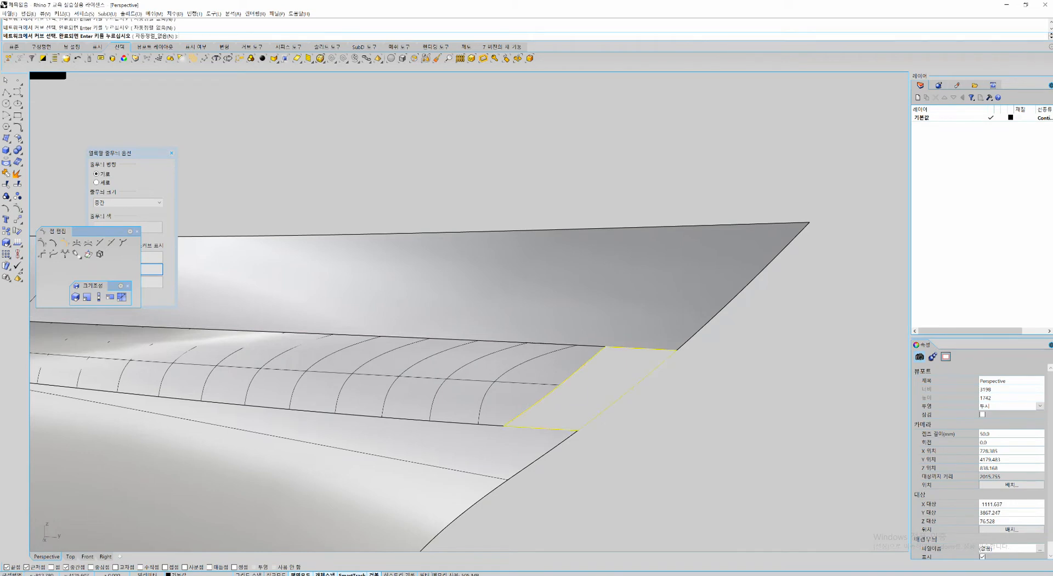
{"action": "key", "text": "Return"}
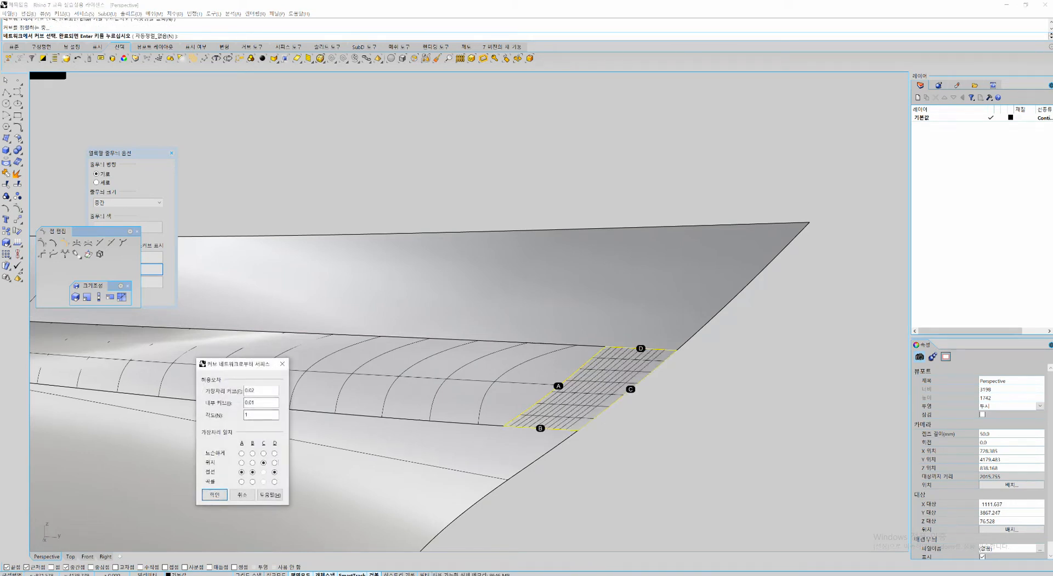
{"action": "key", "text": "Return"}
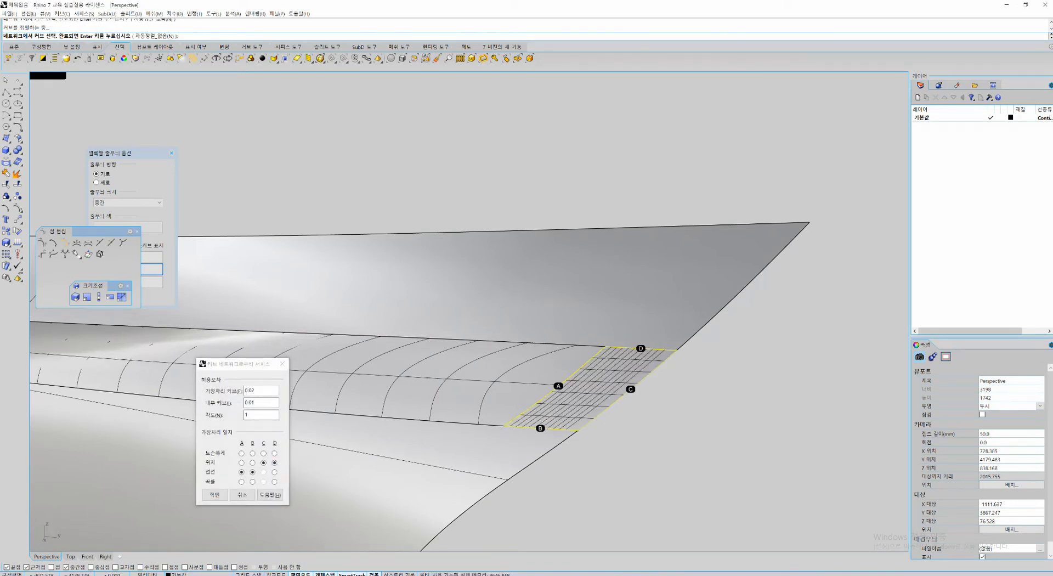
{"action": "left_click_drag", "start_coordinate": [639, 498], "coordinate": [480, 343]}
{"action": "key", "text": "ctrl+j"}
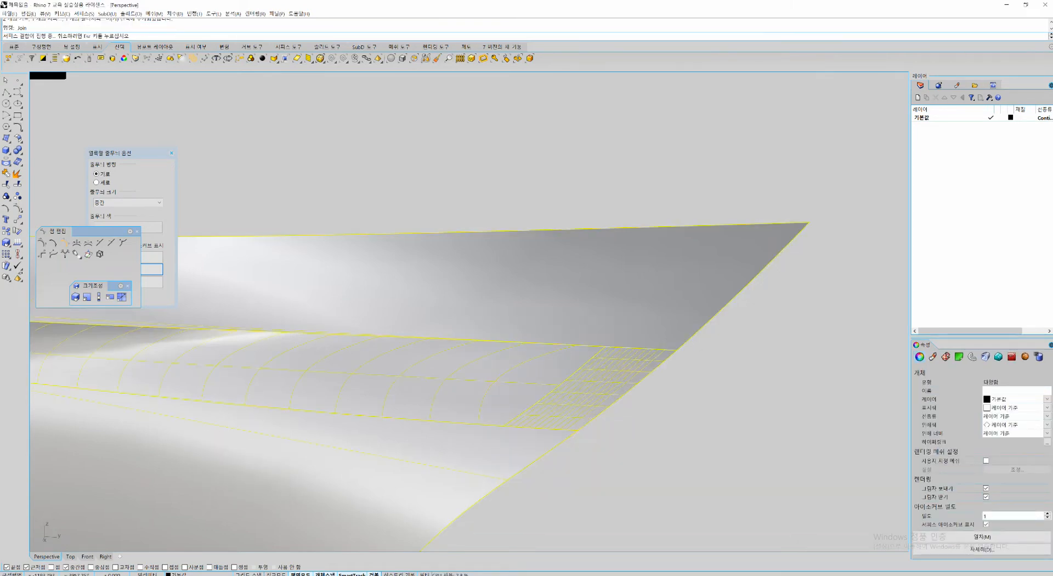
Step: Examine the reflections across the joined end patch with environment map analysis
{"action": "scroll", "coordinate": [691, 402], "scroll_direction": "down", "scroll_amount": 8}
{"action": "right_click_drag", "start_coordinate": [680, 433], "coordinate": [705, 380], "text": "shift"}
{"action": "type", "text": "emap"}
{"action": "key", "text": "Return"}
{"action": "right_click_drag", "start_coordinate": [585, 352], "coordinate": [675, 329]}
{"action": "scroll", "coordinate": [679, 269], "scroll_direction": "up", "scroll_amount": 8}
{"action": "right_click_drag", "start_coordinate": [679, 269], "coordinate": [614, 312]}
{"action": "scroll", "coordinate": [613, 312], "scroll_direction": "down", "scroll_amount": 6}
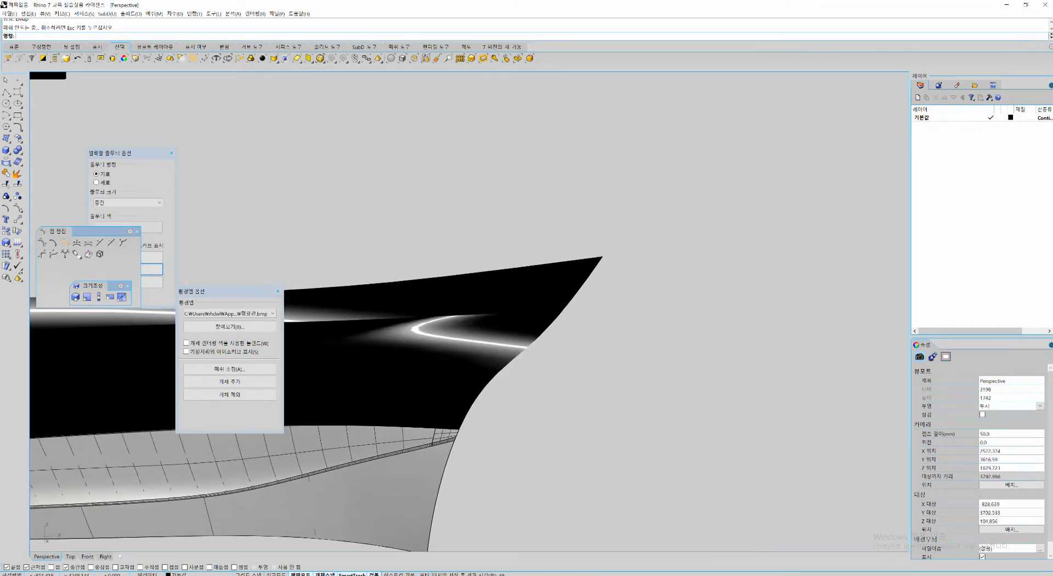
{"action": "scroll", "coordinate": [558, 356], "scroll_direction": "down", "scroll_amount": 2}
{"action": "right_click_drag", "start_coordinate": [558, 357], "coordinate": [483, 301], "text": "shift"}
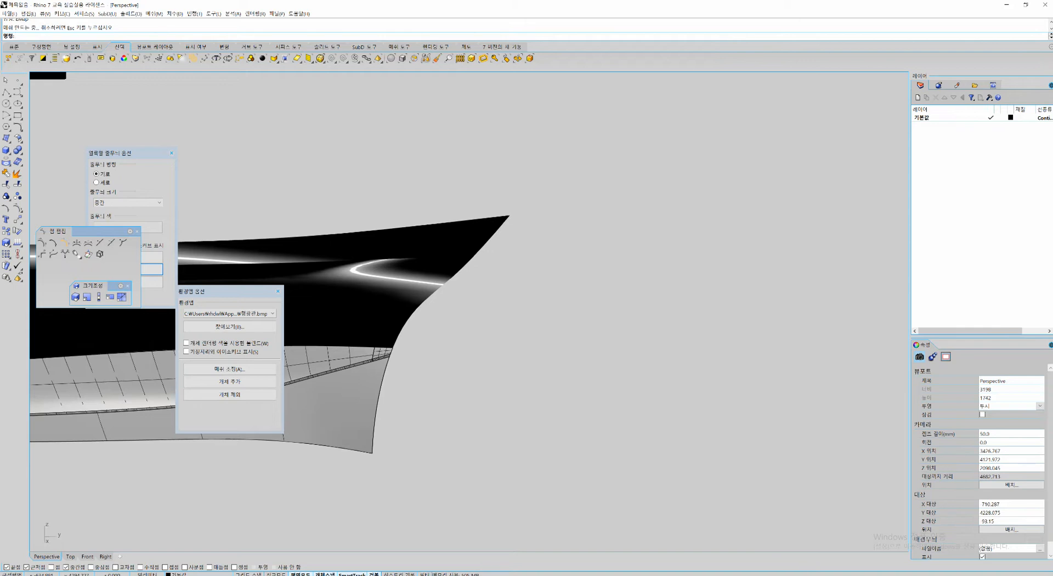
{"action": "key", "text": "ctrl+2"}
{"action": "left_click_drag", "start_coordinate": [373, 454], "coordinate": [381, 394]}
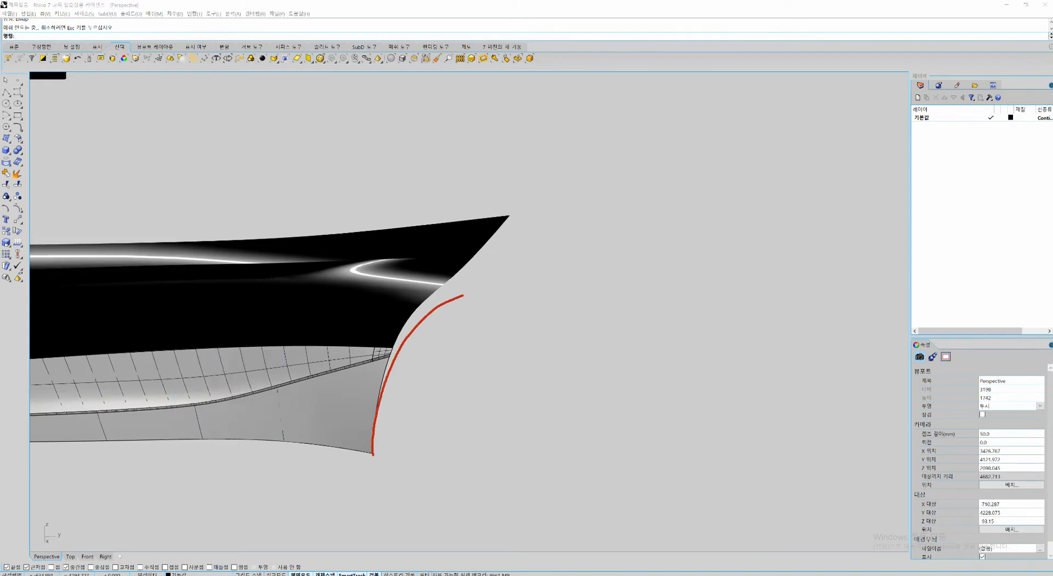
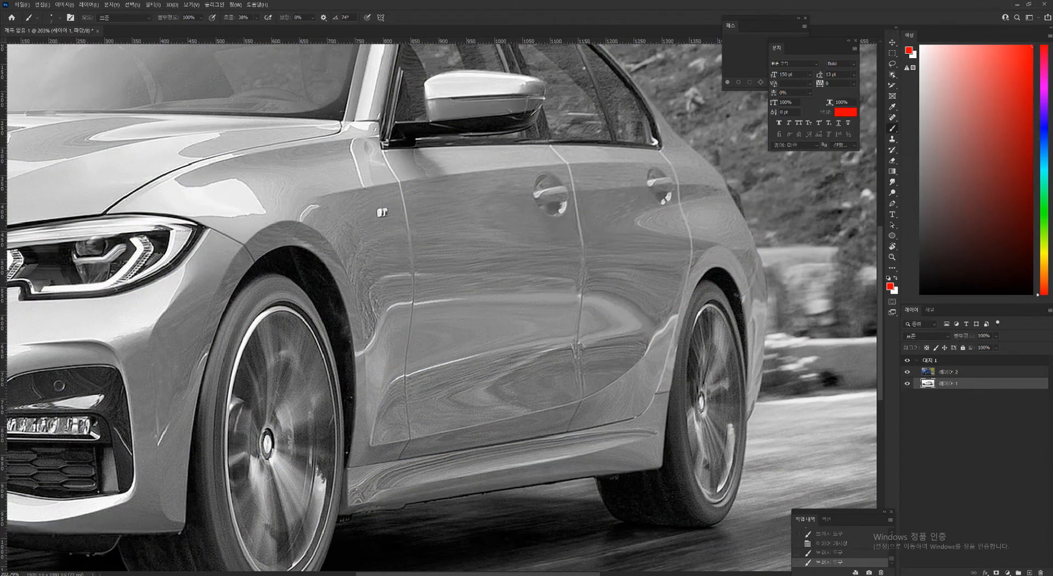
Step: Switch to Photoshop and compare the side reflections in the BMW reference photos, stepping back and forward through the history
{"action": "key", "text": "ctrl+3"}
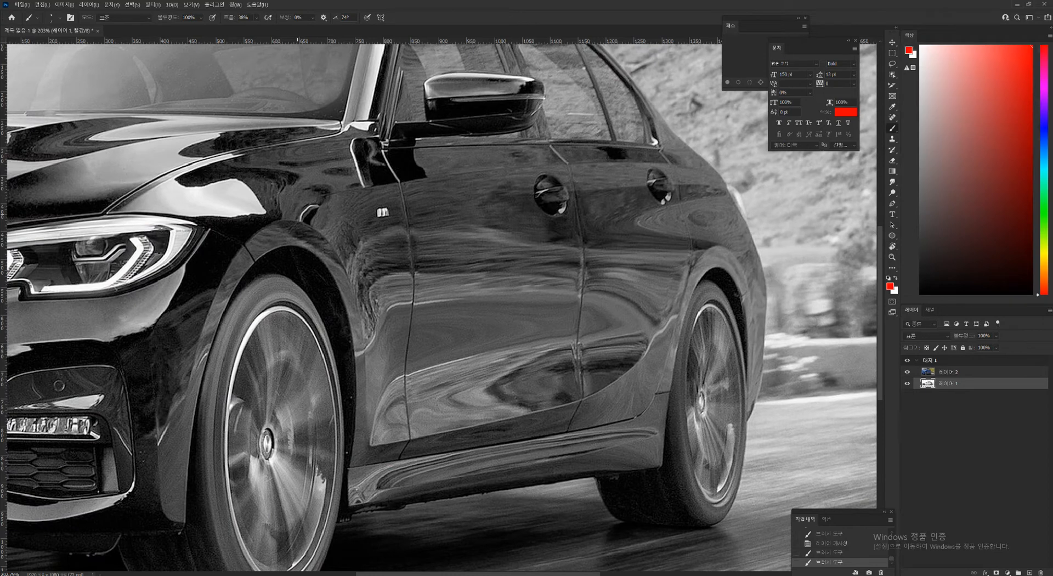
{"action": "key", "text": "ctrl+z"}
{"action": "key", "text": "ctrl+z"}
{"action": "key", "text": "ctrl+z"}
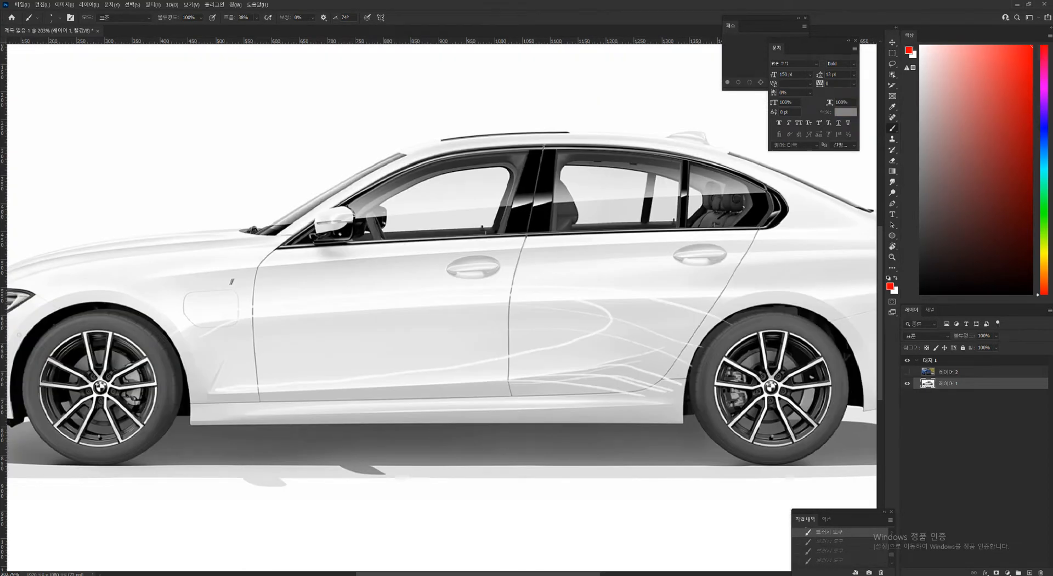
{"action": "key", "text": "ctrl+shift+z"}
{"action": "key", "text": "ctrl+shift+z"}
{"action": "key", "text": "ctrl+shift+z"}
{"action": "key", "text": "ctrl+shift+z"}
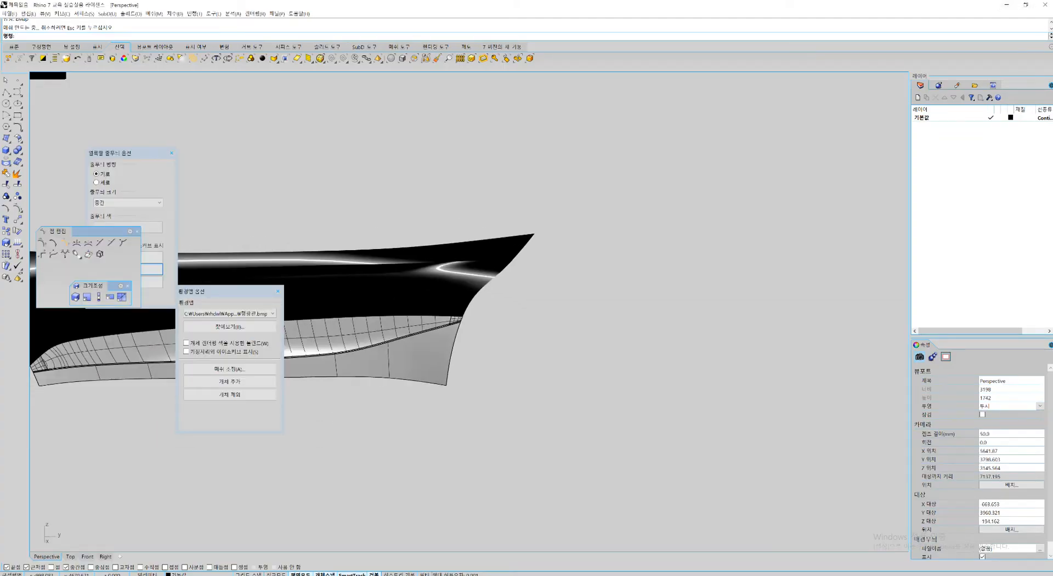
Step: Examine the reflections along the full length of the body panels in Rhino, and close the environment map analysis
{"action": "right_click_drag", "start_coordinate": [471, 288], "coordinate": [546, 299], "text": "shift"}
{"action": "right_click_drag", "start_coordinate": [546, 299], "coordinate": [488, 308]}
{"action": "scroll", "coordinate": [589, 314], "scroll_direction": "up", "scroll_amount": 2}
{"action": "right_click_drag", "start_coordinate": [590, 313], "coordinate": [441, 332], "text": "shift"}
{"action": "right_click_drag", "start_coordinate": [441, 332], "coordinate": [522, 280]}
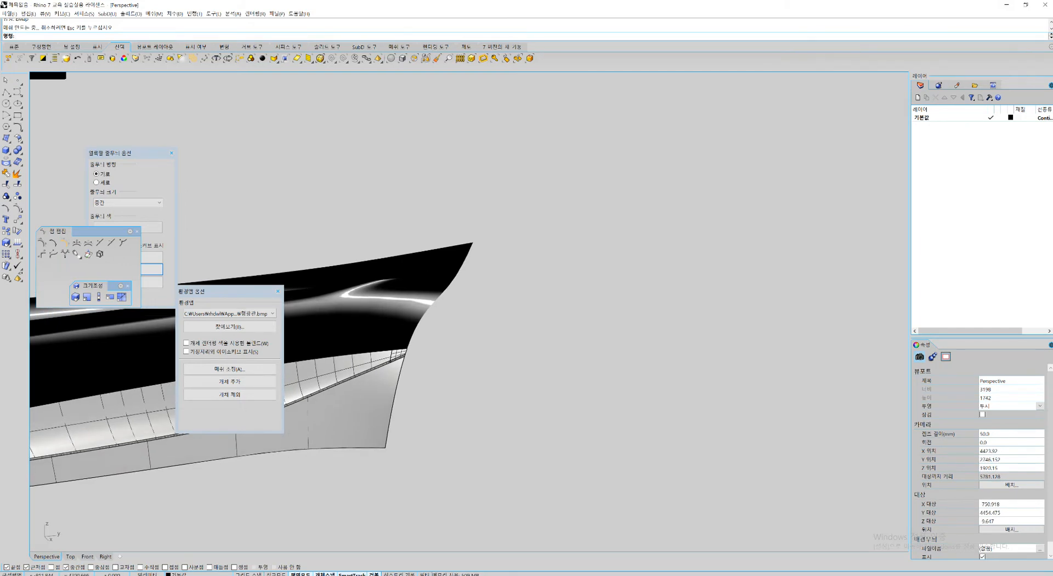
{"action": "right_click_drag", "start_coordinate": [424, 311], "coordinate": [604, 317], "text": "shift"}
{"action": "scroll", "coordinate": [603, 317], "scroll_direction": "down", "scroll_amount": 2}
{"action": "right_click_drag", "start_coordinate": [310, 365], "coordinate": [479, 340], "text": "shift"}
{"action": "right_click_drag", "start_coordinate": [479, 341], "coordinate": [373, 256]}
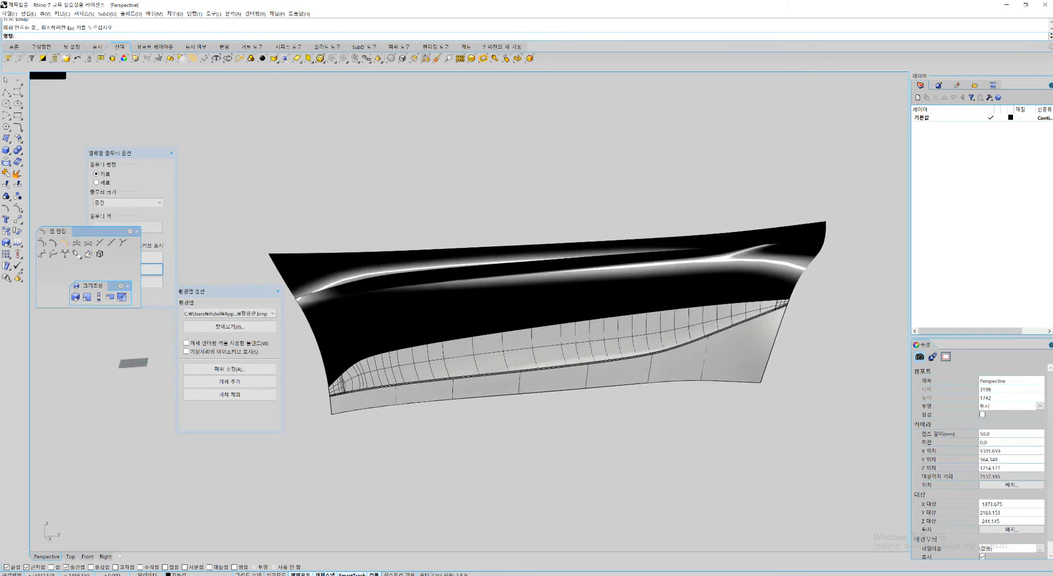
{"action": "left_click", "coordinate": [277, 291]}
Step: Duplicate the edge segments between the upper panel and the blend strip, and join them into one curve
{"action": "right_click_drag", "start_coordinate": [324, 278], "coordinate": [284, 318], "text": "shift"}
{"action": "mouse_move", "coordinate": [284, 318]}
{"action": "right_mouse_down"}
{"action": "mouse_move", "coordinate": [382, 283]}
{"action": "mouse_move", "coordinate": [359, 282]}
{"action": "mouse_move", "coordinate": [425, 285]}
{"action": "right_mouse_up"}
{"action": "scroll", "coordinate": [382, 282], "scroll_direction": "up", "scroll_amount": 4}
{"action": "left_click", "coordinate": [399, 286]}
{"action": "left_click", "coordinate": [429, 222]}
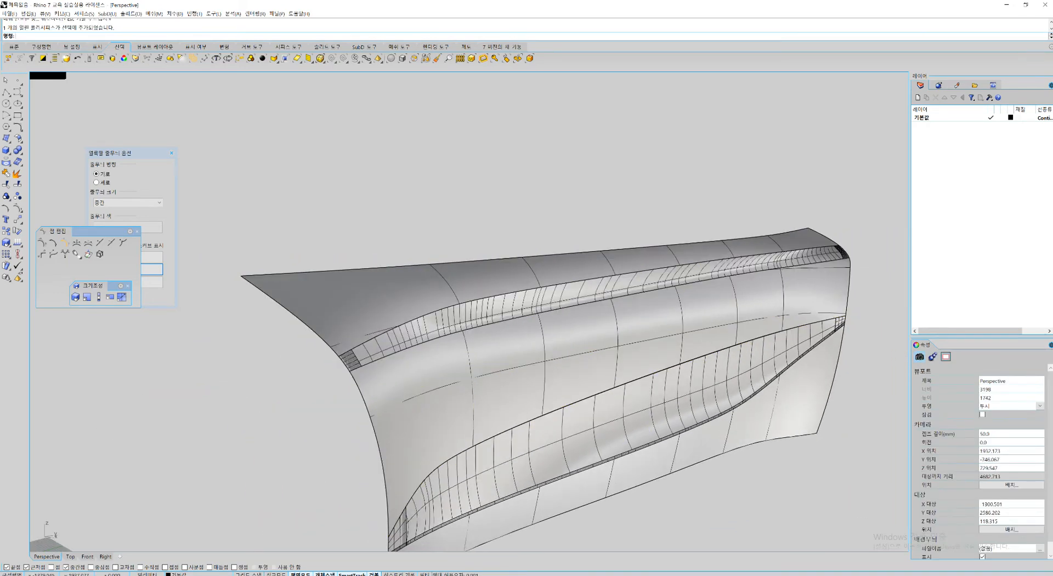
{"action": "key", "text": "space"}
{"action": "left_click", "coordinate": [680, 264]}
{"action": "right_click_drag", "start_coordinate": [817, 247], "coordinate": [754, 255], "text": "shift"}
{"action": "scroll", "coordinate": [548, 337], "scroll_direction": "up", "scroll_amount": 6}
{"action": "left_click", "coordinate": [538, 352]}
{"action": "key", "text": "space"}
{"action": "scroll", "coordinate": [548, 340], "scroll_direction": "down", "scroll_amount": 6}
{"action": "key", "text": "ctrl+j"}
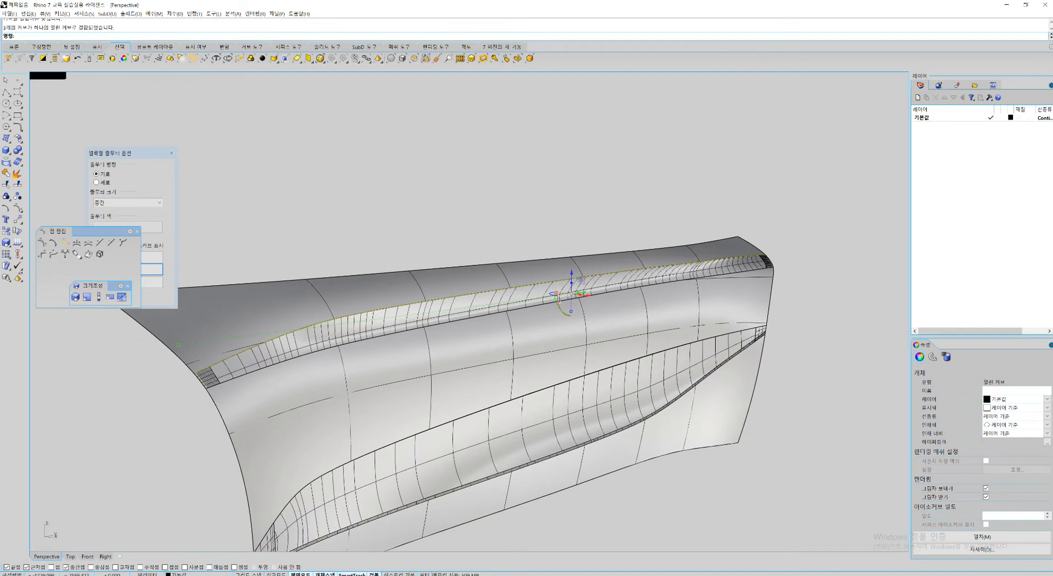
Step: Draw a short extension from the joined curve past the panels' left end in the Right view, and join it to the curve
{"action": "key", "text": "ctrl+F3"}
{"action": "scroll", "coordinate": [366, 321], "scroll_direction": "up", "scroll_amount": 10}
{"action": "type", "text": "c"}
{"action": "key", "text": "space"}
{"action": "left_click", "coordinate": [371, 300]}
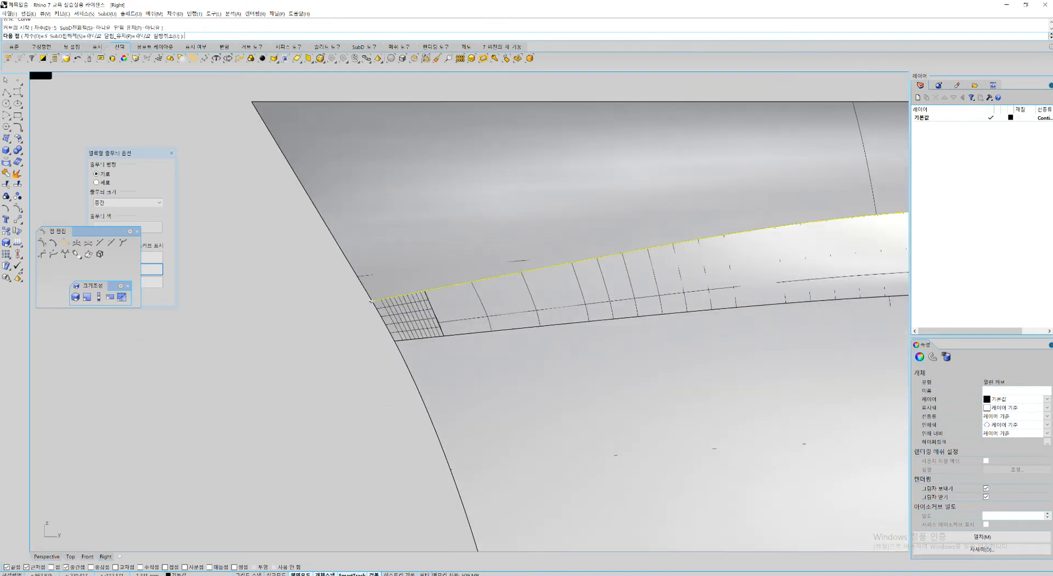
{"action": "left_click", "coordinate": [362, 303]}
{"action": "key", "text": "space"}
{"action": "left_click", "coordinate": [365, 302], "text": "shift"}
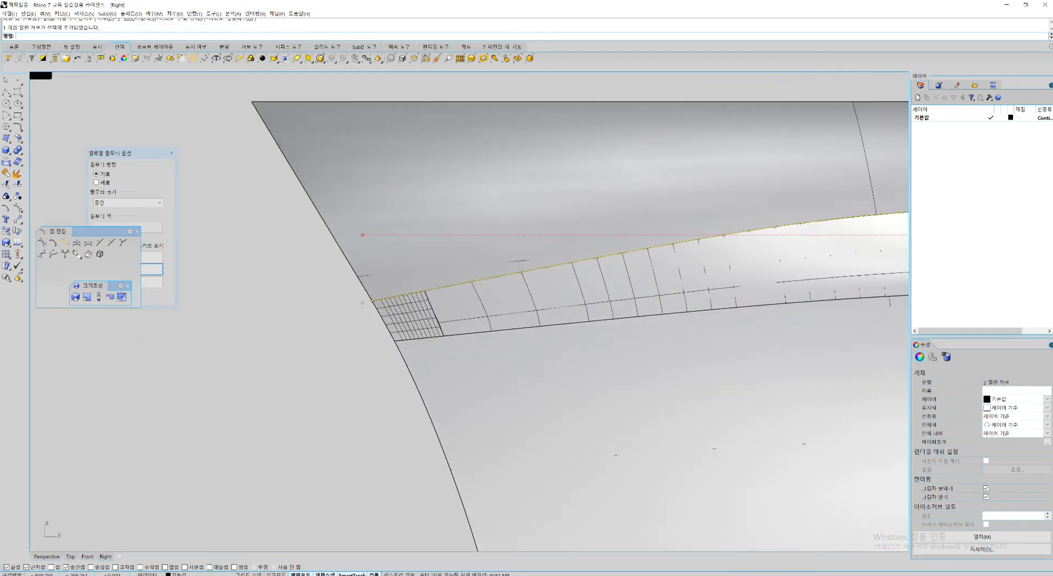
{"action": "scroll", "coordinate": [362, 307], "scroll_direction": "down", "scroll_amount": 8}
{"action": "key", "text": "ctrl+j"}
Step: Extend the curve about 52 mm horizontally past the panels' right end in the Right view, and join the extension to it
{"action": "right_click_drag", "start_coordinate": [844, 285], "coordinate": [225, 369]}
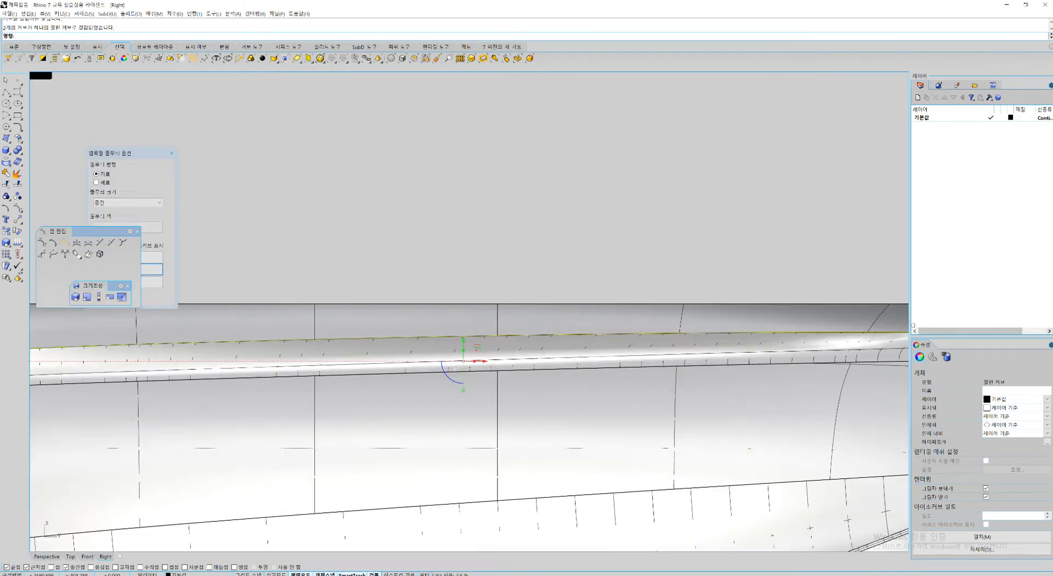
{"action": "right_click_drag", "start_coordinate": [888, 340], "coordinate": [252, 329]}
{"action": "scroll", "coordinate": [565, 326], "scroll_direction": "up", "scroll_amount": 10}
{"action": "type", "text": "c"}
{"action": "key", "text": "space"}
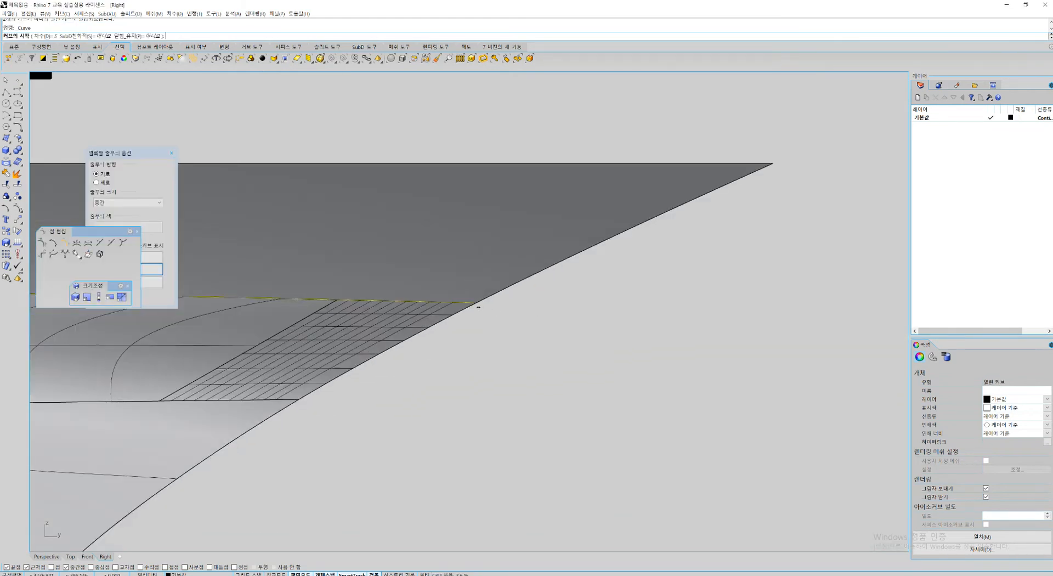
{"action": "left_click", "coordinate": [476, 303]}
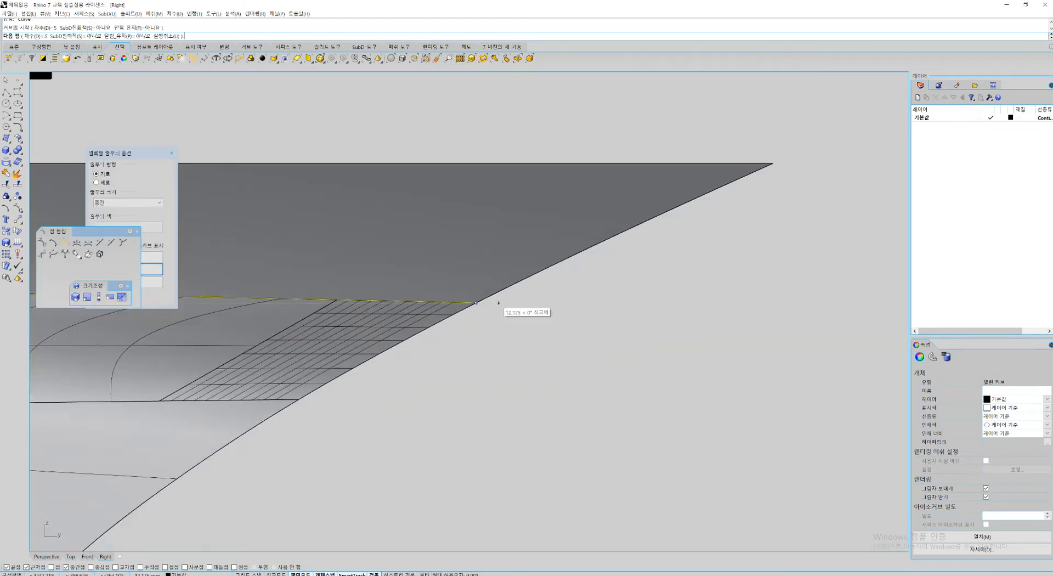
{"action": "left_click", "coordinate": [501, 303]}
{"action": "key", "text": "Return"}
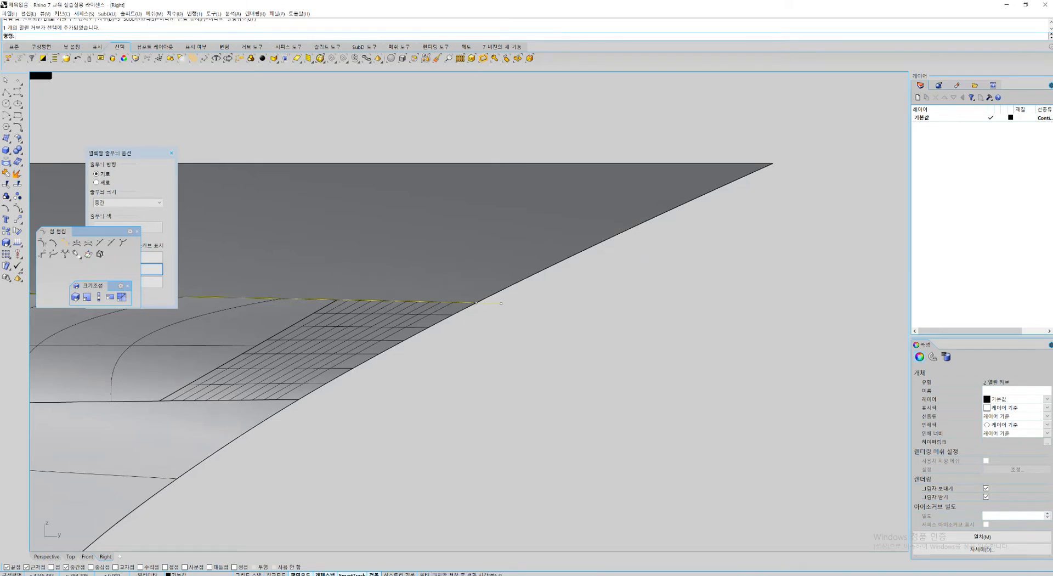
{"action": "key", "text": "ctrl+j"}
Step: Create a pipe along the extended curve, accepting the default radius settings
{"action": "type", "text": "Pipe"}
{"action": "key", "text": "Return"}
{"action": "key", "text": "Return"}
{"action": "key", "text": "Return"}
{"action": "key", "text": "Return"}
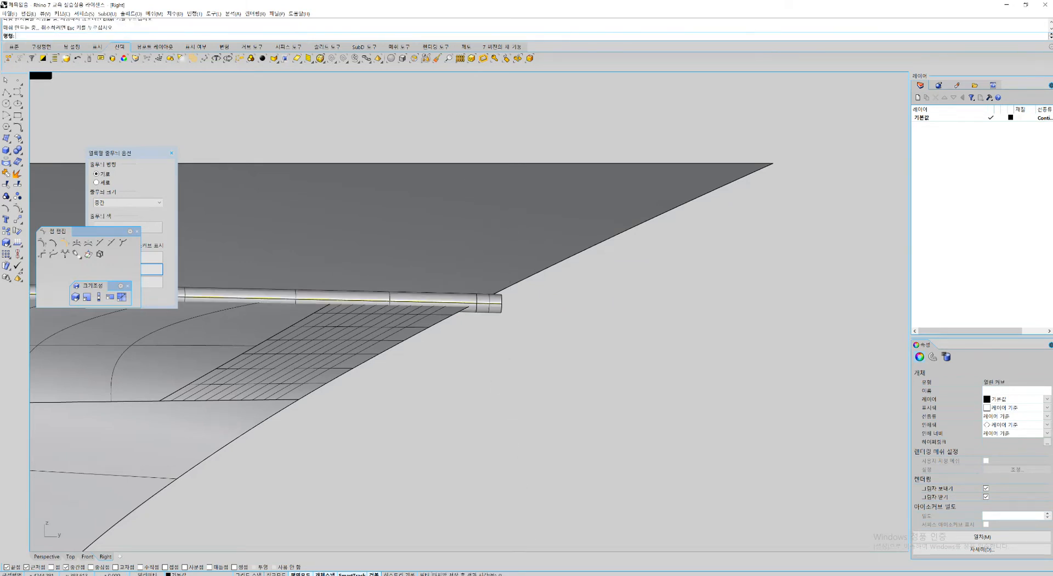
{"action": "scroll", "coordinate": [488, 311], "scroll_direction": "up", "scroll_amount": 4}
Step: Extract the flat cap from the pipe's end in the Perspective view and delete it
{"action": "key", "text": "ctrl+F4"}
{"action": "right_click_drag", "start_coordinate": [460, 334], "coordinate": [570, 343]}
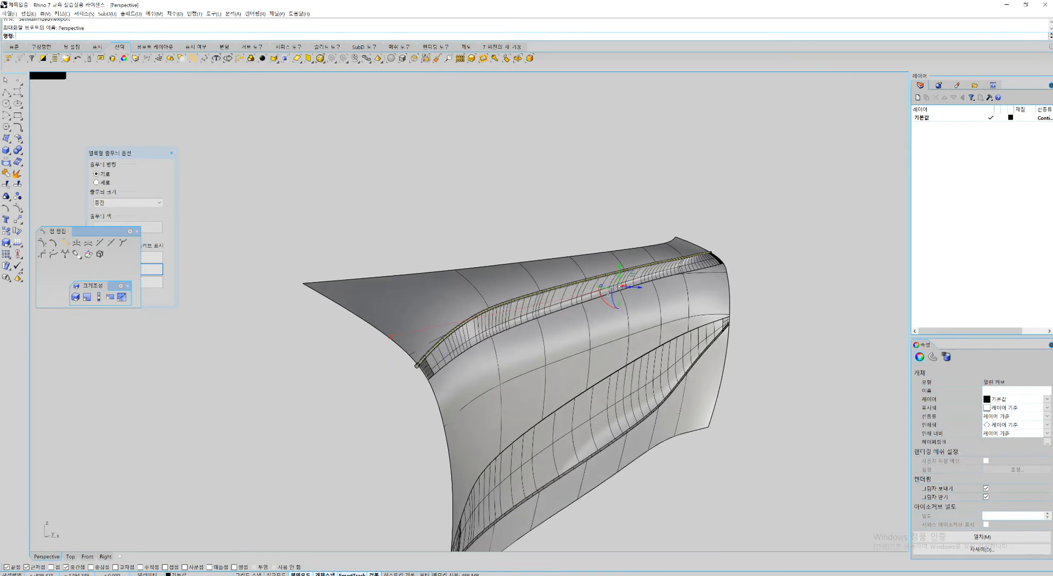
{"action": "scroll", "coordinate": [424, 371], "scroll_direction": "up", "scroll_amount": 12}
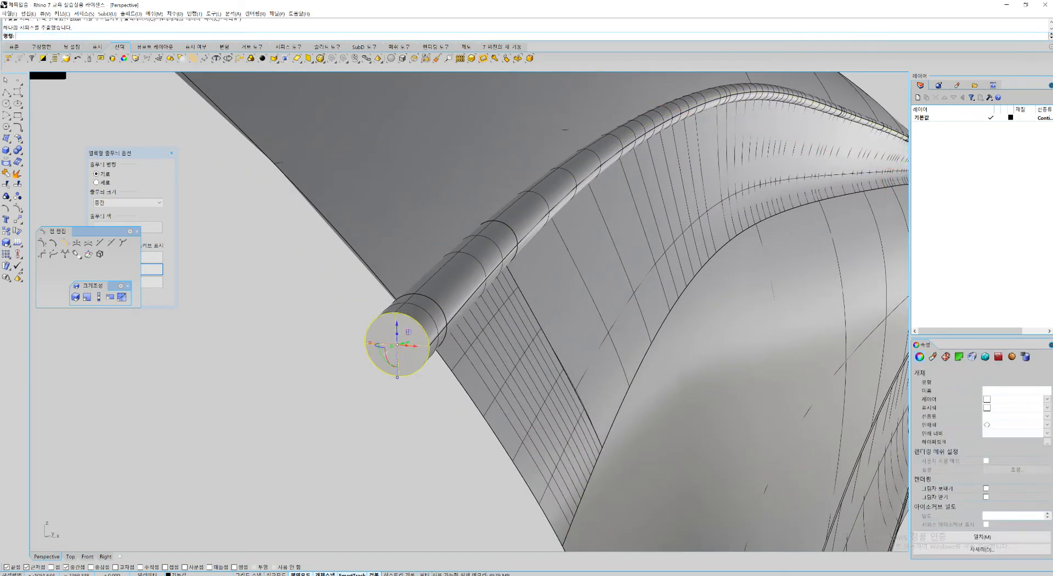
{"action": "left_click", "coordinate": [398, 342]}
{"action": "right_click_drag", "start_coordinate": [405, 339], "coordinate": [540, 286]}
Step: Trim away the panel surfaces inside the pipe, and cut the pipe from the model
{"action": "type", "text": "Trim"}
{"action": "key", "text": "Return"}
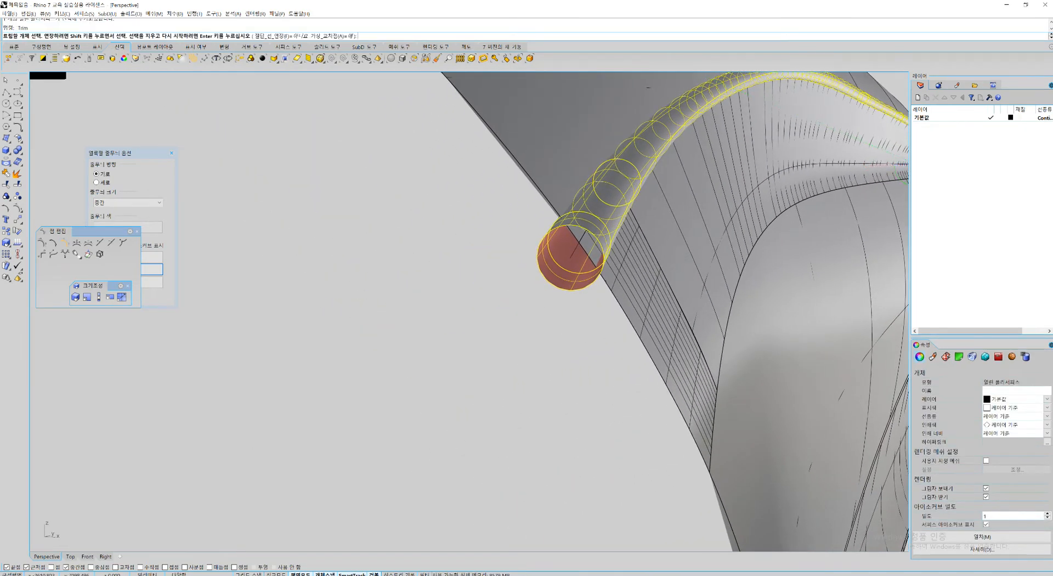
{"action": "left_click", "coordinate": [591, 247]}
{"action": "key", "text": "Return"}
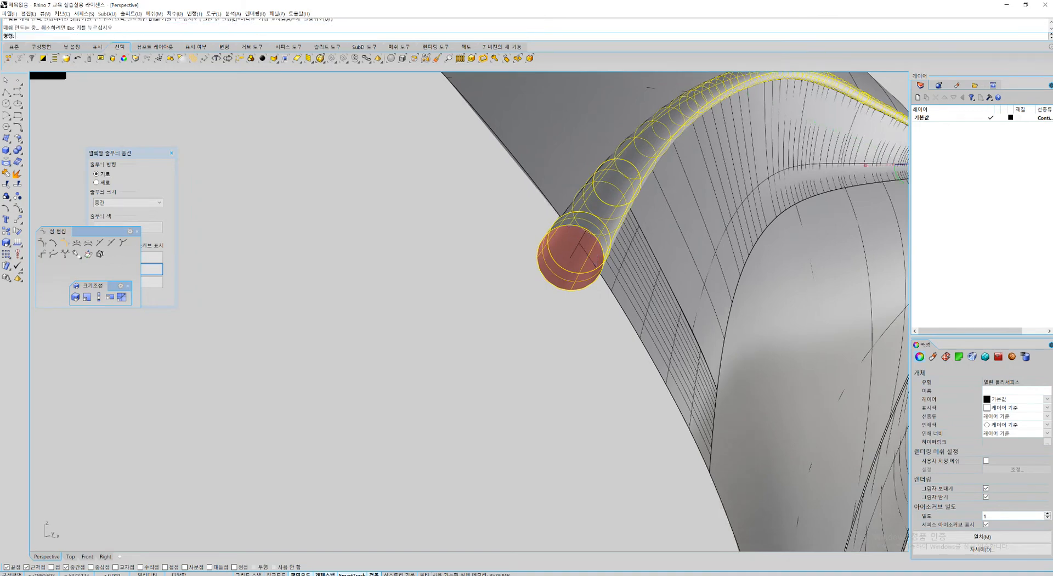
{"action": "key", "text": "ctrl+x"}
Step: Select all remaining curves and cut them from the model
{"action": "scroll", "coordinate": [378, 391], "scroll_direction": "down", "scroll_amount": 15}
{"action": "right_click_drag", "start_coordinate": [582, 248], "coordinate": [423, 365]}
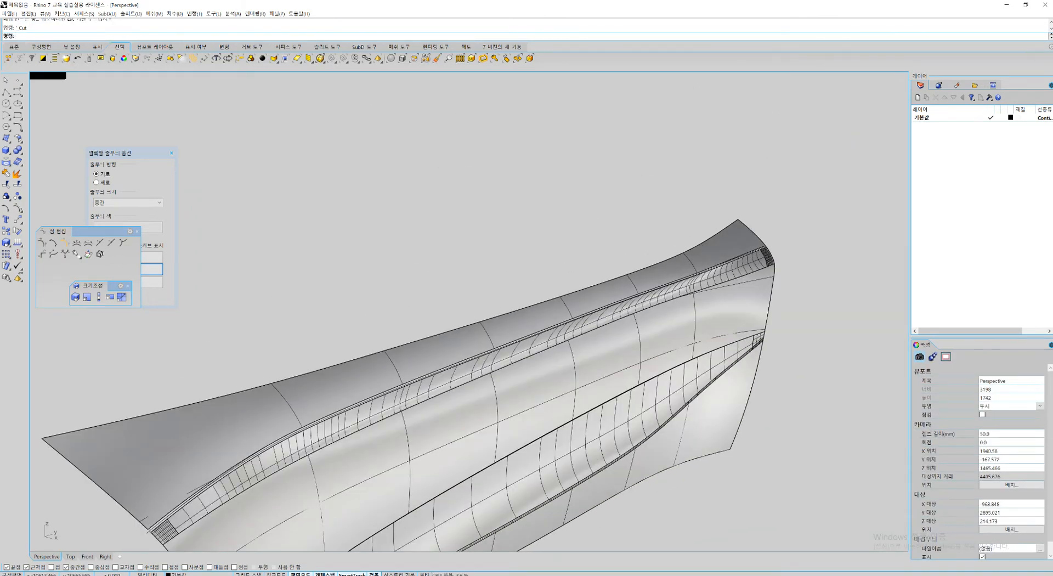
{"action": "left_click", "coordinate": [344, 58]}
{"action": "right_click_drag", "start_coordinate": [454, 331], "coordinate": [558, 194], "text": "shift"}
{"action": "key", "text": "ctrl+x"}
{"action": "scroll", "coordinate": [536, 244], "scroll_direction": "up", "scroll_amount": 6}
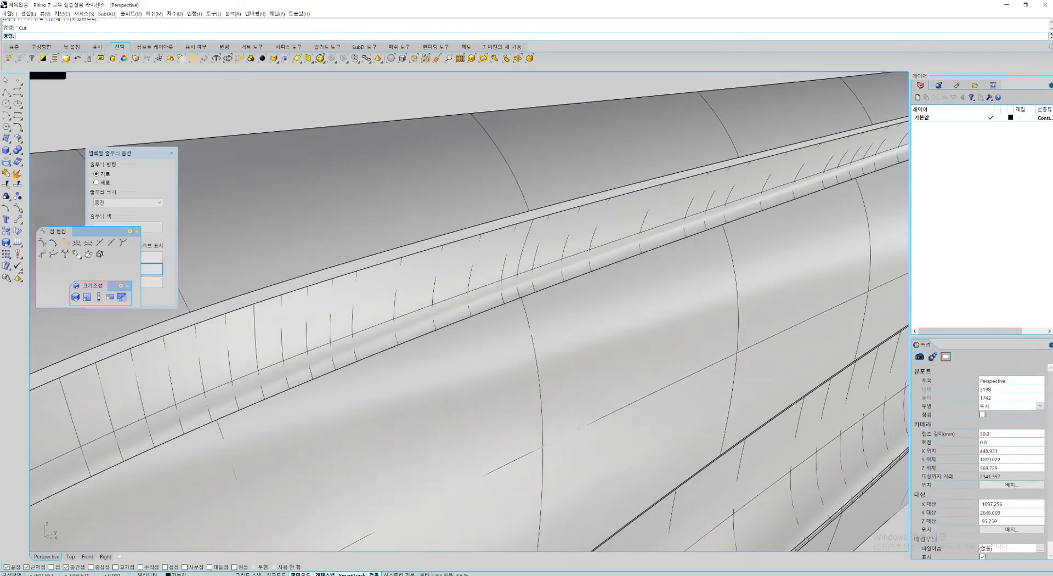
{"action": "type", "text": "bs"}
{"action": "key", "text": "Return"}
{"action": "left_click", "coordinate": [478, 225]}
{"action": "left_click", "coordinate": [481, 235]}
{"action": "scroll", "coordinate": [480, 235], "scroll_direction": "down", "scroll_amount": 8}
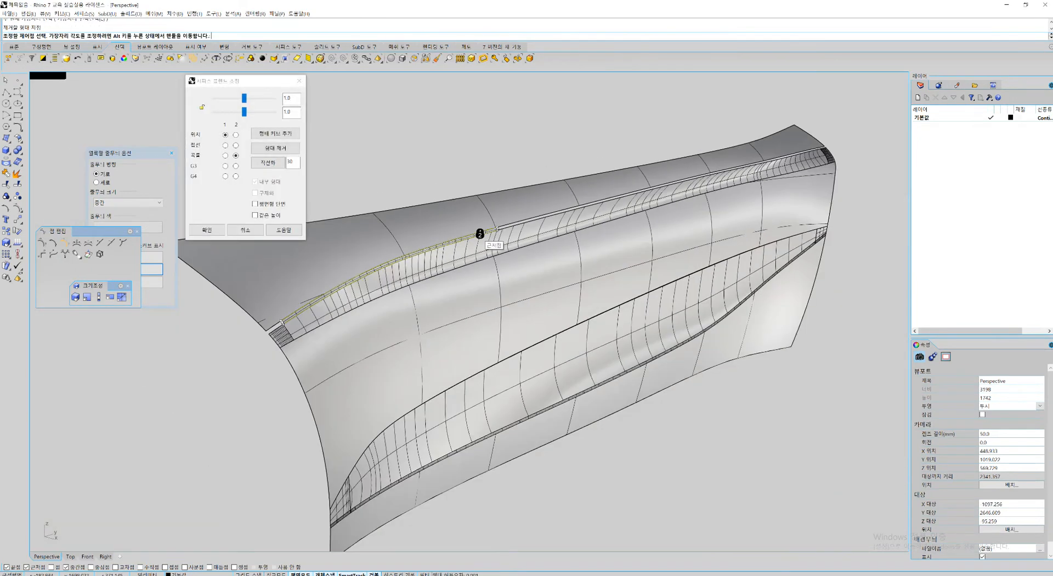
{"action": "scroll", "coordinate": [480, 236], "scroll_direction": "up", "scroll_amount": 6}
{"action": "key", "text": "Return"}
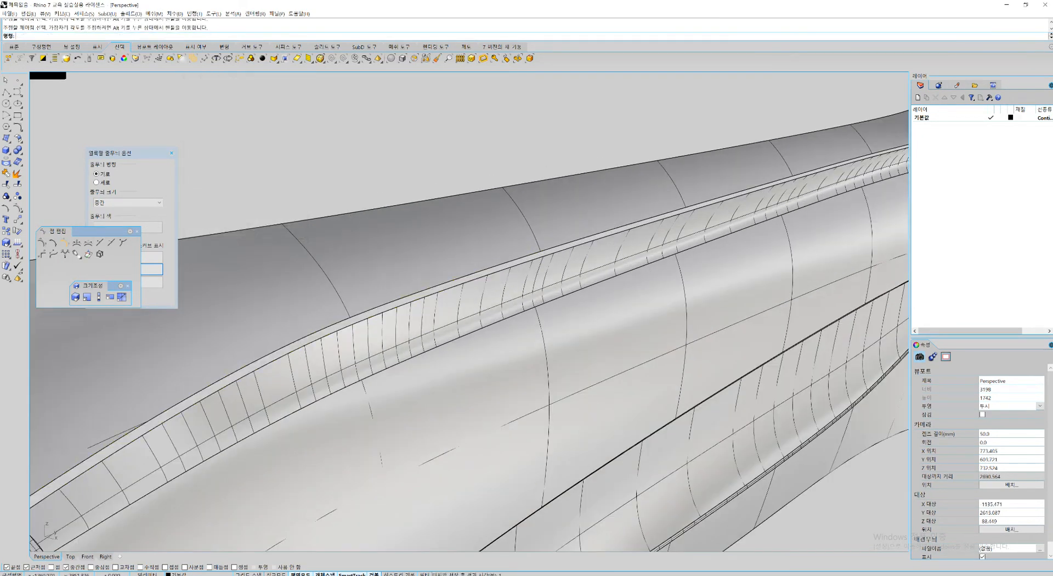
Step: Merge all edge segments along both sides of the long gap below the upper panel
{"action": "scroll", "coordinate": [512, 252], "scroll_direction": "down", "scroll_amount": 2}
{"action": "type", "text": "me"}
{"action": "key", "text": "Return"}
{"action": "left_click", "coordinate": [537, 257]}
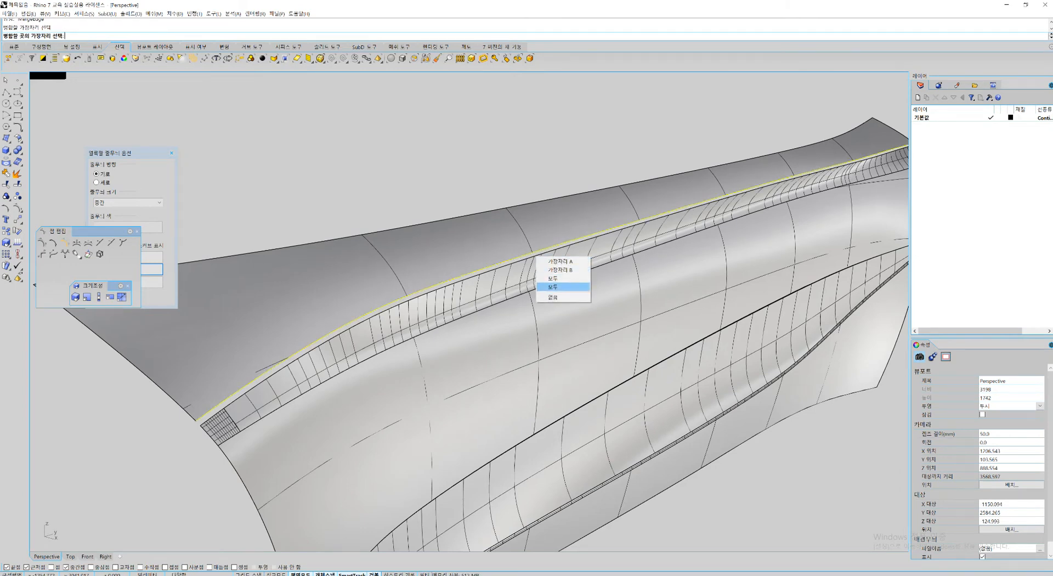
{"action": "left_click", "coordinate": [552, 286]}
{"action": "left_click", "coordinate": [534, 261]}
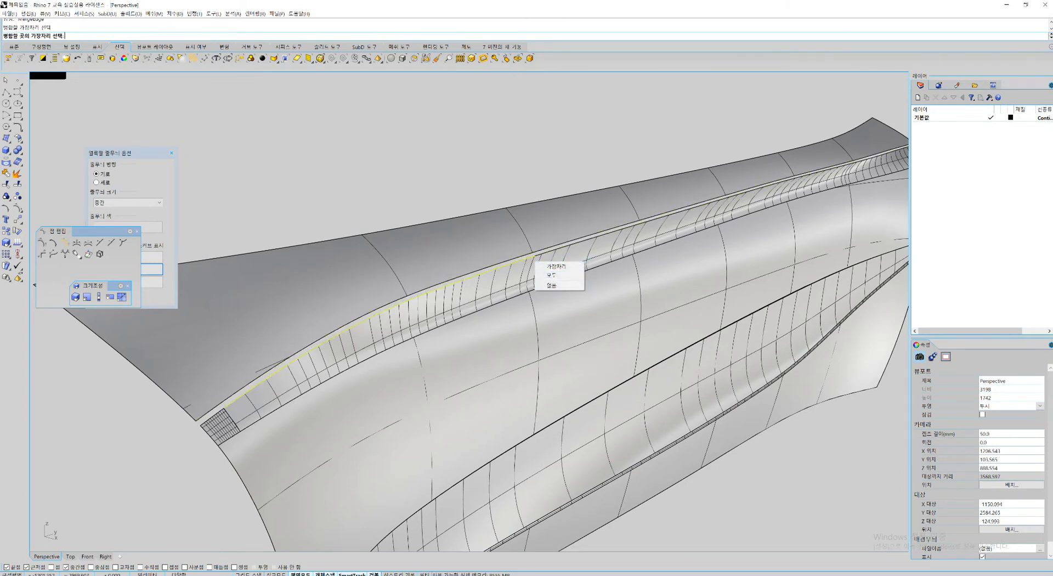
{"action": "left_click", "coordinate": [553, 274]}
Step: Split the upper panel's gap edge at the near end, level with the inner corner of the dense end patch
{"action": "scroll", "coordinate": [158, 411], "scroll_direction": "up", "scroll_amount": 5}
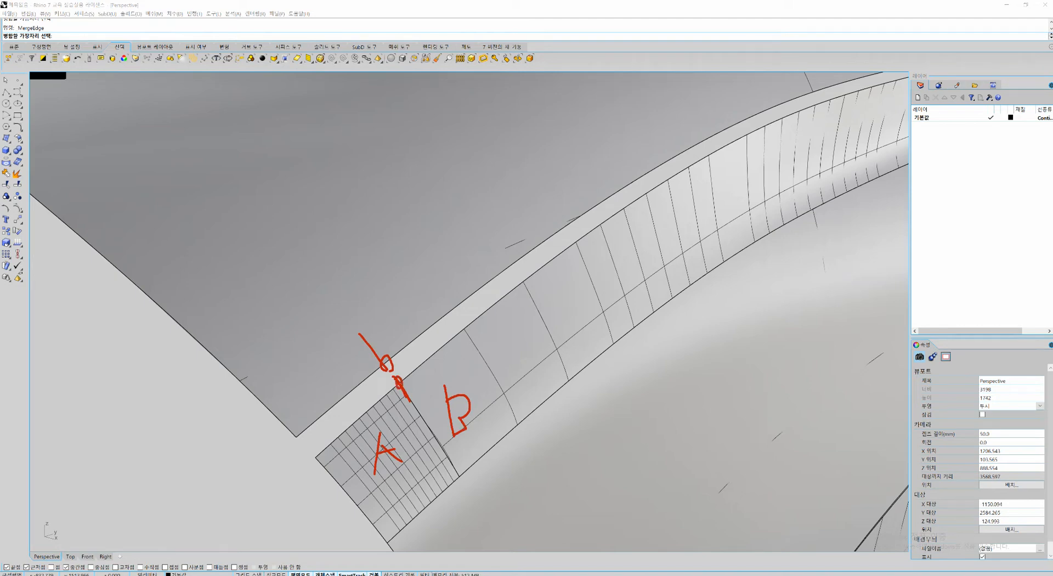
{"action": "key", "text": "Escape"}
{"action": "right_click_drag", "start_coordinate": [416, 422], "coordinate": [398, 384]}
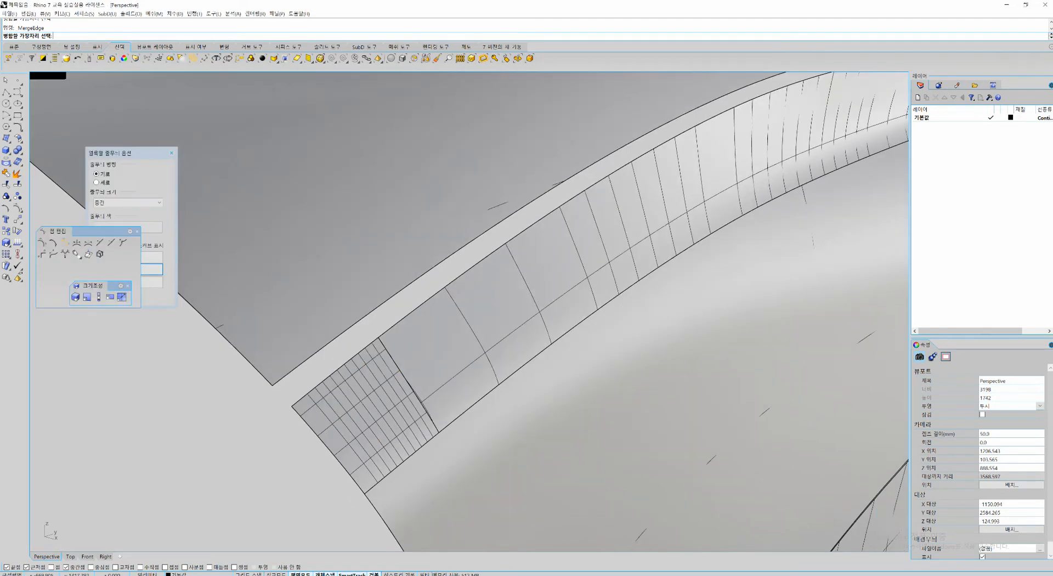
{"action": "left_click", "coordinate": [365, 318]}
{"action": "left_click", "coordinate": [378, 337]}
{"action": "key", "text": "Return"}
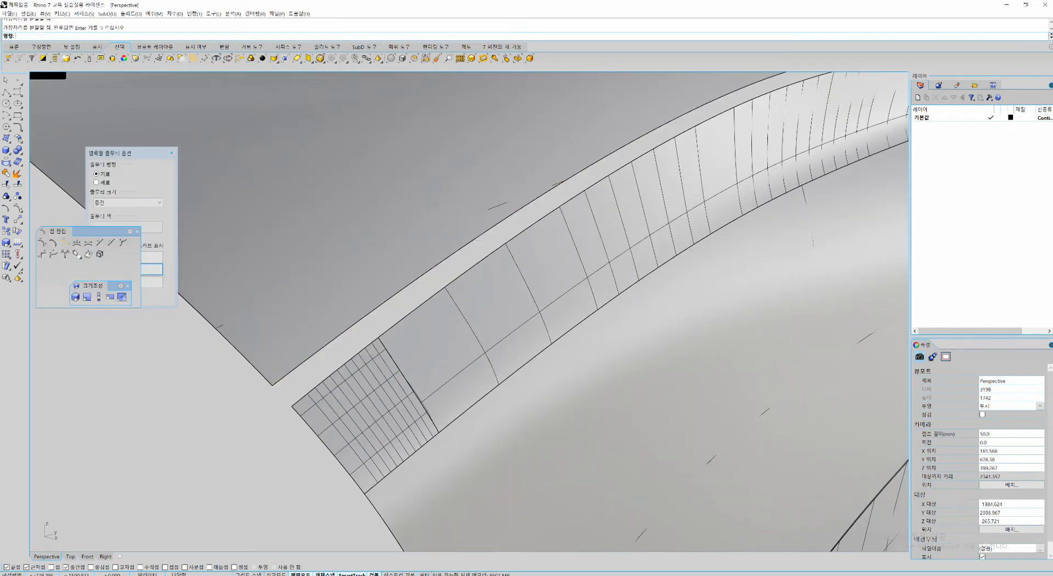
Step: Merge the upper panel's gap edge at the far end and split it opposite the end patch's inner corner
{"action": "scroll", "coordinate": [379, 338], "scroll_direction": "down", "scroll_amount": 10}
{"action": "right_click_drag", "start_coordinate": [603, 246], "coordinate": [384, 356], "text": "shift"}
{"action": "right_click_drag", "start_coordinate": [658, 335], "coordinate": [554, 351]}
{"action": "scroll", "coordinate": [556, 358], "scroll_direction": "up", "scroll_amount": 8}
{"action": "type", "text": "me"}
{"action": "key", "text": "Return"}
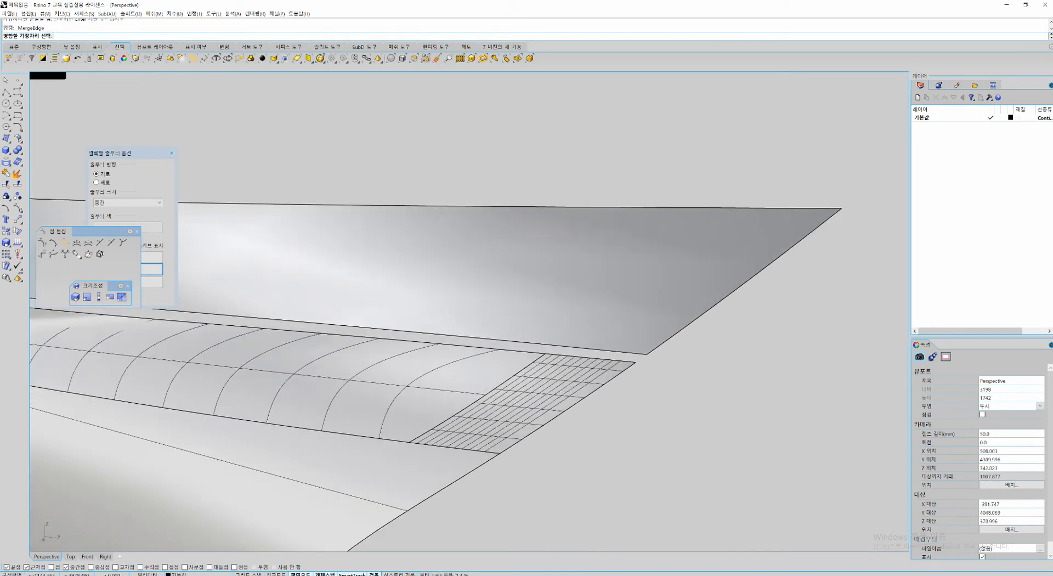
{"action": "left_click", "coordinate": [554, 346]}
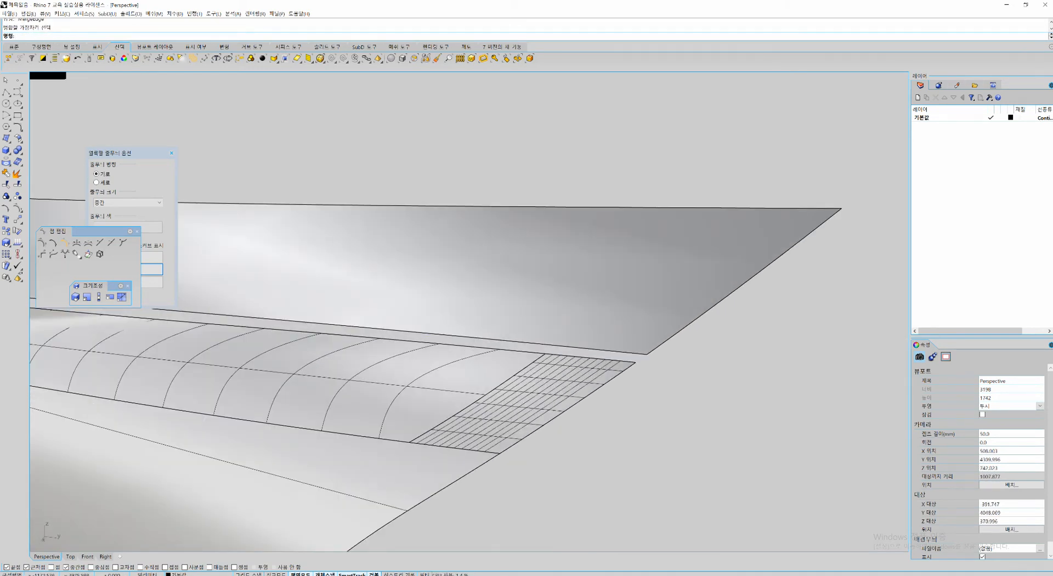
{"action": "left_click", "coordinate": [547, 344]}
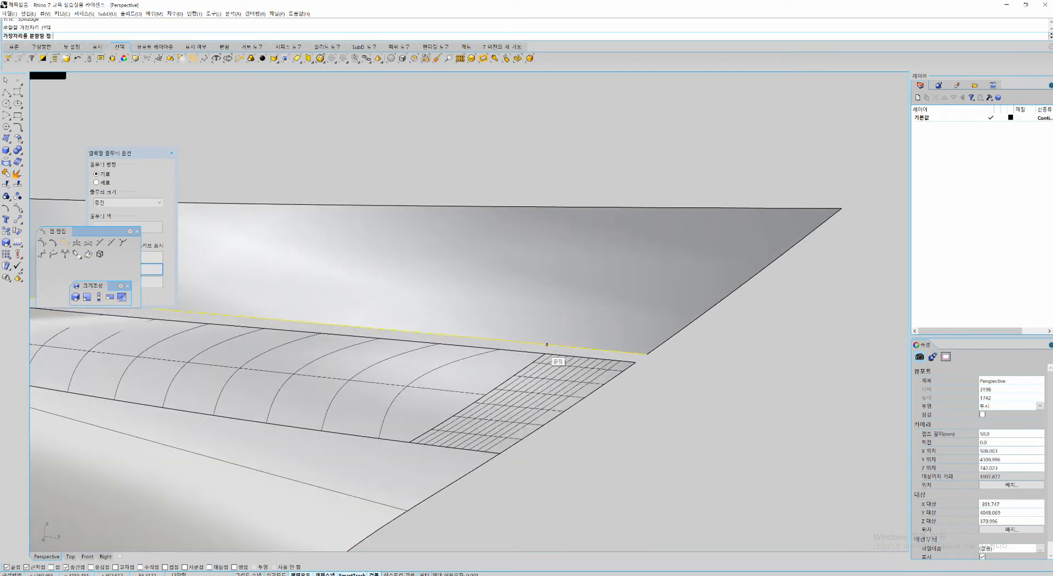
{"action": "left_click", "coordinate": [547, 344]}
{"action": "key", "text": "Return"}
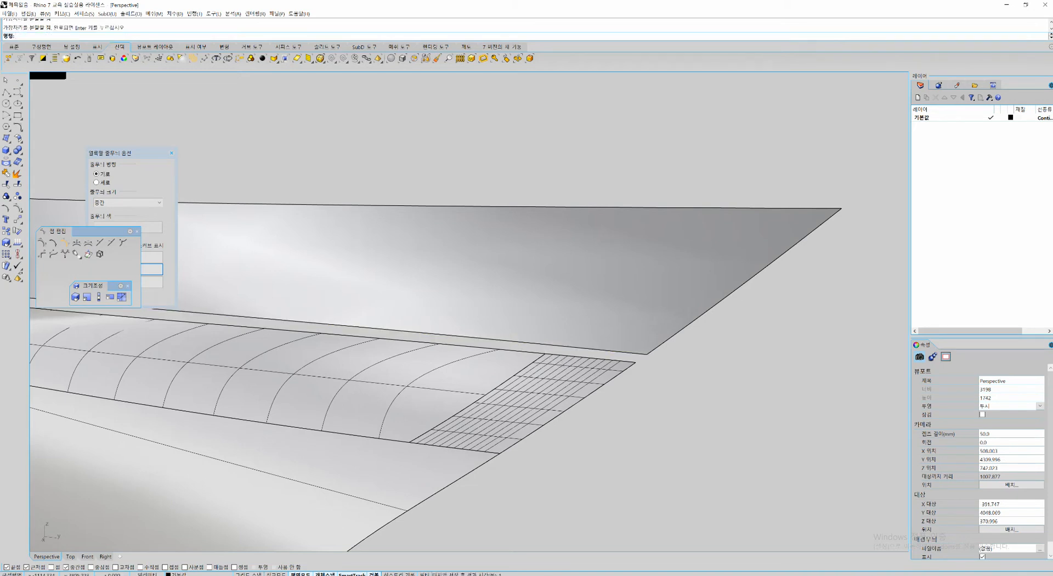
Step: Blend a surface between the two long gap edges with curvature continuity on both sides
{"action": "key", "text": "Return"}
{"action": "left_click", "coordinate": [488, 338]}
{"action": "left_click", "coordinate": [485, 345]}
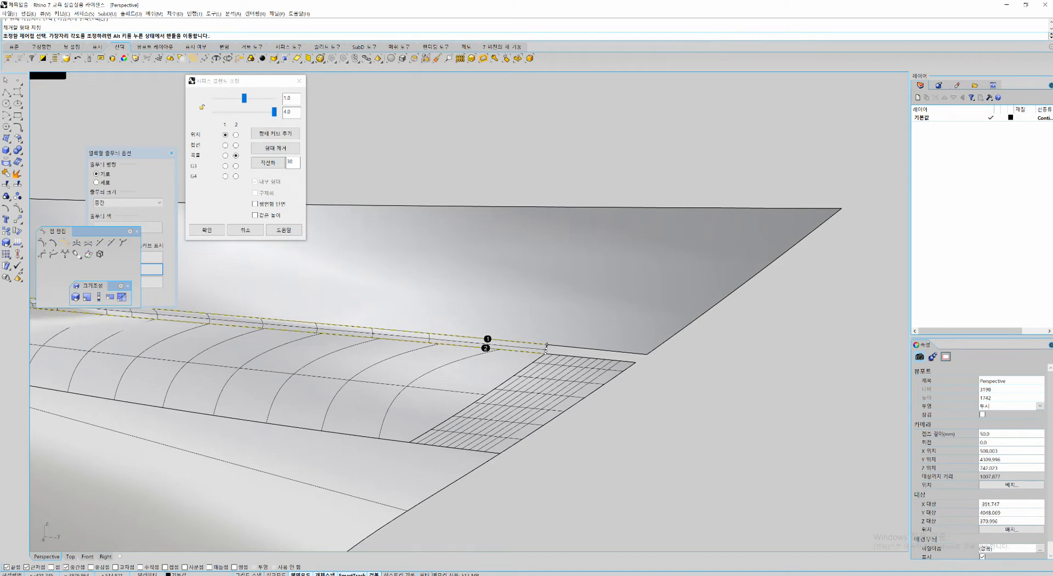
{"action": "left_click", "coordinate": [225, 156]}
{"action": "left_click", "coordinate": [206, 229]}
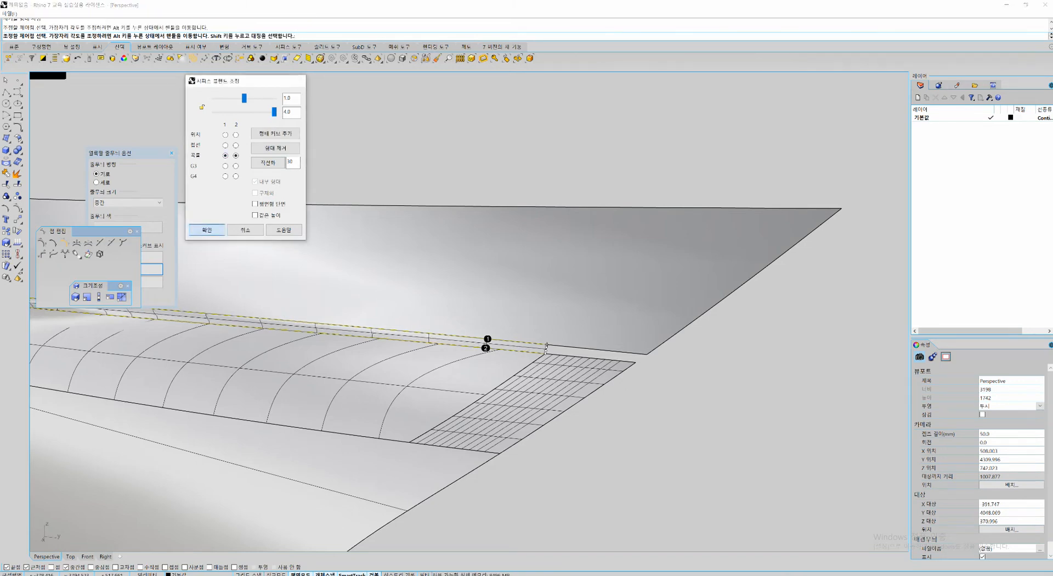
Step: Join the new blend surface with the upper and lower panel surfaces
{"action": "scroll", "coordinate": [285, 296], "scroll_direction": "down", "scroll_amount": 7}
{"action": "right_click_drag", "start_coordinate": [285, 296], "coordinate": [553, 341], "text": "shift"}
{"action": "left_click_drag", "start_coordinate": [620, 230], "coordinate": [263, 436]}
{"action": "key", "text": "ctrl+j"}
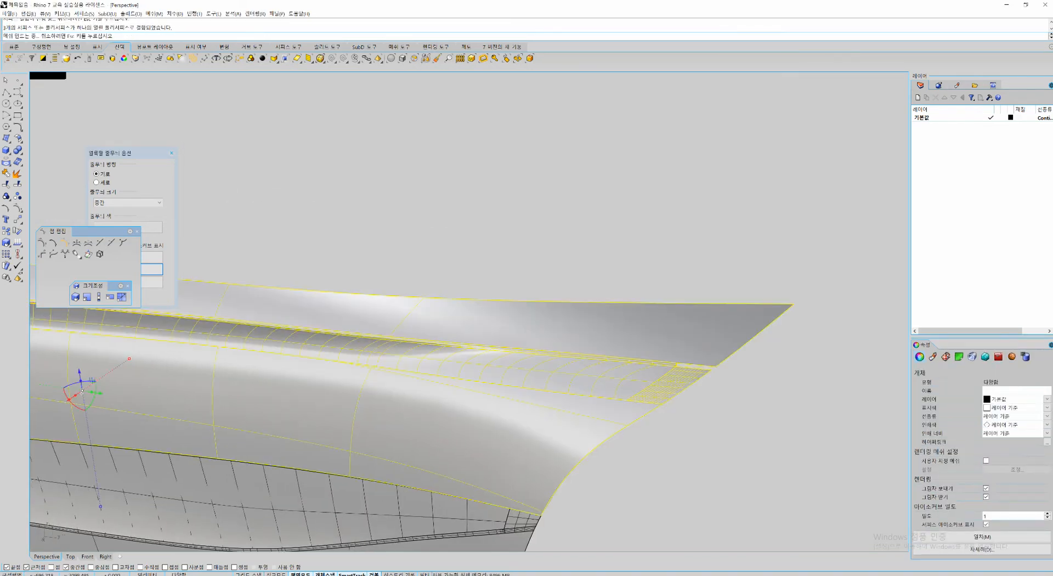
Step: Bridge the open far end of the gap with a blend curve between the outer edges, using curvature continuity at both ends
{"action": "scroll", "coordinate": [707, 370], "scroll_direction": "up", "scroll_amount": 12}
{"action": "right_click_drag", "start_coordinate": [707, 370], "coordinate": [561, 372], "text": "shift"}
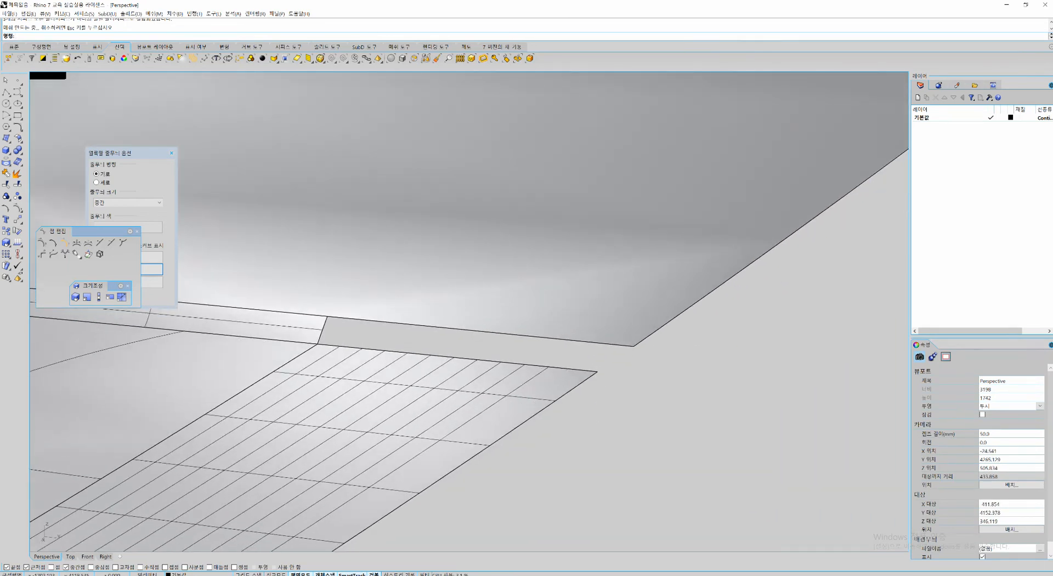
{"action": "key", "text": "ctrl+shift+b"}
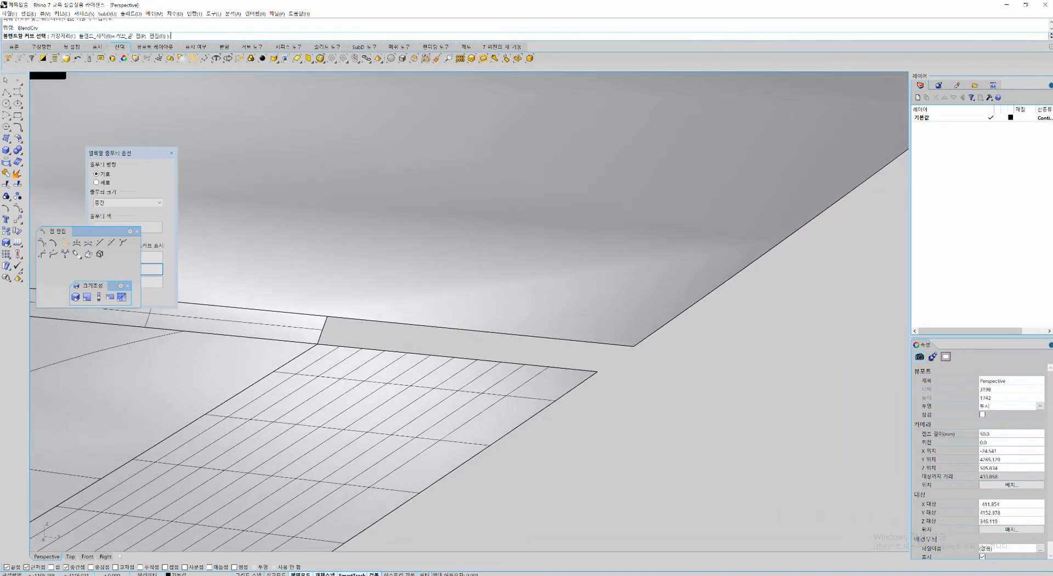
{"action": "left_click", "coordinate": [588, 378]}
{"action": "left_click", "coordinate": [645, 337]}
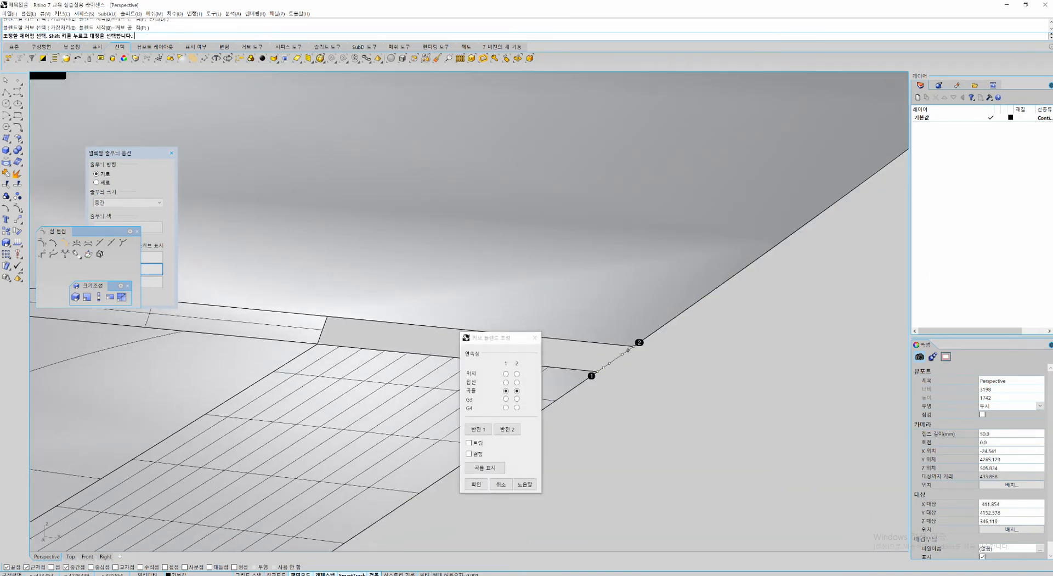
{"action": "key", "text": "Return"}
Step: Fill the far end gap with a network surface from its three surrounding edges and the blend curve, and join it to the panels
{"action": "key", "text": "ctrl+shift+n"}
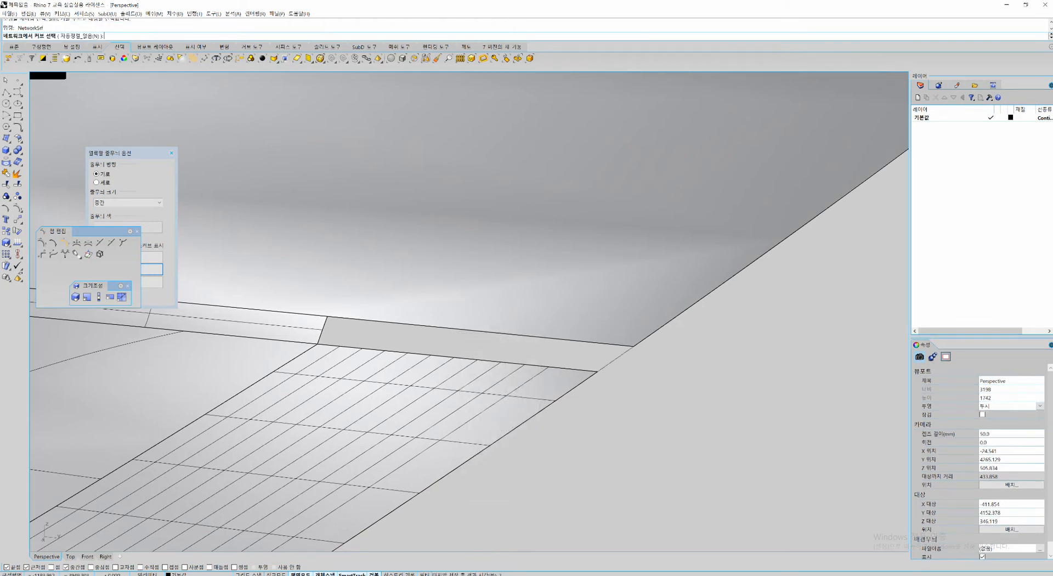
{"action": "left_click", "coordinate": [443, 327]}
{"action": "left_click", "coordinate": [322, 330]}
{"action": "left_click", "coordinate": [428, 354]}
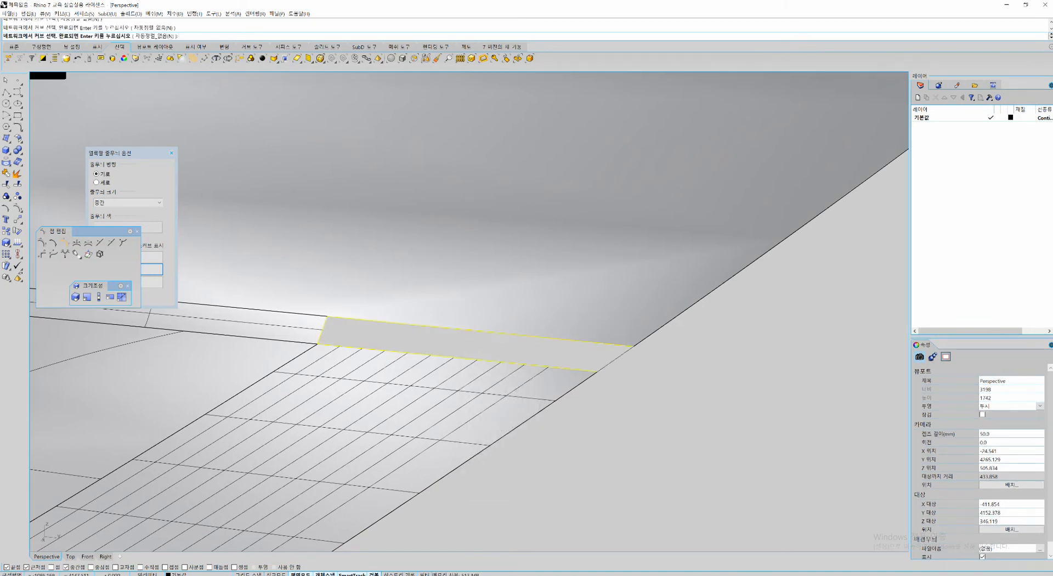
{"action": "left_click", "coordinate": [615, 360]}
{"action": "key", "text": "Return"}
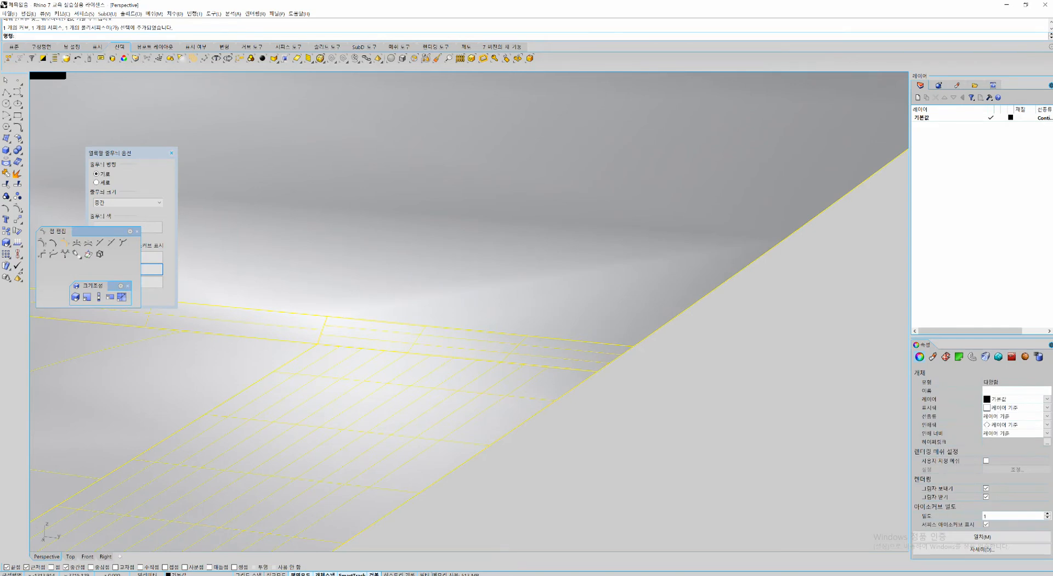
{"action": "scroll", "coordinate": [607, 408], "scroll_direction": "down", "scroll_amount": 5}
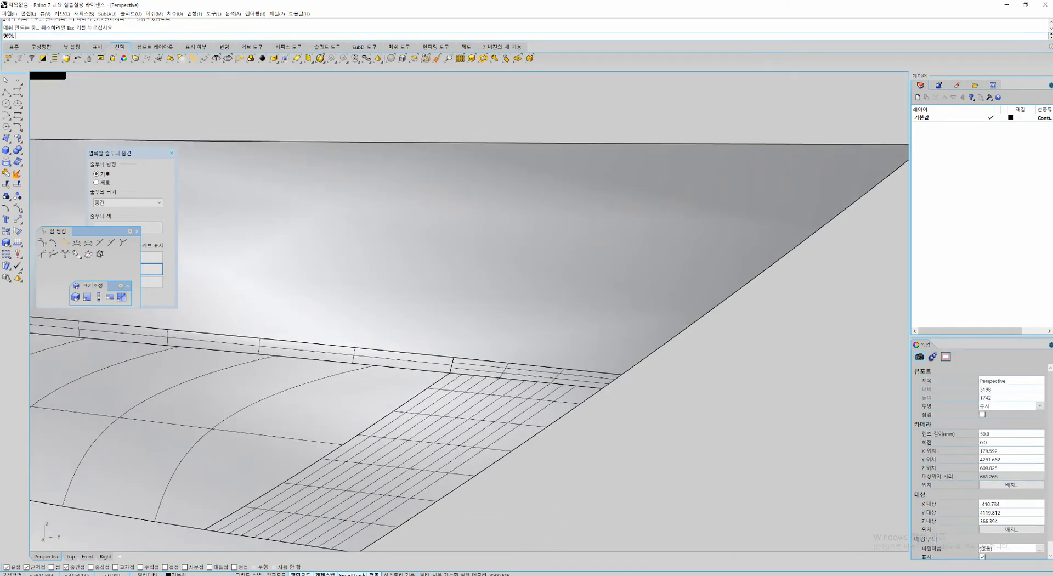
Step: Inspect reflections over the joined panels with an environment map, including the blend strip at both ends
{"action": "left_click", "coordinate": [582, 388]}
{"action": "type", "text": "EMap"}
{"action": "key", "text": "Return"}
{"action": "right_click_drag", "start_coordinate": [582, 388], "coordinate": [653, 369]}
{"action": "scroll", "coordinate": [653, 370], "scroll_direction": "down", "scroll_amount": 12}
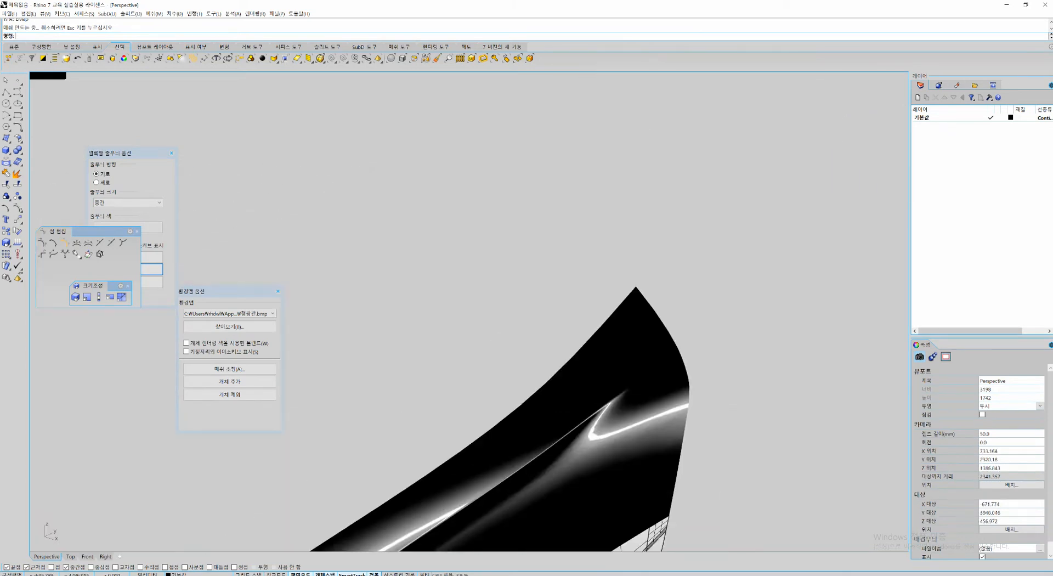
{"action": "scroll", "coordinate": [655, 366], "scroll_direction": "down", "scroll_amount": 10}
{"action": "scroll", "coordinate": [548, 428], "scroll_direction": "up", "scroll_amount": 6}
{"action": "right_click_drag", "start_coordinate": [680, 242], "coordinate": [562, 276]}
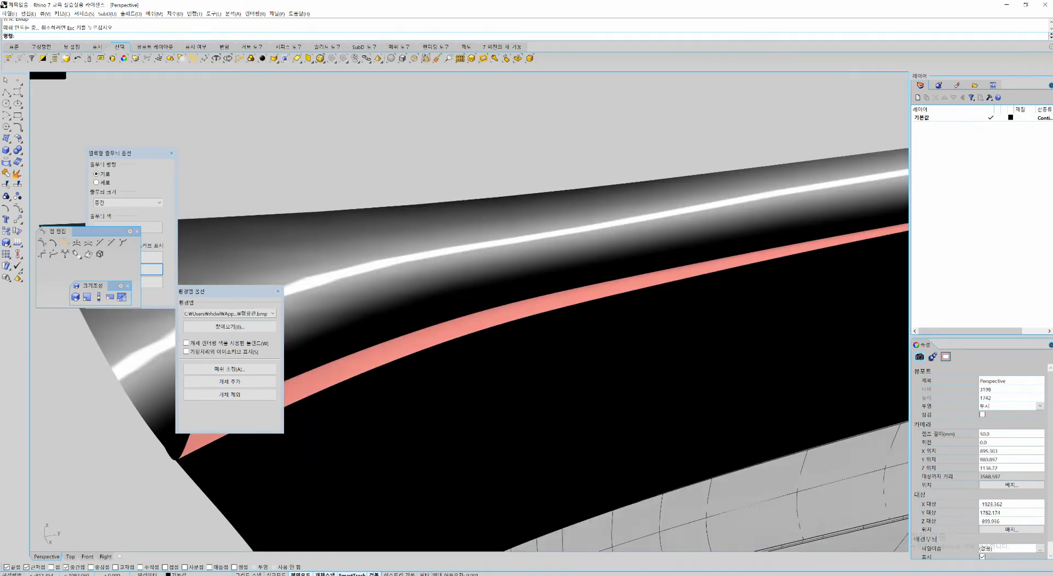
{"action": "left_click", "coordinate": [278, 291]}
Step: Extract the long blend strip along the upper edge from the joined panels and cut it from the model
{"action": "mouse_move", "coordinate": [351, 384]}
{"action": "right_mouse_down", "text": "shift"}
{"action": "mouse_move", "coordinate": [427, 354]}
{"action": "mouse_move", "coordinate": [416, 380]}
{"action": "mouse_move", "coordinate": [488, 357]}
{"action": "mouse_move", "coordinate": [592, 351]}
{"action": "right_mouse_up", "text": "shift"}
{"action": "scroll", "coordinate": [416, 381], "scroll_direction": "up", "scroll_amount": 2}
{"action": "scroll", "coordinate": [408, 408], "scroll_direction": "down", "scroll_amount": 10}
{"action": "left_click", "coordinate": [677, 334]}
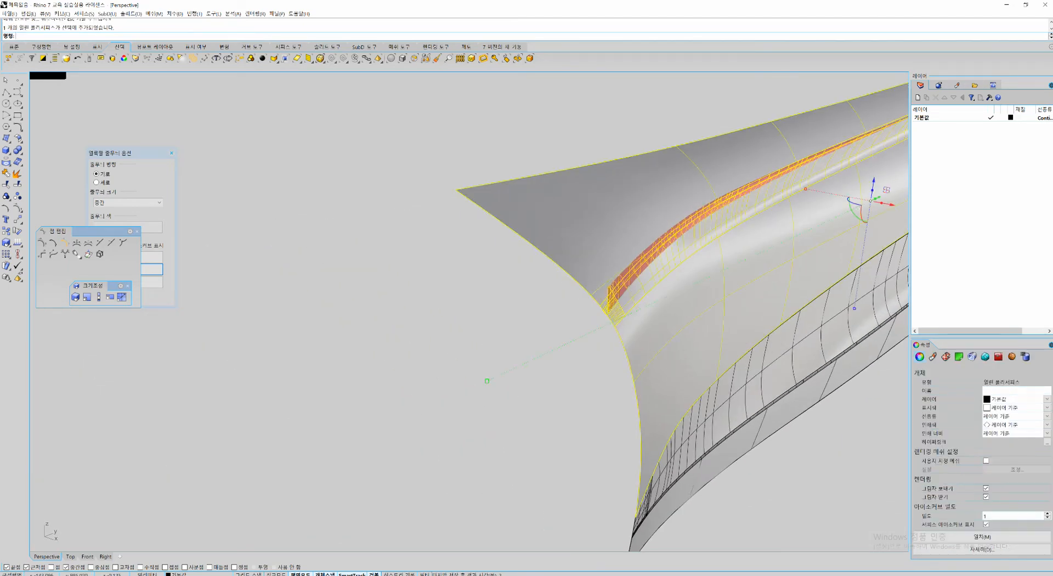
{"action": "right_click_drag", "start_coordinate": [677, 334], "coordinate": [433, 438], "text": "shift"}
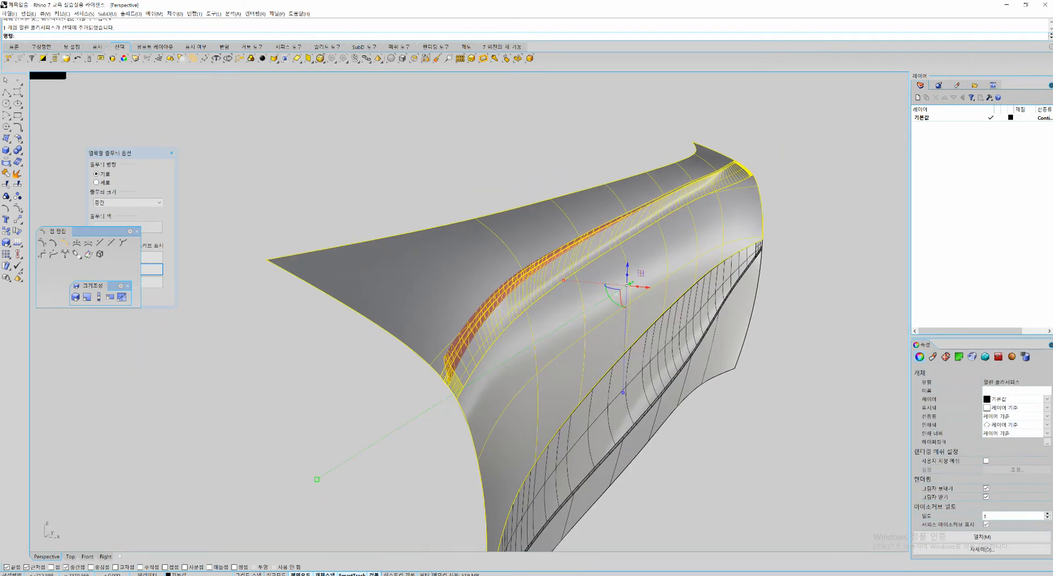
{"action": "type", "text": "es"}
{"action": "key", "text": "space"}
{"action": "left_click", "coordinate": [478, 319]}
{"action": "right_click_drag", "start_coordinate": [478, 319], "coordinate": [260, 313]}
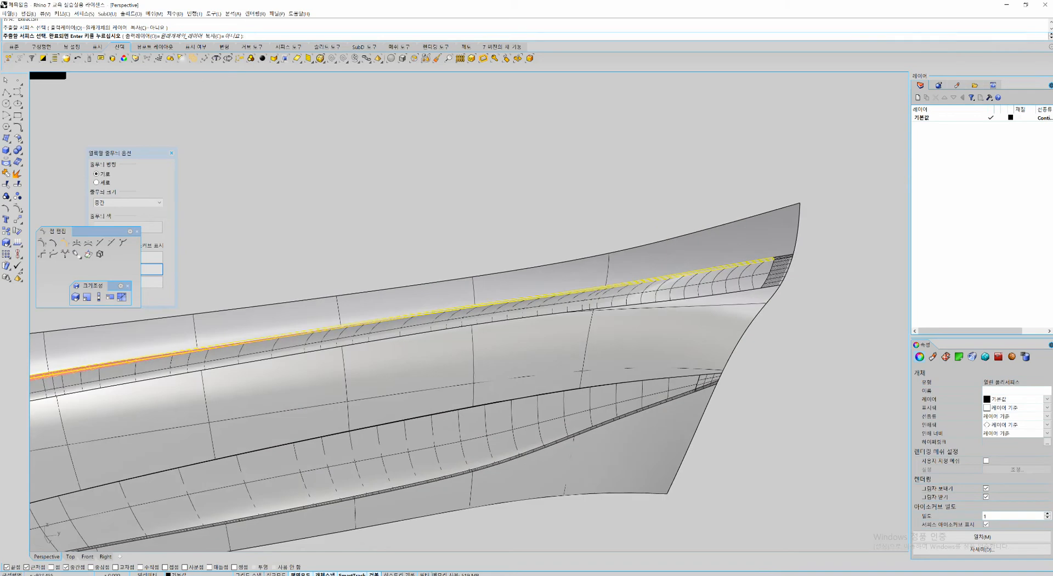
{"action": "scroll", "coordinate": [784, 248], "scroll_direction": "up", "scroll_amount": 8}
{"action": "scroll", "coordinate": [729, 285], "scroll_direction": "down", "scroll_amount": 8}
{"action": "scroll", "coordinate": [549, 340], "scroll_direction": "down", "scroll_amount": 4}
{"action": "right_click_drag", "start_coordinate": [384, 340], "coordinate": [680, 351], "text": "shift"}
{"action": "right_click_drag", "start_coordinate": [537, 351], "coordinate": [625, 367]}
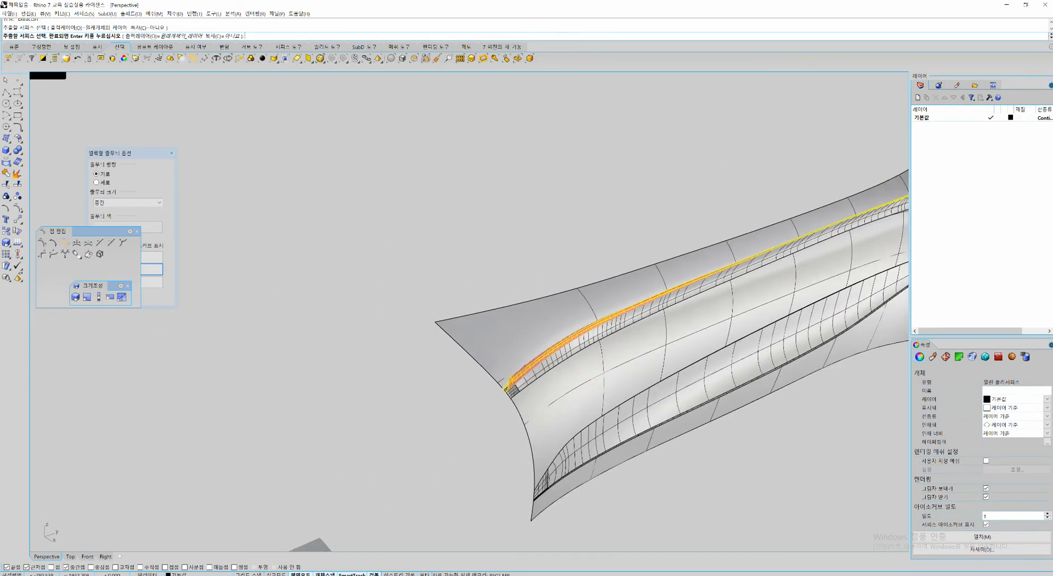
{"action": "key", "text": "space"}
{"action": "key", "text": "ctrl+x"}
Step: Extract the small network patch at the far end of the gap and cut it from the model
{"action": "right_click_drag", "start_coordinate": [625, 285], "coordinate": [499, 368], "text": "shift"}
{"action": "scroll", "coordinate": [652, 189], "scroll_direction": "down", "scroll_amount": 1}
{"action": "scroll", "coordinate": [463, 392], "scroll_direction": "up", "scroll_amount": 8}
{"action": "scroll", "coordinate": [464, 392], "scroll_direction": "down", "scroll_amount": 3}
{"action": "right_click_drag", "start_coordinate": [603, 307], "coordinate": [493, 343], "text": "shift"}
{"action": "right_click_drag", "start_coordinate": [487, 381], "coordinate": [455, 323]}
{"action": "right_click_drag", "start_coordinate": [767, 329], "coordinate": [620, 343], "text": "shift"}
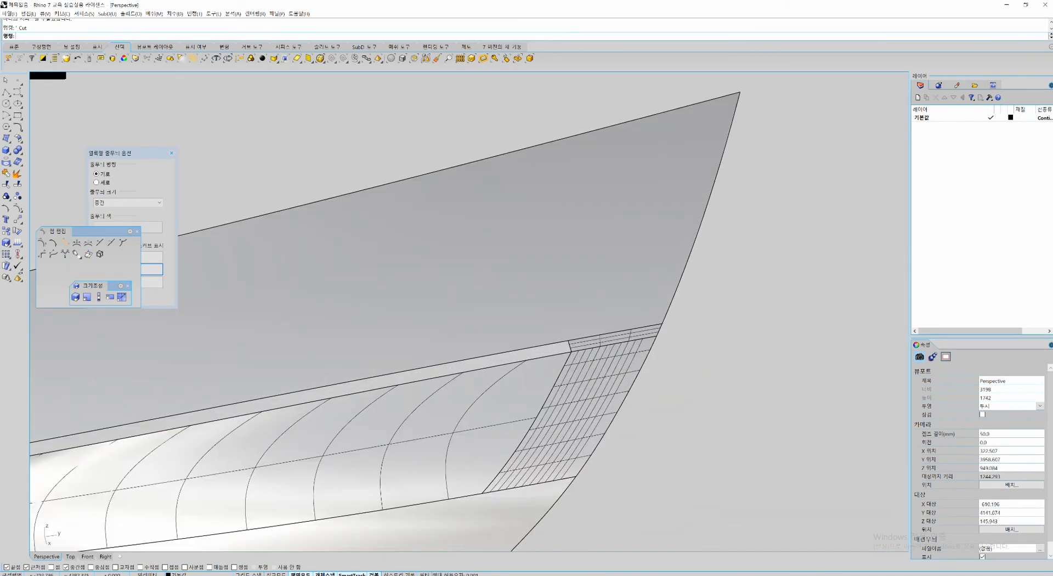
{"action": "scroll", "coordinate": [620, 343], "scroll_direction": "up", "scroll_amount": 7}
{"action": "key", "text": "space"}
{"action": "left_click", "coordinate": [621, 342]}
{"action": "key", "text": "space"}
{"action": "scroll", "coordinate": [620, 343], "scroll_direction": "down", "scroll_amount": 10}
{"action": "key", "text": "ctrl+x"}
{"action": "scroll", "coordinate": [614, 344], "scroll_direction": "down", "scroll_amount": 5}
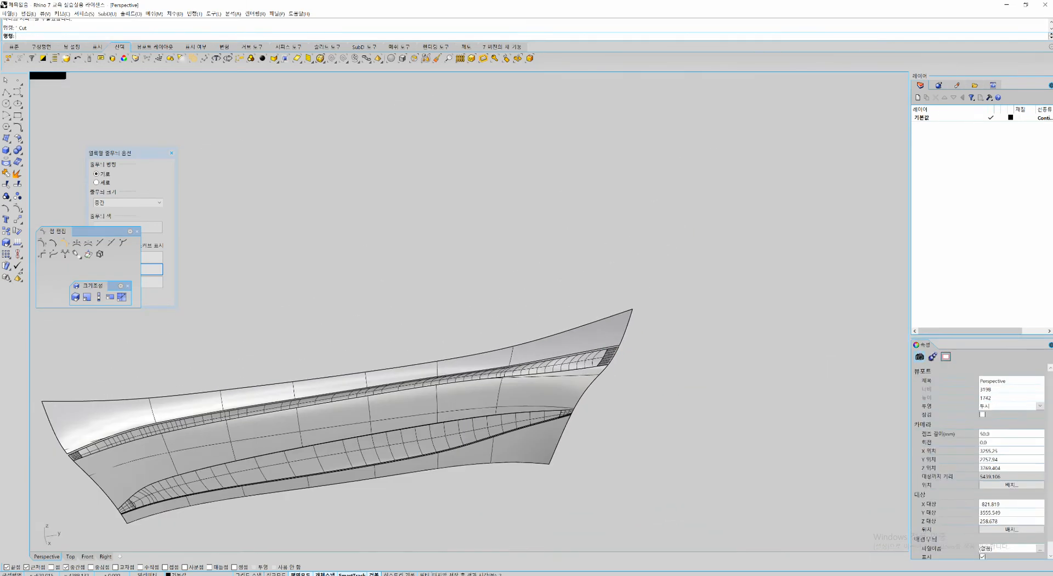
{"action": "right_click_drag", "start_coordinate": [406, 383], "coordinate": [539, 341], "text": "shift"}
{"action": "scroll", "coordinate": [623, 307], "scroll_direction": "up", "scroll_amount": 5}
{"action": "right_click_drag", "start_coordinate": [539, 341], "coordinate": [609, 272]}
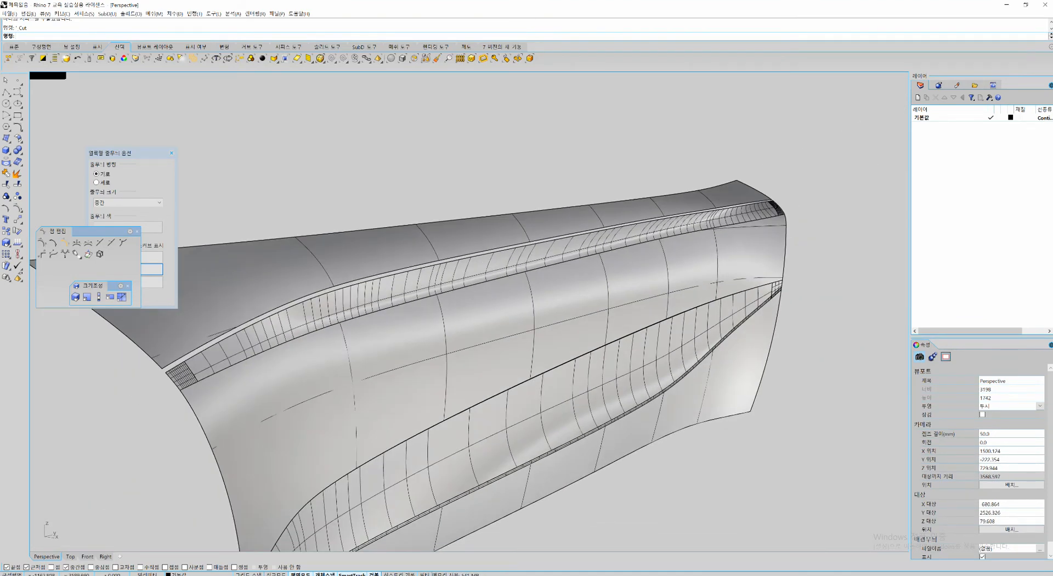
{"action": "type", "text": "bs"}
{"action": "key", "text": "space"}
{"action": "left_click", "coordinate": [468, 254]}
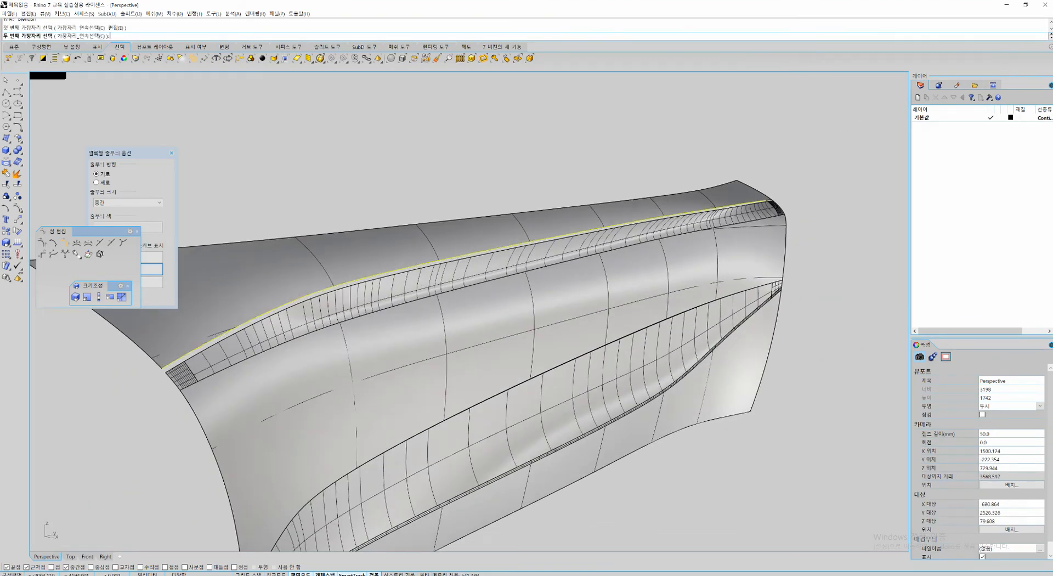
{"action": "left_click", "coordinate": [468, 255]}
{"action": "key", "text": "Escape"}
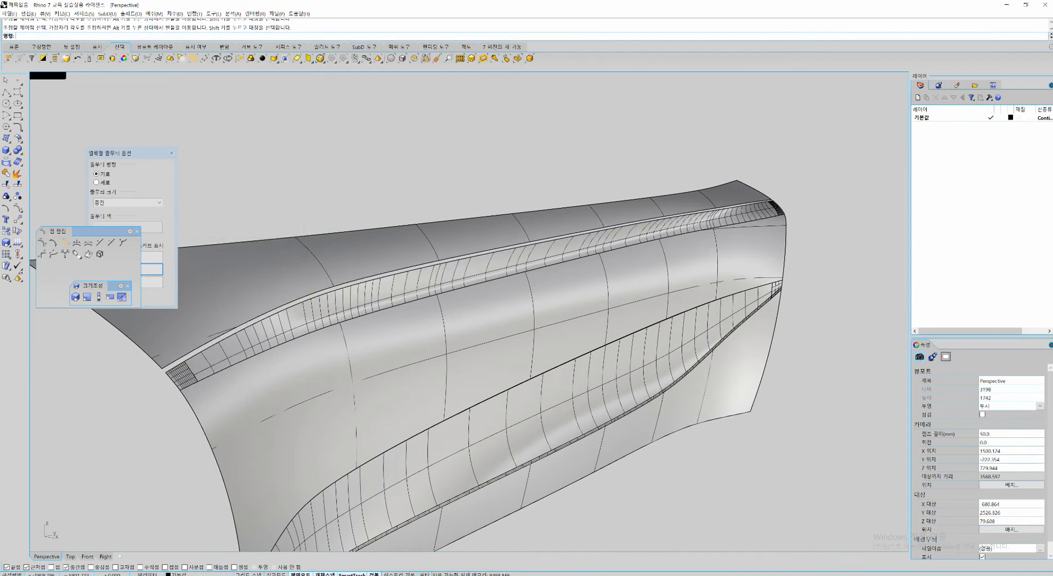
Step: Split the upper panel's gap edge near its front end, opposite the inner corner of the dense end patch
{"action": "right_click_drag", "start_coordinate": [224, 410], "coordinate": [311, 407]}
{"action": "right_click_drag", "start_coordinate": [174, 447], "coordinate": [287, 410], "text": "shift"}
{"action": "scroll", "coordinate": [287, 409], "scroll_direction": "up", "scroll_amount": 2}
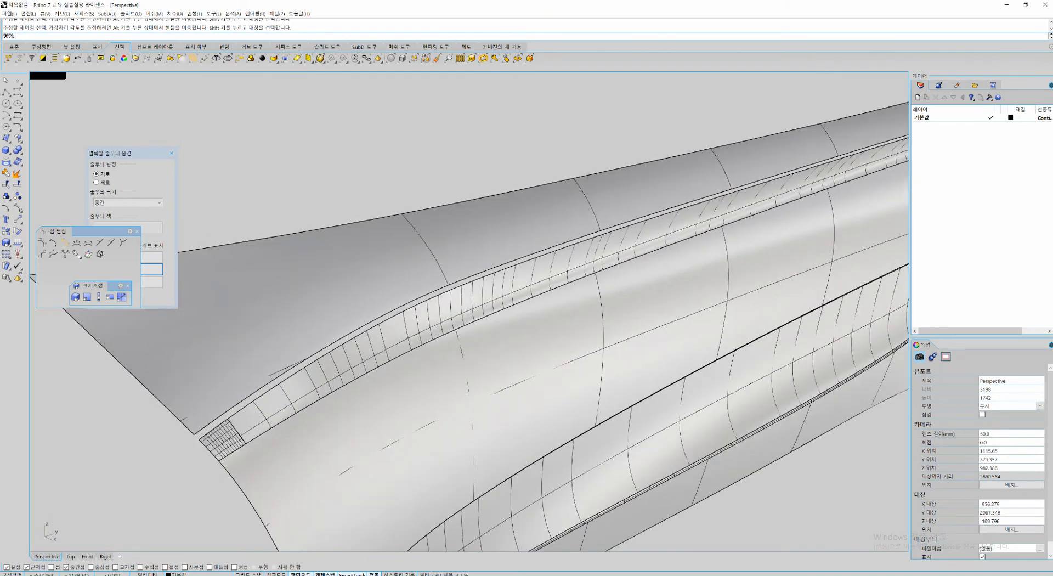
{"action": "type", "text": "se"}
{"action": "key", "text": "space"}
{"action": "left_click", "coordinate": [222, 417]}
{"action": "left_click", "coordinate": [223, 413]}
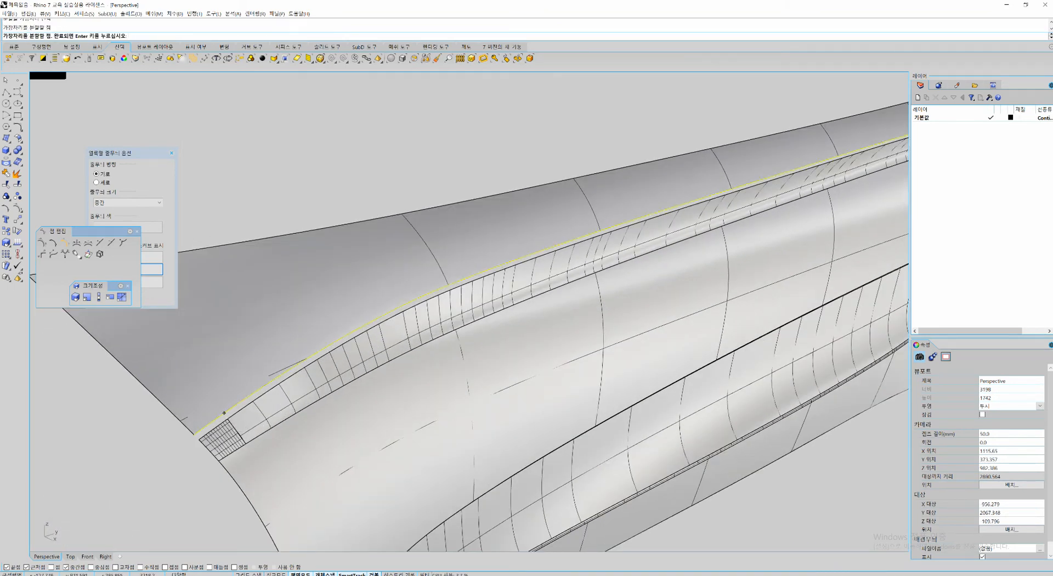
{"action": "key", "text": "space"}
Step: Split the upper panel's gap edge at the far end, opposite that end patch's inner corner
{"action": "scroll", "coordinate": [361, 411], "scroll_direction": "down", "scroll_amount": 5}
{"action": "right_click_drag", "start_coordinate": [384, 411], "coordinate": [220, 412]}
{"action": "scroll", "coordinate": [444, 279], "scroll_direction": "up", "scroll_amount": 4}
{"action": "scroll", "coordinate": [685, 340], "scroll_direction": "up", "scroll_amount": 2}
{"action": "key", "text": "space"}
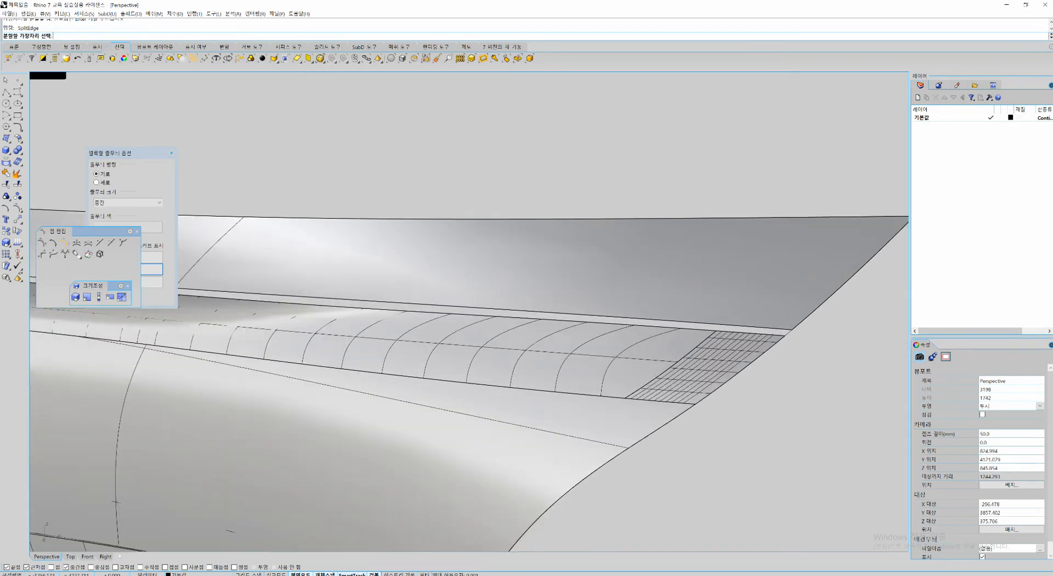
{"action": "left_click", "coordinate": [727, 325]}
{"action": "left_click", "coordinate": [716, 324]}
Step: Blend the split middle section of the narrow upper gap with curvature continuity on both edges and bulge 1.0
{"action": "scroll", "coordinate": [715, 323], "scroll_direction": "down", "scroll_amount": 6}
{"action": "right_click_drag", "start_coordinate": [658, 328], "coordinate": [795, 329]}
{"action": "scroll", "coordinate": [713, 328], "scroll_direction": "down", "scroll_amount": 3}
{"action": "right_click_drag", "start_coordinate": [548, 351], "coordinate": [668, 309], "text": "shift"}
{"action": "key", "text": "space"}
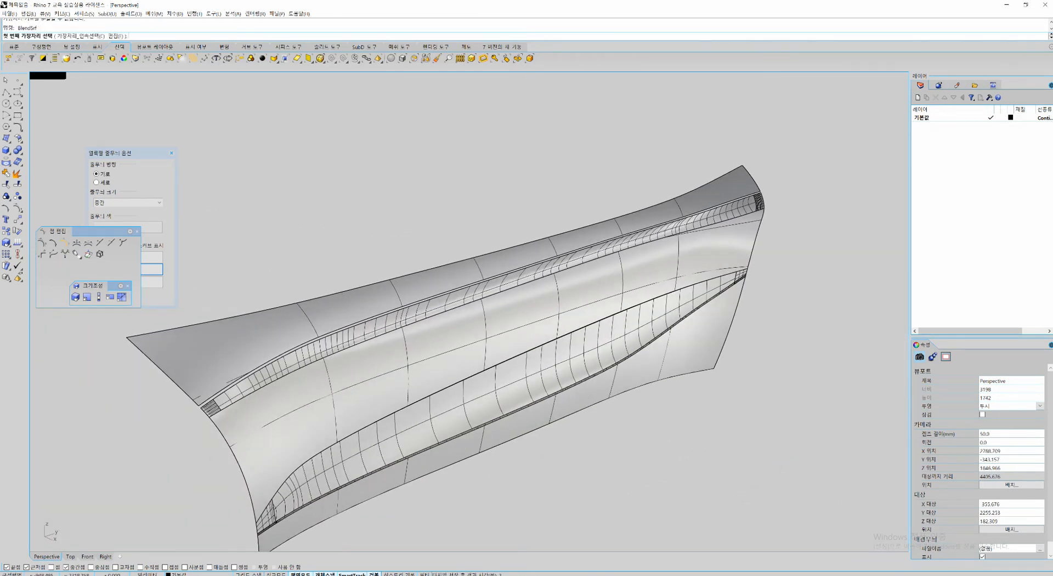
{"action": "left_click", "coordinate": [402, 309]}
{"action": "left_click", "coordinate": [401, 307]}
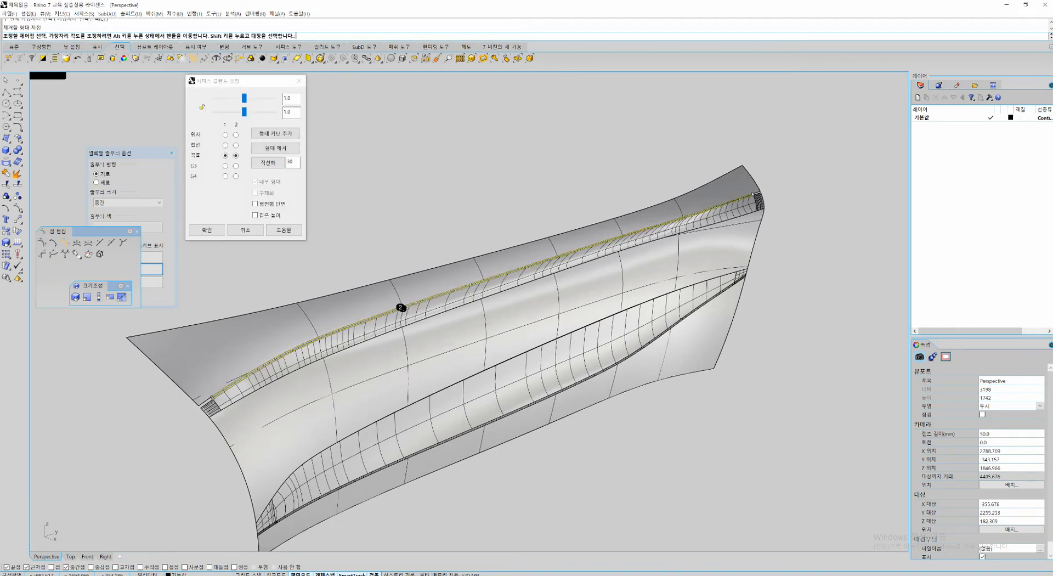
{"action": "key", "text": "space"}
Step: Fill the gap's far end with a network surface from its surrounding edges, matching curvature to the upper panel and position at the open end
{"action": "right_click_drag", "start_coordinate": [630, 323], "coordinate": [466, 329]}
{"action": "scroll", "coordinate": [548, 307], "scroll_direction": "up", "scroll_amount": 8}
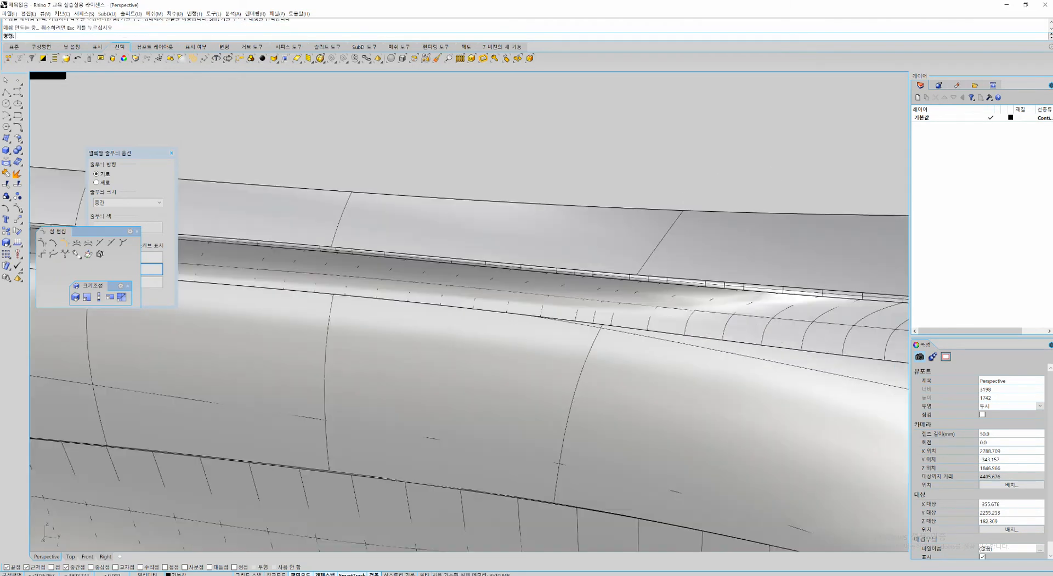
{"action": "right_click_drag", "start_coordinate": [822, 296], "coordinate": [541, 320], "text": "shift"}
{"action": "scroll", "coordinate": [541, 321], "scroll_direction": "up", "scroll_amount": 8}
{"action": "type", "text": "ns"}
{"action": "key", "text": "space"}
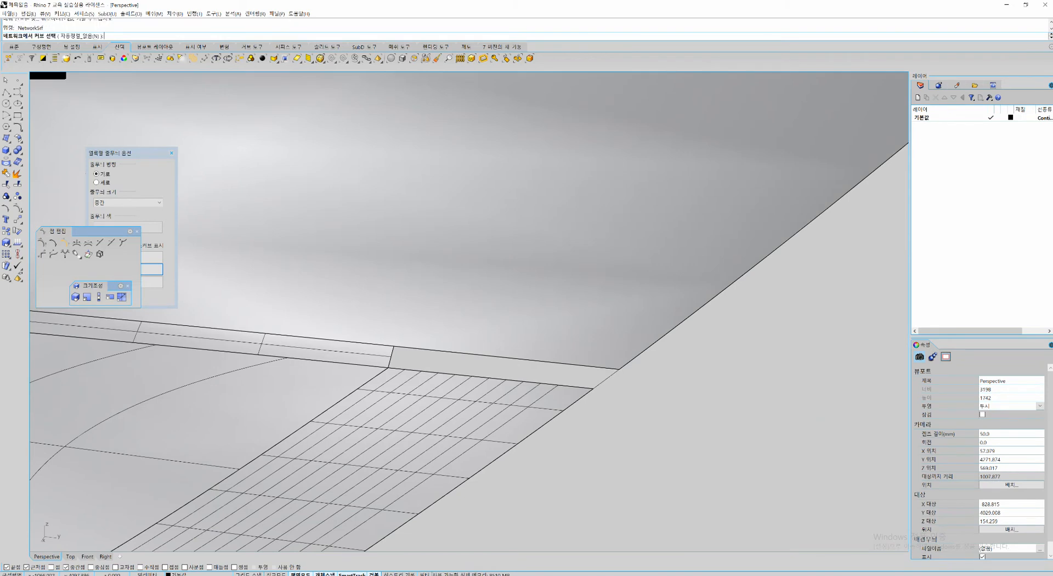
{"action": "left_click", "coordinate": [506, 357]}
{"action": "left_click", "coordinate": [493, 378]}
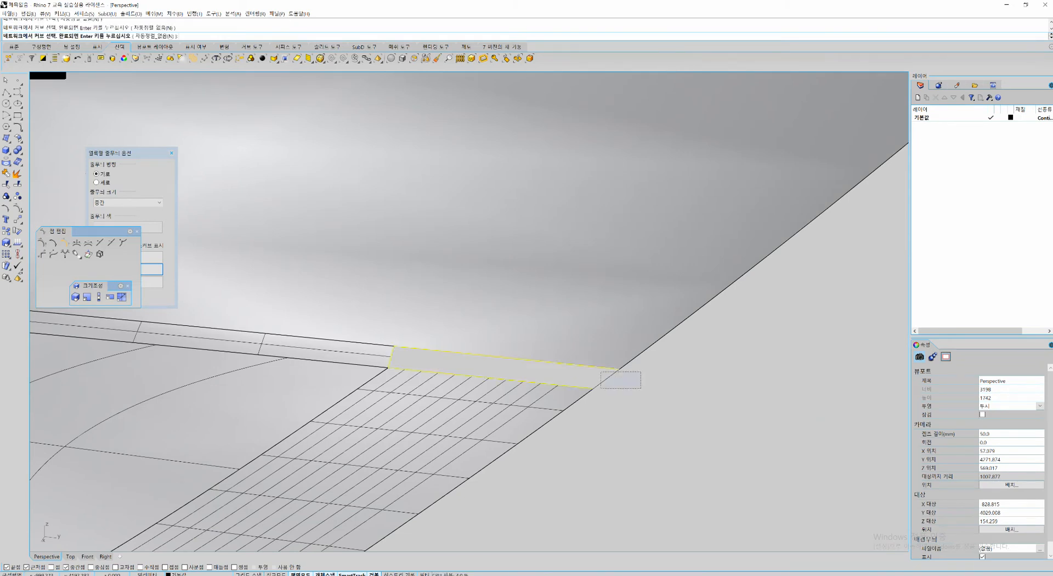
{"action": "left_click_drag", "start_coordinate": [600, 372], "coordinate": [595, 372]}
{"action": "key", "text": "space"}
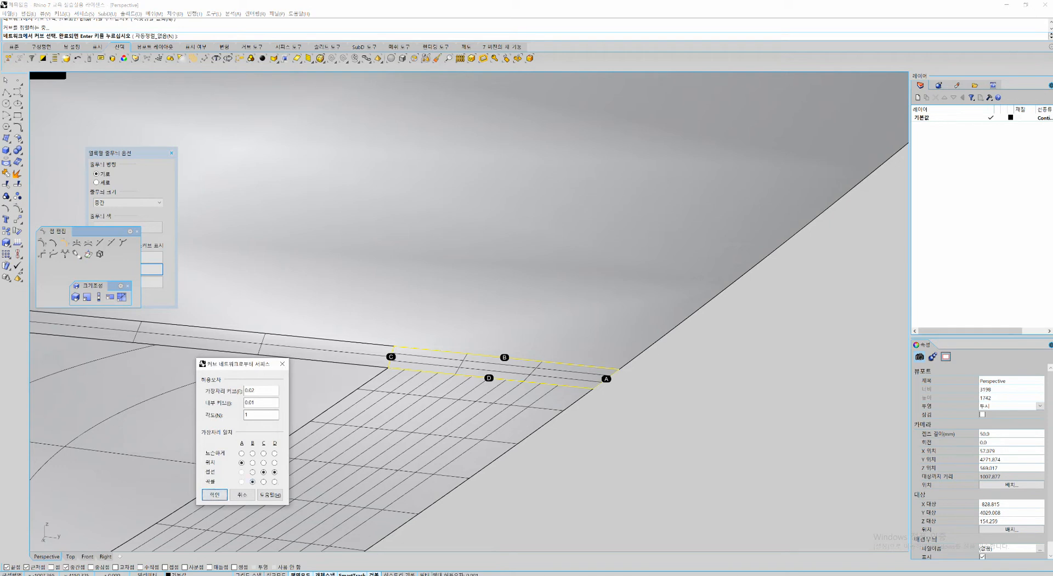
{"action": "left_click", "coordinate": [214, 494]}
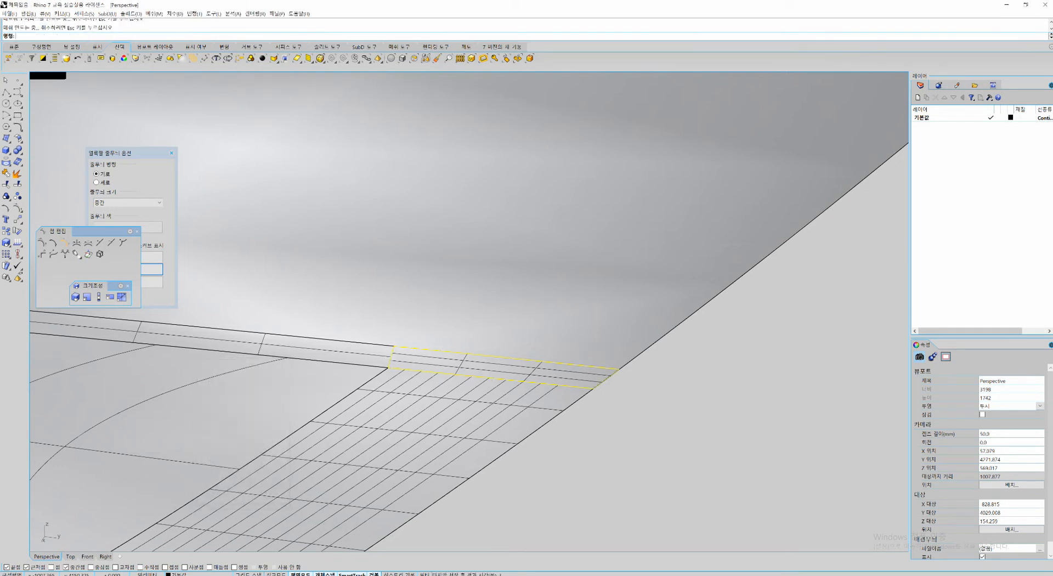
Step: Join the new blend strip and the far-end patch with the surrounding panels
{"action": "scroll", "coordinate": [458, 481], "scroll_direction": "down", "scroll_amount": 8}
{"action": "key", "text": "ctrl+a"}
{"action": "key", "text": "ctrl+j"}
Step: Examine the reflections across the upper panels and the new edge blend with an environment map
{"action": "right_click_drag", "start_coordinate": [466, 384], "coordinate": [472, 405]}
{"action": "type", "text": "EMap"}
{"action": "key", "text": "space"}
{"action": "key", "text": "Escape"}
{"action": "scroll", "coordinate": [438, 406], "scroll_direction": "up", "scroll_amount": 3}
{"action": "right_click_drag", "start_coordinate": [642, 342], "coordinate": [707, 202]}
{"action": "scroll", "coordinate": [729, 340], "scroll_direction": "down", "scroll_amount": 10}
{"action": "right_click_drag", "start_coordinate": [603, 307], "coordinate": [740, 236]}
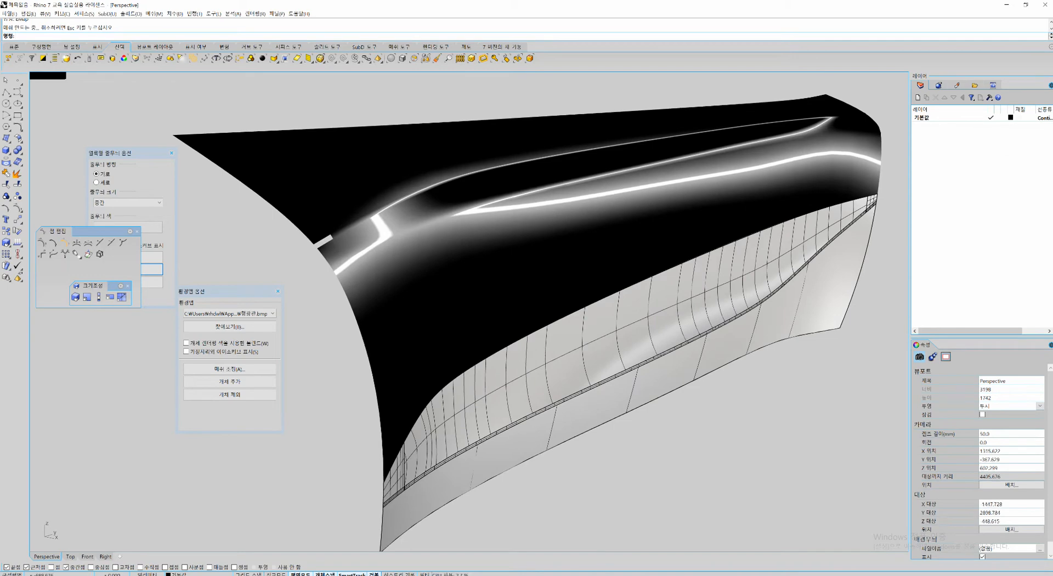
{"action": "left_click", "coordinate": [277, 291]}
{"action": "mouse_move", "coordinate": [417, 307]}
{"action": "right_mouse_down"}
{"action": "mouse_move", "coordinate": [433, 312]}
{"action": "mouse_move", "coordinate": [378, 362]}
{"action": "mouse_move", "coordinate": [411, 312]}
{"action": "right_mouse_up"}
{"action": "scroll", "coordinate": [378, 329], "scroll_direction": "up", "scroll_amount": 2}
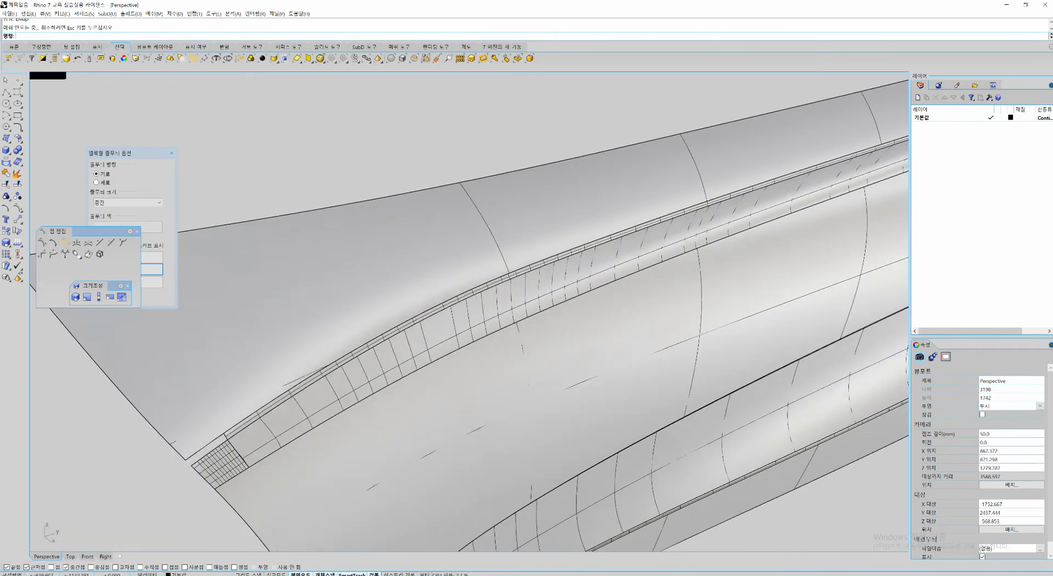
Step: Bridge the open front end of the gap with a blend curve between the panel's and the dense patch's outer edges, using curvature continuity
{"action": "scroll", "coordinate": [310, 414], "scroll_direction": "up", "scroll_amount": 2}
{"action": "right_click_drag", "start_coordinate": [241, 444], "coordinate": [324, 422], "text": "shift"}
{"action": "type", "text": "bc"}
{"action": "key", "text": "Return"}
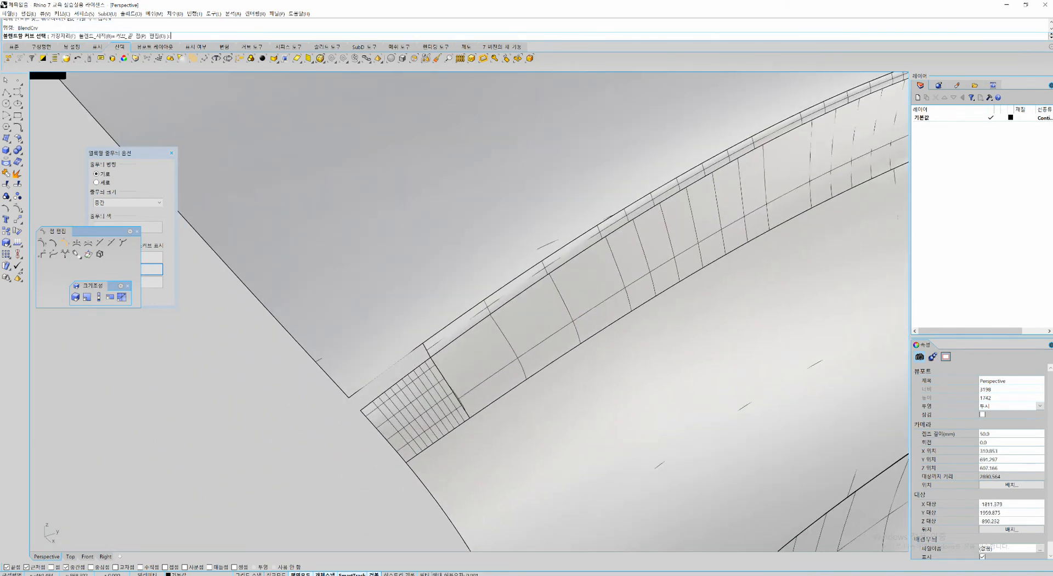
{"action": "left_click", "coordinate": [344, 392]}
{"action": "left_click", "coordinate": [367, 418]}
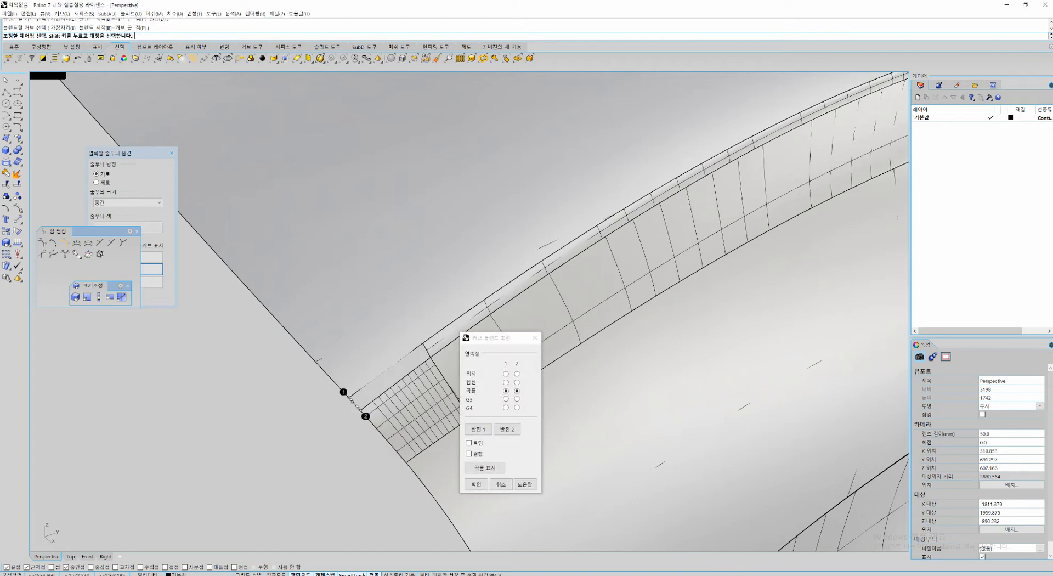
{"action": "key", "text": "Return"}
Step: Fill the gap's front end with a network surface, curvature on the three inner edges and position on the open one, and join it
{"action": "right_click_drag", "start_coordinate": [364, 426], "coordinate": [358, 426], "text": "shift"}
{"action": "scroll", "coordinate": [421, 391], "scroll_direction": "up", "scroll_amount": 5}
{"action": "type", "text": "ns"}
{"action": "key", "text": "Return"}
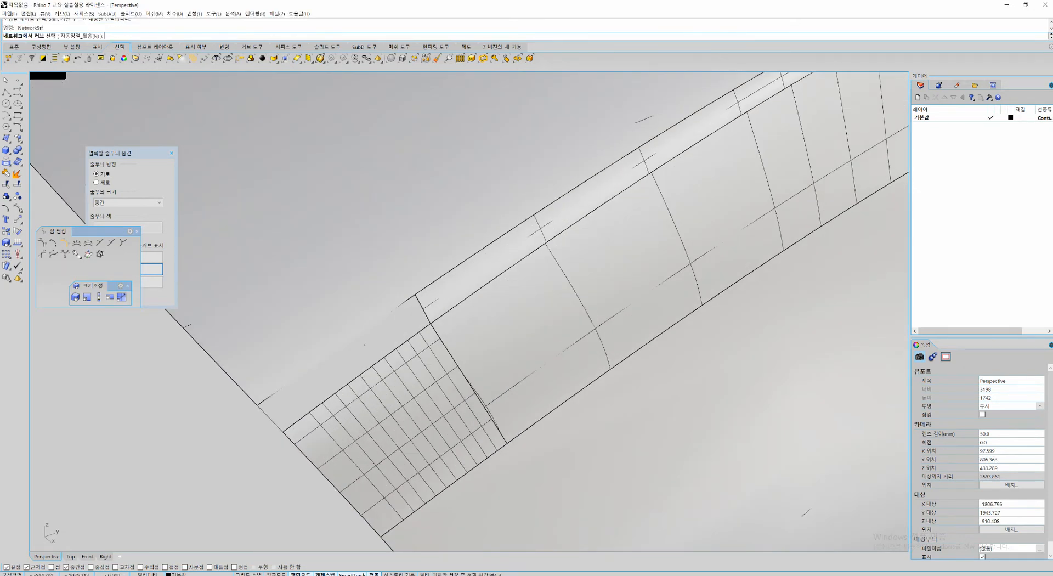
{"action": "left_click", "coordinate": [395, 307]}
{"action": "left_click", "coordinate": [423, 309]}
{"action": "left_click", "coordinate": [410, 338]}
{"action": "key", "text": "Return"}
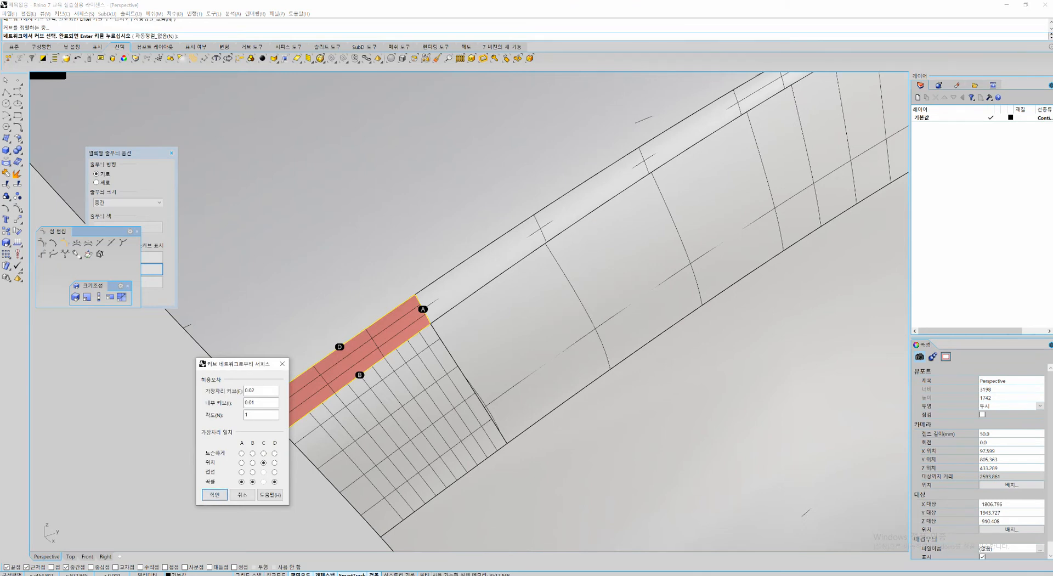
{"action": "right_click_drag", "start_coordinate": [410, 341], "coordinate": [572, 314], "text": "shift"}
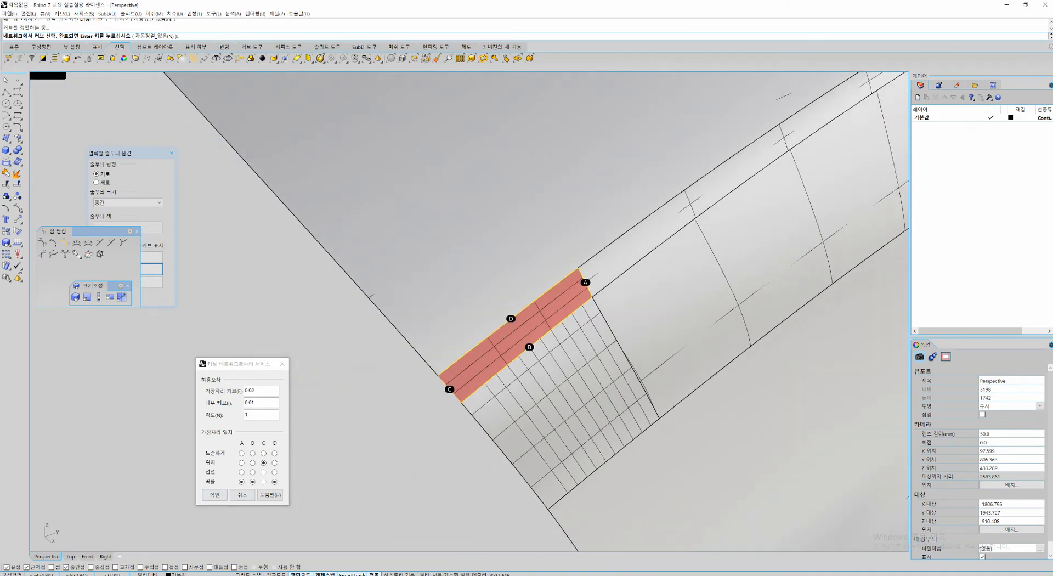
{"action": "key", "text": "Return"}
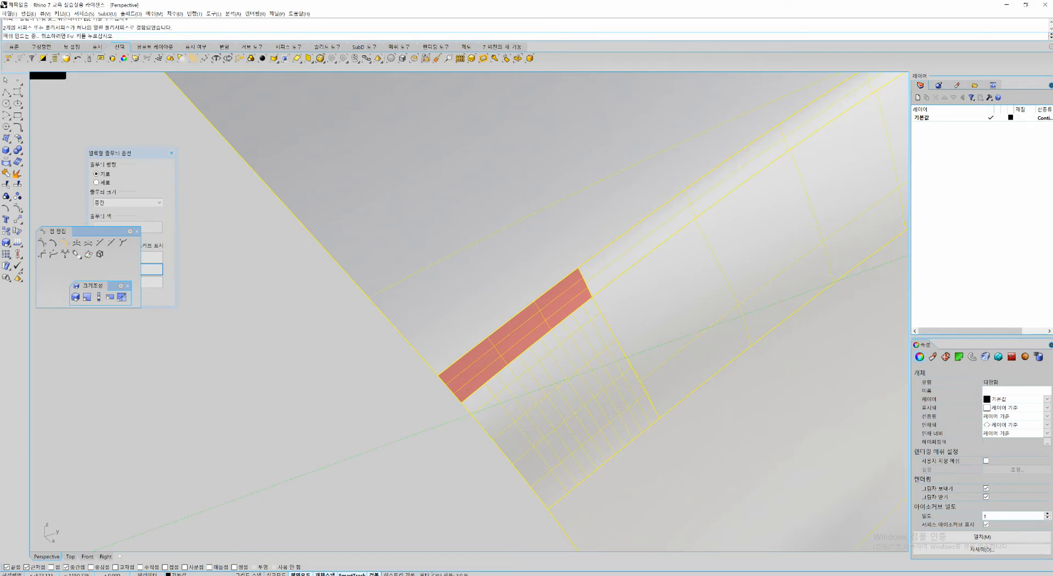
Step: Examine the environment-map reflections over the patched front end and the full length of the upper panels
{"action": "type", "text": "emap"}
{"action": "key", "text": "Return"}
{"action": "scroll", "coordinate": [470, 225], "scroll_direction": "down", "scroll_amount": 5}
{"action": "key", "text": "Escape"}
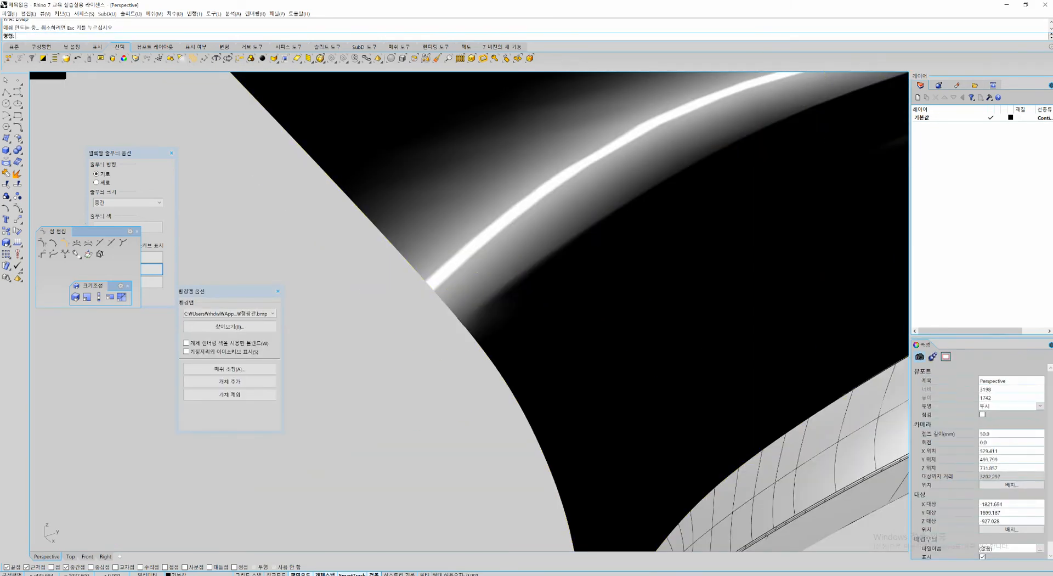
{"action": "right_click_drag", "start_coordinate": [482, 274], "coordinate": [413, 211]}
{"action": "scroll", "coordinate": [461, 266], "scroll_direction": "down", "scroll_amount": 2}
{"action": "right_click_drag", "start_coordinate": [439, 257], "coordinate": [458, 339], "text": "shift"}
{"action": "right_click_drag", "start_coordinate": [548, 436], "coordinate": [467, 392]}
{"action": "scroll", "coordinate": [506, 398], "scroll_direction": "down", "scroll_amount": 8}
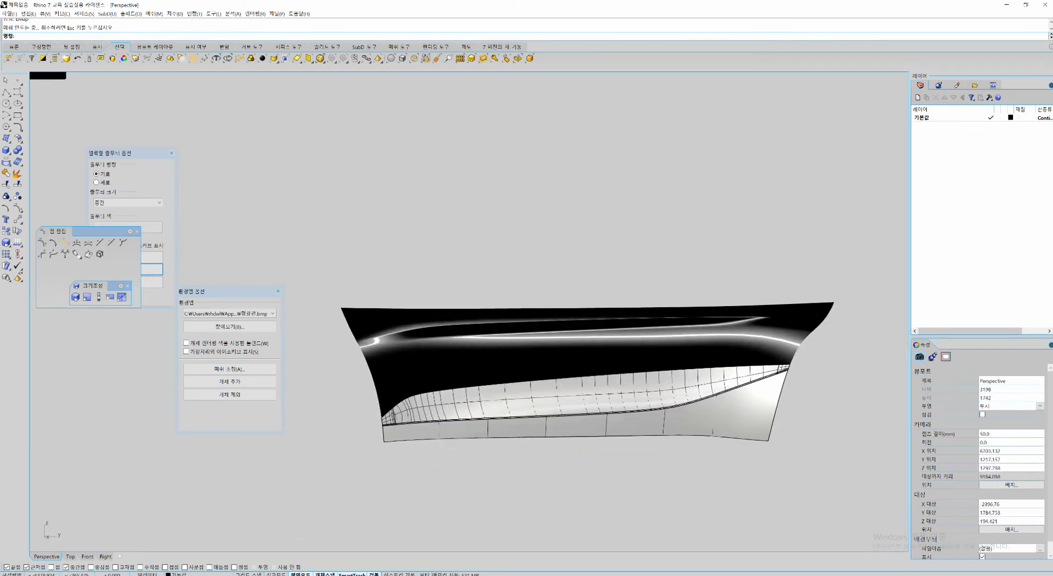
{"action": "left_click", "coordinate": [278, 291]}
Step: Examine the environment-map reflections of the whole body side, including the lower panels, from several angles and distances
{"action": "mouse_move", "coordinate": [688, 301]}
{"action": "right_mouse_down", "text": "shift"}
{"action": "mouse_move", "coordinate": [558, 262]}
{"action": "mouse_move", "coordinate": [696, 270]}
{"action": "right_mouse_up", "text": "shift"}
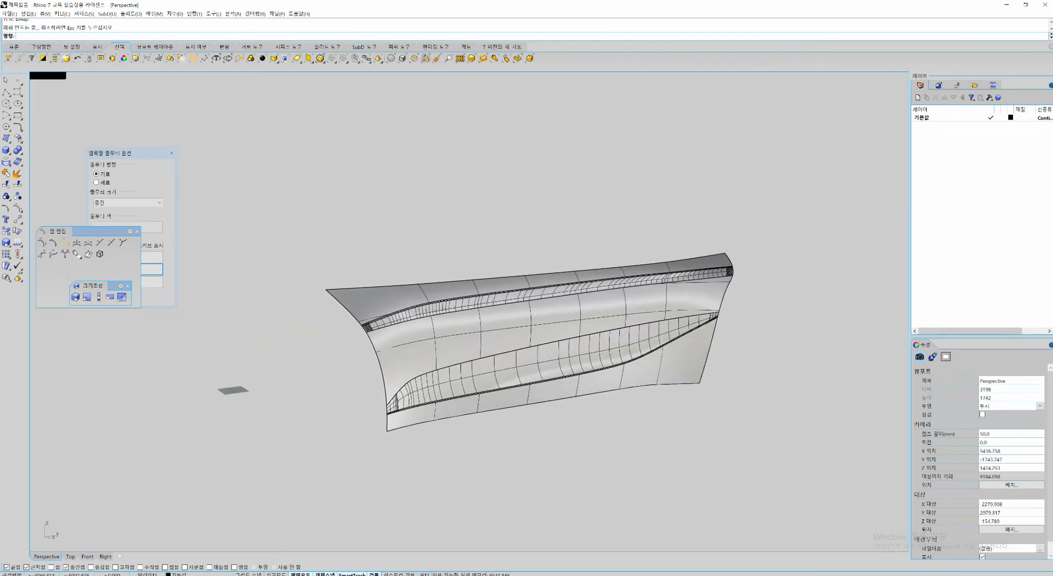
{"action": "left_click_drag", "start_coordinate": [757, 213], "coordinate": [261, 482]}
{"action": "right_click_drag", "start_coordinate": [413, 342], "coordinate": [389, 350], "text": "shift"}
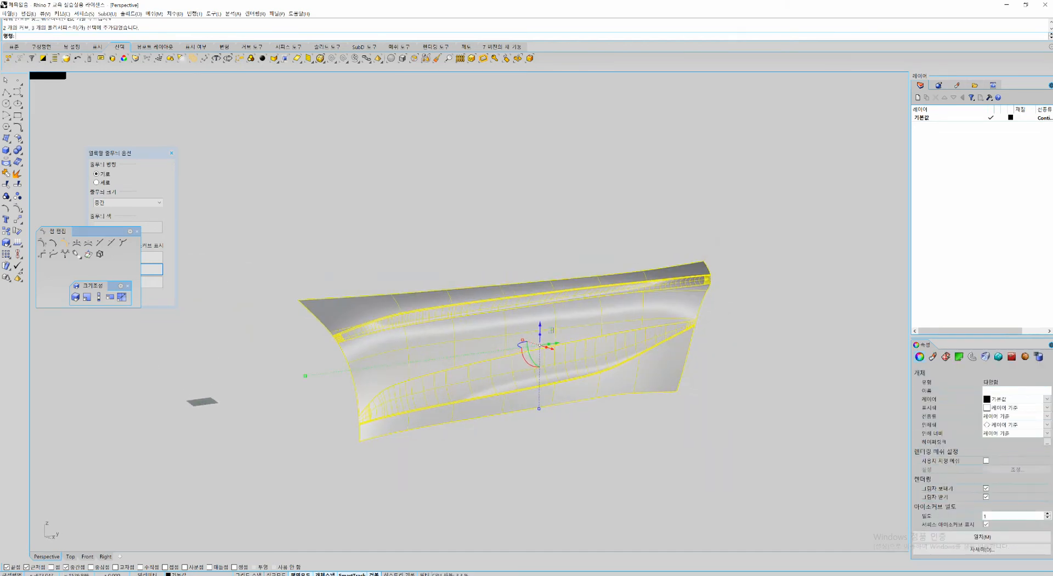
{"action": "key", "text": "space"}
{"action": "key", "text": "Escape"}
{"action": "mouse_move", "coordinate": [487, 286]}
{"action": "right_mouse_down"}
{"action": "mouse_move", "coordinate": [452, 285]}
{"action": "mouse_move", "coordinate": [411, 260]}
{"action": "right_mouse_up"}
{"action": "scroll", "coordinate": [337, 252], "scroll_direction": "down", "scroll_amount": 4}
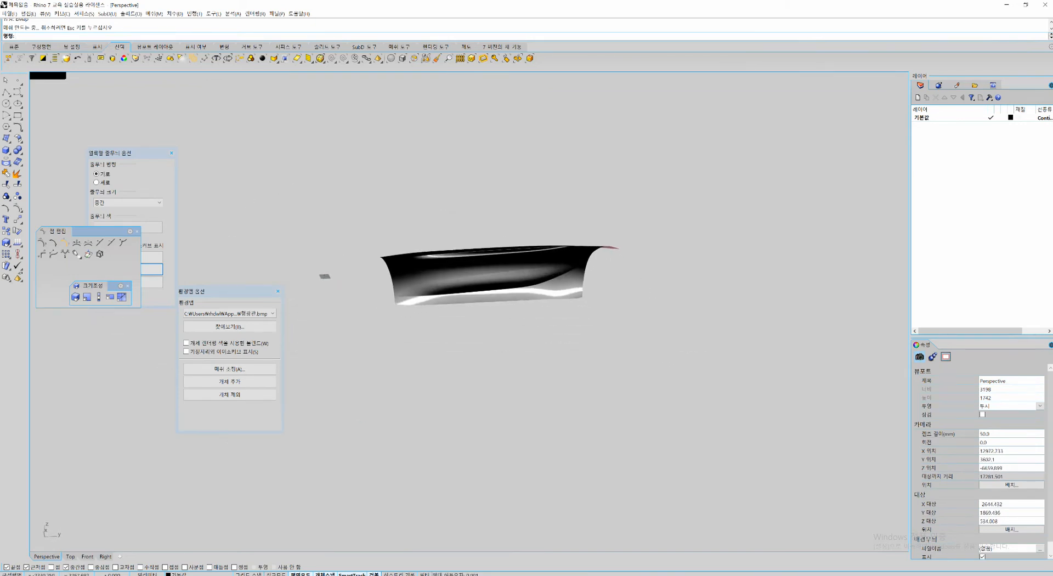
{"action": "right_click_drag", "start_coordinate": [556, 325], "coordinate": [586, 324]}
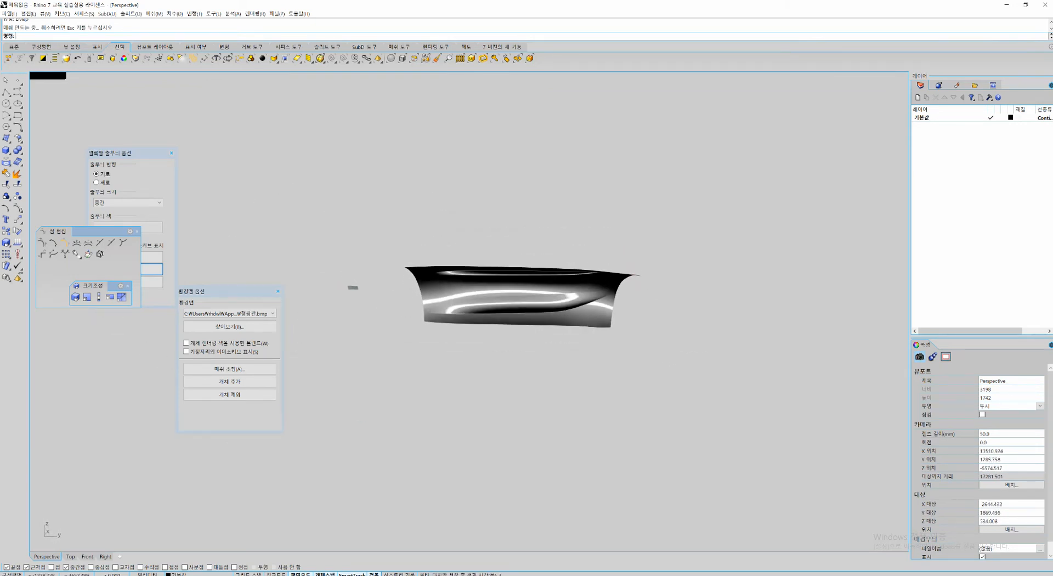
{"action": "scroll", "coordinate": [557, 318], "scroll_direction": "up", "scroll_amount": 6}
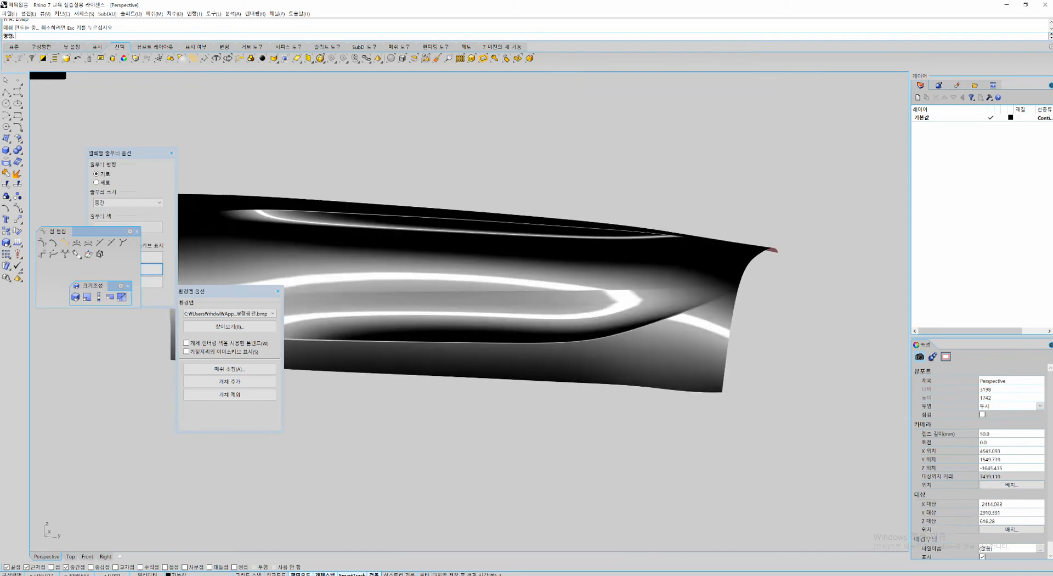
{"action": "scroll", "coordinate": [677, 361], "scroll_direction": "down", "scroll_amount": 7}
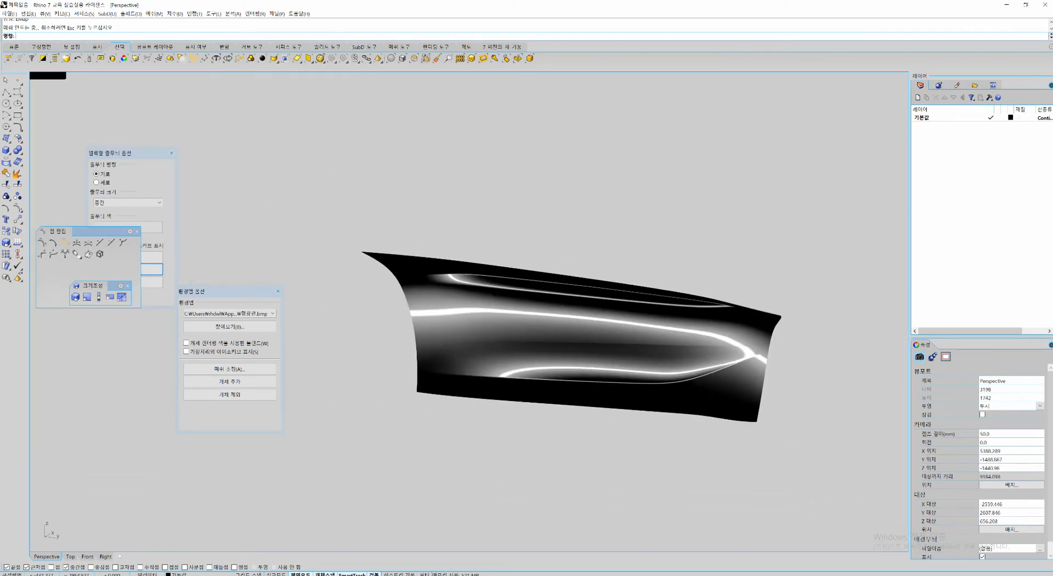
{"action": "right_click_drag", "start_coordinate": [677, 361], "coordinate": [766, 378]}
{"action": "scroll", "coordinate": [752, 380], "scroll_direction": "up", "scroll_amount": 7}
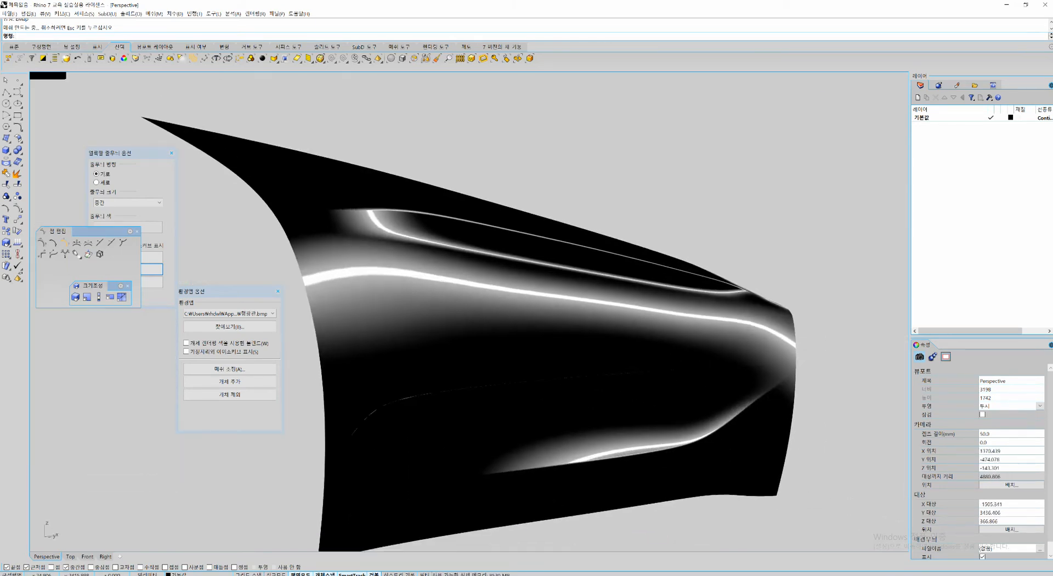
{"action": "scroll", "coordinate": [701, 378], "scroll_direction": "down", "scroll_amount": 4}
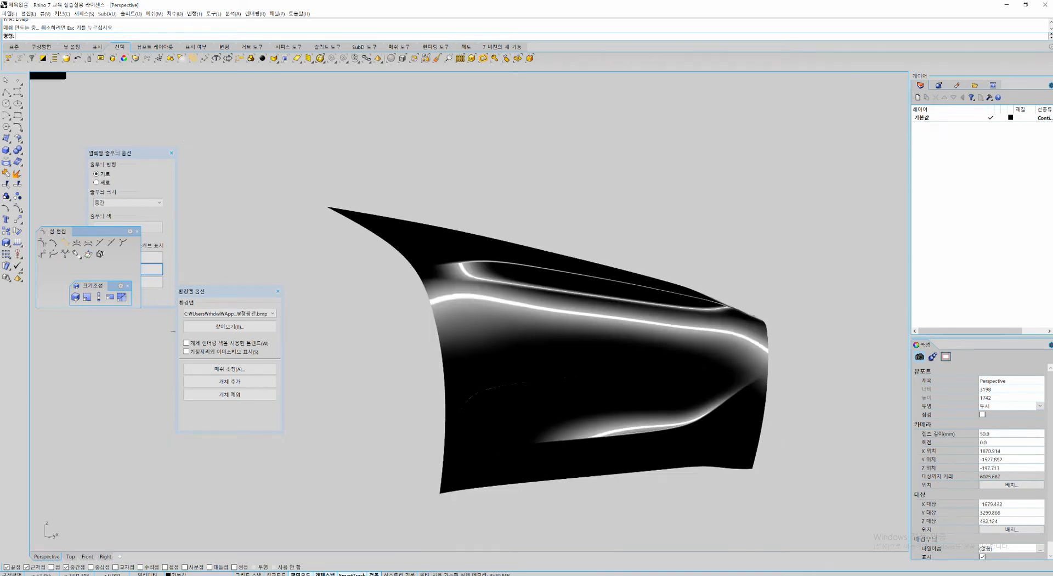
{"action": "right_click_drag", "start_coordinate": [702, 378], "coordinate": [658, 359]}
{"action": "scroll", "coordinate": [672, 384], "scroll_direction": "up", "scroll_amount": 6}
{"action": "scroll", "coordinate": [672, 384], "scroll_direction": "down", "scroll_amount": 2}
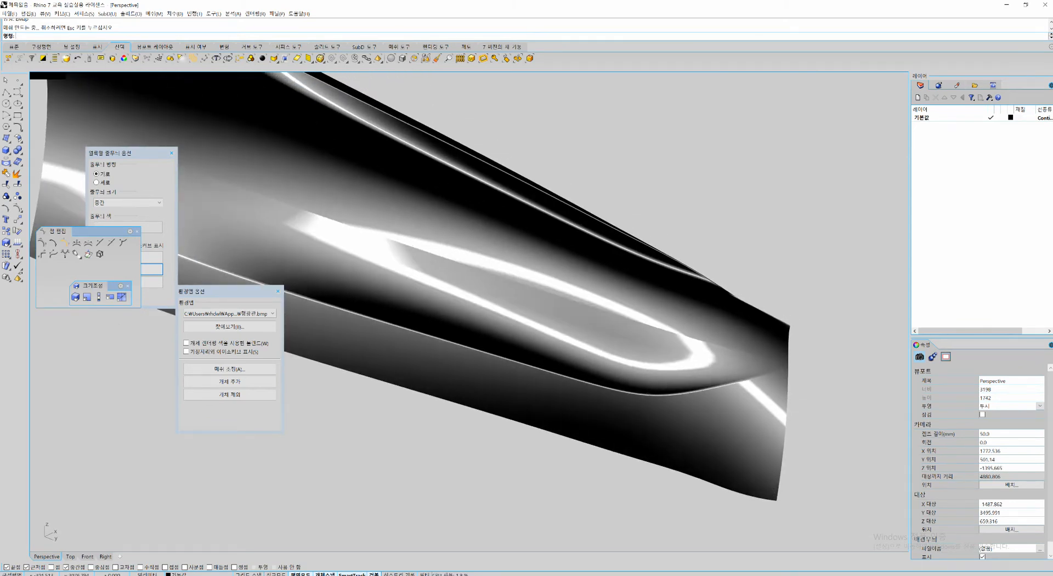
{"action": "right_click_drag", "start_coordinate": [562, 376], "coordinate": [595, 466], "text": "shift"}
{"action": "scroll", "coordinate": [598, 425], "scroll_direction": "down", "scroll_amount": 6}
{"action": "left_click", "coordinate": [277, 291]}
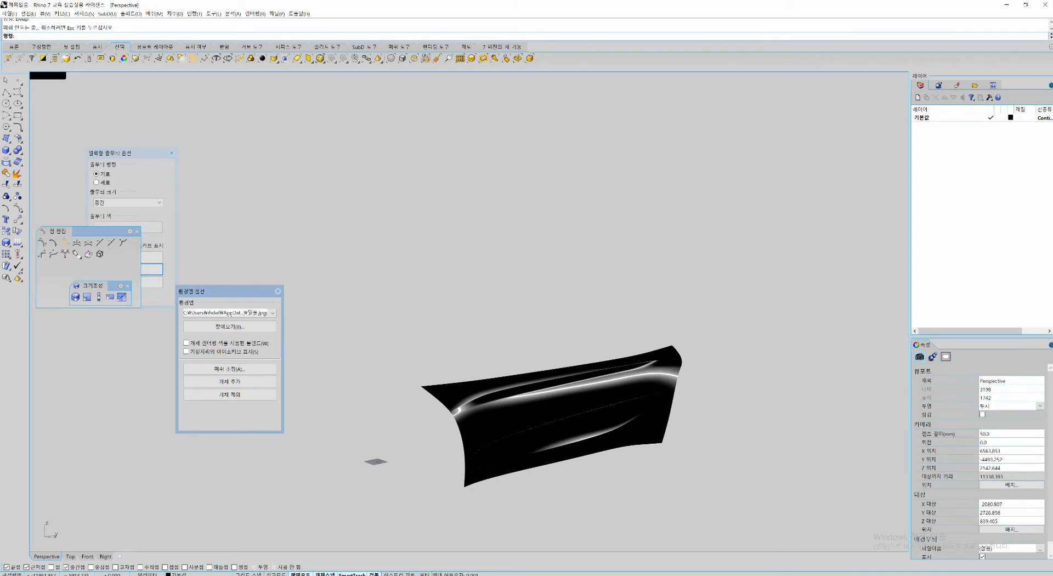
{"action": "left_click", "coordinate": [277, 291]}
{"action": "mouse_move", "coordinate": [570, 384]}
{"action": "right_mouse_down", "text": "shift"}
{"action": "mouse_move", "coordinate": [568, 285]}
{"action": "mouse_move", "coordinate": [558, 346]}
{"action": "right_mouse_up", "text": "shift"}
{"action": "scroll", "coordinate": [563, 311], "scroll_direction": "up", "scroll_amount": 4}
{"action": "scroll", "coordinate": [610, 343], "scroll_direction": "up", "scroll_amount": 2}
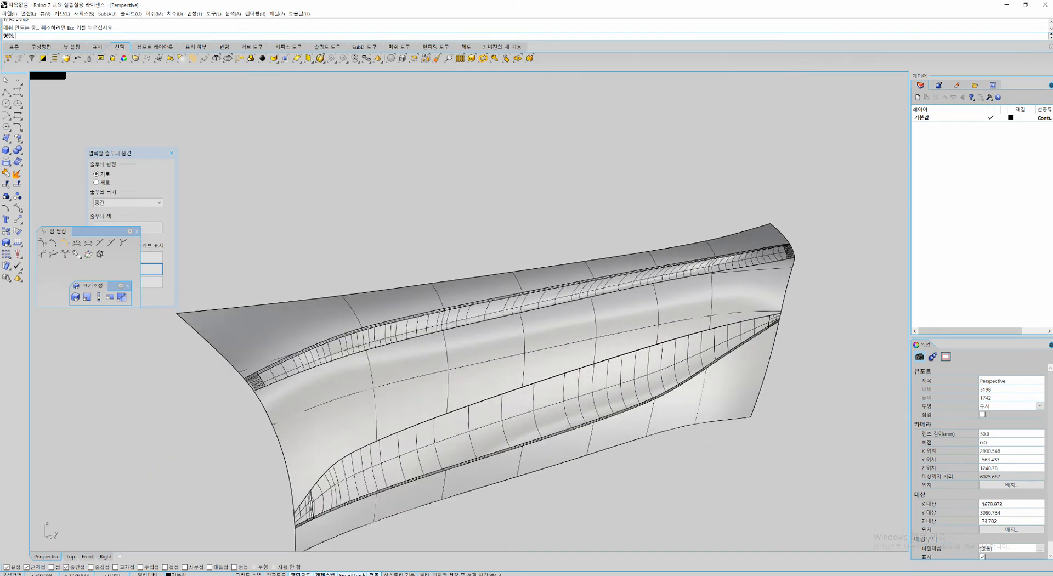
{"action": "key", "text": "ctrl+2"}
{"action": "left_click_drag", "start_coordinate": [565, 373], "coordinate": [586, 471]}
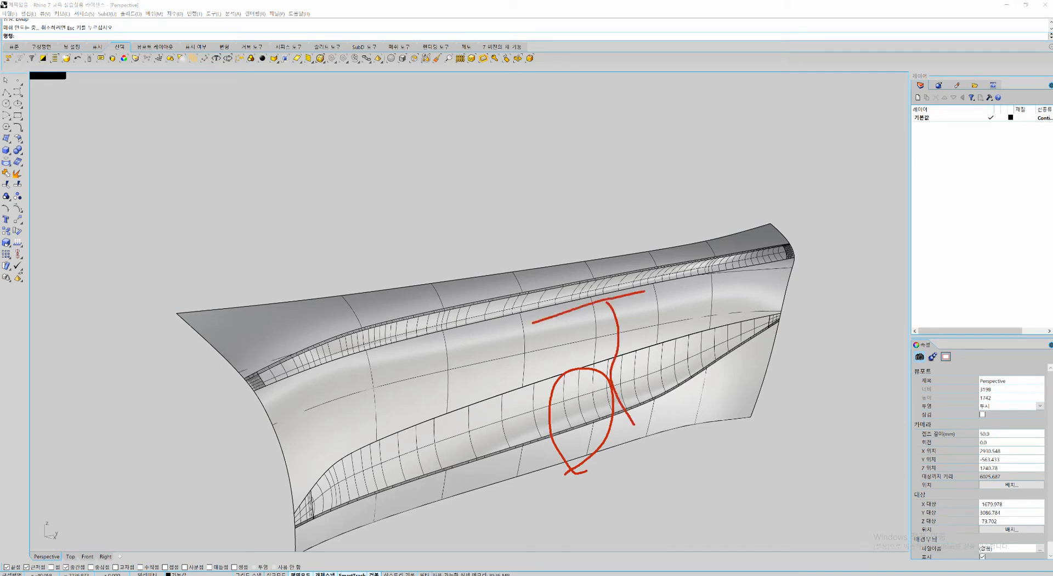
{"action": "left_click_drag", "start_coordinate": [501, 439], "coordinate": [420, 515]}
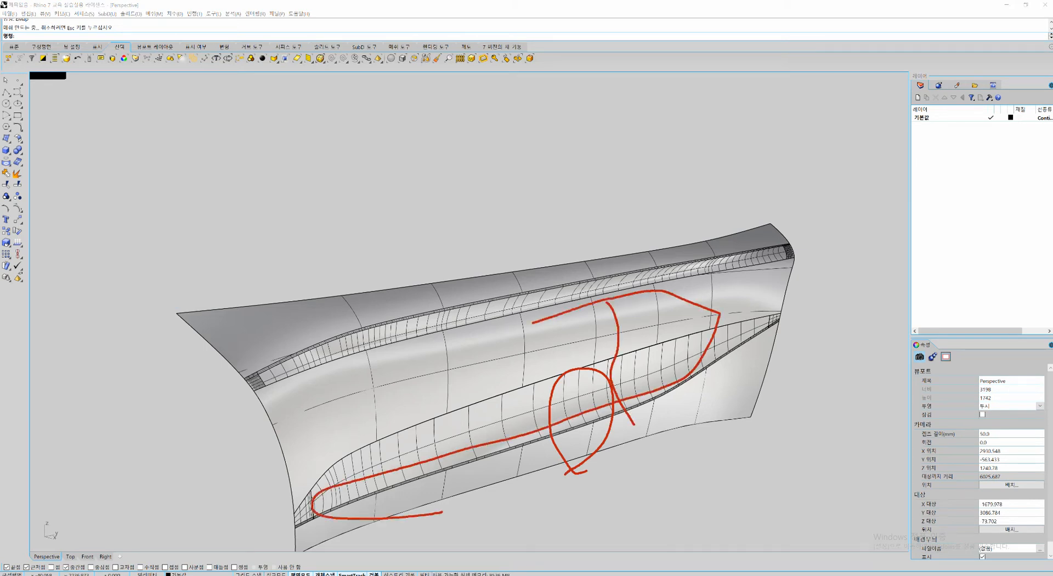
{"action": "key", "text": "Escape"}
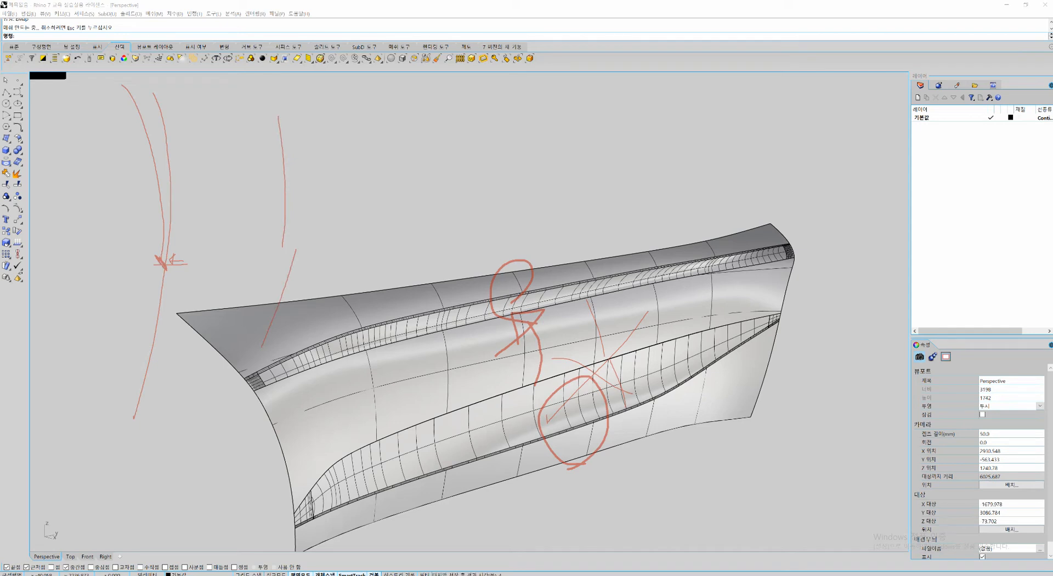
{"action": "key", "text": "Escape"}
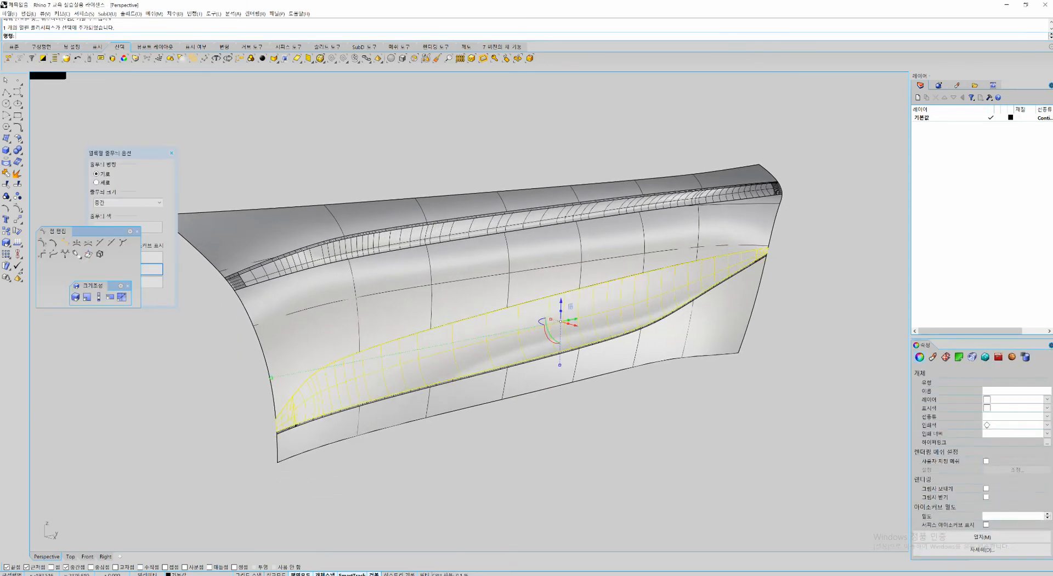
Step: Check the reflections of the complete body side once more with the environment map
{"action": "key", "text": "ctrl+a"}
{"action": "key", "text": "Return"}
{"action": "key", "text": "Escape"}
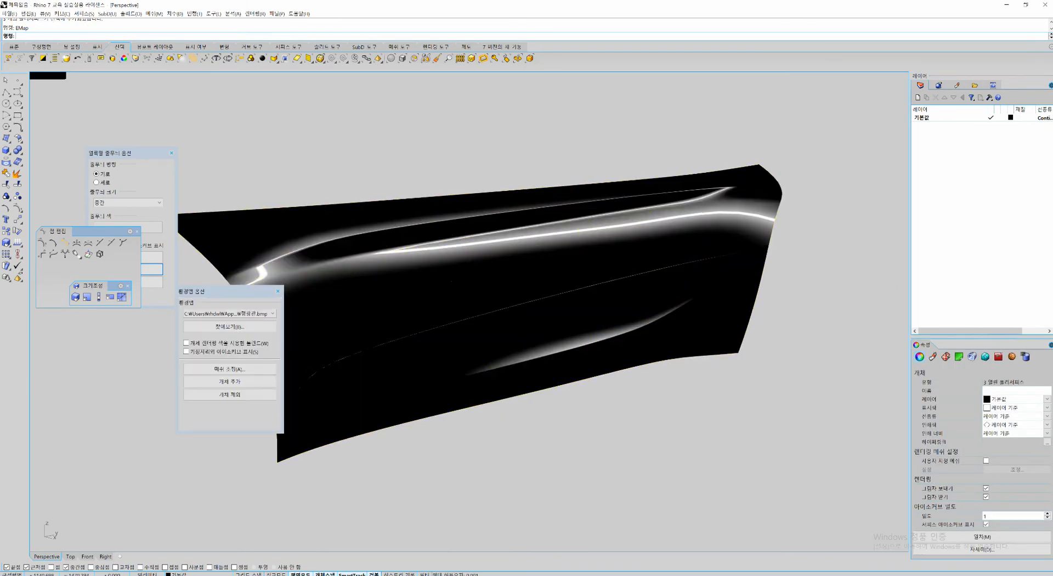
{"action": "mouse_move", "coordinate": [493, 317]}
{"action": "right_mouse_down"}
{"action": "mouse_move", "coordinate": [526, 220]}
{"action": "mouse_move", "coordinate": [488, 334]}
{"action": "mouse_move", "coordinate": [526, 335]}
{"action": "right_mouse_up"}
{"action": "left_click", "coordinate": [278, 291]}
Step: Extract the lower blend strip and its two small end patches from the body-side polysurface and cut them out
{"action": "left_click", "coordinate": [573, 350]}
{"action": "key", "text": "Return"}
{"action": "left_click", "coordinate": [573, 349]}
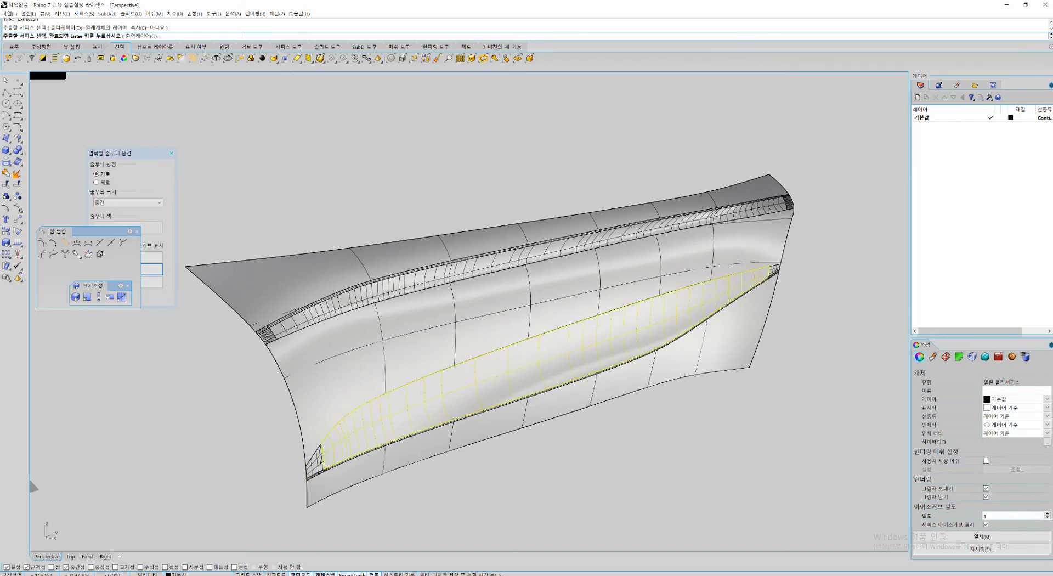
{"action": "scroll", "coordinate": [317, 459], "scroll_direction": "up", "scroll_amount": 8}
{"action": "left_click", "coordinate": [317, 460]}
{"action": "scroll", "coordinate": [317, 461], "scroll_direction": "down", "scroll_amount": 8}
{"action": "scroll", "coordinate": [776, 264], "scroll_direction": "up", "scroll_amount": 5}
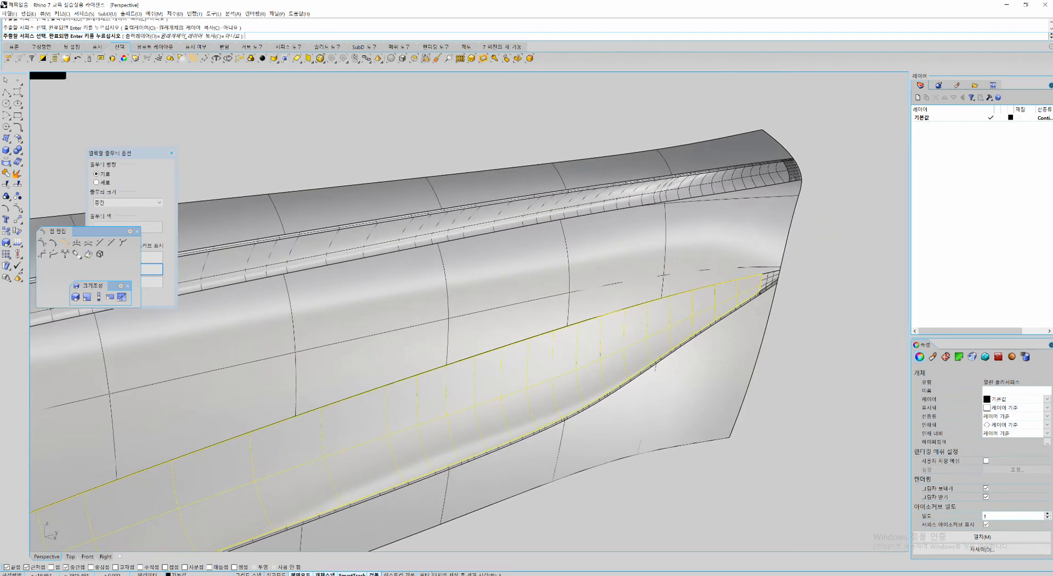
{"action": "key", "text": "Return"}
{"action": "scroll", "coordinate": [594, 307], "scroll_direction": "down", "scroll_amount": 5}
{"action": "key", "text": "ctrl+x"}
{"action": "right_click_drag", "start_coordinate": [510, 351], "coordinate": [589, 288], "text": "shift"}
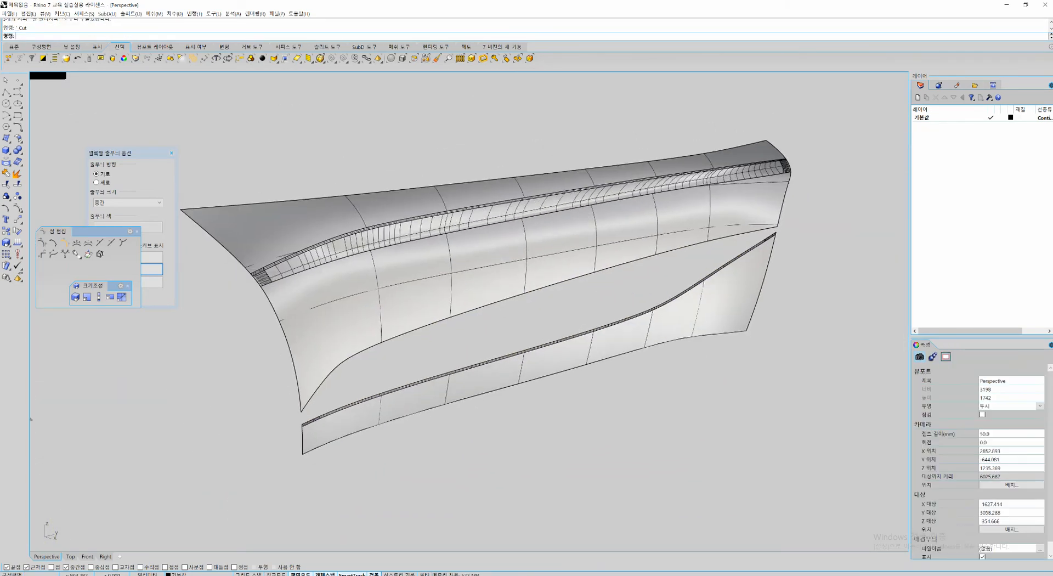
{"action": "scroll", "coordinate": [350, 418], "scroll_direction": "up", "scroll_amount": 8}
{"action": "right_click_drag", "start_coordinate": [362, 378], "coordinate": [339, 419]}
{"action": "left_click", "coordinate": [328, 321]}
{"action": "left_click", "coordinate": [328, 375]}
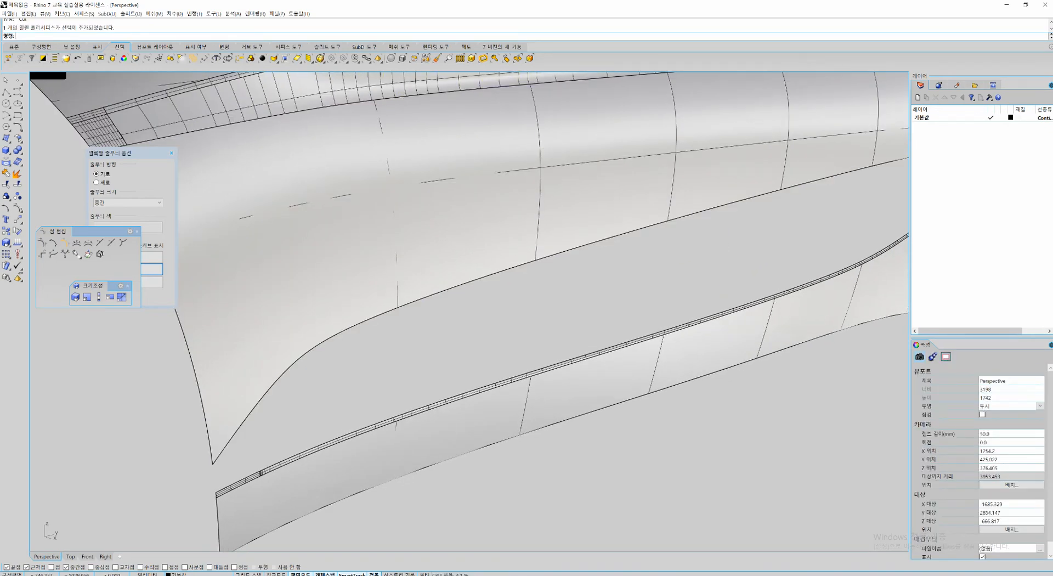
{"action": "type", "text": "de"}
{"action": "key", "text": "space"}
{"action": "left_click", "coordinate": [540, 258]}
{"action": "right_click_drag", "start_coordinate": [548, 281], "coordinate": [448, 356], "text": "shift"}
{"action": "scroll", "coordinate": [449, 358], "scroll_direction": "down", "scroll_amount": 8}
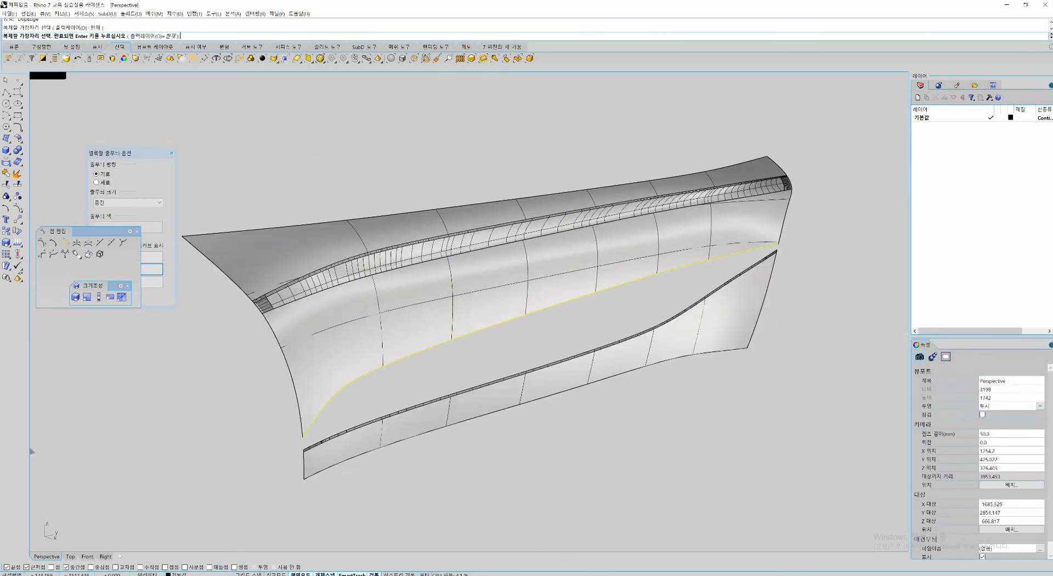
{"action": "scroll", "coordinate": [502, 313], "scroll_direction": "up", "scroll_amount": 4}
{"action": "key", "text": "Return"}
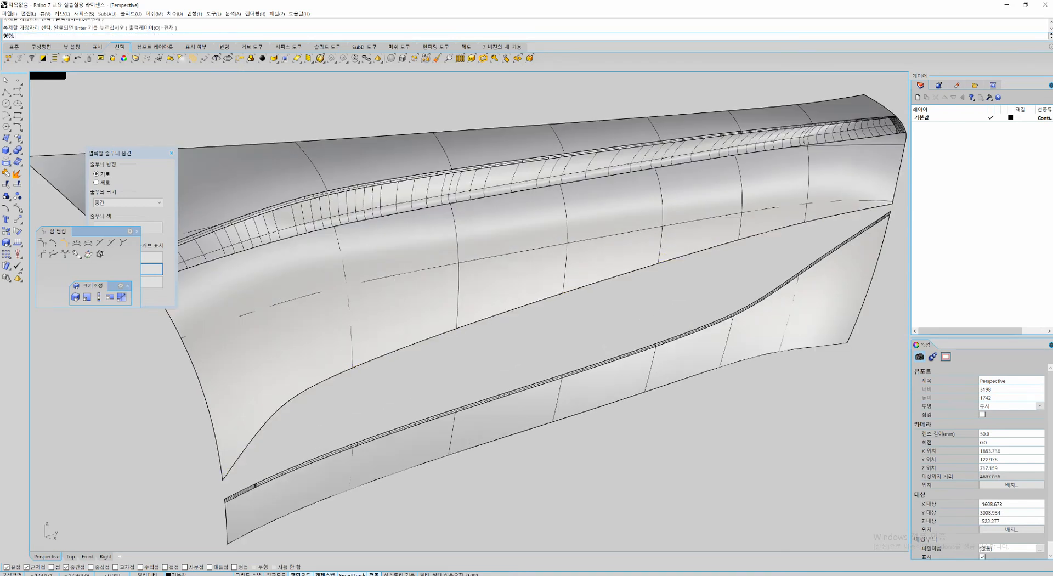
Step: Split the upper panel's lower edge close to its hooked end, where it drops toward the lower panel
{"action": "key", "text": "space"}
{"action": "type", "text": "se"}
{"action": "key", "text": "space"}
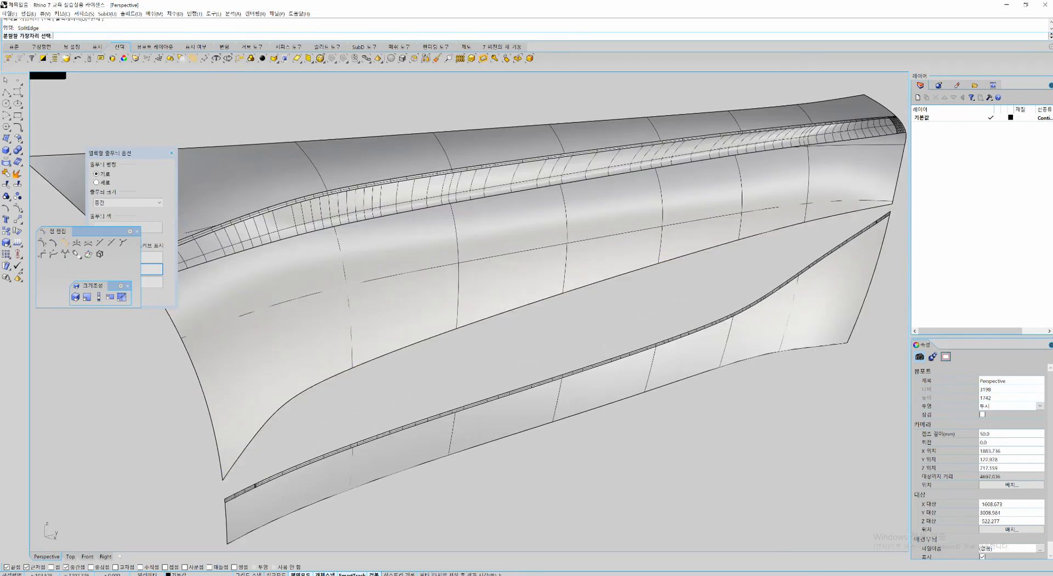
{"action": "left_click", "coordinate": [241, 455]}
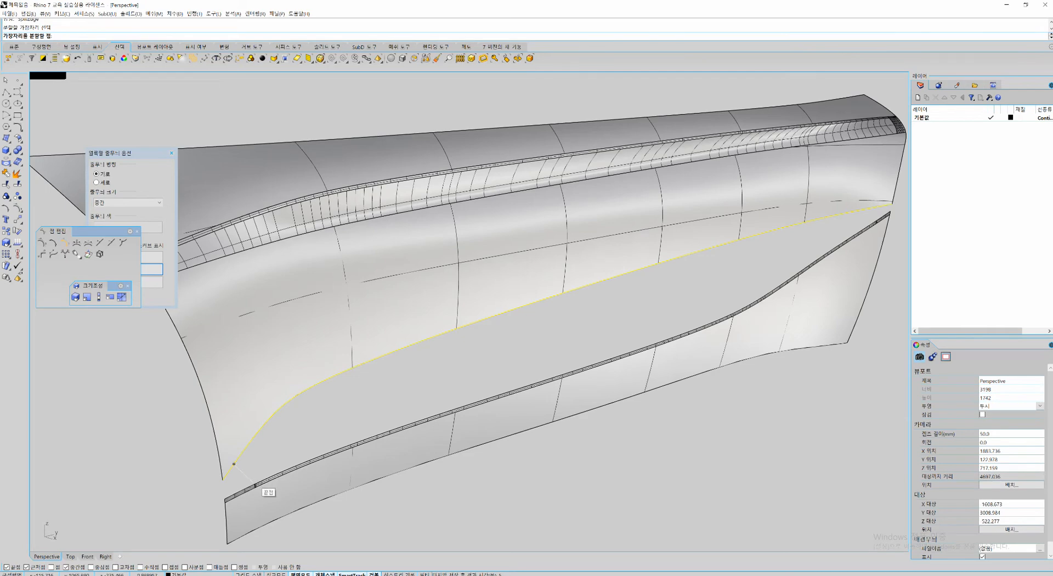
{"action": "left_click", "coordinate": [255, 486]}
{"action": "key", "text": "space"}
{"action": "right_click_drag", "start_coordinate": [752, 274], "coordinate": [663, 324], "text": "shift"}
{"action": "scroll", "coordinate": [664, 323], "scroll_direction": "up", "scroll_amount": 2}
{"action": "type", "text": "de"}
{"action": "key", "text": "space"}
{"action": "left_click", "coordinate": [511, 319]}
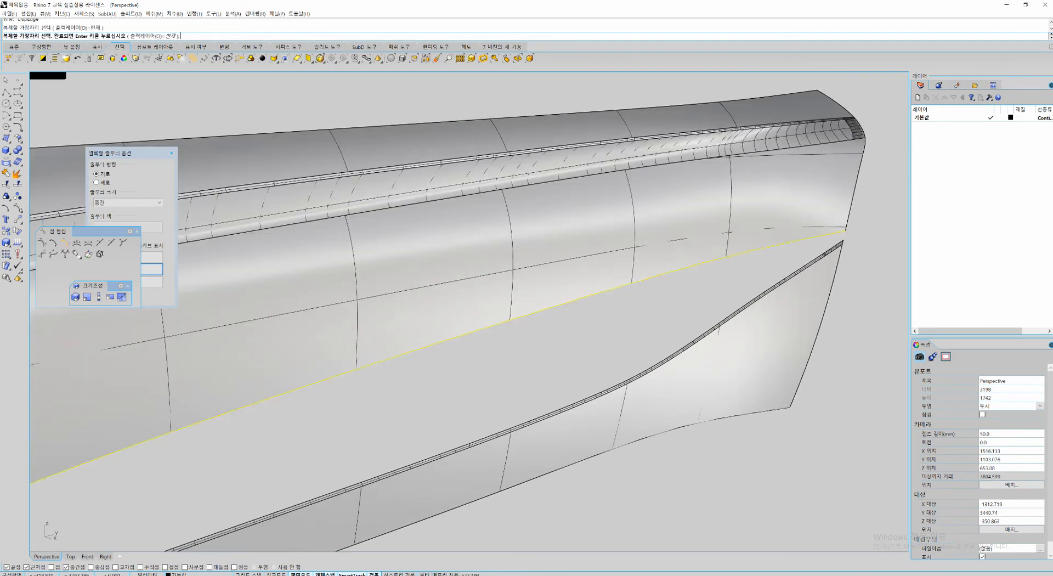
{"action": "scroll", "coordinate": [827, 253], "scroll_direction": "up", "scroll_amount": 5}
{"action": "key", "text": "space"}
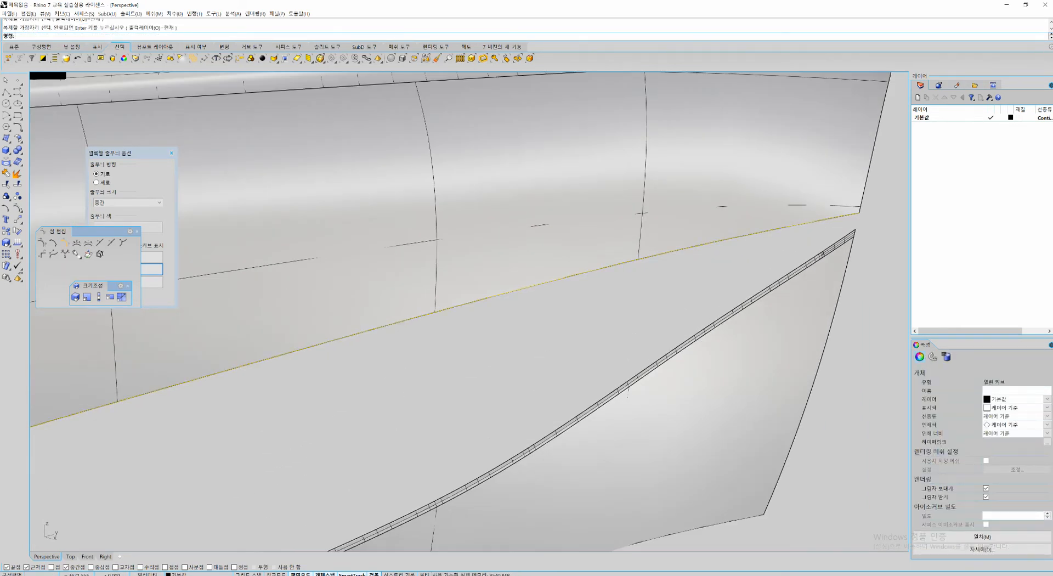
{"action": "scroll", "coordinate": [713, 274], "scroll_direction": "down", "scroll_amount": 6}
{"action": "key", "text": "ctrl+z"}
Step: Split the same lower edge of the upper panel close to the tapering end of the gap
{"action": "scroll", "coordinate": [768, 252], "scroll_direction": "up", "scroll_amount": 7}
{"action": "type", "text": "se"}
{"action": "key", "text": "space"}
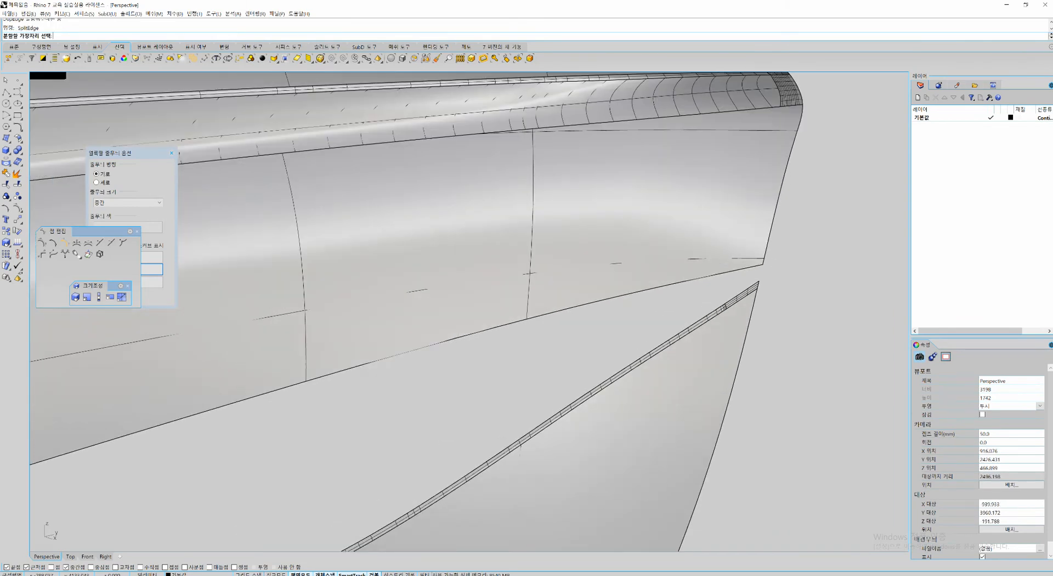
{"action": "left_click", "coordinate": [725, 275]}
{"action": "key", "text": "space"}
{"action": "scroll", "coordinate": [716, 295], "scroll_direction": "down", "scroll_amount": 8}
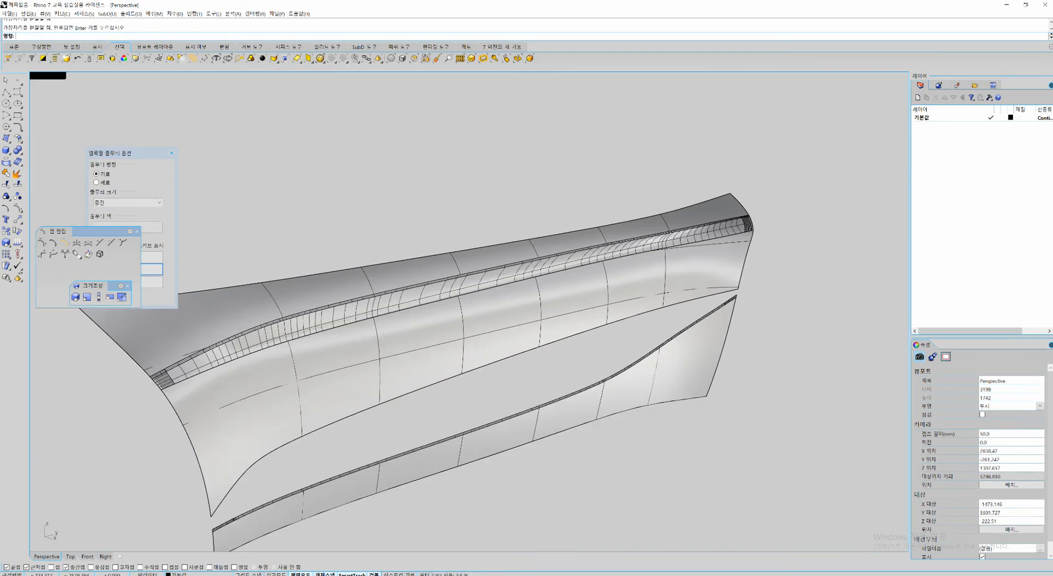
Step: Blend a surface between the upper panel's split lower edge and the lower panel's upper edge, with curvature continuity on both sides
{"action": "right_click_drag", "start_coordinate": [716, 295], "coordinate": [750, 282], "text": "shift"}
{"action": "type", "text": "bs"}
{"action": "key", "text": "space"}
{"action": "left_click", "coordinate": [612, 311]}
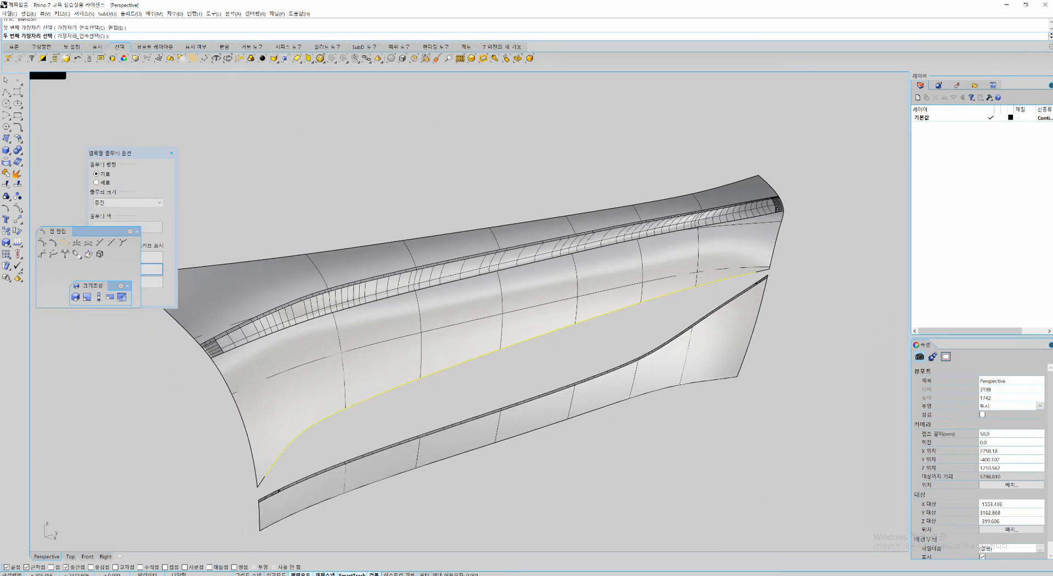
{"action": "left_click", "coordinate": [620, 366]}
{"action": "right_click_drag", "start_coordinate": [623, 359], "coordinate": [680, 329]}
{"action": "scroll", "coordinate": [688, 274], "scroll_direction": "up", "scroll_amount": 3}
{"action": "right_click_drag", "start_coordinate": [688, 274], "coordinate": [666, 293]}
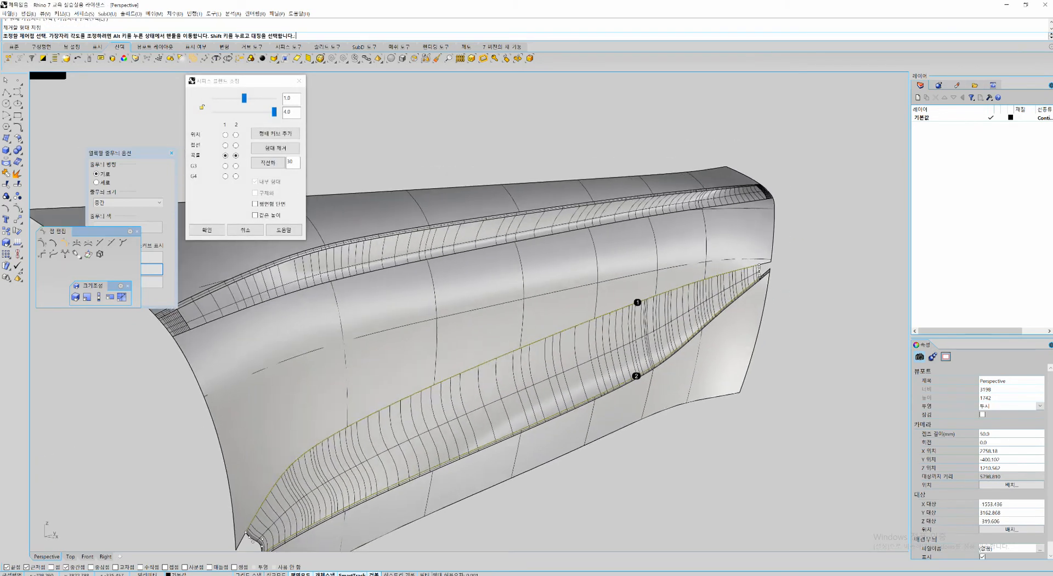
{"action": "right_click_drag", "start_coordinate": [758, 268], "coordinate": [666, 263]}
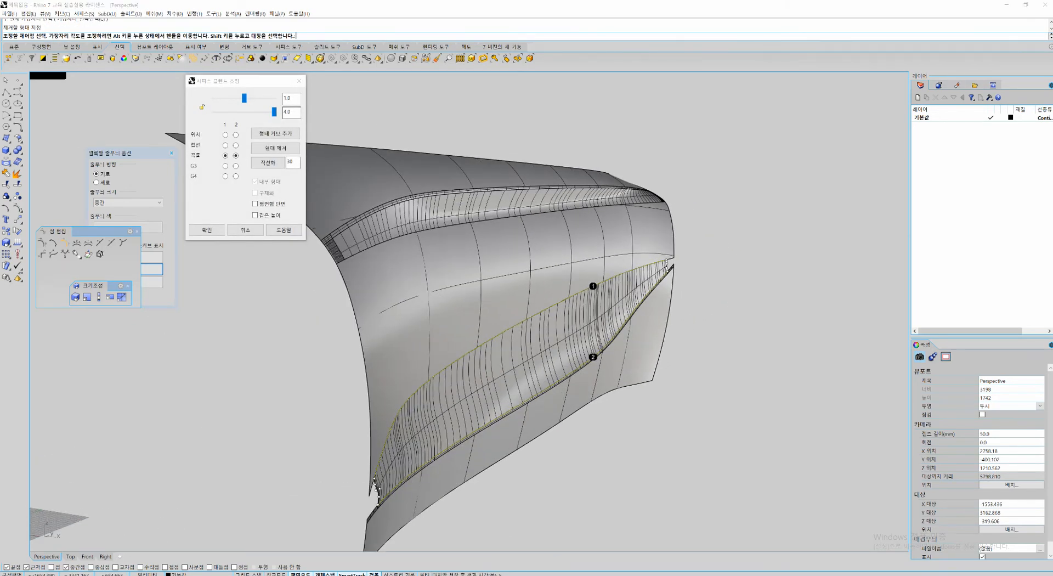
{"action": "double_click", "coordinate": [288, 112]}
{"action": "key", "text": "Return"}
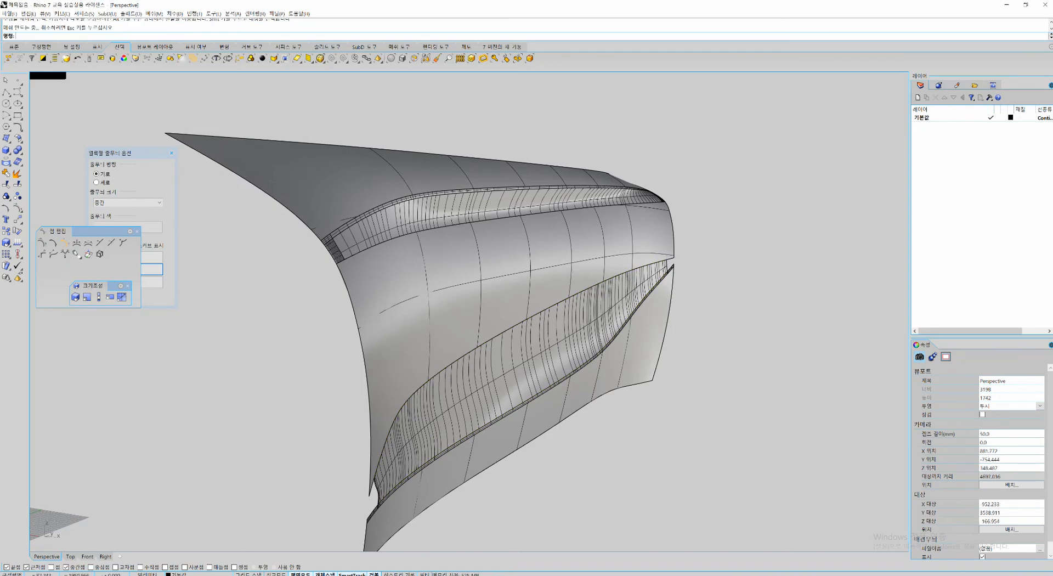
Step: Check the new blend strip together with all panels using the environment map, and cut the strip out
{"action": "right_click_drag", "start_coordinate": [680, 275], "coordinate": [598, 263]}
{"action": "left_click", "coordinate": [466, 340]}
{"action": "key", "text": "ctrl+a"}
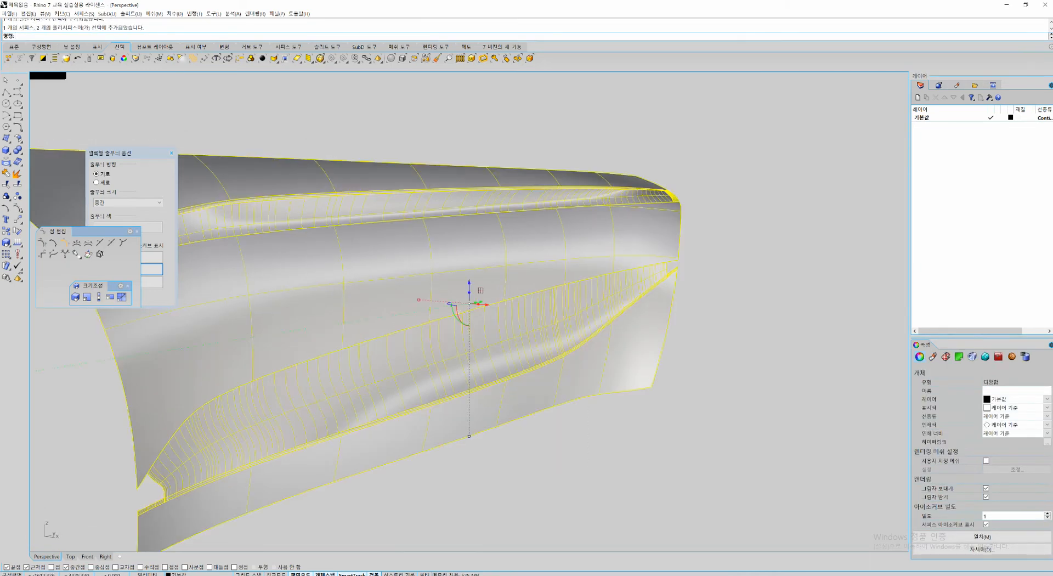
{"action": "type", "text": "EMap"}
{"action": "key", "text": "Return"}
{"action": "right_click_drag", "start_coordinate": [493, 383], "coordinate": [554, 332]}
{"action": "left_click", "coordinate": [493, 304]}
{"action": "key", "text": "ctrl+x"}
Step: Blend the two long gap edges with curvature on both sides and bulge values 0.973 and 0.5, and join the strip to the panels
{"action": "key", "text": "space"}
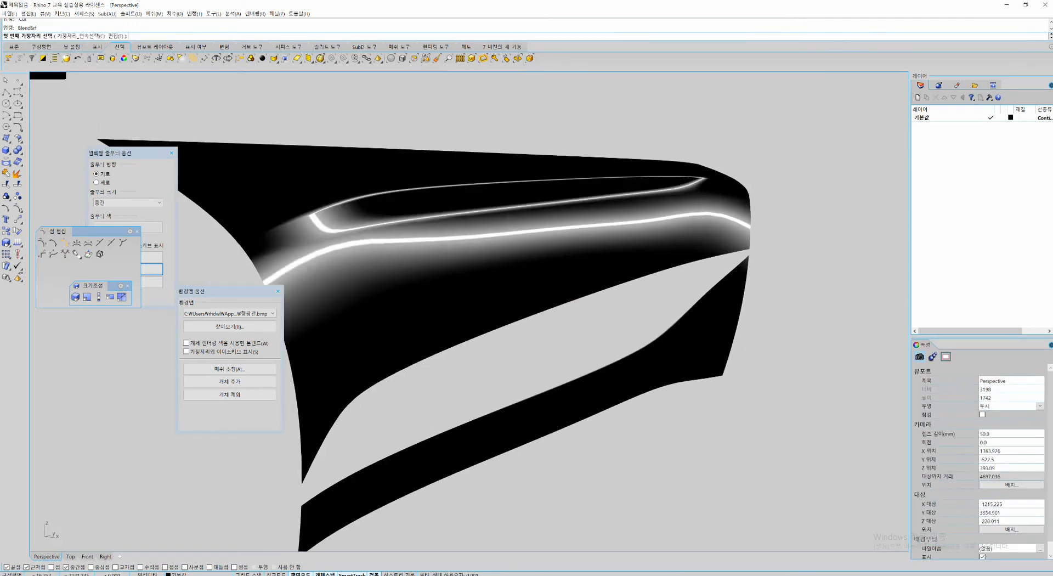
{"action": "left_click", "coordinate": [639, 278]}
{"action": "left_click", "coordinate": [639, 348]}
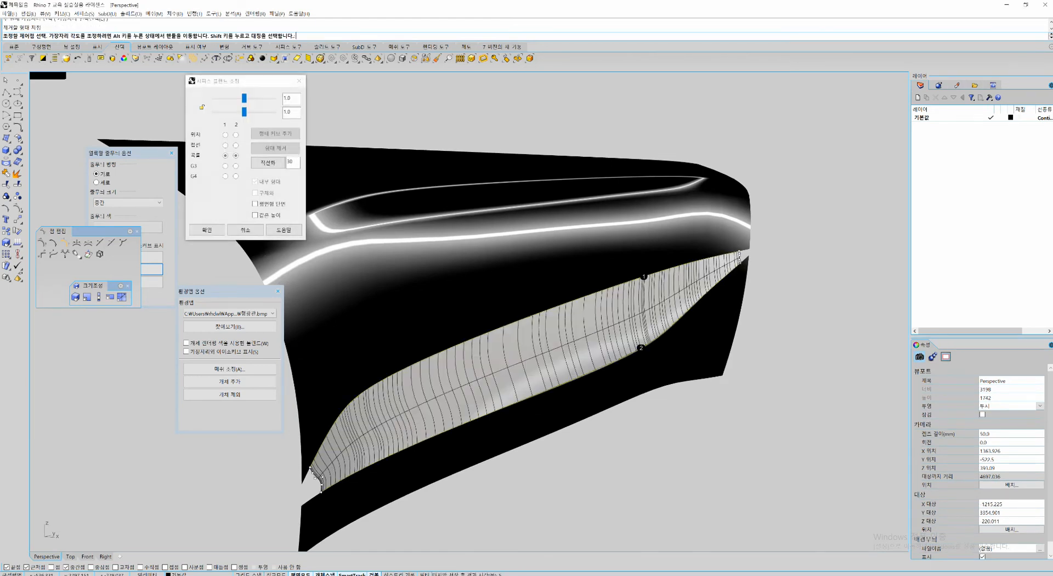
{"action": "right_click_drag", "start_coordinate": [636, 324], "coordinate": [616, 366]}
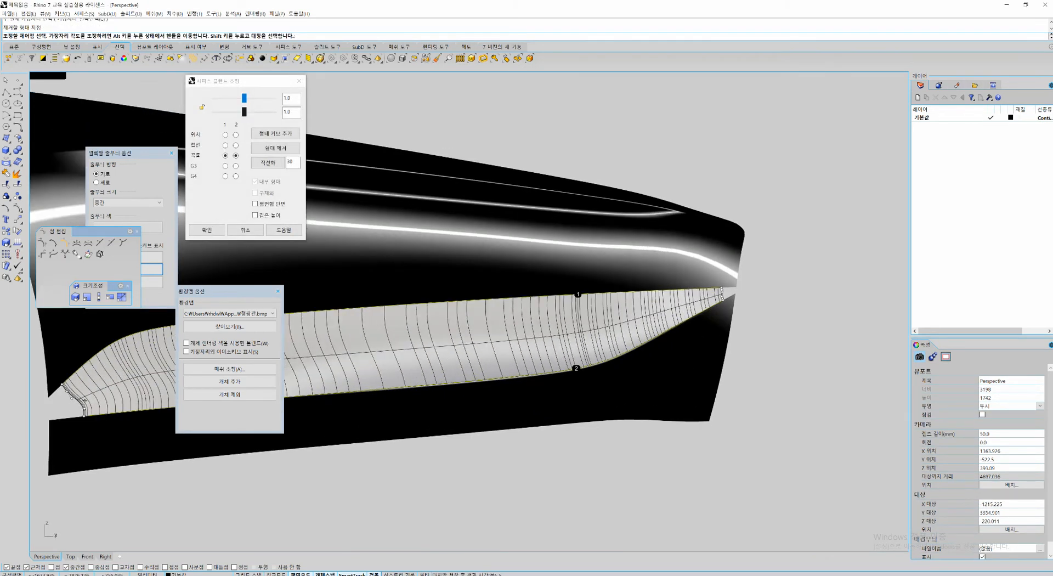
{"action": "mouse_move", "coordinate": [243, 112]}
{"action": "left_mouse_down"}
{"action": "mouse_move", "coordinate": [229, 112]}
{"action": "mouse_move", "coordinate": [243, 98]}
{"action": "left_mouse_up"}
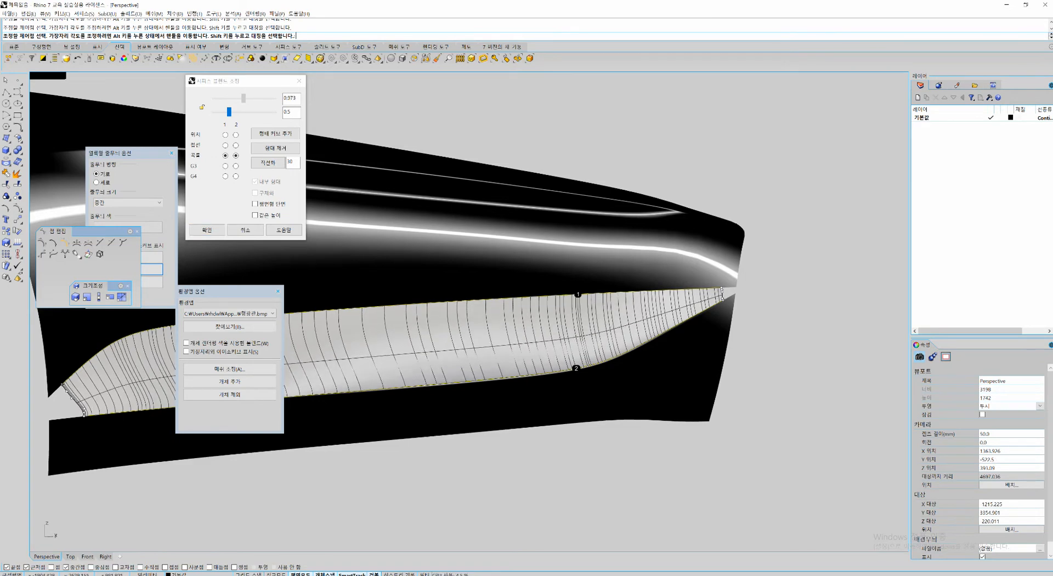
{"action": "key", "text": "Return"}
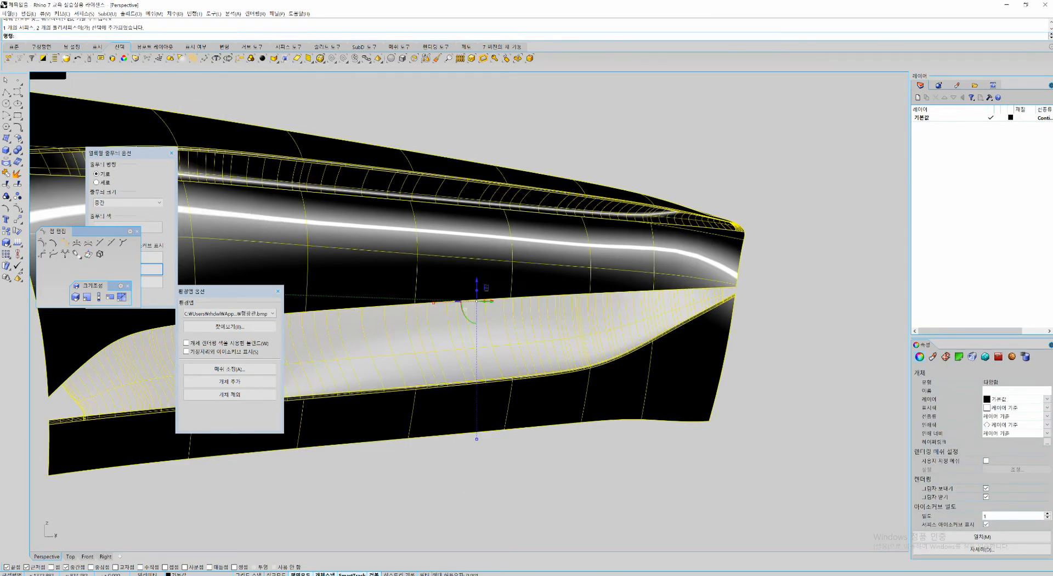
{"action": "key", "text": "ctrl+j"}
{"action": "key", "text": "Escape"}
Step: Examine the environment-map reflection flow along the joined lower blend and toward its tapering end, and close the analysis
{"action": "right_click_drag", "start_coordinate": [466, 310], "coordinate": [543, 321]}
{"action": "scroll", "coordinate": [601, 340], "scroll_direction": "down", "scroll_amount": 4}
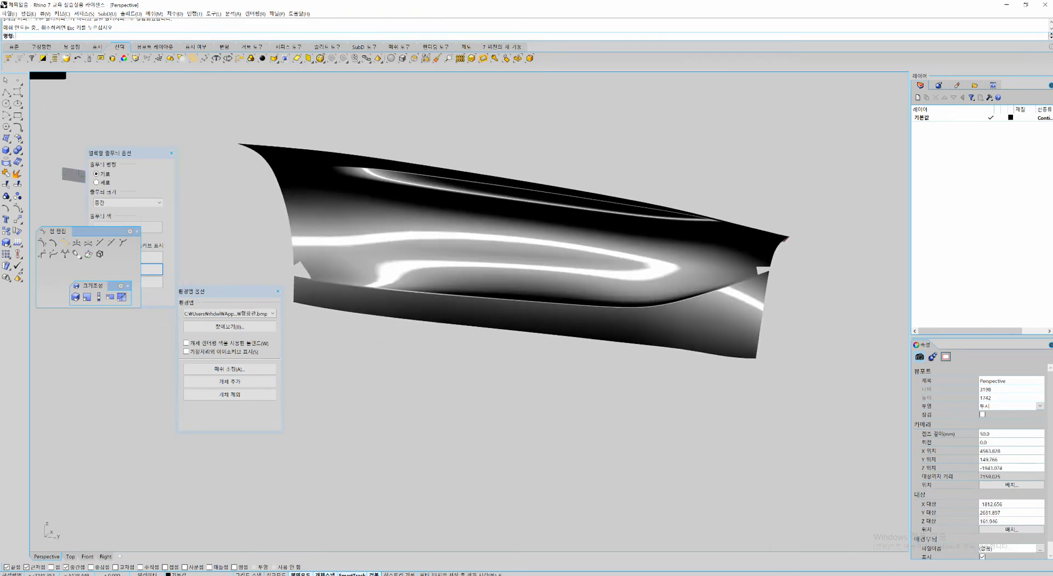
{"action": "right_click_drag", "start_coordinate": [603, 353], "coordinate": [616, 375]}
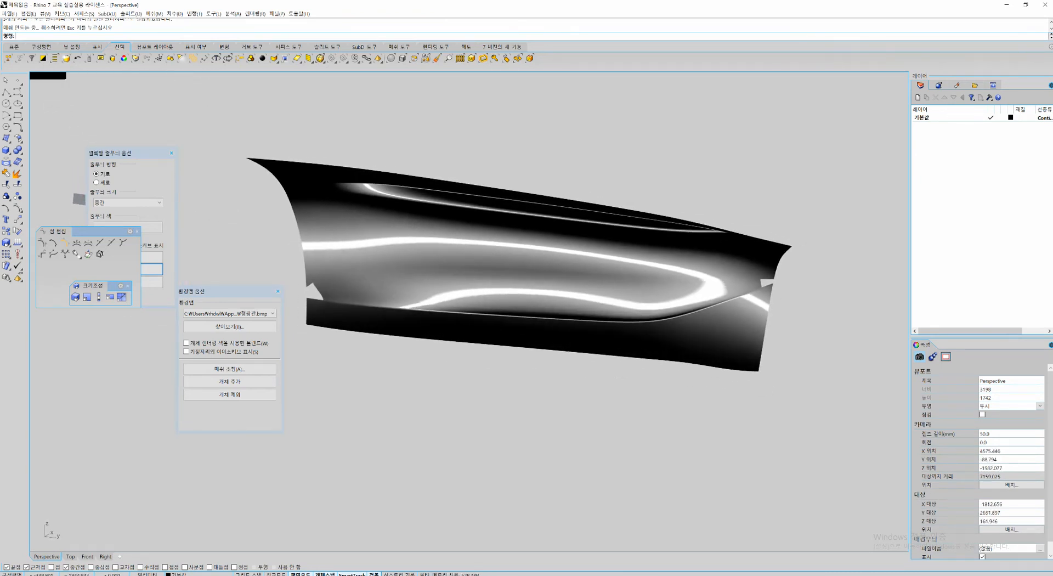
{"action": "key", "text": "ctrl+e"}
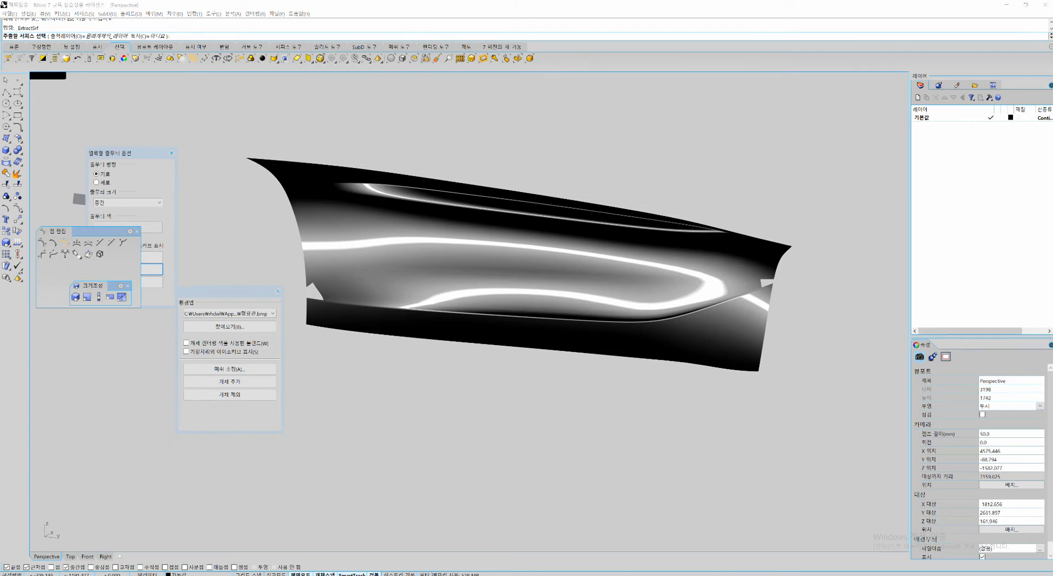
{"action": "left_click_drag", "start_coordinate": [296, 250], "coordinate": [384, 234]}
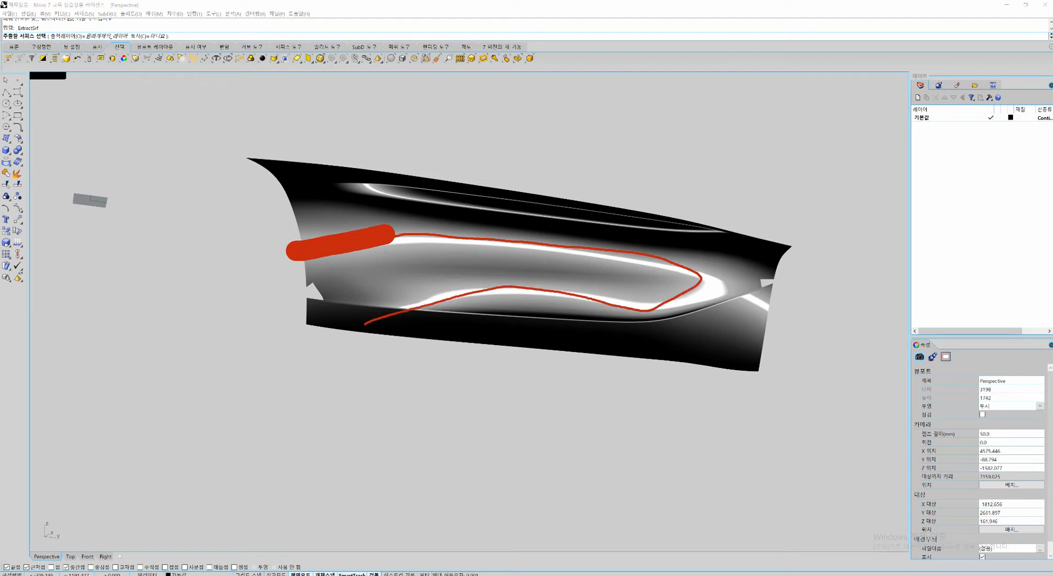
{"action": "key", "text": "Escape"}
{"action": "right_click_drag", "start_coordinate": [620, 252], "coordinate": [608, 306]}
{"action": "scroll", "coordinate": [680, 351], "scroll_direction": "up", "scroll_amount": 7}
{"action": "scroll", "coordinate": [641, 343], "scroll_direction": "up", "scroll_amount": 3}
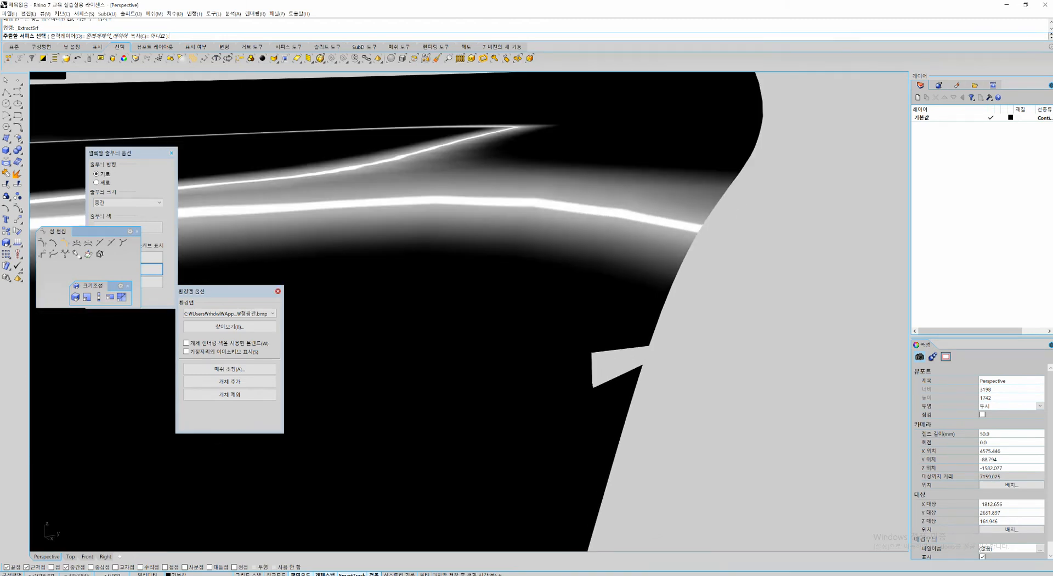
{"action": "left_click", "coordinate": [278, 291]}
Step: Bridge the open gap at the strip's tapering end with a blend curve between the upper and lower panels' side edges
{"action": "mouse_move", "coordinate": [672, 333]}
{"action": "right_mouse_down", "text": "shift"}
{"action": "mouse_move", "coordinate": [652, 366]}
{"action": "mouse_move", "coordinate": [627, 334]}
{"action": "right_mouse_up", "text": "shift"}
{"action": "scroll", "coordinate": [652, 367], "scroll_direction": "up", "scroll_amount": 6}
{"action": "type", "text": "BlendCrv"}
{"action": "key", "text": "Return"}
{"action": "left_click", "coordinate": [592, 332]}
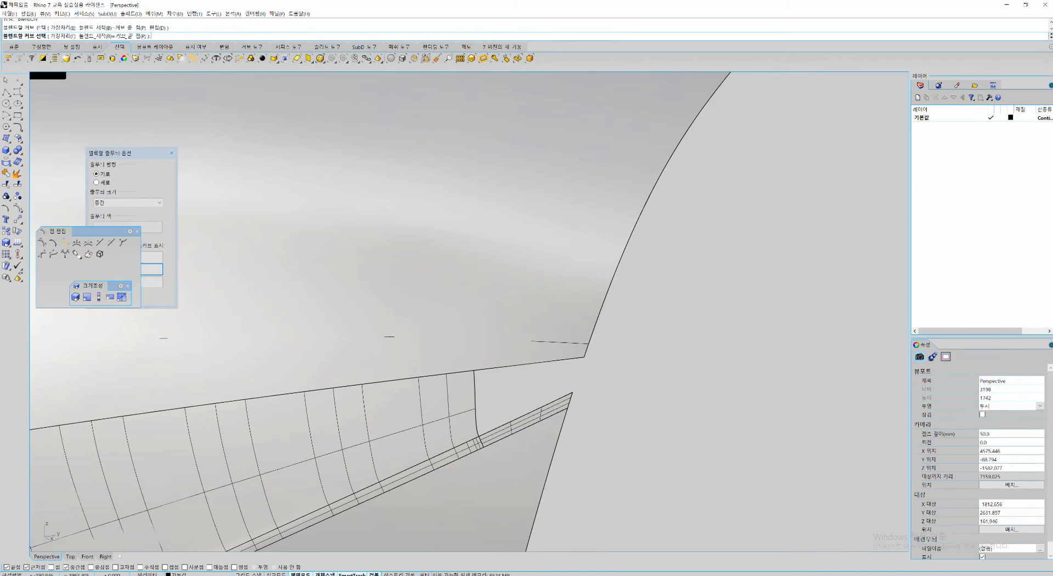
{"action": "left_click", "coordinate": [567, 412]}
{"action": "key", "text": "Return"}
{"action": "right_click_drag", "start_coordinate": [567, 412], "coordinate": [551, 410], "text": "shift"}
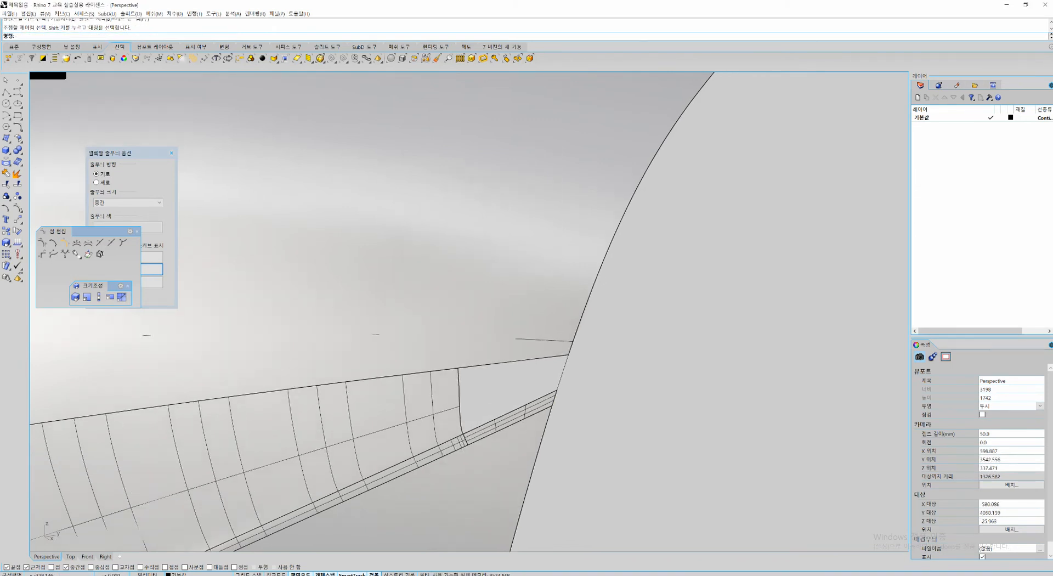
Step: Fill the gap at the tapering end with a network surface from its bordering edges and the blend curve, and join it to the panels
{"action": "type", "text": "NetworkSrf"}
{"action": "key", "text": "Return"}
{"action": "left_click", "coordinate": [514, 361]}
{"action": "left_click", "coordinate": [459, 400]}
{"action": "left_click", "coordinate": [507, 412]}
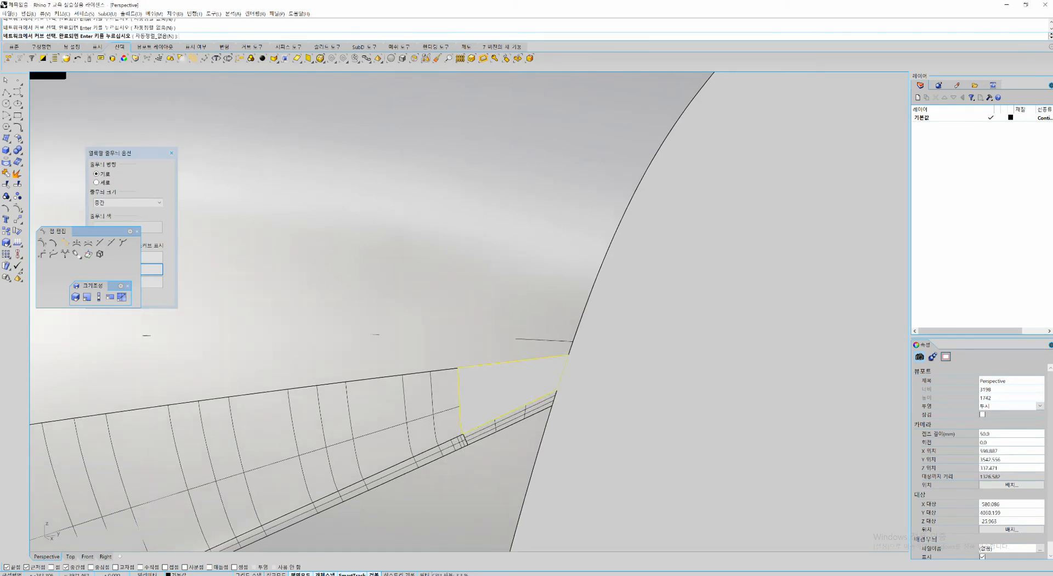
{"action": "key", "text": "Return"}
{"action": "key", "text": "Return"}
{"action": "key", "text": "ctrl+a"}
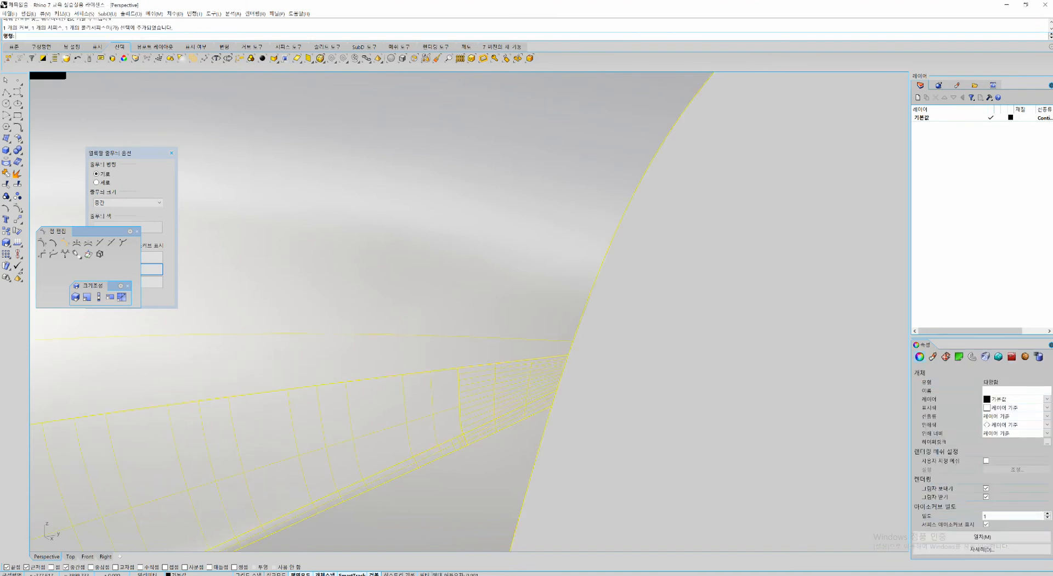
{"action": "scroll", "coordinate": [452, 357], "scroll_direction": "down", "scroll_amount": 6}
{"action": "key", "text": "ctrl+j"}
Step: Check the environment-map reflections over the patched tapering end and close the analysis
{"action": "scroll", "coordinate": [452, 356], "scroll_direction": "down", "scroll_amount": 2}
{"action": "type", "text": "EMap"}
{"action": "key", "text": "Return"}
{"action": "mouse_move", "coordinate": [452, 357]}
{"action": "right_mouse_down"}
{"action": "mouse_move", "coordinate": [450, 285]}
{"action": "mouse_move", "coordinate": [456, 302]}
{"action": "right_mouse_up"}
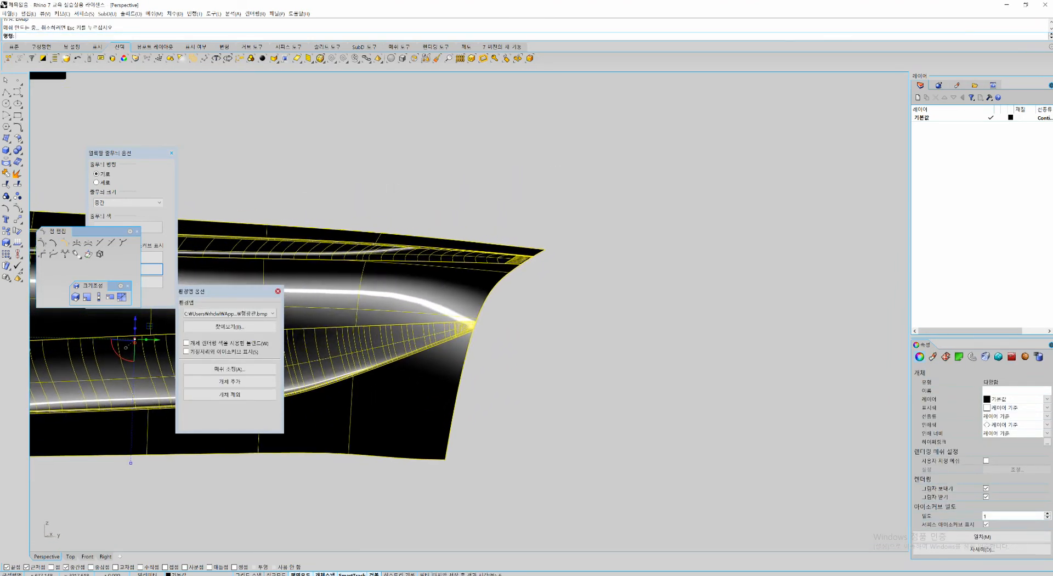
{"action": "left_click", "coordinate": [277, 291]}
{"action": "scroll", "coordinate": [282, 293], "scroll_direction": "down", "scroll_amount": 4}
{"action": "right_click_drag", "start_coordinate": [282, 294], "coordinate": [642, 277], "text": "shift"}
{"action": "scroll", "coordinate": [264, 305], "scroll_direction": "up", "scroll_amount": 5}
{"action": "key", "text": "Escape"}
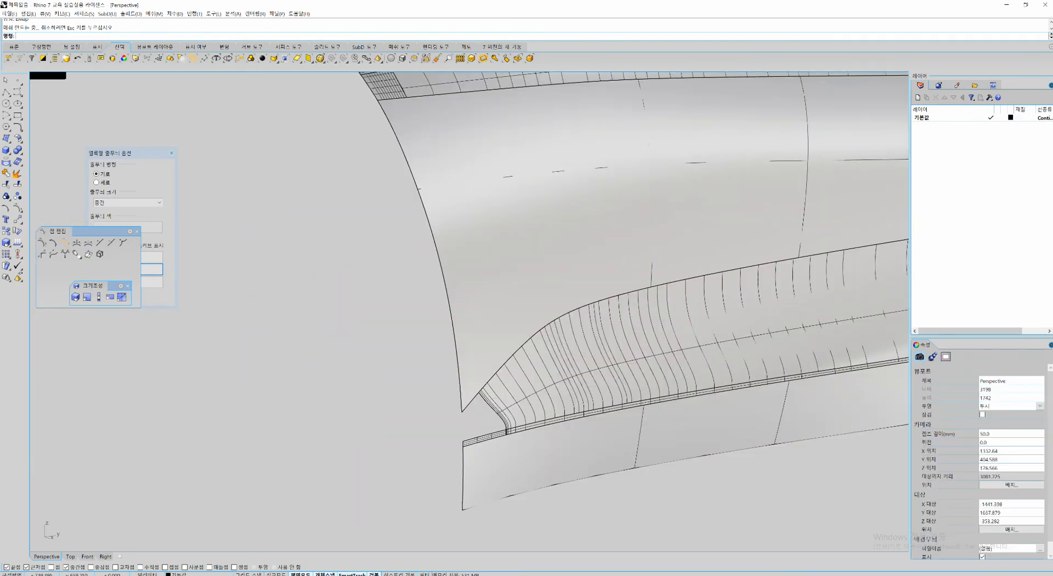
{"action": "key", "text": "ctrl+v"}
{"action": "key", "text": "ctrl+z"}
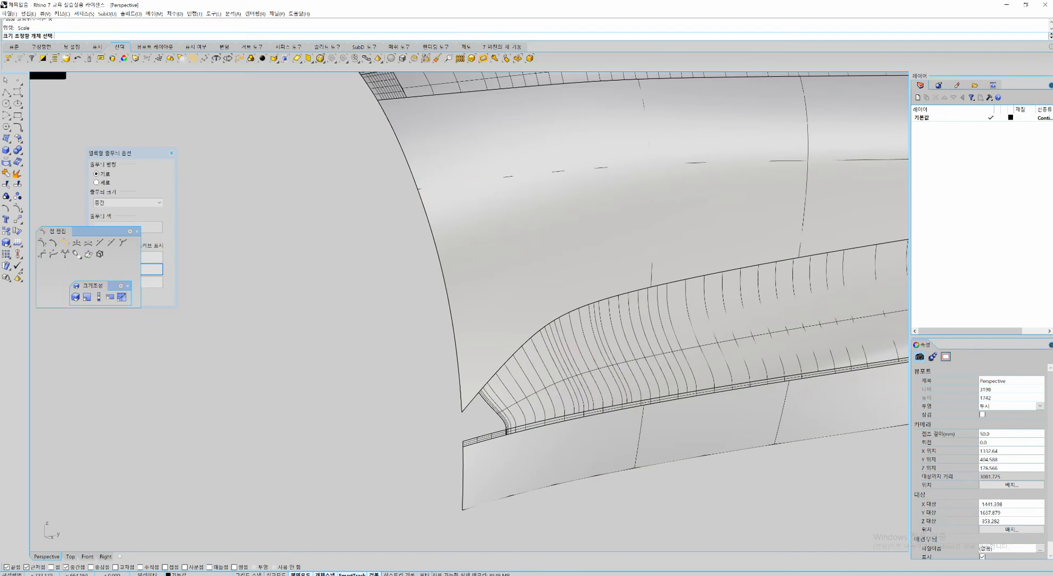
{"action": "left_click", "coordinate": [461, 405]}
{"action": "key", "text": "Escape"}
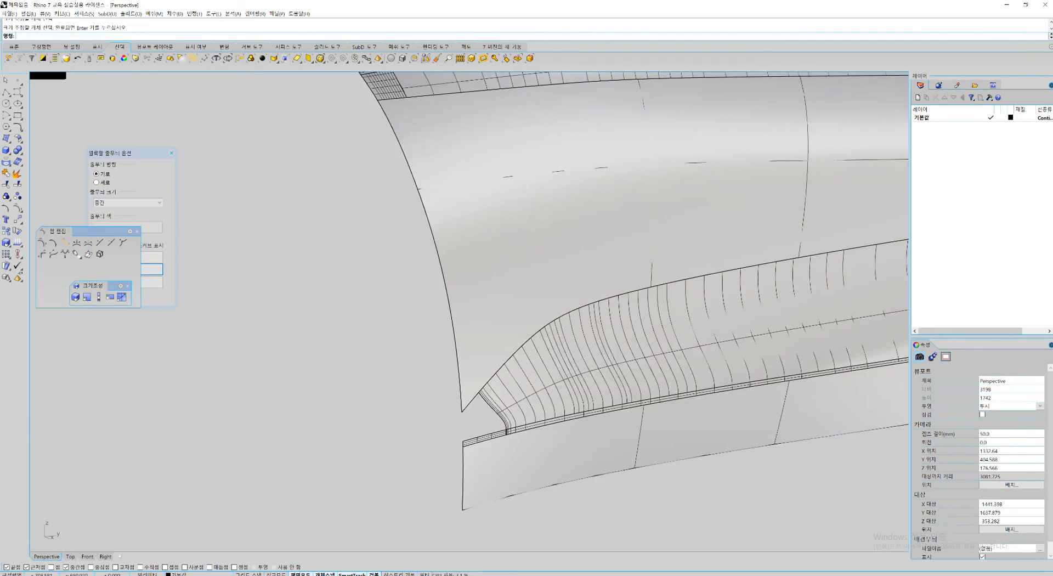
Step: Bridge the open gap at the strip's other end with a blend curve between the upper and lower panels' side edges
{"action": "right_click_drag", "start_coordinate": [462, 406], "coordinate": [441, 387], "text": "shift"}
{"action": "key", "text": "Return"}
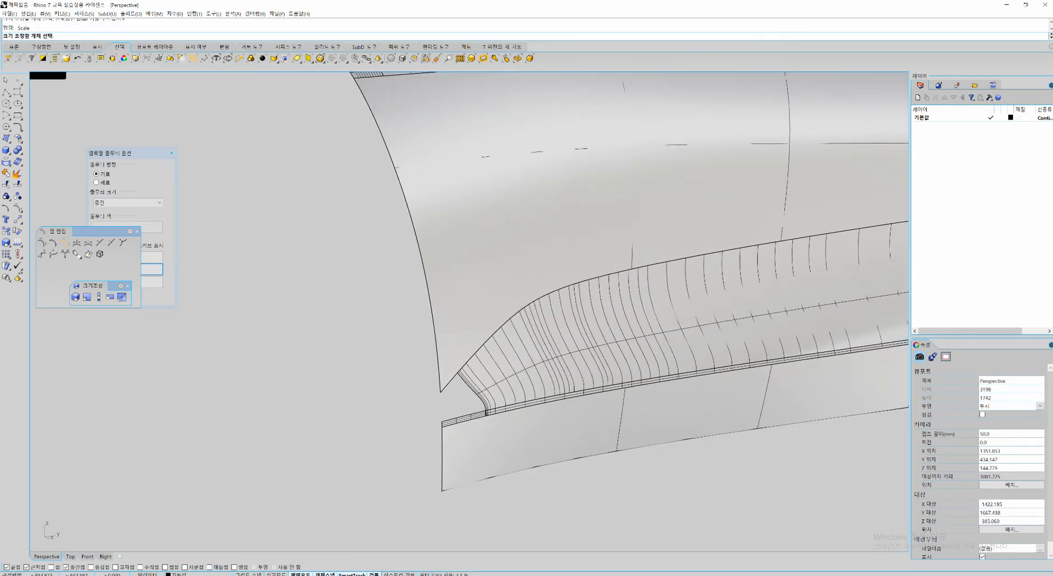
{"action": "left_click", "coordinate": [441, 387]}
{"action": "key", "text": "Escape"}
{"action": "type", "text": "BlendCrv"}
{"action": "key", "text": "Return"}
{"action": "left_click", "coordinate": [440, 380]}
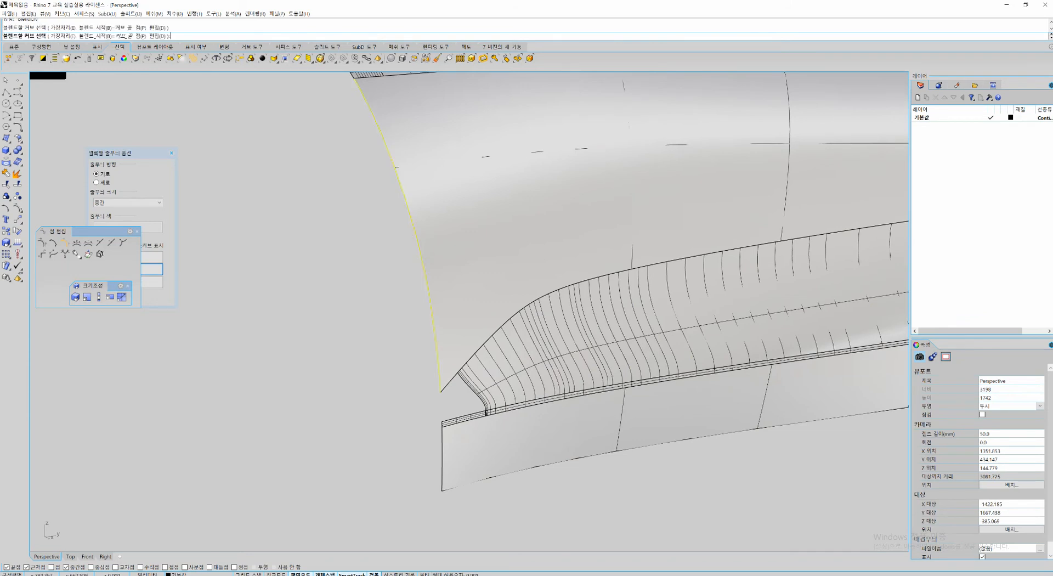
{"action": "left_click", "coordinate": [442, 432]}
{"action": "key", "text": "Return"}
{"action": "right_click_drag", "start_coordinate": [447, 405], "coordinate": [372, 386], "text": "shift"}
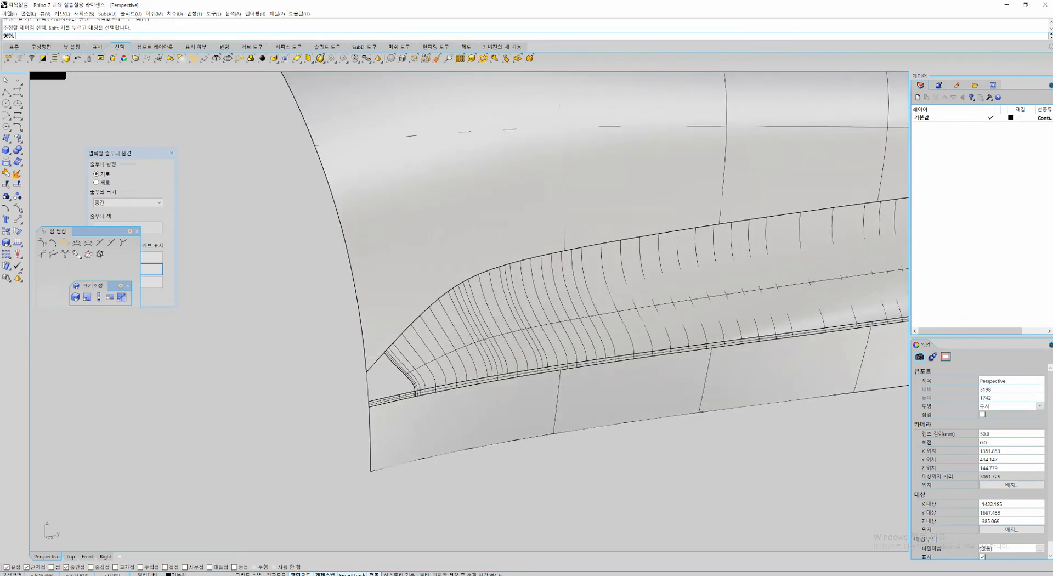
{"action": "scroll", "coordinate": [411, 377], "scroll_direction": "up", "scroll_amount": 2}
{"action": "type", "text": "NetworkSrf"}
{"action": "key", "text": "Return"}
{"action": "mouse_move", "coordinate": [375, 366]}
{"action": "left_mouse_down"}
{"action": "mouse_move", "coordinate": [351, 347]}
{"action": "mouse_move", "coordinate": [384, 367]}
{"action": "left_mouse_up"}
{"action": "left_click_drag", "start_coordinate": [354, 381], "coordinate": [330, 391]}
{"action": "key", "text": "Return"}
{"action": "key", "text": "Escape"}
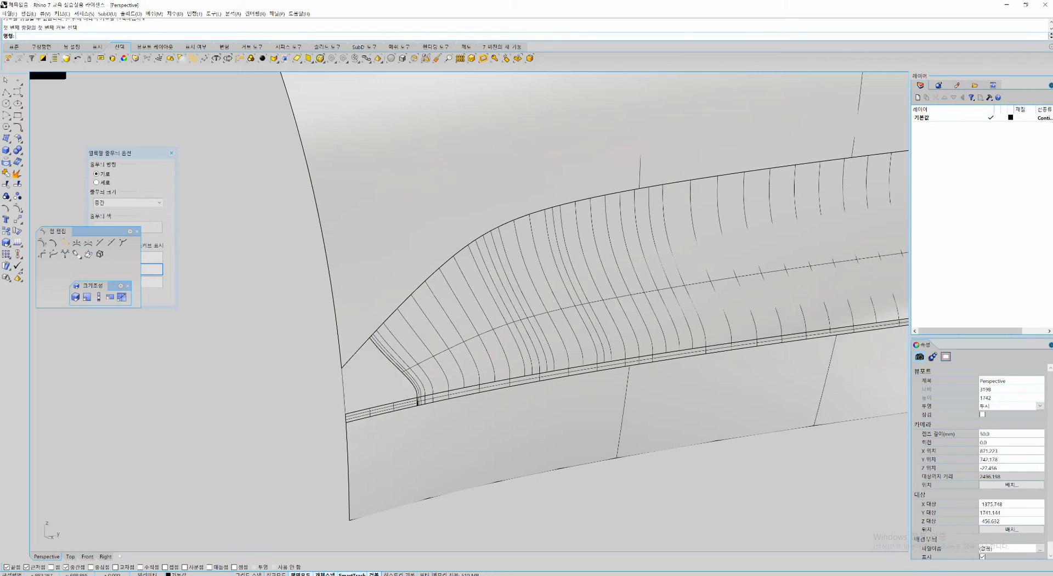
{"action": "left_click_drag", "start_coordinate": [390, 349], "coordinate": [377, 363]}
{"action": "key", "text": "ctrl+z"}
{"action": "key", "text": "Escape"}
Step: Fill the gap with a network surface from the strip's end edge, the two bordering panel edges and the blend curve
{"action": "scroll", "coordinate": [377, 361], "scroll_direction": "up", "scroll_amount": 3}
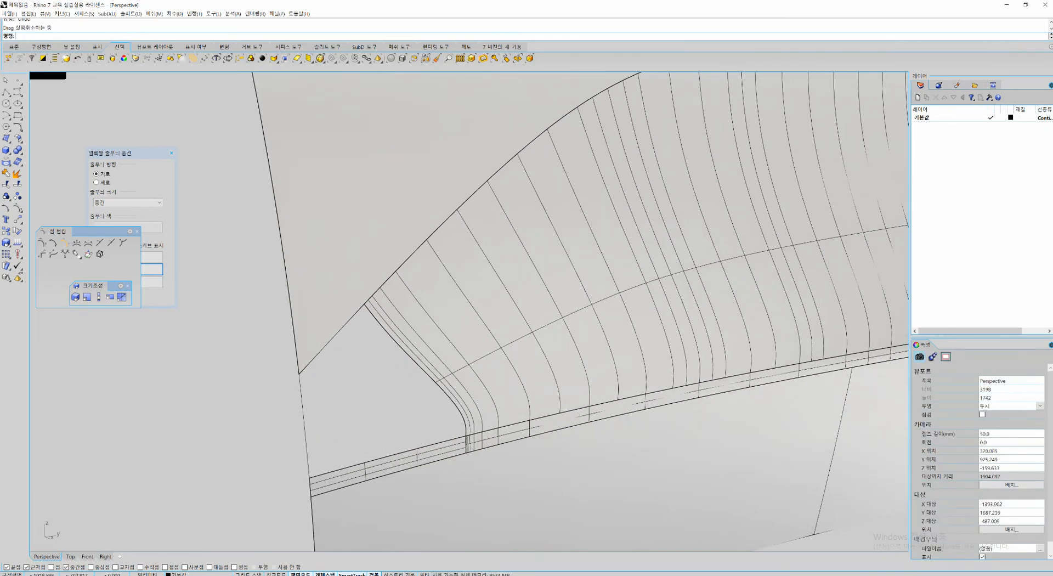
{"action": "key", "text": "Return"}
{"action": "left_click_drag", "start_coordinate": [410, 346], "coordinate": [390, 363]}
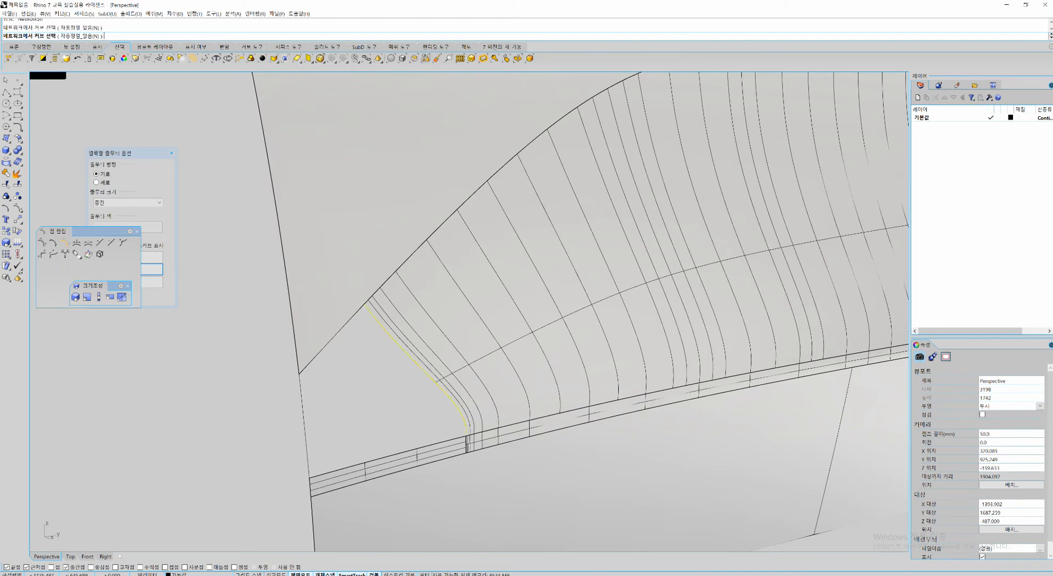
{"action": "left_click", "coordinate": [345, 324]}
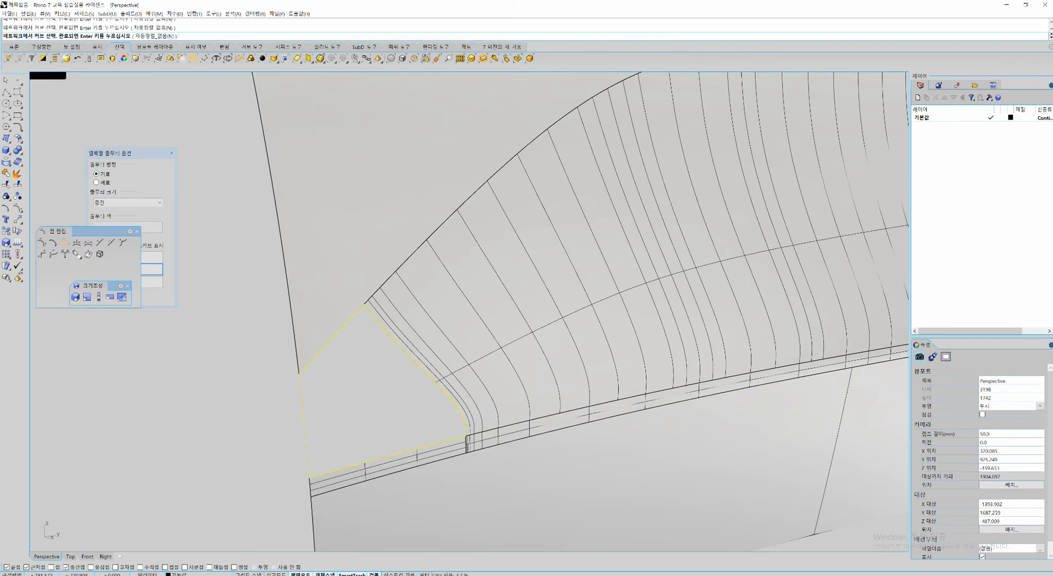
{"action": "key", "text": "Return"}
{"action": "scroll", "coordinate": [384, 417], "scroll_direction": "down", "scroll_amount": 10}
{"action": "key", "text": "Return"}
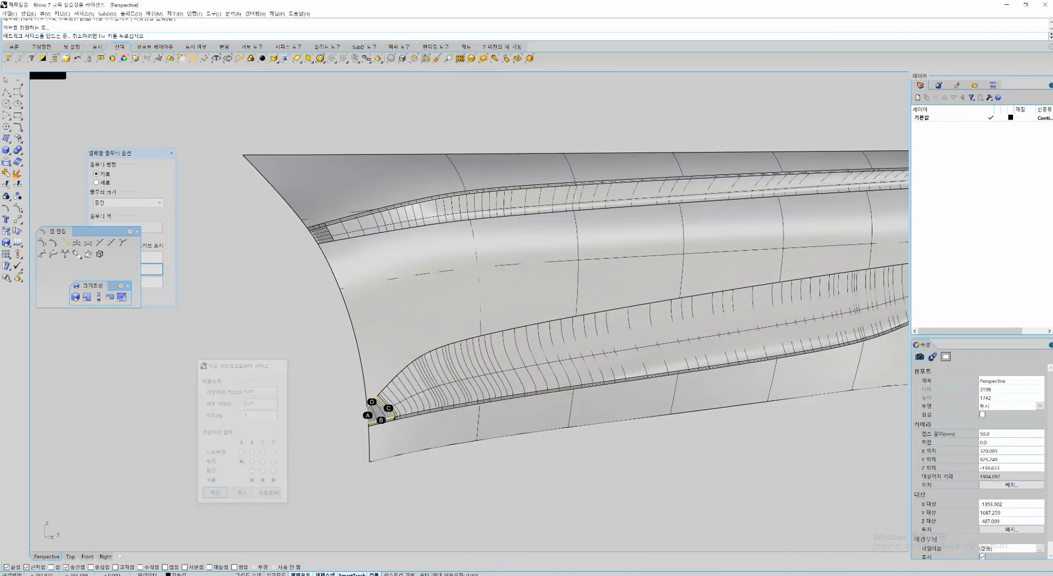
Step: Join all the body side surfaces and the new patch into one polysurface
{"action": "key", "text": "ctrl+a"}
{"action": "scroll", "coordinate": [373, 341], "scroll_direction": "down", "scroll_amount": 10}
{"action": "key", "text": "Escape"}
{"action": "key", "text": "ctrl+a"}
{"action": "key", "text": "ctrl+j"}
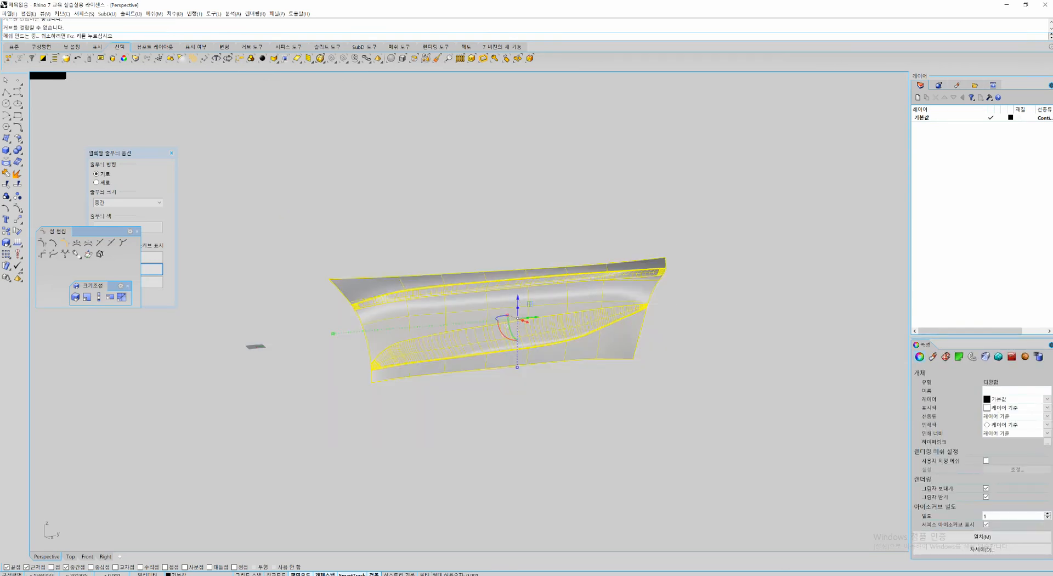
{"action": "left_click", "coordinate": [527, 354]}
{"action": "left_click", "coordinate": [540, 240]}
{"action": "left_click", "coordinate": [531, 307]}
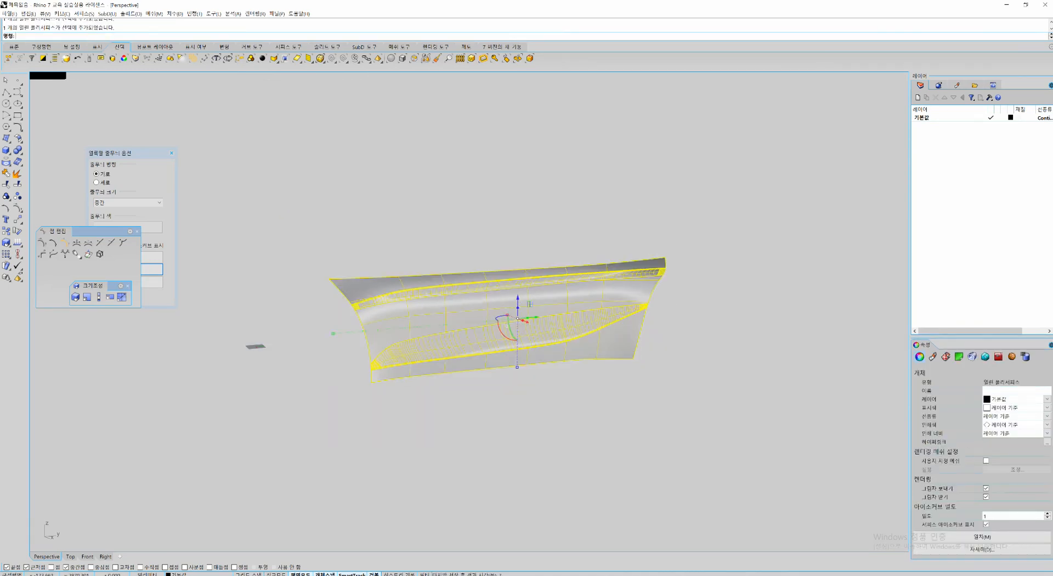
{"action": "left_click", "coordinate": [539, 240]}
{"action": "left_click", "coordinate": [525, 312]}
Step: Run the environment map analysis on the joined body side and inspect the reflections from an angled view
{"action": "key", "text": "F4"}
{"action": "key", "text": "F4"}
{"action": "left_click", "coordinate": [525, 310]}
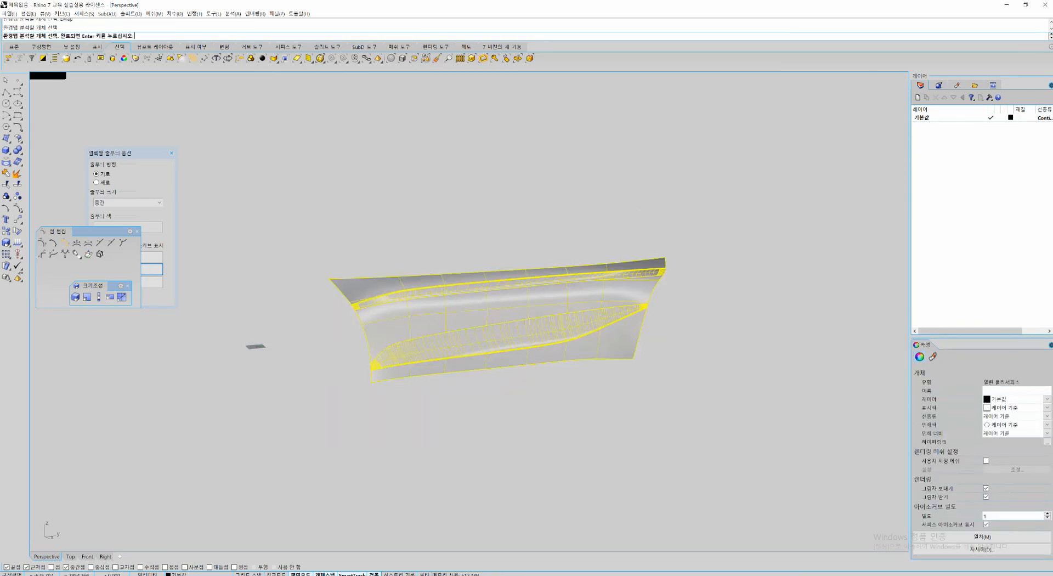
{"action": "mouse_move", "coordinate": [536, 244]}
{"action": "right_mouse_down", "text": "shift"}
{"action": "mouse_move", "coordinate": [548, 282]}
{"action": "mouse_move", "coordinate": [544, 260]}
{"action": "right_mouse_up", "text": "shift"}
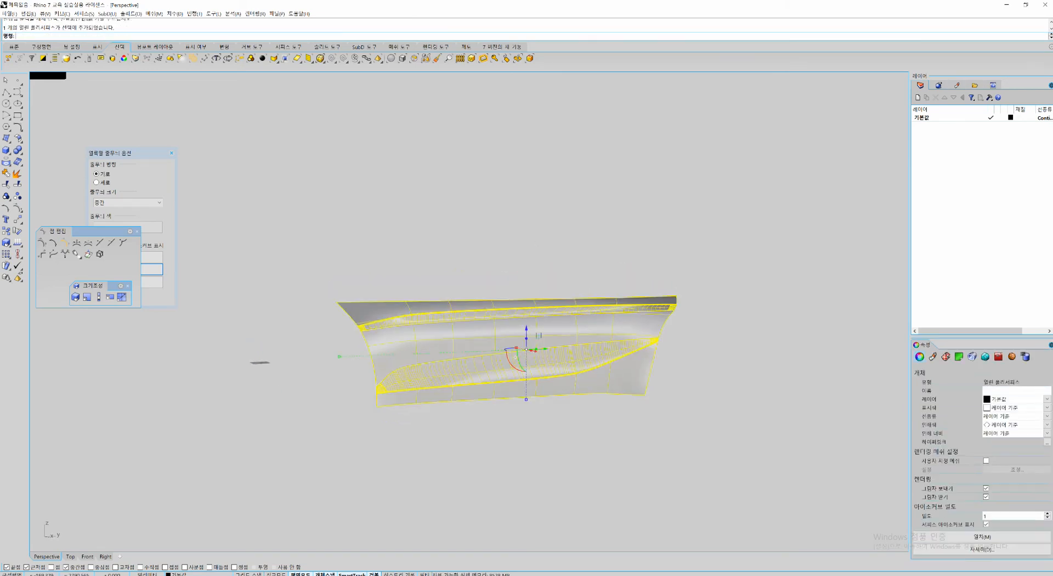
{"action": "key", "text": "Return"}
{"action": "right_click_drag", "start_coordinate": [539, 379], "coordinate": [289, 303]}
{"action": "right_click_drag", "start_coordinate": [542, 300], "coordinate": [626, 368]}
{"action": "scroll", "coordinate": [581, 363], "scroll_direction": "up", "scroll_amount": 2}
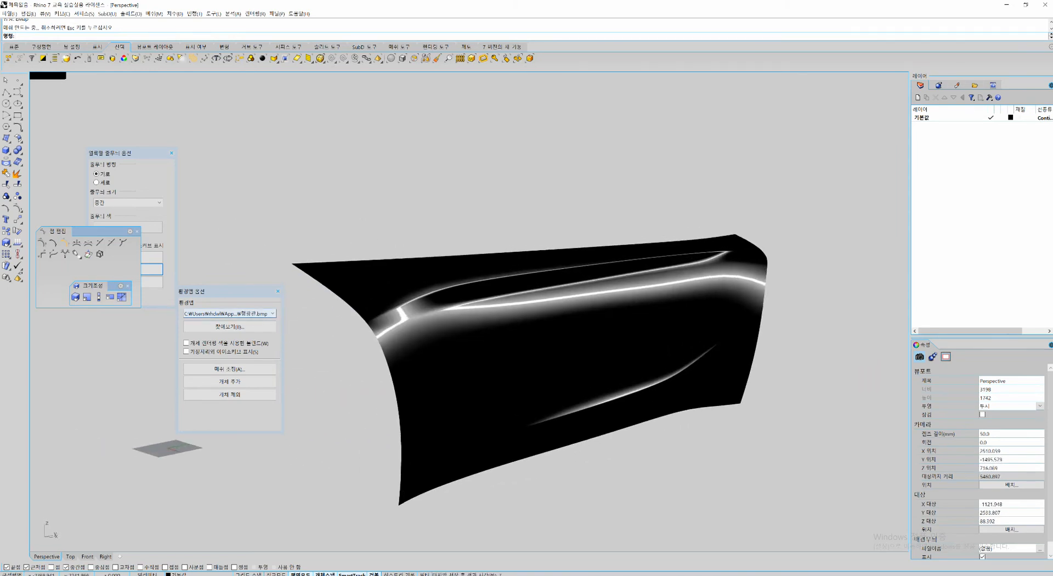
Step: Switch the environment map to a glossy metallic image and examine the reflection flow over both blend strips from several angles
{"action": "left_click", "coordinate": [236, 314]}
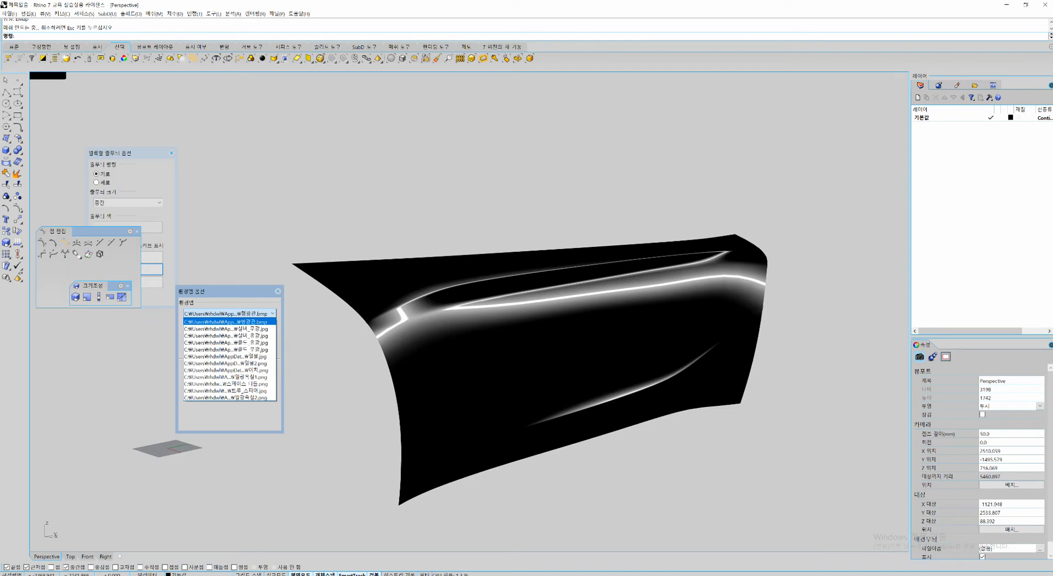
{"action": "left_click", "coordinate": [226, 336]}
{"action": "right_click_drag", "start_coordinate": [606, 282], "coordinate": [497, 250]}
{"action": "scroll", "coordinate": [657, 258], "scroll_direction": "down", "scroll_amount": 4}
{"action": "mouse_move", "coordinate": [609, 247]}
{"action": "right_mouse_down"}
{"action": "mouse_move", "coordinate": [657, 296]}
{"action": "mouse_move", "coordinate": [597, 241]}
{"action": "right_mouse_up"}
{"action": "scroll", "coordinate": [647, 280], "scroll_direction": "up", "scroll_amount": 4}
{"action": "right_click_drag", "start_coordinate": [592, 307], "coordinate": [647, 296]}
{"action": "scroll", "coordinate": [680, 301], "scroll_direction": "down", "scroll_amount": 6}
{"action": "scroll", "coordinate": [669, 285], "scroll_direction": "up", "scroll_amount": 5}
{"action": "right_click_drag", "start_coordinate": [575, 296], "coordinate": [572, 321]}
{"action": "scroll", "coordinate": [576, 285], "scroll_direction": "up", "scroll_amount": 6}
{"action": "scroll", "coordinate": [631, 280], "scroll_direction": "down", "scroll_amount": 4}
{"action": "scroll", "coordinate": [422, 255], "scroll_direction": "down", "scroll_amount": 6}
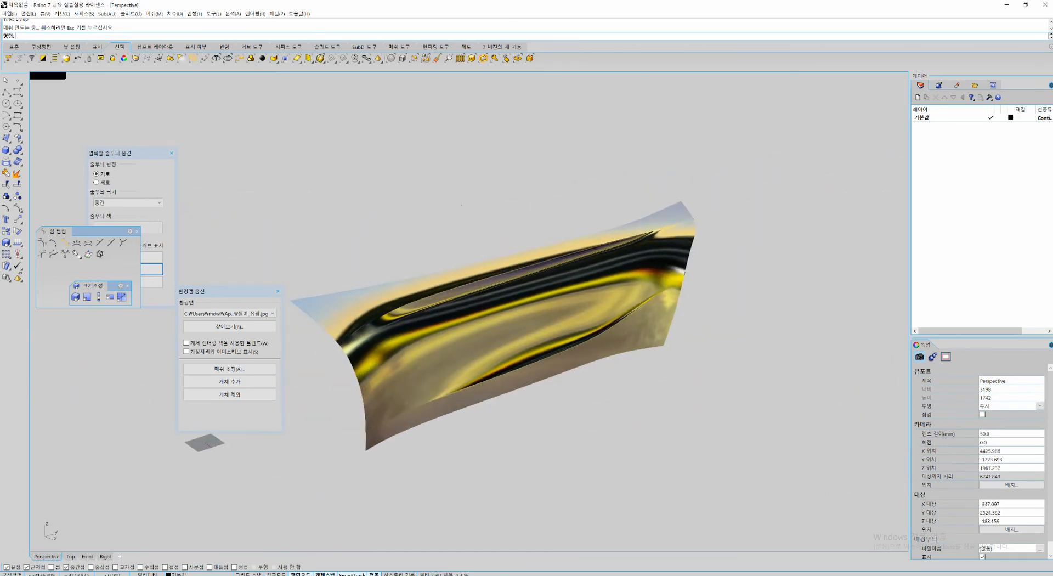
{"action": "scroll", "coordinate": [559, 302], "scroll_direction": "up", "scroll_amount": 4}
{"action": "right_click_drag", "start_coordinate": [462, 232], "coordinate": [533, 183], "text": "shift"}
Step: Save the model to the desktop as test in the Rhino 6 3D model (*.3dm) format
{"action": "key", "text": "ctrl+shift+s"}
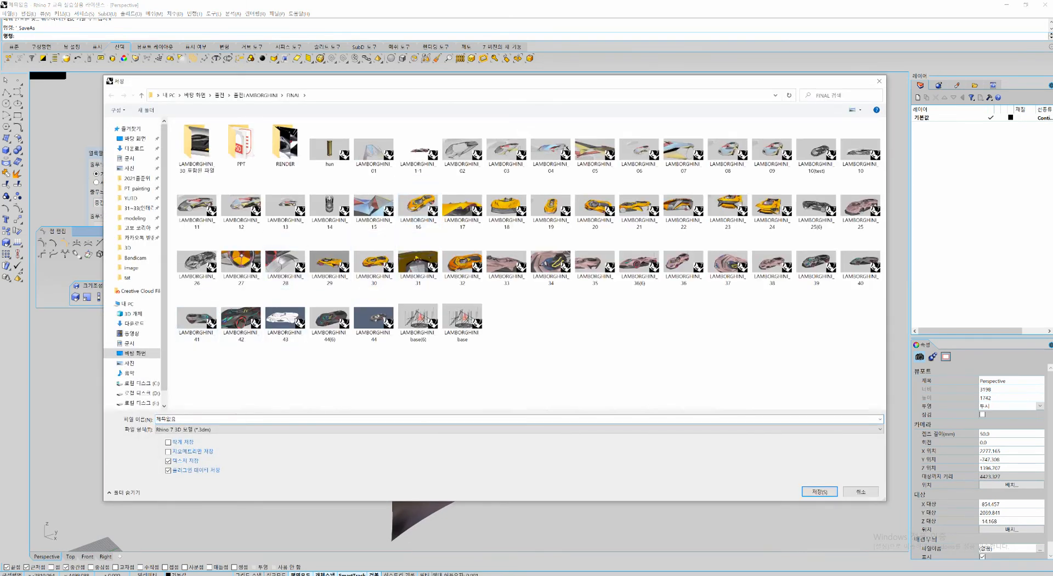
{"action": "left_click", "coordinate": [135, 352]}
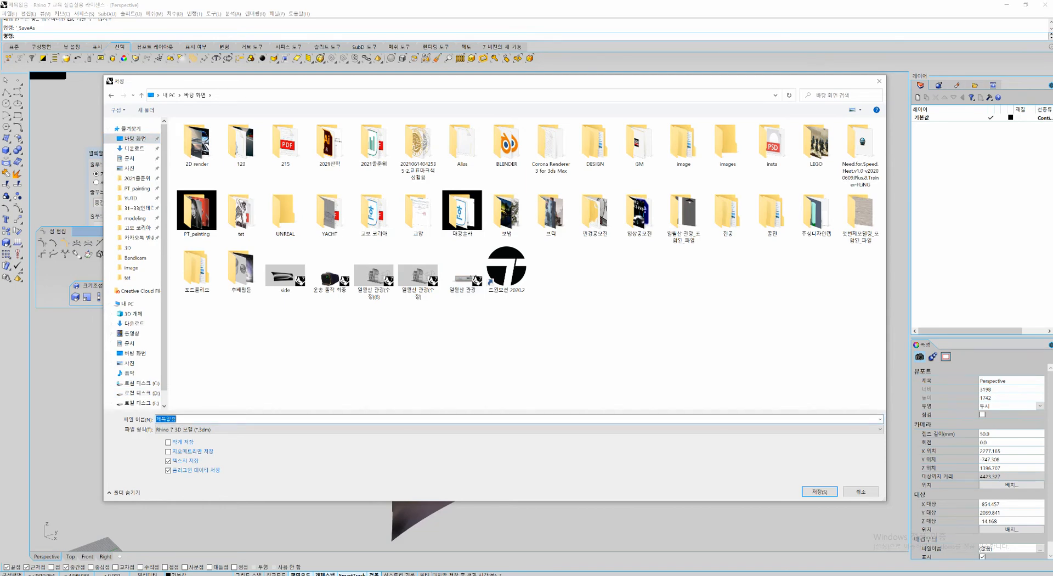
{"action": "type", "text": "test"}
{"action": "left_click", "coordinate": [230, 429]}
{"action": "left_click", "coordinate": [219, 230]}
{"action": "key", "text": "Return"}
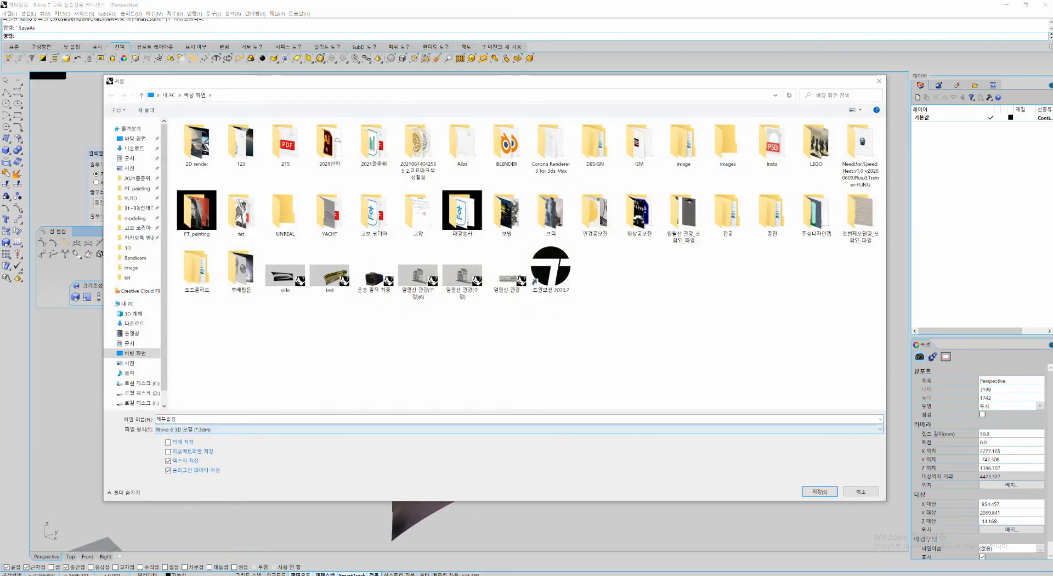
{"action": "left_click", "coordinate": [852, 492]}
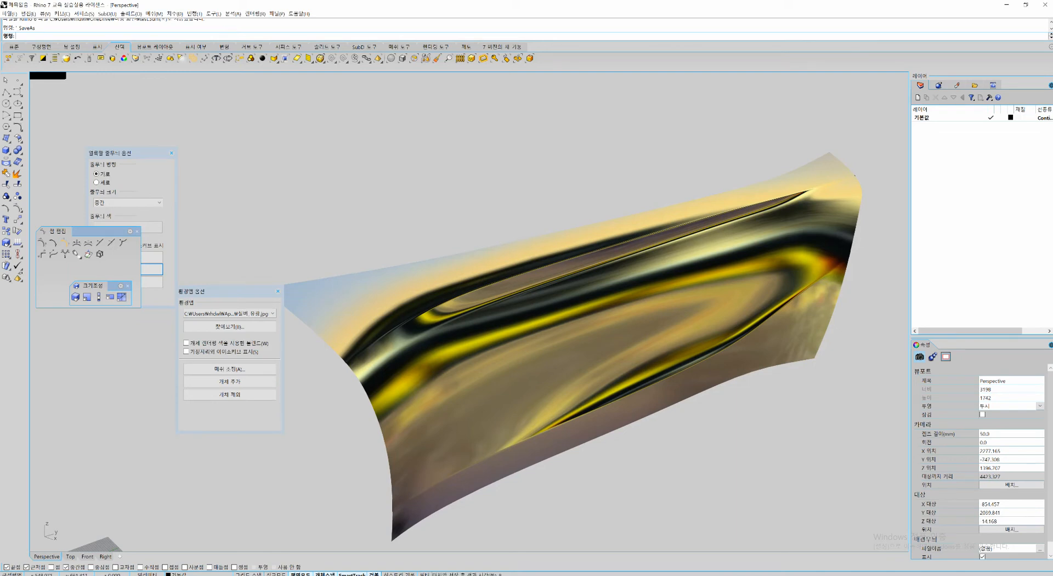
Step: Switch to KeyShot and import the test model from the desktop with the default import settings
{"action": "key", "text": "alt+Tab"}
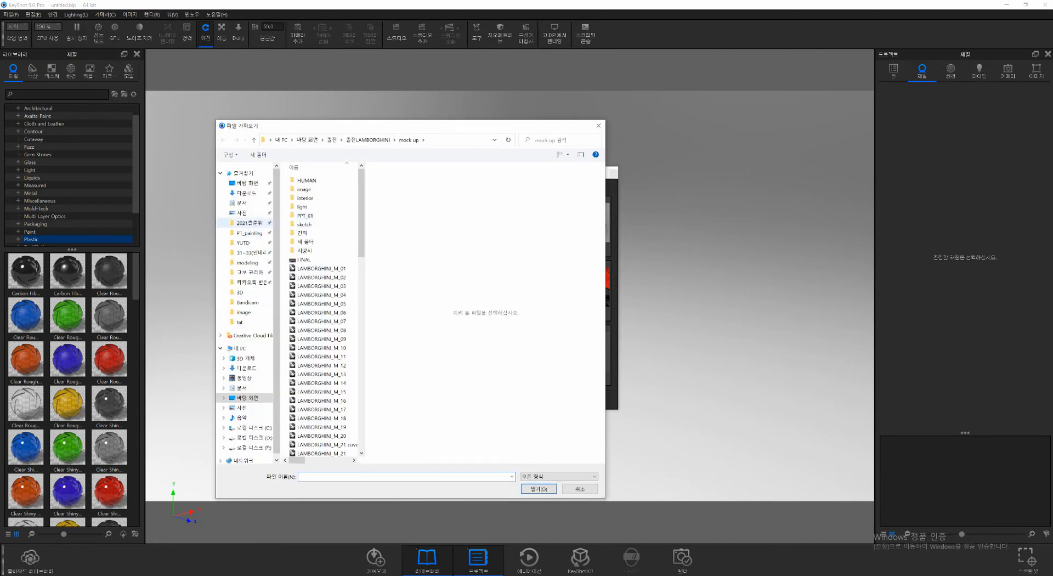
{"action": "left_click", "coordinate": [246, 398]}
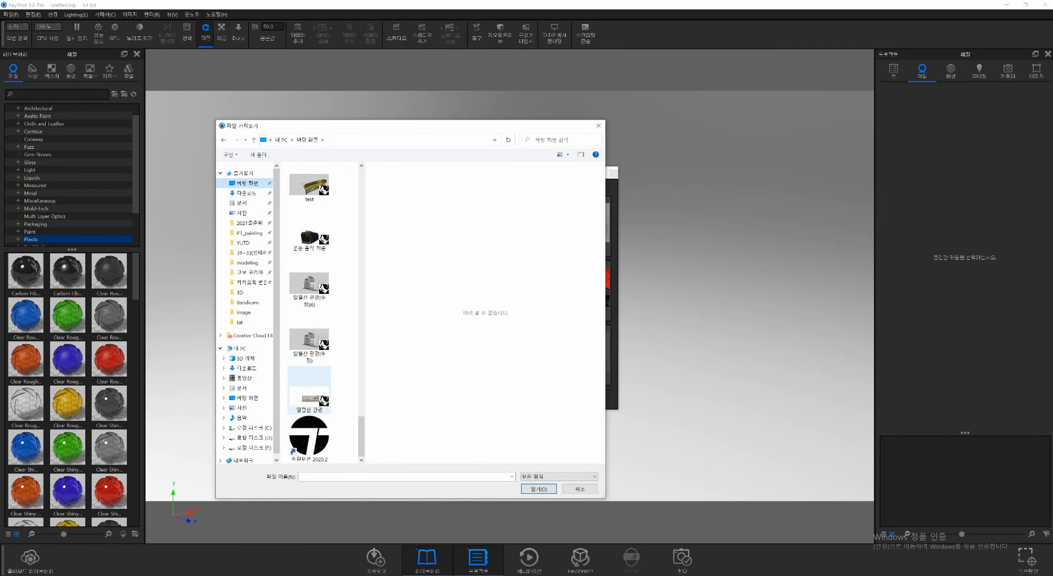
{"action": "scroll", "coordinate": [309, 313], "scroll_direction": "down", "scroll_amount": 3}
{"action": "left_click", "coordinate": [309, 356]}
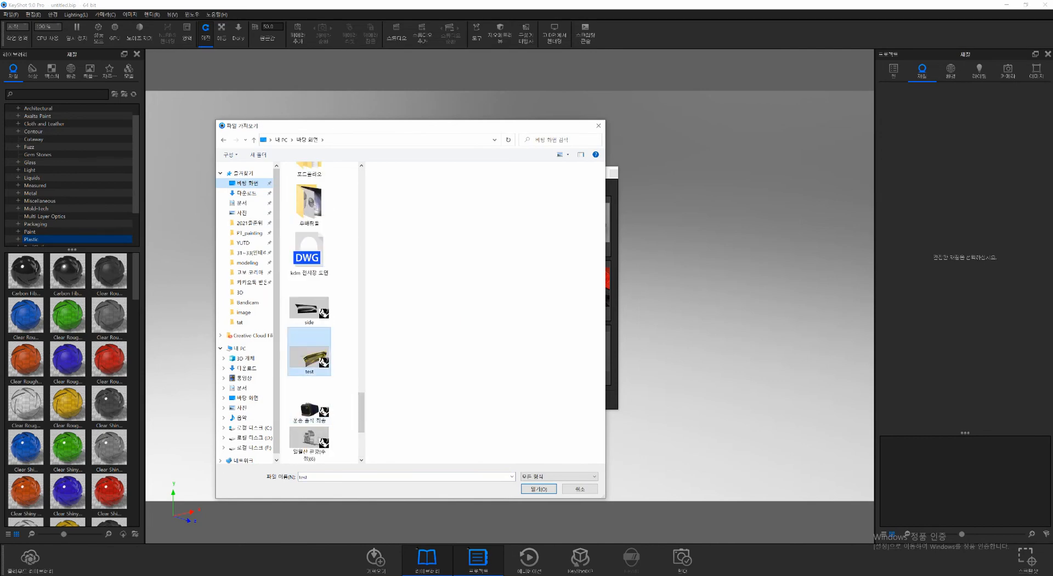
{"action": "left_click", "coordinate": [538, 489]}
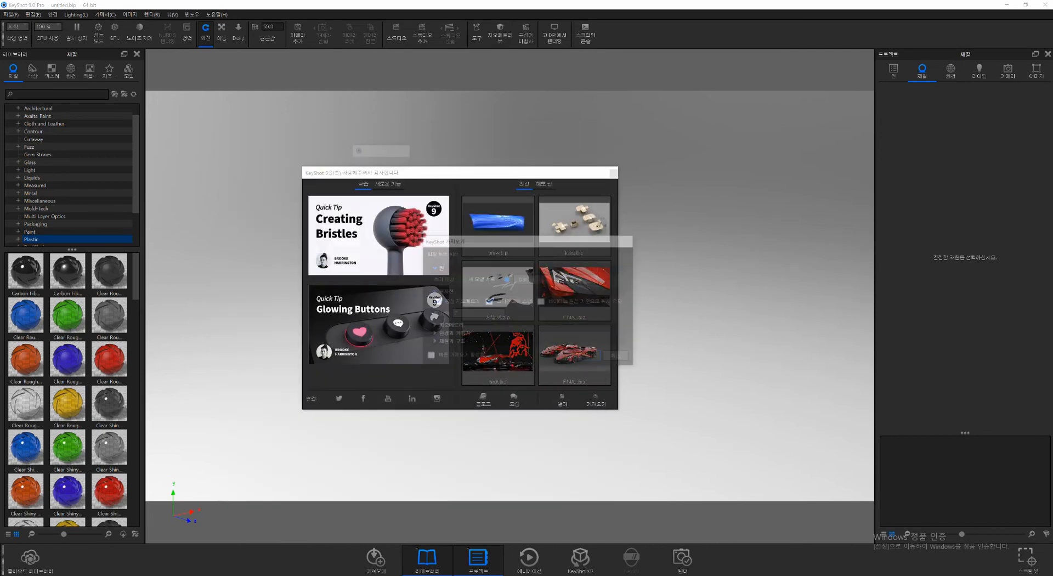
{"action": "left_click", "coordinate": [582, 357]}
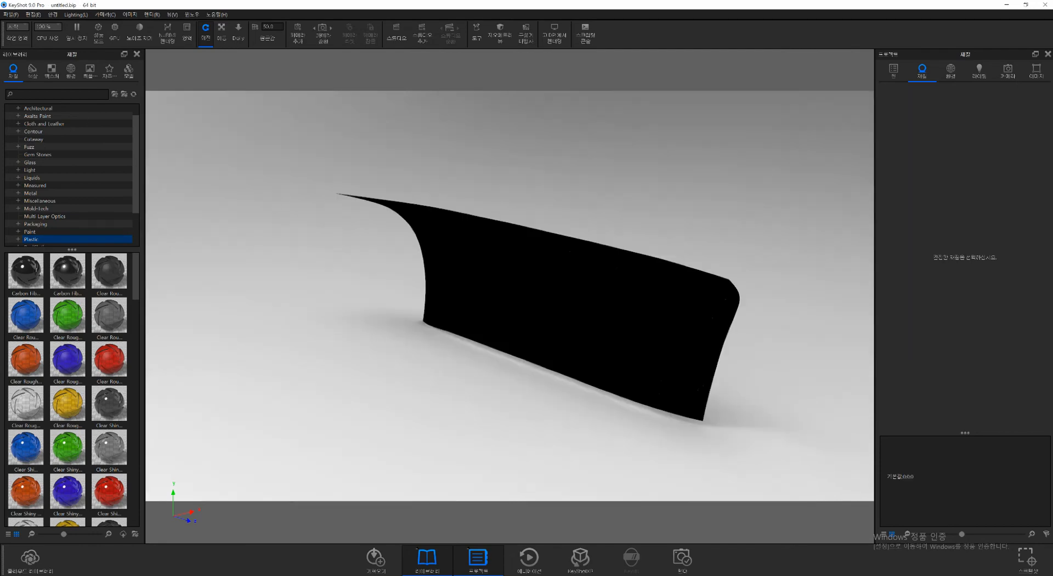
Step: Frame the body side in an angled view and apply a dark blue metallic paint material to it
{"action": "left_click_drag", "start_coordinate": [619, 296], "coordinate": [439, 298]}
{"action": "scroll", "coordinate": [509, 296], "scroll_direction": "up", "scroll_amount": 3}
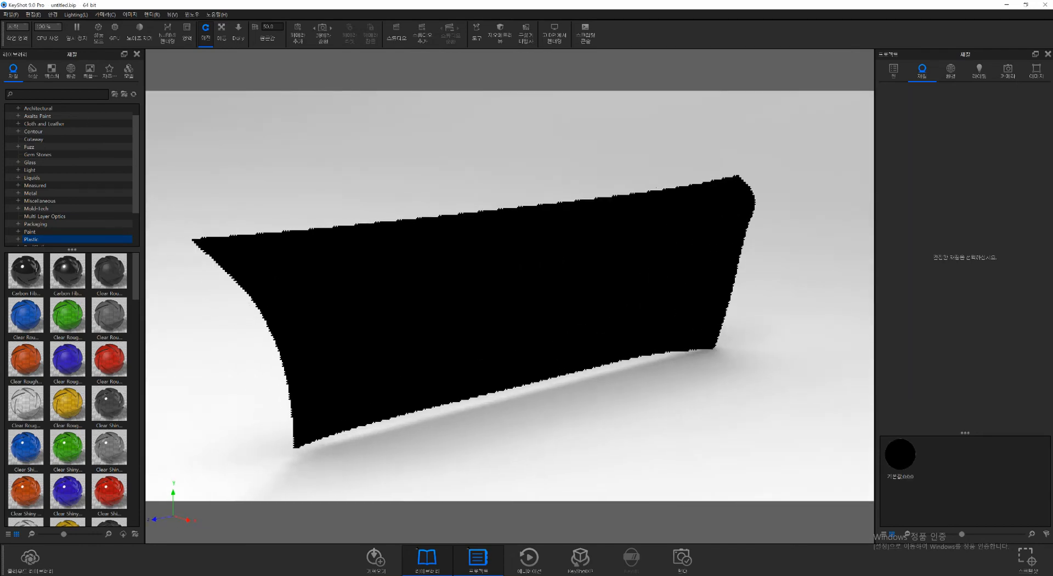
{"action": "middle_click_drag", "start_coordinate": [493, 302], "coordinate": [526, 290]}
{"action": "left_click_drag", "start_coordinate": [527, 291], "coordinate": [524, 274]}
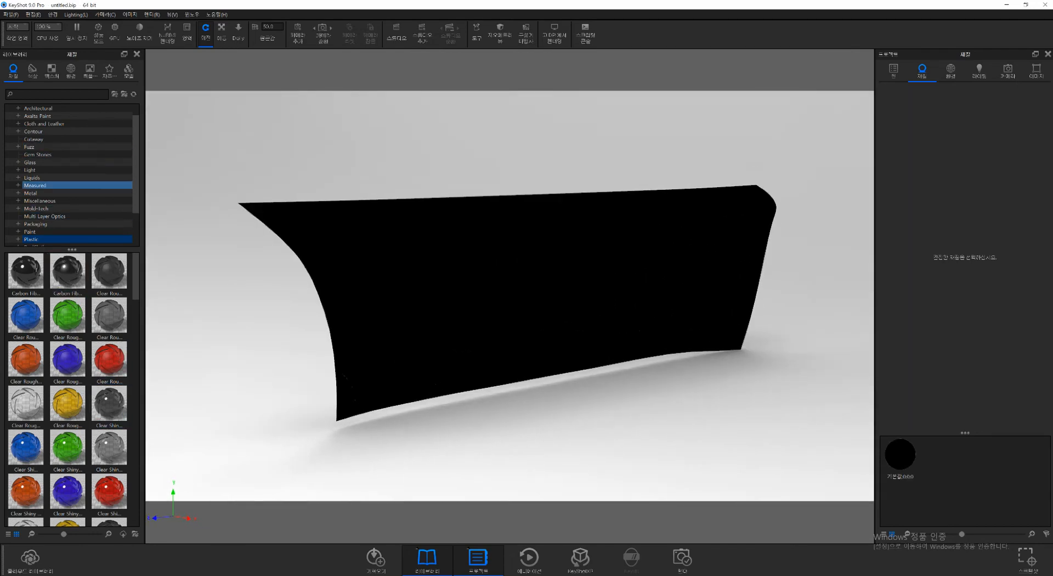
{"action": "left_click", "coordinate": [50, 177]}
{"action": "left_click", "coordinate": [49, 170]}
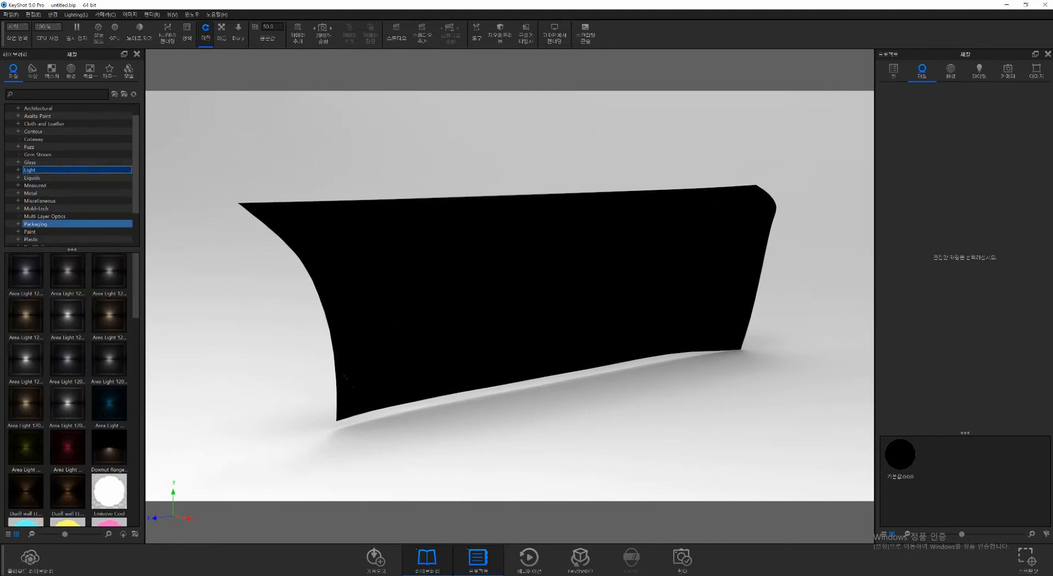
{"action": "left_click", "coordinate": [50, 232]}
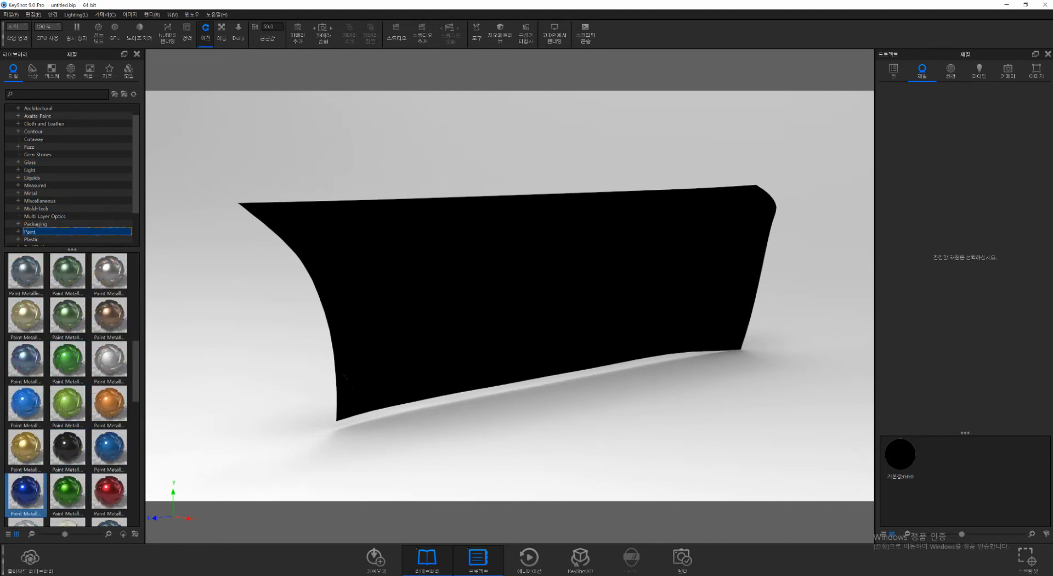
{"action": "mouse_move", "coordinate": [26, 492]}
{"action": "left_mouse_down"}
{"action": "mouse_move", "coordinate": [414, 346]}
{"action": "mouse_move", "coordinate": [403, 316]}
{"action": "mouse_move", "coordinate": [340, 279]}
{"action": "mouse_move", "coordinate": [433, 326]}
{"action": "mouse_move", "coordinate": [423, 290]}
{"action": "left_mouse_up"}
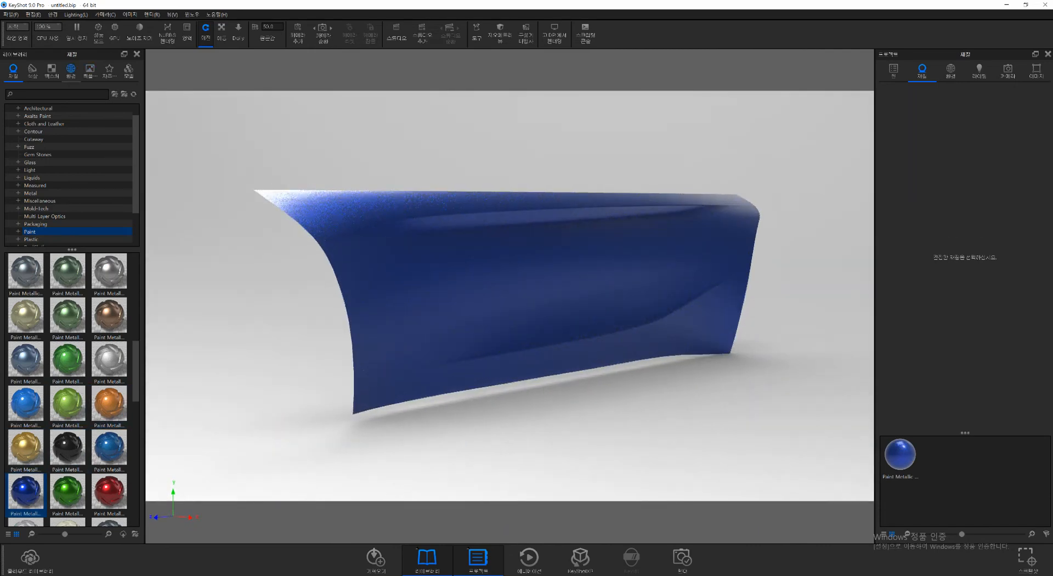
Step: Light the scene with the downloaded HDRI Hub - Sky Cloudy environment
{"action": "left_click", "coordinate": [71, 70]}
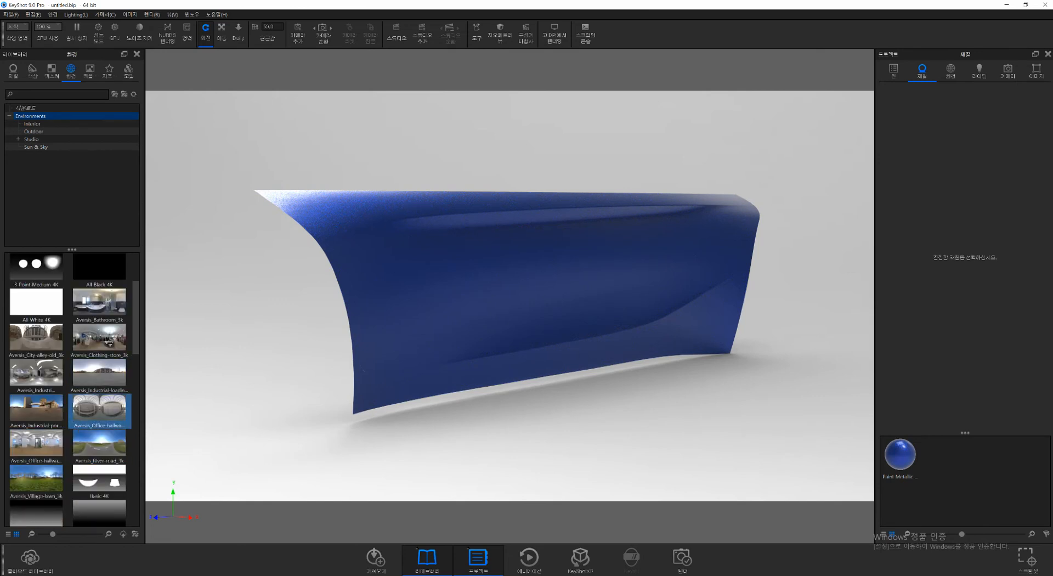
{"action": "left_click", "coordinate": [34, 131]}
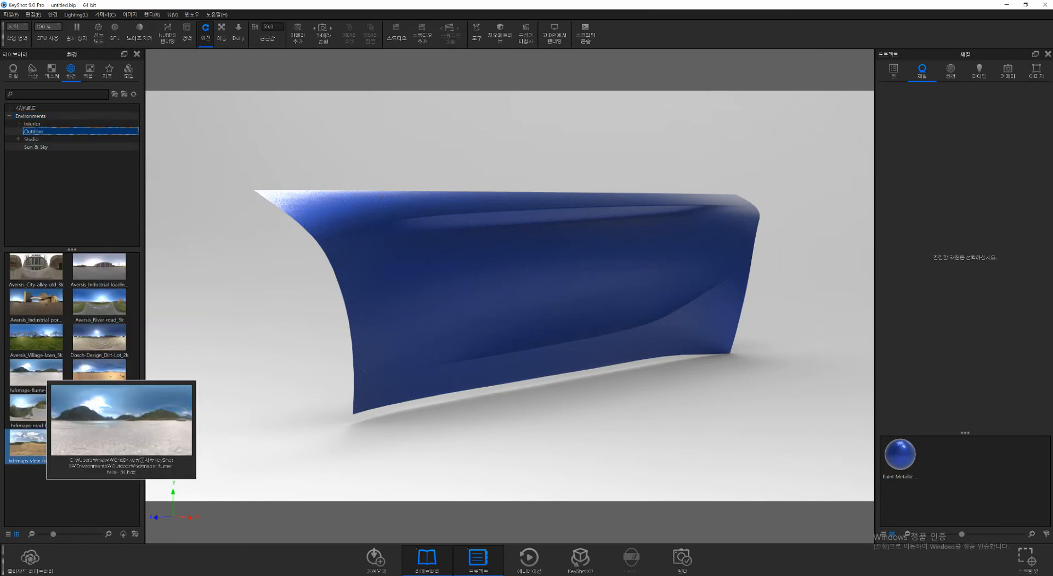
{"action": "left_click", "coordinate": [26, 108]}
{"action": "left_click_drag", "start_coordinate": [36, 337], "coordinate": [329, 299]}
{"action": "double_click", "coordinate": [36, 303]}
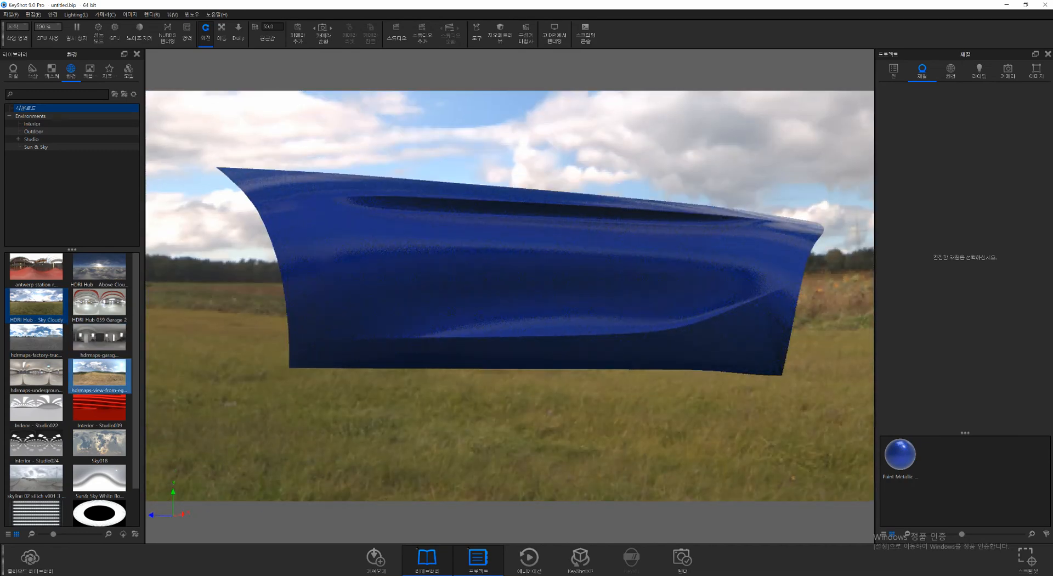
{"action": "left_click_drag", "start_coordinate": [99, 372], "coordinate": [338, 360]}
{"action": "left_click_drag", "start_coordinate": [44, 305], "coordinate": [319, 365]}
{"action": "left_click", "coordinate": [99, 373]}
Step: Rotate the lighting environment so bright highlights run along the panel's upper blend, and view the panel from slightly above
{"action": "left_click", "coordinate": [950, 71]}
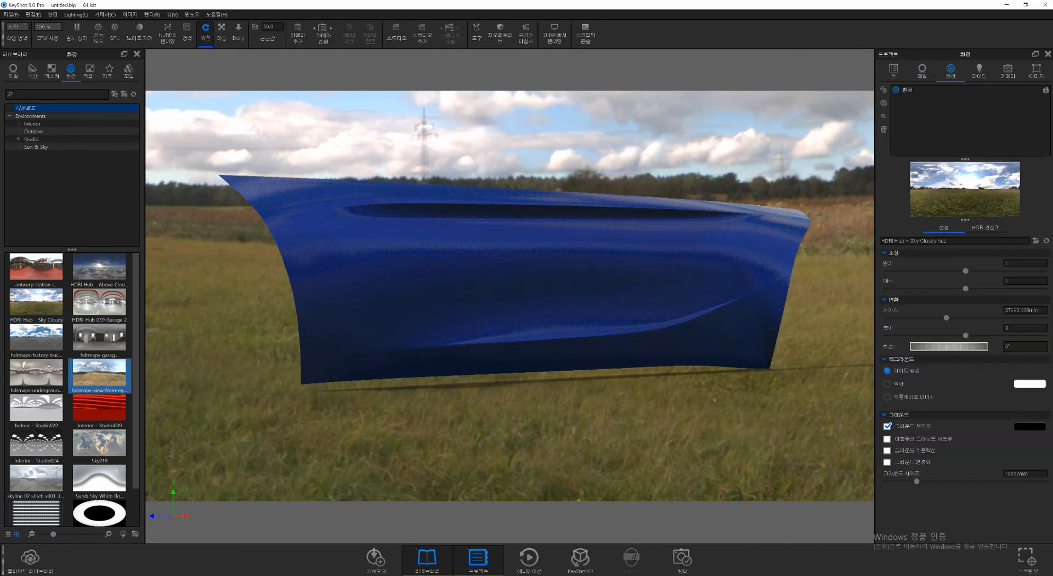
{"action": "left_click_drag", "start_coordinate": [932, 347], "coordinate": [970, 347]}
{"action": "left_click_drag", "start_coordinate": [466, 290], "coordinate": [498, 285]}
{"action": "left_click_drag", "start_coordinate": [949, 346], "coordinate": [949, 346]}
{"action": "left_click_drag", "start_coordinate": [570, 307], "coordinate": [564, 362]}
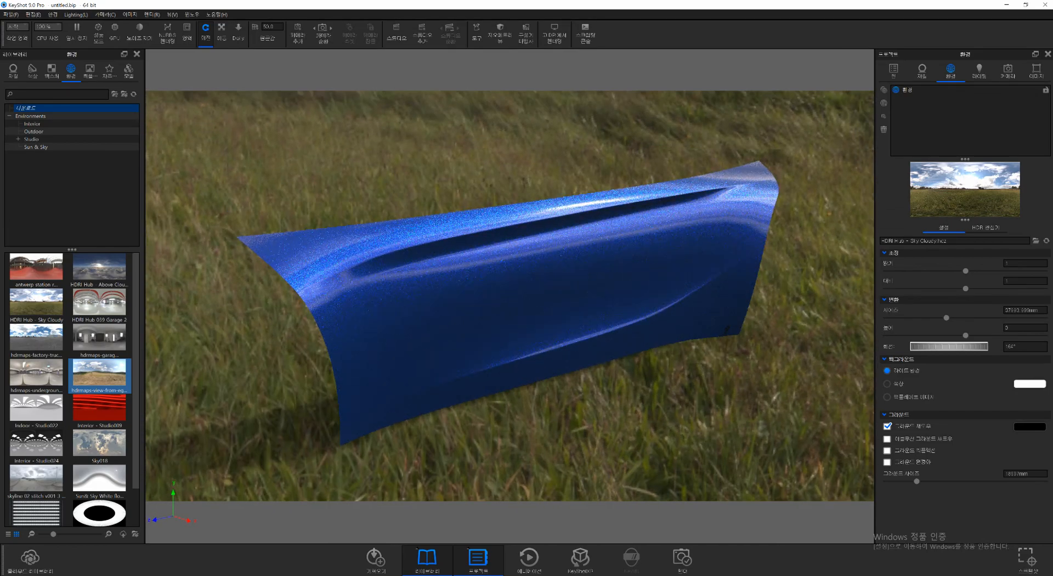
Step: Replace the environment image backdrop with a solid dark grey background colour and view the panel from its other end
{"action": "left_click", "coordinate": [887, 384]}
{"action": "left_click", "coordinate": [1029, 383]}
{"action": "left_click_drag", "start_coordinate": [888, 309], "coordinate": [885, 341]}
{"action": "left_click_drag", "start_coordinate": [943, 206], "coordinate": [878, 91]}
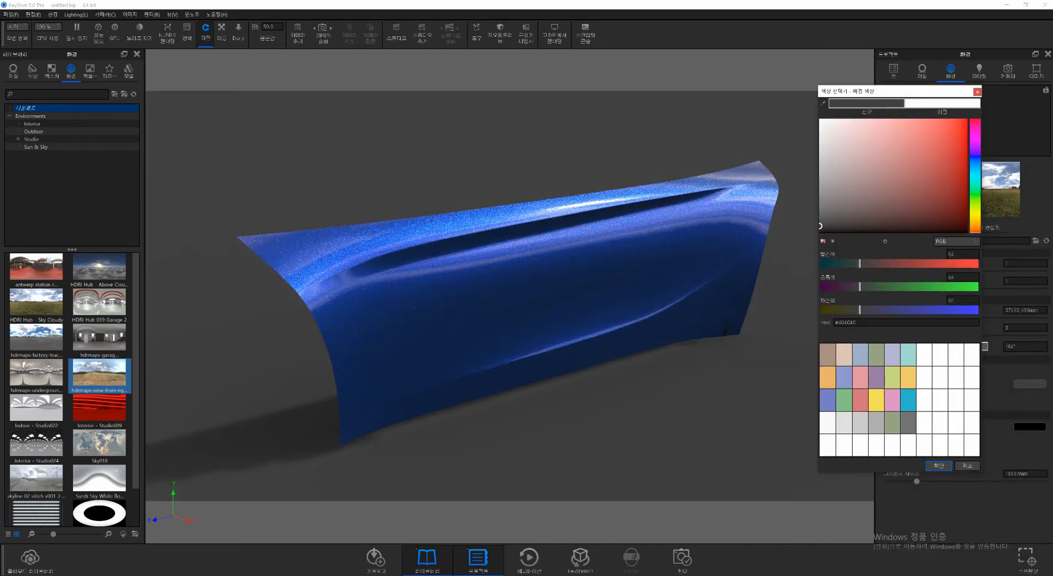
{"action": "left_click", "coordinate": [938, 465]}
{"action": "left_click_drag", "start_coordinate": [515, 307], "coordinate": [335, 292]}
{"action": "scroll", "coordinate": [510, 296], "scroll_direction": "up", "scroll_amount": 3}
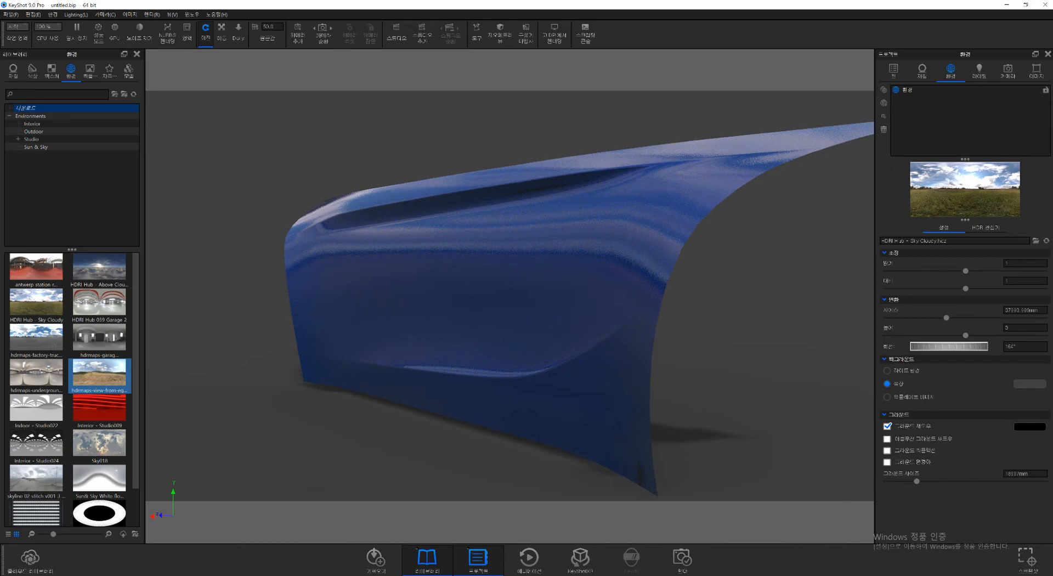
Step: Turn the panel to a frontal view and raise the environment brightness to about 1.34
{"action": "left_click_drag", "start_coordinate": [335, 292], "coordinate": [442, 294]}
{"action": "scroll", "coordinate": [449, 297], "scroll_direction": "down", "scroll_amount": 2}
{"action": "left_click", "coordinate": [965, 90]}
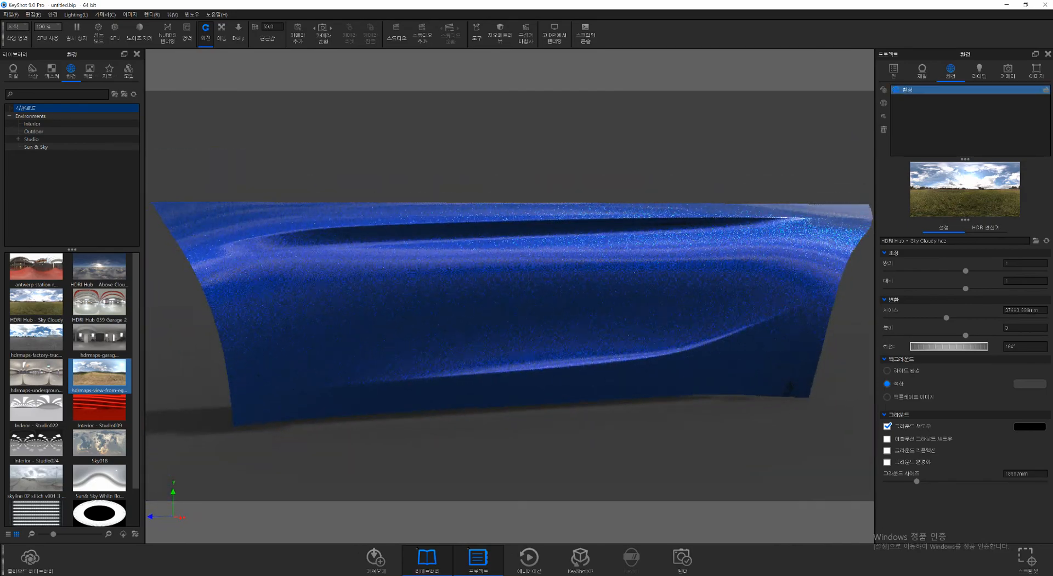
{"action": "left_click_drag", "start_coordinate": [964, 271], "coordinate": [992, 271]}
{"action": "left_click_drag", "start_coordinate": [510, 296], "coordinate": [526, 298]}
{"action": "scroll", "coordinate": [521, 298], "scroll_direction": "down", "scroll_amount": 3}
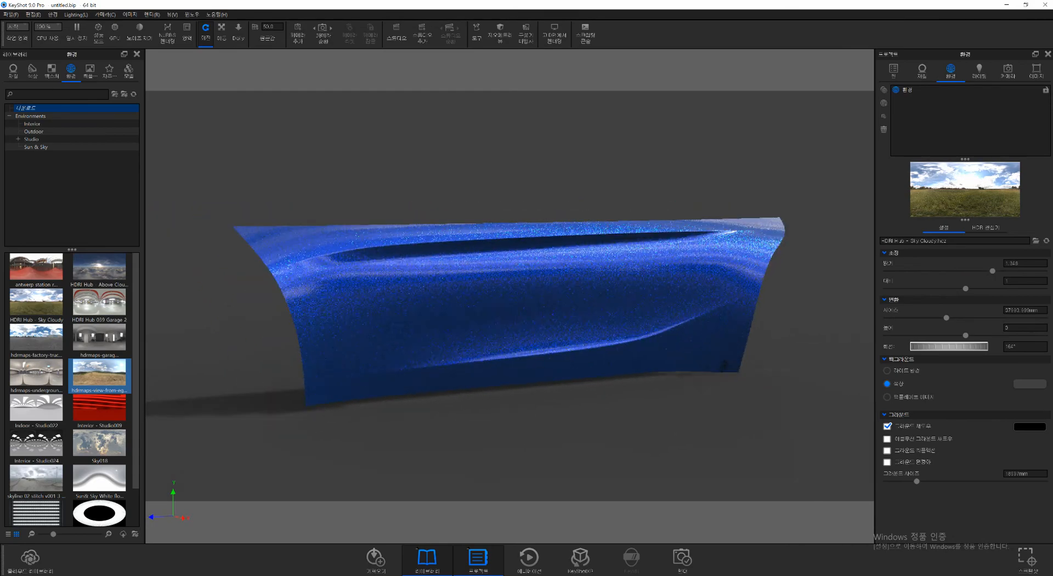
Step: Try interior environments, the hdrmaps underground garage and HDRI Hub 009 Garage 2 as lighting for the panel
{"action": "middle_click_drag", "start_coordinate": [510, 297], "coordinate": [540, 296]}
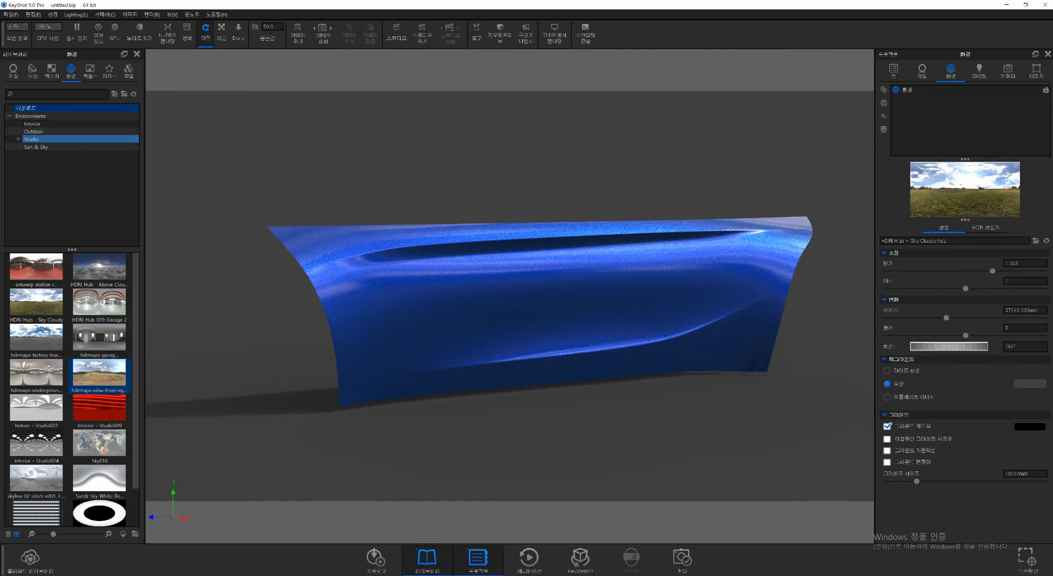
{"action": "left_click", "coordinate": [34, 131]}
{"action": "left_click", "coordinate": [32, 123]}
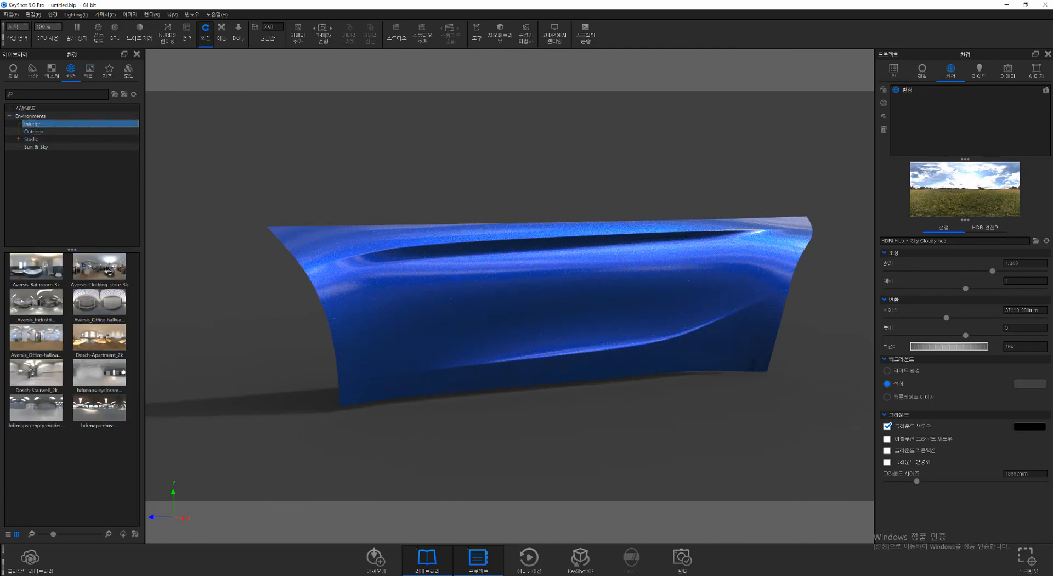
{"action": "left_click_drag", "start_coordinate": [99, 409], "coordinate": [315, 439]}
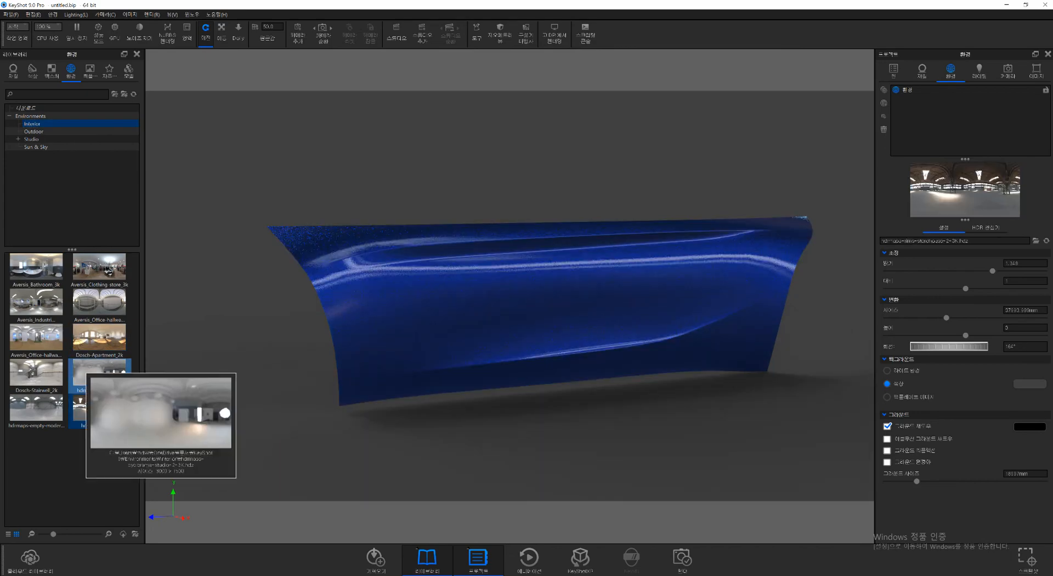
{"action": "left_click", "coordinate": [27, 108]}
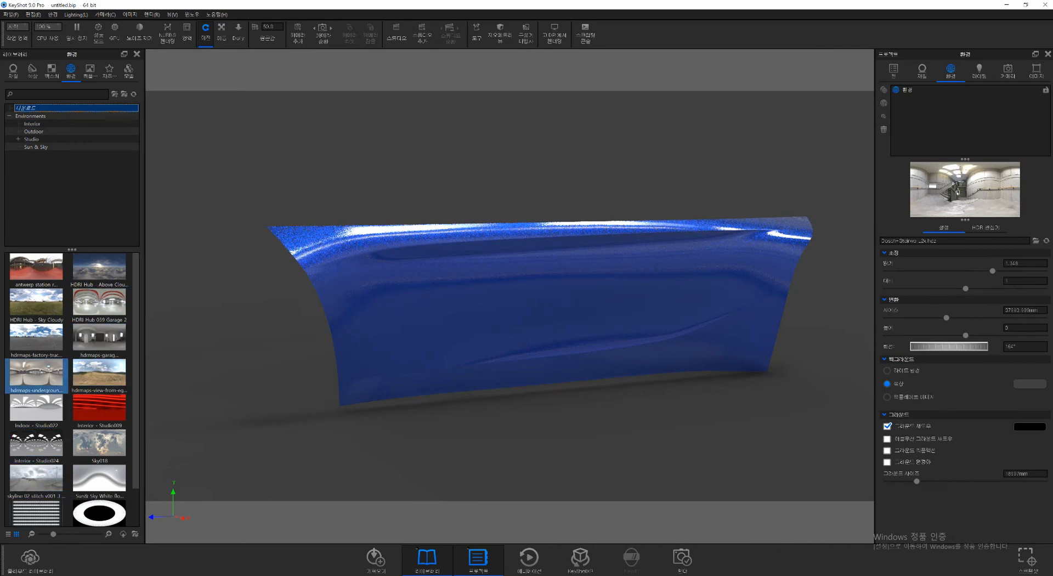
{"action": "left_click_drag", "start_coordinate": [37, 375], "coordinate": [163, 355]}
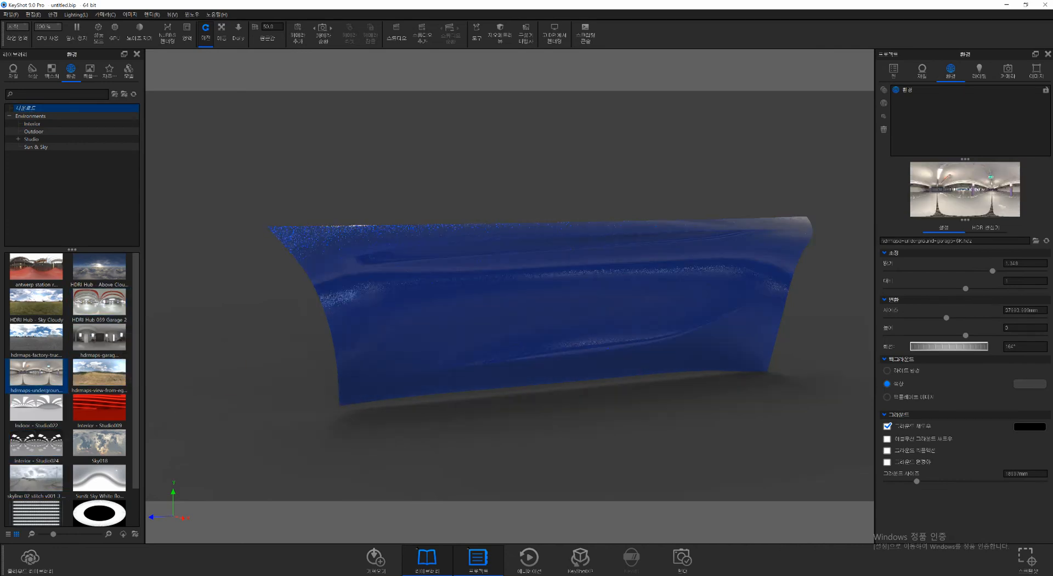
{"action": "left_click_drag", "start_coordinate": [99, 307], "coordinate": [182, 341]}
Step: Light the scene with the downloaded skyline 02 stitch v001 environment and view the panel from slightly above
{"action": "scroll", "coordinate": [97, 433], "scroll_direction": "down", "scroll_amount": 2}
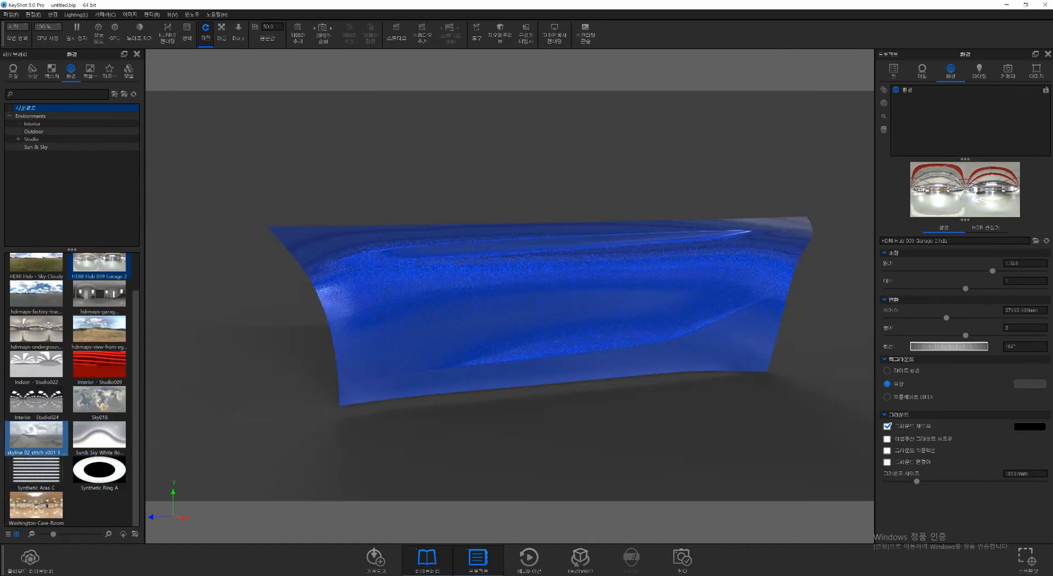
{"action": "left_click_drag", "start_coordinate": [38, 436], "coordinate": [282, 400]}
{"action": "left_click_drag", "start_coordinate": [340, 378], "coordinate": [381, 374]}
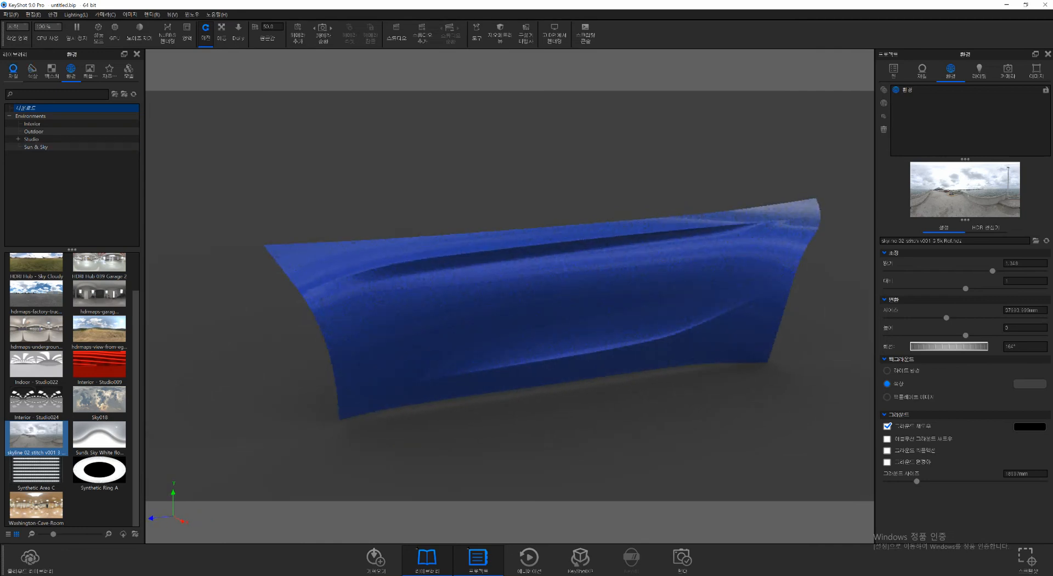
Step: Add a Sphere model from the model library to the scene on top of the panel
{"action": "left_click", "coordinate": [14, 71]}
{"action": "left_click", "coordinate": [128, 70]}
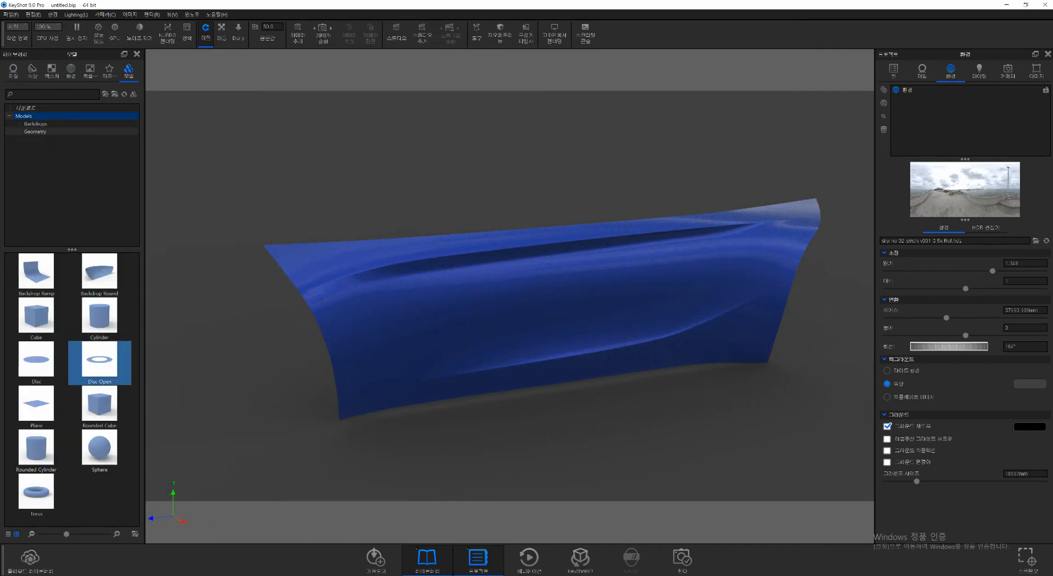
{"action": "left_click_drag", "start_coordinate": [102, 447], "coordinate": [573, 262]}
{"action": "left_click_drag", "start_coordinate": [510, 307], "coordinate": [551, 314]}
{"action": "scroll", "coordinate": [526, 296], "scroll_direction": "up", "scroll_amount": 3}
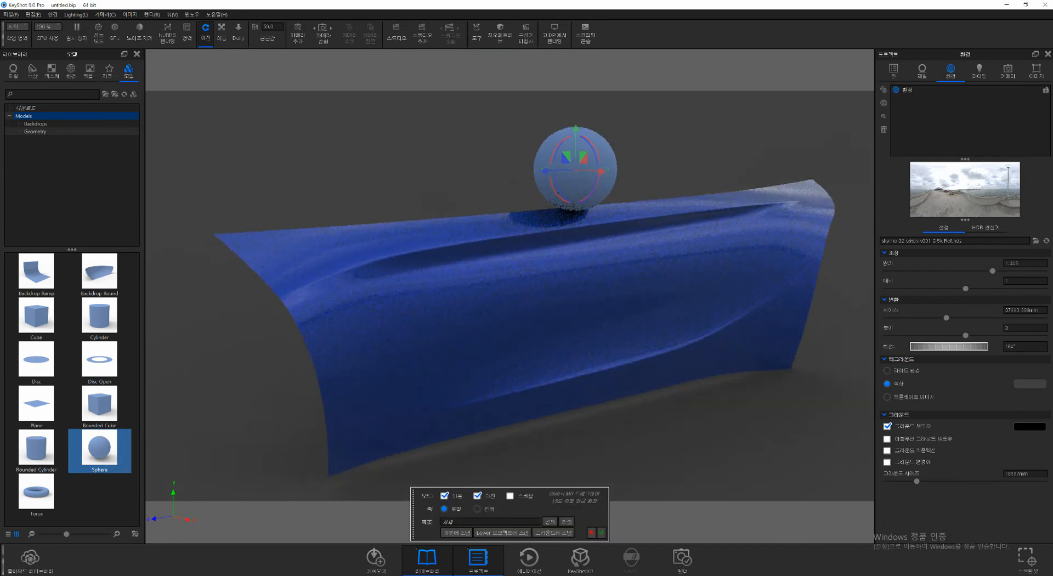
Step: Raise the sphere high above the panel and shift it outward in front of the panel's outer face
{"action": "middle_click_drag", "start_coordinate": [526, 296], "coordinate": [518, 389]}
{"action": "scroll", "coordinate": [521, 329], "scroll_direction": "down", "scroll_amount": 8}
{"action": "left_click_drag", "start_coordinate": [524, 253], "coordinate": [524, 52]}
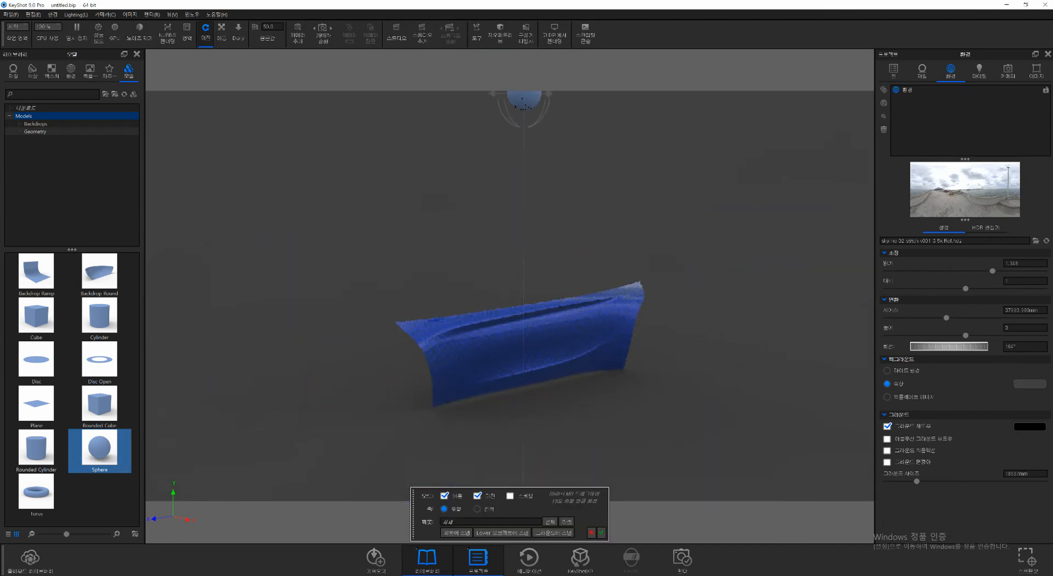
{"action": "left_click_drag", "start_coordinate": [524, 121], "coordinate": [591, 124]}
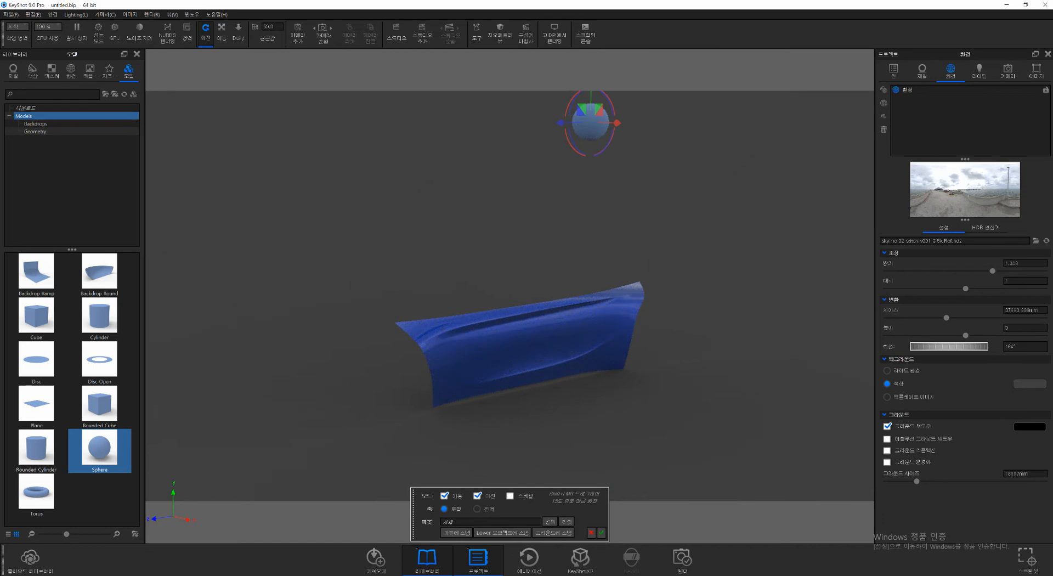
Step: Apply the Area Light 1200 Lumen Neutral material to the sphere
{"action": "left_click", "coordinate": [13, 71]}
{"action": "left_click", "coordinate": [71, 71]}
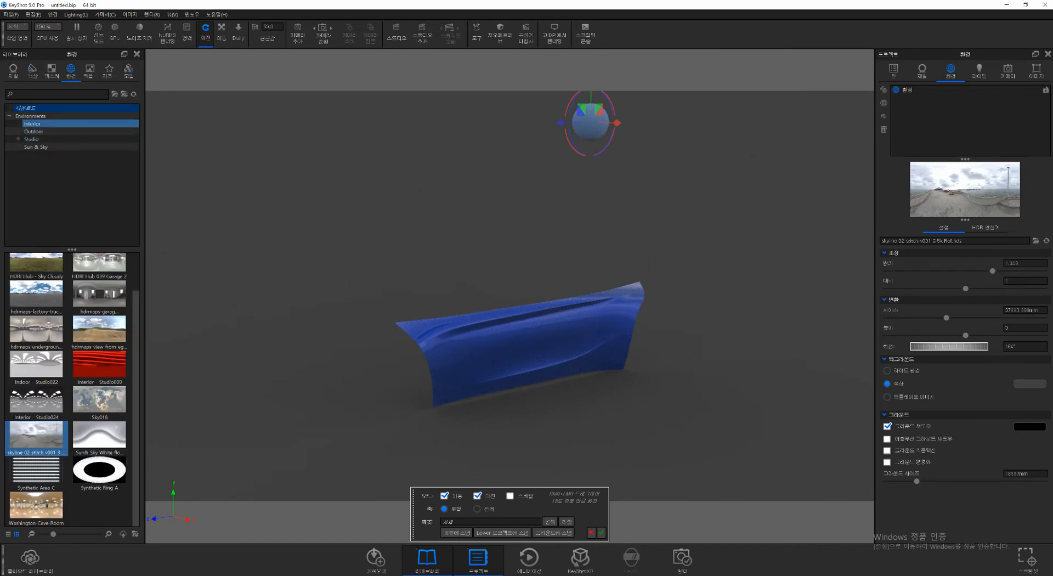
{"action": "left_click", "coordinate": [33, 124]}
{"action": "left_click", "coordinate": [14, 70]}
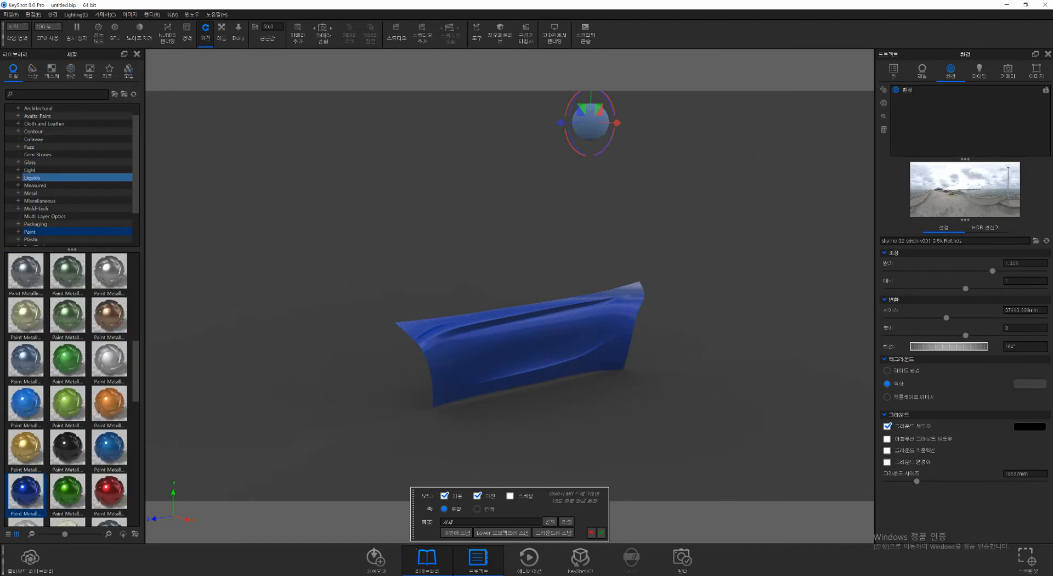
{"action": "left_click", "coordinate": [30, 169]}
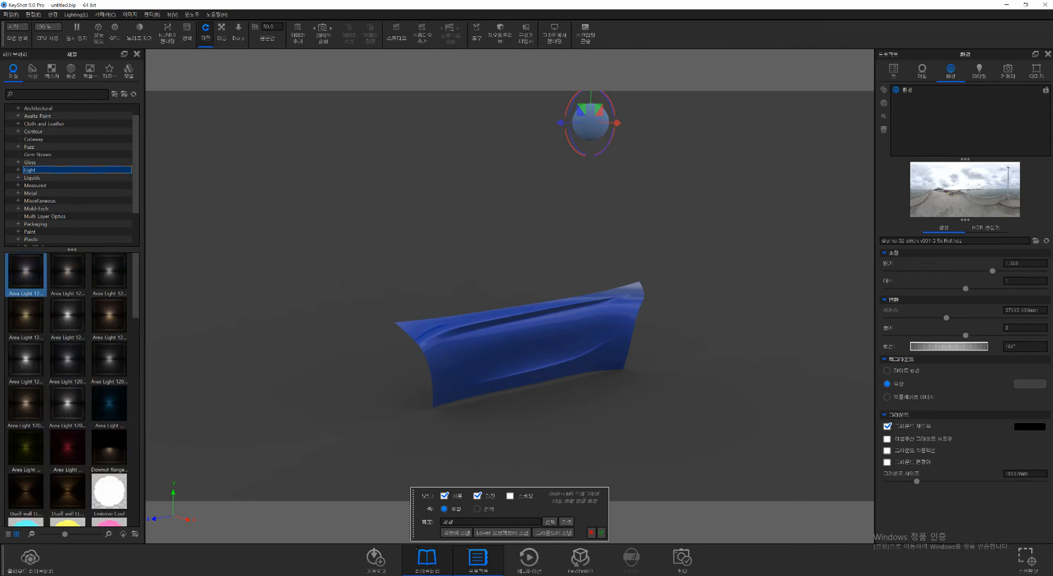
{"action": "left_click_drag", "start_coordinate": [67, 271], "coordinate": [592, 123]}
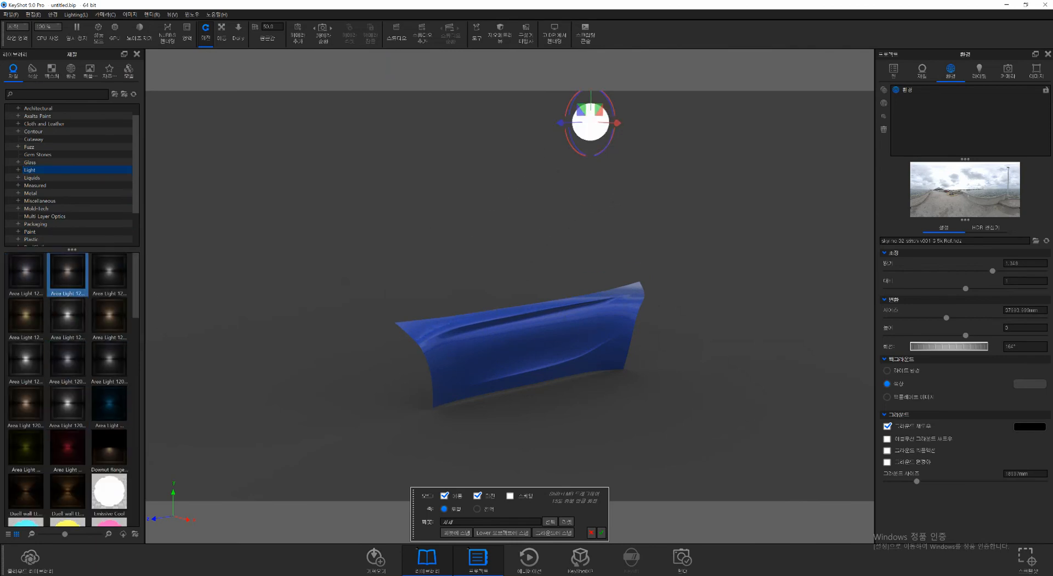
Step: Frame the panel closer beneath the sphere light and accept the sphere's placement
{"action": "left_click_drag", "start_coordinate": [526, 230], "coordinate": [571, 230]}
{"action": "left_click_drag", "start_coordinate": [614, 96], "coordinate": [613, 155]}
{"action": "left_click_drag", "start_coordinate": [526, 241], "coordinate": [485, 239]}
{"action": "scroll", "coordinate": [509, 241], "scroll_direction": "up", "scroll_amount": 4}
{"action": "middle_click_drag", "start_coordinate": [527, 247], "coordinate": [476, 244]}
{"action": "left_click_drag", "start_coordinate": [475, 243], "coordinate": [493, 243]}
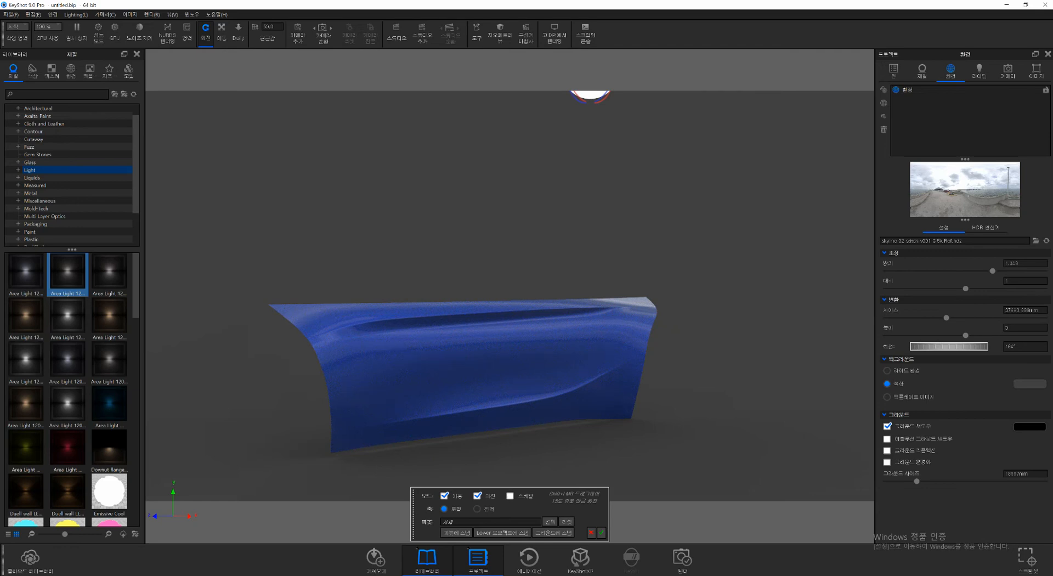
{"action": "left_click", "coordinate": [602, 533]}
Step: Change the area light's power unit to watts and reduce its power while checking the panel's highlights
{"action": "left_click", "coordinate": [921, 70]}
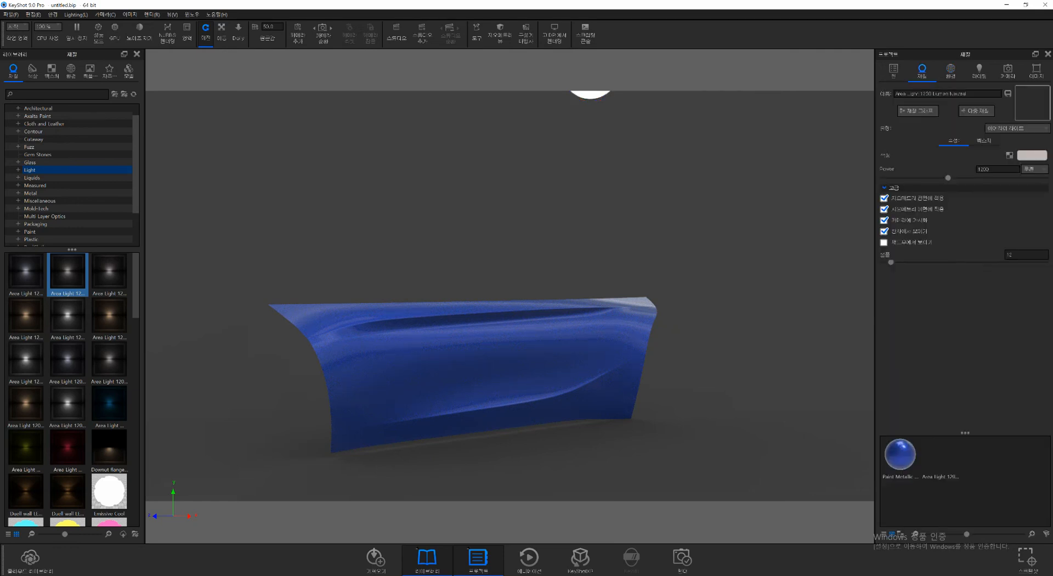
{"action": "left_click", "coordinate": [1029, 176]}
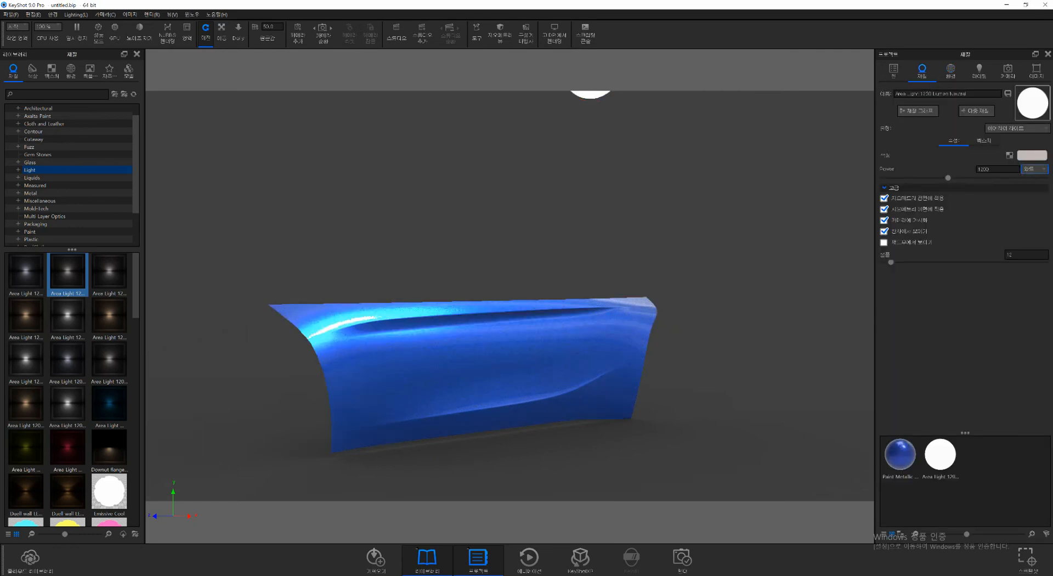
{"action": "left_click_drag", "start_coordinate": [592, 340], "coordinate": [518, 335]}
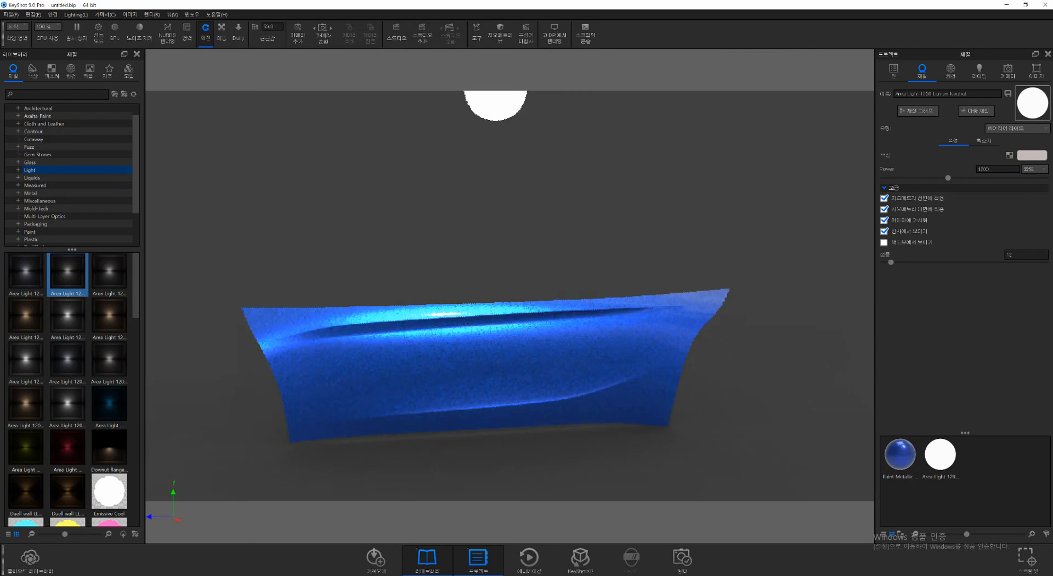
{"action": "scroll", "coordinate": [518, 334], "scroll_direction": "up", "scroll_amount": 2}
{"action": "scroll", "coordinate": [509, 296], "scroll_direction": "down", "scroll_amount": 3}
{"action": "left_click_drag", "start_coordinate": [943, 178], "coordinate": [898, 178]}
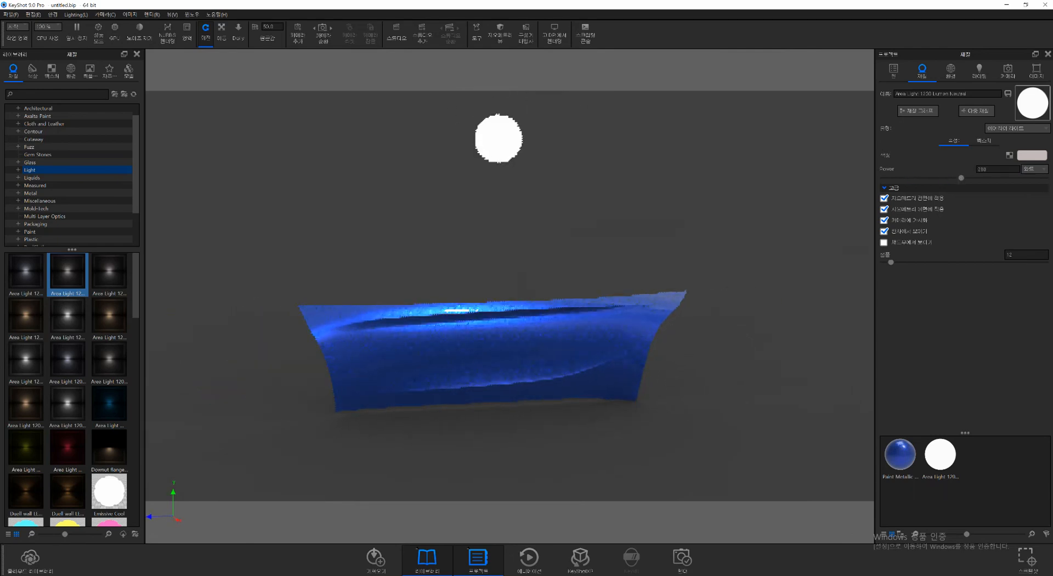
{"action": "left_click_drag", "start_coordinate": [515, 329], "coordinate": [505, 330]}
Step: Move the Sphere light along the panel's length until it sits above the end where the Z axis points
{"action": "left_click", "coordinate": [893, 71]}
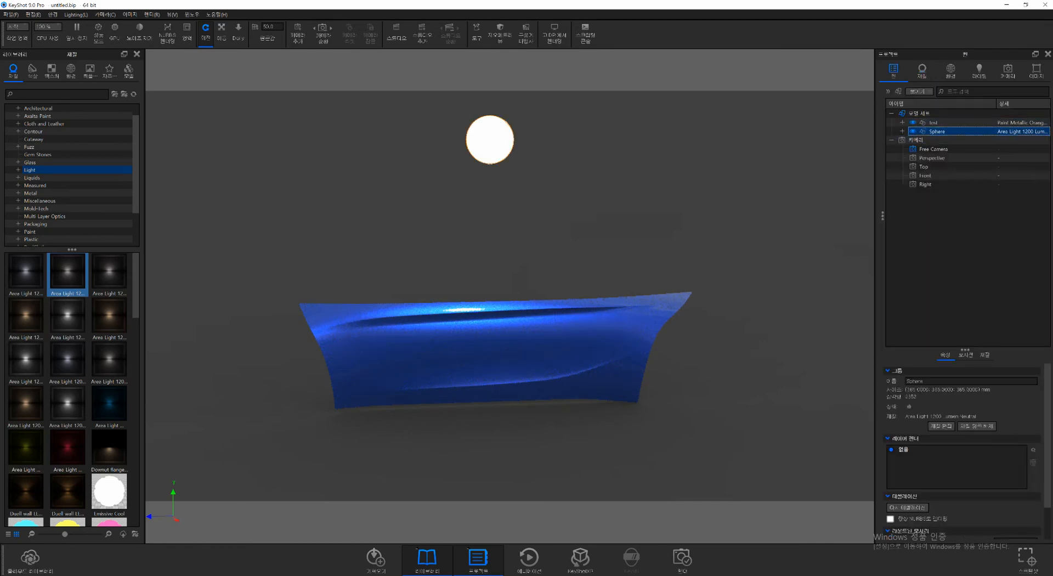
{"action": "left_click", "coordinate": [965, 354]}
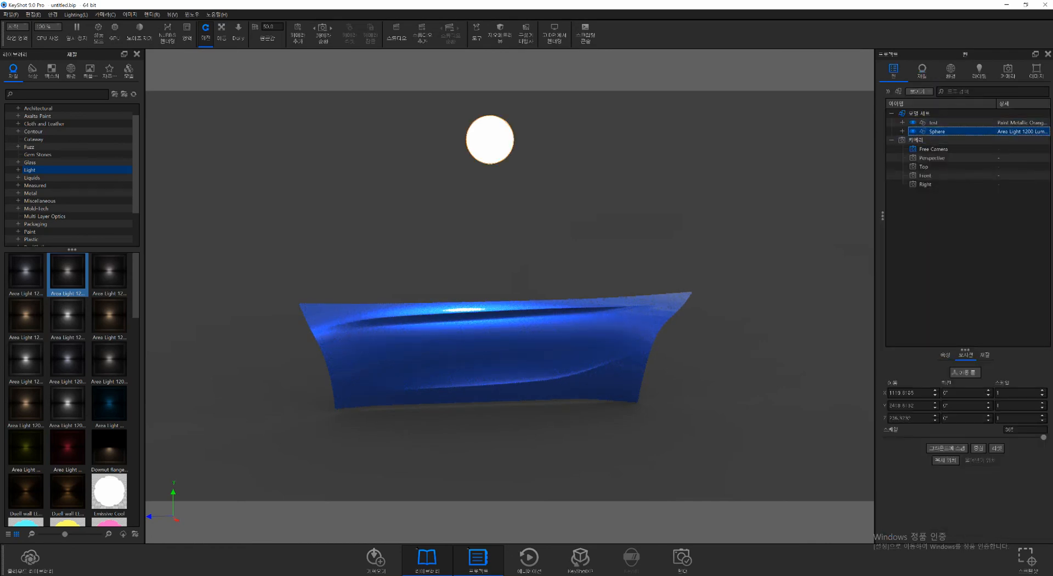
{"action": "left_click", "coordinate": [965, 372]}
{"action": "left_click_drag", "start_coordinate": [516, 329], "coordinate": [489, 332]}
{"action": "left_click_drag", "start_coordinate": [427, 146], "coordinate": [271, 145]}
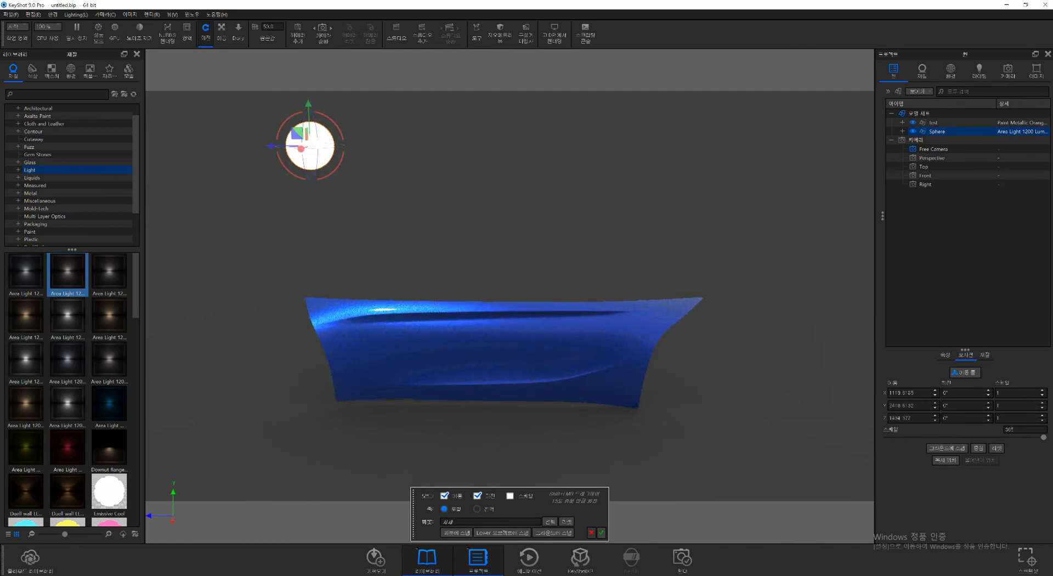
{"action": "left_click", "coordinate": [601, 532]}
Step: Duplicate the Sphere light and move the copy along the Z axis to above the panel's opposite end
{"action": "right_click", "coordinate": [926, 131]}
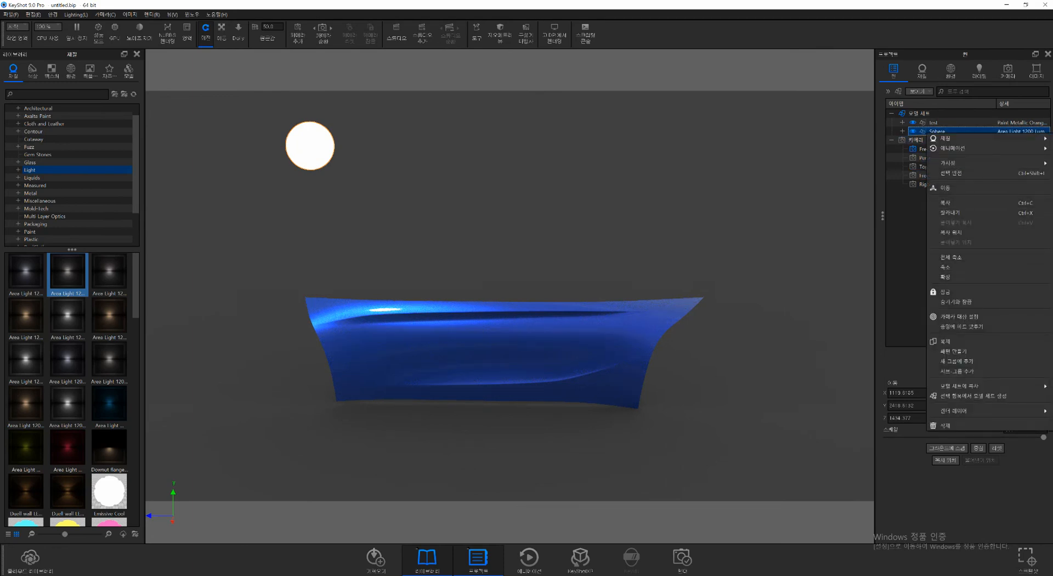
{"action": "left_click", "coordinate": [945, 341]}
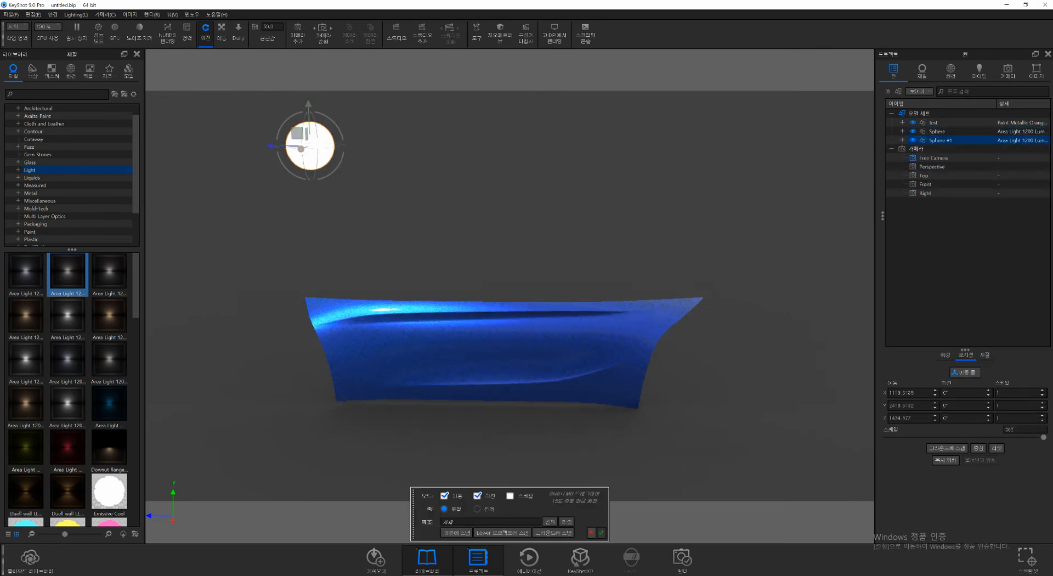
{"action": "left_click_drag", "start_coordinate": [271, 146], "coordinate": [624, 147]}
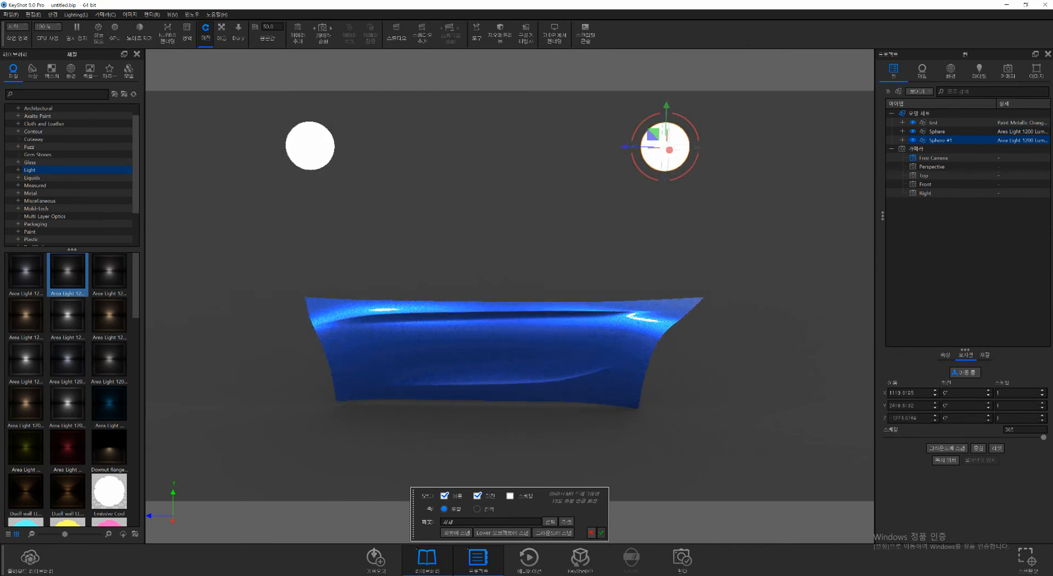
{"action": "left_click", "coordinate": [601, 532]}
Step: Add a Cube model to the scene at the middle of the panel's upper edge and view it at an angle
{"action": "left_click_drag", "start_coordinate": [581, 439], "coordinate": [559, 422]}
{"action": "scroll", "coordinate": [560, 423], "scroll_direction": "up", "scroll_amount": 3}
{"action": "middle_click_drag", "start_coordinate": [559, 422], "coordinate": [606, 374]}
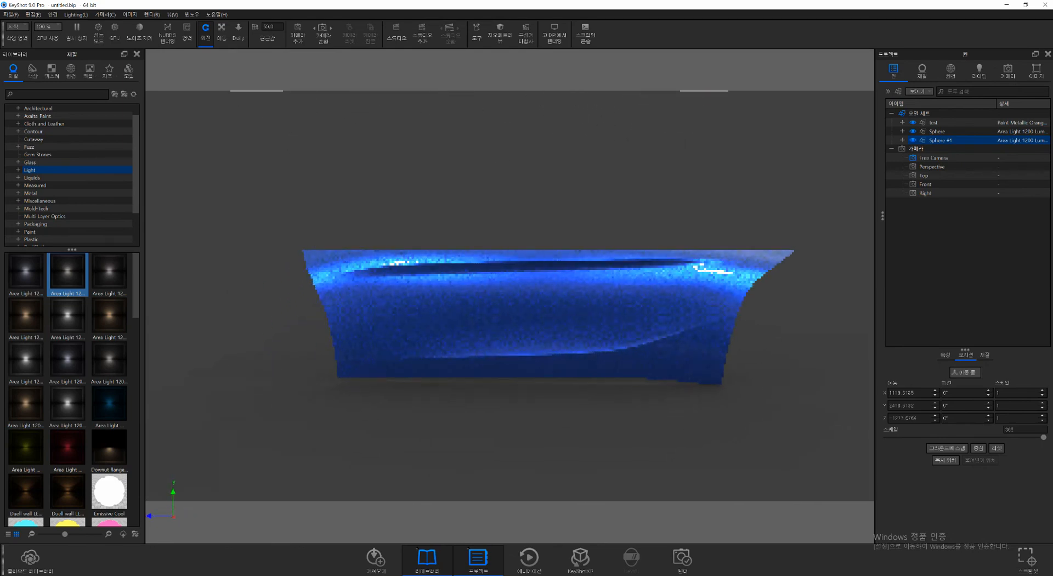
{"action": "left_click_drag", "start_coordinate": [606, 375], "coordinate": [611, 373]}
{"action": "left_click", "coordinate": [128, 71]}
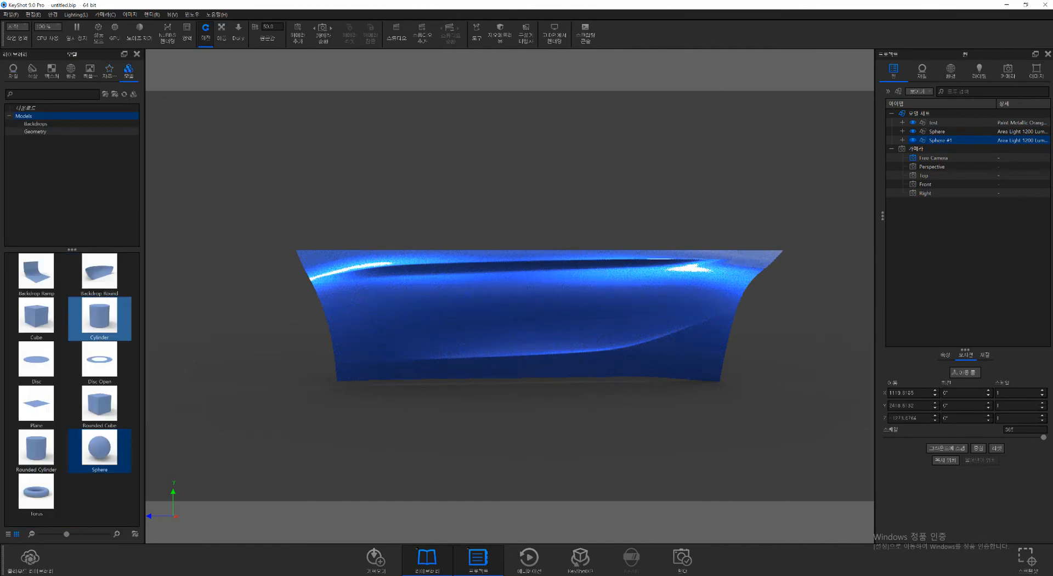
{"action": "left_click_drag", "start_coordinate": [36, 315], "coordinate": [527, 246]}
{"action": "left_click_drag", "start_coordinate": [531, 258], "coordinate": [529, 231]}
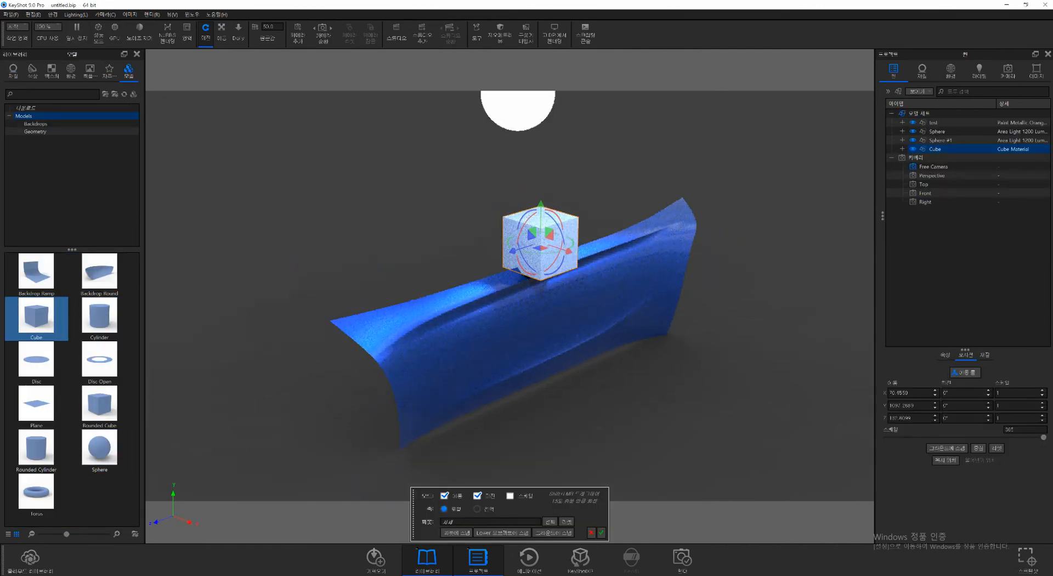
Step: Enable scaling for the Cube model and flatten it along the X axis into a thin upright plate
{"action": "scroll", "coordinate": [510, 296], "scroll_direction": "up", "scroll_amount": 8}
{"action": "left_click_drag", "start_coordinate": [510, 296], "coordinate": [513, 324]}
{"action": "left_click_drag", "start_coordinate": [598, 222], "coordinate": [609, 225]}
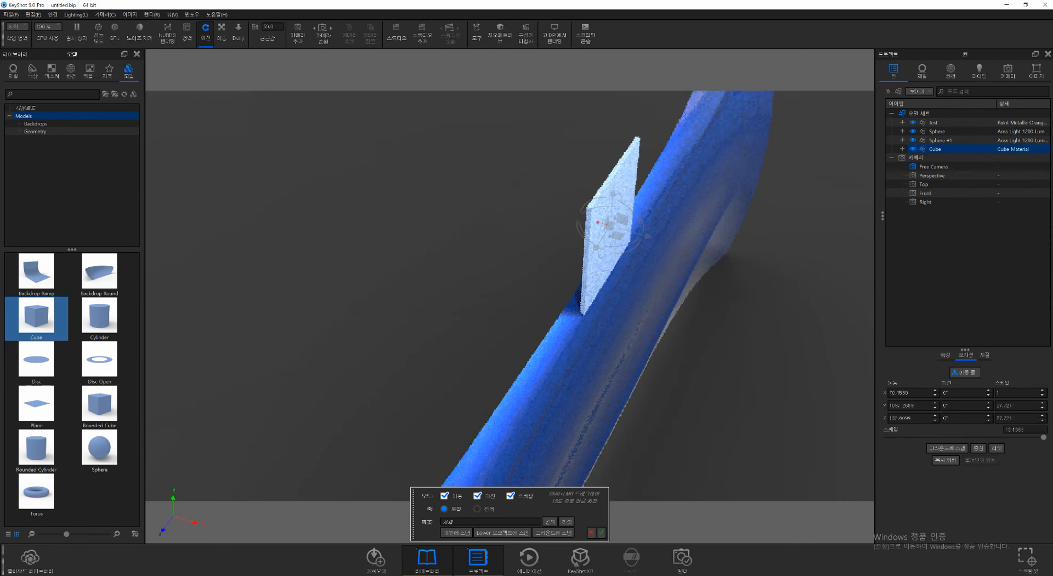
{"action": "left_click_drag", "start_coordinate": [521, 323], "coordinate": [463, 314]}
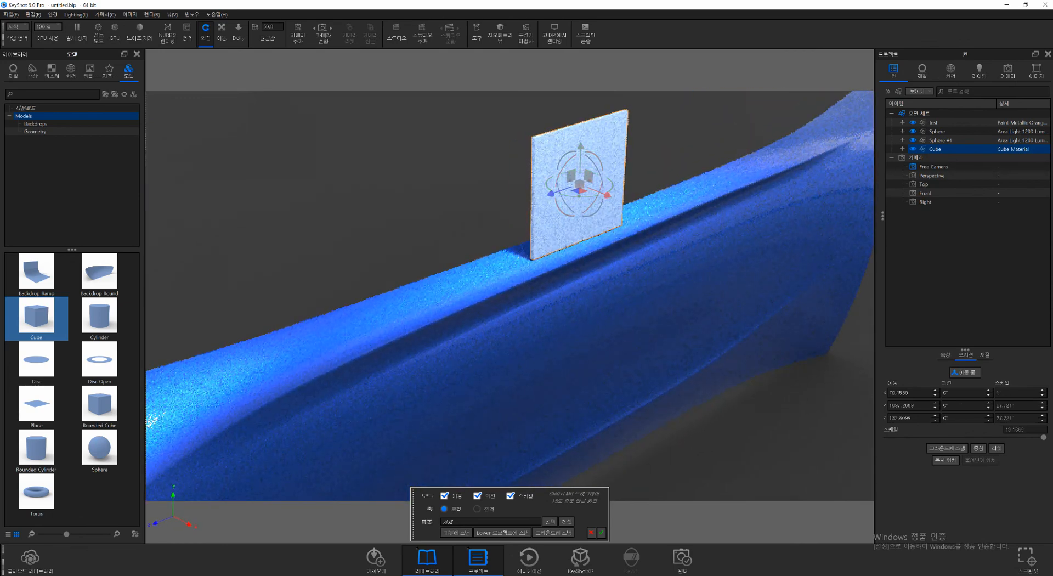
{"action": "scroll", "coordinate": [510, 296], "scroll_direction": "down", "scroll_amount": 2}
{"action": "scroll", "coordinate": [510, 296], "scroll_direction": "up", "scroll_amount": 2}
{"action": "left_click_drag", "start_coordinate": [510, 323], "coordinate": [488, 250]}
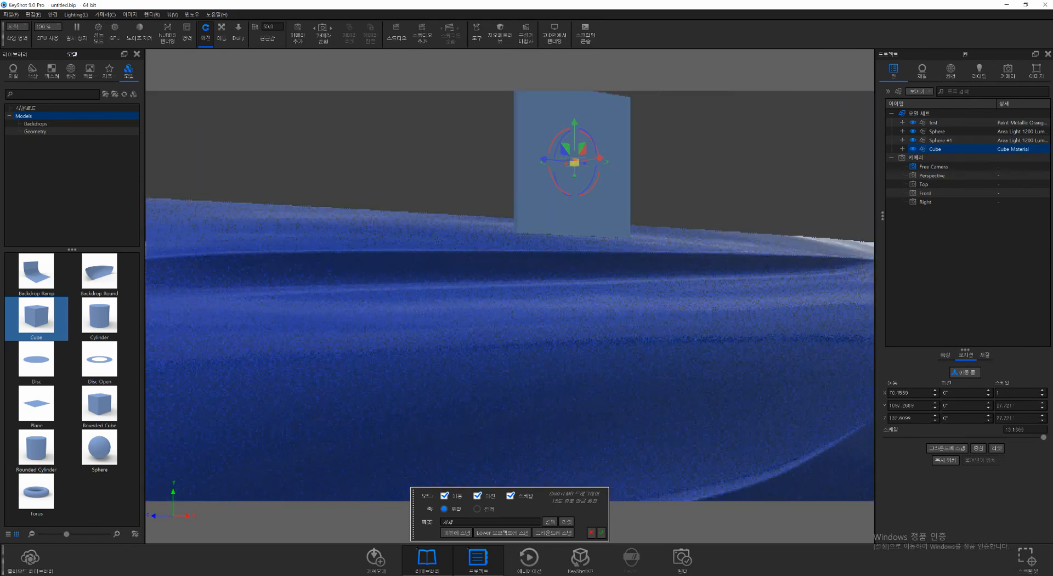
Step: Flatten the Cube plate along the Y axis so it becomes a thin horizontal bar above the panel's upper edge
{"action": "middle_click_drag", "start_coordinate": [494, 252], "coordinate": [488, 293]}
{"action": "left_click_drag", "start_coordinate": [570, 216], "coordinate": [569, 202]}
{"action": "left_click_drag", "start_coordinate": [571, 274], "coordinate": [521, 298]}
{"action": "scroll", "coordinate": [510, 296], "scroll_direction": "up", "scroll_amount": 4}
{"action": "scroll", "coordinate": [510, 296], "scroll_direction": "down", "scroll_amount": 2}
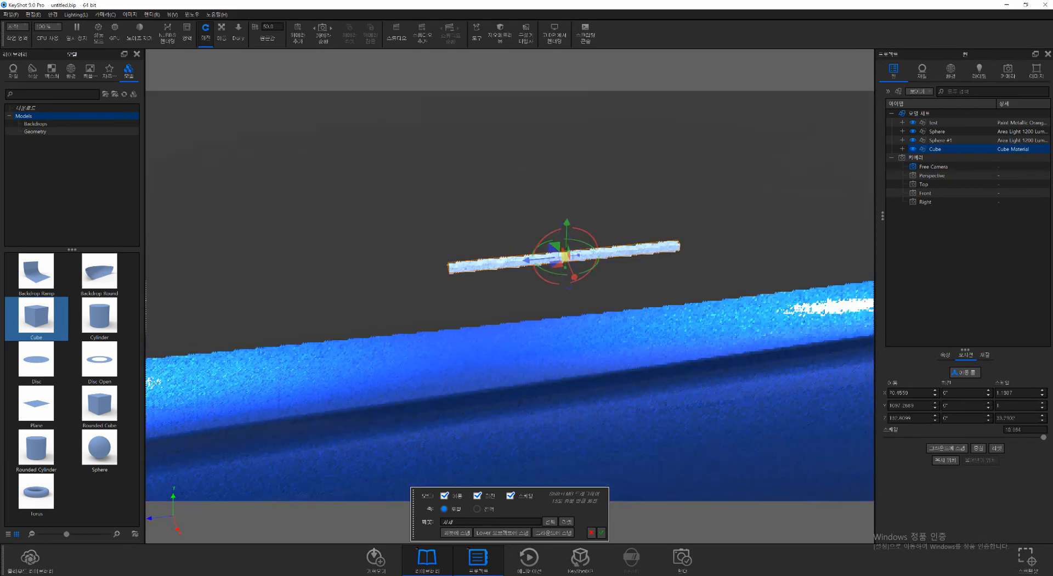
Step: Stretch the Cube bar along the Z axis until it extends slightly past both ends of the panel, undoing the excessive stretch
{"action": "left_click_drag", "start_coordinate": [578, 255], "coordinate": [614, 251]}
{"action": "scroll", "coordinate": [614, 251], "scroll_direction": "down", "scroll_amount": 10}
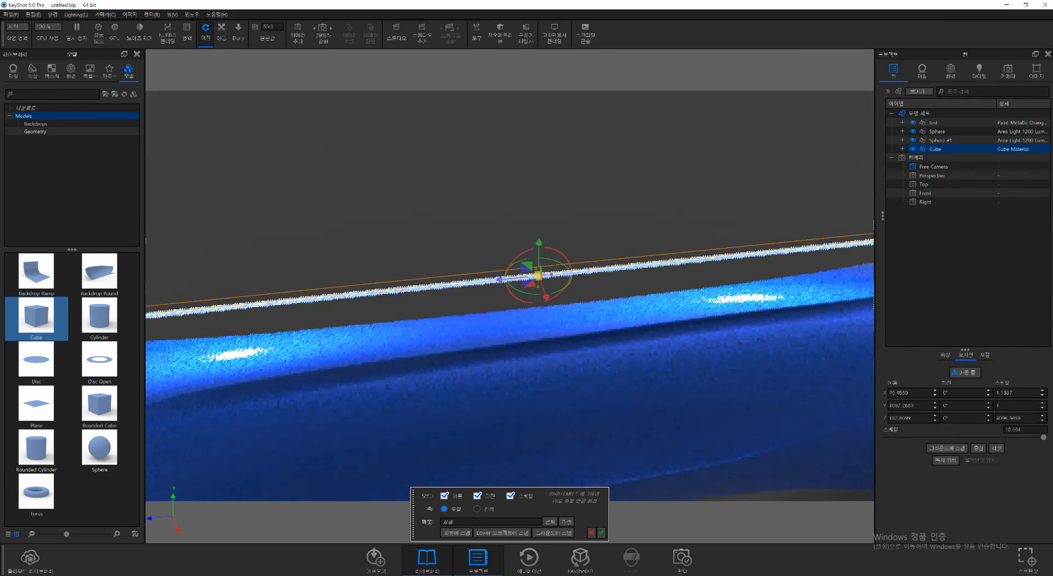
{"action": "scroll", "coordinate": [605, 247], "scroll_direction": "down", "scroll_amount": 8}
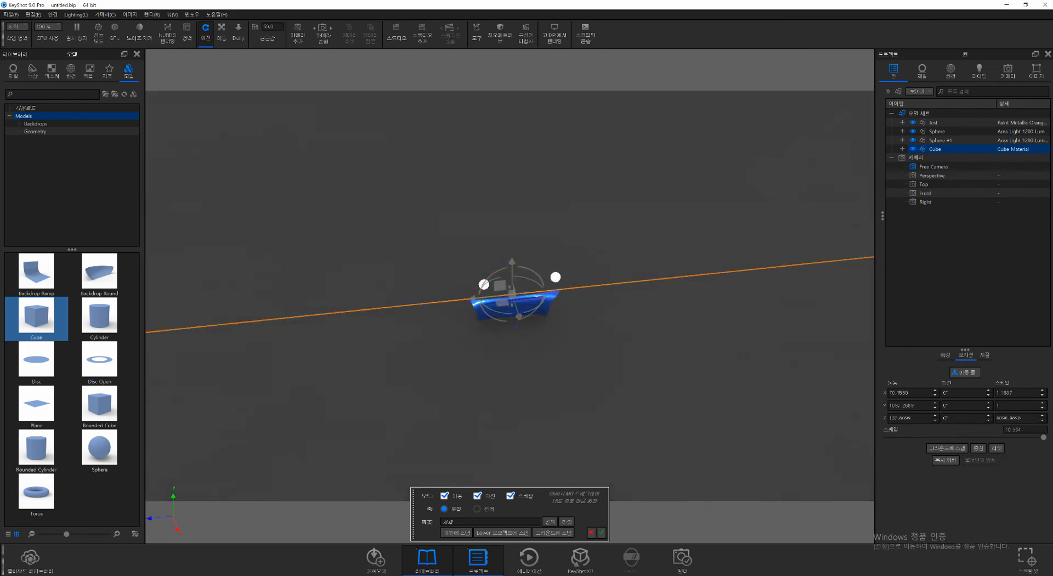
{"action": "scroll", "coordinate": [605, 248], "scroll_direction": "up", "scroll_amount": 8}
{"action": "key", "text": "ctrl+z"}
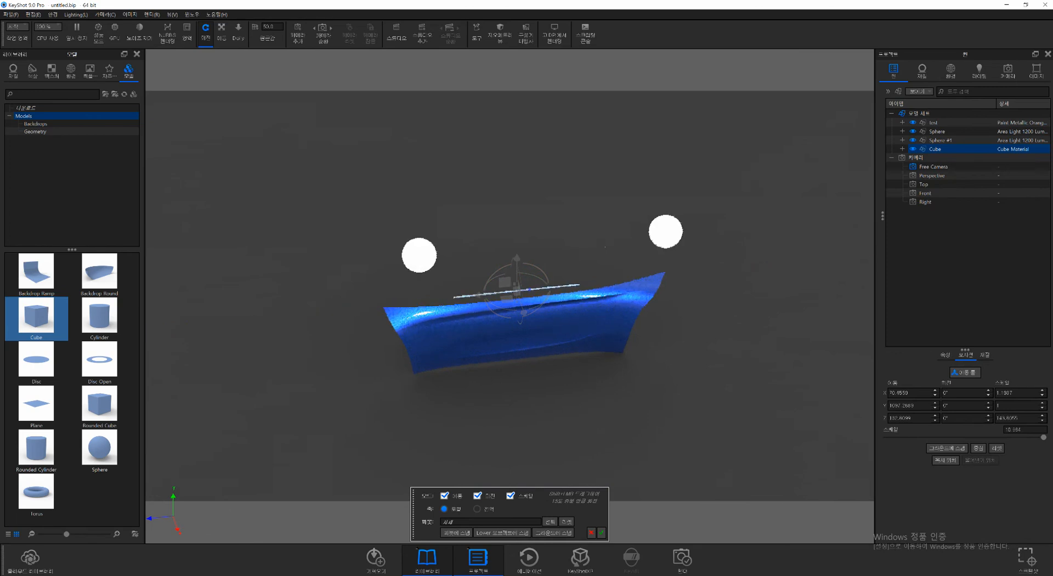
{"action": "left_click_drag", "start_coordinate": [558, 285], "coordinate": [576, 283]}
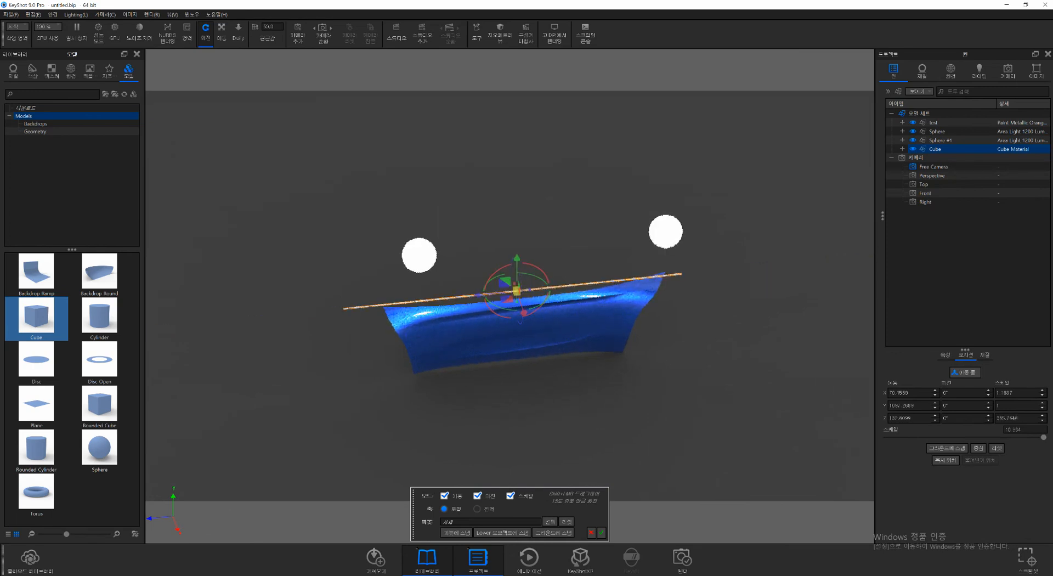
Step: Apply the Emissive Cool light material from the material library to the Cube bar
{"action": "left_click_drag", "start_coordinate": [466, 395], "coordinate": [557, 351]}
{"action": "left_click", "coordinate": [13, 72]}
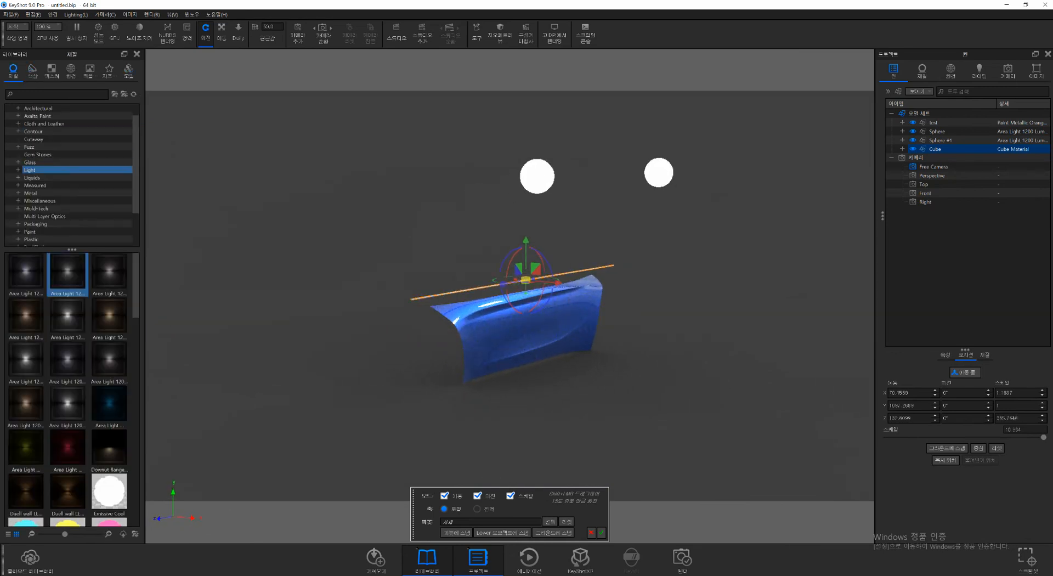
{"action": "scroll", "coordinate": [68, 291], "scroll_direction": "down", "scroll_amount": 2}
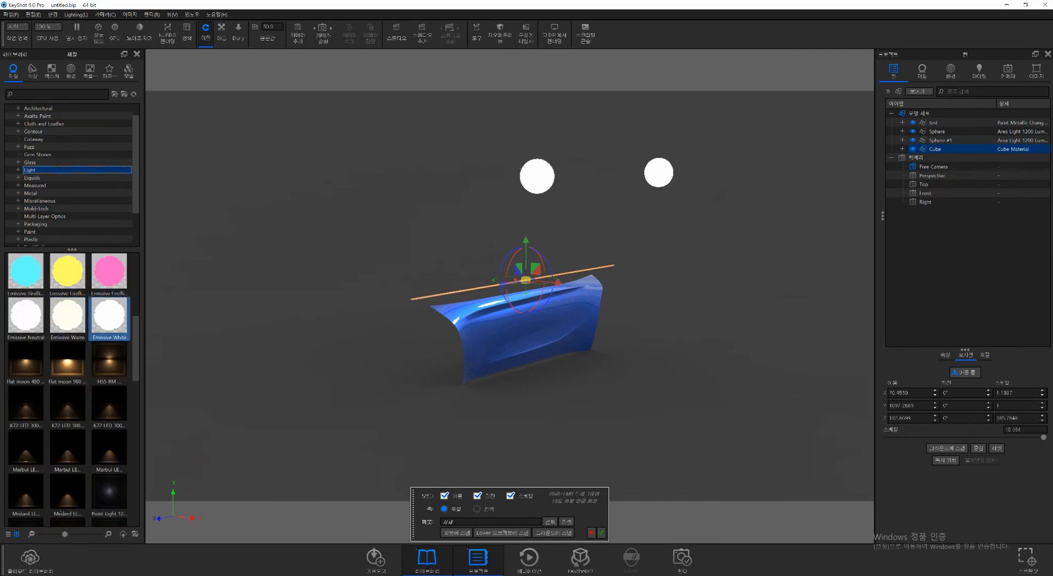
{"action": "scroll", "coordinate": [110, 323], "scroll_direction": "up", "scroll_amount": 1}
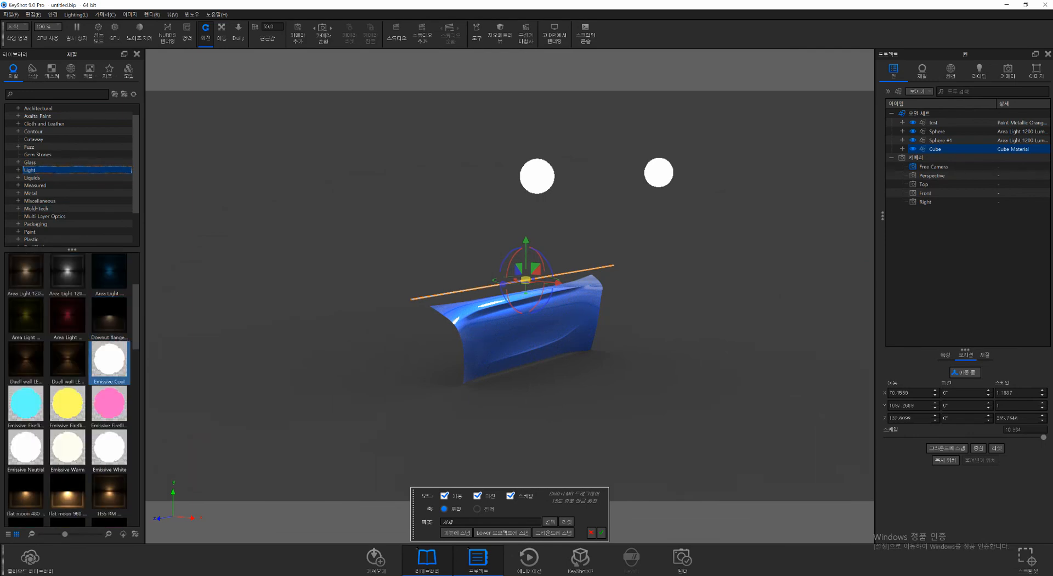
{"action": "left_click_drag", "start_coordinate": [518, 277], "coordinate": [538, 298]}
{"action": "scroll", "coordinate": [510, 296], "scroll_direction": "up", "scroll_amount": 5}
{"action": "scroll", "coordinate": [510, 296], "scroll_direction": "up", "scroll_amount": 1}
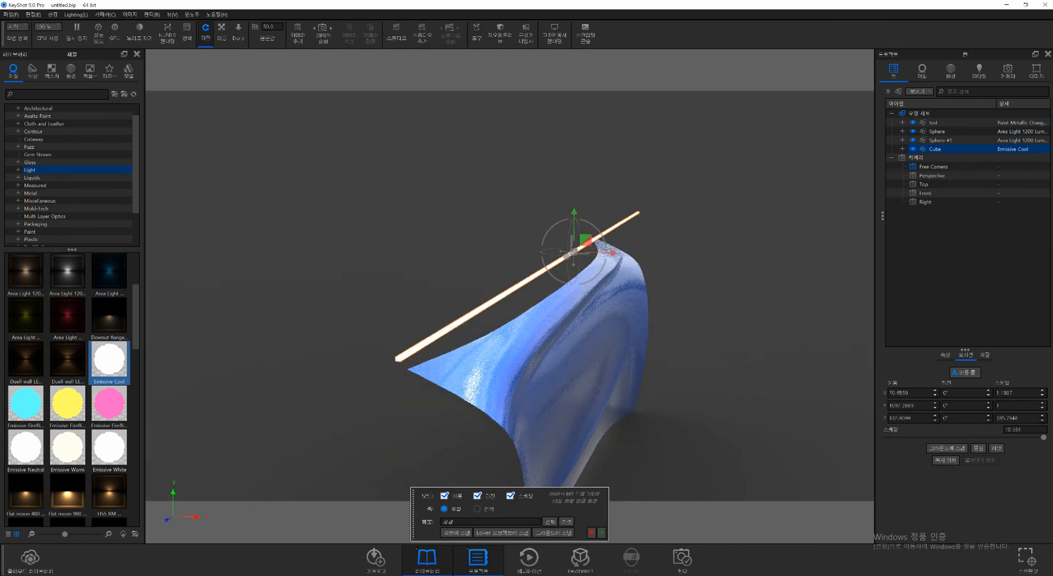
Step: Move the Cube light bar along X and lower it so it floats in front of the panel's outer face
{"action": "left_click_drag", "start_coordinate": [585, 239], "coordinate": [877, 289]}
{"action": "left_click_drag", "start_coordinate": [581, 340], "coordinate": [412, 371]}
{"action": "scroll", "coordinate": [439, 340], "scroll_direction": "up", "scroll_amount": 3}
{"action": "scroll", "coordinate": [438, 340], "scroll_direction": "down", "scroll_amount": 6}
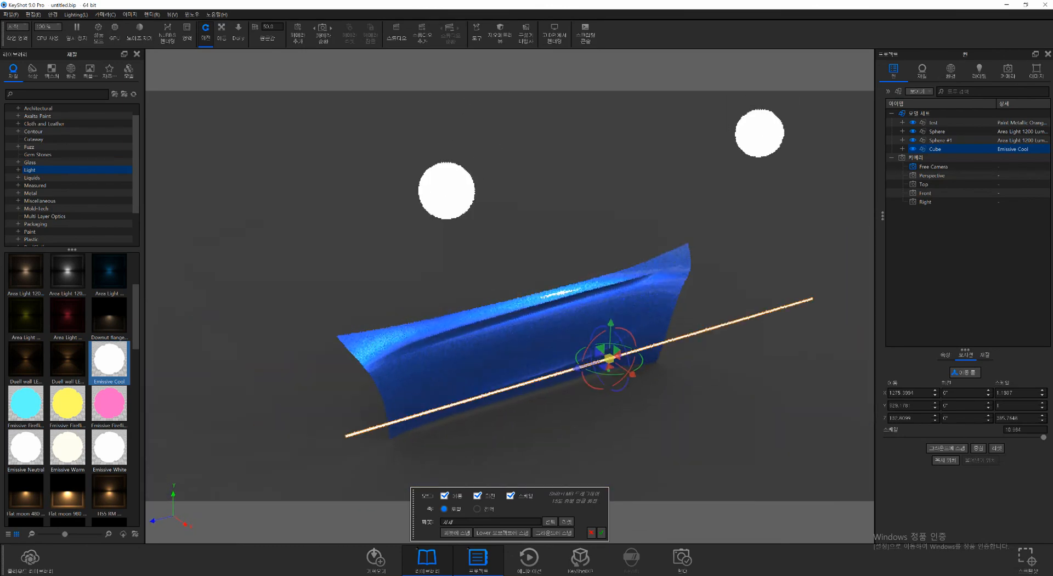
Step: Stretch the Cube light bar along Z far beyond both ends of the panel and accept the transformation
{"action": "mouse_move", "coordinate": [621, 355]}
{"action": "left_mouse_down"}
{"action": "mouse_move", "coordinate": [518, 378]}
{"action": "mouse_move", "coordinate": [477, 373]}
{"action": "mouse_move", "coordinate": [614, 352]}
{"action": "left_mouse_up"}
{"action": "key", "text": "ctrl+z"}
{"action": "left_click", "coordinate": [601, 532]}
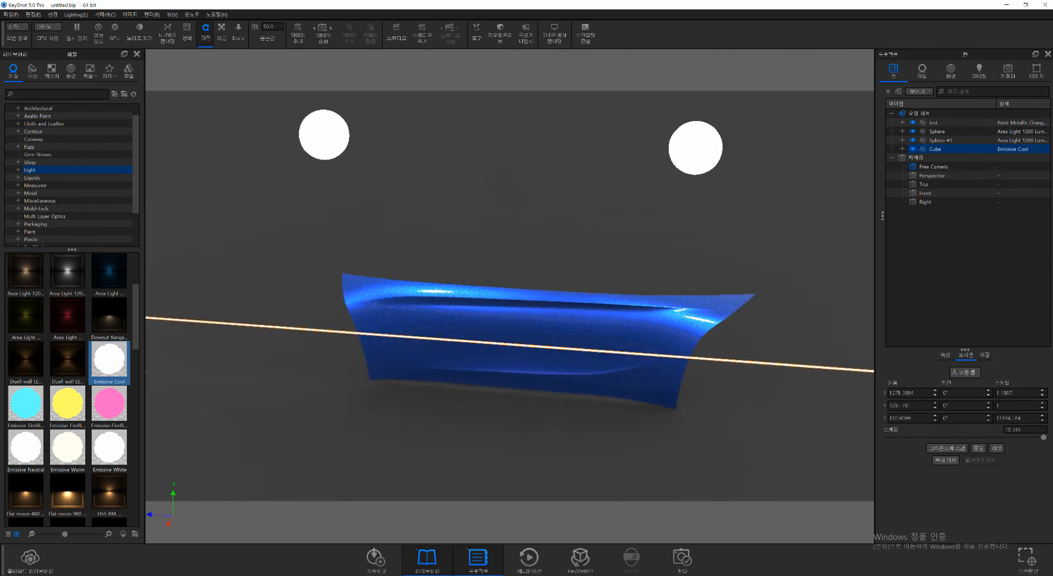
Step: Open the light bar's Emissive Cool material and set its intensity to 50
{"action": "left_click_drag", "start_coordinate": [526, 416], "coordinate": [634, 444]}
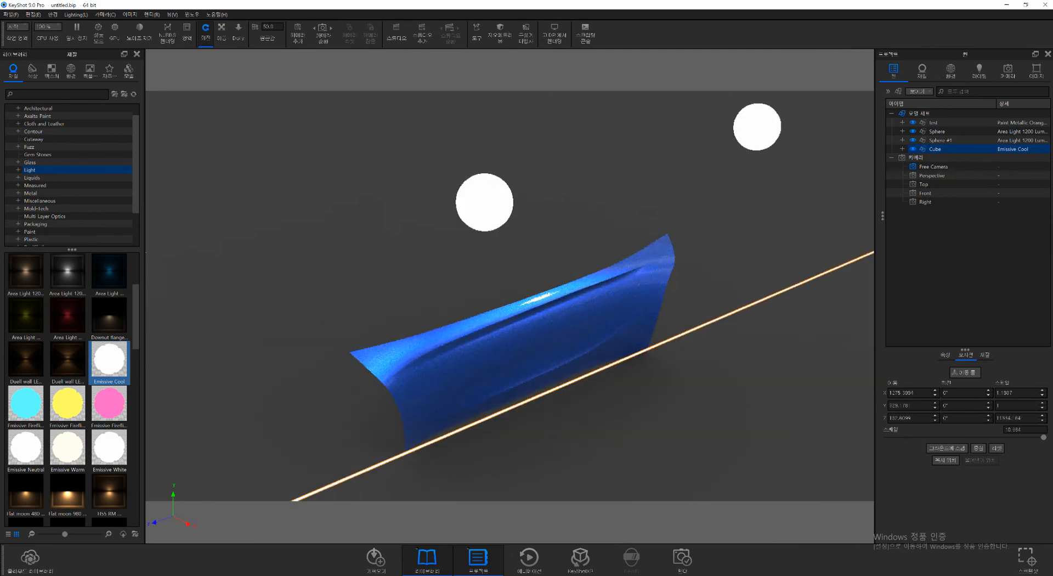
{"action": "left_click", "coordinate": [633, 444]}
{"action": "double_click", "coordinate": [548, 390]}
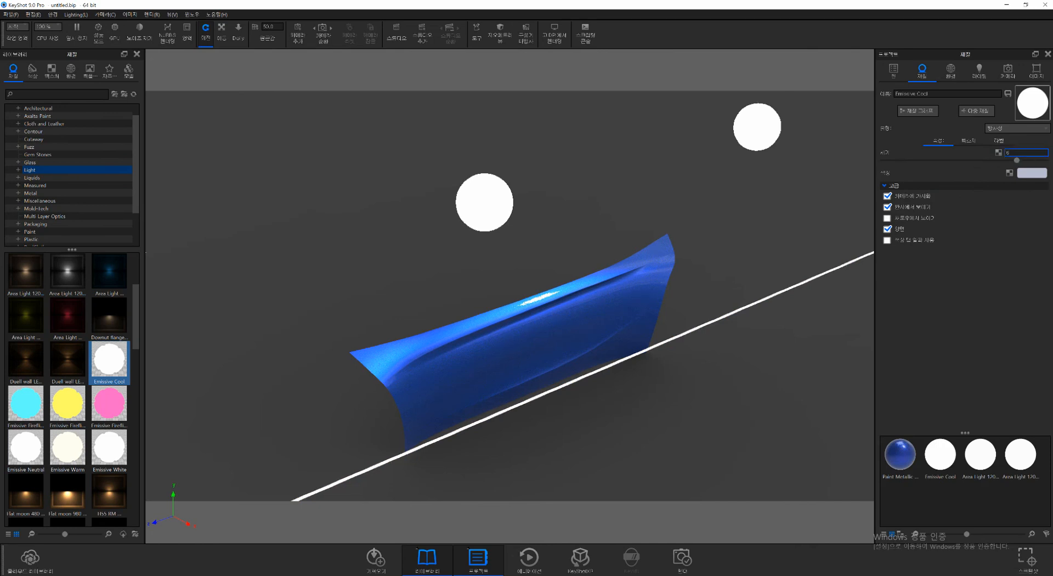
{"action": "type", "text": "650"}
{"action": "key", "text": "Return"}
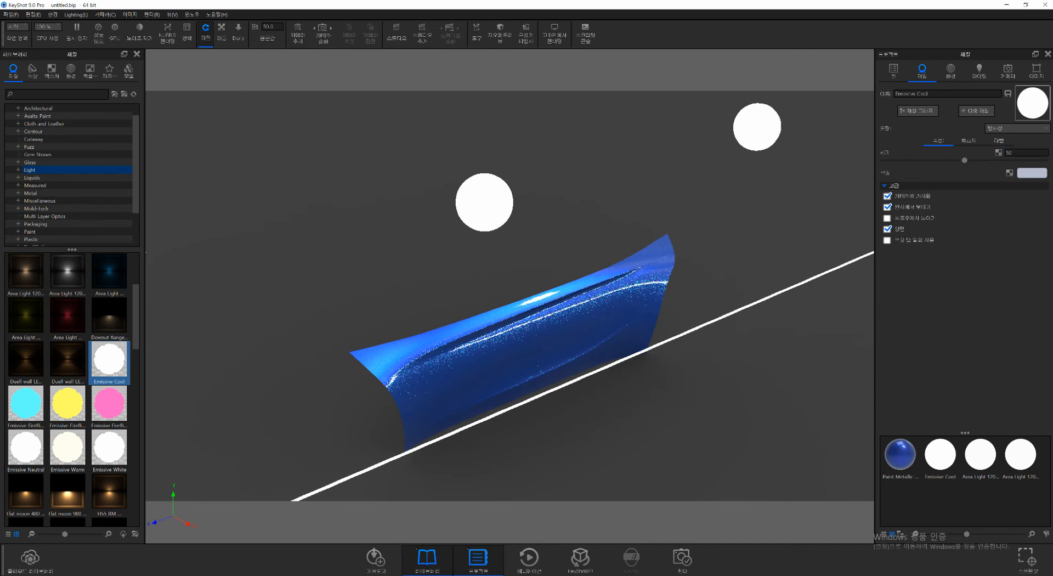
Step: Duplicate the Cube light bar and raise the copy along the Y axis to just above the original
{"action": "left_click_drag", "start_coordinate": [510, 329], "coordinate": [512, 258]}
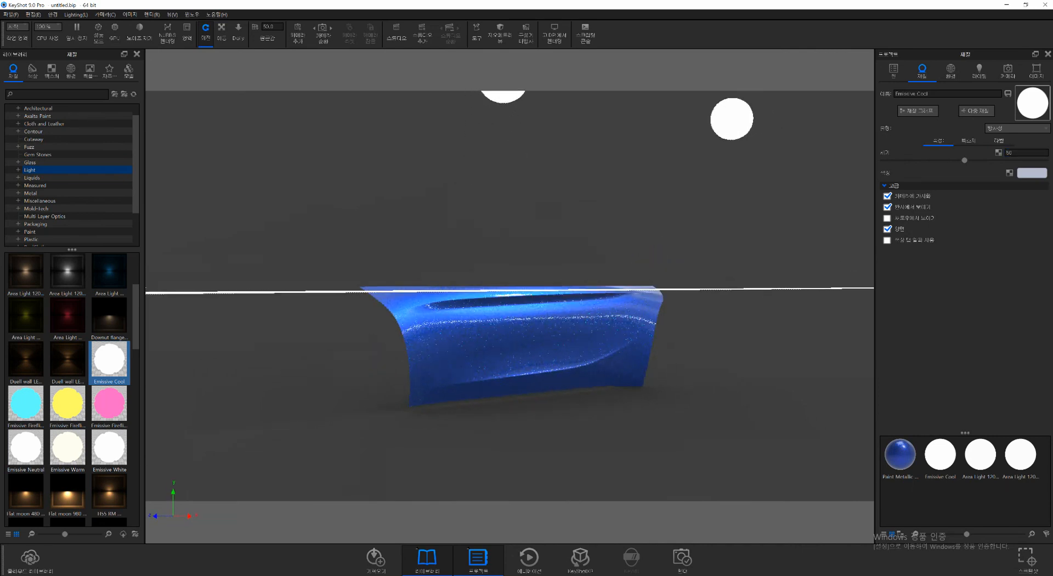
{"action": "left_click", "coordinate": [893, 71]}
{"action": "left_click", "coordinate": [946, 158]}
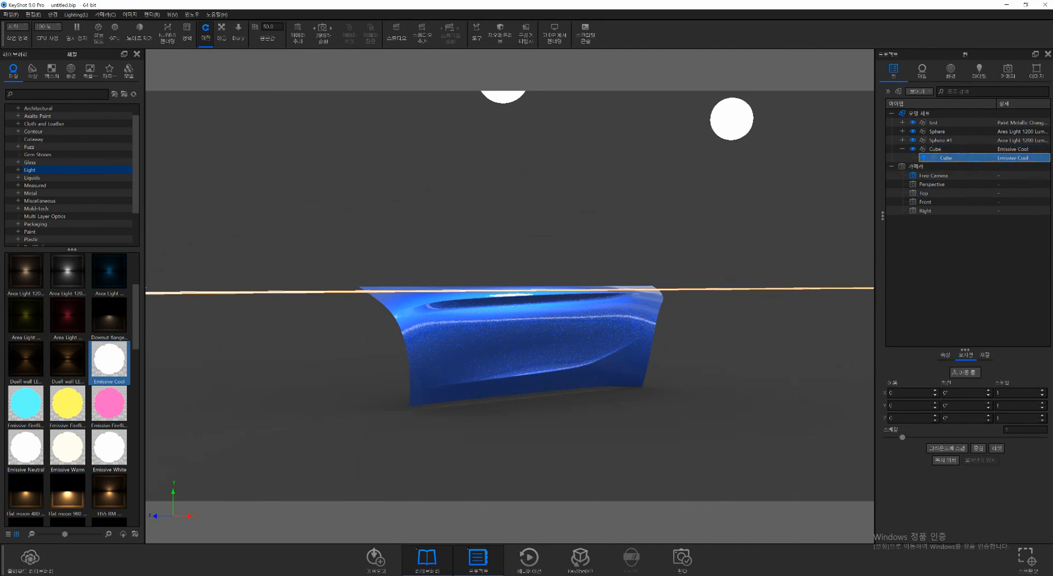
{"action": "left_click", "coordinate": [935, 149]}
{"action": "right_click", "coordinate": [936, 149]}
{"action": "left_click", "coordinate": [955, 355]}
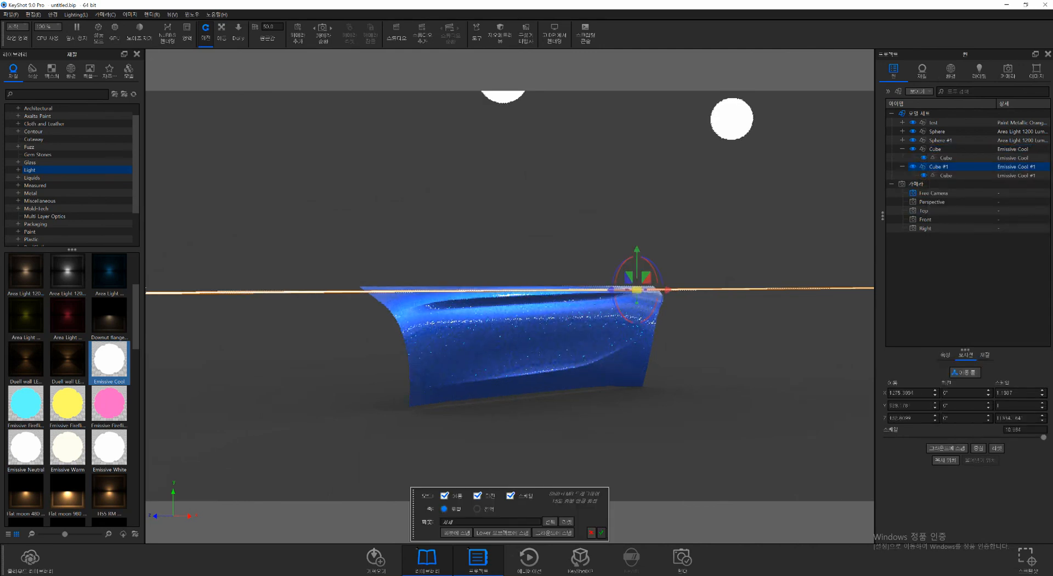
{"action": "left_click_drag", "start_coordinate": [637, 250], "coordinate": [636, 231]}
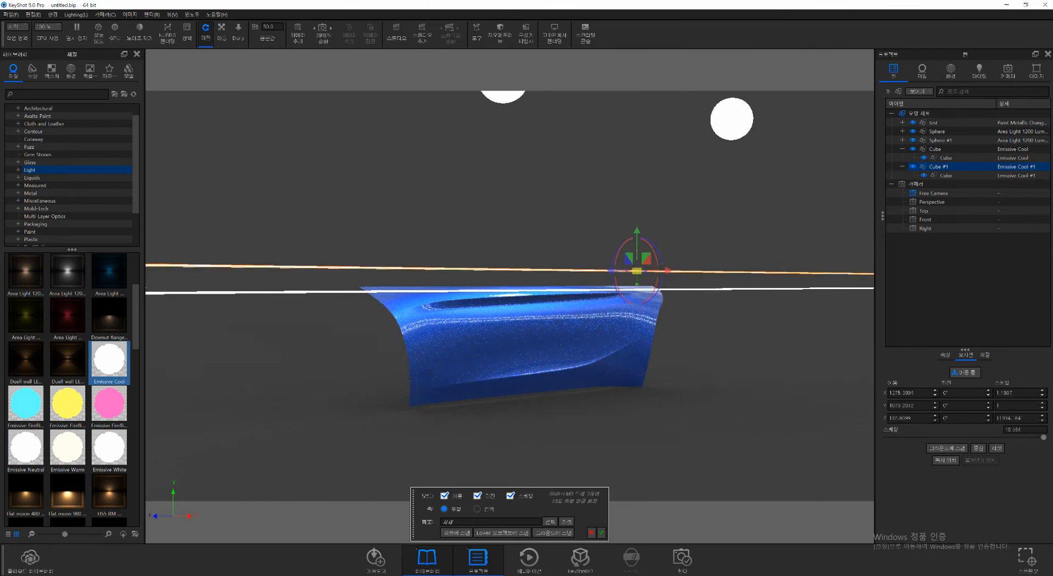
{"action": "left_click", "coordinate": [601, 532]}
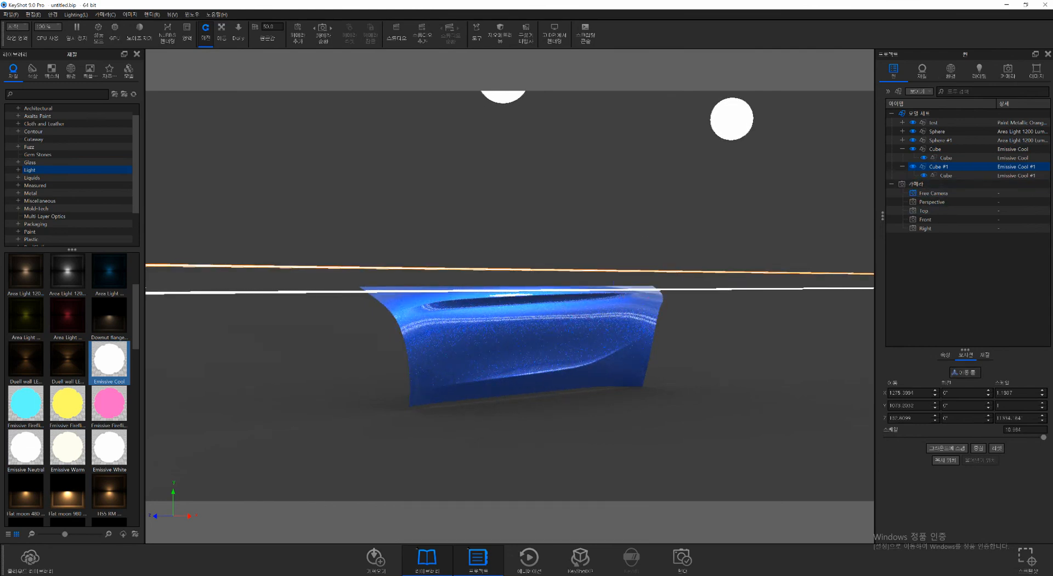
Step: Duplicate the original Cube light bar again and raise this copy along Y above the other two bars
{"action": "left_click", "coordinate": [964, 372]}
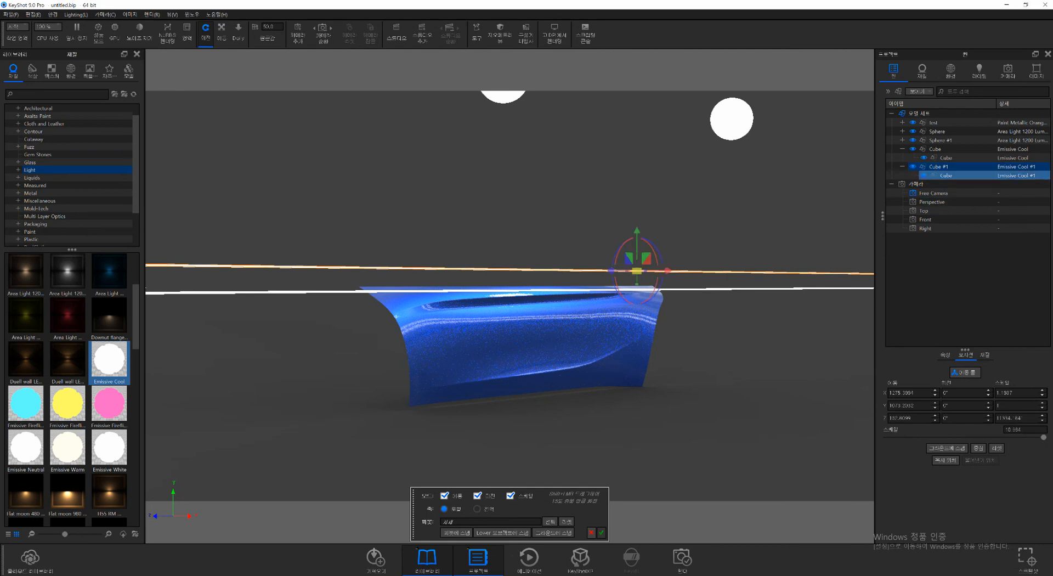
{"action": "left_click", "coordinate": [935, 150]}
{"action": "right_click", "coordinate": [926, 150]}
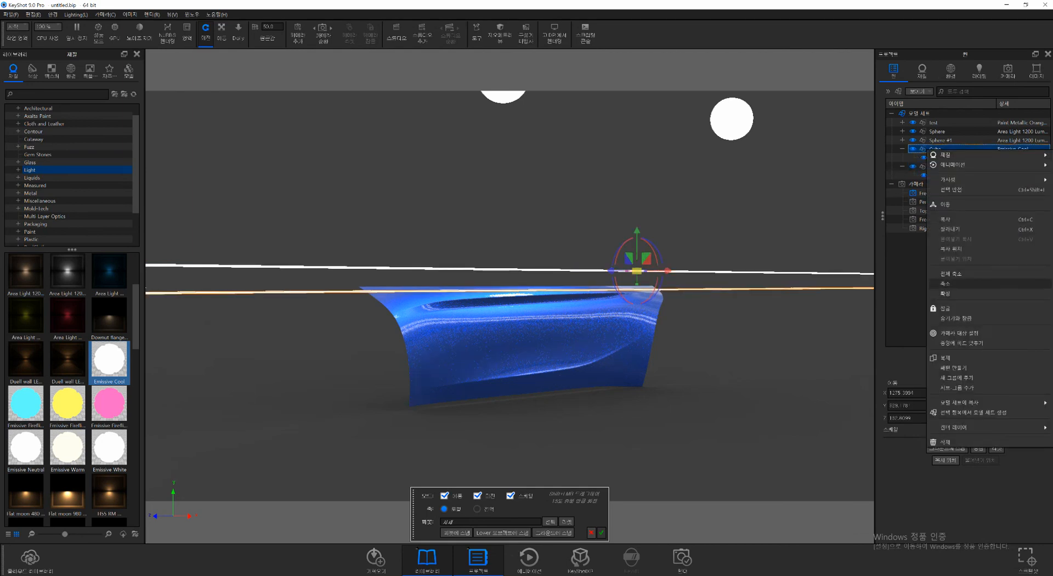
{"action": "left_click", "coordinate": [946, 357]}
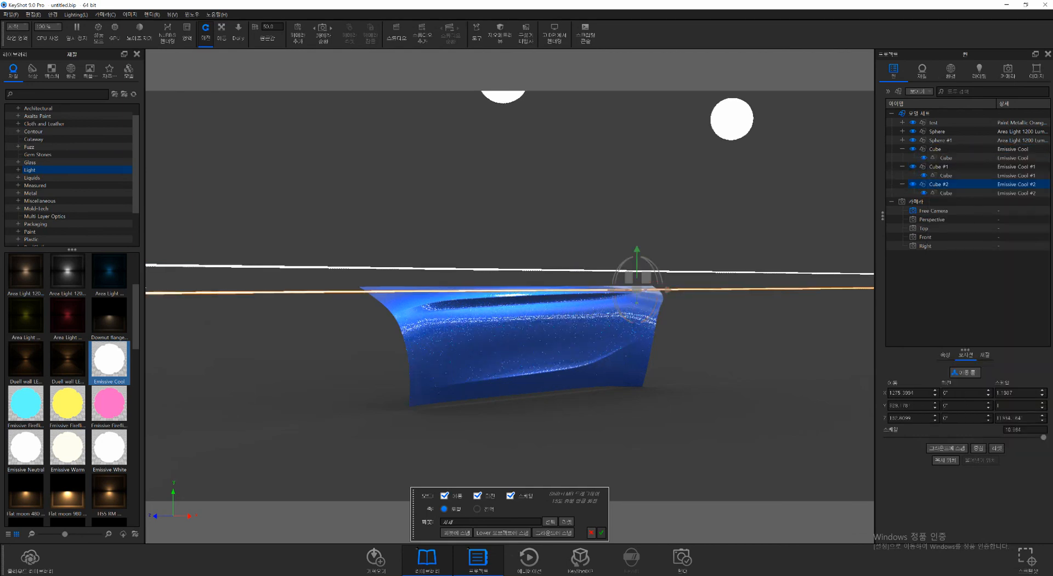
{"action": "left_click_drag", "start_coordinate": [636, 242], "coordinate": [636, 202]}
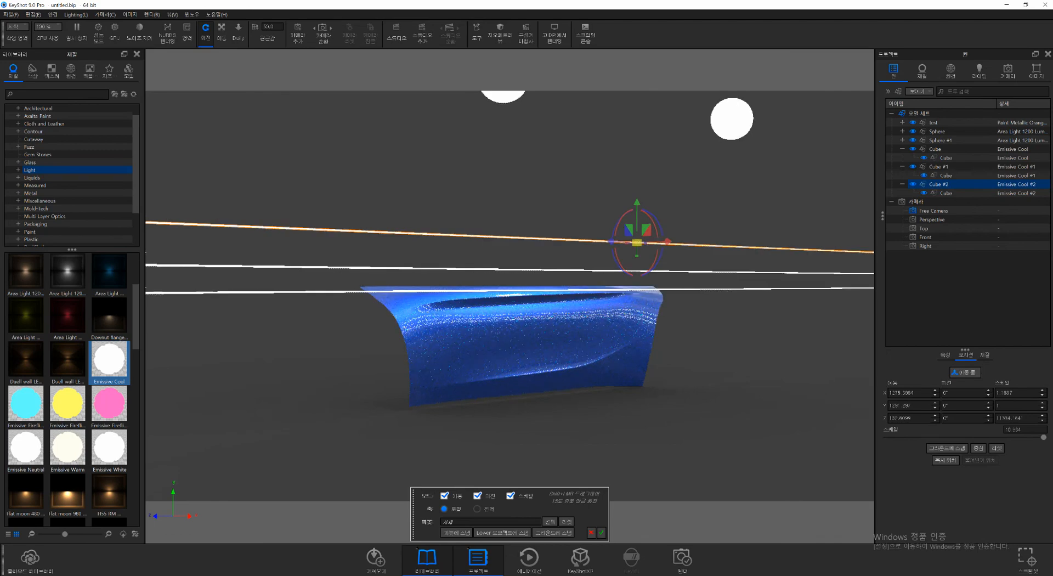
{"action": "left_click", "coordinate": [601, 533]}
Step: Move all three Cube light bars together along X farther away from the panel and check the highlights on its surface
{"action": "mouse_move", "coordinate": [592, 450]}
{"action": "left_mouse_down"}
{"action": "mouse_move", "coordinate": [606, 450]}
{"action": "mouse_move", "coordinate": [599, 464]}
{"action": "left_mouse_up"}
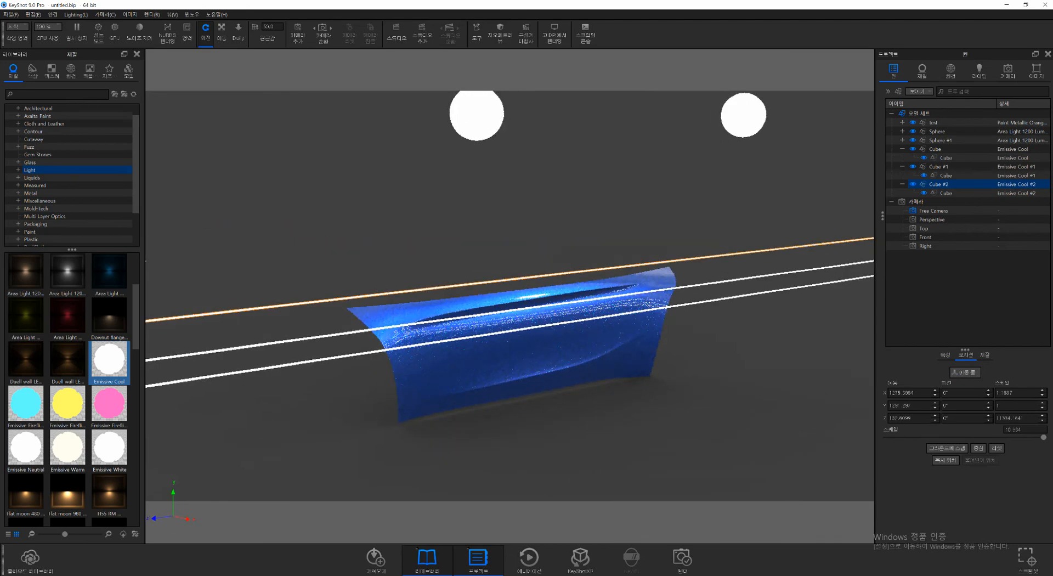
{"action": "left_click", "coordinate": [935, 149]}
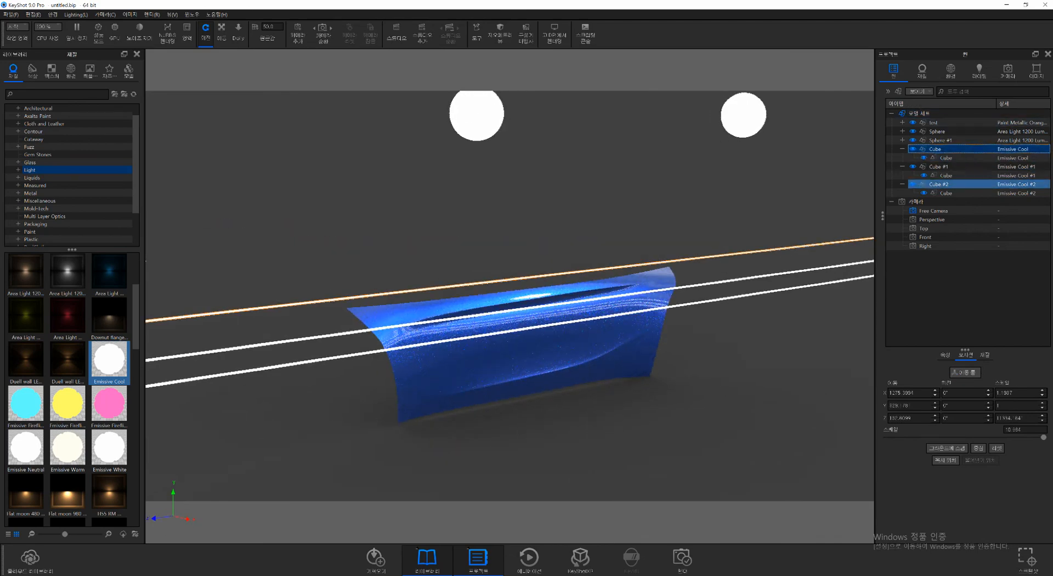
{"action": "left_click", "coordinate": [939, 185], "text": "shift"}
{"action": "left_click", "coordinate": [965, 373]}
{"action": "left_click_drag", "start_coordinate": [592, 433], "coordinate": [651, 434]}
{"action": "left_click_drag", "start_coordinate": [703, 284], "coordinate": [897, 301]}
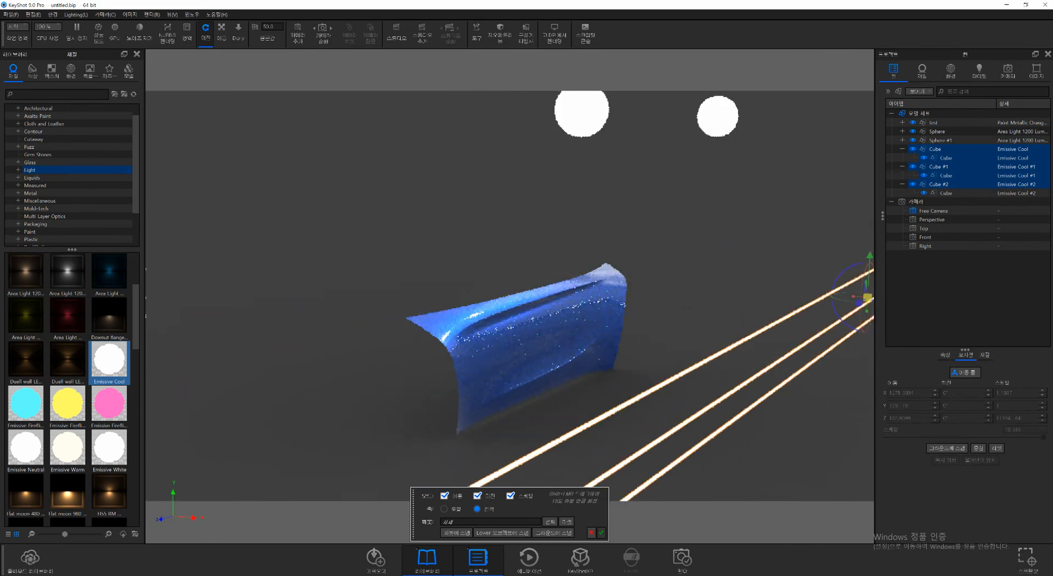
{"action": "left_click_drag", "start_coordinate": [653, 378], "coordinate": [570, 359]}
{"action": "scroll", "coordinate": [570, 359], "scroll_direction": "up", "scroll_amount": 6}
{"action": "middle_click_drag", "start_coordinate": [570, 359], "coordinate": [603, 304]}
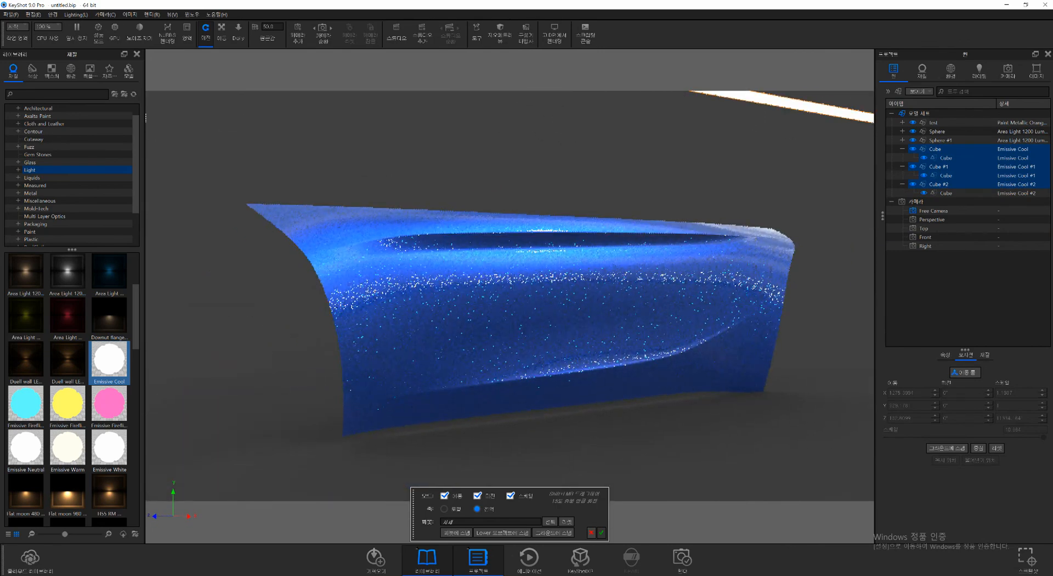
Step: Select the original Cube light bar, open the bars' emissive materials and change the intensity of Emissive Cool
{"action": "left_click", "coordinate": [957, 293]}
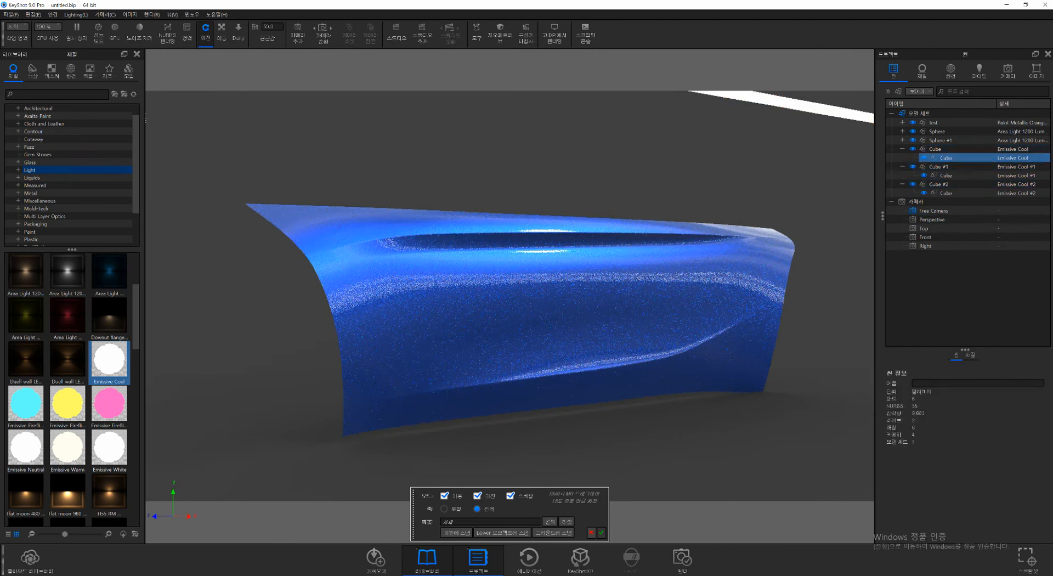
{"action": "left_click", "coordinate": [944, 149]}
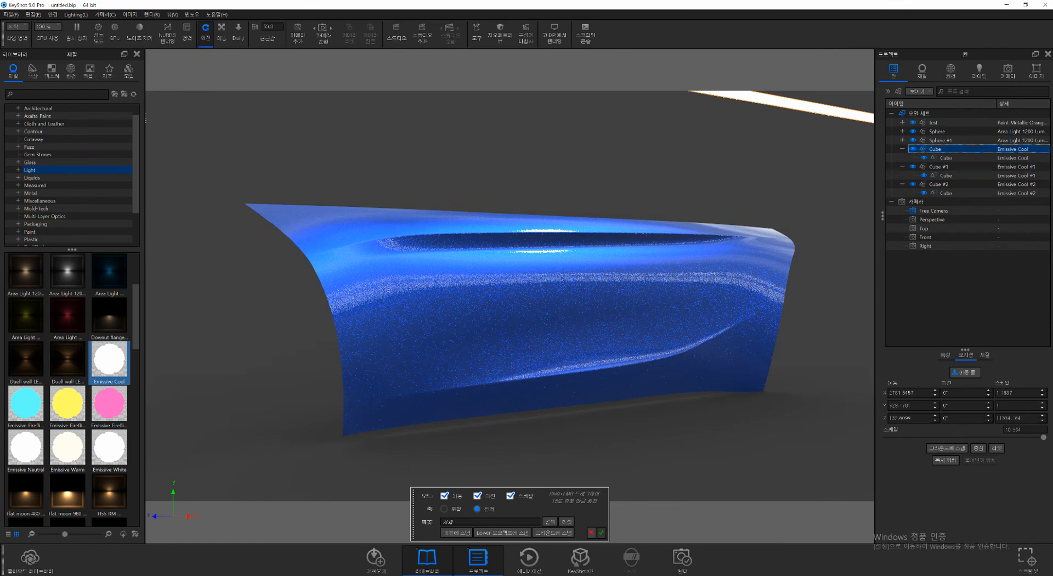
{"action": "scroll", "coordinate": [534, 299], "scroll_direction": "down", "scroll_amount": 5}
{"action": "left_click_drag", "start_coordinate": [510, 307], "coordinate": [603, 373]}
{"action": "middle_click_drag", "start_coordinate": [603, 351], "coordinate": [436, 317]}
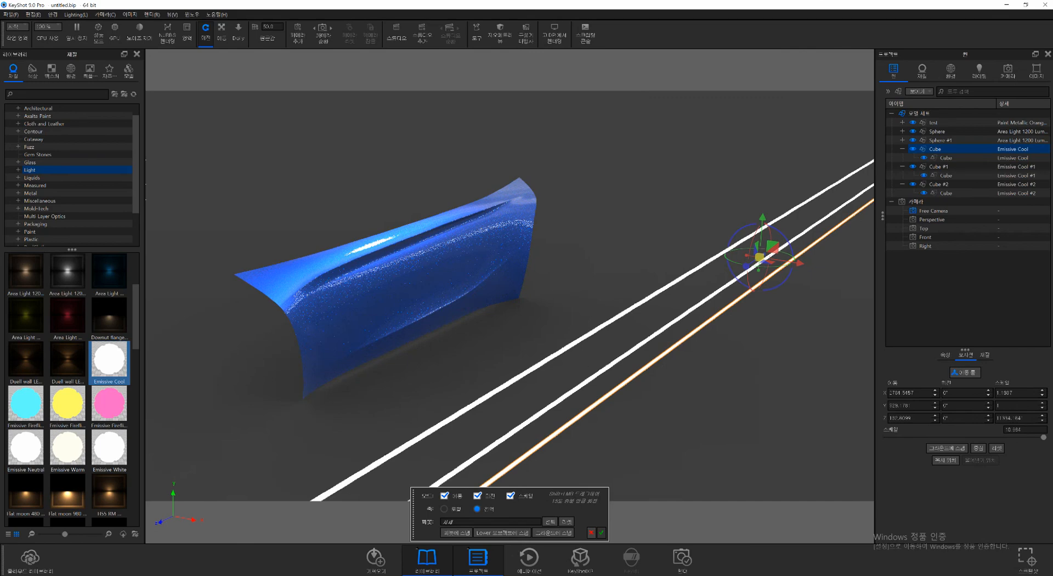
{"action": "double_click", "coordinate": [581, 339]}
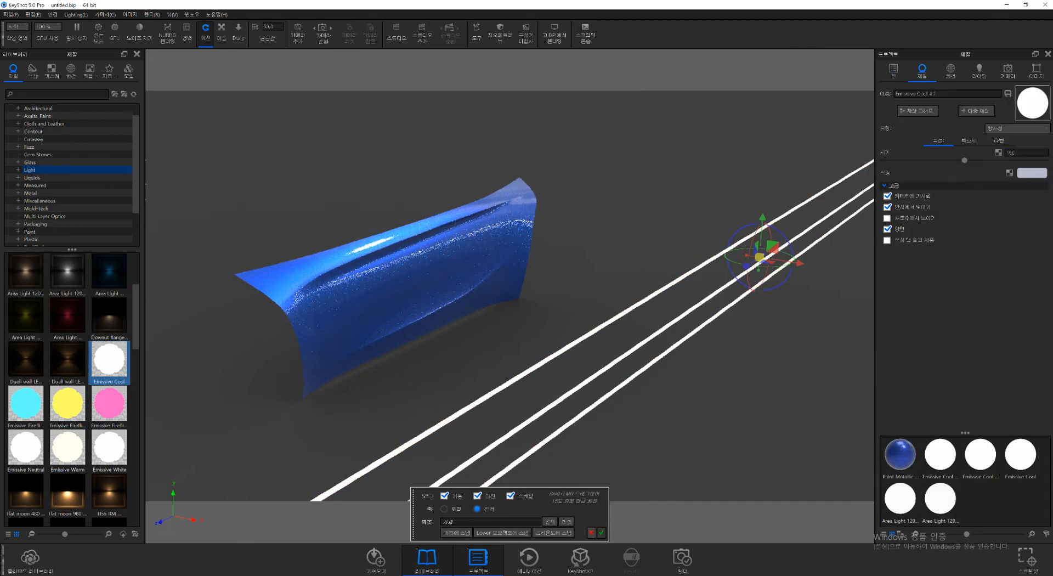
{"action": "double_click", "coordinate": [603, 370]}
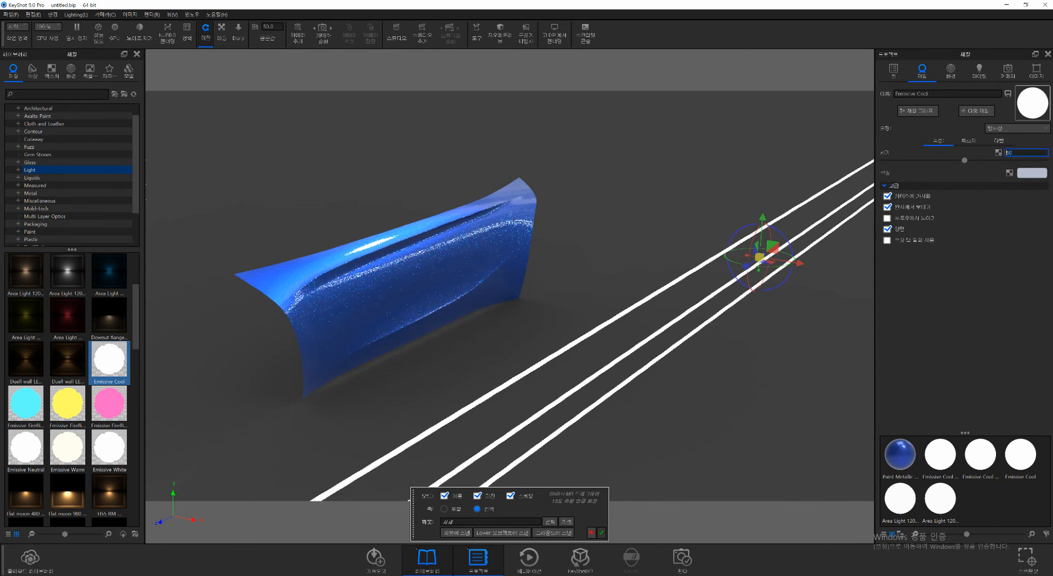
{"action": "type", "text": "5"}
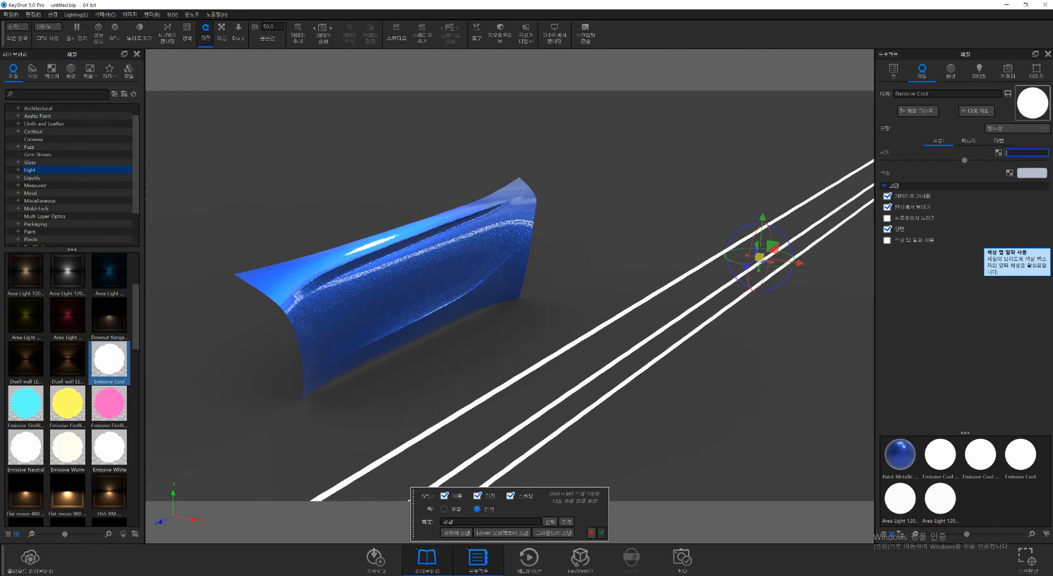
{"action": "type", "text": "0"}
{"action": "key", "text": "Return"}
Step: Turn on denoising for the real-time view to clean up the close-up of the blue panel
{"action": "left_click_drag", "start_coordinate": [553, 339], "coordinate": [499, 263]}
{"action": "scroll", "coordinate": [499, 263], "scroll_direction": "up", "scroll_amount": 3}
{"action": "scroll", "coordinate": [499, 274], "scroll_direction": "up", "scroll_amount": 4}
{"action": "middle_click_drag", "start_coordinate": [466, 263], "coordinate": [614, 313]}
{"action": "left_click_drag", "start_coordinate": [493, 285], "coordinate": [570, 321]}
{"action": "left_click_drag", "start_coordinate": [510, 274], "coordinate": [496, 340]}
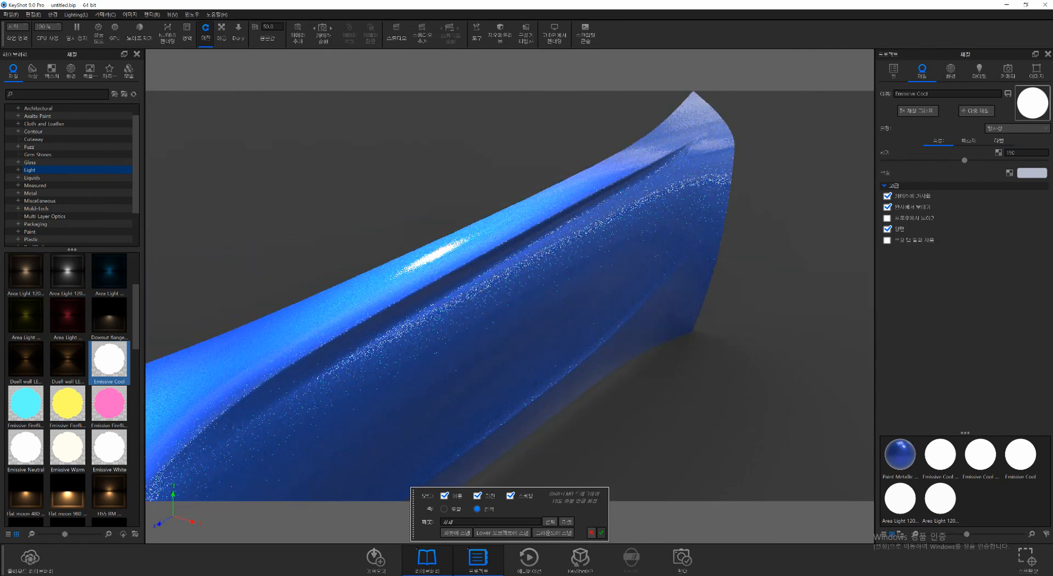
{"action": "left_click", "coordinate": [139, 30]}
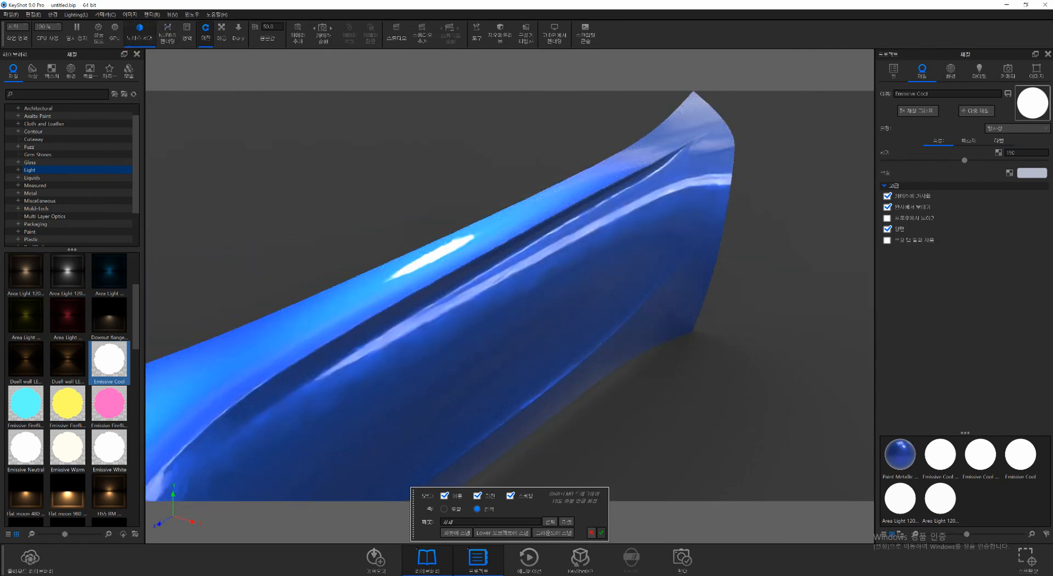
Step: Examine the light bar highlights along the panel's crease and lower character line from both ends of the body side
{"action": "left_click_drag", "start_coordinate": [548, 285], "coordinate": [439, 260]}
{"action": "scroll", "coordinate": [438, 261], "scroll_direction": "down", "scroll_amount": 5}
{"action": "left_click_drag", "start_coordinate": [493, 286], "coordinate": [359, 233]}
{"action": "scroll", "coordinate": [510, 274], "scroll_direction": "up", "scroll_amount": 3}
{"action": "left_click_drag", "start_coordinate": [510, 274], "coordinate": [431, 316]}
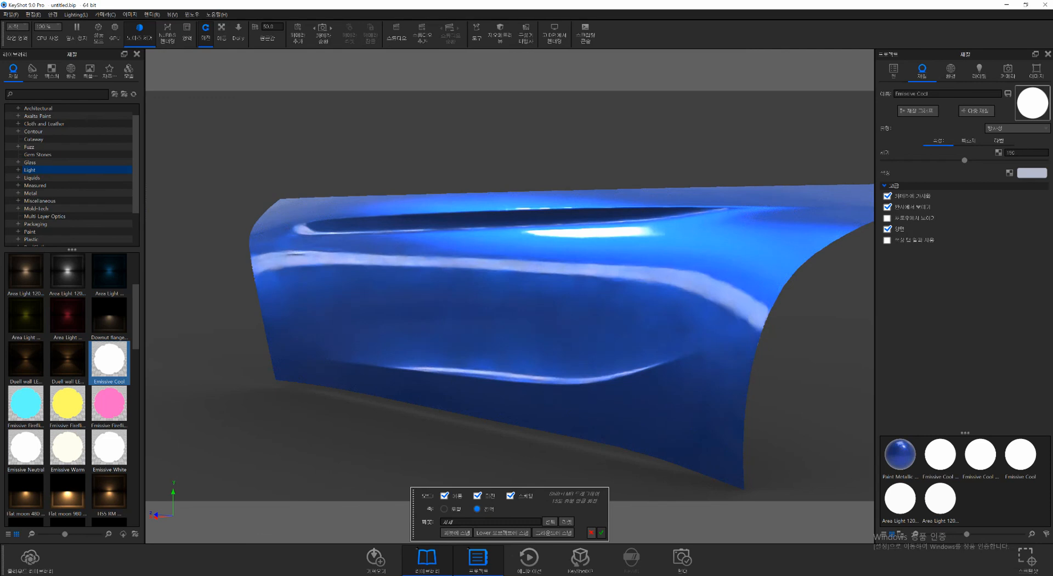
{"action": "left_click_drag", "start_coordinate": [417, 307], "coordinate": [658, 299]}
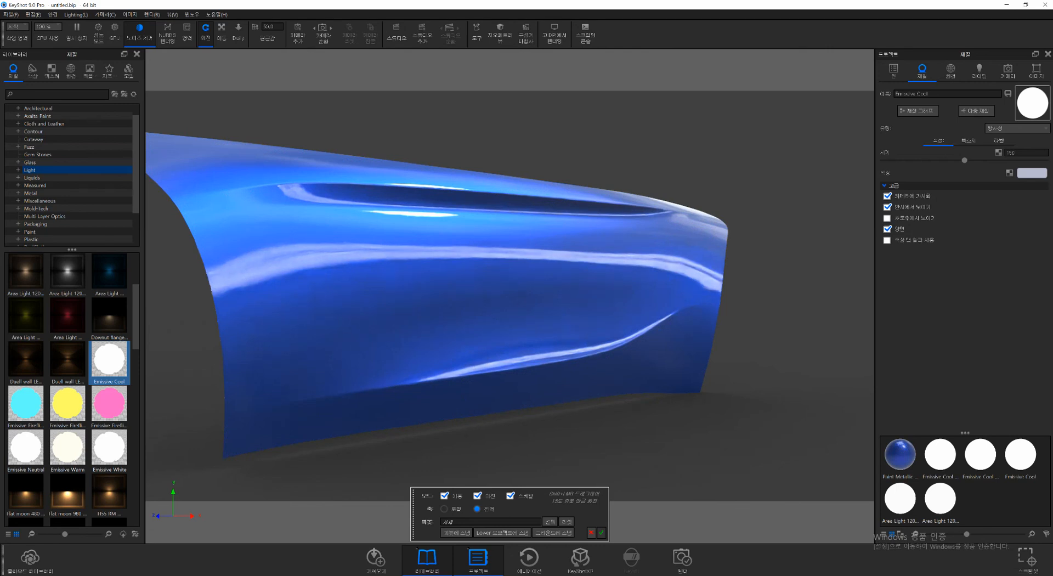
Step: Frame the panel and render it as a still image at the 1920 x 1080 resolution preset, with the output window maximized
{"action": "left_click_drag", "start_coordinate": [510, 296], "coordinate": [493, 313]}
{"action": "key", "text": "ctrl+p"}
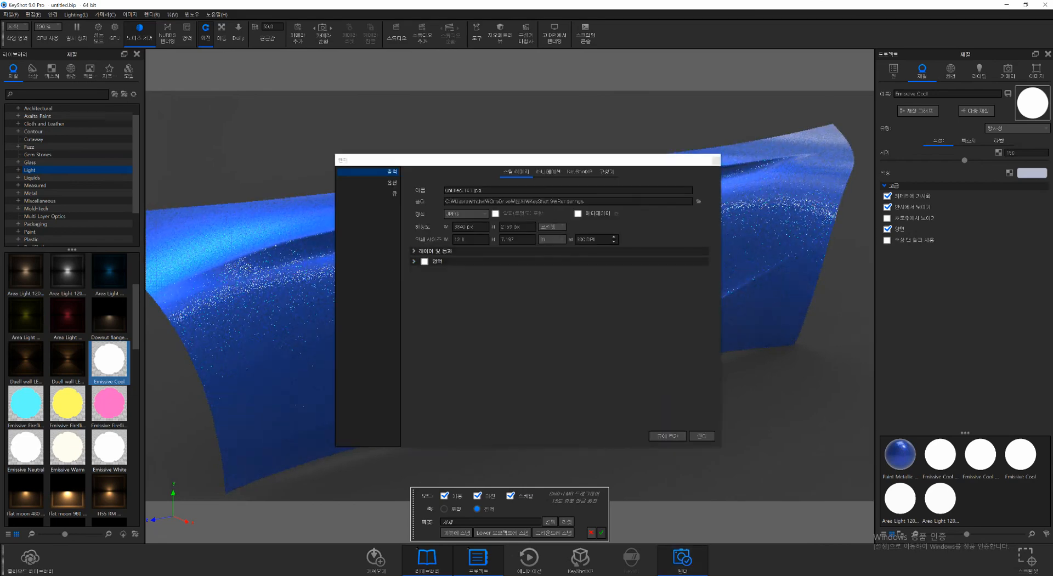
{"action": "left_click", "coordinate": [551, 226]}
{"action": "left_click", "coordinate": [563, 262]}
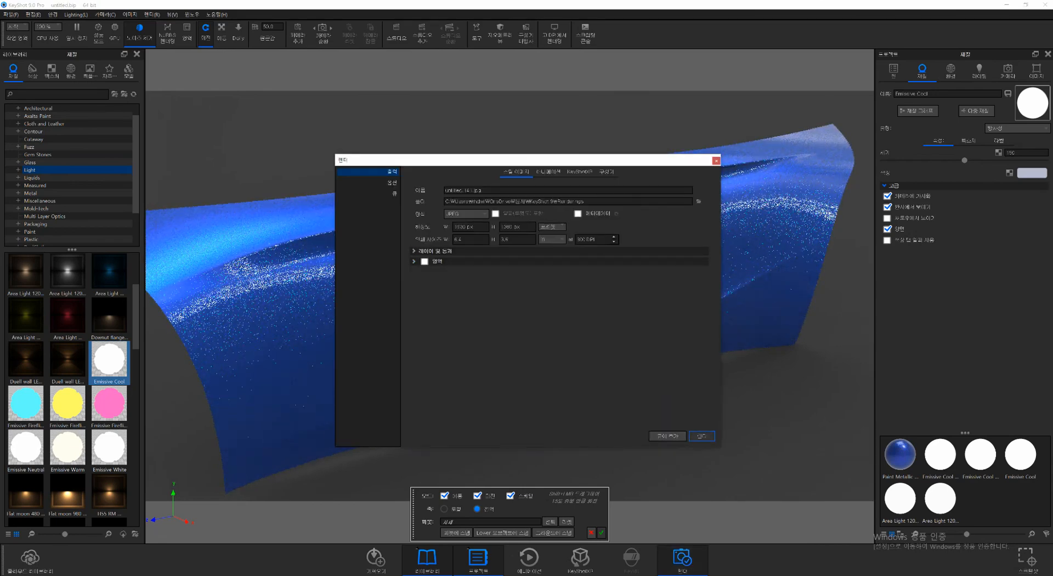
{"action": "left_click", "coordinate": [701, 435]}
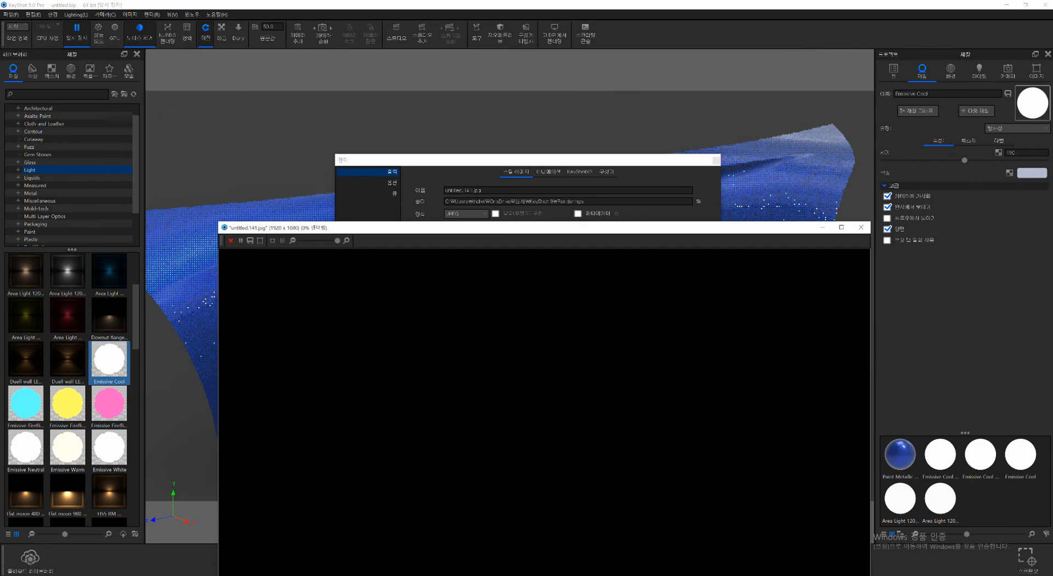
{"action": "left_click_drag", "start_coordinate": [564, 227], "coordinate": [564, 98]}
{"action": "double_click", "coordinate": [562, 98]}
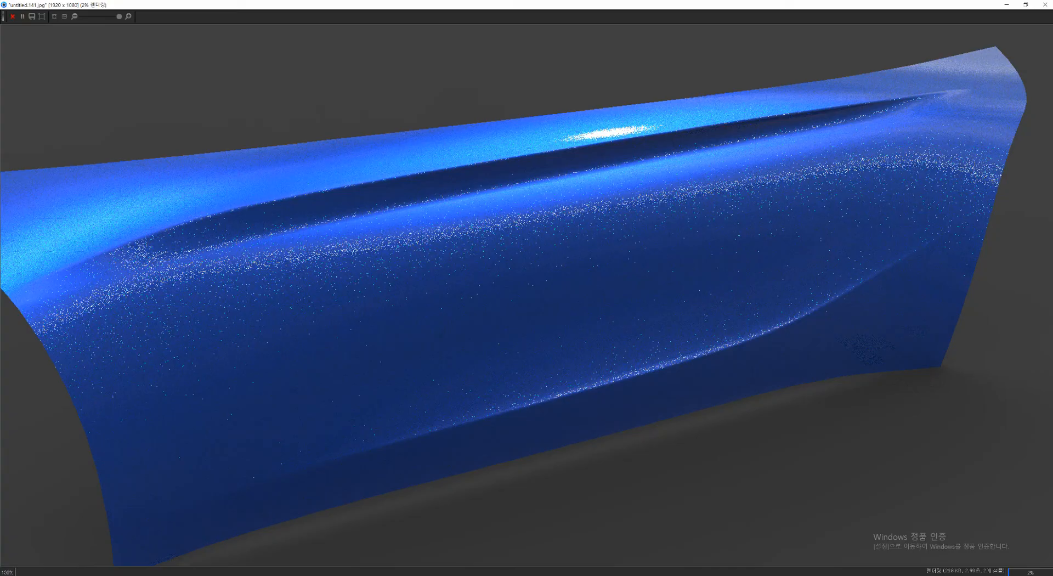